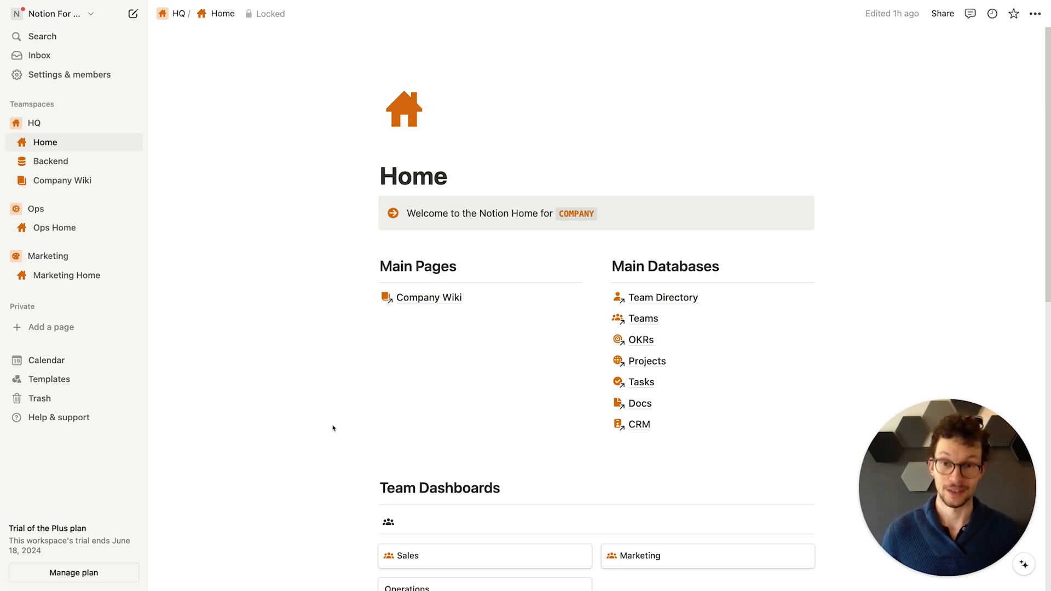
# Step: Open the Marketing team dashboard from Marketing Home and review its OKRs, Projects, Tasks and Docs sections
pyautogui.click(55, 279)
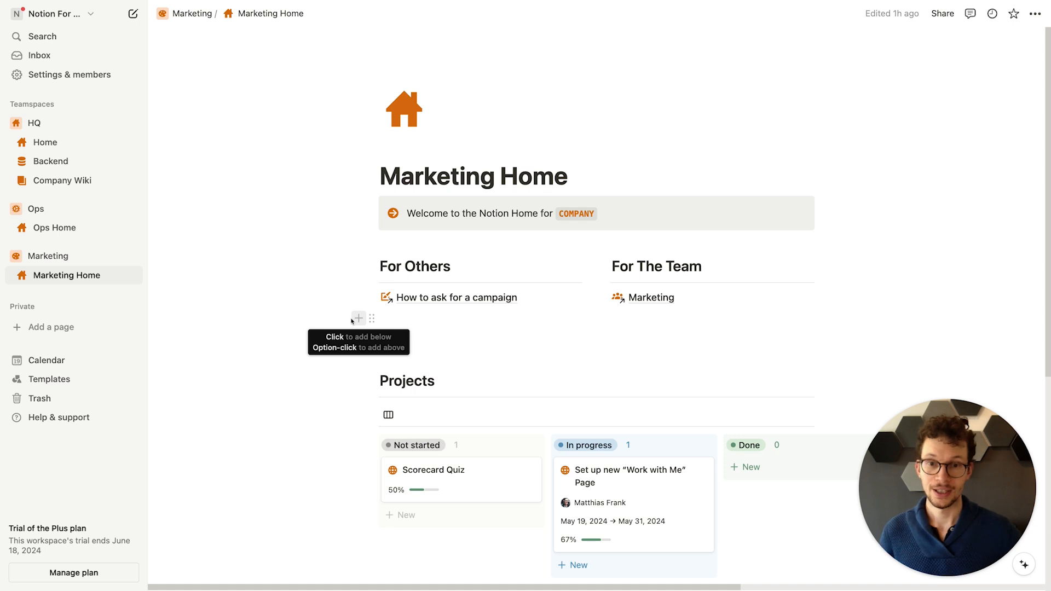
pyautogui.click(656, 299)
pyautogui.scroll(-4, 468, 425)
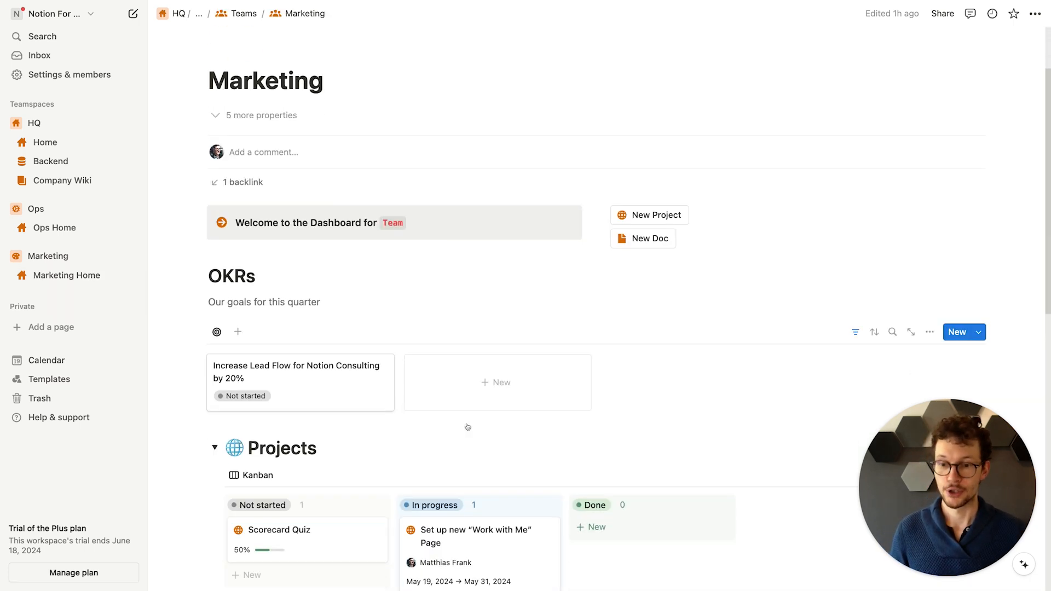
pyautogui.scroll(-7, 278, 264)
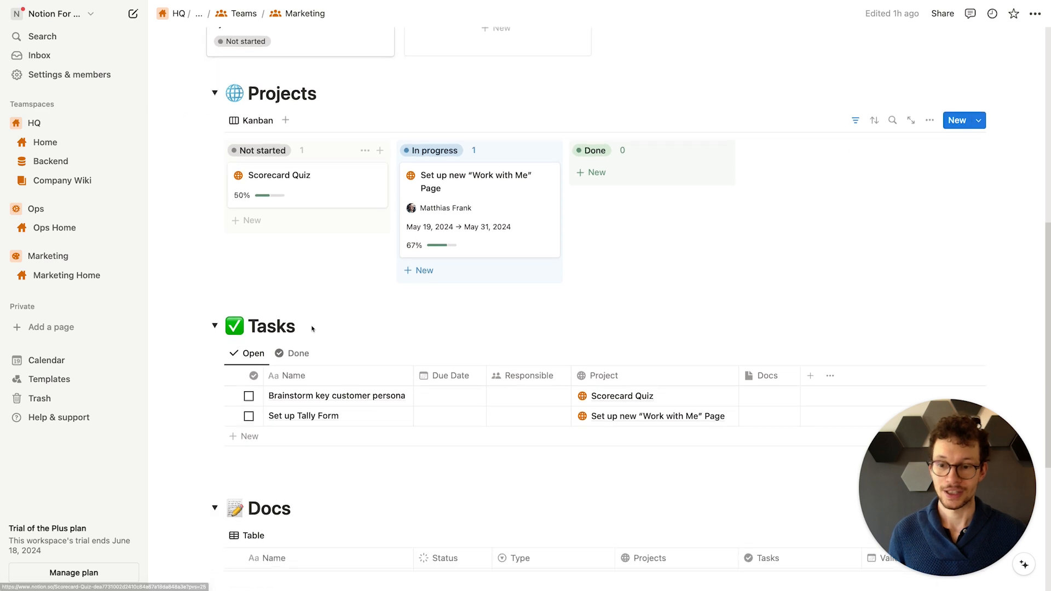
pyautogui.scroll(7, 312, 328)
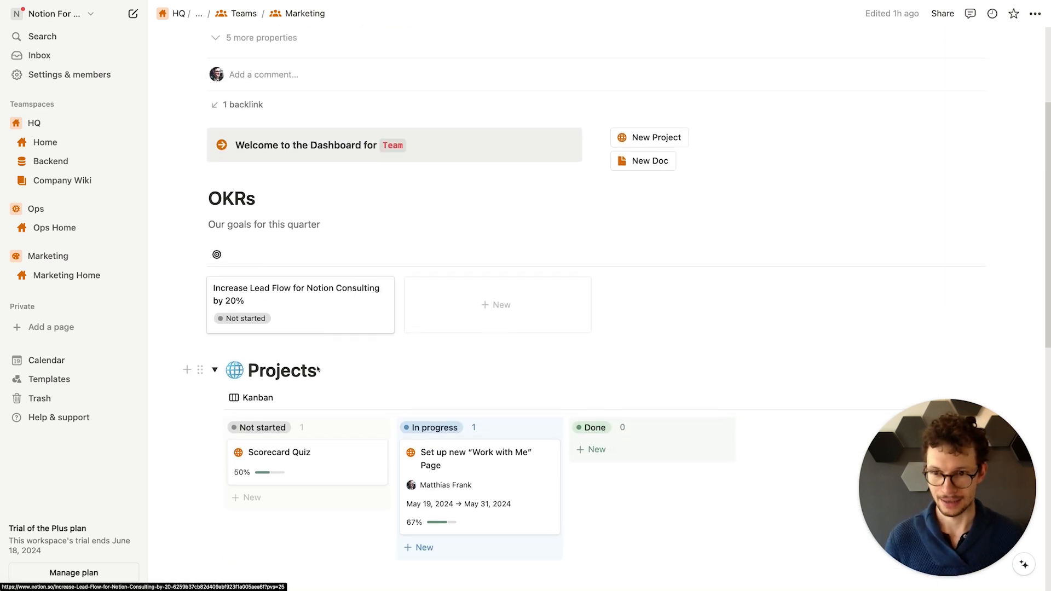
# Step: Examine the "Set up new 'Work with Me' Page" project in the Backend's Projects database, including its Tasks and Docs sections
pyautogui.click(125, 161)
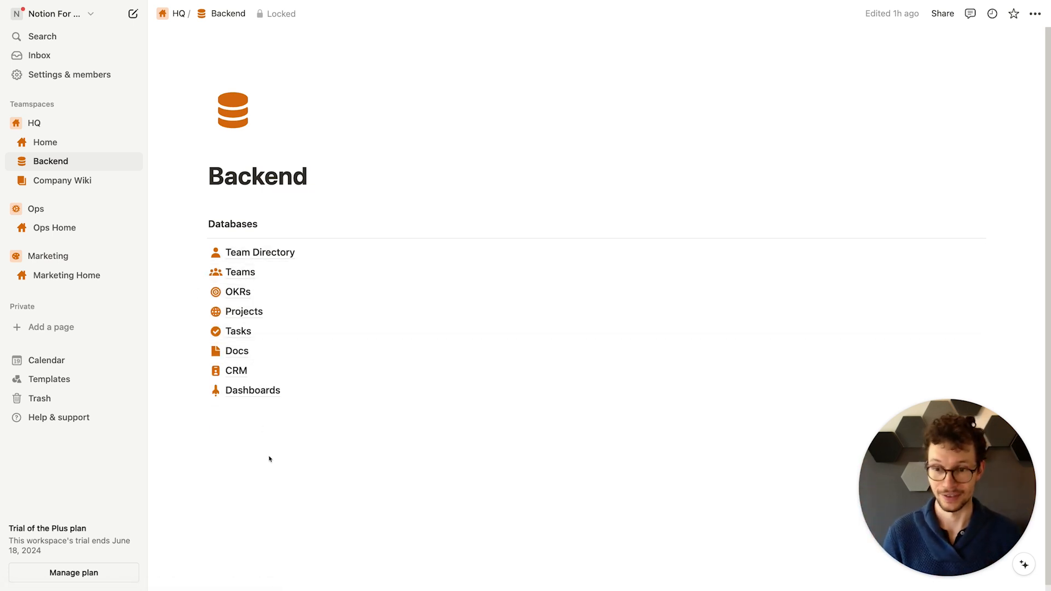
pyautogui.click(250, 312)
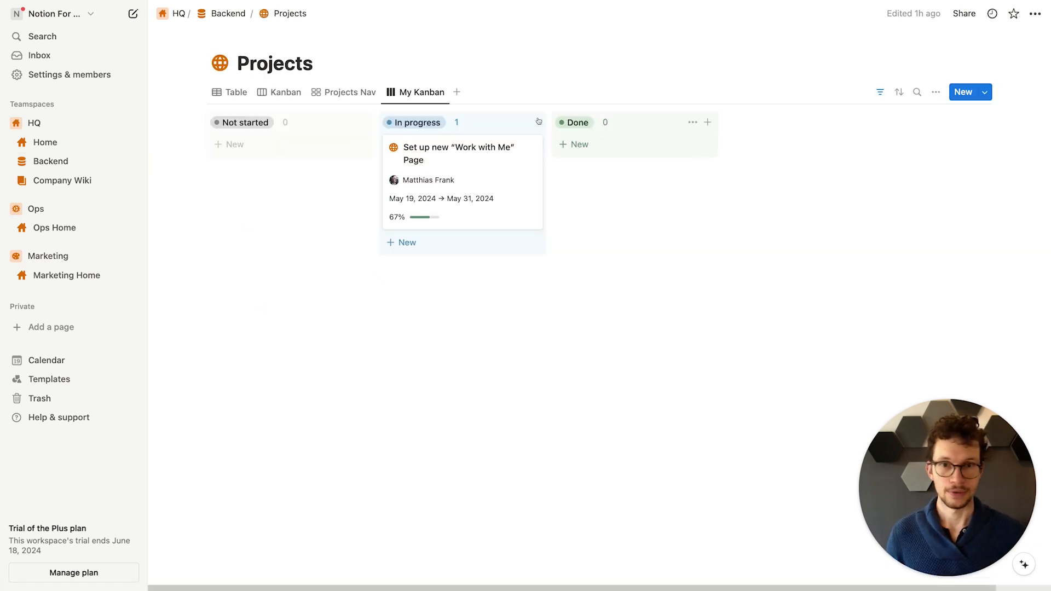
pyautogui.click(474, 154)
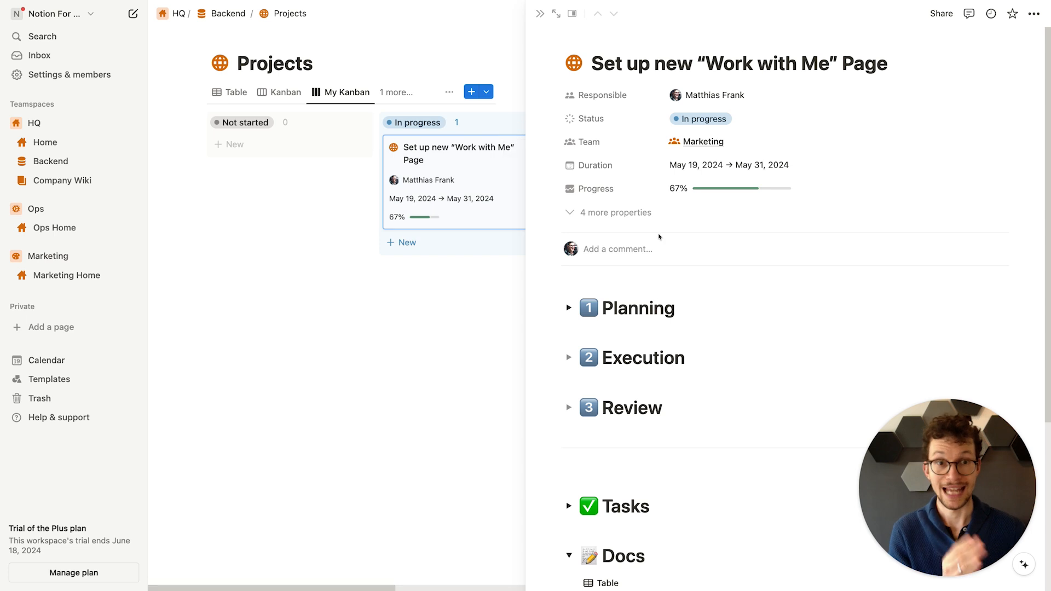
pyautogui.scroll(-5, 659, 237)
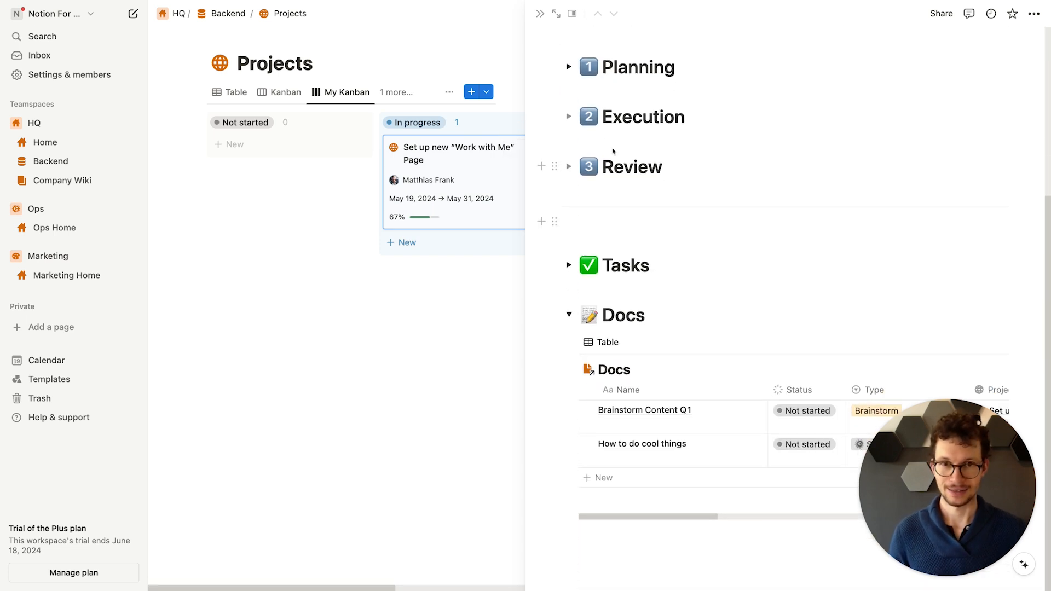
pyautogui.click(540, 13)
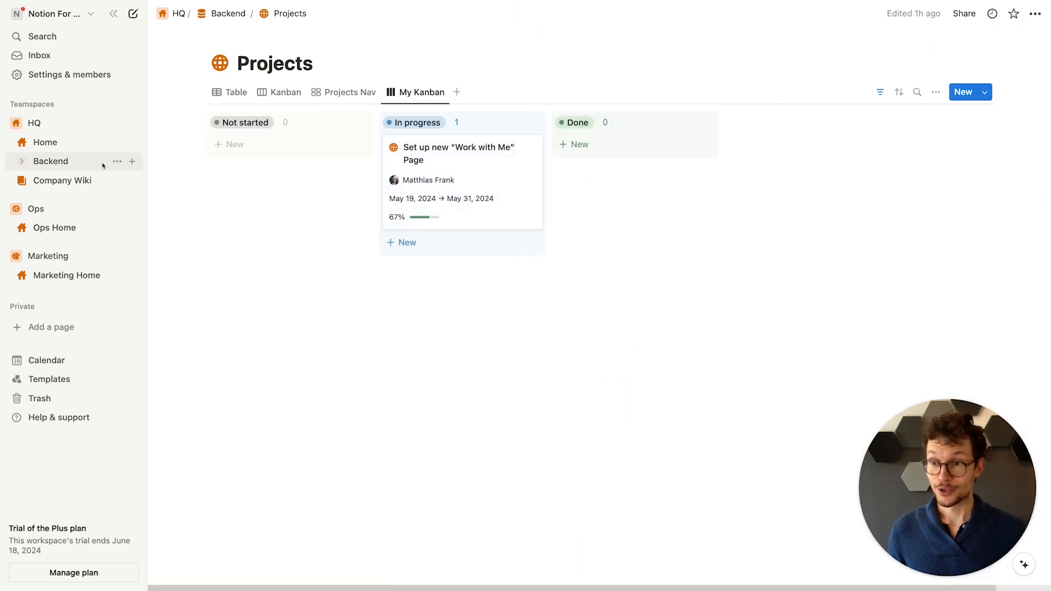
# Step: Examine the first personal dashboard under Your Dashboards on the HQ Home page, including its tasks and quick actions, and close it
pyautogui.click(33, 144)
pyautogui.scroll(-5, 380, 291)
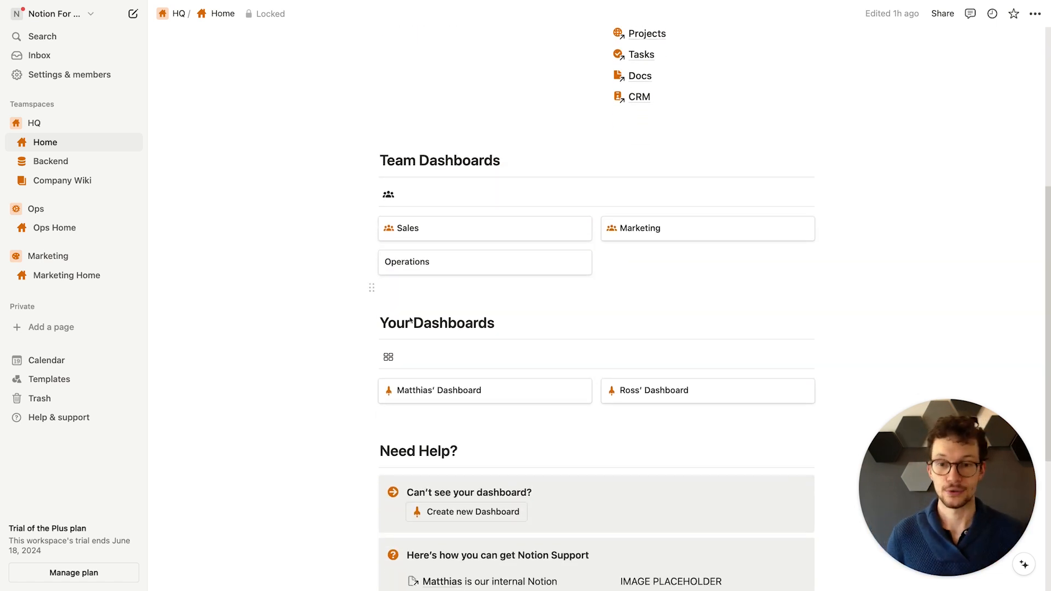
pyautogui.click(457, 388)
pyautogui.scroll(-2, 456, 388)
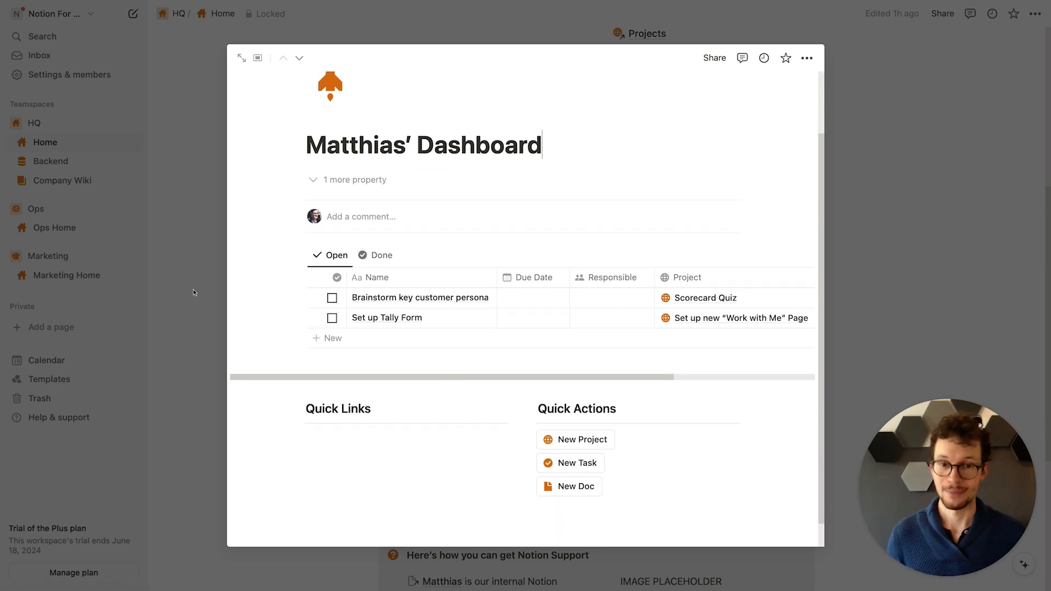
pyautogui.click(193, 293)
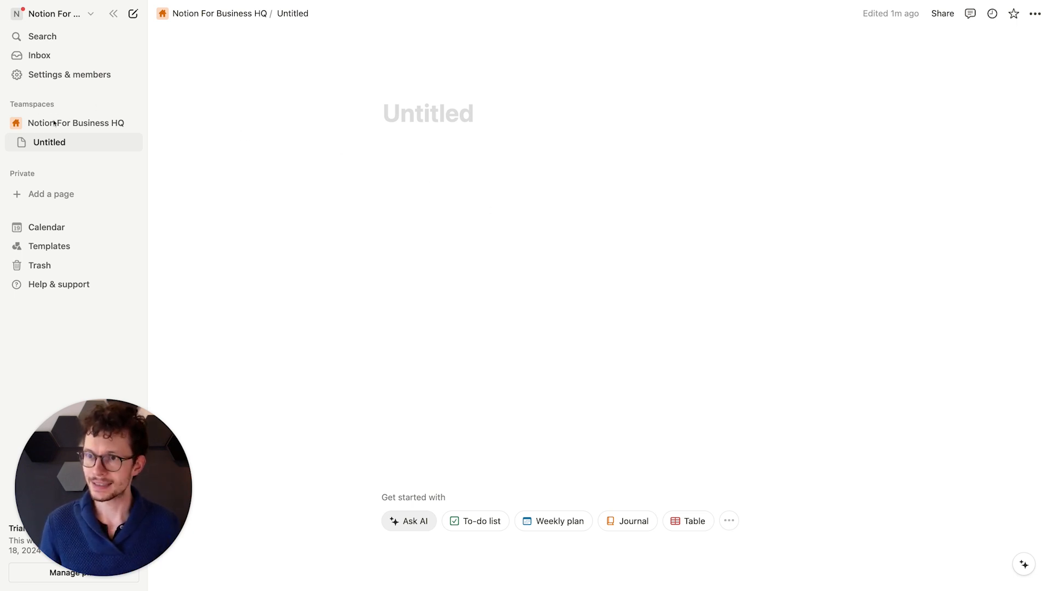
# Step: Look at the workspace's teamspace settings, including default teamspaces and creation limits
pyautogui.click(66, 75)
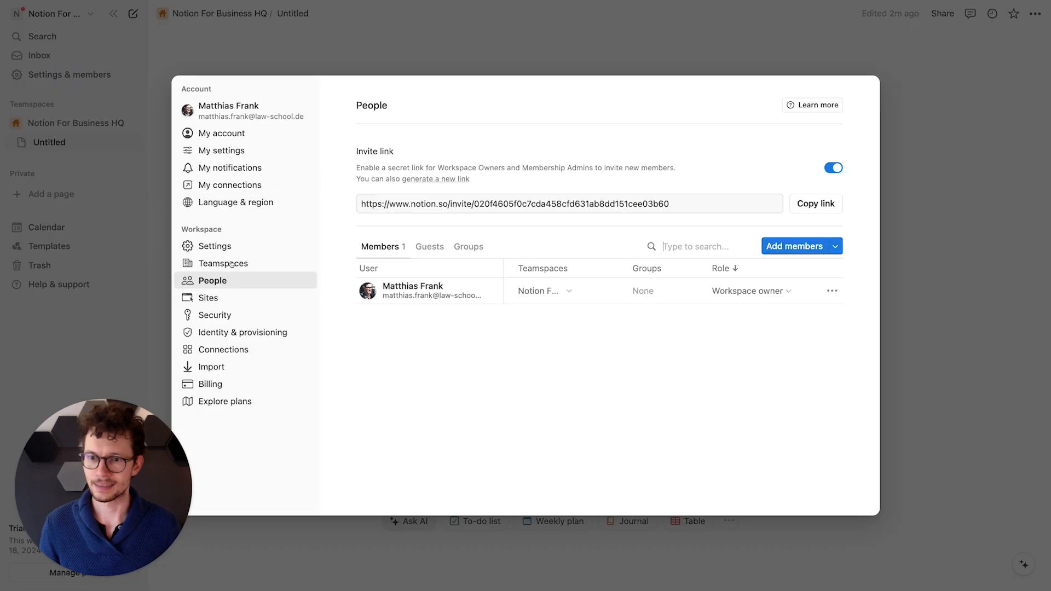
pyautogui.click(219, 245)
pyautogui.click(224, 263)
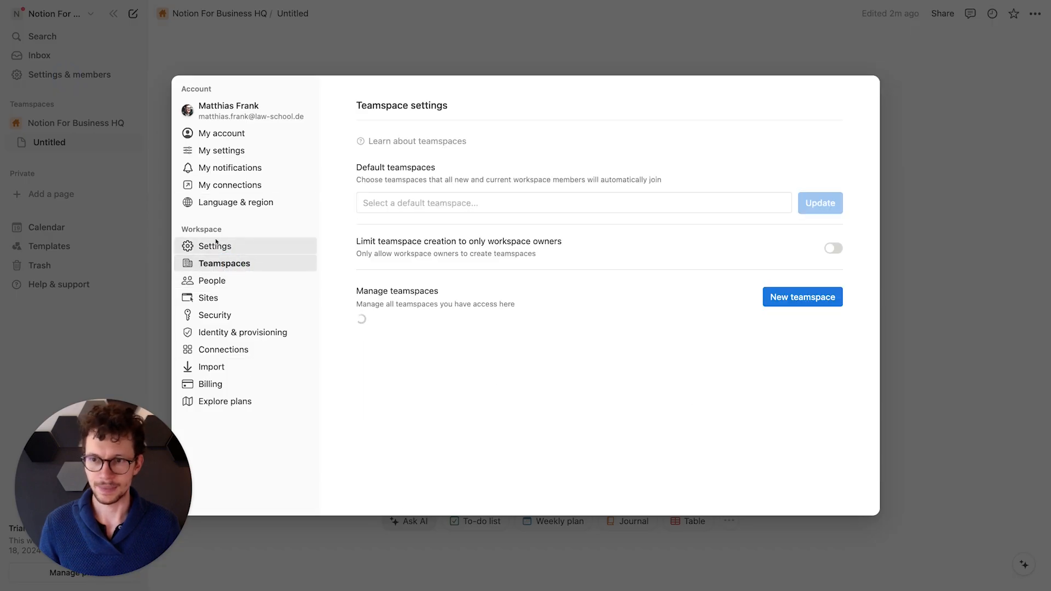
pyautogui.click(155, 220)
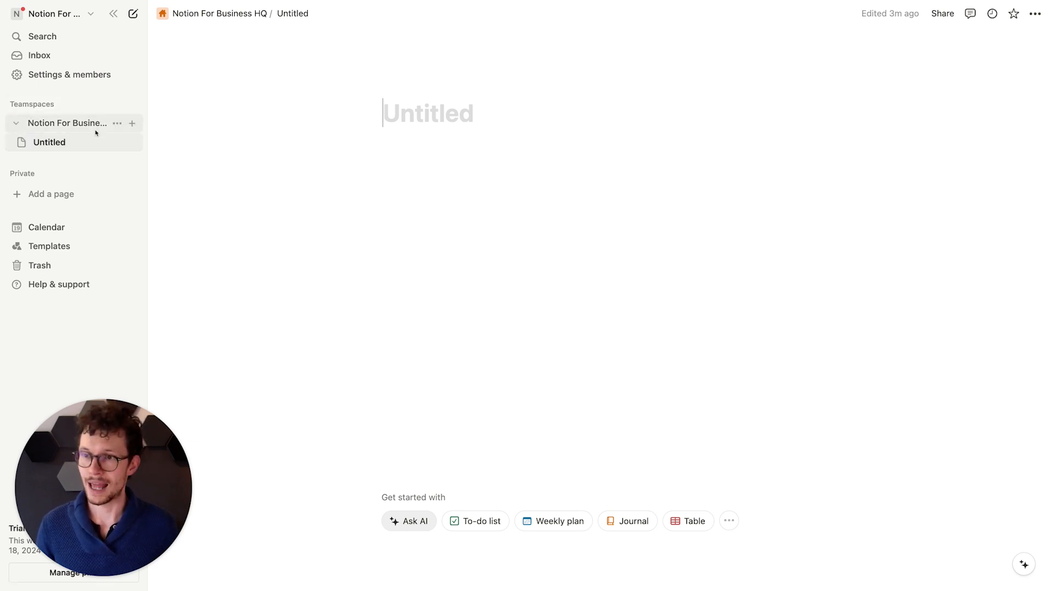
# Step: Rename the Notion For Business HQ teamspace to HQ and save the updated details
pyautogui.click(117, 124)
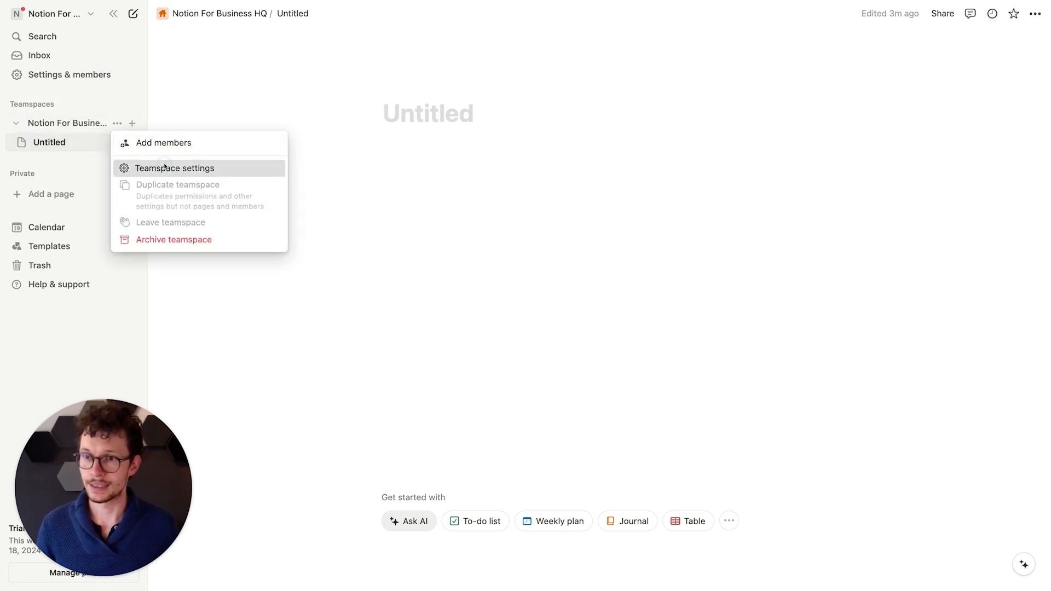
pyautogui.click(131, 169)
pyautogui.click(379, 141)
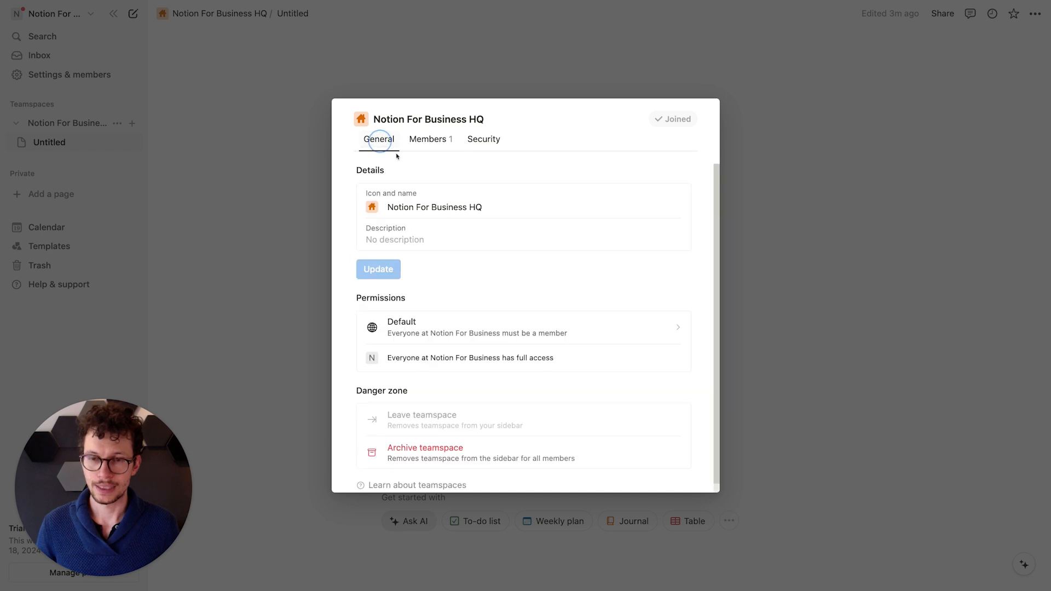
pyautogui.click(468, 207)
pyautogui.press('super+a')
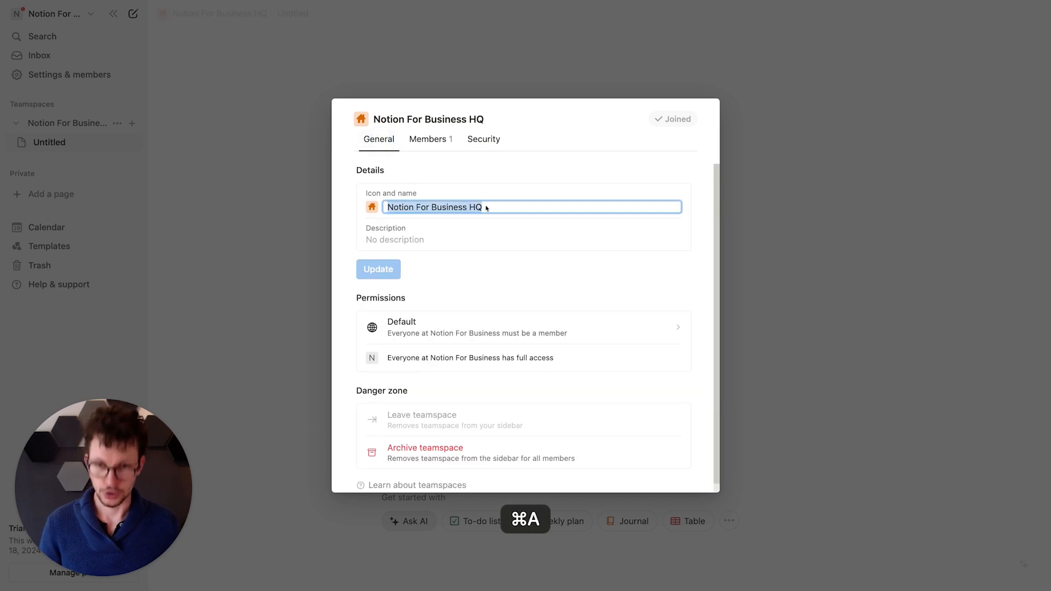
pyautogui.write('HQ')
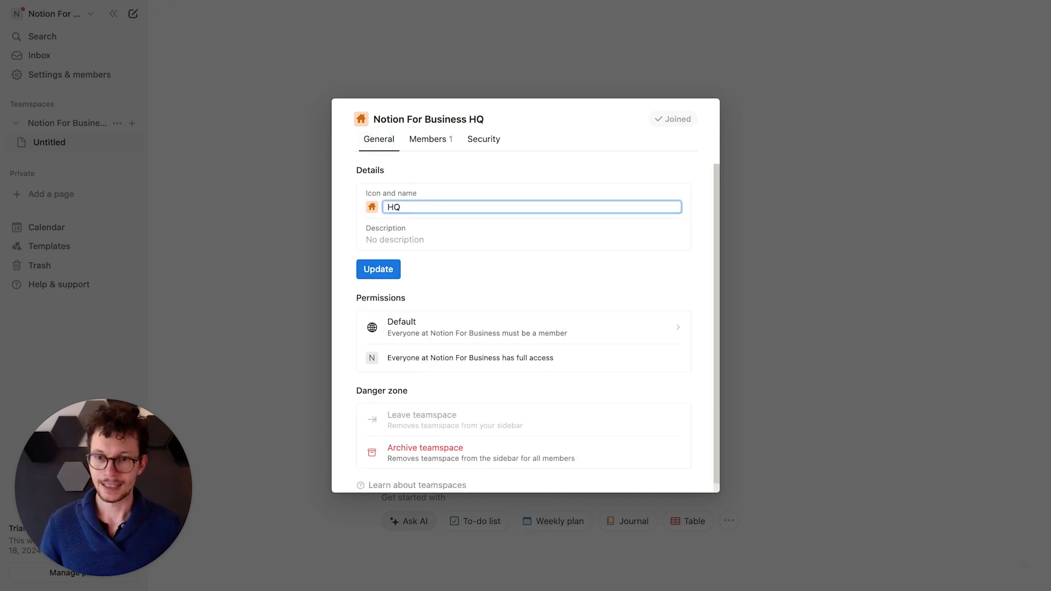
pyautogui.click(379, 269)
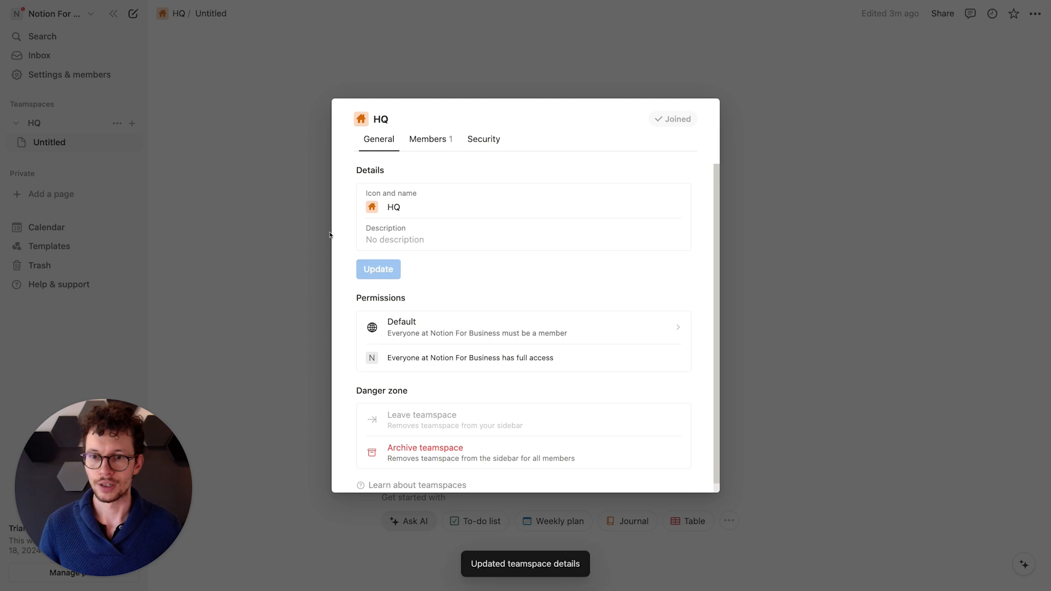
pyautogui.click(256, 208)
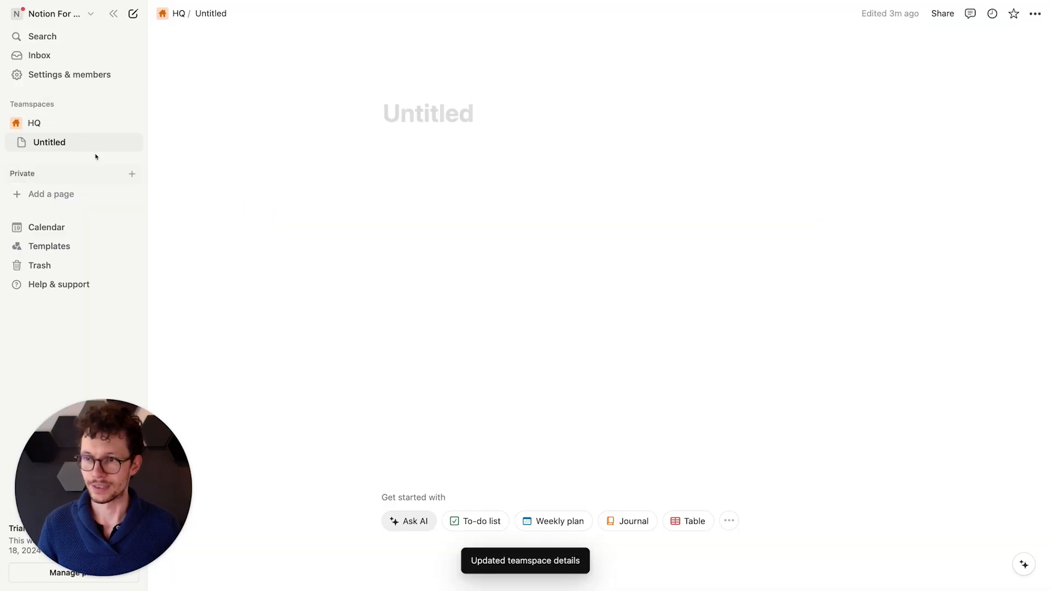
# Step: Create an Open teamspace named Ops with an orange gear icon, without inviting anyone
pyautogui.click(131, 104)
pyautogui.click(437, 249)
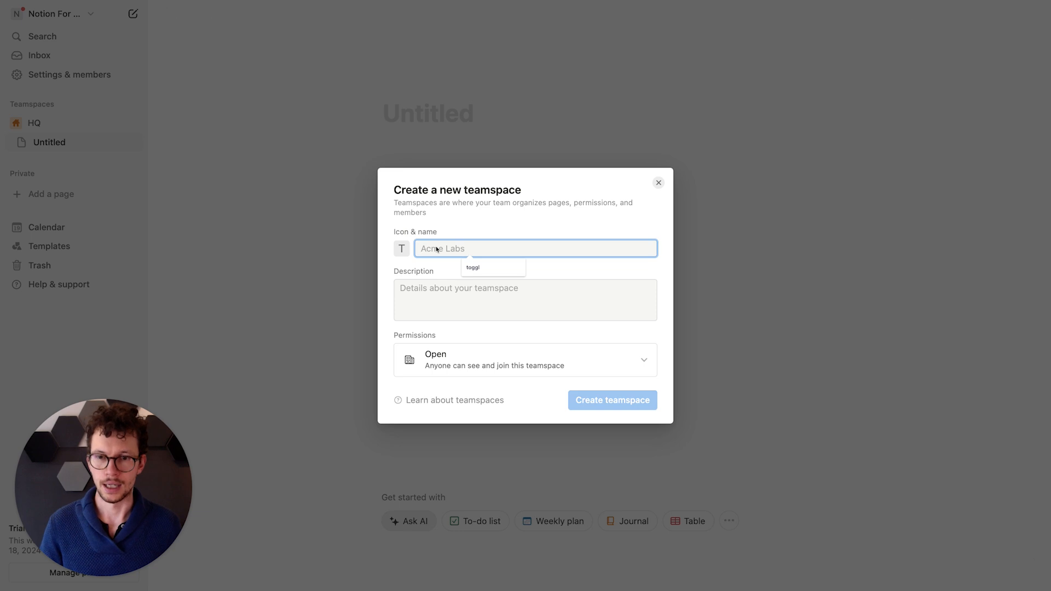
pyautogui.write('Ops')
pyautogui.click(400, 251)
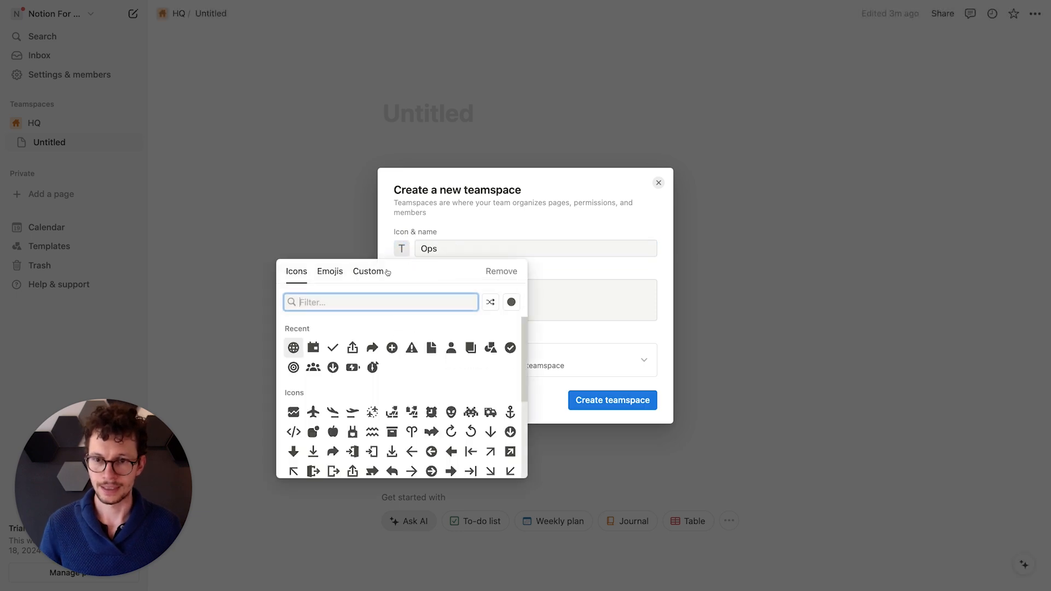
pyautogui.write('gear')
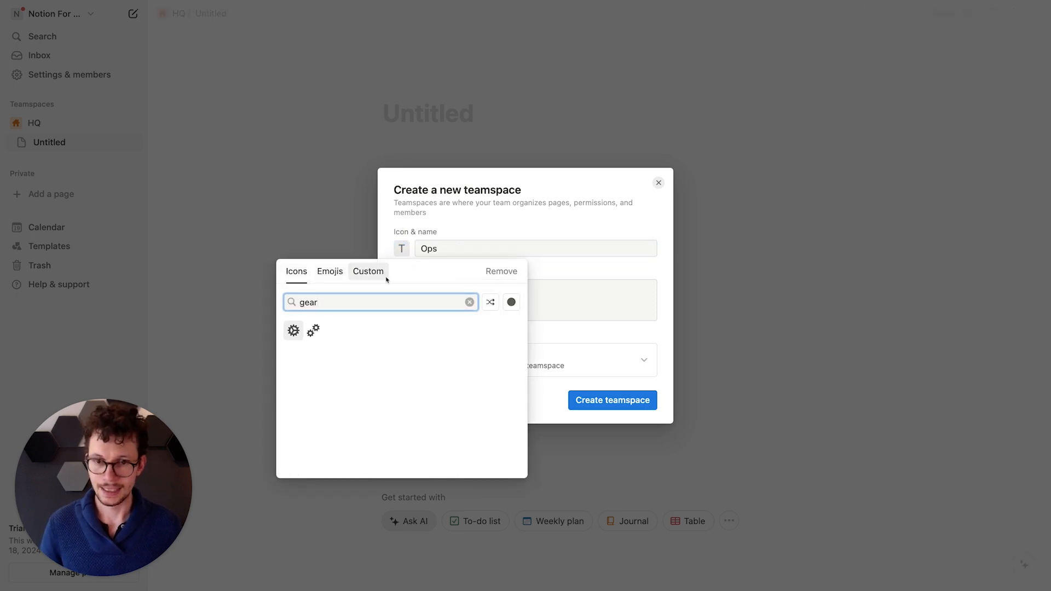
pyautogui.click(513, 303)
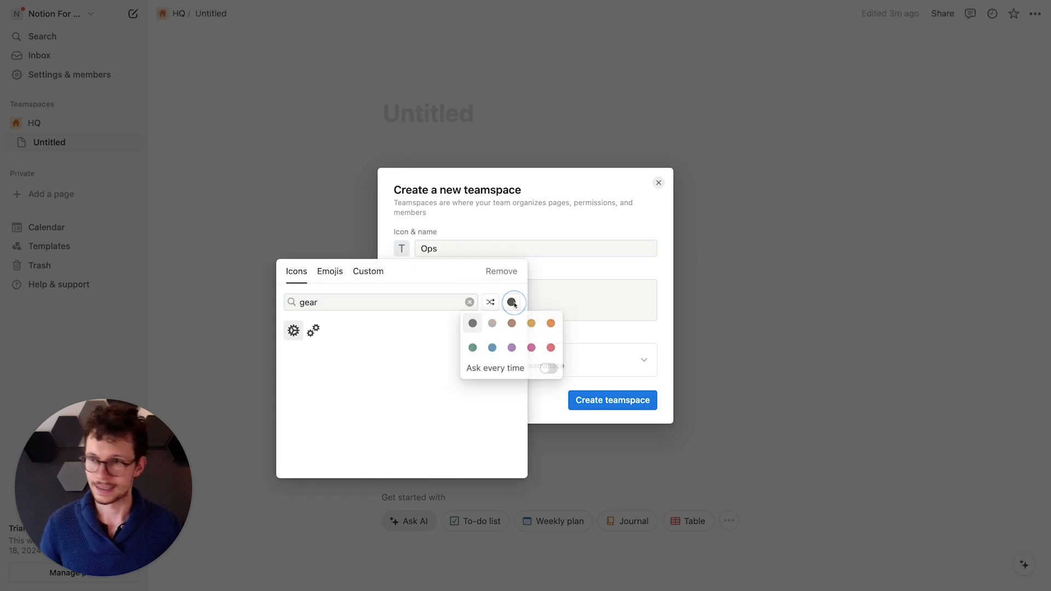
pyautogui.click(545, 322)
pyautogui.click(293, 331)
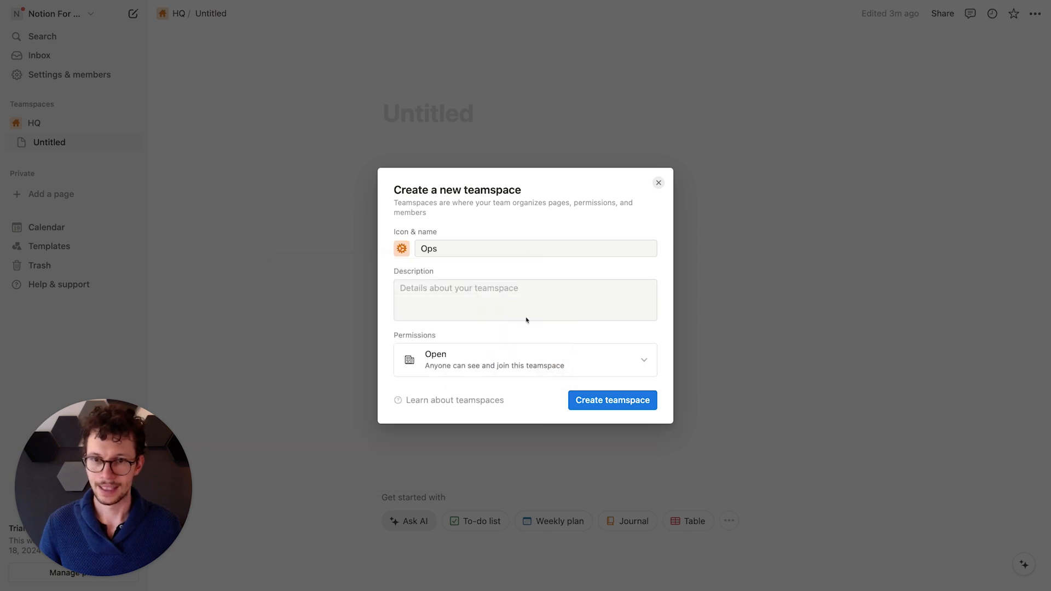
pyautogui.click(618, 404)
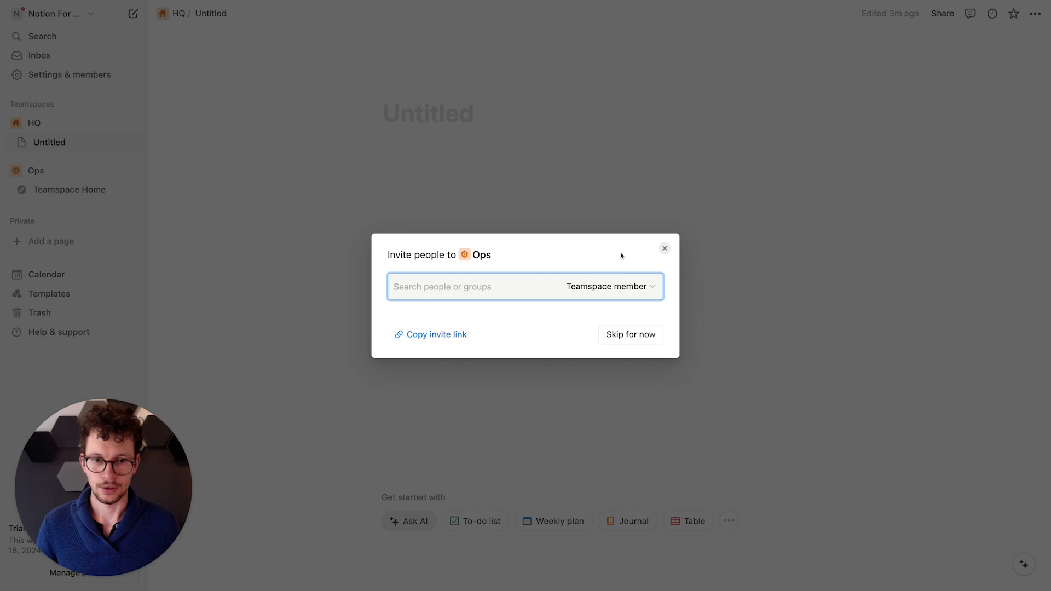
pyautogui.click(665, 248)
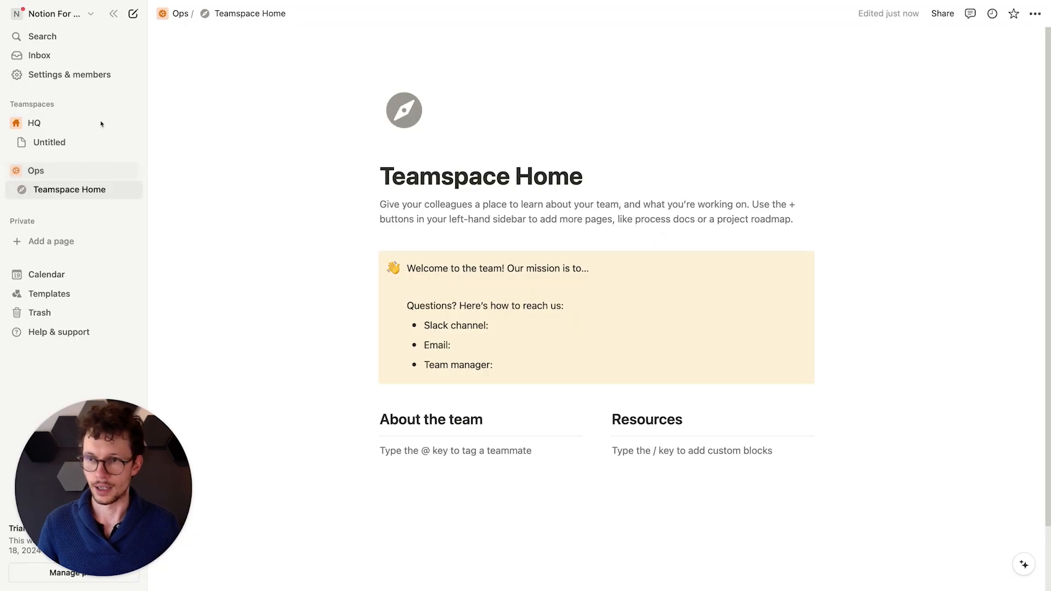
# Step: Create an Open teamspace named Marketing with an orange palette icon, without inviting anyone
pyautogui.click(132, 104)
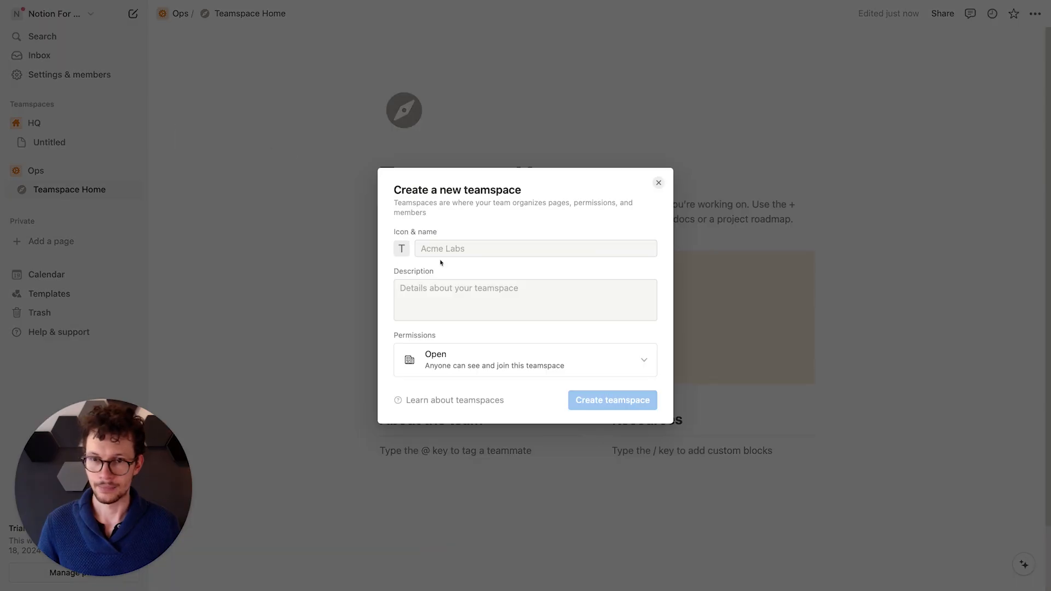
pyautogui.click(407, 250)
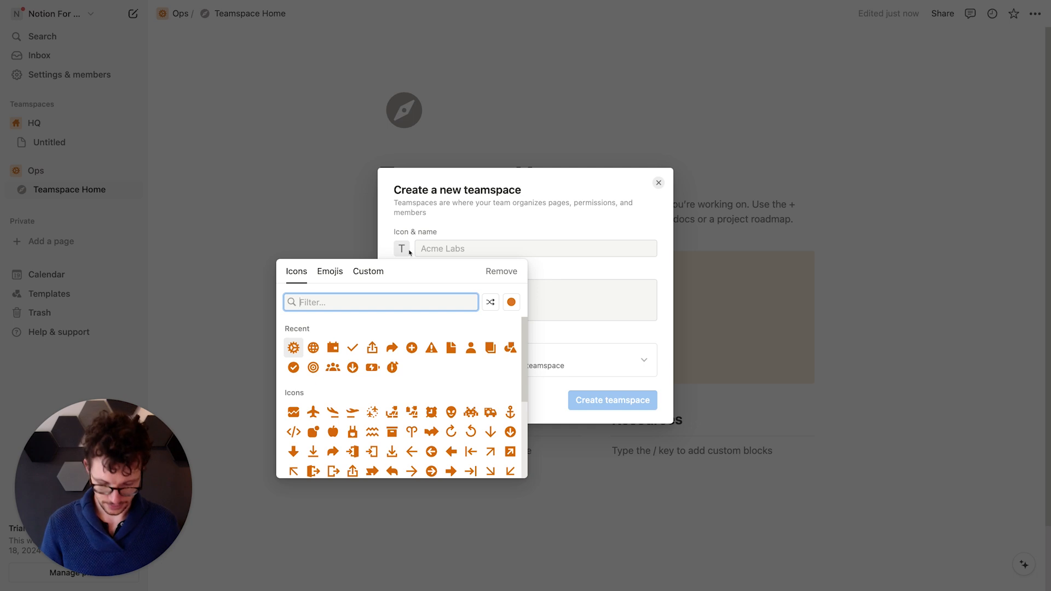
pyautogui.write('paint')
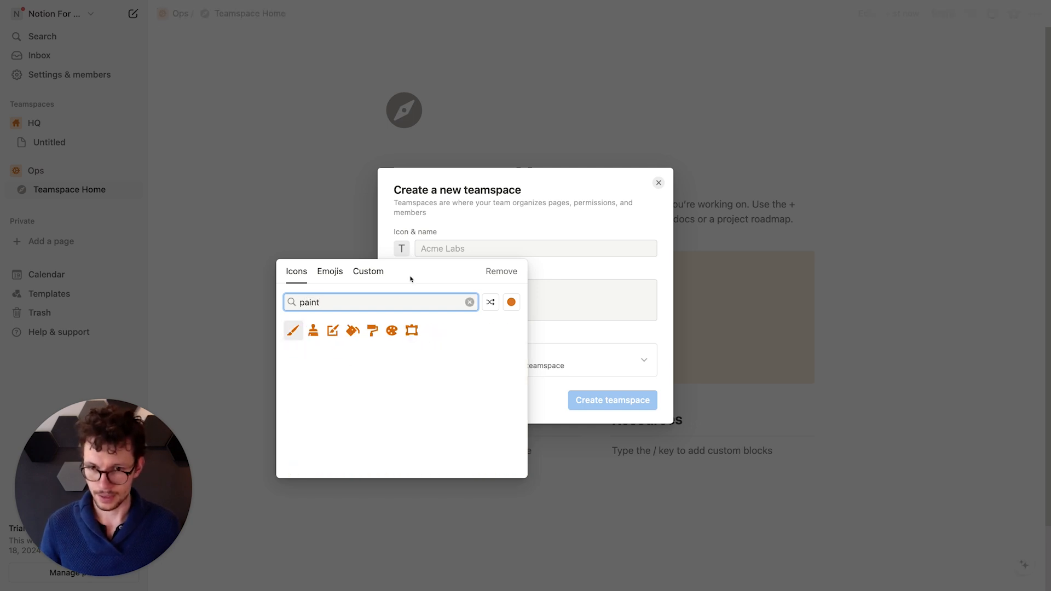
pyautogui.click(392, 330)
pyautogui.click(421, 250)
pyautogui.write('Mare')
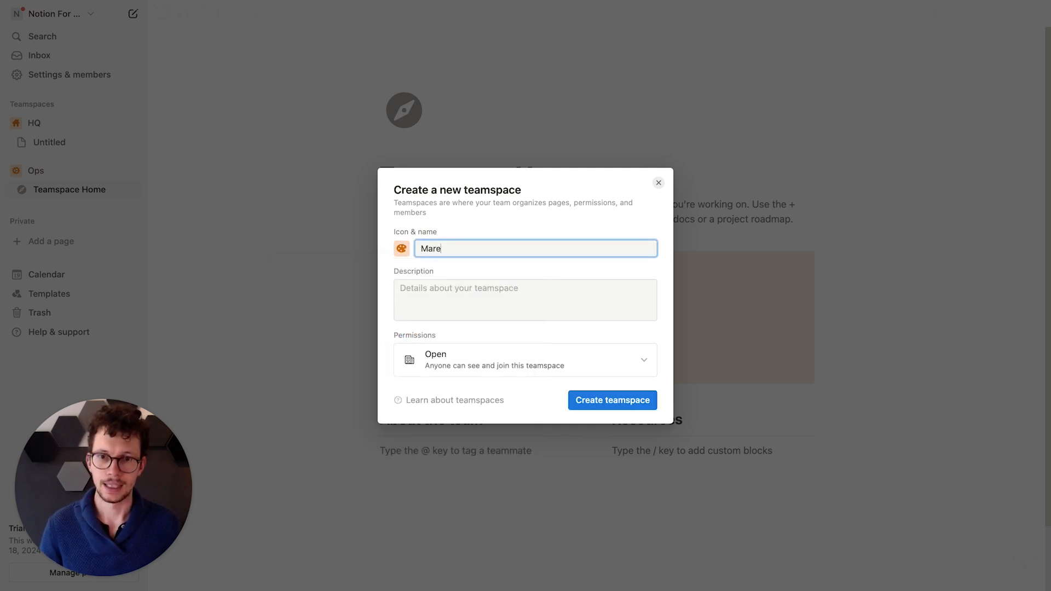
pyautogui.write('eint')
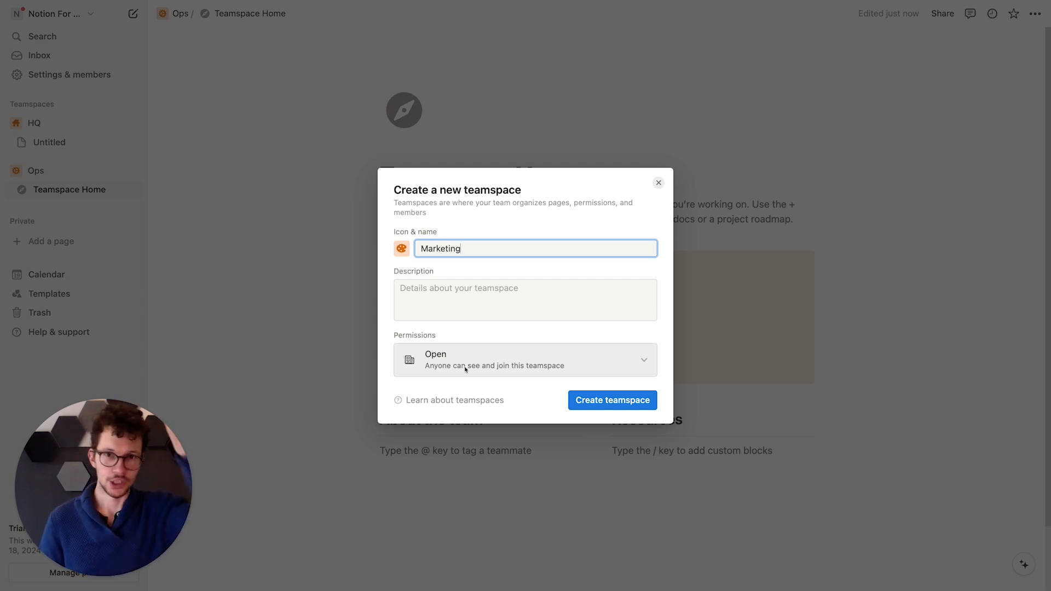
pyautogui.click(466, 370)
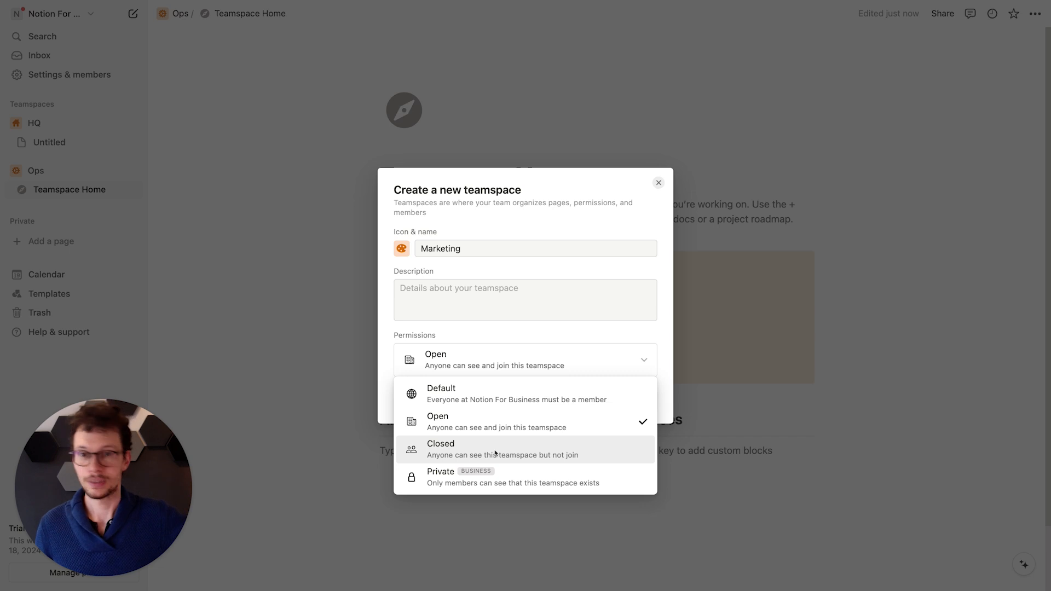
pyautogui.click(527, 329)
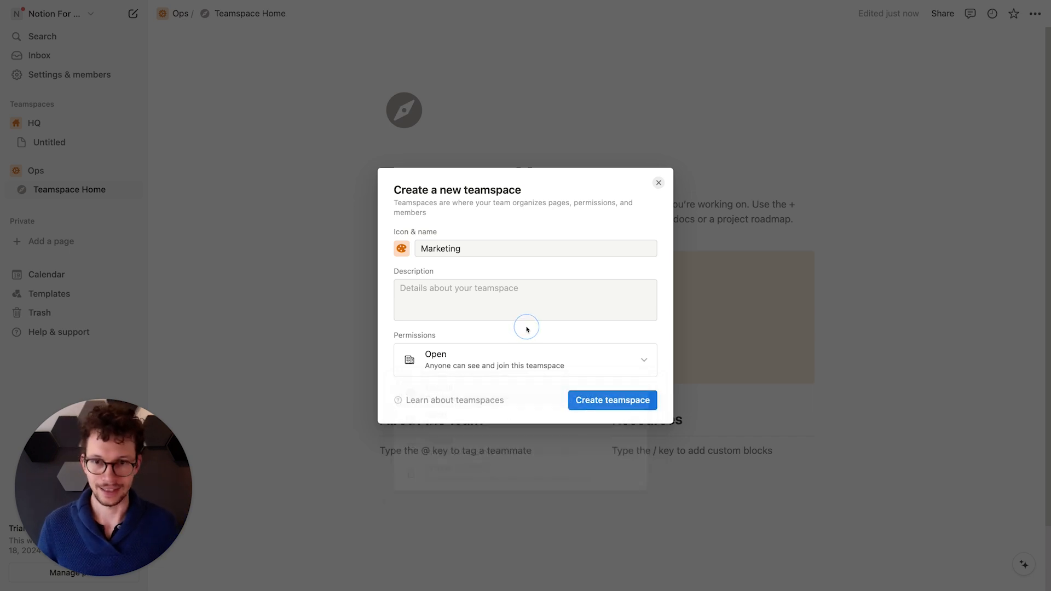
pyautogui.click(582, 400)
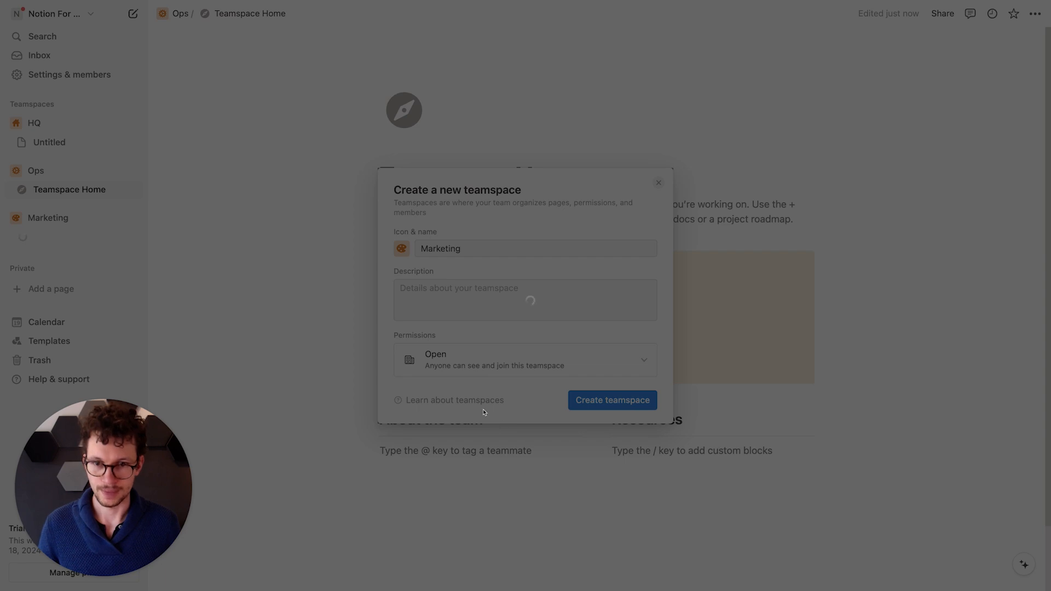
pyautogui.click(664, 250)
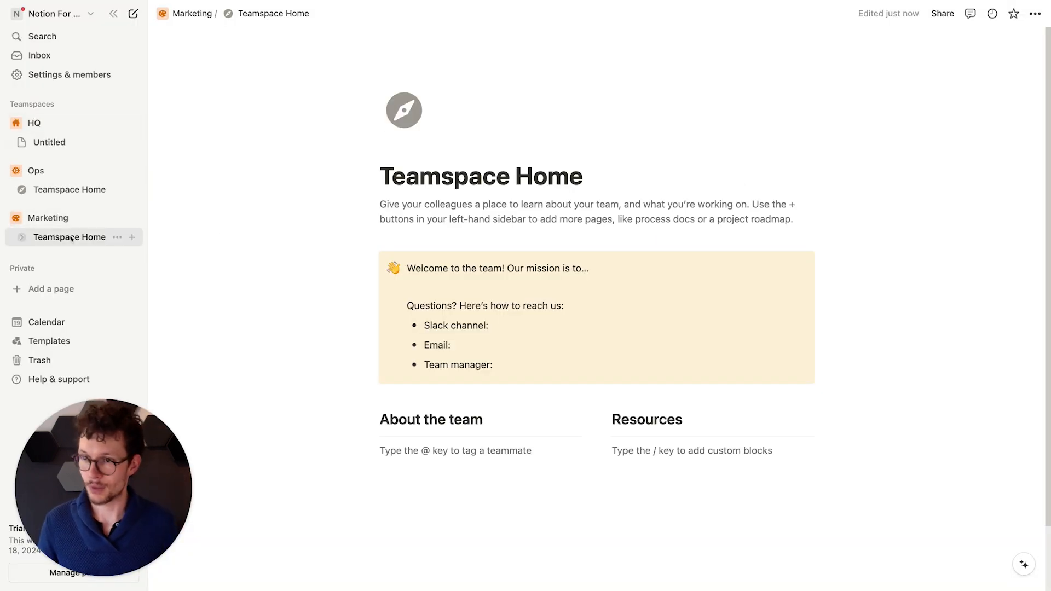
# Step: Delete the default Teamspace Home pages from the Marketing and Ops teamspaces
pyautogui.click(117, 238)
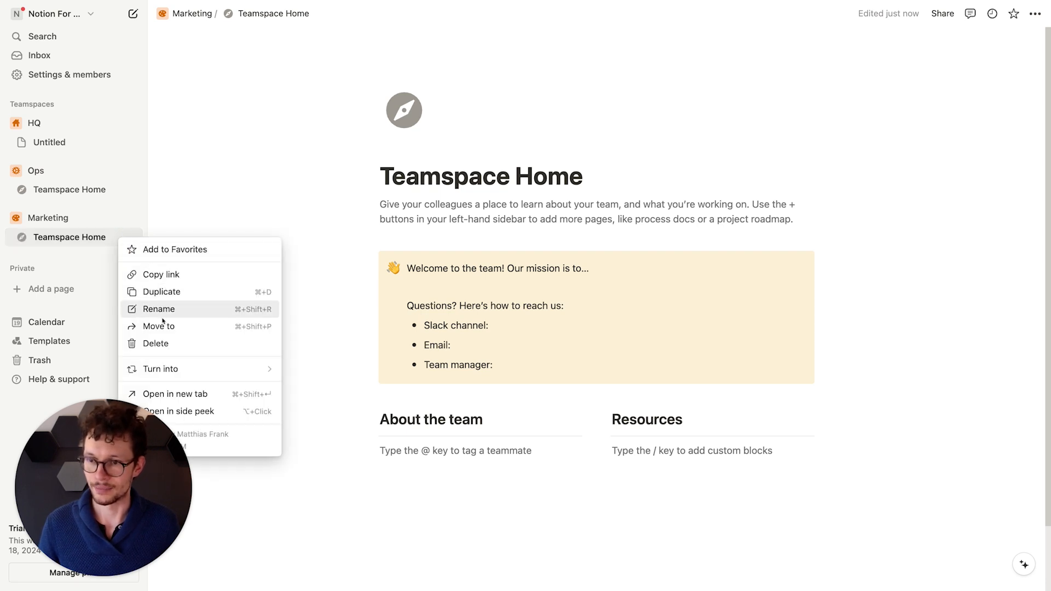
pyautogui.click(163, 343)
pyautogui.click(120, 190)
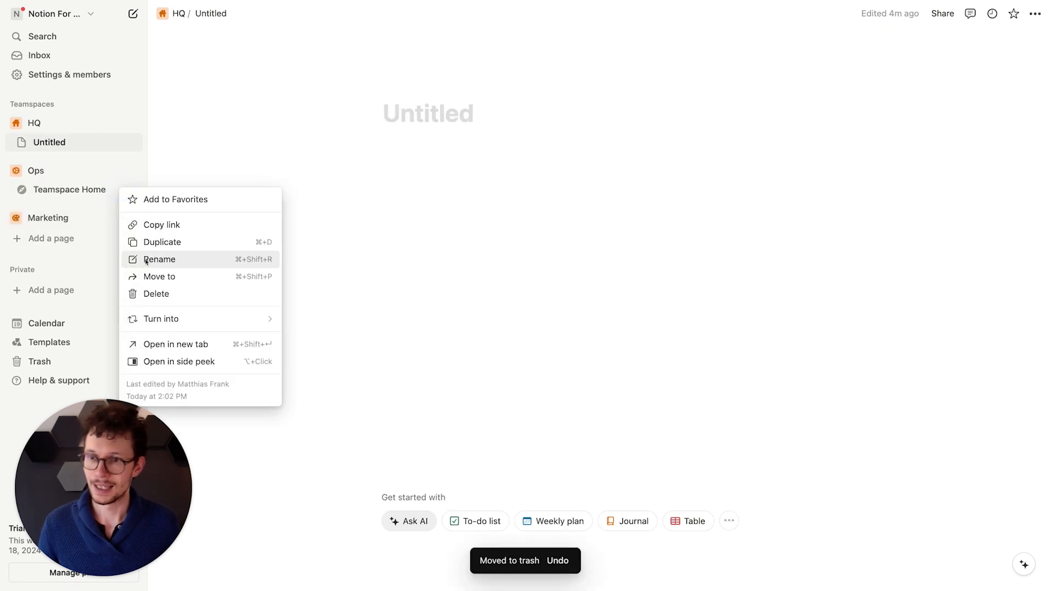
pyautogui.click(162, 293)
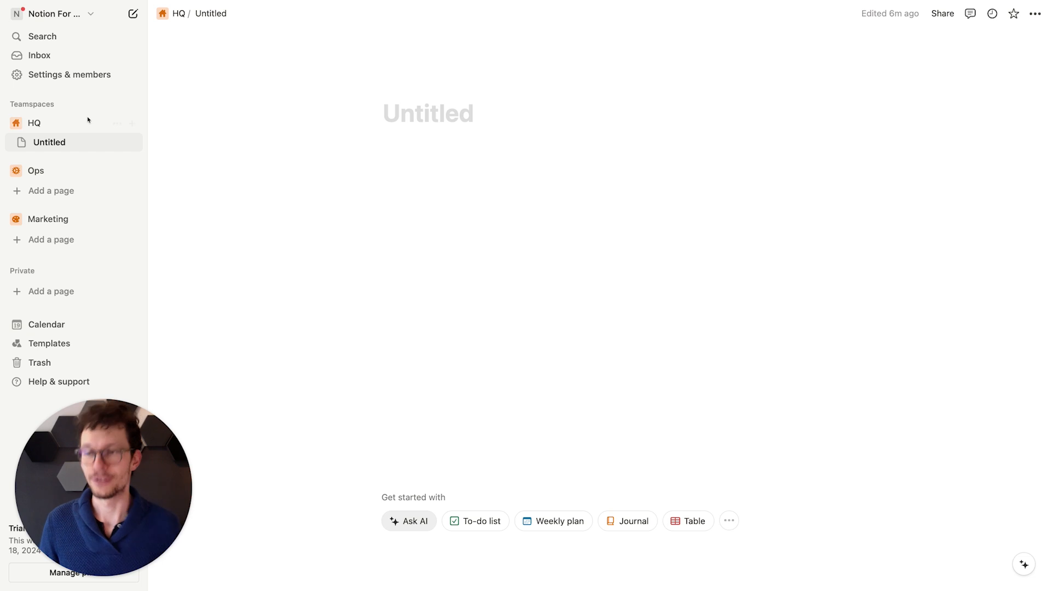
# Step: Look at the workspace's People settings and at the Ops teamspace's option for adding members
pyautogui.click(71, 77)
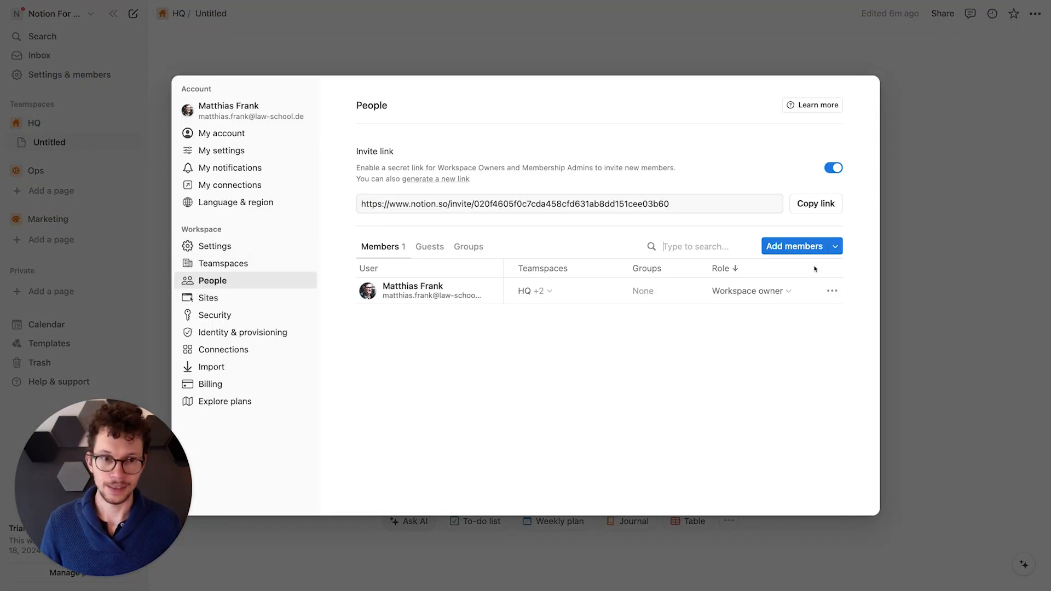
pyautogui.click(903, 254)
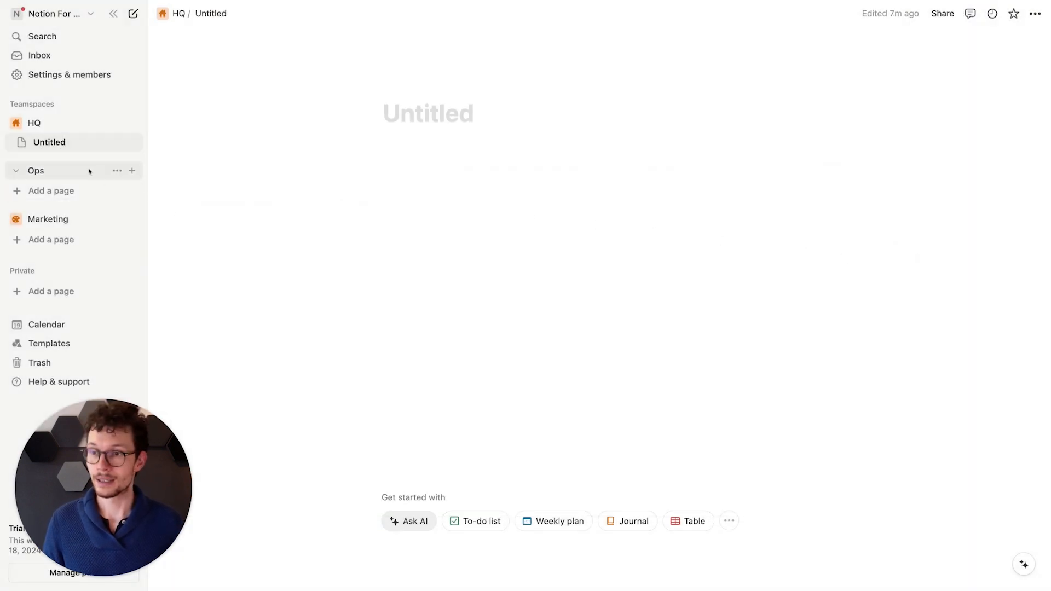
pyautogui.click(117, 170)
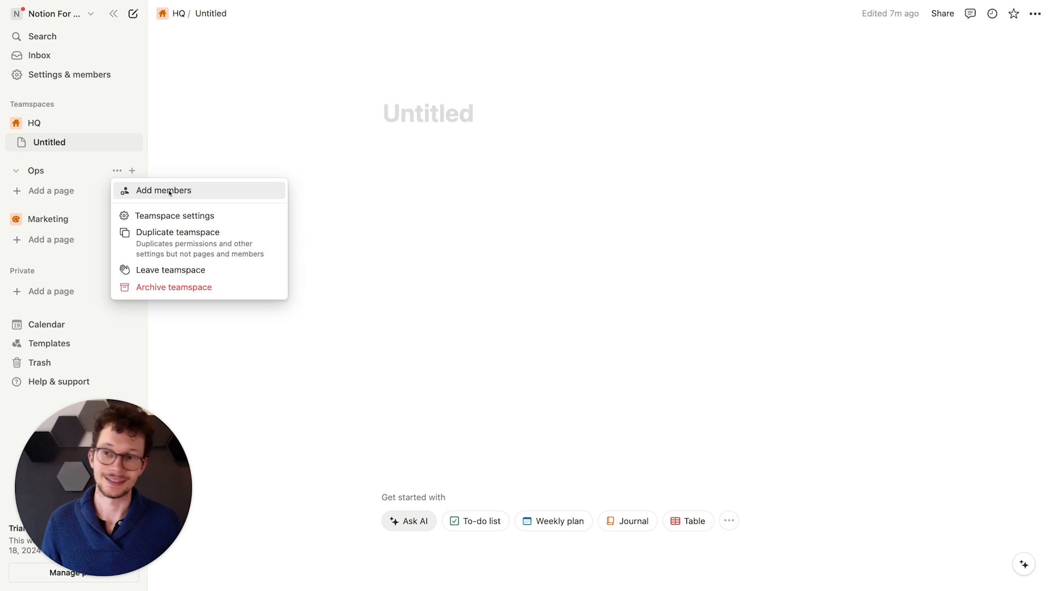
pyautogui.click(208, 150)
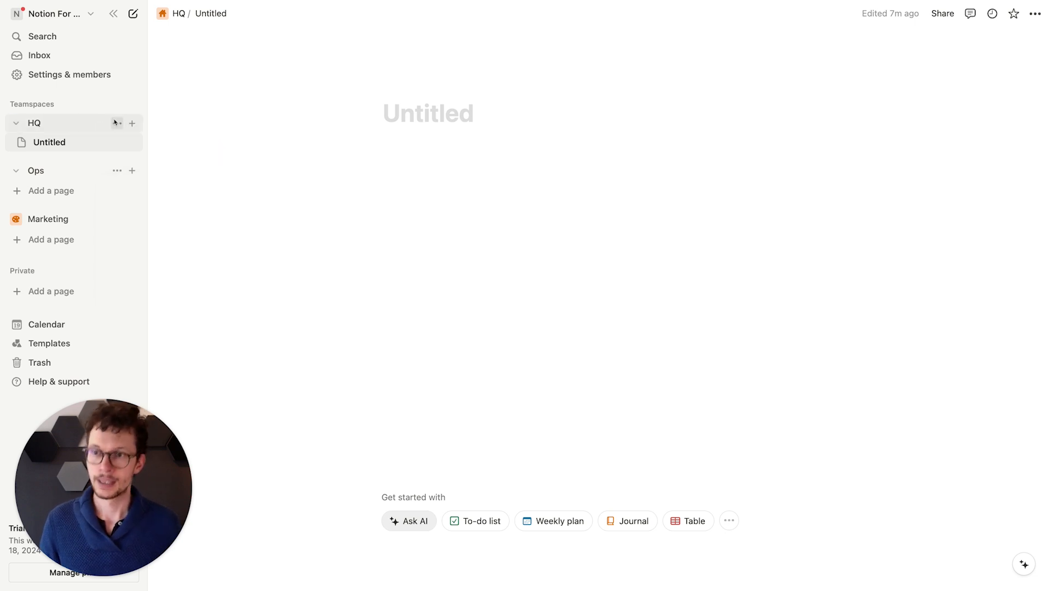
# Step: Review the member permissions in the HQ teamspace's settings and close them
pyautogui.click(117, 123)
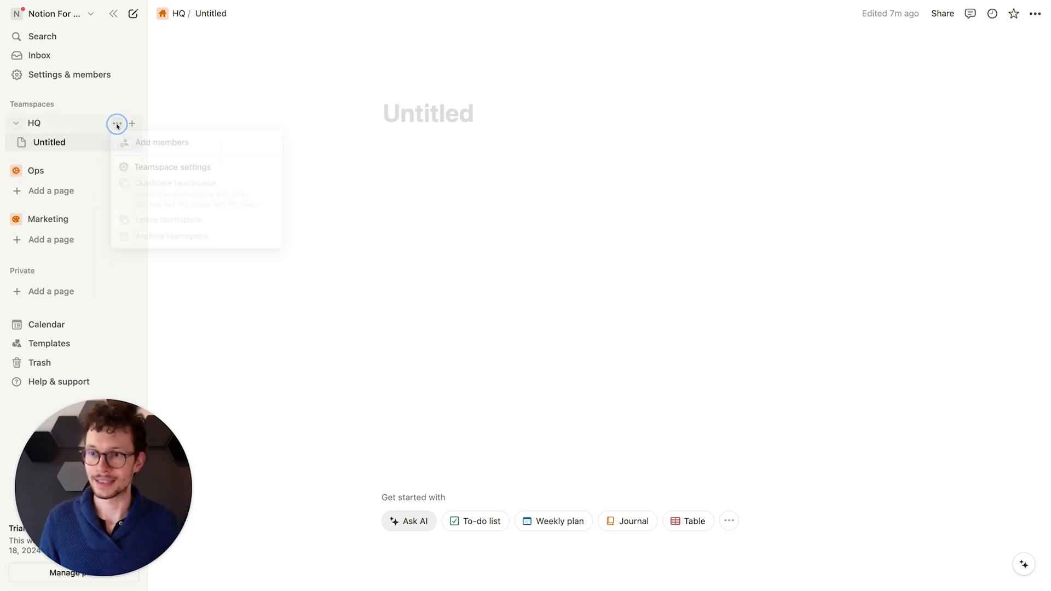
pyautogui.click(158, 167)
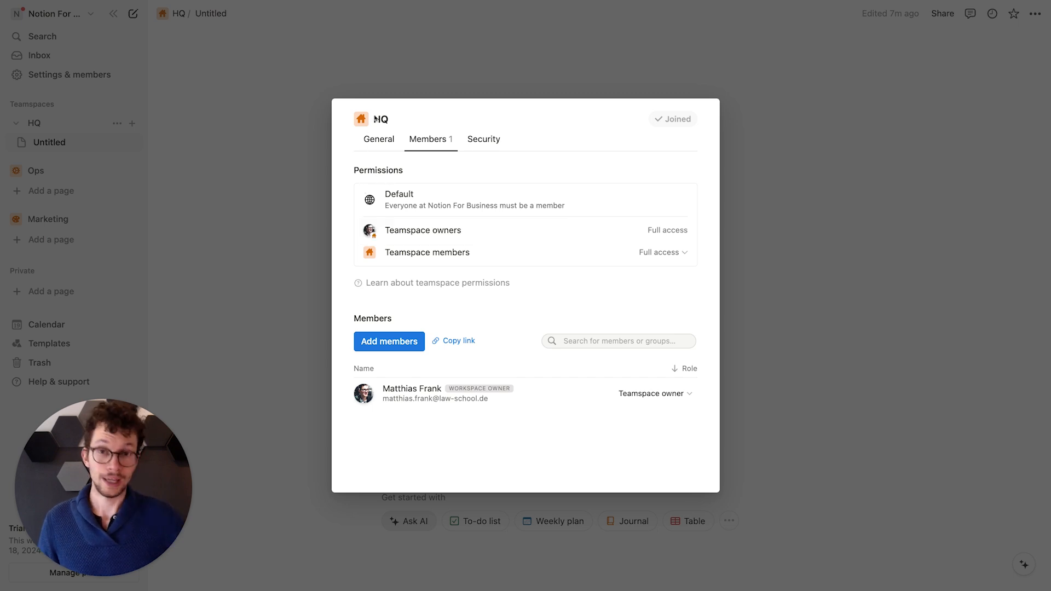
pyautogui.click(268, 161)
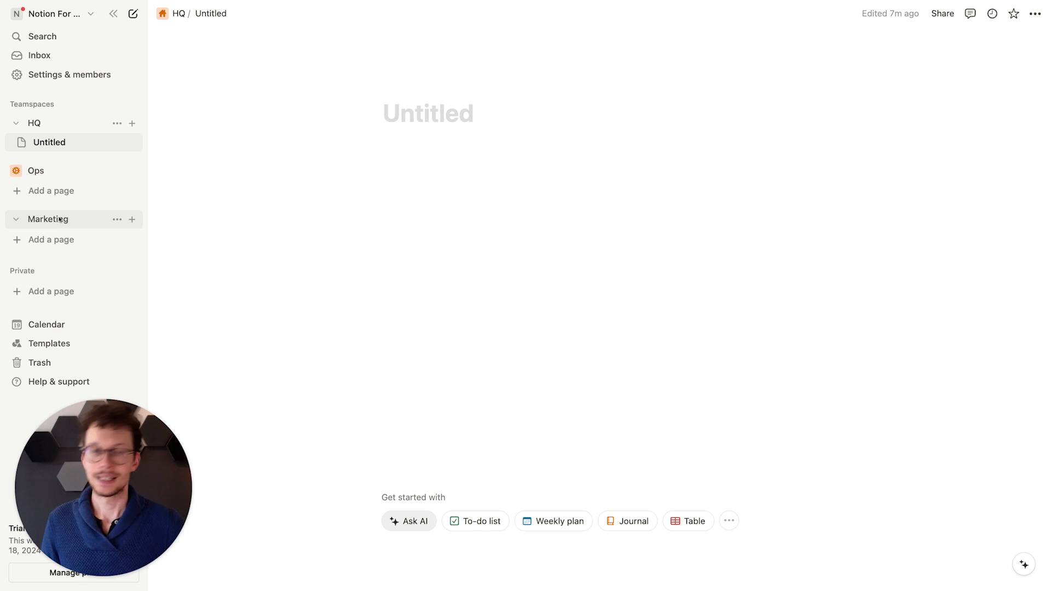
pyautogui.click(97, 172)
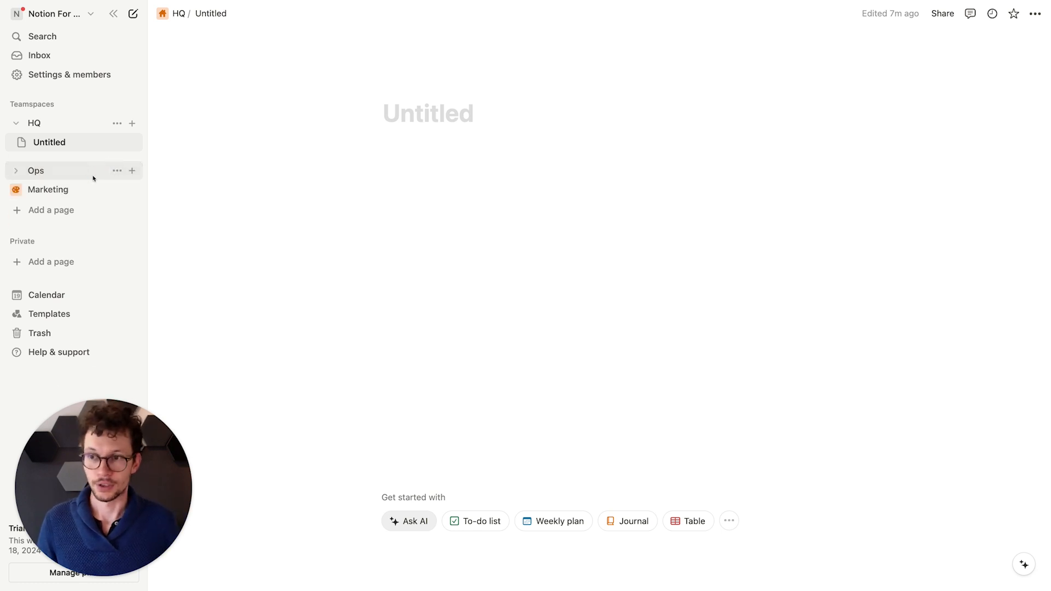
pyautogui.click(81, 176)
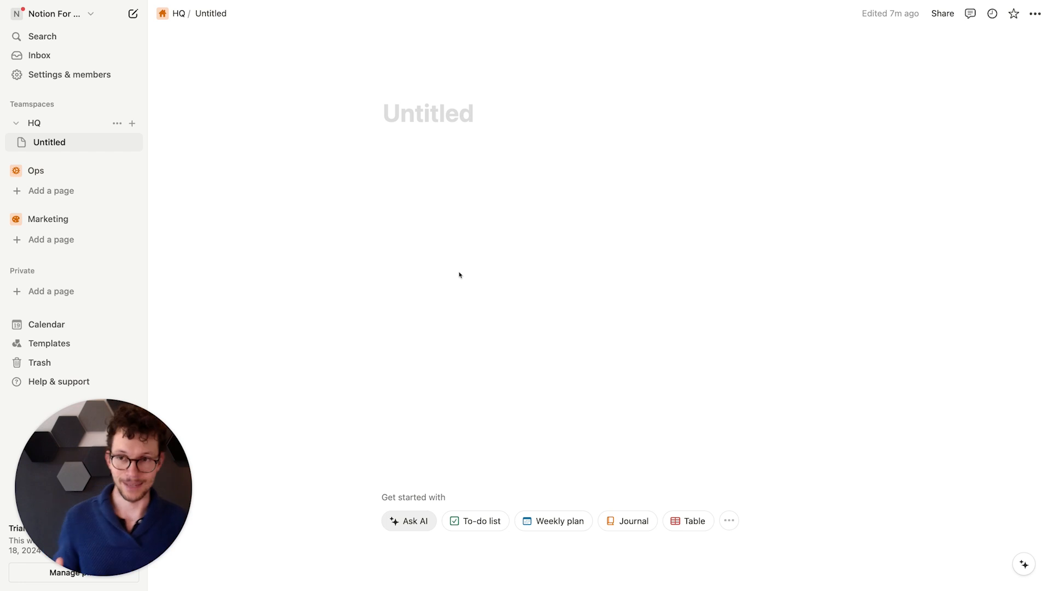
# Step: Create two member groups named Admin and User in the workspace's People settings
pyautogui.click(86, 80)
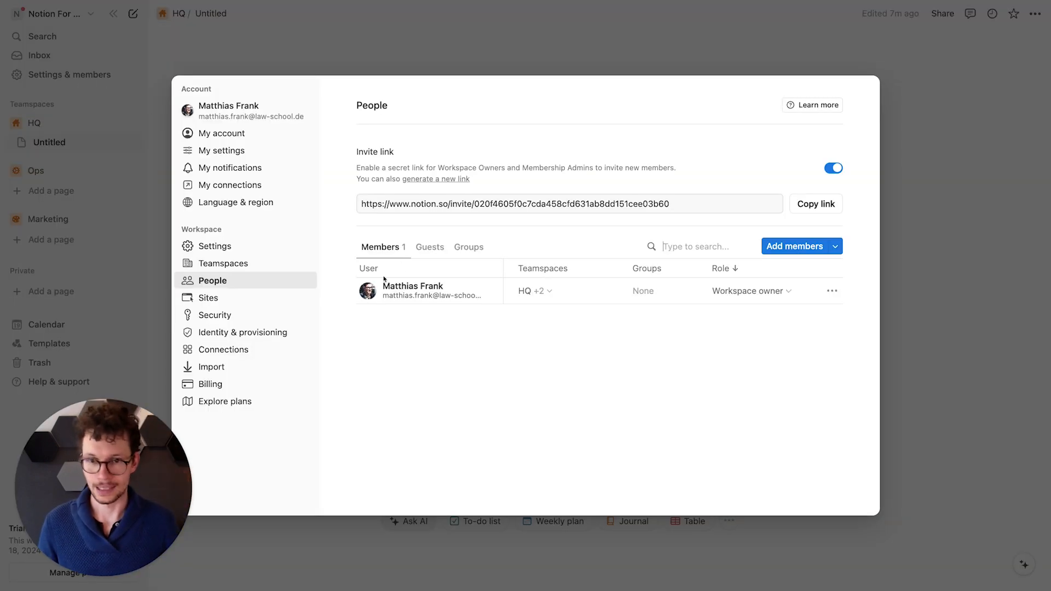
pyautogui.click(465, 249)
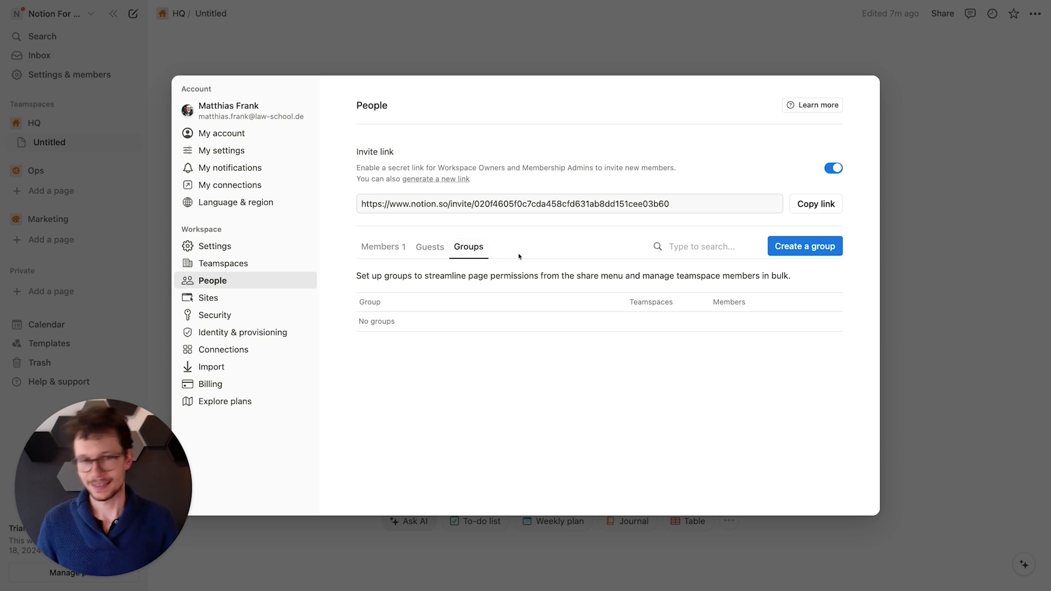
pyautogui.click(806, 248)
pyautogui.write('Admin')
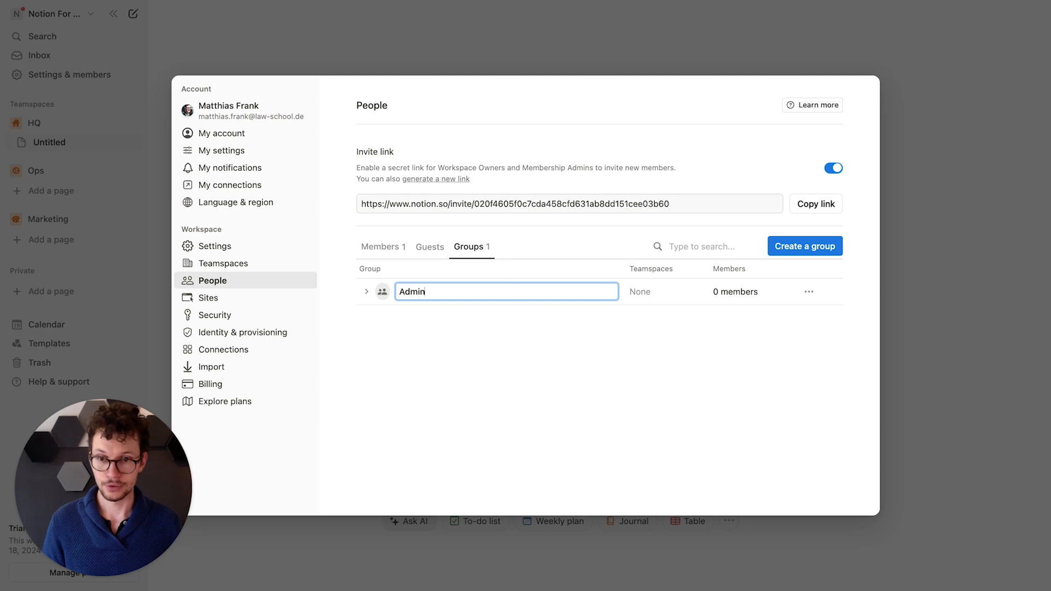
pyautogui.press('Return')
pyautogui.click(805, 247)
pyautogui.write('User')
pyautogui.press('Return')
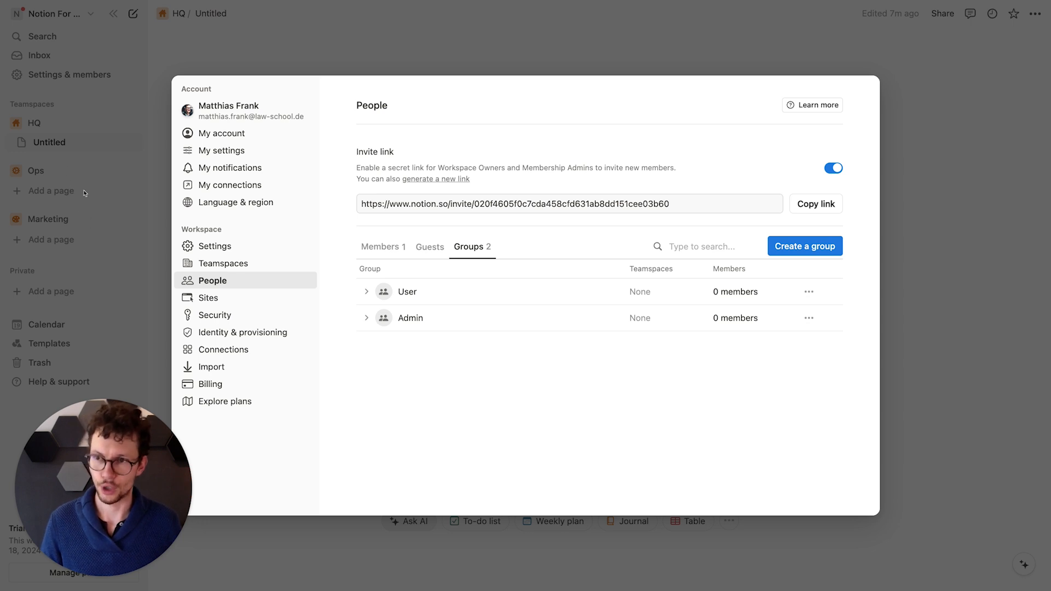
# Step: Add two more member groups named Ops and Marketing, and close the settings
pyautogui.click(814, 248)
pyautogui.write('Op')
pyautogui.press('Return')
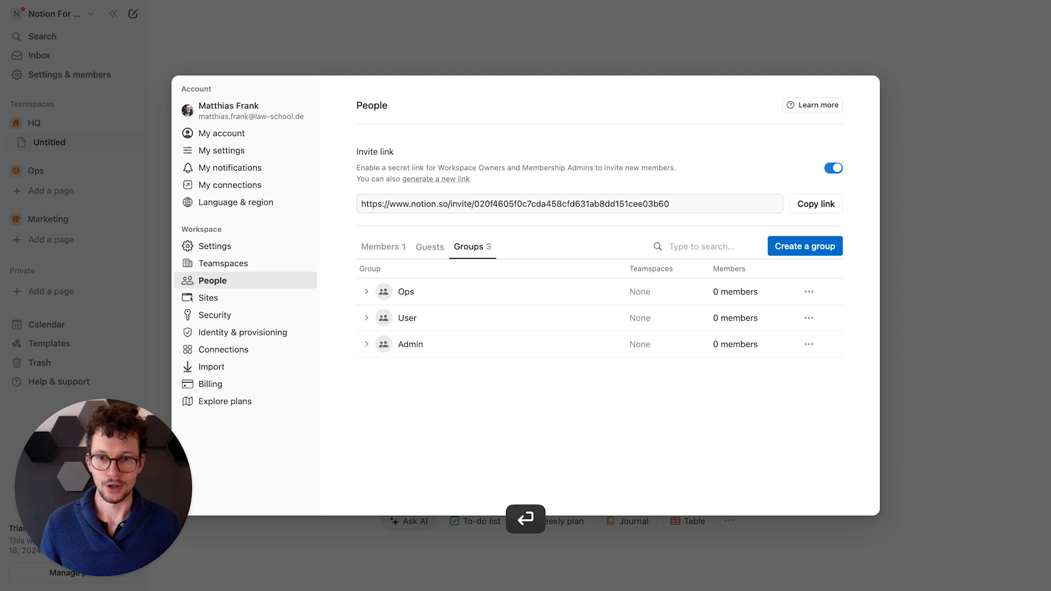
pyautogui.click(805, 247)
pyautogui.write('Marketing')
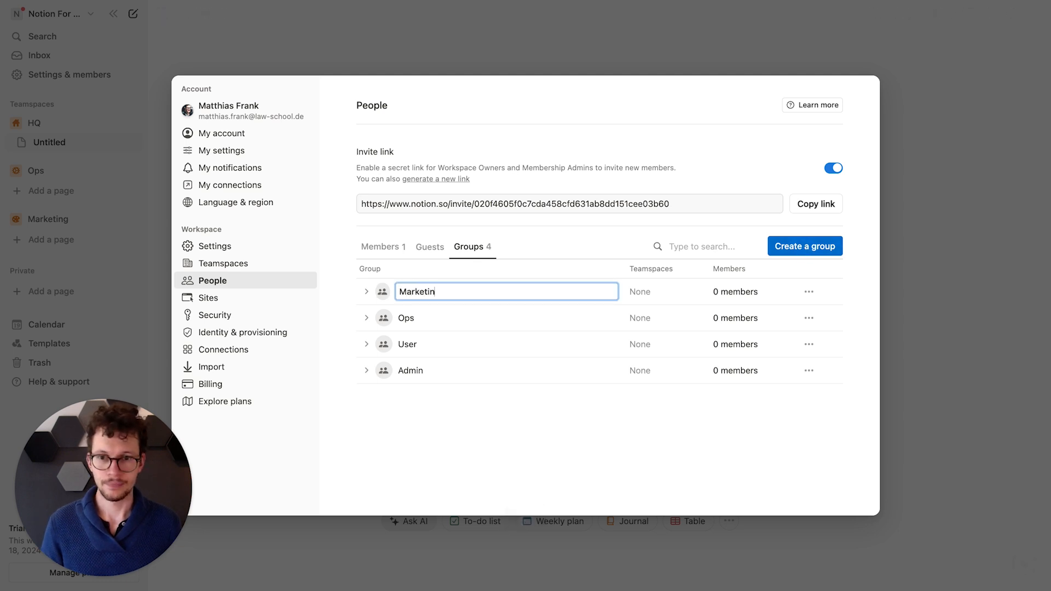
pyautogui.press('Return')
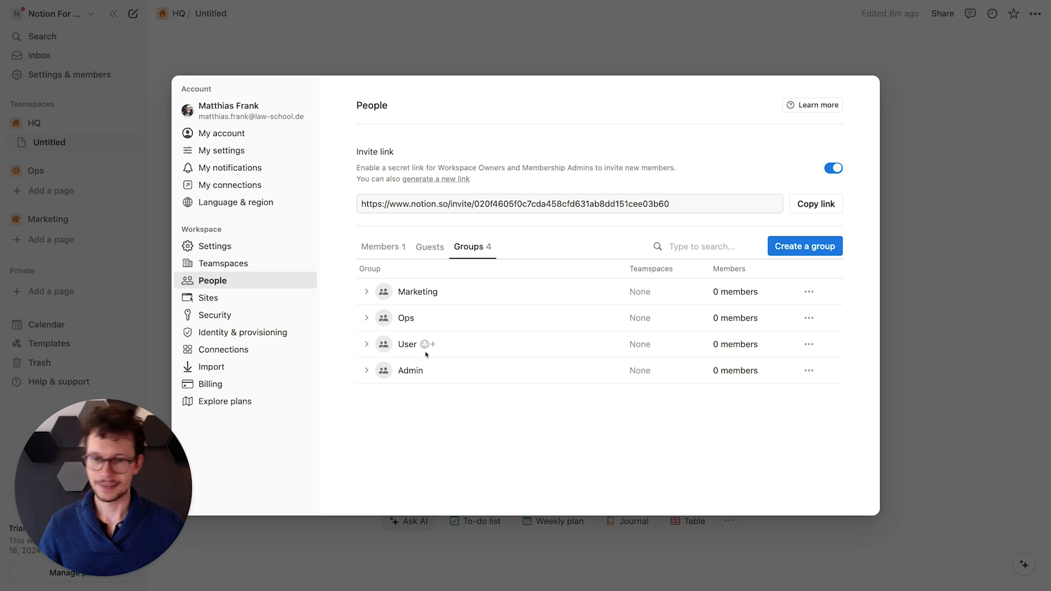
pyautogui.click(148, 224)
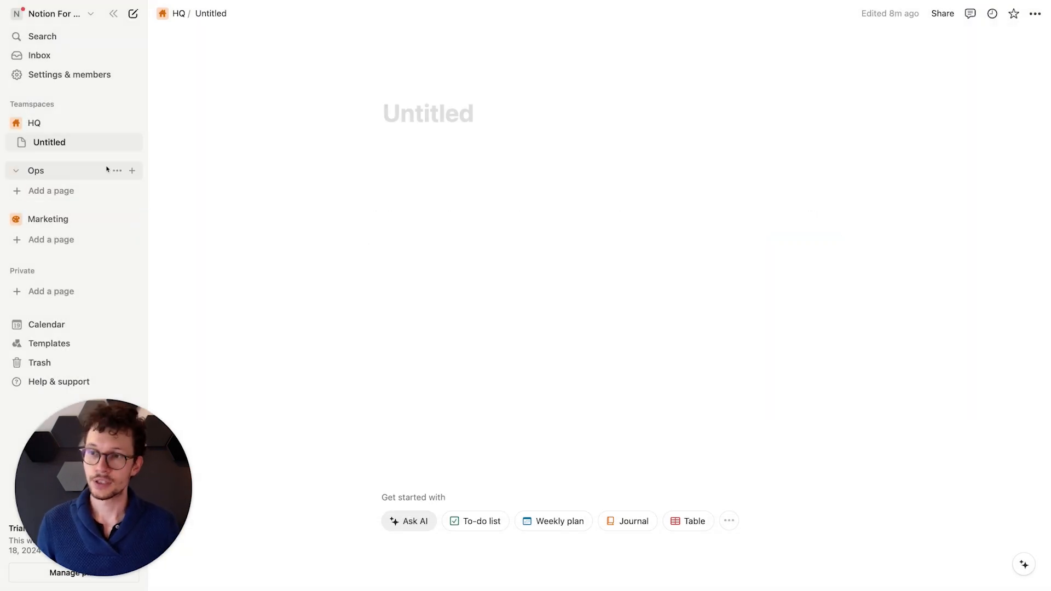
# Step: Invite the User group to the Ops teamspace with the Teamspace member role
pyautogui.click(118, 171)
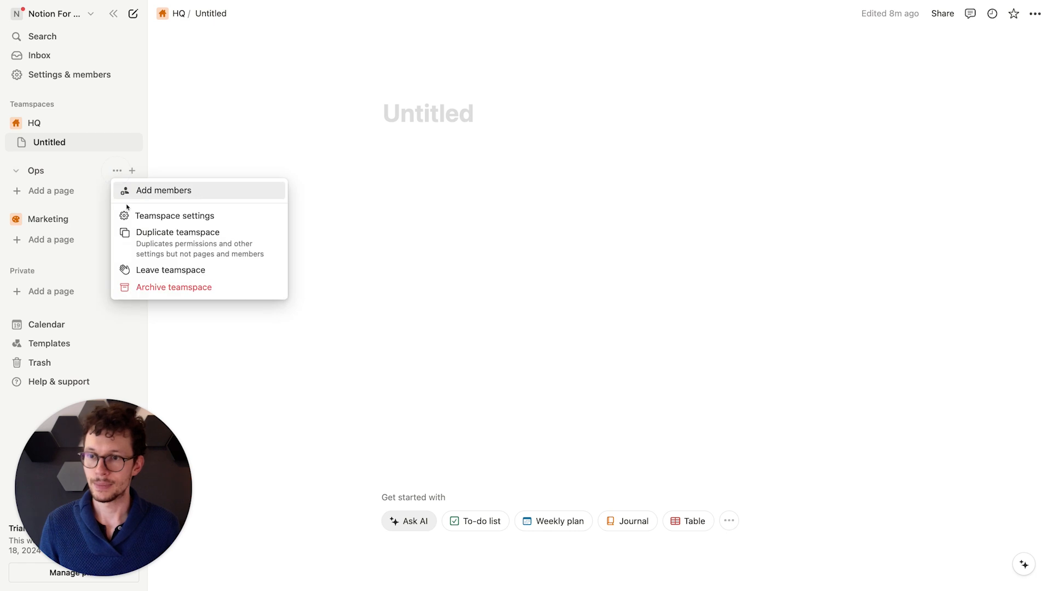
pyautogui.click(165, 192)
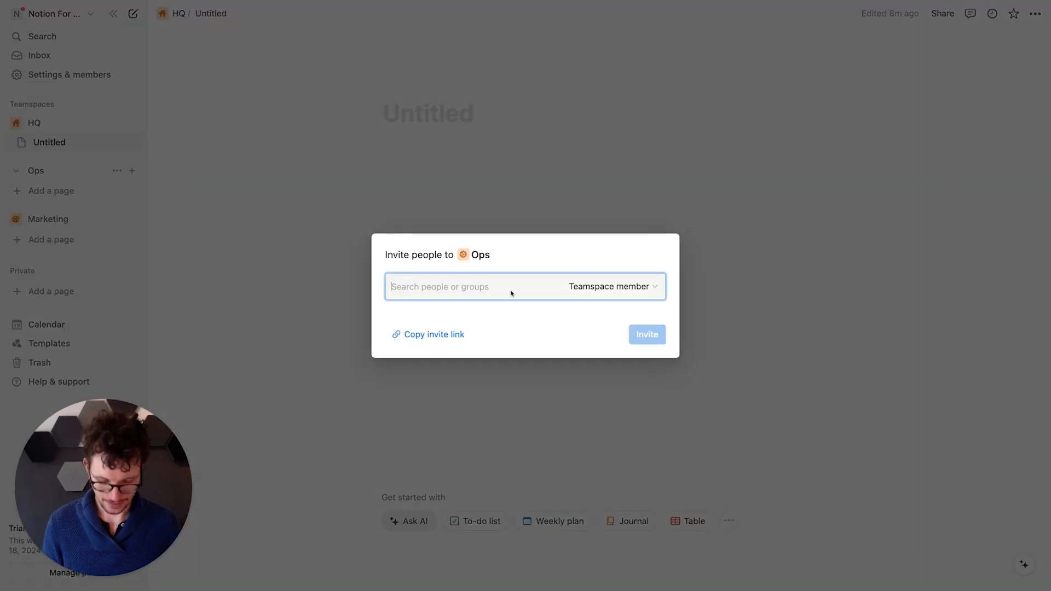
pyautogui.write('us')
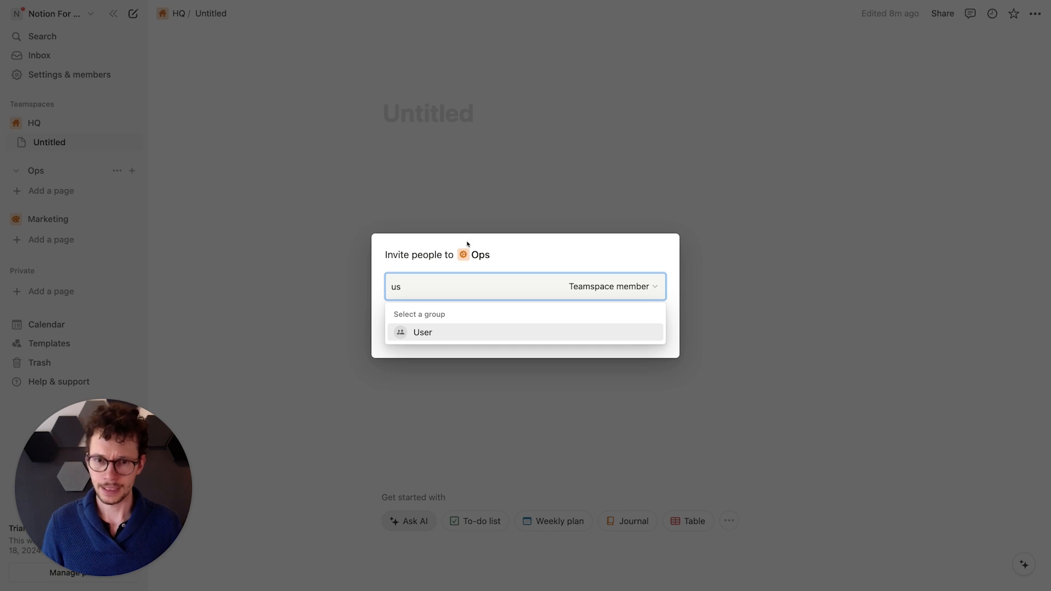
pyautogui.click(420, 333)
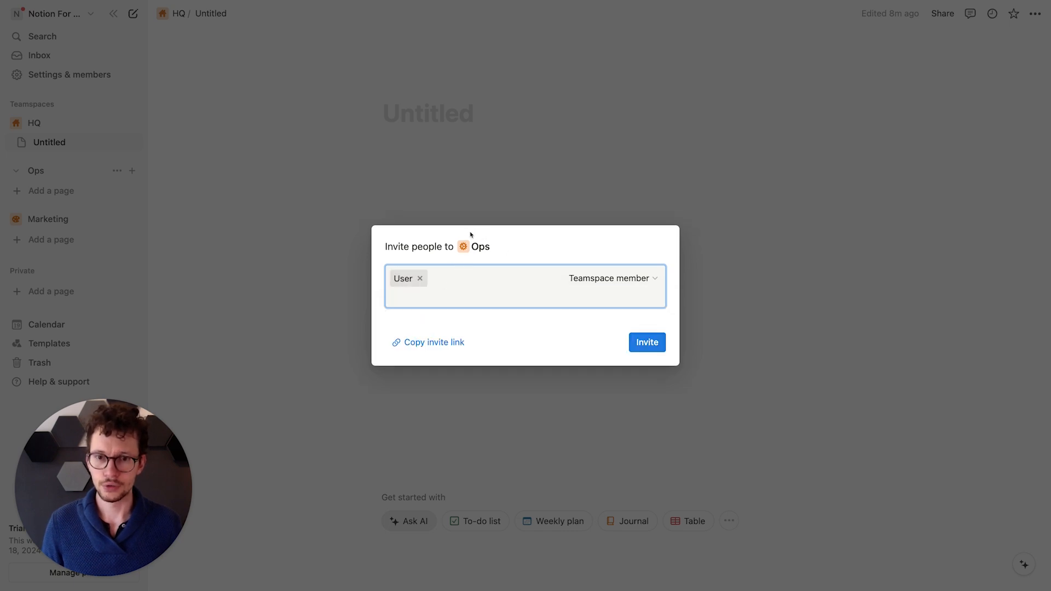
pyautogui.click(647, 342)
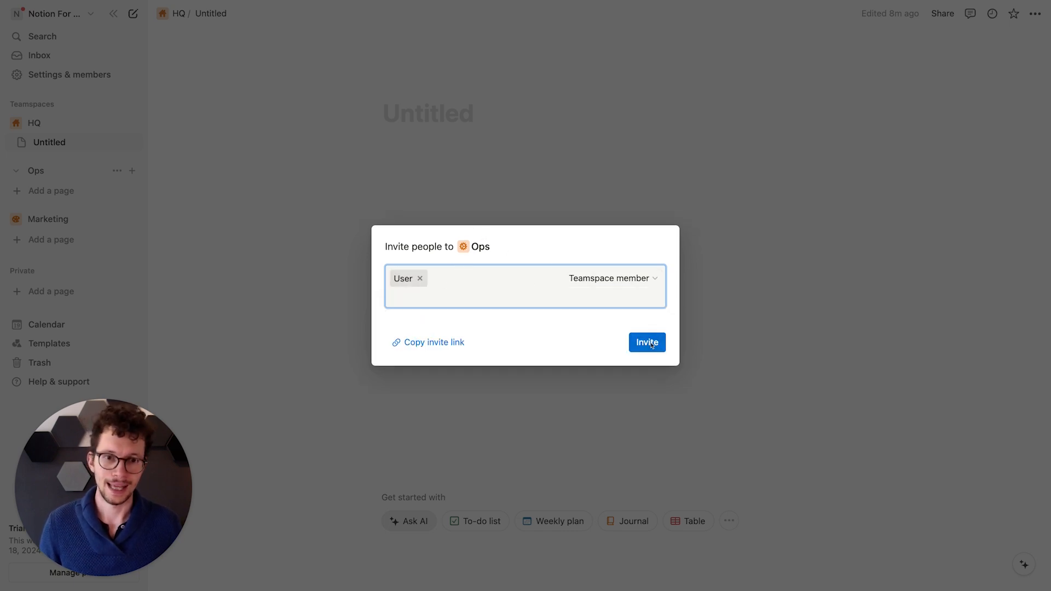
# Step: Invite the User group to the Marketing teamspace with the Teamspace member role
pyautogui.click(117, 219)
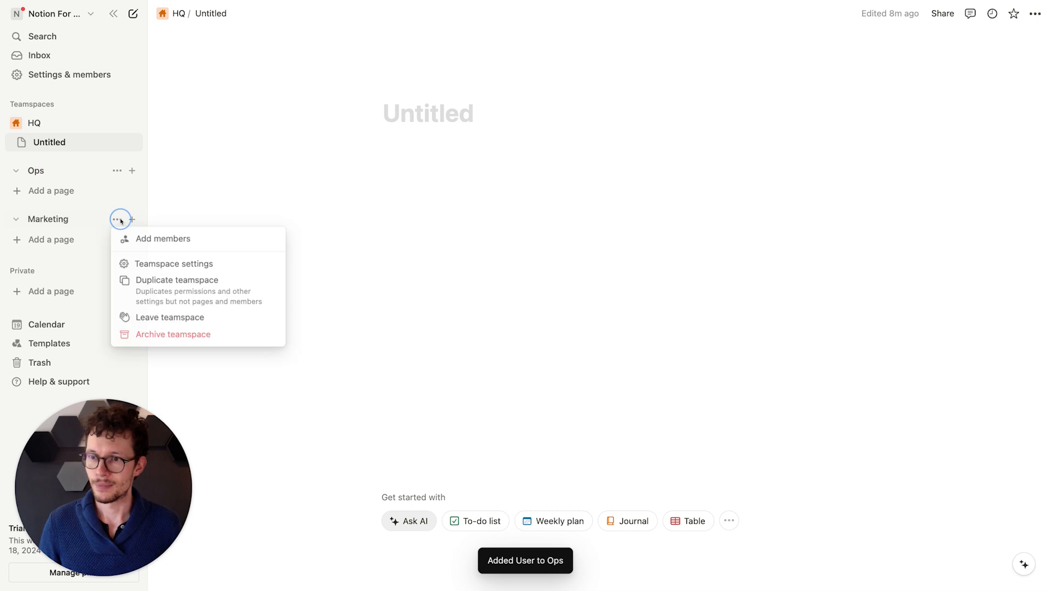
pyautogui.click(171, 241)
pyautogui.write('us')
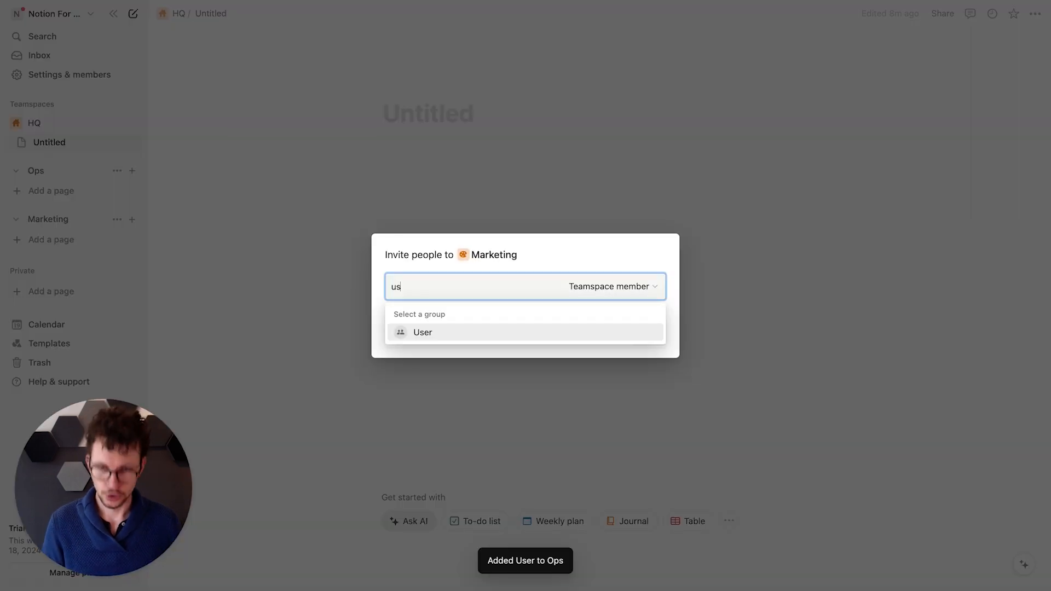
pyautogui.press('Return')
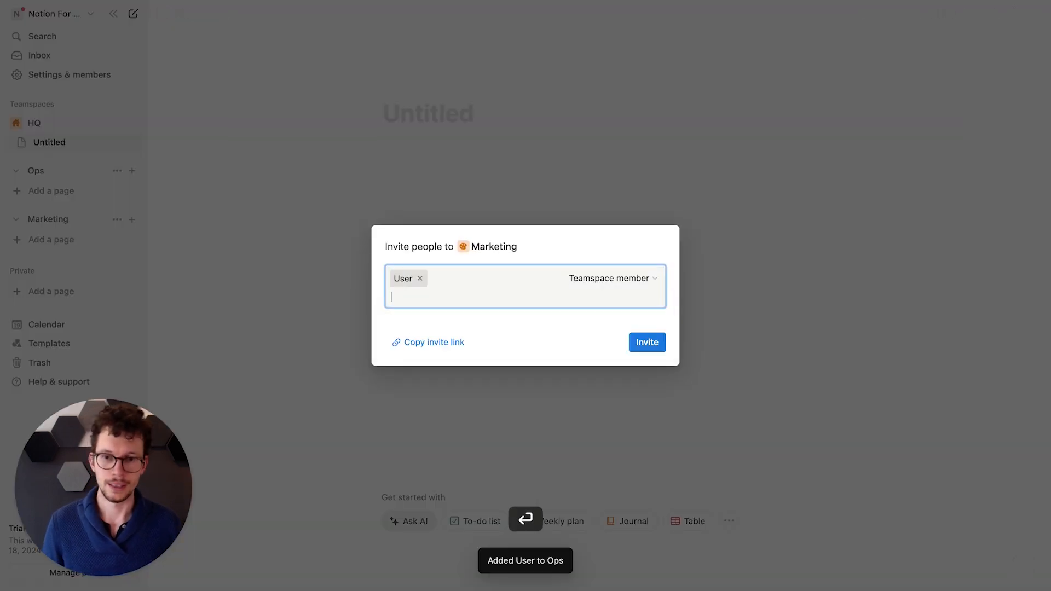
pyautogui.click(652, 345)
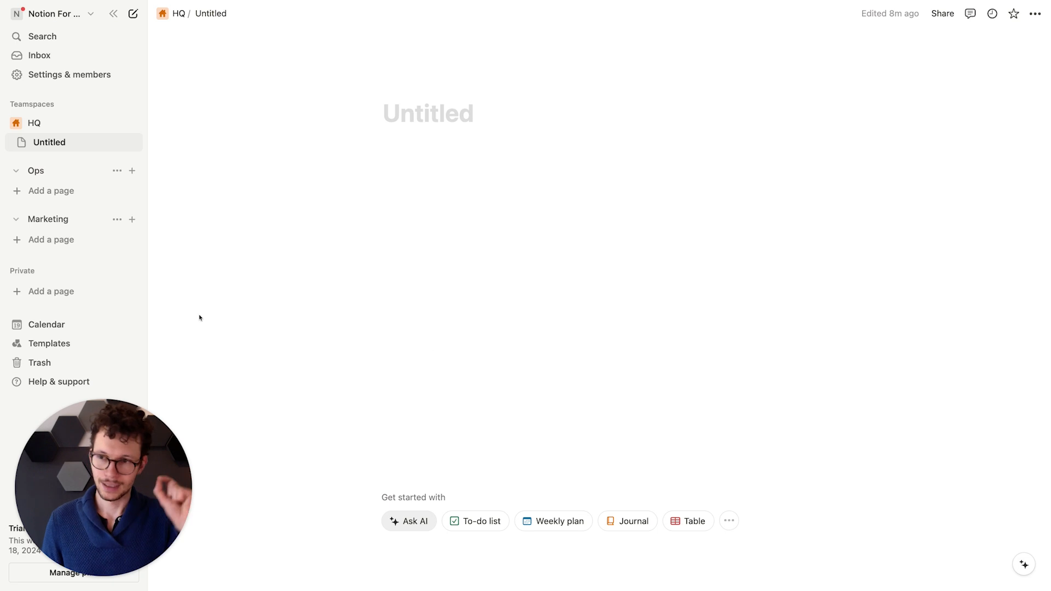
# Step: Try to invite the Admin group to the Ops teamspace with the Teamspace owner role
pyautogui.click(116, 170)
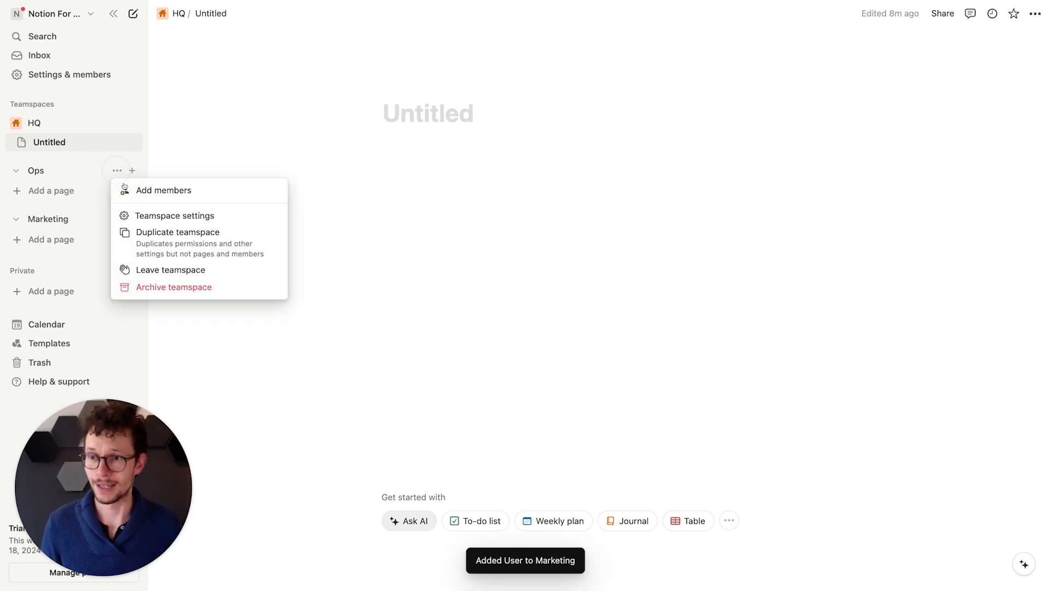
pyautogui.click(139, 189)
pyautogui.write('adm')
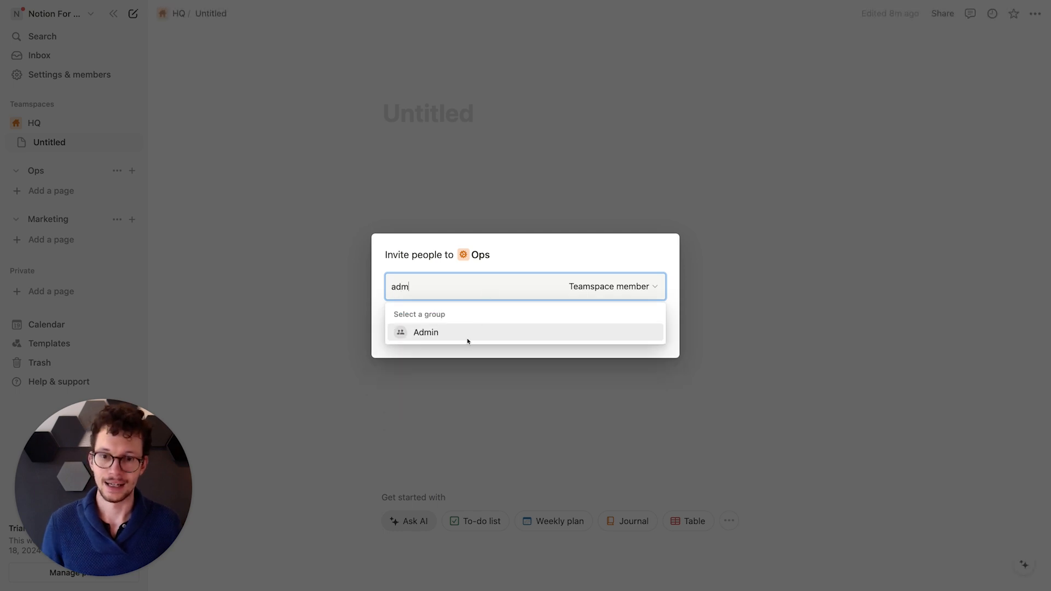
pyautogui.click(468, 338)
pyautogui.click(654, 279)
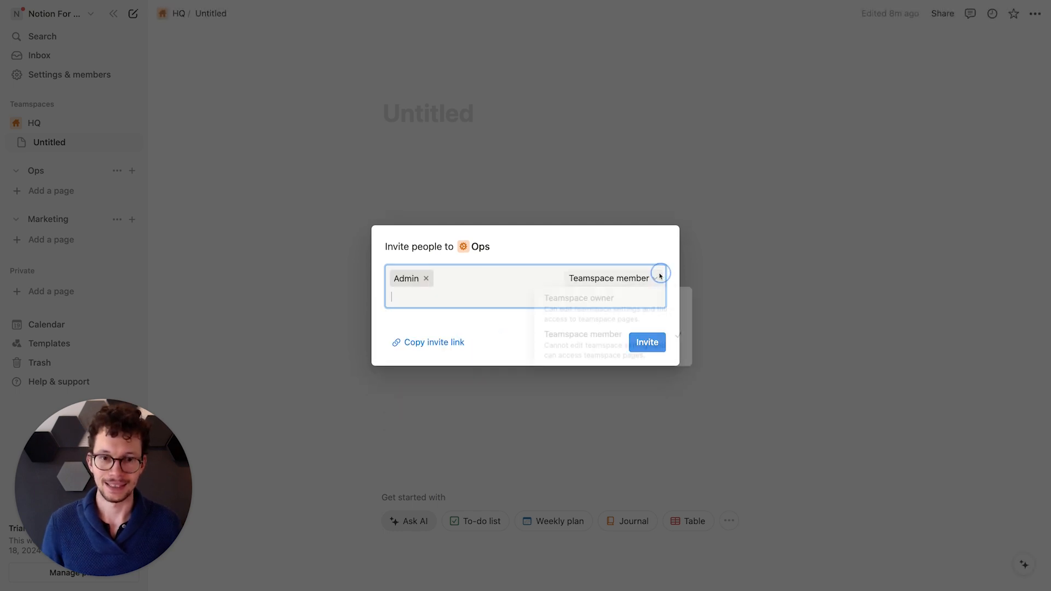
pyautogui.click(581, 301)
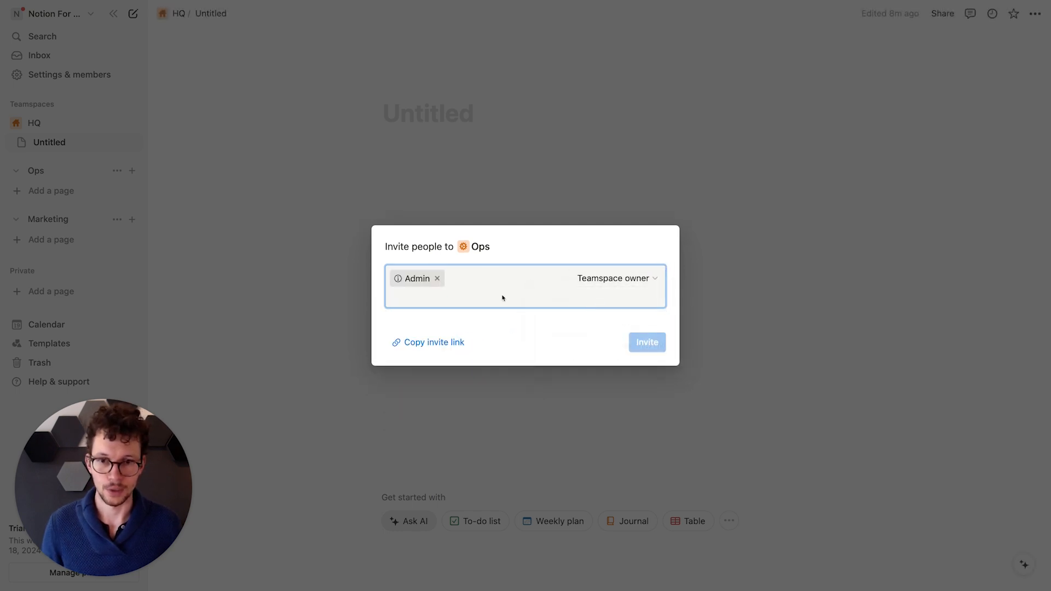
pyautogui.moveTo(409, 280)
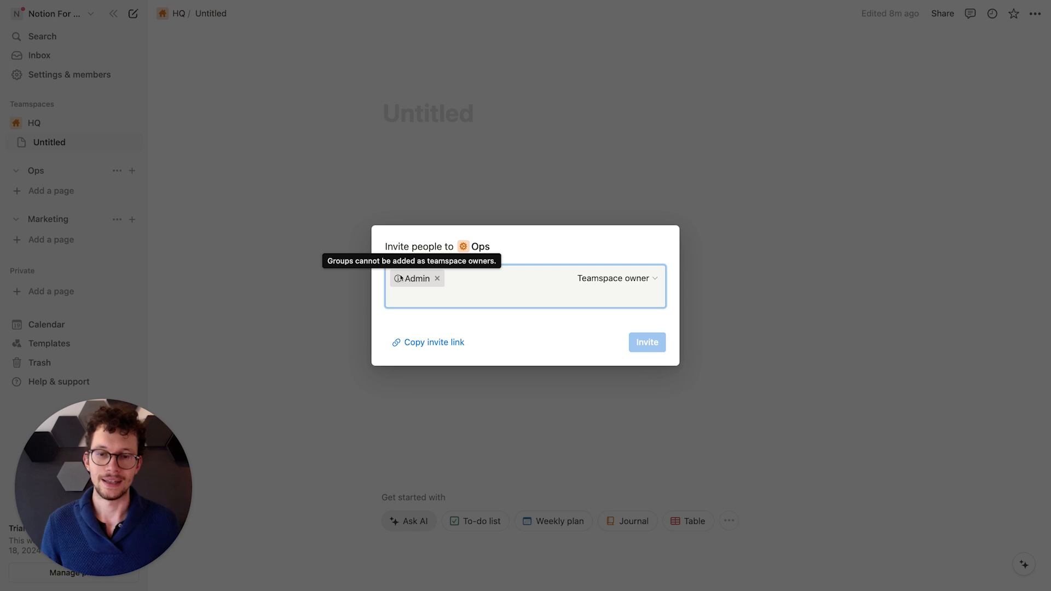
pyautogui.click(648, 344)
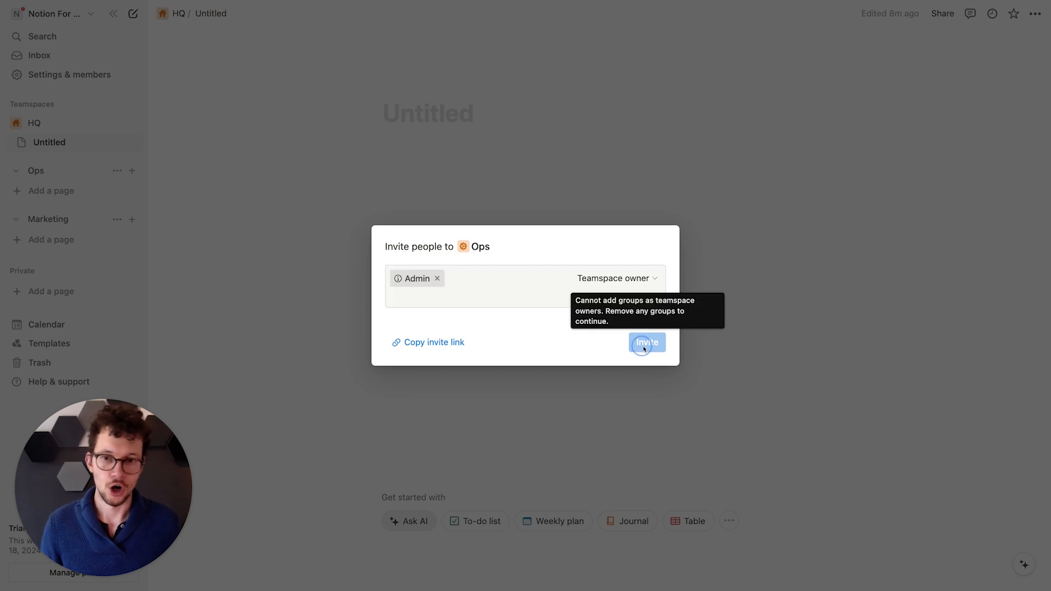
pyautogui.click(641, 381)
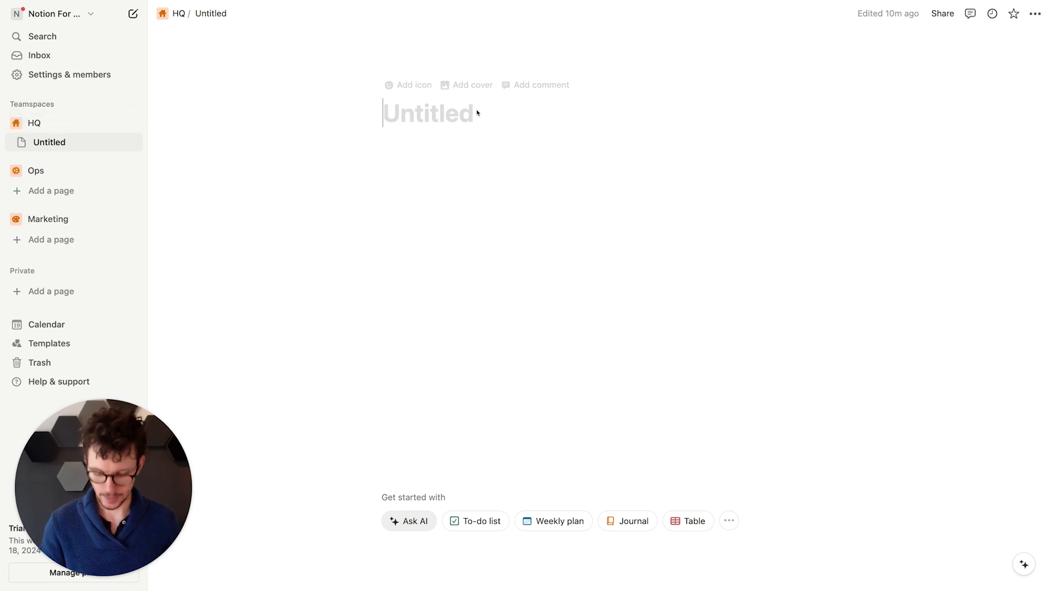
# Step: Title the untitled HQ page Backend and give it the orange database icon
pyautogui.write('Backend')
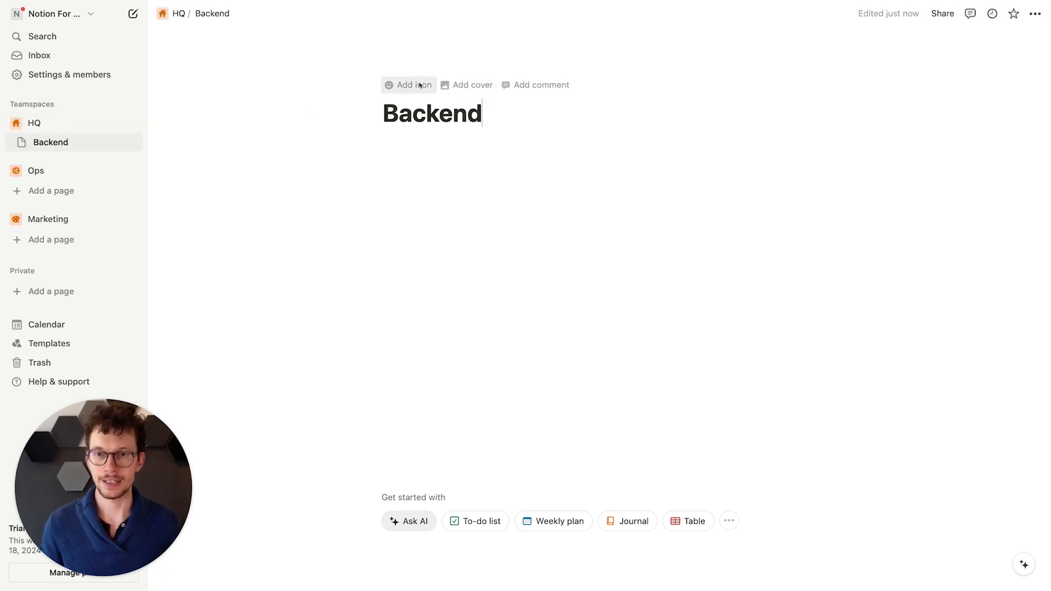
pyautogui.click(406, 85)
pyautogui.click(336, 148)
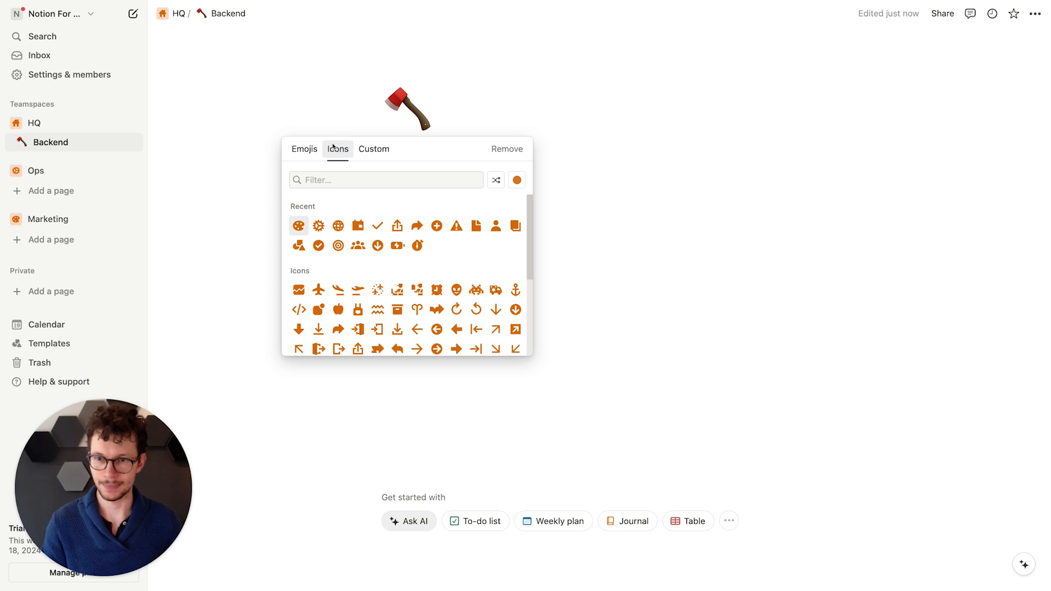
pyautogui.click(327, 180)
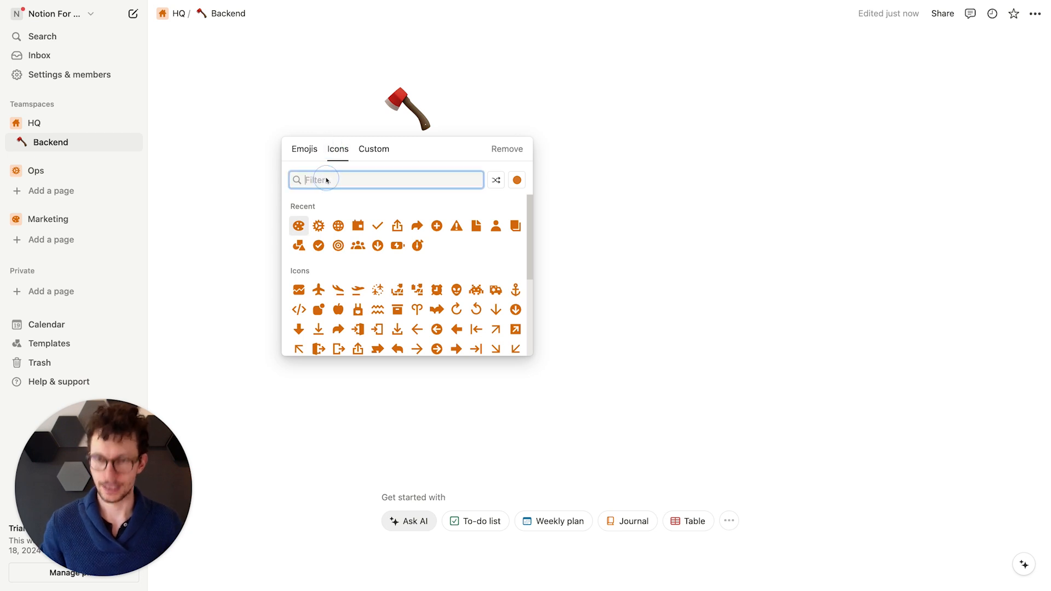
pyautogui.write('serv')
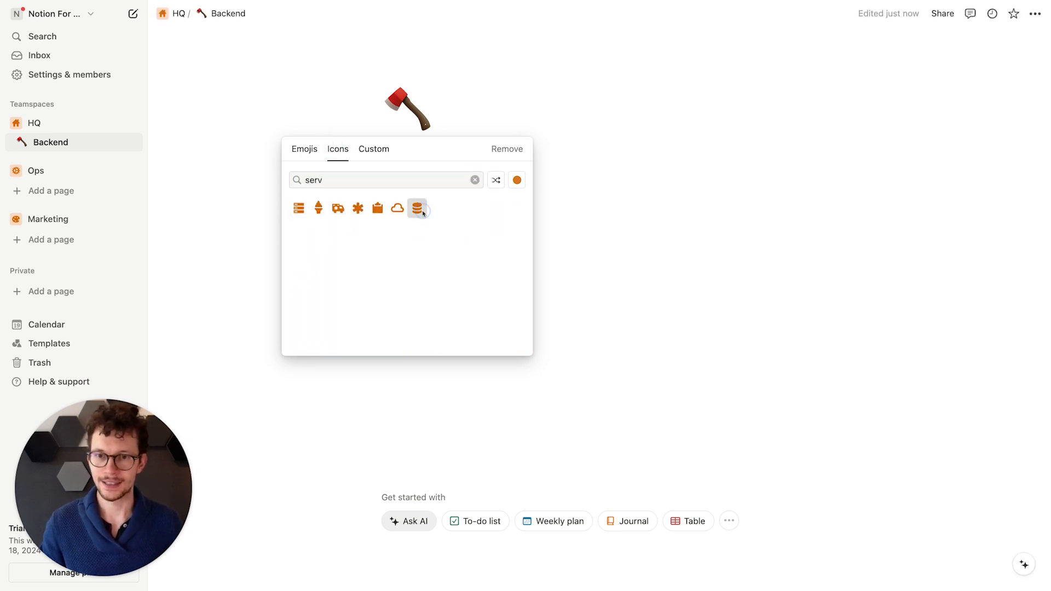
pyautogui.click(418, 208)
pyautogui.click(452, 223)
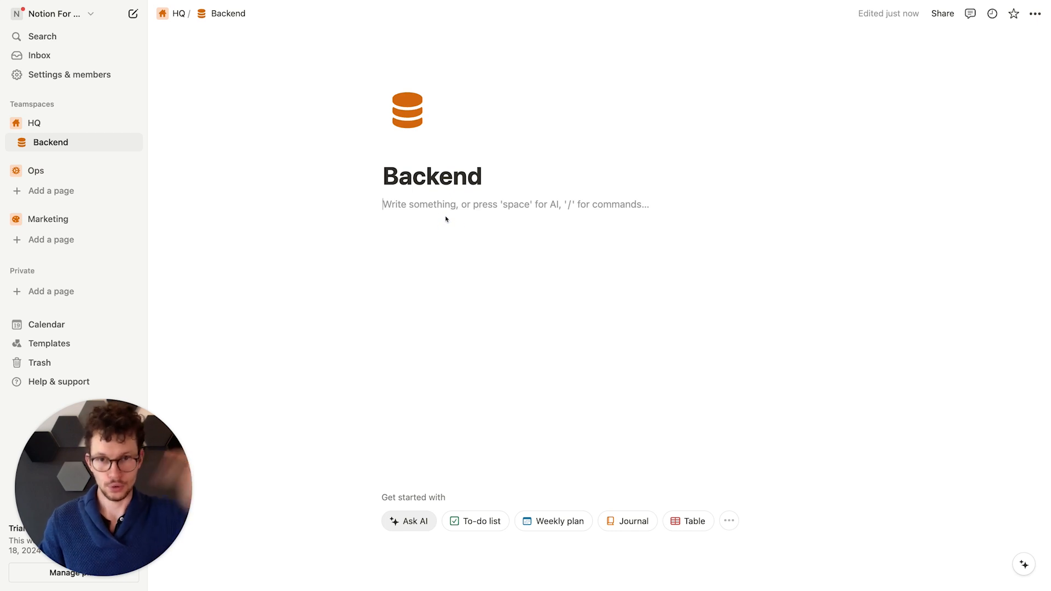
# Step: Set the Backend page to full width
pyautogui.click(1035, 14)
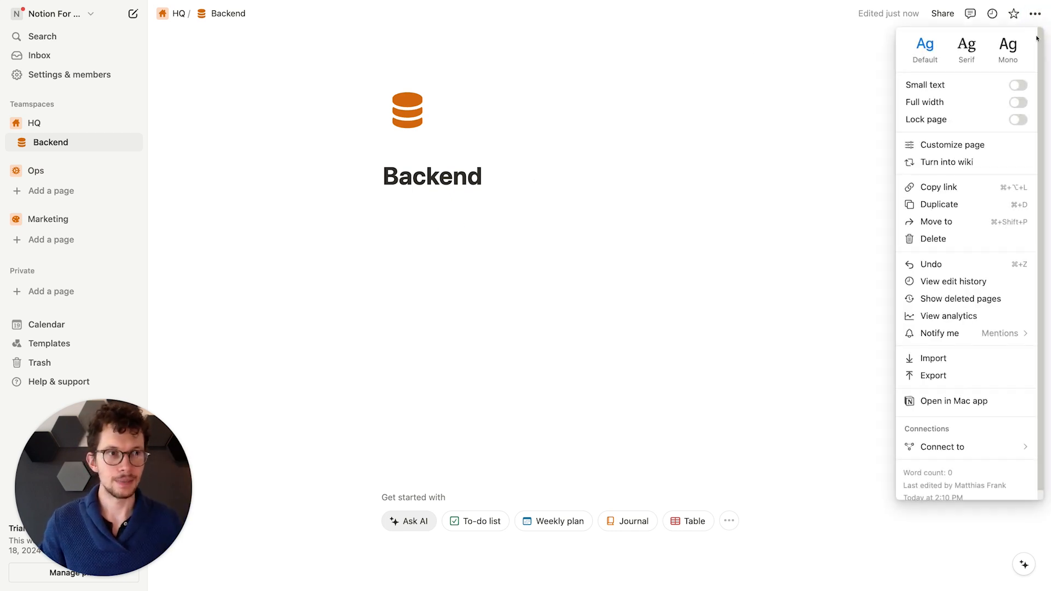
pyautogui.click(1018, 102)
pyautogui.click(576, 217)
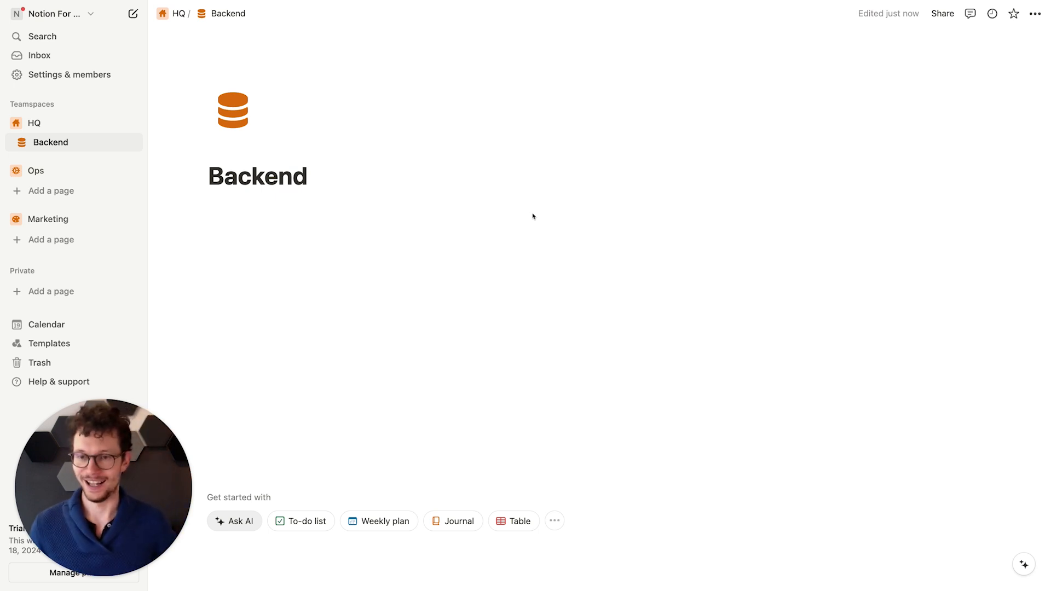
# Step: Write a bulleted list on the Backend page with Team, Teams, OKR / Goals, Projects, Tasks, Docs and CRM
pyautogui.click(440, 214)
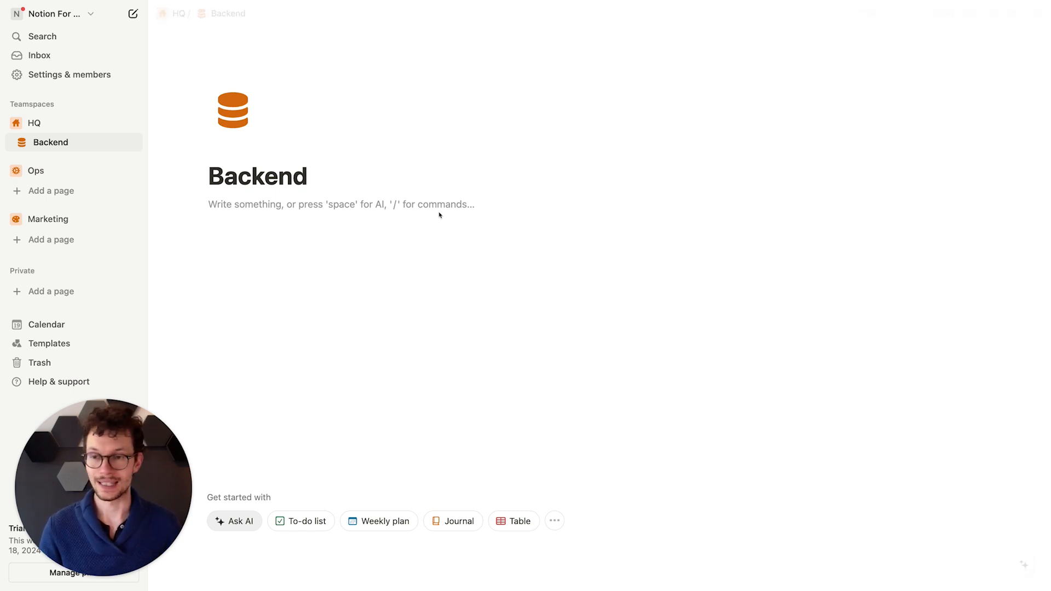
pyautogui.write('- Team')
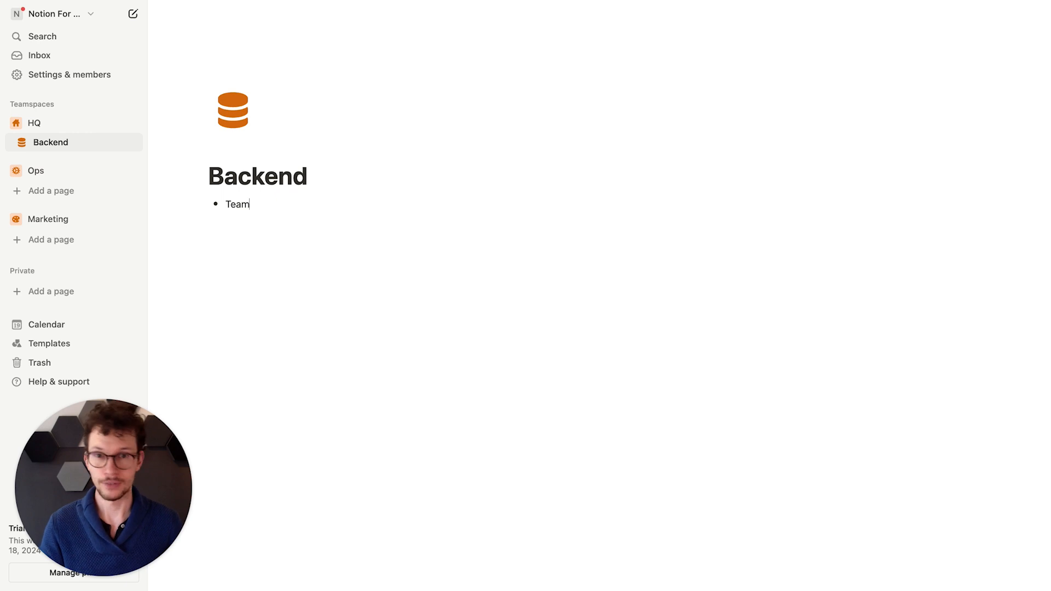
pyautogui.press('Return')
pyautogui.write('Teams')
pyautogui.press('Return')
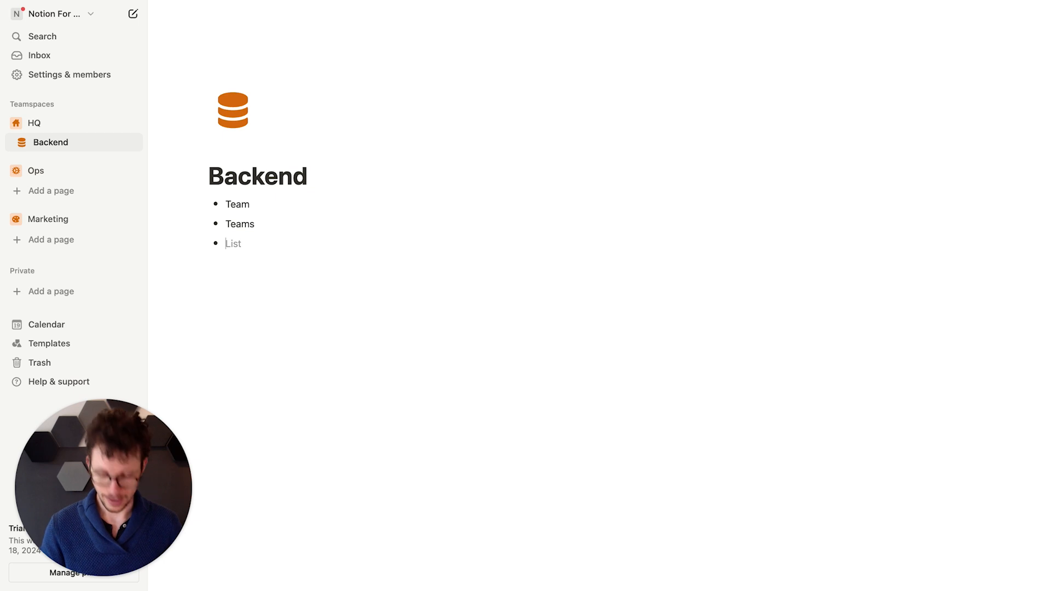
pyautogui.write('OKR / Goals')
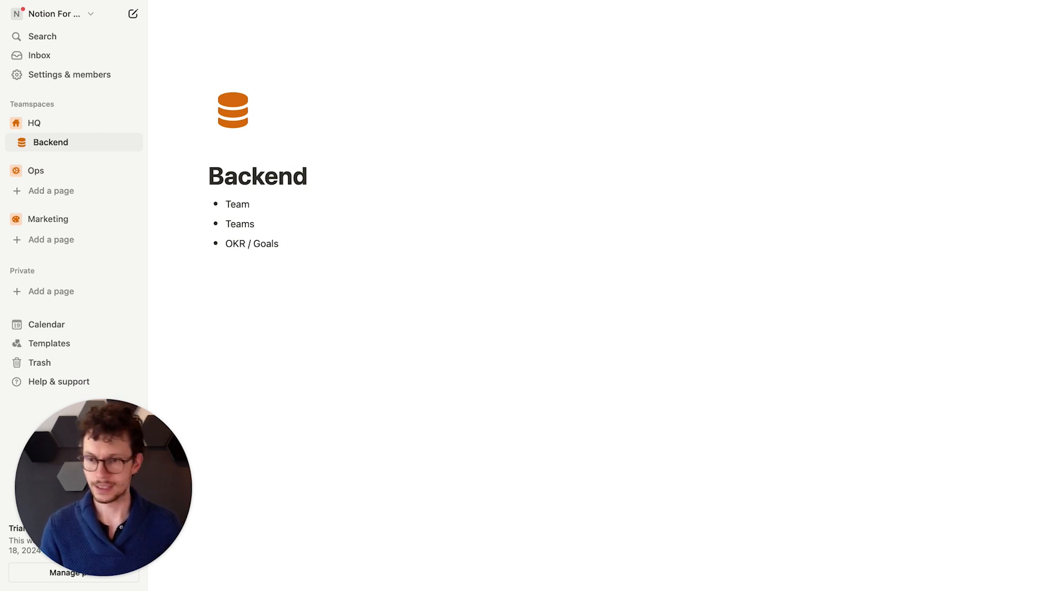
pyautogui.press('Return')
pyautogui.write('Projects')
pyautogui.press('Return')
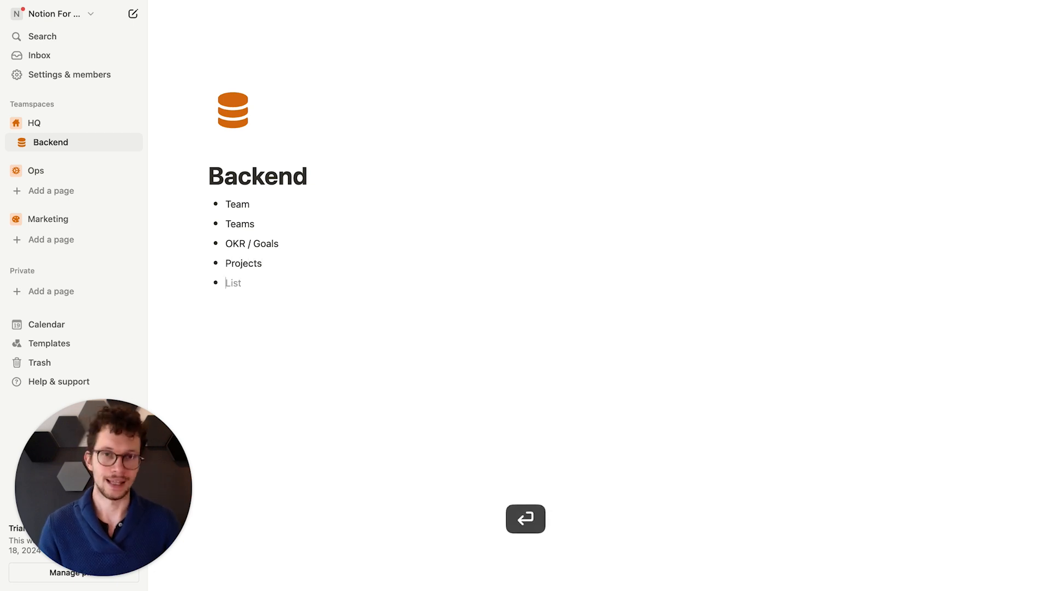
pyautogui.write('Tasks')
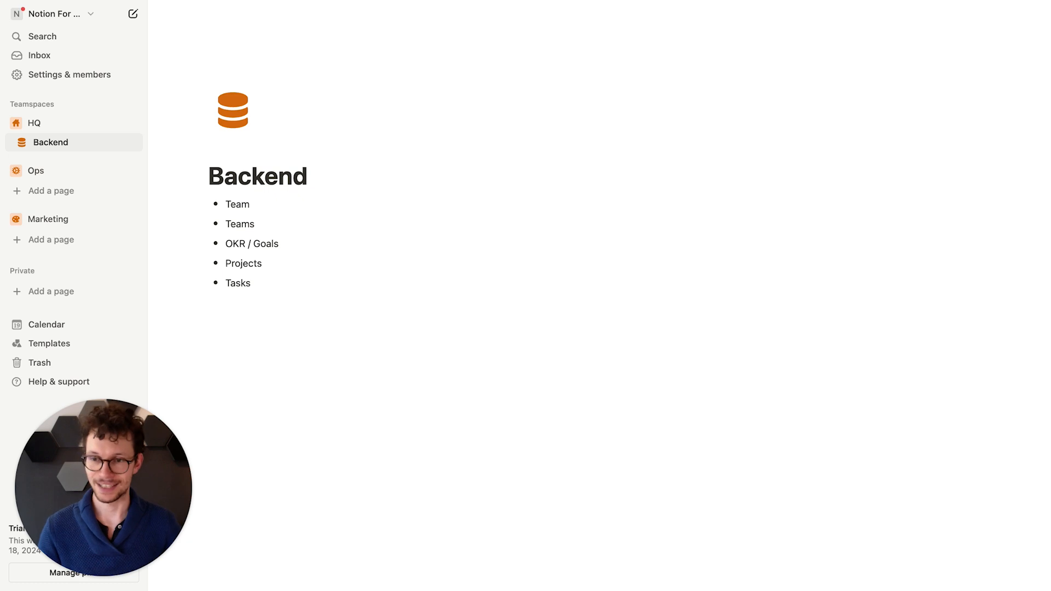
pyautogui.press('Return')
pyautogui.write('Docs')
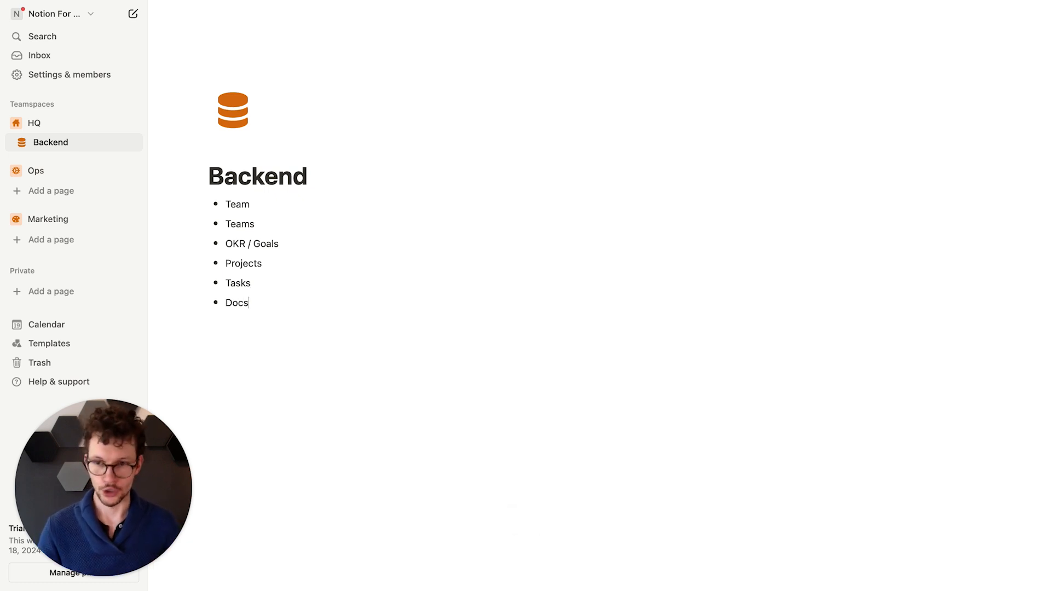
pyautogui.press('Return')
pyautogui.write('CRM')
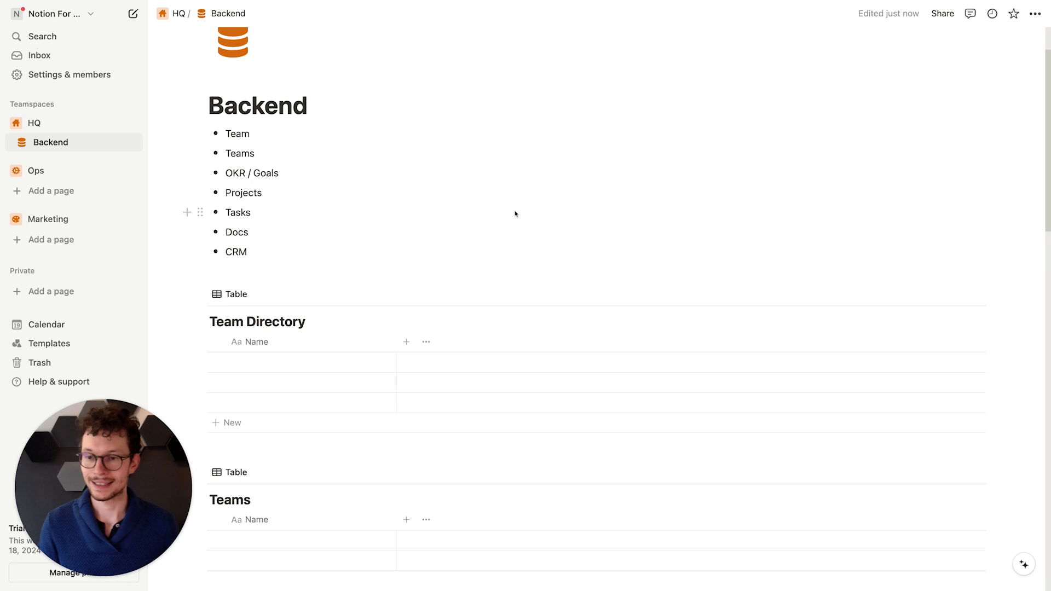
# Step: Insert a new inline database between the bulleted list and the Team Directory table, and delete it again
pyautogui.scroll(-2, 515, 214)
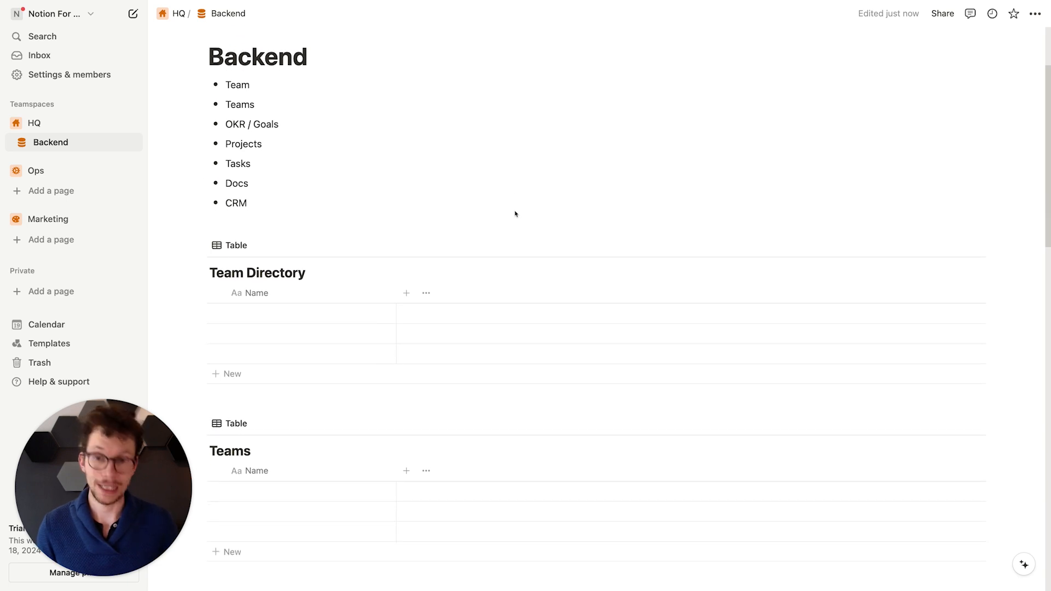
pyautogui.scroll(-1, 306, 235)
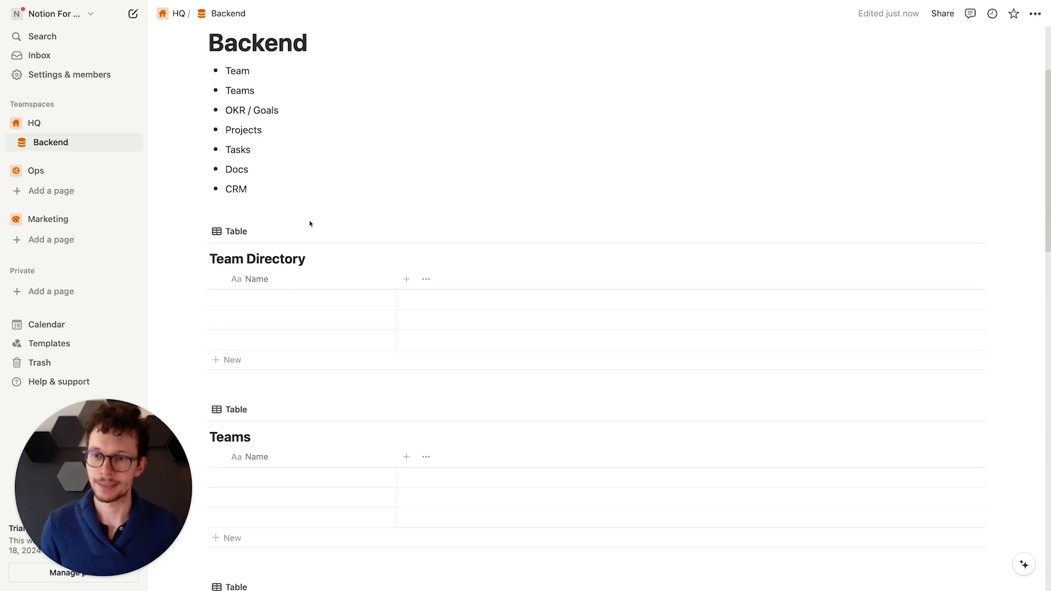
pyautogui.scroll(-2, 306, 230)
pyautogui.click(284, 156)
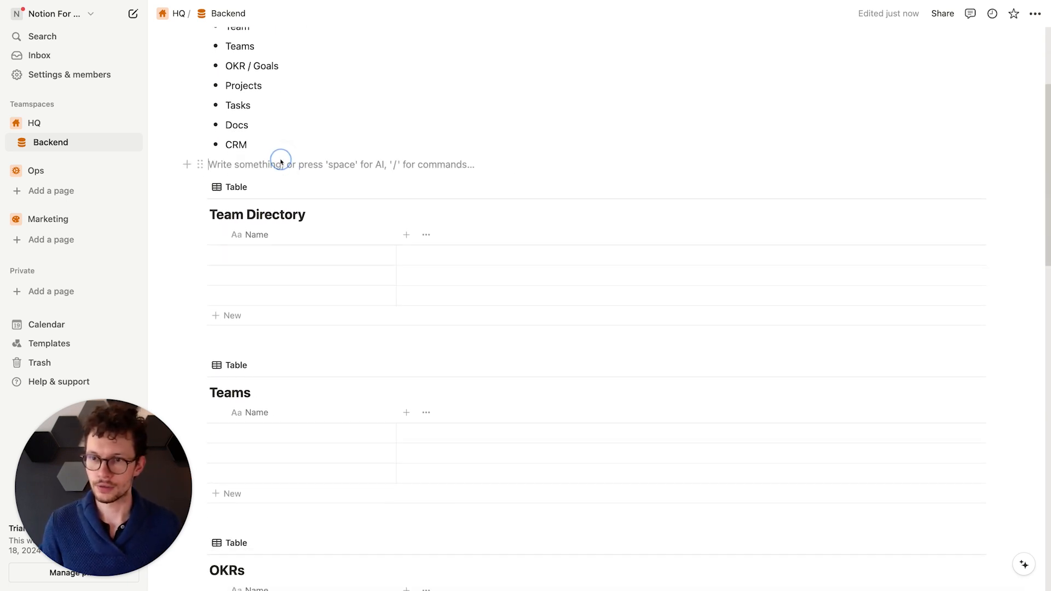
pyautogui.press('Return')
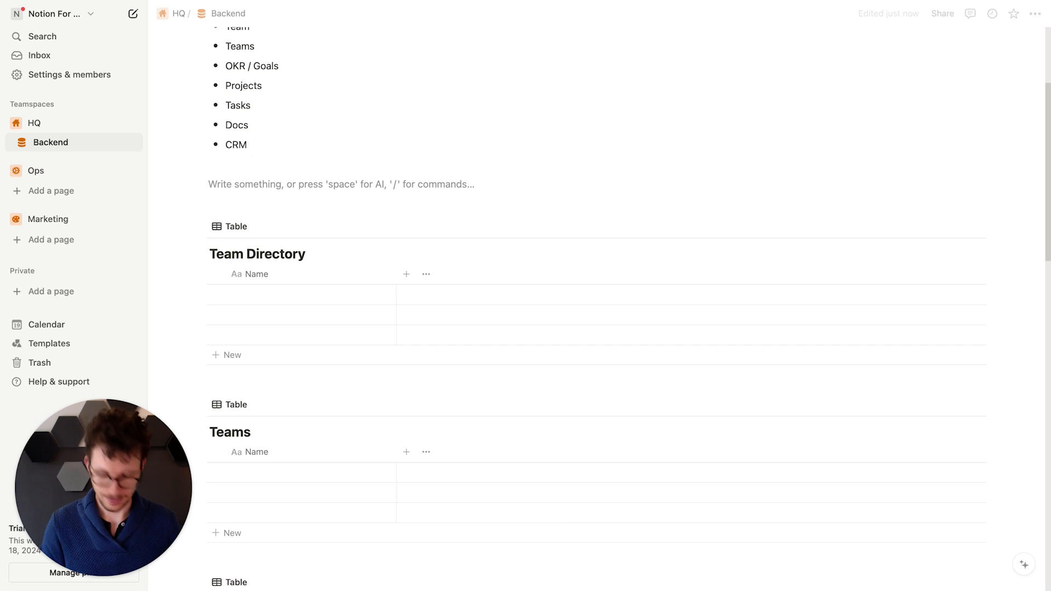
pyautogui.write('/data')
pyautogui.press('Return')
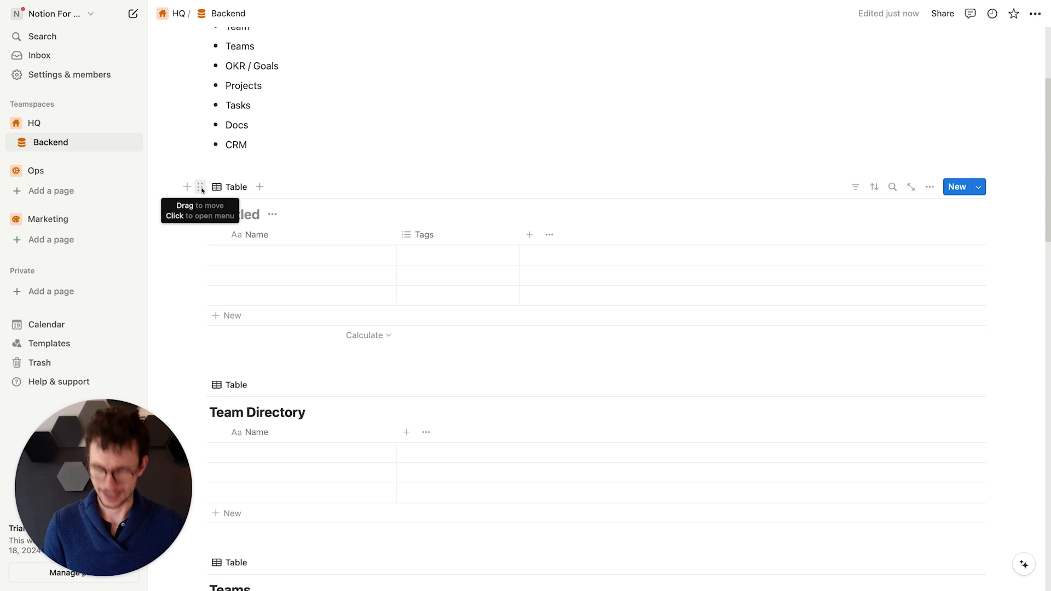
pyautogui.click(201, 187)
pyautogui.press('Delete')
# Step: Look through the database tables on the Backend page from Team Directory down to CRM
pyautogui.scroll(-10, 241, 175)
pyautogui.scroll(-9, 250, 173)
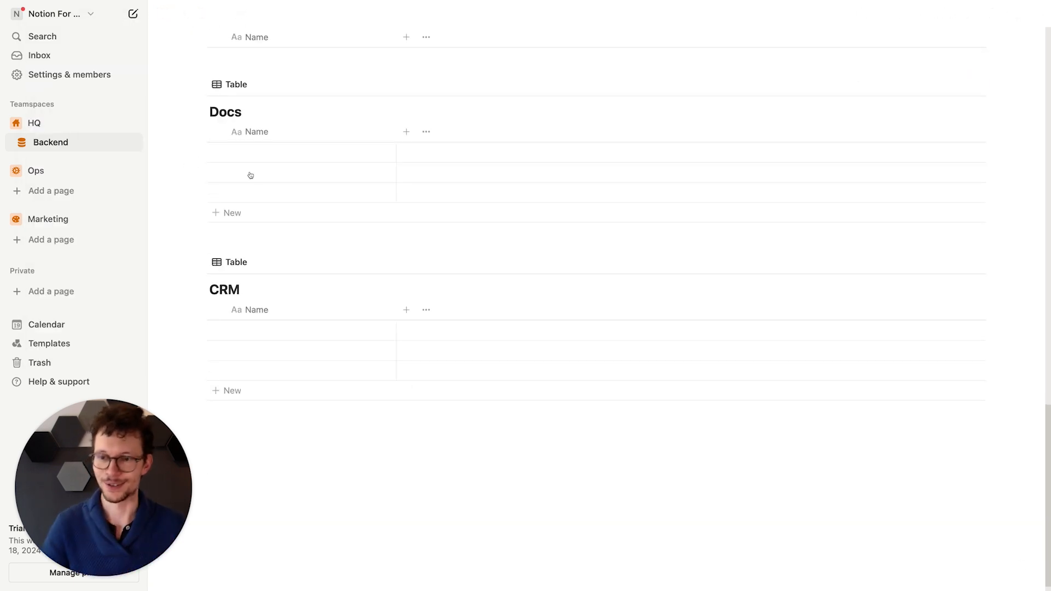
pyautogui.scroll(16, 282, 305)
pyautogui.scroll(5, 282, 307)
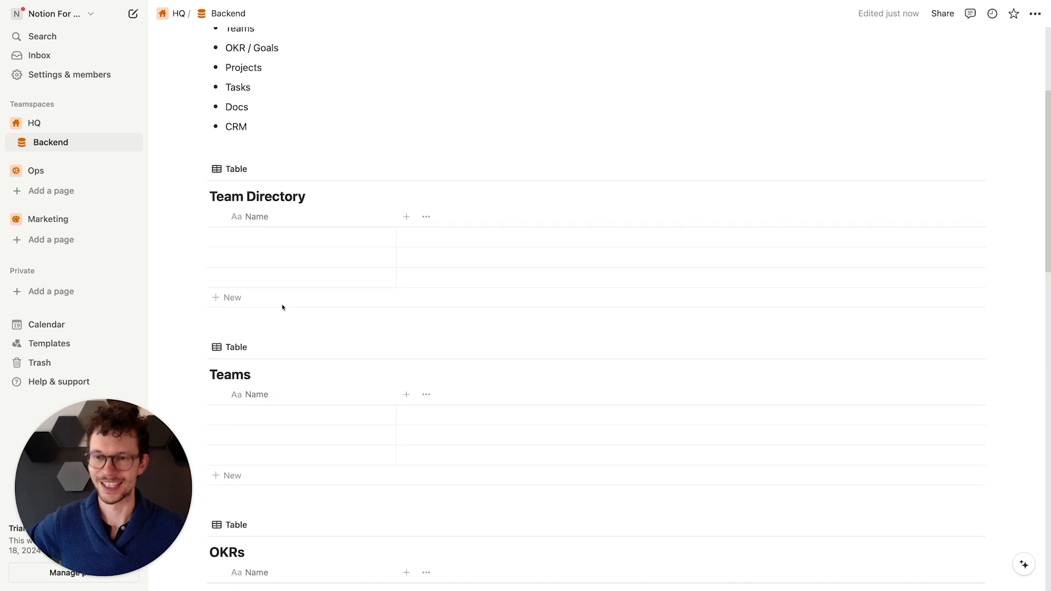
pyautogui.scroll(-1, 282, 307)
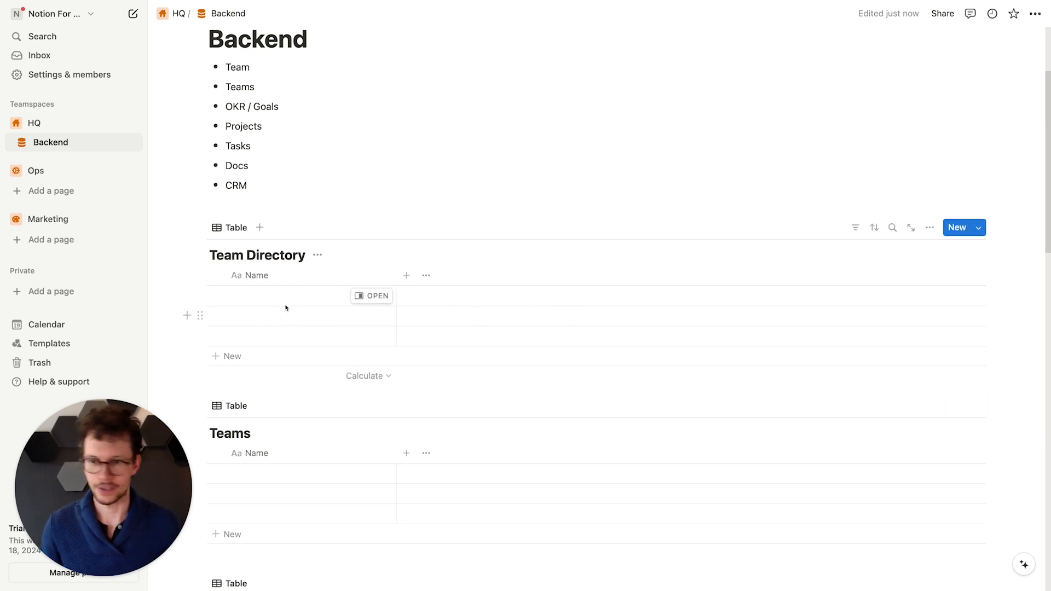
pyautogui.scroll(2, 327, 296)
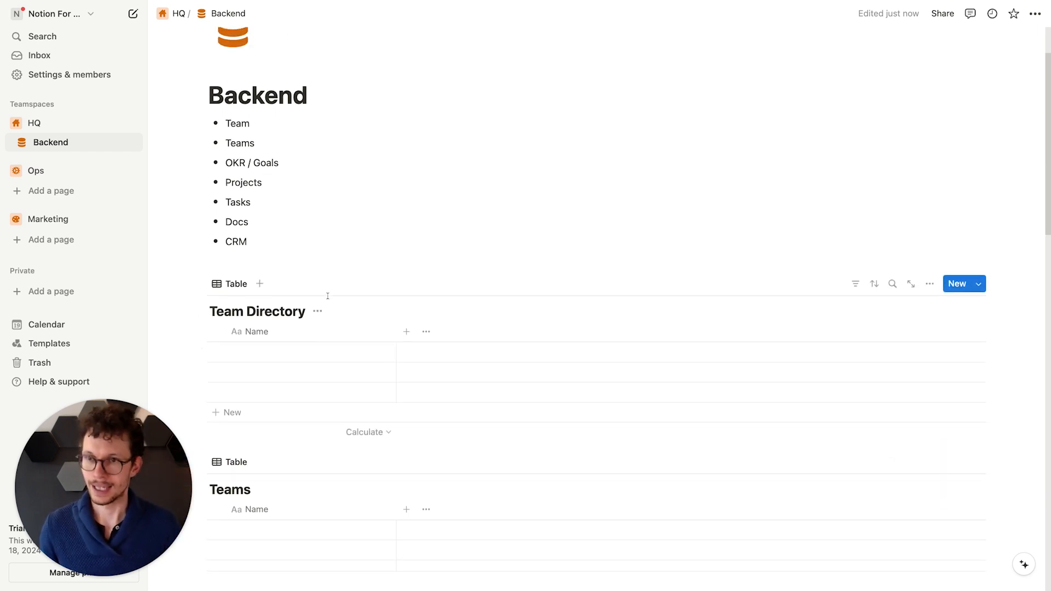
# Step: Add nested bullets Role, Team, Email and Picture under the Team bullet on the Backend page
pyautogui.scroll(1, 328, 293)
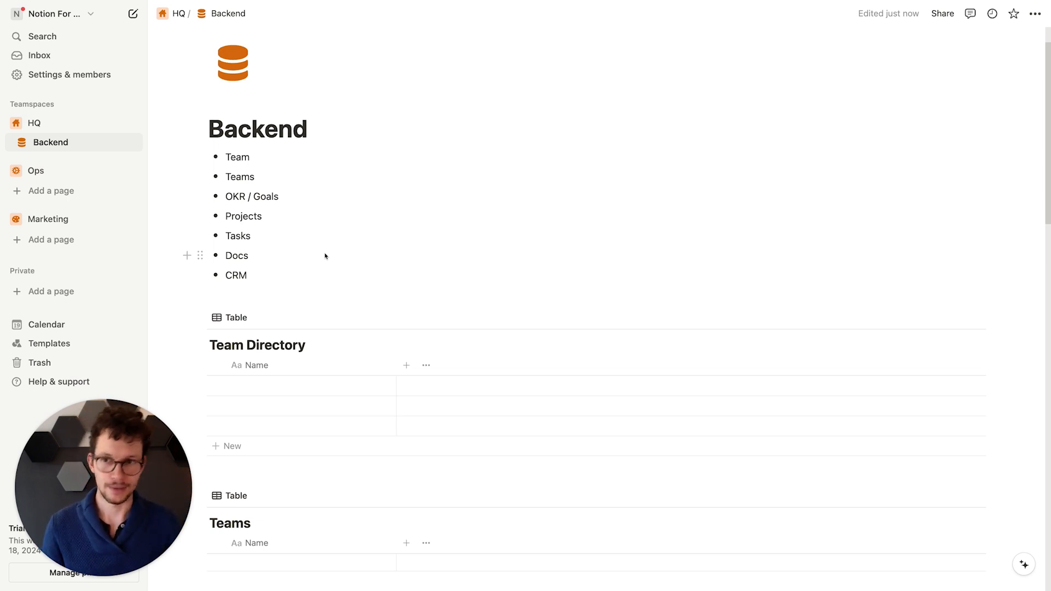
pyautogui.click(282, 159)
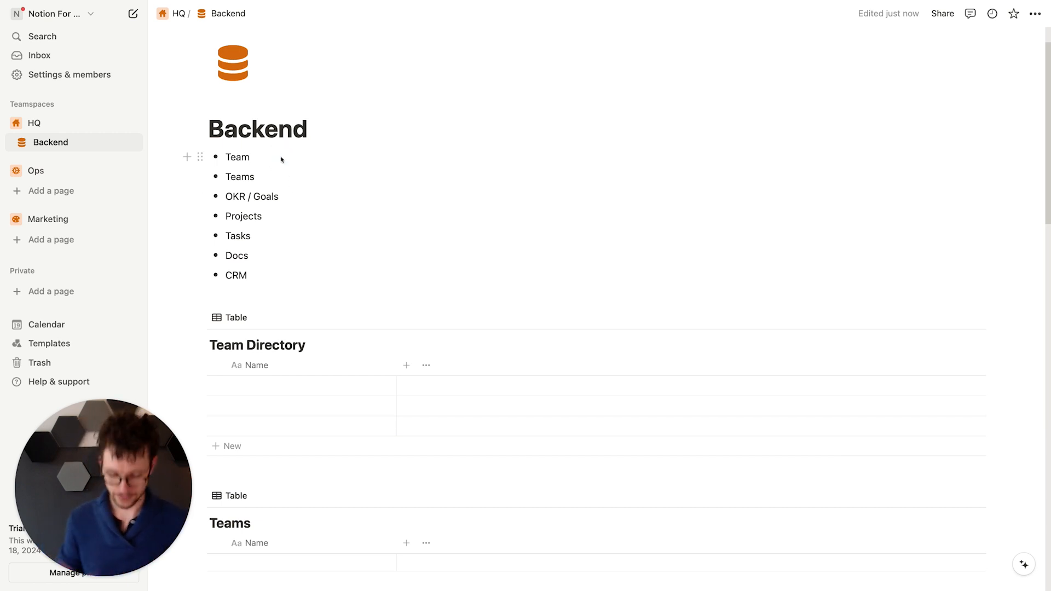
pyautogui.press('Return')
pyautogui.press('Tab')
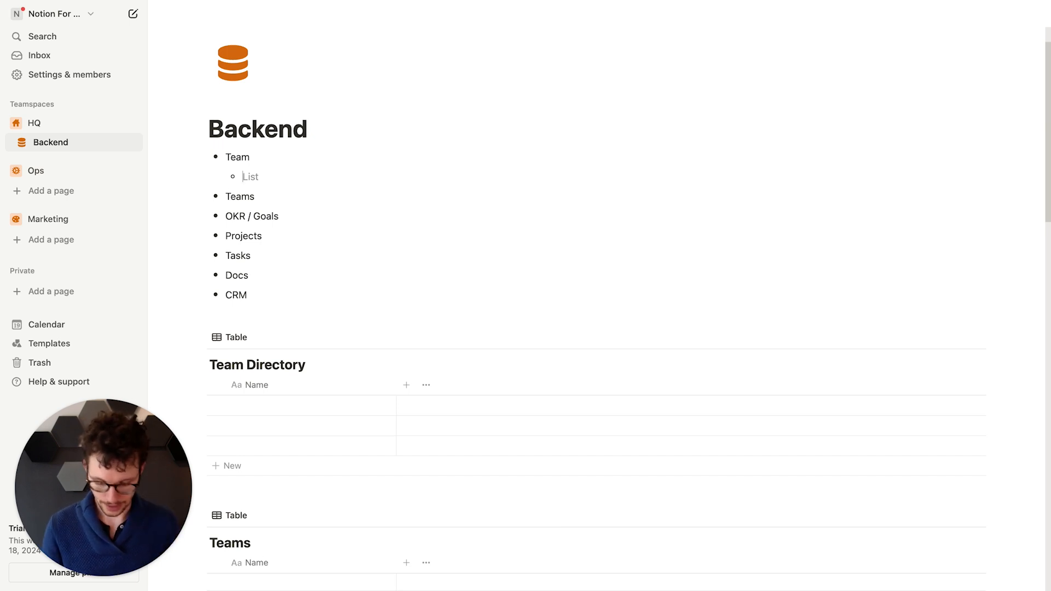
pyautogui.press('Return')
pyautogui.write('Team')
pyautogui.press('Return')
pyautogui.write('Email')
pyautogui.press('Return')
pyautogui.write('Picture')
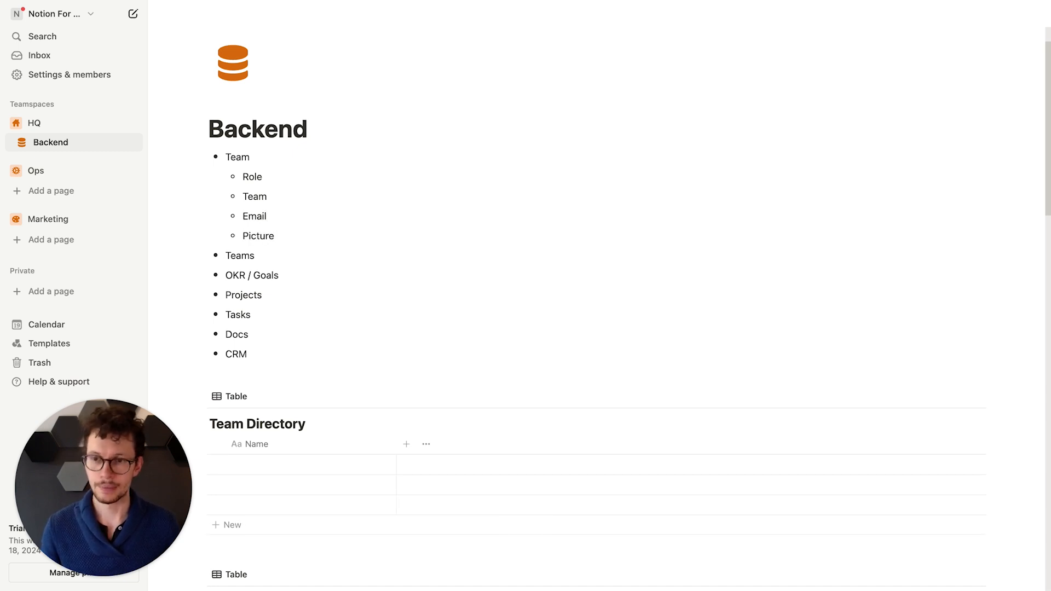
# Step: Extend the nested list under Team with Meeting Link, Bio, Interests and Interest Fact
pyautogui.scroll(-2, 597, 296)
pyautogui.press('Return')
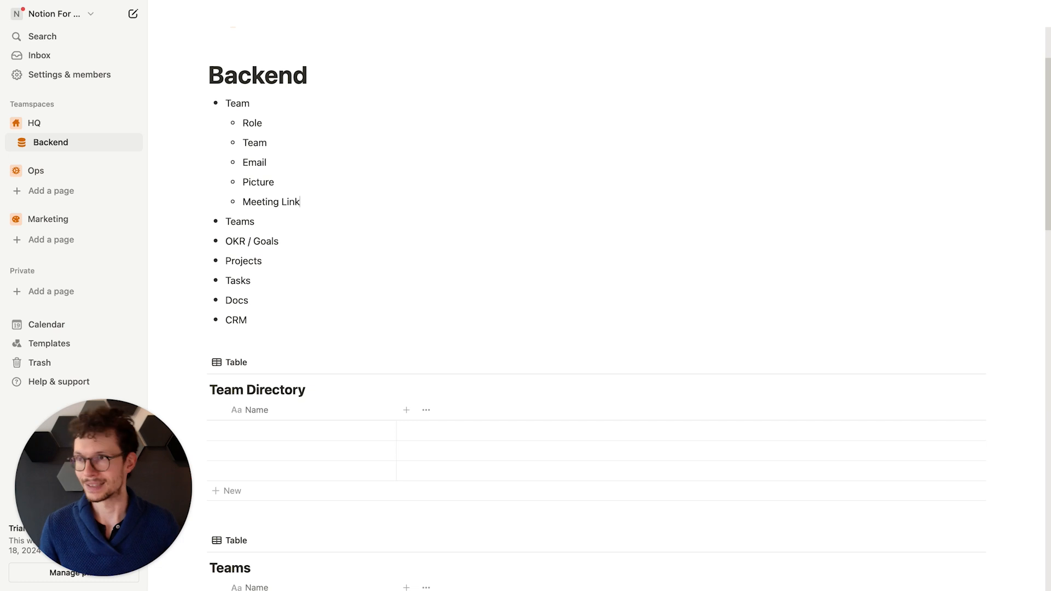
pyautogui.press('Return')
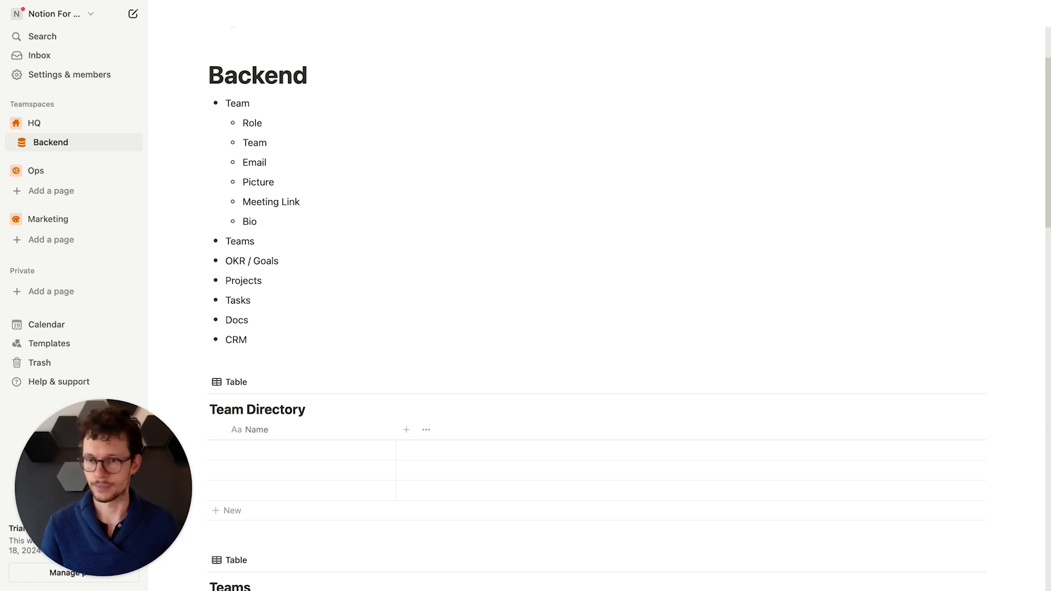
pyautogui.press('Return')
pyautogui.write('Interests')
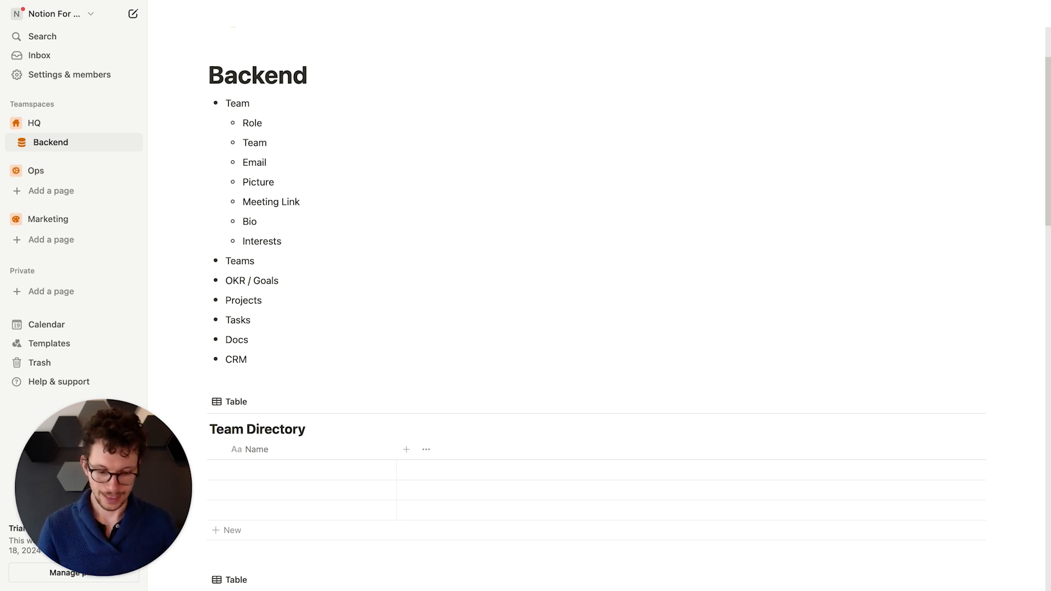
pyautogui.press('Return')
pyautogui.write('Interest Fact')
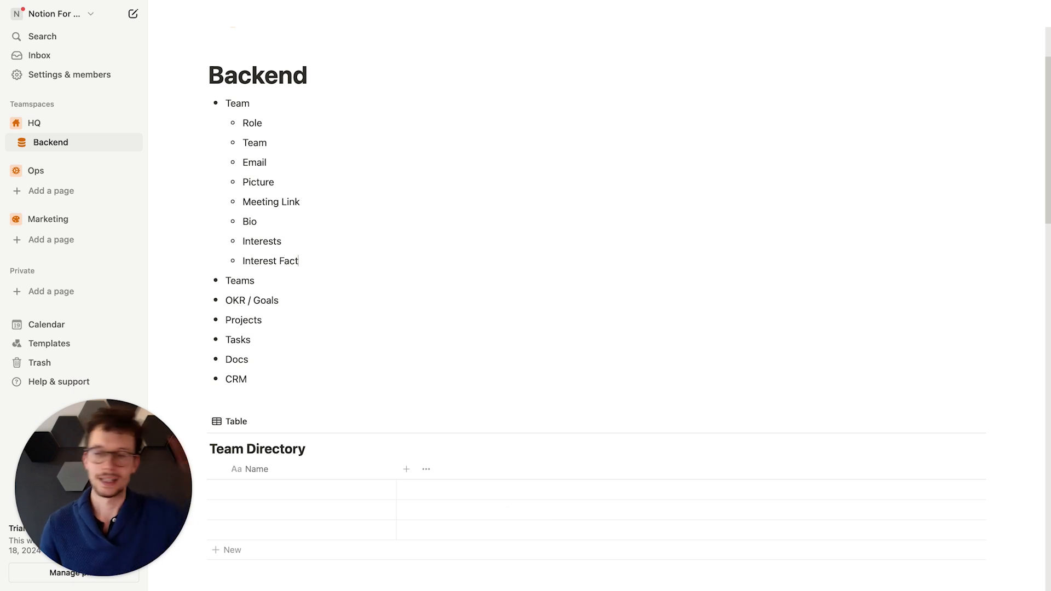
# Step: Narrow the Name column of the Team Directory table
pyautogui.scroll(-1, 189, 257)
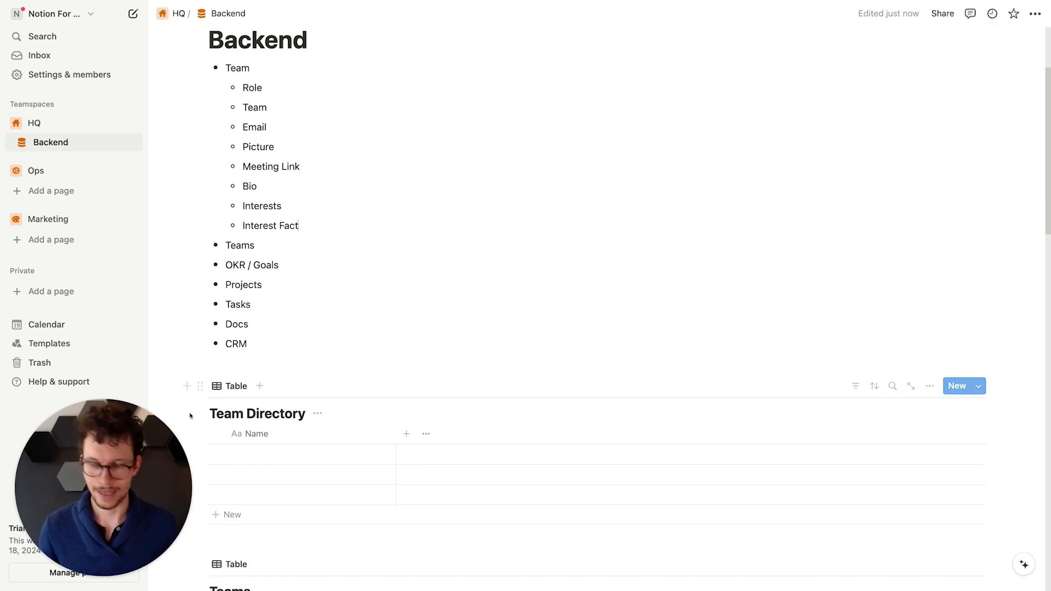
pyautogui.scroll(2, 342, 413)
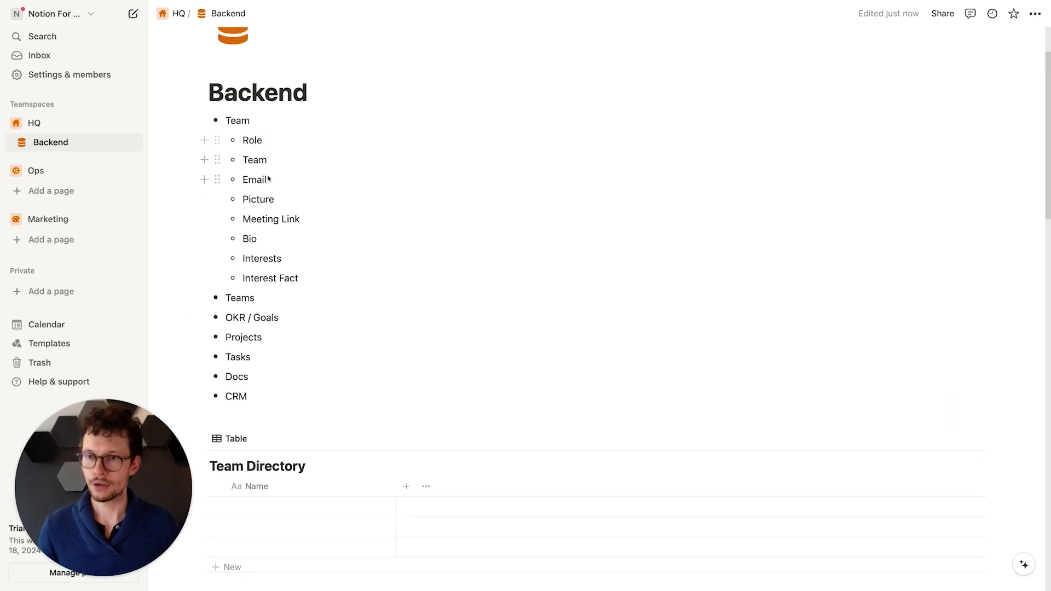
pyautogui.scroll(-1, 289, 211)
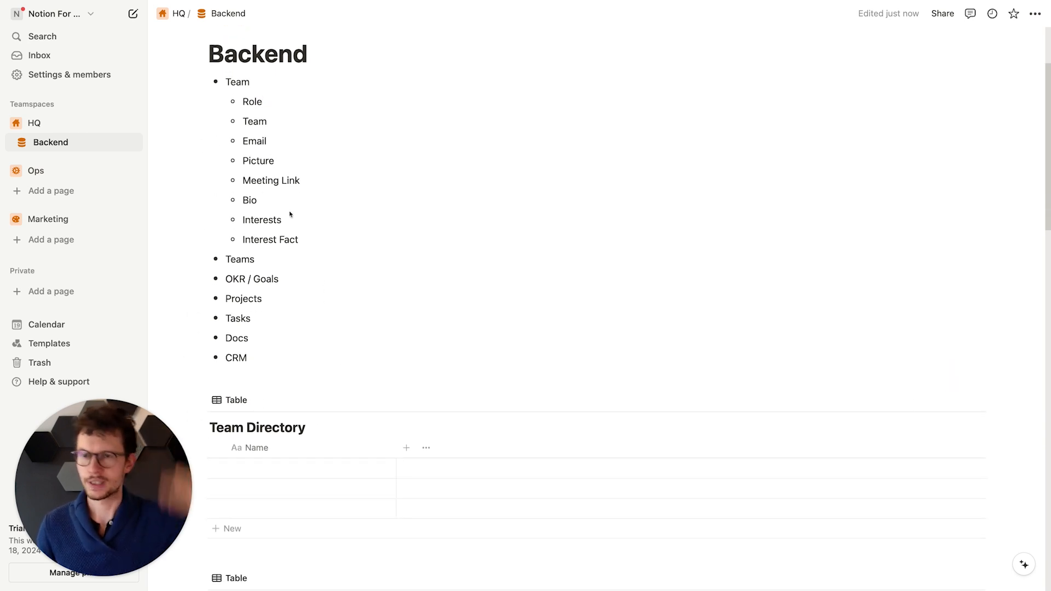
pyautogui.moveTo(397, 446); pyautogui.dragTo(338, 444)
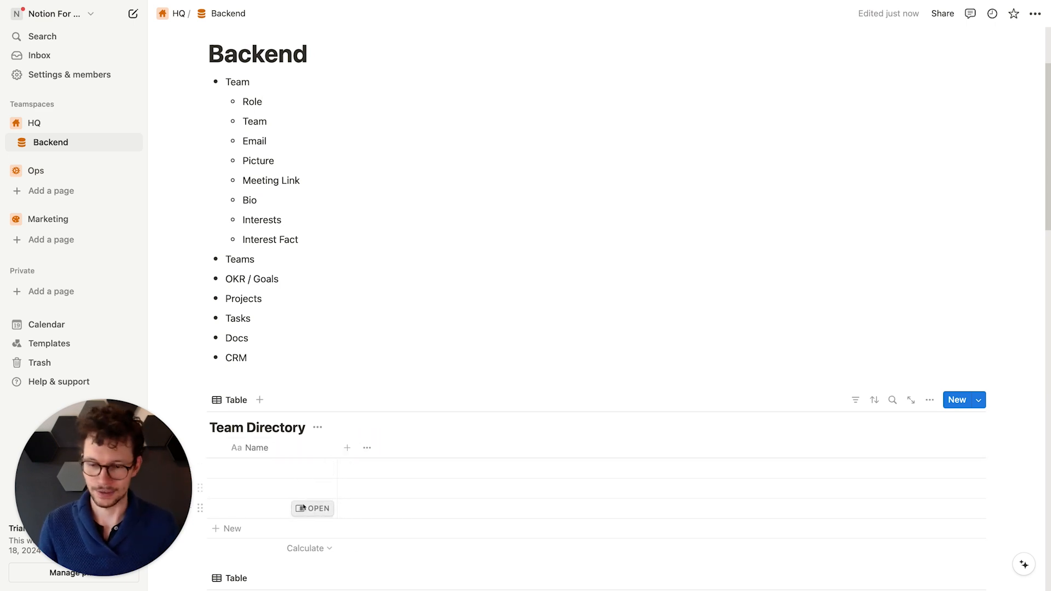
# Step: Review the planned properties under the Team bullet against the columns of the Team Directory table
pyautogui.scroll(1, 347, 419)
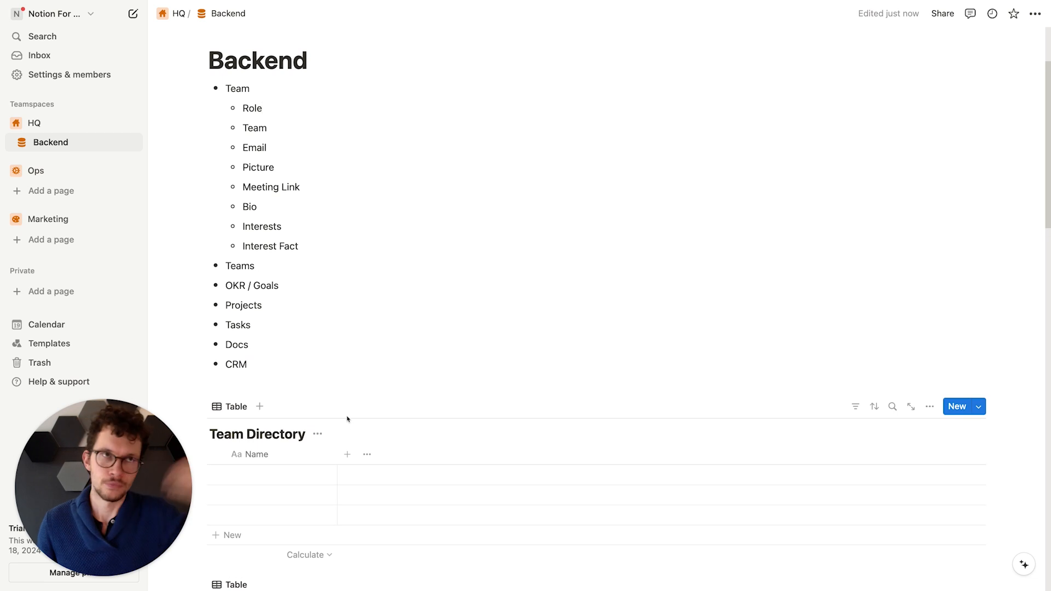
pyautogui.scroll(-3, 339, 420)
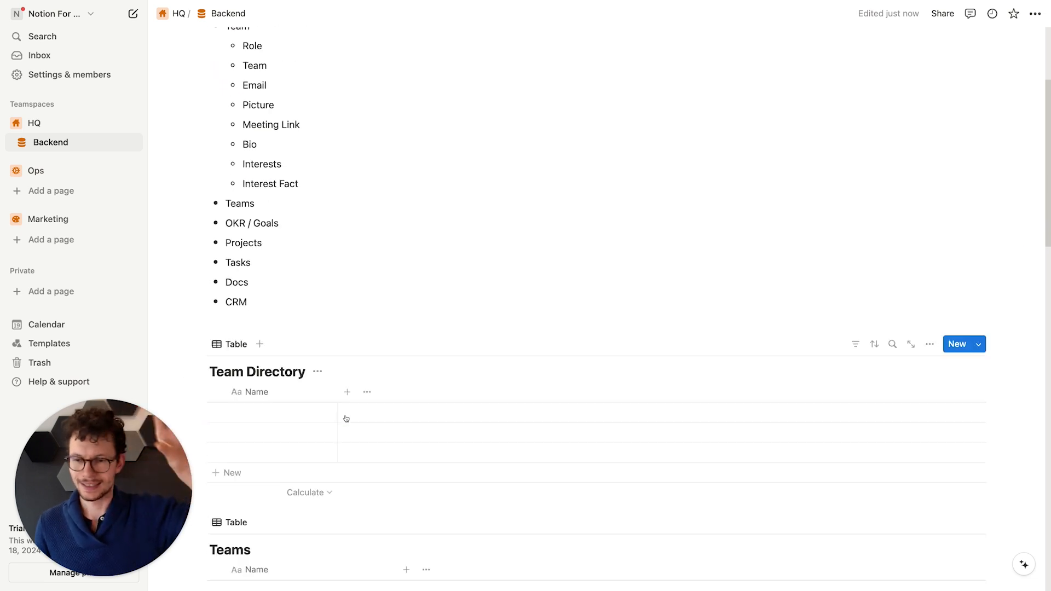
pyautogui.scroll(2, 336, 417)
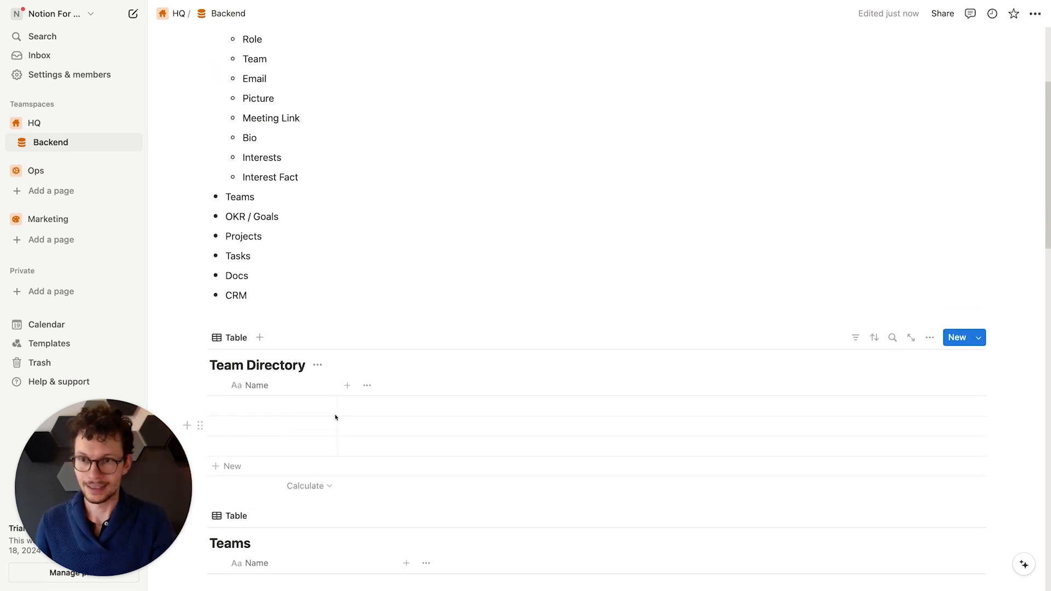
pyautogui.scroll(1, 336, 415)
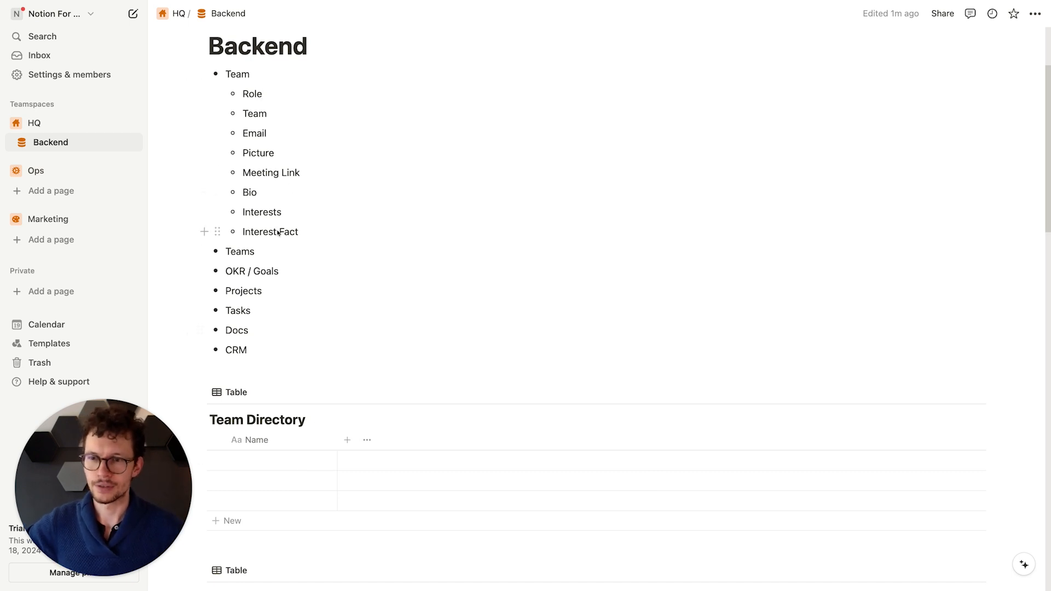
pyautogui.scroll(-5, 277, 233)
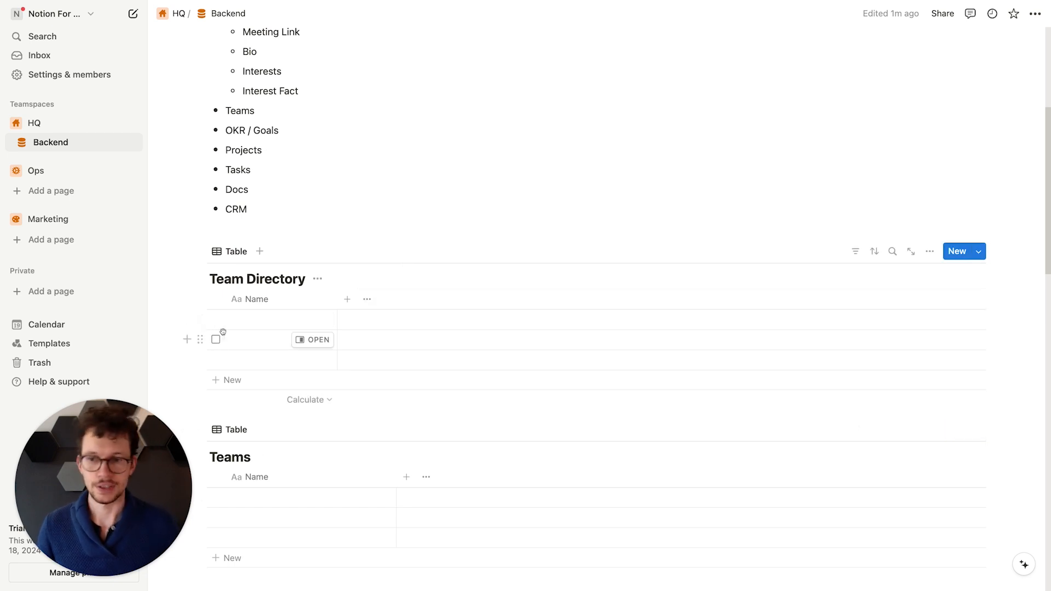
pyautogui.scroll(1, 567, 292)
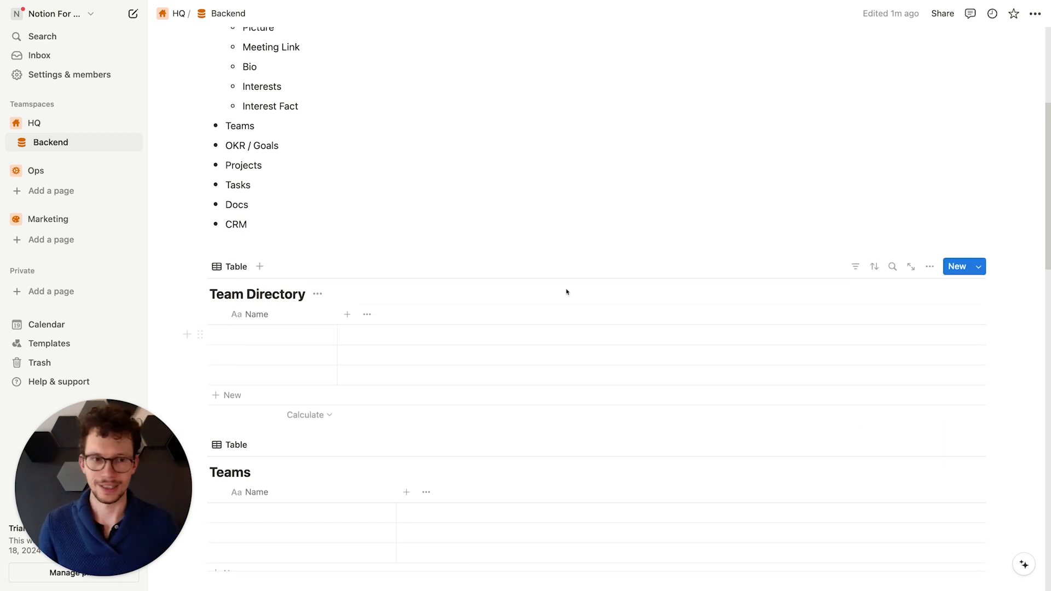
pyautogui.scroll(5, 578, 288)
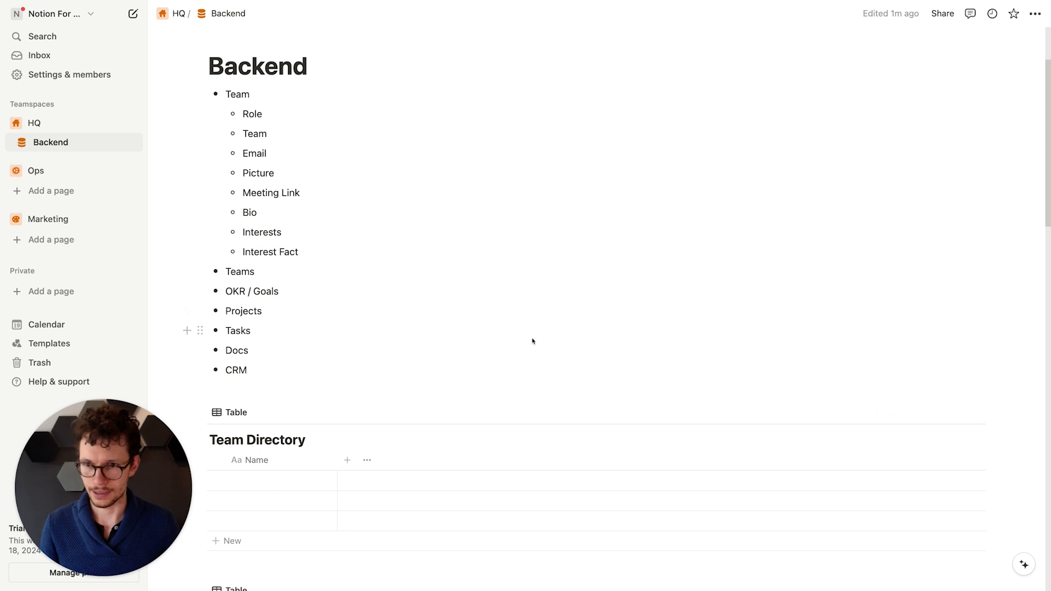
pyautogui.scroll(-4, 533, 340)
pyautogui.moveTo(48, 3)
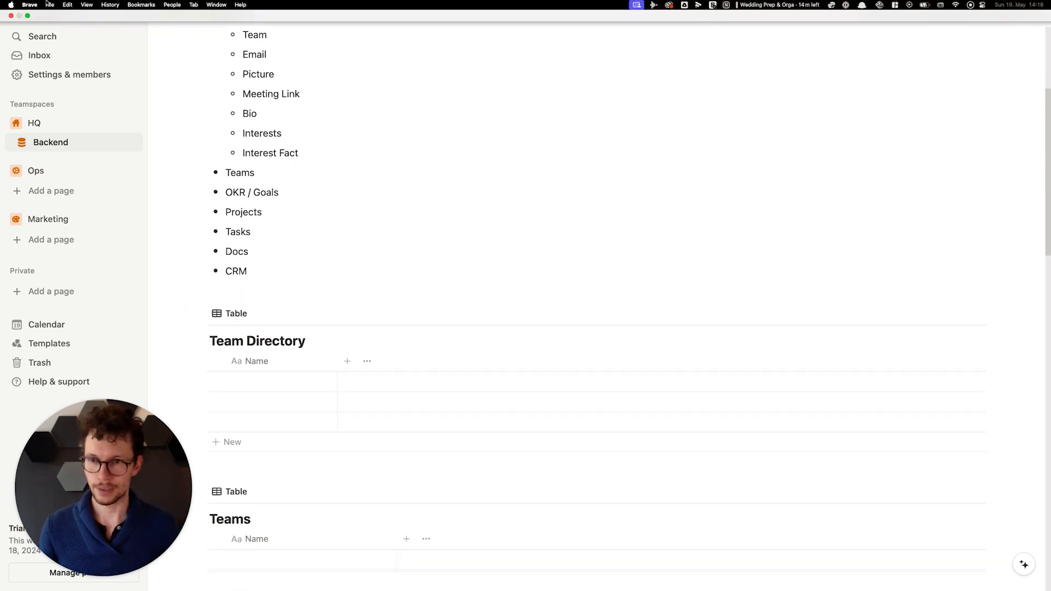
pyautogui.scroll(4, 329, 159)
pyautogui.scroll(-3, 340, 181)
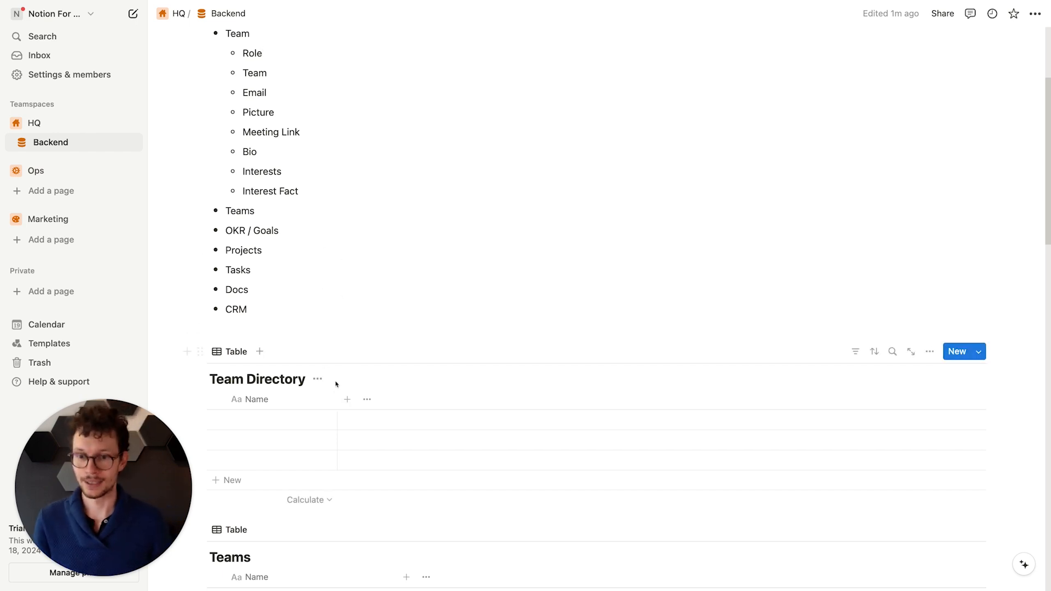
# Step: Add a Select property named Role to the Team Directory database
pyautogui.click(347, 399)
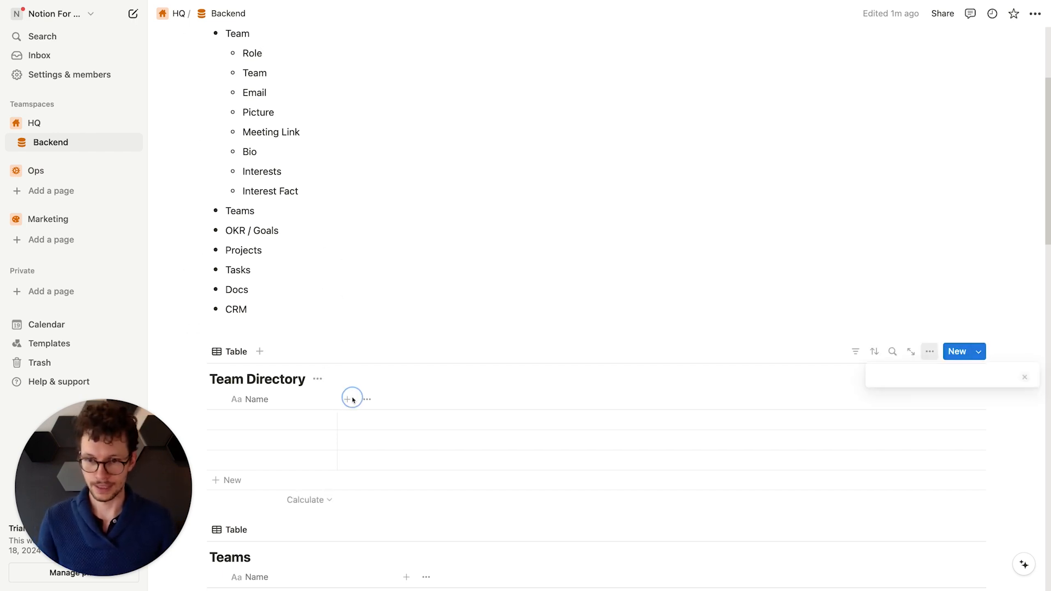
pyautogui.write('sele')
pyautogui.press('Return')
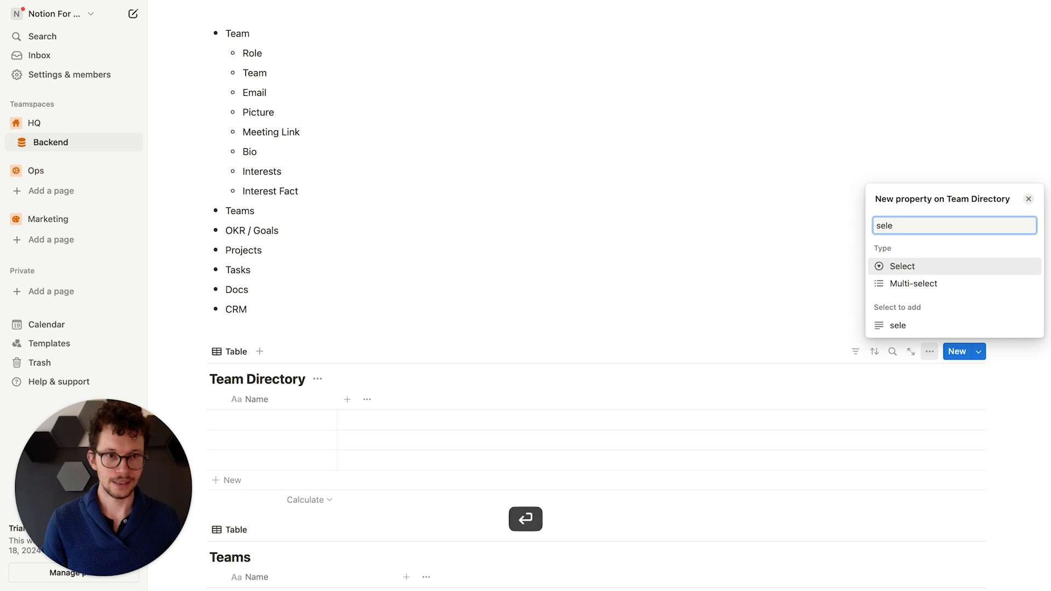
pyautogui.write('Role')
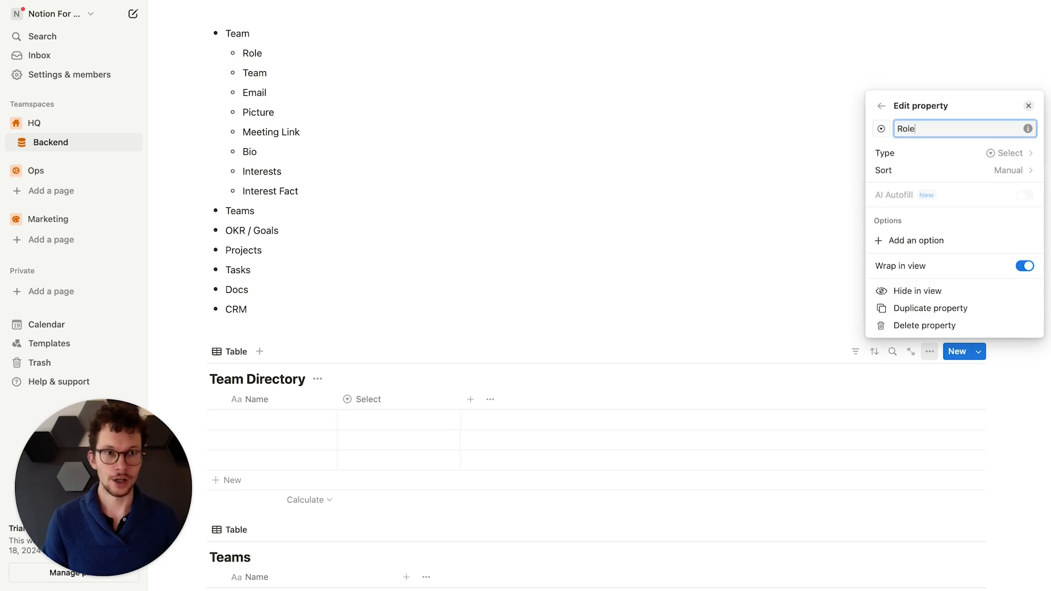
# Step: Add the options Manager and Individual Contributor to the Role property, and narrow the Role column
pyautogui.click(900, 241)
pyautogui.write('Manager')
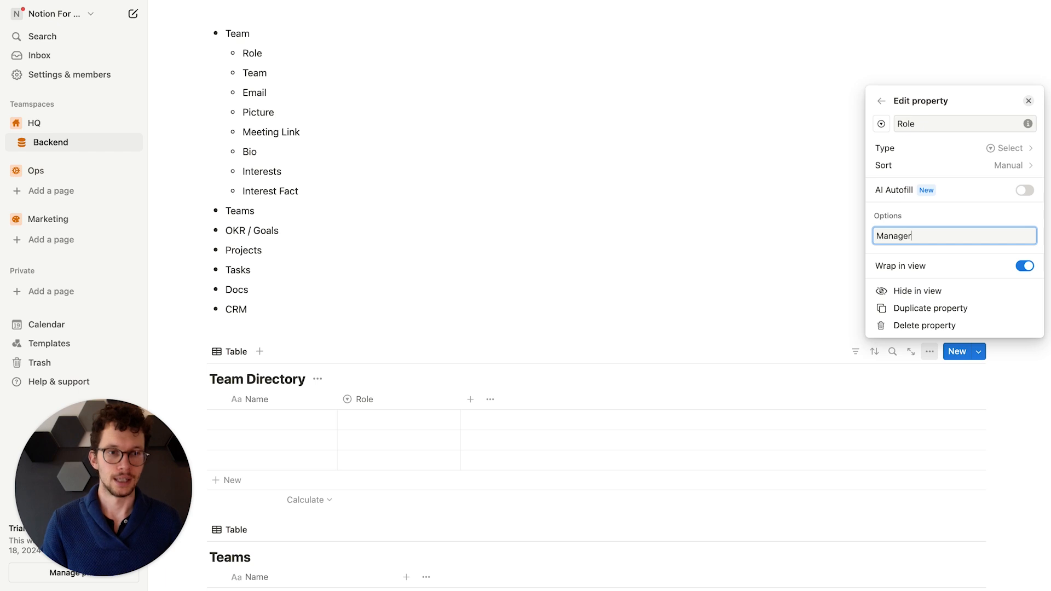
pyautogui.press('Return')
pyautogui.write('I')
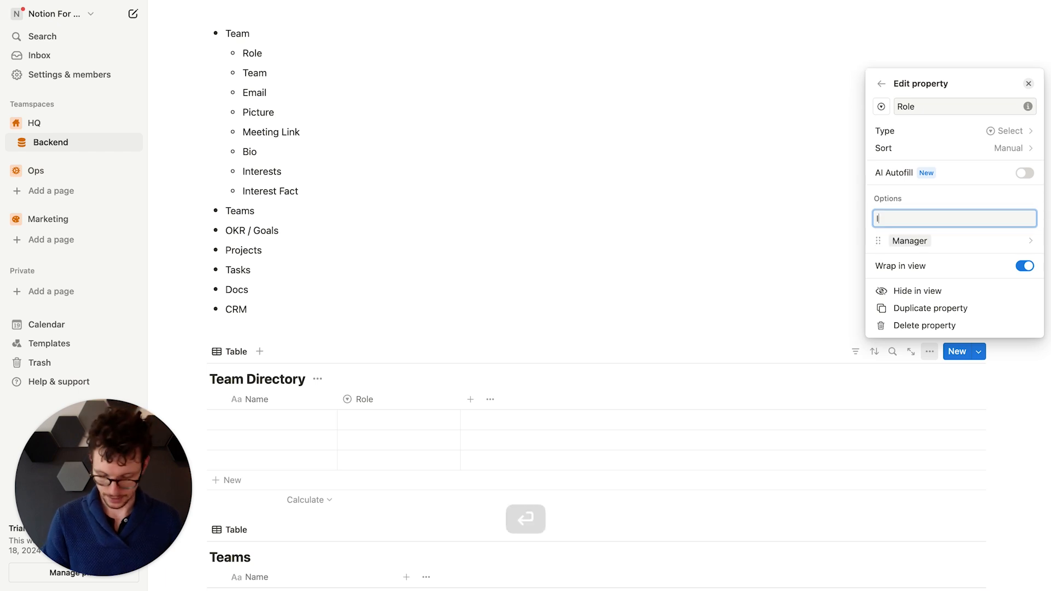
pyautogui.write('ndividual Contribu')
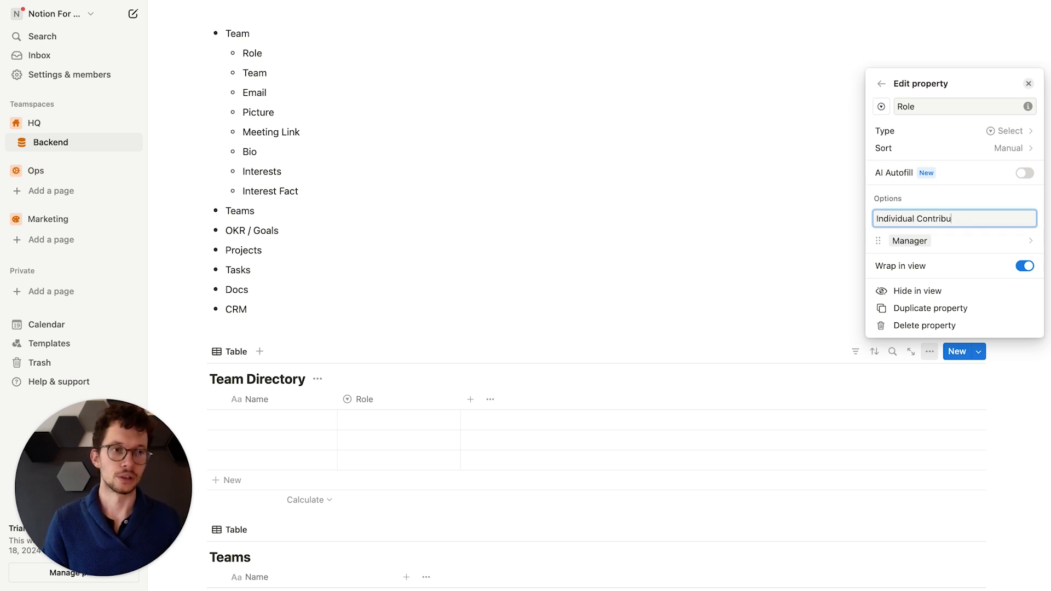
pyautogui.write('tor')
pyautogui.press('Return')
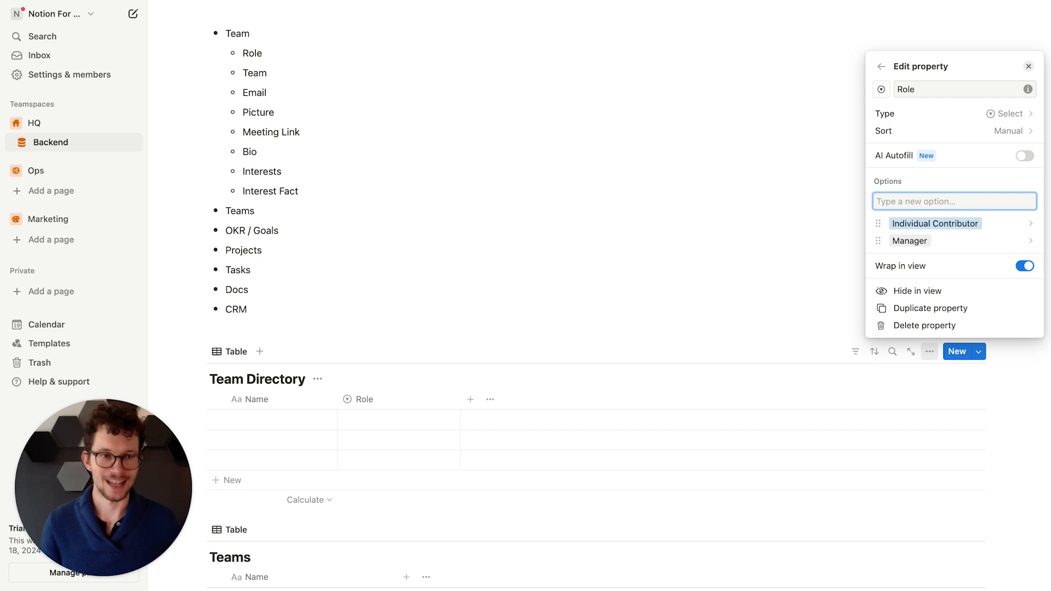
pyautogui.click(452, 402)
pyautogui.moveTo(460, 399); pyautogui.dragTo(416, 403)
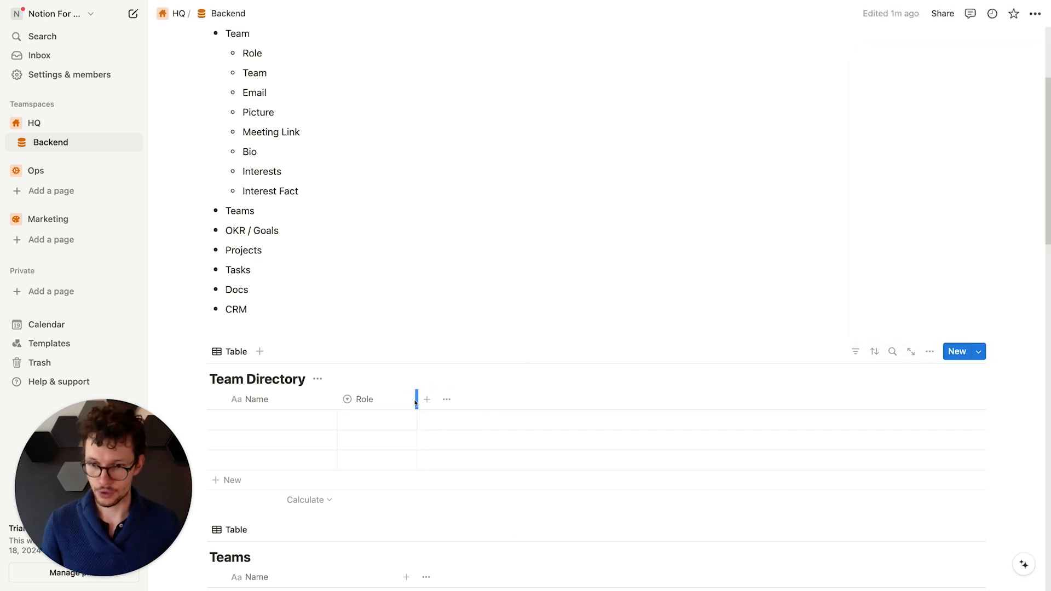
# Step: Check the remaining planned Team properties against the Team Directory and Teams tables
pyautogui.scroll(-3, 399, 403)
pyautogui.scroll(2, 347, 265)
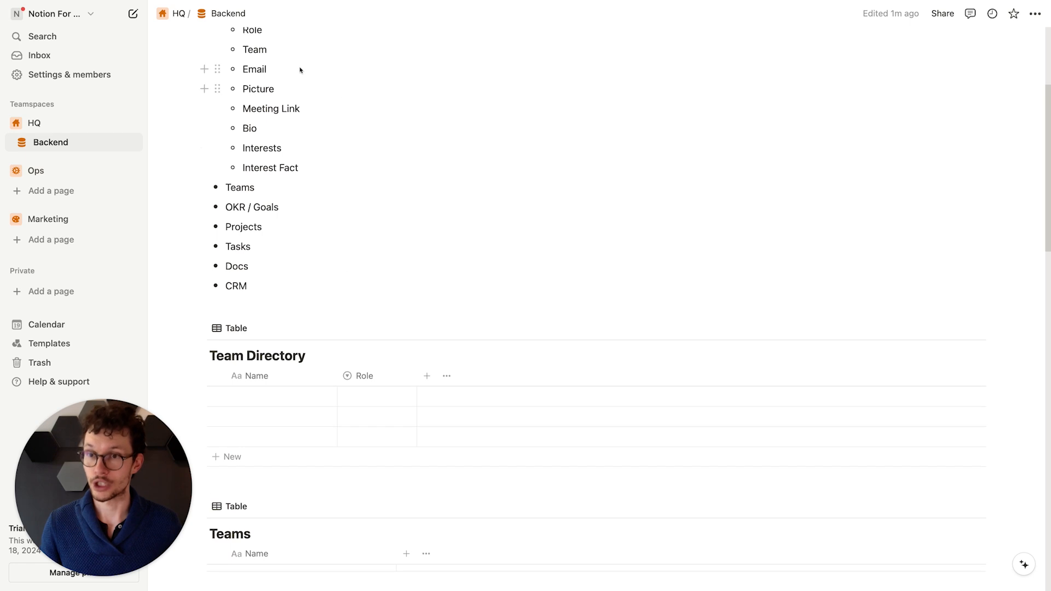
pyautogui.scroll(-2, 280, 487)
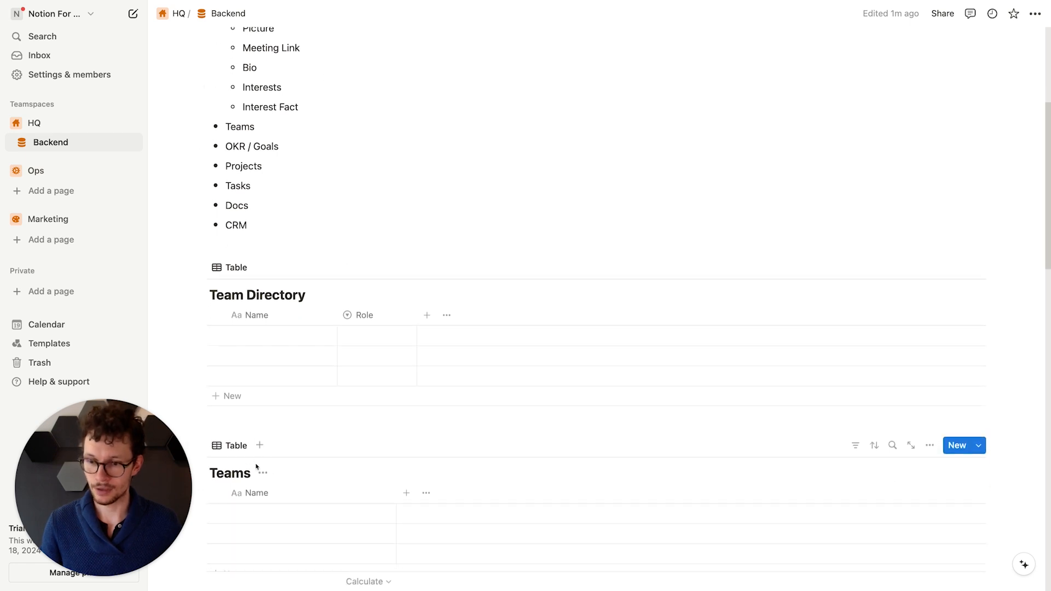
pyautogui.scroll(-1, 249, 463)
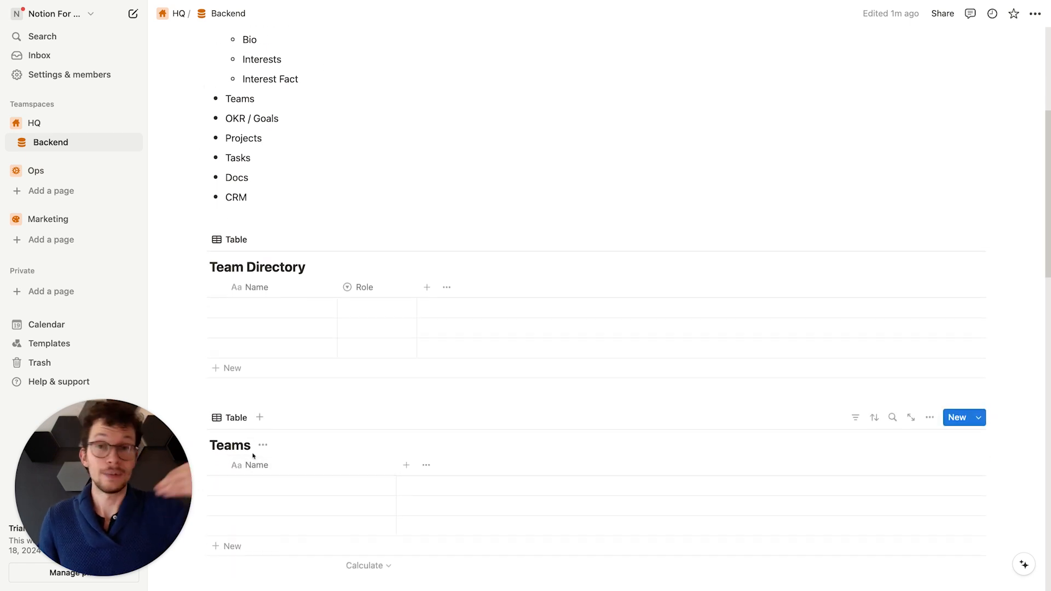
pyautogui.scroll(6, 263, 441)
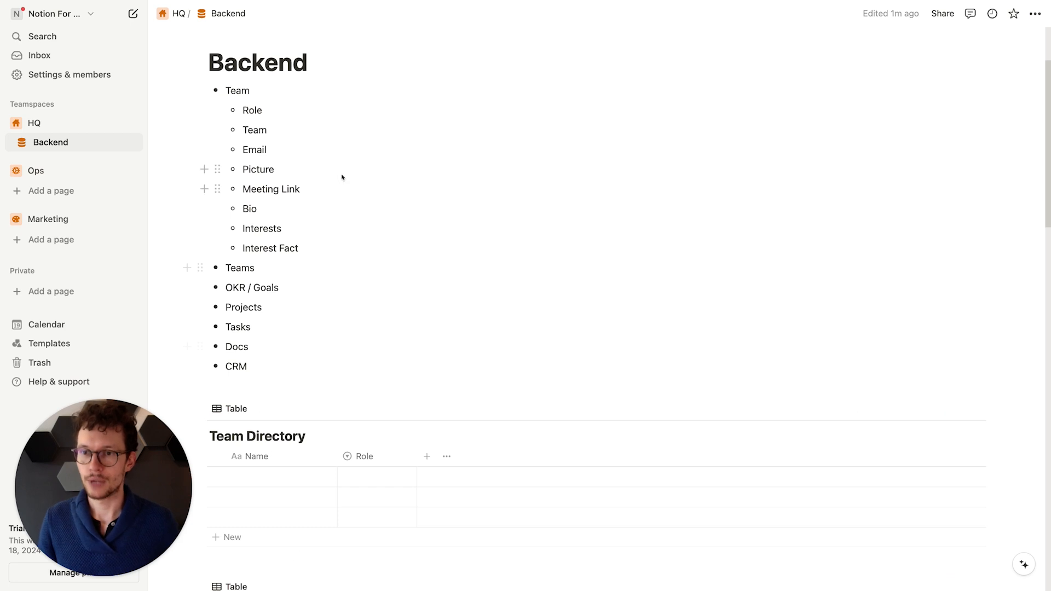
pyautogui.scroll(-5, 265, 178)
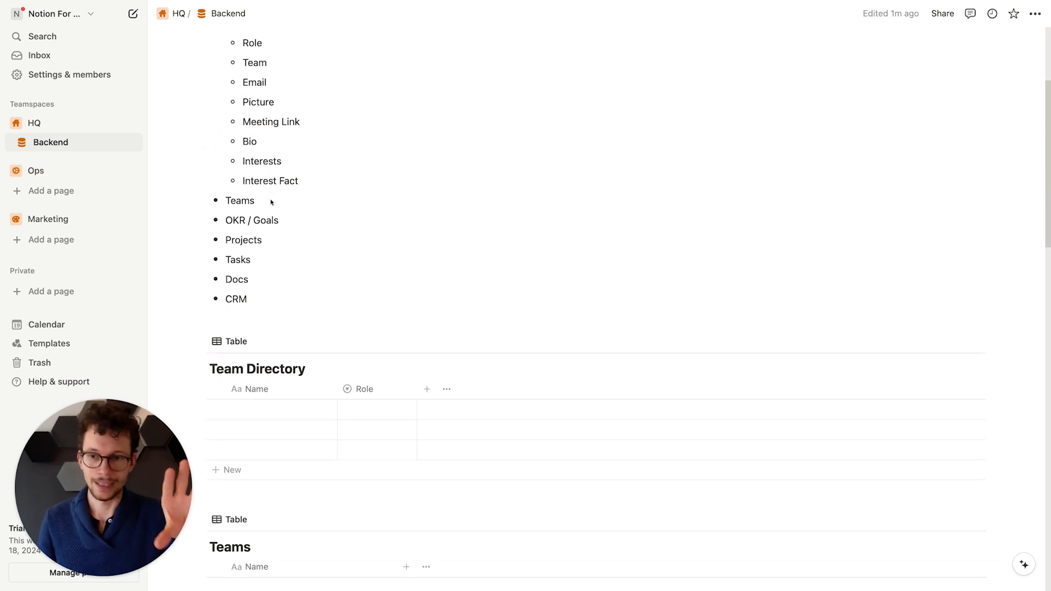
pyautogui.scroll(-3, 283, 211)
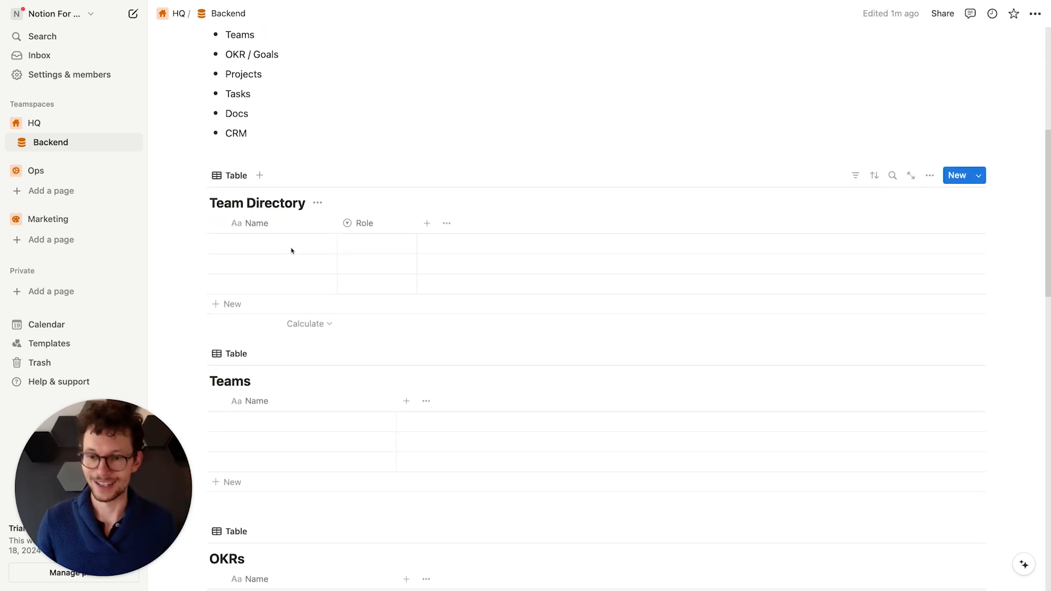
# Step: Start a new Relation property on Team Directory that links to the Teams database
pyautogui.click(426, 223)
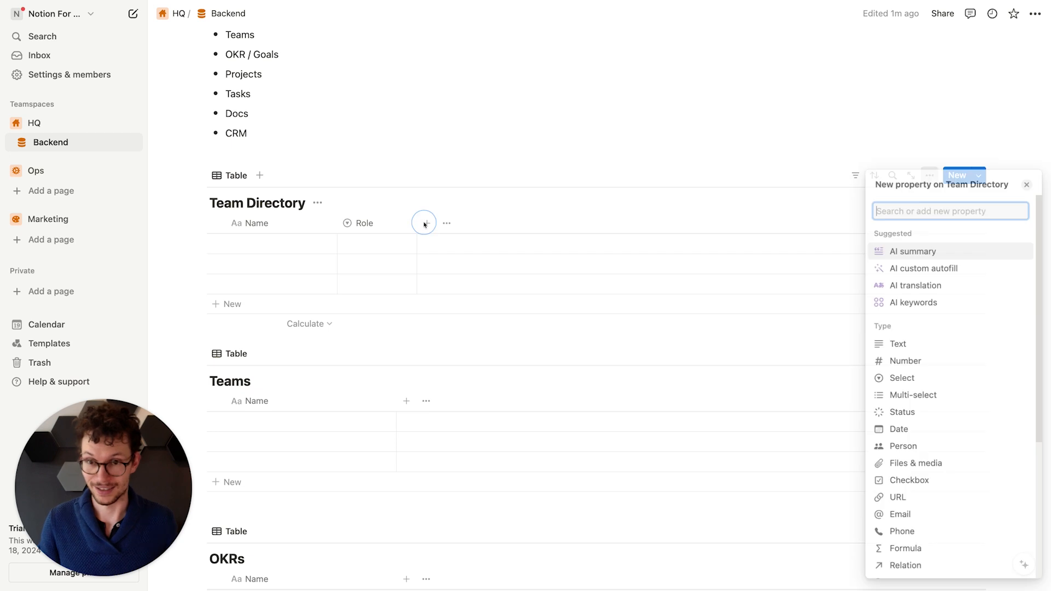
pyautogui.write('sele')
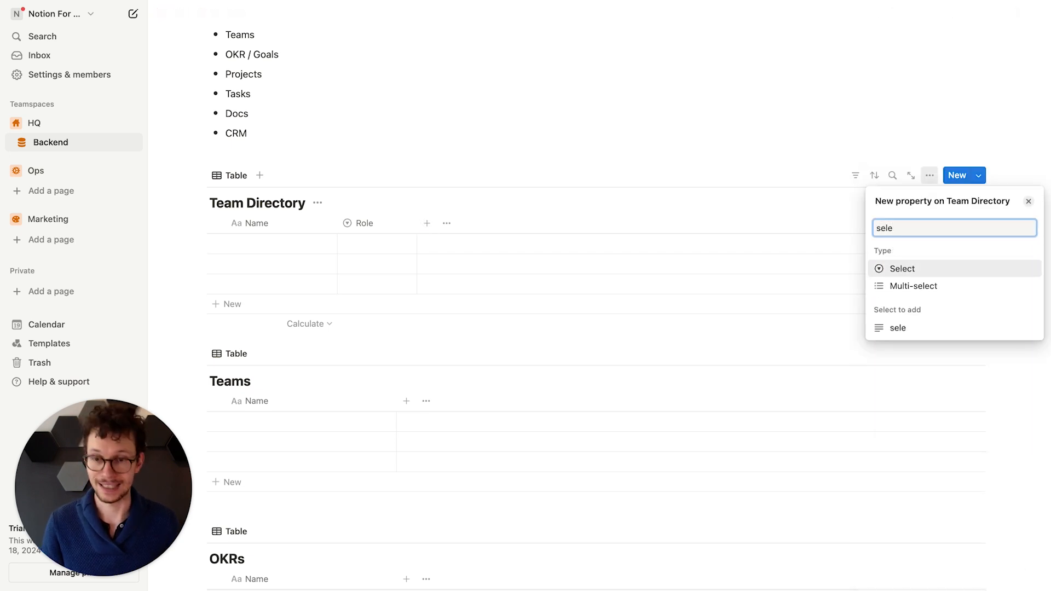
pyautogui.press('super+a')
pyautogui.write('rel')
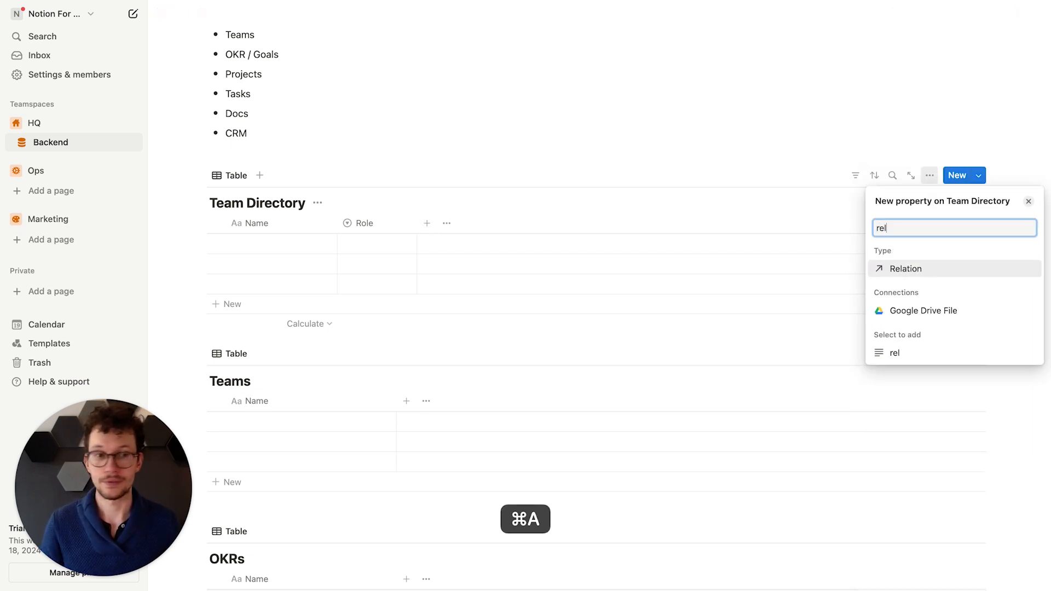
pyautogui.click(903, 268)
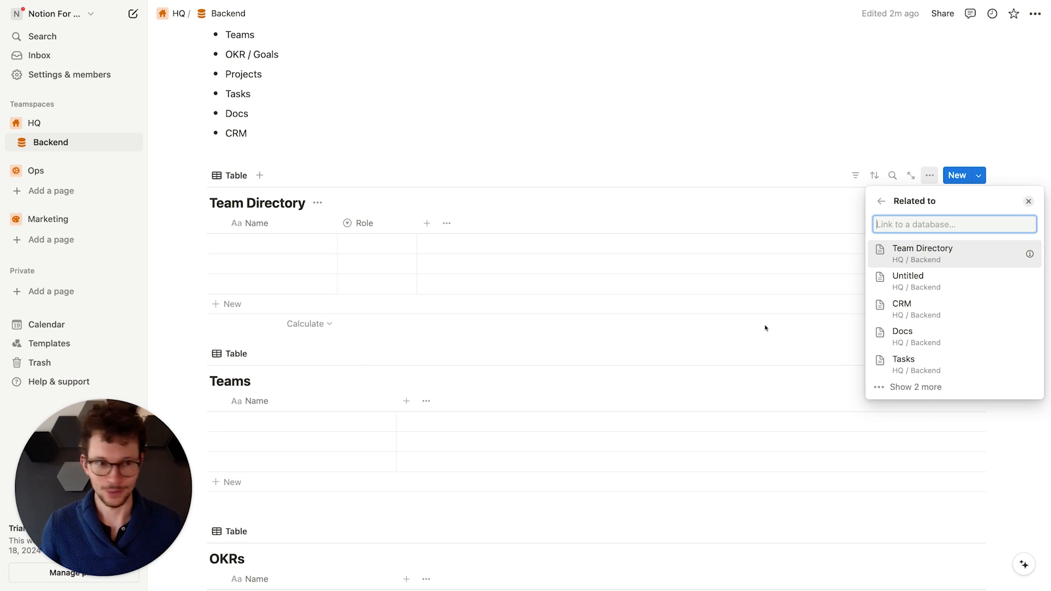
pyautogui.write('team')
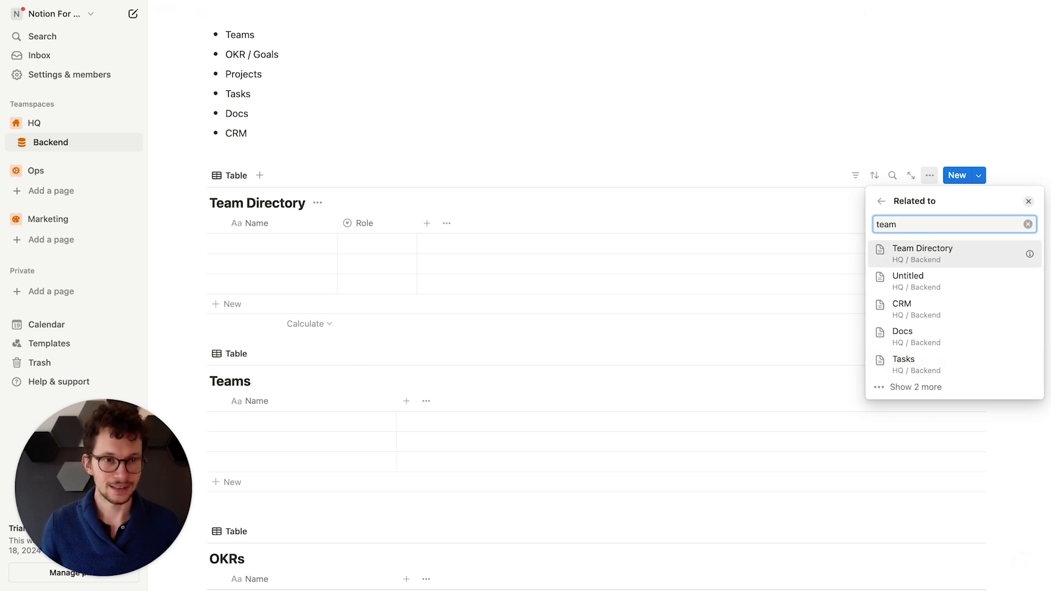
pyautogui.click(910, 281)
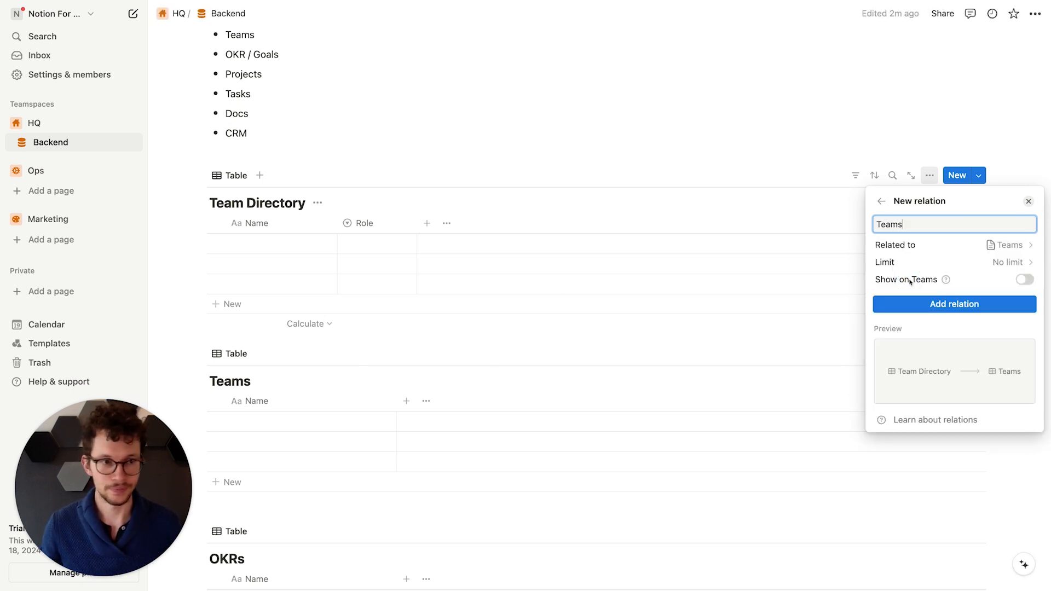
# Step: Show the relation on Teams as a property named People, and add the relation
pyautogui.click(1025, 280)
pyautogui.click(904, 319)
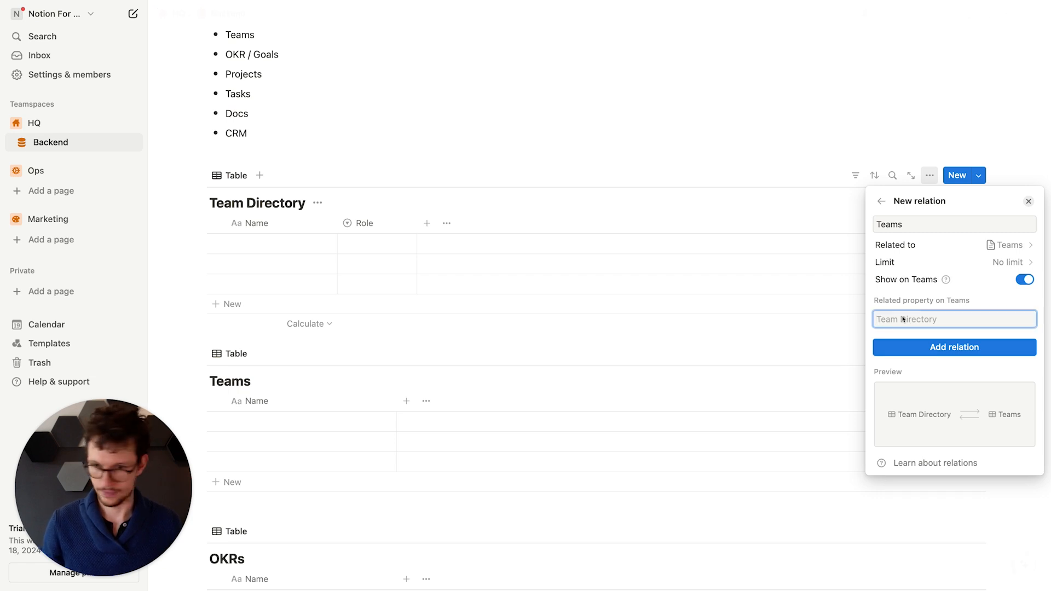
pyautogui.write('People')
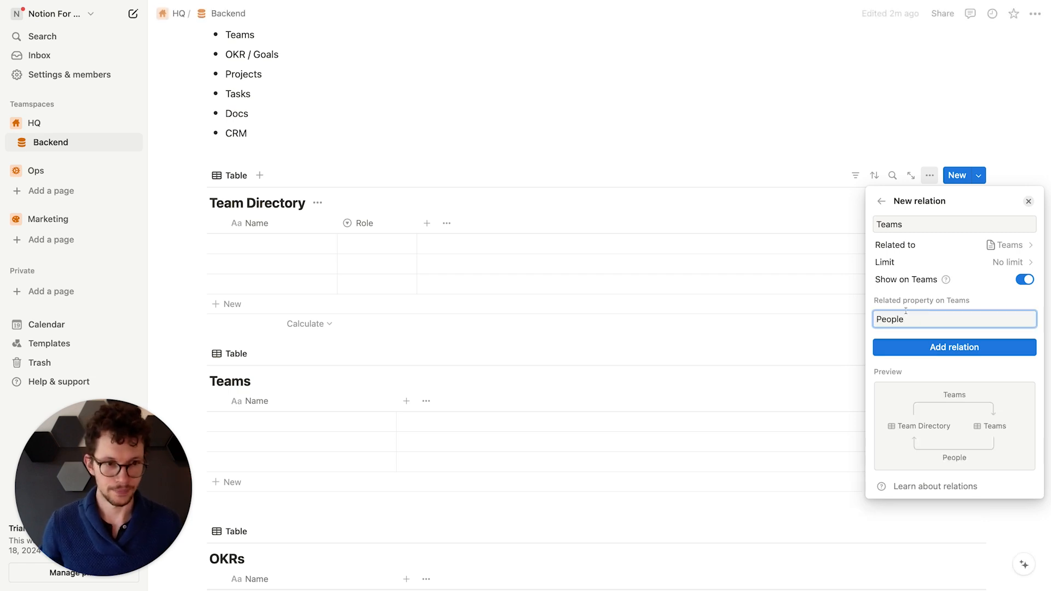
pyautogui.click(925, 344)
pyautogui.click(436, 348)
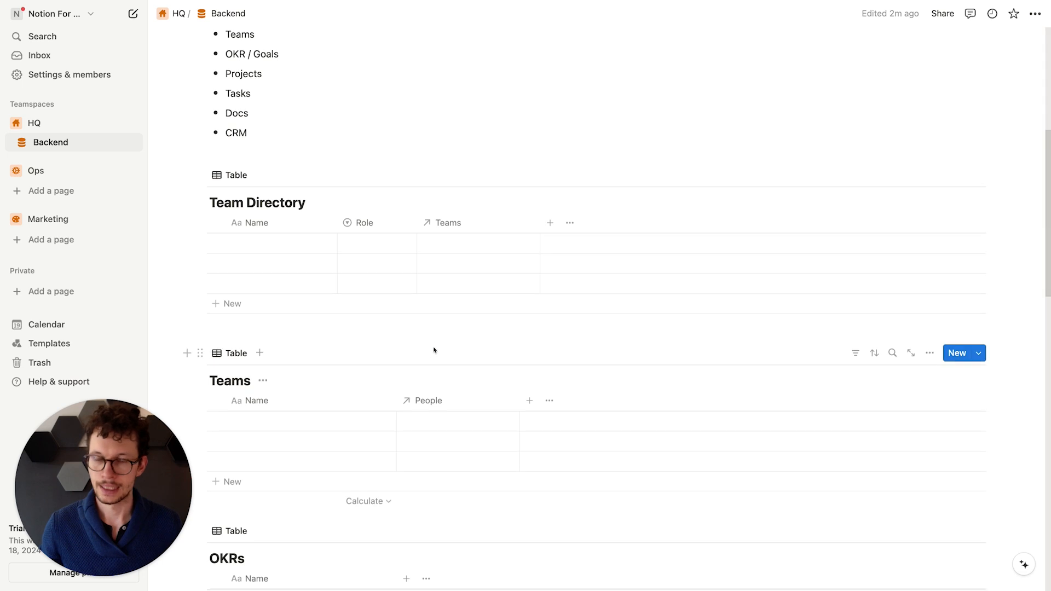
# Step: Change the icon of the People property in the Teams database to the single-person icon
pyautogui.scroll(-2, 432, 328)
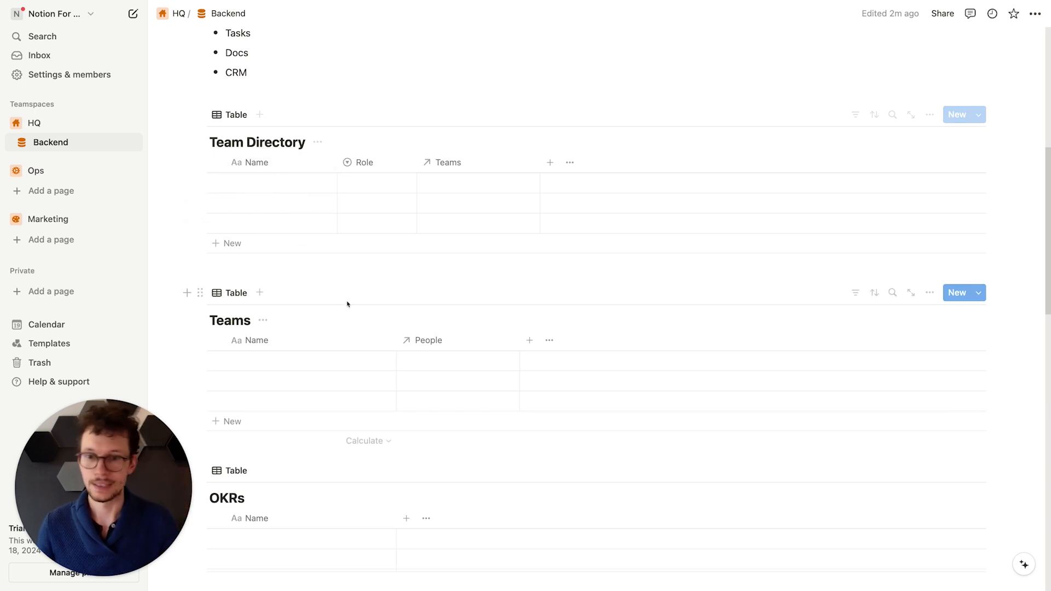
pyautogui.click(410, 342)
pyautogui.click(413, 367)
pyautogui.write('peron')
pyautogui.press('BackSpace')
pyautogui.press('BackSpace')
pyautogui.write('son')
pyautogui.click(344, 248)
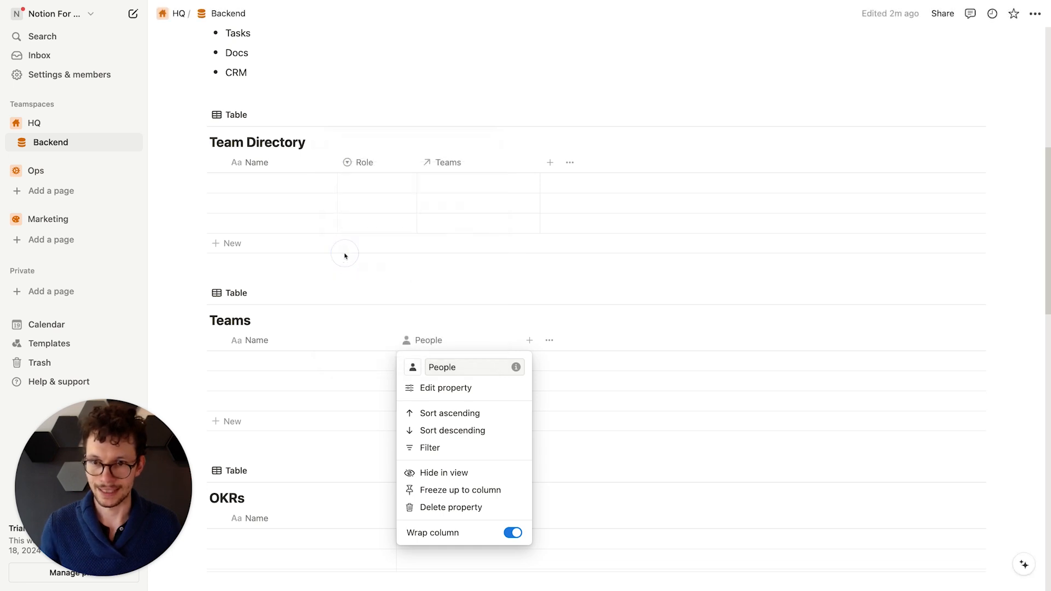
pyautogui.press('Escape')
# Step: Give the Teams property in Team Directory the three-person group icon and narrow its column
pyautogui.click(436, 164)
pyautogui.click(433, 189)
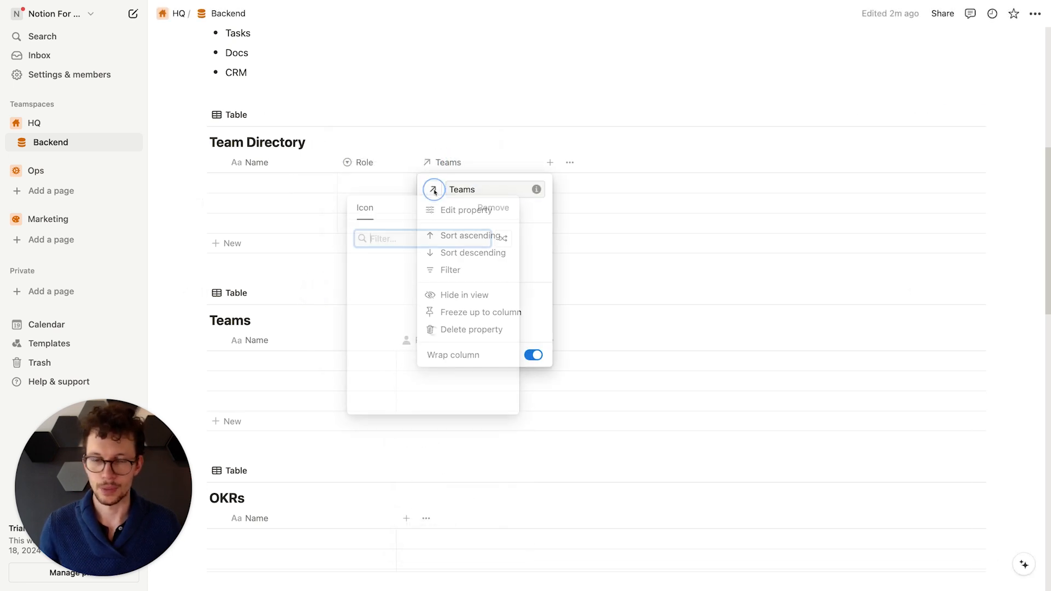
pyautogui.write('person')
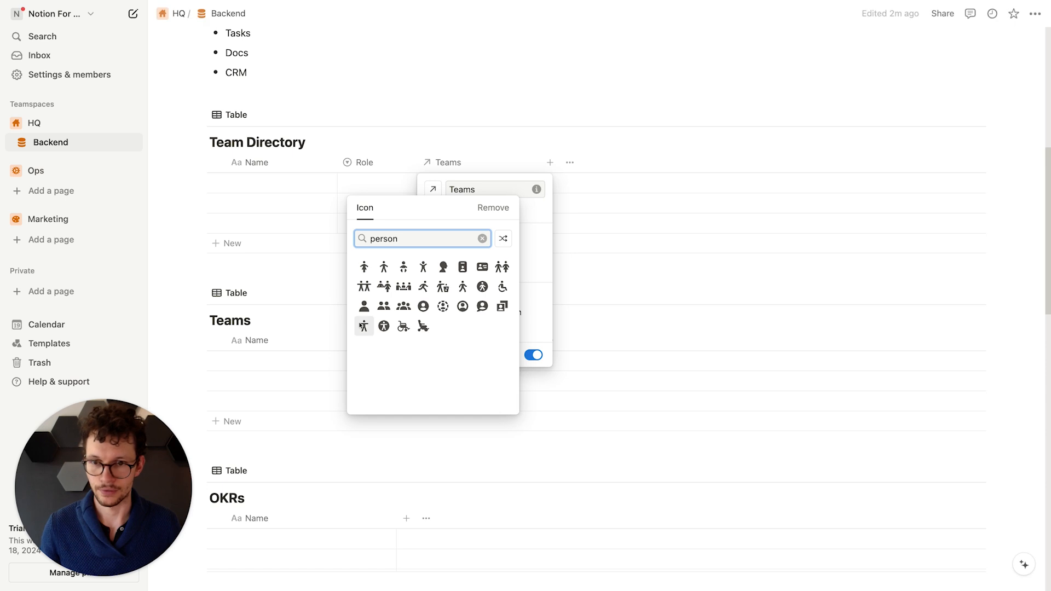
pyautogui.click(401, 310)
pyautogui.press('Escape')
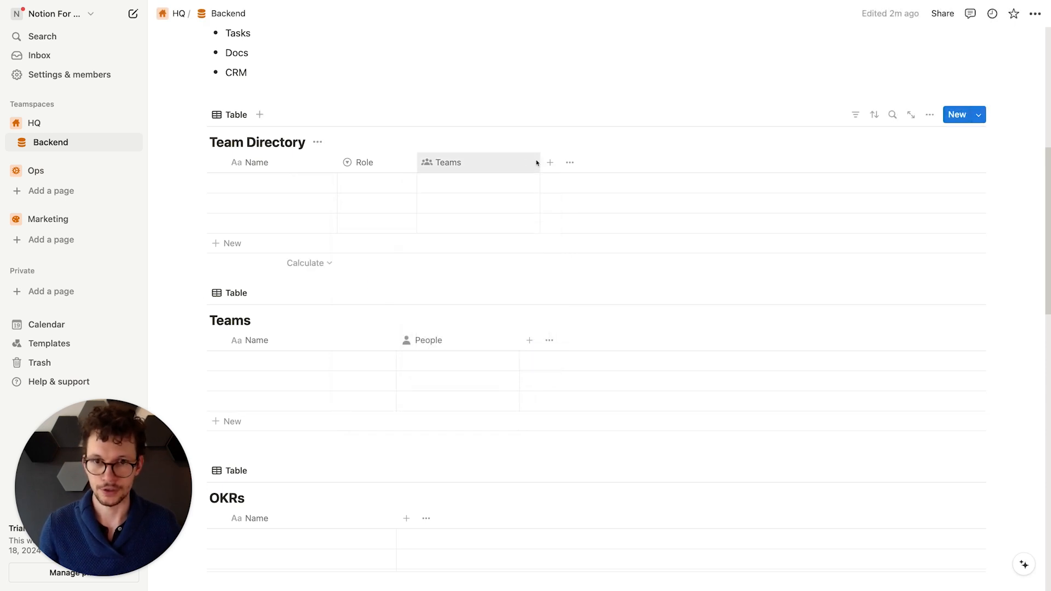
pyautogui.moveTo(536, 163); pyautogui.dragTo(510, 163)
# Step: Add an Email property named Email to the Team Directory database
pyautogui.scroll(5, 504, 176)
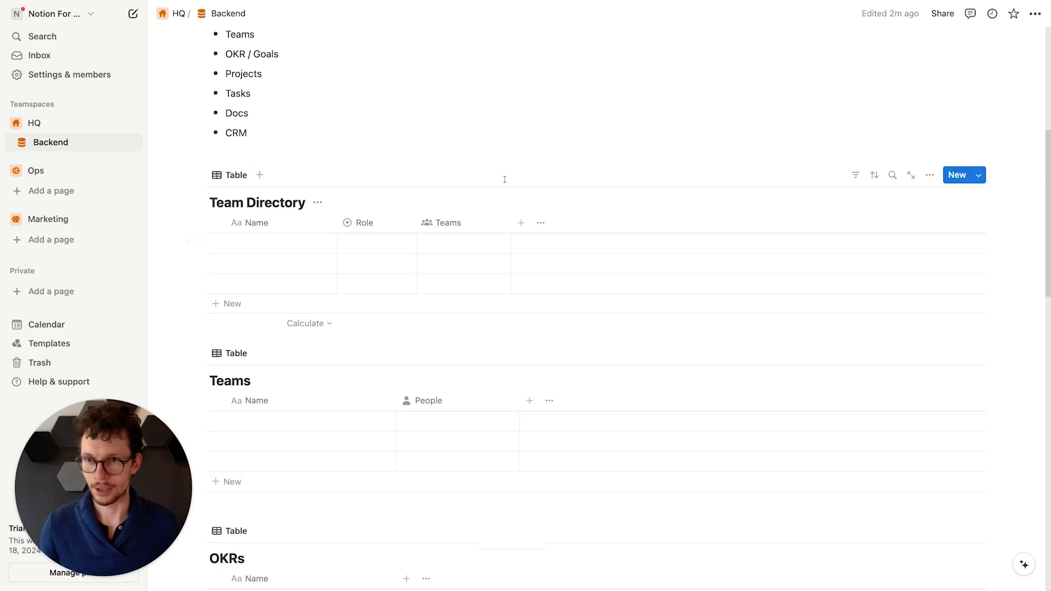
pyautogui.scroll(1, 383, 109)
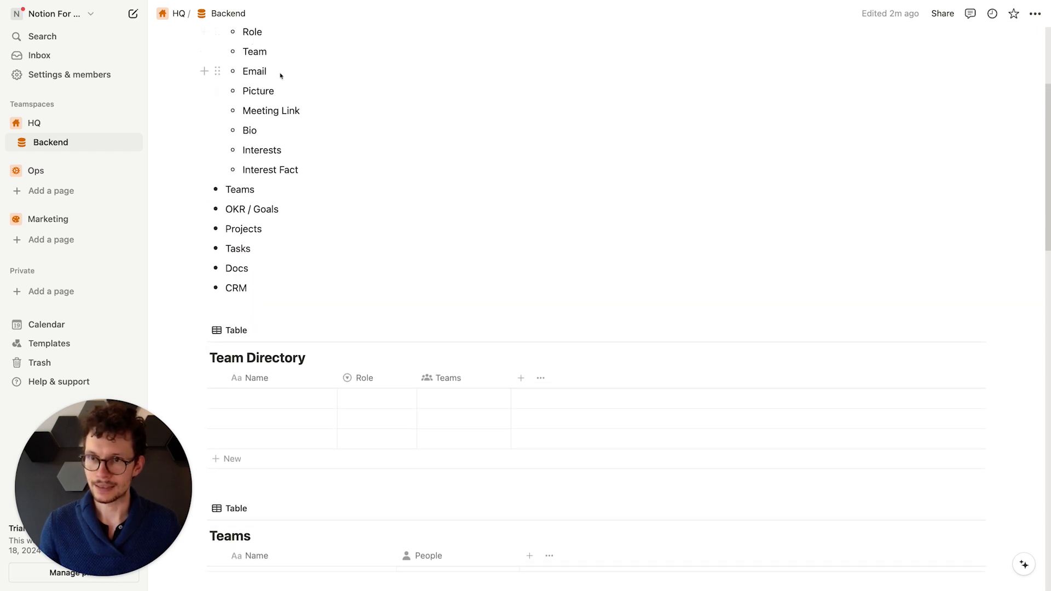
pyautogui.click(521, 378)
pyautogui.write('Email')
pyautogui.press('Return')
pyautogui.press('Return')
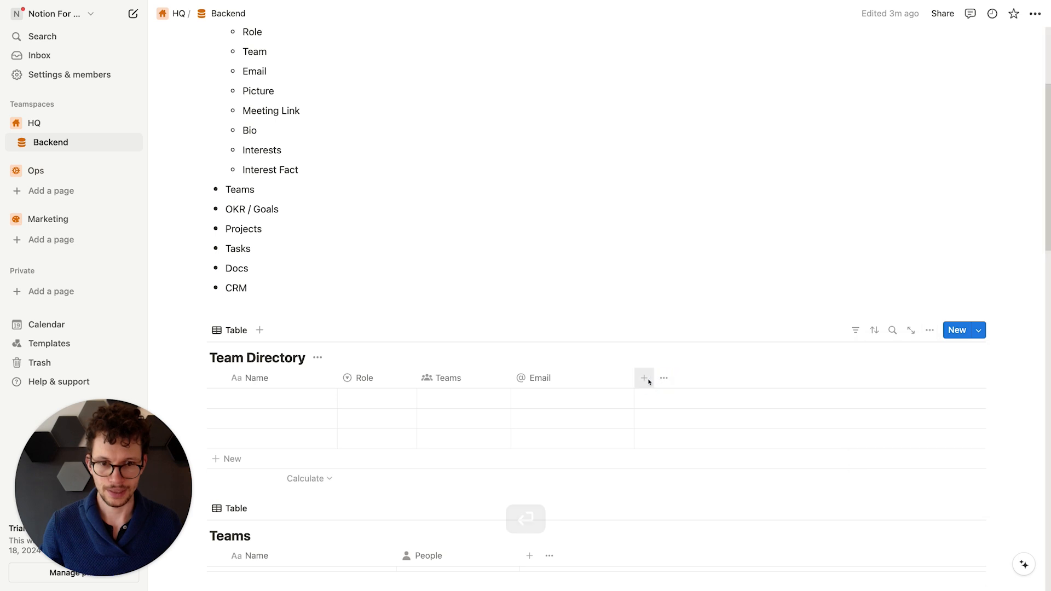
# Step: Add a Files & media property named Profile Picture to the Team Directory database
pyautogui.click(645, 380)
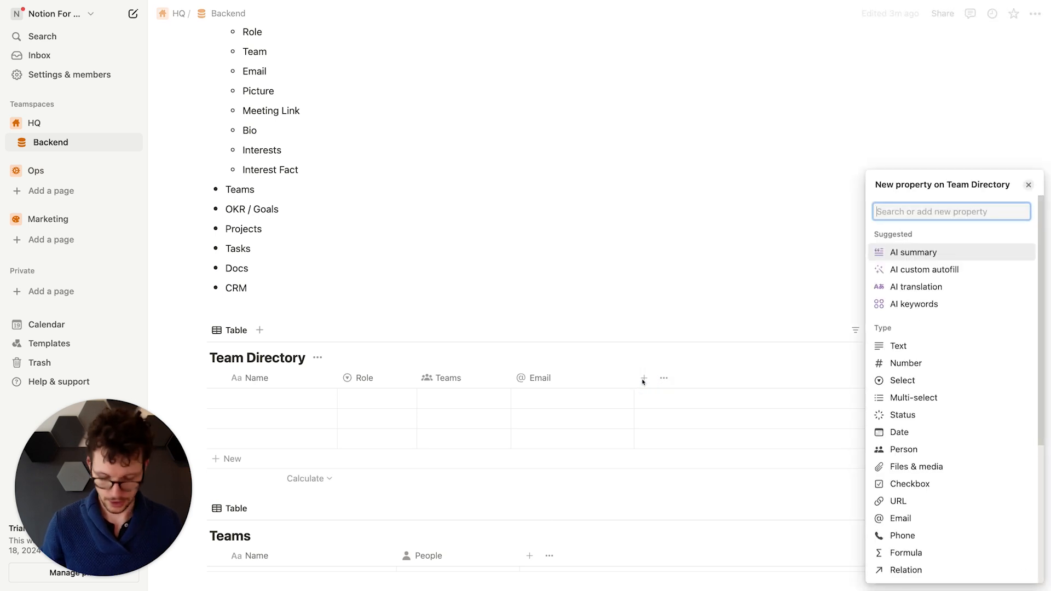
pyautogui.write('Fil')
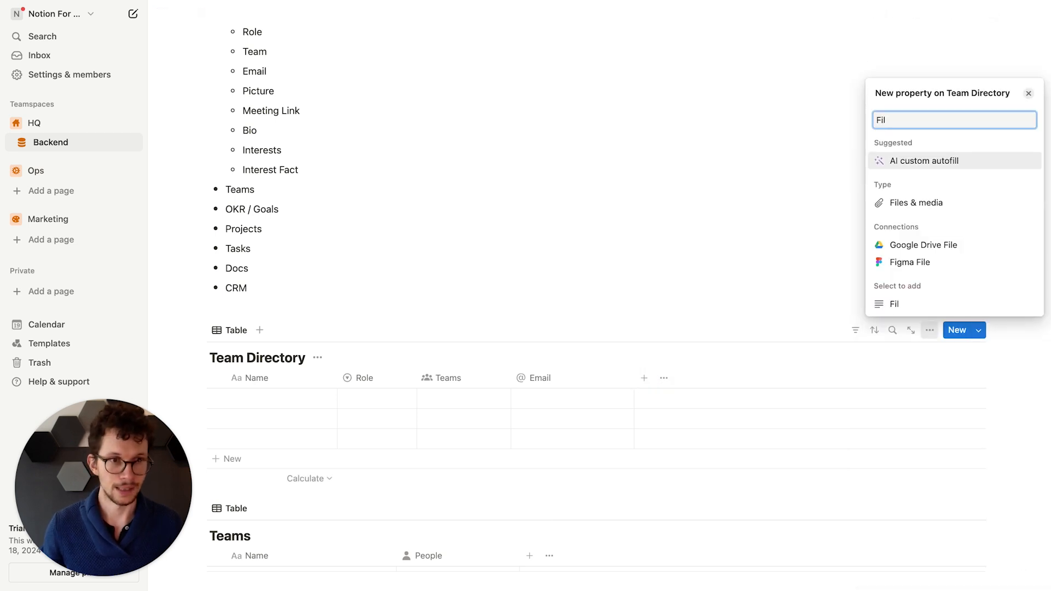
pyautogui.click(913, 203)
pyautogui.click(718, 349)
pyautogui.click(688, 377)
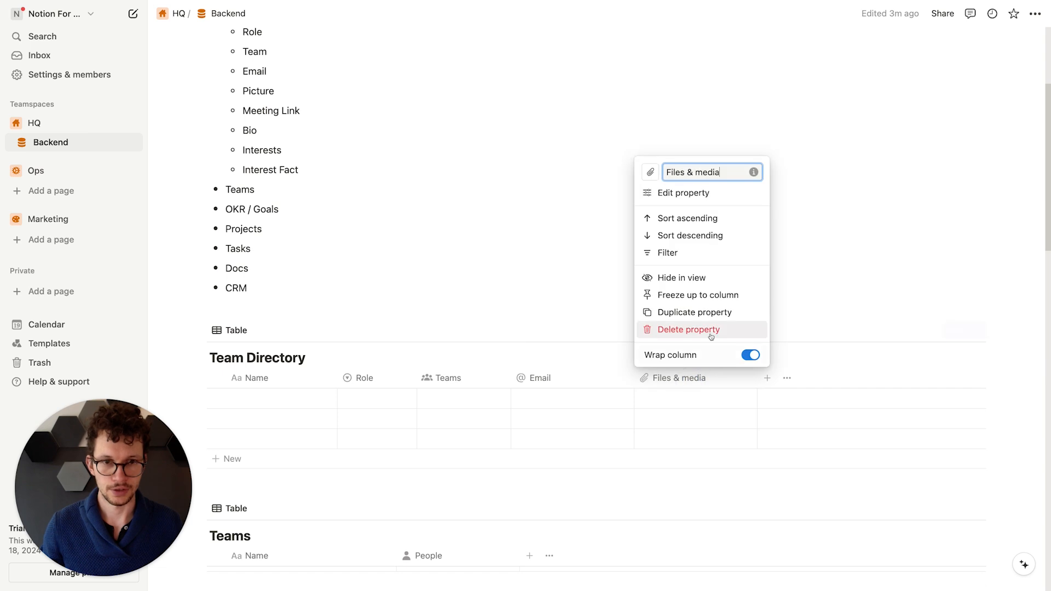
pyautogui.press('super+a')
pyautogui.write('Pr')
pyautogui.write('Pi')
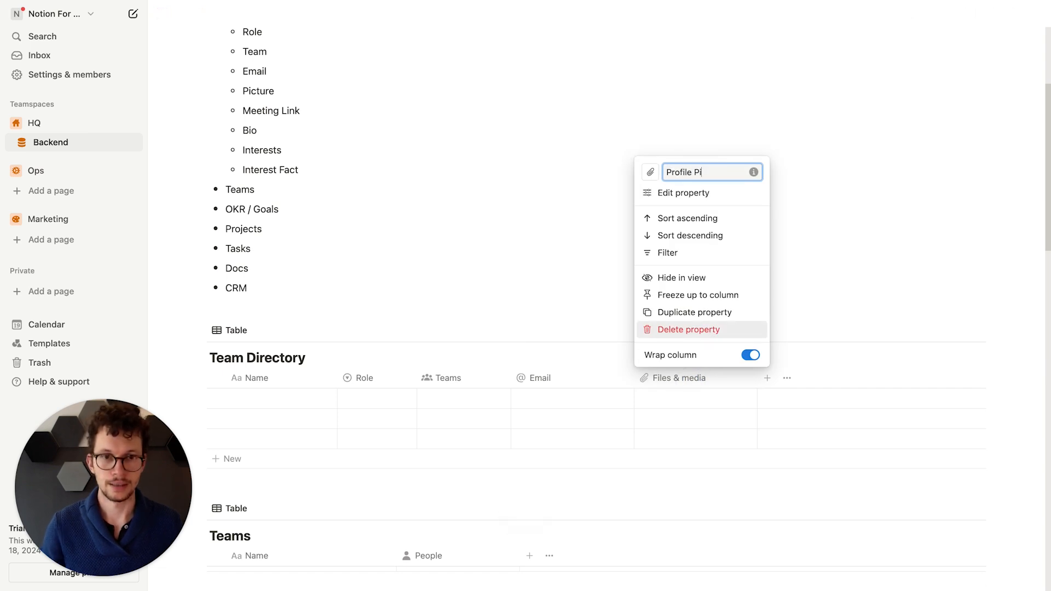
pyautogui.press('Return')
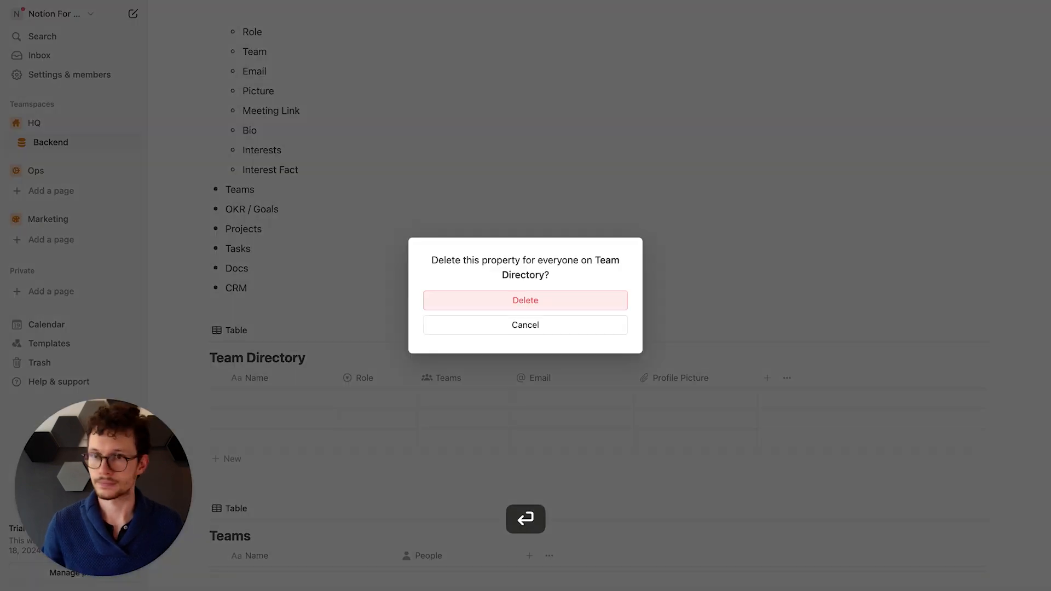
pyautogui.click(525, 323)
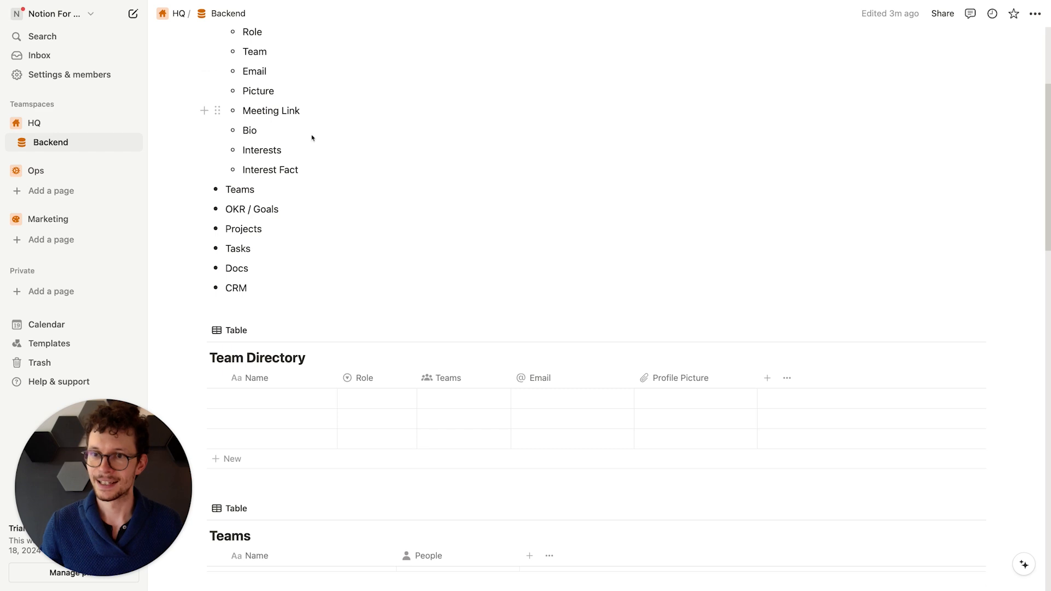
# Step: Add a URL property named Meeting Link to the Team Directory database
pyautogui.click(767, 378)
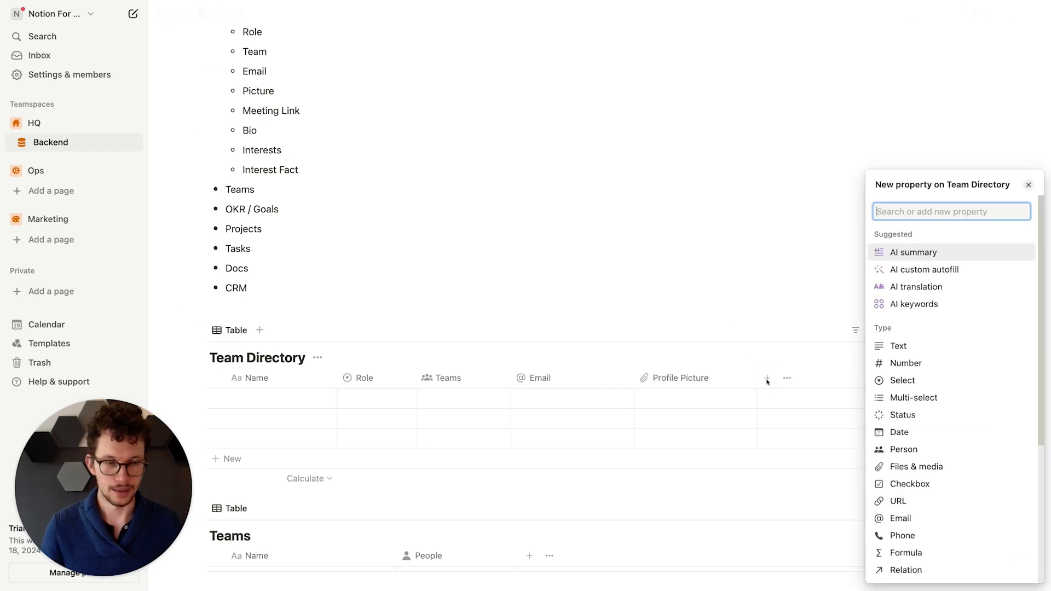
pyautogui.write('Url')
pyautogui.press('Return')
pyautogui.write('M')
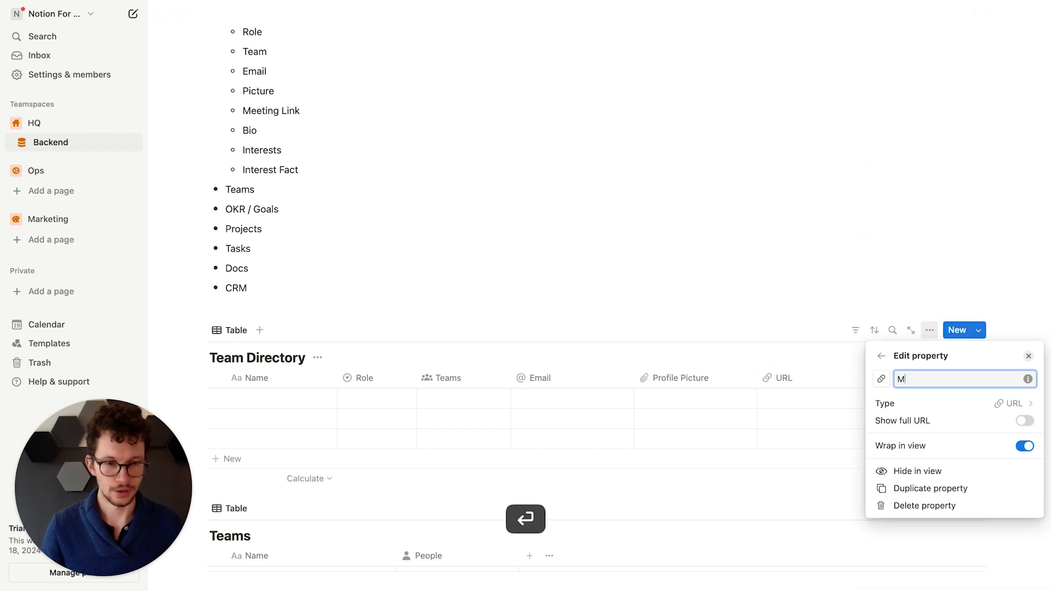
pyautogui.write('eeting Link')
pyautogui.press('Return')
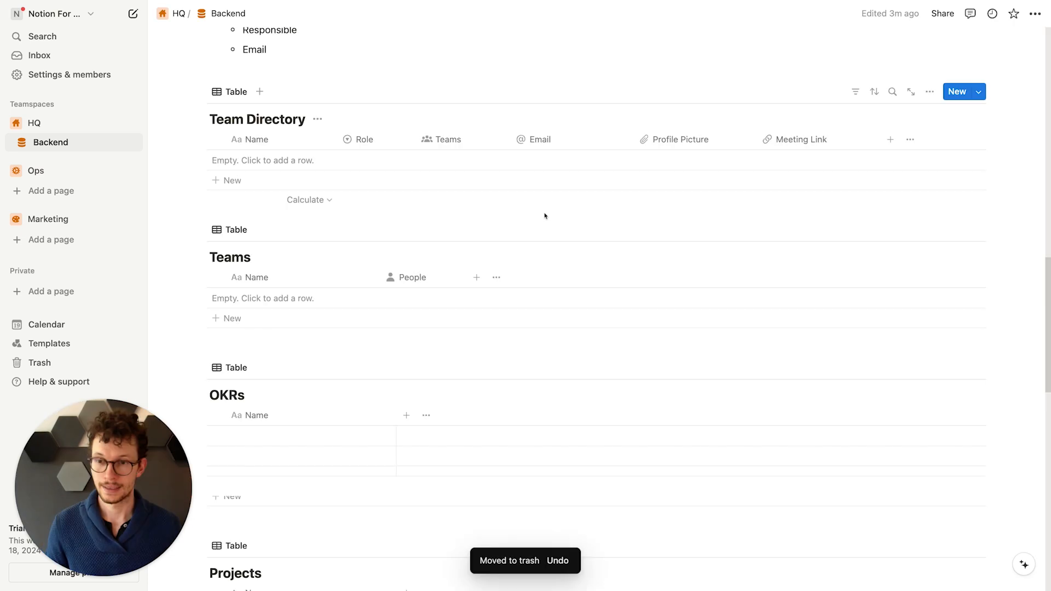
# Step: Start a new Relation property on the Teams database that links to Team Directory
pyautogui.scroll(-3, 528, 213)
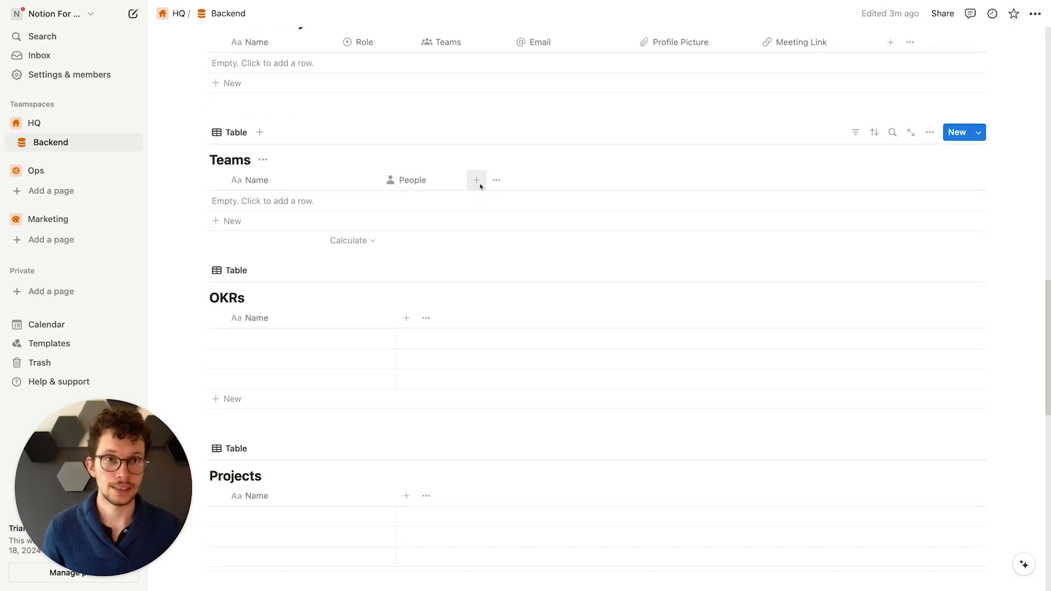
pyautogui.scroll(2, 479, 197)
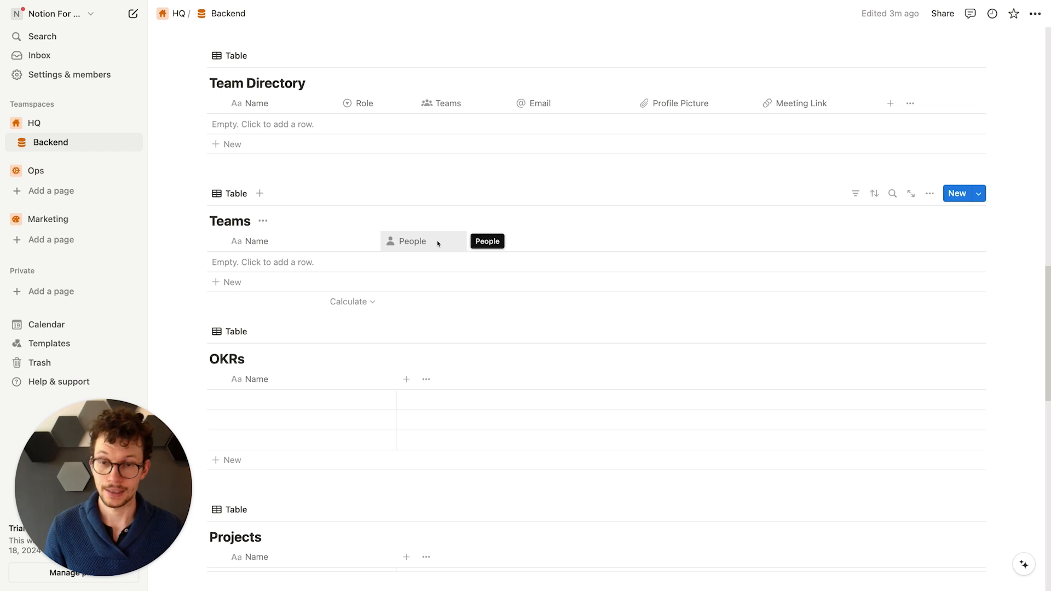
pyautogui.click(475, 241)
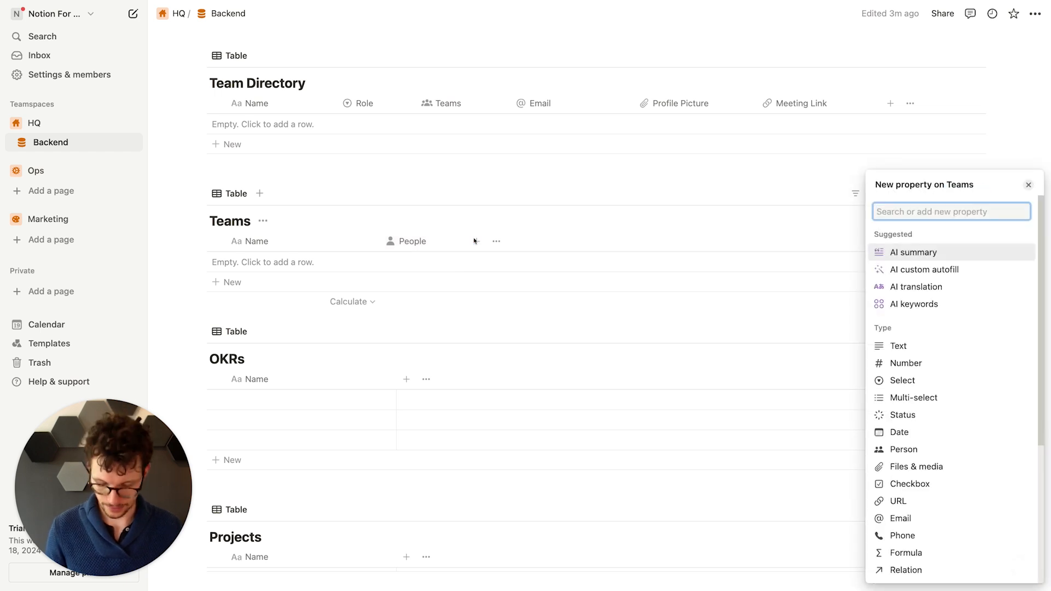
pyautogui.write('rel')
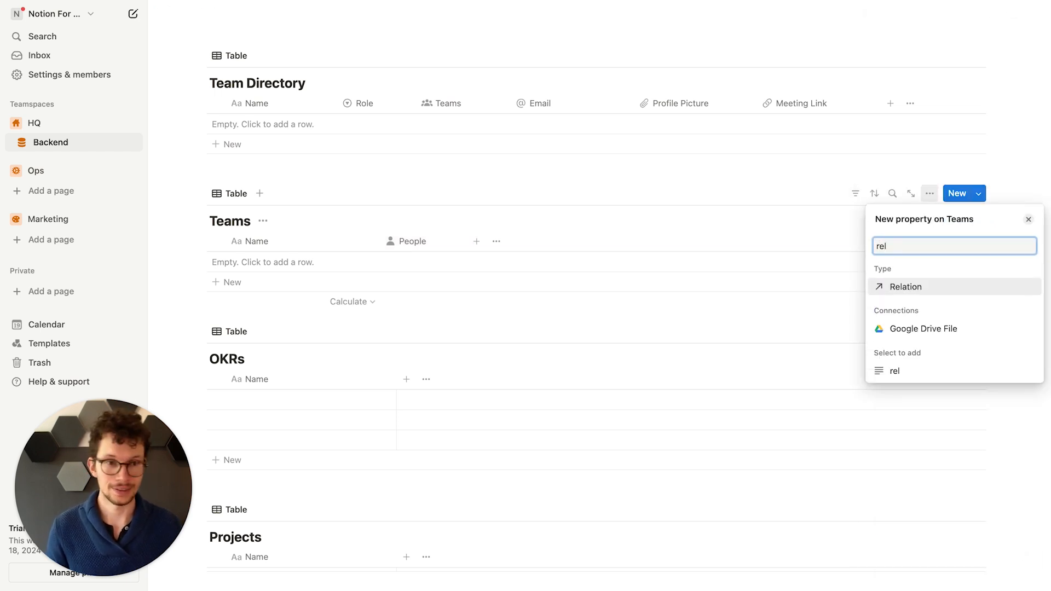
pyautogui.press('Return')
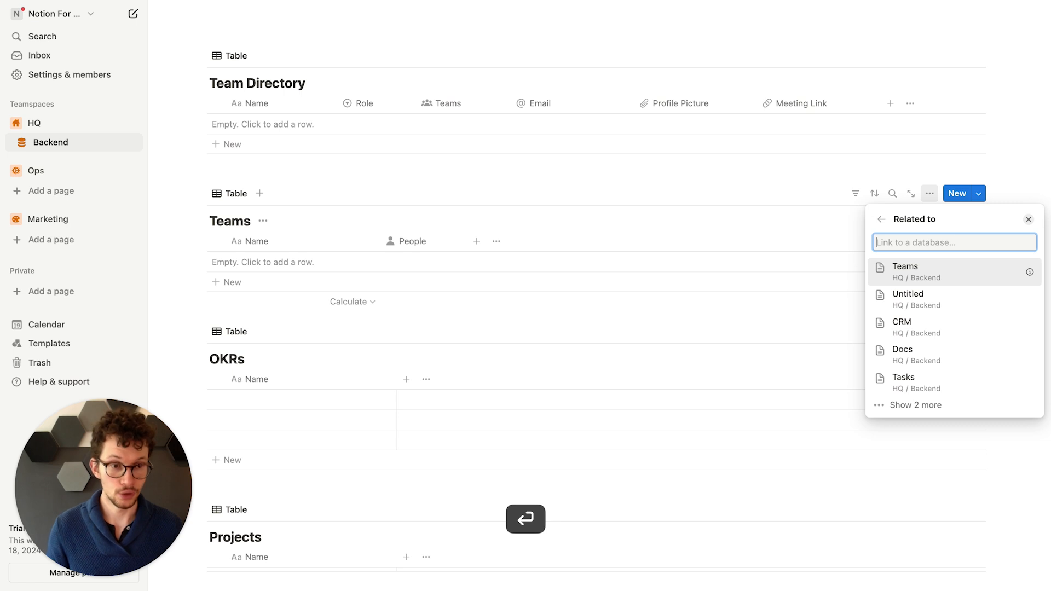
pyautogui.write('team')
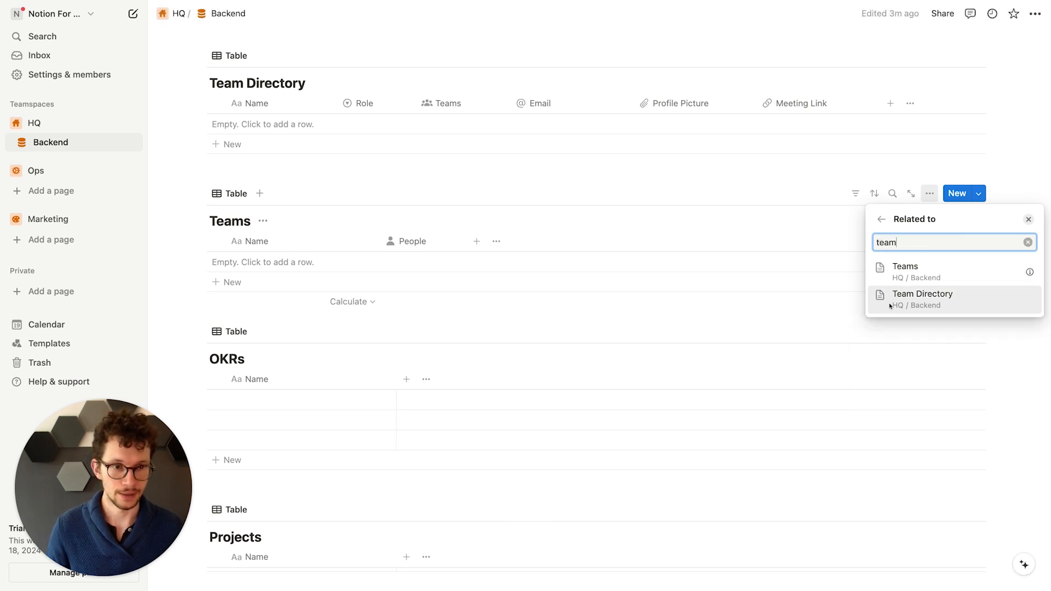
pyautogui.click(915, 297)
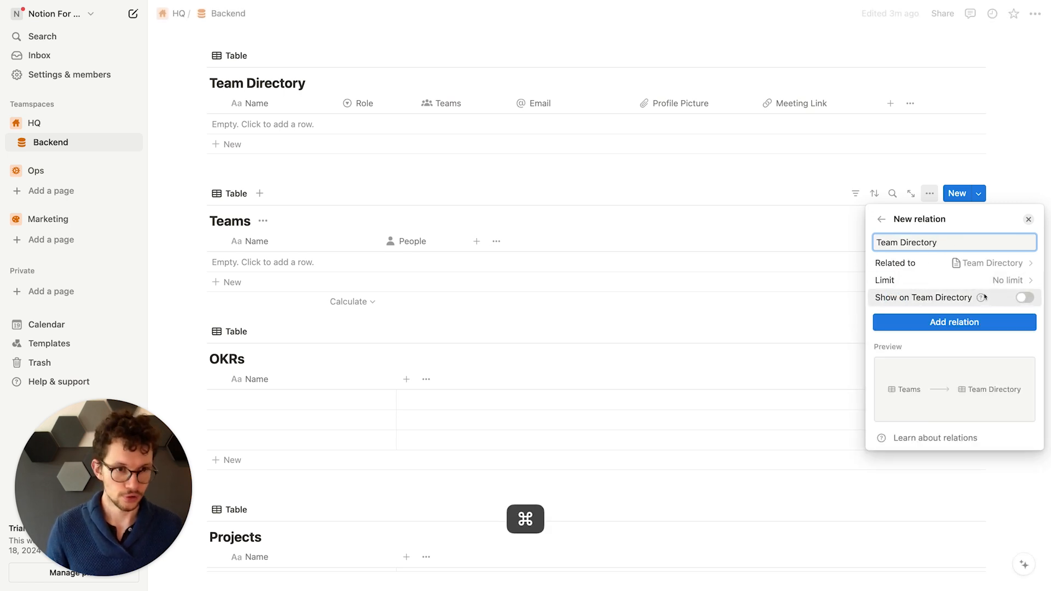
# Step: Create the relation as Lead on Teams, shown on Team Directory as a related property named Head of
pyautogui.click(931, 297)
pyautogui.click(943, 247)
pyautogui.press('super+a')
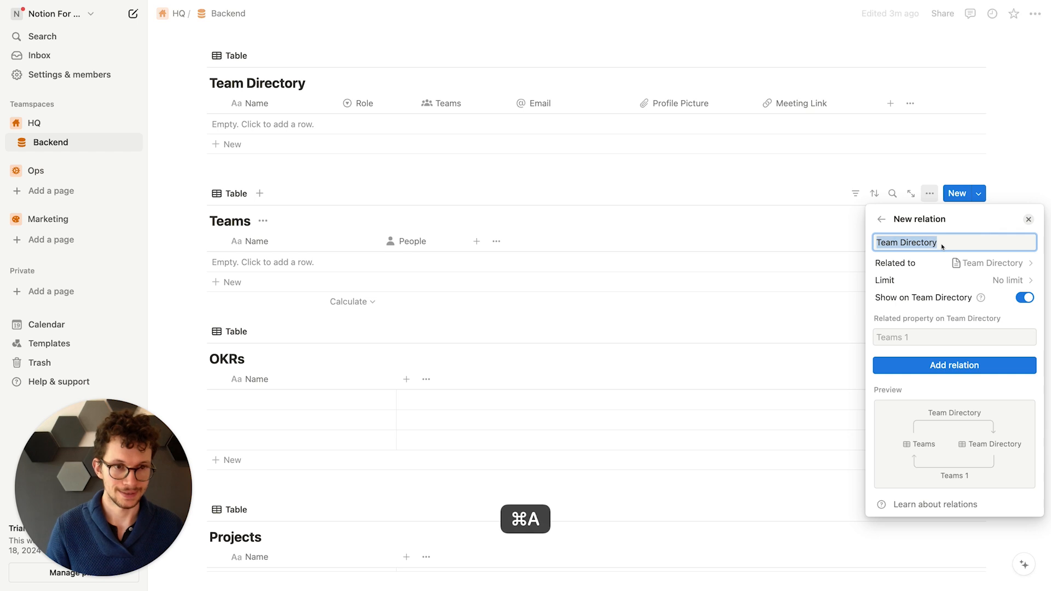
pyautogui.write('Lead')
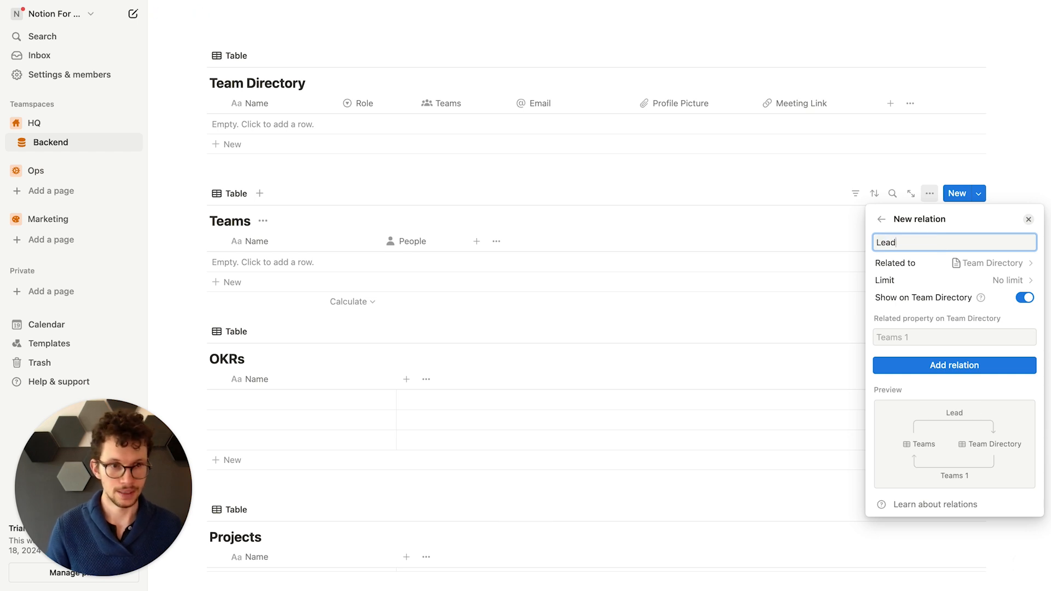
pyautogui.click(905, 337)
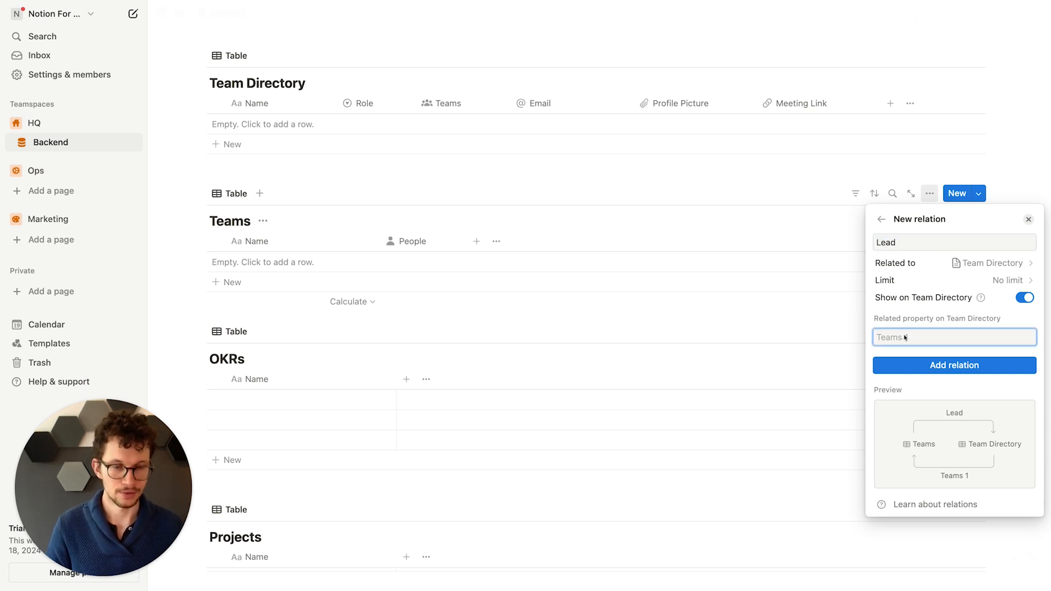
pyautogui.click(918, 363)
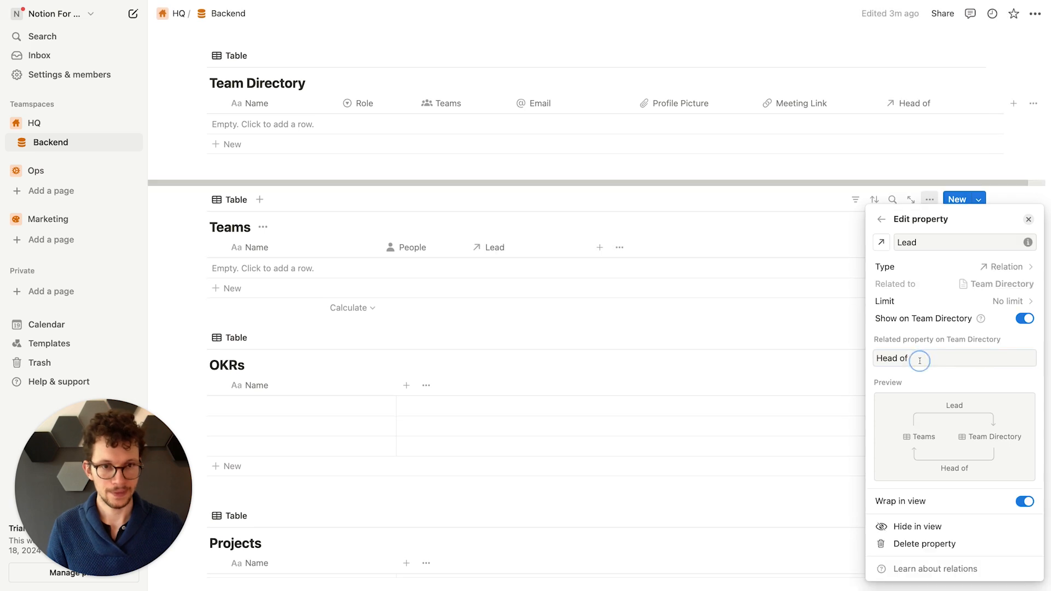
# Step: Give the Lead property on Teams a briefcase icon and the Head of property on Team Directory a people-group icon
pyautogui.click(881, 242)
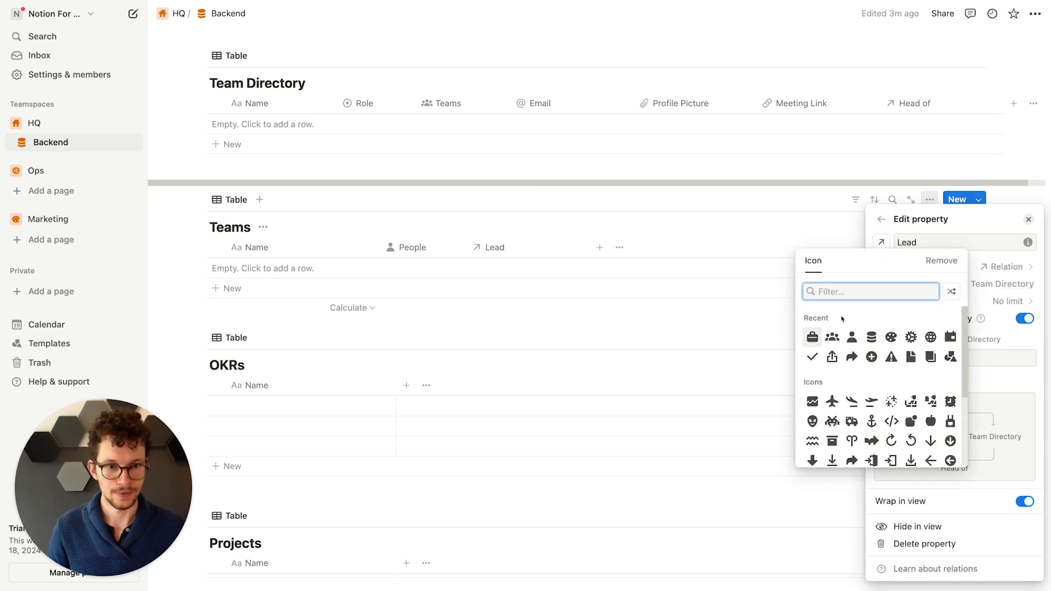
pyautogui.click(813, 337)
pyautogui.click(949, 110)
pyautogui.click(926, 104)
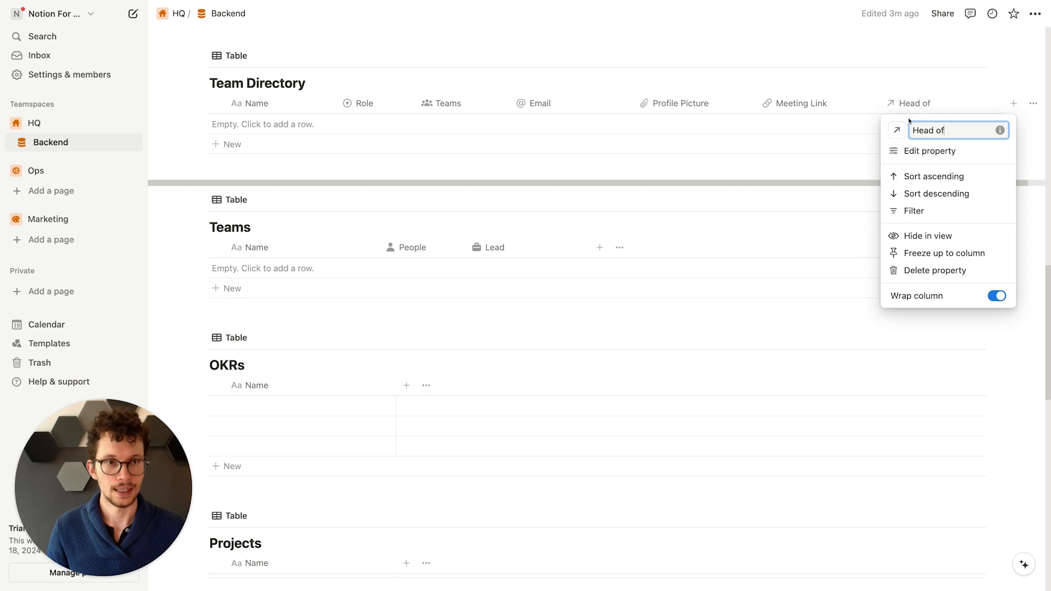
pyautogui.click(897, 130)
pyautogui.click(847, 229)
pyautogui.click(712, 213)
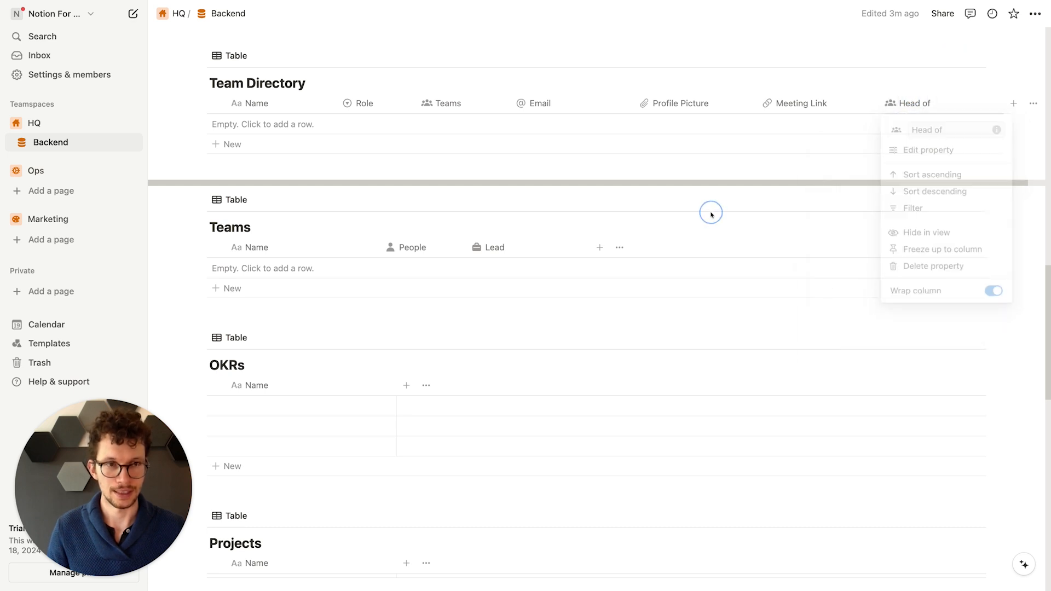
# Step: Add three rows to the Team Directory database, entering a team member's first name in each
pyautogui.click(291, 124)
pyautogui.write('Rachel')
pyautogui.press('Return')
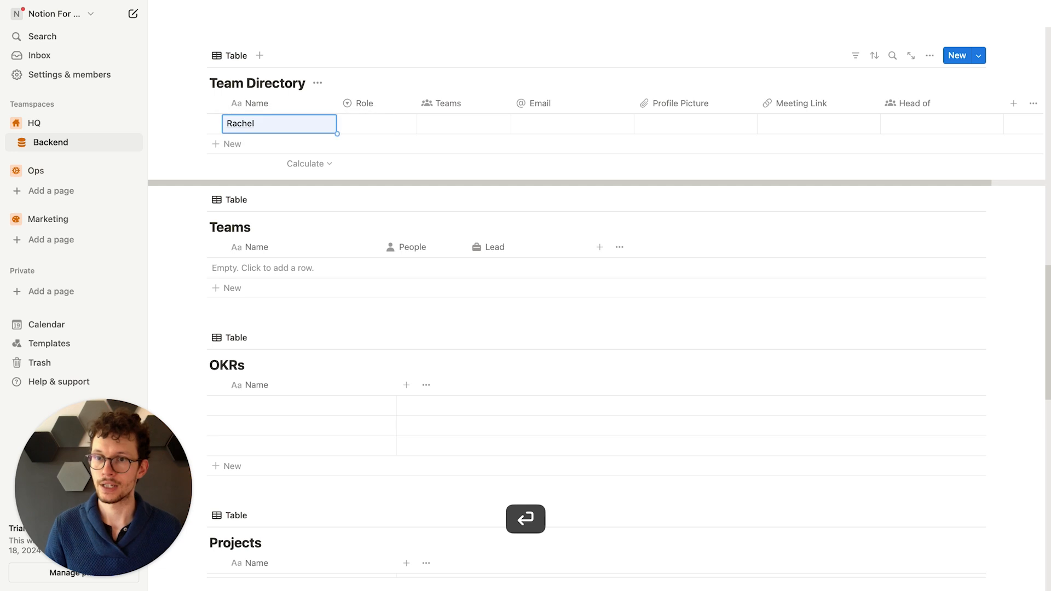
pyautogui.hotkey('shift', 'Return')
pyautogui.write('Ross')
pyautogui.press('Return')
pyautogui.hotkey('shift', 'Return')
pyautogui.write('Matt')
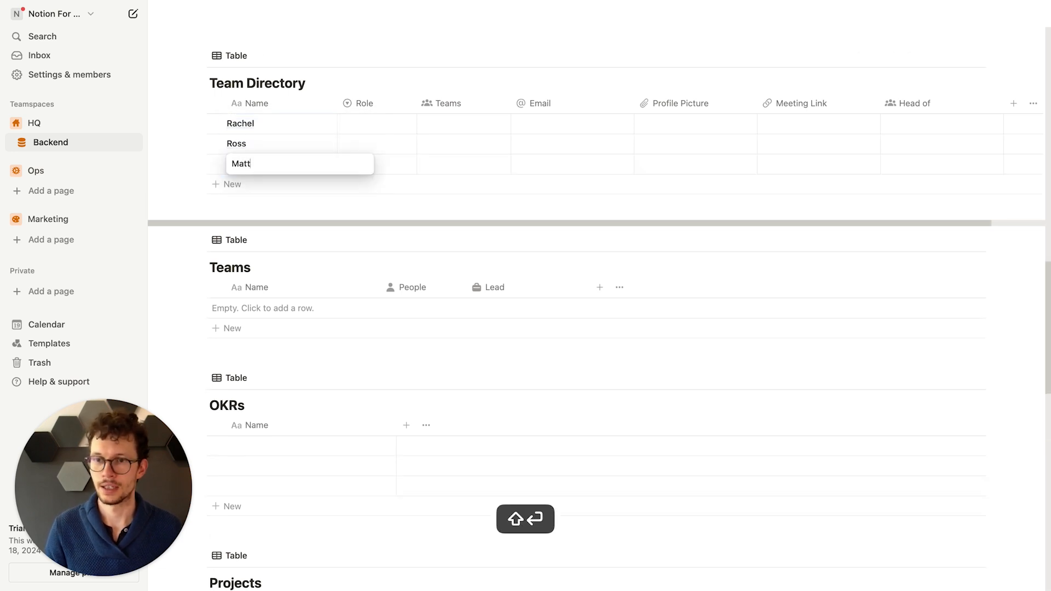
pyautogui.write('hias')
pyautogui.press('Return')
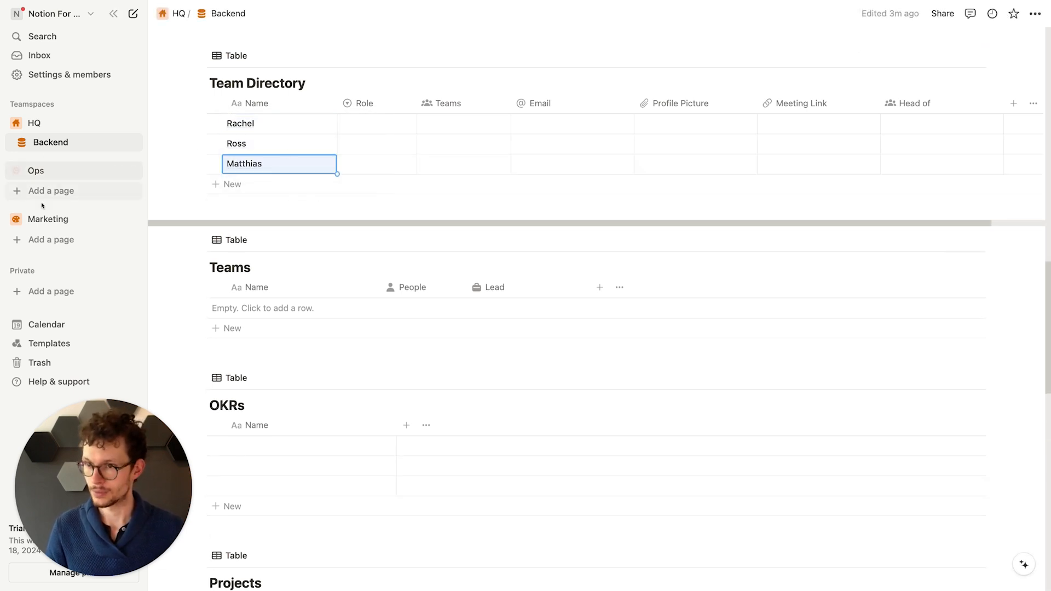
# Step: Add two rows named Operations and Marketing to the Teams database
pyautogui.click(235, 308)
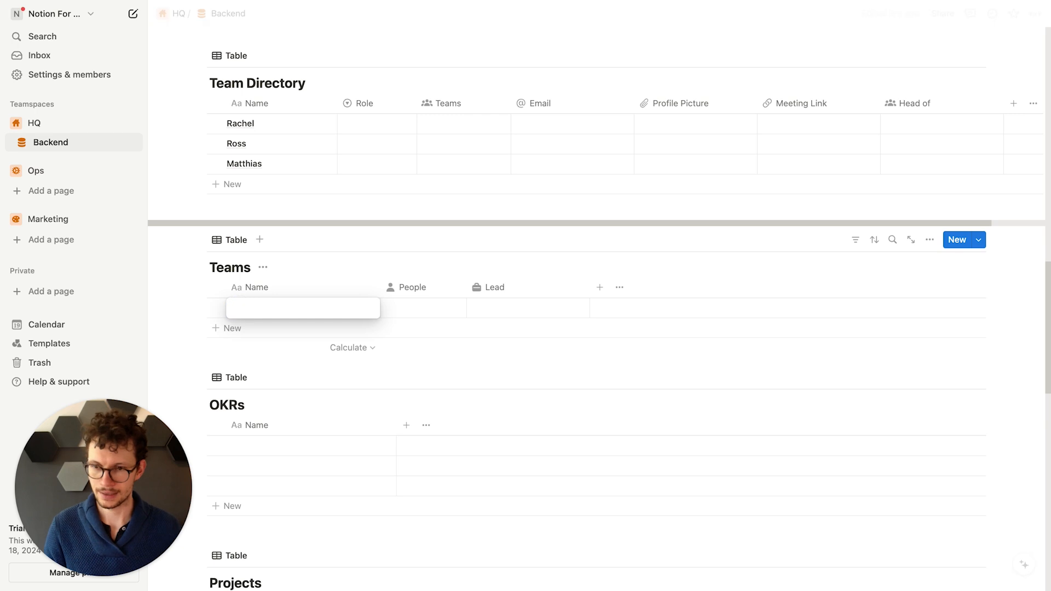
pyautogui.write('Operations')
pyautogui.press('Return')
pyautogui.hotkey('shift', 'Return')
pyautogui.write('Marketing')
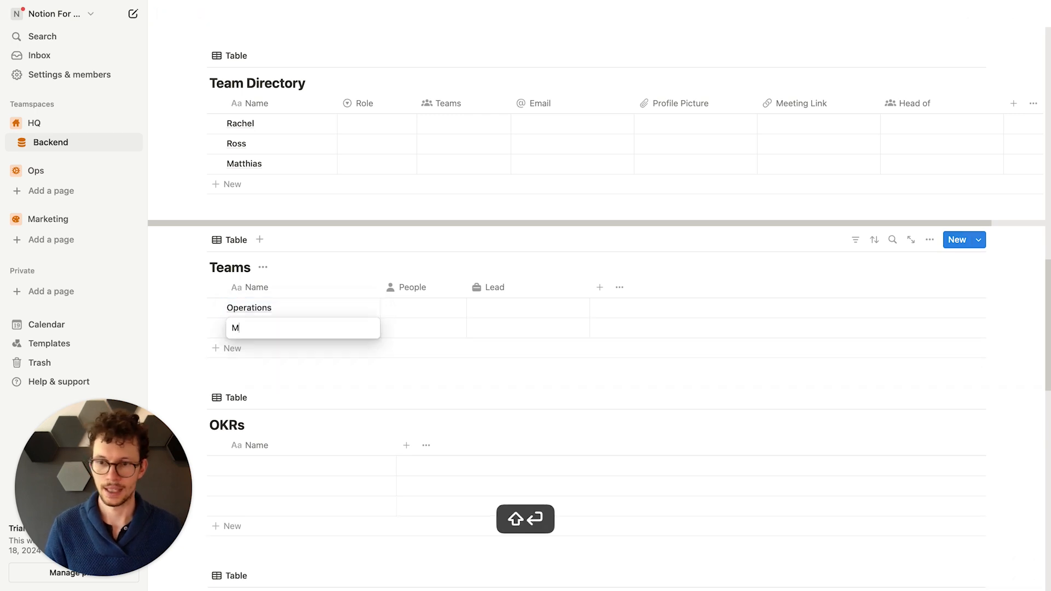
pyautogui.press('Return')
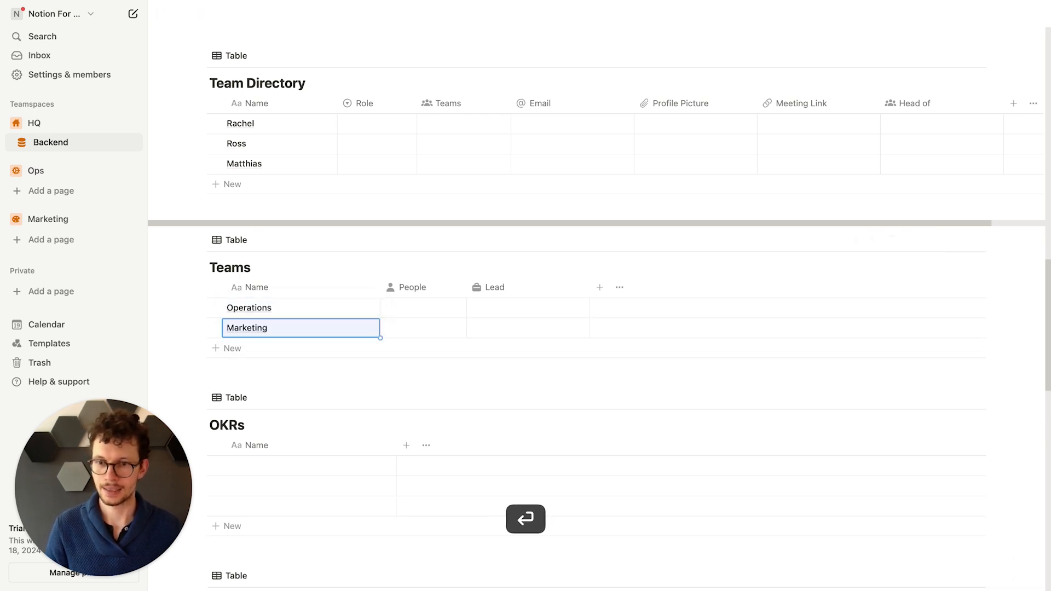
# Step: Link all three Team Directory members to the Marketing team in its People property
pyautogui.click(416, 326)
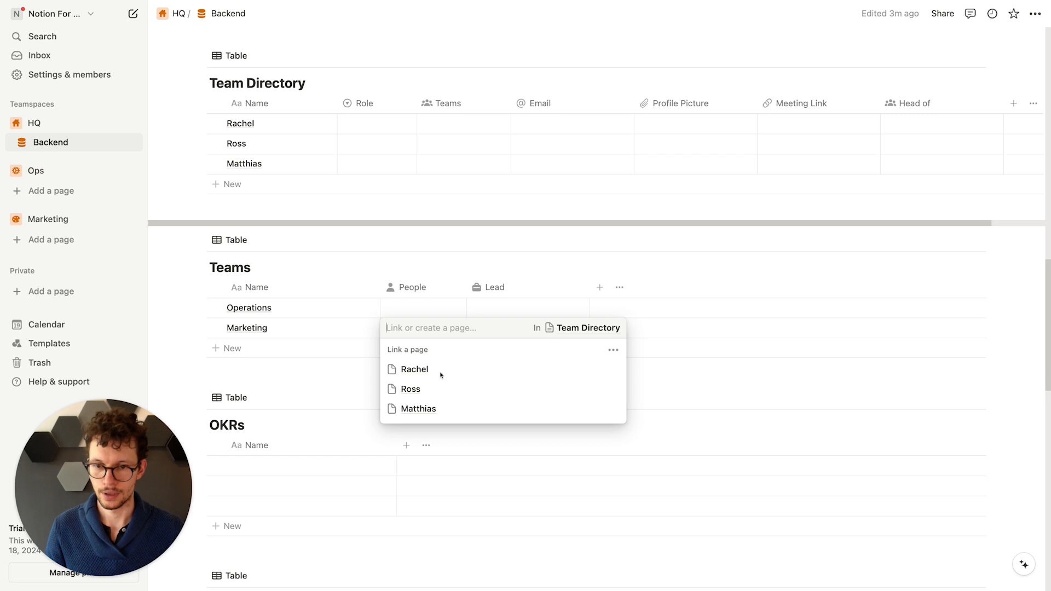
pyautogui.click(439, 372)
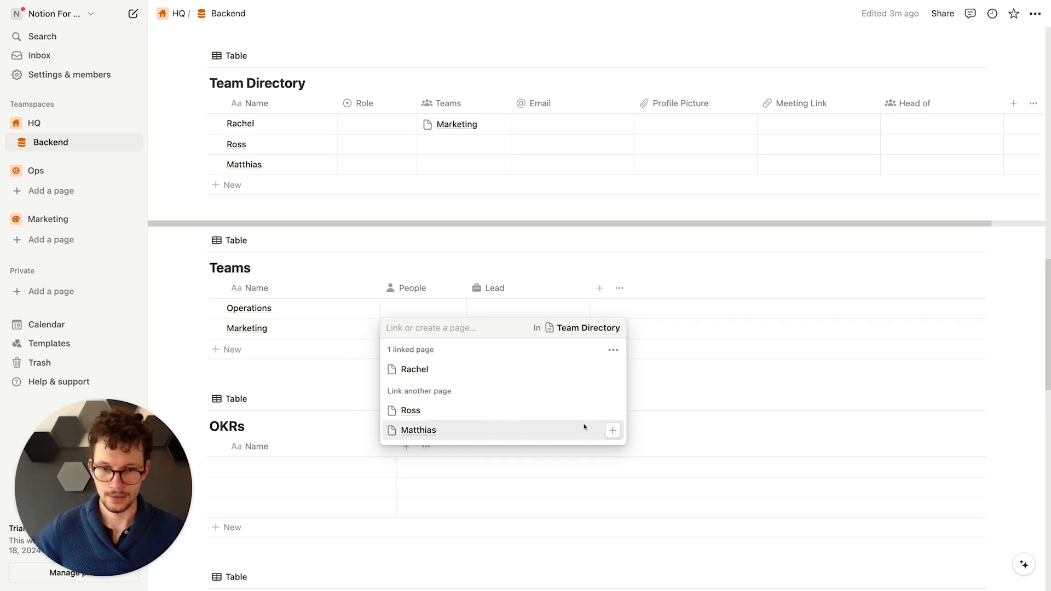
pyautogui.click(584, 427)
pyautogui.click(422, 432)
pyautogui.click(340, 378)
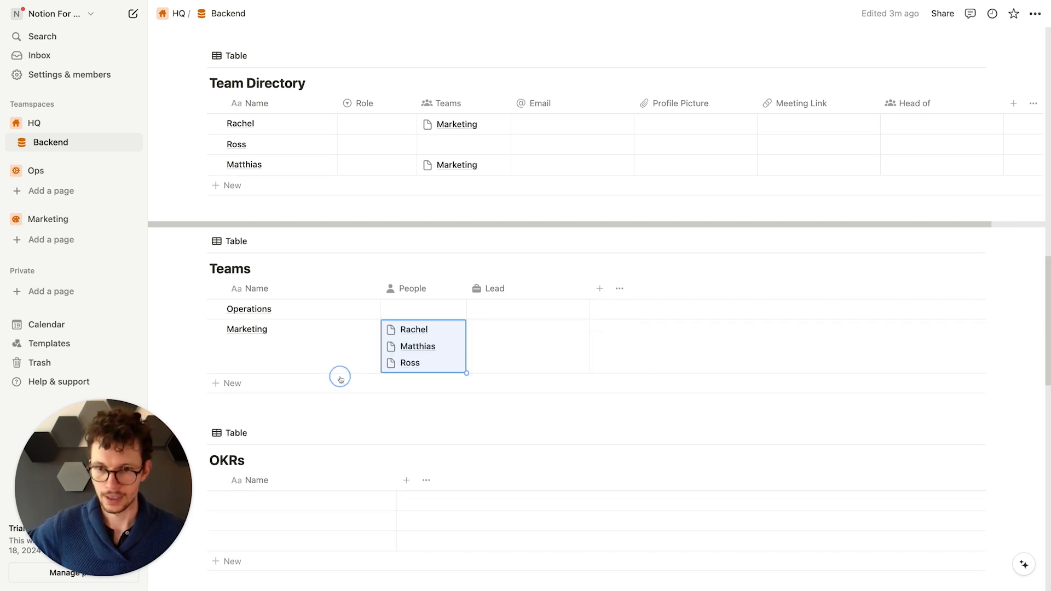
# Step: Set the Lead of the Marketing team to the member in the first Team Directory row
pyautogui.click(518, 357)
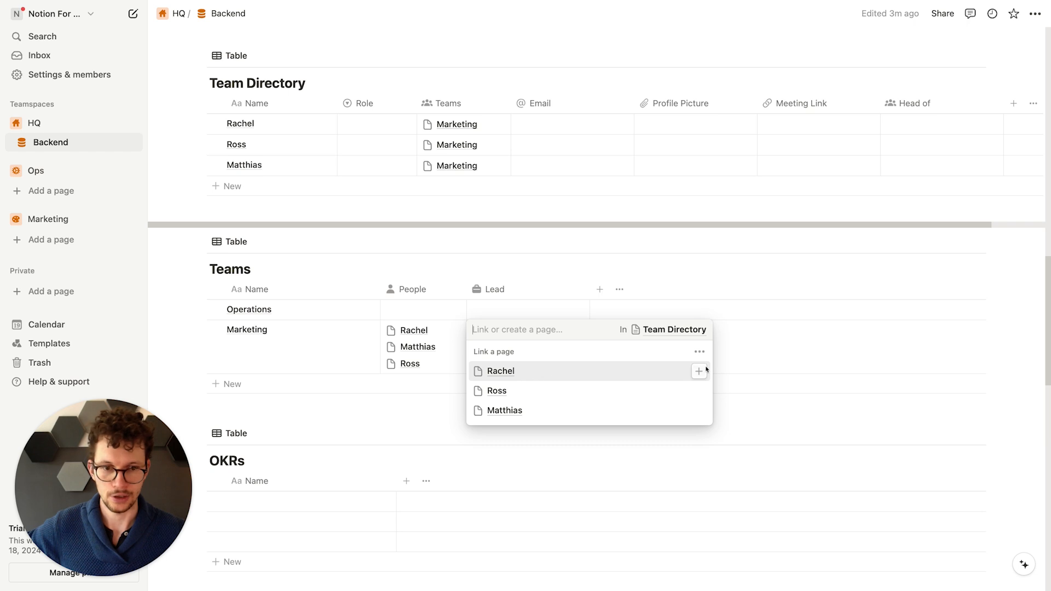
pyautogui.click(699, 371)
pyautogui.press('Escape')
# Step: Narrow the Name column of the OKRs database and add a Status property to it
pyautogui.scroll(-1, 424, 382)
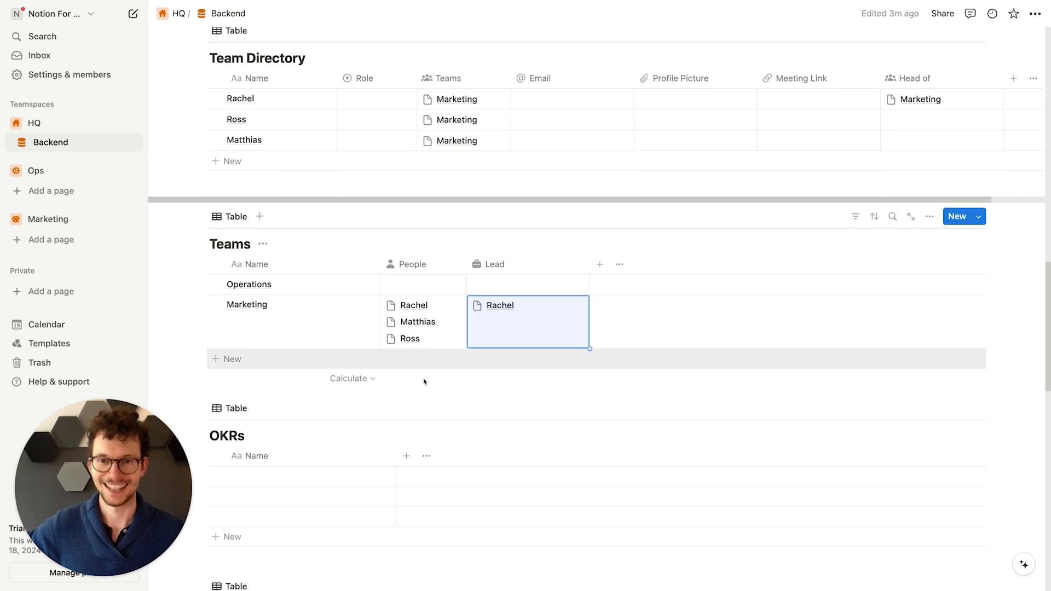
pyautogui.scroll(-5, 519, 382)
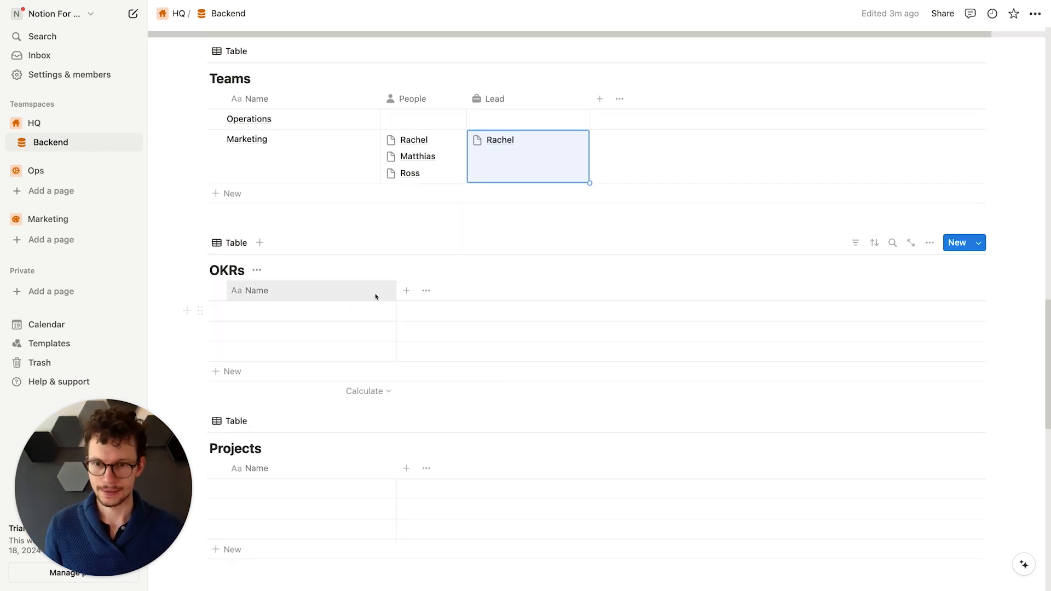
pyautogui.moveTo(397, 287); pyautogui.dragTo(325, 287)
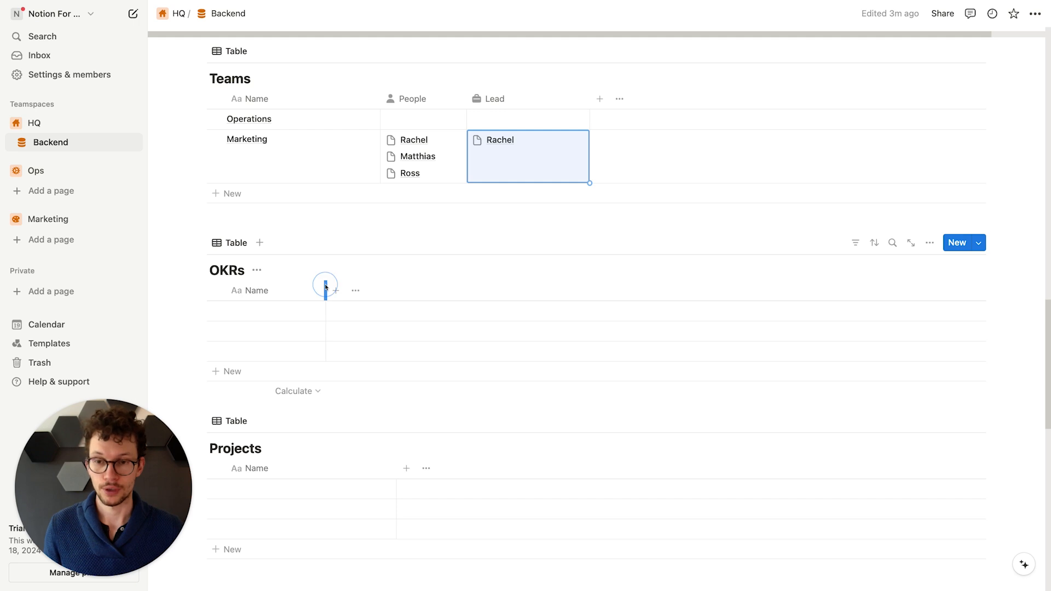
pyautogui.click(336, 291)
pyautogui.write('stat')
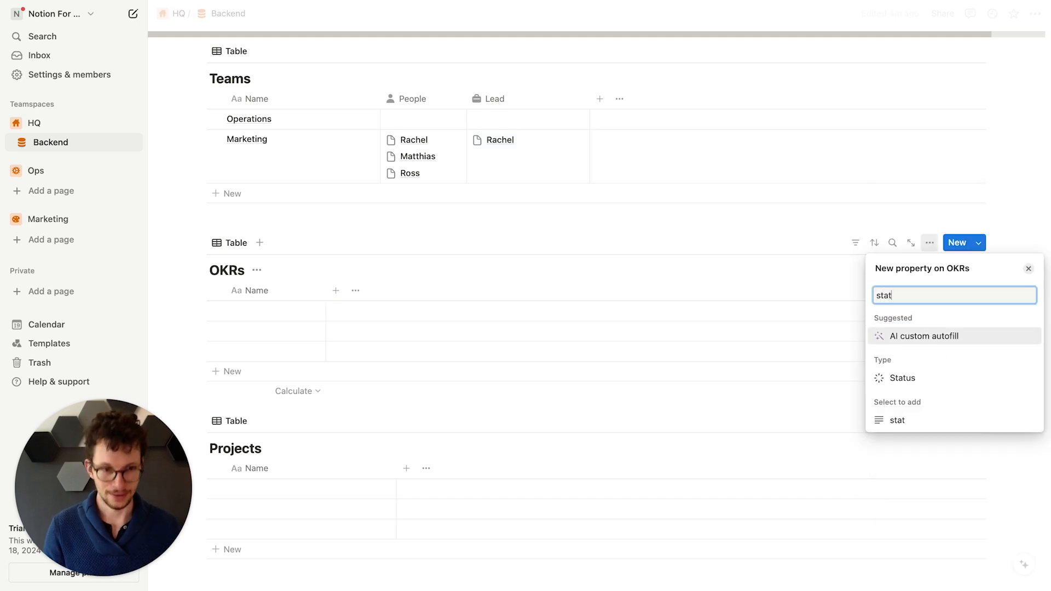
pyautogui.click(980, 378)
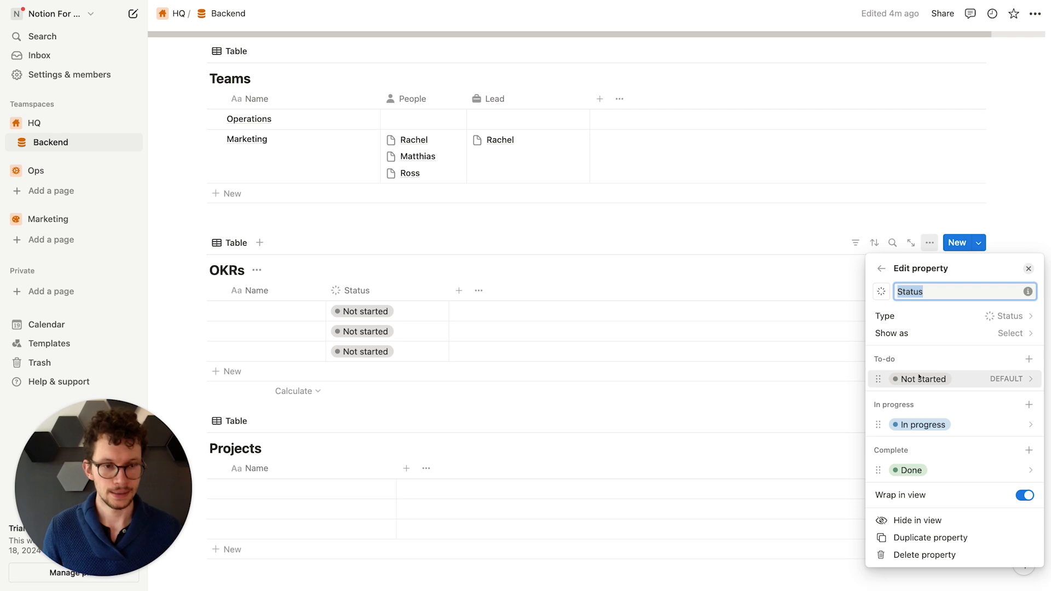
# Step: Rename the In progress option of the OKRs Status property to On Track and color it green
pyautogui.click(946, 425)
pyautogui.press('super+a')
pyautogui.write('On ')
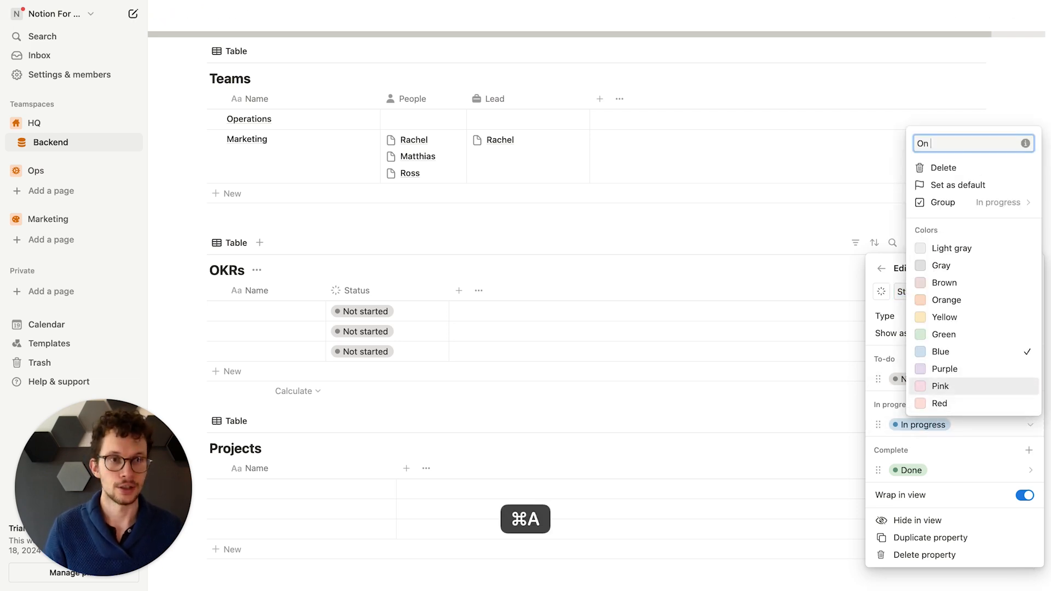
pyautogui.write('Track')
pyautogui.click(944, 335)
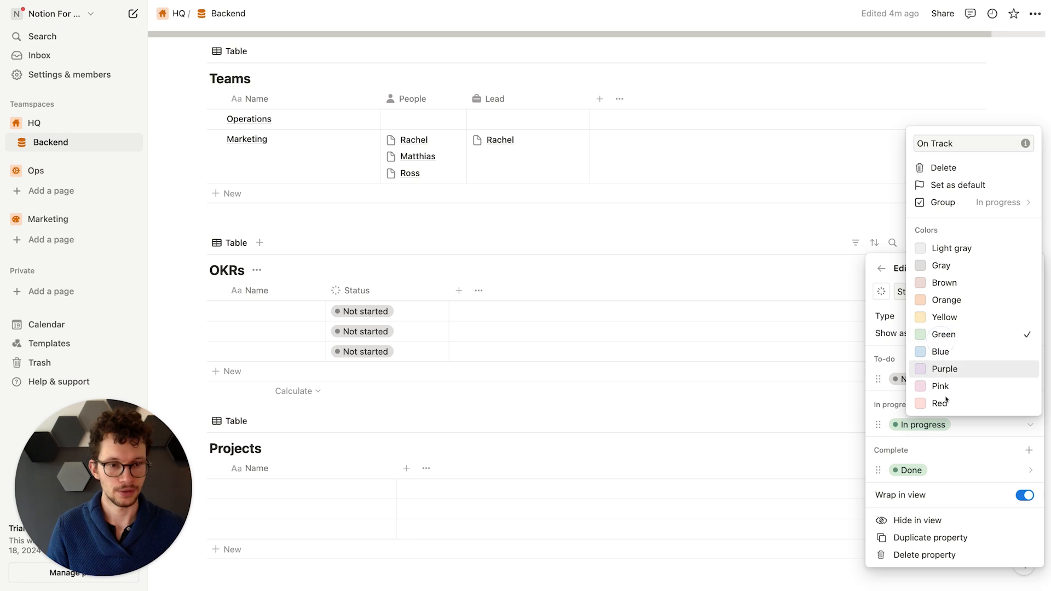
pyautogui.click(964, 453)
# Step: Add a red Off Track option to the In progress group and place it below On Track
pyautogui.click(1029, 405)
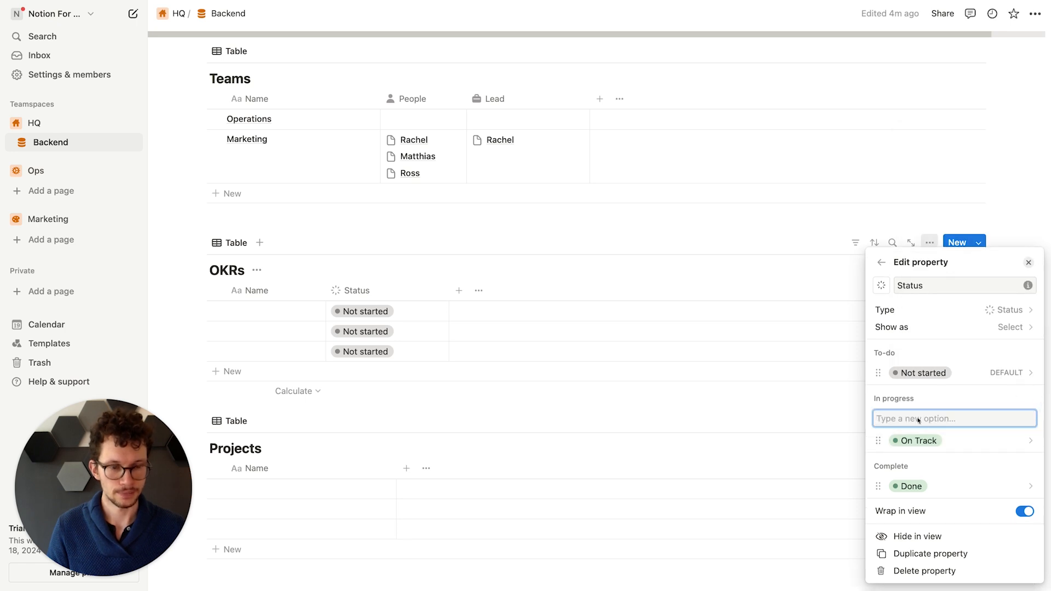
pyautogui.write('Off Track')
pyautogui.press('Return')
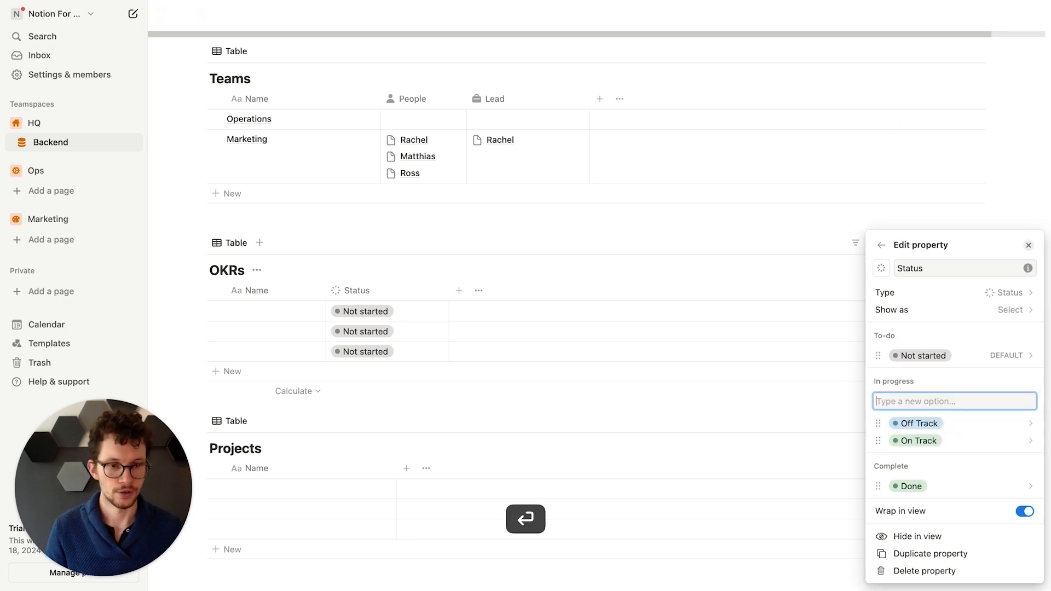
pyautogui.click(920, 424)
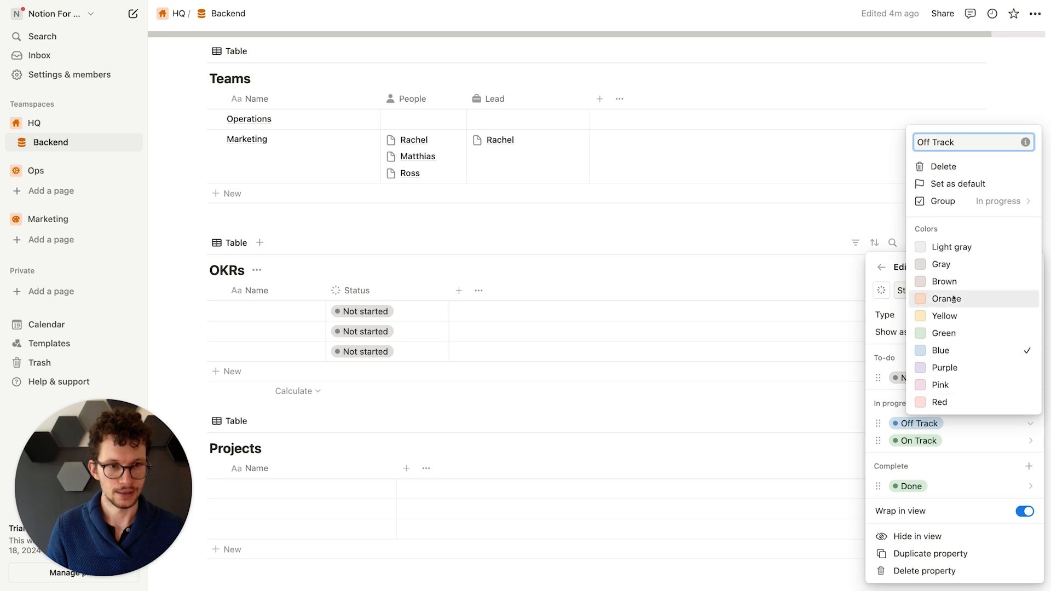
pyautogui.click(939, 401)
pyautogui.click(927, 424)
pyautogui.moveTo(920, 423); pyautogui.dragTo(925, 441)
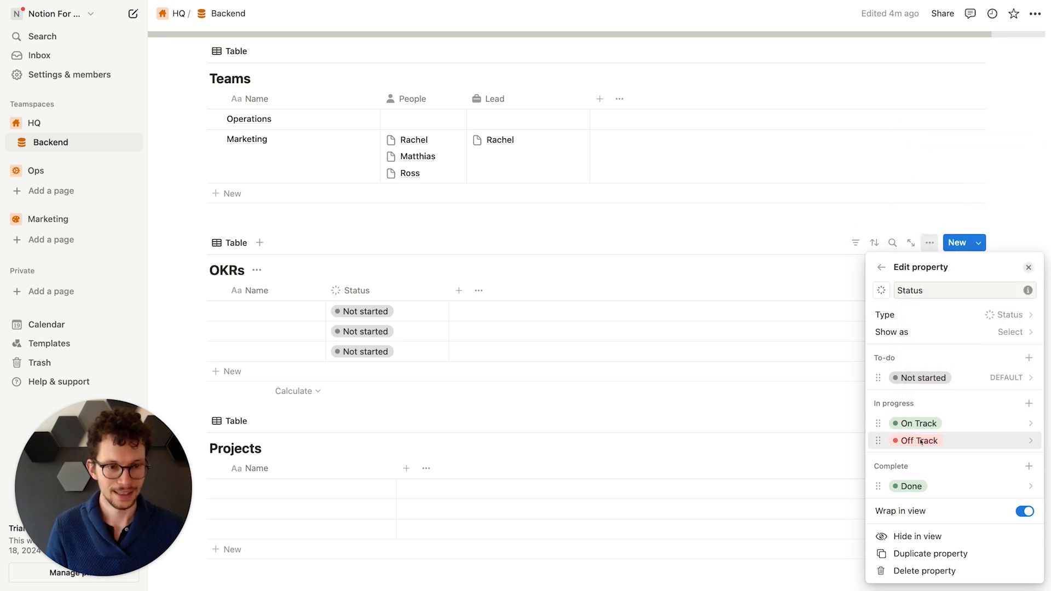
# Step: Change the color of the Done status option to blue
pyautogui.click(909, 487)
pyautogui.click(950, 419)
pyautogui.click(964, 504)
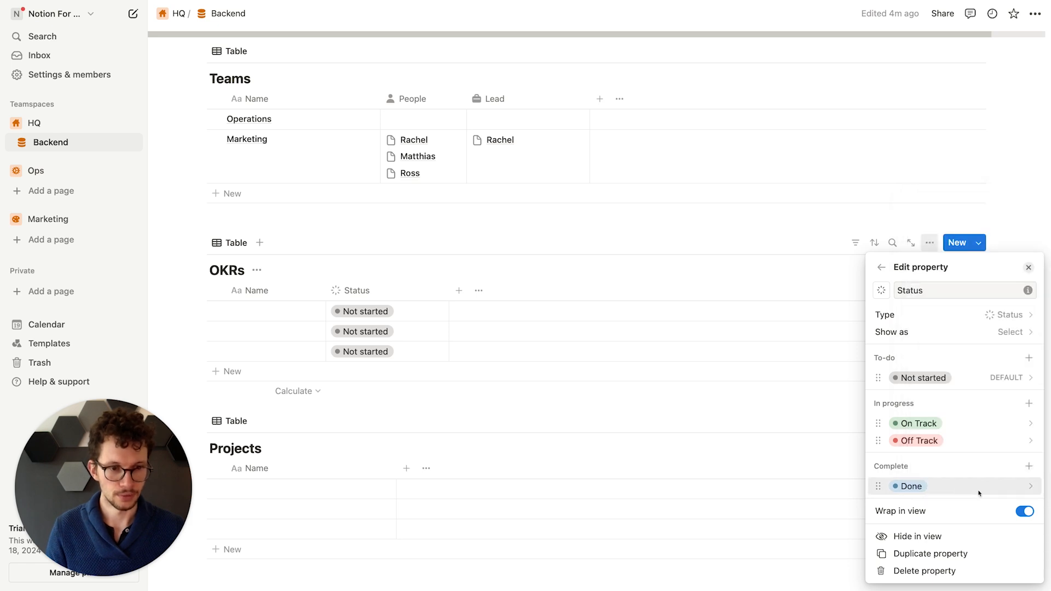
# Step: Add a pink Cancelled option to the Complete group of the OKRs Status property, placed below Done
pyautogui.click(1029, 466)
pyautogui.write('Ab')
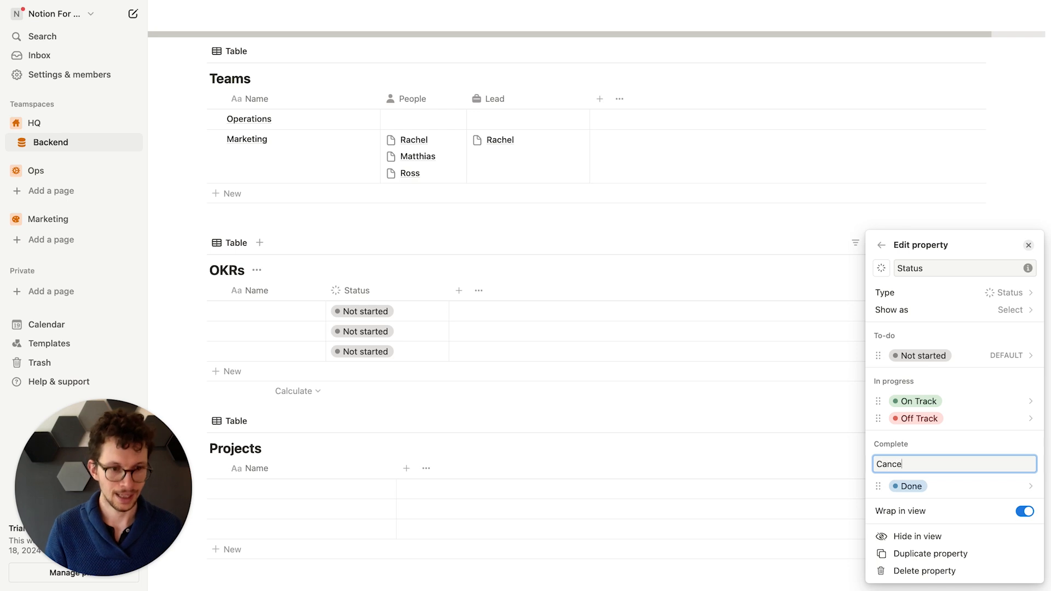
pyautogui.write('ncelled')
pyautogui.press('Return')
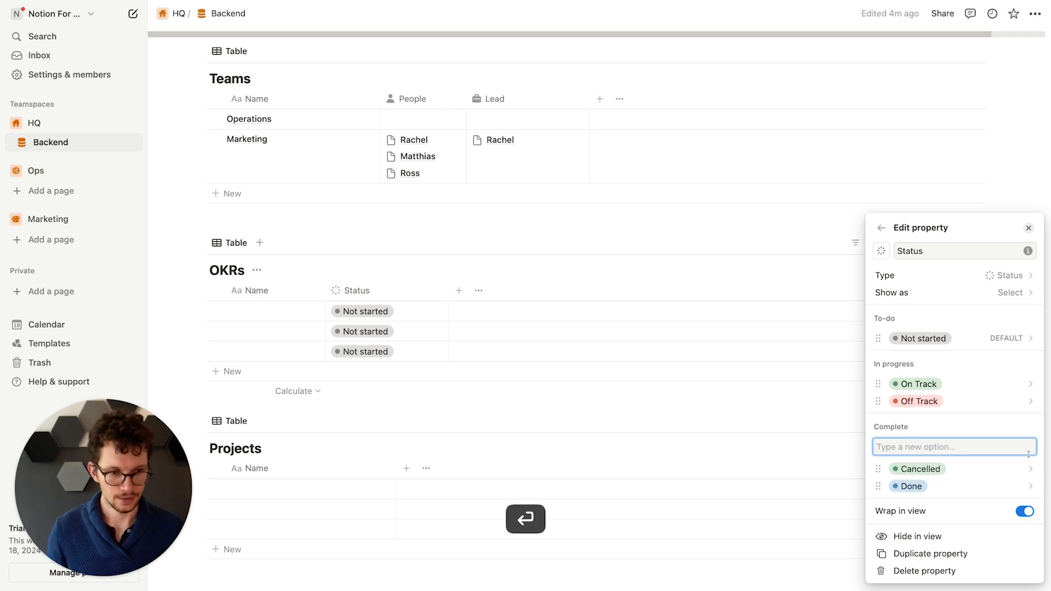
pyautogui.click(1005, 486)
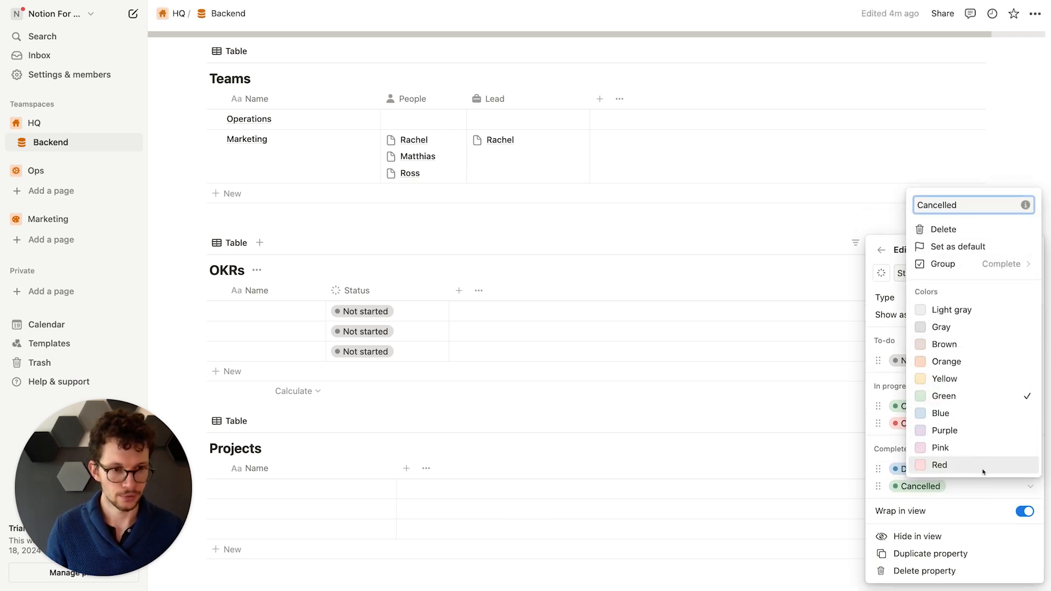
pyautogui.click(977, 448)
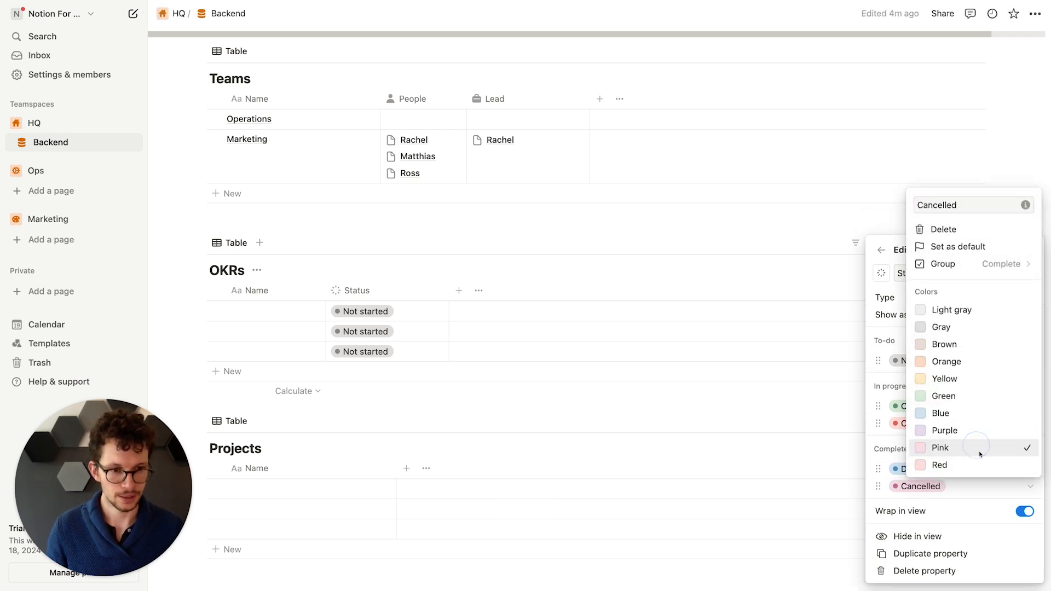
pyautogui.click(769, 420)
# Step: Add a Select property named Quarter to the OKRs database
pyautogui.click(457, 274)
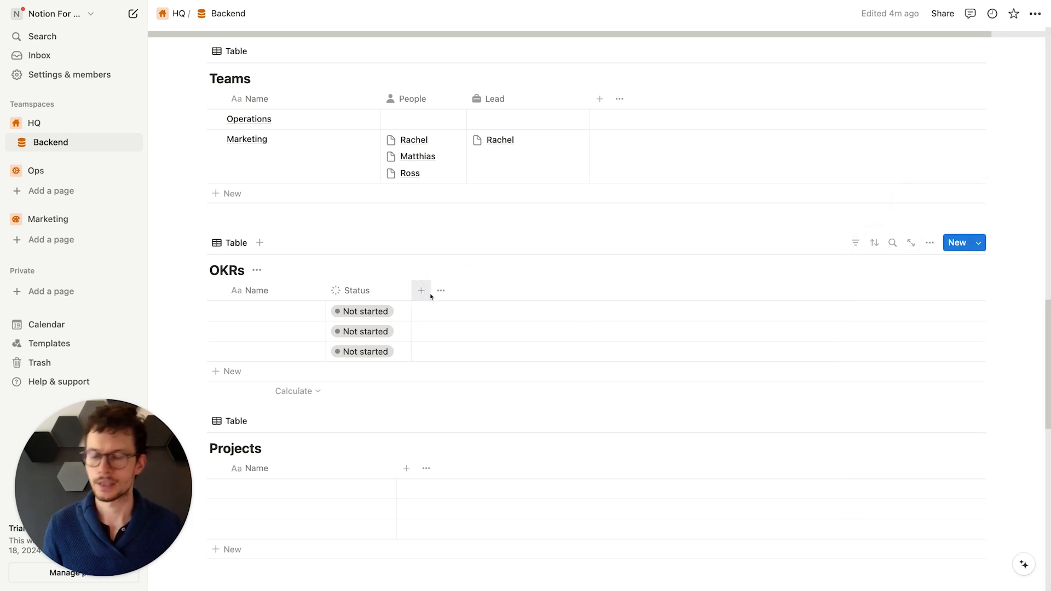
pyautogui.click(423, 292)
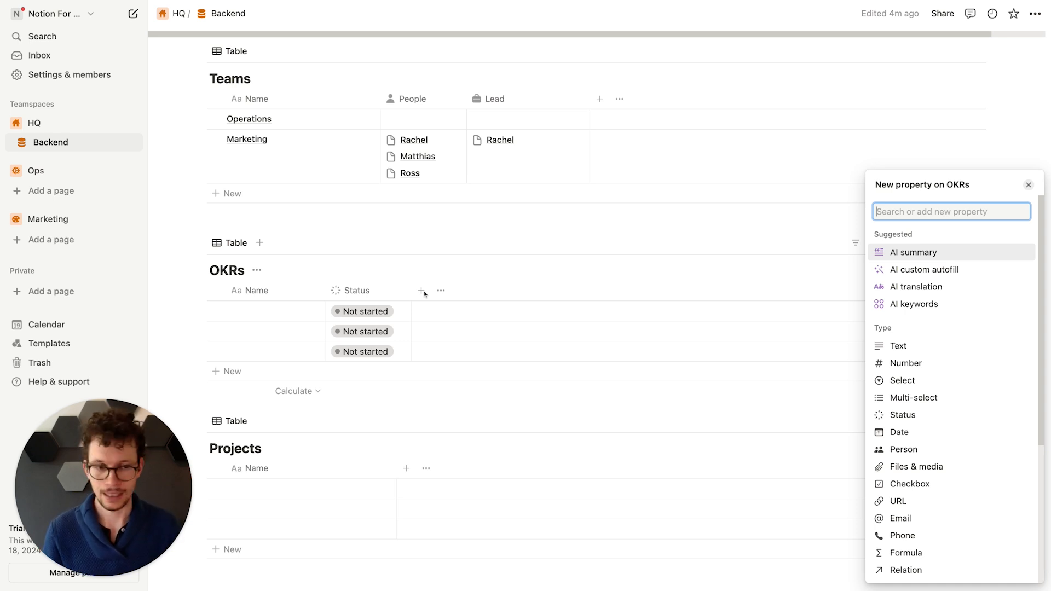
pyautogui.write('sel')
pyautogui.press('Return')
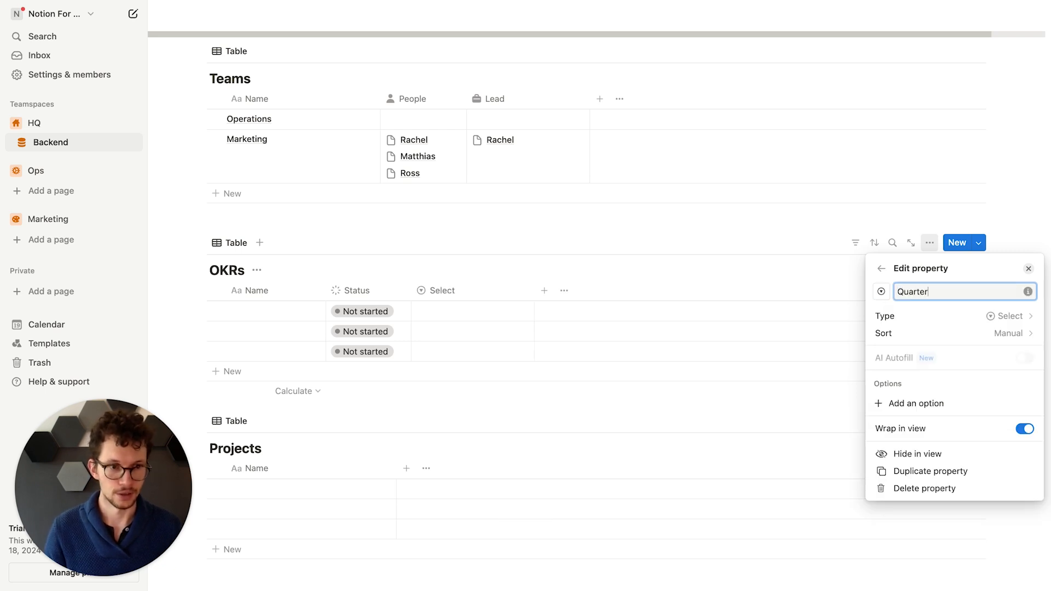
# Step: Create the options Q1 2024, Q2 2024 and Q3 2024 for the Quarter property
pyautogui.click(951, 403)
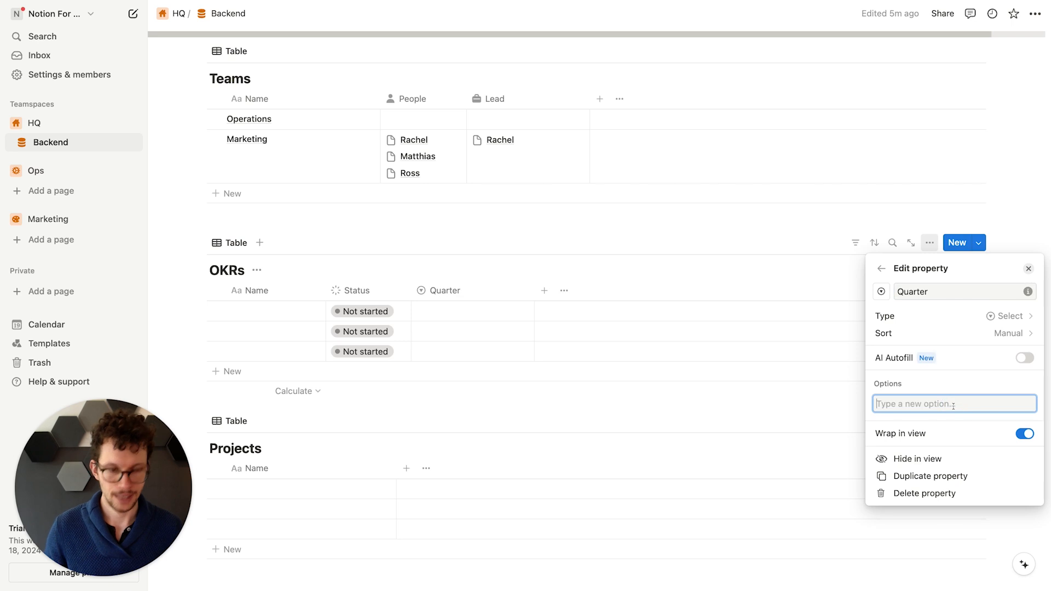
pyautogui.write('Q1 2024')
pyautogui.press('Return')
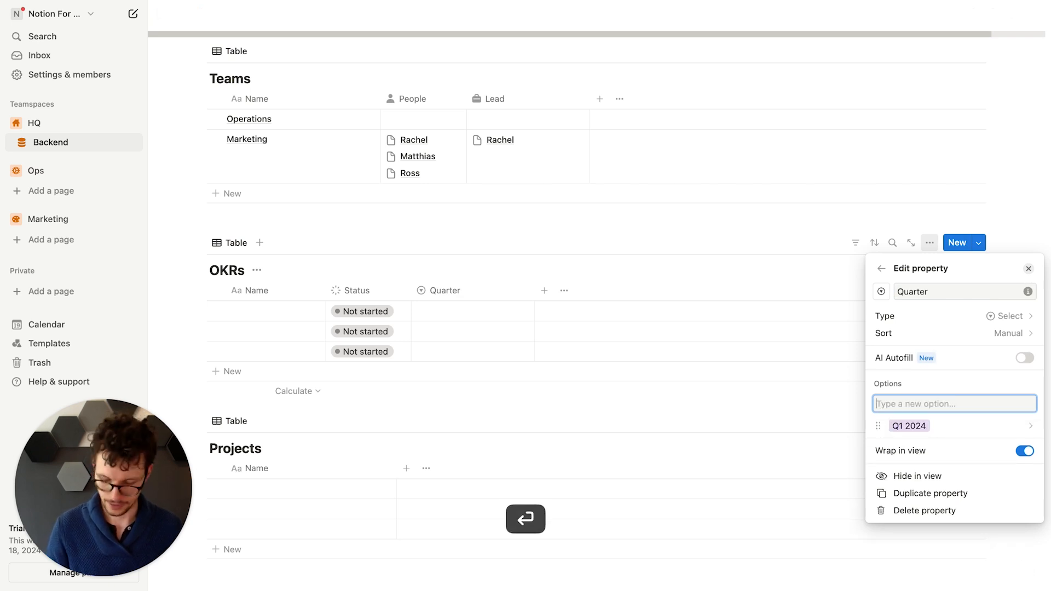
pyautogui.write('Q2 2024')
pyautogui.press('Return')
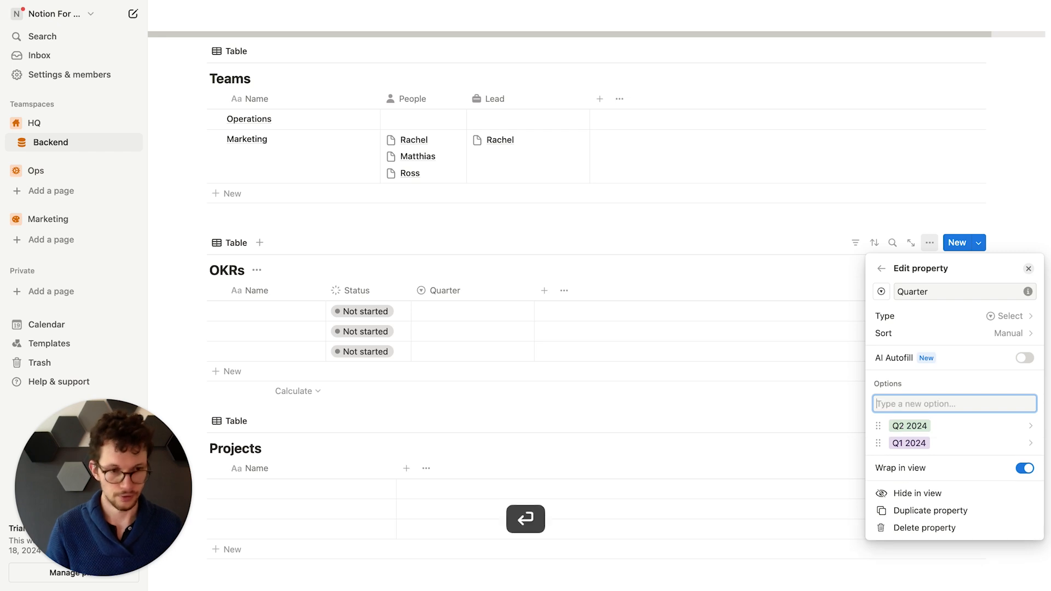
pyautogui.write('Q3 ')
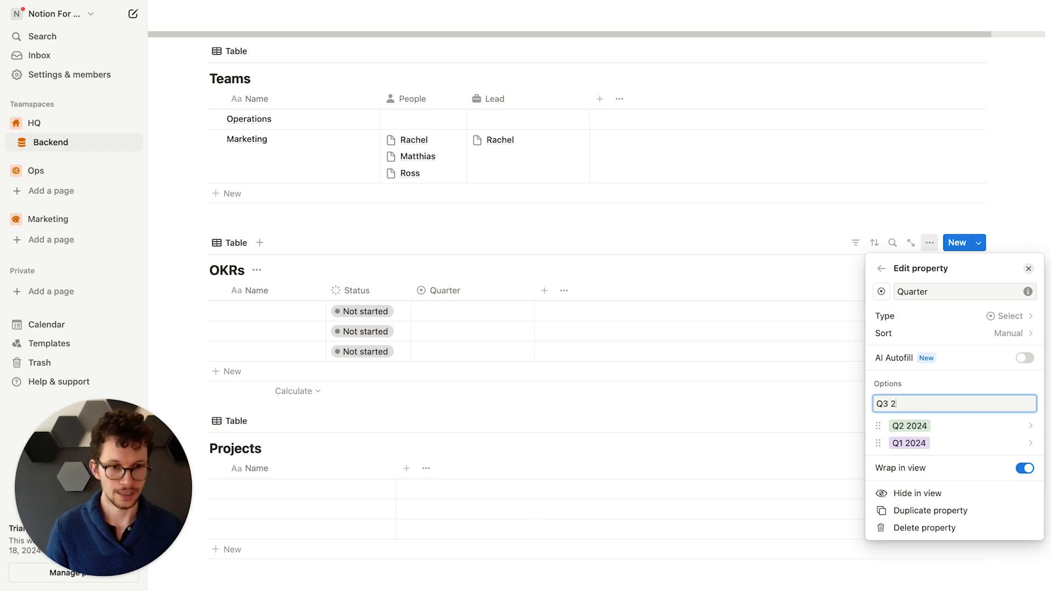
pyautogui.write('2024')
pyautogui.press('Return')
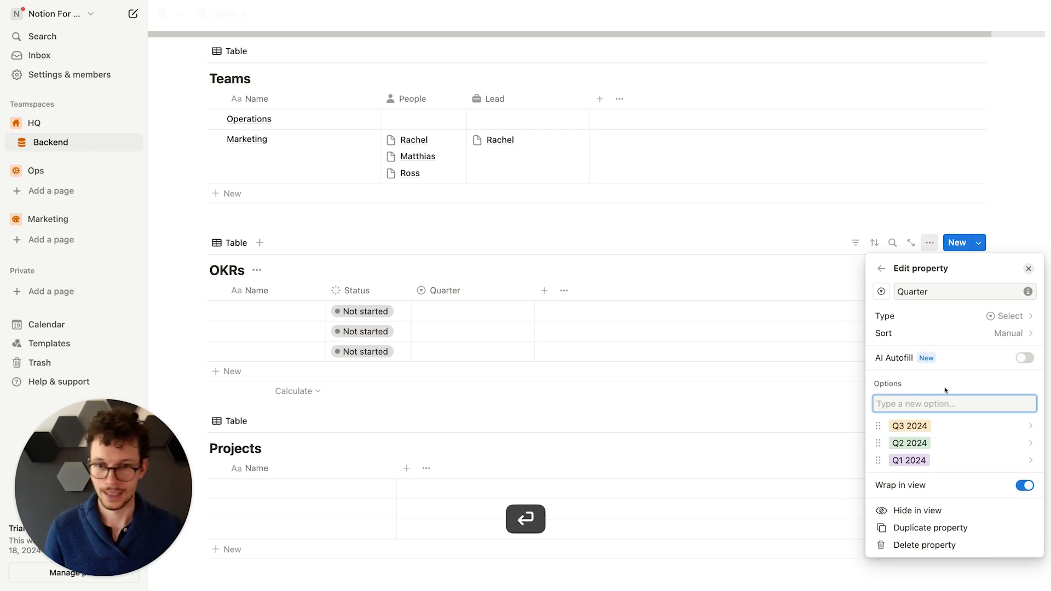
# Step: Set the Quarter of the first OKRs entry to Q2 2024
pyautogui.click(483, 312)
pyautogui.click(483, 312)
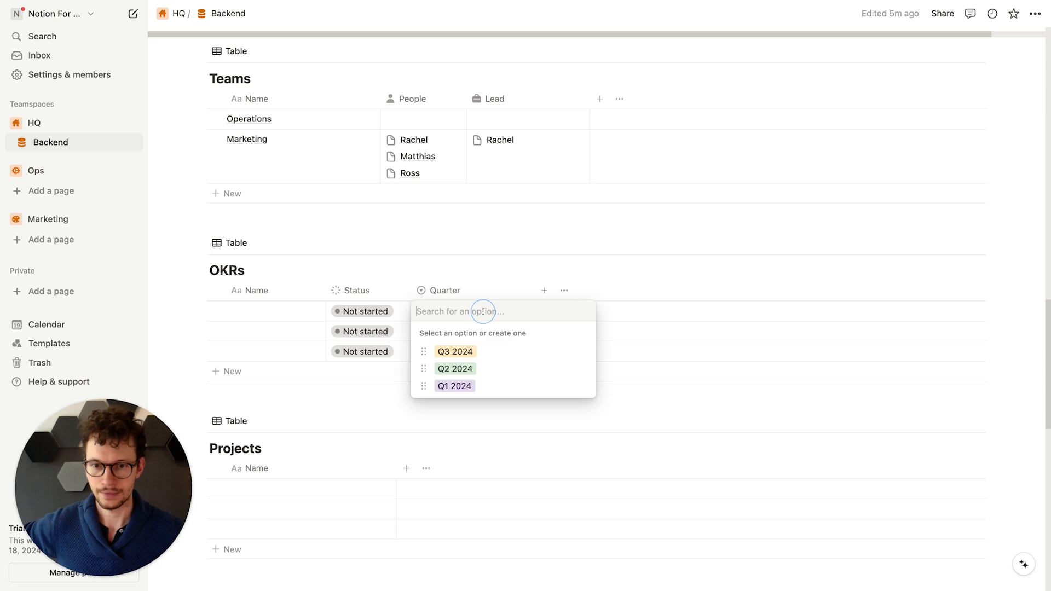
pyautogui.click(481, 376)
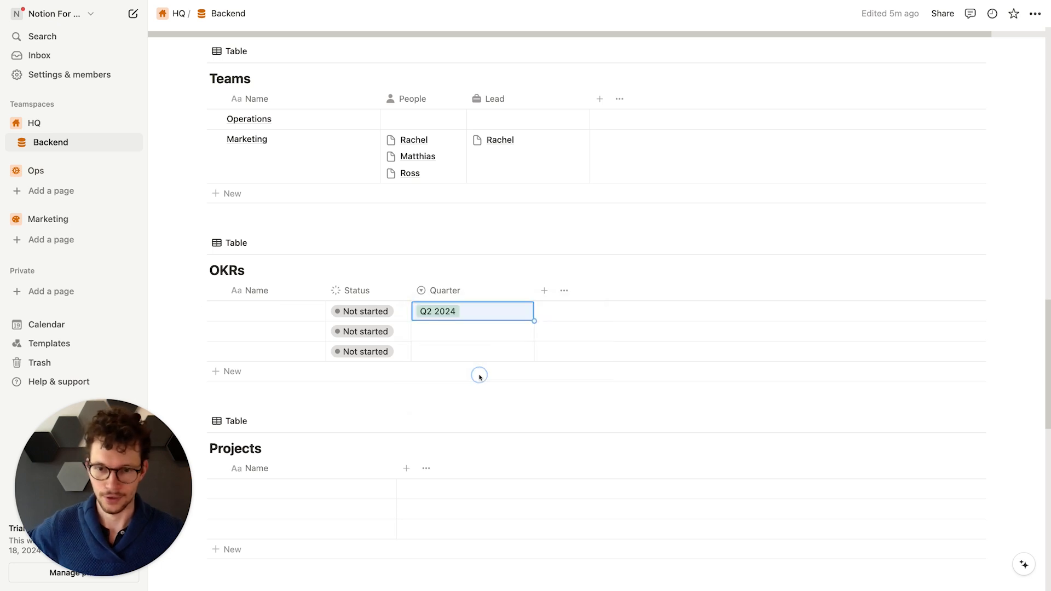
# Step: Name the first OKRs entry "Increase Lead Flow for Notion Consulting by 20%" and widen the Name column slightly
pyautogui.click(258, 311)
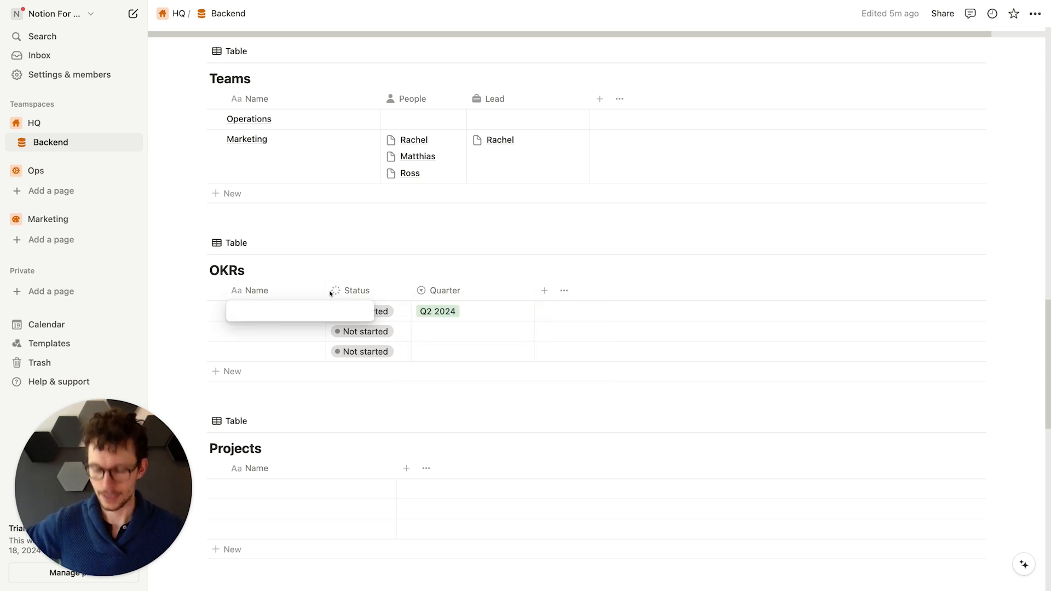
pyautogui.write('Increase')
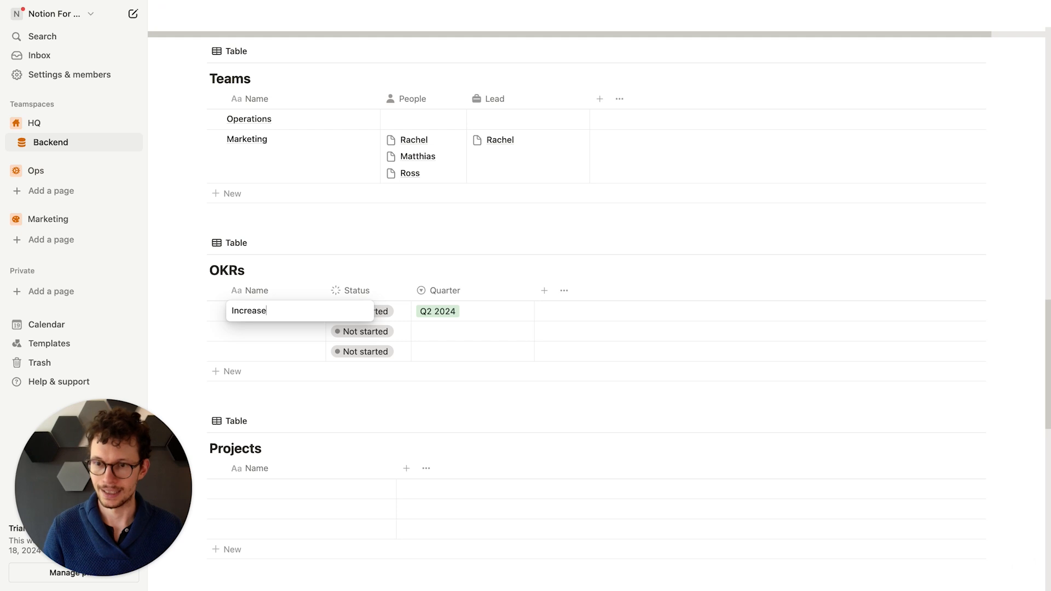
pyautogui.write(' Lead Flow for Notion Cons')
pyautogui.press('BackSpace')
pyautogui.press('BackSpace')
pyautogui.write('nsu')
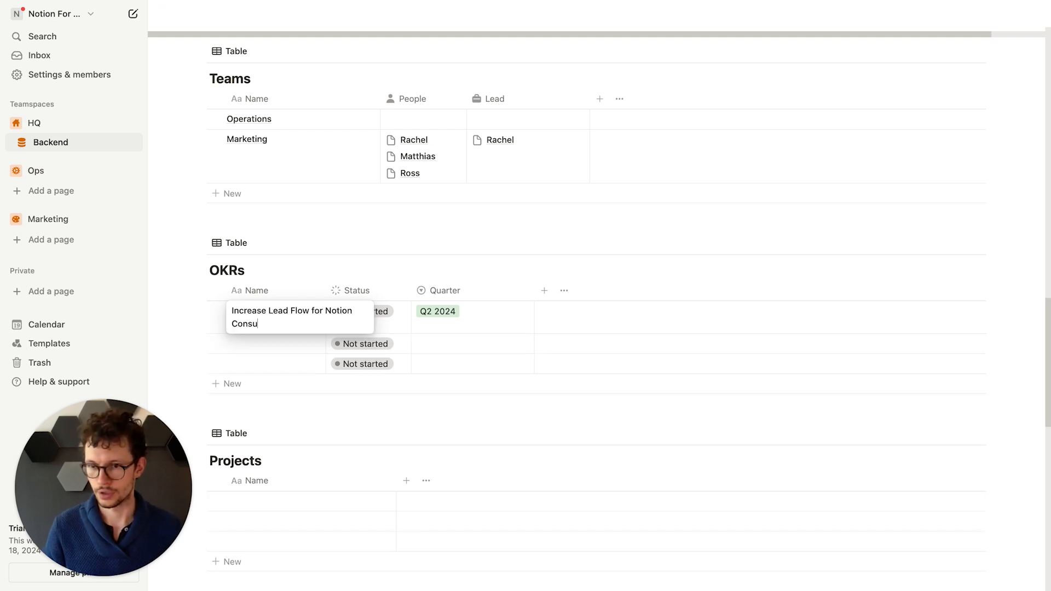
pyautogui.write('lting by 20%')
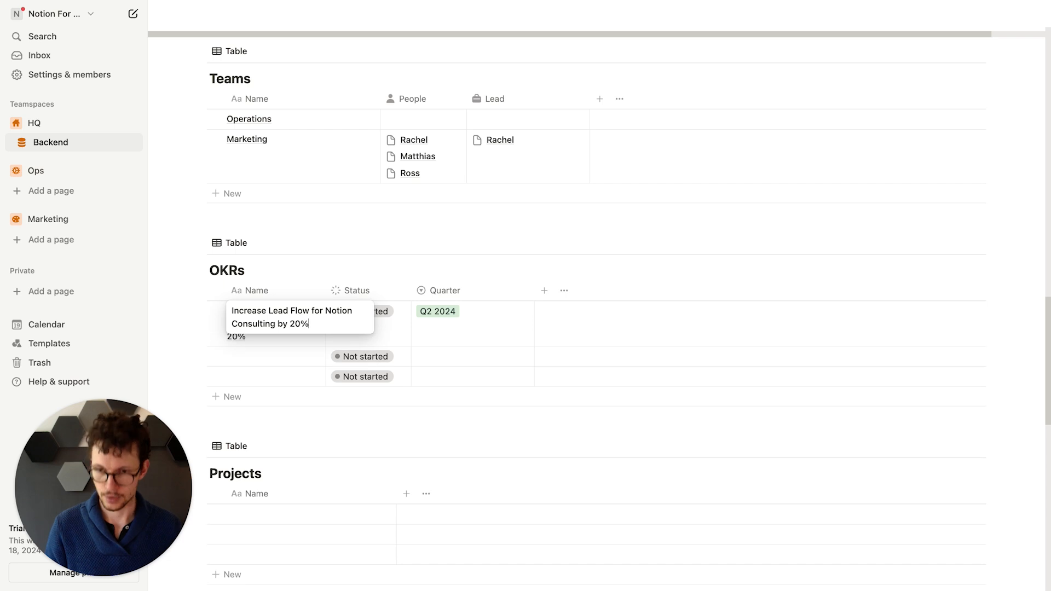
pyautogui.press('Return')
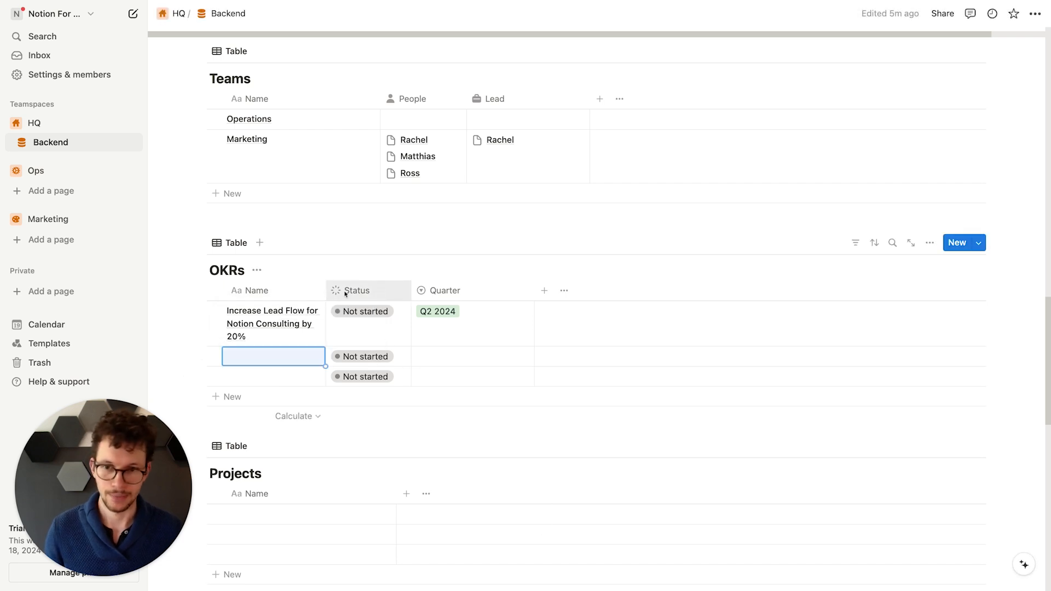
pyautogui.moveTo(325, 282); pyautogui.dragTo(354, 282)
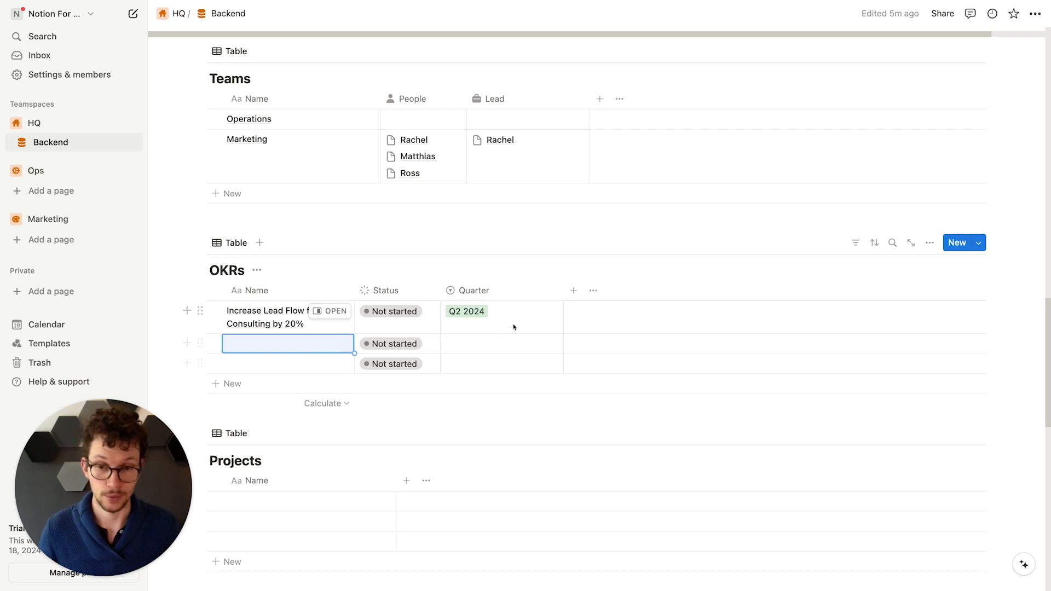
# Step: Add a two-way Teams relation from the OKRs database to the Teams database, shown there as OKRs
pyautogui.scroll(1, 573, 291)
pyautogui.click(574, 294)
pyautogui.write('rel')
pyautogui.press('Return')
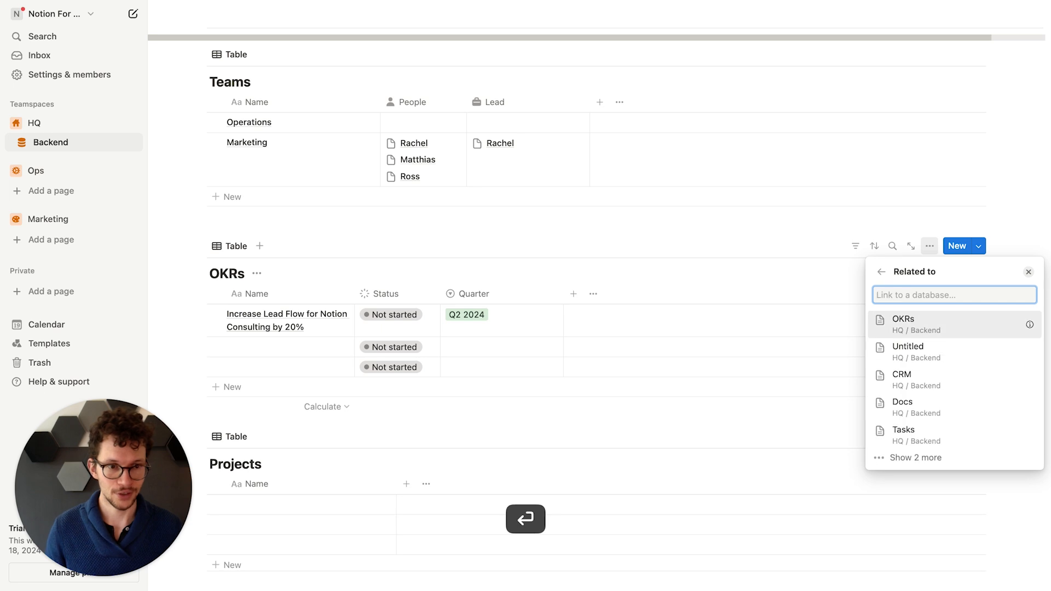
pyautogui.write('team')
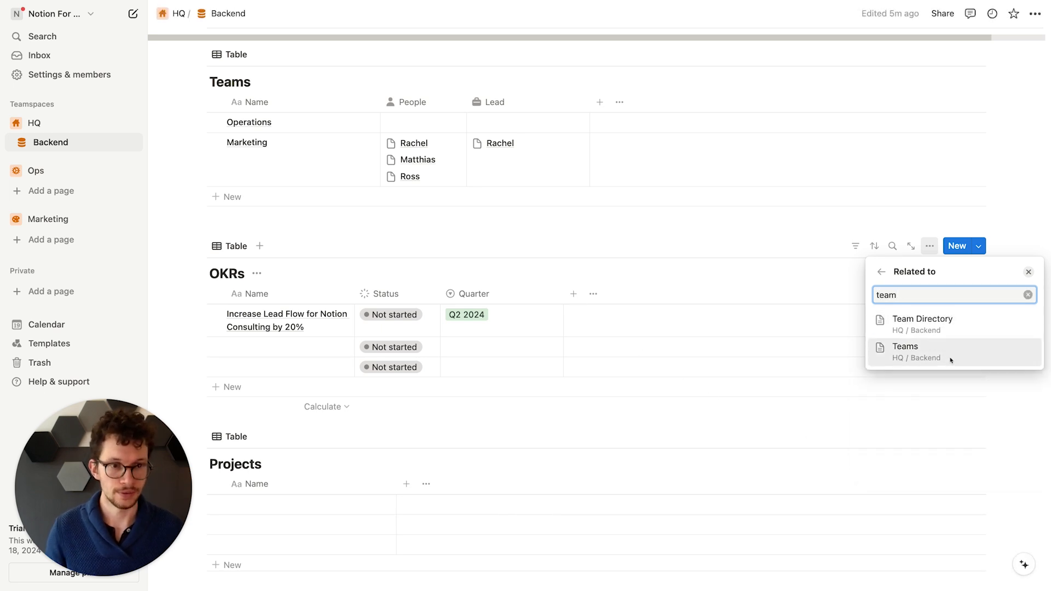
pyautogui.click(950, 357)
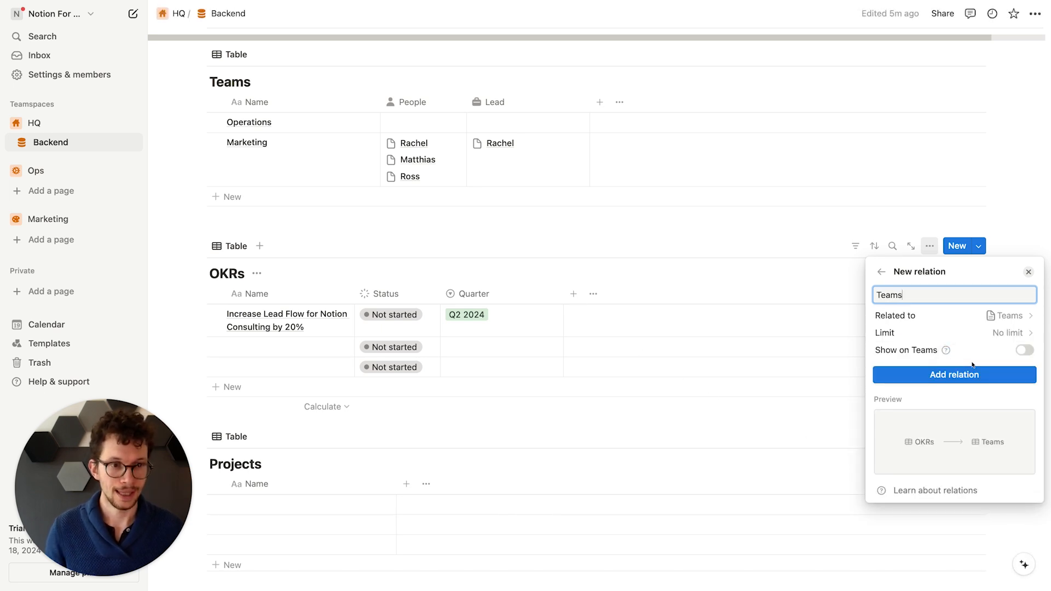
pyautogui.click(1023, 350)
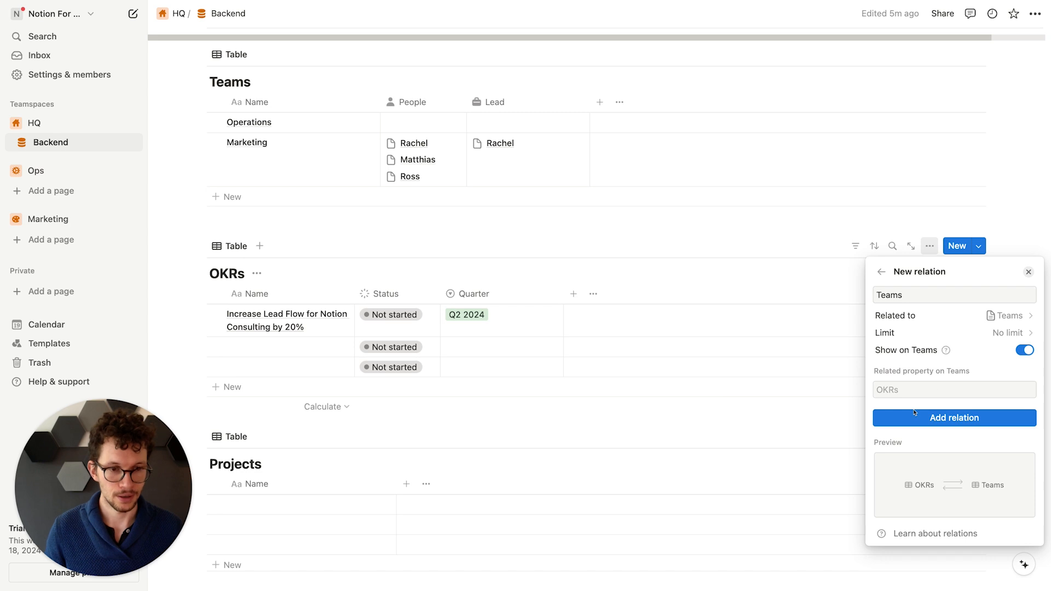
pyautogui.click(923, 418)
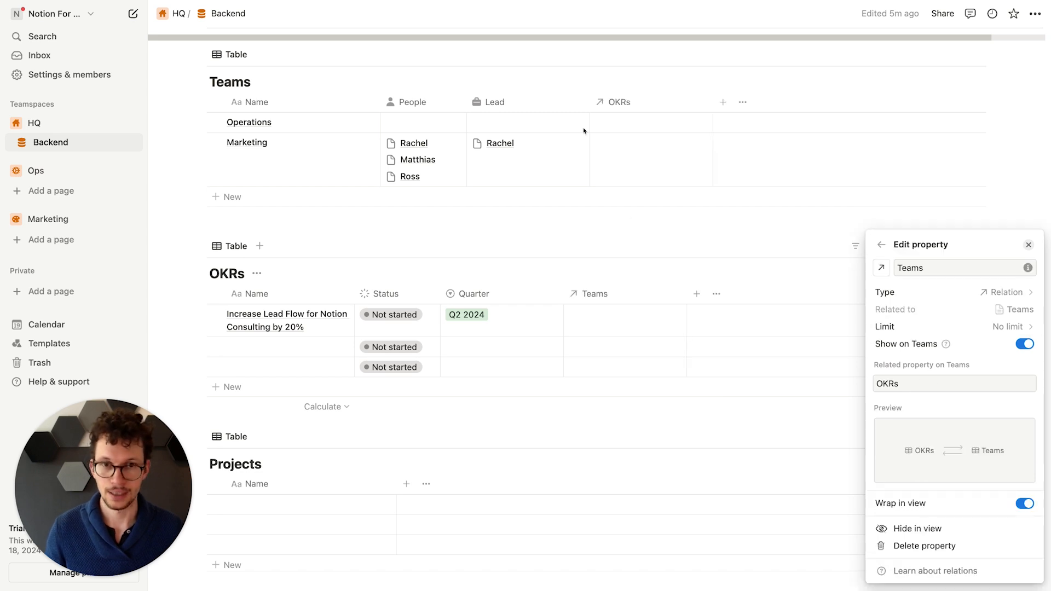
# Step: Give the Teams relation property in the OKRs database the group-of-people icon
pyautogui.click(596, 104)
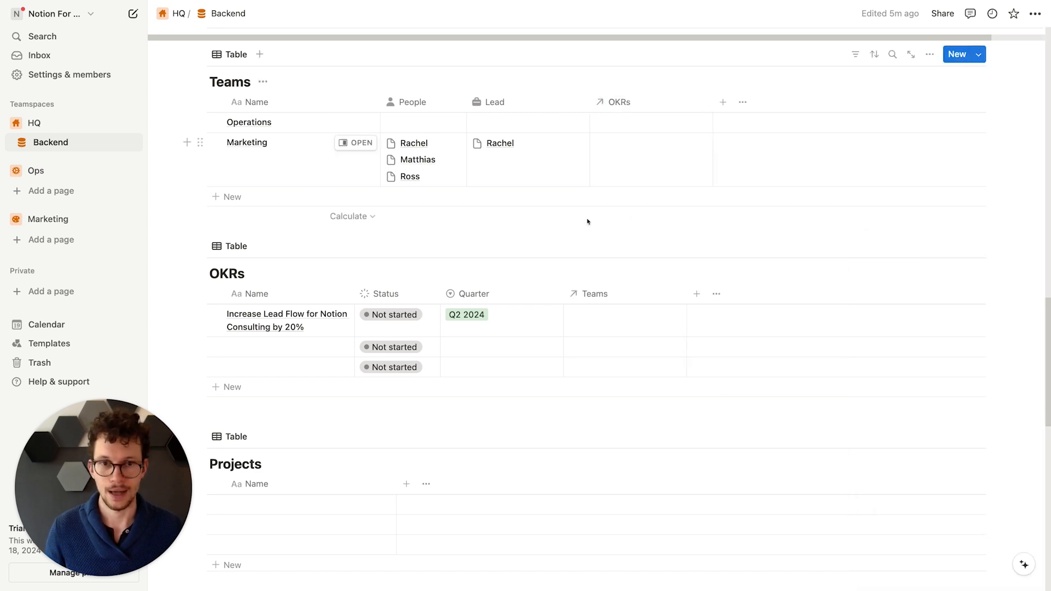
pyautogui.click(595, 293)
pyautogui.click(579, 321)
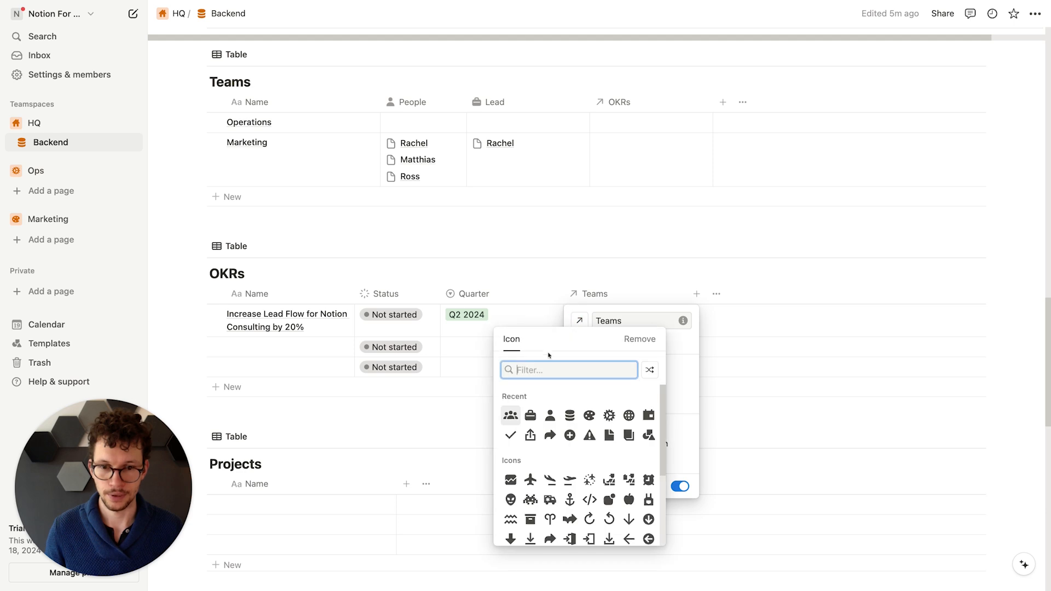
pyautogui.click(511, 417)
pyautogui.press('Escape')
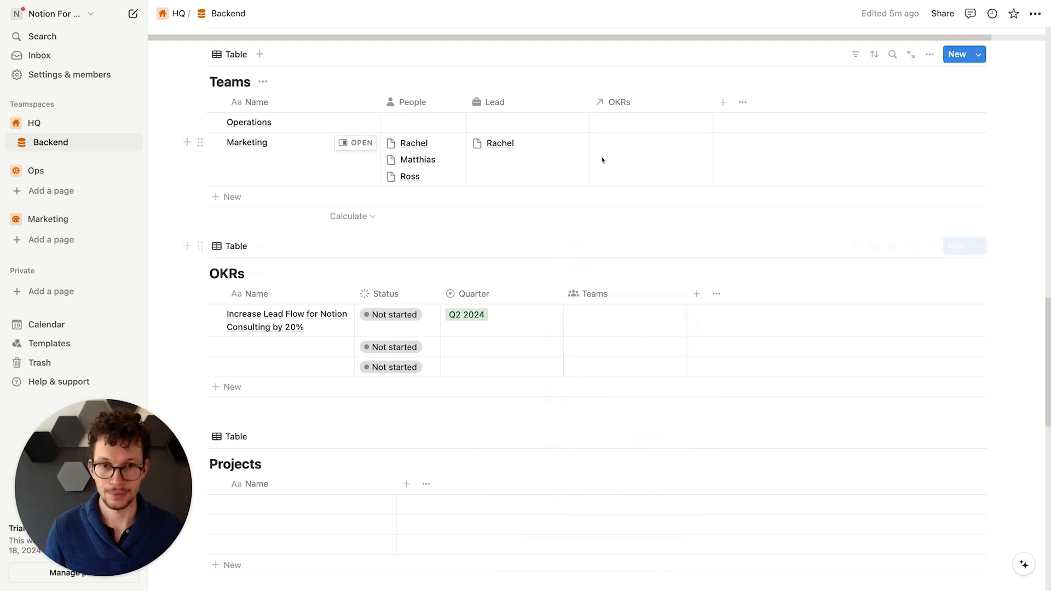
# Step: Give the OKRs relation property in the Teams database the plain target icon
pyautogui.click(604, 105)
pyautogui.click(606, 129)
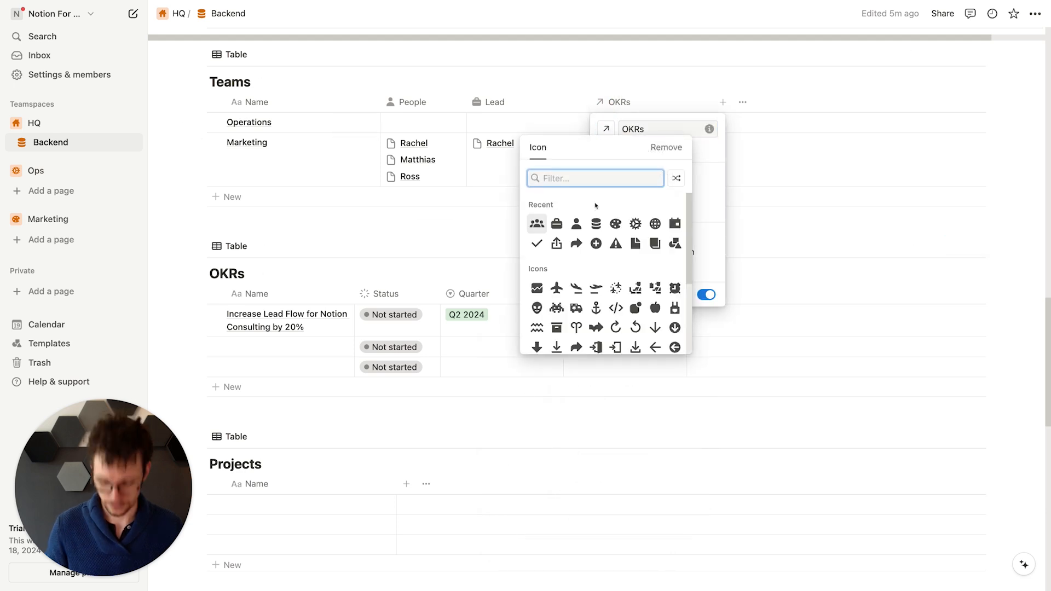
pyautogui.write('targ')
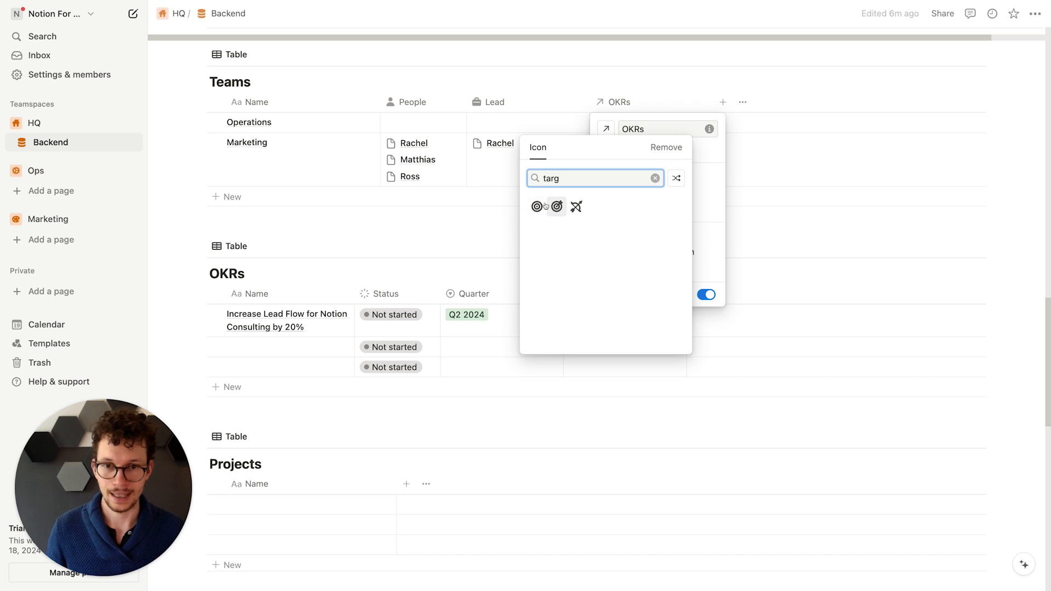
pyautogui.press('Return')
pyautogui.press('Escape')
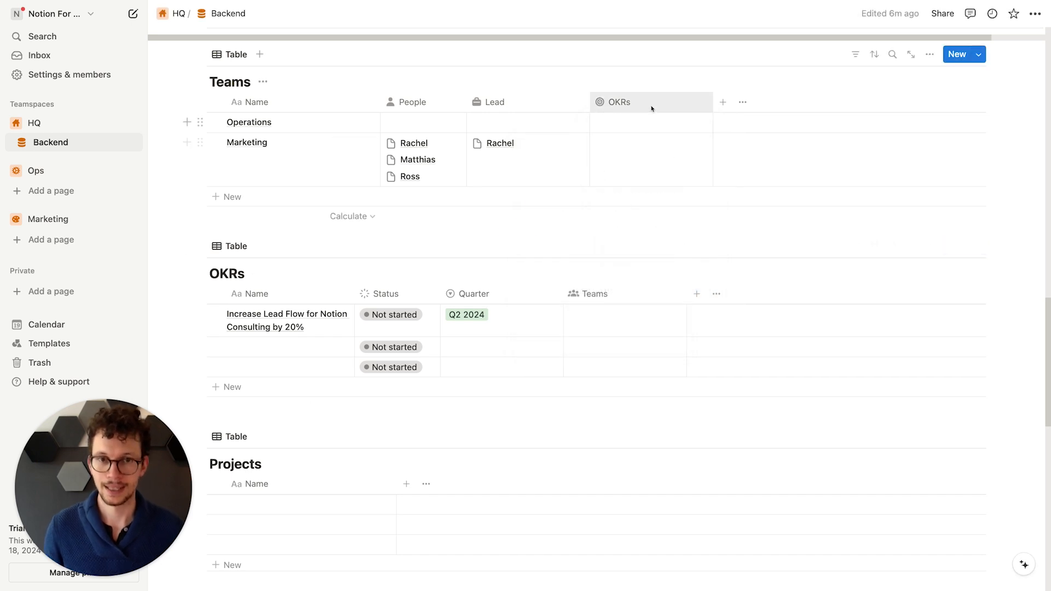
# Step: Link the lead flow OKR to the Marketing team through its Teams relation
pyautogui.scroll(5, 594, 192)
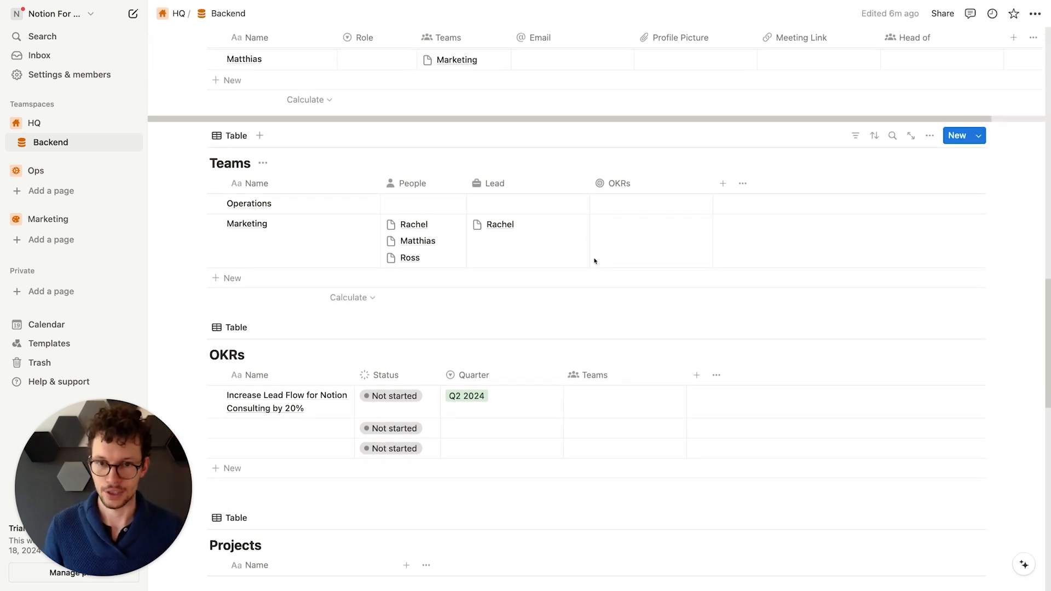
pyautogui.scroll(-5, 595, 266)
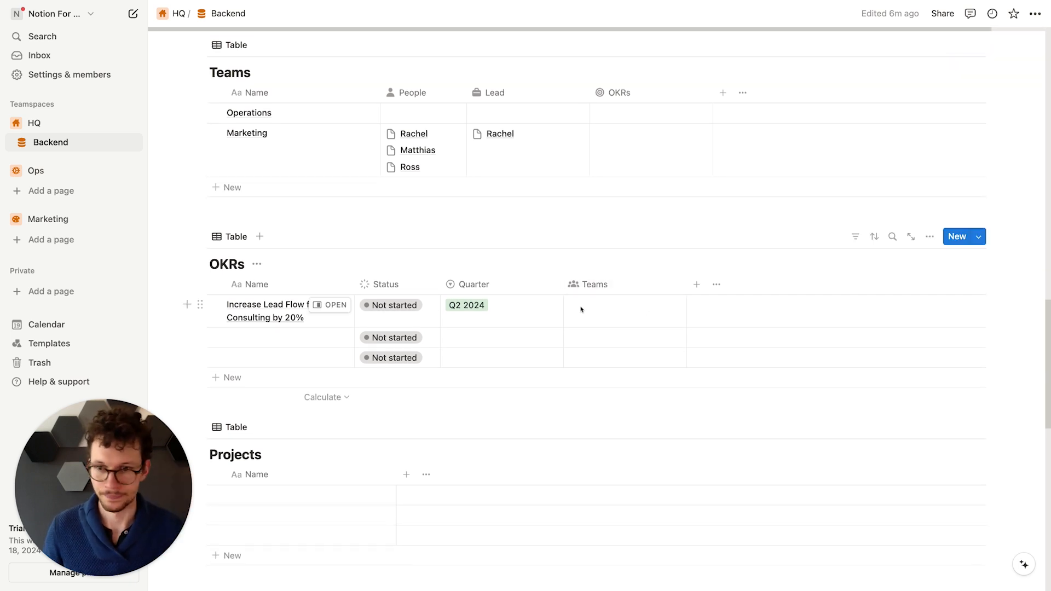
pyautogui.click(667, 310)
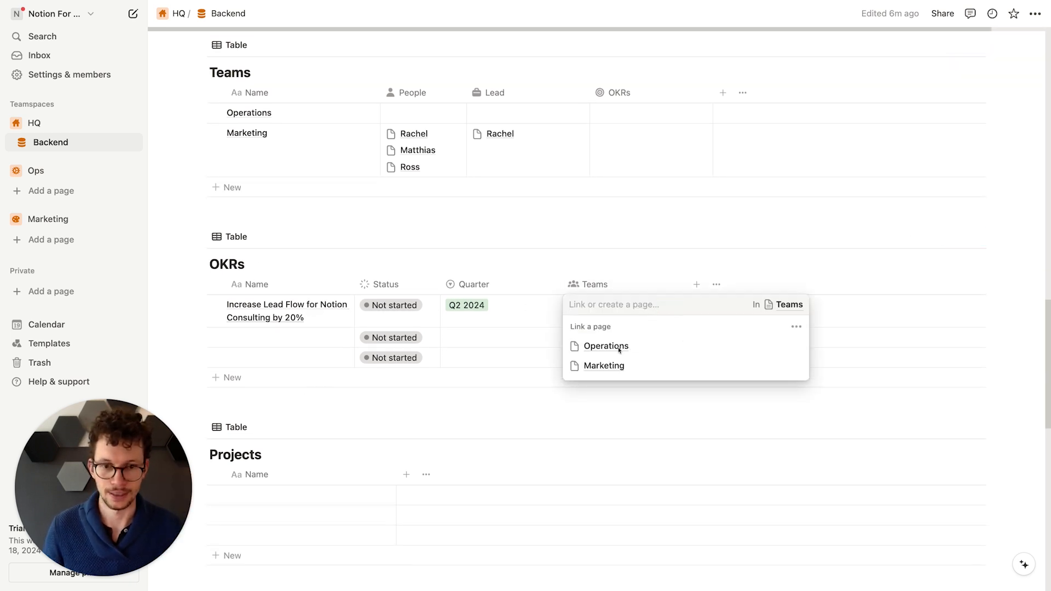
pyautogui.click(612, 366)
# Step: Delete the two empty rows from the OKRs database
pyautogui.click(169, 339)
pyautogui.moveTo(169, 338); pyautogui.dragTo(230, 361)
pyautogui.press('Delete')
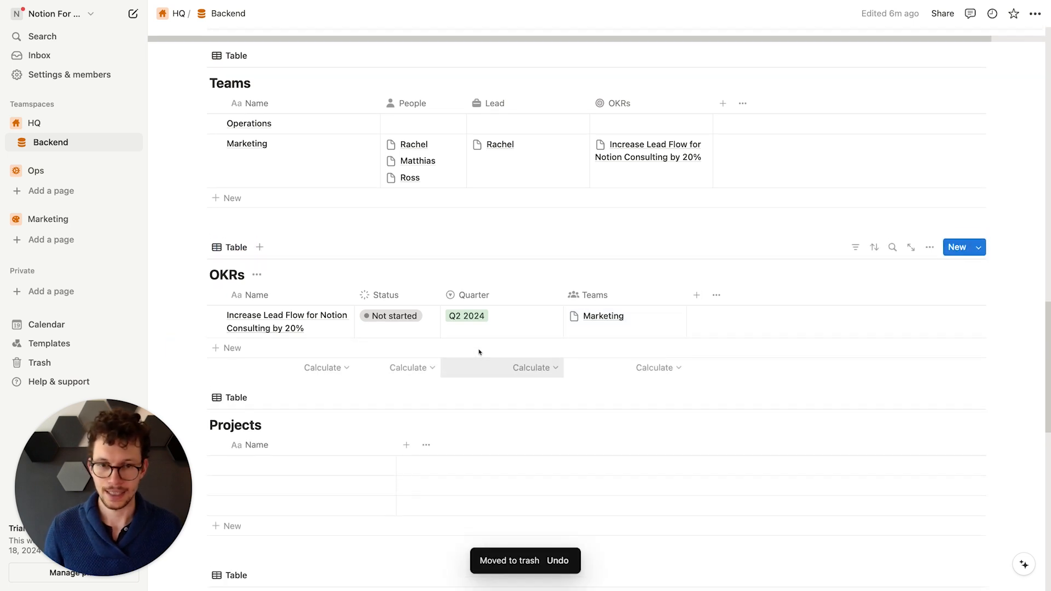
# Step: Check the planned OKR / Goals and Projects properties in the Backend page's outline and return to the Projects database
pyautogui.scroll(-1, 422, 315)
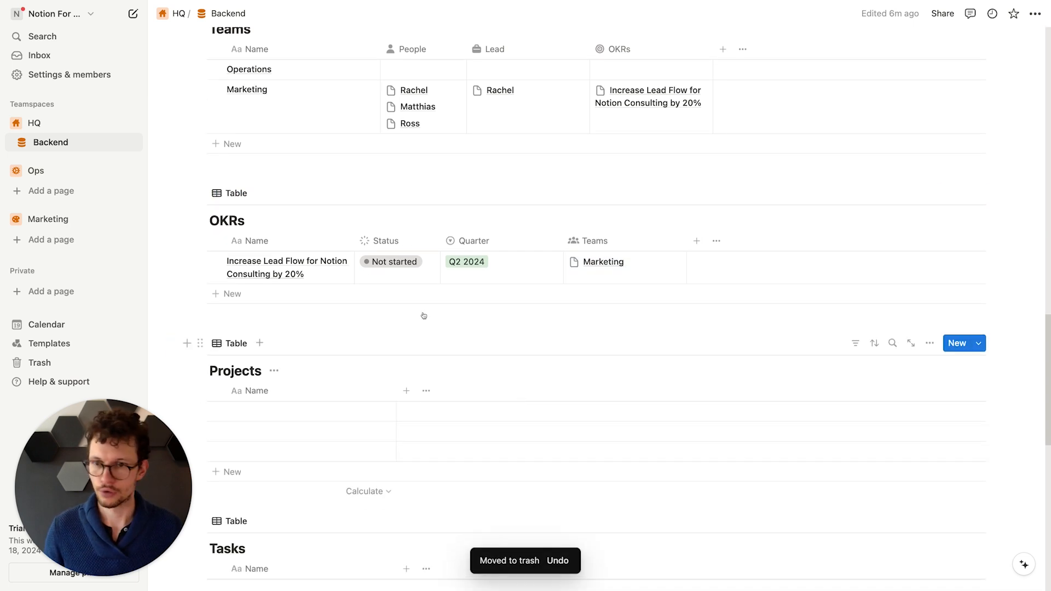
pyautogui.scroll(13, 390, 293)
pyautogui.scroll(6, 390, 286)
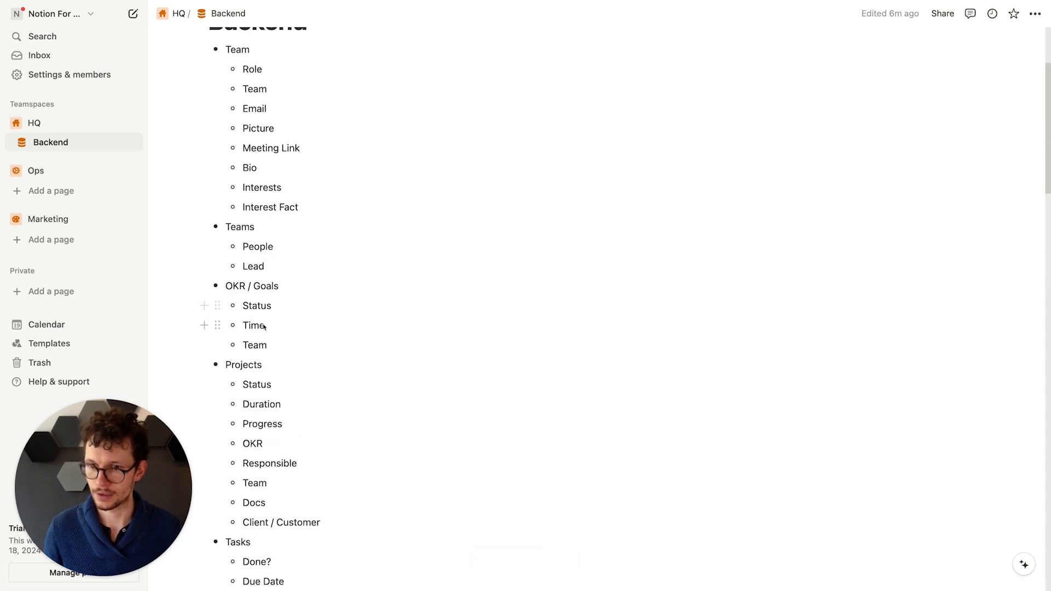
pyautogui.scroll(-14, 263, 347)
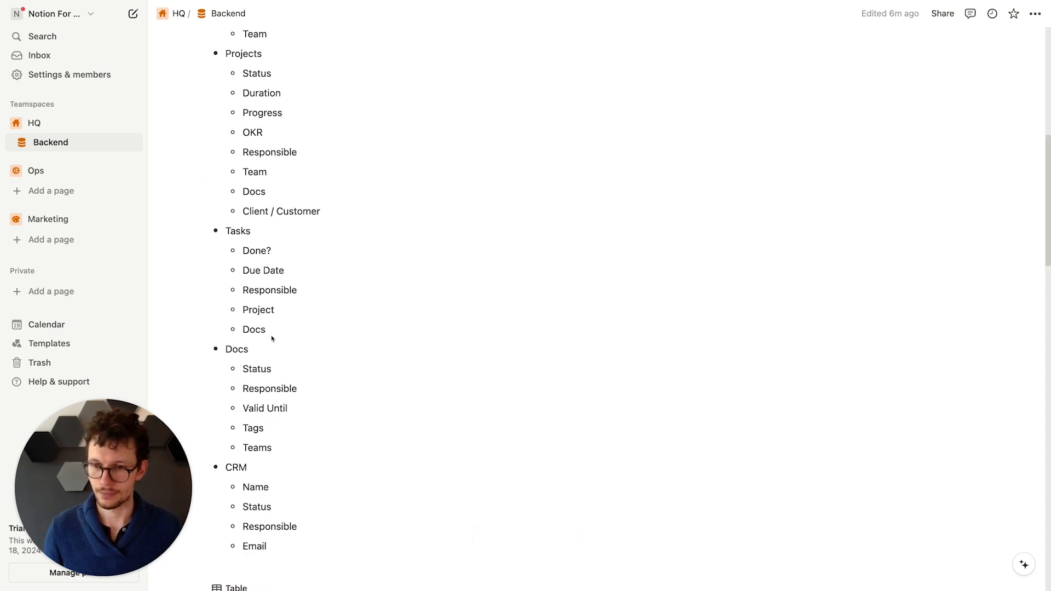
pyautogui.scroll(-8, 295, 334)
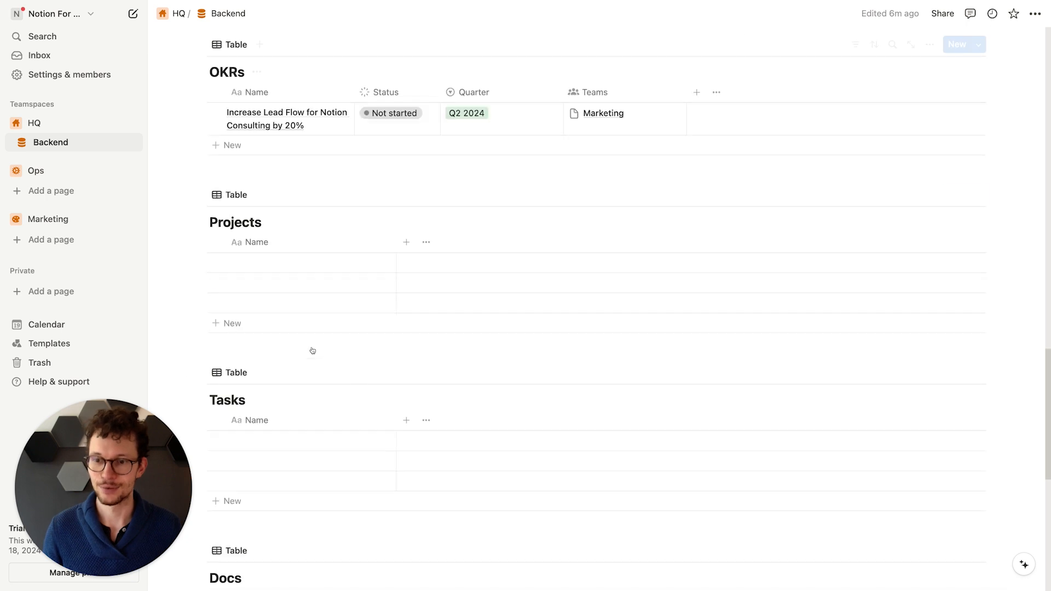
# Step: Add a Status property to the Projects database and narrow its column
pyautogui.click(406, 243)
pyautogui.write('stat')
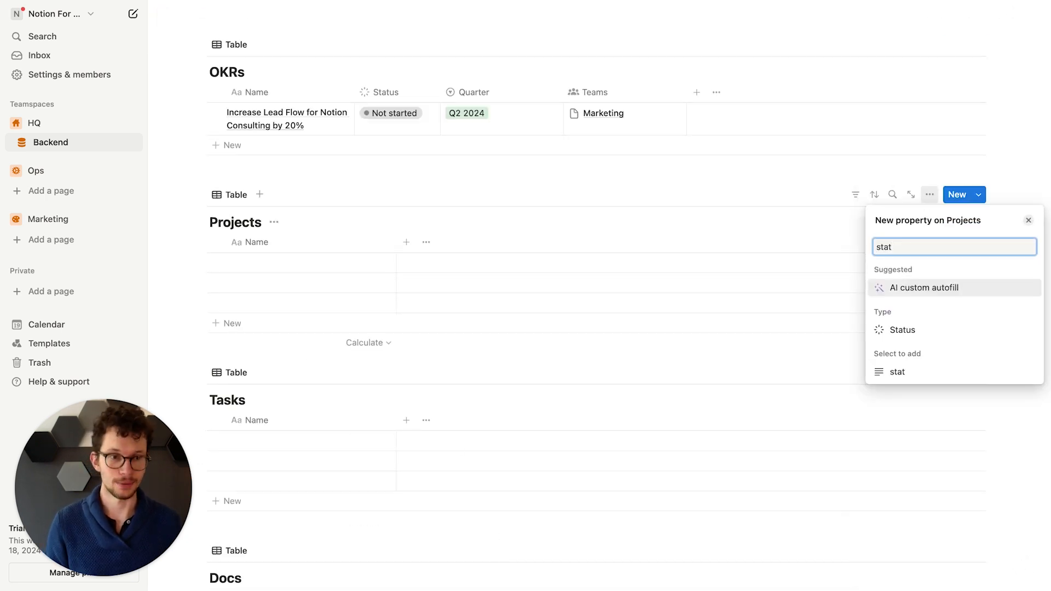
pyautogui.click(884, 331)
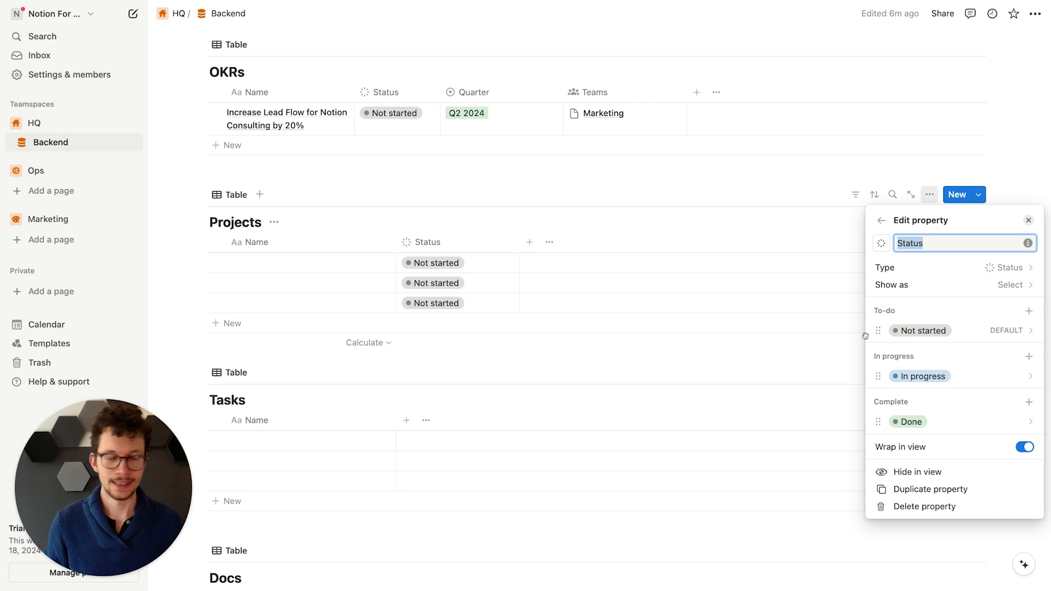
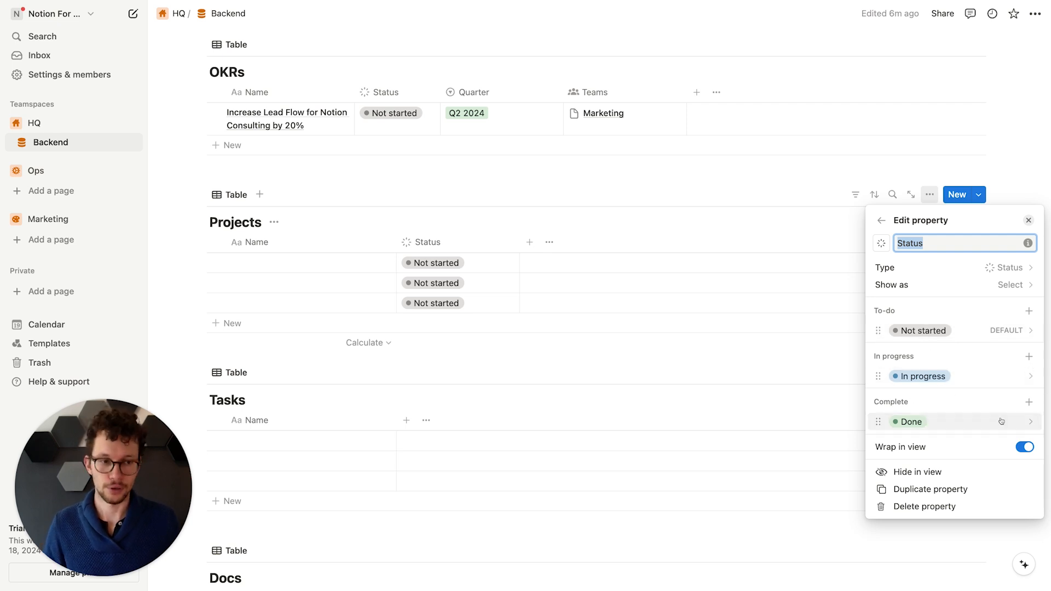
pyautogui.click(627, 343)
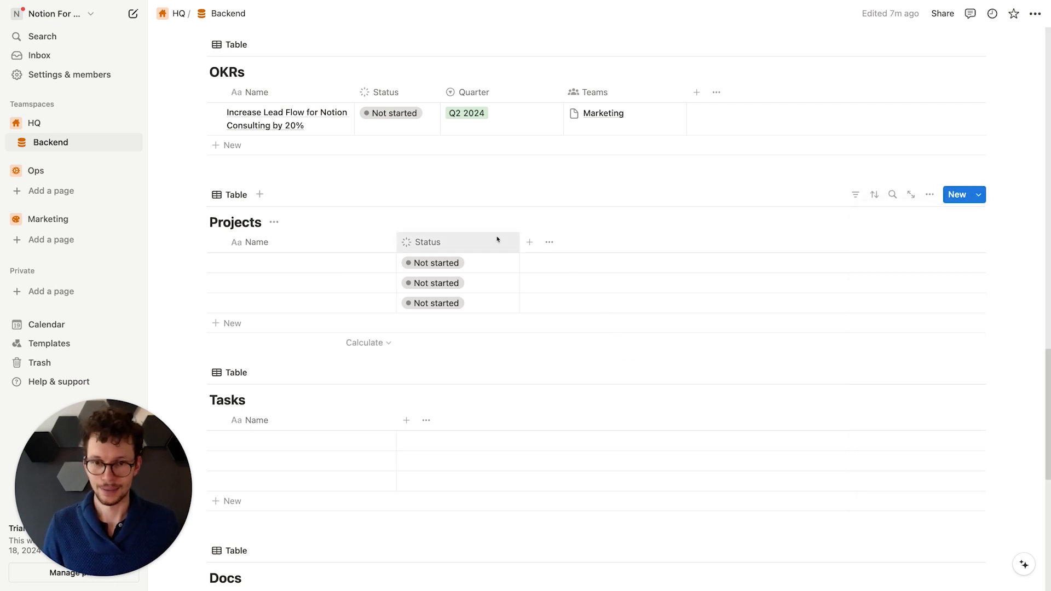
pyautogui.moveTo(520, 242); pyautogui.dragTo(485, 242)
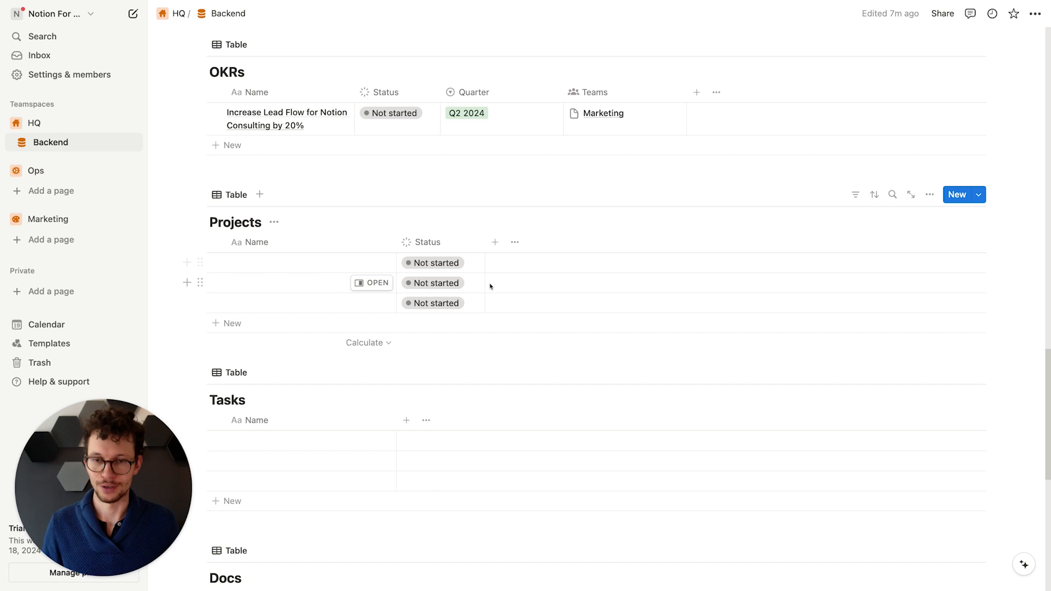
# Step: Add a date property named Duration to the Projects database
pyautogui.click(495, 241)
pyautogui.write('dat')
pyautogui.press('Return')
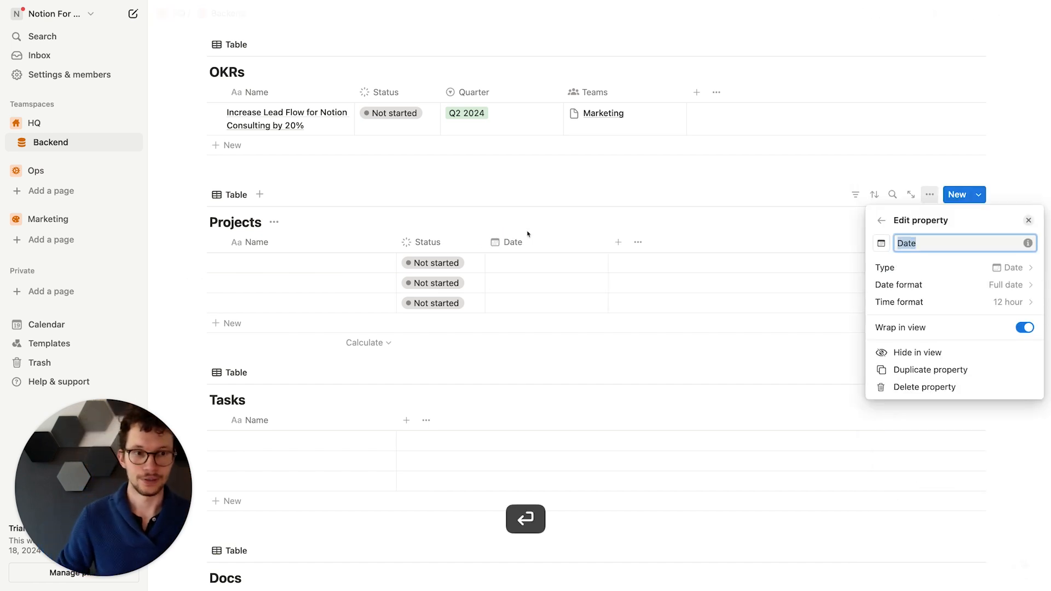
pyautogui.write('Duri')
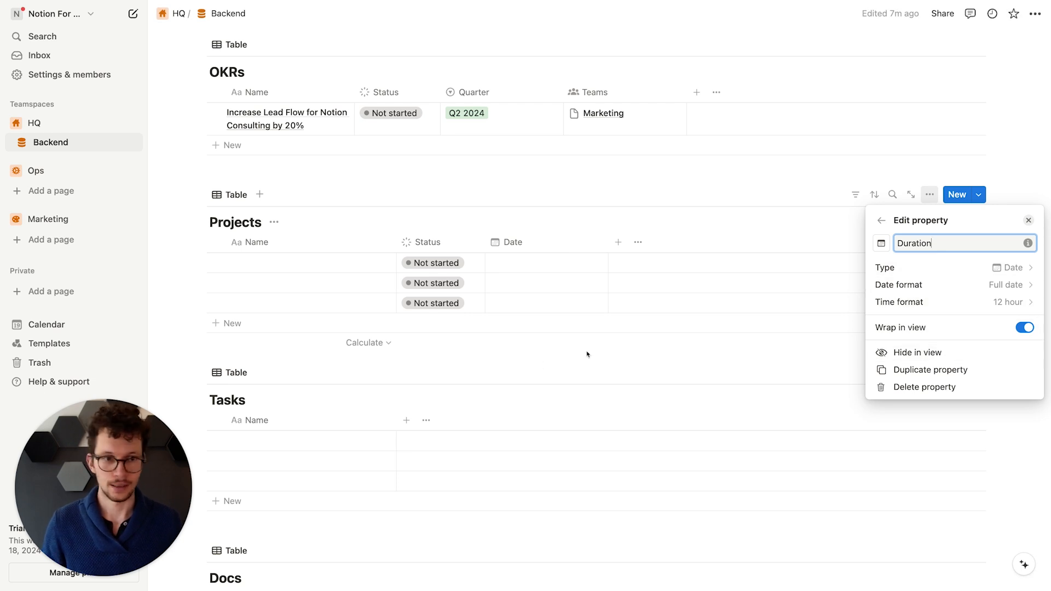
pyautogui.press('Return')
pyautogui.click(521, 263)
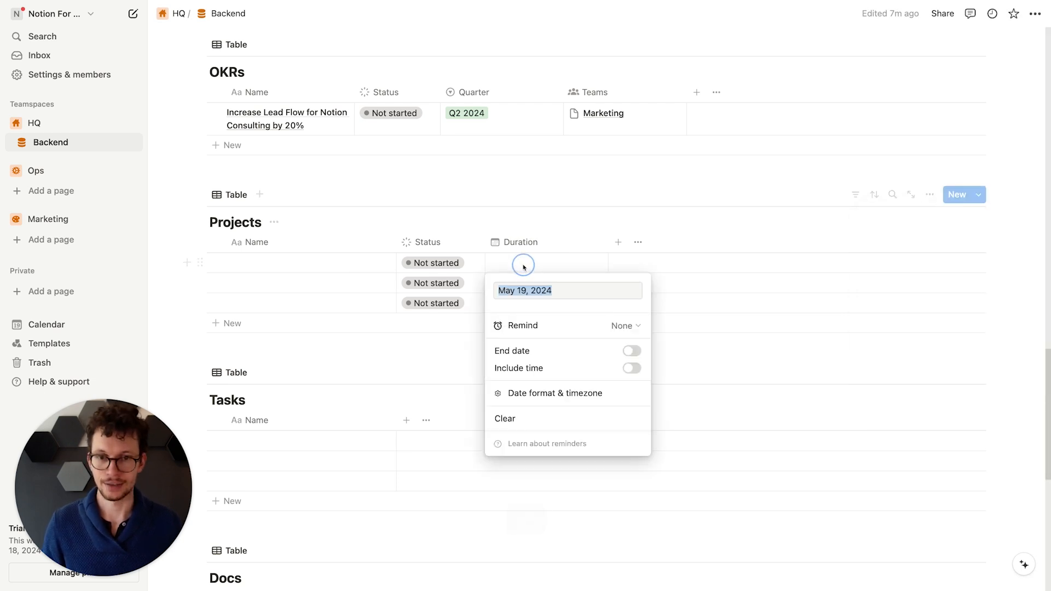
pyautogui.click(298, 259)
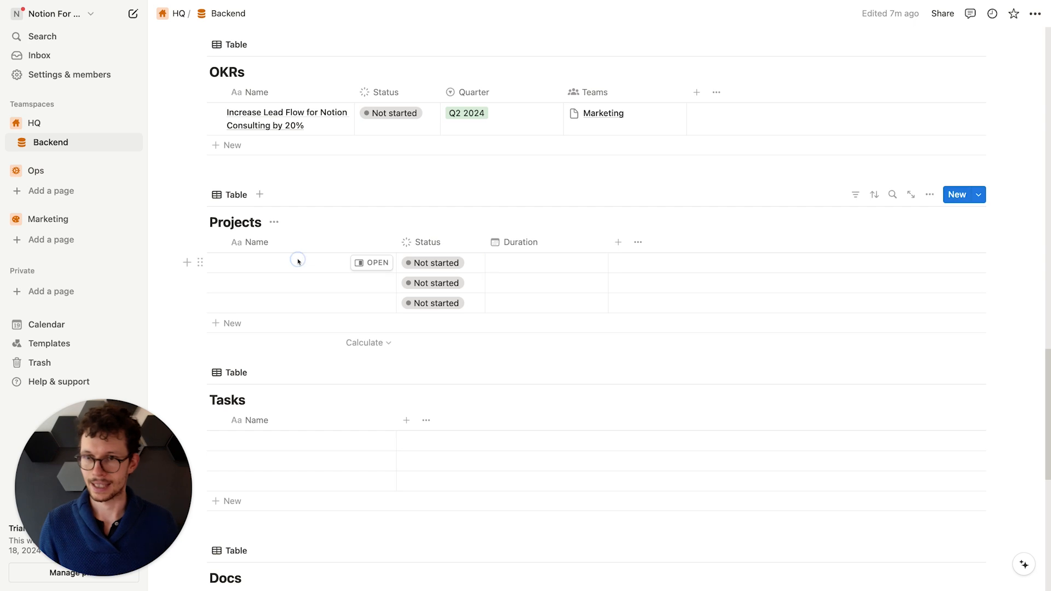
# Step: Name the first entry in the Projects database Set up new “Work with Me” Page
pyautogui.click(298, 259)
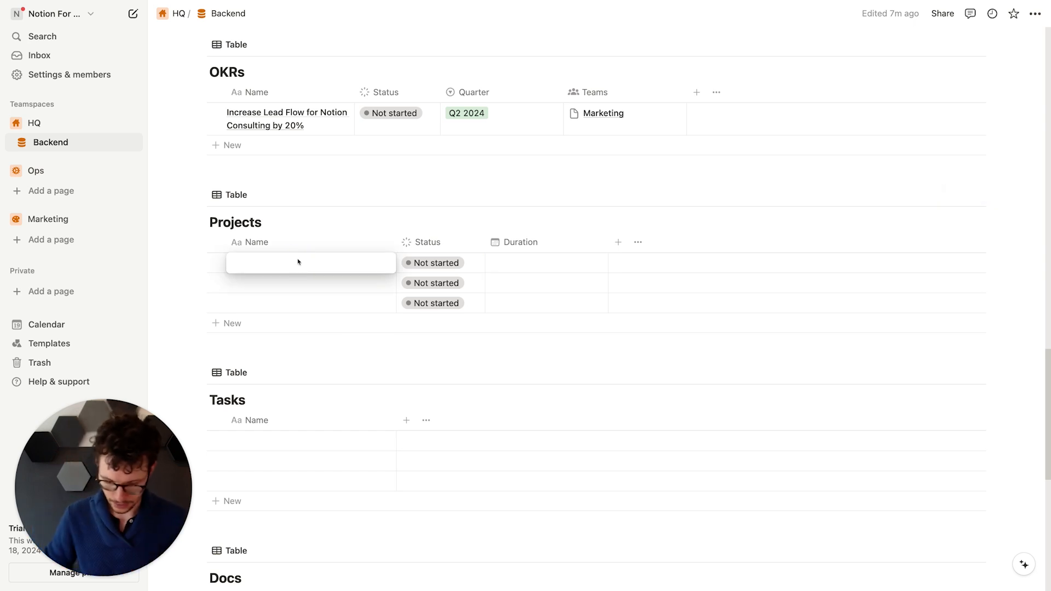
pyautogui.write('Set up new')
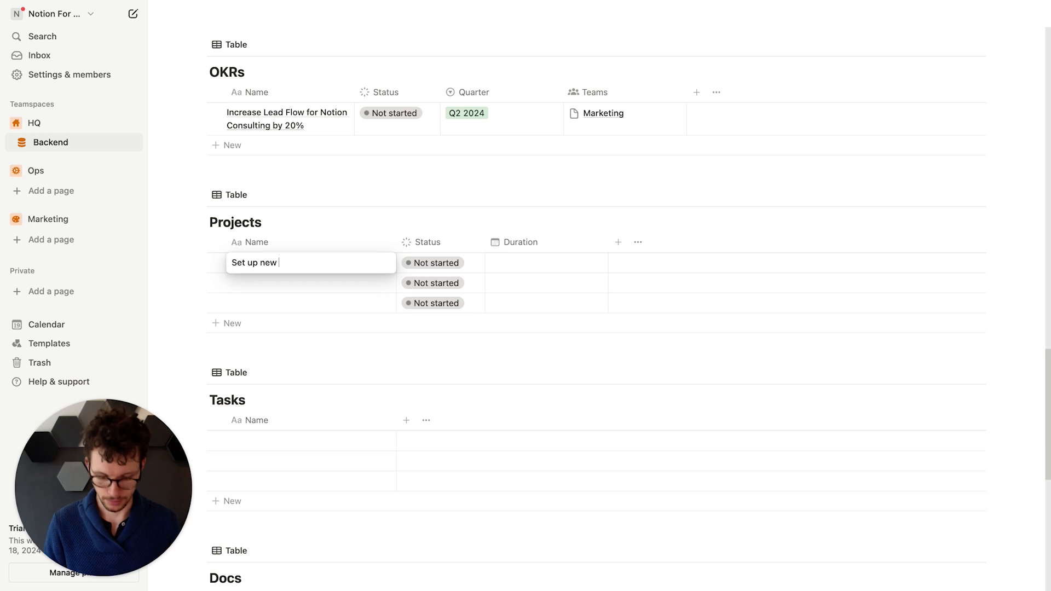
pyautogui.write(' "WOrk')
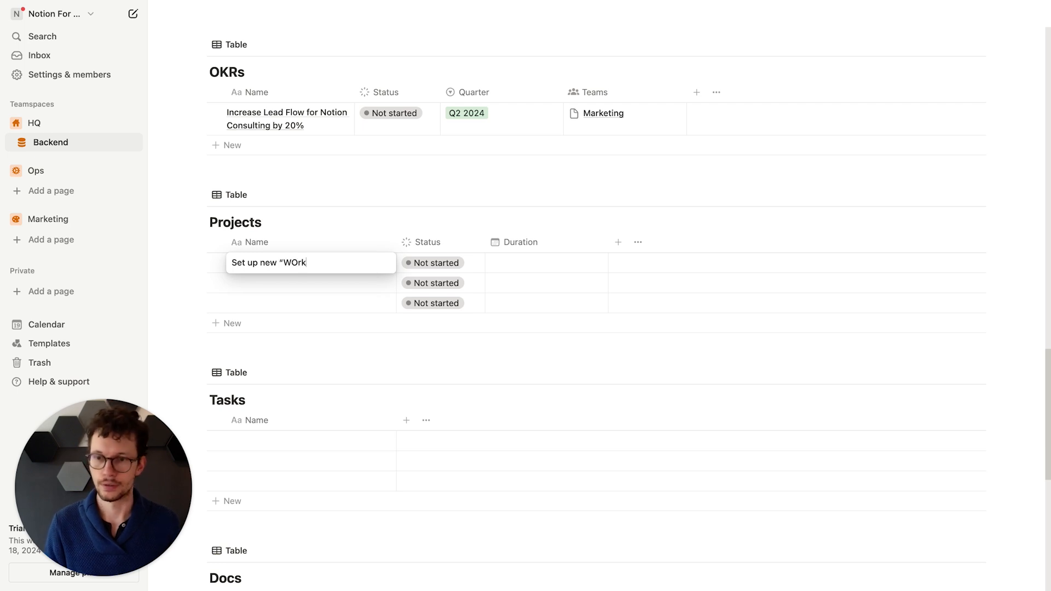
pyautogui.write('rk with Me” Page')
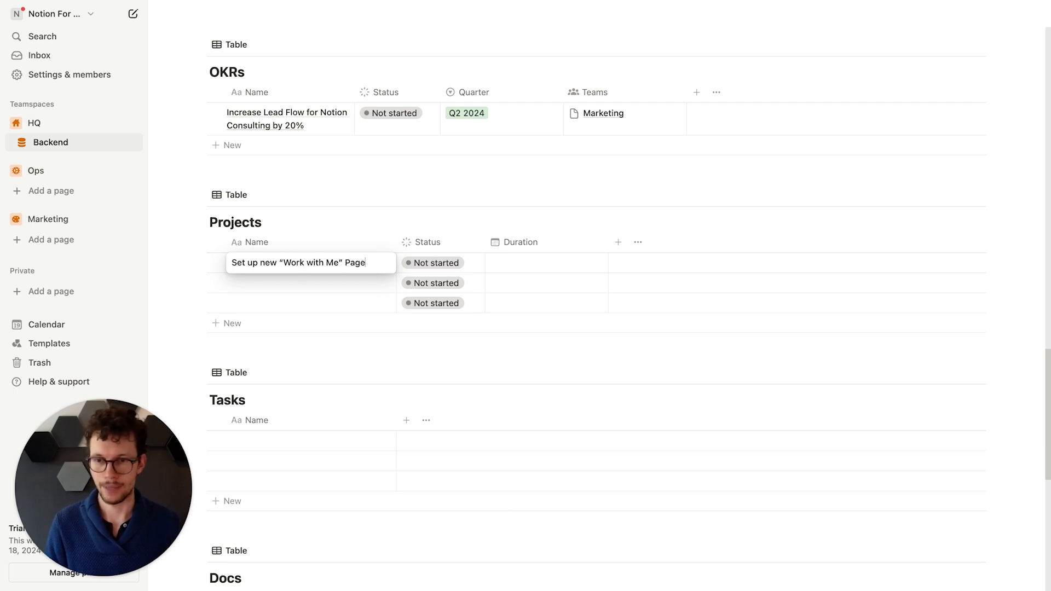
pyautogui.press('Return')
# Step: Set the first project's Duration to the date range May 19, 2024 to May 31, 2024
pyautogui.click(533, 267)
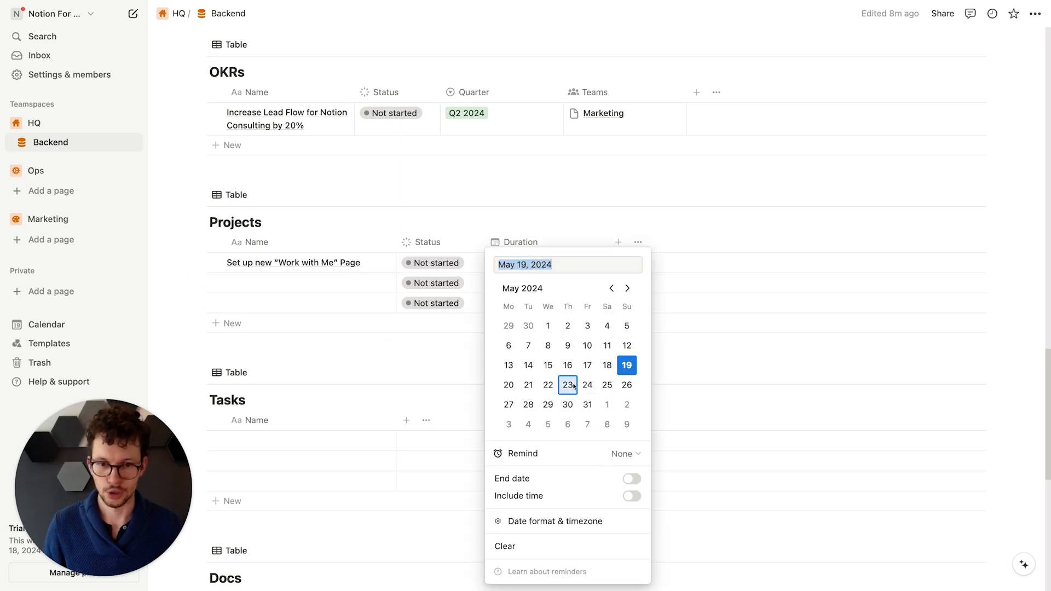
pyautogui.click(629, 479)
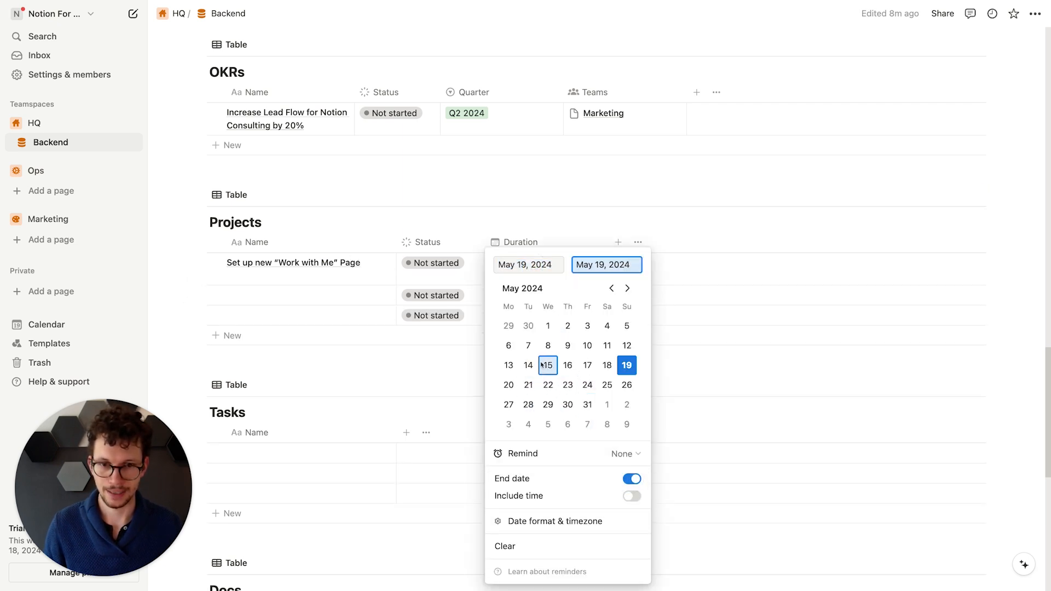
pyautogui.click(595, 409)
pyautogui.click(758, 386)
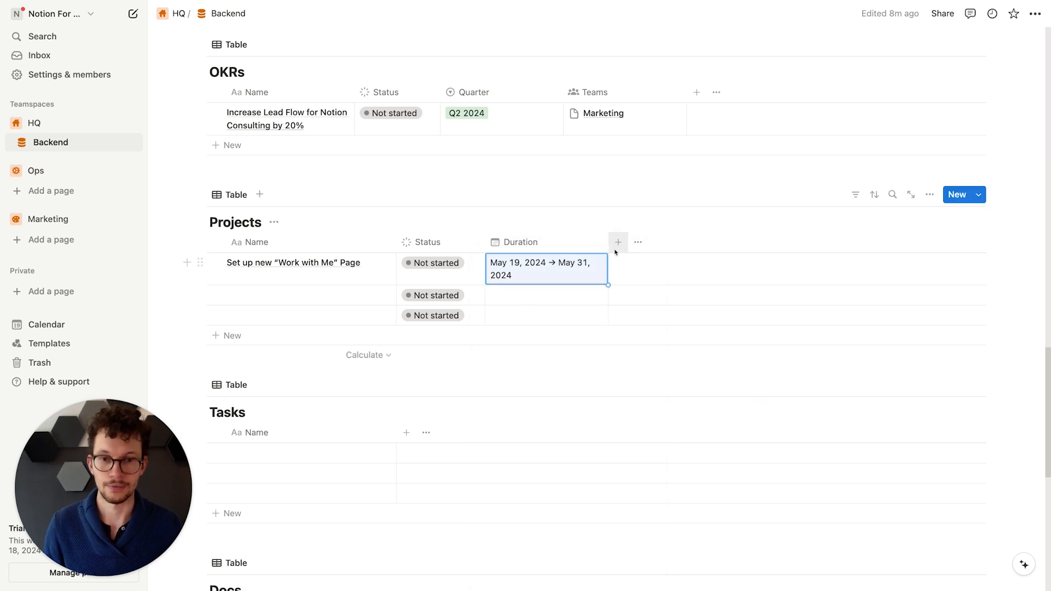
# Step: Add a person property named Responsible to the Projects database
pyautogui.scroll(3, 616, 252)
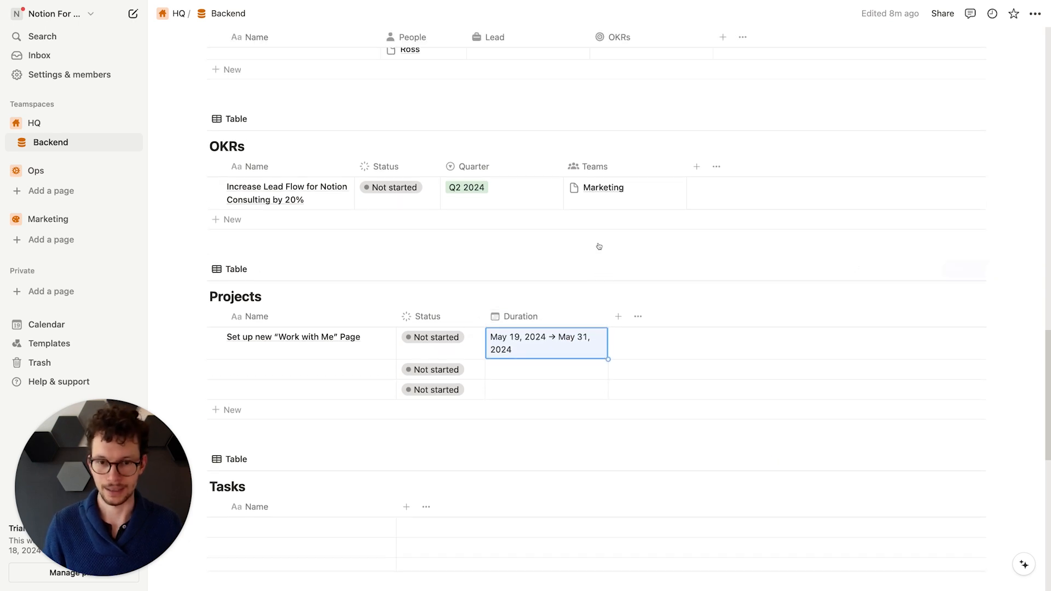
pyautogui.click(619, 317)
pyautogui.write('res')
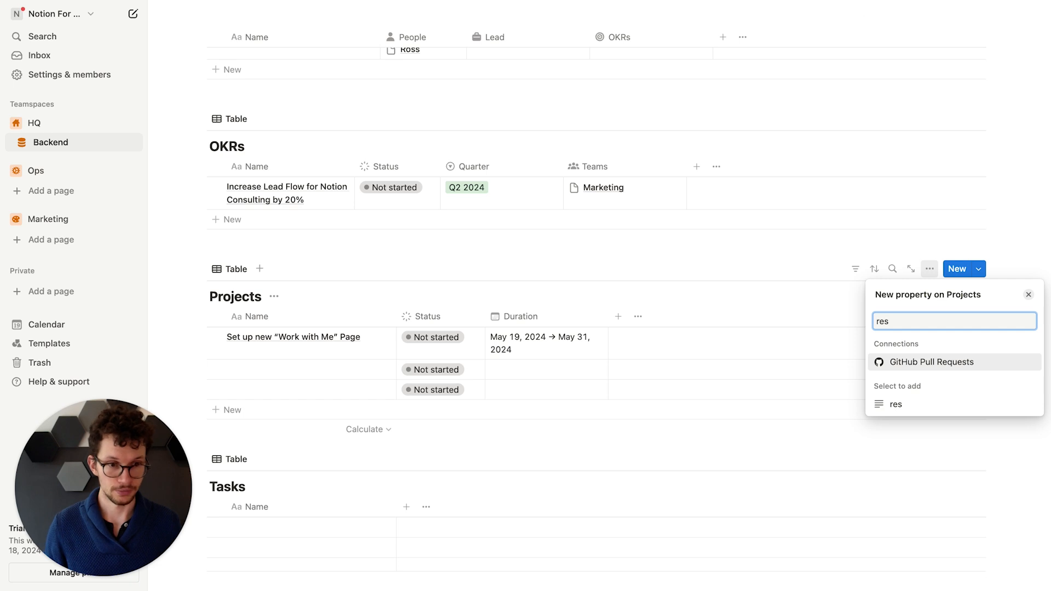
pyautogui.press('super+a')
pyautogui.write('pers')
pyautogui.press('Return')
pyautogui.write('Responsible')
pyautogui.press('Return')
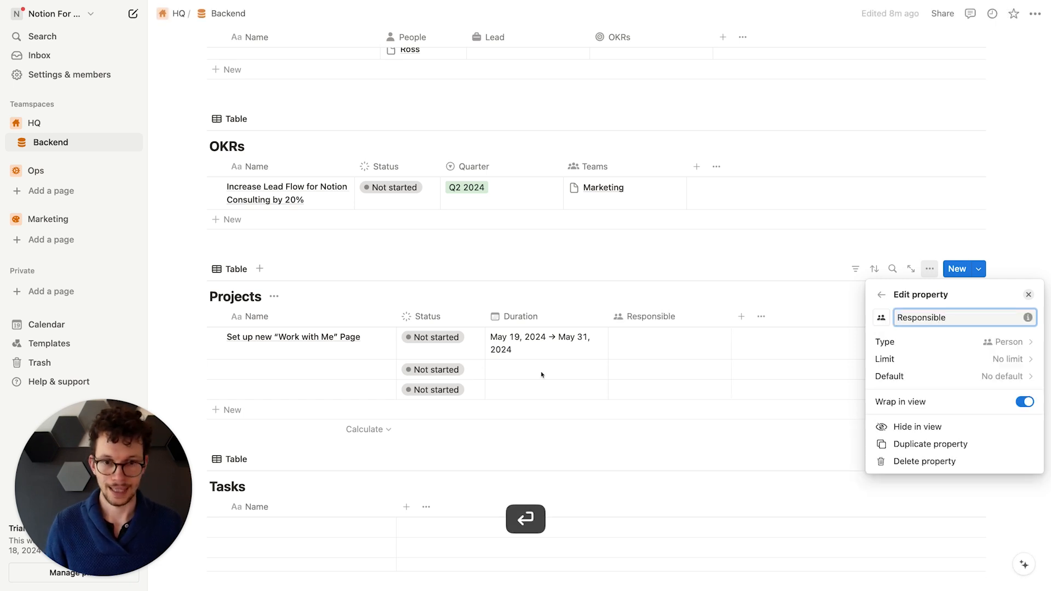
# Step: Assign the workspace owner's account as Responsible for the “Work with Me” page project
pyautogui.click(648, 344)
pyautogui.click(648, 378)
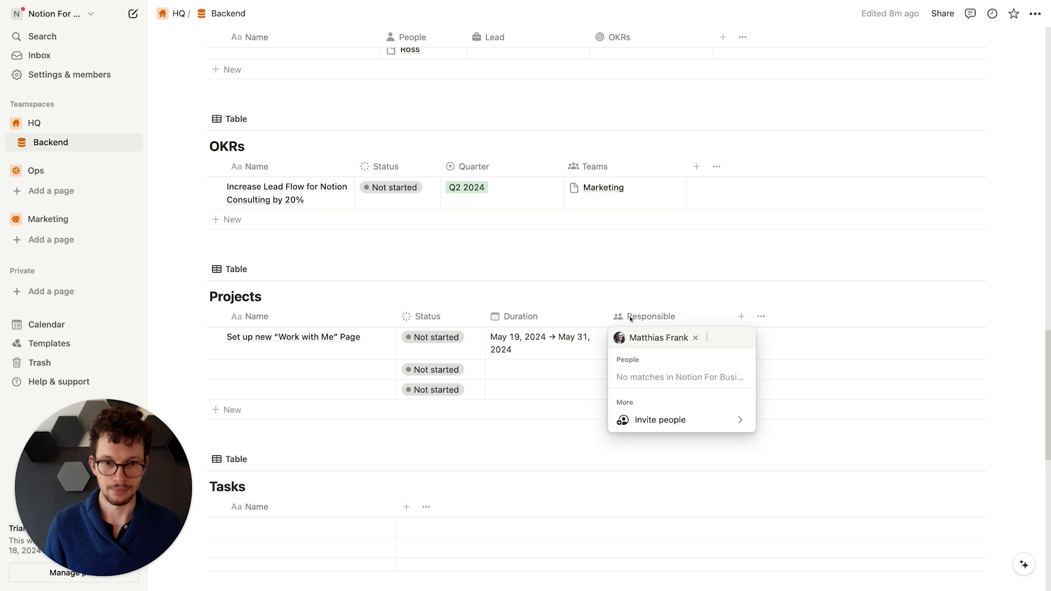
pyautogui.press('Escape')
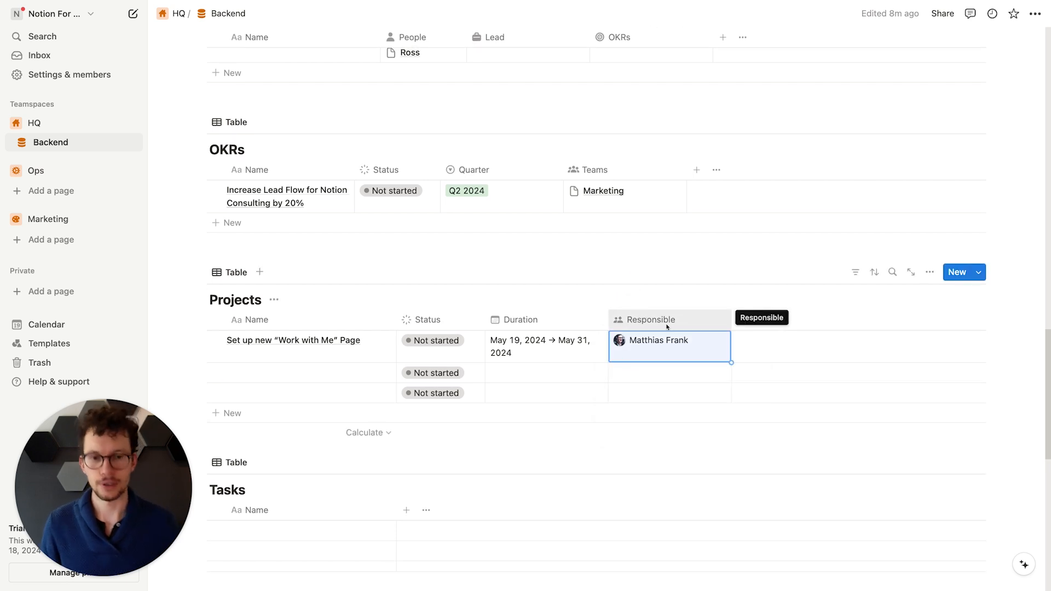
# Step: Compare the people listed in the Team Directory and Teams databases with the Responsible property in Projects
pyautogui.scroll(1, 671, 339)
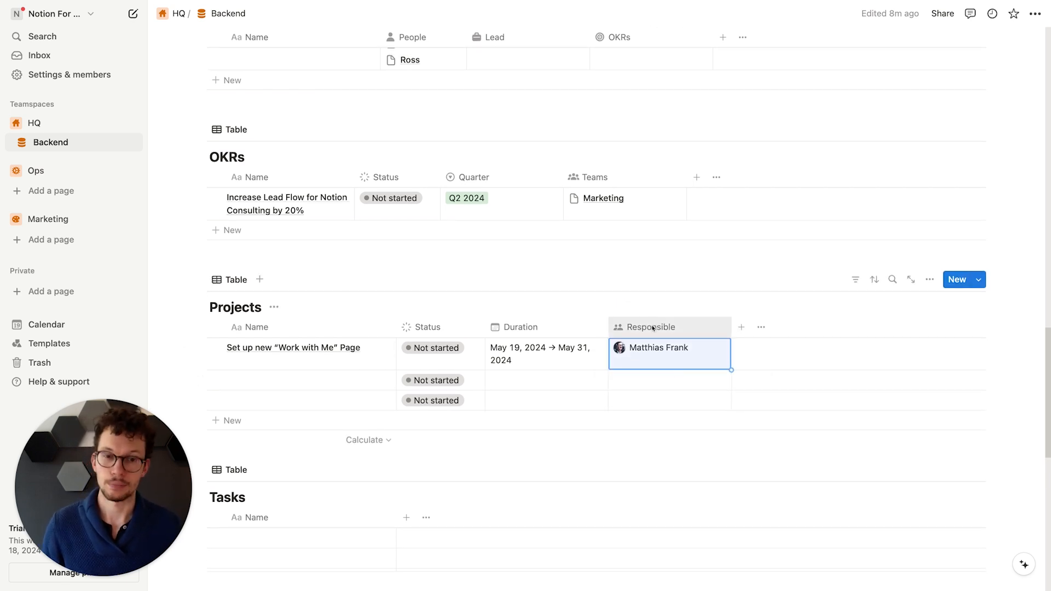
pyautogui.scroll(10, 653, 327)
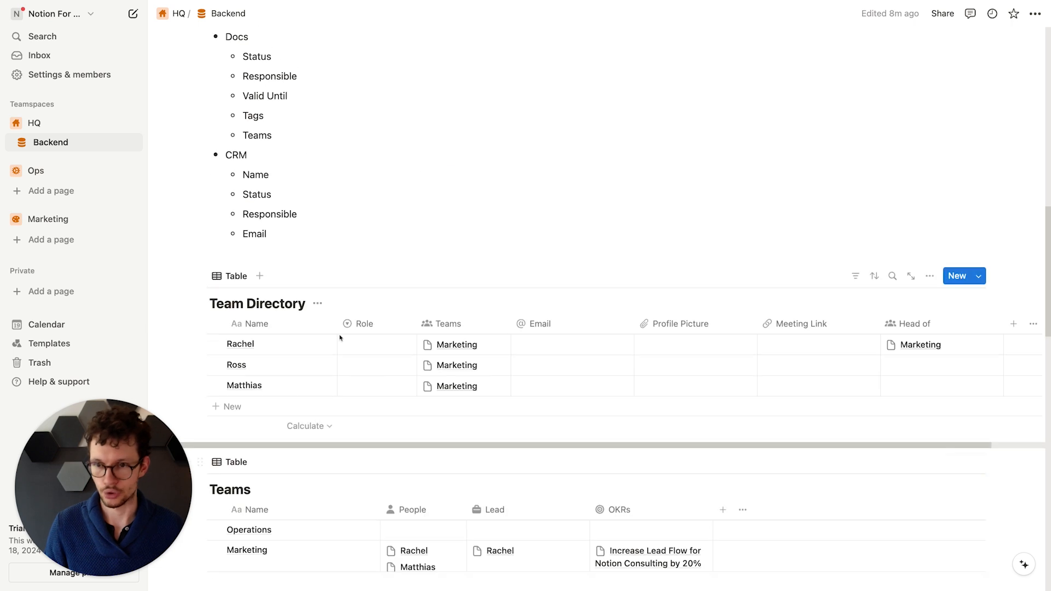
pyautogui.scroll(-5, 361, 350)
pyautogui.scroll(-4, 411, 348)
pyautogui.scroll(3, 476, 376)
pyautogui.scroll(-4, 482, 375)
pyautogui.scroll(-2, 542, 329)
pyautogui.scroll(6, 544, 310)
pyautogui.scroll(-5, 543, 311)
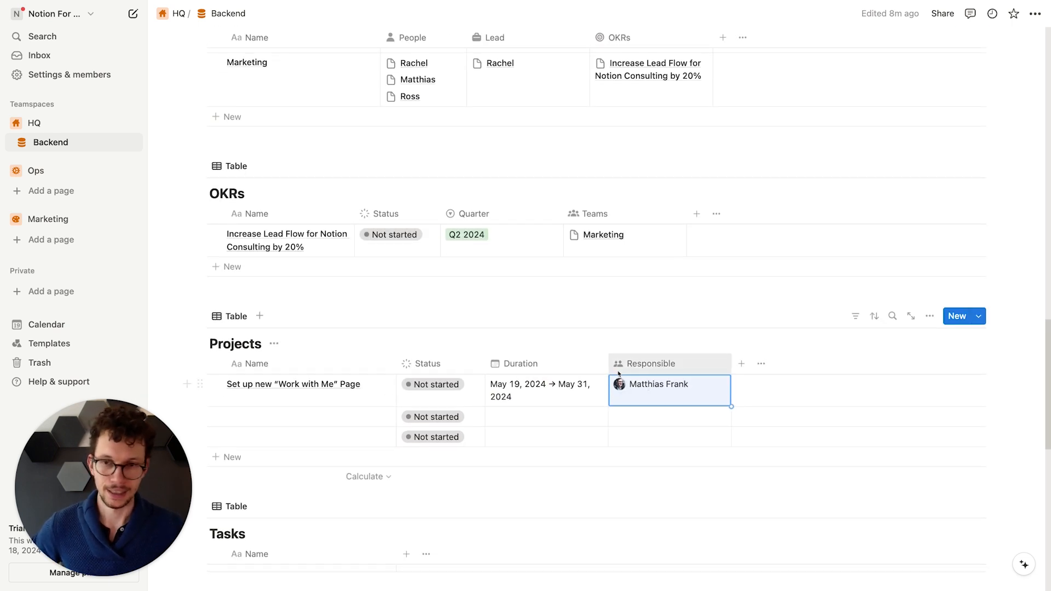
pyautogui.scroll(5, 493, 219)
pyautogui.click(438, 199)
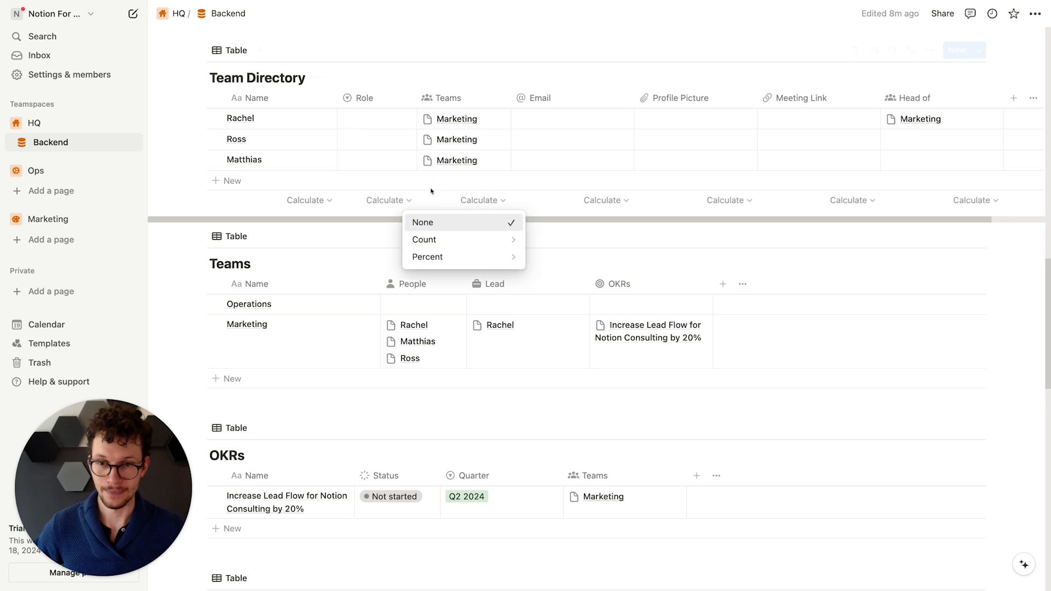
pyautogui.scroll(-6, 477, 411)
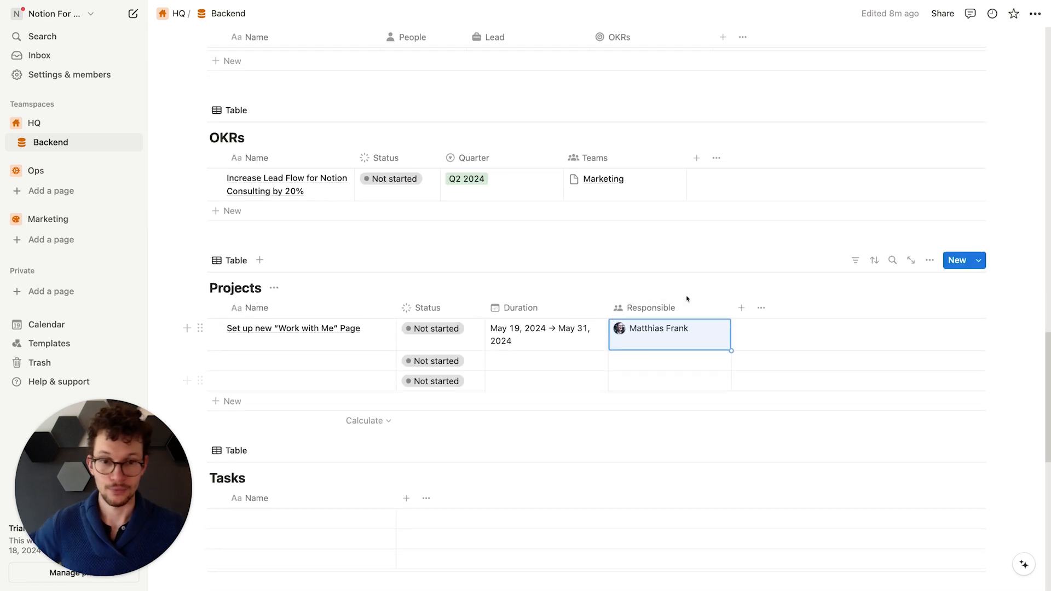
# Step: Try filtering the Projects database to entries where Responsible contains Me, and reset the filter
pyautogui.click(855, 261)
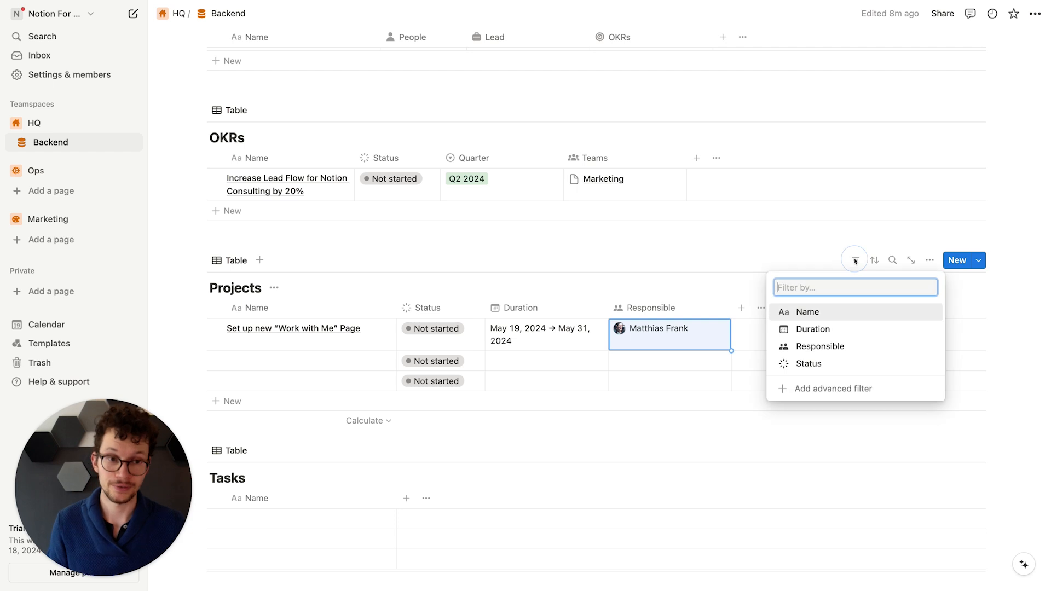
pyautogui.click(811, 347)
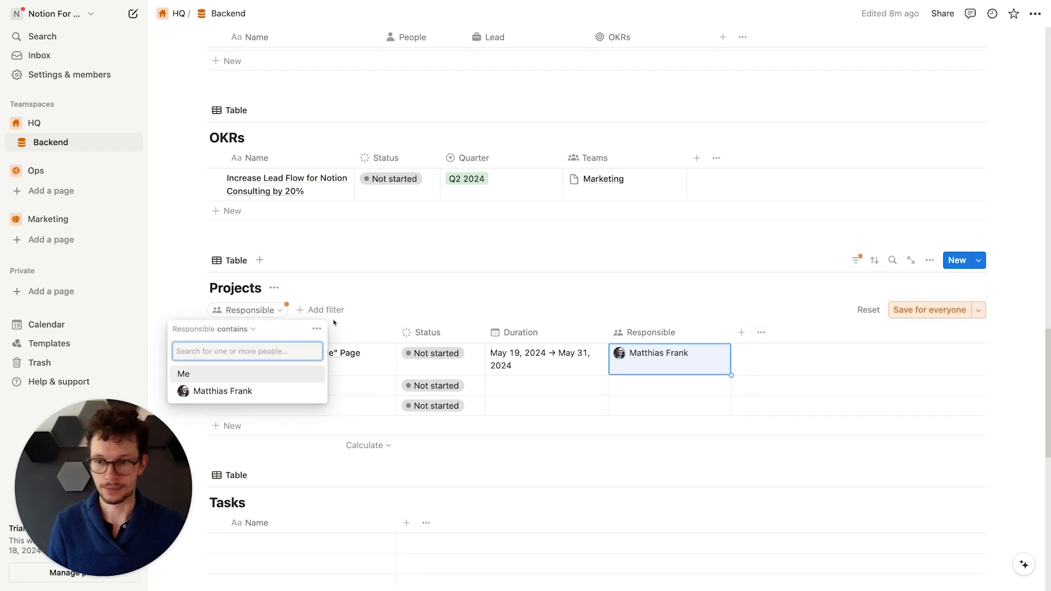
pyautogui.click(203, 375)
pyautogui.click(377, 271)
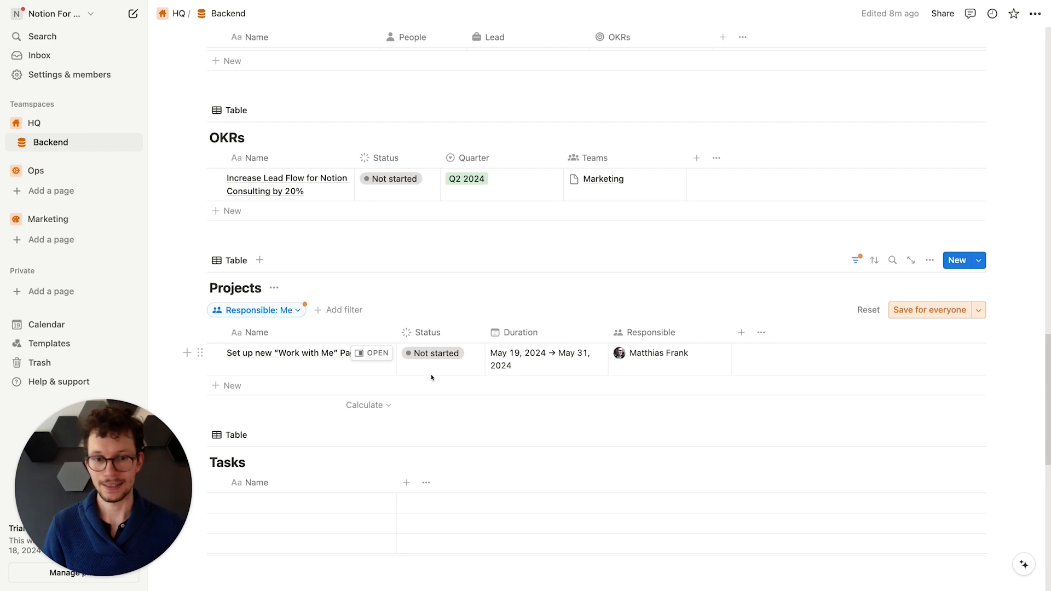
pyautogui.click(872, 310)
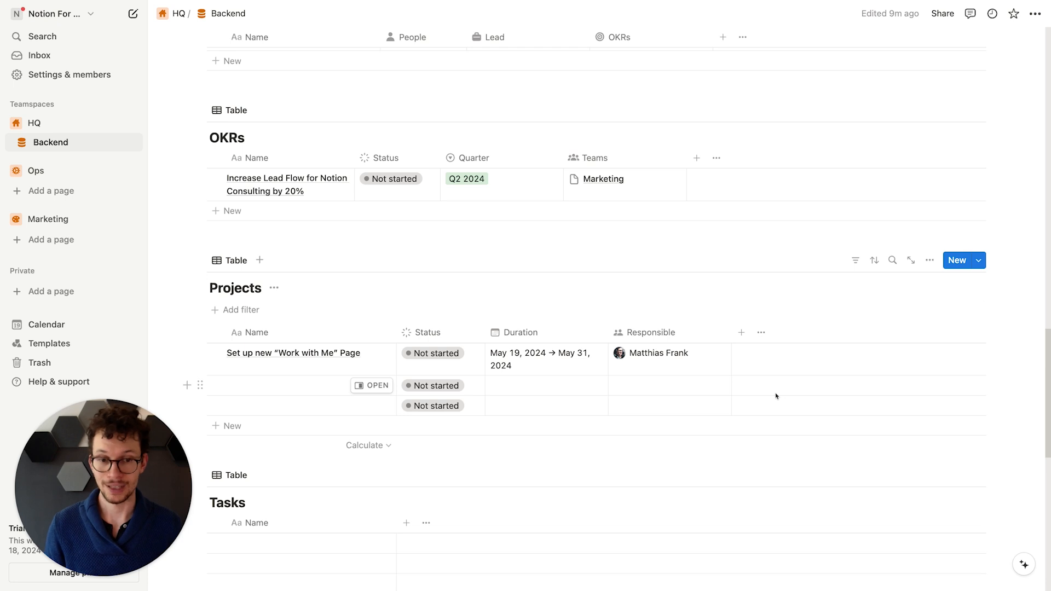
# Step: Add a person property named Notion Account to the Team Directory database
pyautogui.scroll(1, 668, 359)
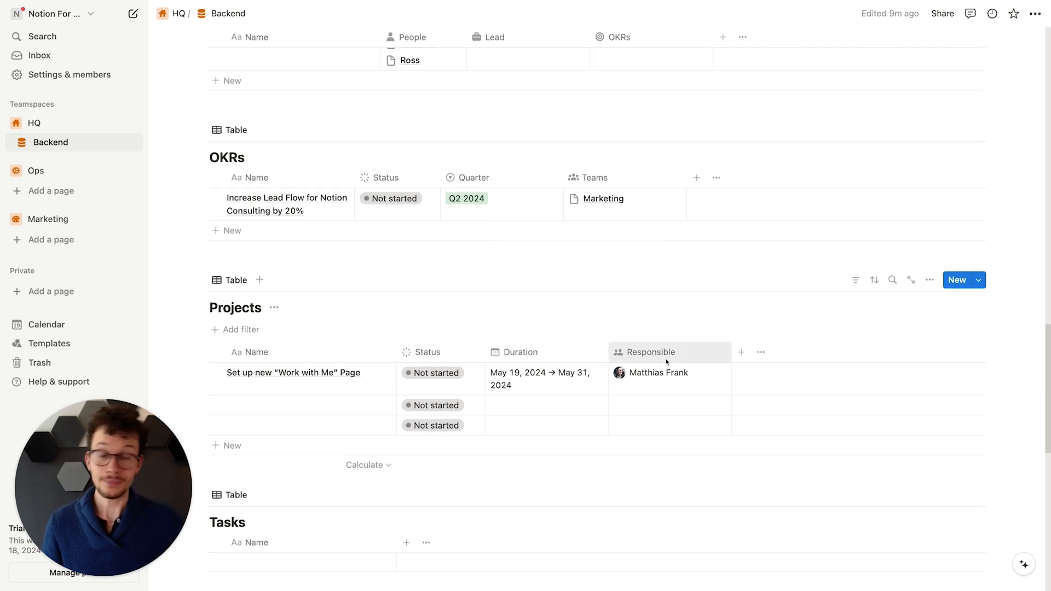
pyautogui.scroll(1, 667, 362)
pyautogui.scroll(10, 663, 363)
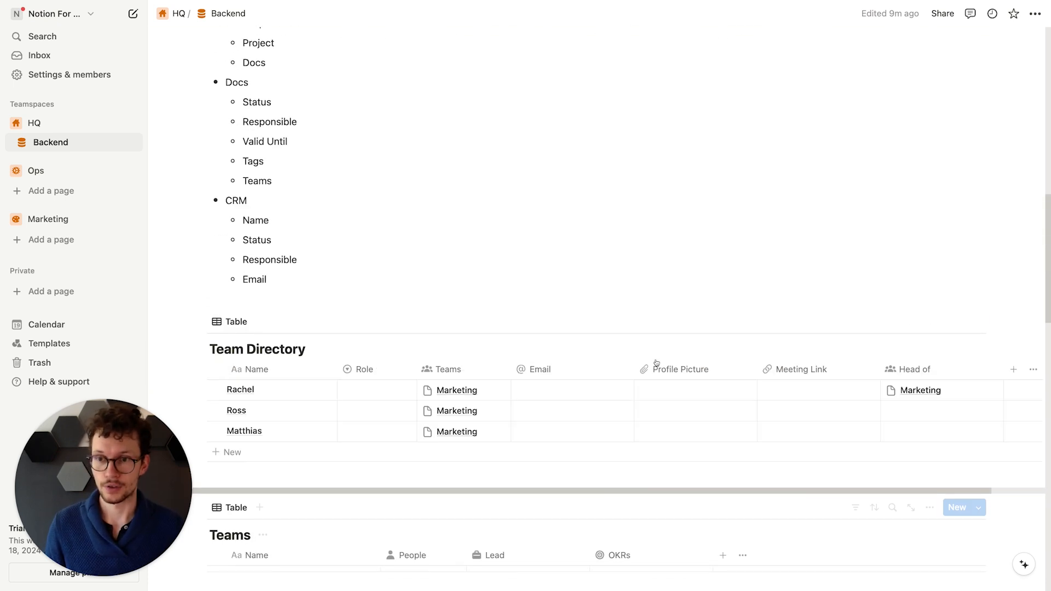
pyautogui.scroll(-3, 657, 364)
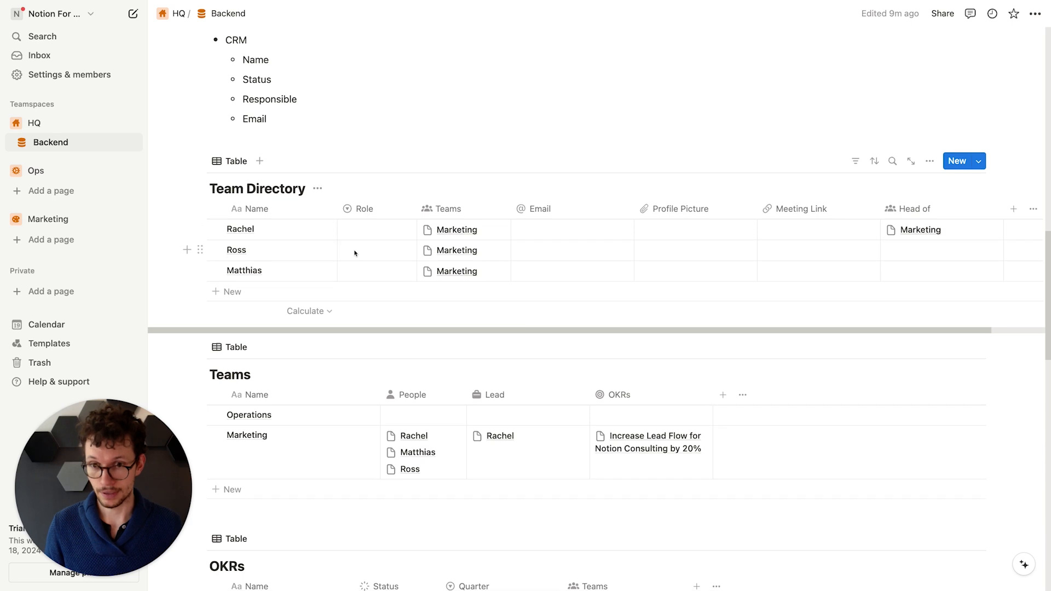
pyautogui.scroll(-1, 375, 250)
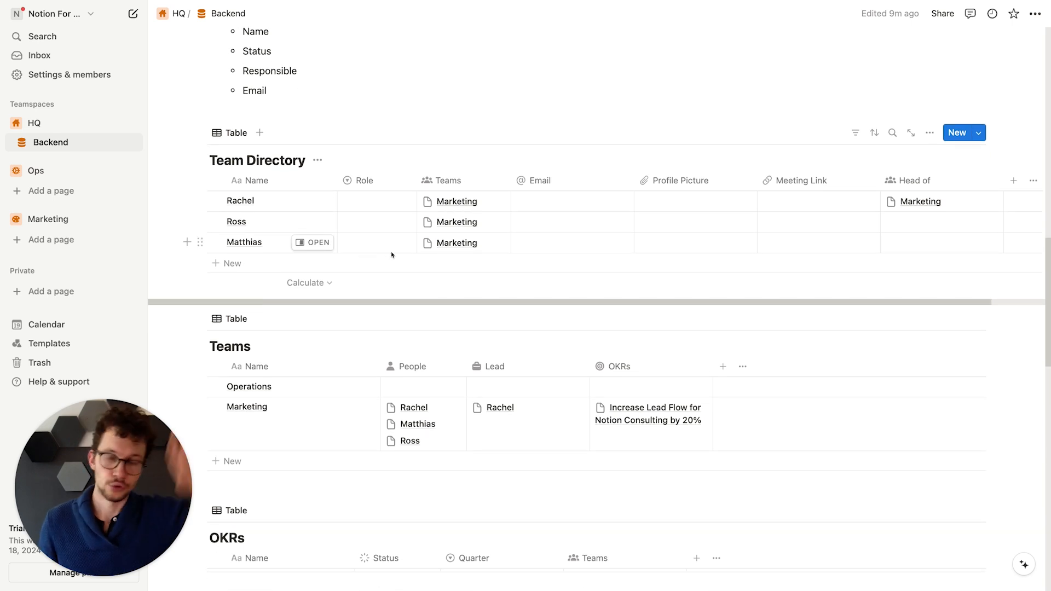
pyautogui.click(1014, 180)
pyautogui.write('per')
pyautogui.press('Return')
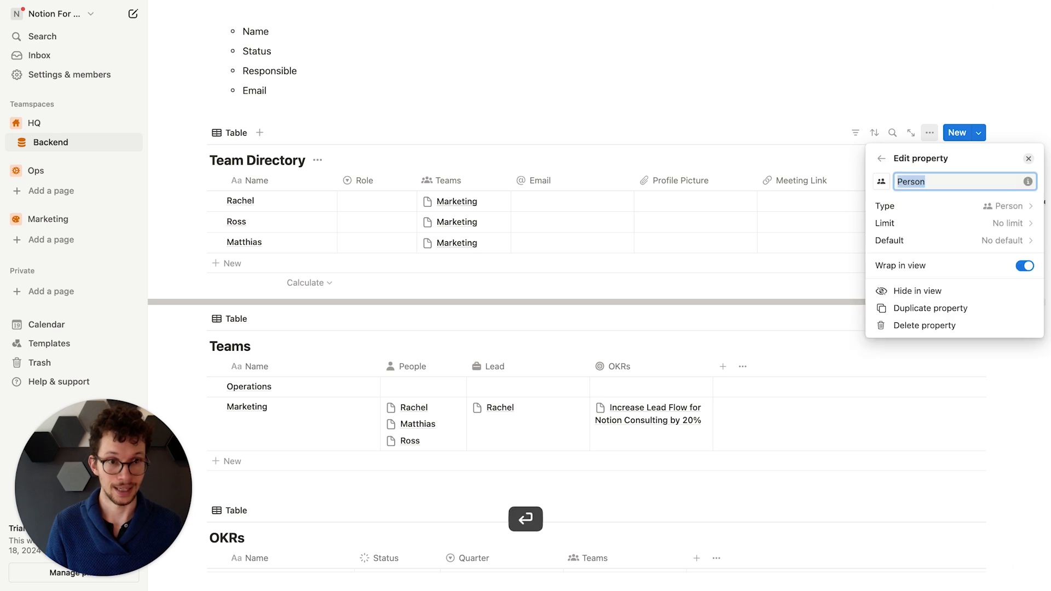
pyautogui.write('Not')
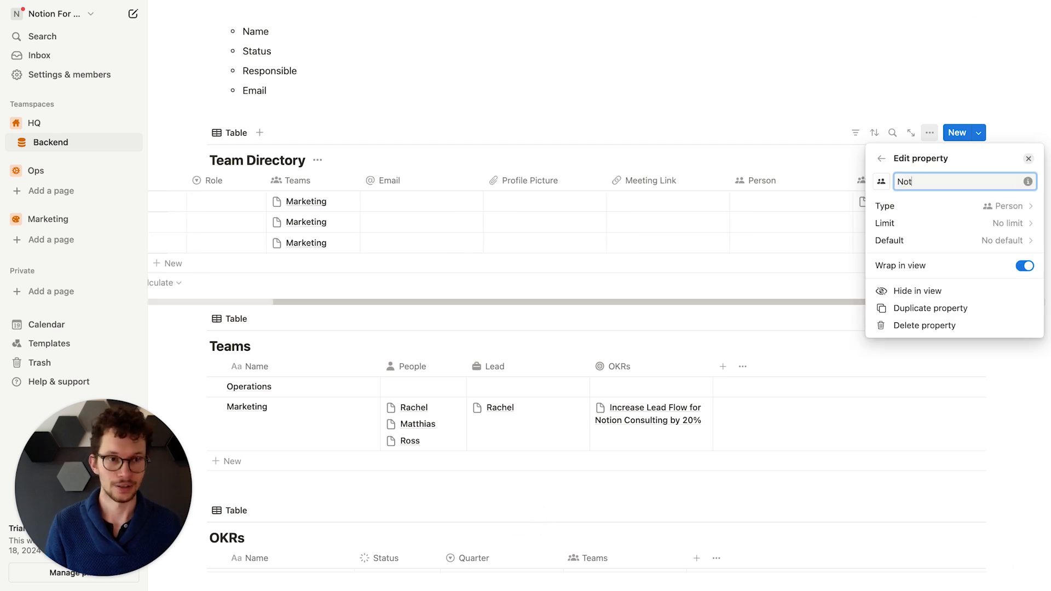
pyautogui.write('ion Account')
pyautogui.press('Return')
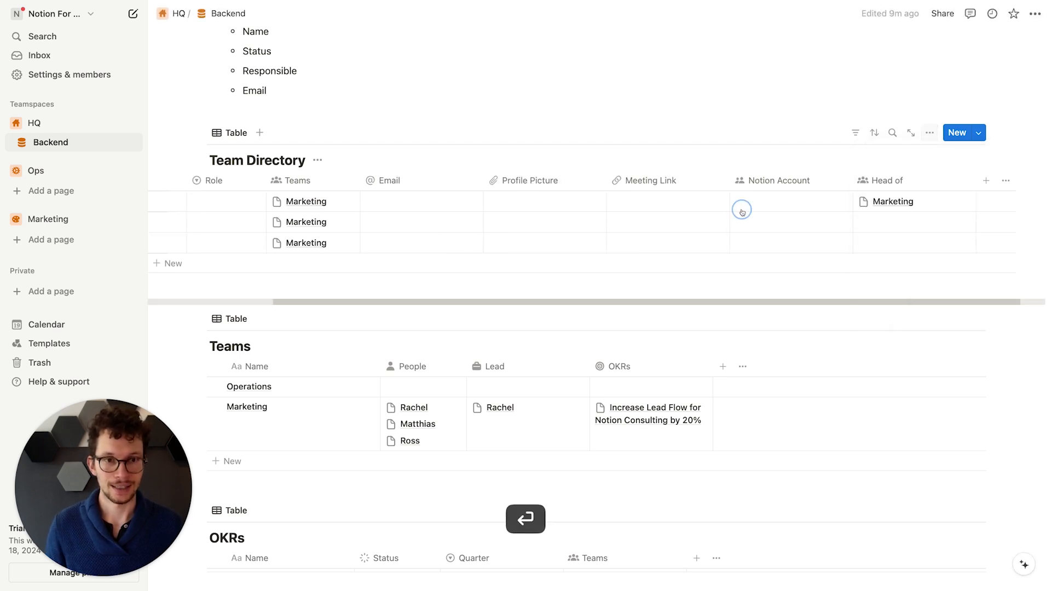
# Step: Assign the workspace owner's account as the Notion Account of the first Team Directory entry
pyautogui.click(777, 201)
pyautogui.click(766, 241)
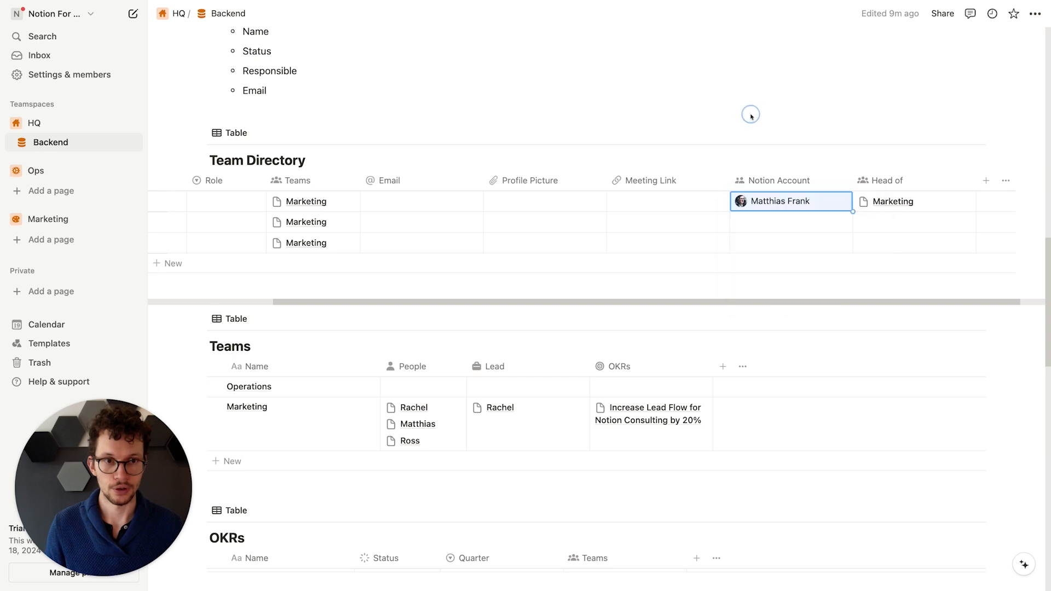
pyautogui.hscroll(-3, 686, 214)
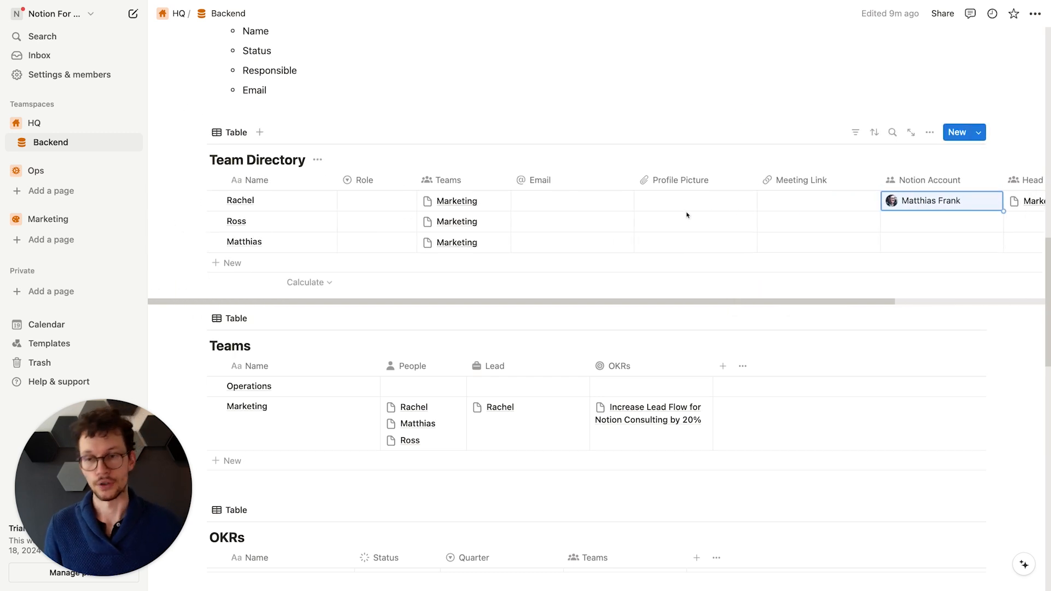
# Step: Compare the Responsible property in Projects with the people and Notion Account property in the Team Directory
pyautogui.scroll(-6, 688, 265)
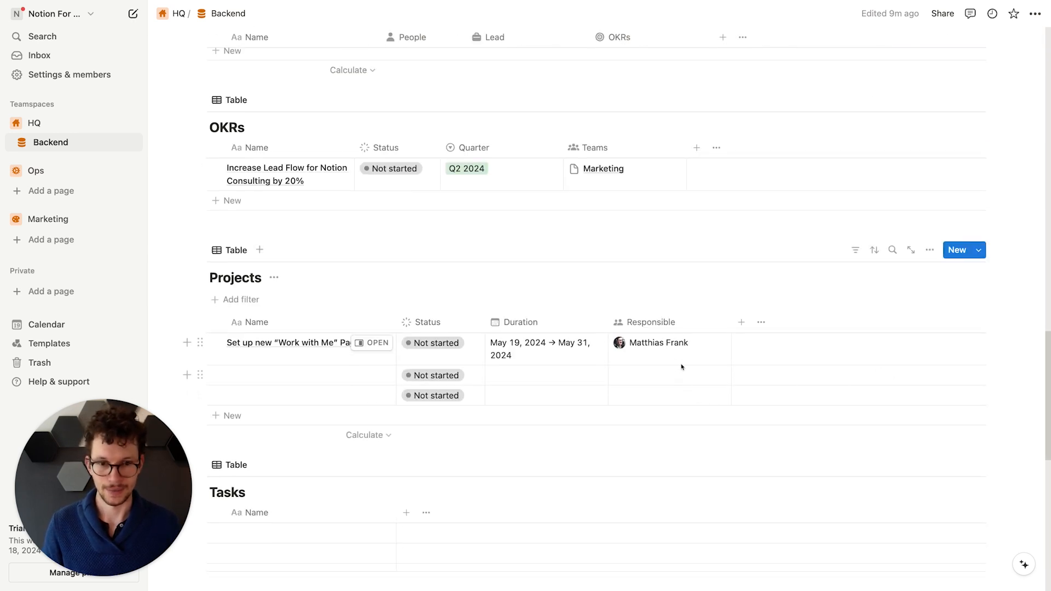
pyautogui.scroll(1, 672, 353)
pyautogui.scroll(3, 712, 416)
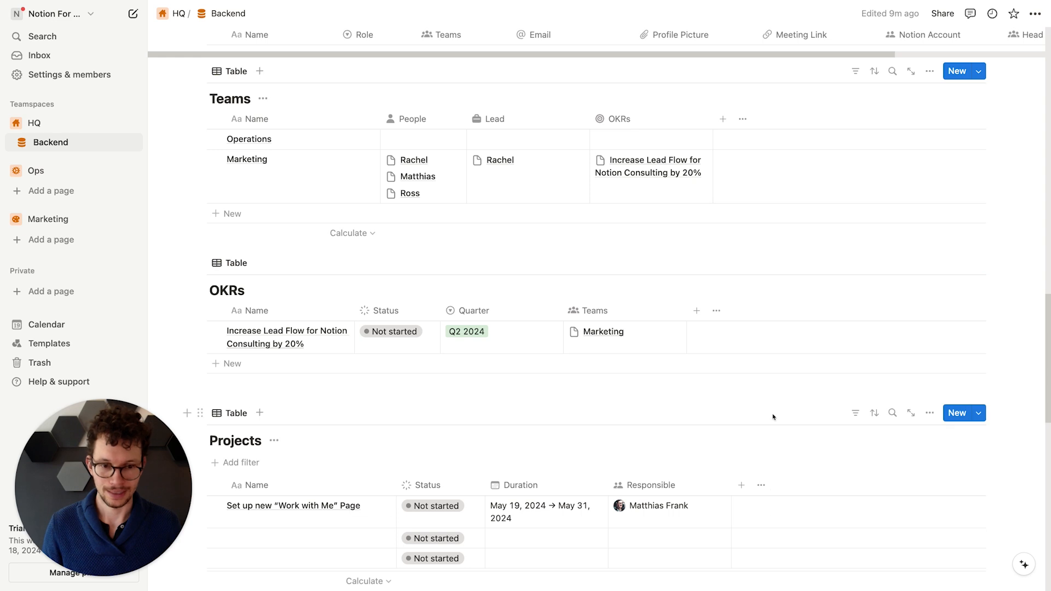
pyautogui.scroll(5, 657, 383)
pyautogui.scroll(-9, 586, 340)
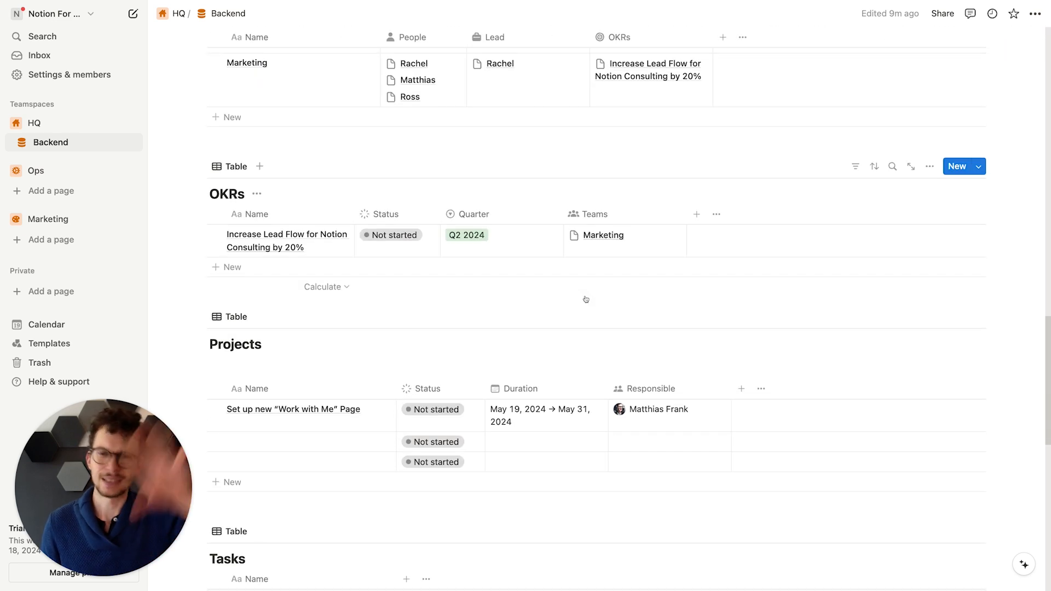
pyautogui.scroll(-1, 592, 328)
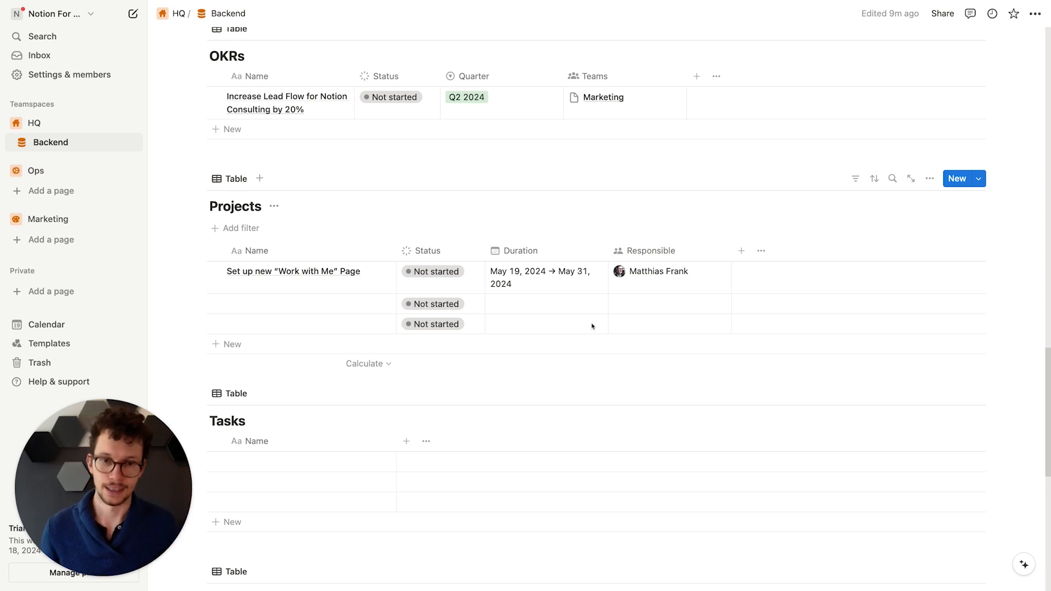
pyautogui.scroll(-2, 592, 327)
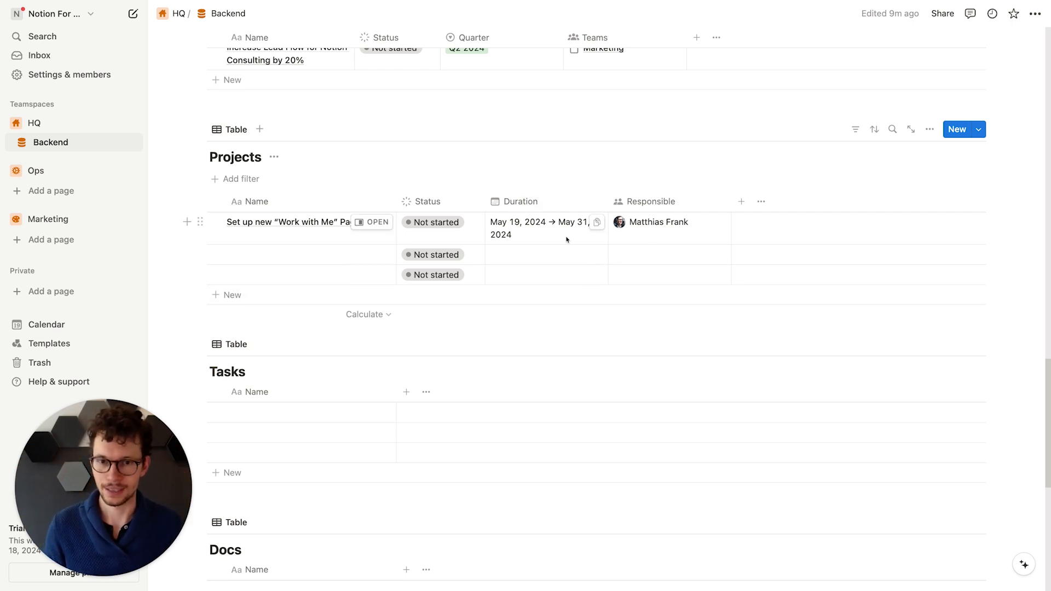
# Step: Add a two-way relation named Team from Projects to the Teams database, shown on Teams as Projects
pyautogui.click(742, 203)
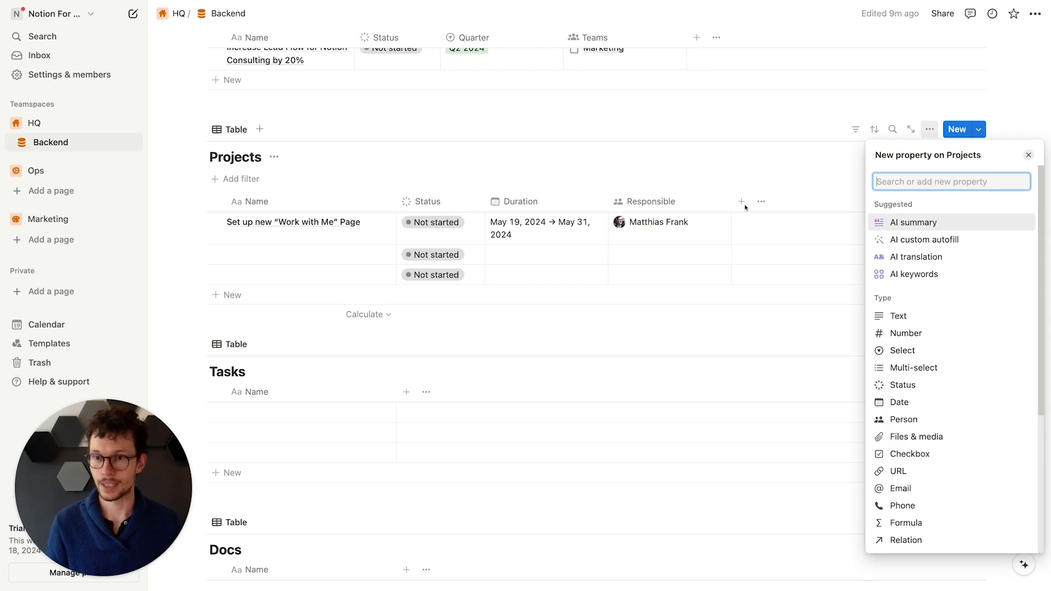
pyautogui.write('rel')
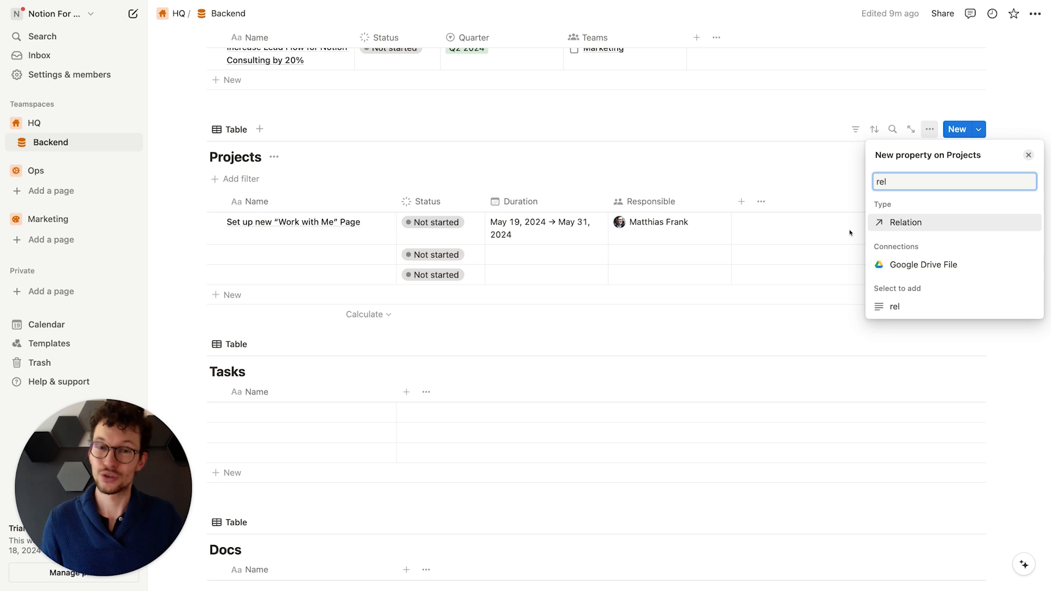
pyautogui.click(887, 224)
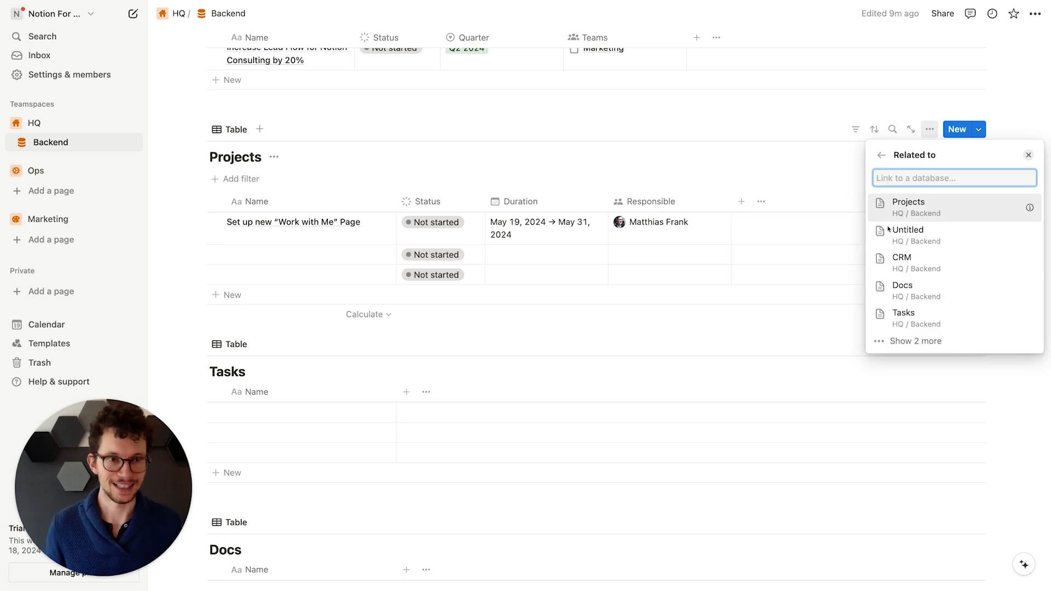
pyautogui.press('BackSpace')
pyautogui.press('BackSpace')
pyautogui.write('am')
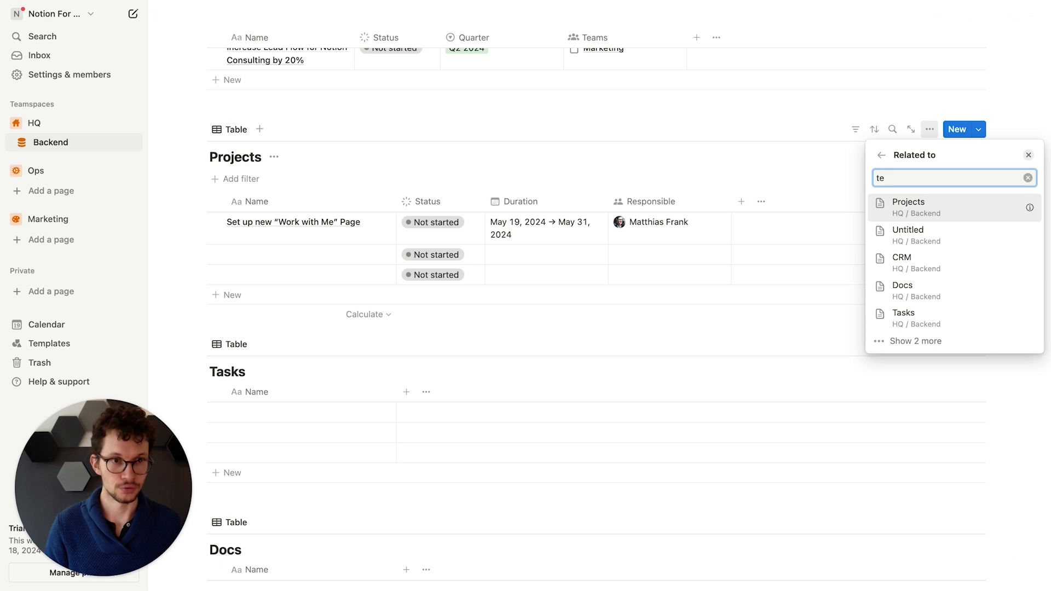
pyautogui.click(927, 245)
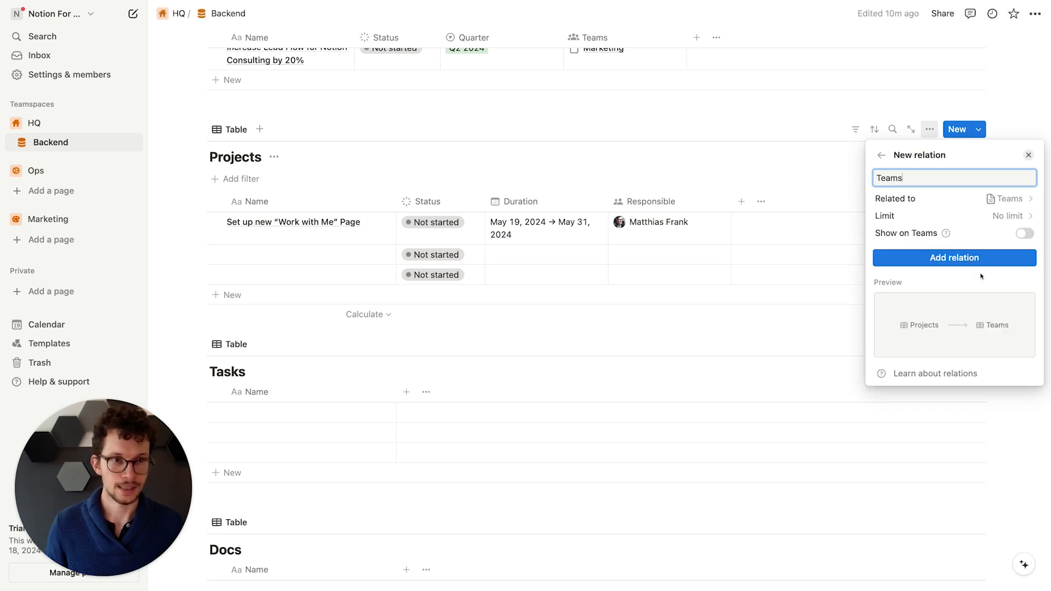
pyautogui.click(1023, 233)
pyautogui.click(911, 179)
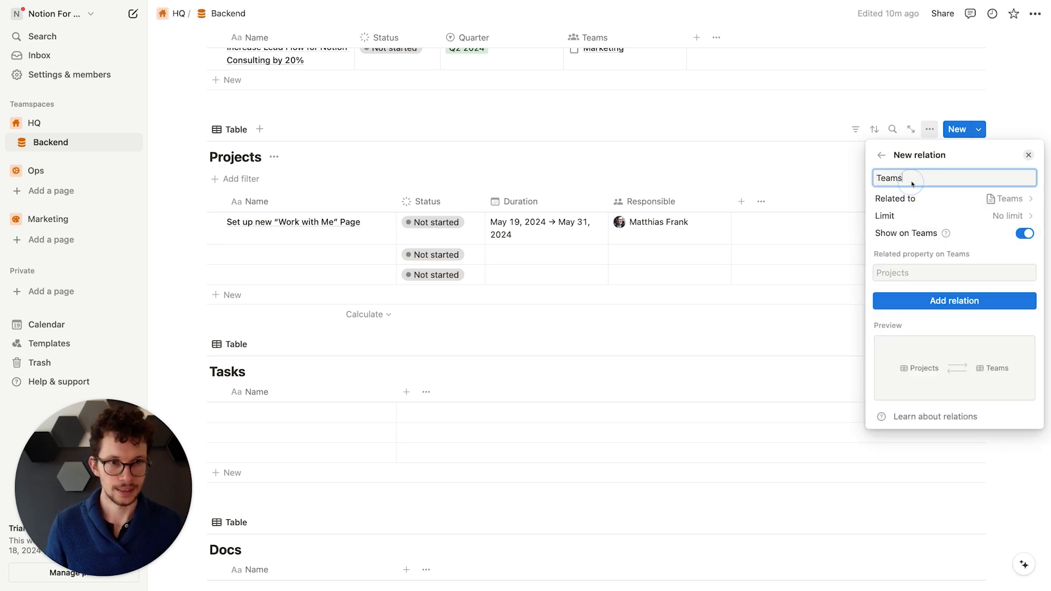
pyautogui.press('BackSpace')
pyautogui.click(913, 299)
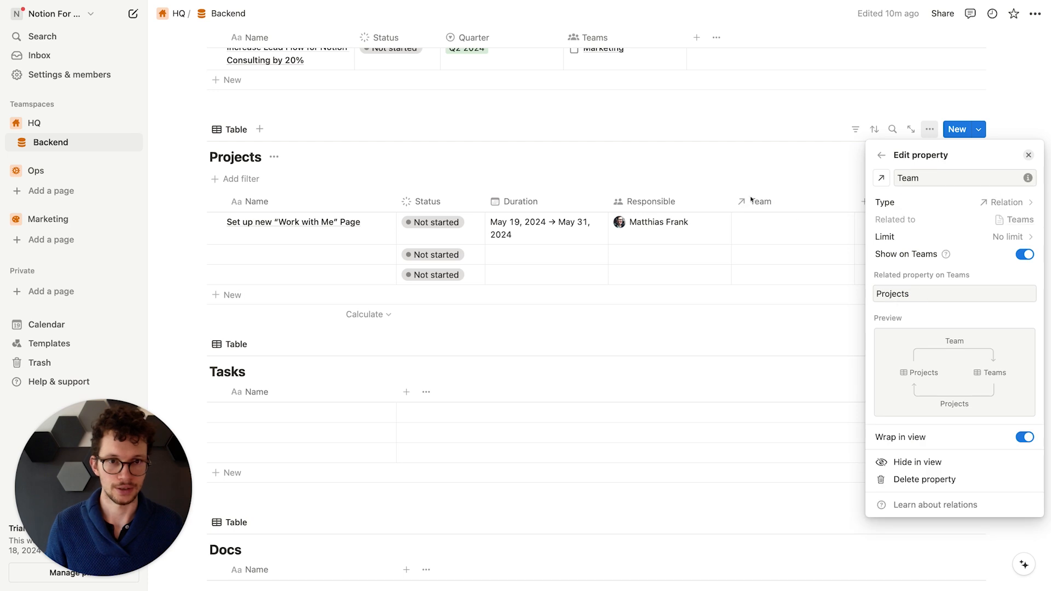
pyautogui.click(781, 183)
# Step: Give the Team property in the Projects database the group-of-people icon
pyautogui.click(761, 202)
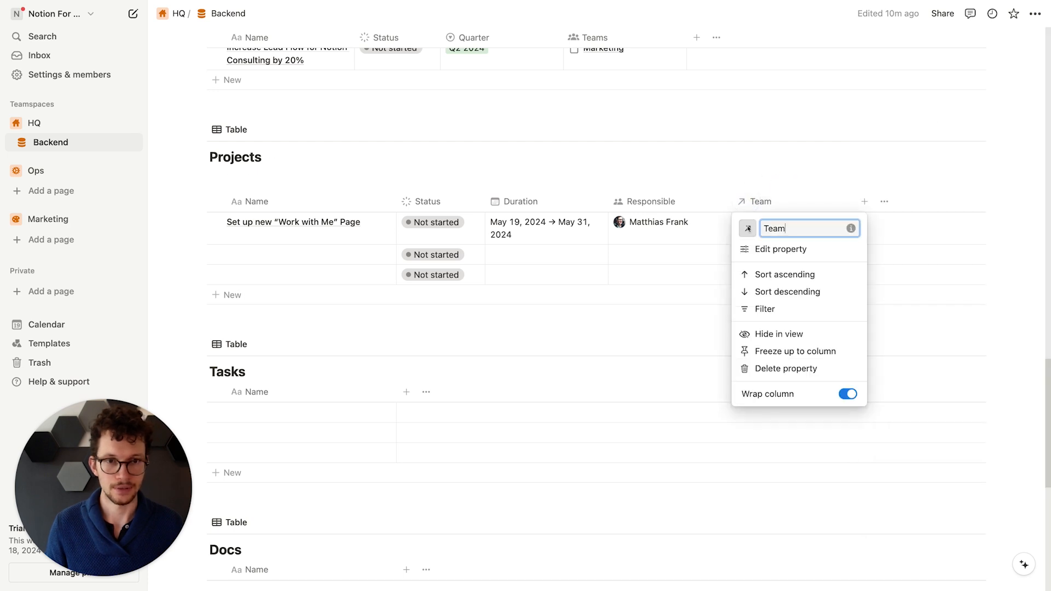
pyautogui.click(748, 228)
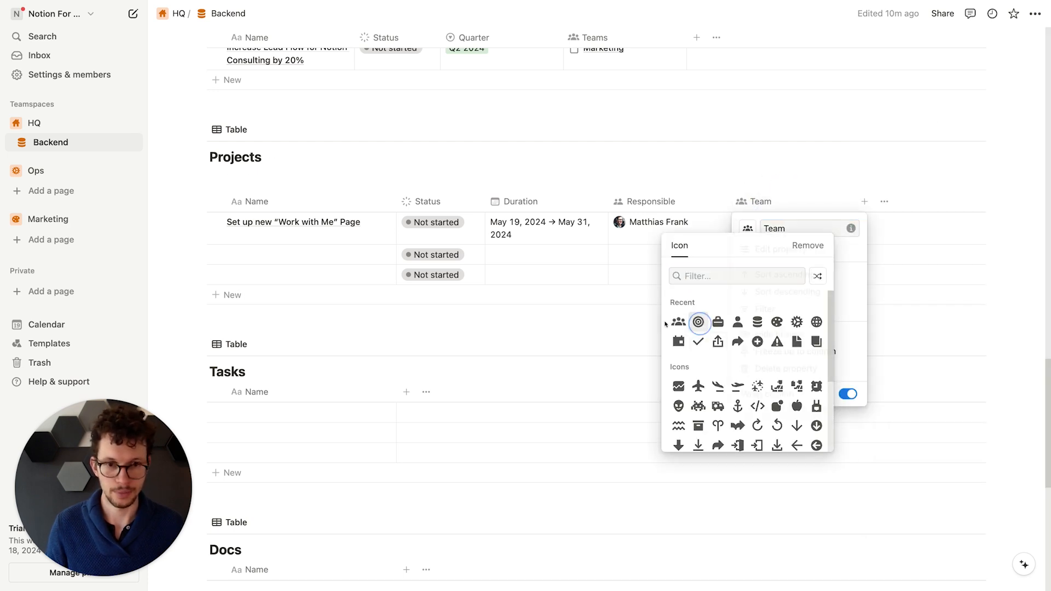
pyautogui.click(697, 320)
pyautogui.click(633, 324)
# Step: Give the Projects relation property in the Teams database the globe icon
pyautogui.scroll(8, 634, 324)
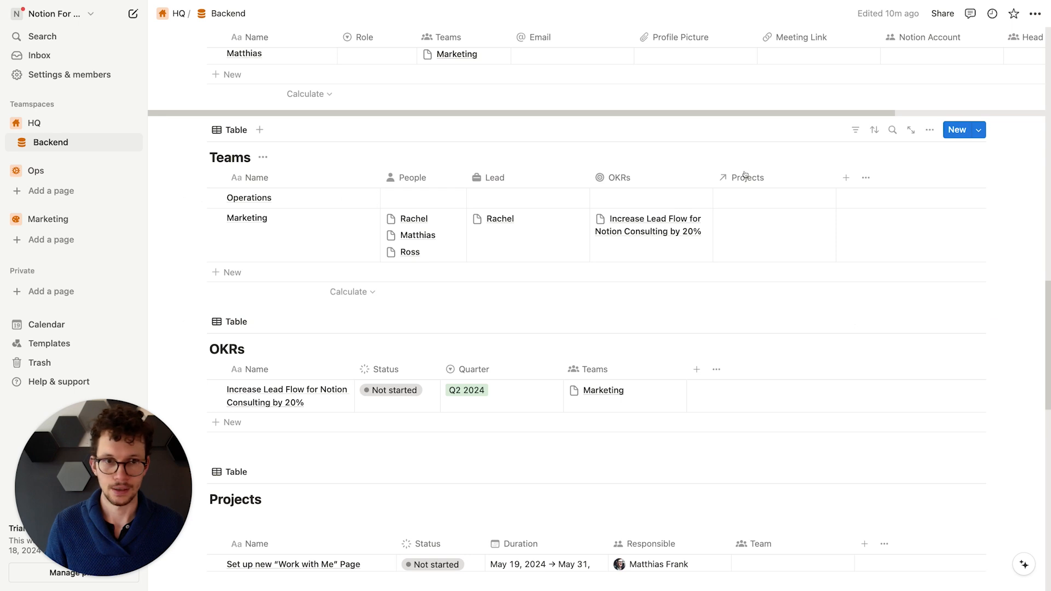
pyautogui.click(744, 176)
pyautogui.click(730, 204)
pyautogui.write('glb')
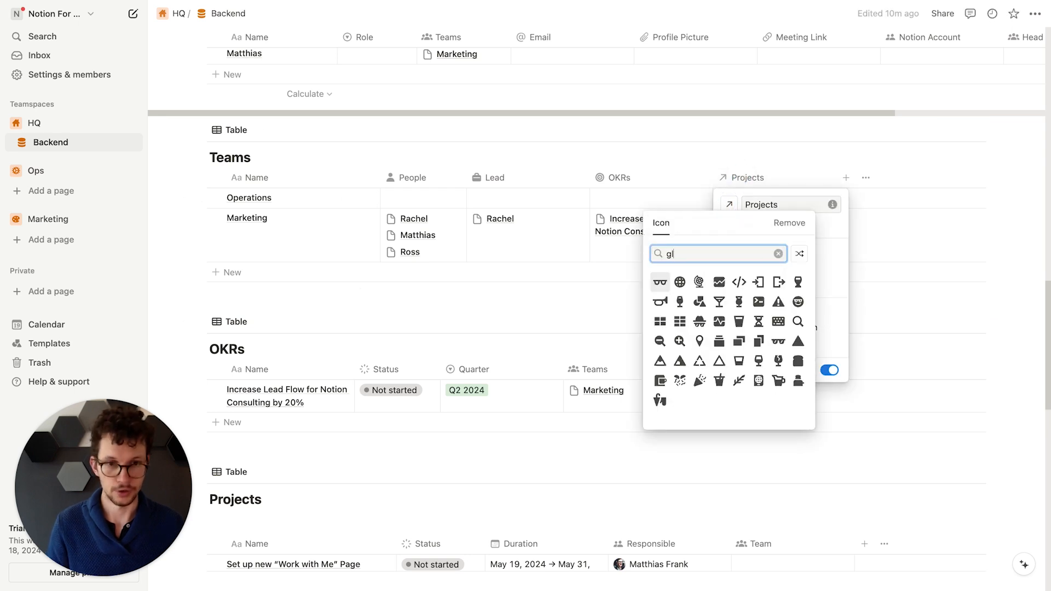
pyautogui.press('BackSpace')
pyautogui.write('ob')
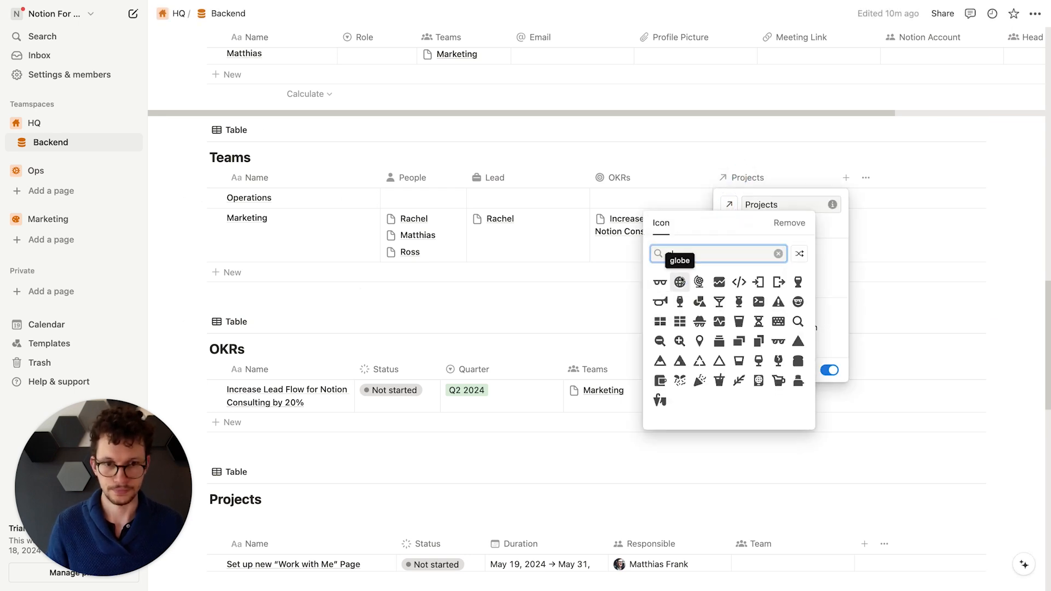
pyautogui.click(680, 281)
pyautogui.click(550, 323)
# Step: Narrow the Team column in Projects and link the “Work with Me” page project to the Marketing team
pyautogui.scroll(-3, 677, 328)
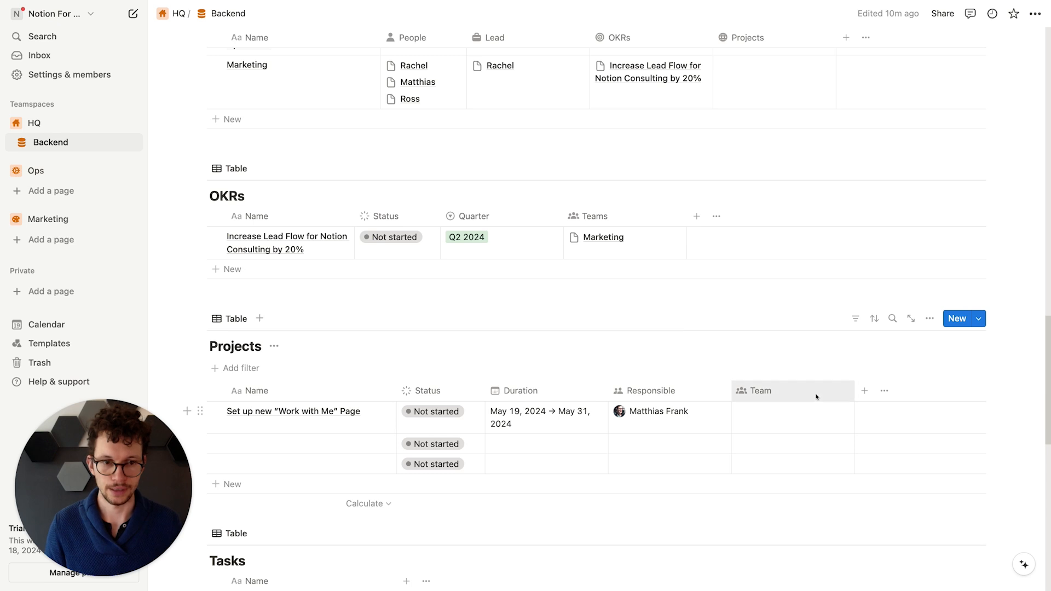
pyautogui.moveTo(854, 391); pyautogui.dragTo(814, 395)
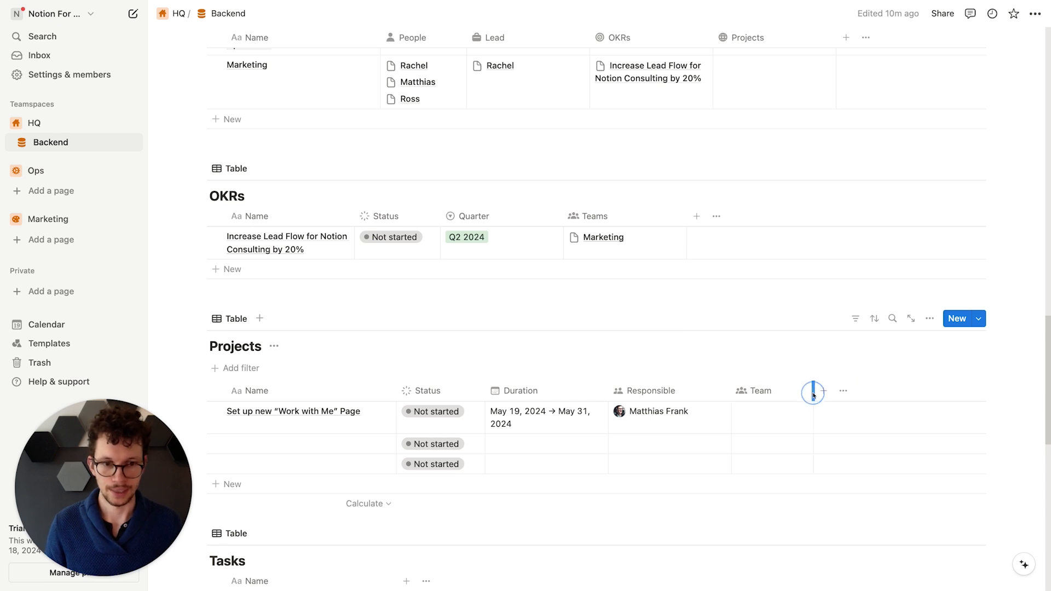
pyautogui.click(725, 421)
pyautogui.press('Escape')
pyautogui.click(767, 417)
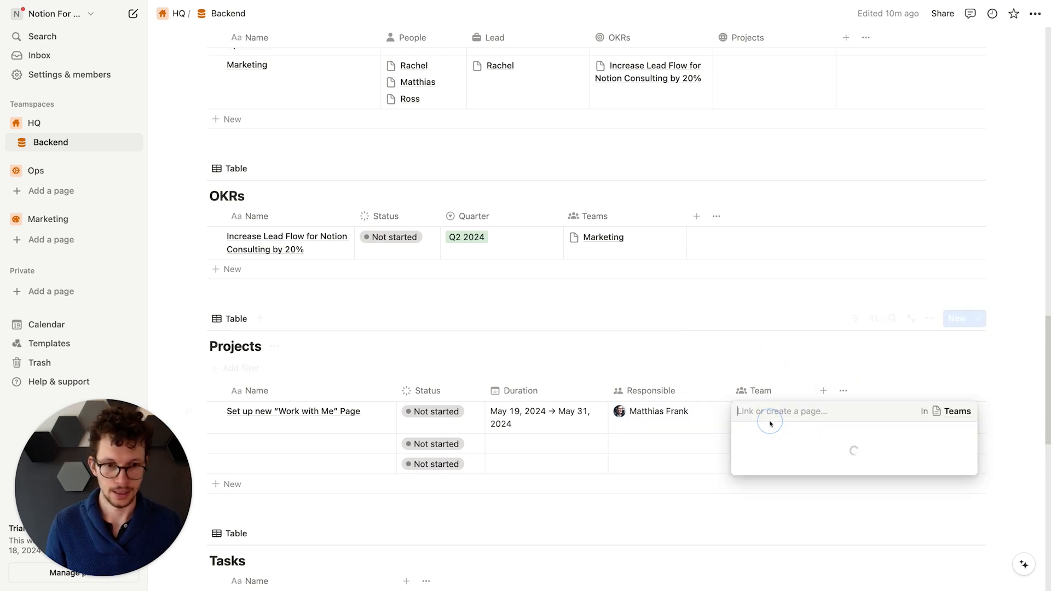
pyautogui.click(772, 470)
pyautogui.press('Escape')
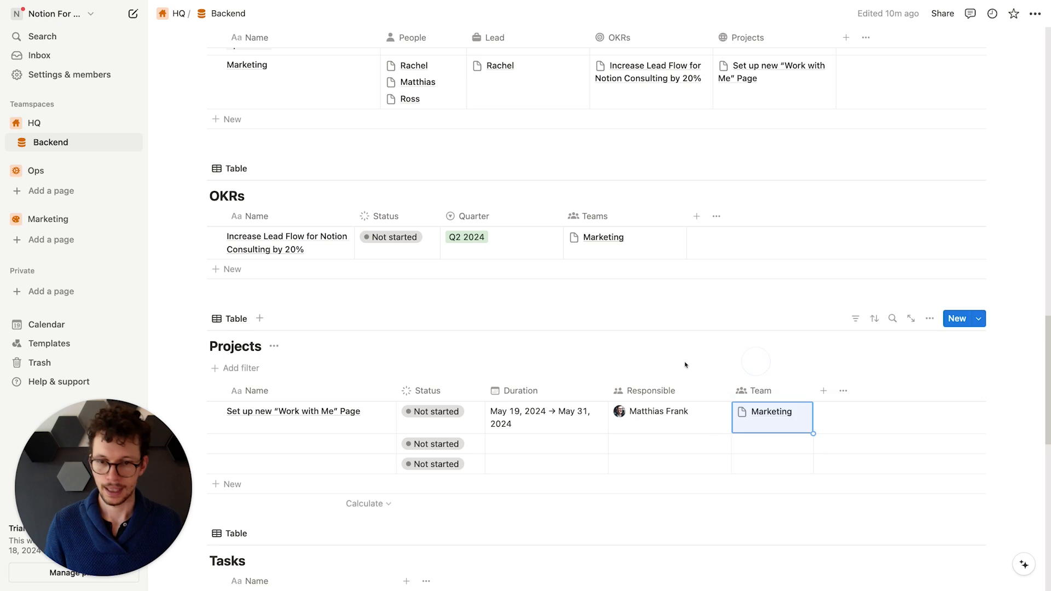
# Step: Check the planned Projects properties in the outline against the columns of the Projects database
pyautogui.scroll(15, 641, 376)
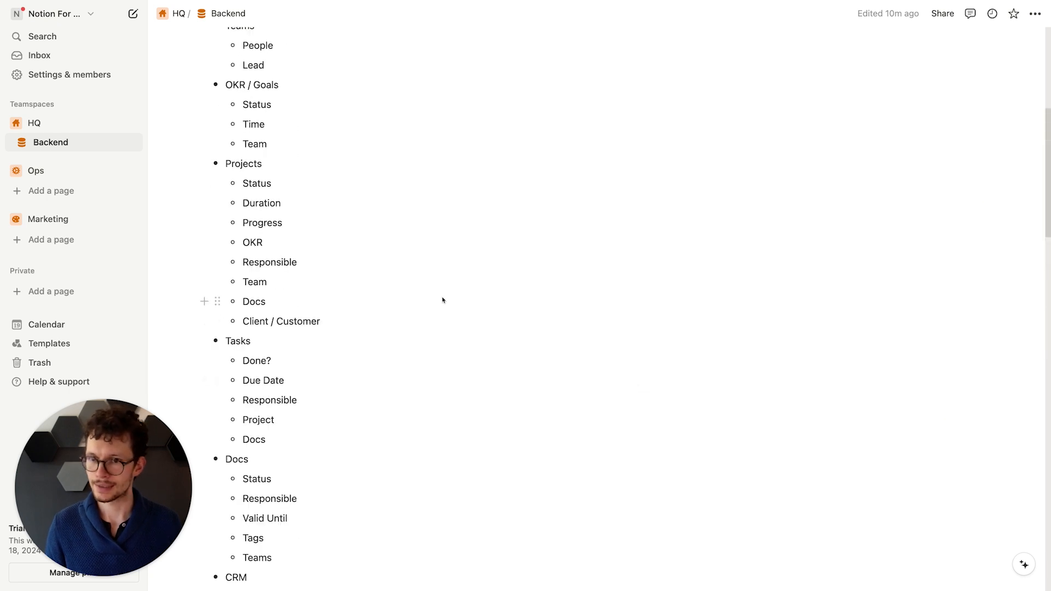
pyautogui.scroll(-2, 323, 256)
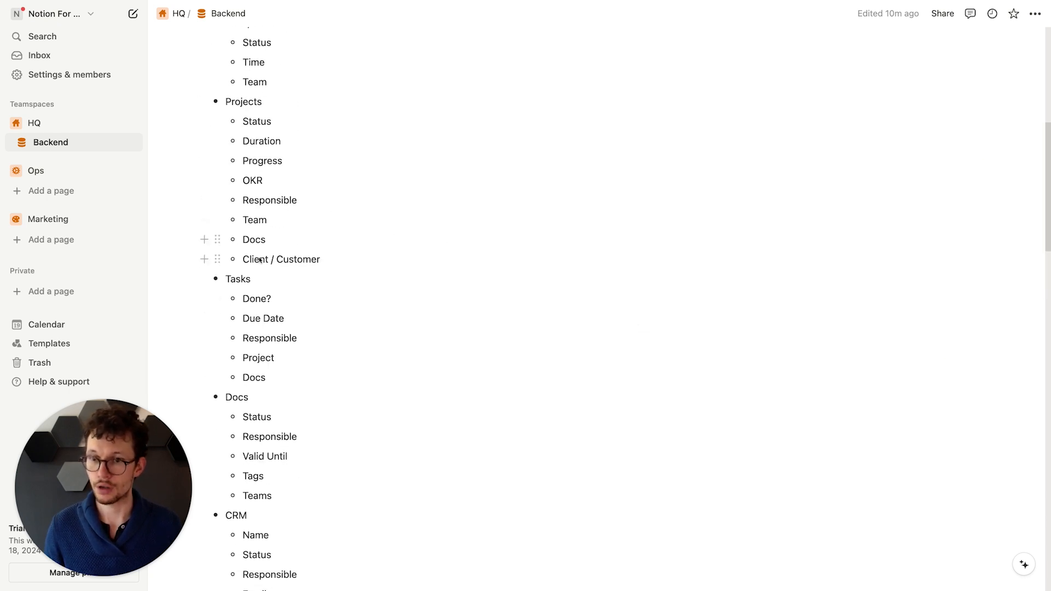
pyautogui.scroll(-15, 260, 260)
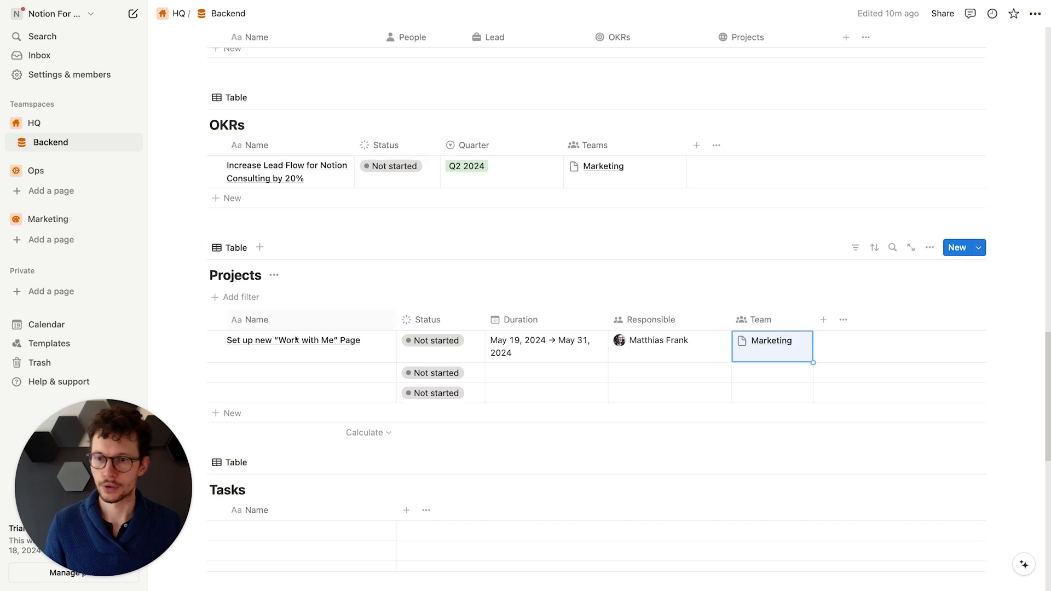
pyautogui.scroll(-5, 310, 329)
pyautogui.scroll(8, 340, 410)
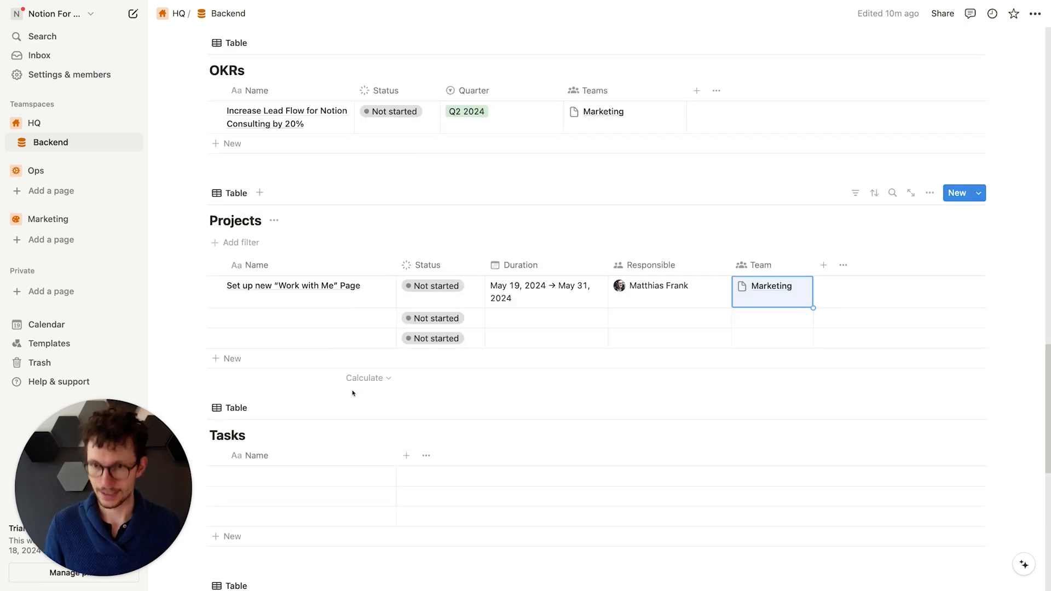
pyautogui.scroll(-1, 356, 382)
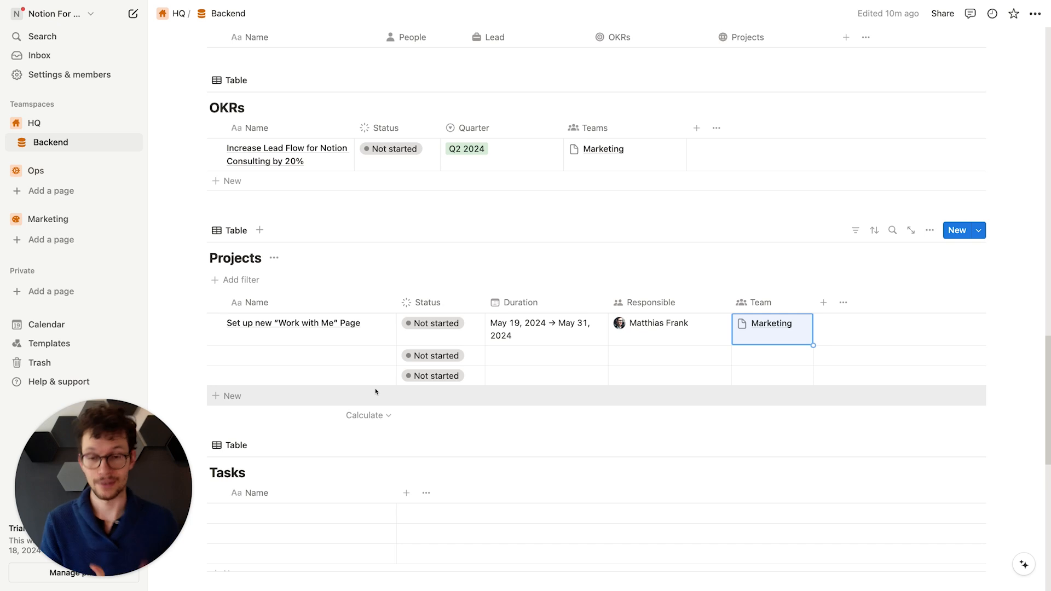
# Step: Add a Docs relation property to the Projects database and show it on Docs as Projects
pyautogui.scroll(-2, 385, 389)
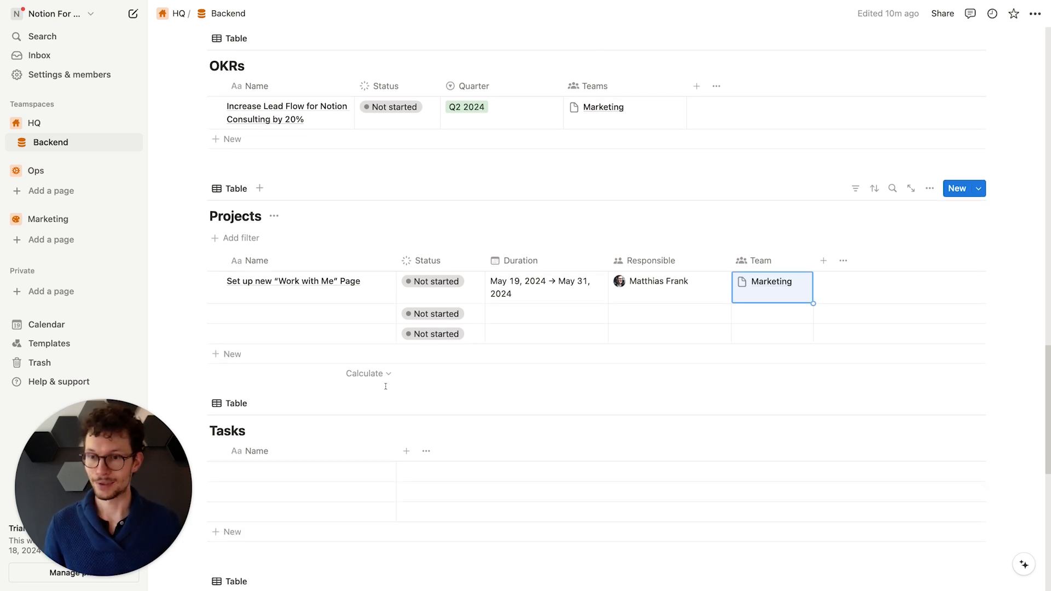
pyautogui.click(831, 255)
pyautogui.write('re')
pyautogui.press('Return')
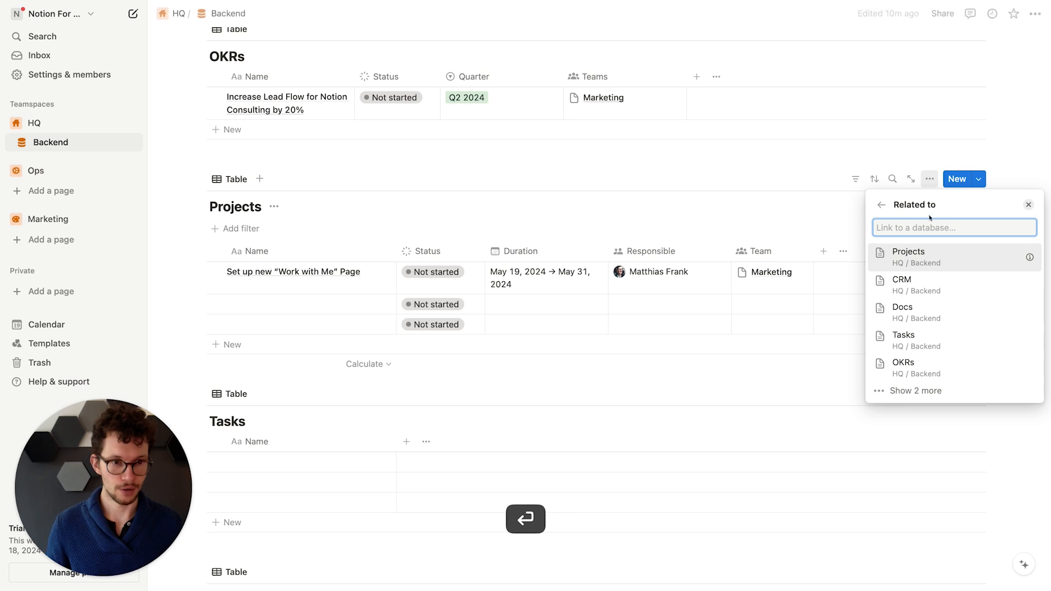
pyautogui.click(975, 324)
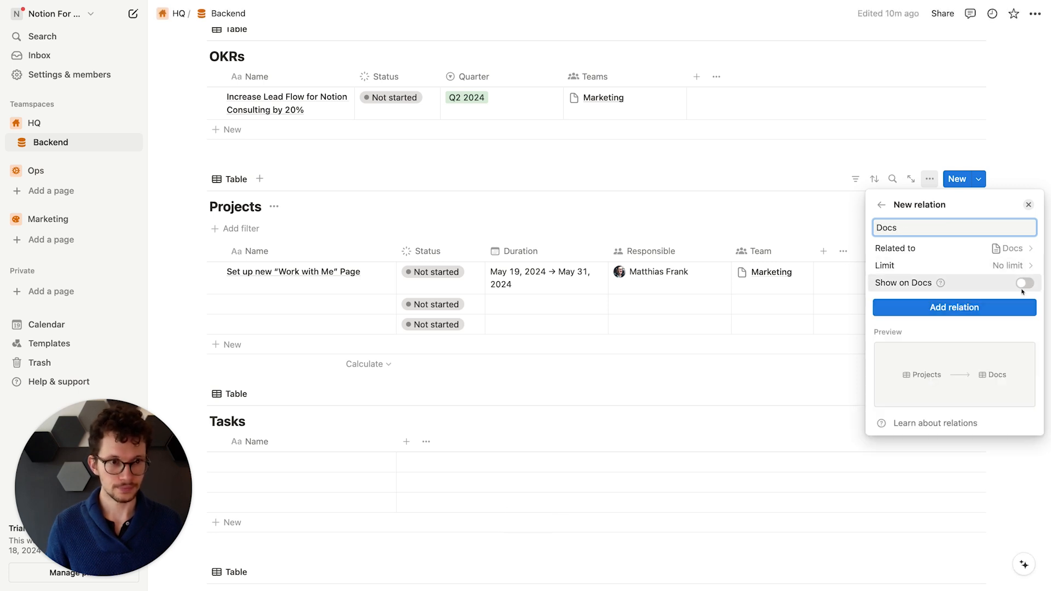
pyautogui.click(1024, 284)
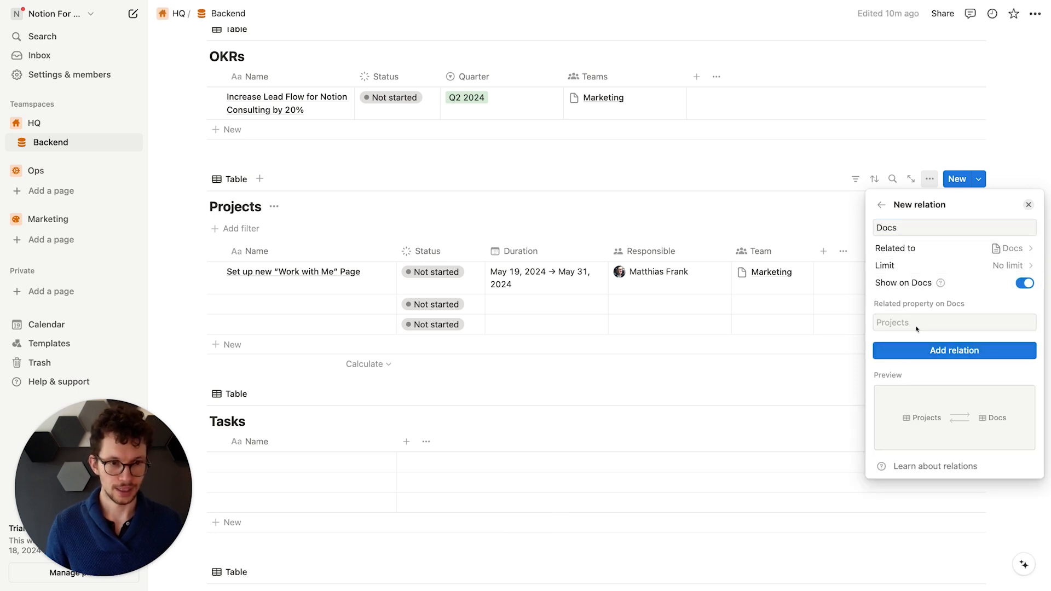
pyautogui.click(907, 352)
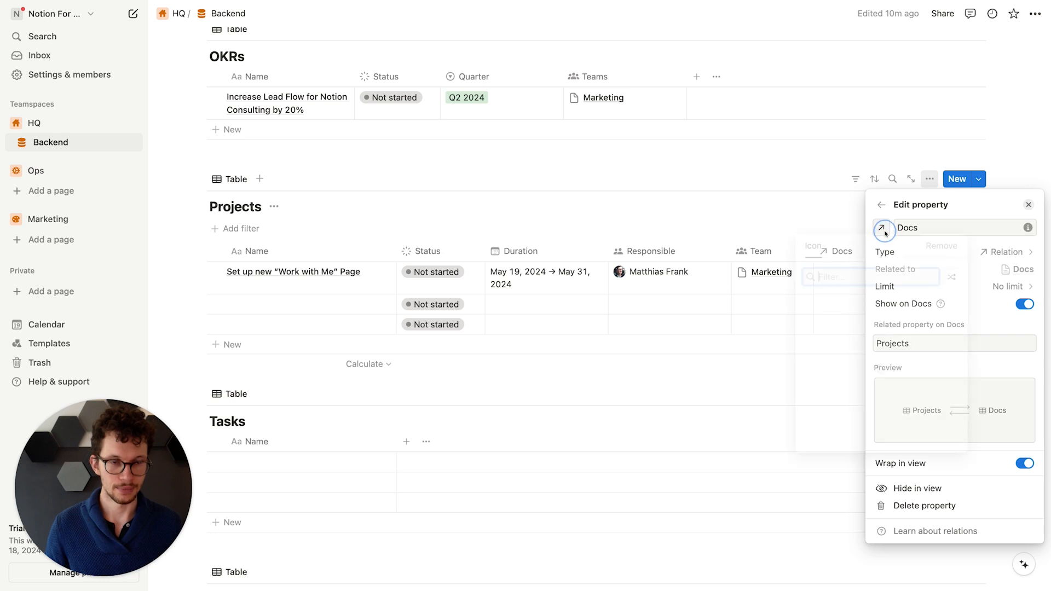
# Step: Give the Docs property in Projects the paper document icon and narrow its column
pyautogui.click(882, 228)
pyautogui.write('pap')
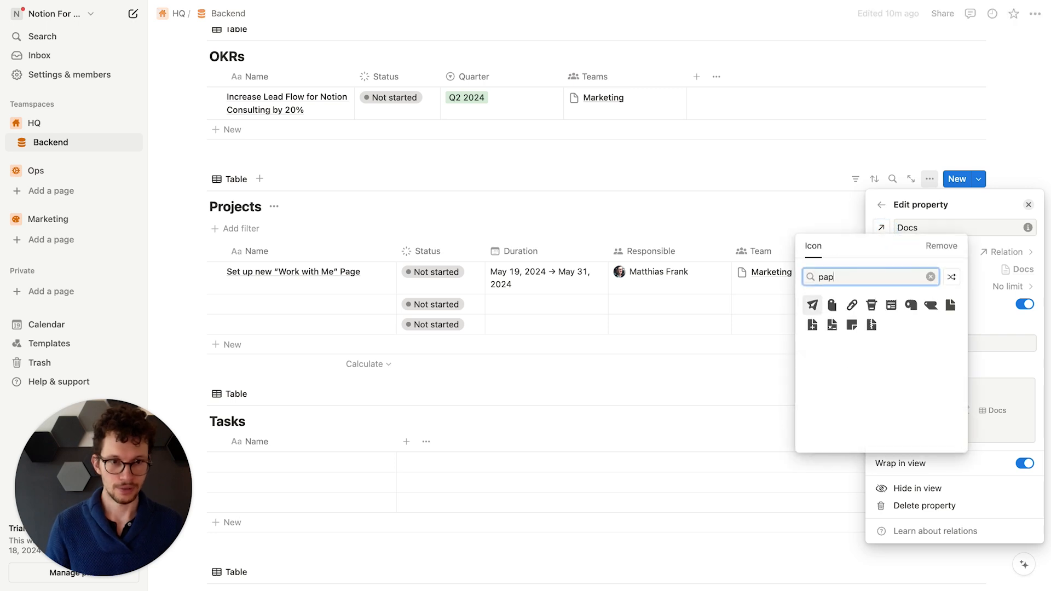
pyautogui.click(951, 305)
pyautogui.click(786, 377)
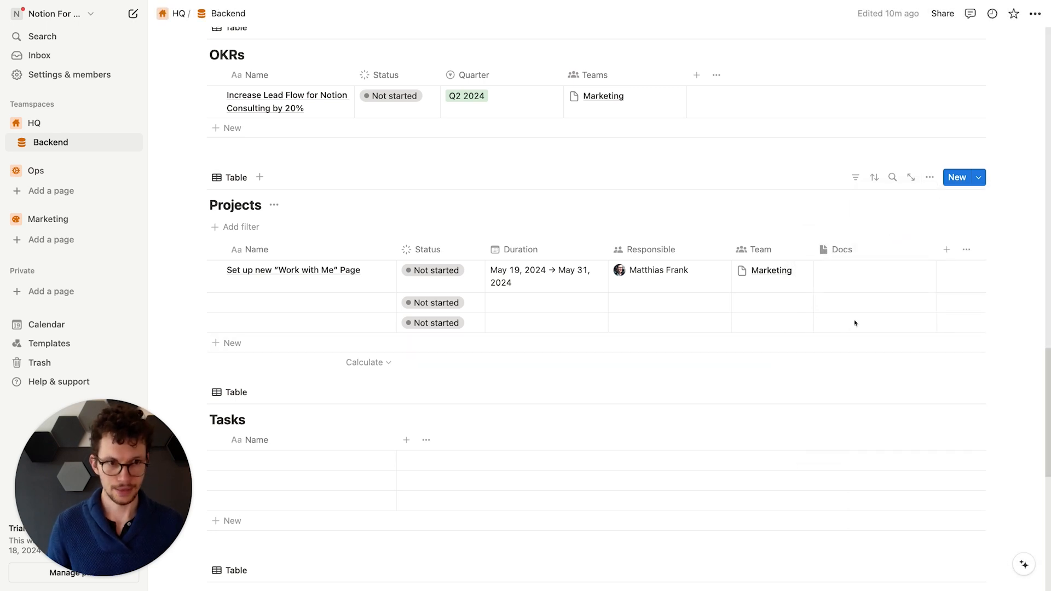
pyautogui.moveTo(937, 252); pyautogui.dragTo(883, 261)
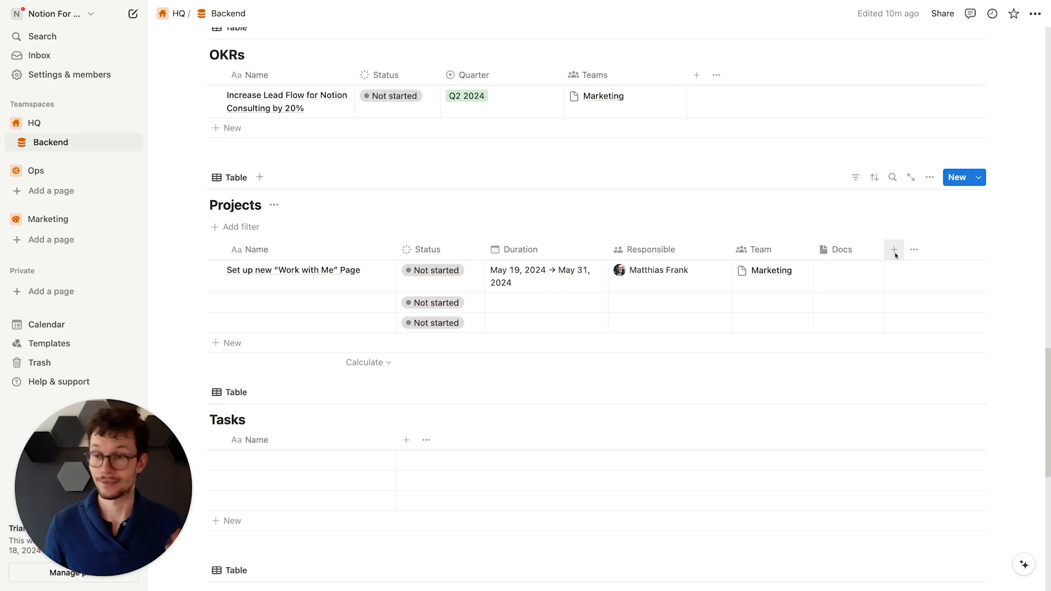
# Step: Add a CRM relation property to the Projects database and show it on CRM as Projects
pyautogui.scroll(-8, 673, 352)
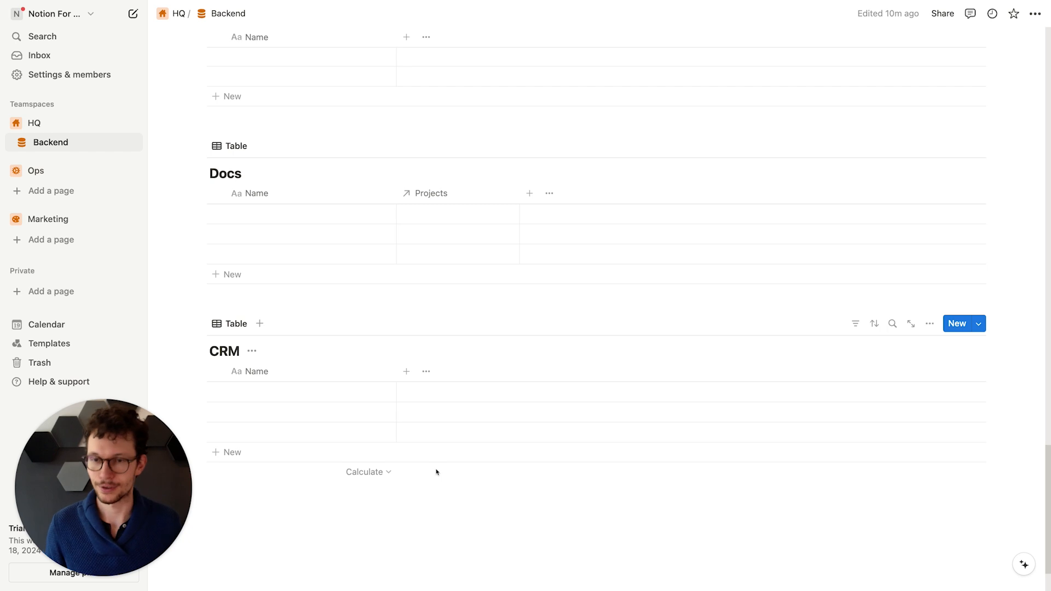
pyautogui.scroll(-1, 437, 472)
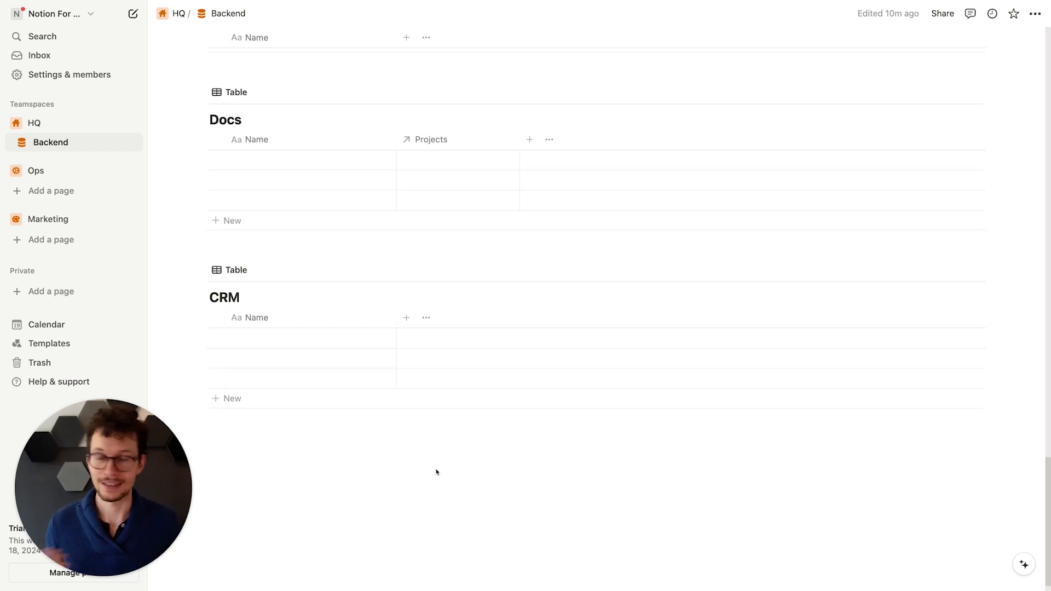
pyautogui.scroll(-1, 417, 427)
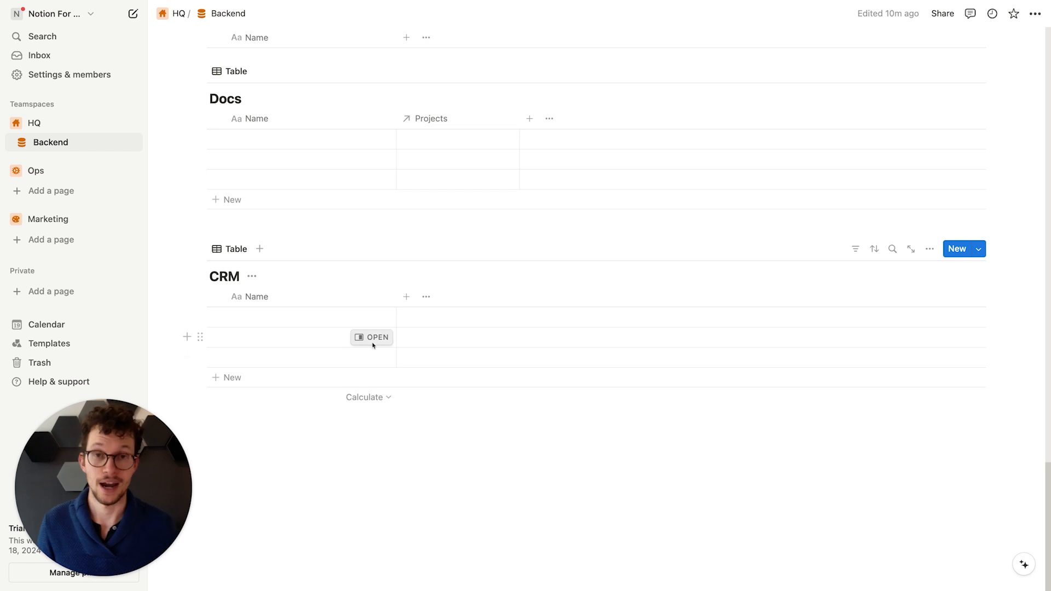
pyautogui.scroll(3, 349, 301)
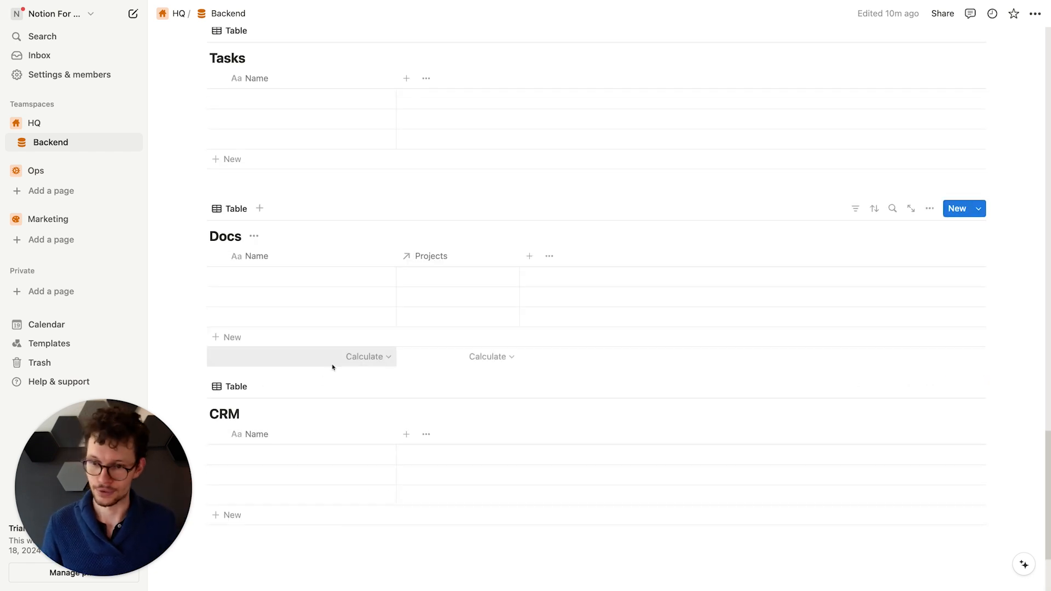
pyautogui.scroll(5, 334, 366)
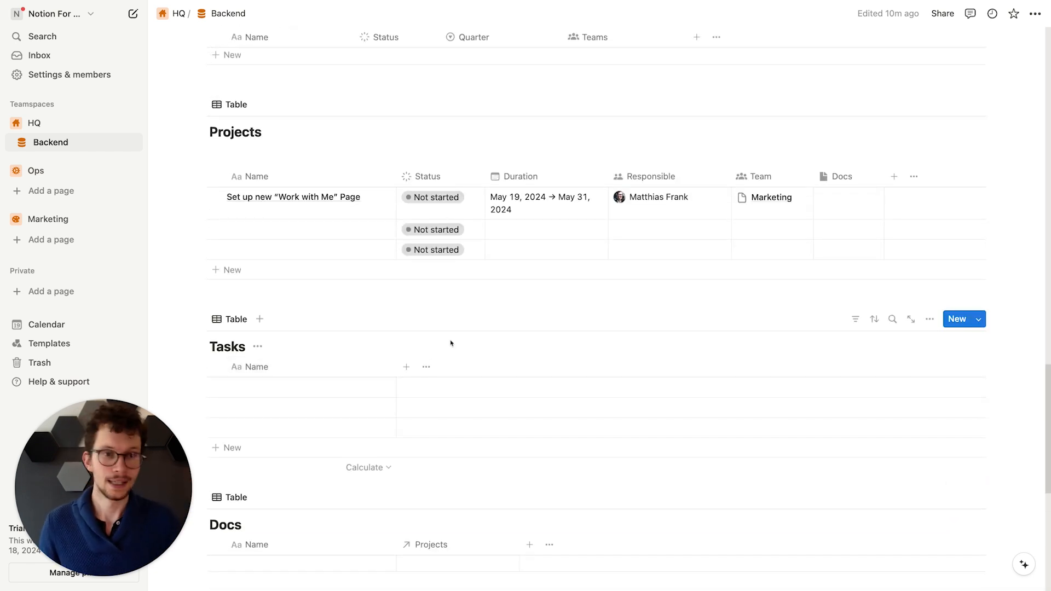
pyautogui.scroll(3, 743, 251)
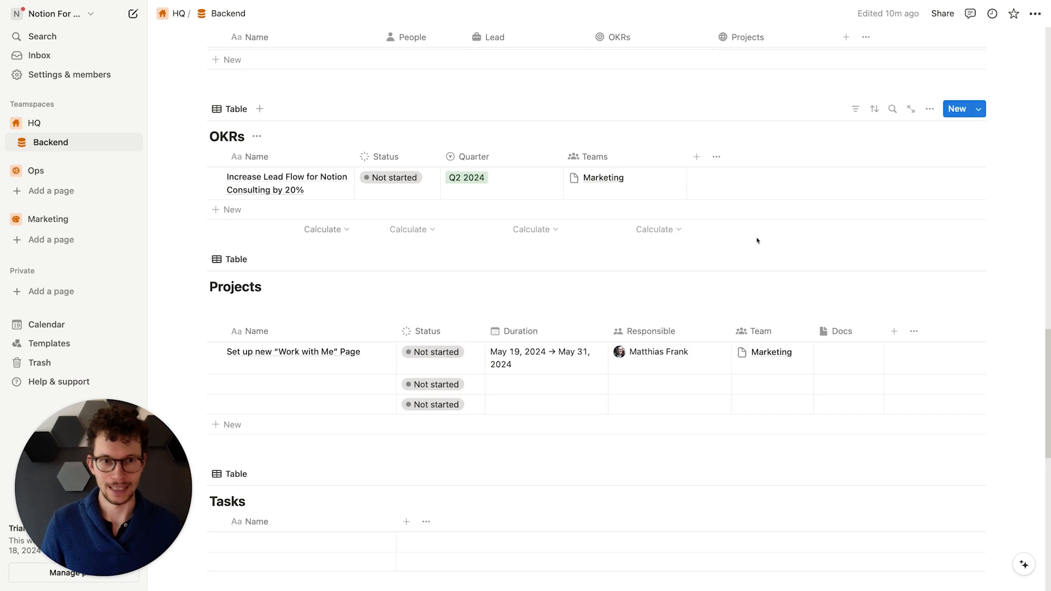
pyautogui.scroll(-1, 788, 315)
pyautogui.click(894, 286)
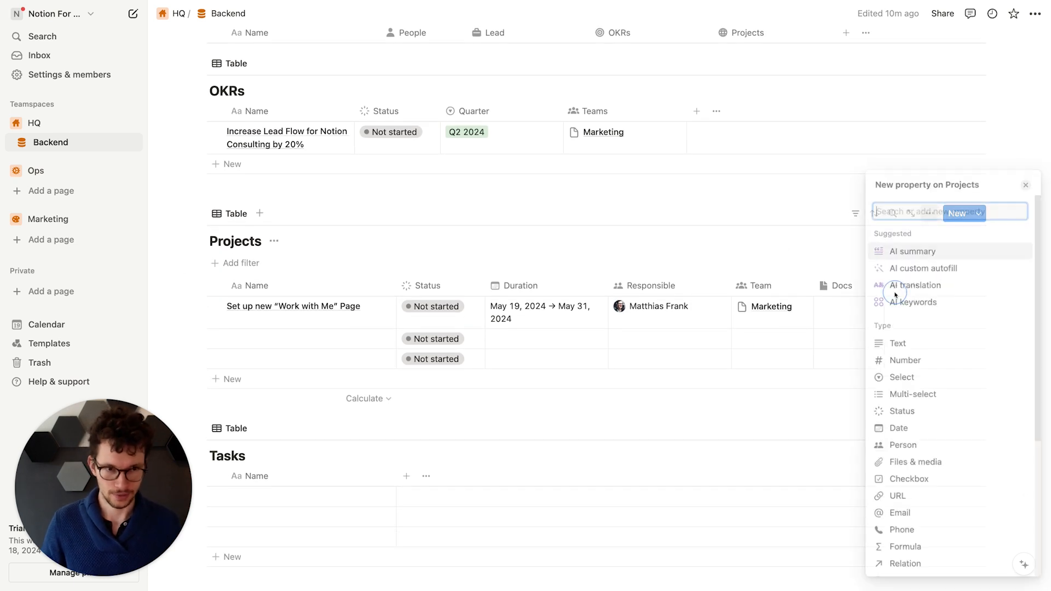
pyautogui.write('rel')
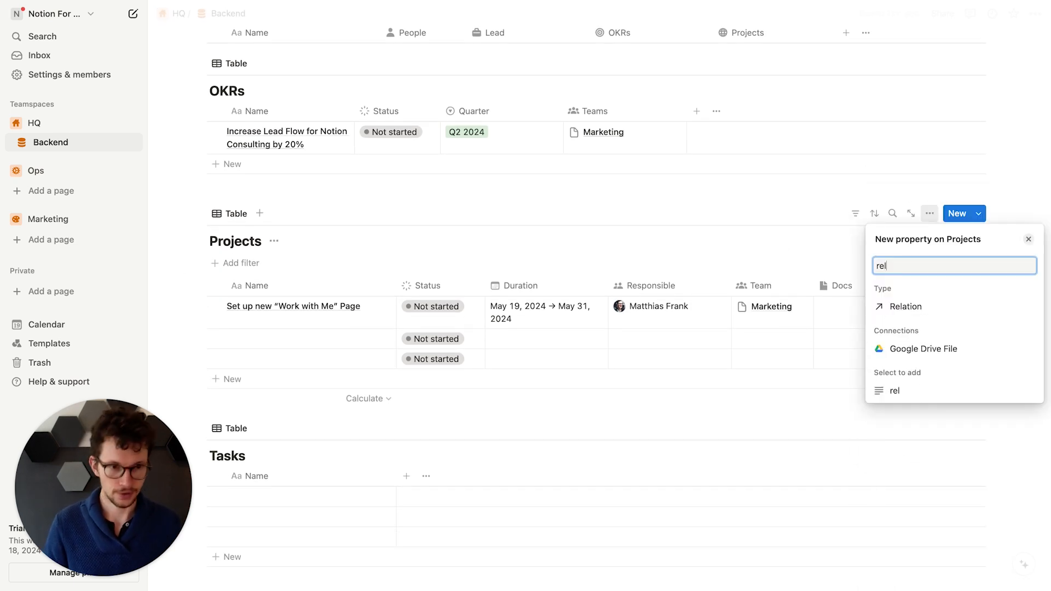
pyautogui.click(909, 307)
pyautogui.click(910, 317)
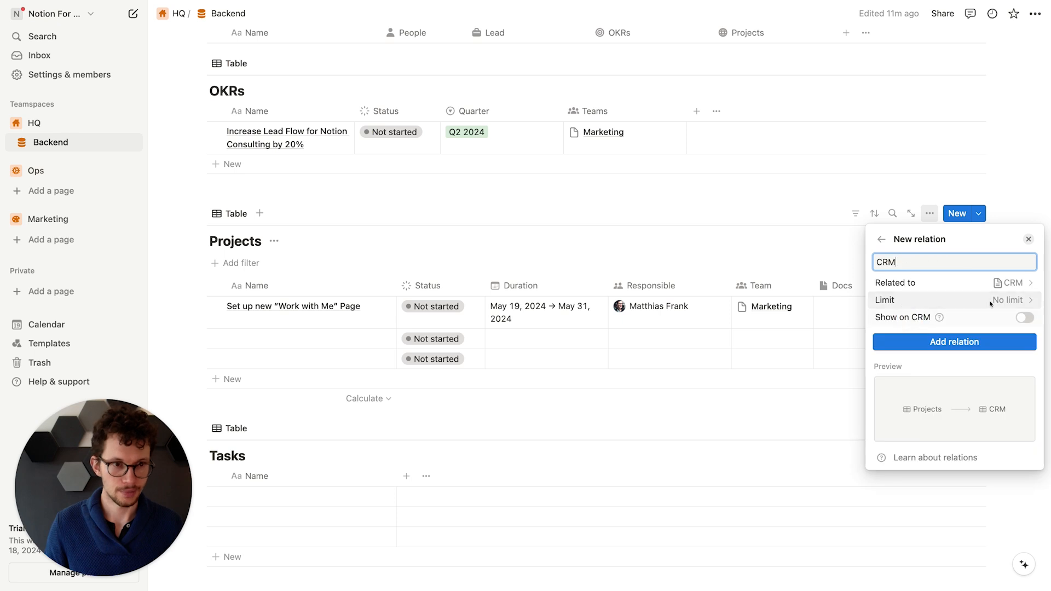
pyautogui.click(1024, 318)
pyautogui.click(942, 384)
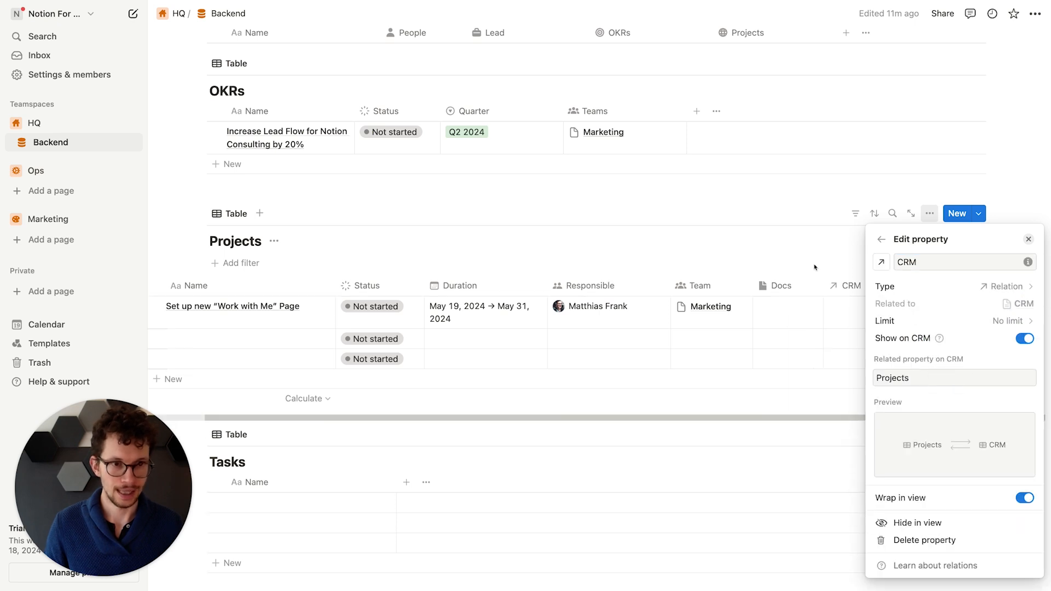
# Step: Try a head silhouette icon for the CRM property in the Projects database
pyautogui.click(882, 262)
pyautogui.write('peop')
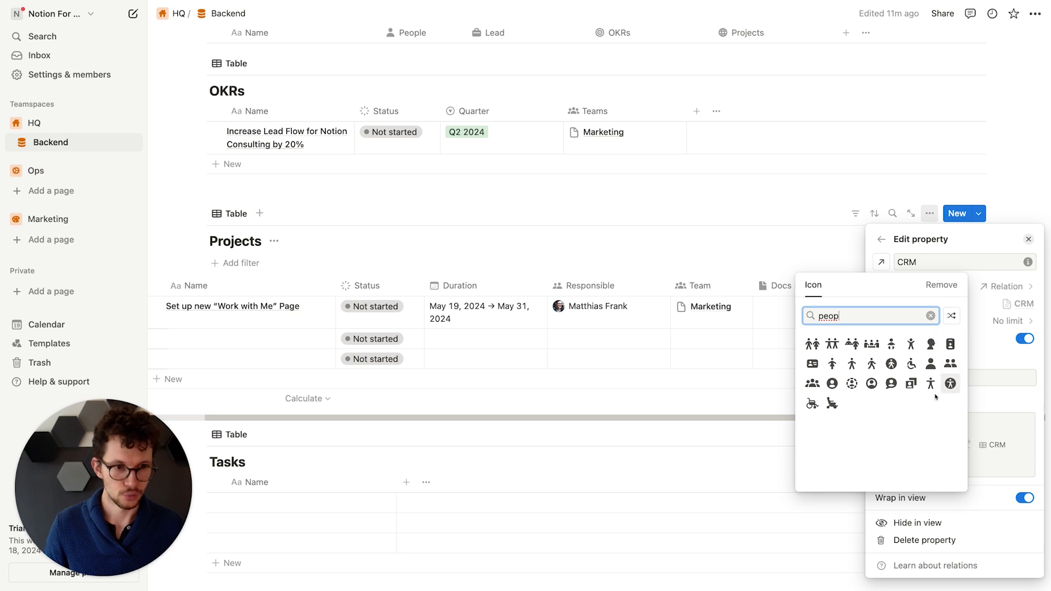
pyautogui.click(931, 345)
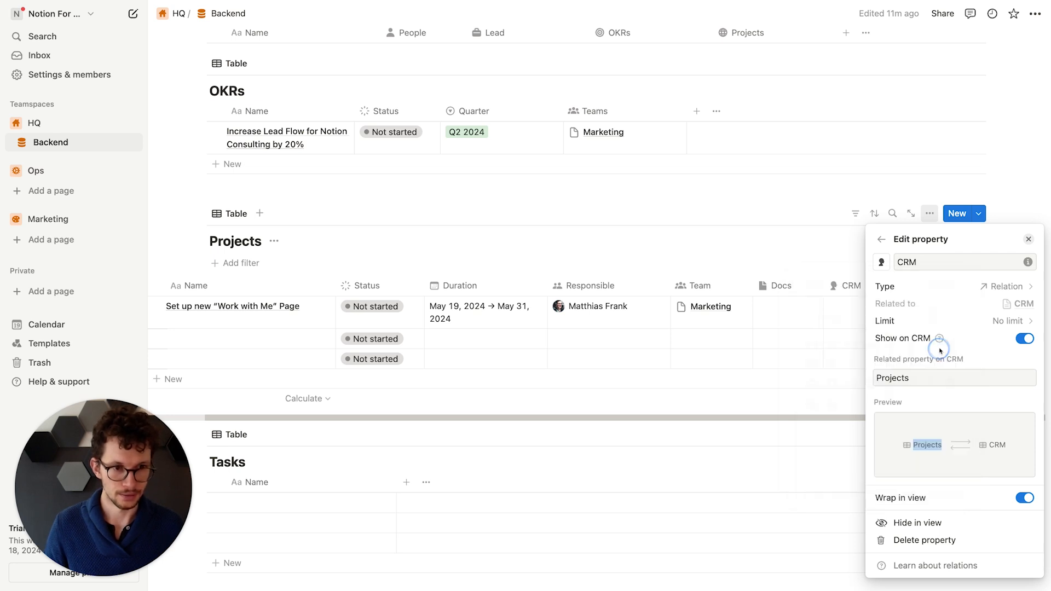
# Step: Give the CRM property in Projects the upright contact badge icon from the people icons
pyautogui.click(875, 259)
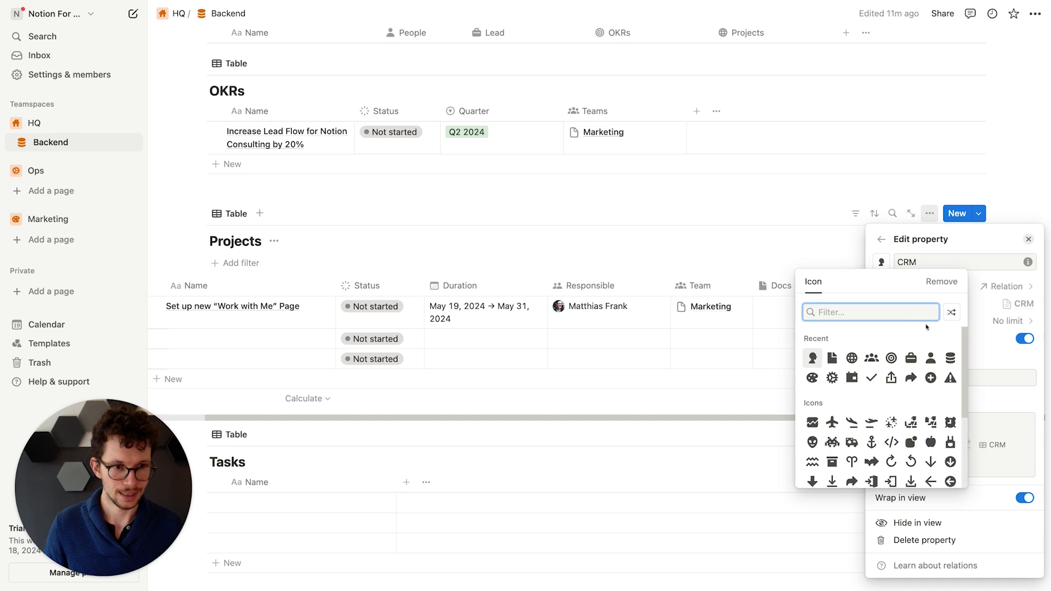
pyautogui.write('peopl')
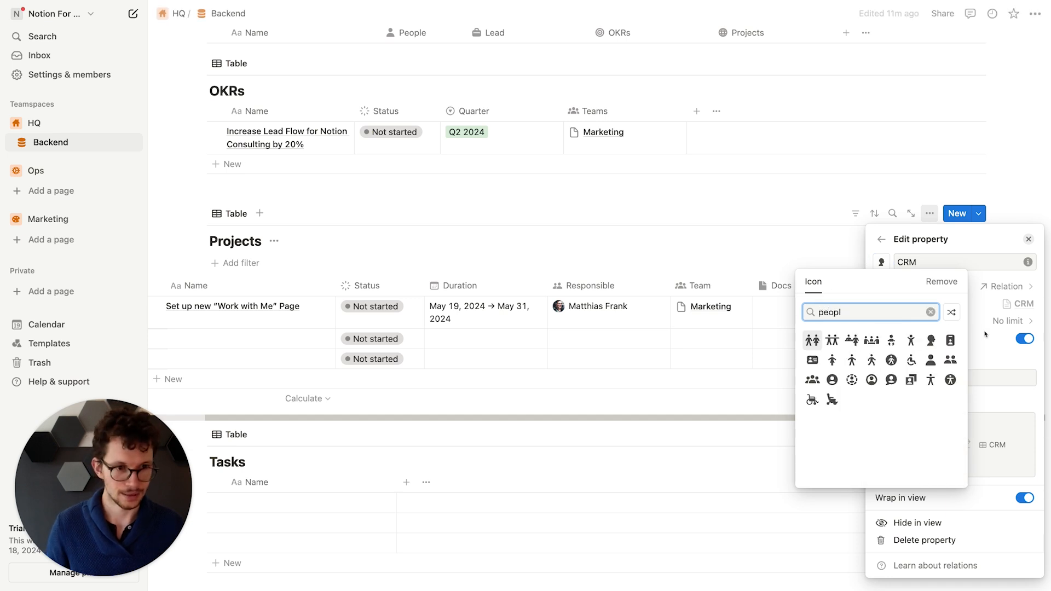
pyautogui.click(950, 340)
pyautogui.click(717, 242)
# Step: Delete the two empty rows from the Projects database and two of the three empty rows from Tasks
pyautogui.scroll(-1, 561, 327)
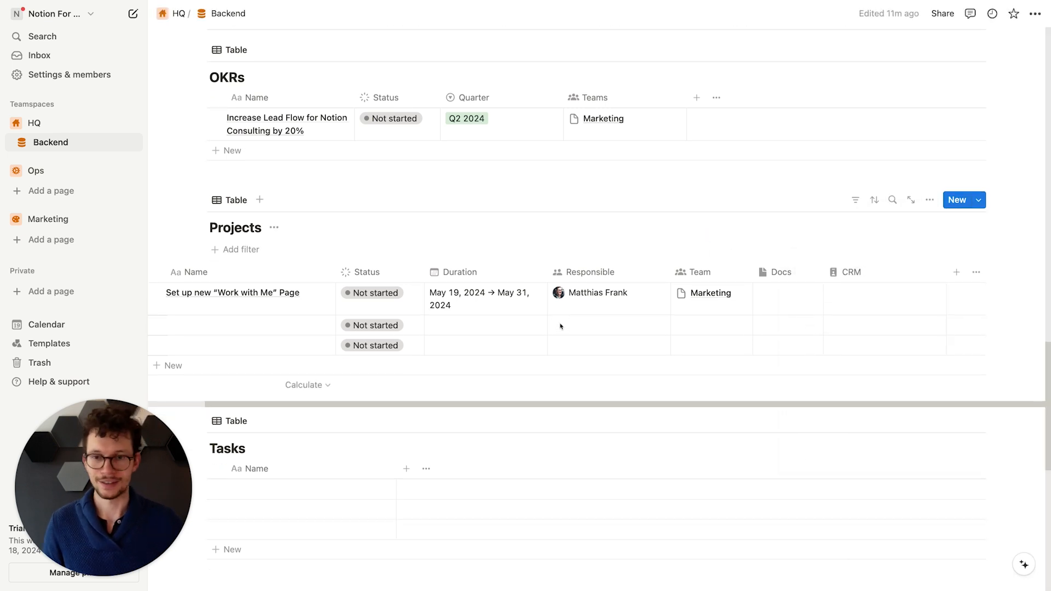
pyautogui.hscroll(-2, 561, 326)
pyautogui.scroll(-3, 561, 326)
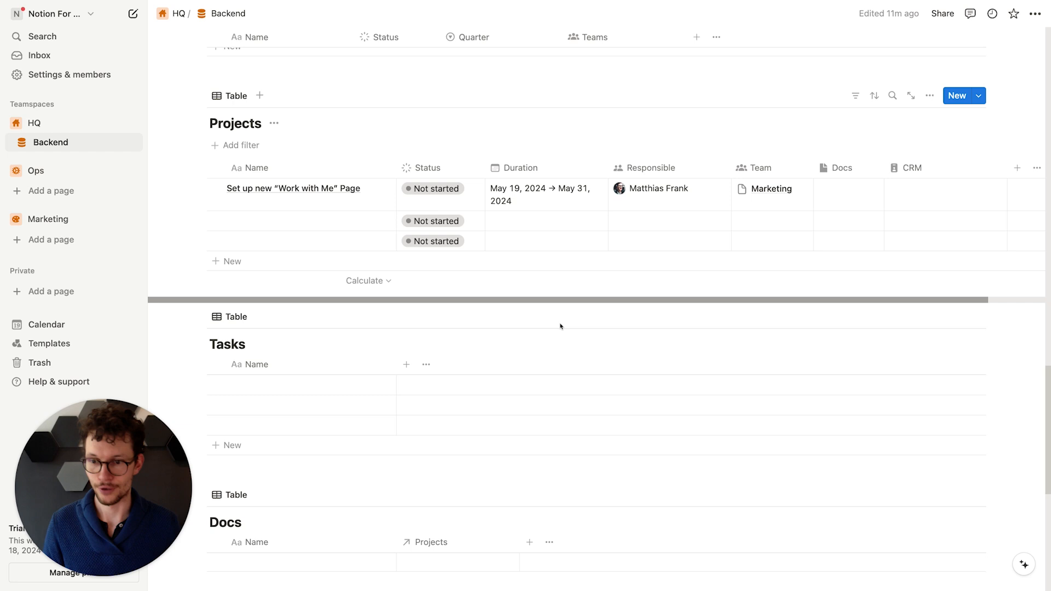
pyautogui.click(215, 219)
pyautogui.click(215, 239)
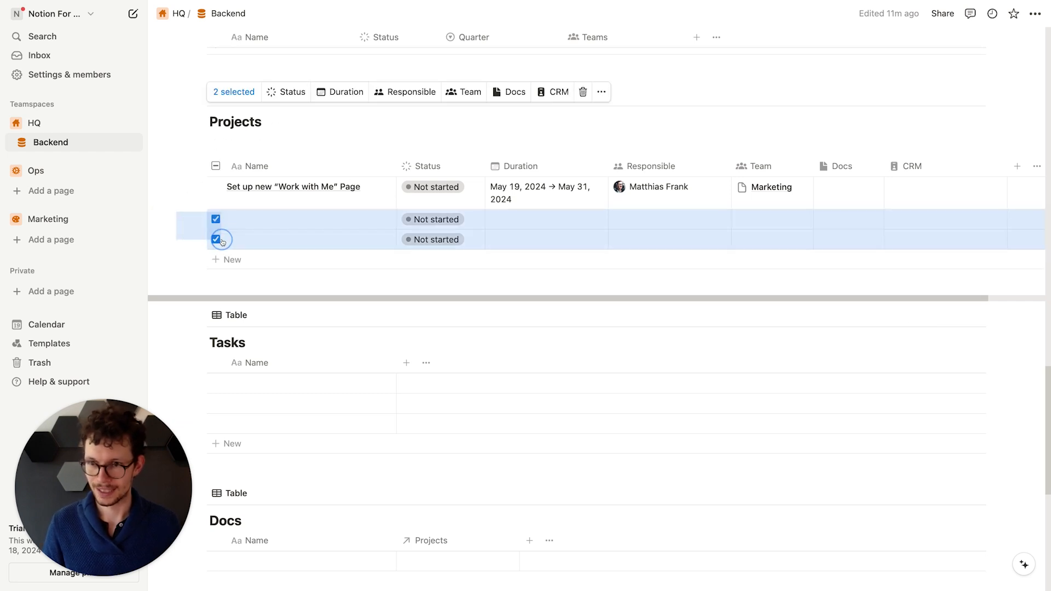
pyautogui.press('Delete')
pyautogui.scroll(-2, 219, 244)
pyautogui.moveTo(188, 238); pyautogui.dragTo(232, 257)
pyautogui.press('Delete')
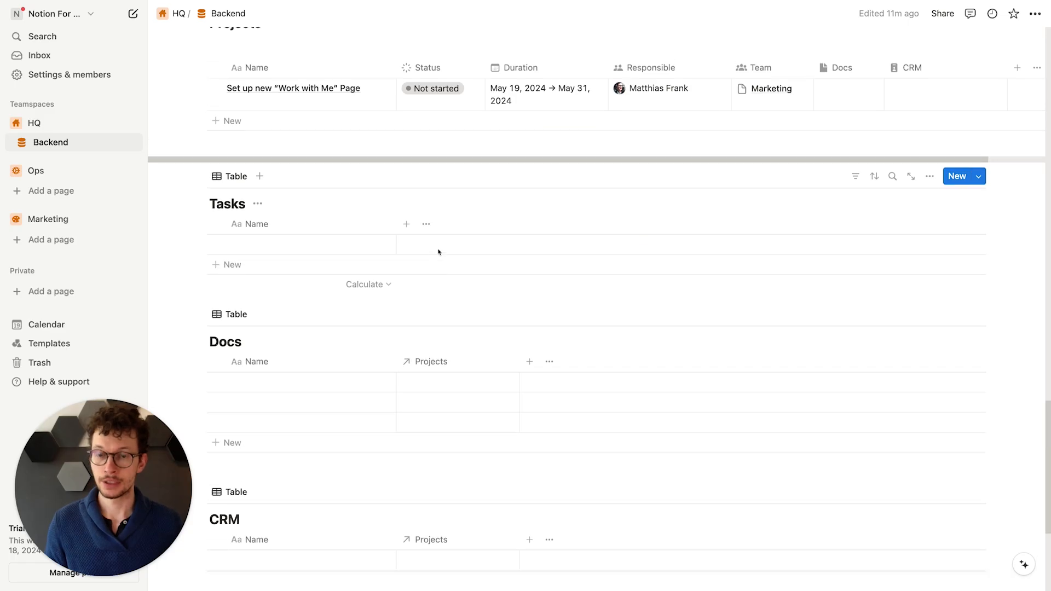
# Step: Add a Status property of type Status to the Tasks database
pyautogui.scroll(2, 403, 222)
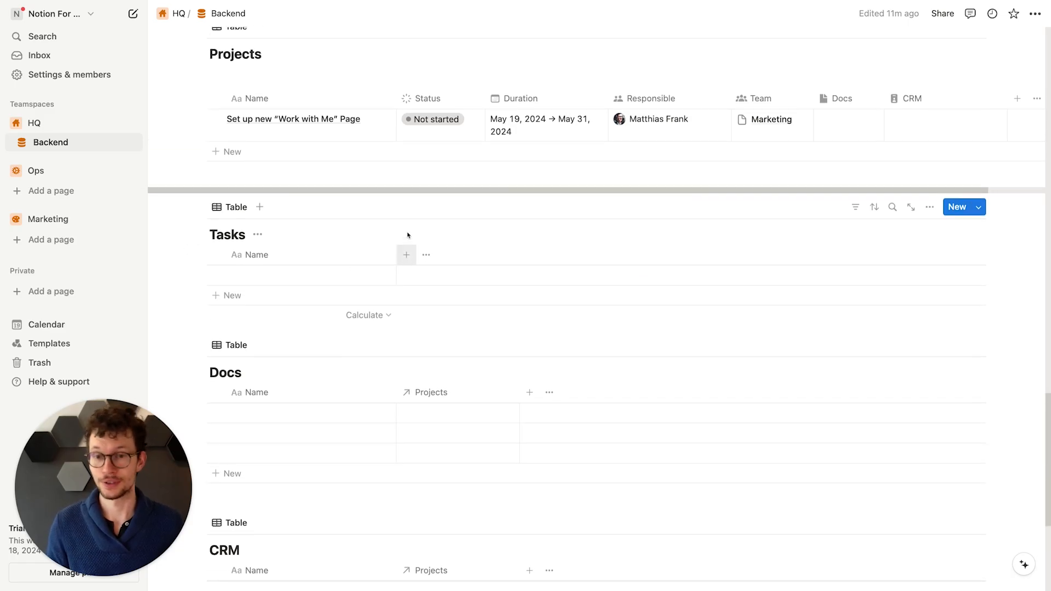
pyautogui.click(405, 255)
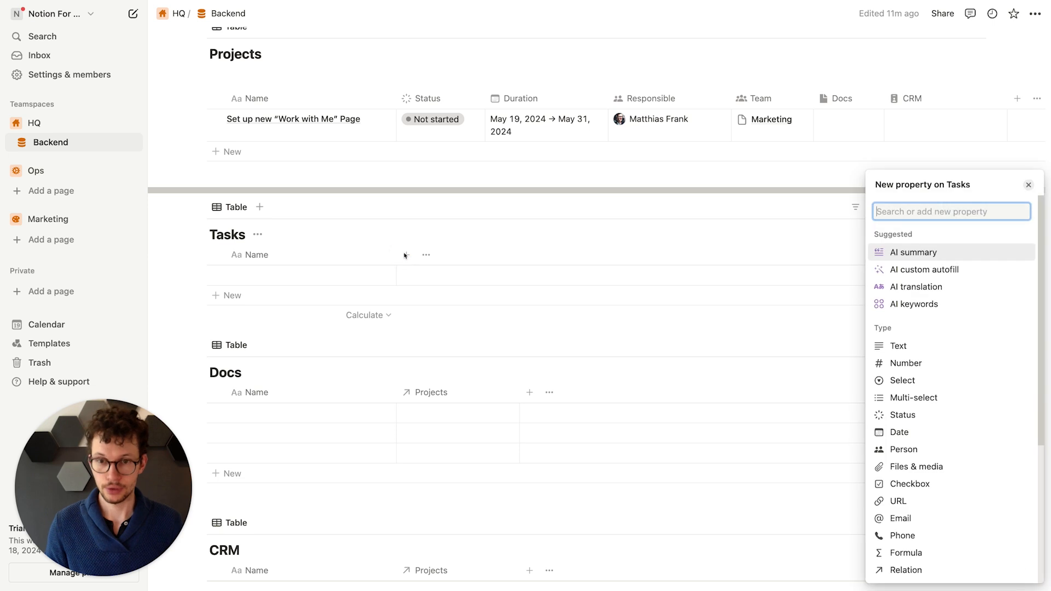
pyautogui.write('stat')
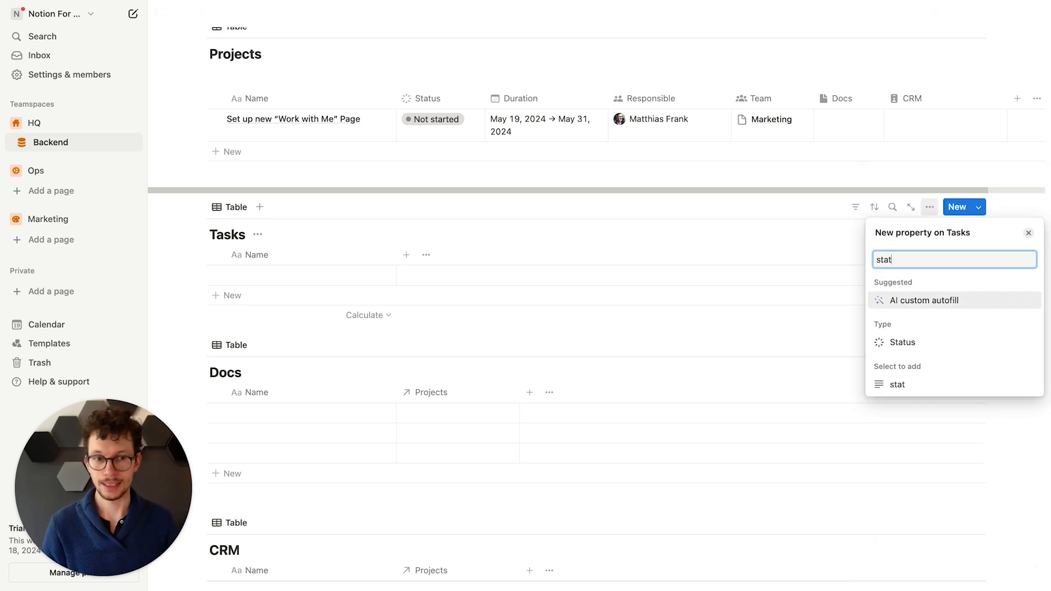
pyautogui.press('super+a')
pyautogui.write('check')
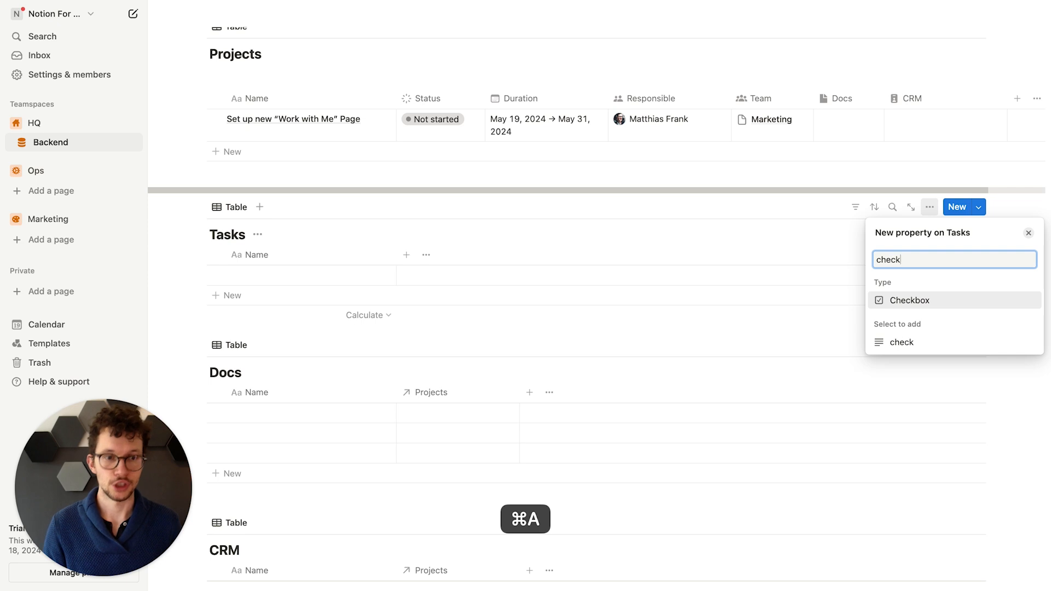
pyautogui.press('super+a')
pyautogui.write('sta')
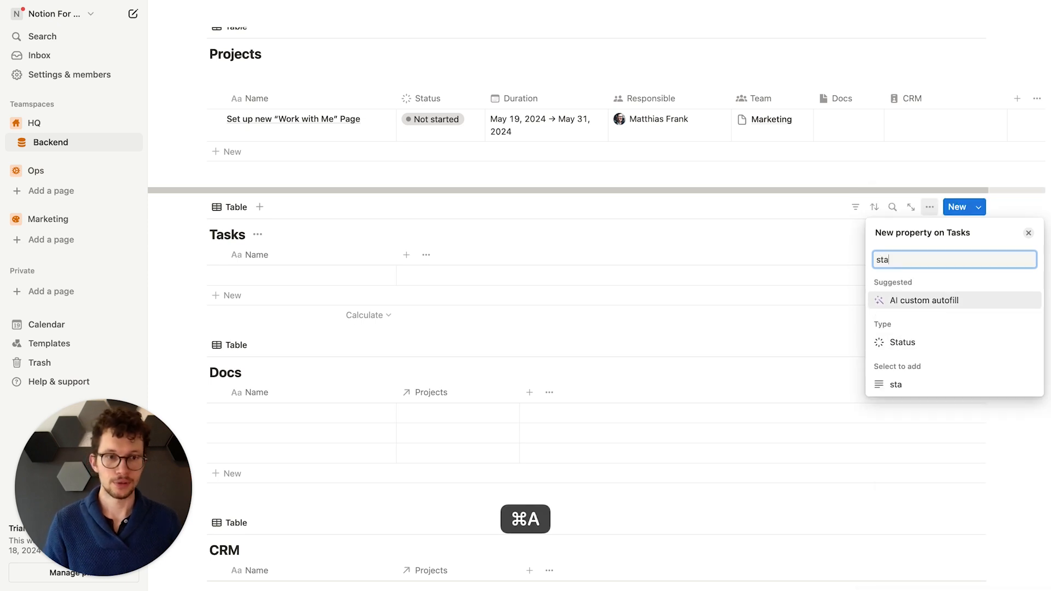
pyautogui.click(906, 340)
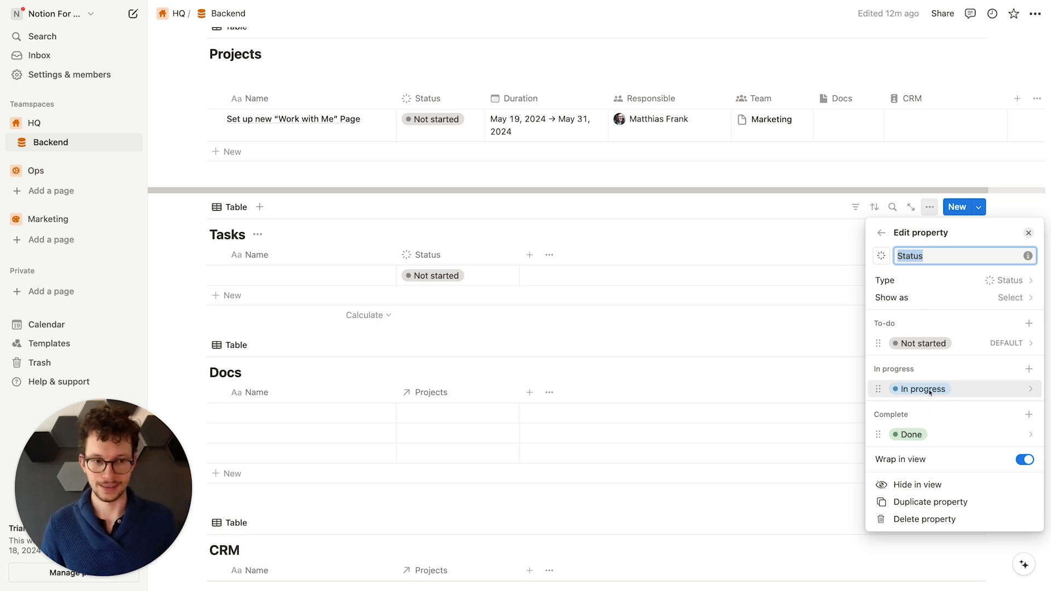
# Step: Show the Status property in Tasks as a checkbox and narrow the Name and Status columns
pyautogui.click(931, 301)
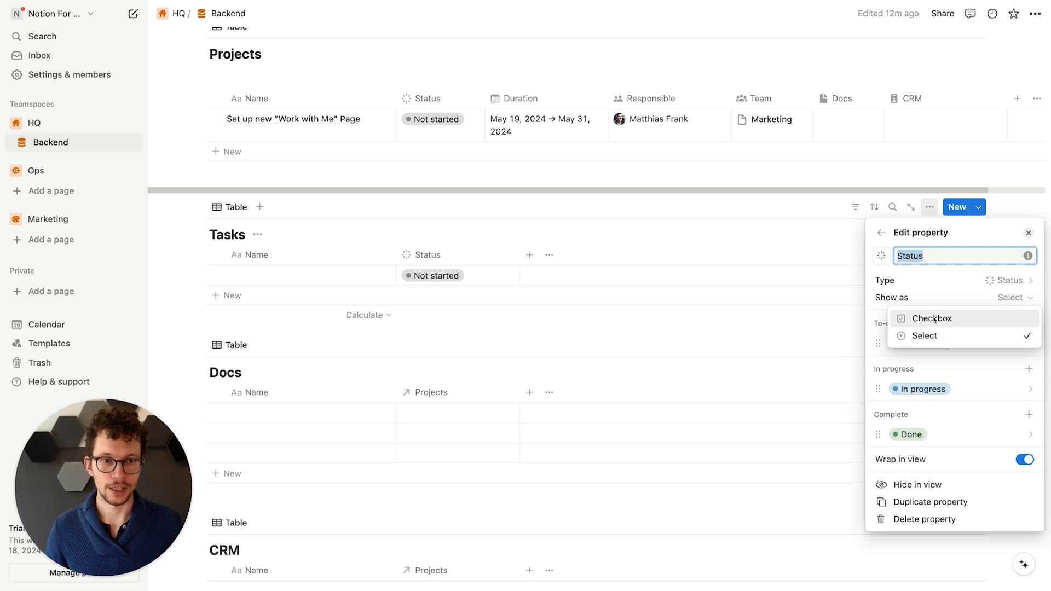
pyautogui.click(934, 320)
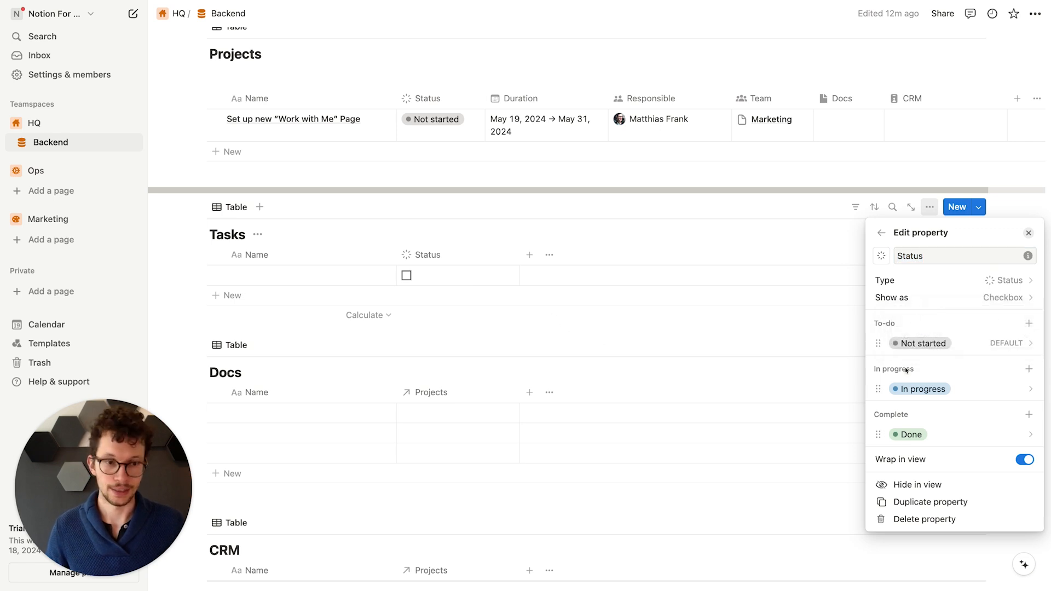
pyautogui.click(537, 335)
pyautogui.moveTo(521, 255); pyautogui.dragTo(376, 251)
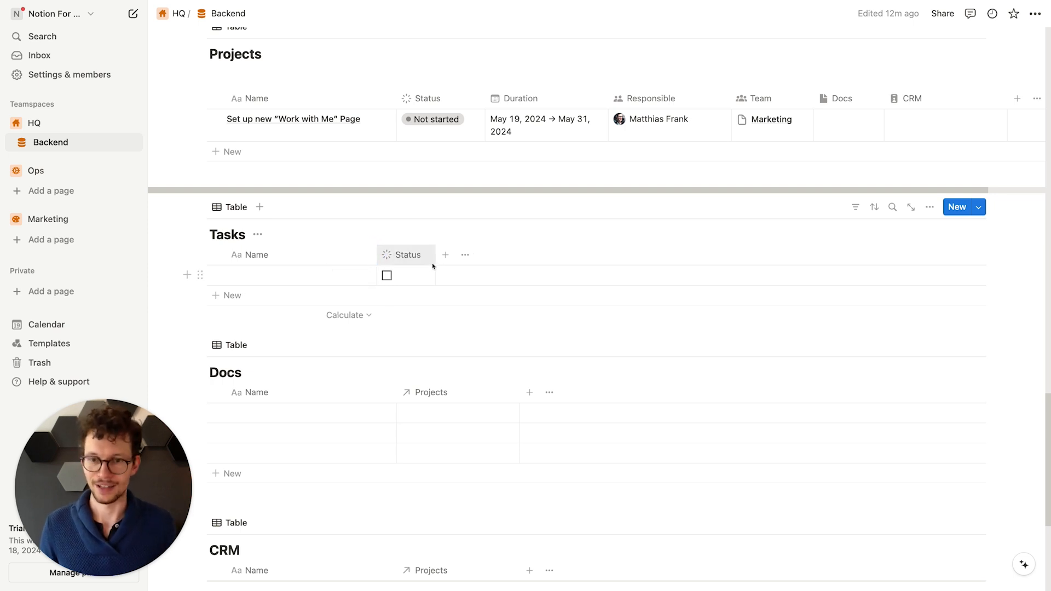
# Step: Give the Status property in Tasks the circled check icon and narrow its column to the icon's width
pyautogui.click(417, 254)
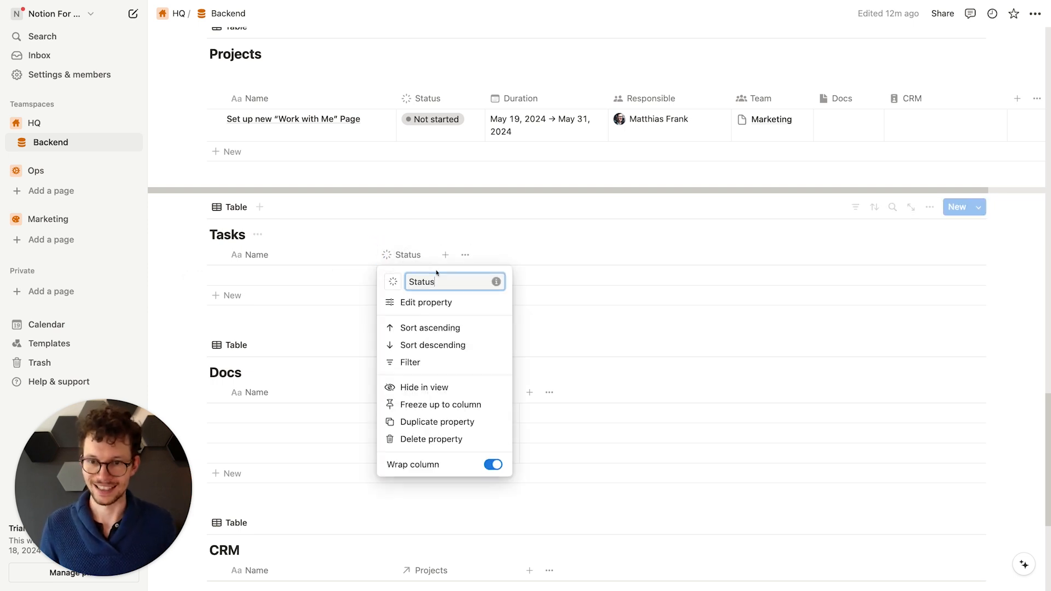
pyautogui.click(395, 283)
pyautogui.write('check')
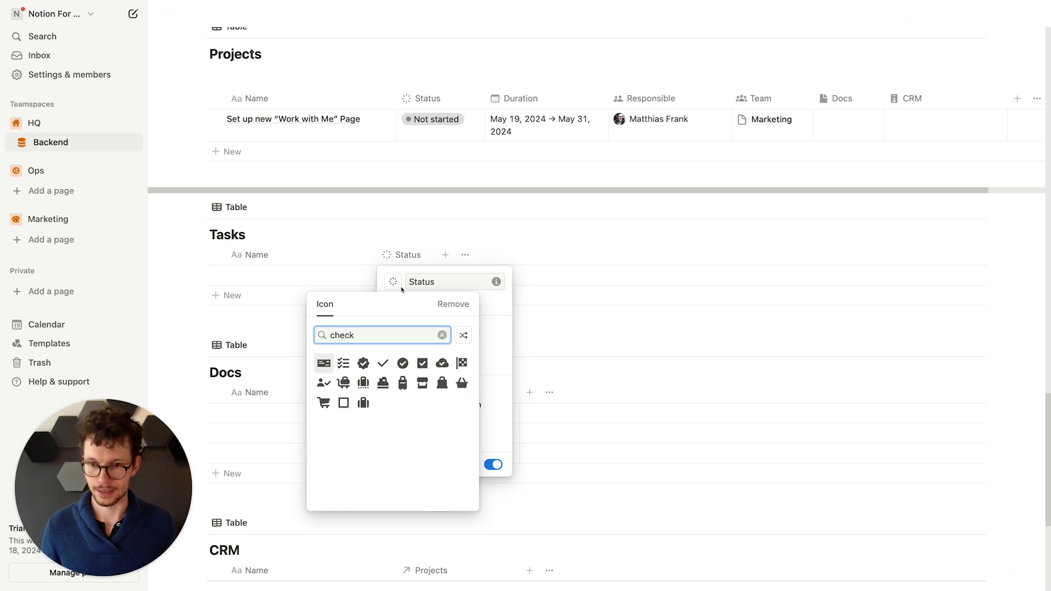
pyautogui.click(402, 364)
pyautogui.click(443, 217)
pyautogui.moveTo(436, 253); pyautogui.dragTo(383, 258)
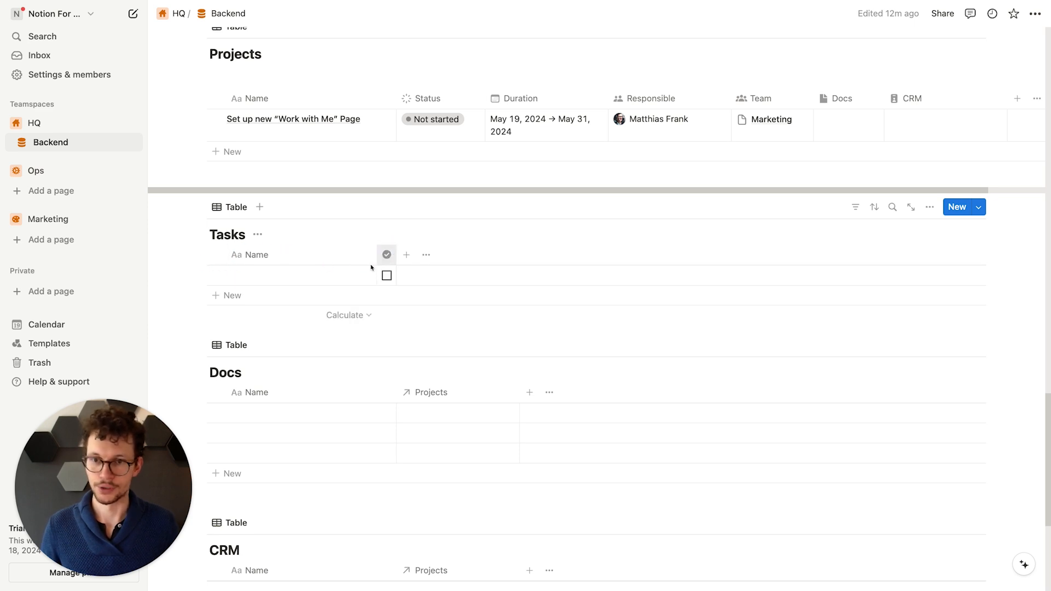
# Step: Add a Date property named Due Date to the Tasks database and narrow its column
pyautogui.scroll(1, 423, 300)
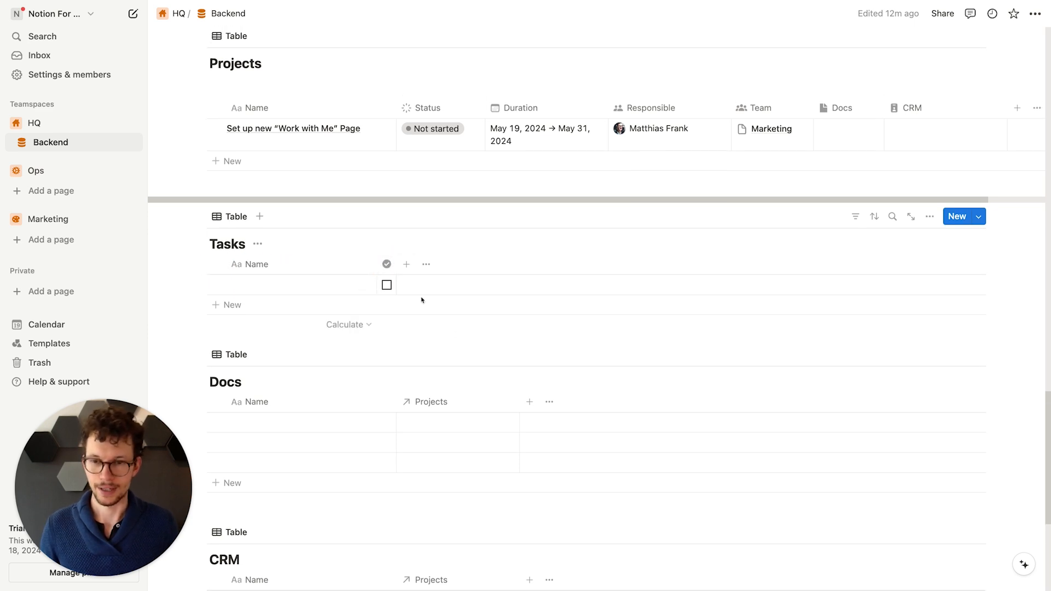
pyautogui.click(407, 263)
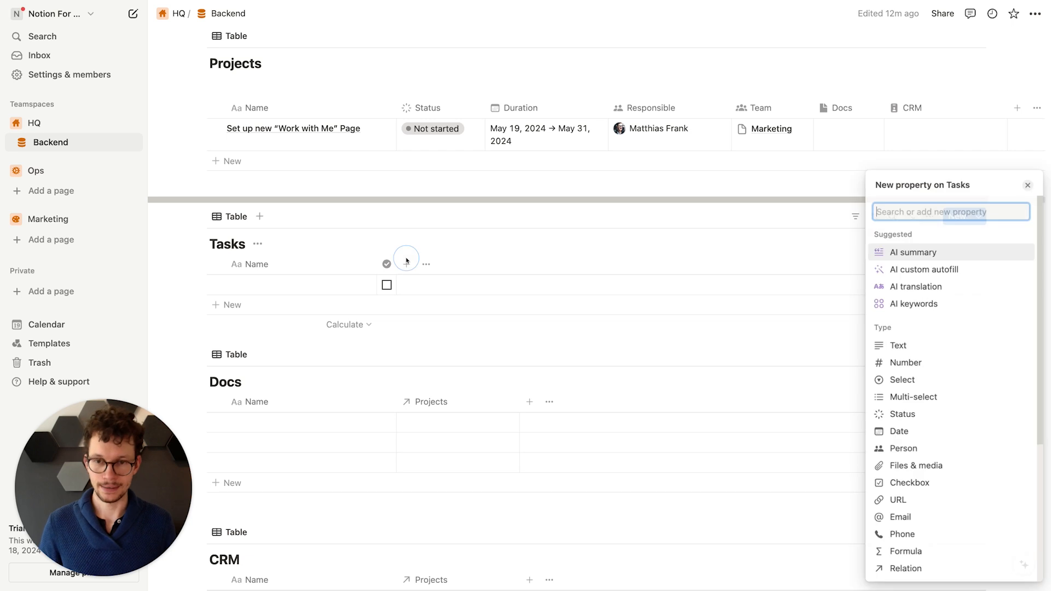
pyautogui.write('da')
pyautogui.press('Return')
pyautogui.press('super+a')
pyautogui.write('Due Date')
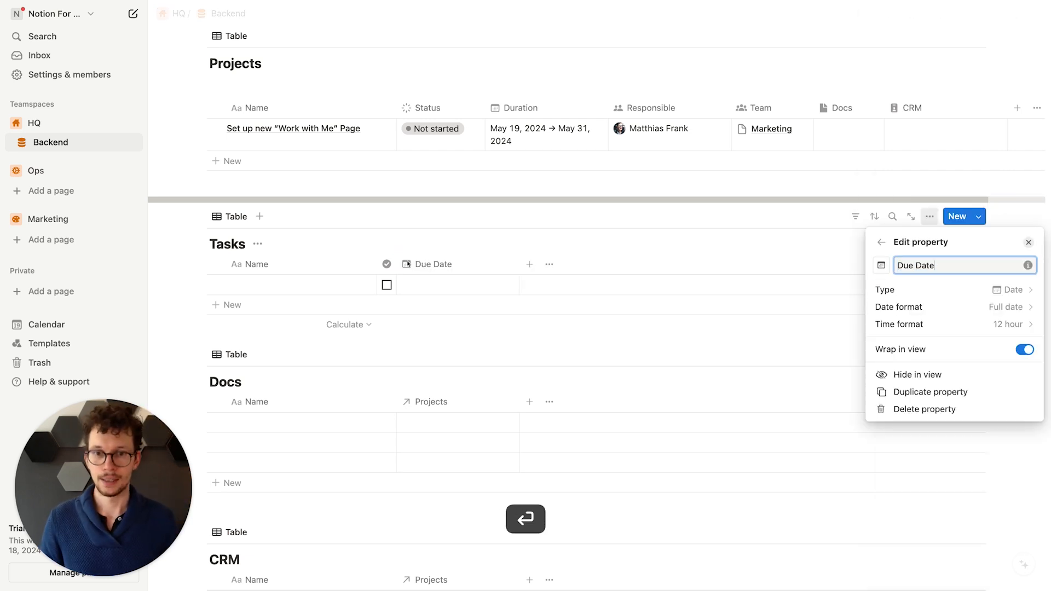
pyautogui.press('Return')
pyautogui.moveTo(516, 266); pyautogui.dragTo(480, 265)
# Step: Add a Person property named Responsible to the Tasks database and narrow its column
pyautogui.click(486, 264)
pyautogui.write('resp')
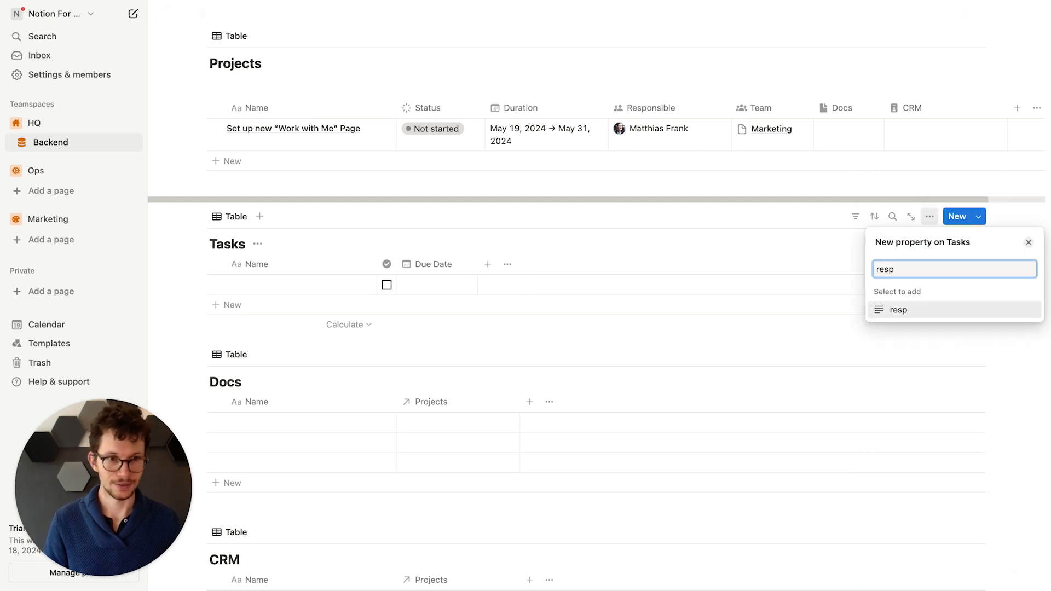
pyautogui.press('super+a')
pyautogui.write('per')
pyautogui.press('Return')
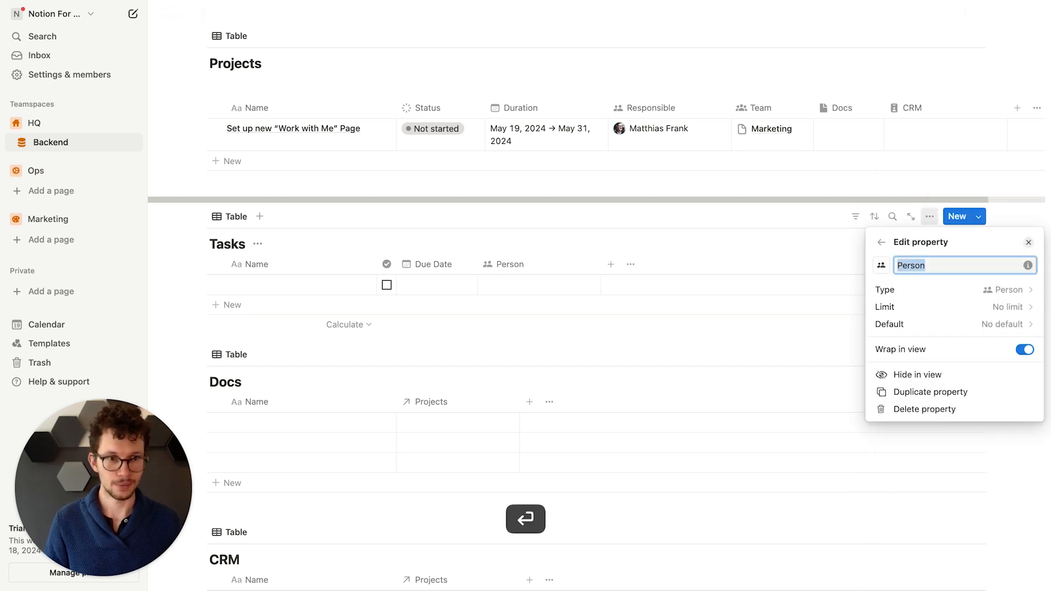
pyautogui.write('Responsible')
pyautogui.press('Return')
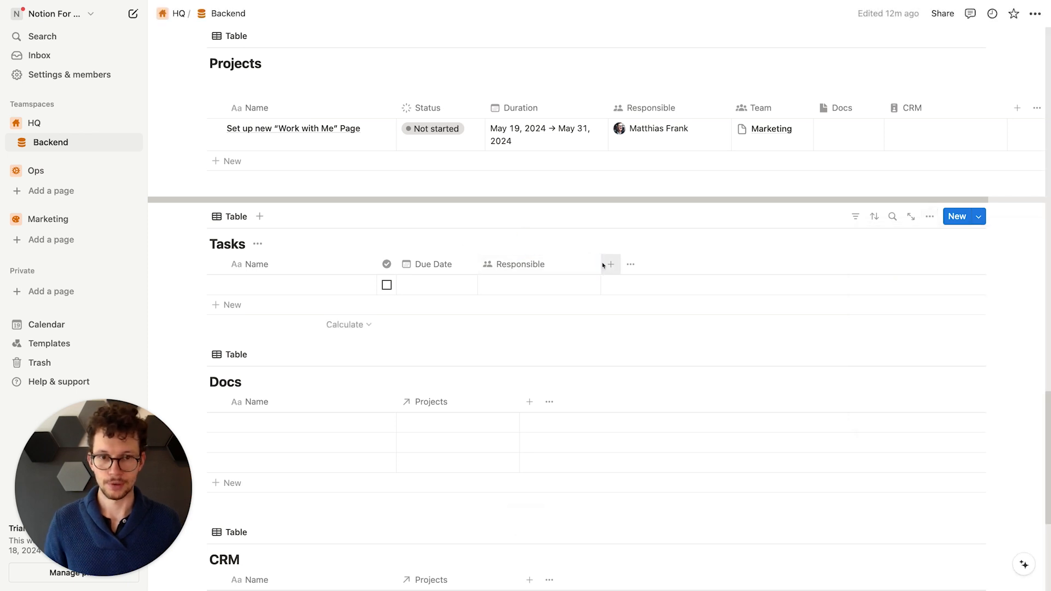
pyautogui.moveTo(601, 267); pyautogui.dragTo(563, 268)
# Step: Add a two-way relation named Project from Tasks to the Projects database, shown on Projects as Tasks
pyautogui.click(572, 264)
pyautogui.write('re')
pyautogui.press('Return')
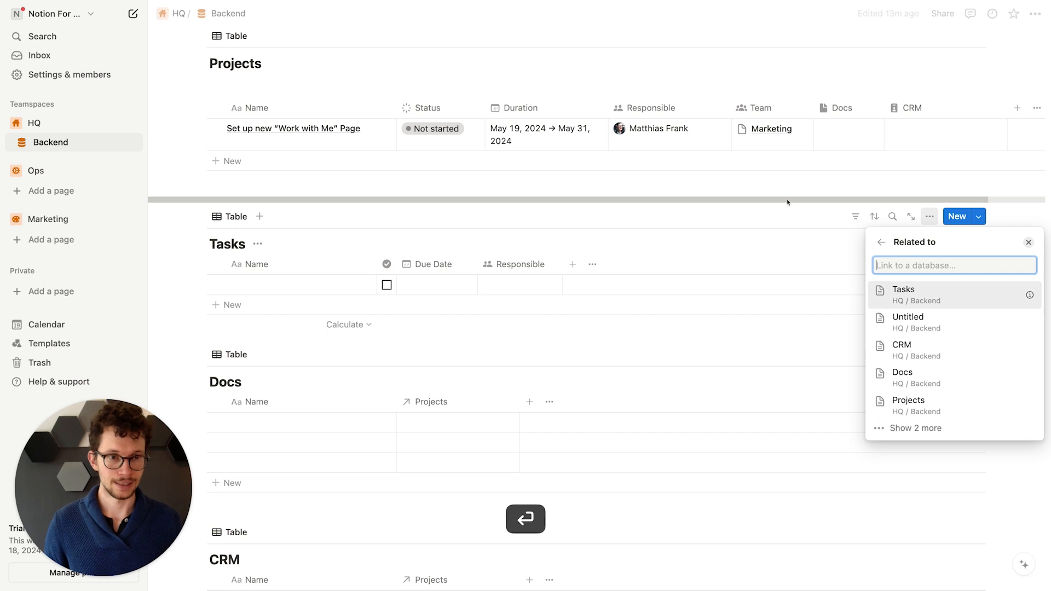
pyautogui.click(946, 406)
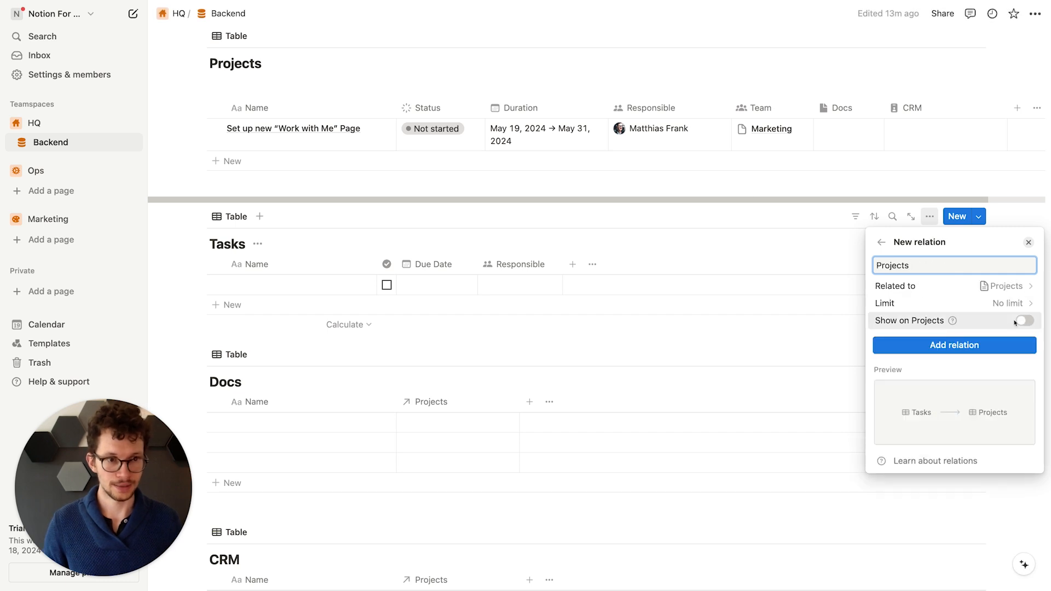
pyautogui.click(1022, 321)
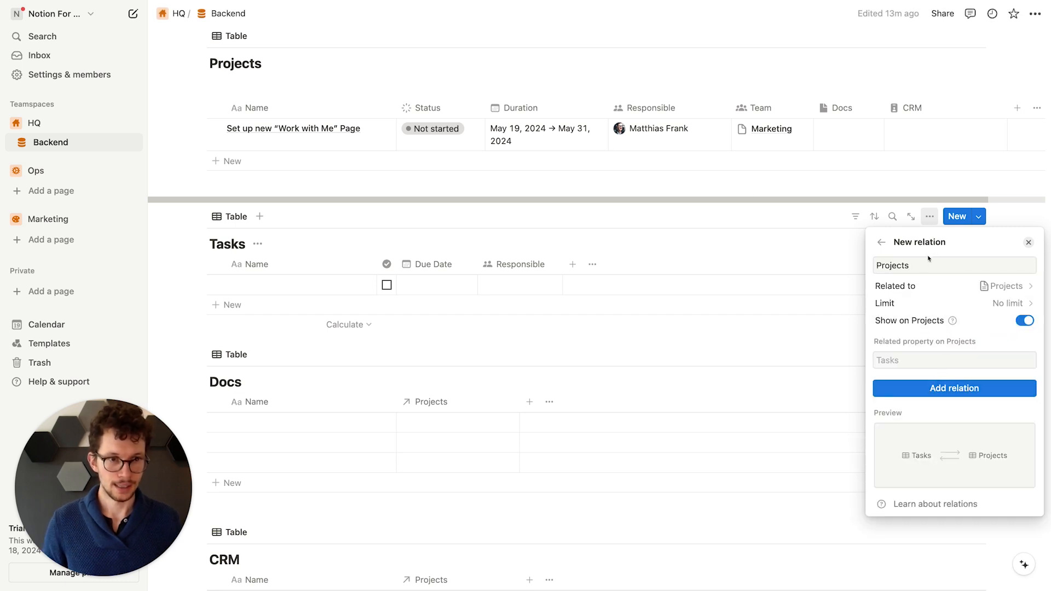
pyautogui.click(923, 273)
pyautogui.press('BackSpace')
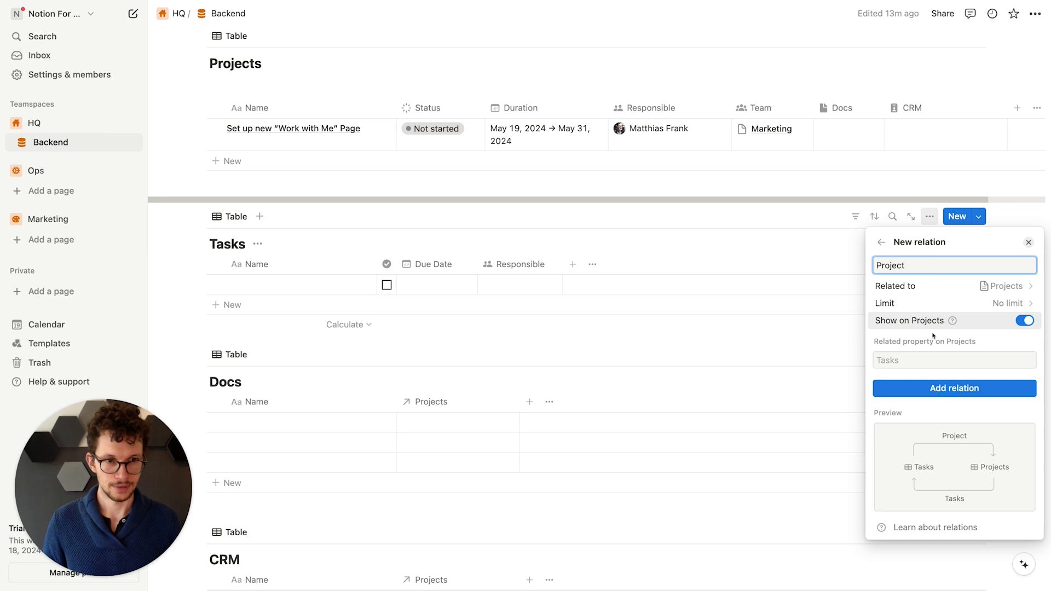
pyautogui.click(938, 388)
# Step: Give the Project relation in Tasks the globe icon and the Tasks relation in Projects the circled check icon
pyautogui.click(881, 244)
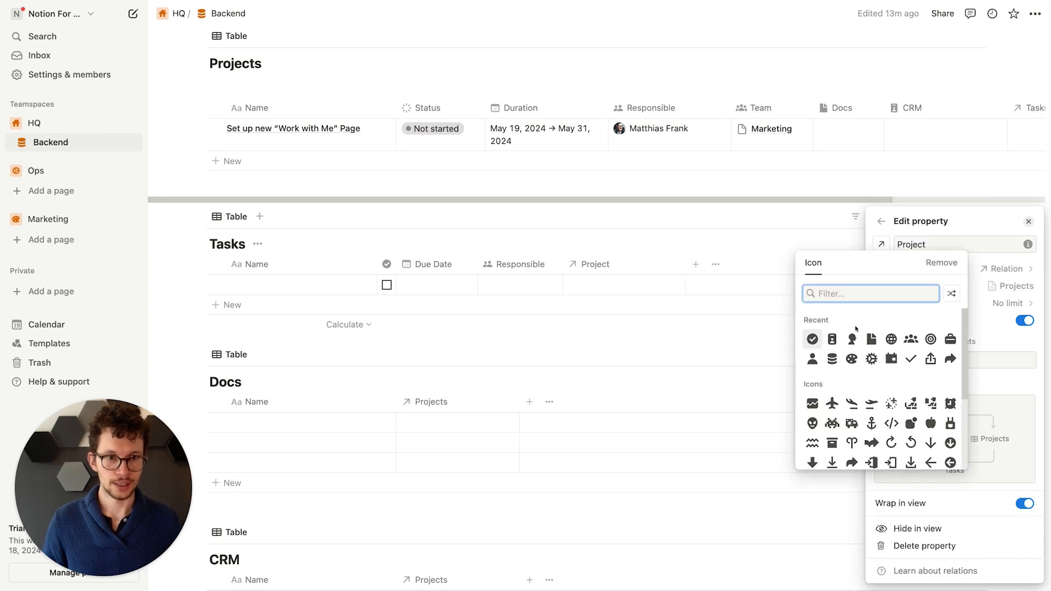
pyautogui.click(891, 340)
pyautogui.click(878, 204)
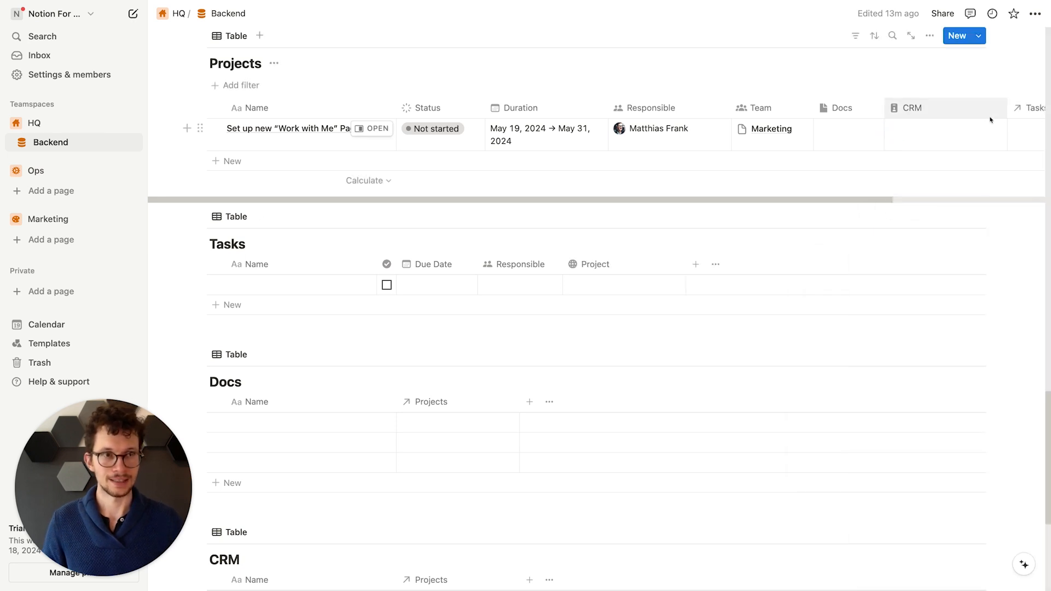
pyautogui.click(1023, 109)
pyautogui.click(924, 135)
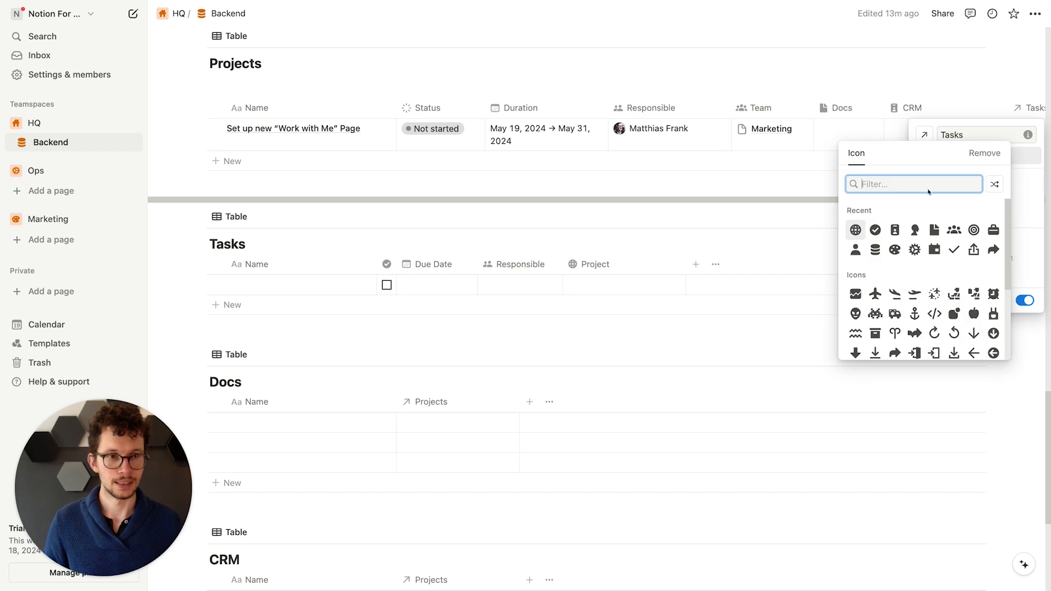
pyautogui.click(874, 230)
pyautogui.click(706, 338)
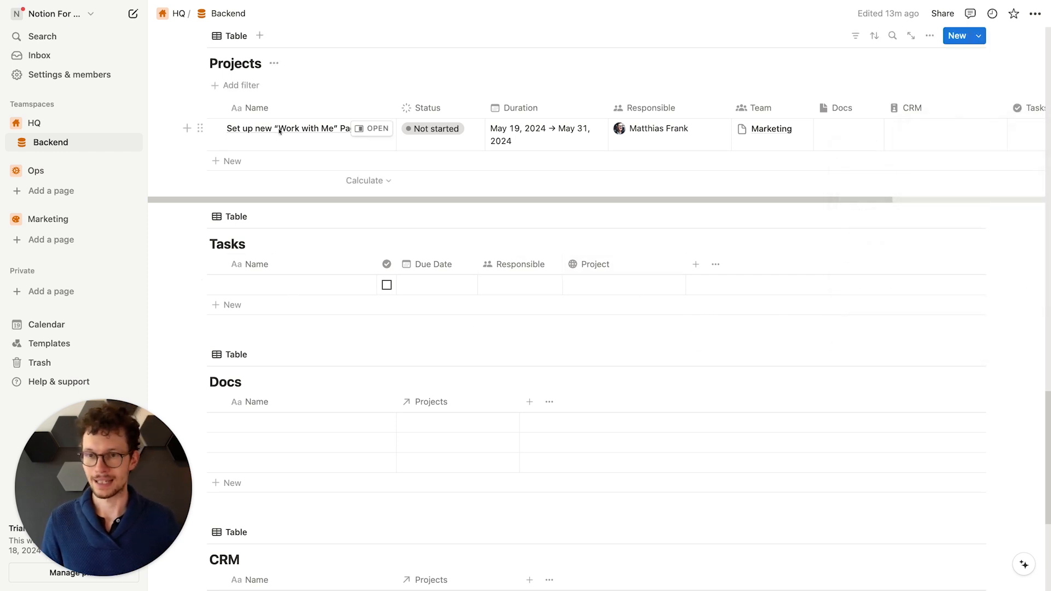
# Step: Enter three tasks in the Tasks database: Write Copy, Get a new headshot done, and Set up Tally Form
pyautogui.click(269, 285)
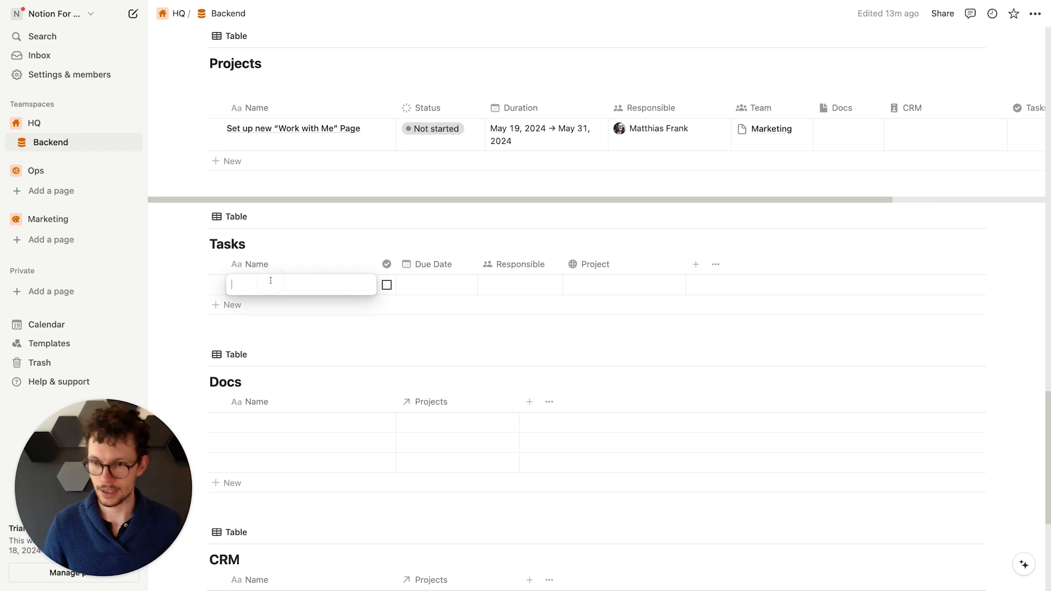
pyautogui.write('Write Copy')
pyautogui.press('Return')
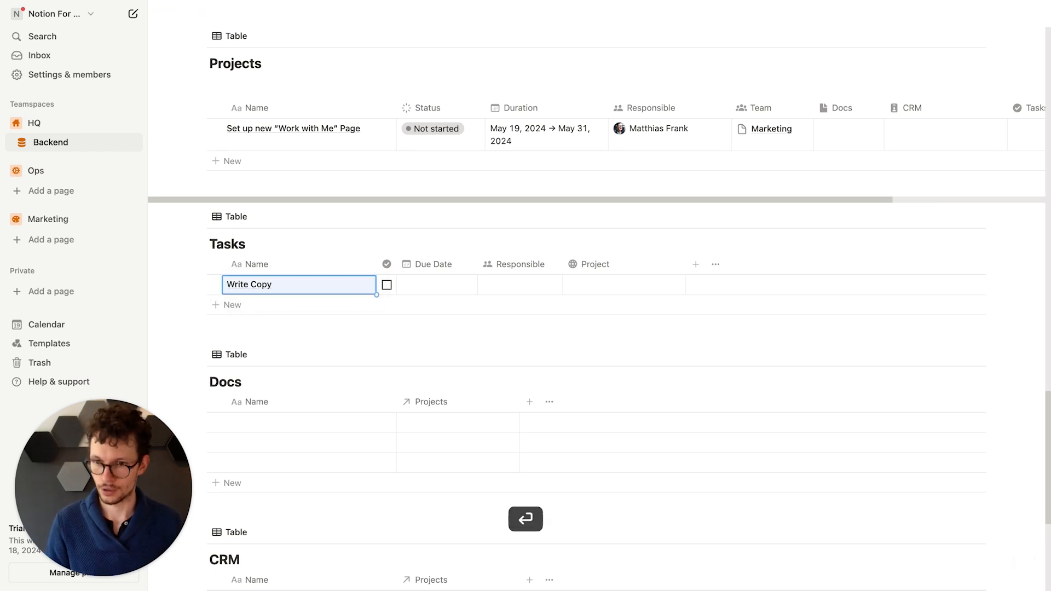
pyautogui.hotkey('shift', 'Return')
pyautogui.write('Creat')
pyautogui.press('super+a')
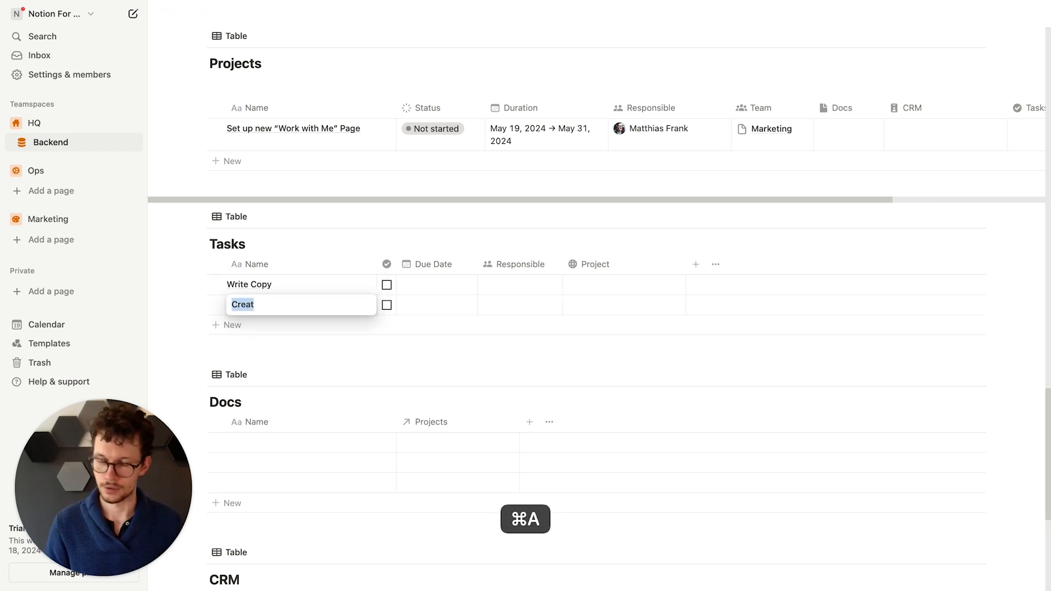
pyautogui.write('Get a new head')
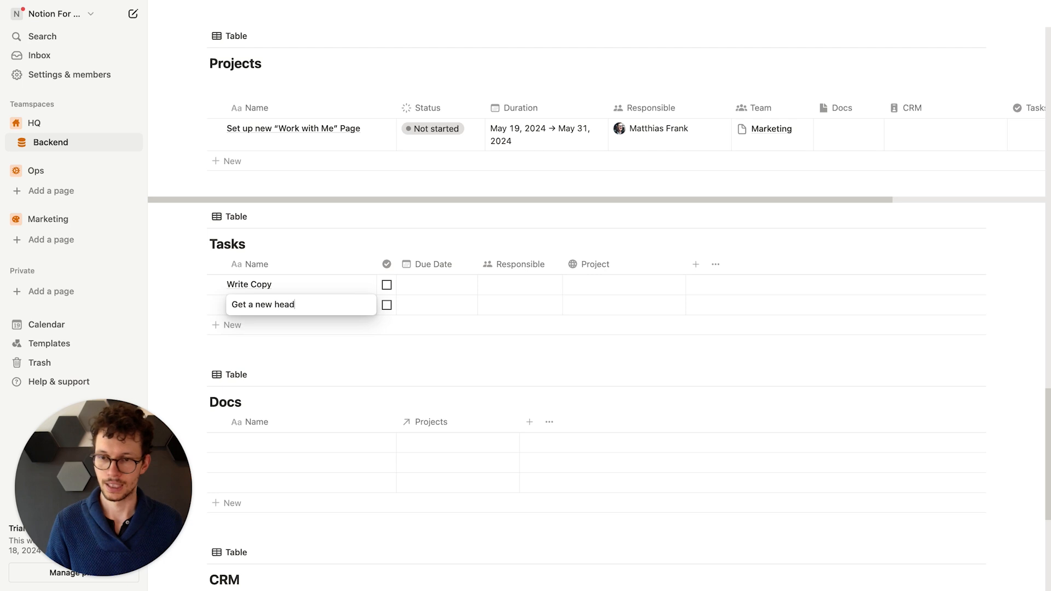
pyautogui.press('Return')
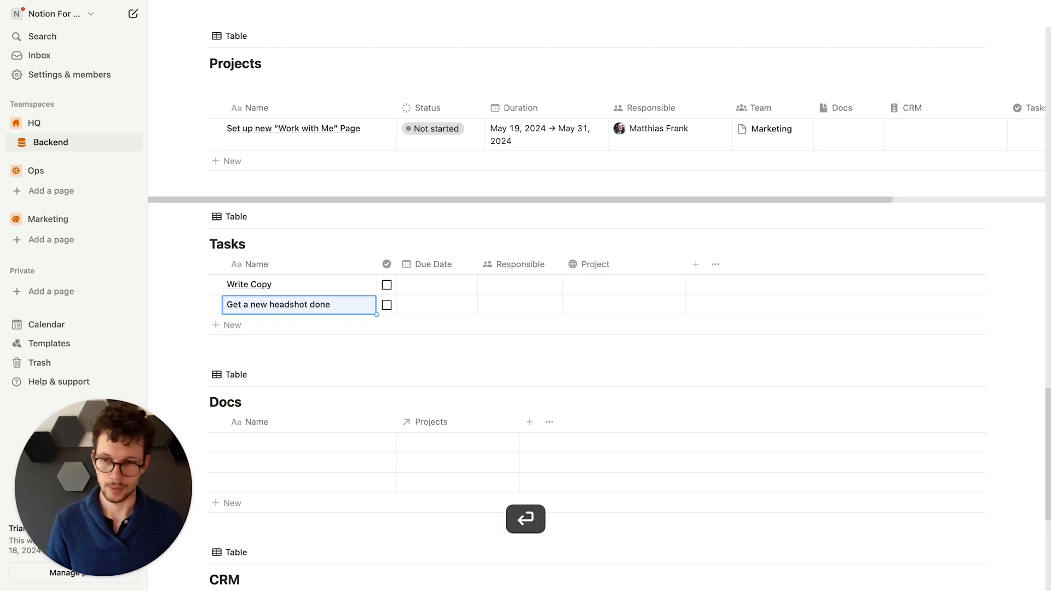
pyautogui.hotkey('shift', 'Return')
pyautogui.write('Set up Tally Form')
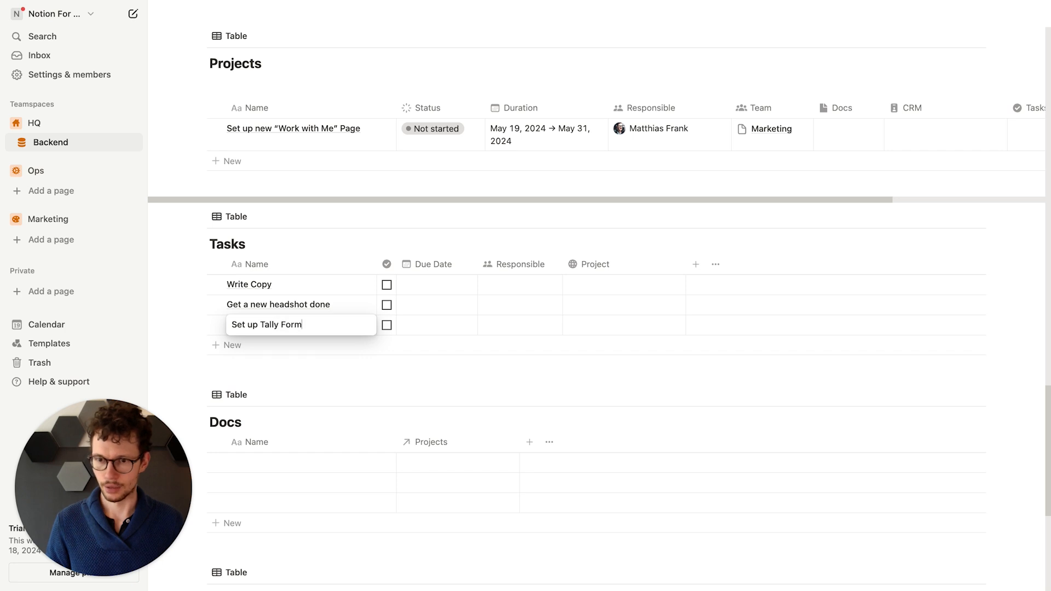
pyautogui.press('Return')
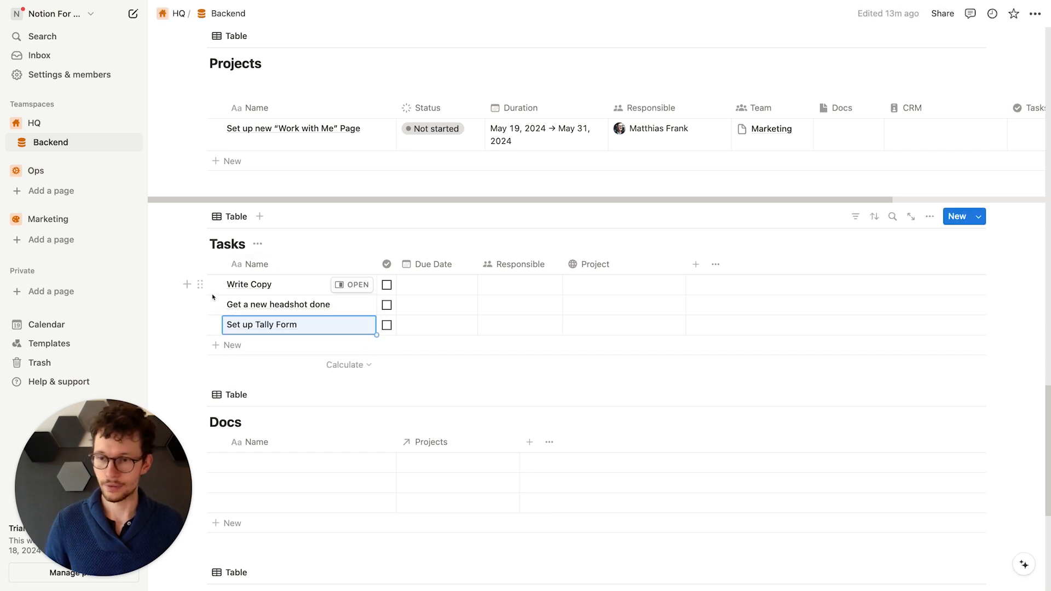
# Step: Link all three tasks to the project Set up new “Work with Me” Page and widen the Project column to fit its title
pyautogui.moveTo(168, 286); pyautogui.dragTo(268, 330)
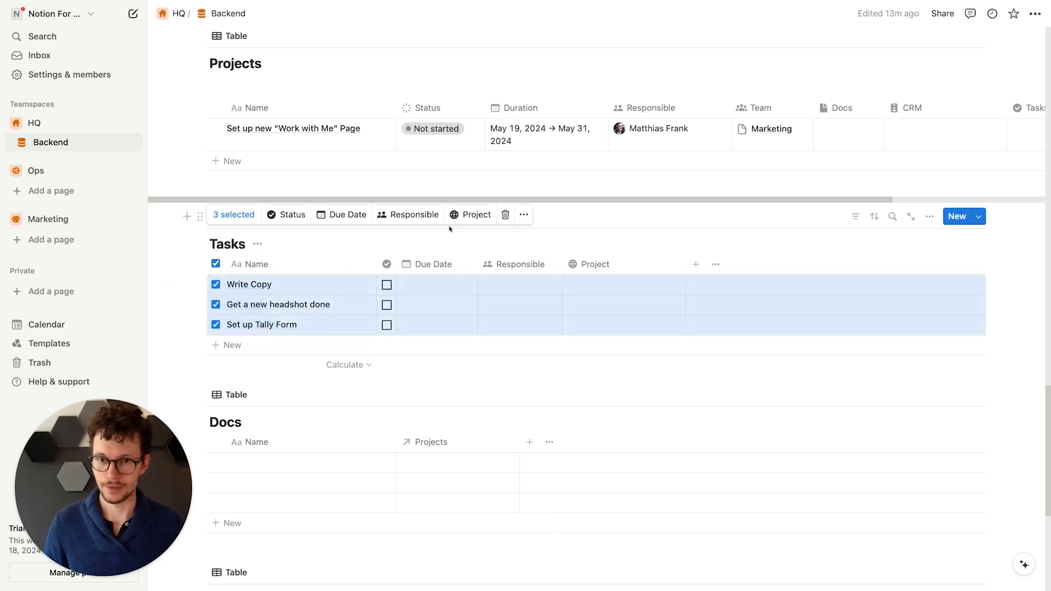
pyautogui.click(469, 214)
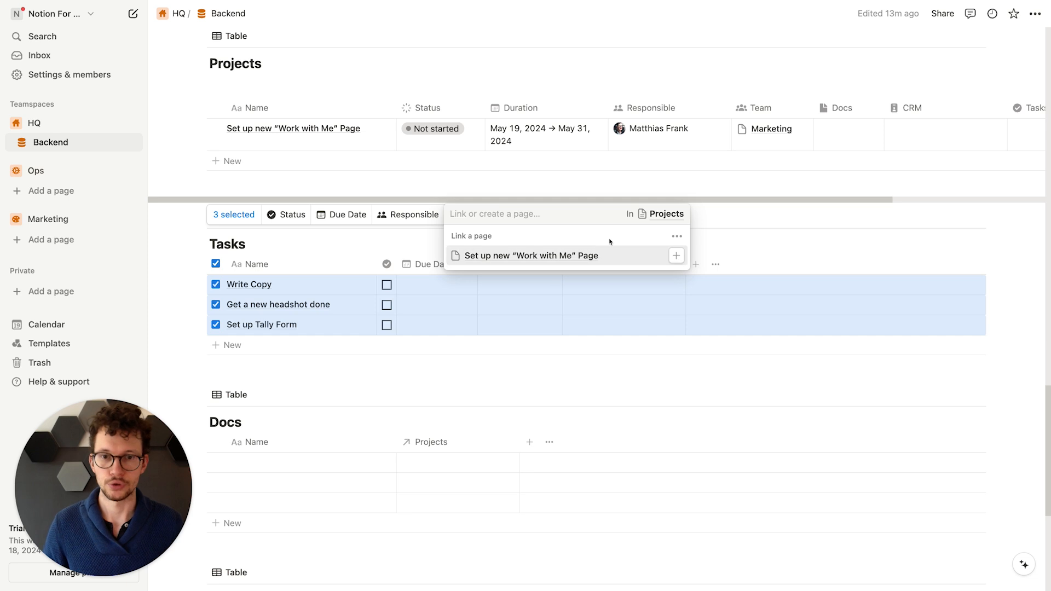
pyautogui.click(678, 257)
pyautogui.click(632, 419)
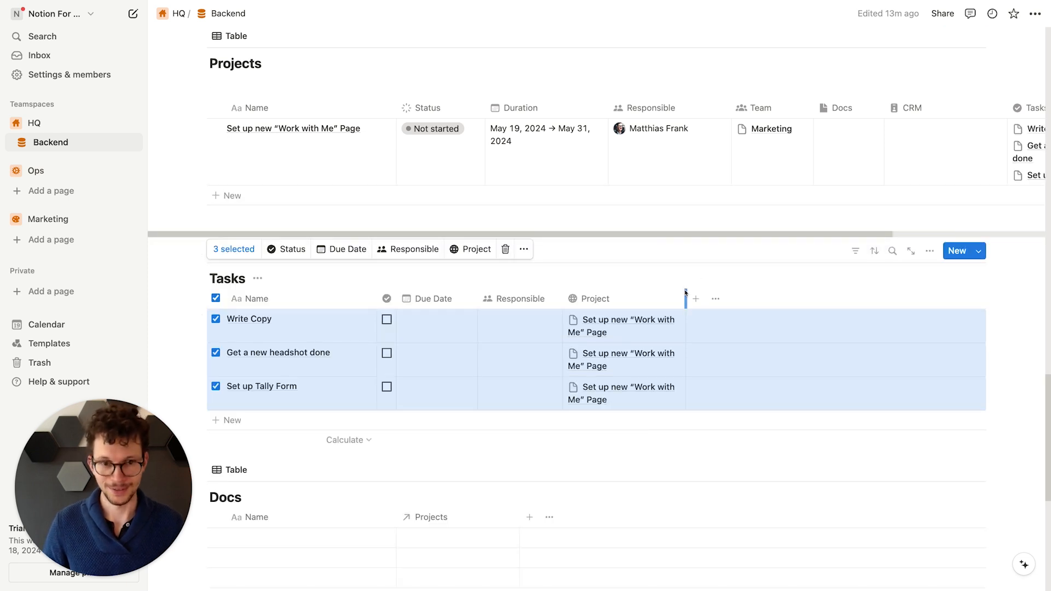
pyautogui.moveTo(696, 296); pyautogui.dragTo(728, 296)
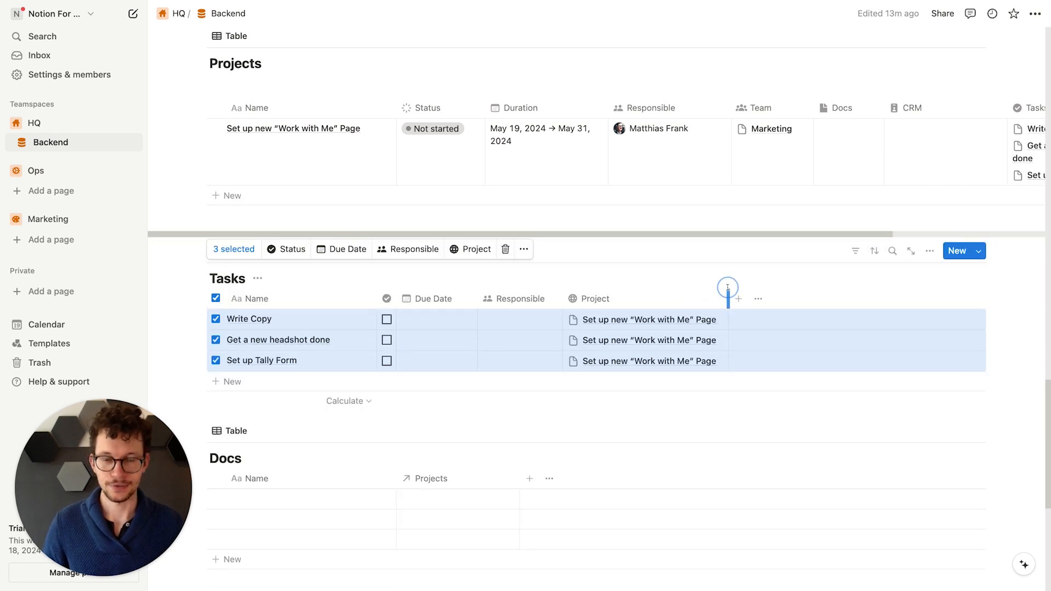
pyautogui.click(574, 242)
pyautogui.scroll(-1, 502, 350)
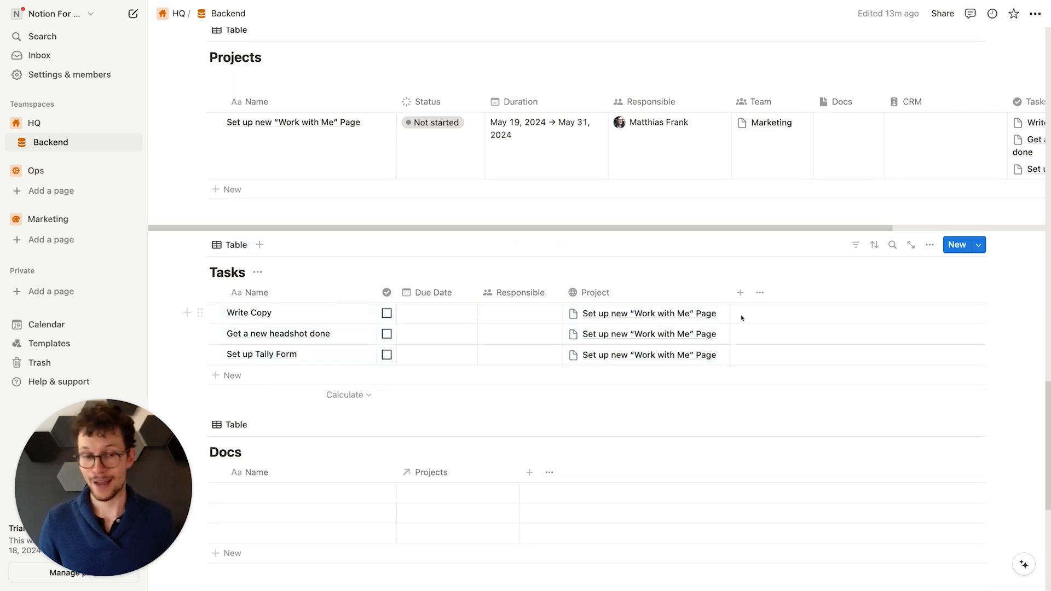
pyautogui.scroll(1, 741, 313)
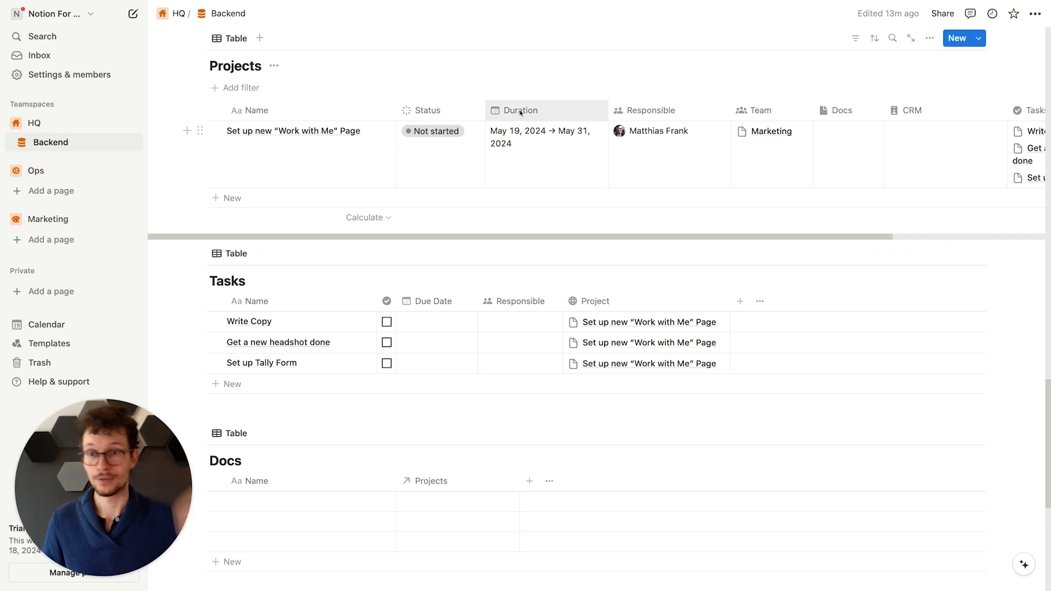
pyautogui.scroll(2, 591, 251)
pyautogui.scroll(2, 591, 249)
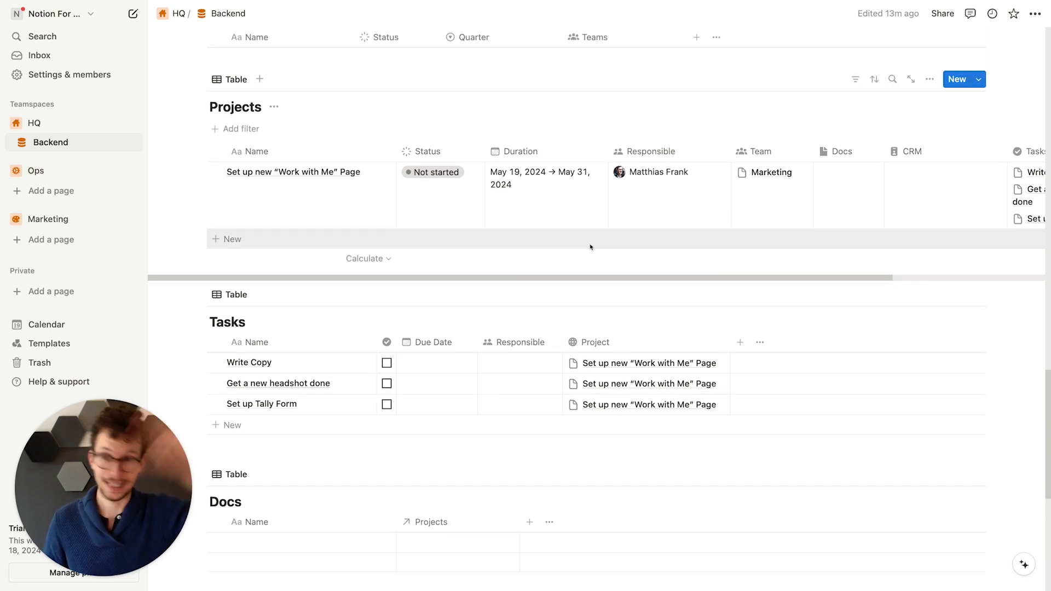
pyautogui.scroll(-2, 547, 235)
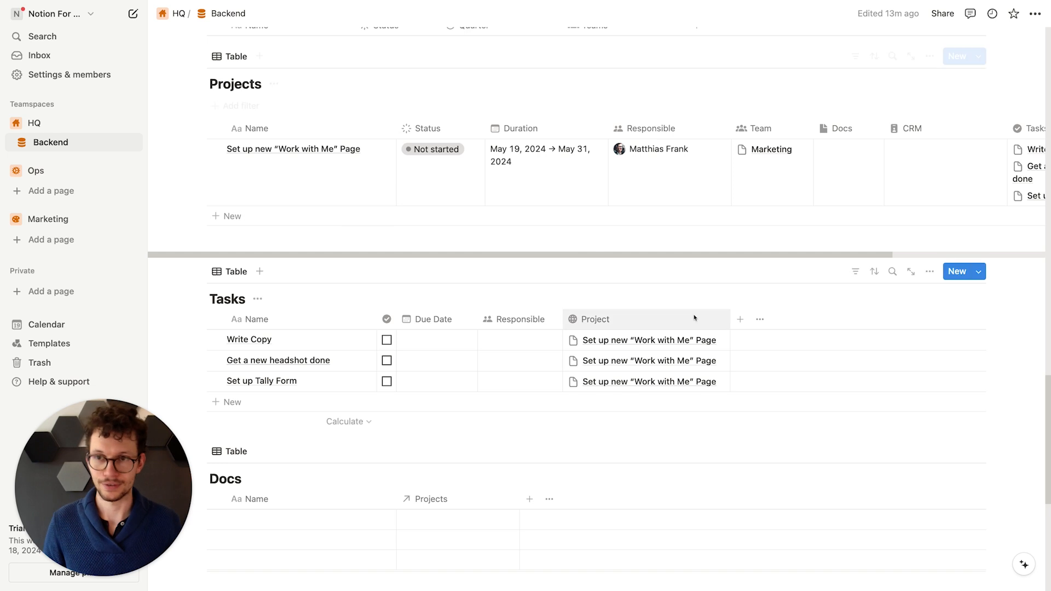
# Step: Add a rollup property named Team to the Tasks database and give it the group-of-people icon
pyautogui.click(740, 320)
pyautogui.write('rol')
pyautogui.press('Return')
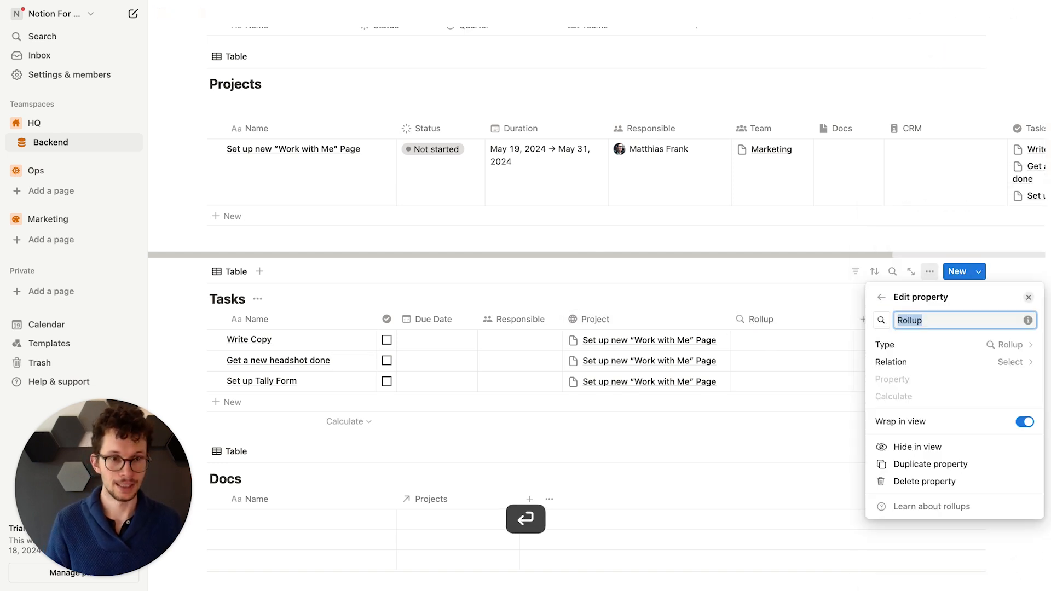
pyautogui.write('Team')
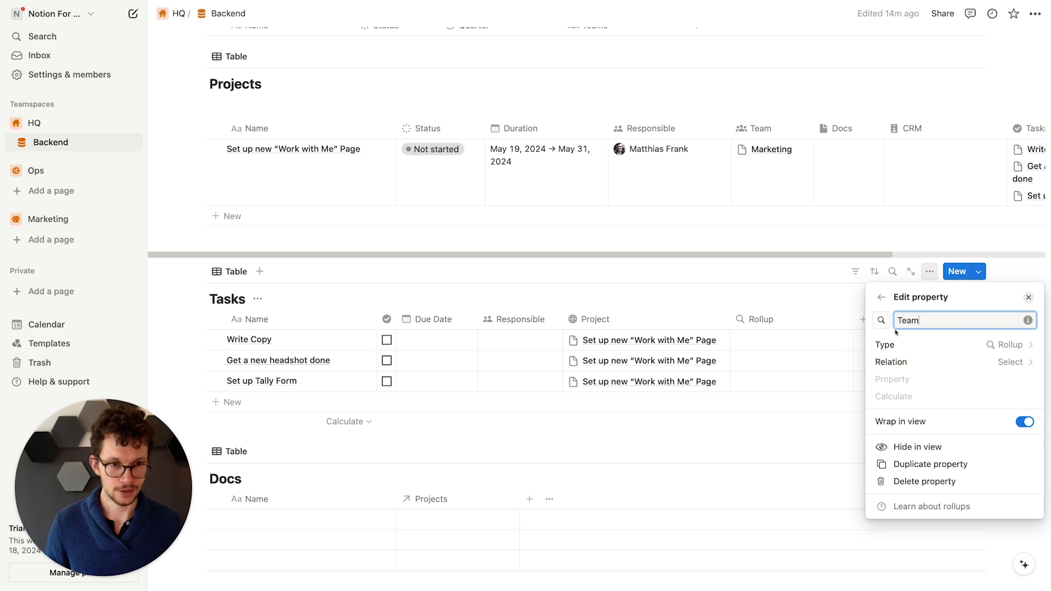
pyautogui.click(880, 323)
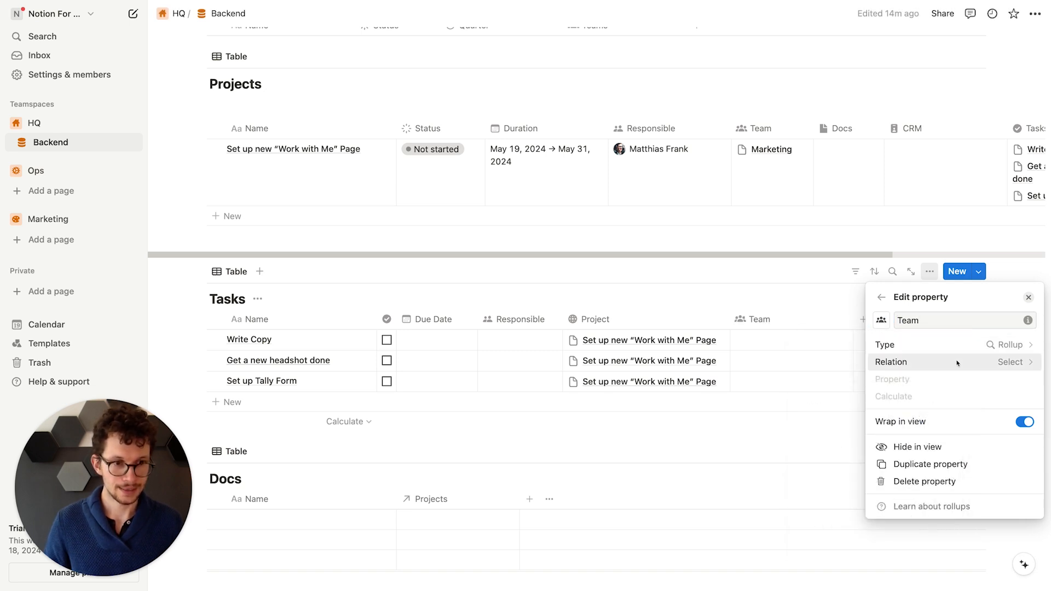
# Step: Set the Team rollup in Tasks to show the Team property through the Project relation, and narrow its column
pyautogui.click(1010, 362)
pyautogui.click(900, 380)
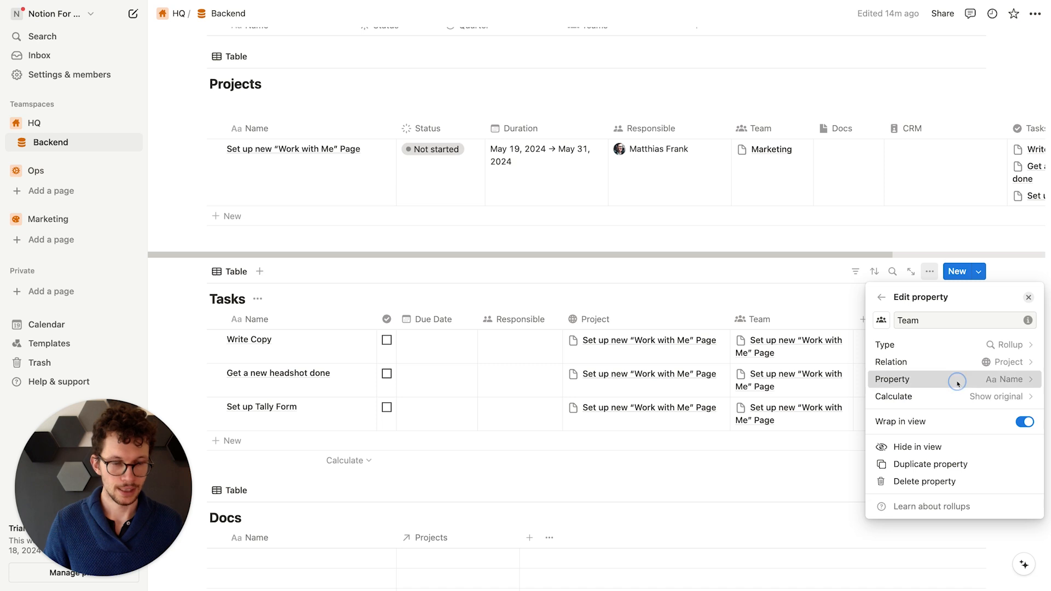
pyautogui.click(955, 380)
pyautogui.click(918, 551)
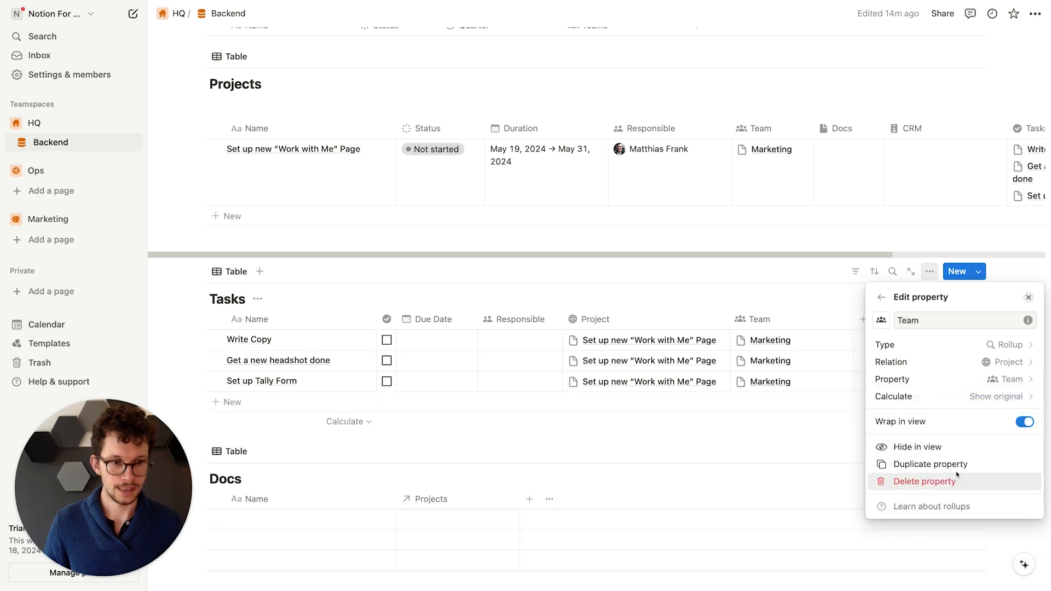
pyautogui.click(814, 335)
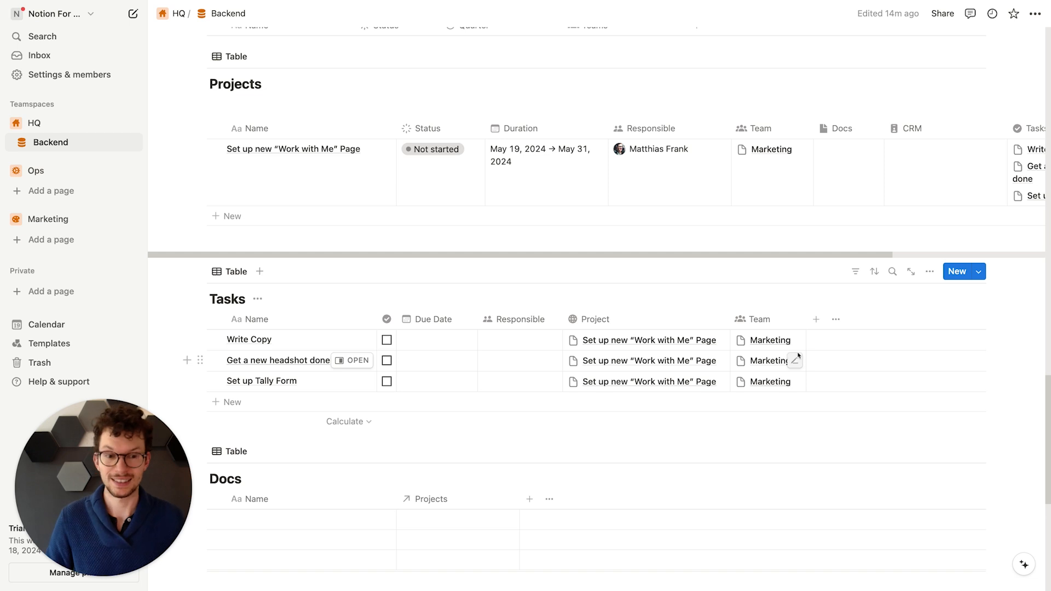
# Step: Add another rollup property to the Tasks database after Team and start its name with C
pyautogui.click(817, 320)
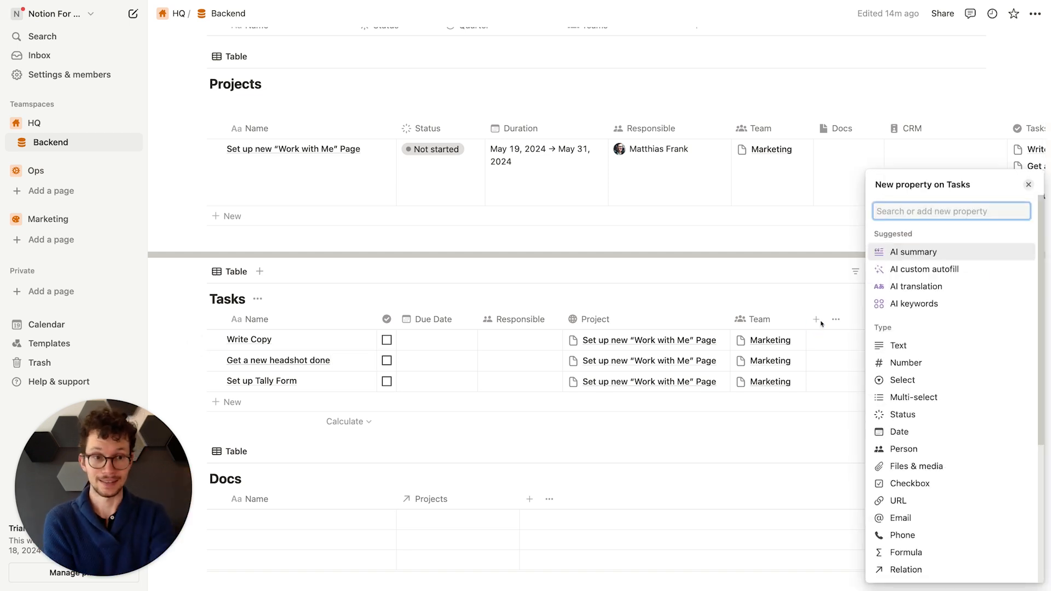
pyautogui.write('clie')
pyautogui.press('super+a')
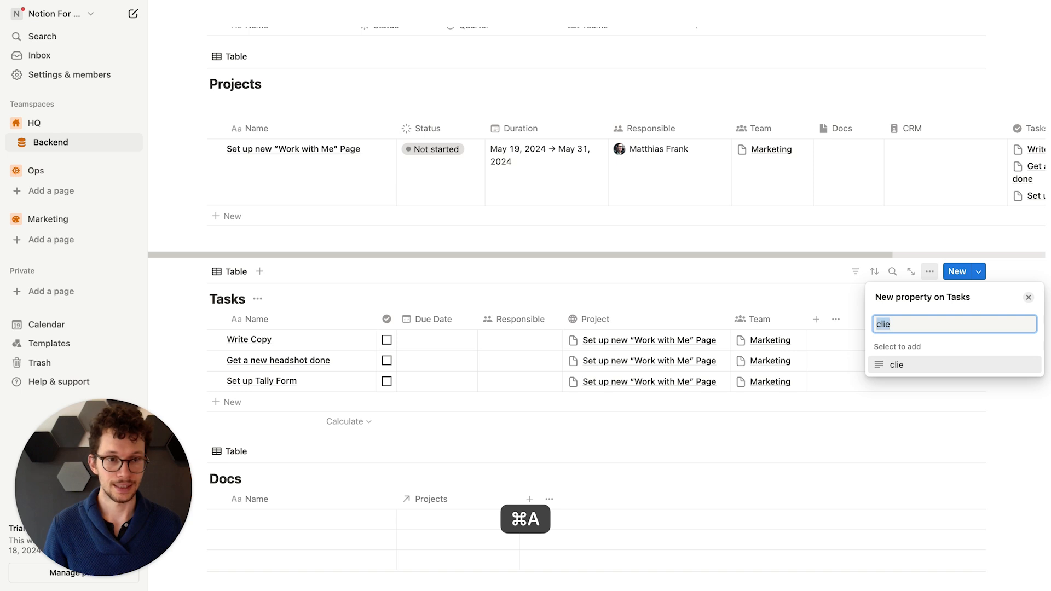
pyautogui.write('rol')
pyautogui.press('Return')
pyautogui.write('C')
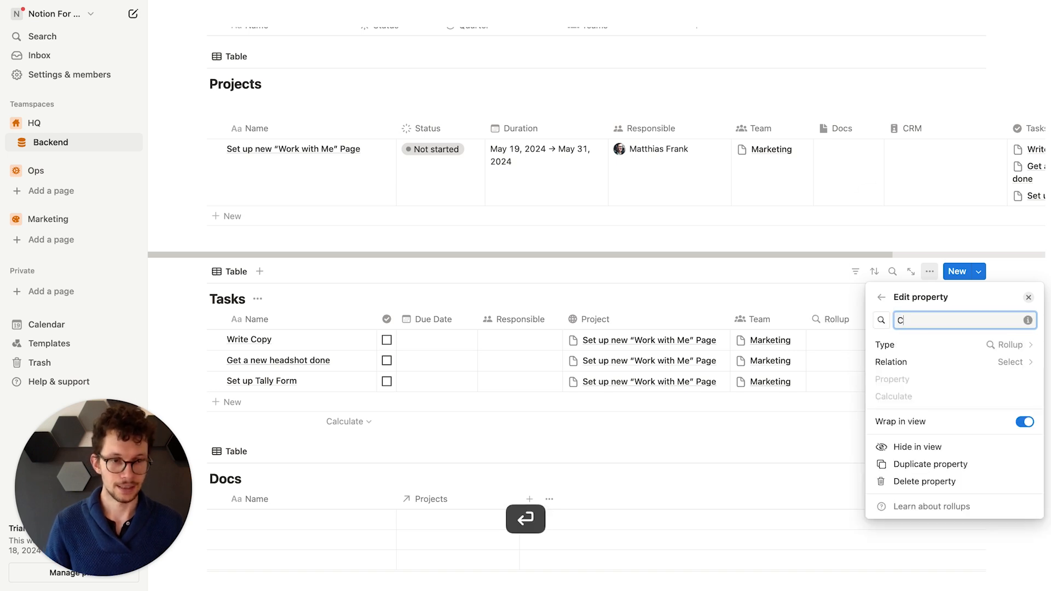
# Step: Name the new rollup property in the Tasks database "Client" and give it the contact card icon used for CRM
pyautogui.write('le')
pyautogui.write('ent')
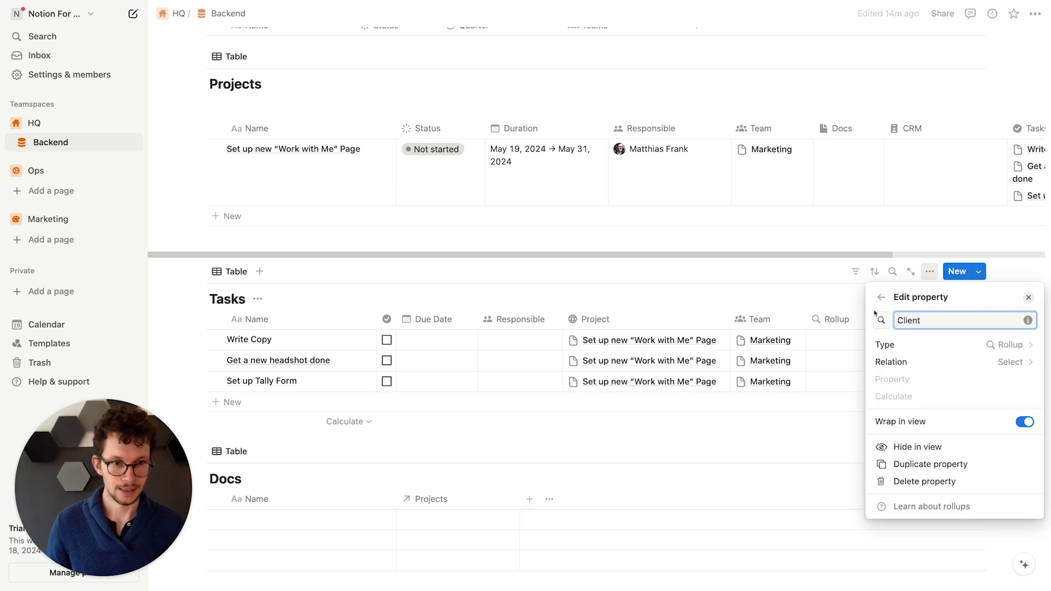
pyautogui.click(881, 321)
pyautogui.click(872, 415)
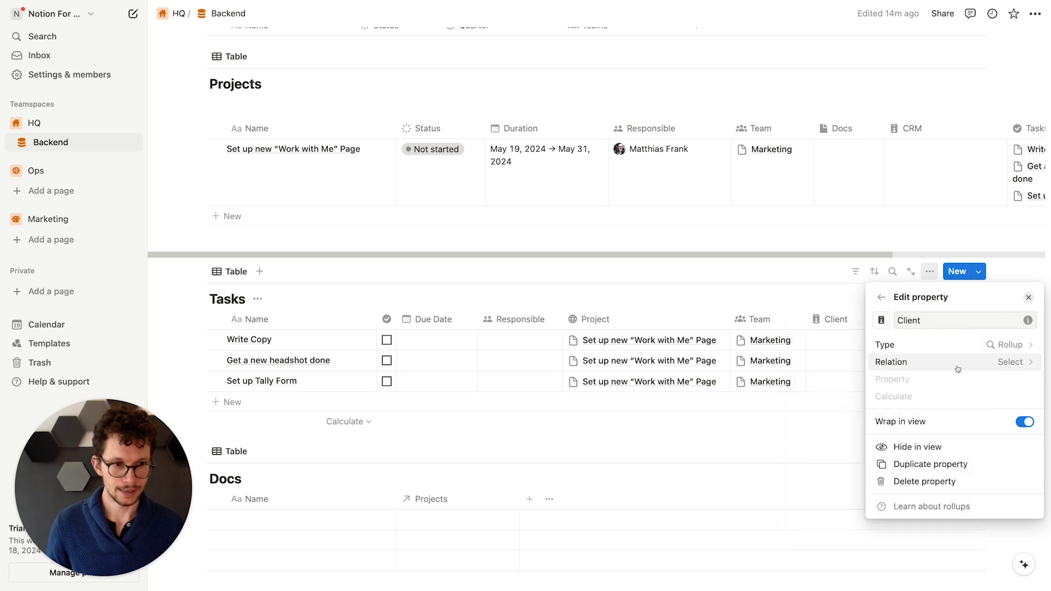
# Step: Configure the Client rollup to show the CRM property through the Project relation
pyautogui.click(947, 362)
pyautogui.click(952, 382)
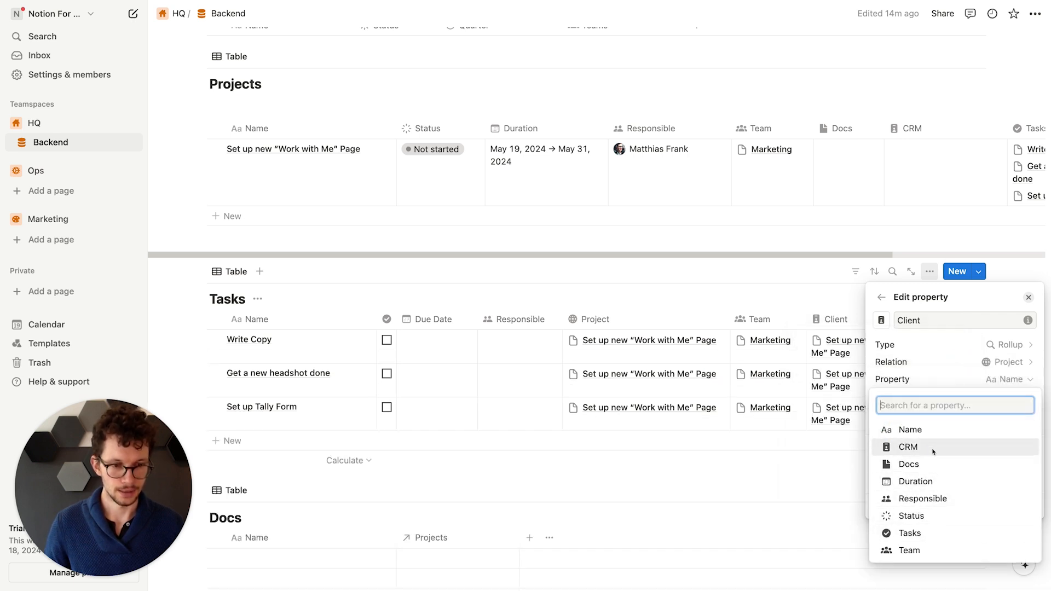
pyautogui.click(931, 447)
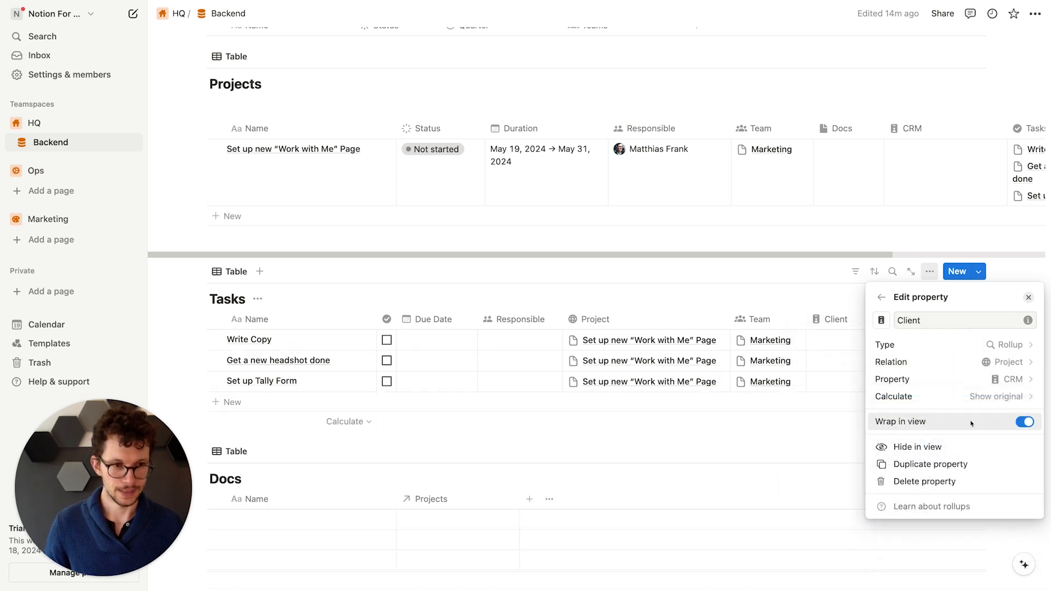
pyautogui.click(770, 441)
# Step: Delete the surplus empty rows from the CRM table, keeping one blank row
pyautogui.scroll(2, 876, 318)
pyautogui.scroll(-7, 418, 390)
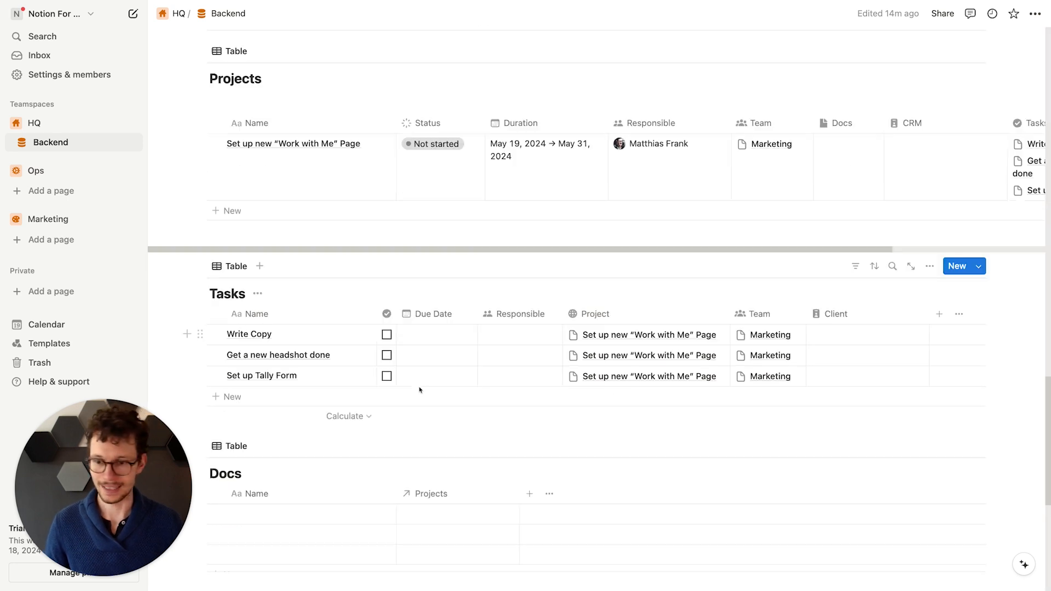
pyautogui.moveTo(175, 379); pyautogui.dragTo(228, 396)
pyautogui.press('Delete')
# Step: Name the blank CRM entry "Steve Jobs" and link it to the project Set up new "Work with Me" Page
pyautogui.click(260, 359)
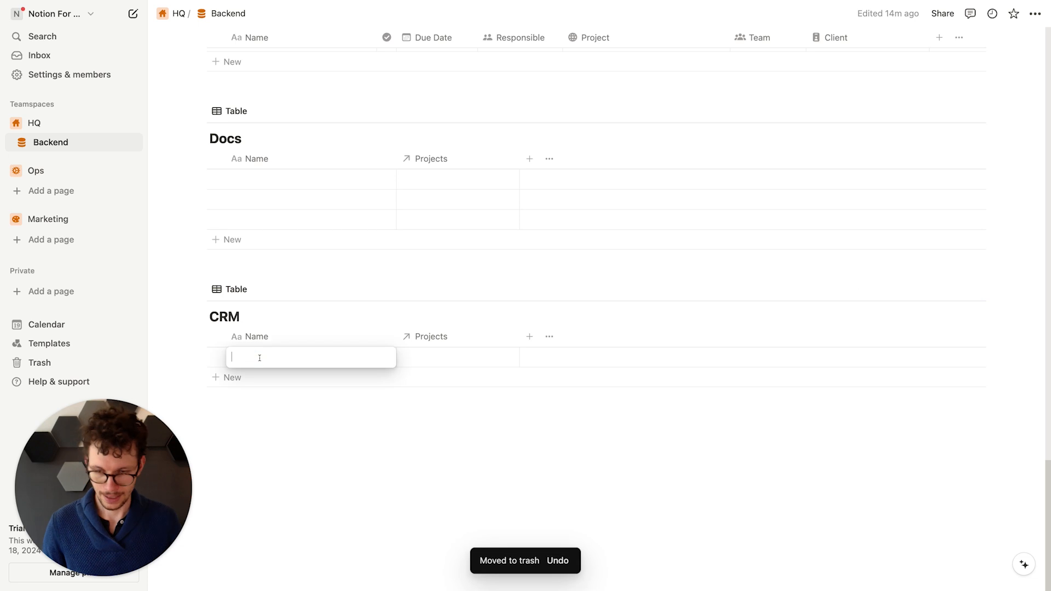
pyautogui.write('Steve J')
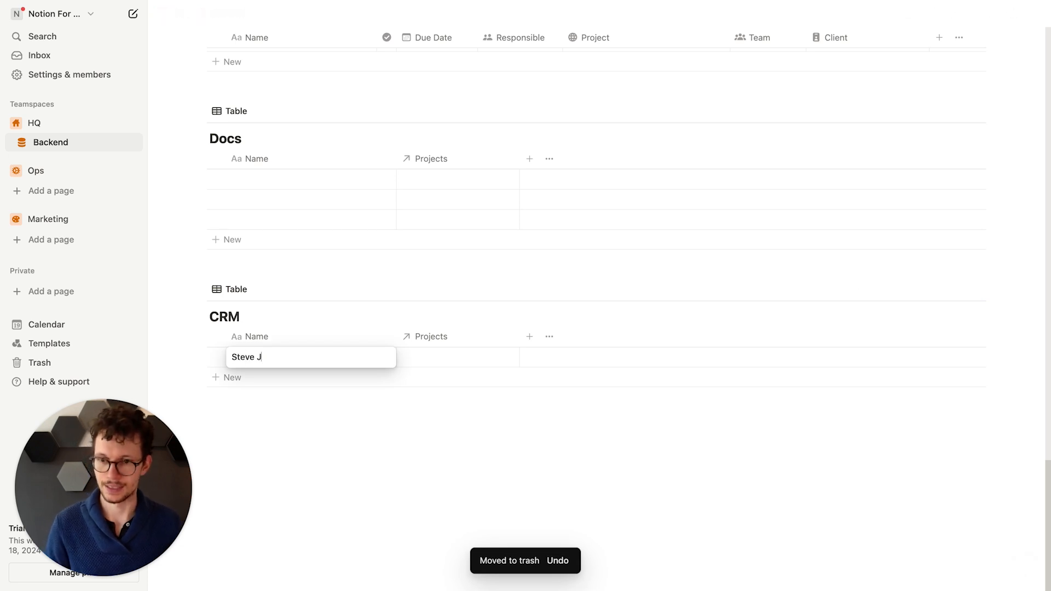
pyautogui.write('obs')
pyautogui.press('Return')
pyautogui.click(502, 357)
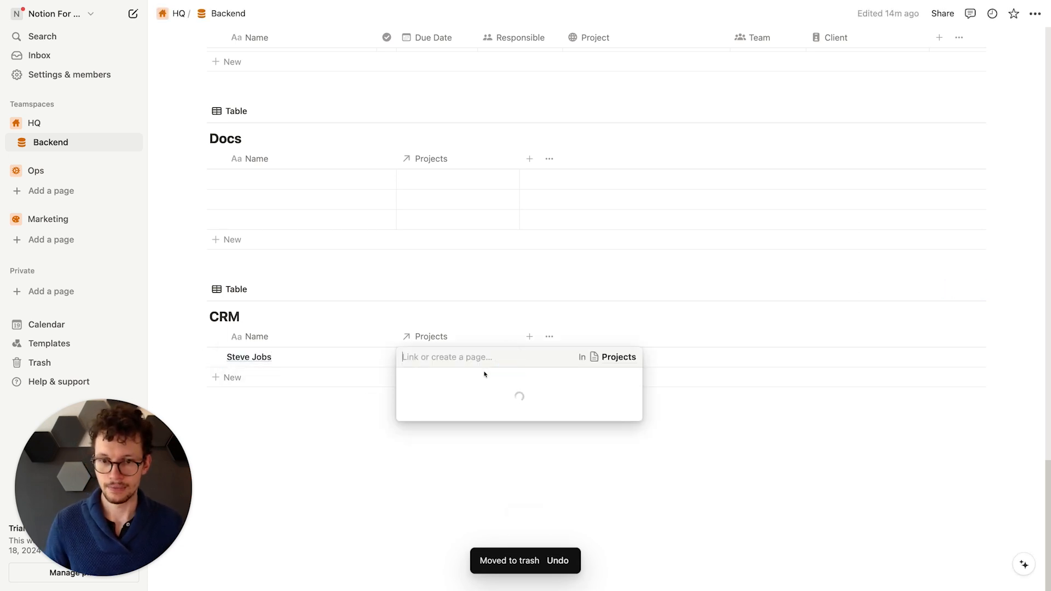
pyautogui.click(472, 402)
pyautogui.click(453, 453)
# Step: Narrow the Client column in the Tasks table to fit its contents
pyautogui.scroll(5, 466, 430)
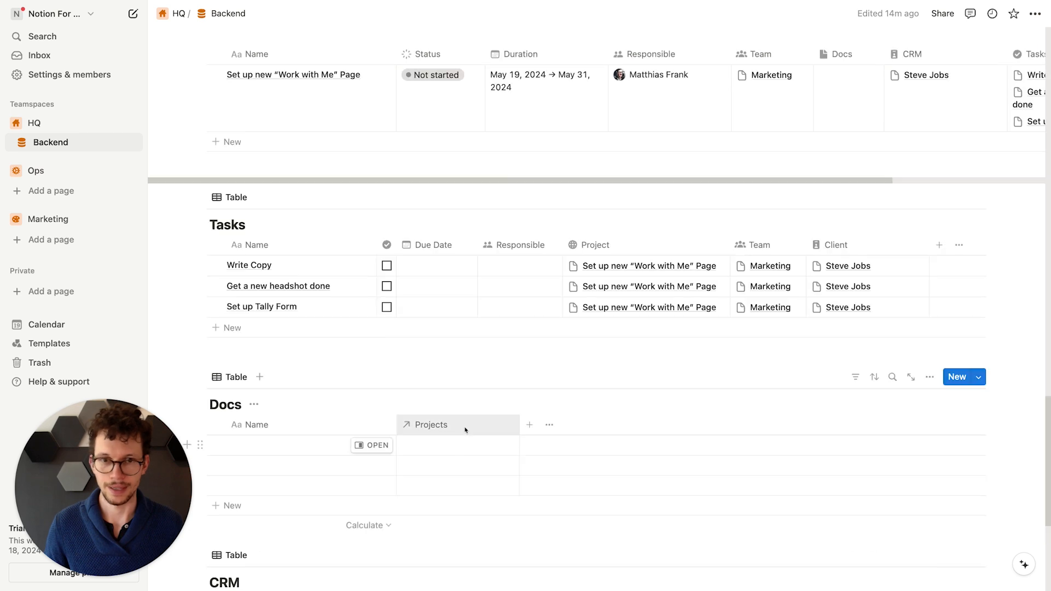
pyautogui.scroll(2, 465, 430)
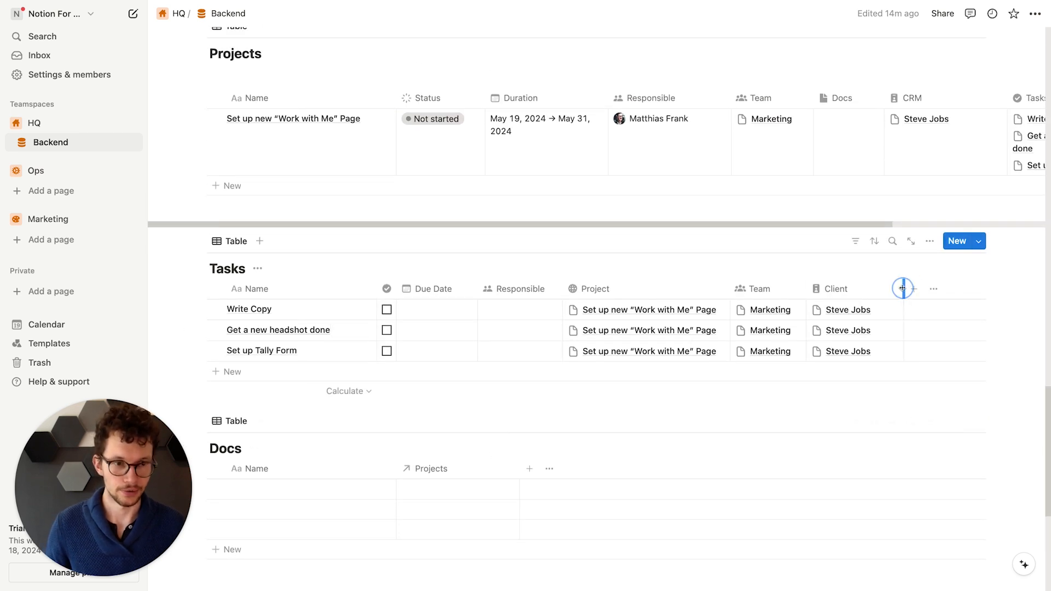
pyautogui.scroll(-1, 633, 363)
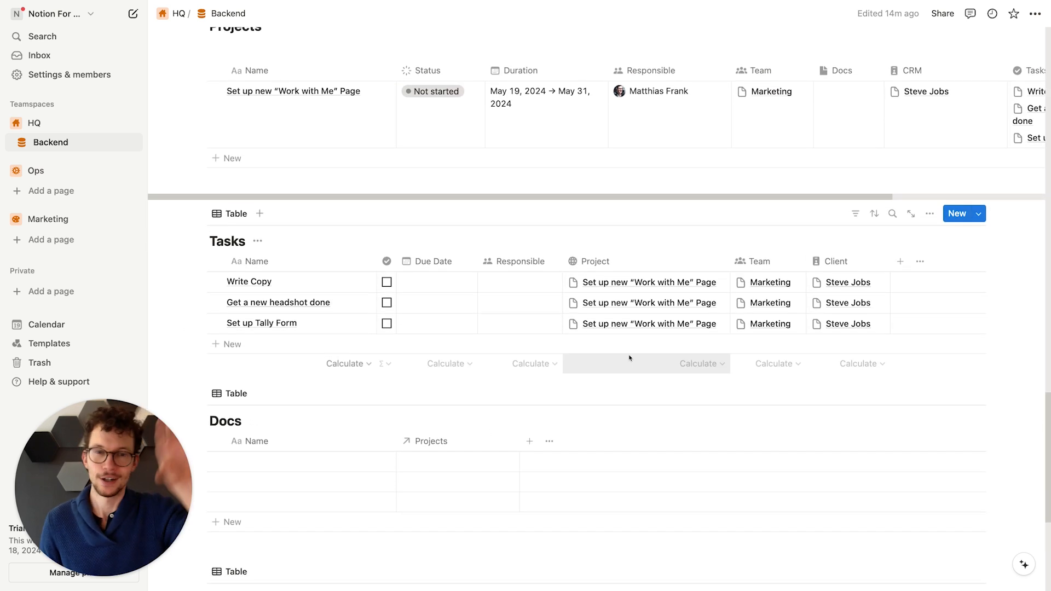
pyautogui.scroll(2, 633, 357)
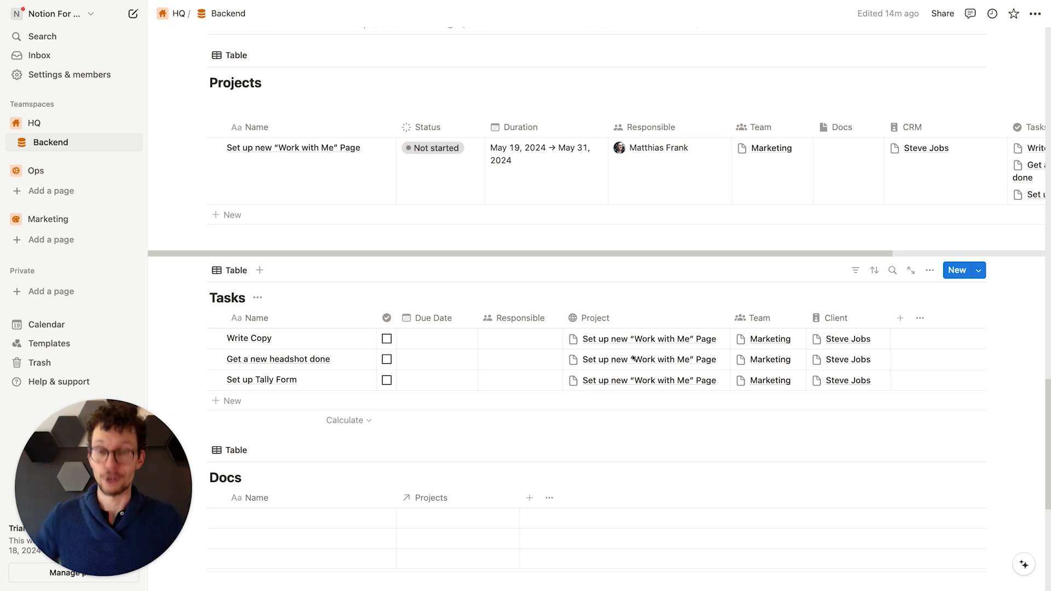
pyautogui.scroll(10, 641, 328)
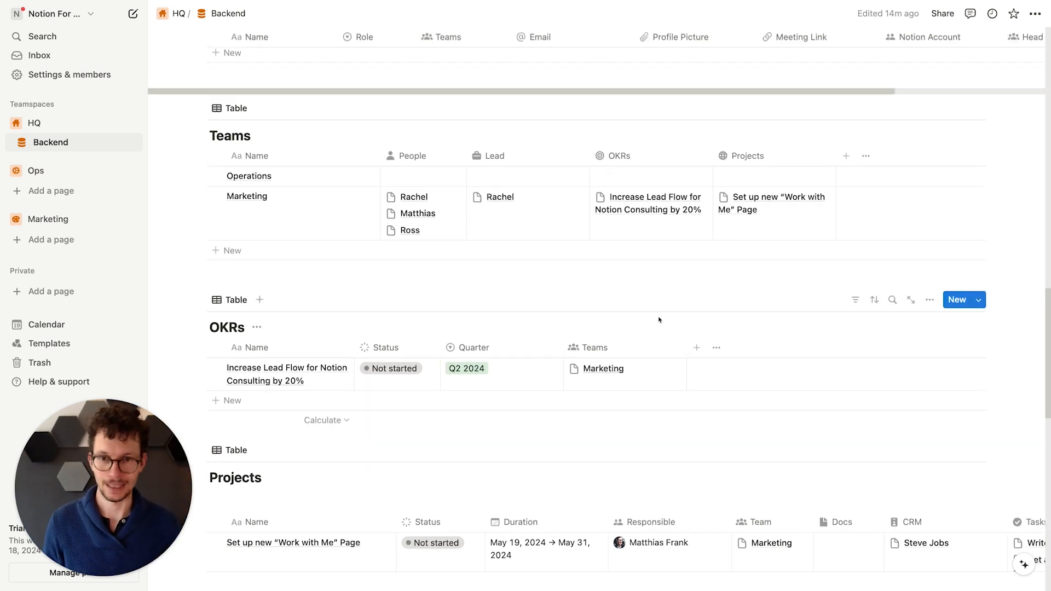
pyautogui.scroll(-10, 660, 321)
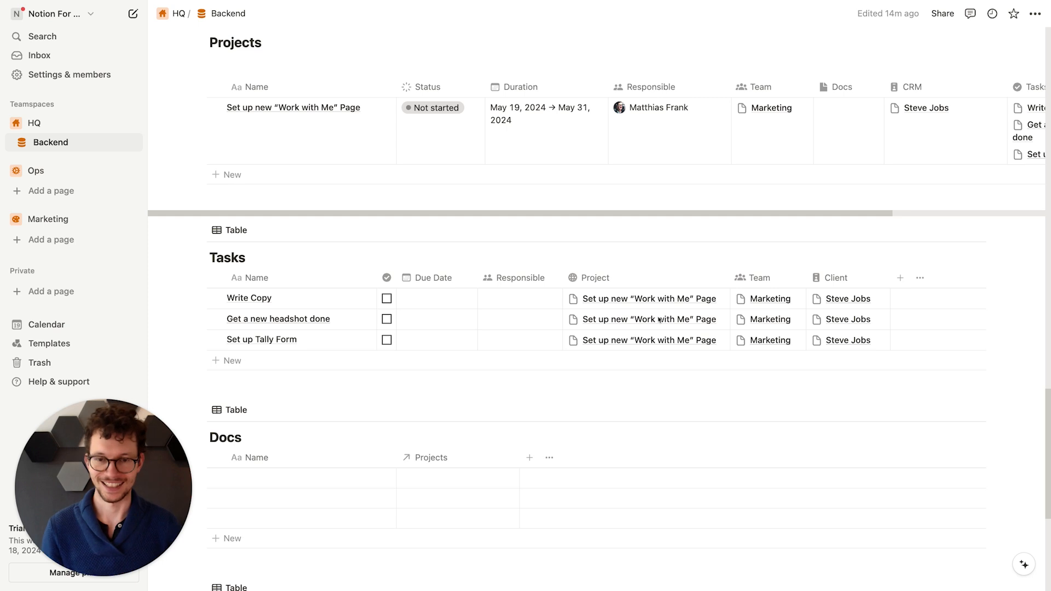
pyautogui.scroll(-2, 622, 347)
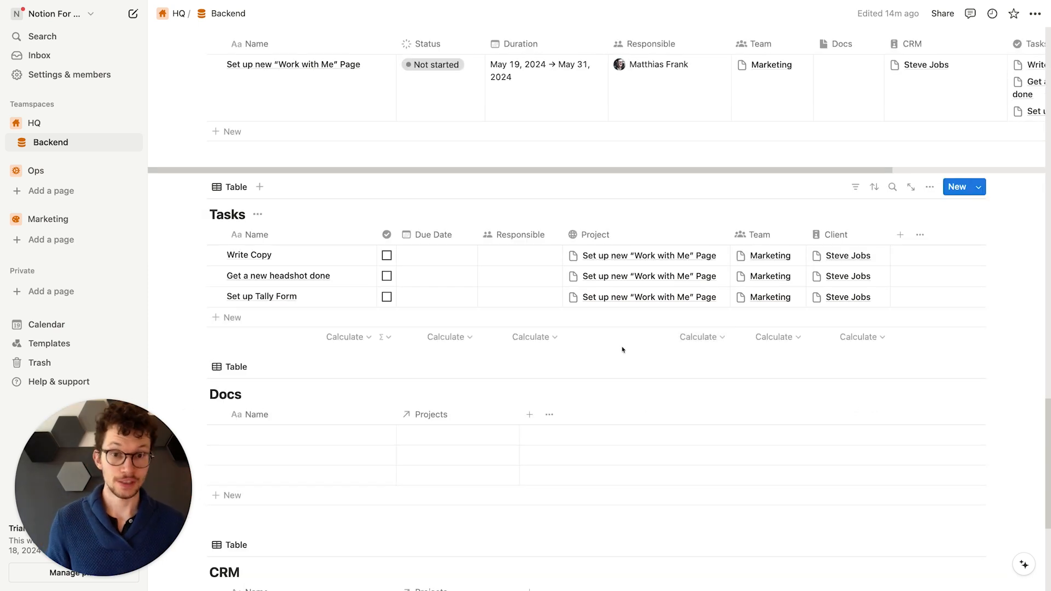
# Step: Add a two-way relation from Tasks to the Docs database with no limit, shown on Docs as Tasks
pyautogui.click(900, 234)
pyautogui.write('rel')
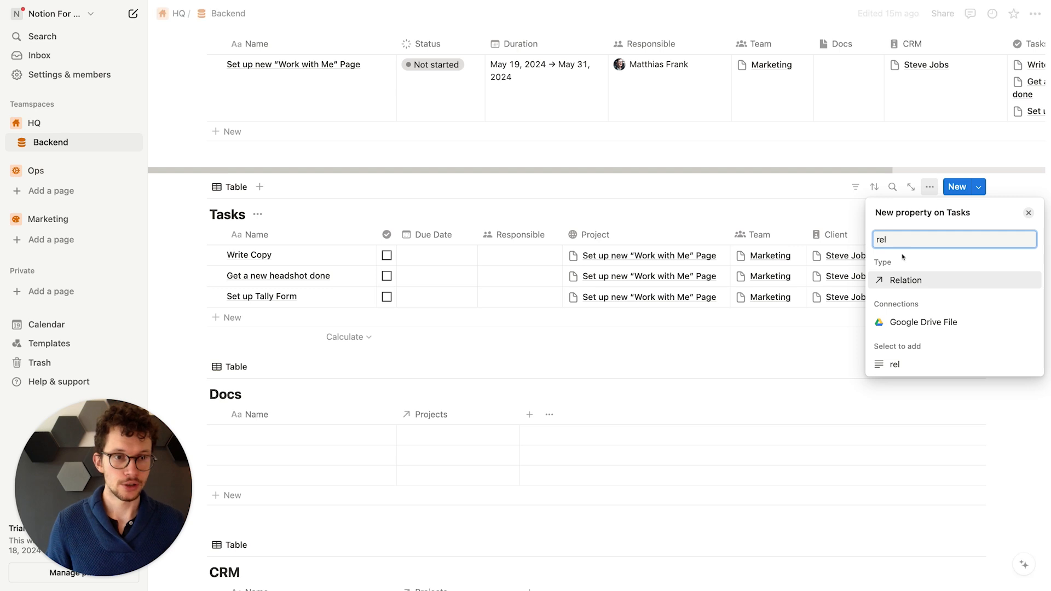
pyautogui.click(904, 281)
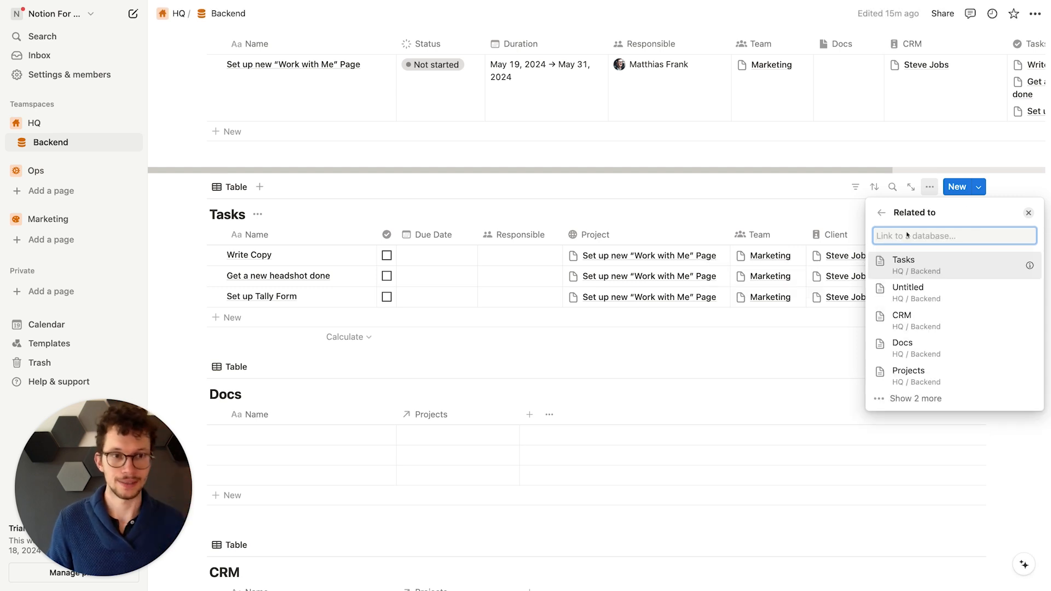
pyautogui.click(921, 343)
pyautogui.click(1025, 290)
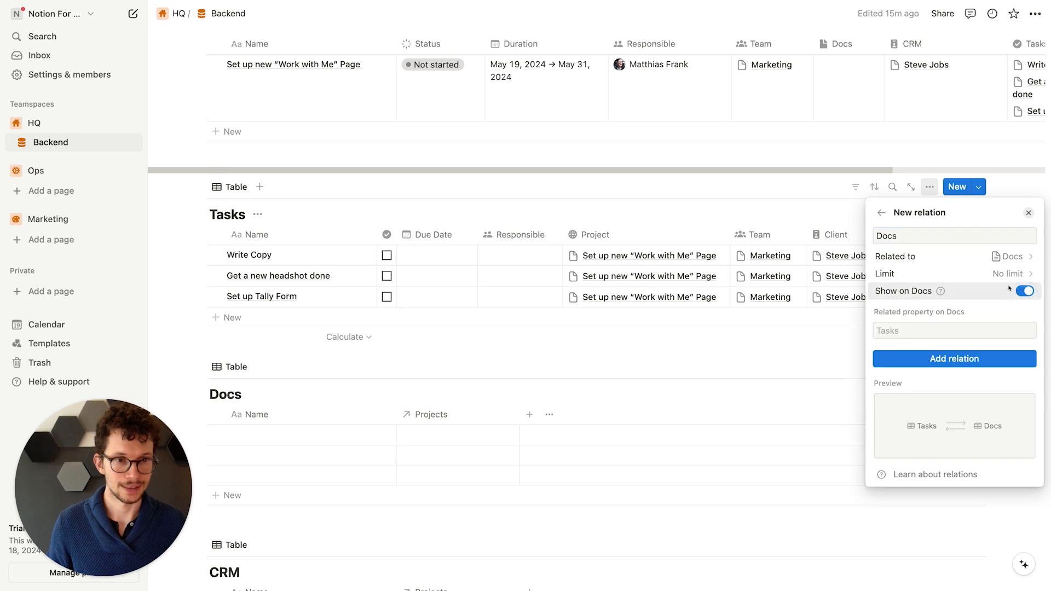
pyautogui.click(952, 359)
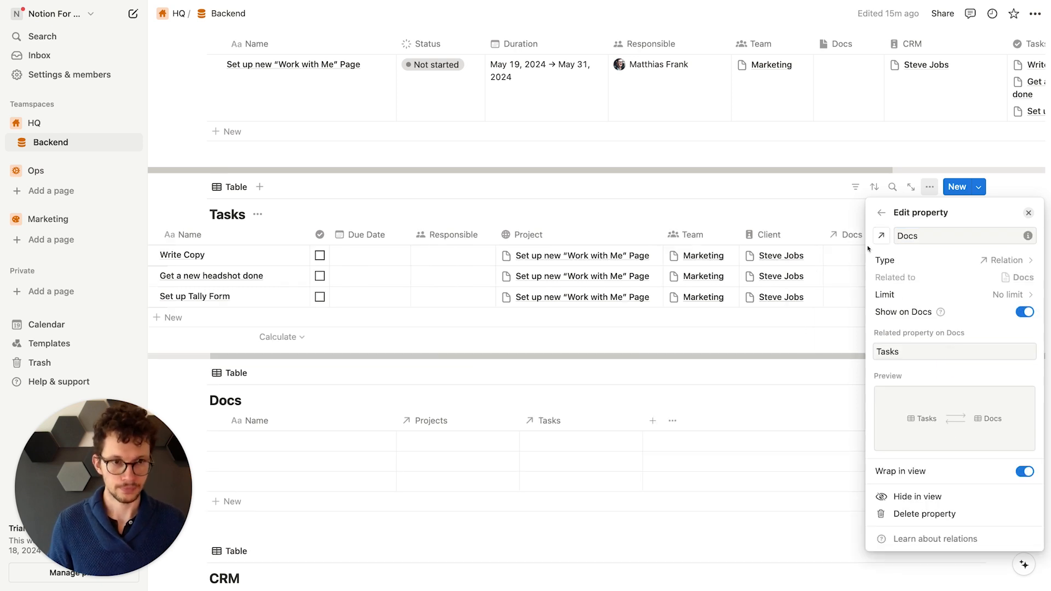
# Step: Give the Docs relation property in the Tasks table the document icon
pyautogui.click(881, 236)
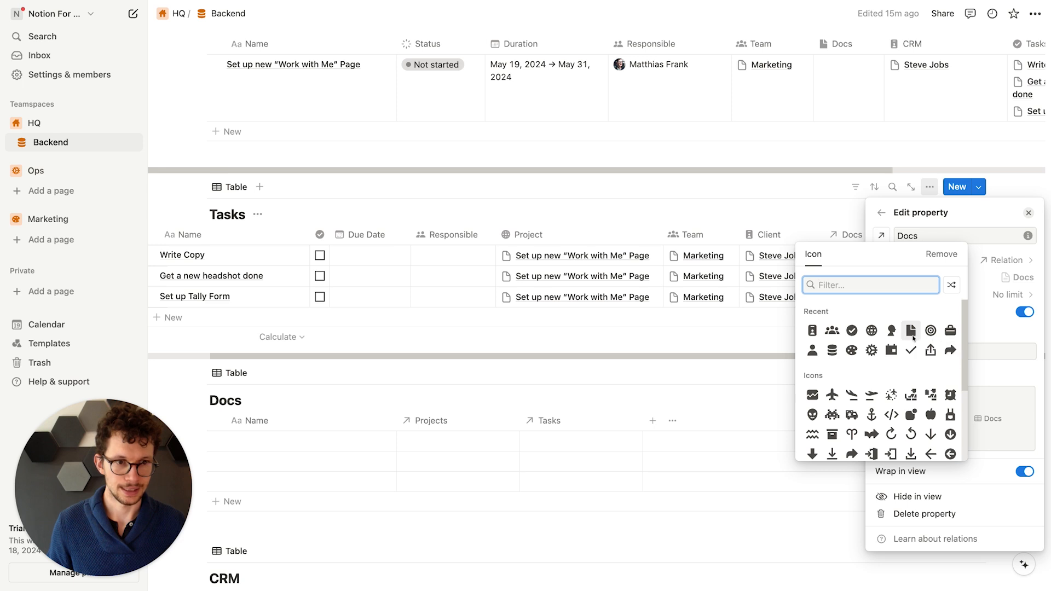
pyautogui.click(910, 331)
pyautogui.click(582, 372)
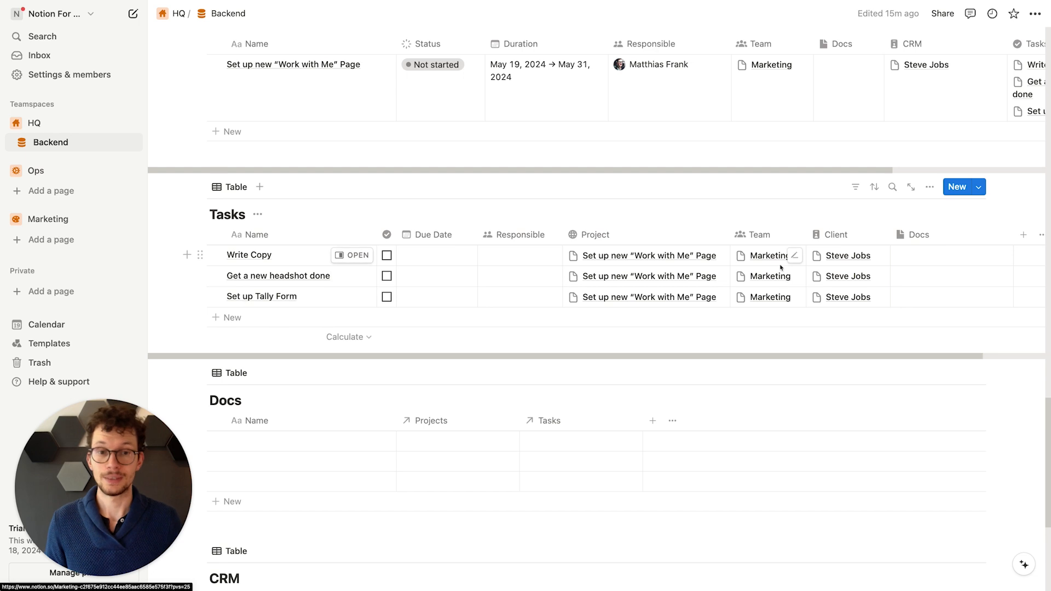
pyautogui.scroll(2, 776, 270)
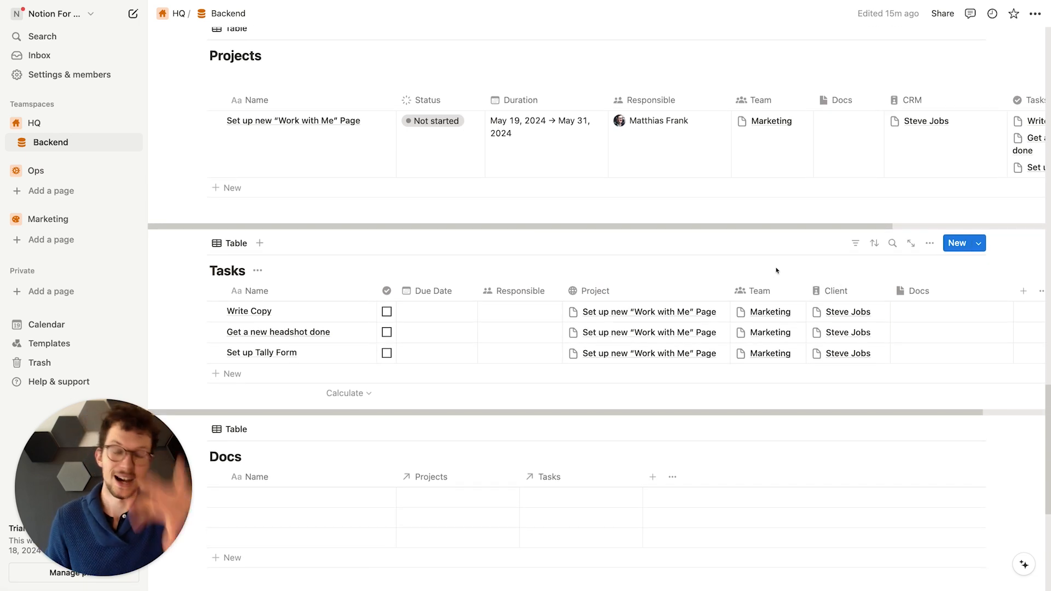
pyautogui.scroll(-2, 776, 270)
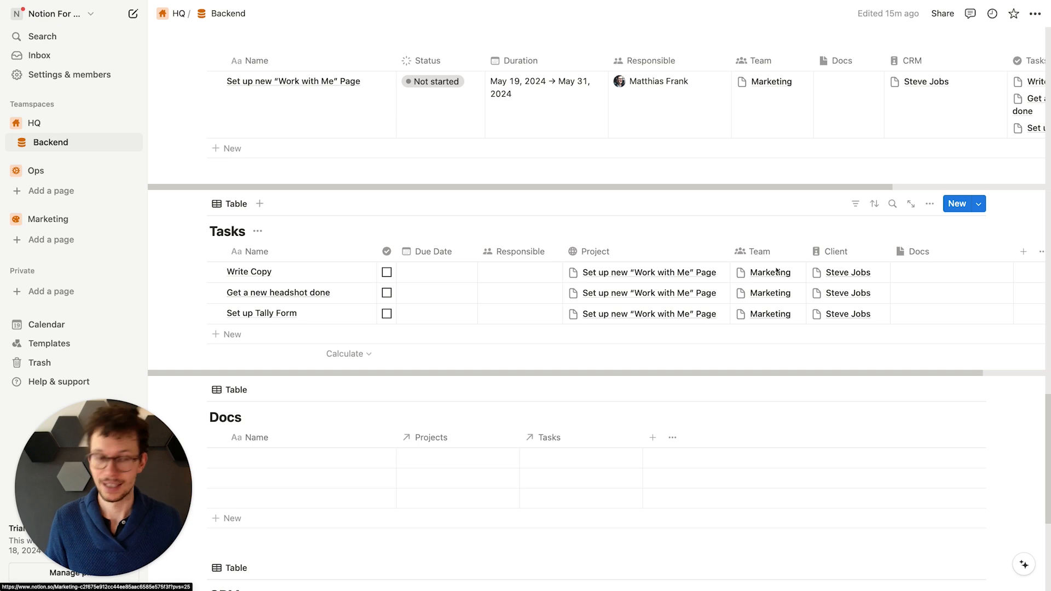
pyautogui.scroll(-1, 777, 270)
pyautogui.scroll(3, 777, 269)
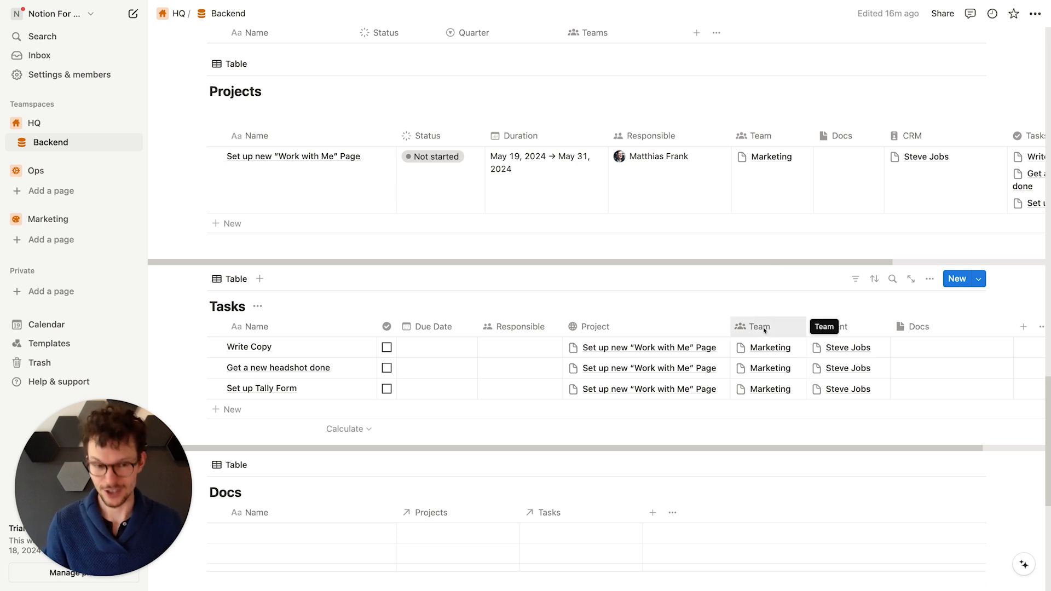
pyautogui.scroll(-1, 765, 330)
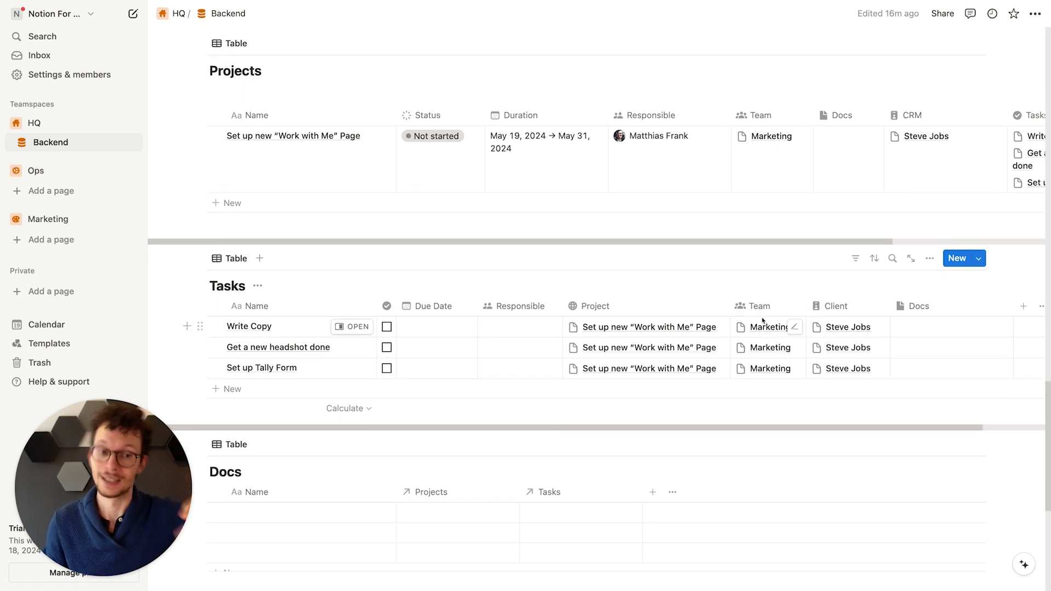
pyautogui.scroll(-1, 763, 320)
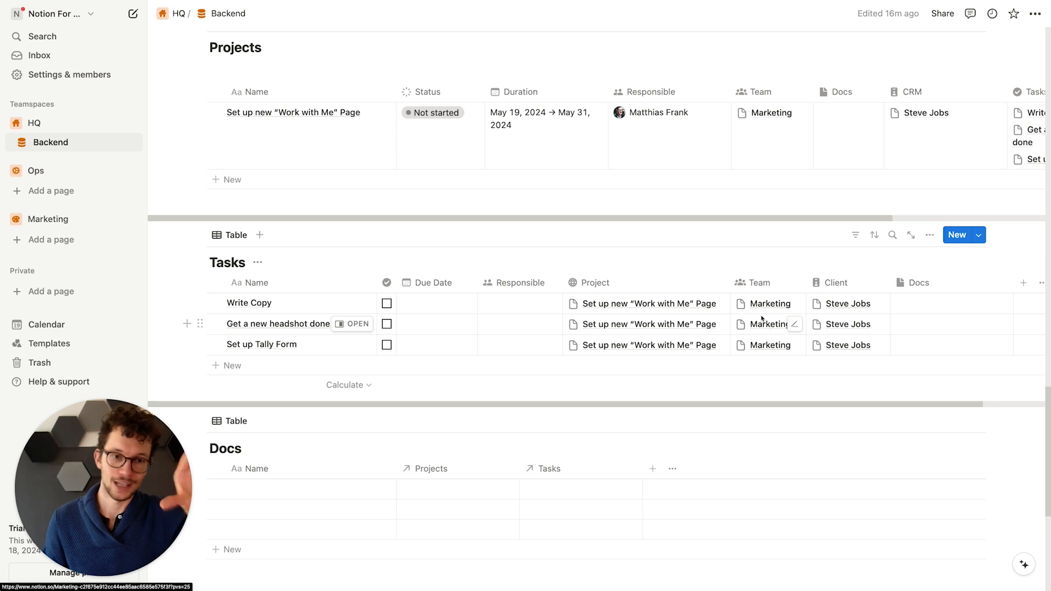
pyautogui.scroll(-1, 761, 317)
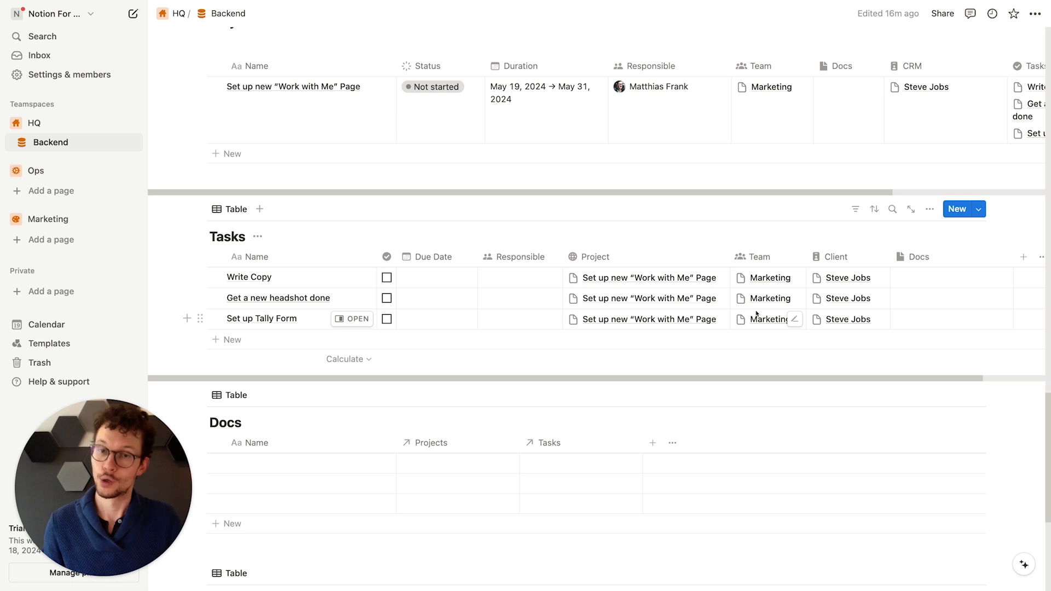
# Step: Change the icon of the Projects property in the Docs table to the globe
pyautogui.scroll(-2, 764, 317)
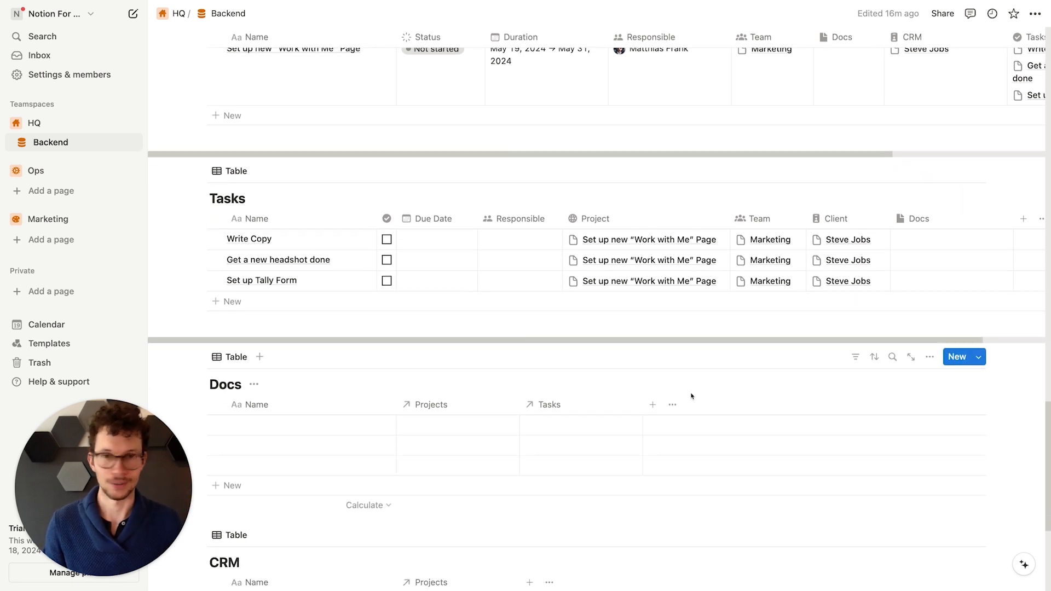
pyautogui.scroll(-5, 584, 488)
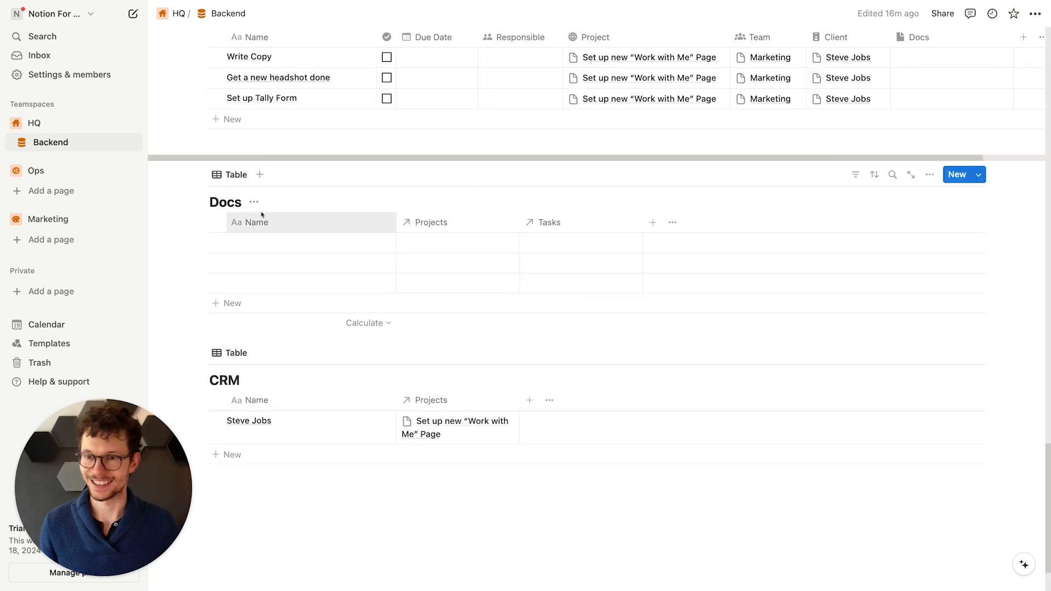
pyautogui.click(412, 221)
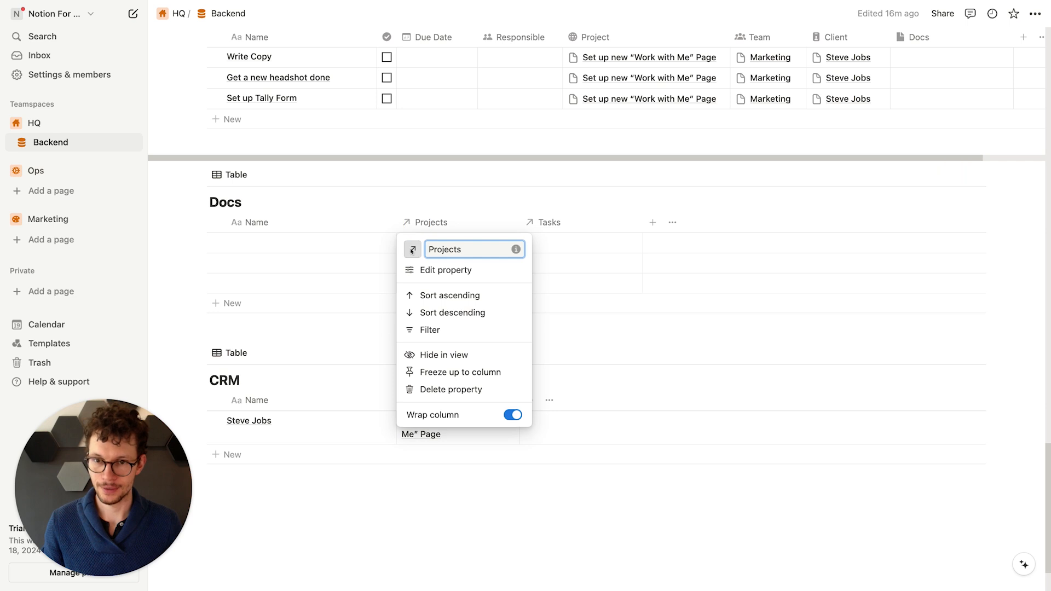
pyautogui.click(413, 250)
pyautogui.click(422, 344)
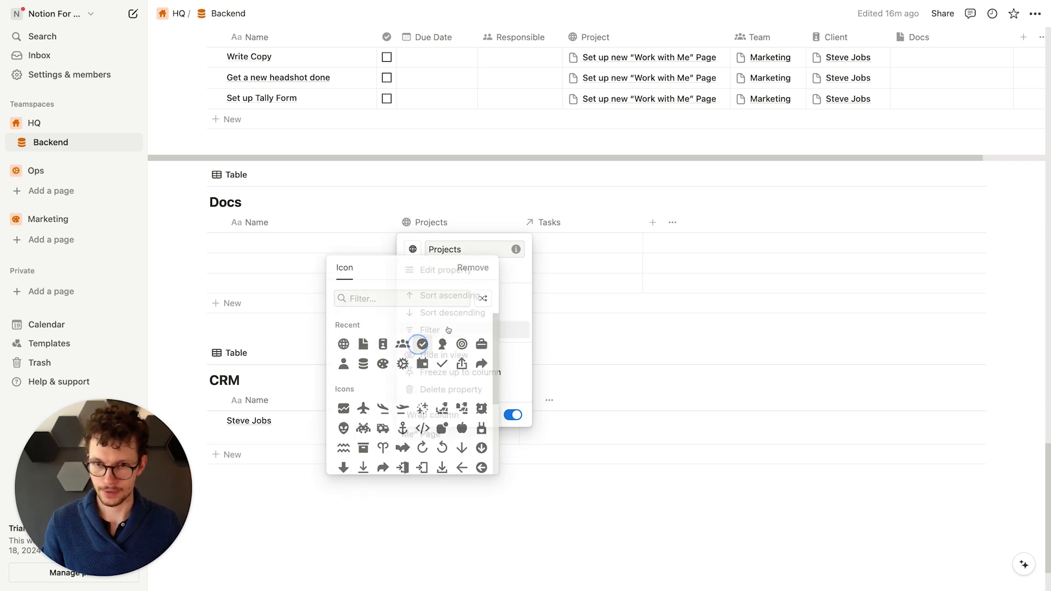
# Step: Change the icon of the Tasks property in the Docs table to the round checkmark
pyautogui.click(536, 222)
pyautogui.click(536, 222)
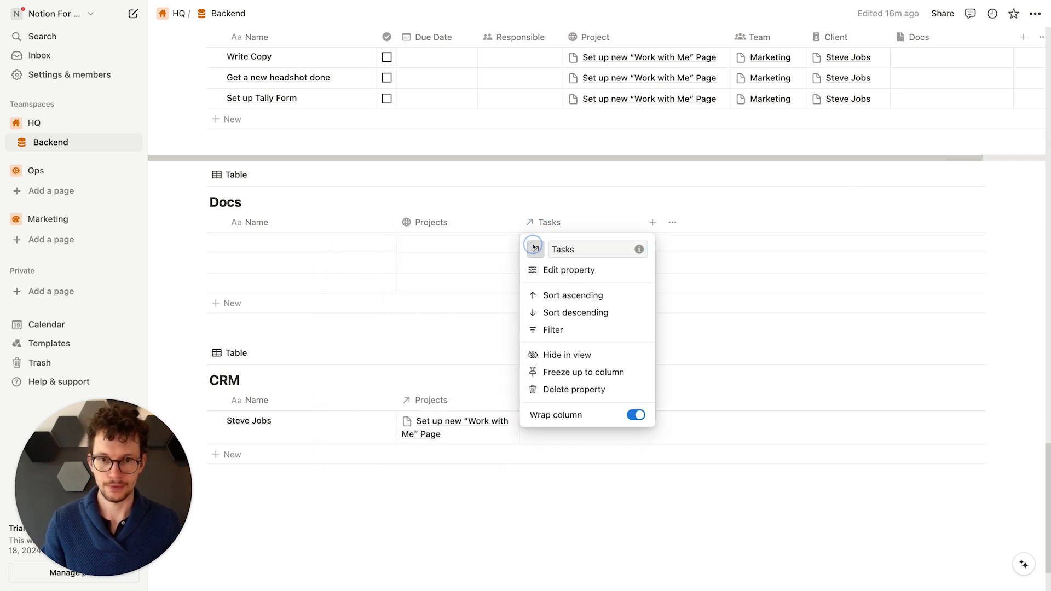
pyautogui.click(536, 249)
pyautogui.click(546, 343)
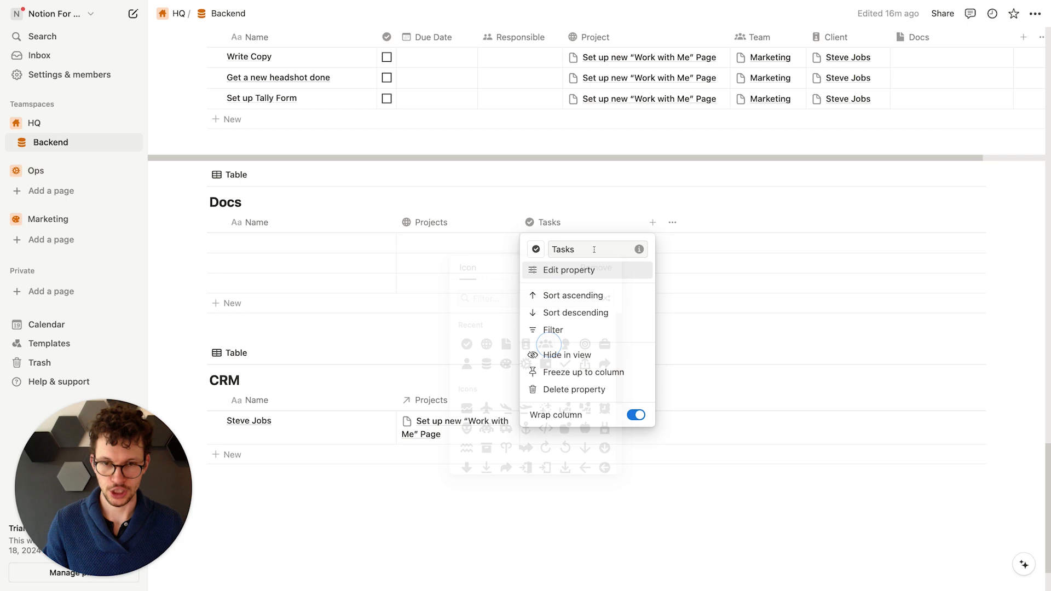
pyautogui.click(608, 190)
# Step: Add a Status property to the Docs table and narrow its column to fit the status labels
pyautogui.click(651, 222)
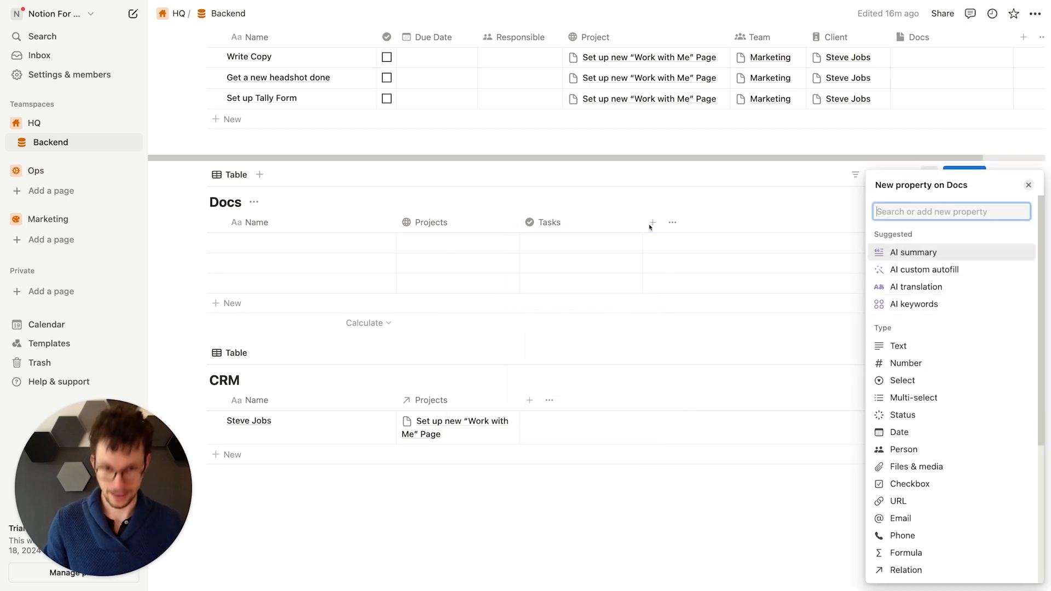
pyautogui.write('stat')
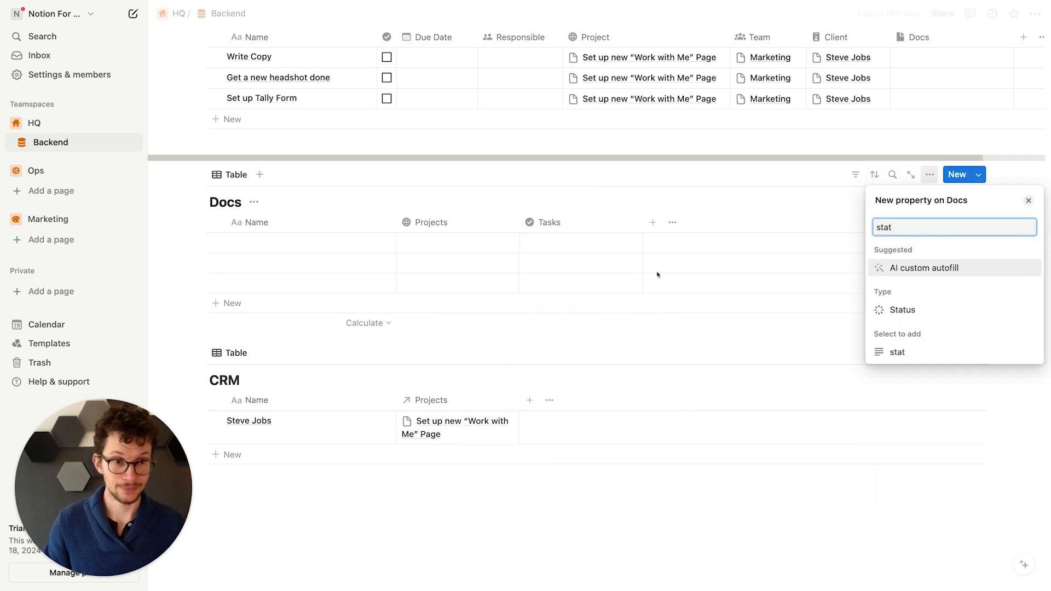
pyautogui.click(925, 310)
pyautogui.click(512, 230)
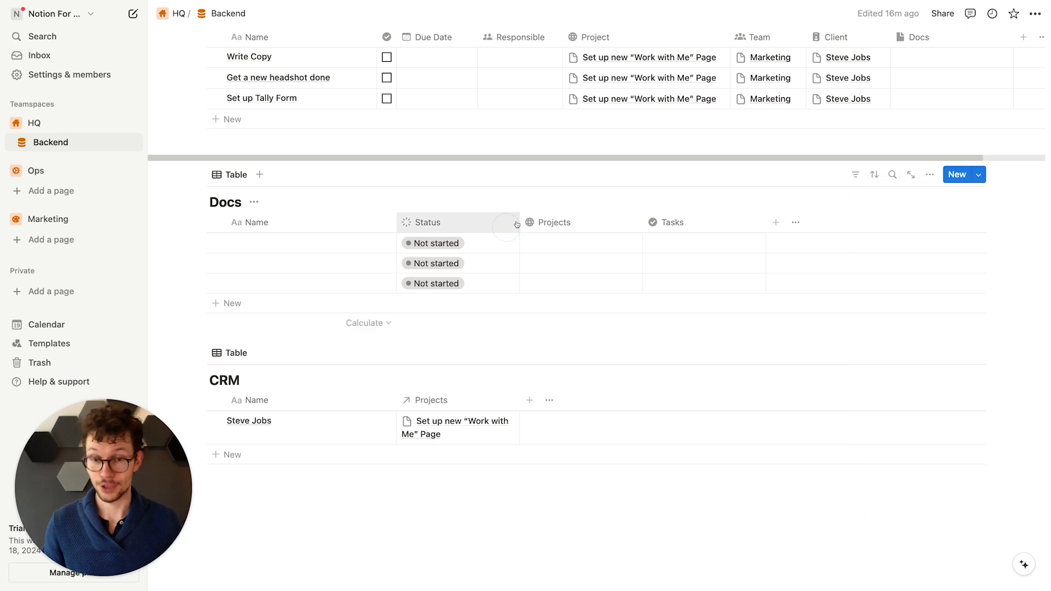
pyautogui.moveTo(519, 225); pyautogui.dragTo(475, 230)
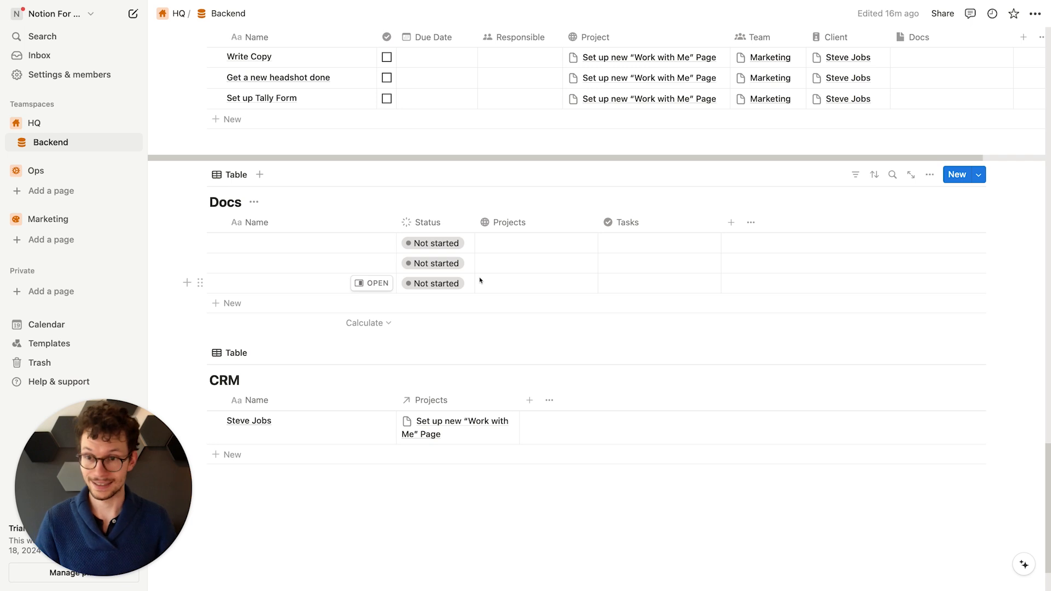
# Step: Rename the In progress option of the Docs Status property to Drafting
pyautogui.click(425, 244)
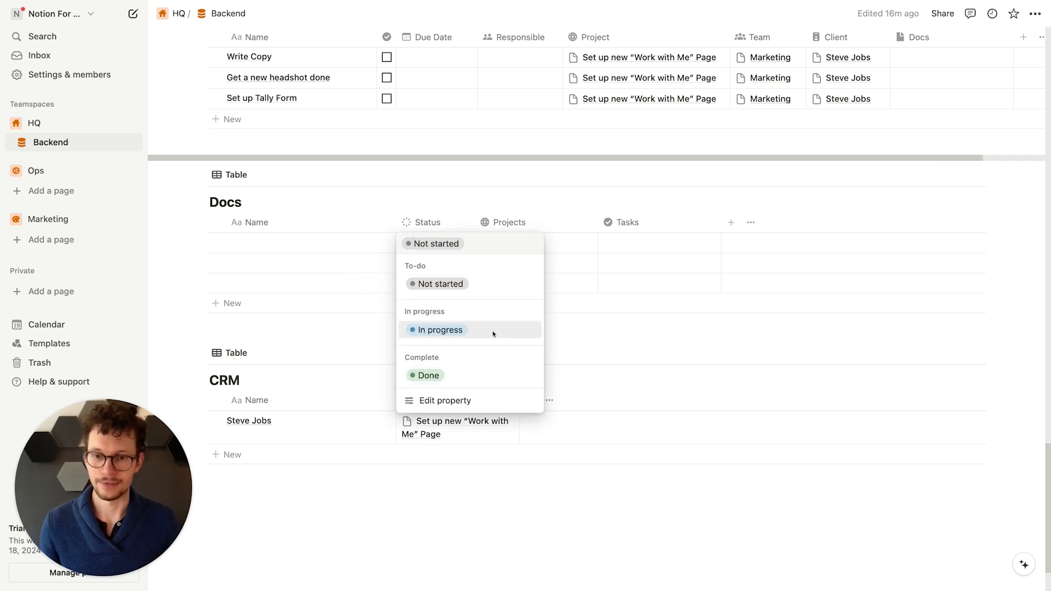
pyautogui.click(445, 400)
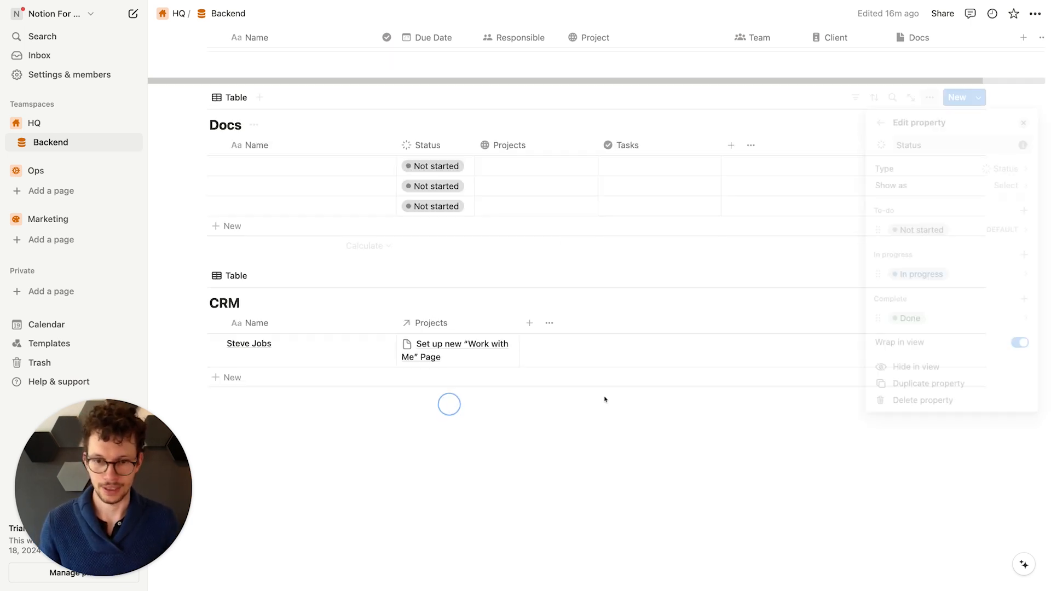
pyautogui.click(951, 280)
pyautogui.press('super+a')
pyautogui.write('Draft')
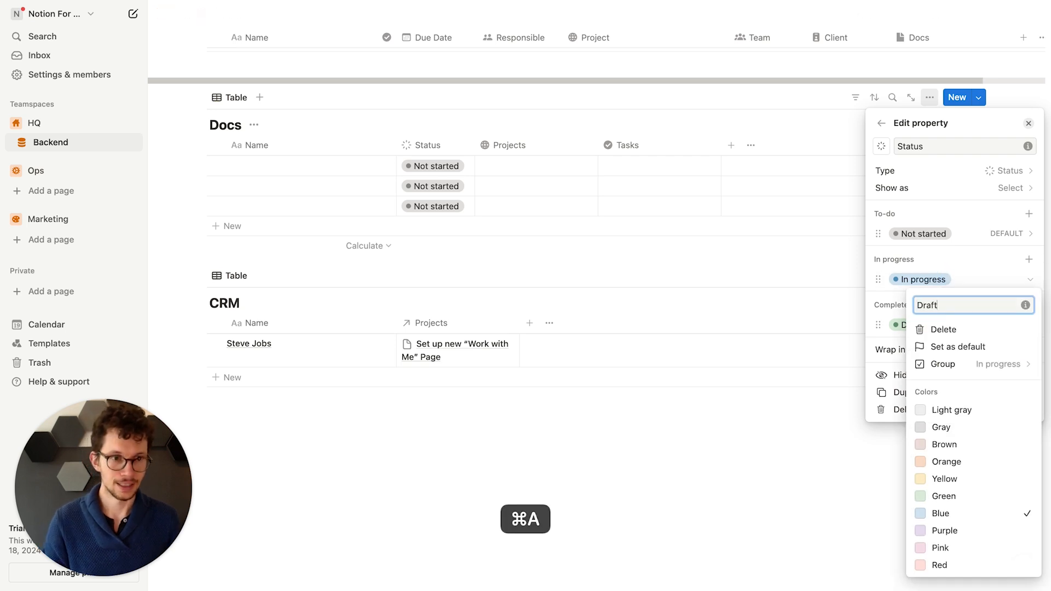
pyautogui.write('ing')
pyautogui.press('Return')
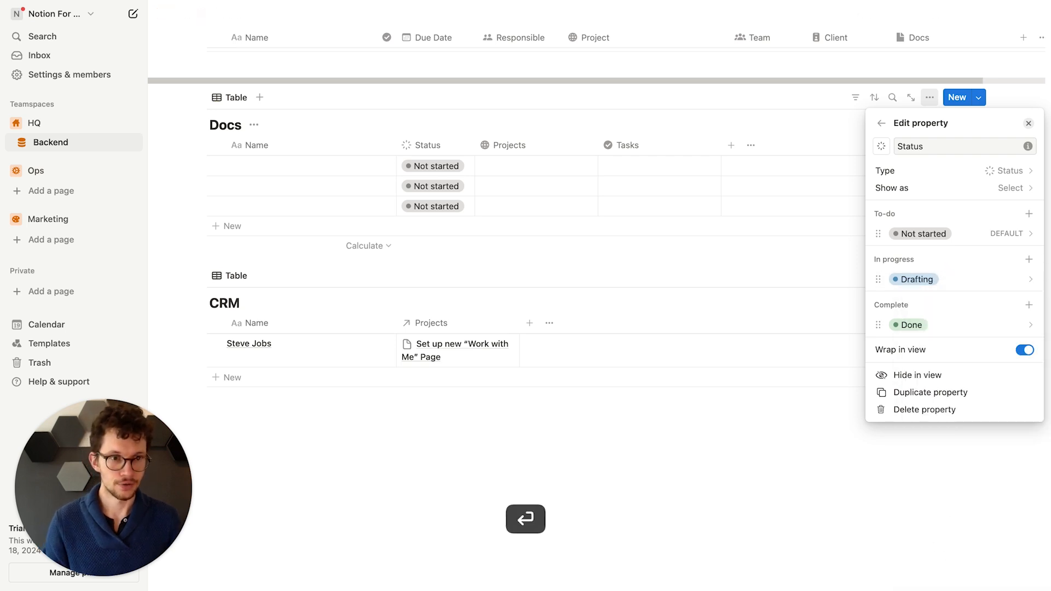
# Step: Add an In Review option to the In progress group of the Docs Status property and place it below Drafting
pyautogui.click(1032, 262)
pyautogui.write('In Revi')
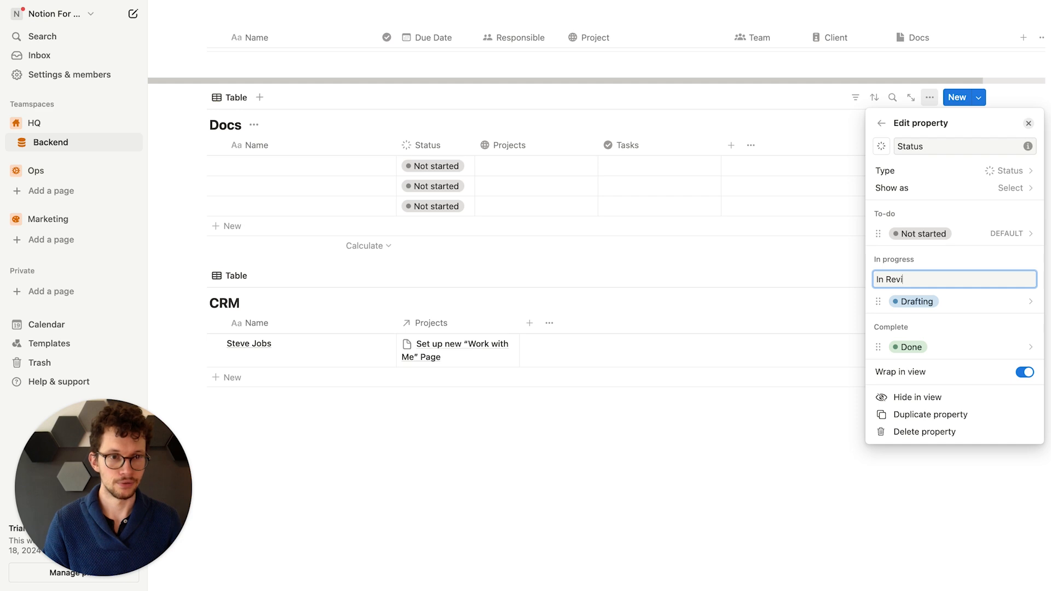
pyautogui.write('ew')
pyautogui.press('Return')
pyautogui.moveTo(995, 300); pyautogui.dragTo(991, 314)
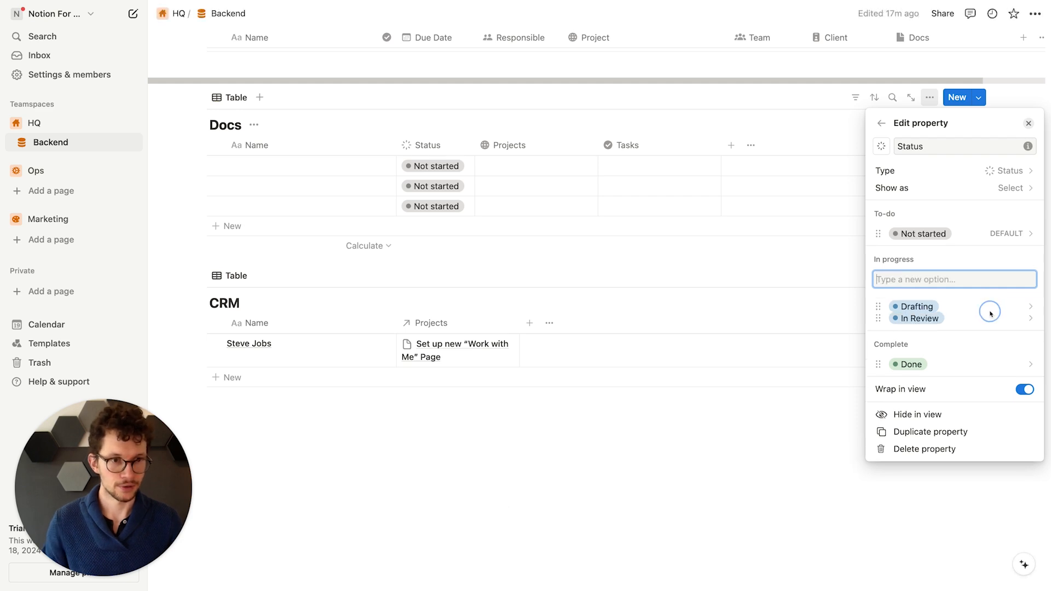
# Step: Set the colour of the In Review status option to purple and close the property settings
pyautogui.click(996, 316)
pyautogui.click(969, 262)
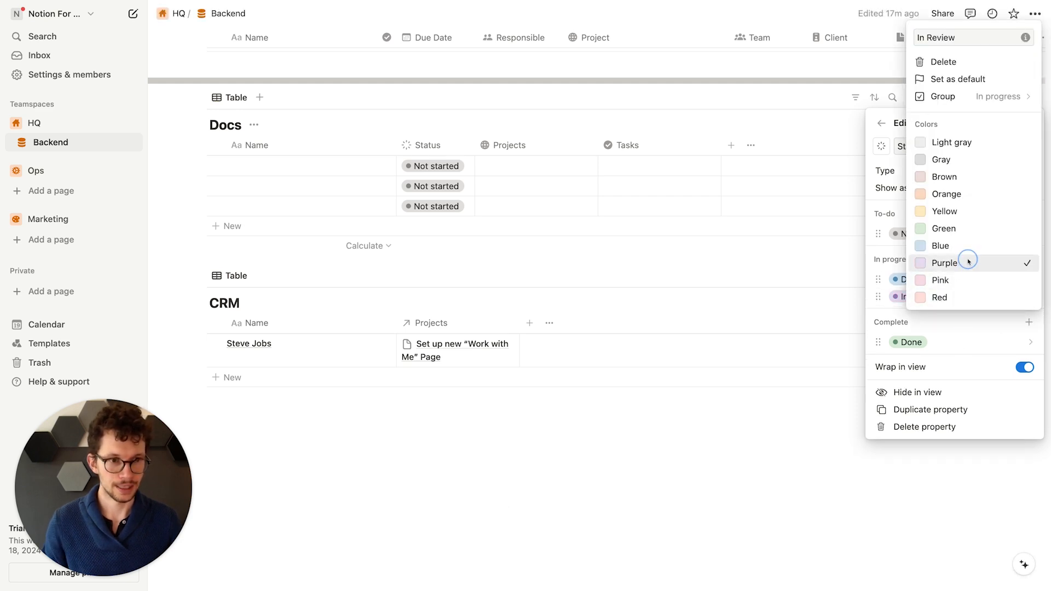
pyautogui.click(934, 335)
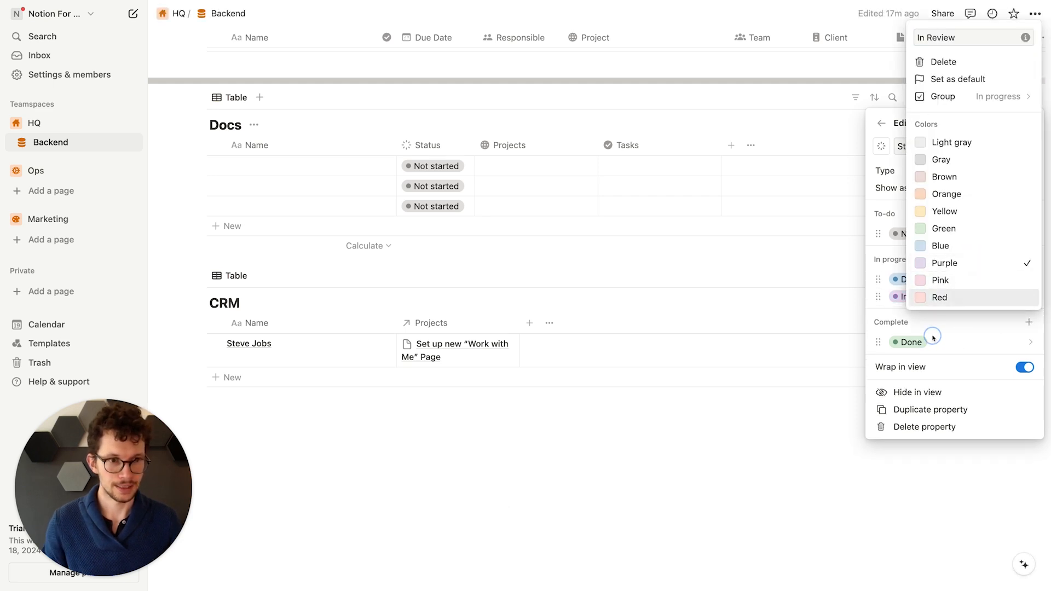
pyautogui.click(482, 263)
# Step: Add a Date property named Valid Until to the Docs table
pyautogui.scroll(3, 548, 254)
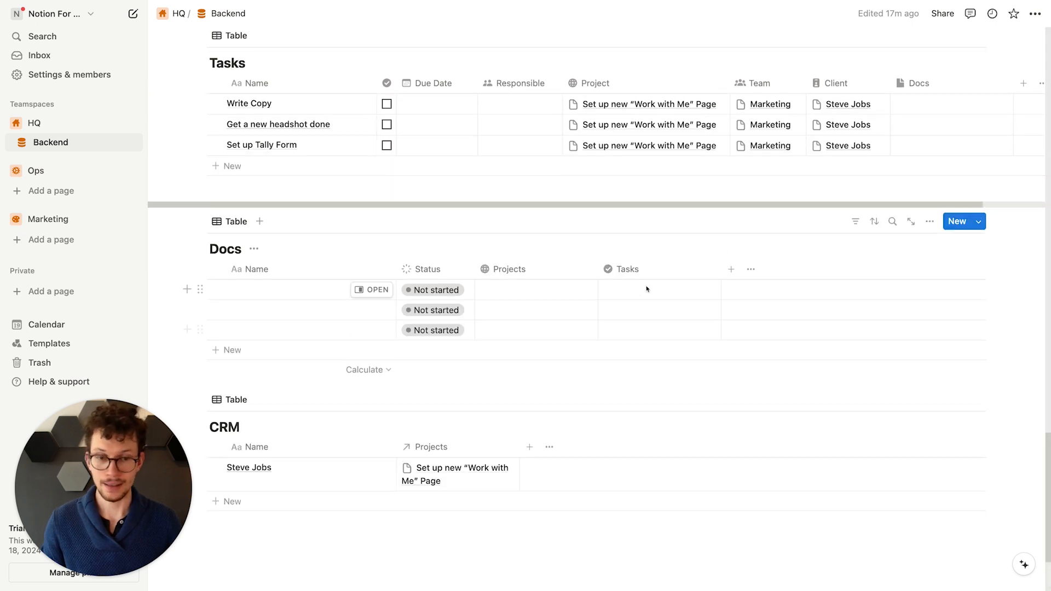
pyautogui.click(730, 269)
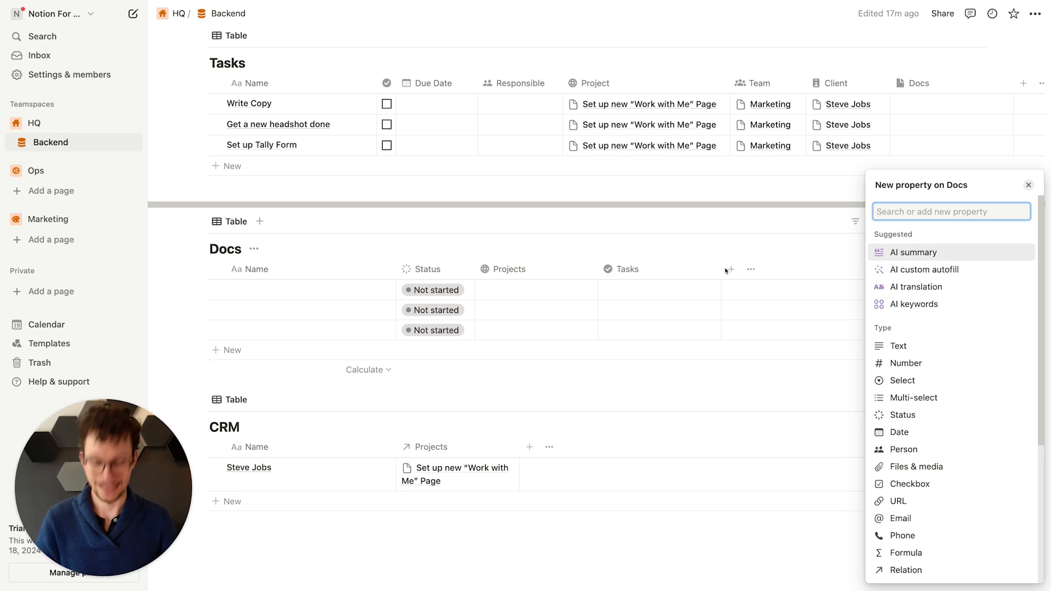
pyautogui.write('date')
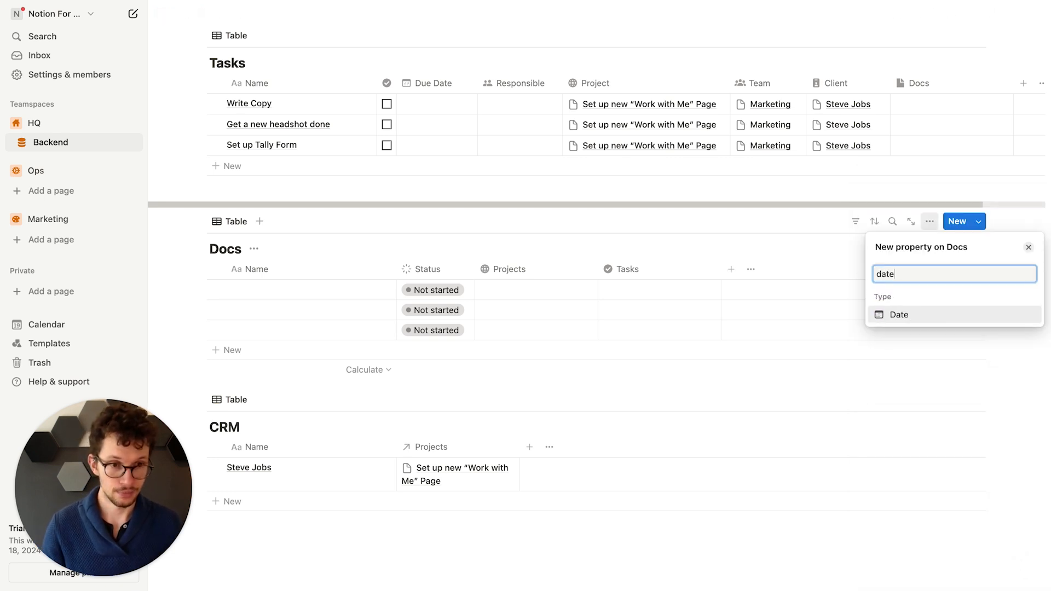
pyautogui.press('Return')
pyautogui.write('Valid Until')
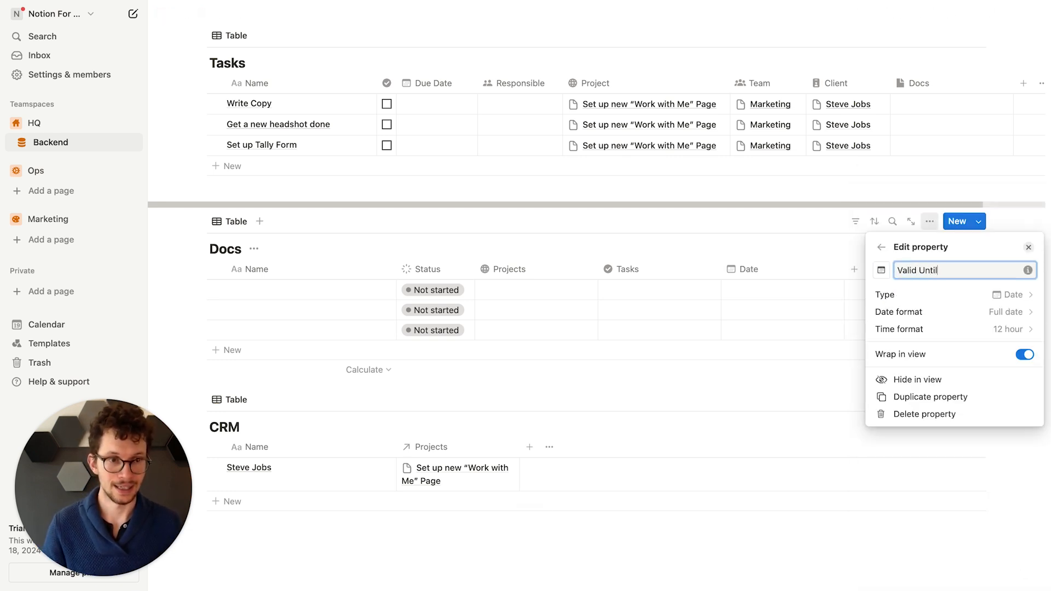
pyautogui.press('Return')
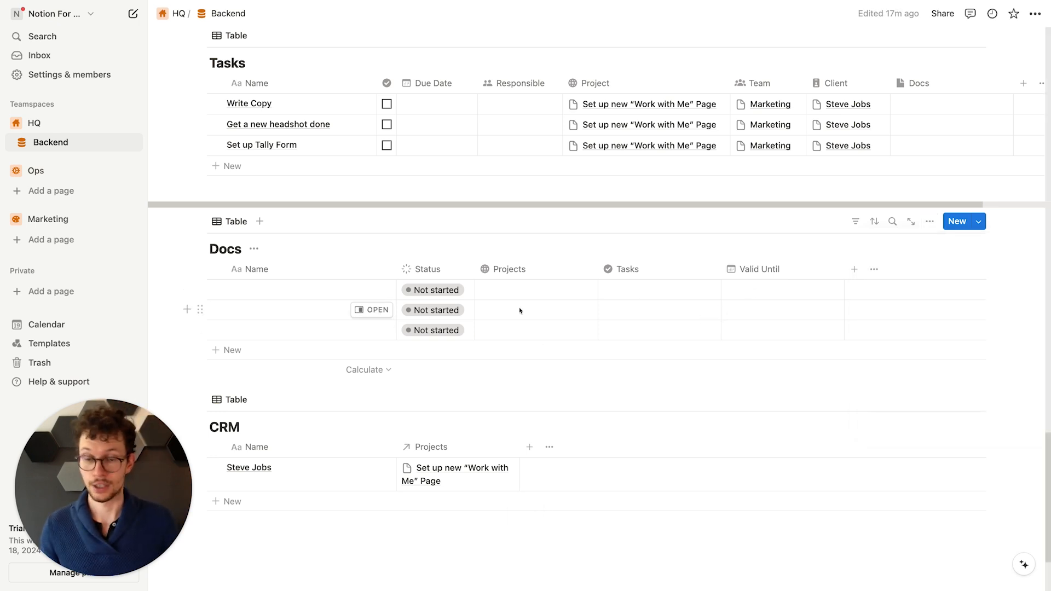
# Step: Try out July 31, 2024 as the Valid Until date of the first Docs row
pyautogui.click(760, 287)
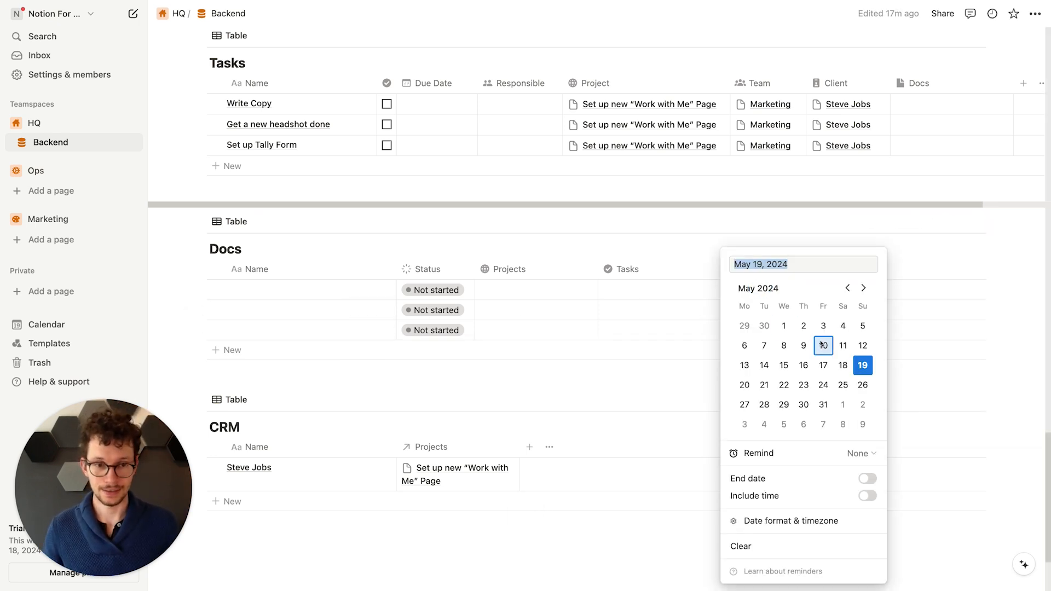
pyautogui.click(863, 288)
pyautogui.click(864, 288)
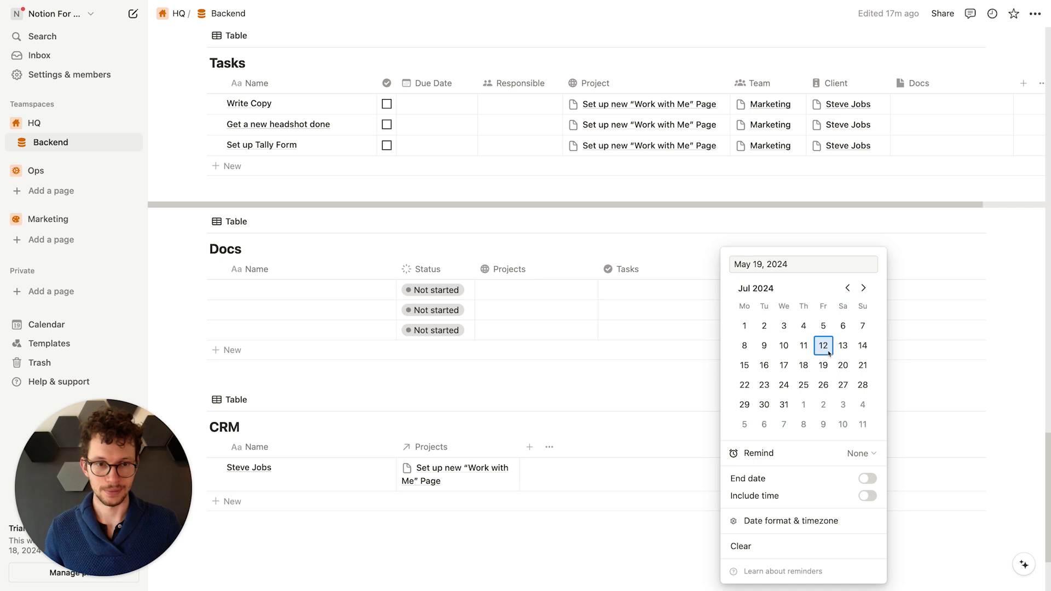
pyautogui.click(783, 408)
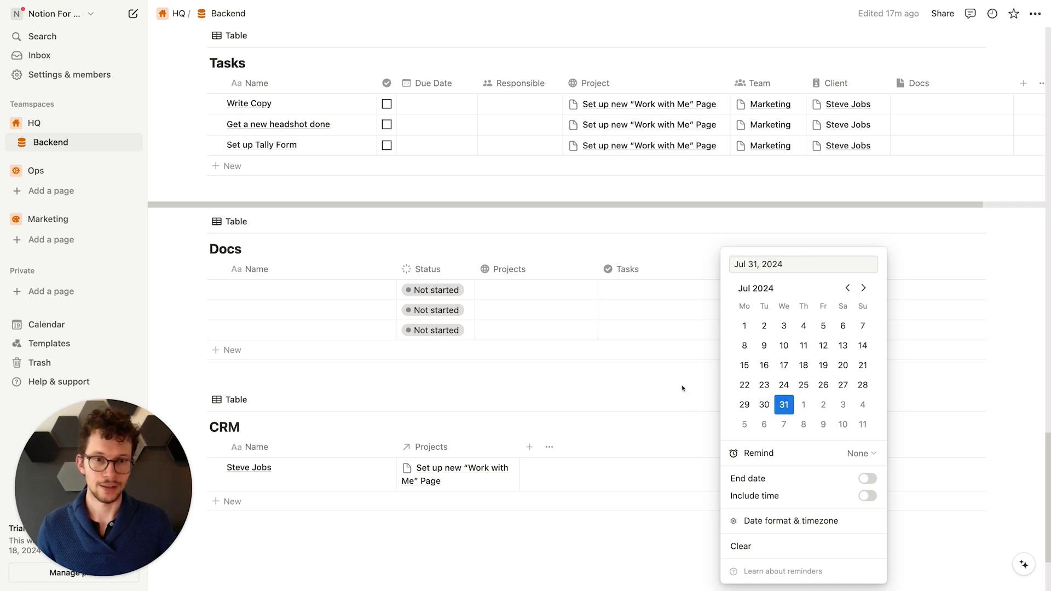
pyautogui.click(684, 387)
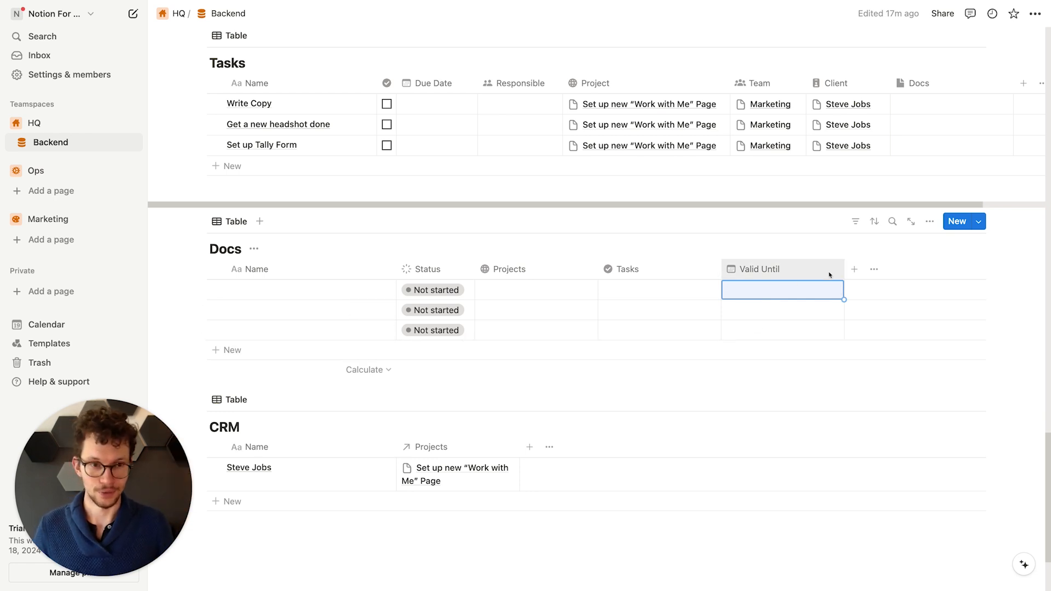
# Step: Add a Person property named Responsible to the Docs table and narrow the Valid Until and Responsible columns
pyautogui.moveTo(844, 266); pyautogui.dragTo(797, 271)
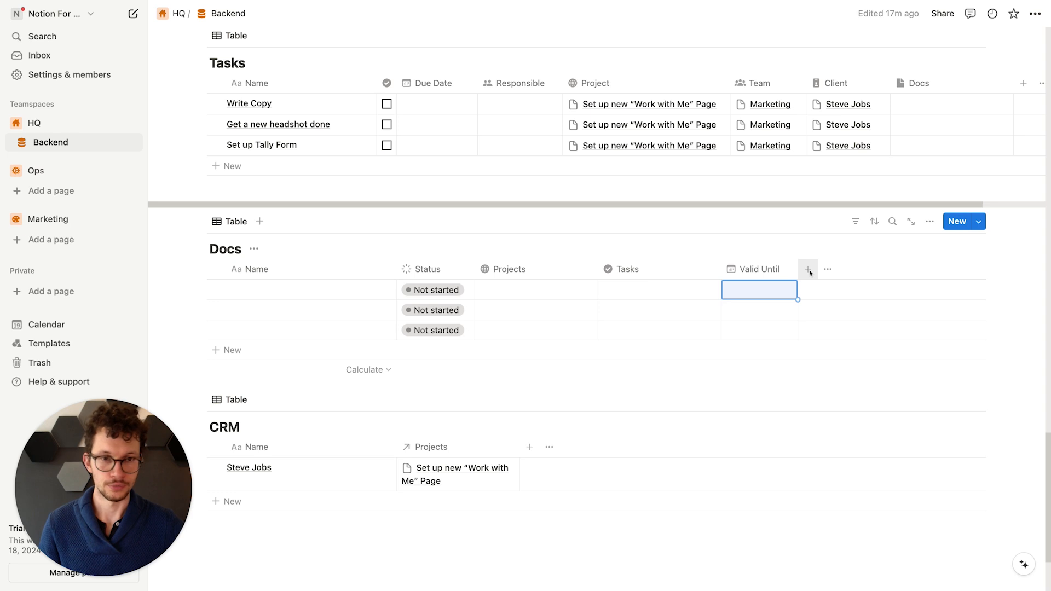
pyautogui.click(808, 270)
pyautogui.write('per')
pyautogui.press('Return')
pyautogui.write('Resp')
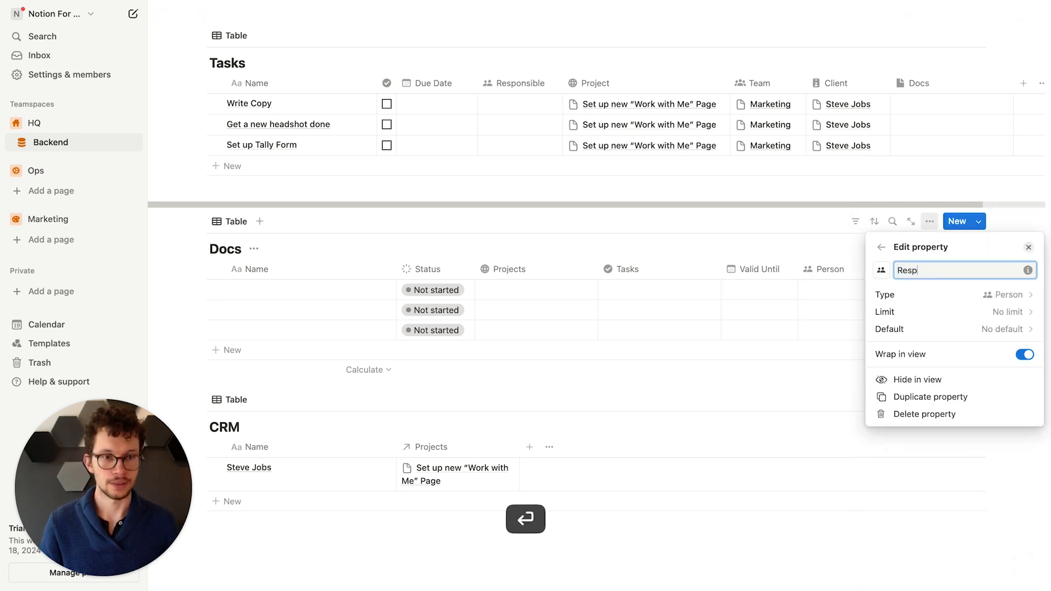
pyautogui.write('onsible')
pyautogui.press('Return')
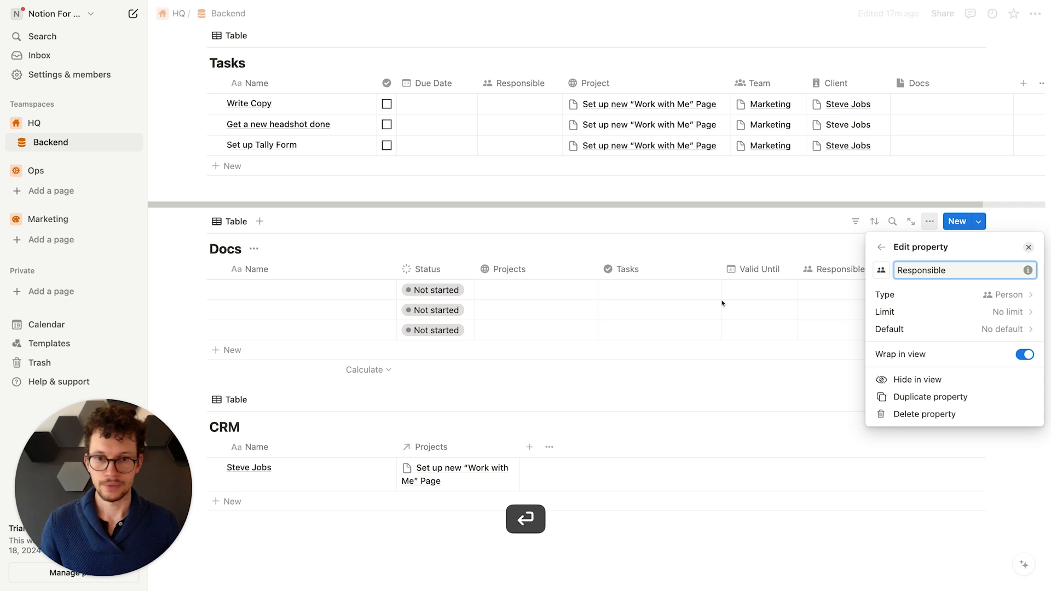
pyautogui.click(868, 301)
pyautogui.moveTo(922, 269); pyautogui.dragTo(886, 269)
# Step: Add a two-way relation from Docs to the Teams database with no limit, shown on Teams as Docs
pyautogui.click(896, 268)
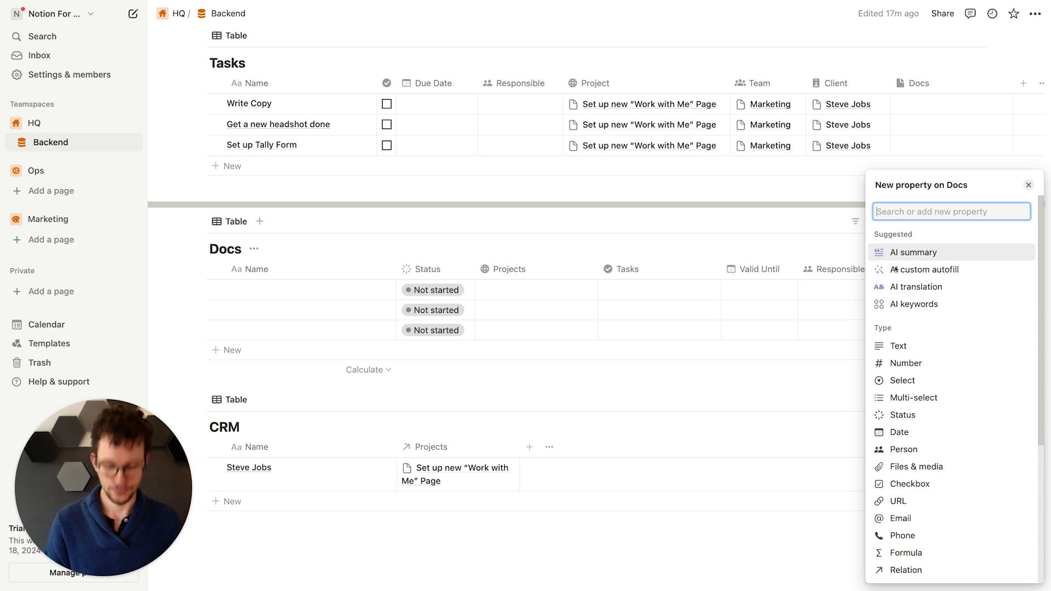
pyautogui.write('rel')
pyautogui.press('Return')
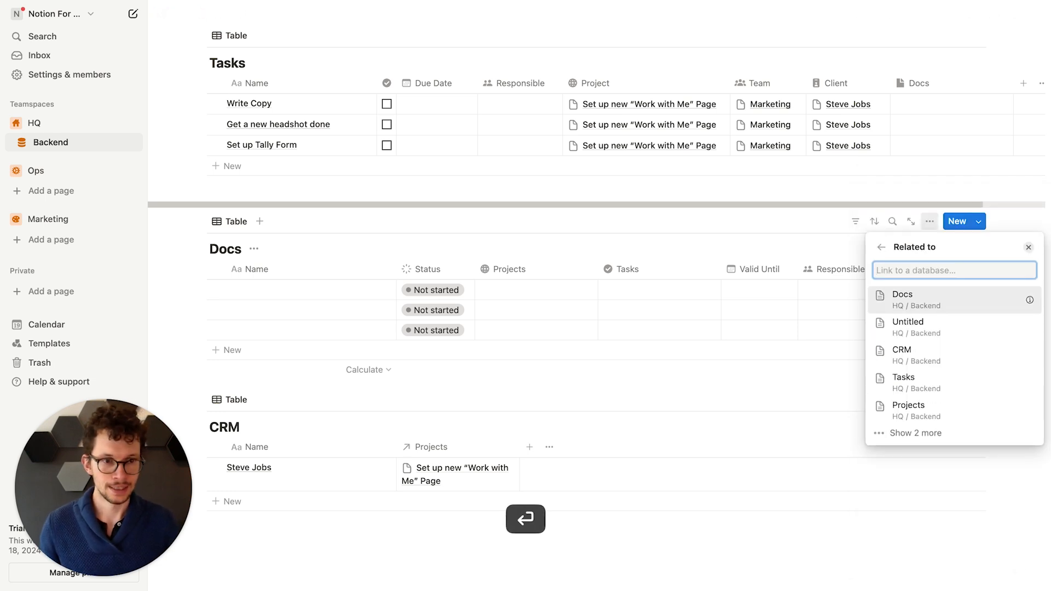
pyautogui.write('team')
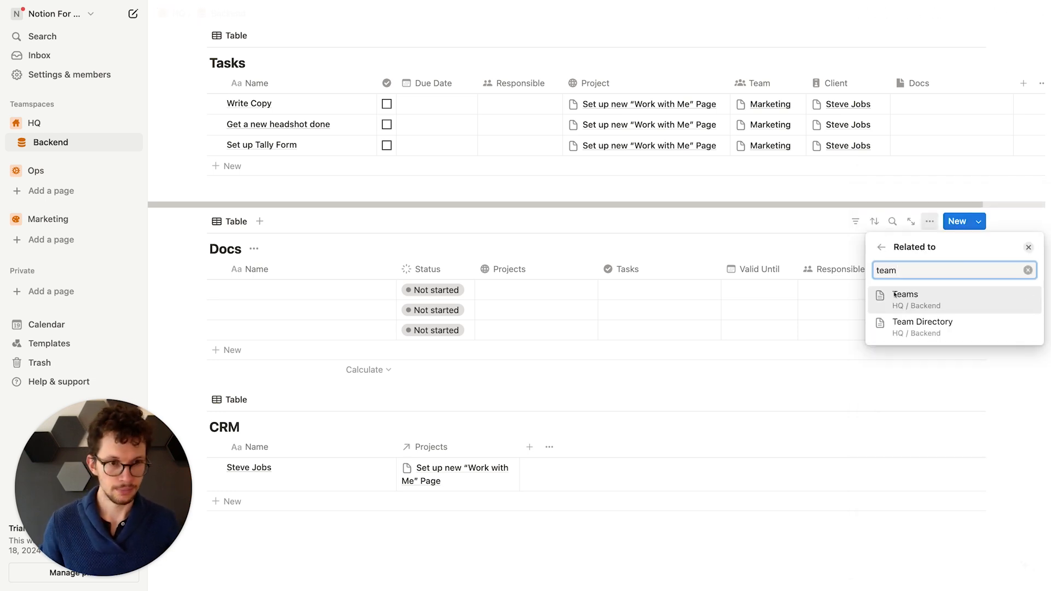
pyautogui.click(915, 300)
pyautogui.click(1024, 326)
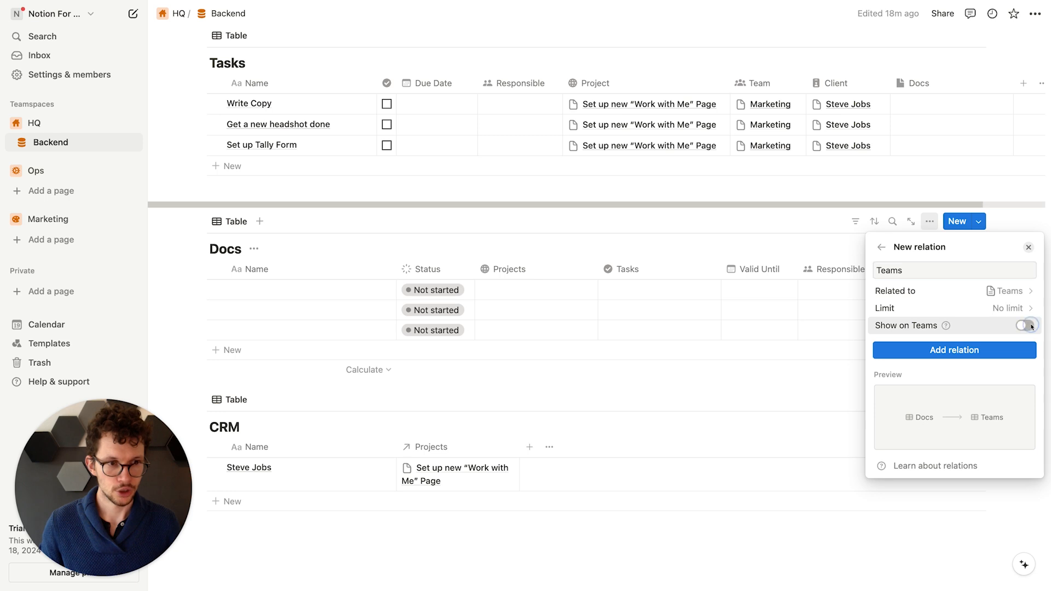
pyautogui.click(963, 389)
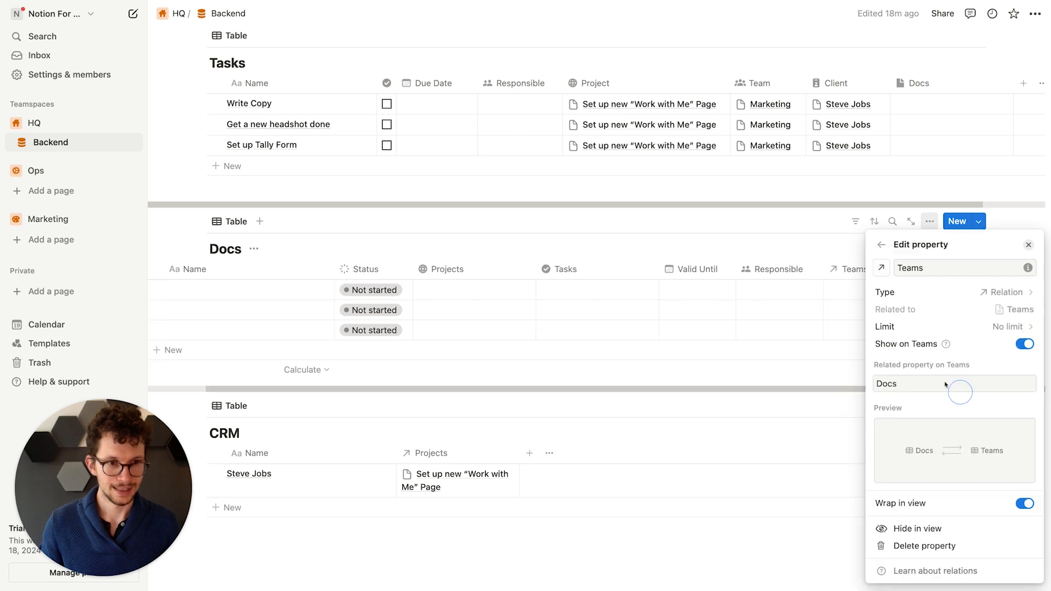
# Step: Change the icon of the Teams property in the Docs table to the group of people
pyautogui.click(882, 268)
pyautogui.click(891, 362)
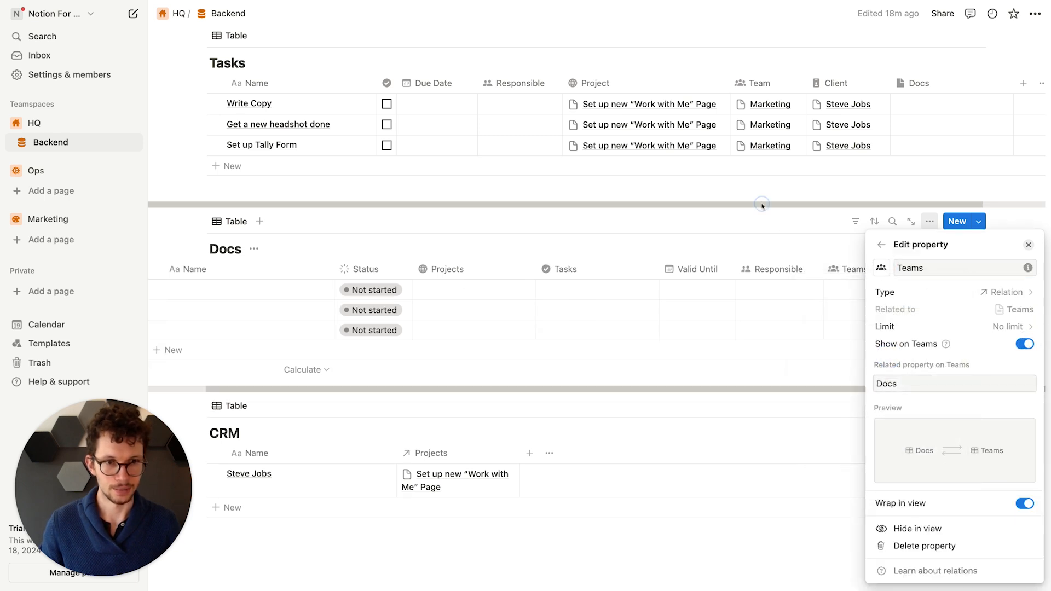
pyautogui.click(763, 211)
# Step: Give the Docs relation property in the Teams table the document icon
pyautogui.scroll(10, 762, 219)
pyautogui.scroll(-6, 760, 216)
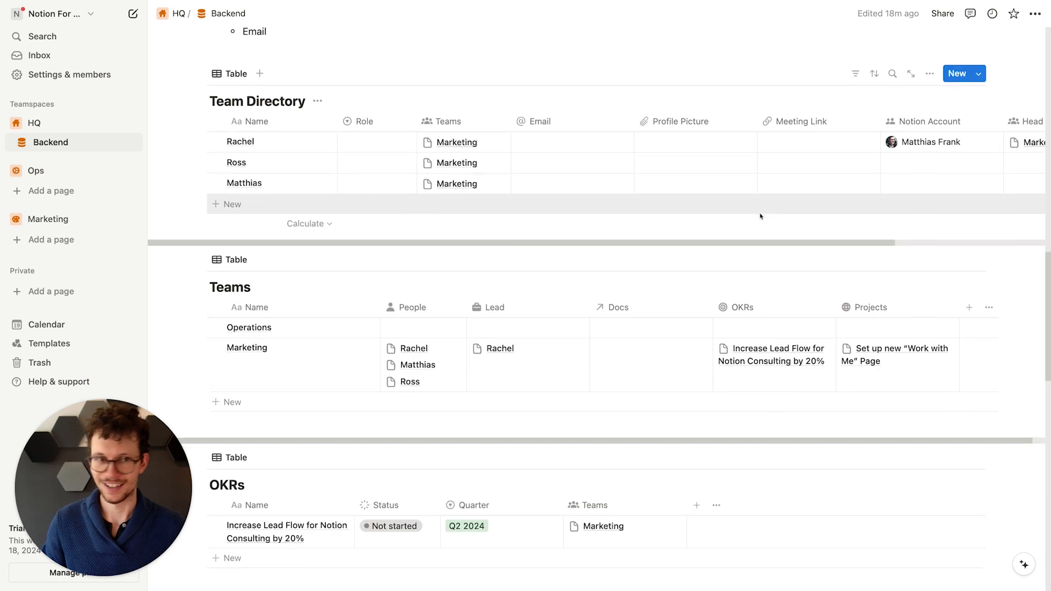
pyautogui.hscroll(3, 790, 176)
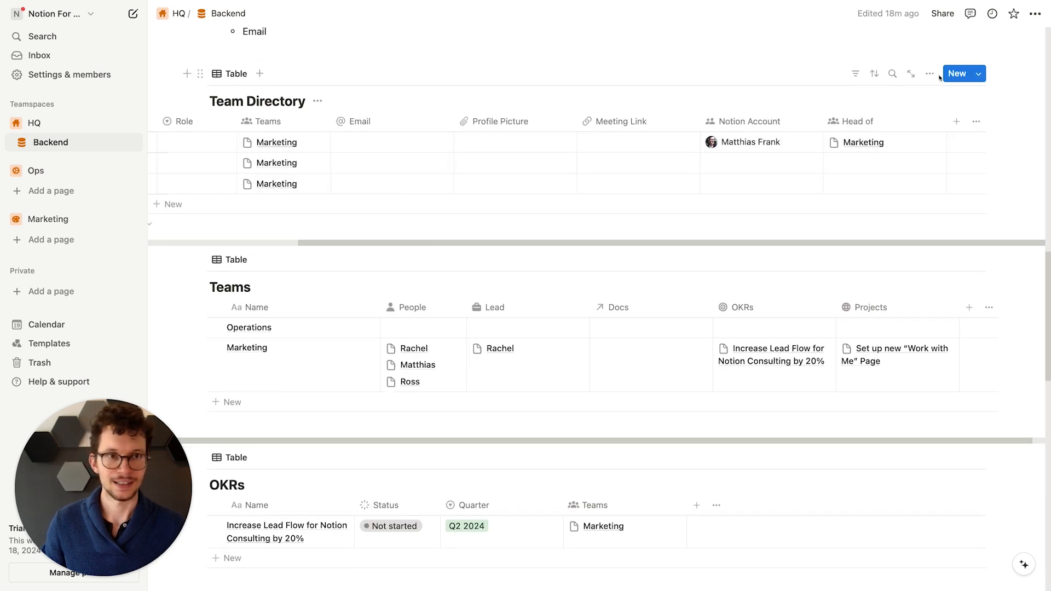
pyautogui.hscroll(1, 927, 307)
pyautogui.click(598, 304)
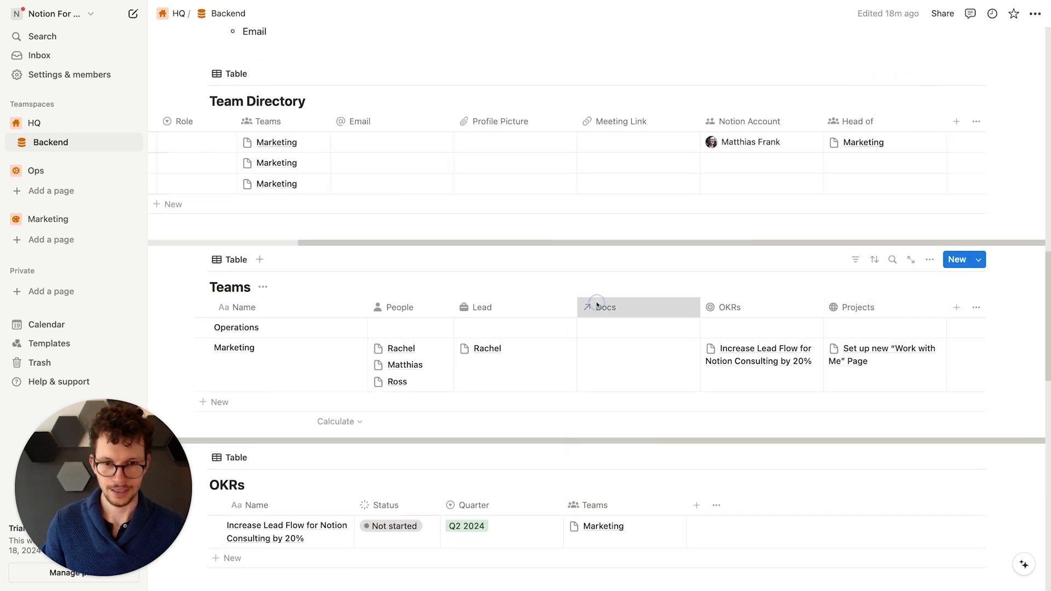
pyautogui.click(594, 335)
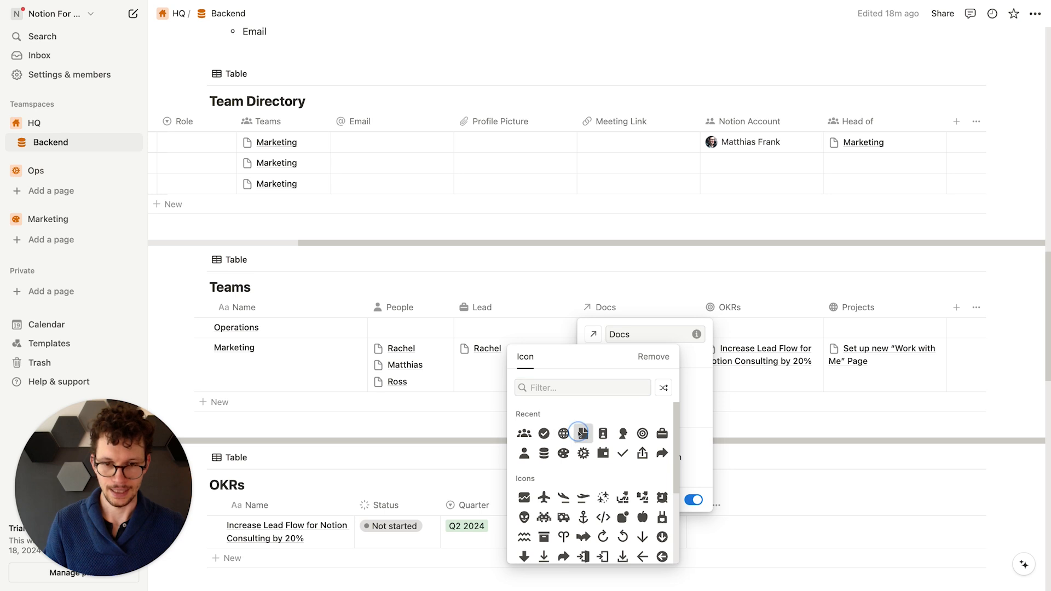
pyautogui.click(582, 434)
pyautogui.click(444, 401)
pyautogui.scroll(8, 443, 401)
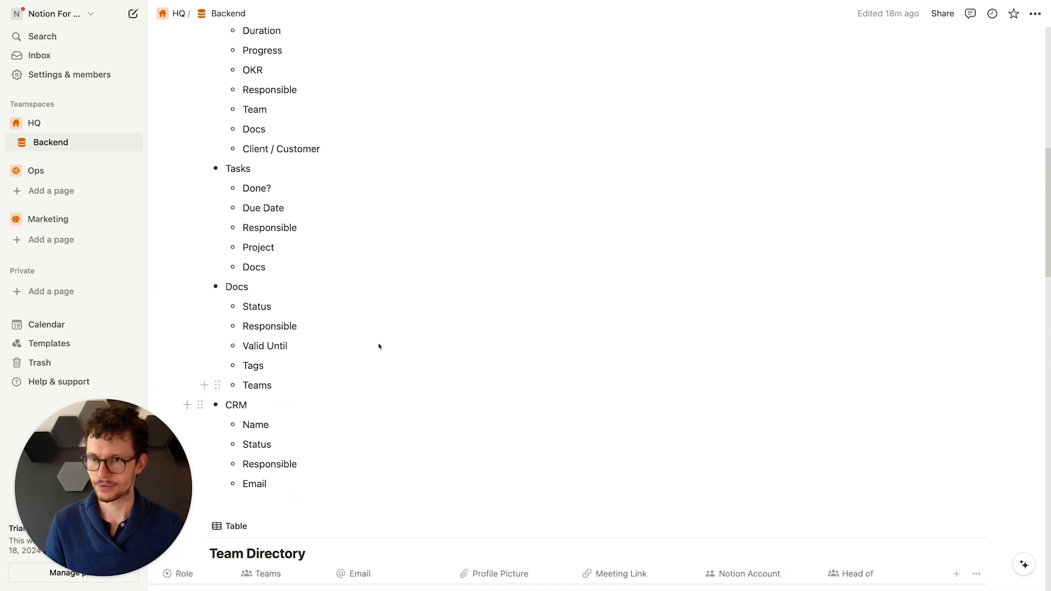
# Step: Add a Select property named Type to the Docs table
pyautogui.scroll(-20, 266, 356)
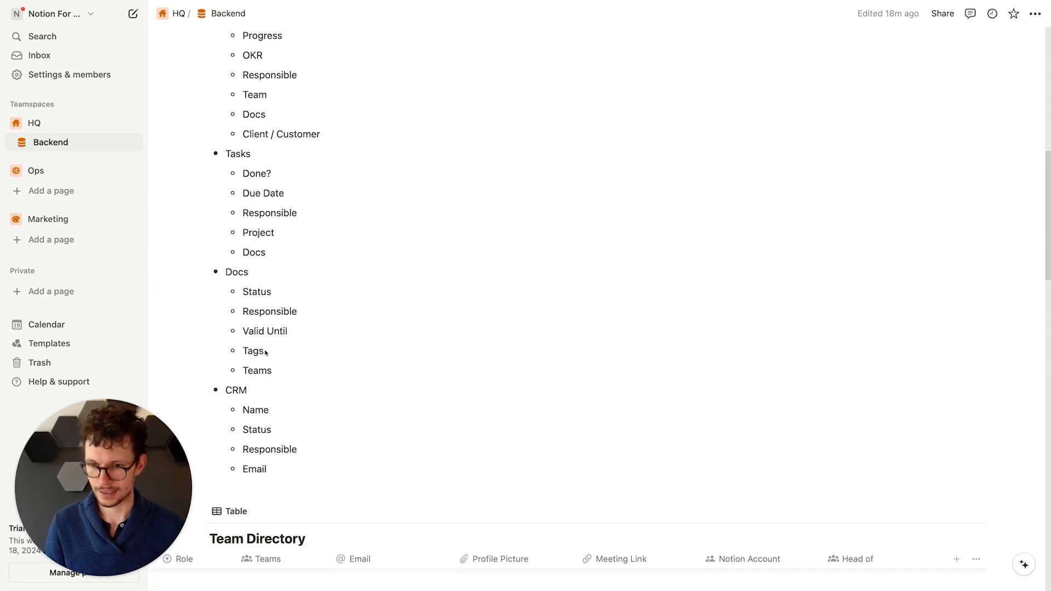
pyautogui.scroll(-5, 265, 375)
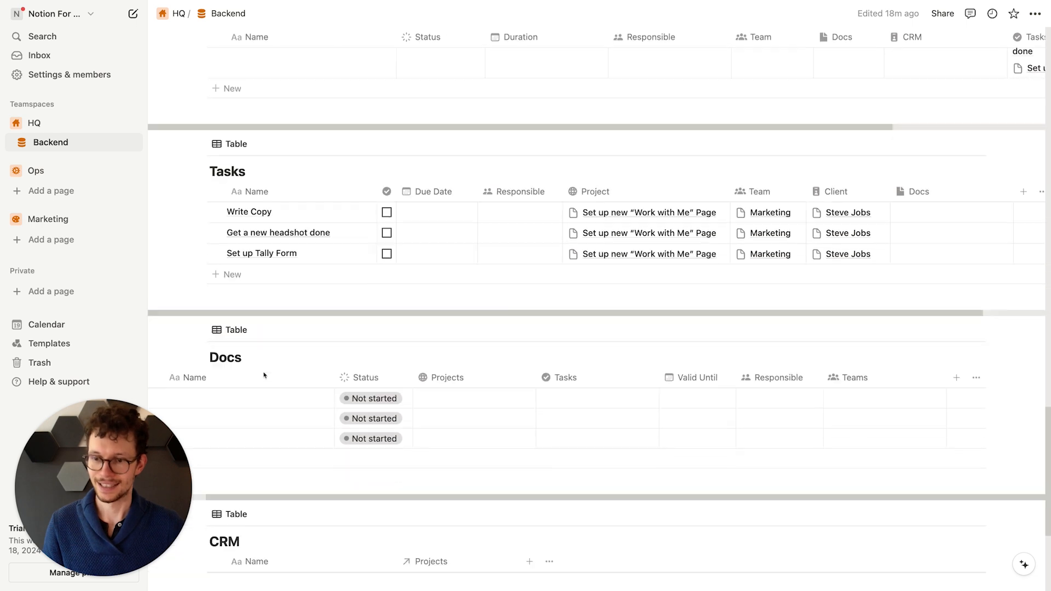
pyautogui.hscroll(-2, 333, 289)
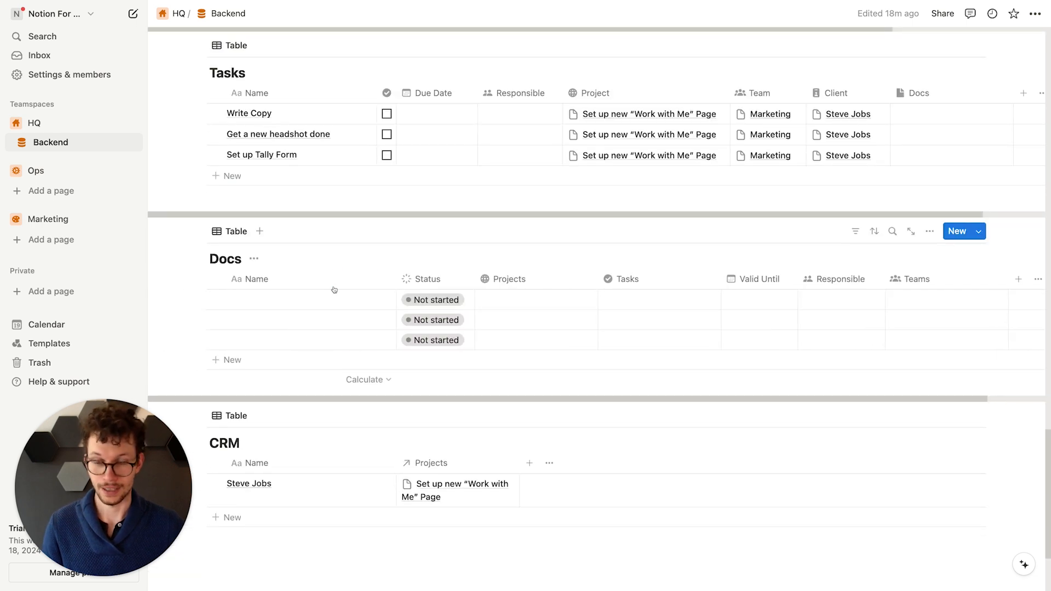
pyautogui.click(1019, 279)
pyautogui.write('sele')
pyautogui.press('Return')
pyautogui.write('Type')
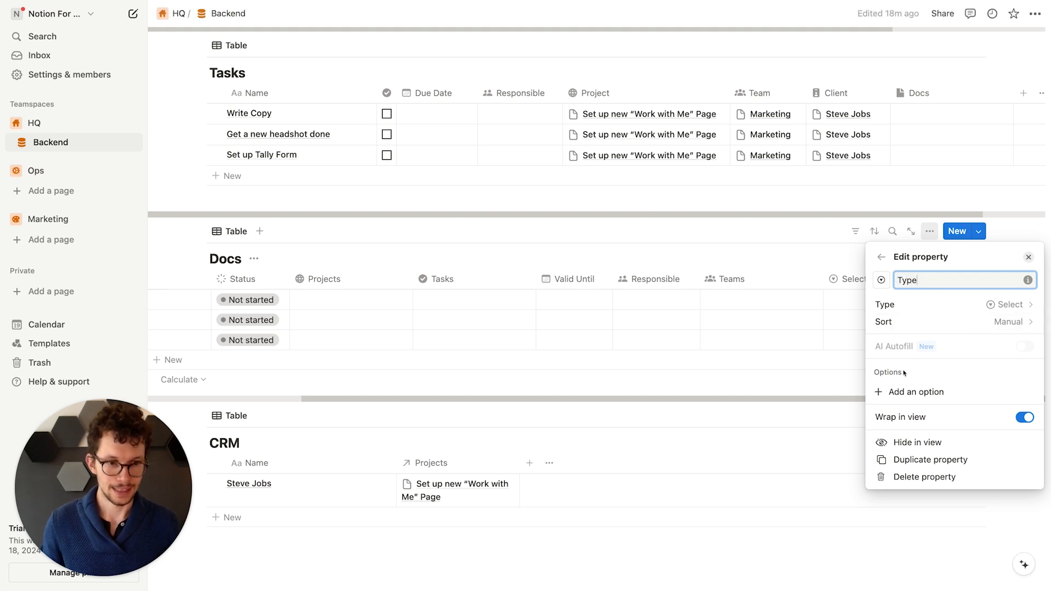
# Step: Create the options Brainstorm, Notes, Documentation, SOPs, Reports and Meeting Notes for the Type property of Docs
pyautogui.click(909, 392)
pyautogui.write('Brainstor')
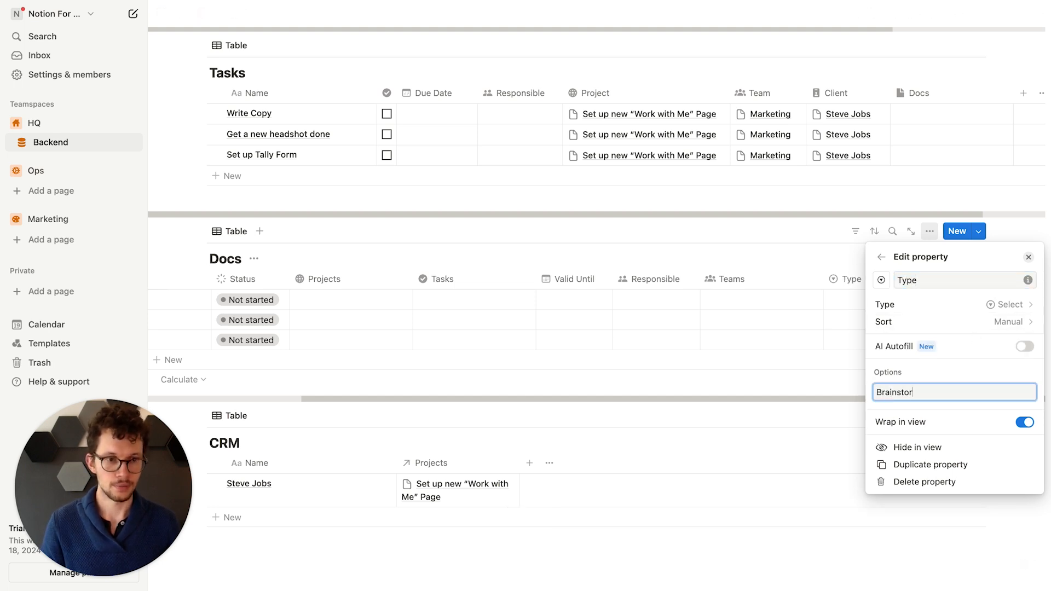
pyautogui.write('m')
pyautogui.press('Return')
pyautogui.write('Notes')
pyautogui.press('Return')
pyautogui.write('Documentation')
pyautogui.press('Return')
pyautogui.write('SOPs')
pyautogui.press('Return')
pyautogui.write('Reports')
pyautogui.press('Return')
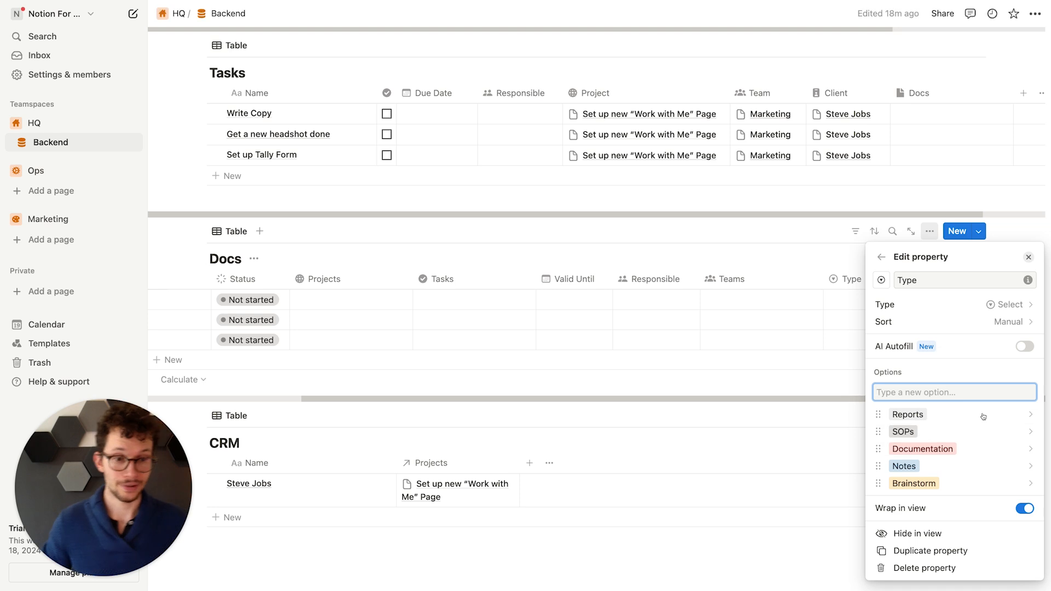
pyautogui.write('Meetin')
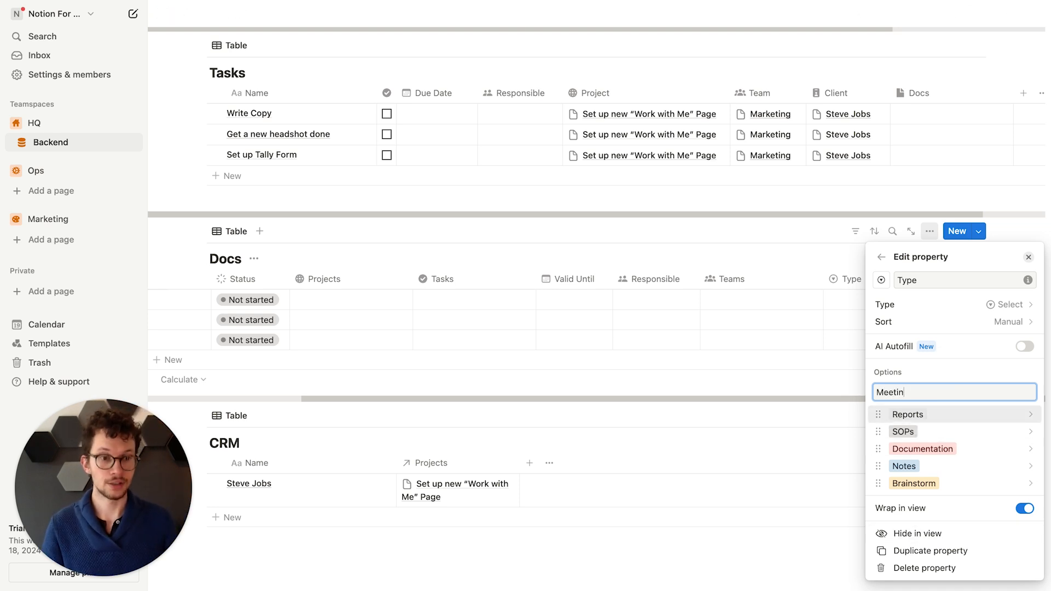
pyautogui.write('g Note')
pyautogui.press('Return')
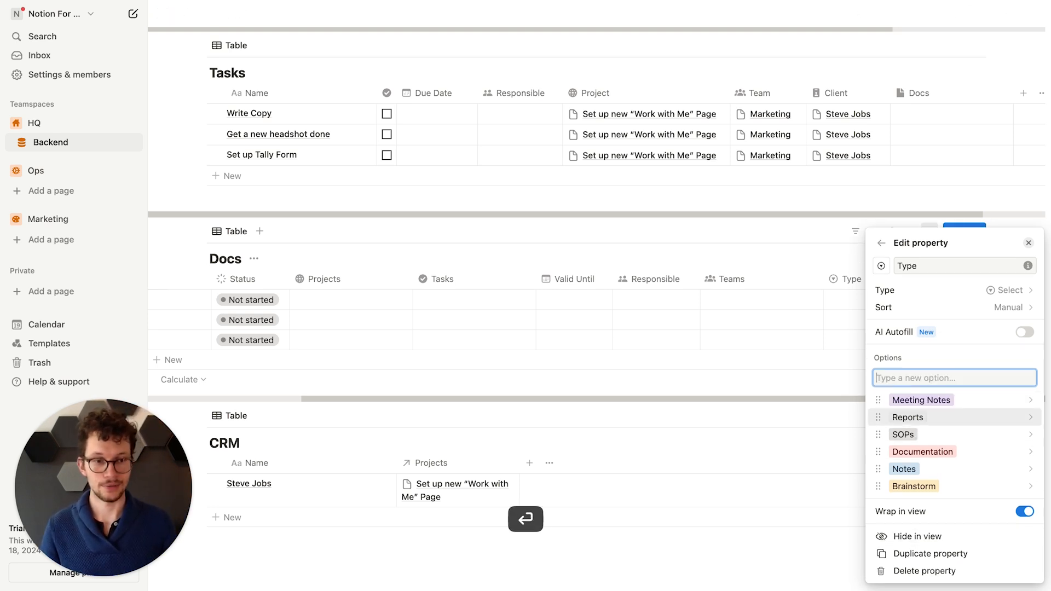
# Step: Move the Type column of the Docs table to directly after Status
pyautogui.click(832, 276)
pyautogui.moveTo(853, 281); pyautogui.dragTo(331, 295)
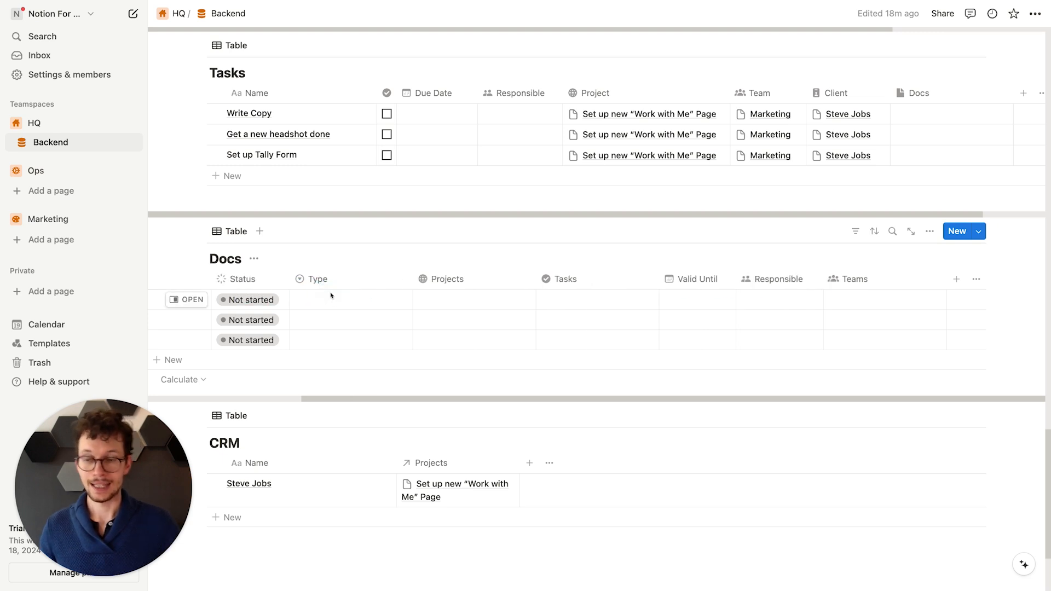
pyautogui.hscroll(-5, 330, 296)
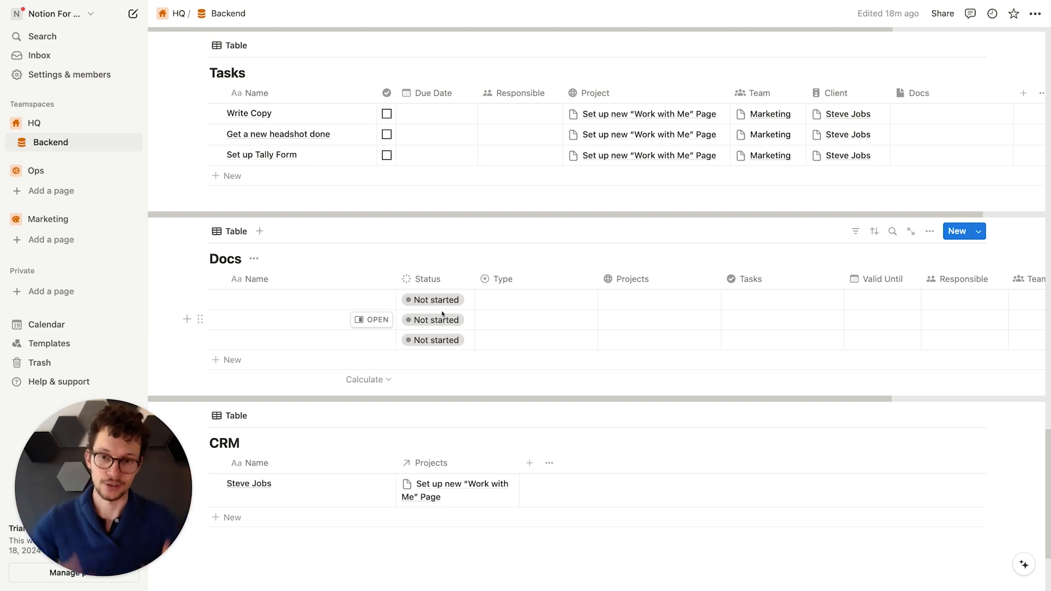
# Step: Name the first two Docs entries "How to upload a LinkedIn Post" and "How to produce a youtube video"
pyautogui.click(268, 304)
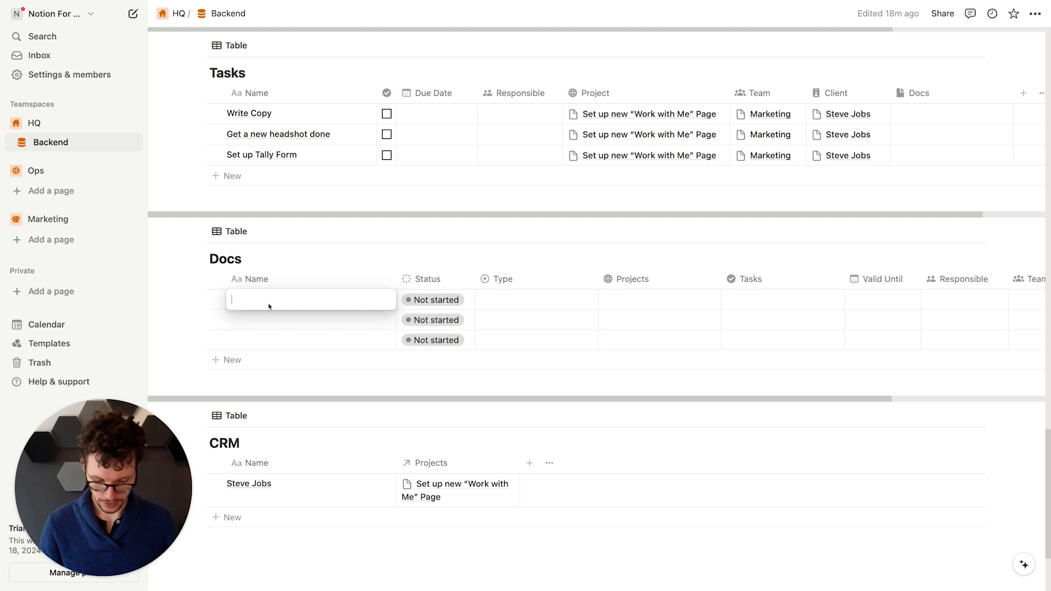
pyautogui.write('How to upload a Lin')
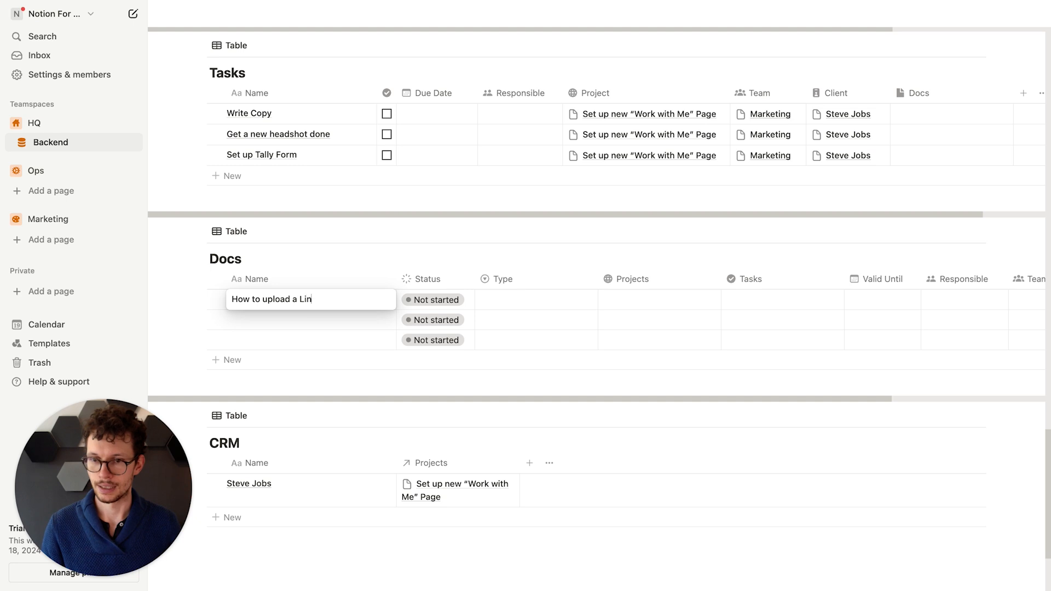
pyautogui.write('kedIn Post')
pyautogui.press('Return')
pyautogui.write('How to fi')
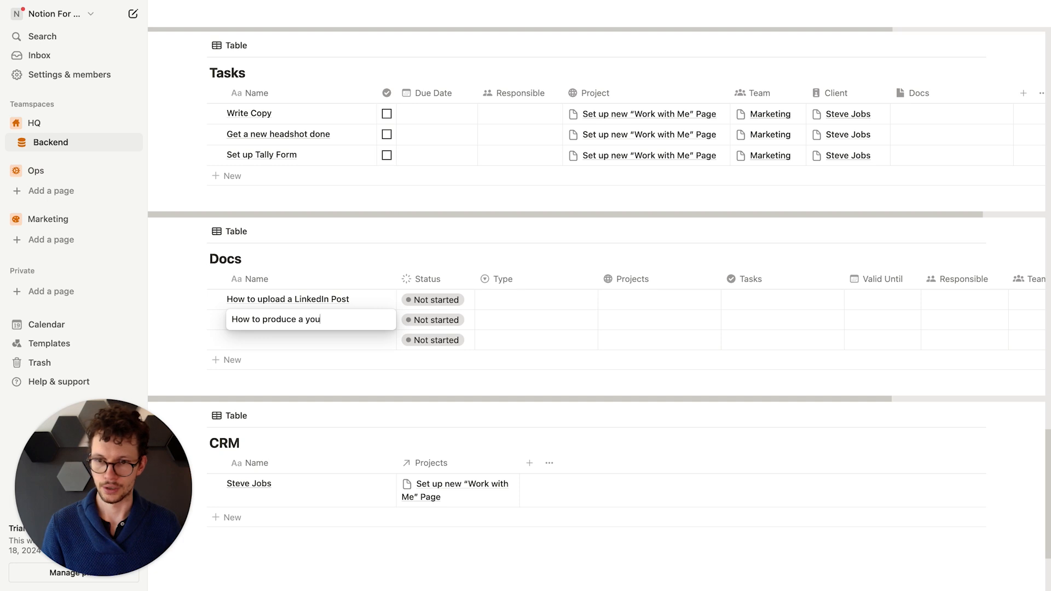
pyautogui.write('tube')
pyautogui.press('Return')
pyautogui.press('Return')
pyautogui.press('Return')
pyautogui.click(340, 315)
pyautogui.write('video')
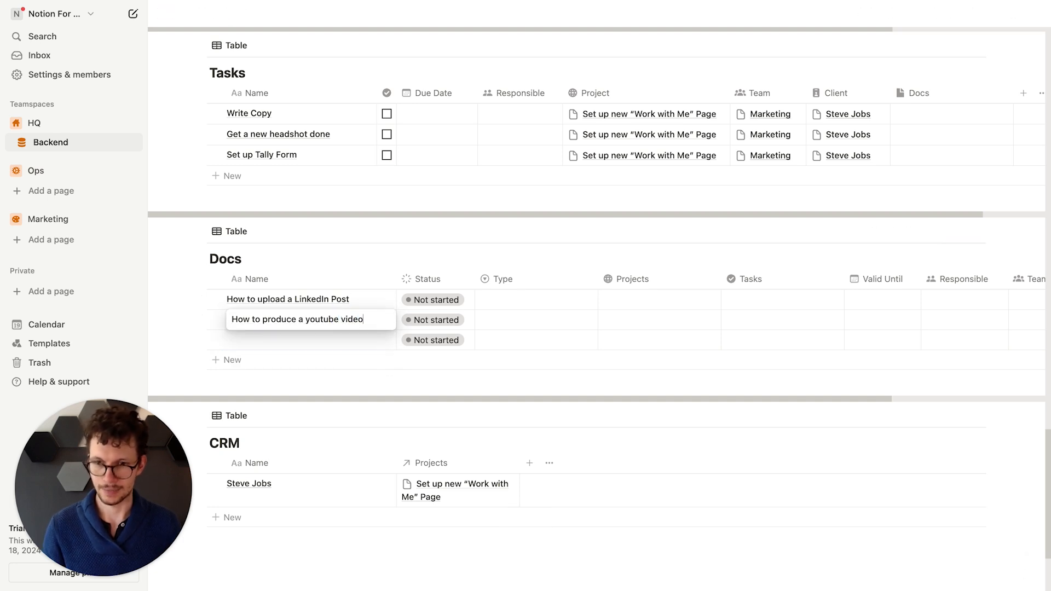
pyautogui.press('Return')
# Step: Name the third Docs entry "Brainstorm Content Q1"
pyautogui.write('Bra')
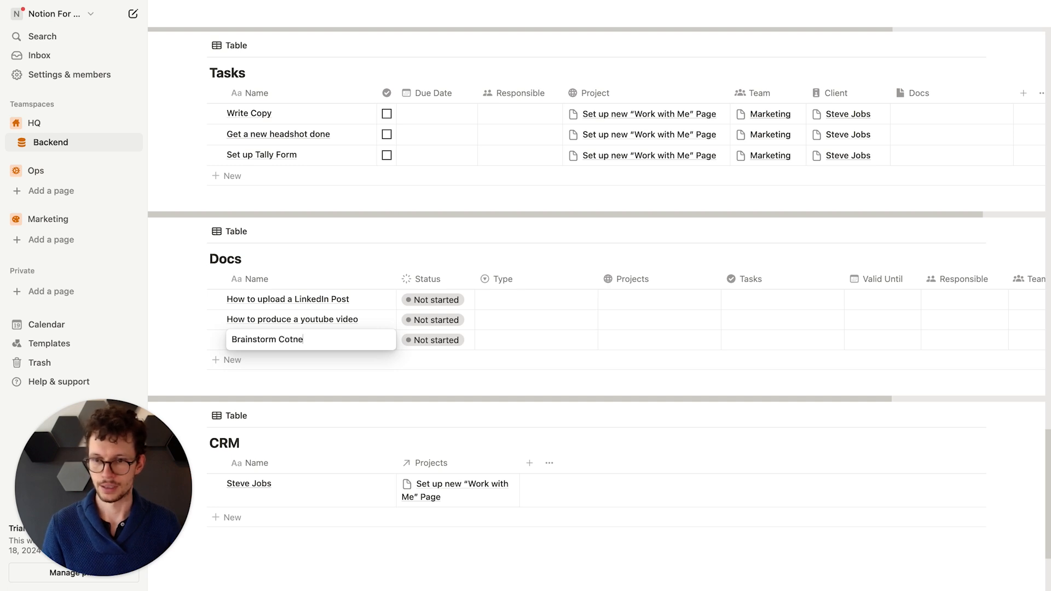
pyautogui.write('instorm Content Q1')
pyautogui.press('Return')
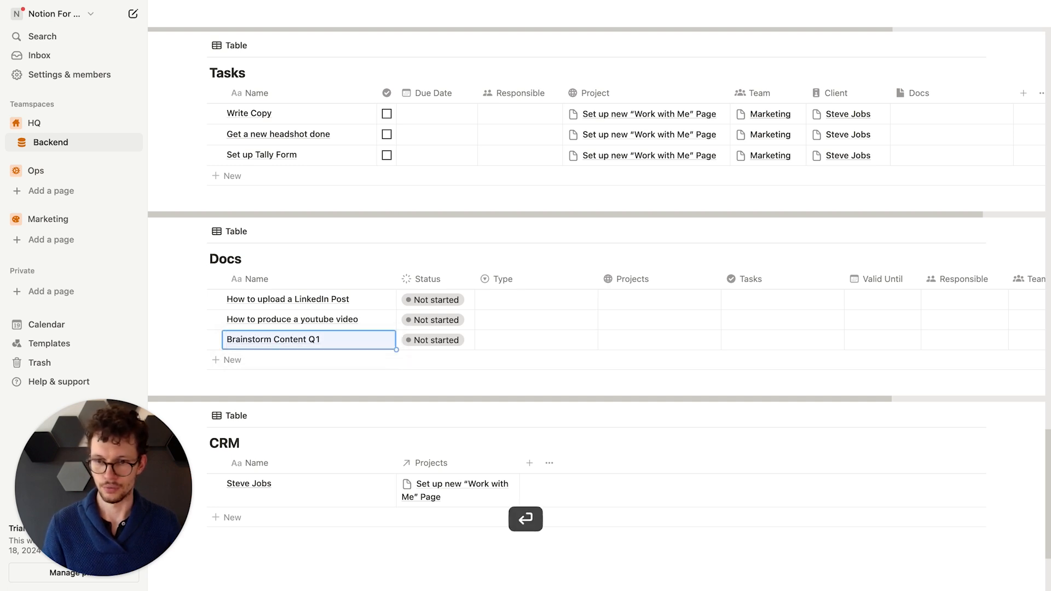
# Step: Set the Type of the LinkedIn post and youtube video docs to SOPs
pyautogui.click(489, 301)
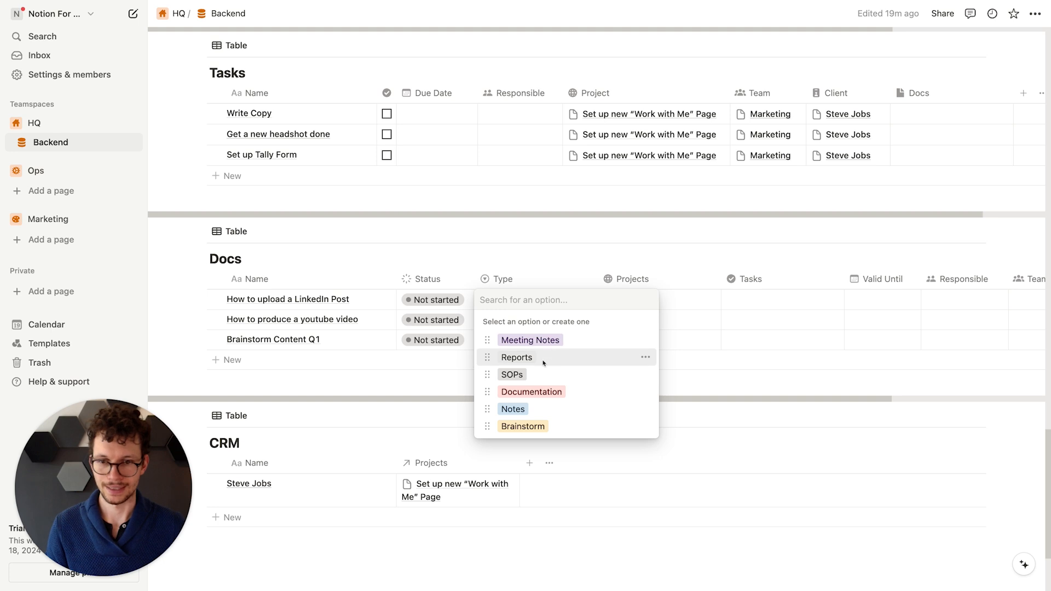
pyautogui.click(532, 374)
pyautogui.click(516, 322)
pyautogui.click(512, 392)
# Step: Add a gear emoji in front of the name of the SOPs option in the Type property
pyautogui.click(505, 302)
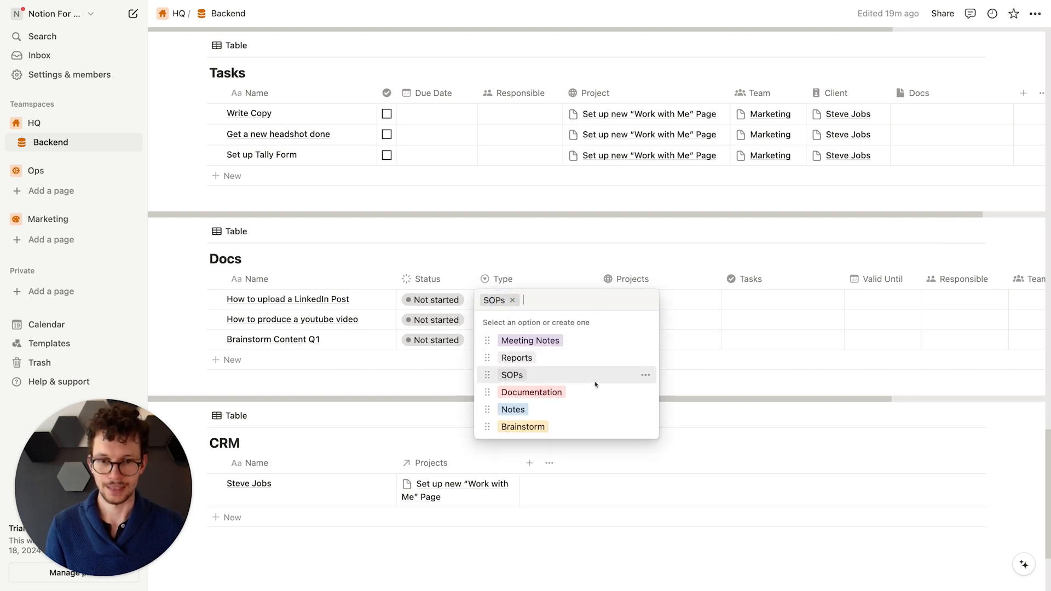
pyautogui.click(646, 375)
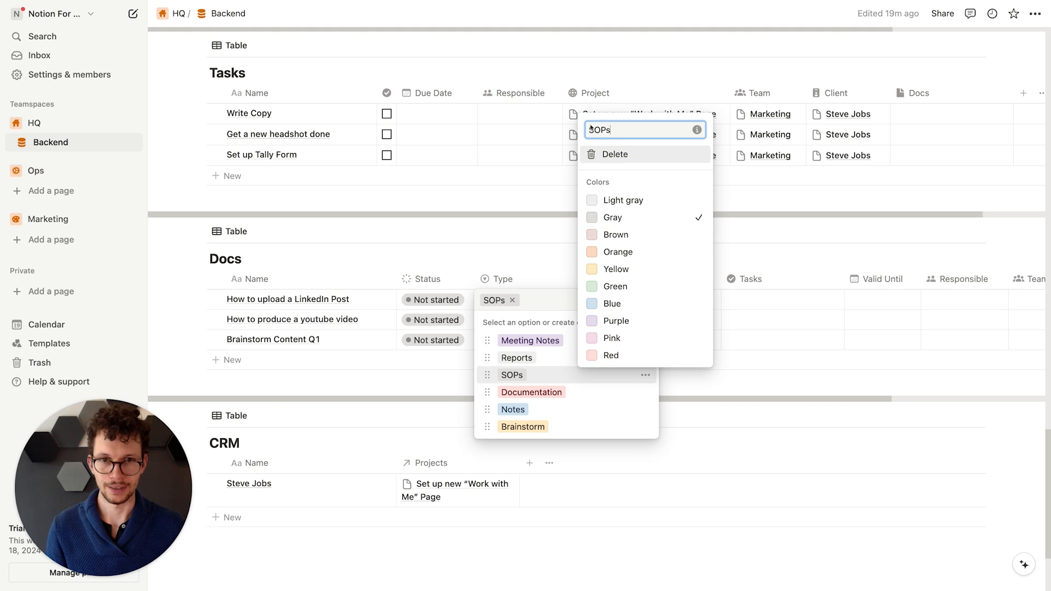
pyautogui.press('ctrl+super+space')
pyautogui.write('gre')
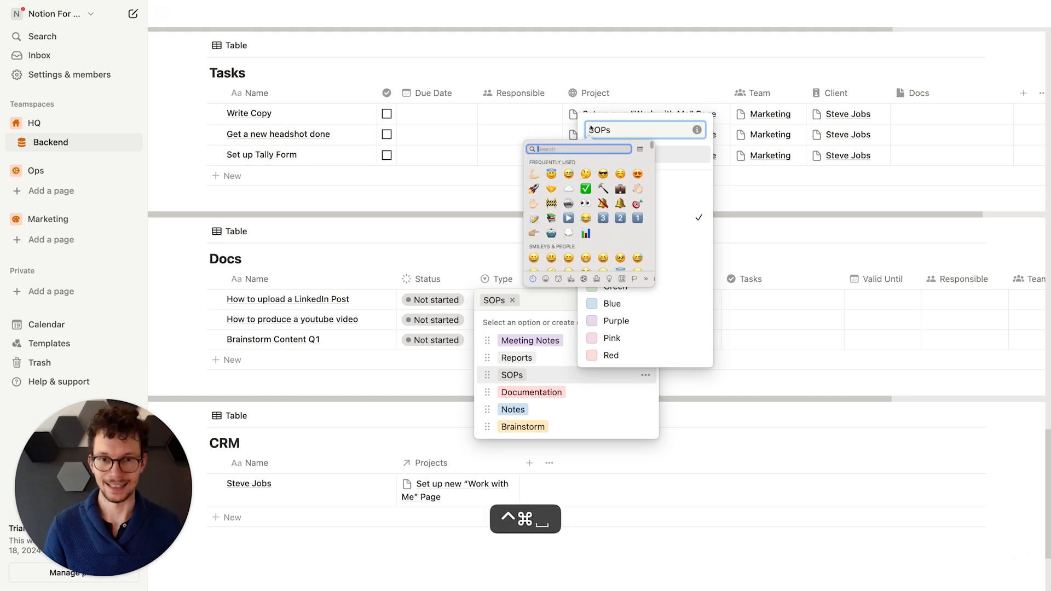
pyautogui.write('r')
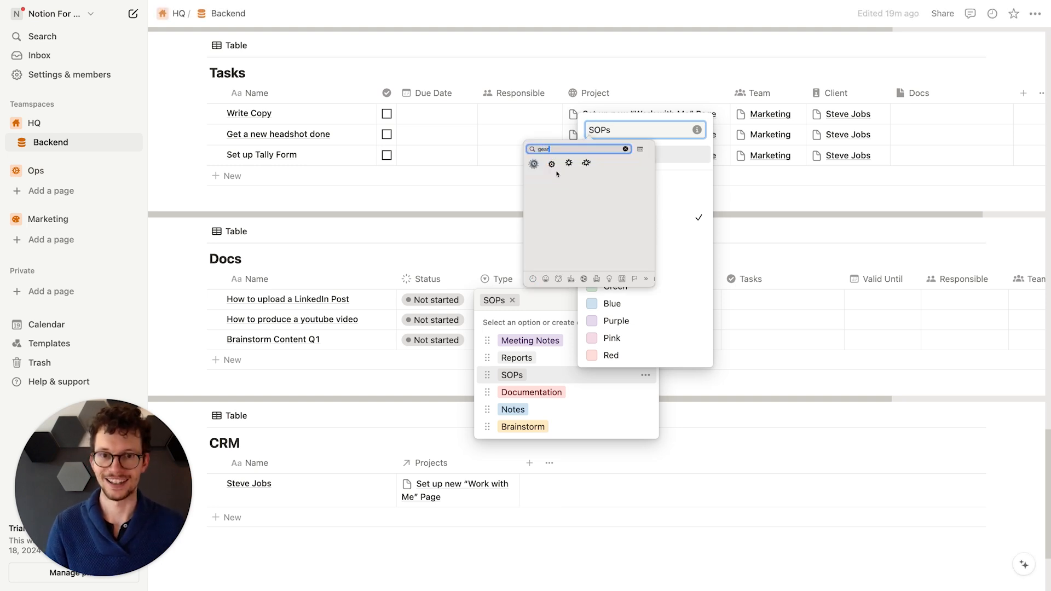
pyautogui.click(534, 164)
pyautogui.press('Return')
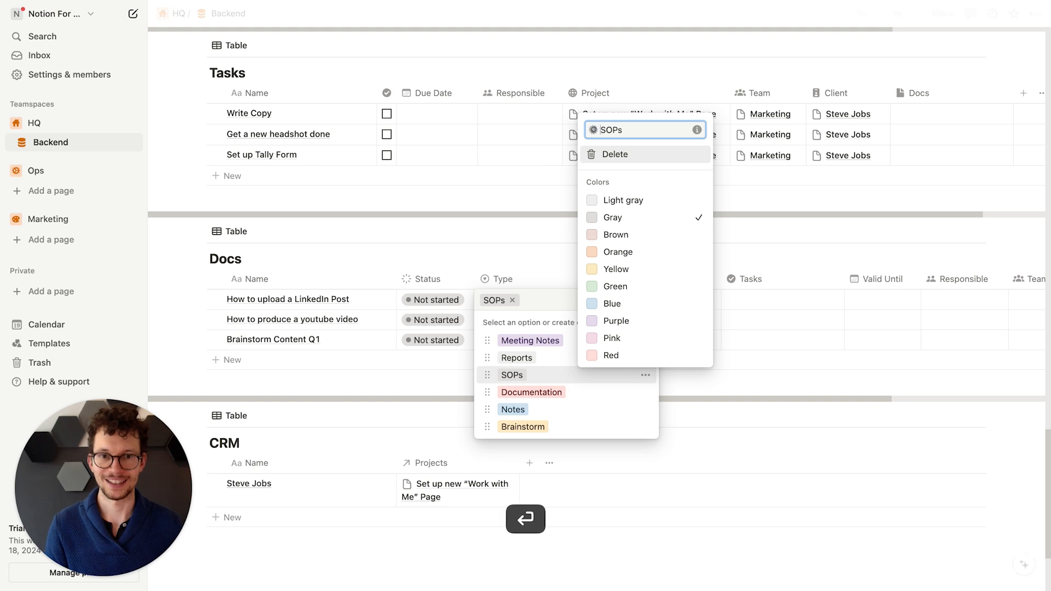
pyautogui.press('Return')
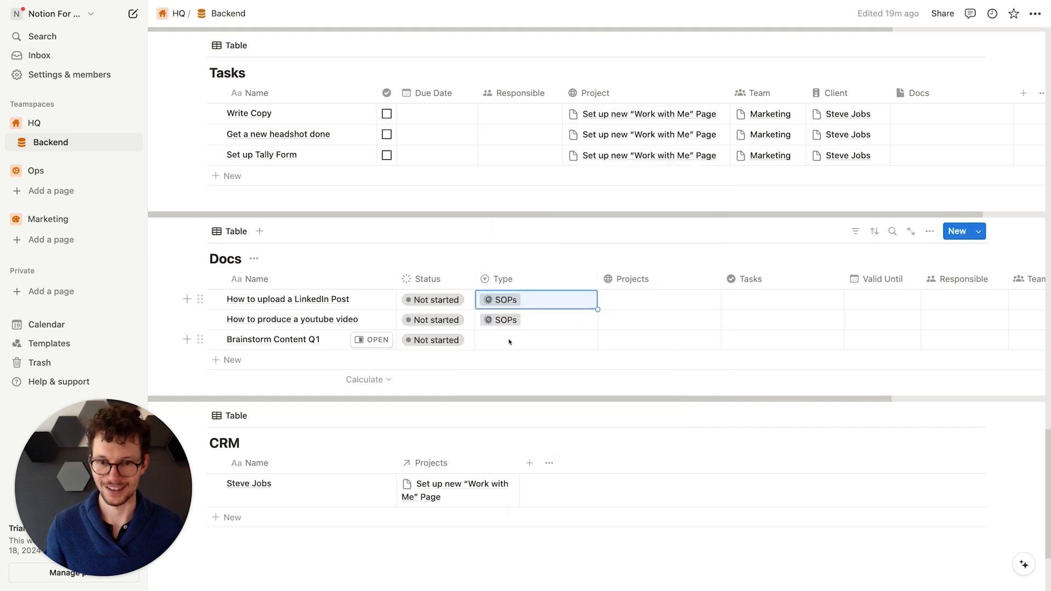
# Step: Set the Type of Brainstorm Content Q1 to Brainstorm and link it to the project Set up new "Work with Me" Page
pyautogui.click(539, 340)
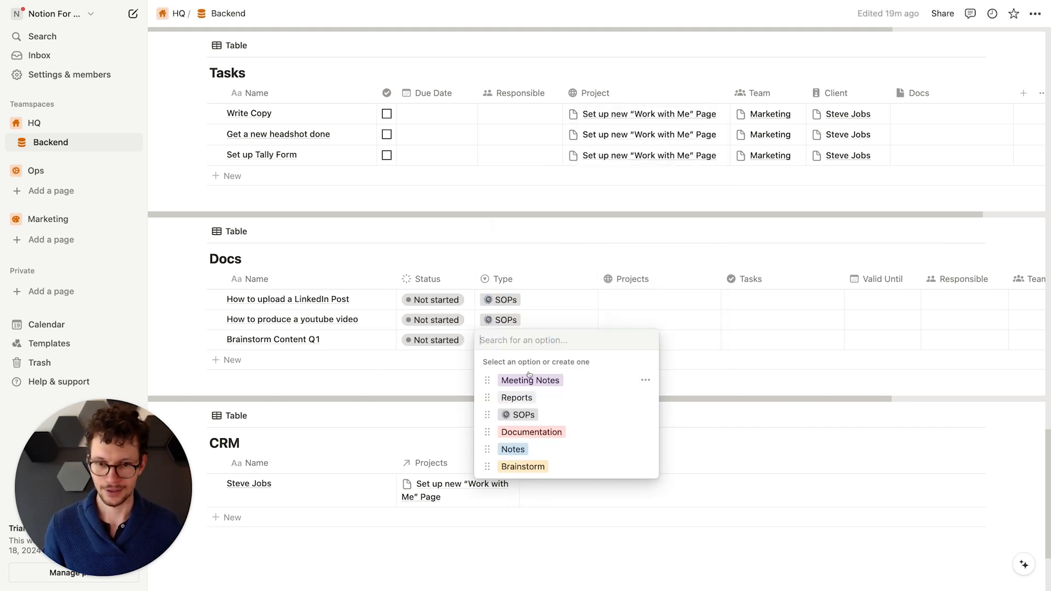
pyautogui.click(525, 466)
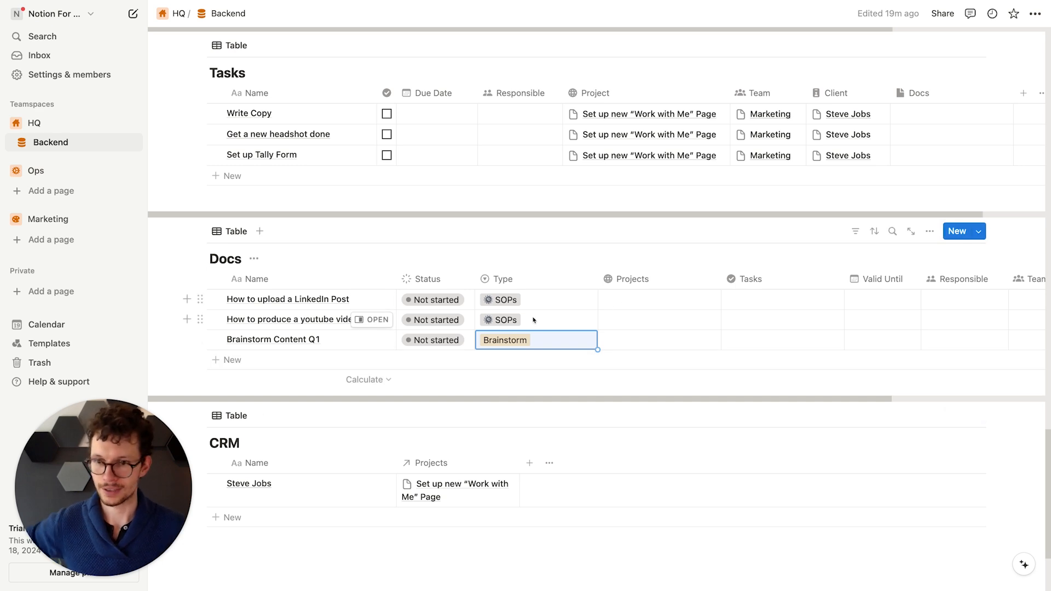
pyautogui.click(625, 342)
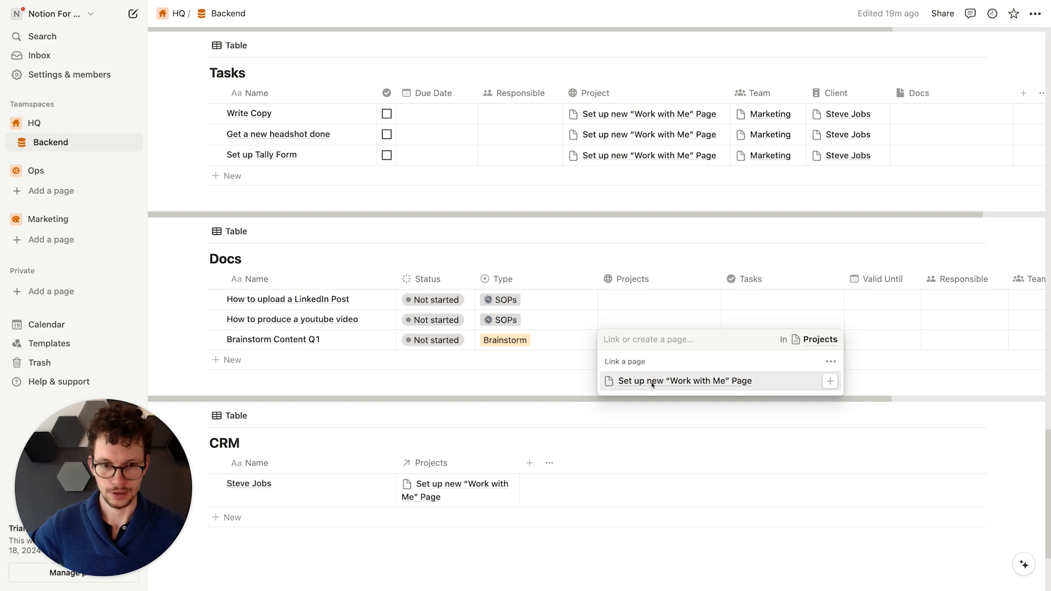
pyautogui.click(652, 383)
pyautogui.press('Escape')
# Step: Assign the listed workspace member as Responsible for the Brainstorm Content Q1 doc
pyautogui.hscroll(5, 678, 329)
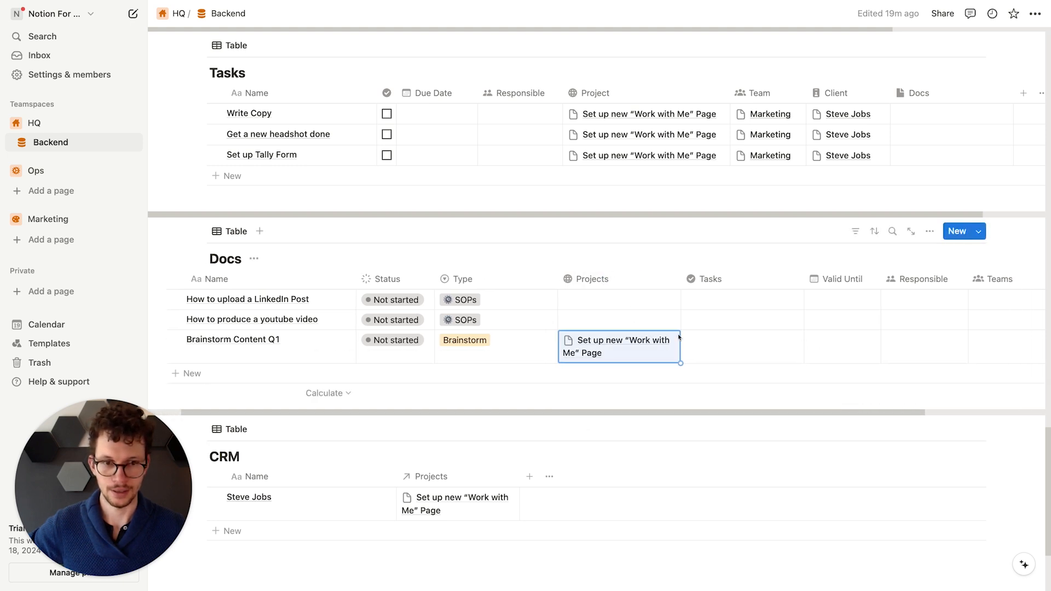
pyautogui.click(818, 354)
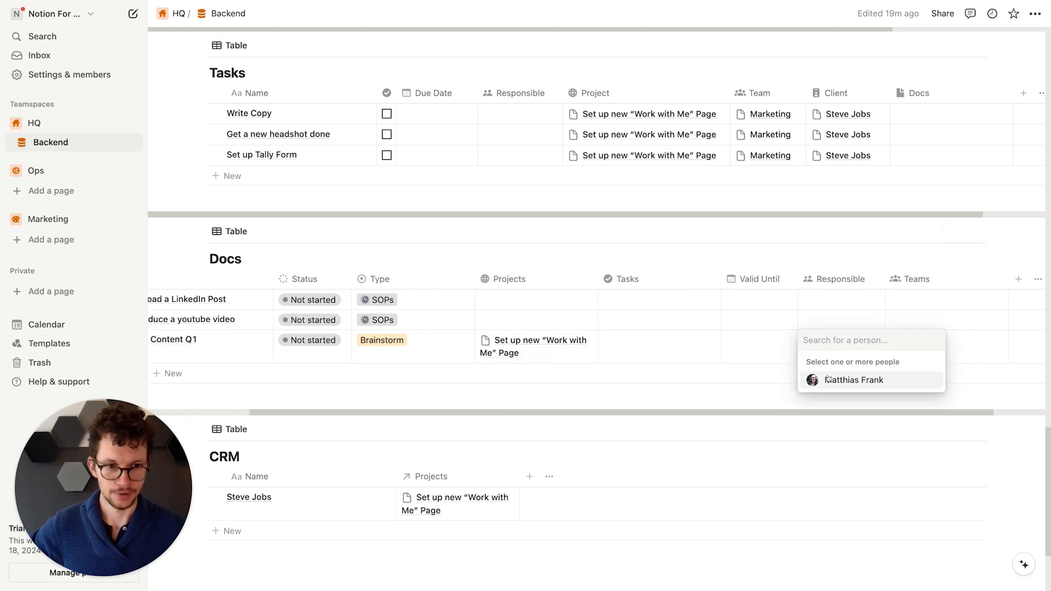
pyautogui.click(847, 378)
pyautogui.click(793, 272)
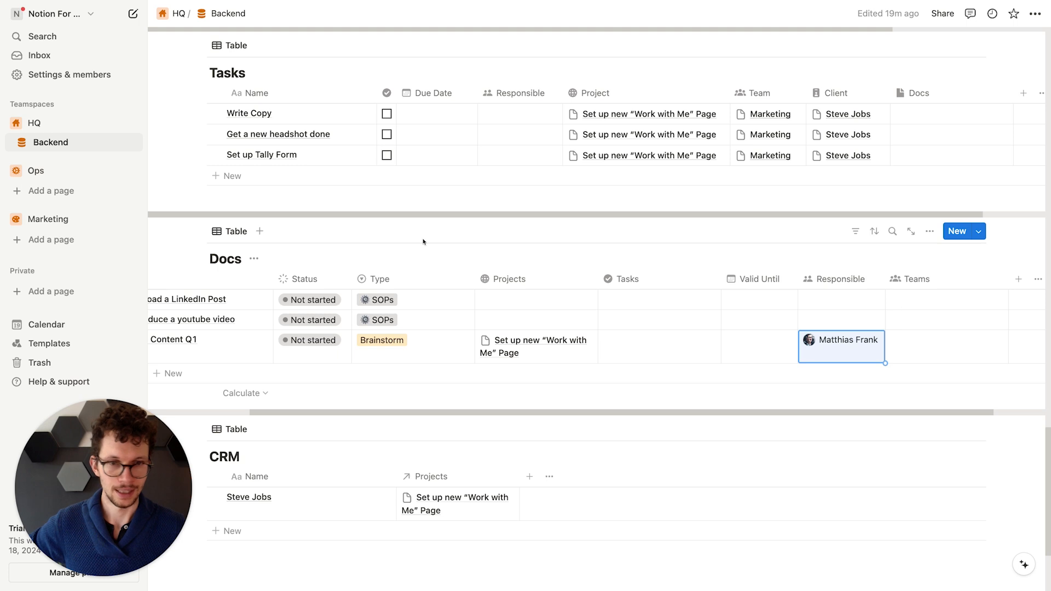
# Step: Select all three Docs entries and link them together to the Marketing team through the Teams property
pyautogui.hscroll(-5, 219, 300)
pyautogui.moveTo(163, 301); pyautogui.dragTo(249, 350)
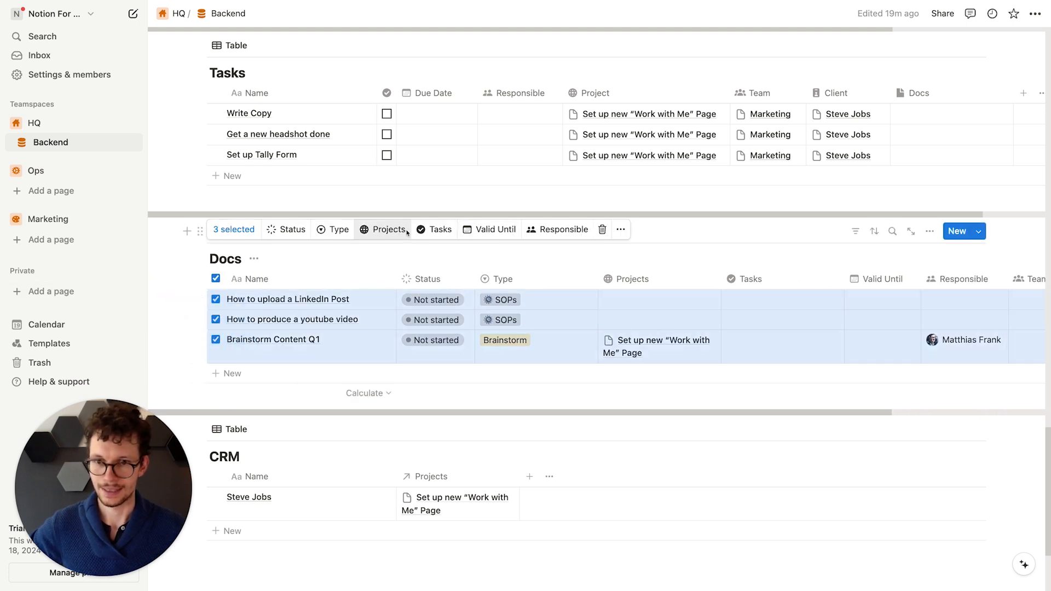
pyautogui.click(620, 230)
pyautogui.moveTo(685, 336)
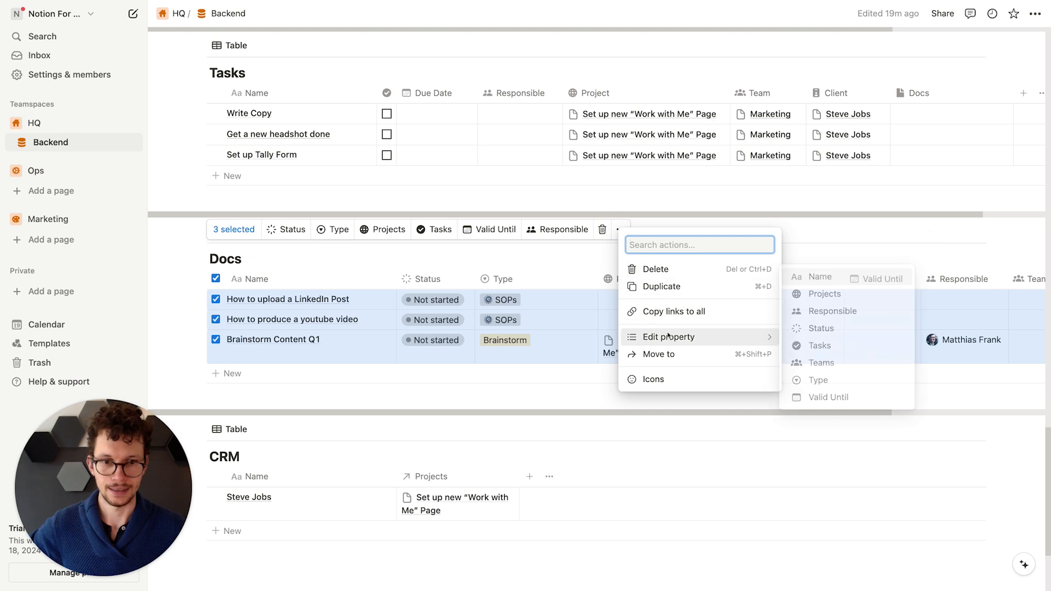
pyautogui.click(819, 362)
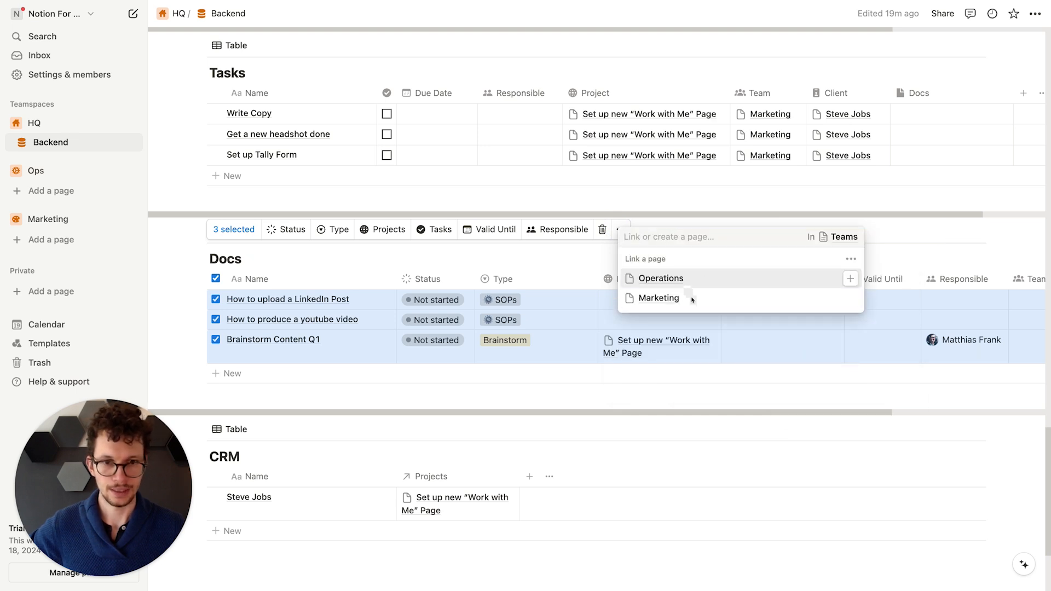
pyautogui.click(850, 299)
pyautogui.click(600, 384)
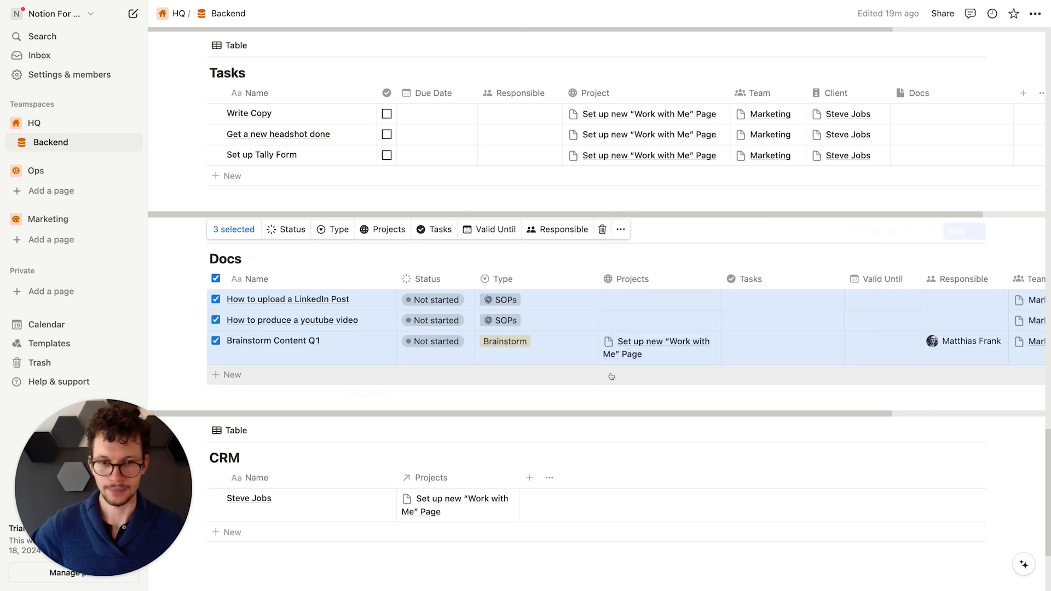
pyautogui.click(494, 546)
# Step: Add a Status property to the CRM database
pyautogui.scroll(-3, 548, 493)
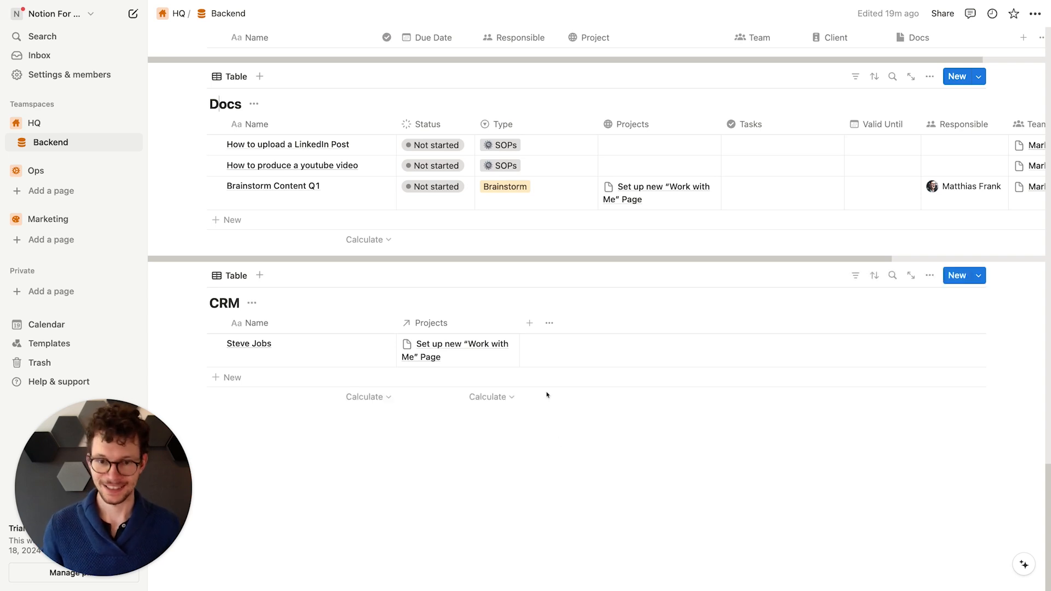
pyautogui.click(529, 324)
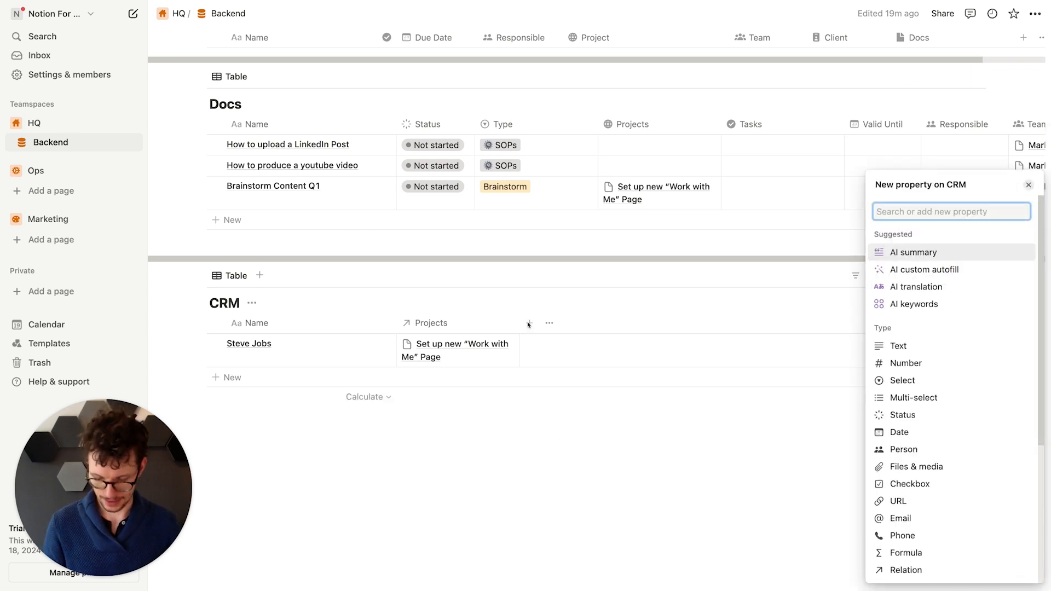
pyautogui.write('stat')
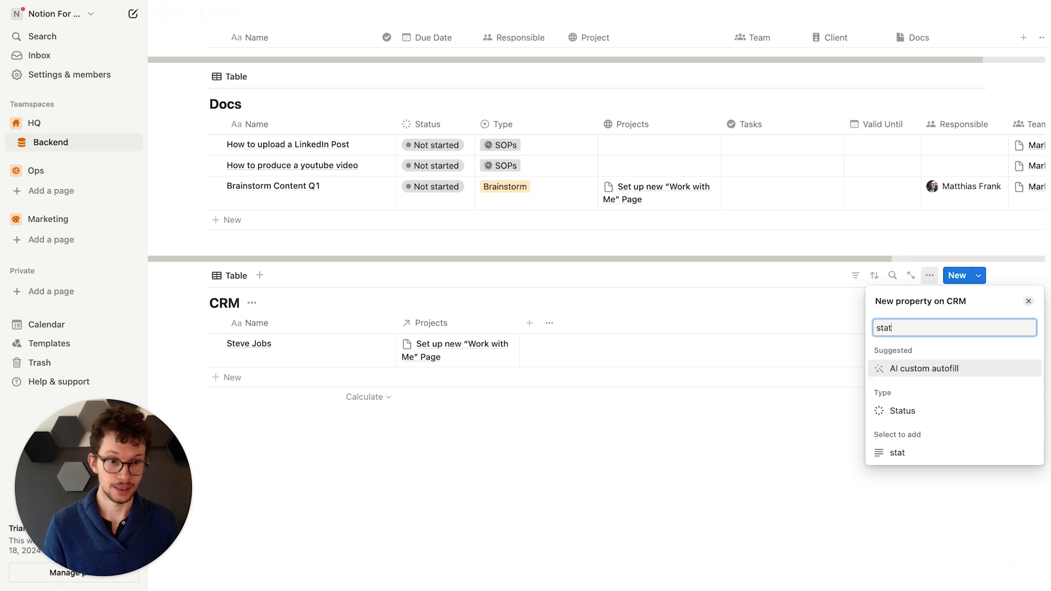
pyautogui.click(932, 411)
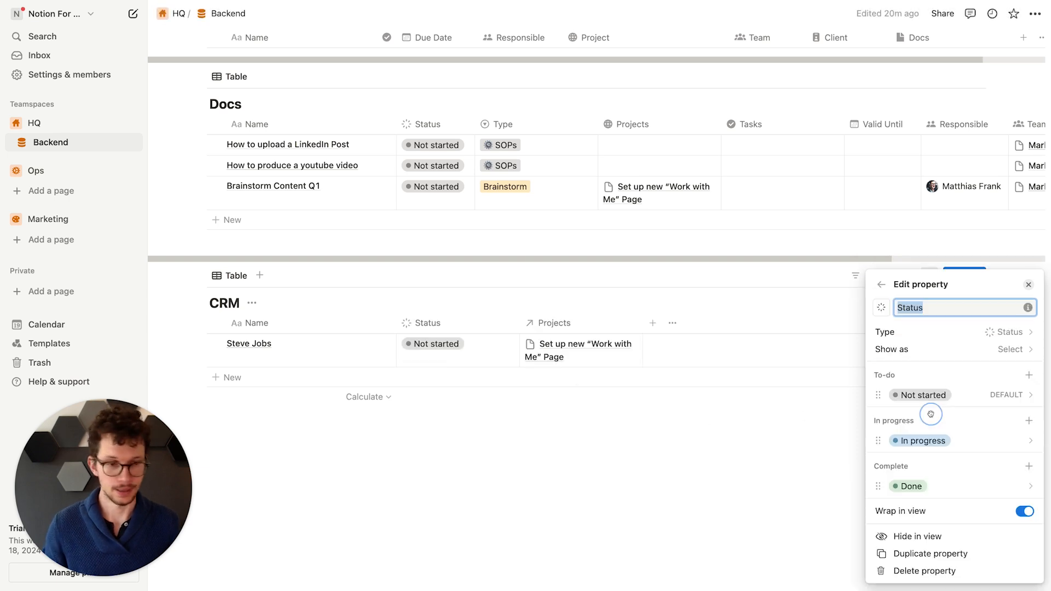
# Step: Rename the CRM status option Not started to Lead and In progress to In Negotiations
pyautogui.click(944, 396)
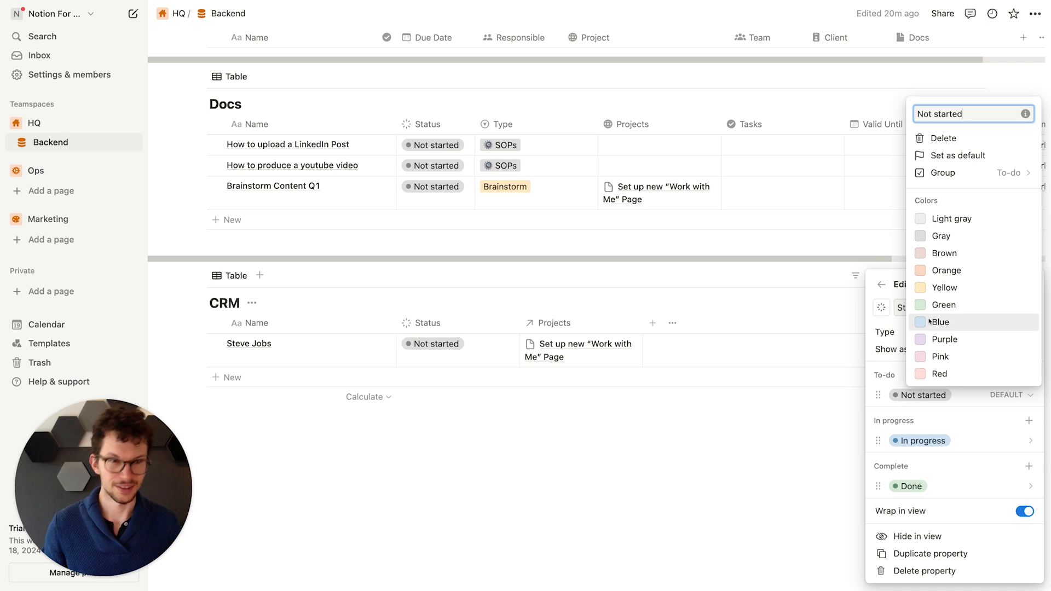
pyautogui.press('super+a')
pyautogui.write('Lead')
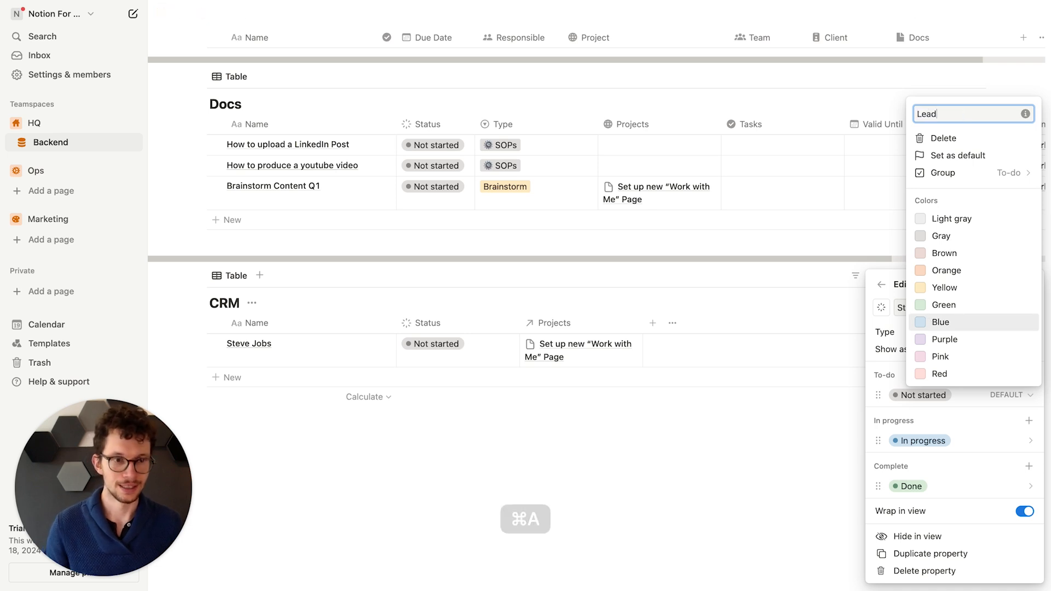
pyautogui.press('Return')
pyautogui.click(942, 441)
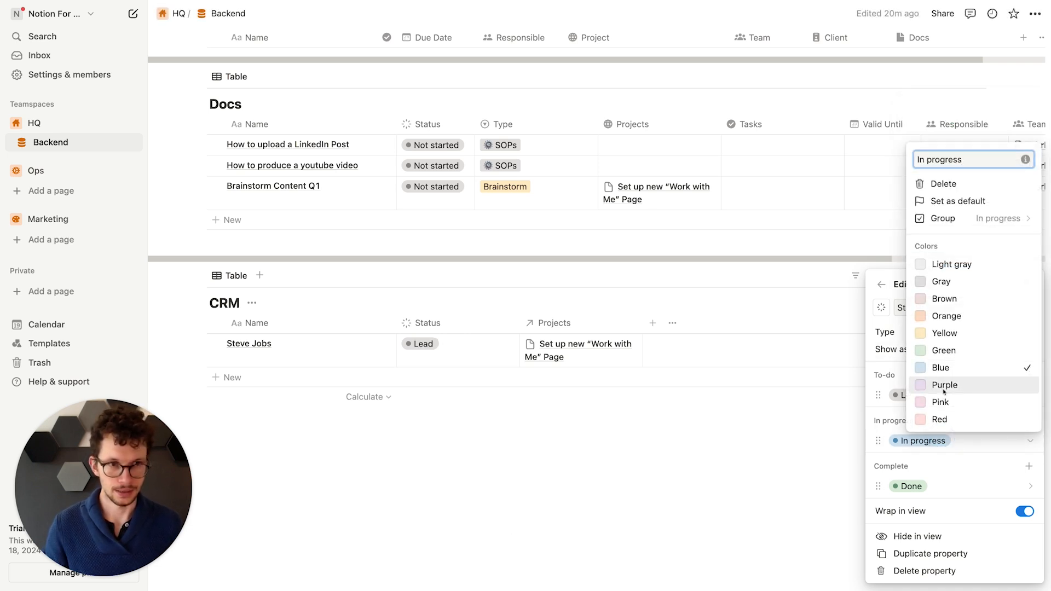
pyautogui.press('super+a')
pyautogui.press('BackSpace')
pyautogui.write('In Negotiations')
pyautogui.press('Return')
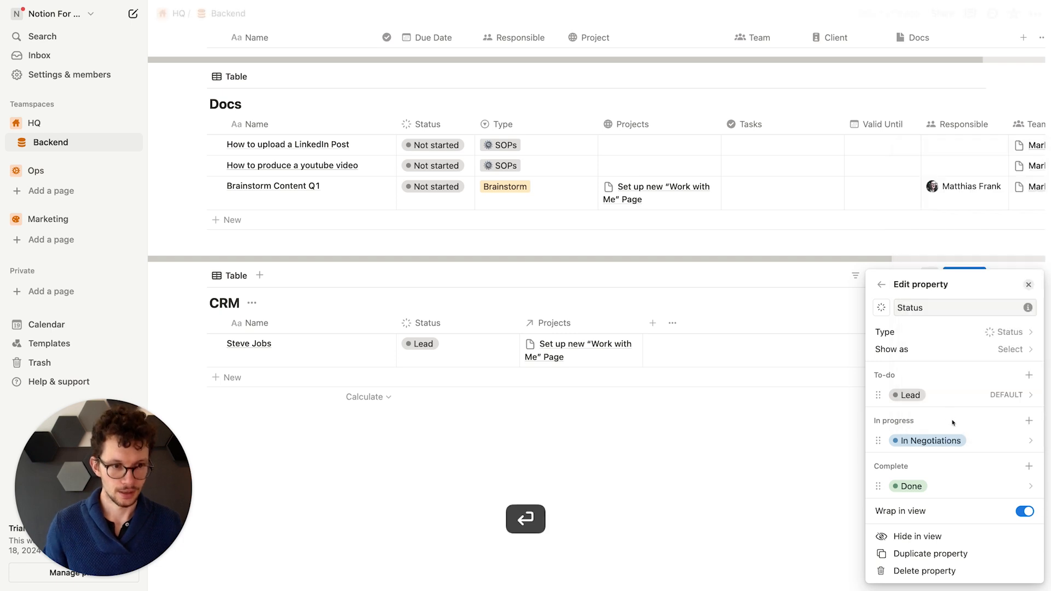
# Step: Rename the CRM status option Done to Won and add a Lost option to the Complete group
pyautogui.click(955, 487)
pyautogui.press('super+a')
pyautogui.write('Won')
pyautogui.press('Return')
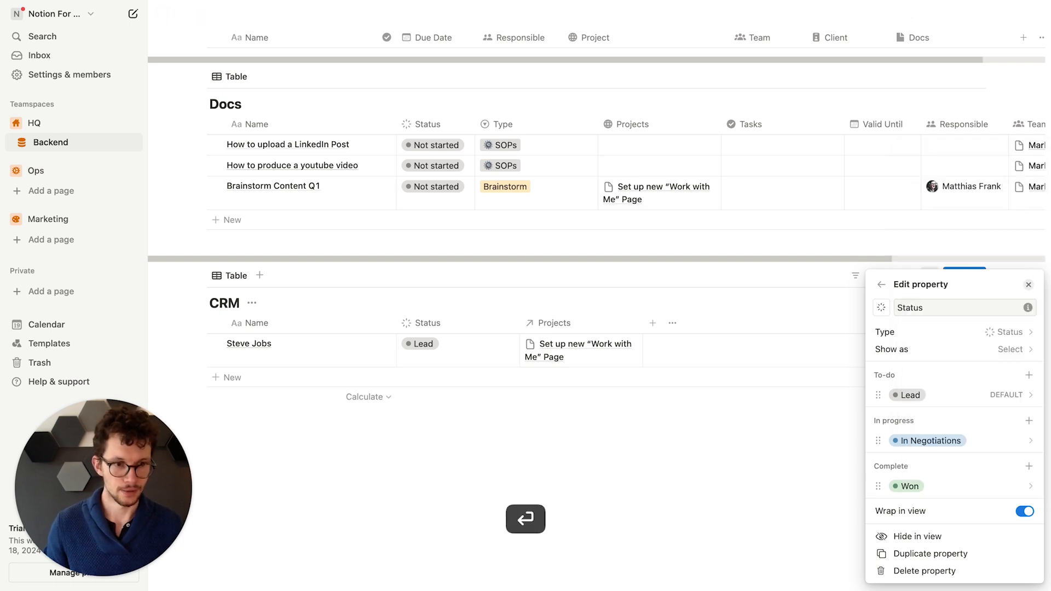
pyautogui.click(1025, 465)
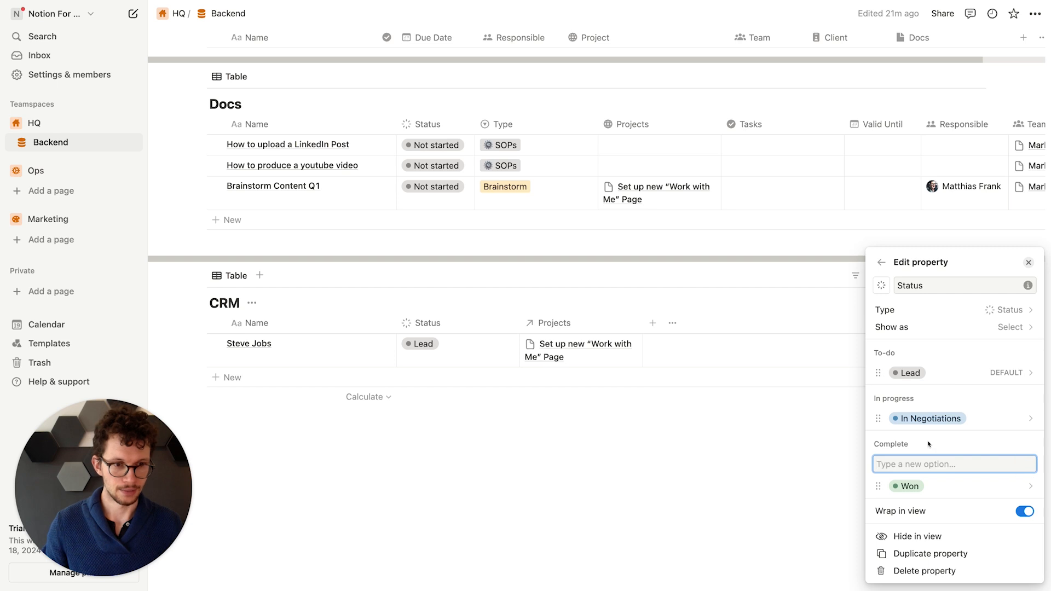
pyautogui.write('Lost')
pyautogui.press('Return')
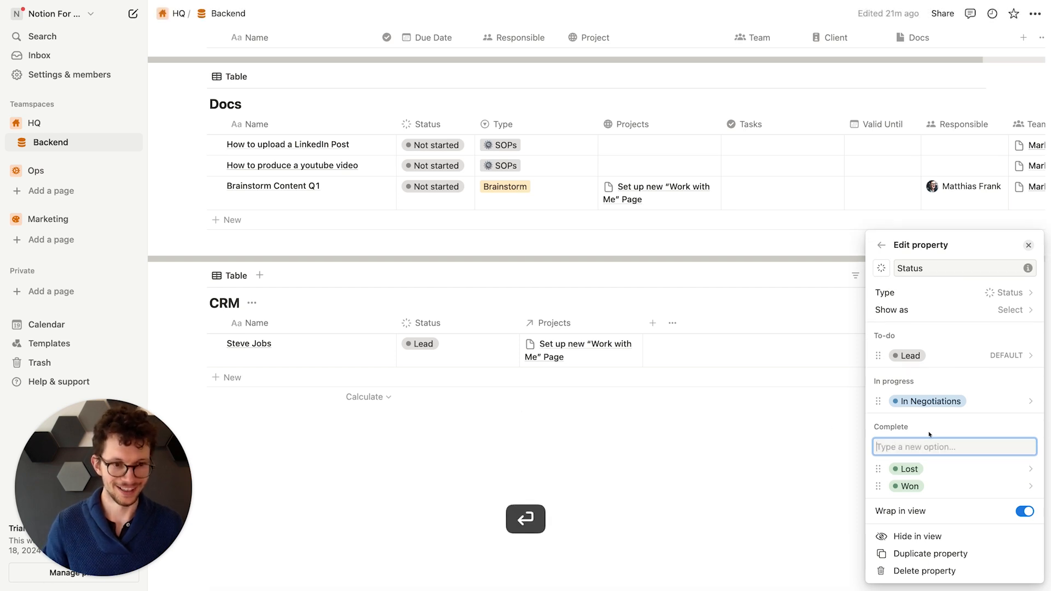
# Step: Move the Lost option below Won and colour it red
pyautogui.moveTo(923, 469); pyautogui.dragTo(928, 486)
pyautogui.click(925, 486)
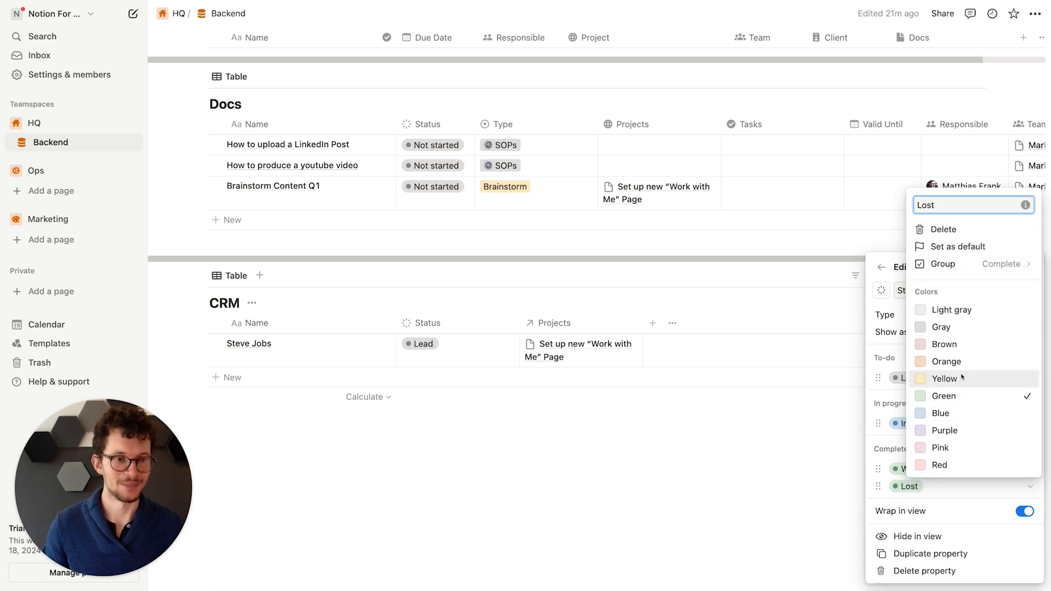
pyautogui.click(958, 465)
pyautogui.click(702, 466)
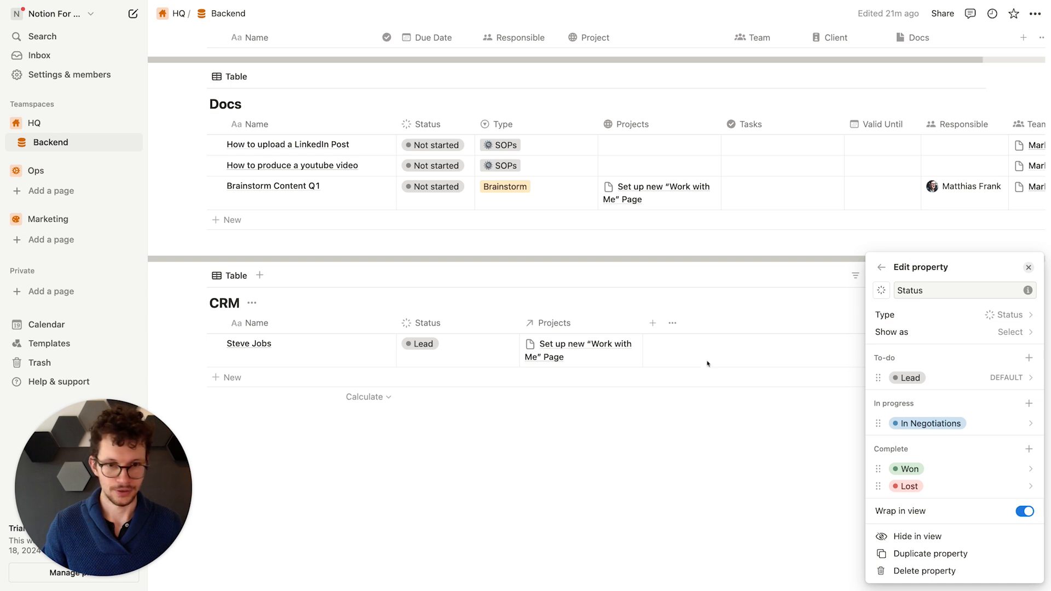
# Step: Add a Person property named Responsible to the CRM database and place it after the Projects column
pyautogui.click(653, 324)
pyautogui.click(654, 324)
pyautogui.write('res')
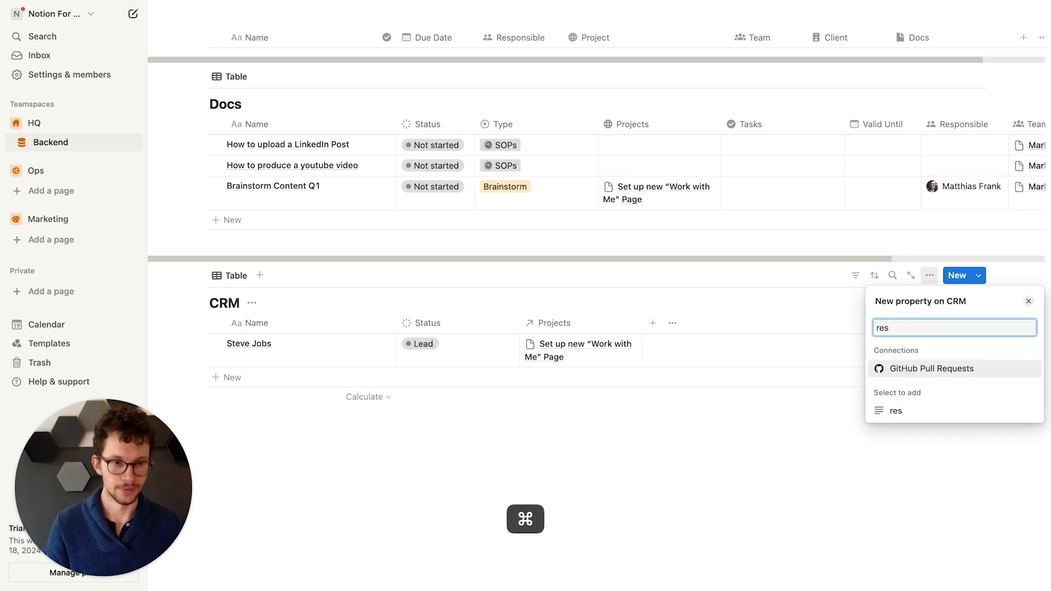
pyautogui.press('super+a')
pyautogui.write('pers')
pyautogui.press('Return')
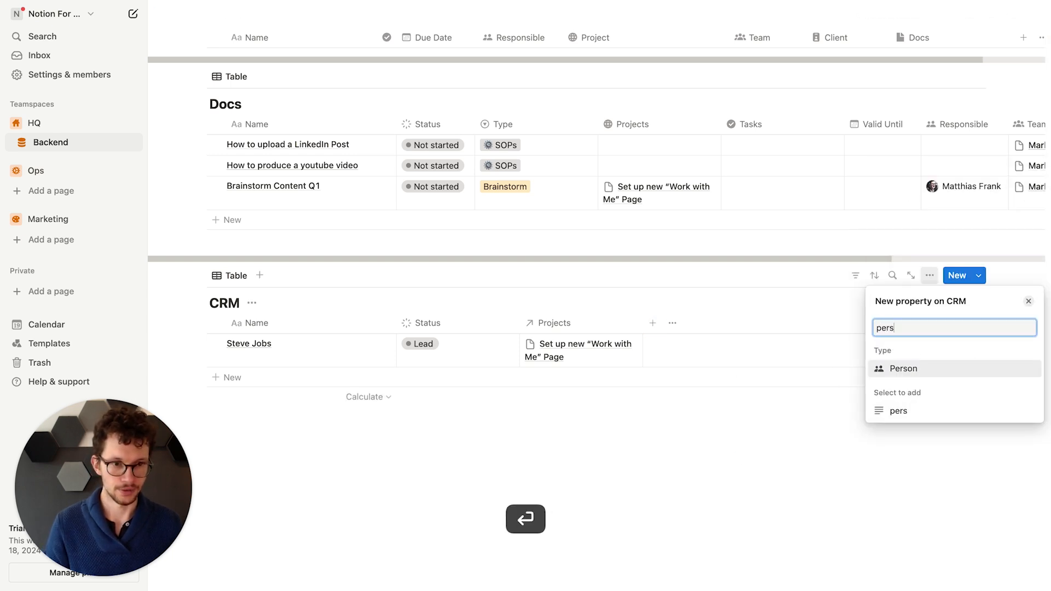
pyautogui.write('Responsi')
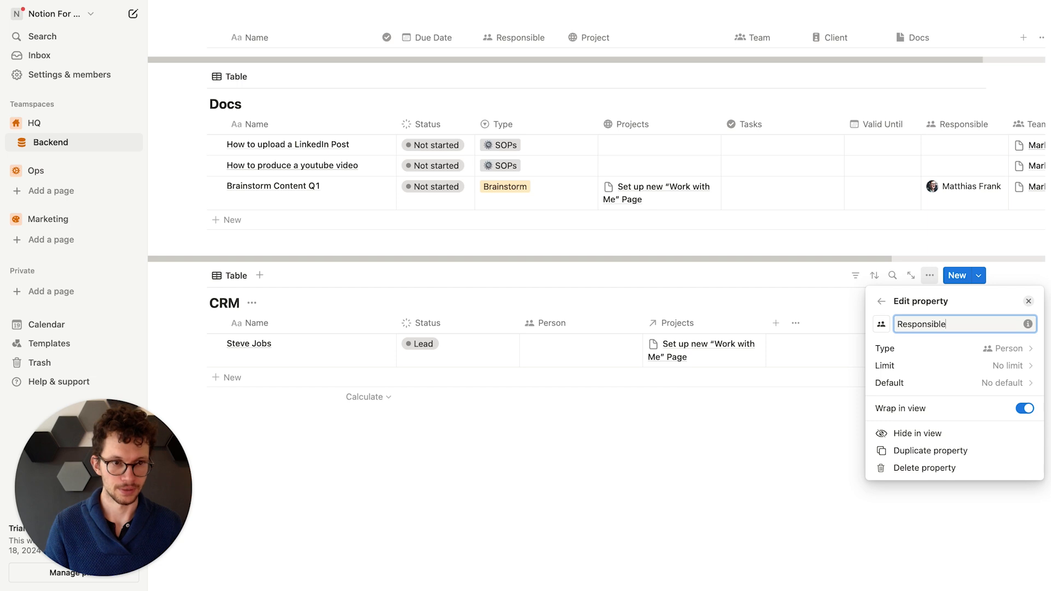
pyautogui.write('ble')
pyautogui.press('Return')
pyautogui.moveTo(560, 326); pyautogui.dragTo(651, 328)
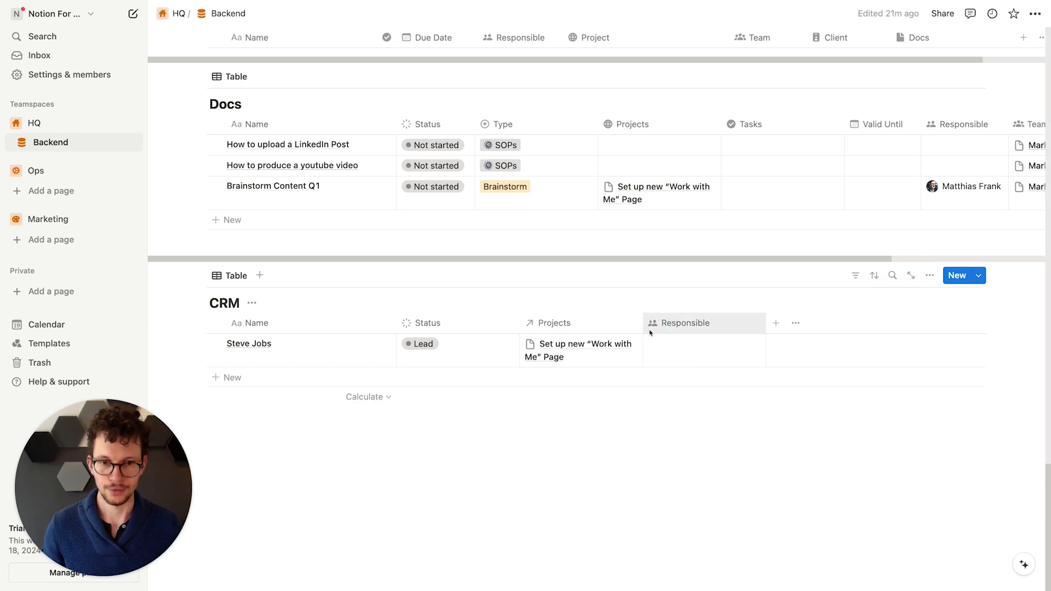
# Step: Change the icon of the CRM database's Projects property to the globe
pyautogui.click(537, 324)
pyautogui.click(536, 350)
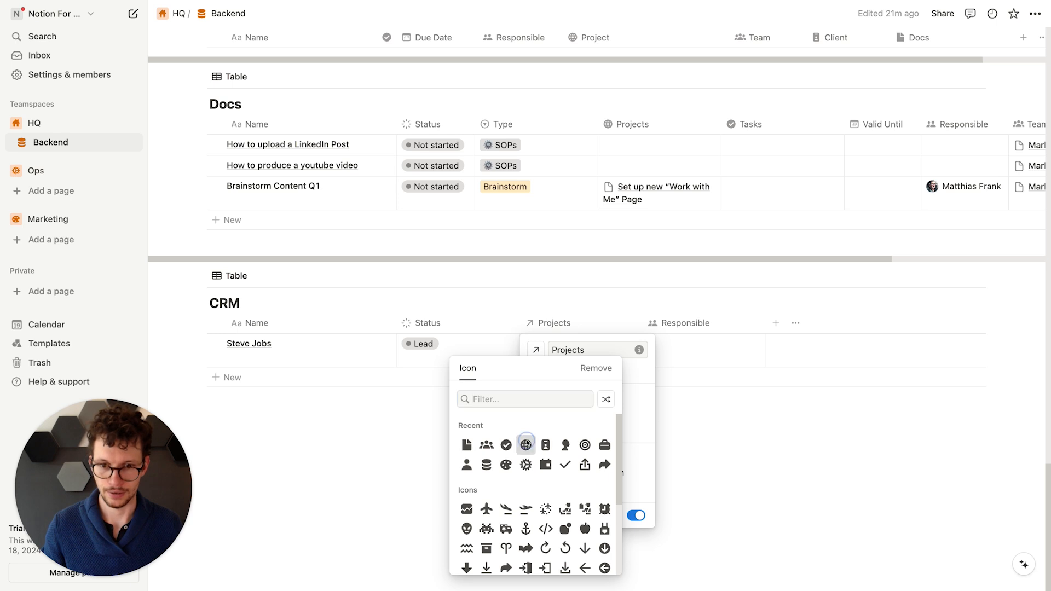
pyautogui.click(527, 444)
pyautogui.click(714, 428)
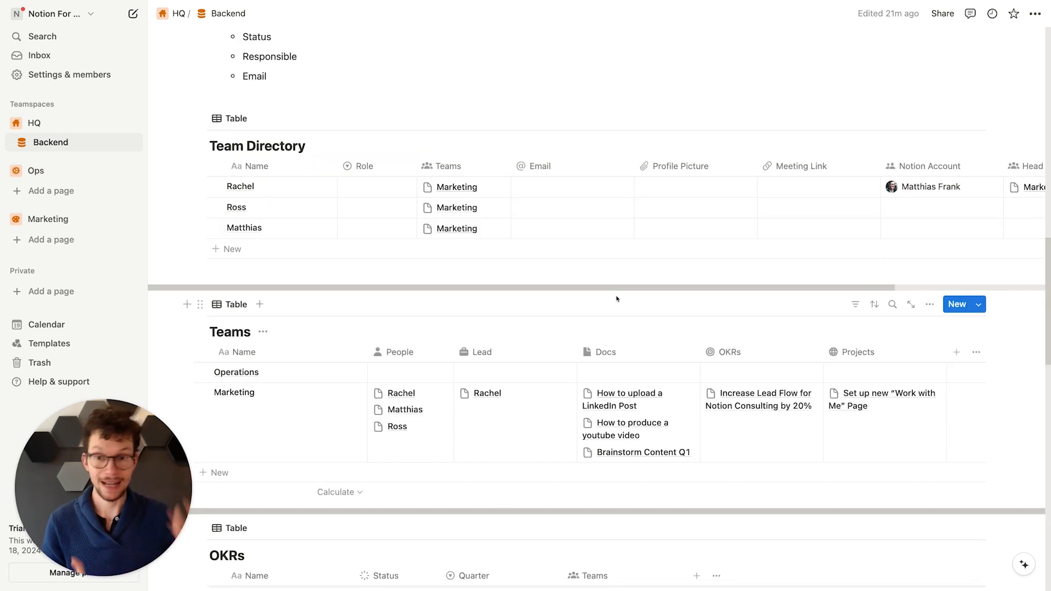
# Step: Review the linked databases on the Backend page, from Team Directory and Teams through to CRM
pyautogui.scroll(-15, 616, 298)
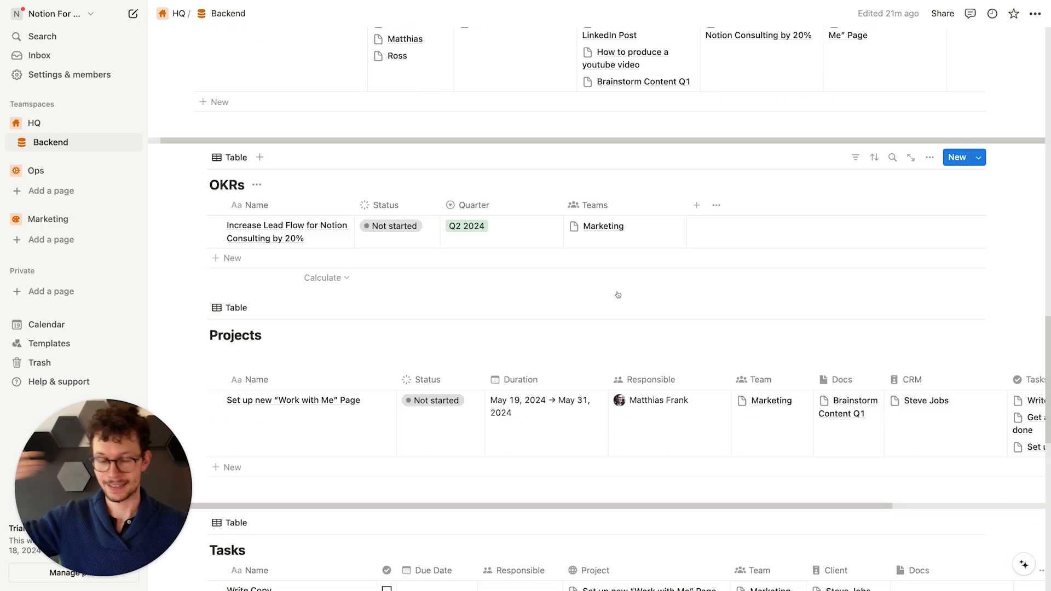
pyautogui.scroll(-5, 618, 294)
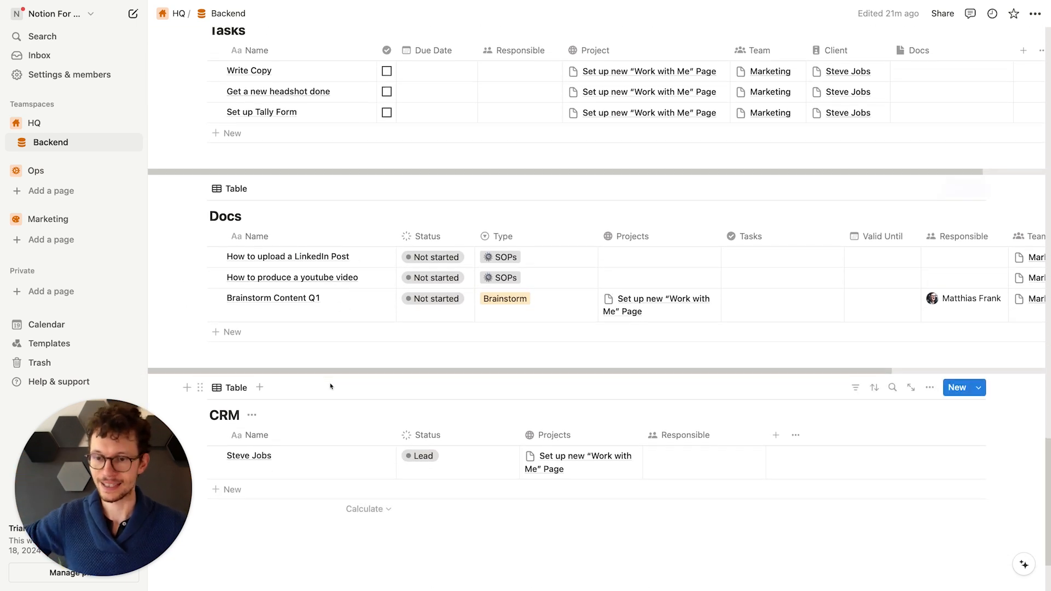
pyautogui.scroll(12, 331, 387)
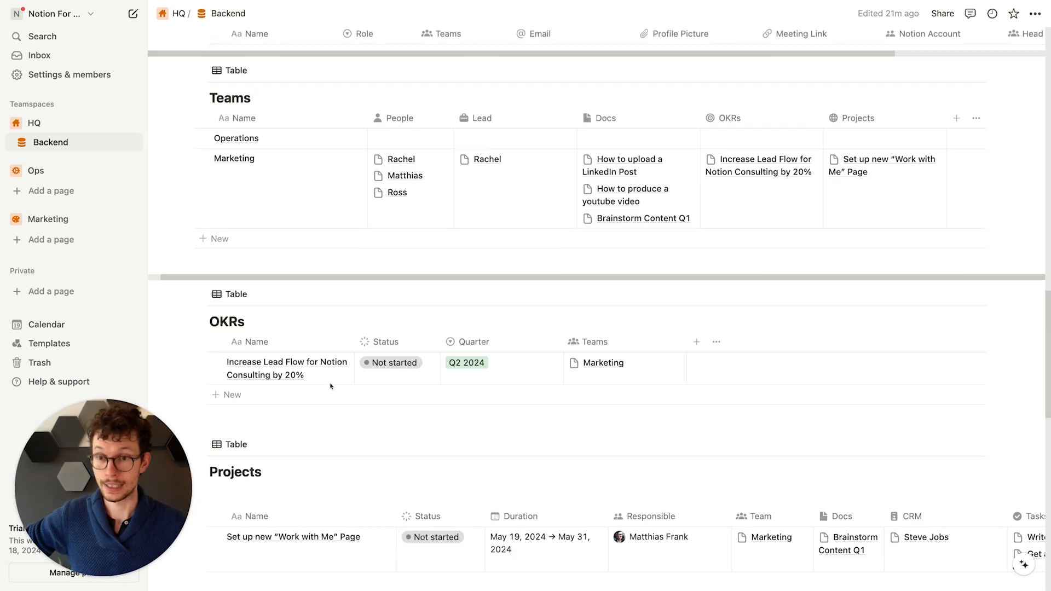
pyautogui.scroll(4, 330, 383)
pyautogui.scroll(-3, 331, 387)
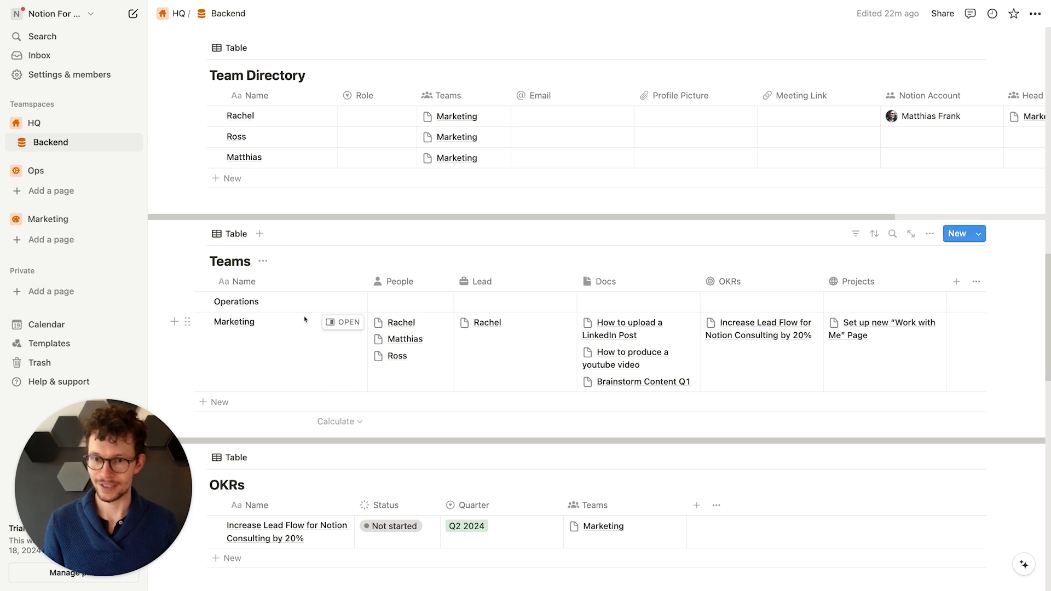
pyautogui.scroll(-2, 328, 312)
pyautogui.scroll(2, 329, 307)
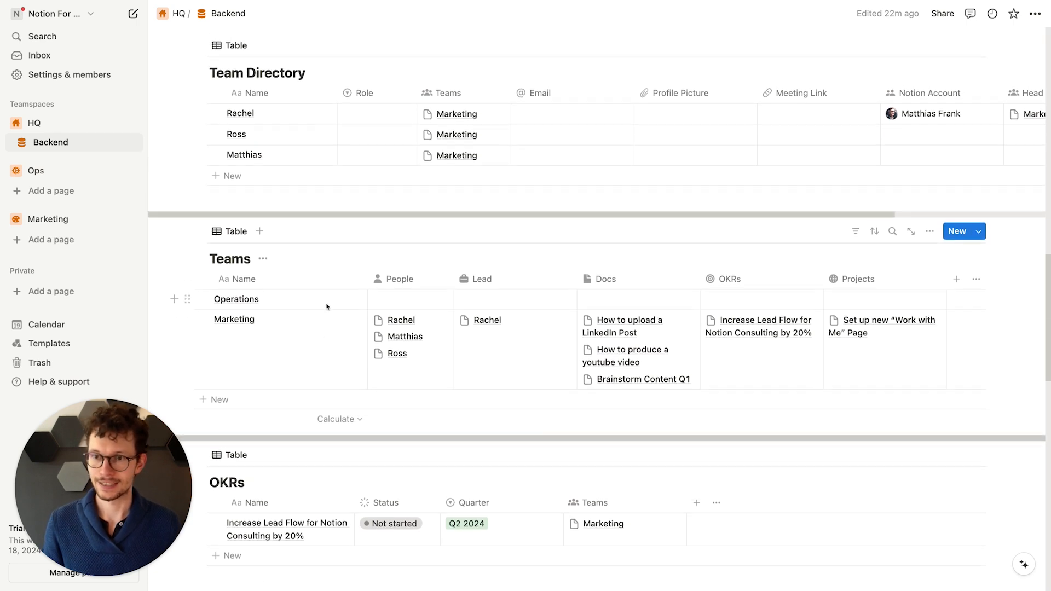
pyautogui.scroll(1, 320, 242)
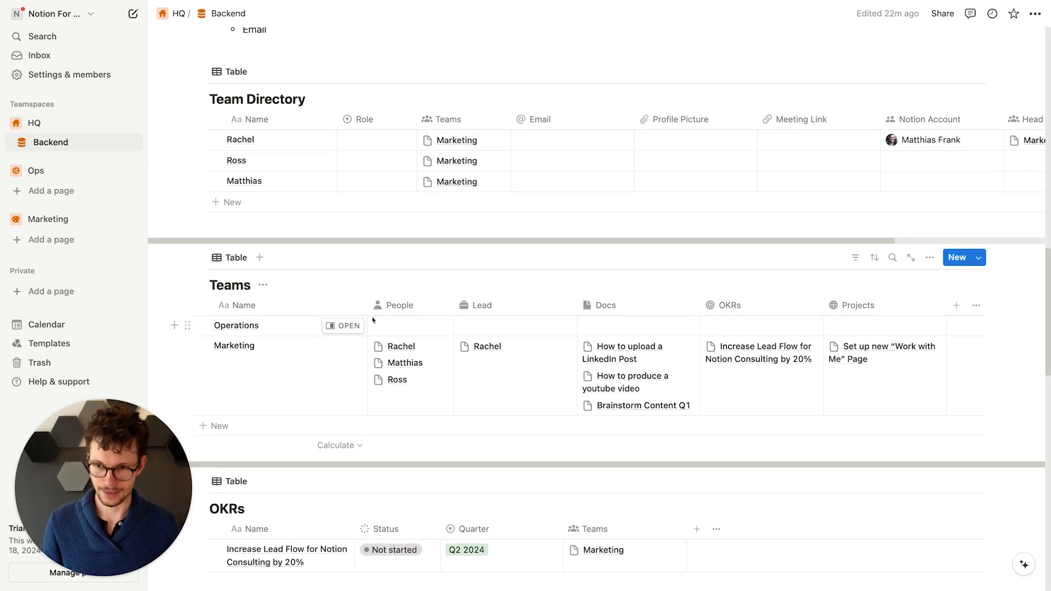
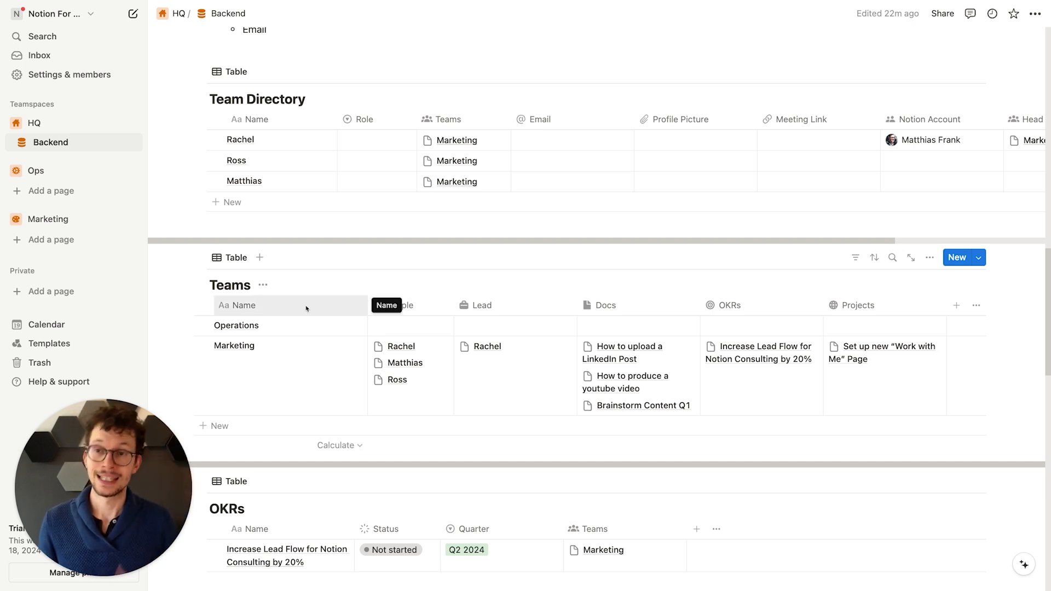
pyautogui.scroll(1, 310, 317)
pyautogui.scroll(-2, 301, 305)
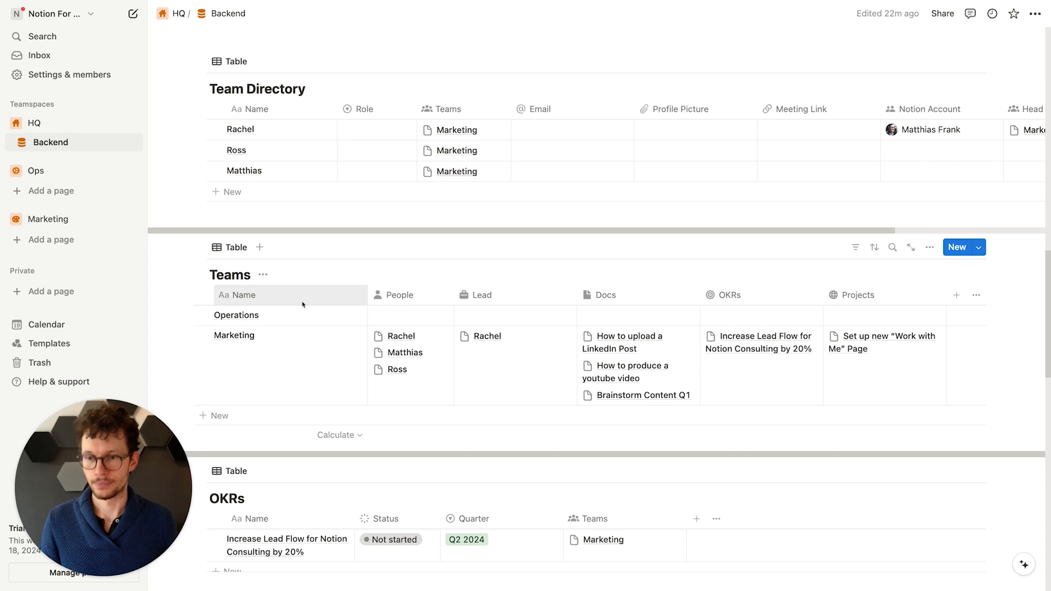
# Step: Add a gallery view named Teams Nav with the group-of-people icon to the Teams database
pyautogui.click(260, 247)
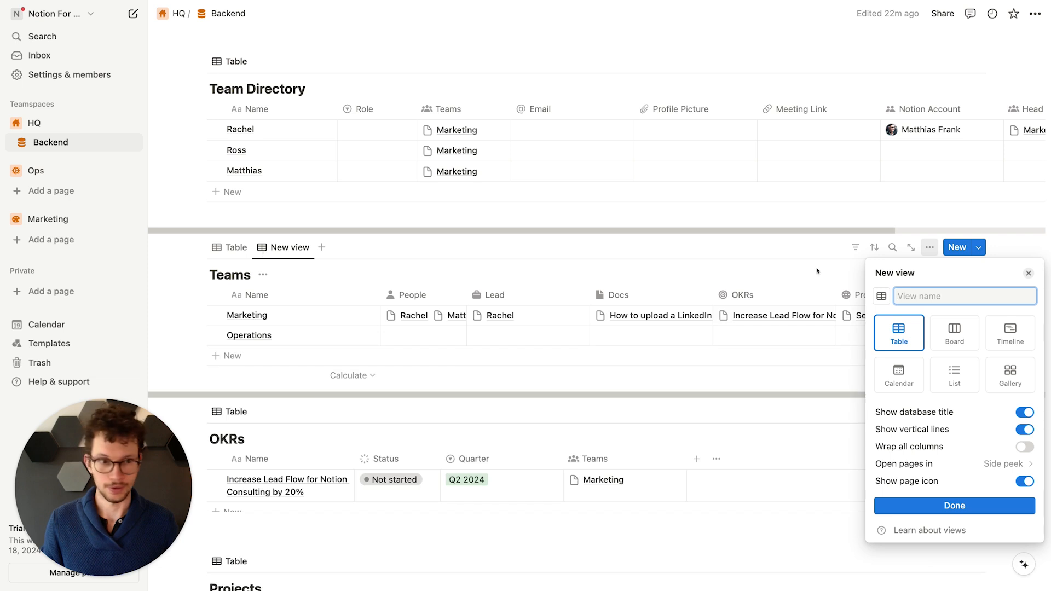
pyautogui.click(1010, 379)
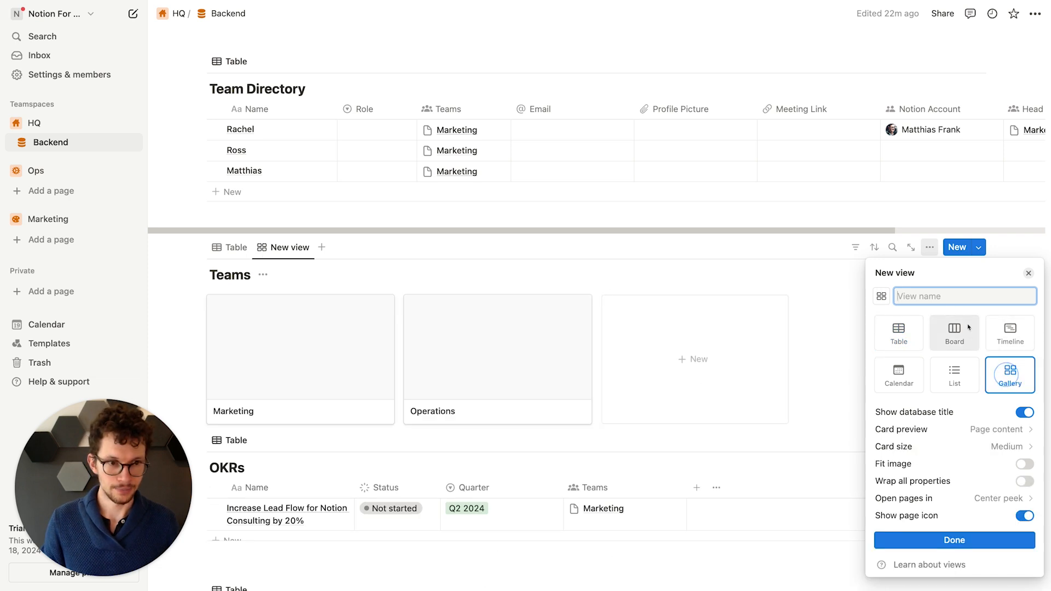
pyautogui.write('Teams Nav')
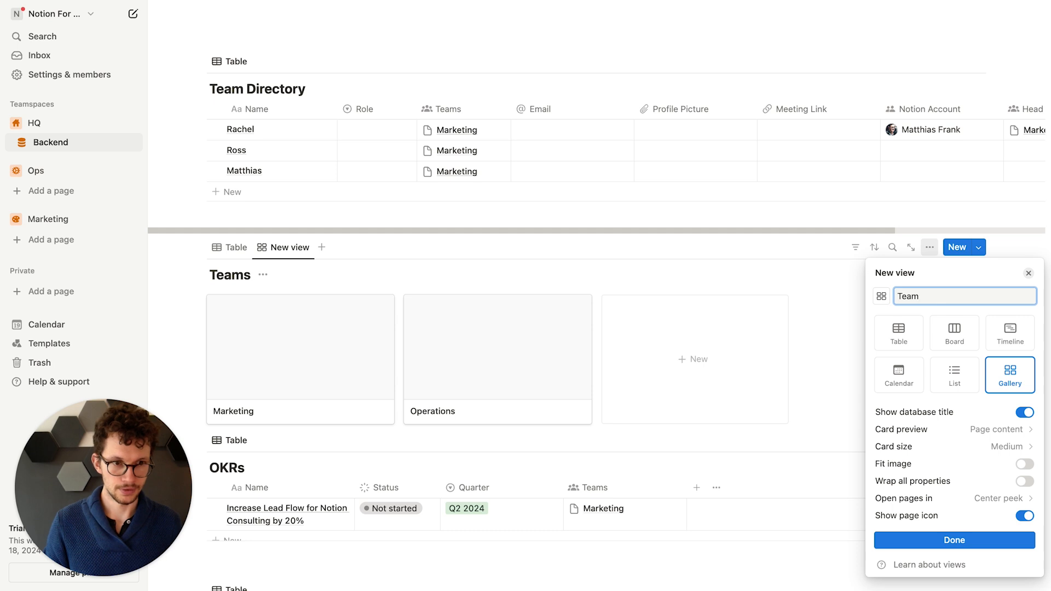
pyautogui.click(882, 296)
pyautogui.click(851, 391)
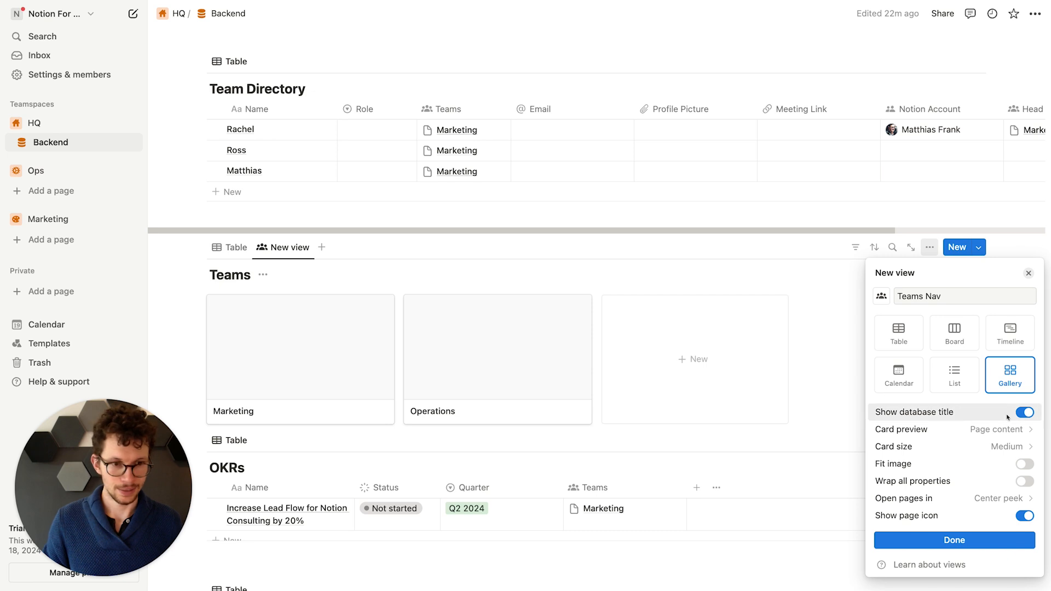
# Step: Hide the database title in the Teams Nav view and set its card preview to None
pyautogui.click(1025, 412)
pyautogui.click(988, 430)
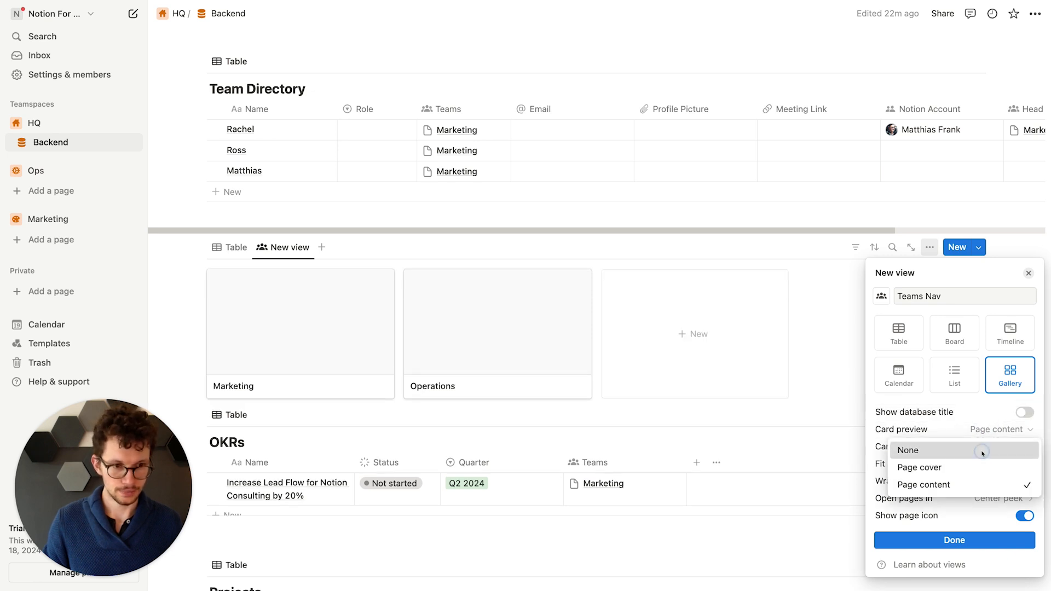
pyautogui.click(931, 451)
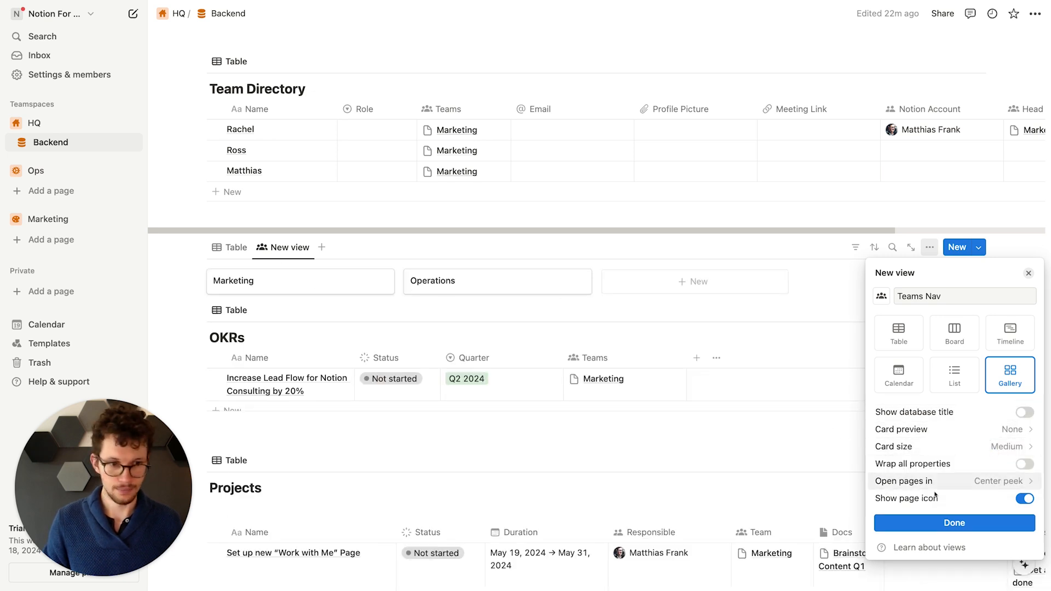
pyautogui.click(962, 523)
pyautogui.click(380, 223)
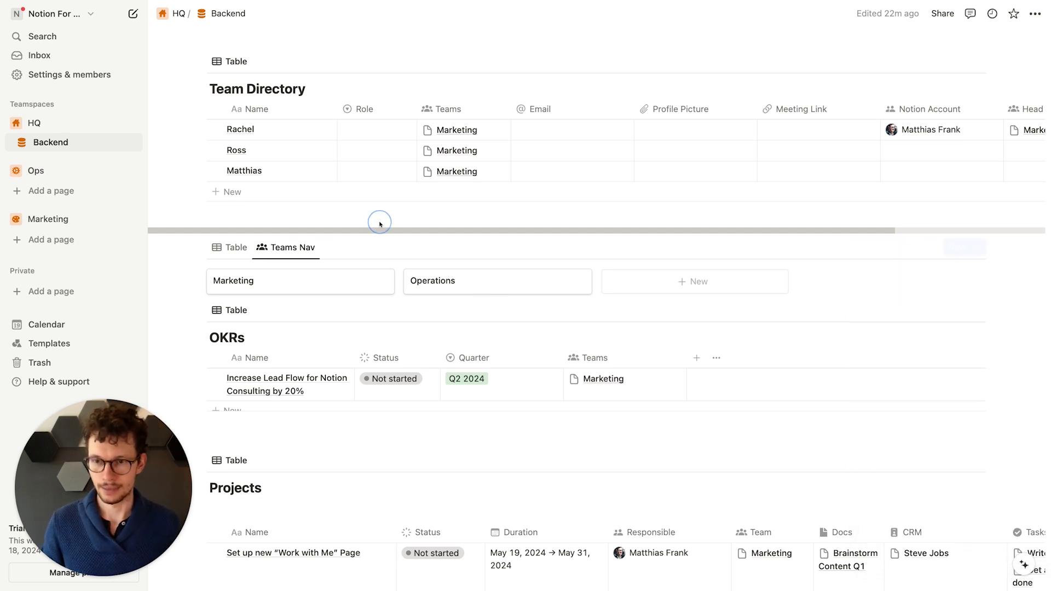
# Step: Add blank lines below the CRM outline on the Backend page and create a subpage there titled Test
pyautogui.scroll(5, 236, 292)
pyautogui.click(235, 292)
pyautogui.press('Return')
pyautogui.press('Return')
pyautogui.press('Return')
pyautogui.press('Return')
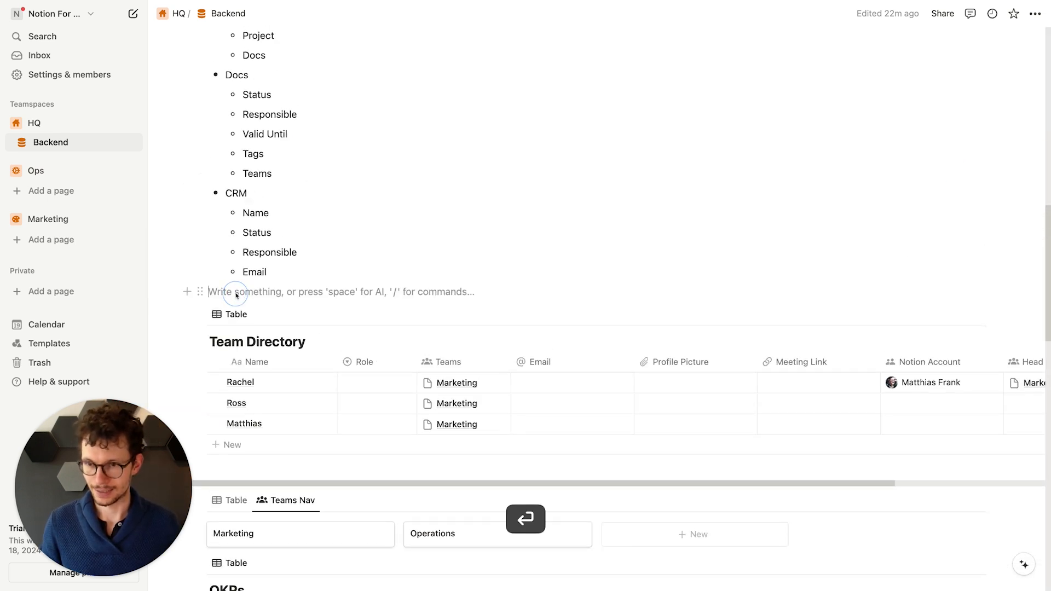
pyautogui.click(236, 292)
pyautogui.press('Return')
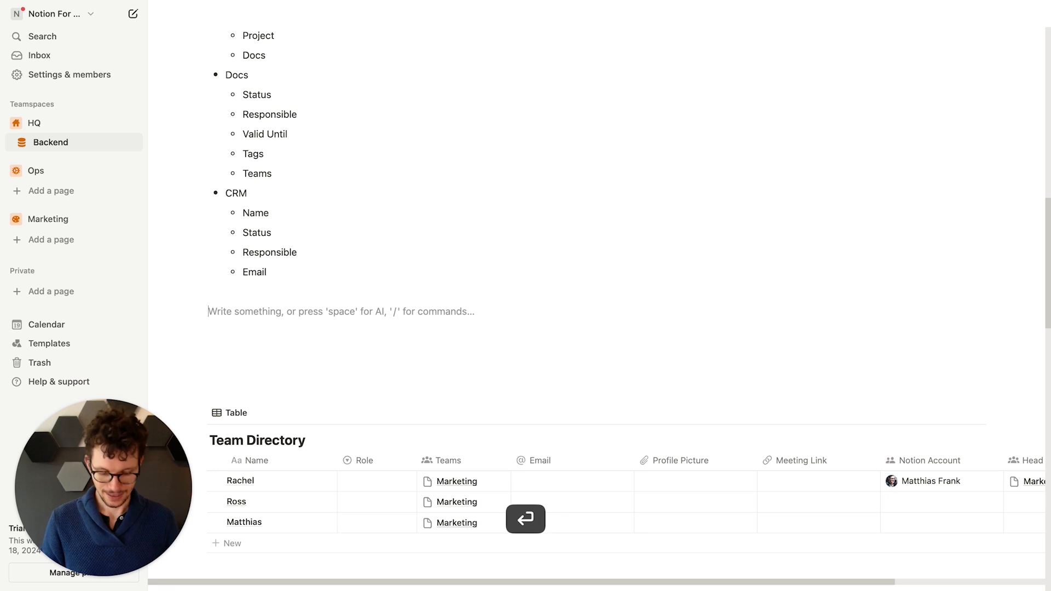
pyautogui.write('/page')
pyautogui.press('Return')
pyautogui.write('Tes')
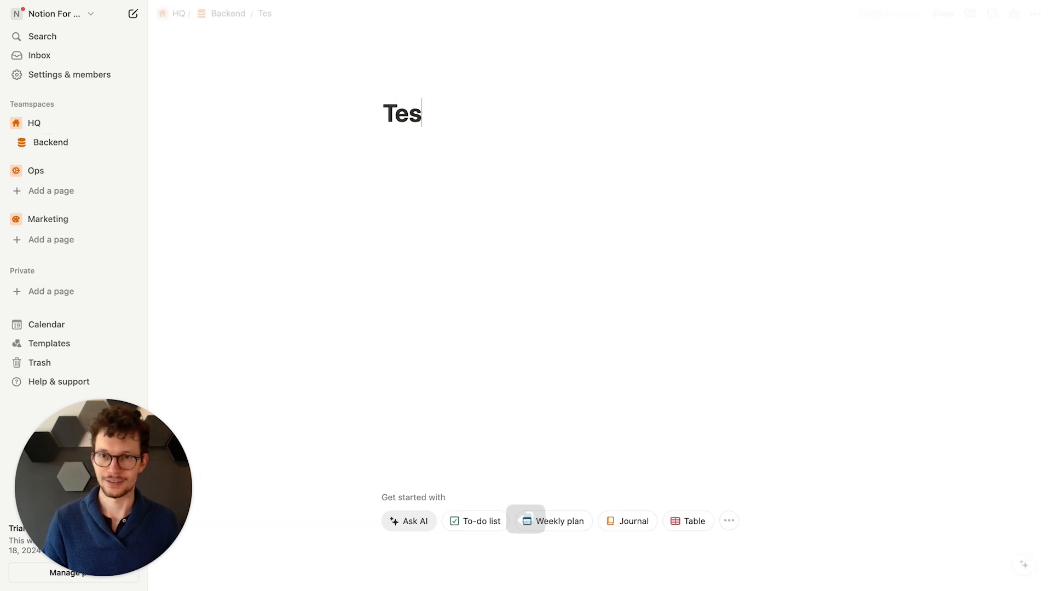
pyautogui.write('t')
pyautogui.press('Return')
# Step: Insert a linked view of the Teams database on the Test page, using the existing Teams Nav view
pyautogui.write('/linked')
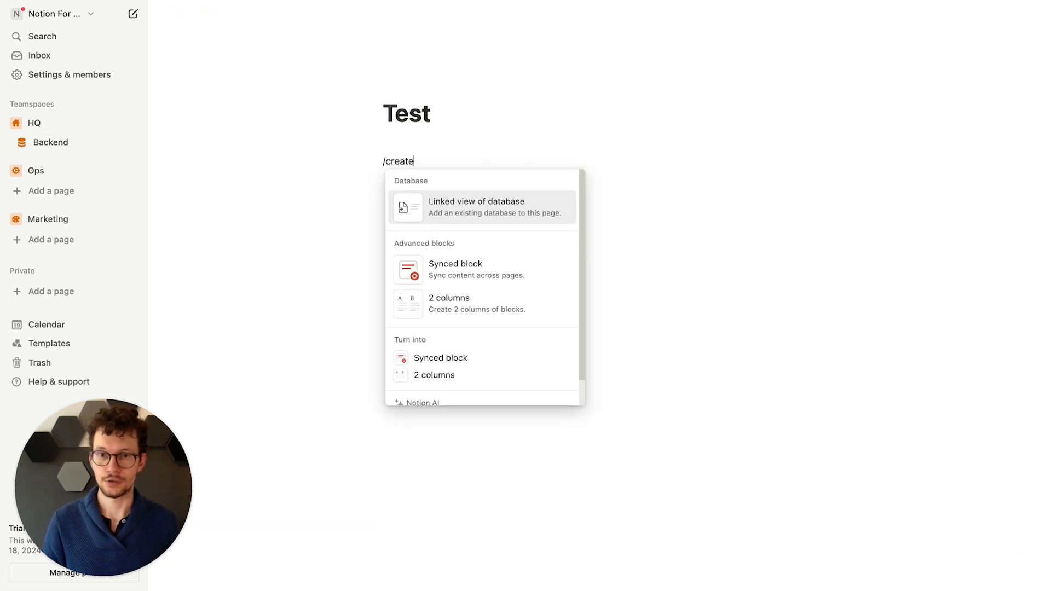
pyautogui.press('Return')
pyautogui.click(885, 290)
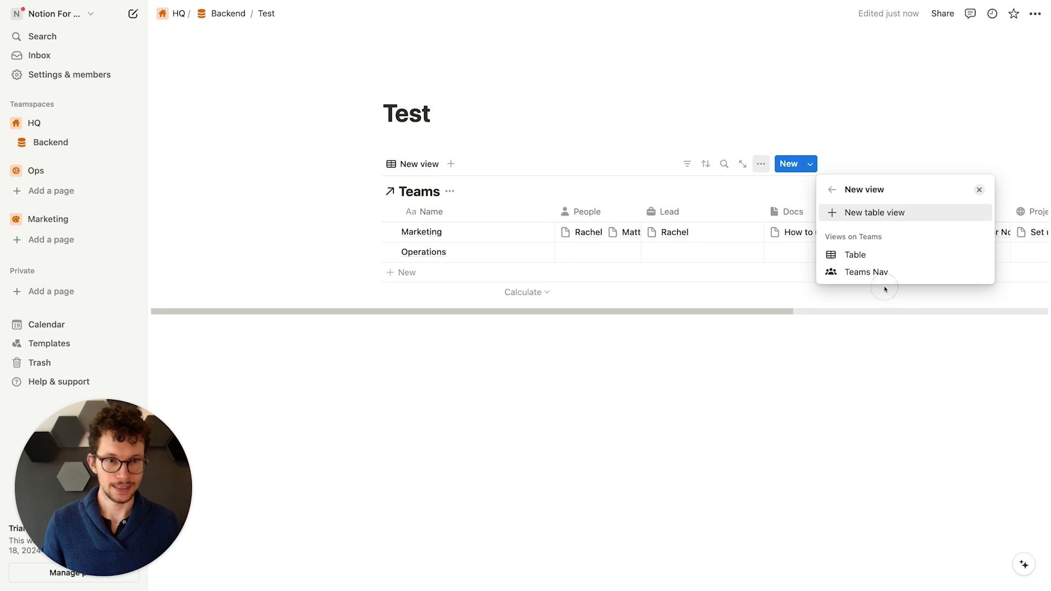
pyautogui.click(877, 272)
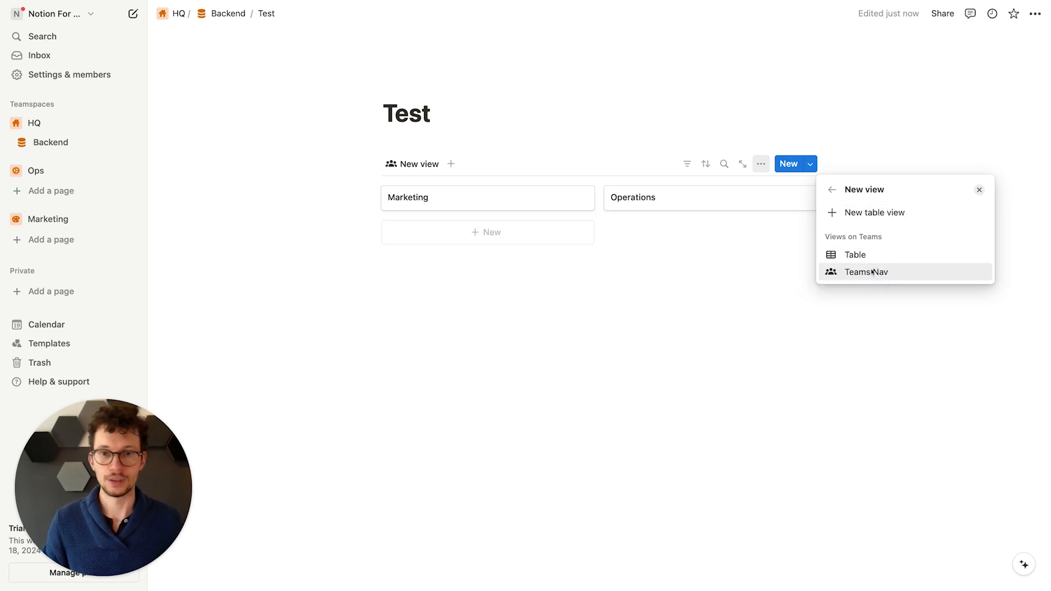
pyautogui.click(873, 270)
pyautogui.click(750, 340)
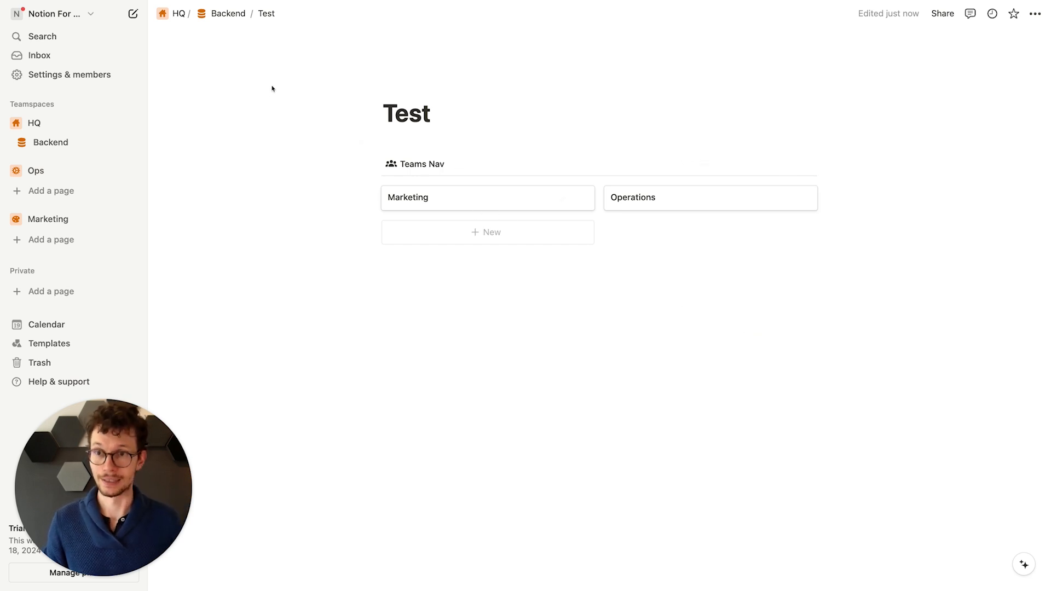
# Step: Return to the Backend page and switch the Teams database to its Table view
pyautogui.click(227, 13)
pyautogui.scroll(-5, 377, 277)
pyautogui.scroll(-12, 362, 310)
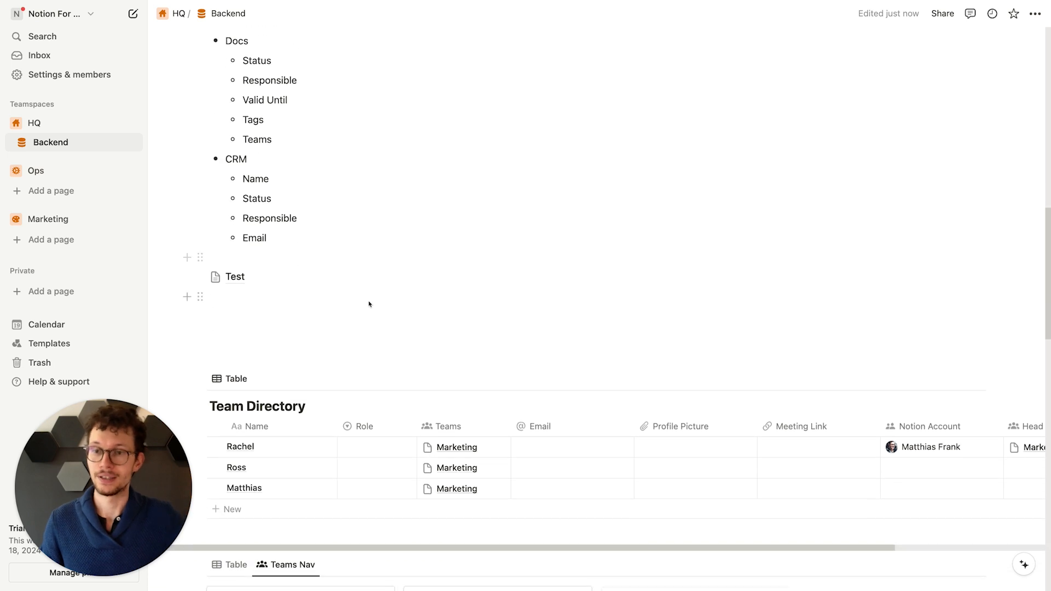
pyautogui.scroll(-4, 367, 306)
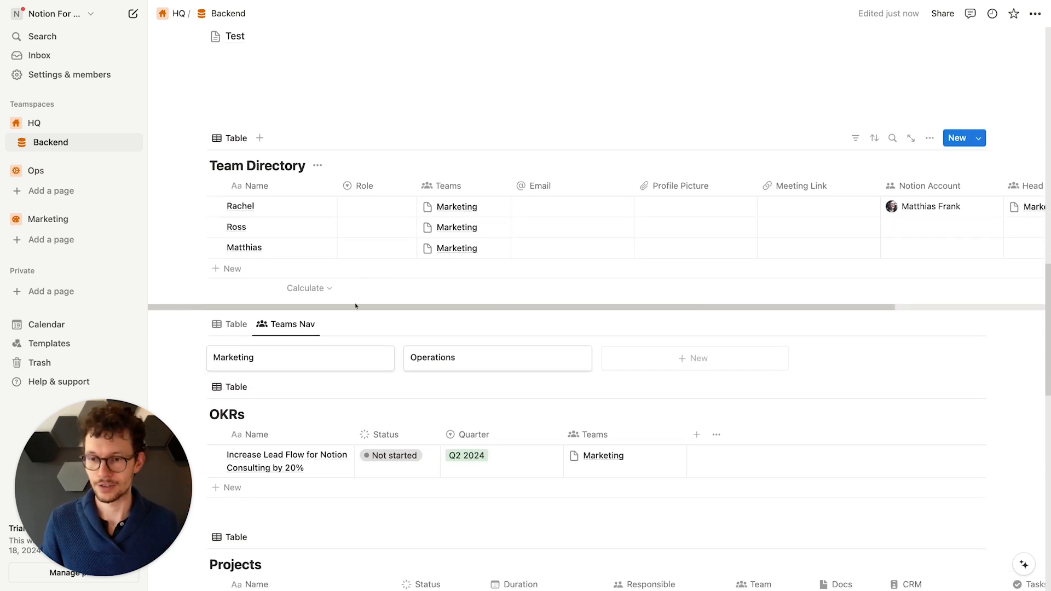
pyautogui.scroll(-5, 300, 327)
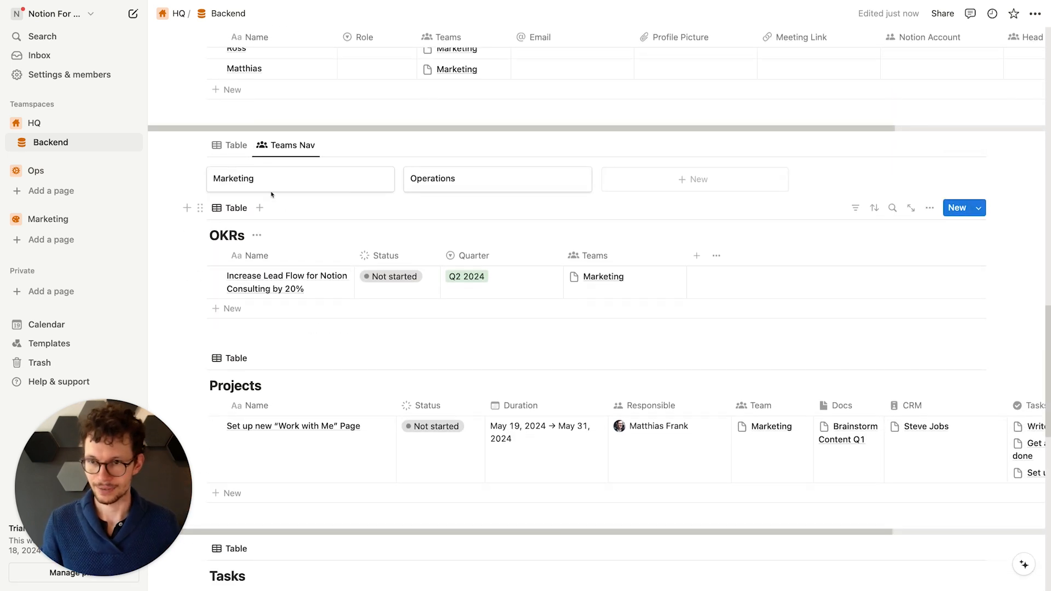
pyautogui.scroll(1, 260, 182)
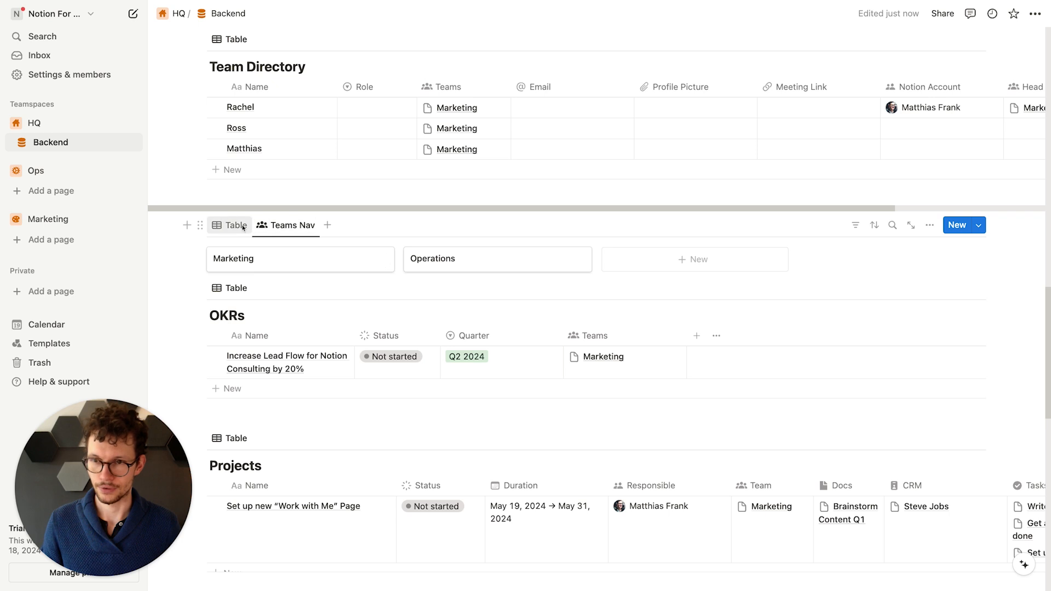
pyautogui.click(243, 226)
pyautogui.scroll(-1, 279, 214)
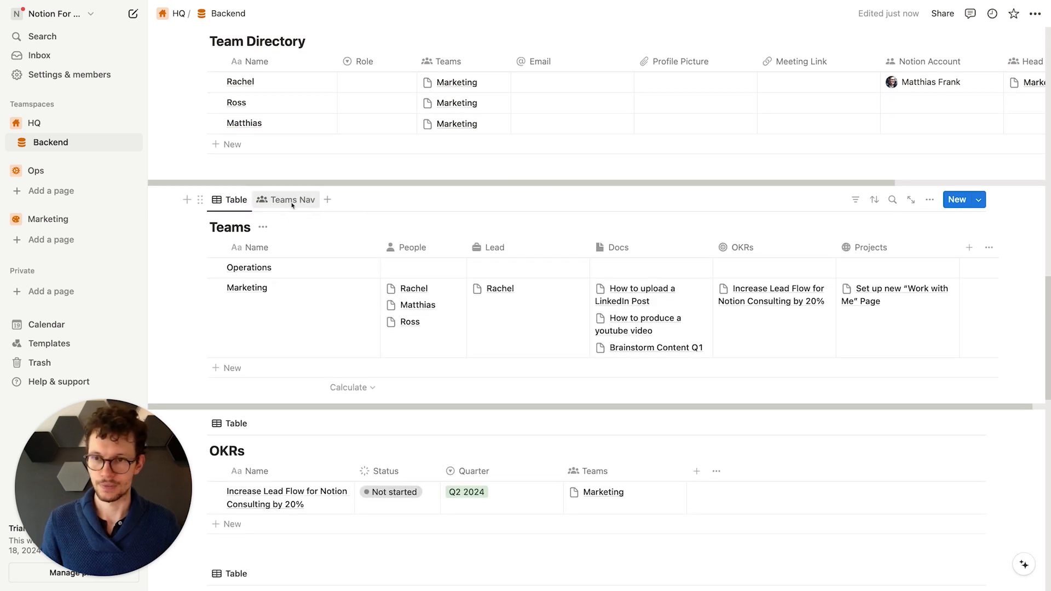
# Step: Add a view named Gallerie with the target icon to the OKRs database
pyautogui.scroll(-10, 304, 249)
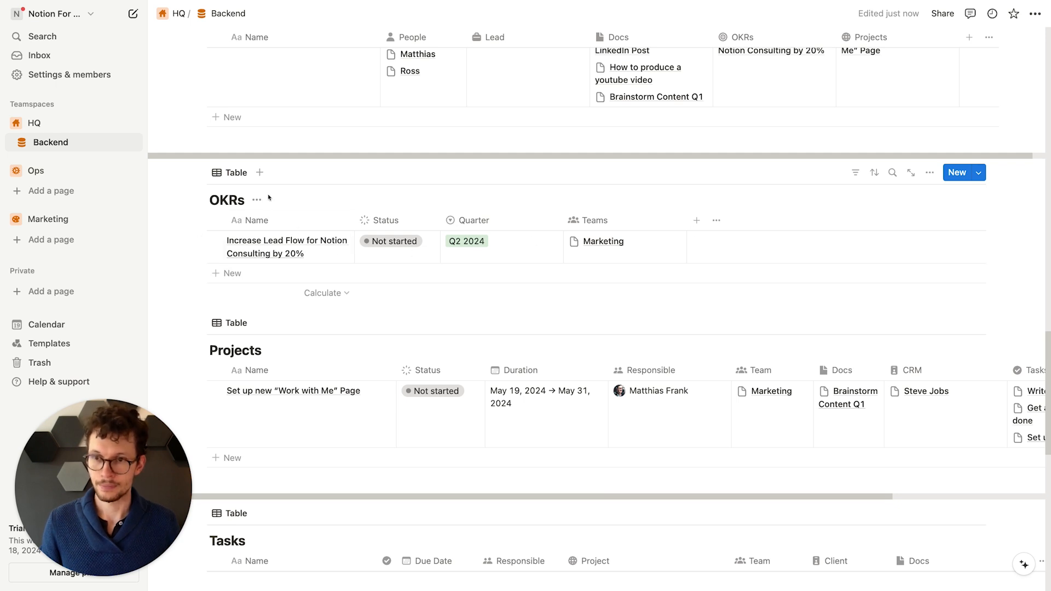
pyautogui.click(261, 173)
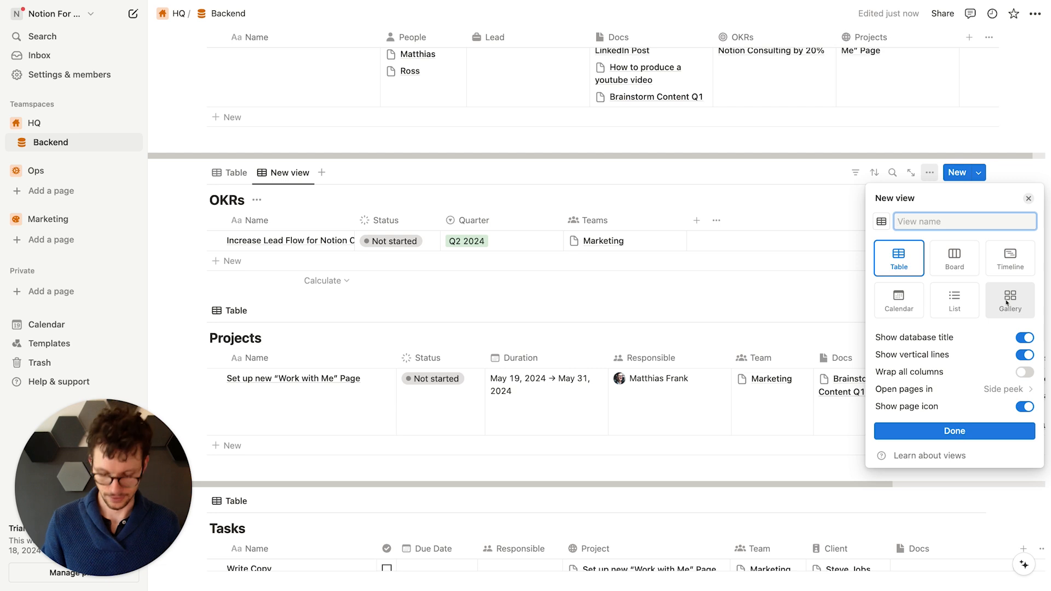
pyautogui.write('Gallerie')
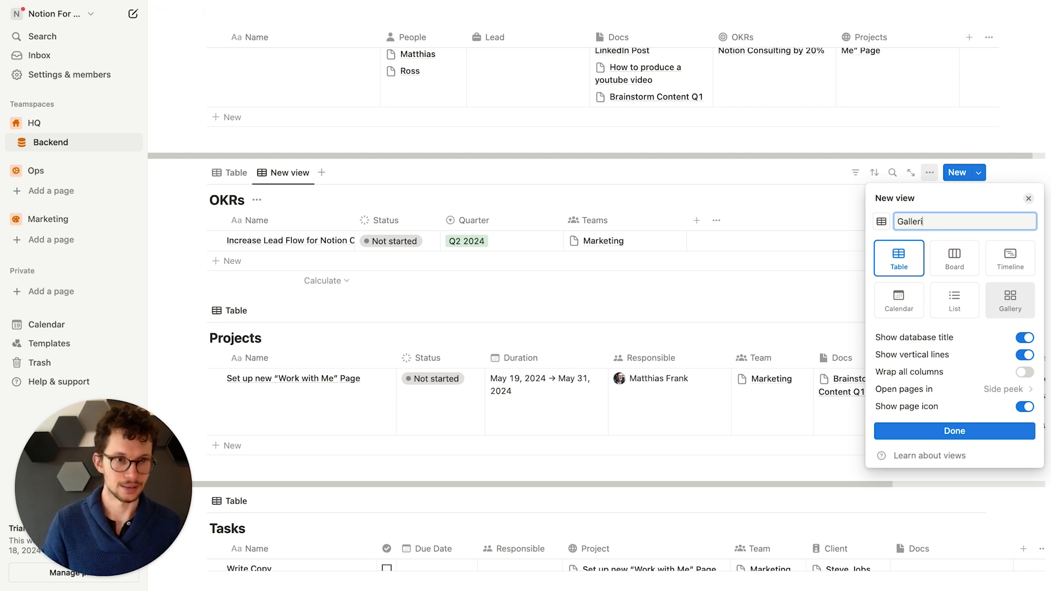
pyautogui.click(880, 222)
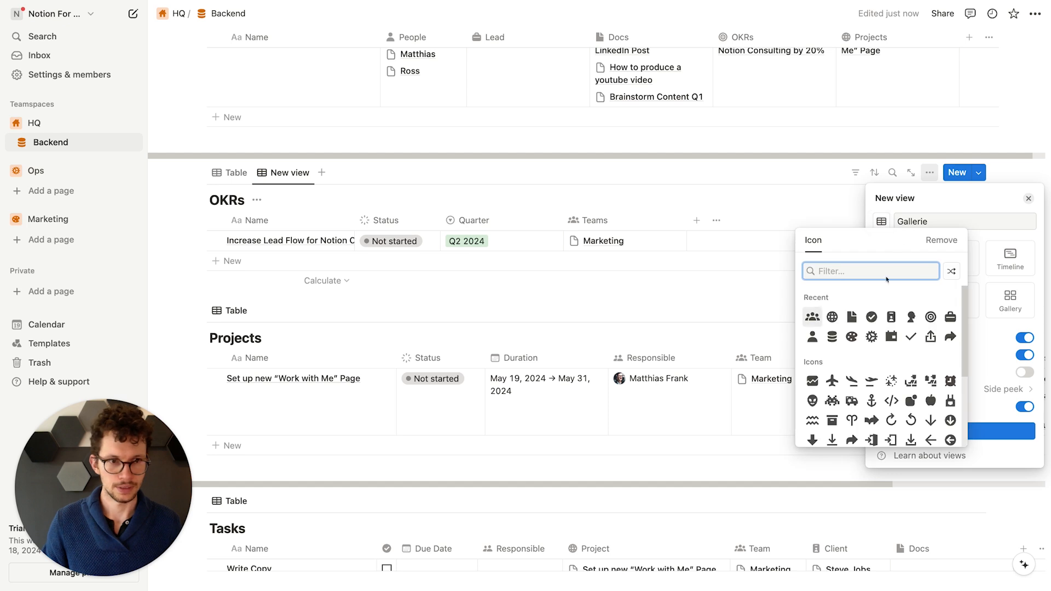
pyautogui.click(931, 317)
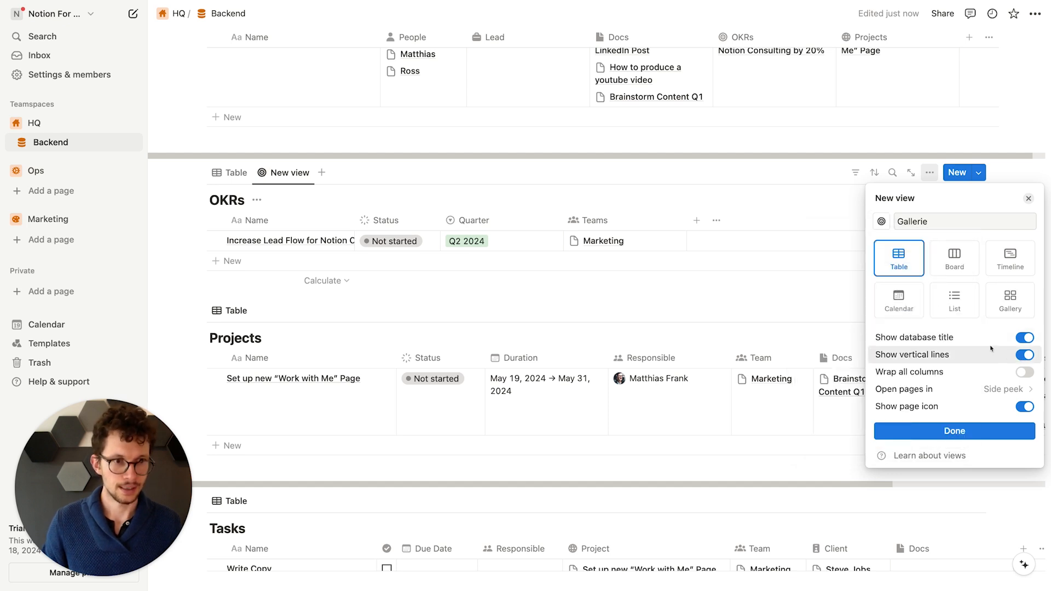
# Step: Hide the database title in the Gallerie view and use the gallery layout with card preview set to None
pyautogui.click(1020, 338)
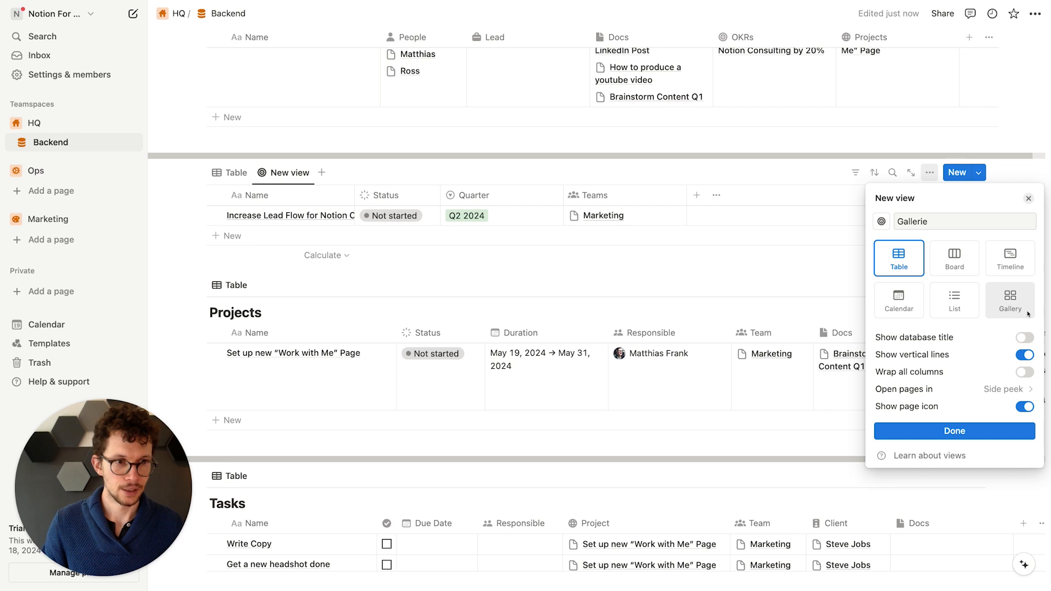
pyautogui.click(1010, 300)
pyautogui.click(1020, 354)
pyautogui.click(985, 373)
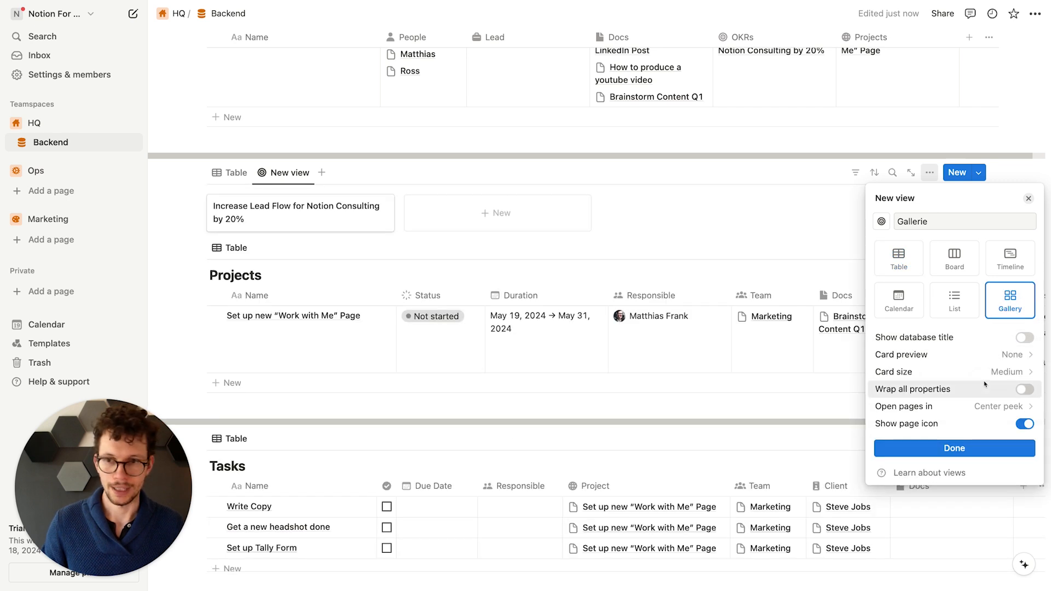
pyautogui.click(876, 449)
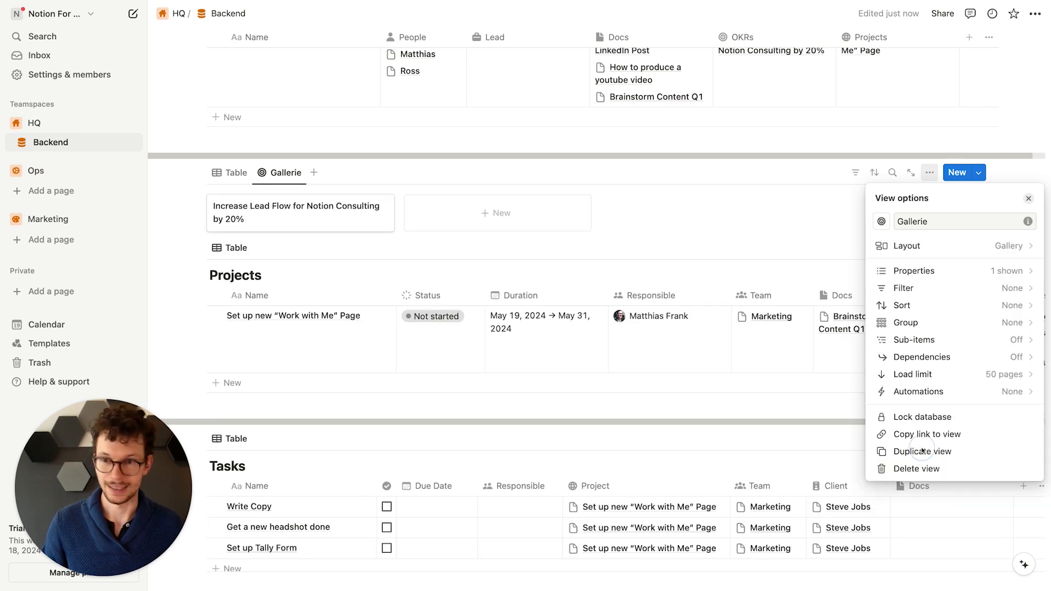
# Step: Show the Status property on the cards of the OKRs Gallerie view
pyautogui.click(933, 268)
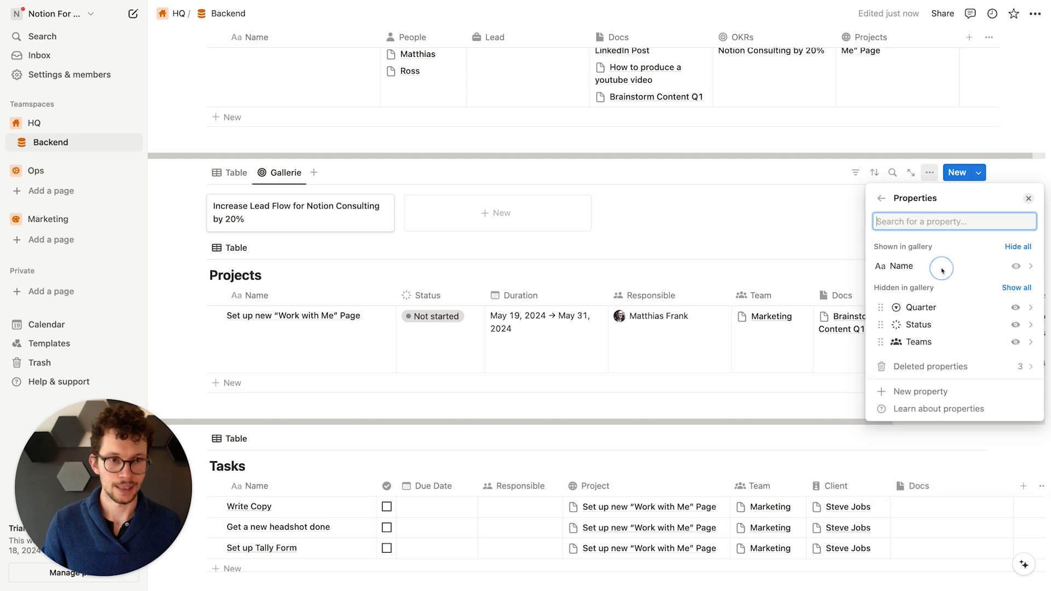
pyautogui.click(1016, 326)
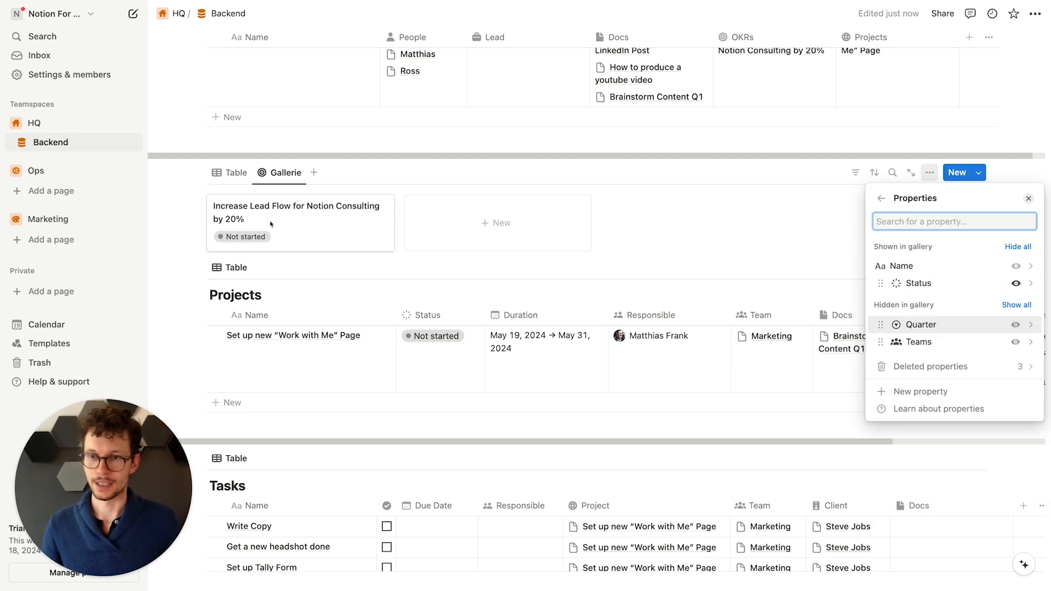
pyautogui.click(307, 229)
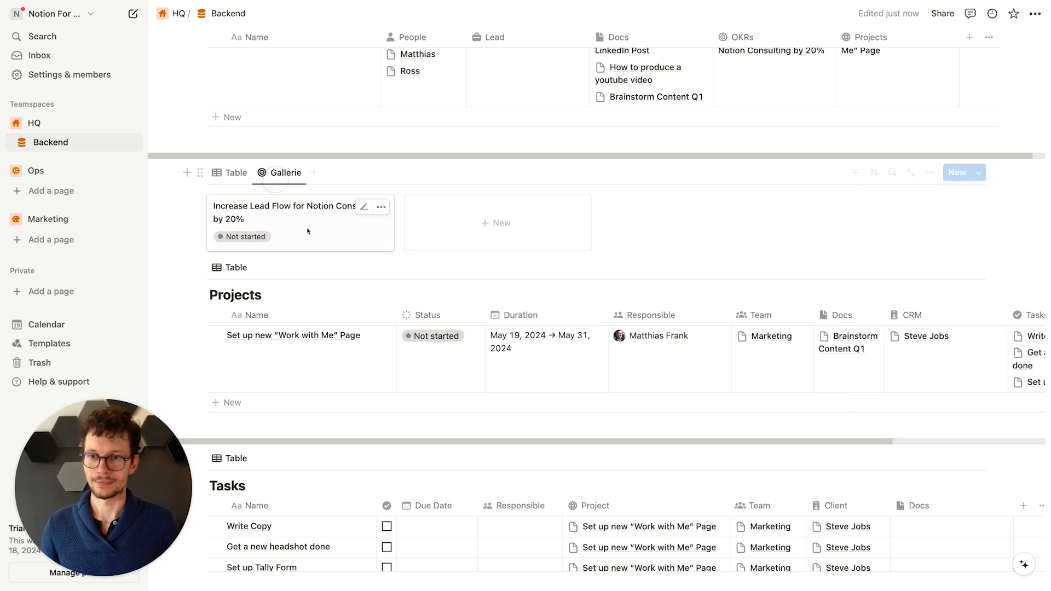
pyautogui.scroll(1, 293, 217)
pyautogui.scroll(1, 293, 218)
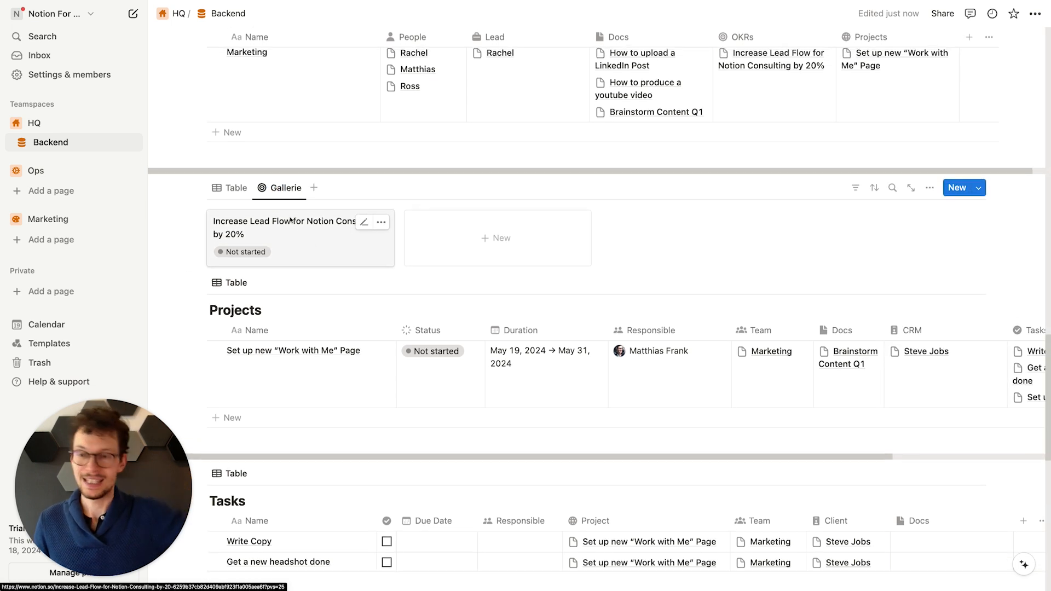
pyautogui.scroll(-1, 314, 249)
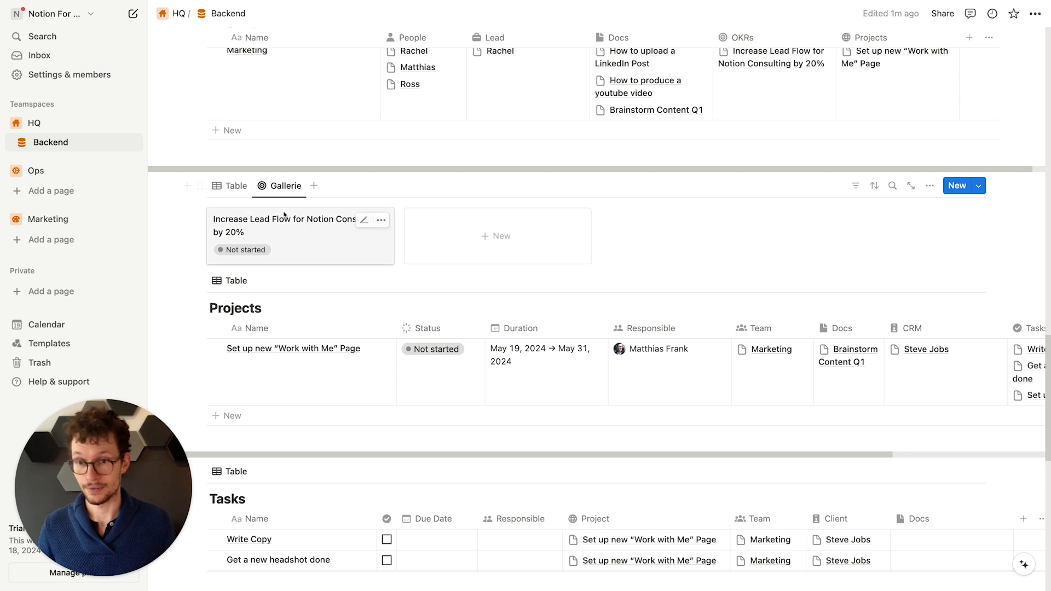
# Step: Duplicate the Gallerie view as "by Team", grouped by Teams with empty groups shown
pyautogui.click(283, 189)
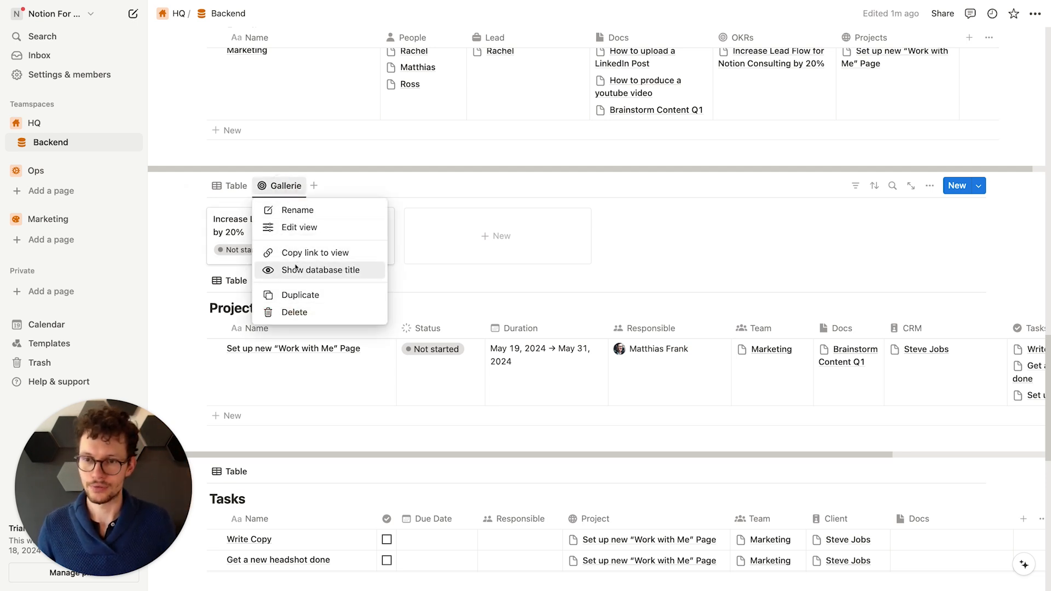
pyautogui.click(296, 296)
pyautogui.write('by Team')
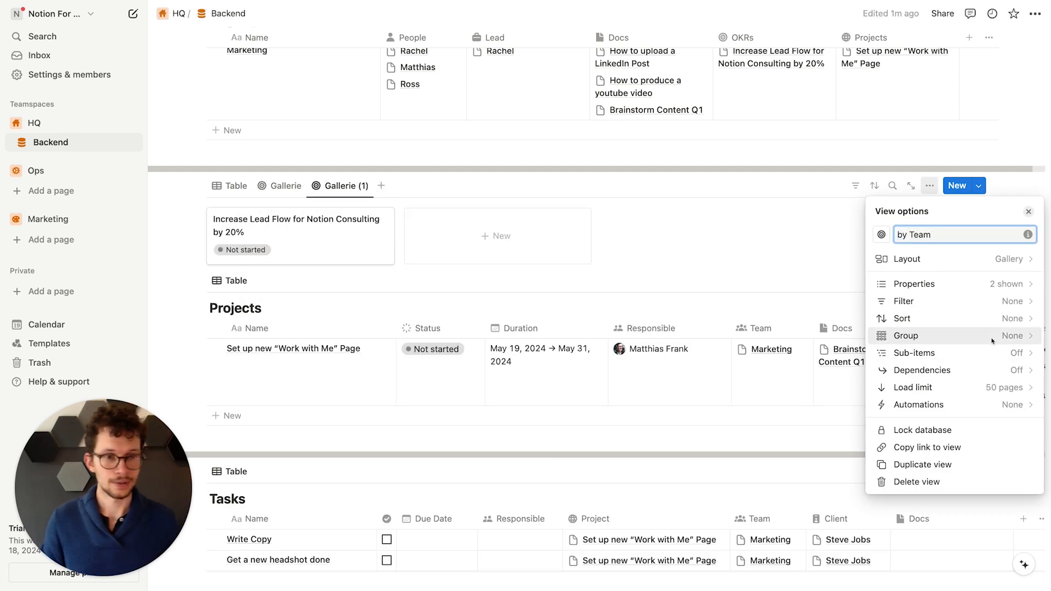
pyautogui.click(993, 342)
pyautogui.click(919, 325)
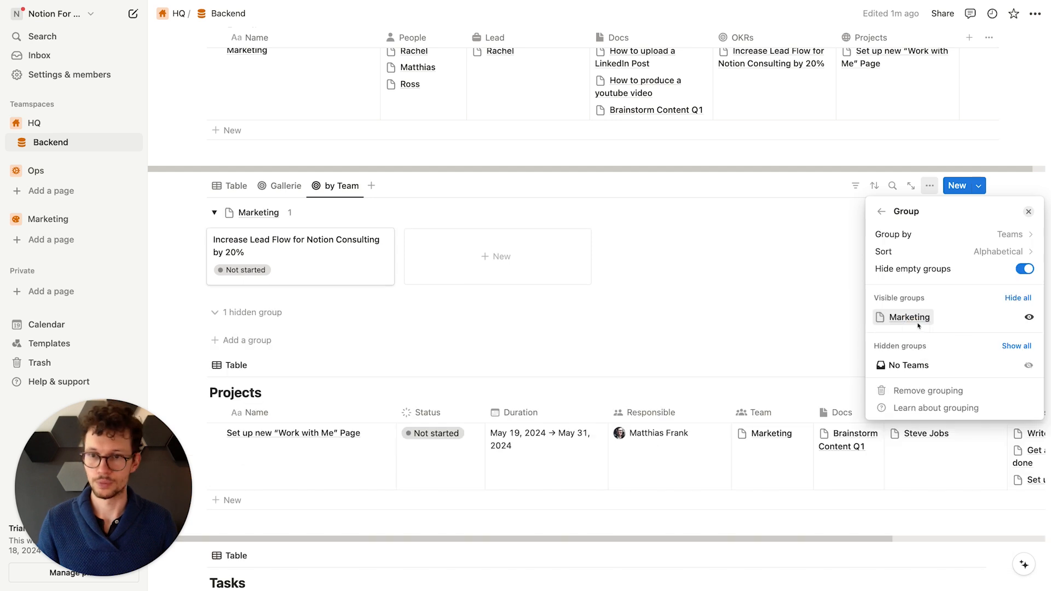
pyautogui.click(1026, 269)
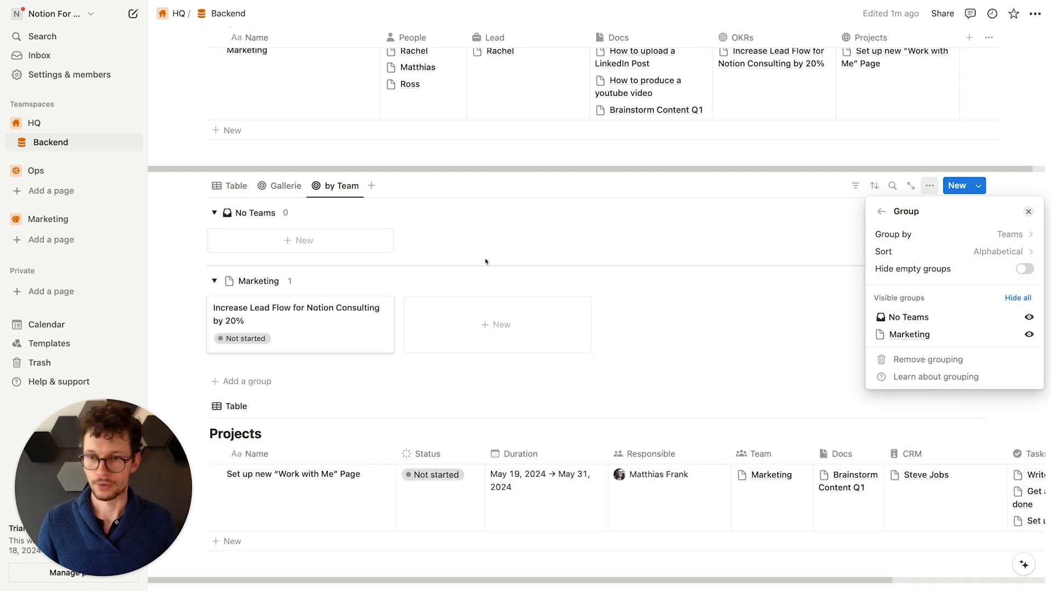
pyautogui.click(408, 247)
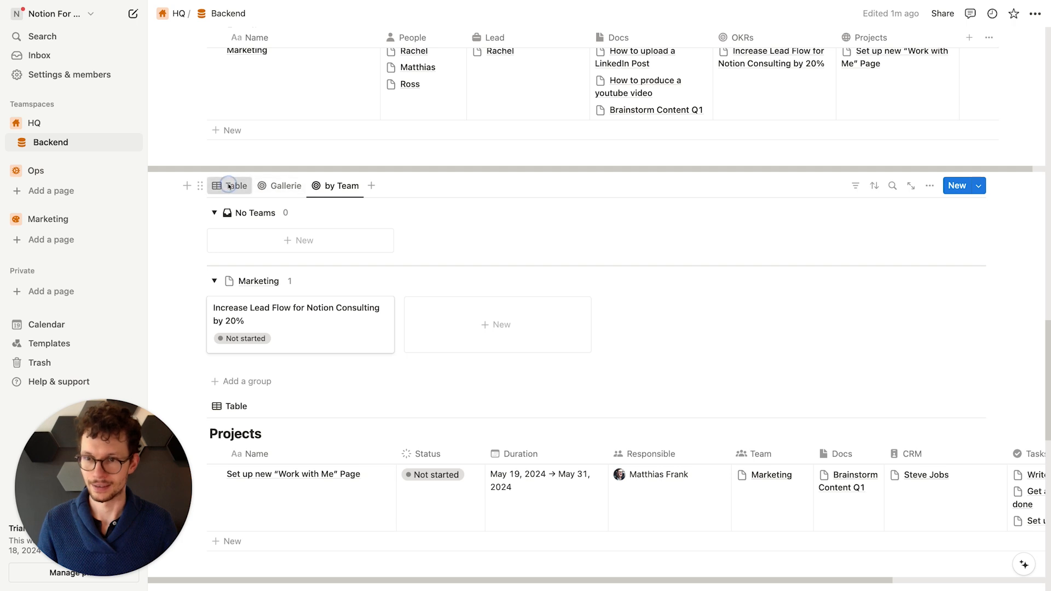
# Step: Add an entry named "Document our Core Value Engines" in the Table view of the OKRs database
pyautogui.click(232, 186)
pyautogui.click(252, 282)
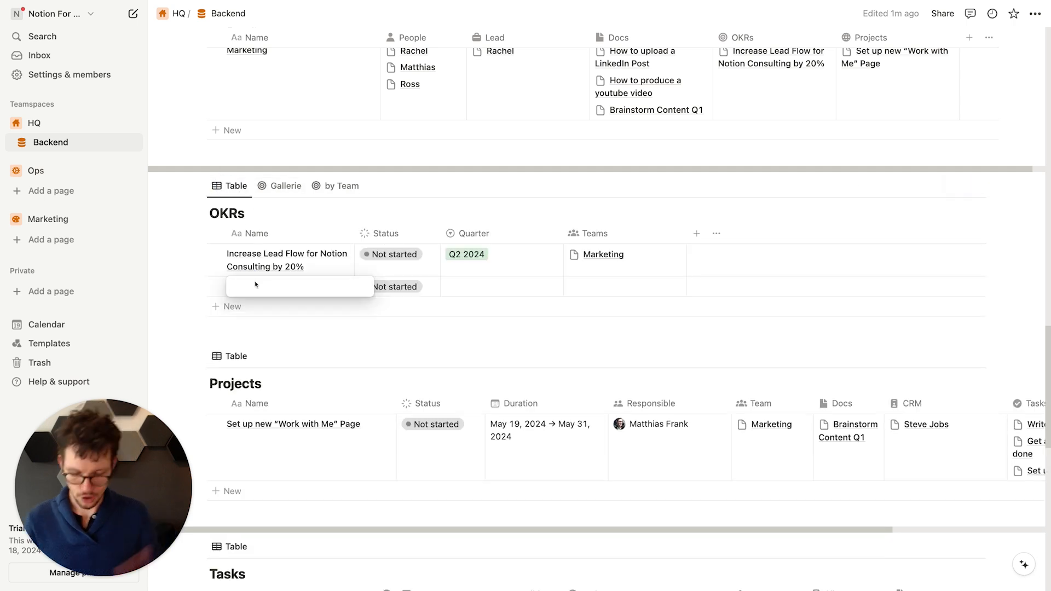
pyautogui.write('Document our Core')
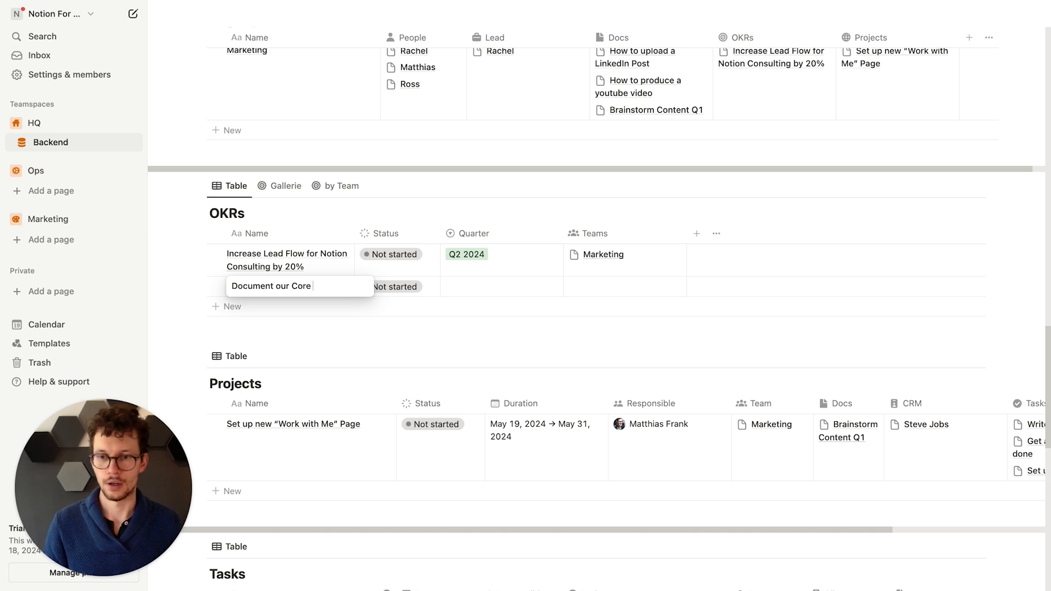
pyautogui.write(' Value Engines')
pyautogui.press('Return')
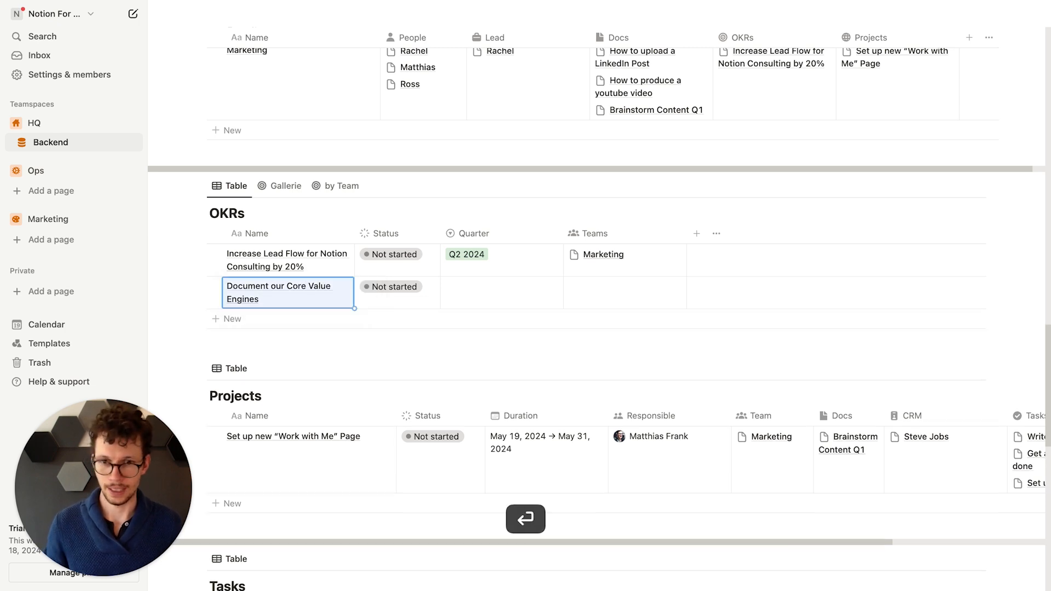
# Step: Set the Quarter of the "Document our Core Value Engines" OKR to Q2 2024 and link it to the Operations team
pyautogui.click(533, 292)
pyautogui.click(525, 344)
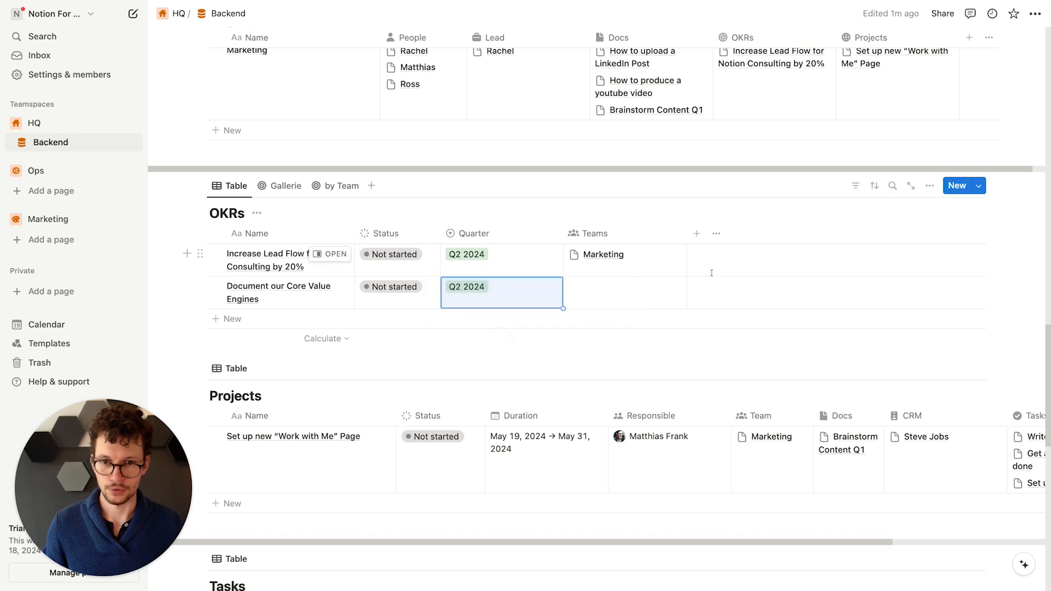
pyautogui.click(582, 291)
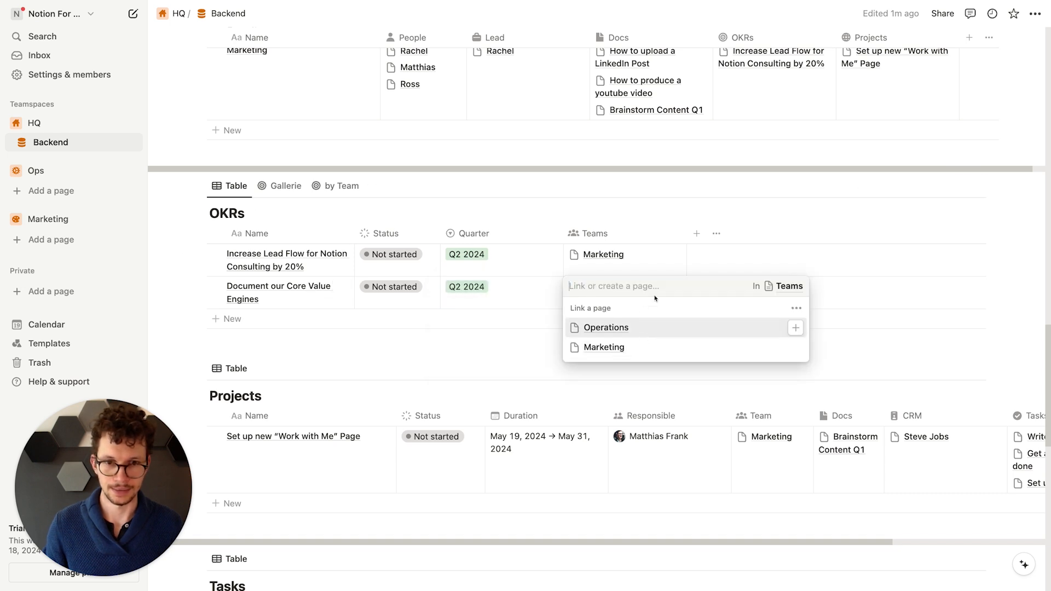
pyautogui.click(636, 328)
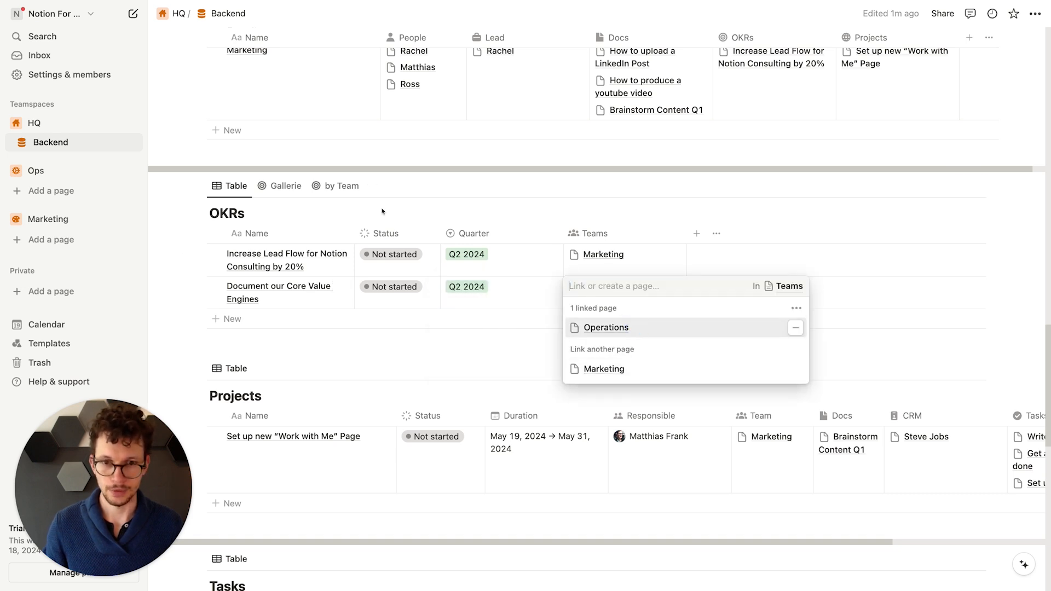
pyautogui.press('Escape')
# Step: Hide the No Teams group in the "by Team" view of the OKRs database
pyautogui.click(342, 186)
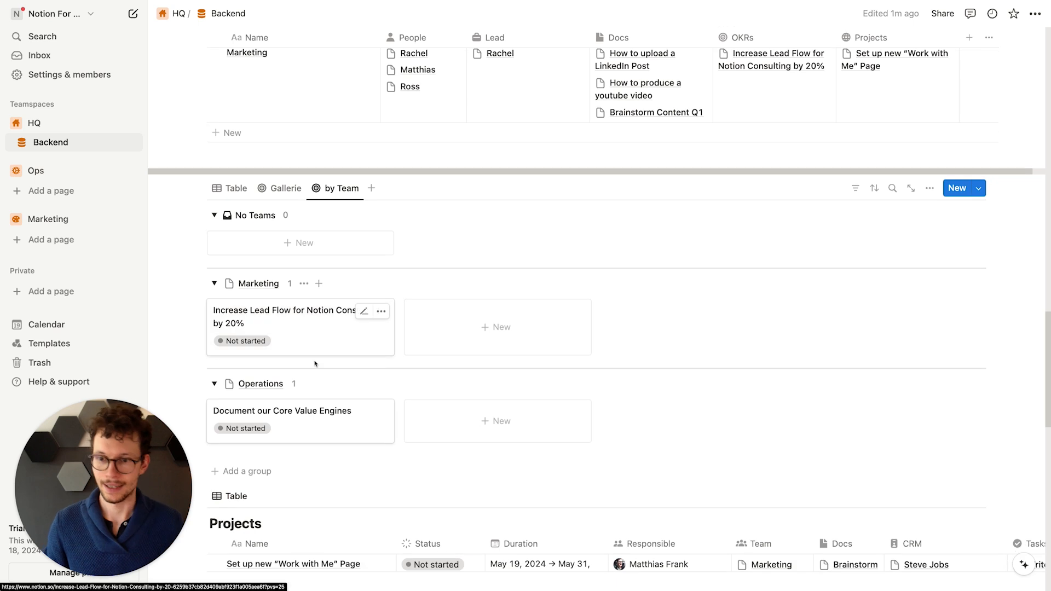
pyautogui.scroll(-2, 328, 350)
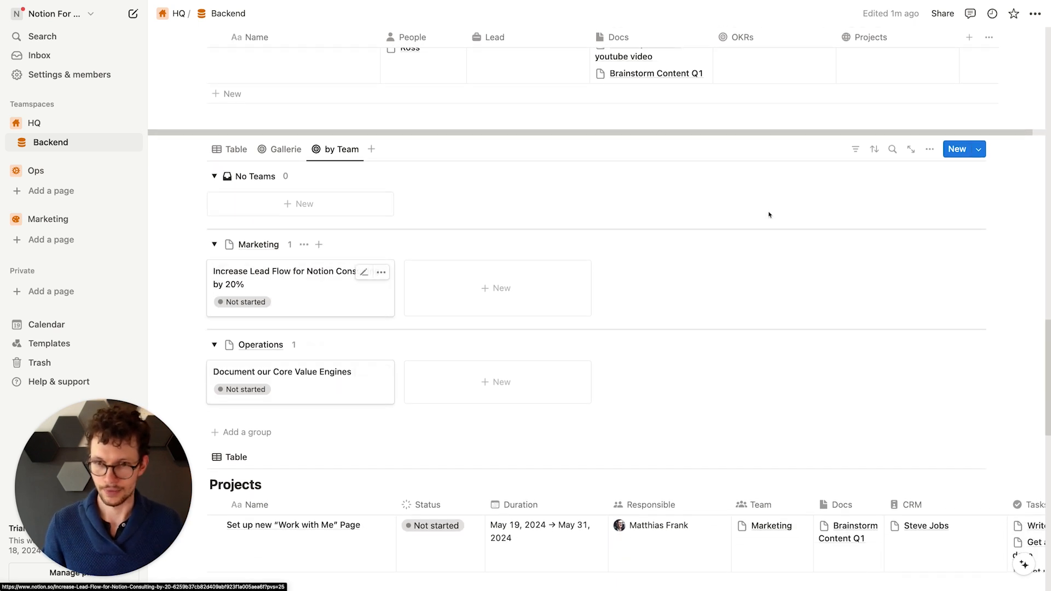
pyautogui.click(301, 176)
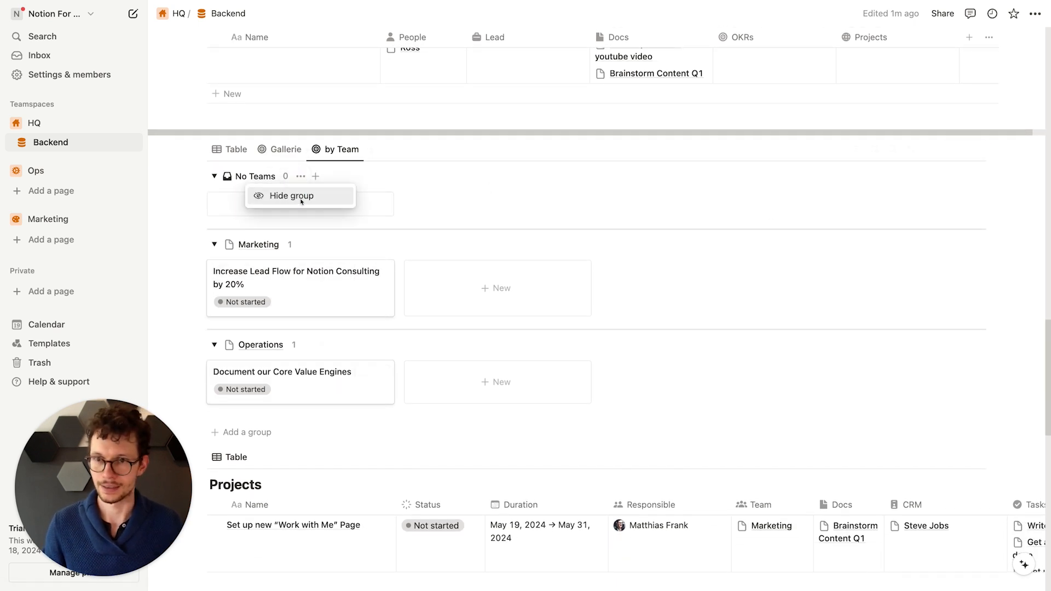
pyautogui.click(298, 196)
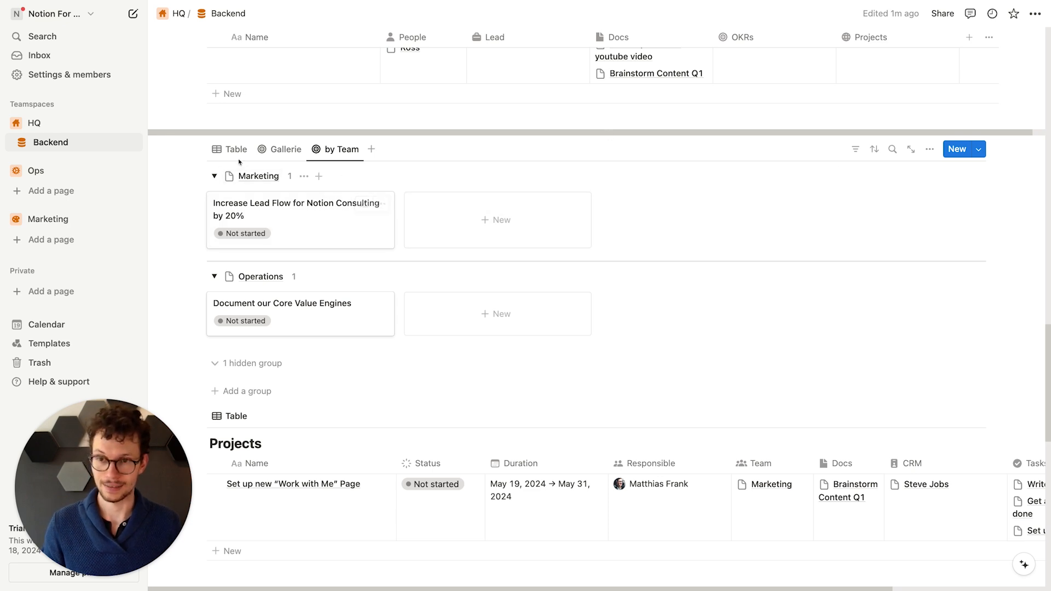
# Step: Add a Quarter filter to the "by Team" view of the OKRs and save it for everyone
pyautogui.click(858, 155)
pyautogui.click(825, 221)
pyautogui.click(916, 176)
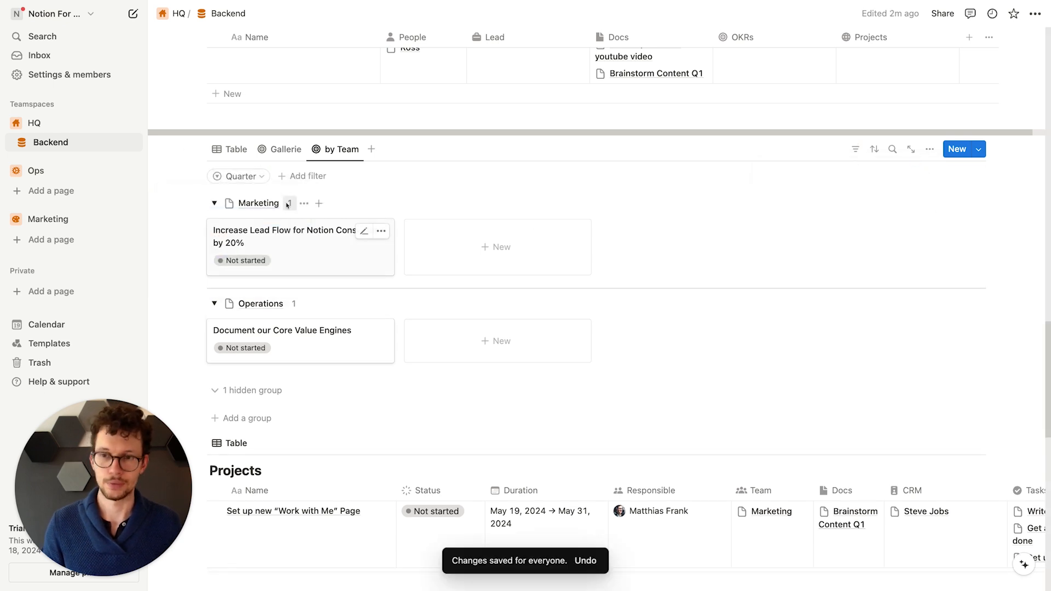
pyautogui.scroll(1, 251, 181)
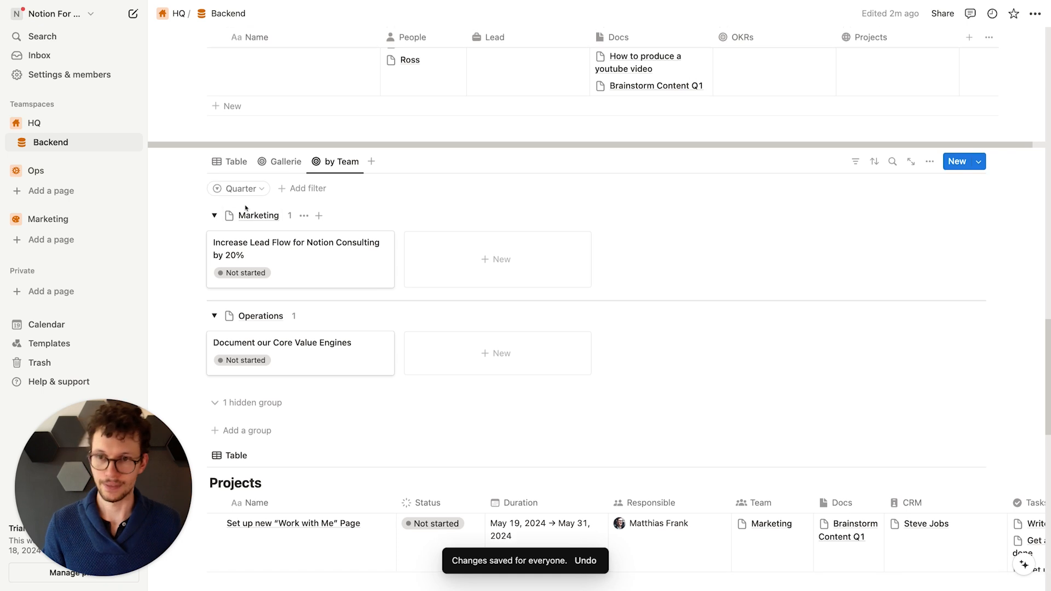
pyautogui.scroll(-1, 258, 218)
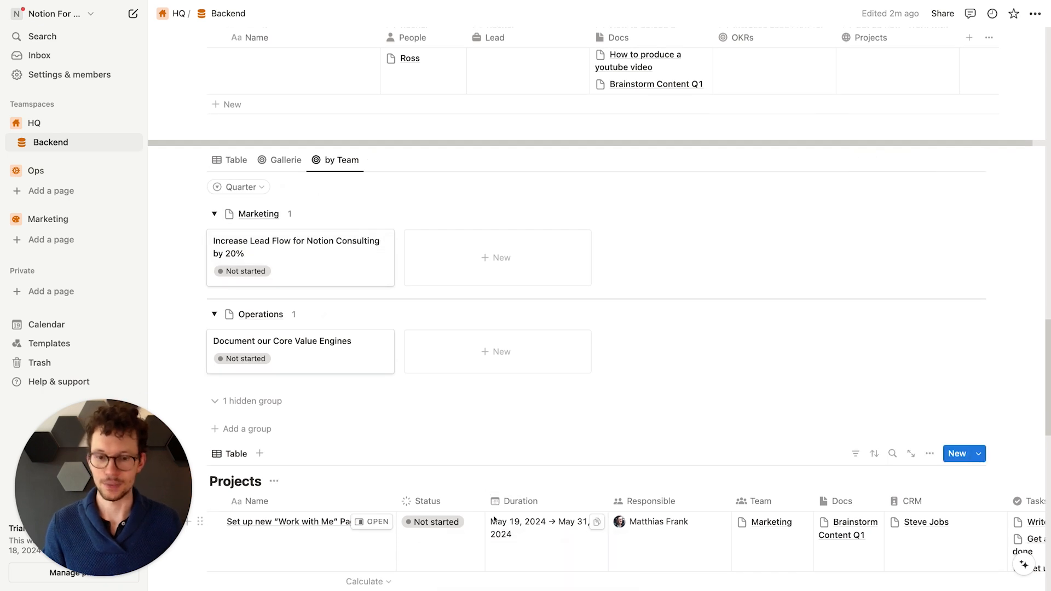
# Step: Add a board view named "Kanban" to the Projects database and hide its database title
pyautogui.scroll(-5, 556, 435)
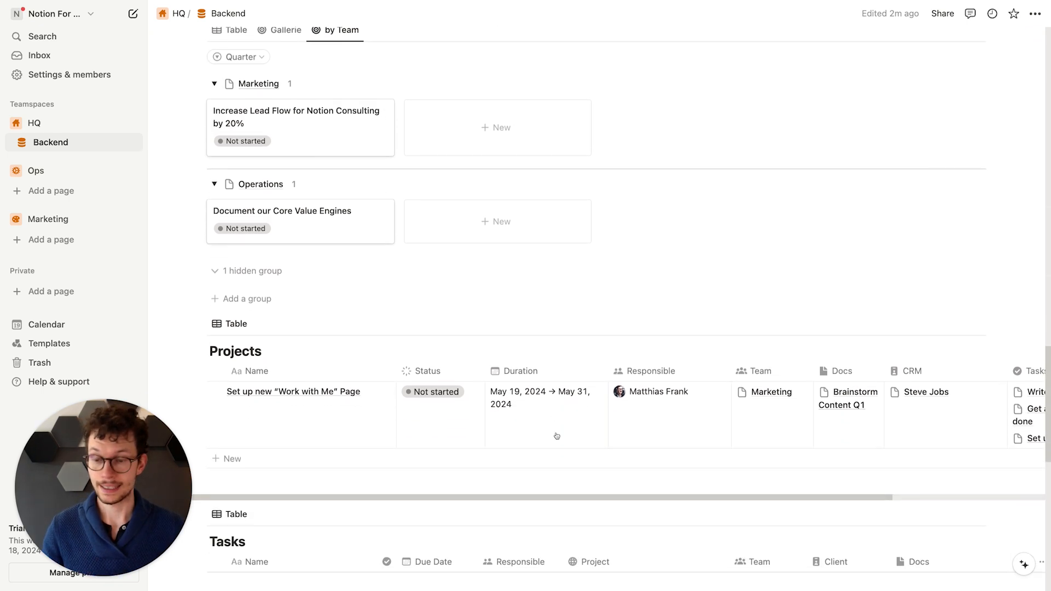
pyautogui.scroll(-5, 556, 435)
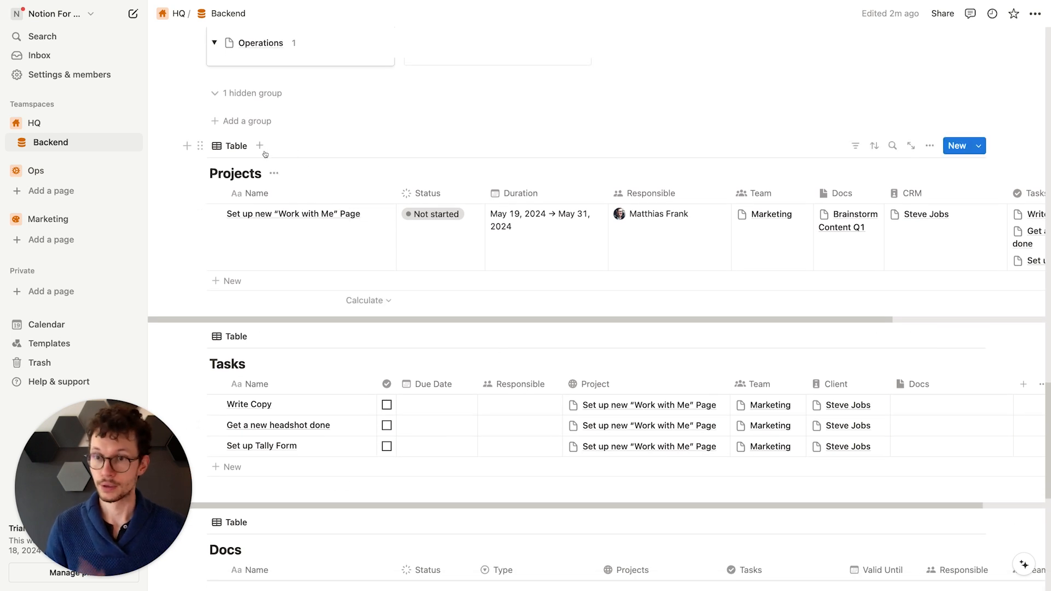
pyautogui.click(260, 146)
pyautogui.write('Kanban')
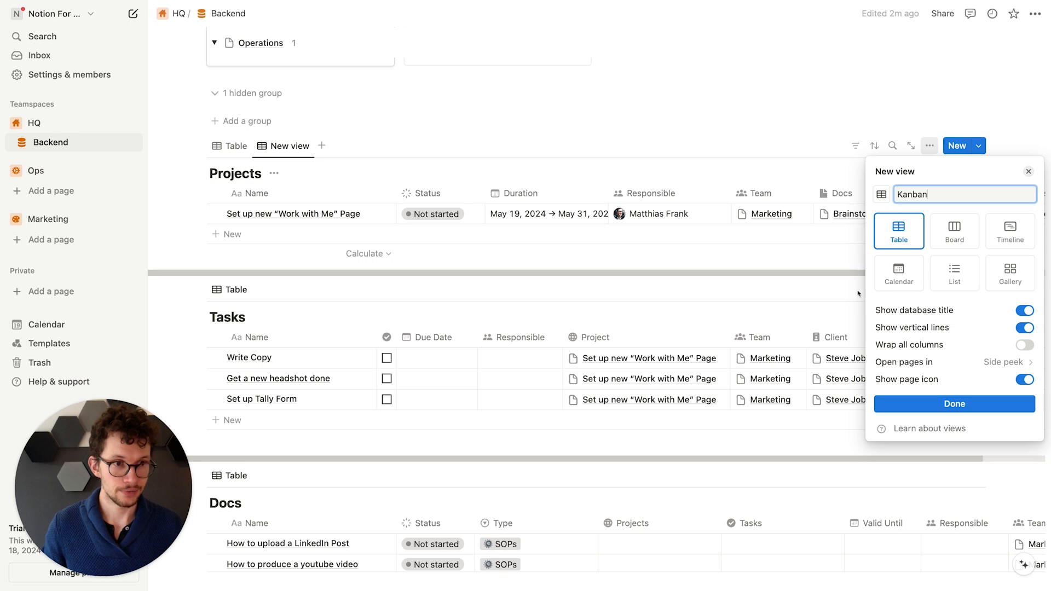
pyautogui.click(954, 235)
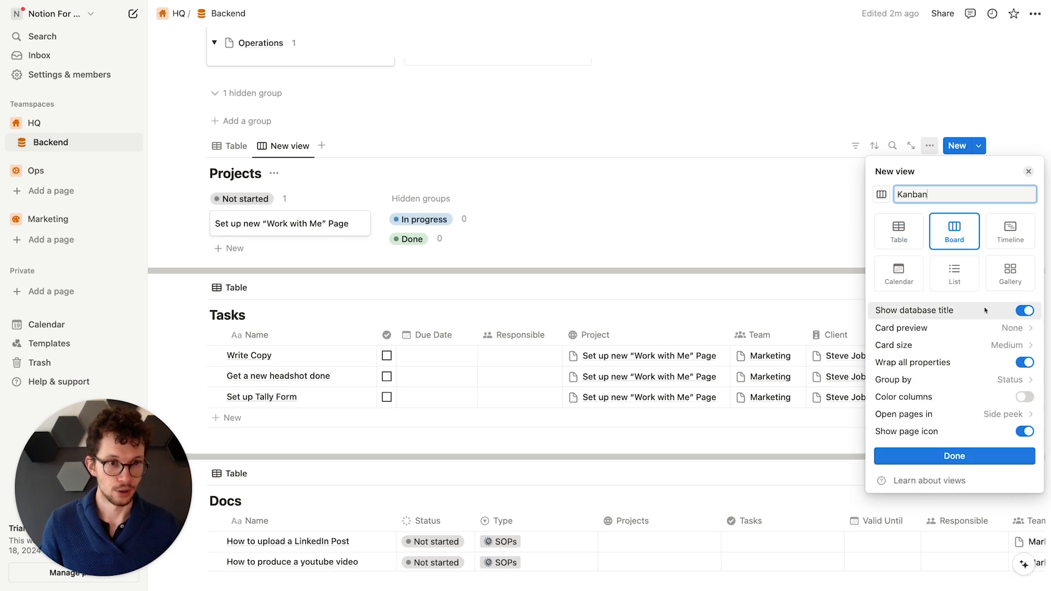
pyautogui.click(1025, 311)
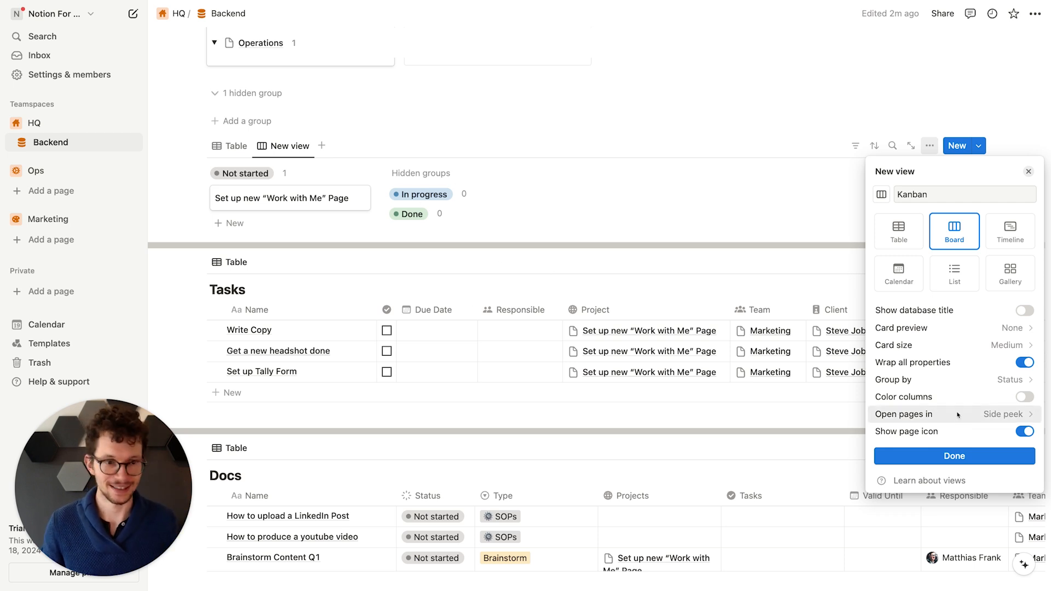
# Step: Show empty status groups and color the columns in the Kanban view of Projects, and finish creating the view
pyautogui.click(923, 383)
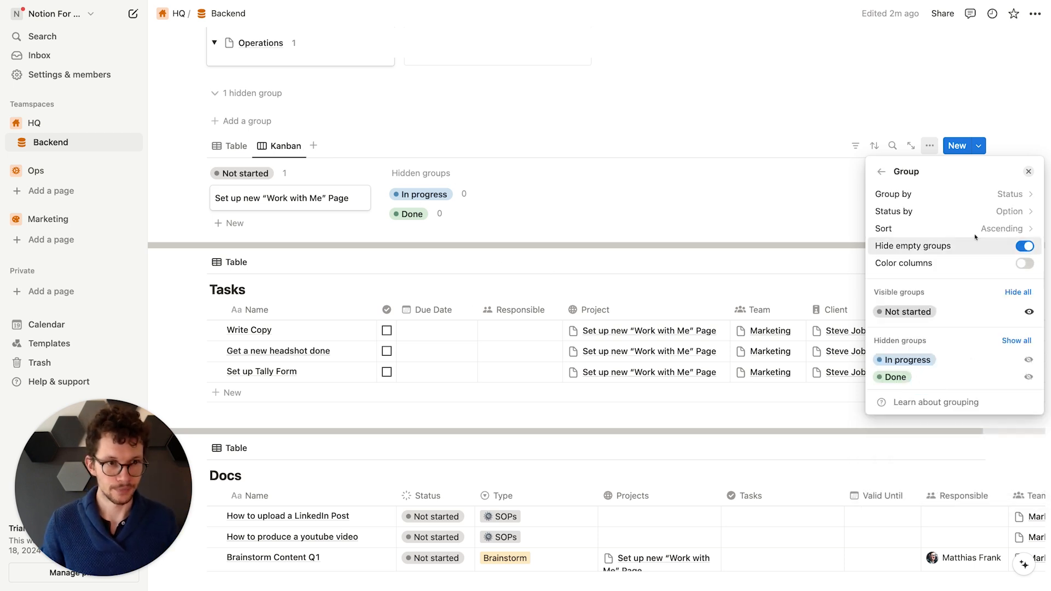
pyautogui.click(1019, 246)
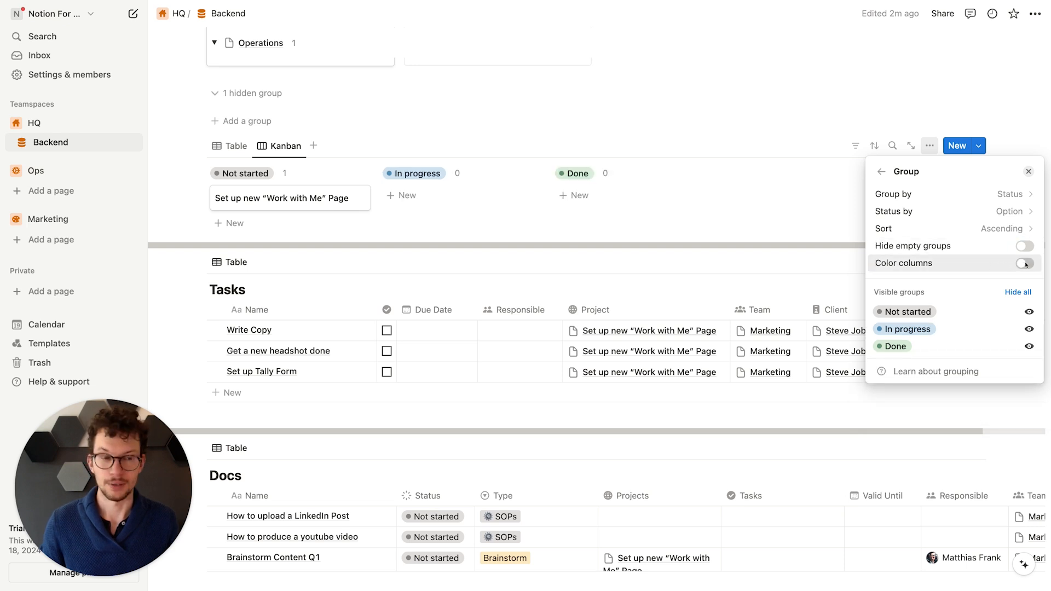
pyautogui.click(1025, 264)
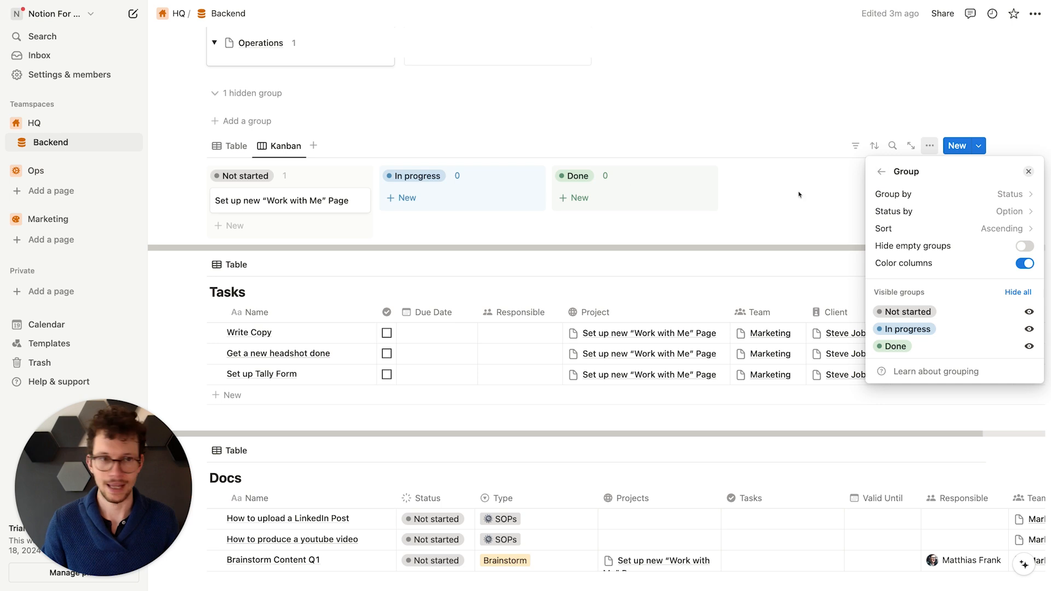
pyautogui.click(889, 173)
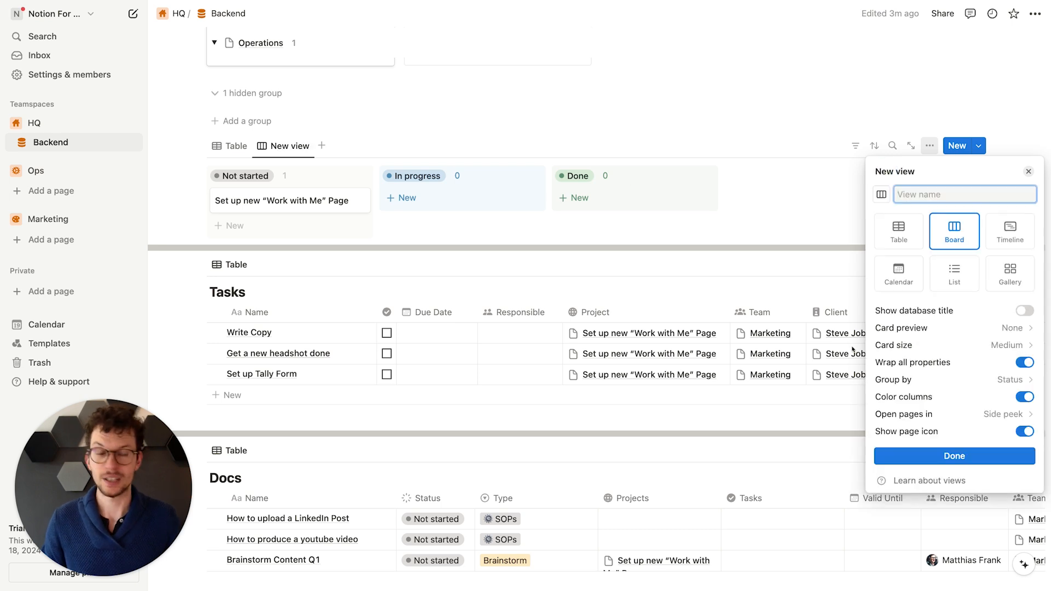
pyautogui.click(949, 458)
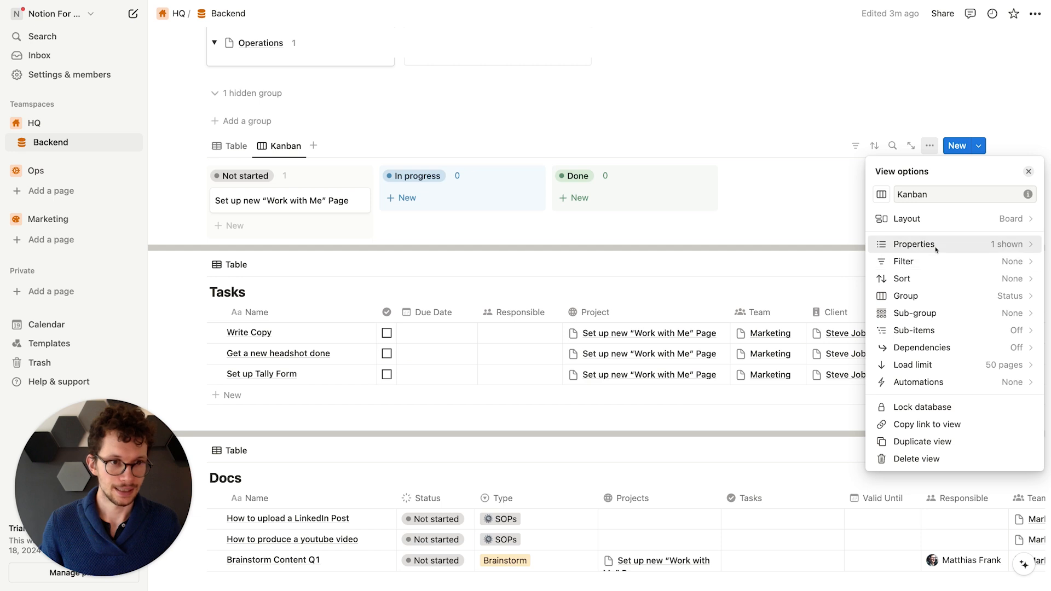
# Step: Show the Responsible and Duration properties on the cards of the Projects Kanban view
pyautogui.click(905, 244)
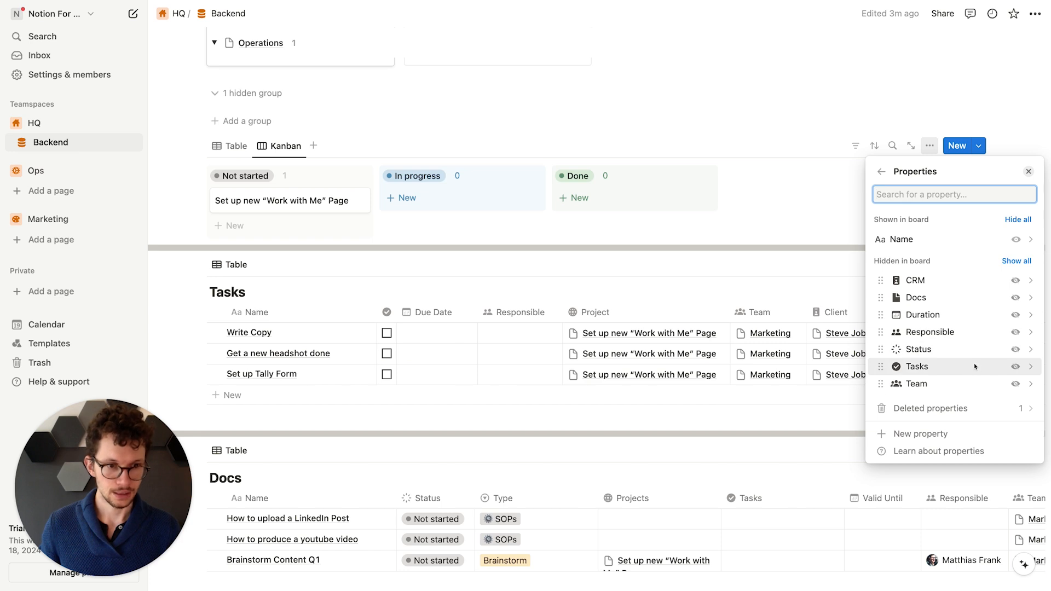
pyautogui.click(1015, 333)
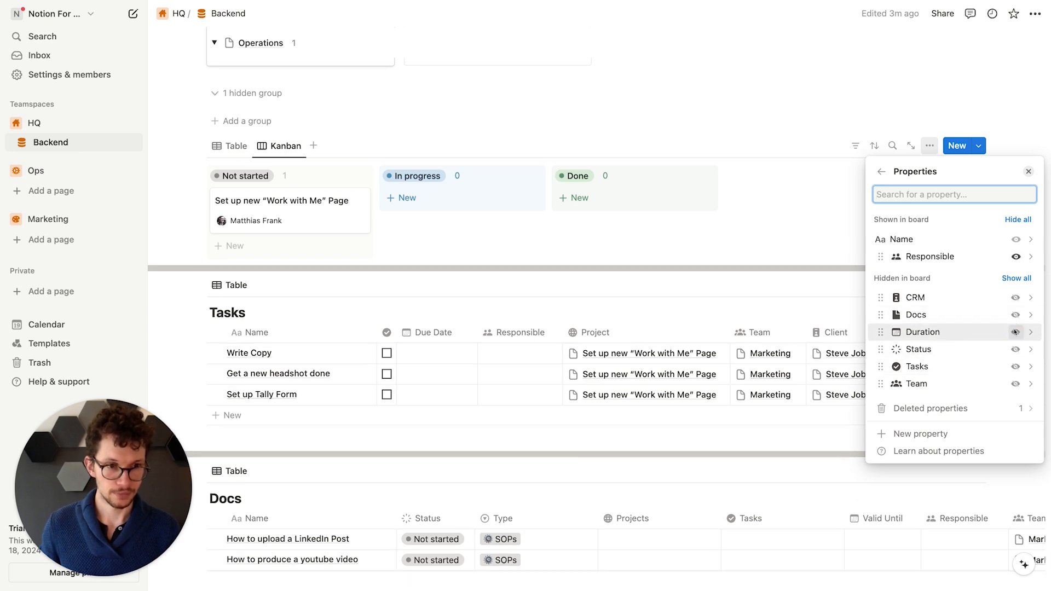
pyautogui.click(1015, 332)
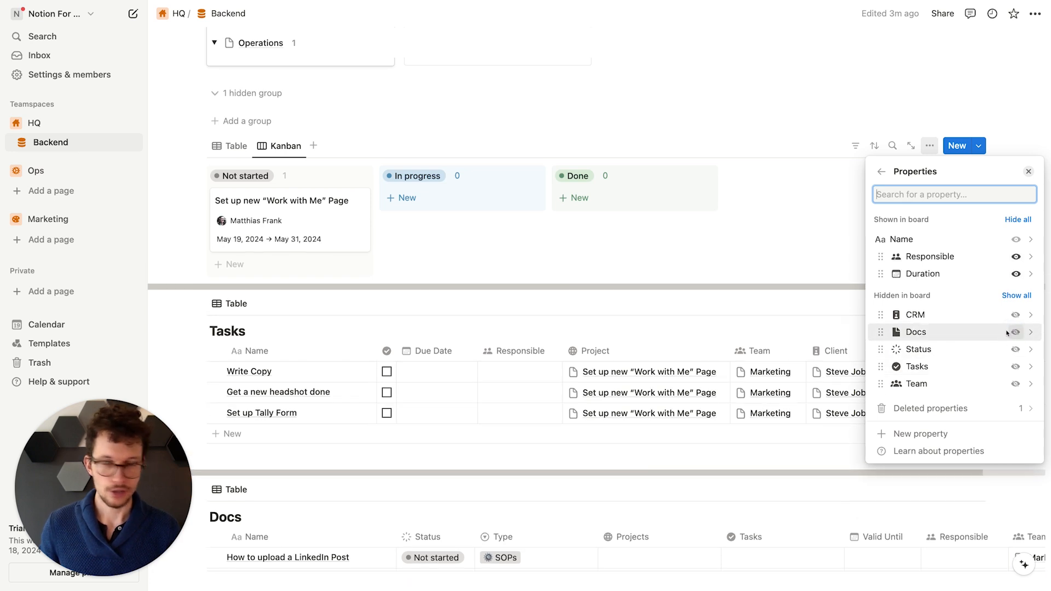
pyautogui.click(516, 246)
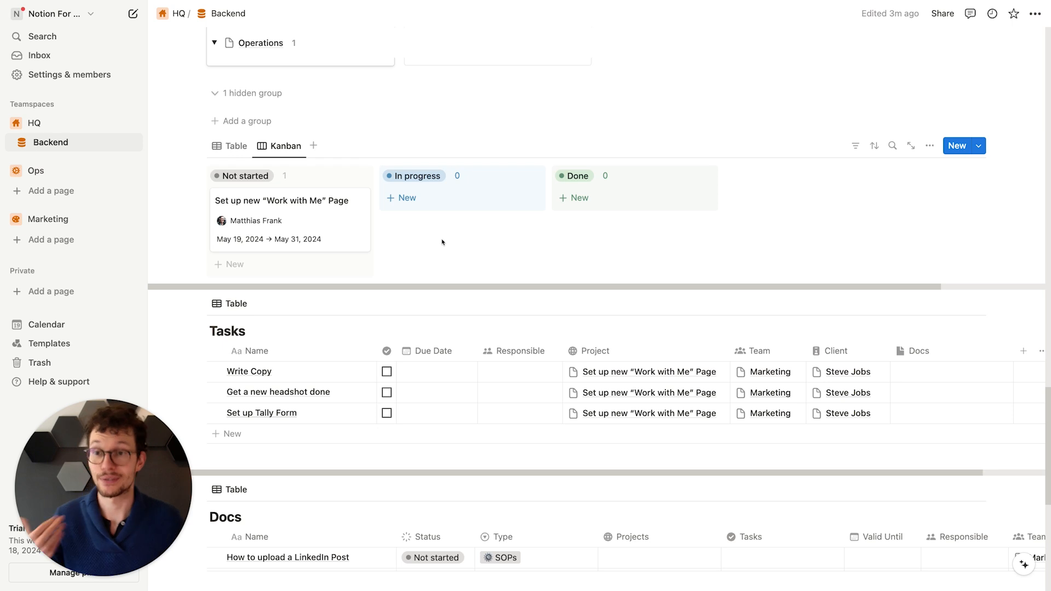
# Step: Add a formula property named "Progress" with a chart icon in the Table view of the Projects database
pyautogui.click(229, 146)
pyautogui.hscroll(5, 590, 256)
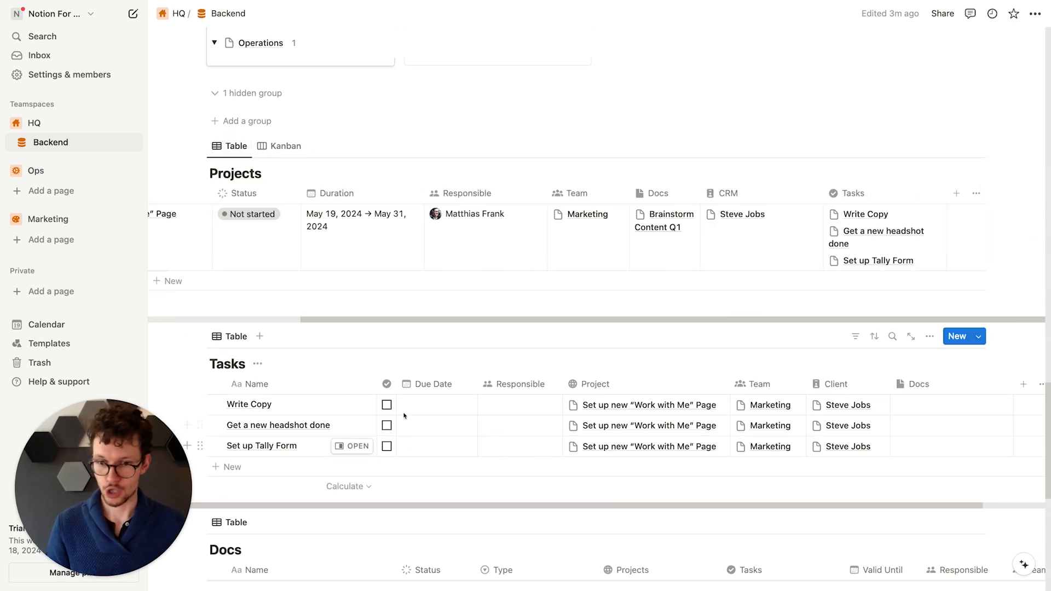
pyautogui.click(957, 194)
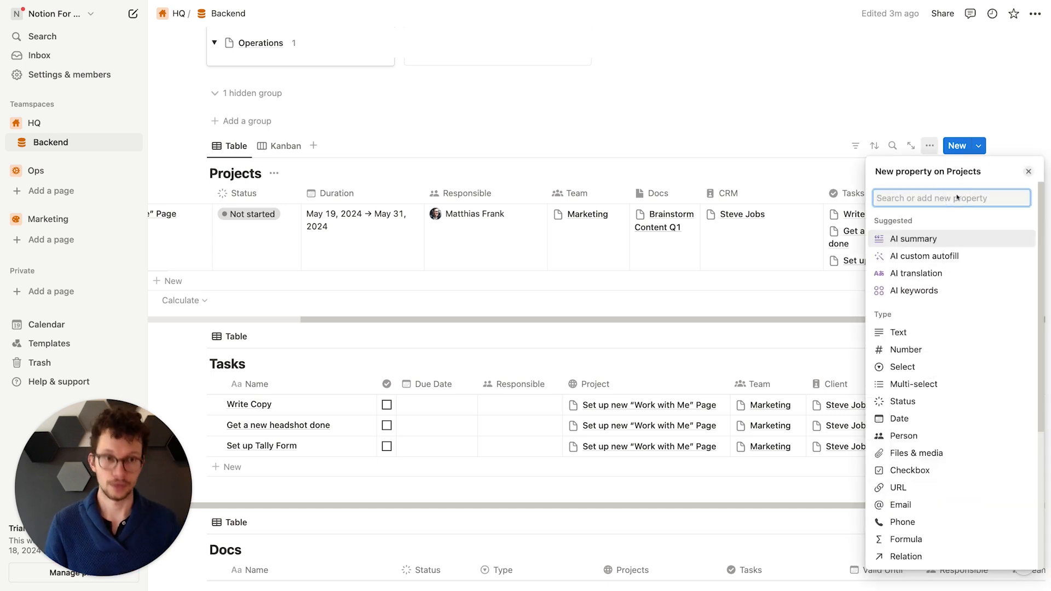
pyautogui.write('form')
pyautogui.press('Return')
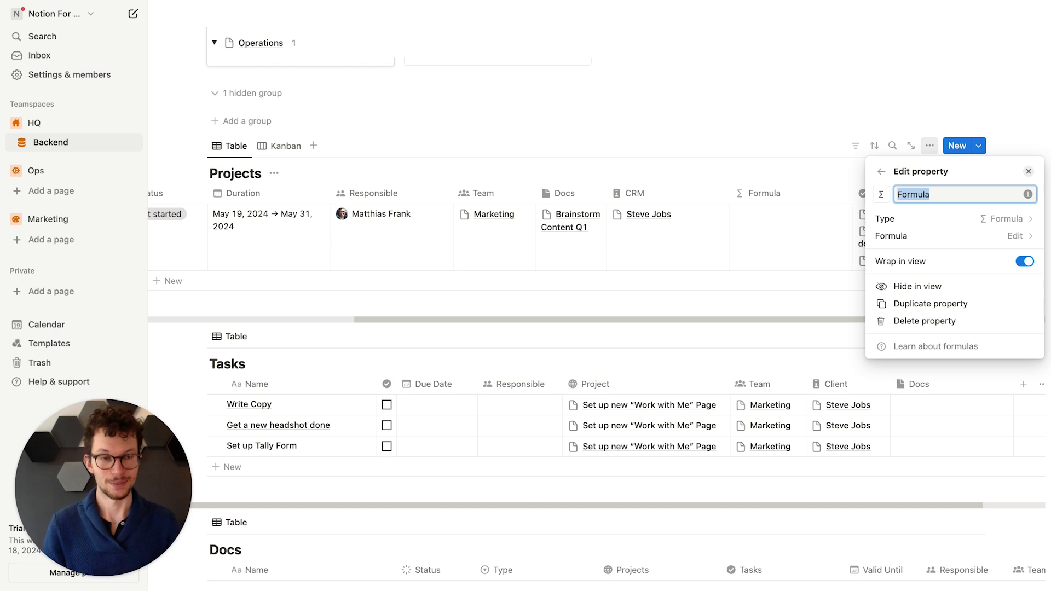
pyautogui.write('Progress')
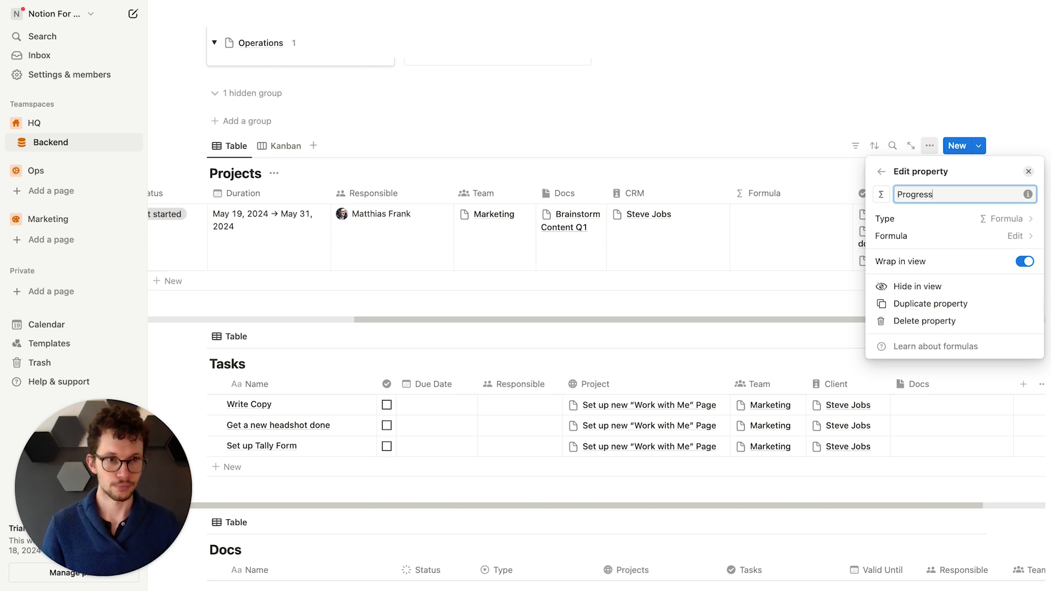
pyautogui.click(881, 195)
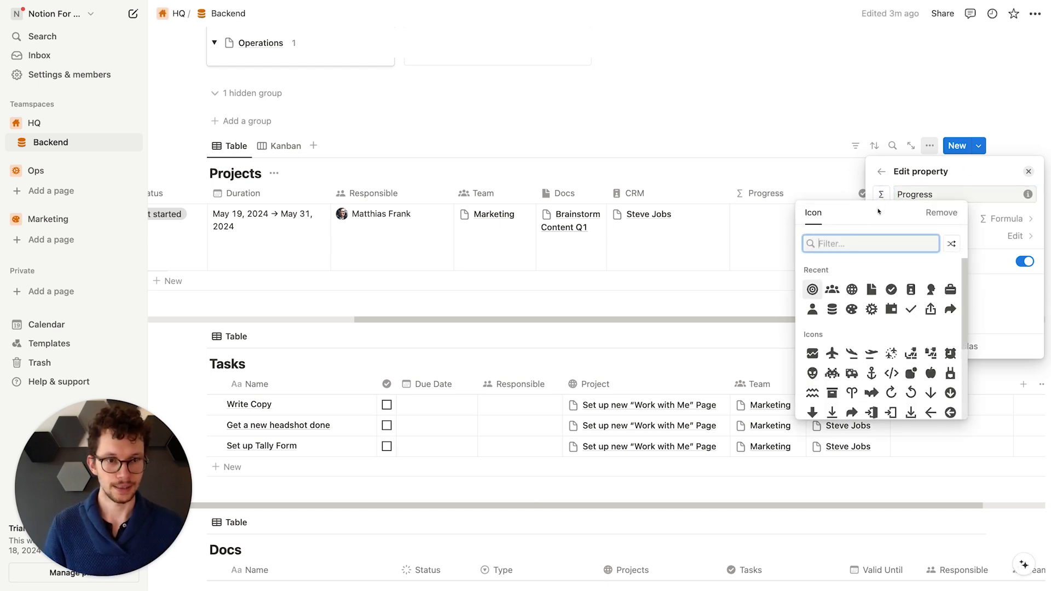
pyautogui.write('chart')
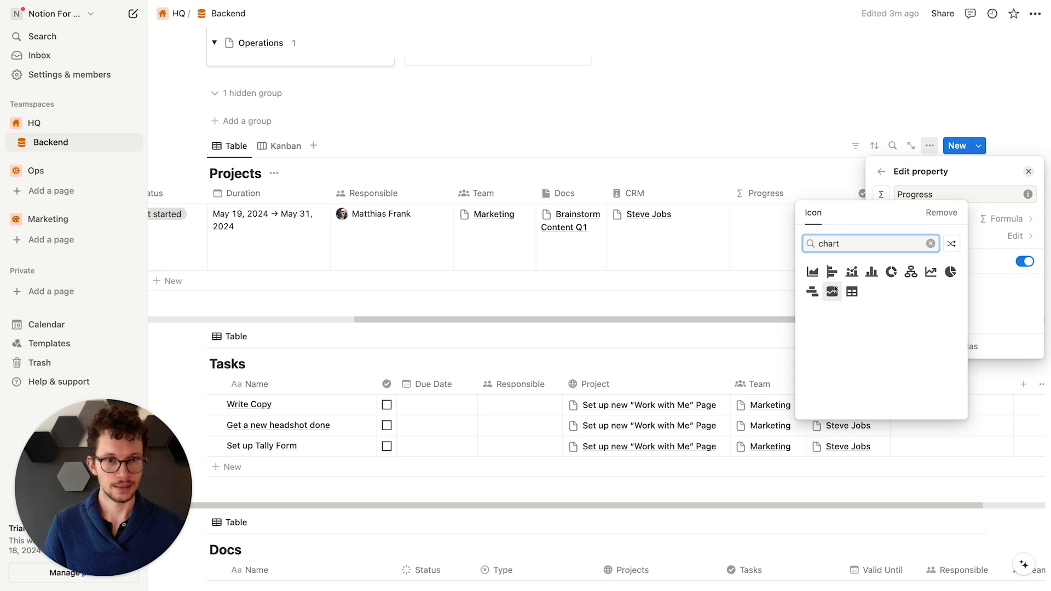
pyautogui.click(832, 292)
# Step: Start the Progress formula by filtering the related Tasks to those whose Status equals "Done"
pyautogui.click(918, 236)
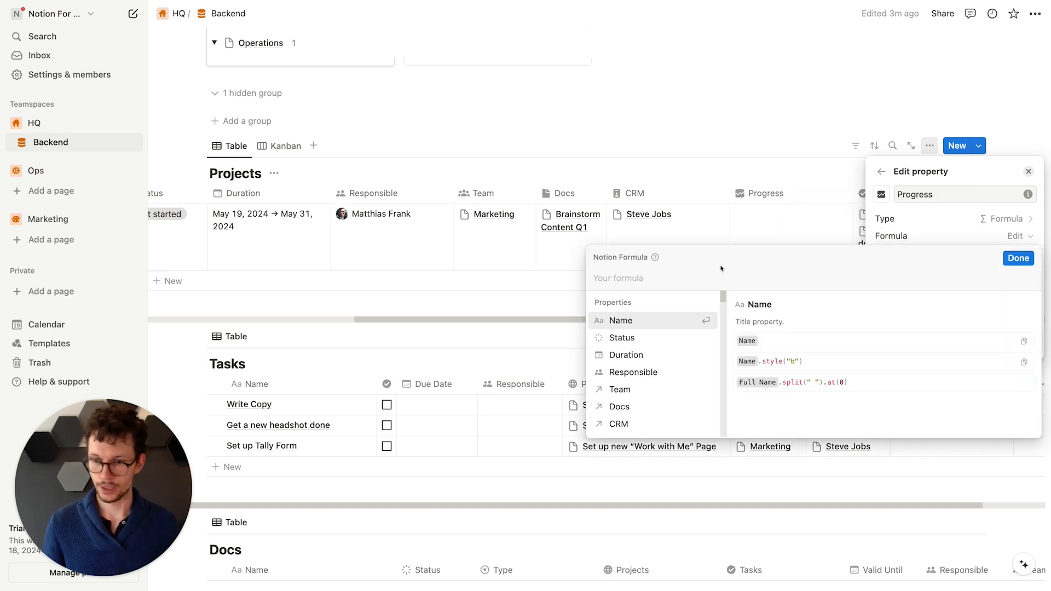
pyautogui.write('task')
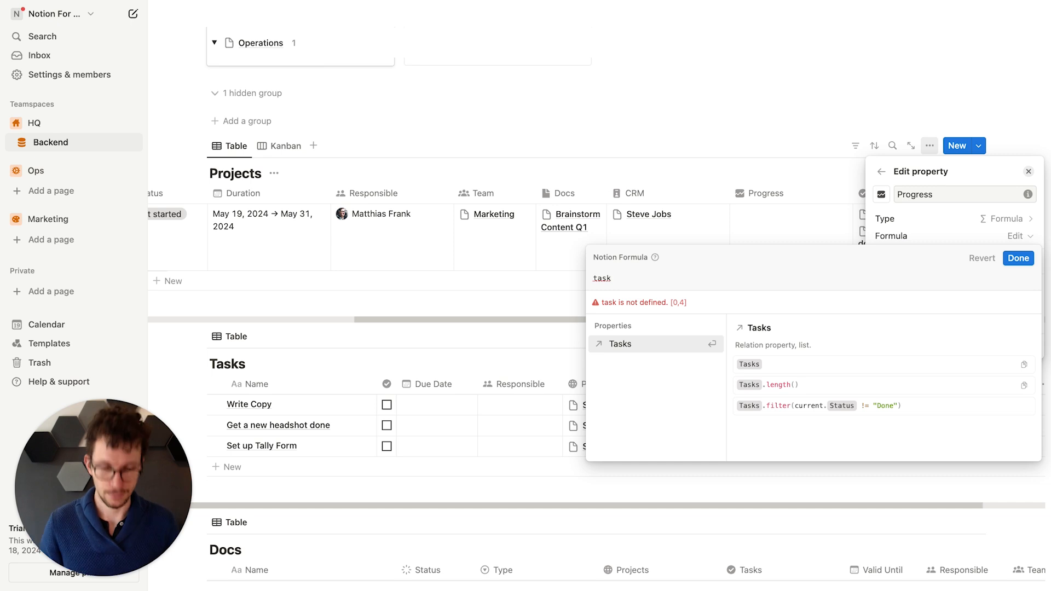
pyautogui.press('Return')
pyautogui.write('.')
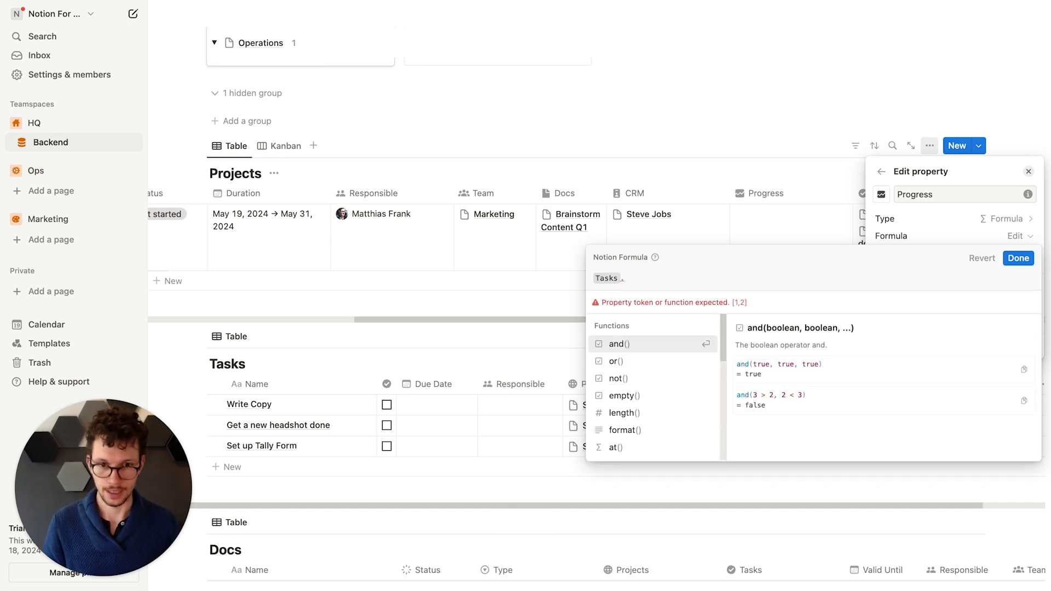
pyautogui.write('filter')
pyautogui.press('Return')
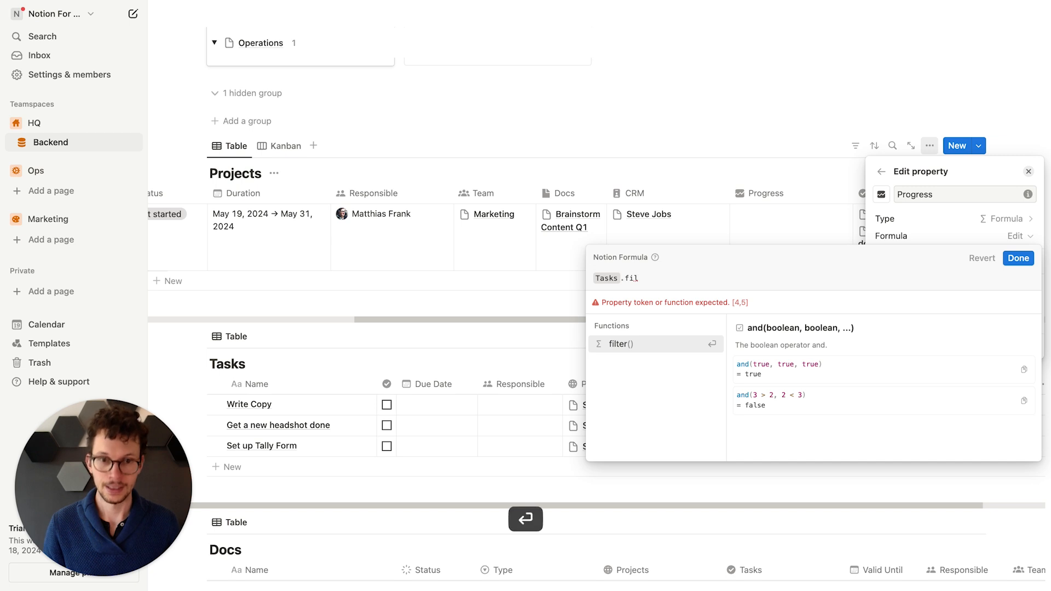
pyautogui.press('Return')
pyautogui.write('.st')
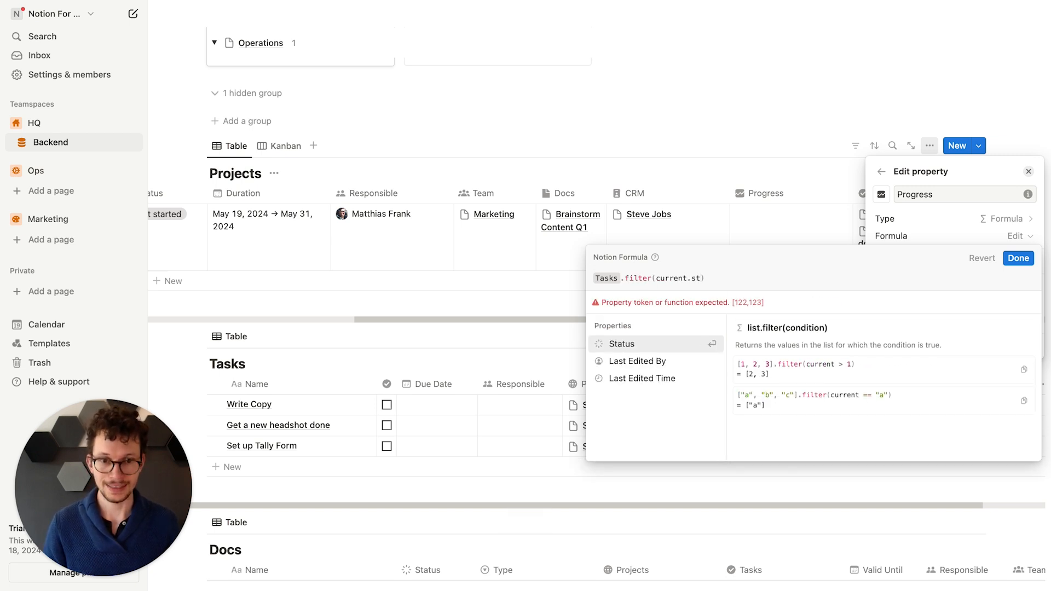
pyautogui.press('Return')
pyautogui.write('==')
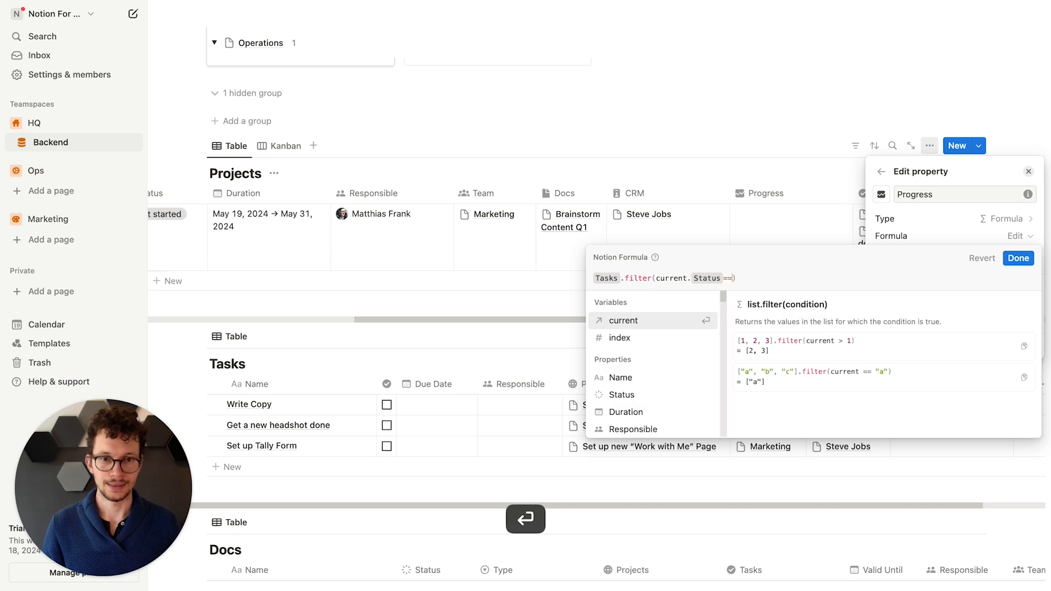
pyautogui.write('"Done").')
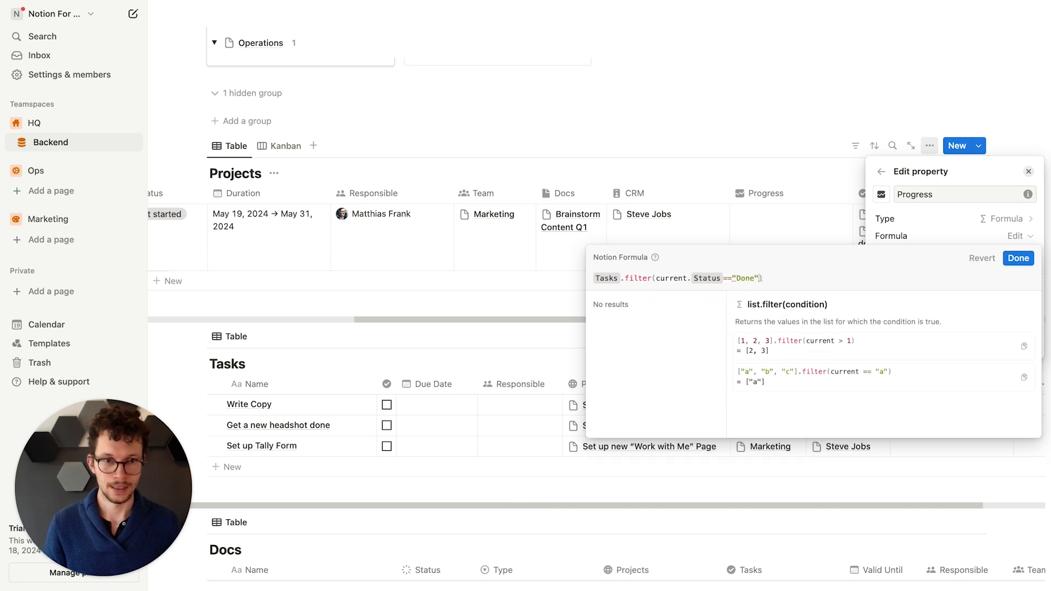
# Step: Try to append a length function to the filtered Tasks in the Progress formula, and close the property settings
pyautogui.write('lenght')
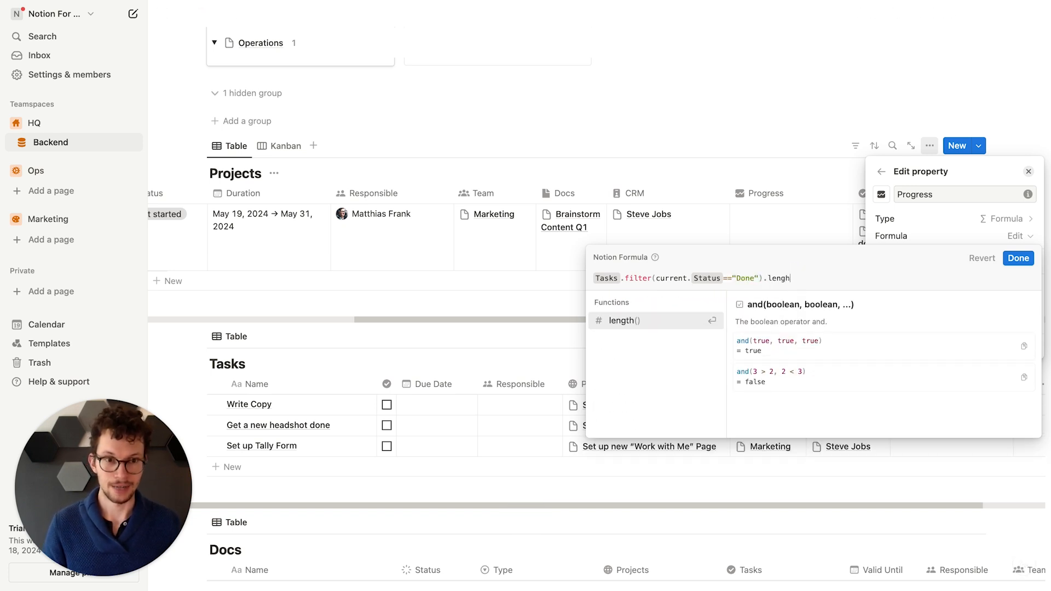
pyautogui.click(1009, 264)
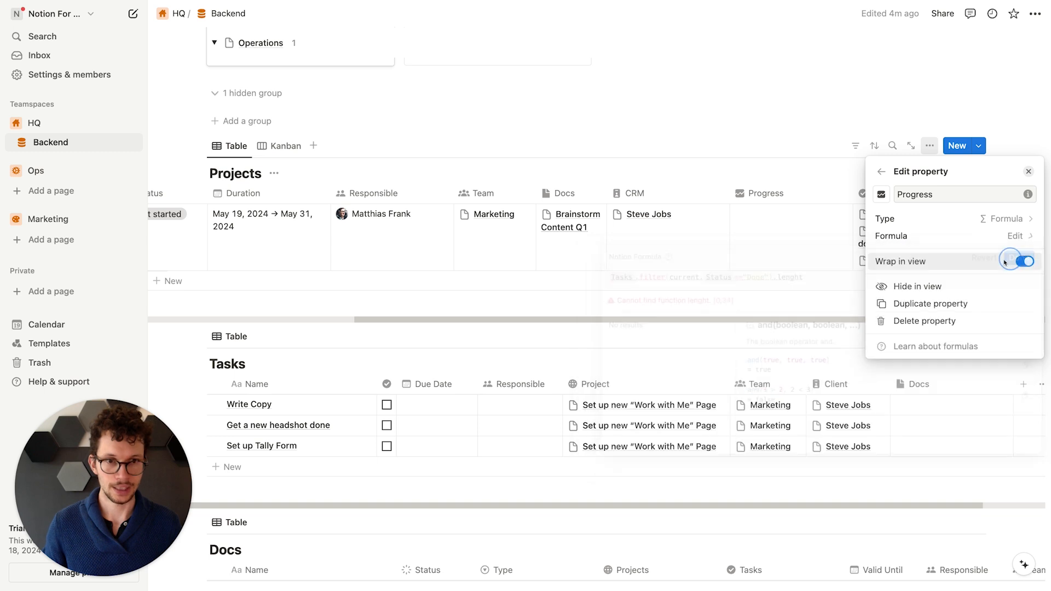
pyautogui.click(747, 144)
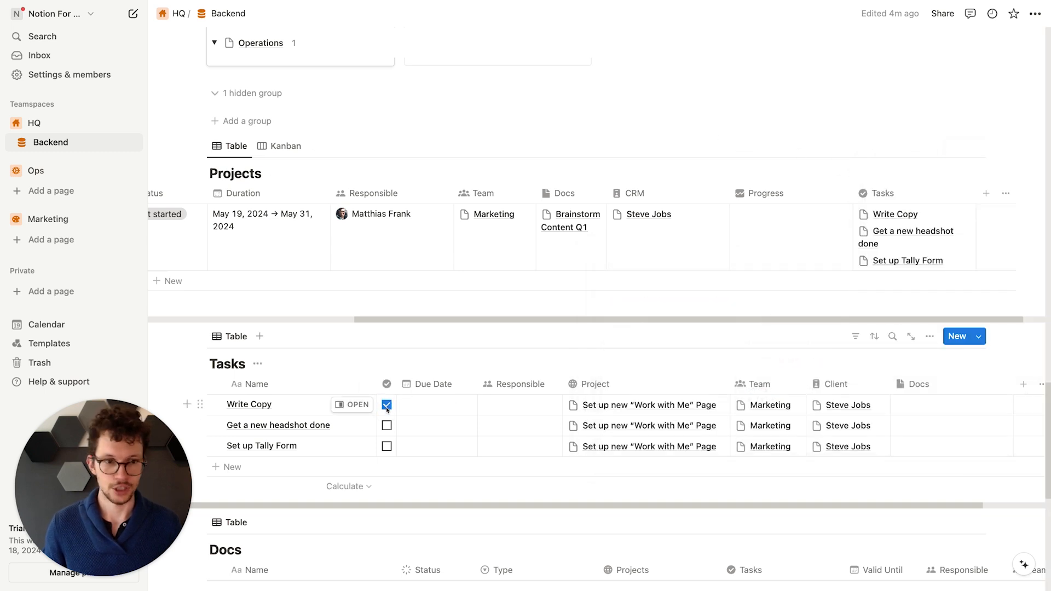
# Step: Correct the misspelled function in the Progress formula to length() and mark the Write Copy task as done
pyautogui.click(820, 234)
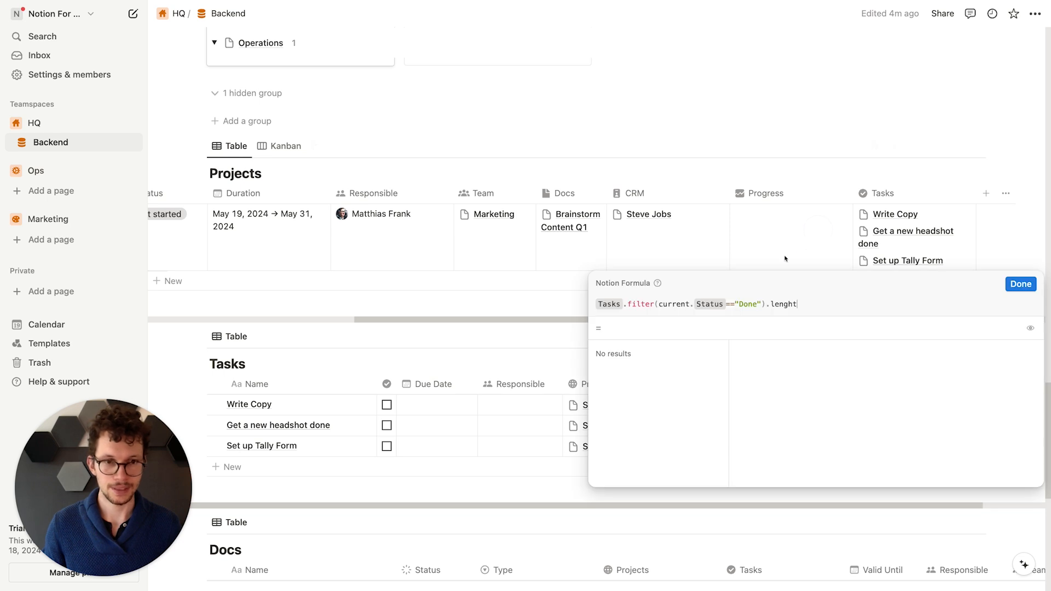
pyautogui.write('()')
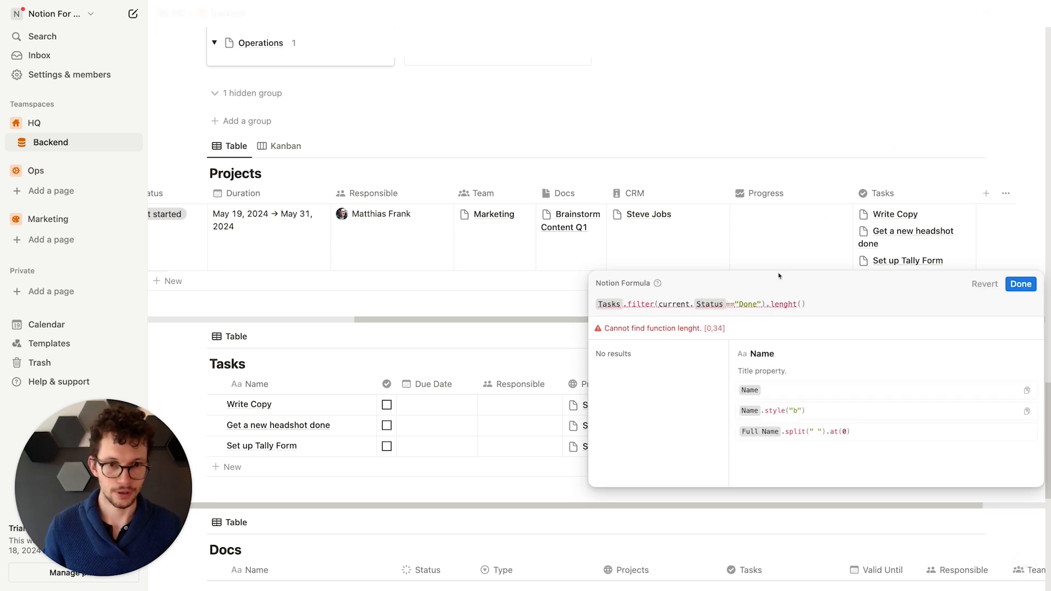
pyautogui.click(796, 305)
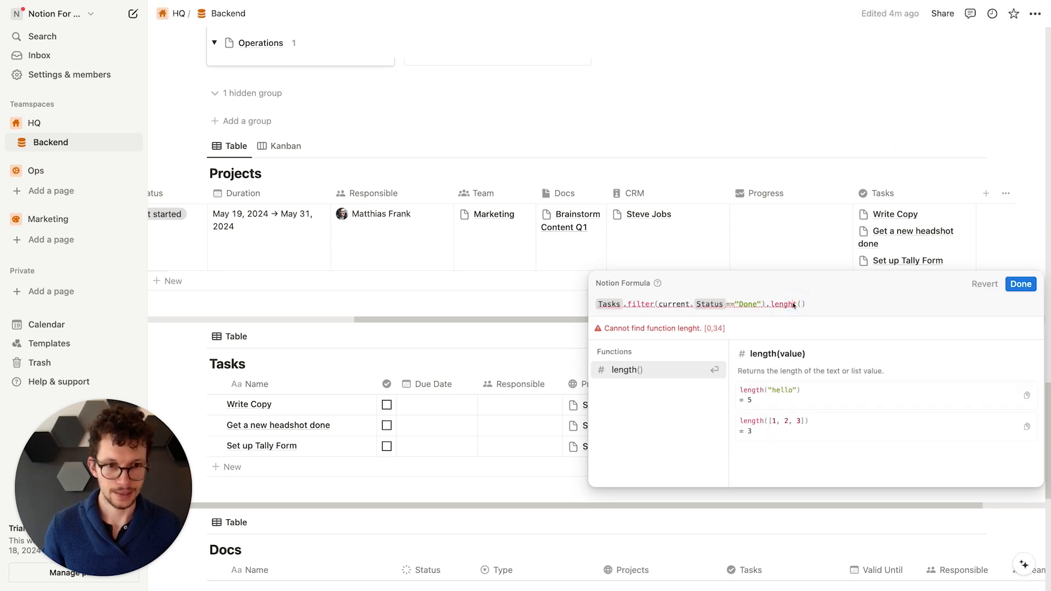
pyautogui.click(673, 372)
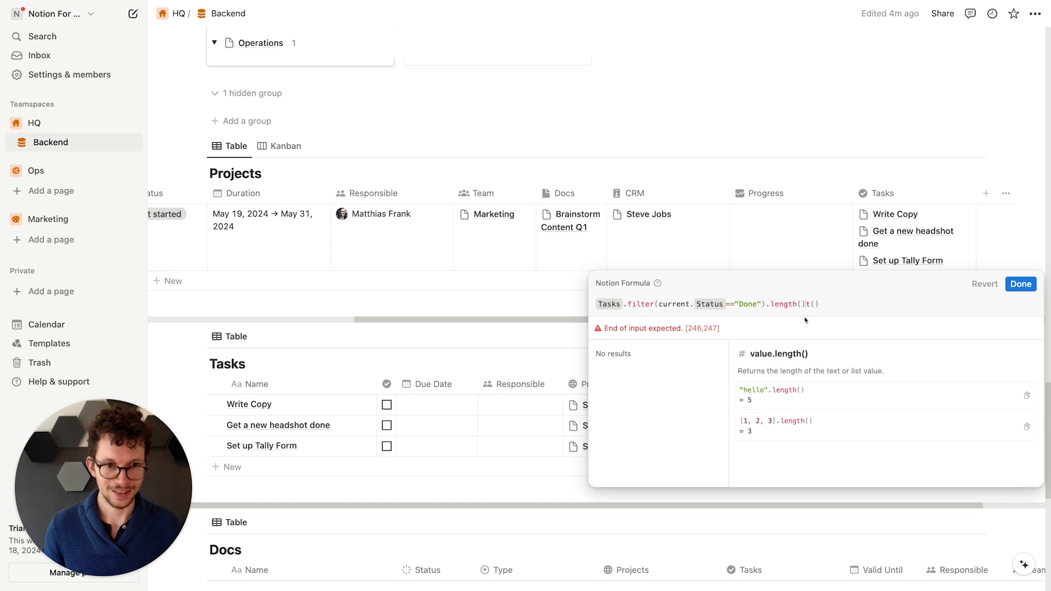
pyautogui.moveTo(823, 306); pyautogui.dragTo(765, 305)
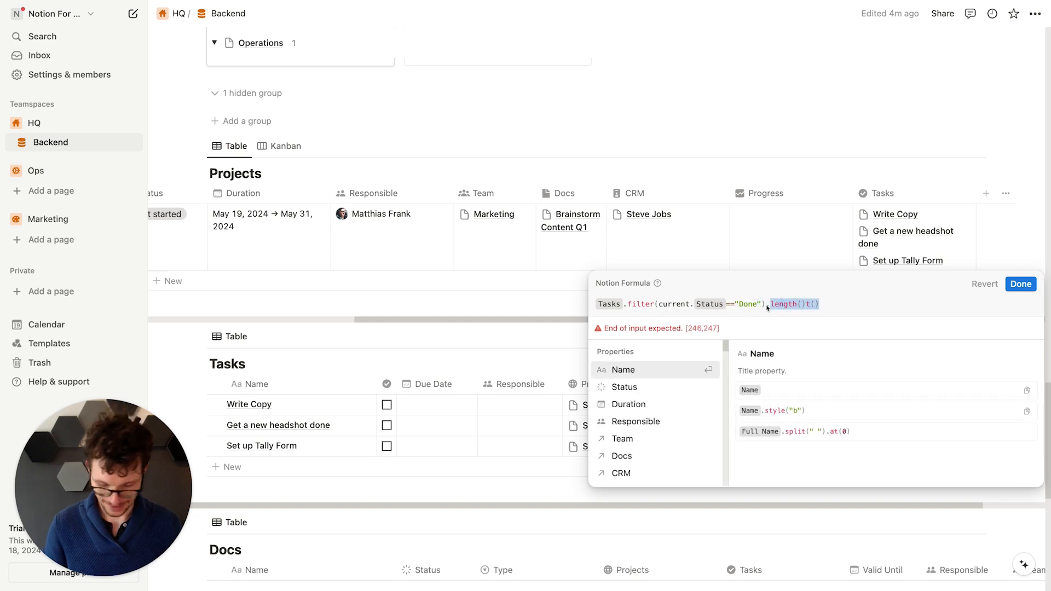
pyautogui.write('len')
pyautogui.press('Return')
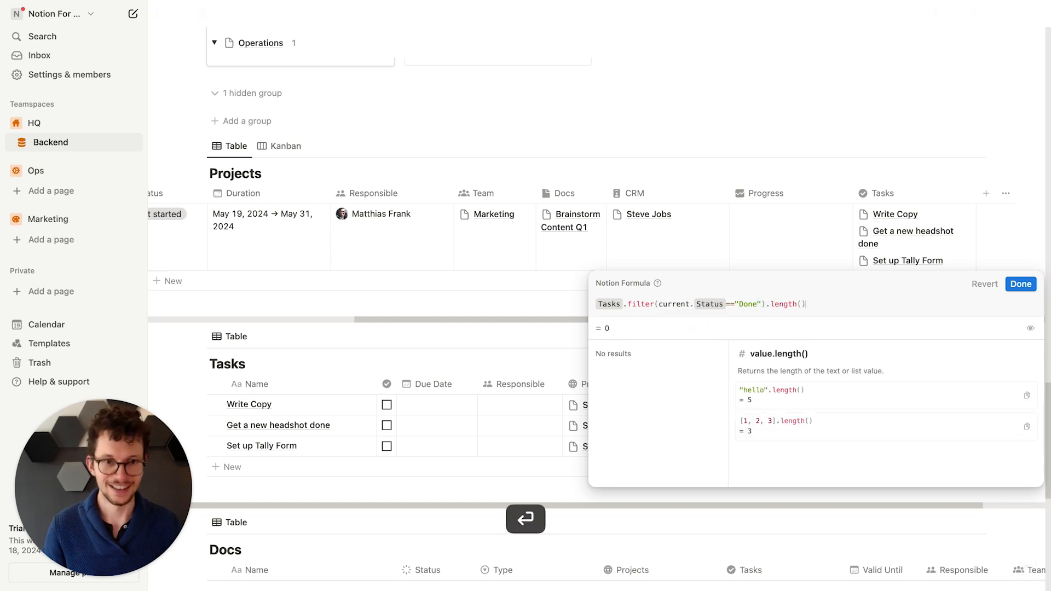
pyautogui.click(1021, 284)
pyautogui.click(386, 405)
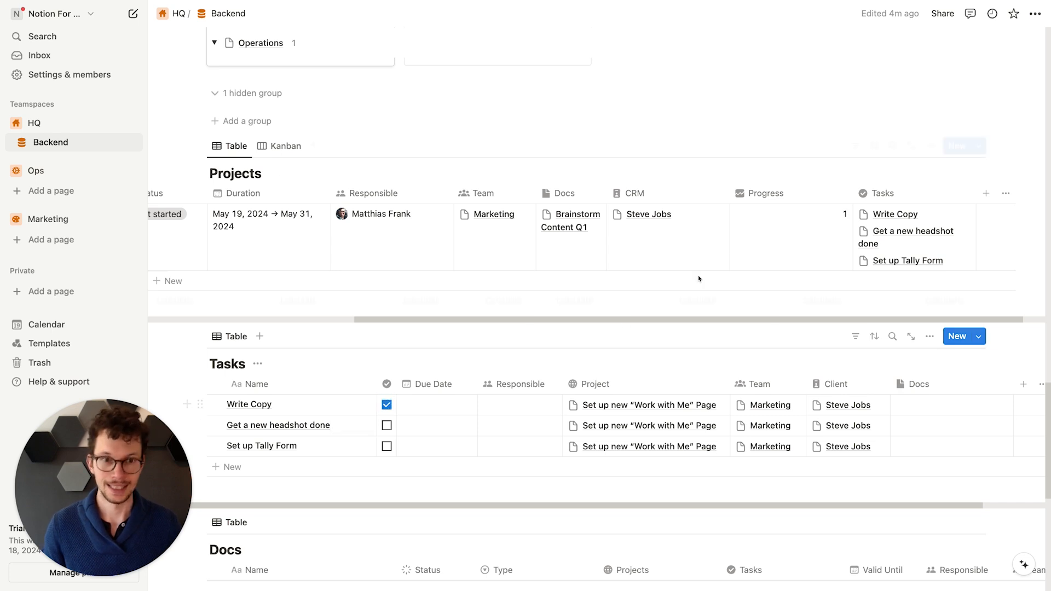
# Step: Divide the done-task count in the Progress formula by Tasks.length() and save the formula
pyautogui.click(812, 238)
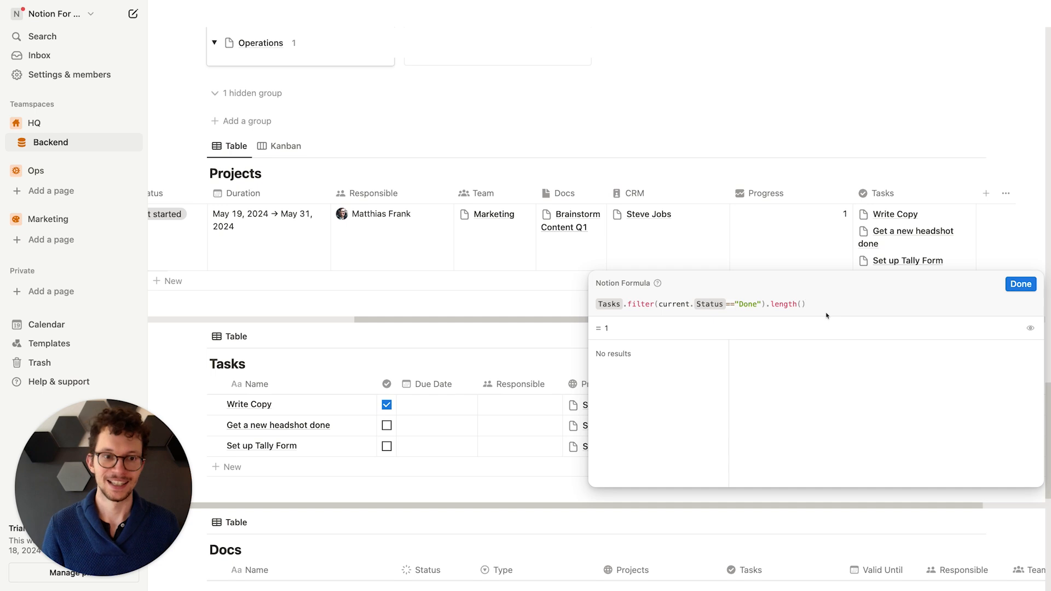
pyautogui.write('/Ta')
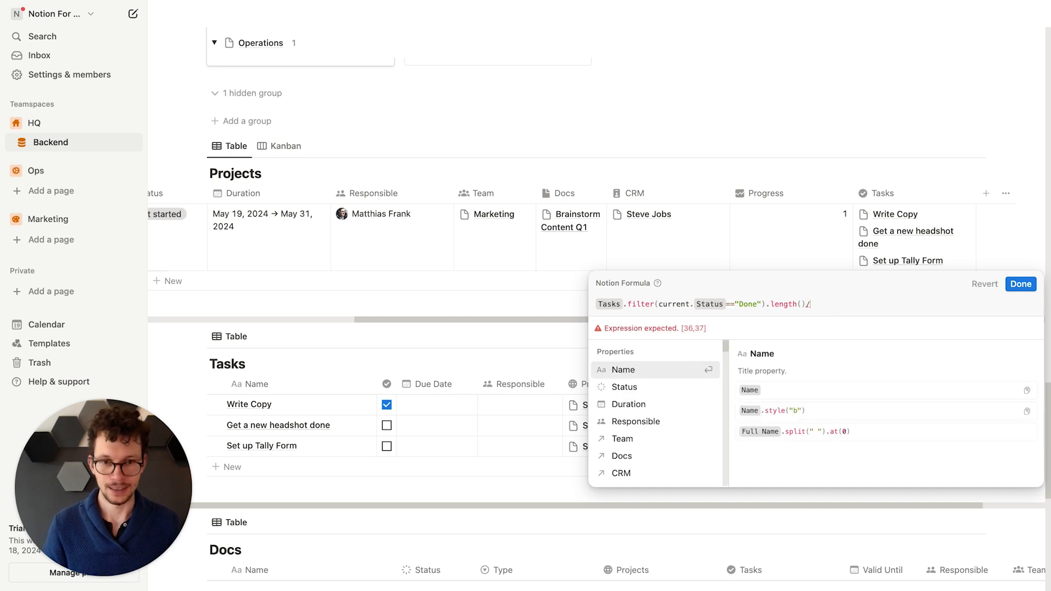
pyautogui.press('Return')
pyautogui.write('.')
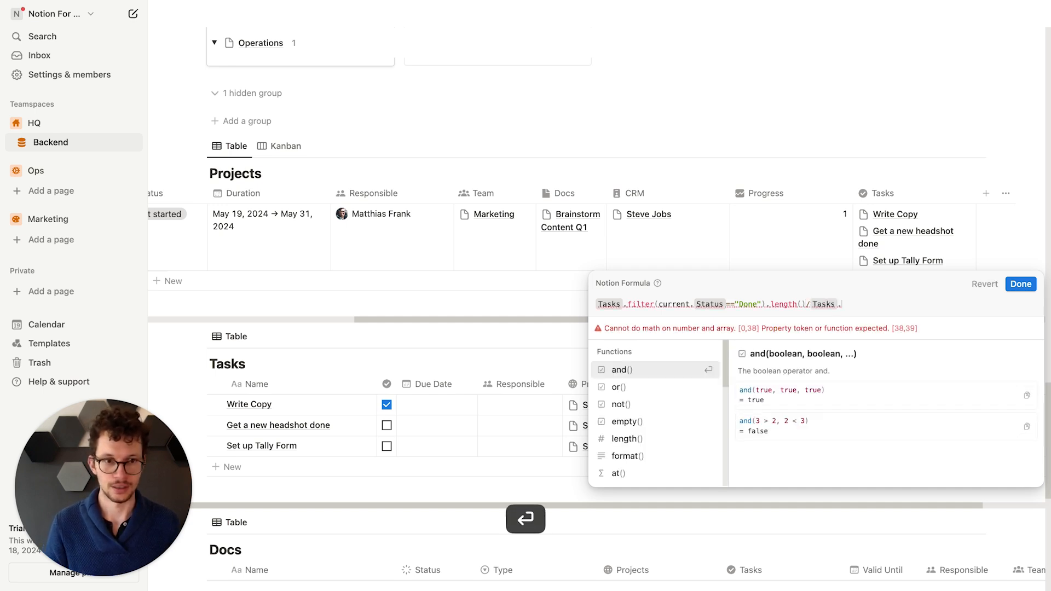
pyautogui.write('le')
pyautogui.press('Return')
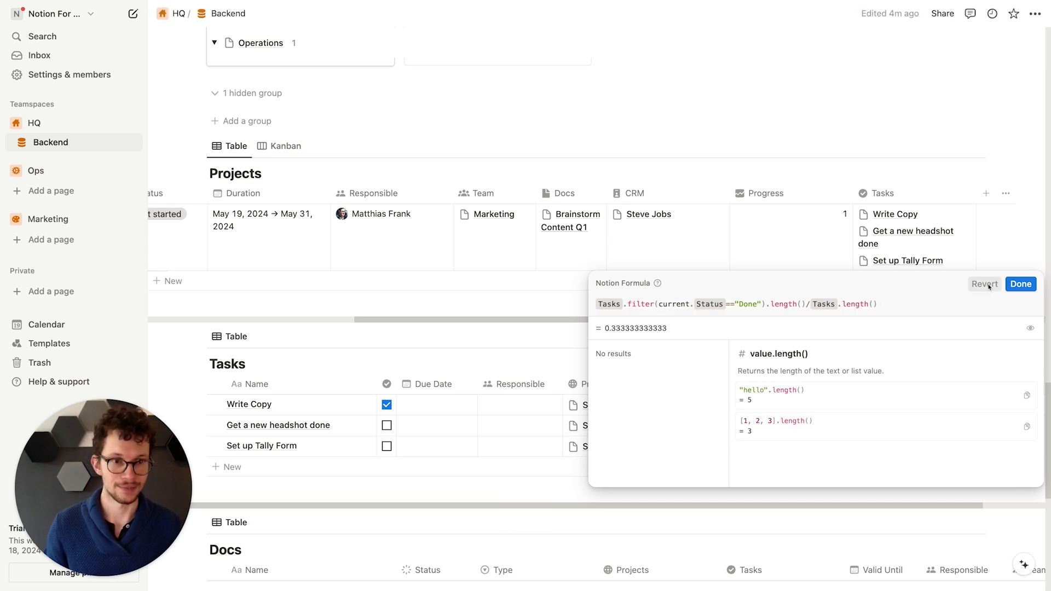
pyautogui.click(1021, 284)
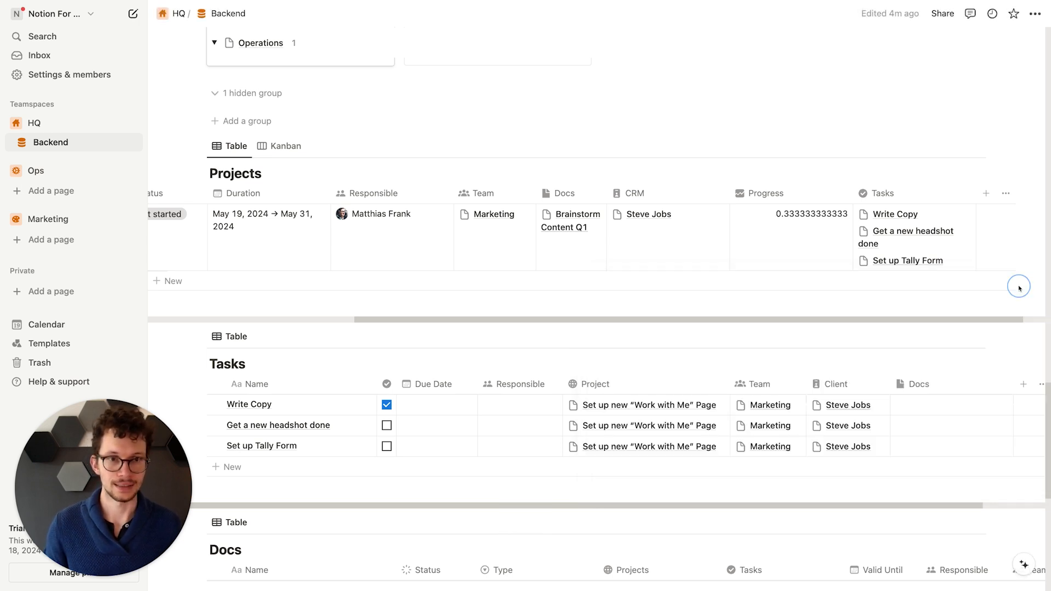
# Step: Show the Progress property as a bar and set its number format to Percent
pyautogui.click(792, 232)
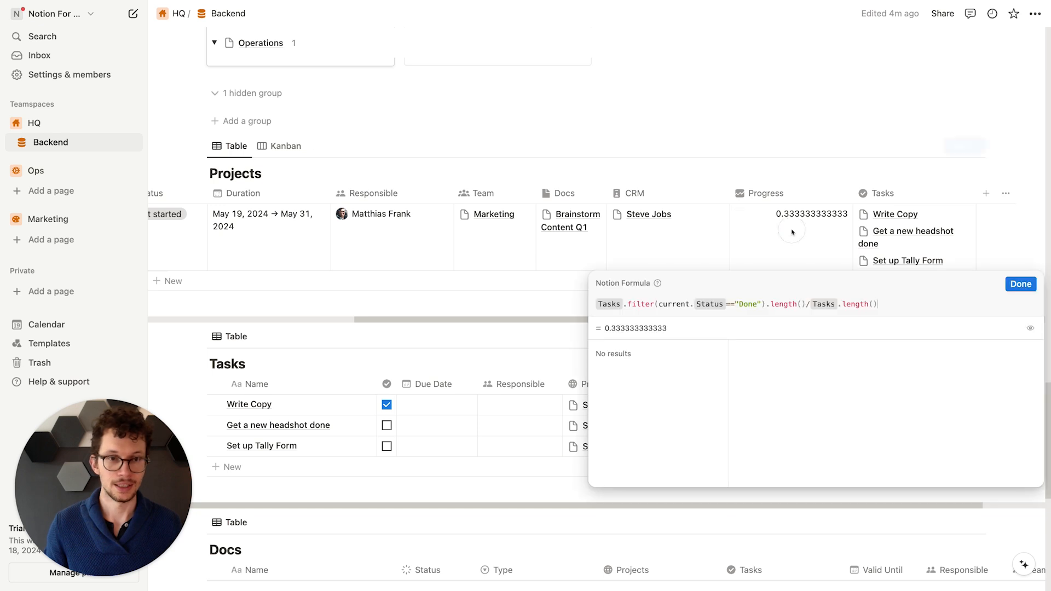
pyautogui.press('Escape')
pyautogui.click(778, 194)
pyautogui.scroll(-2, 774, 239)
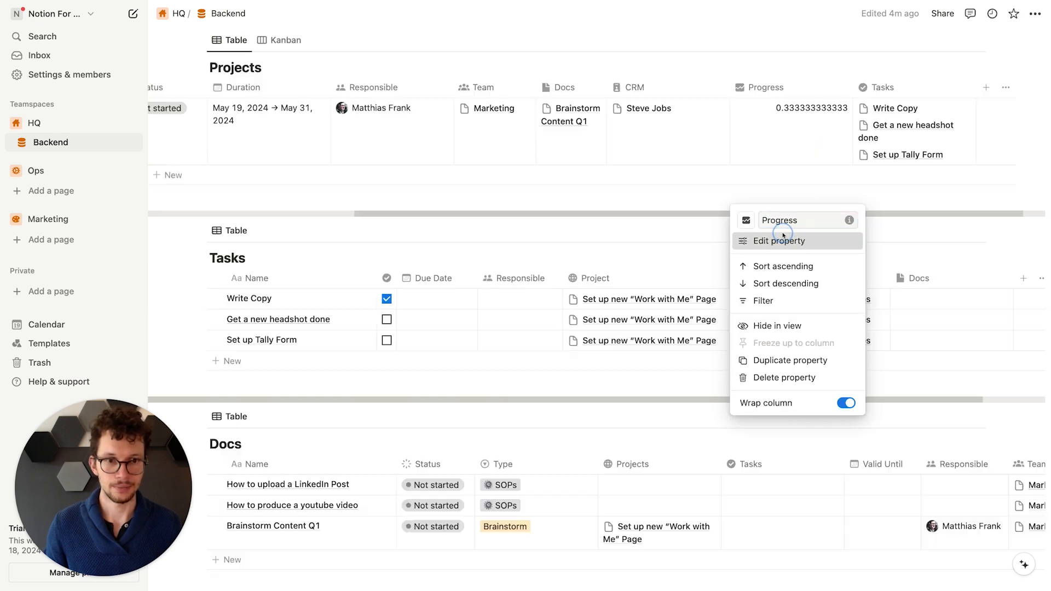
pyautogui.click(774, 239)
pyautogui.click(952, 197)
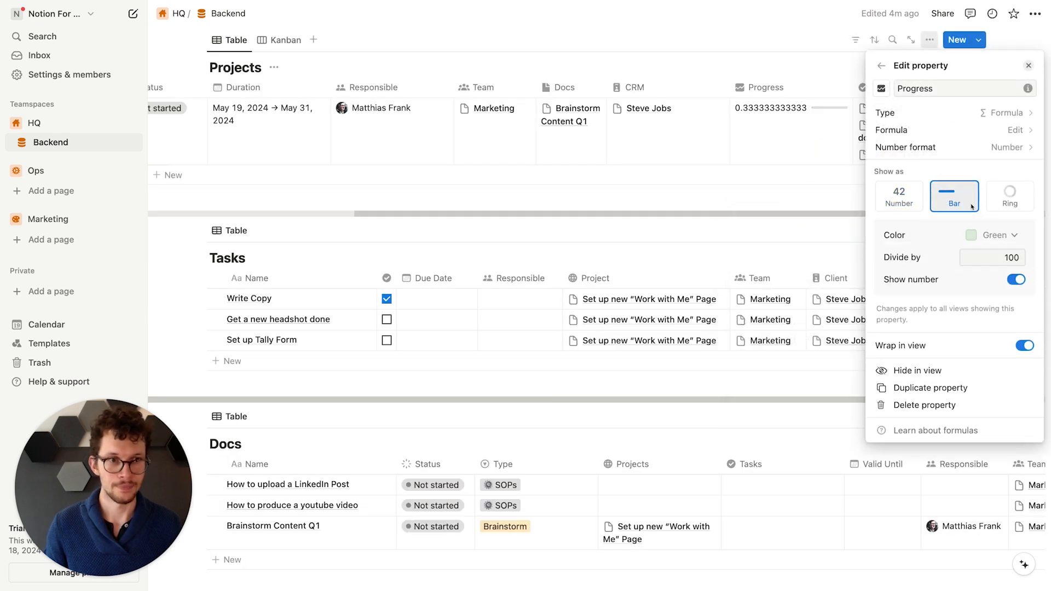
pyautogui.click(978, 152)
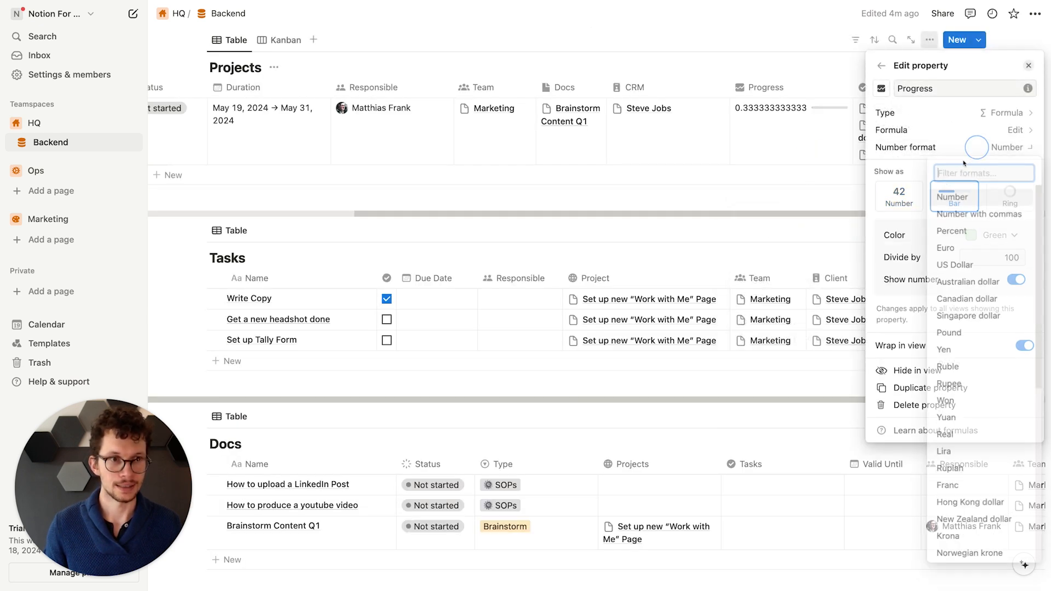
pyautogui.click(950, 230)
pyautogui.click(716, 217)
pyautogui.scroll(2, 728, 206)
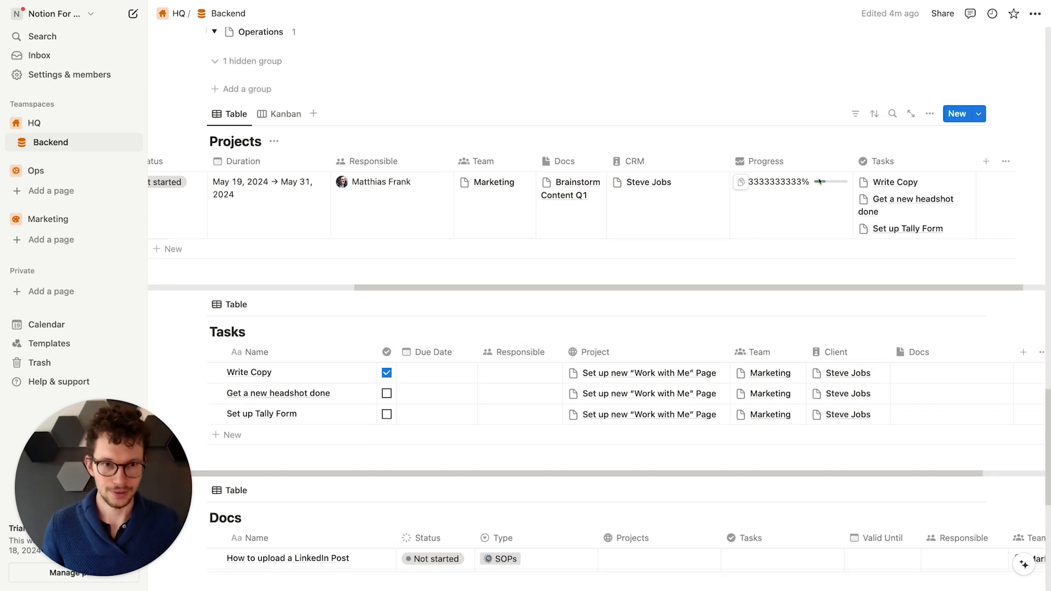
# Step: Wrap the Progress formula's division in parentheses and append .multiply(100)
pyautogui.click(792, 208)
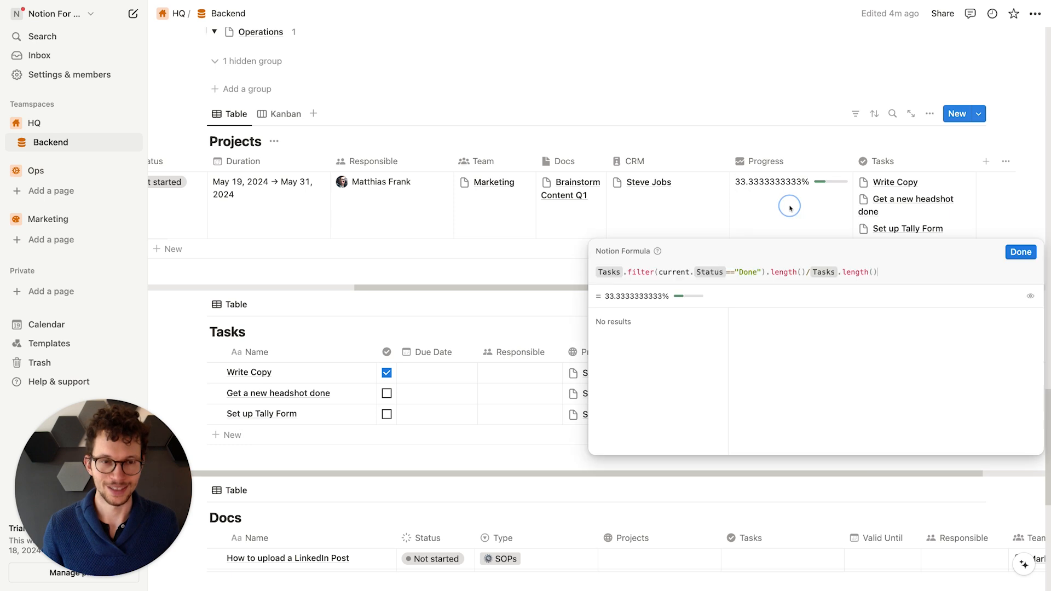
pyautogui.write(')')
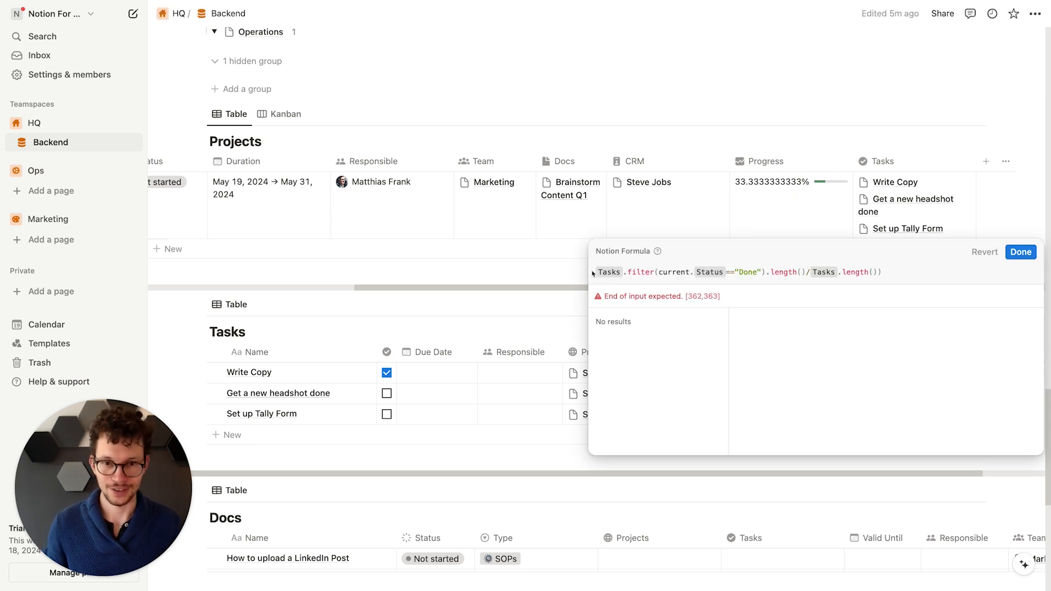
pyautogui.write('(')
pyautogui.click(913, 276)
pyautogui.write('.mul')
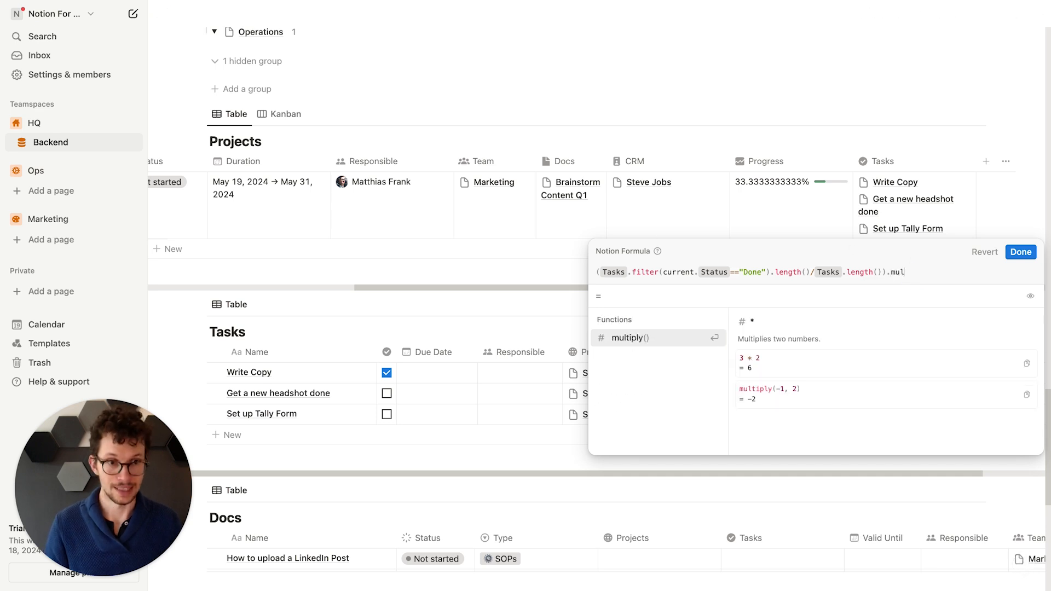
pyautogui.press('Return')
pyautogui.write('100)')
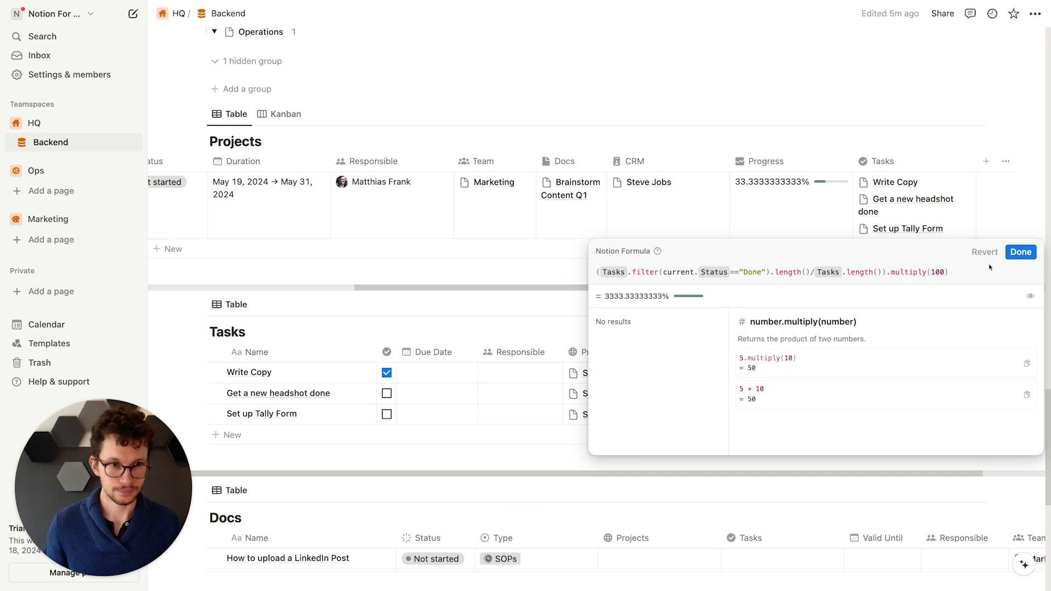
# Step: Append .round().divide(100) to the Progress formula and save it
pyautogui.write('.round')
pyautogui.press('Return')
pyautogui.write('.div')
pyautogui.press('Return')
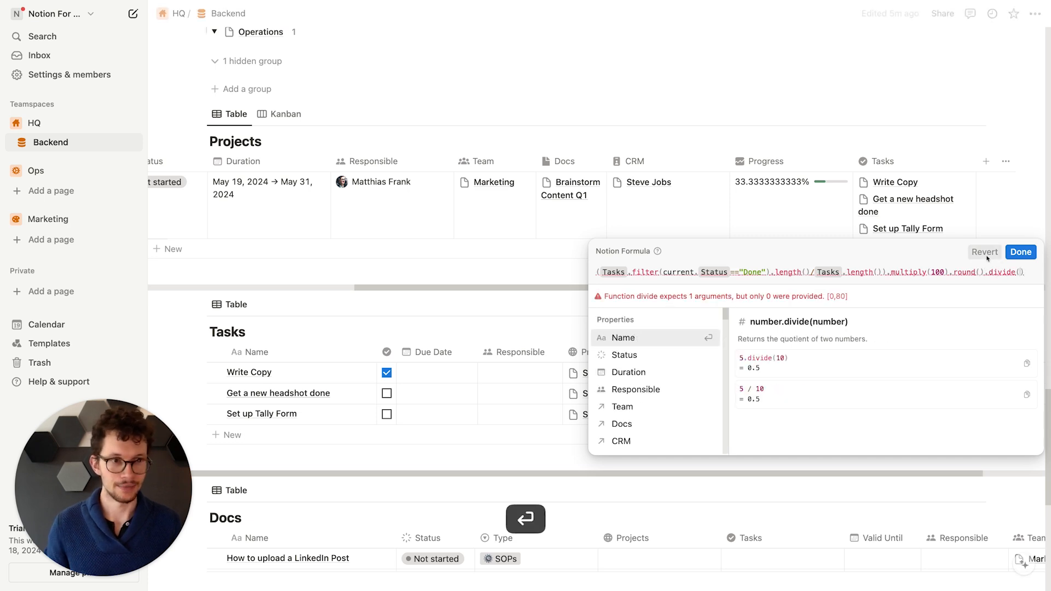
pyautogui.write('100')
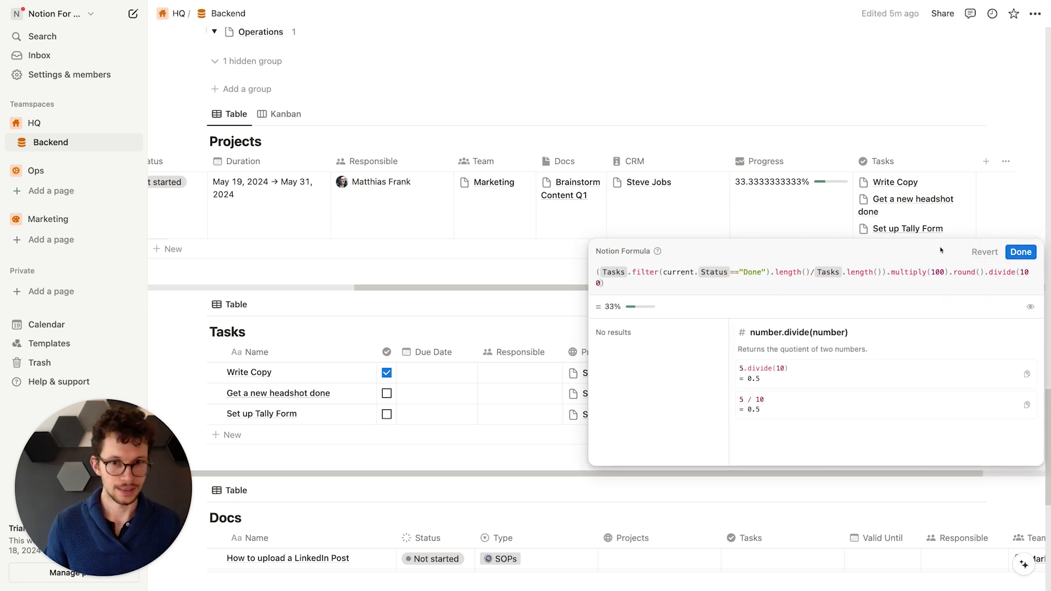
pyautogui.click(1020, 253)
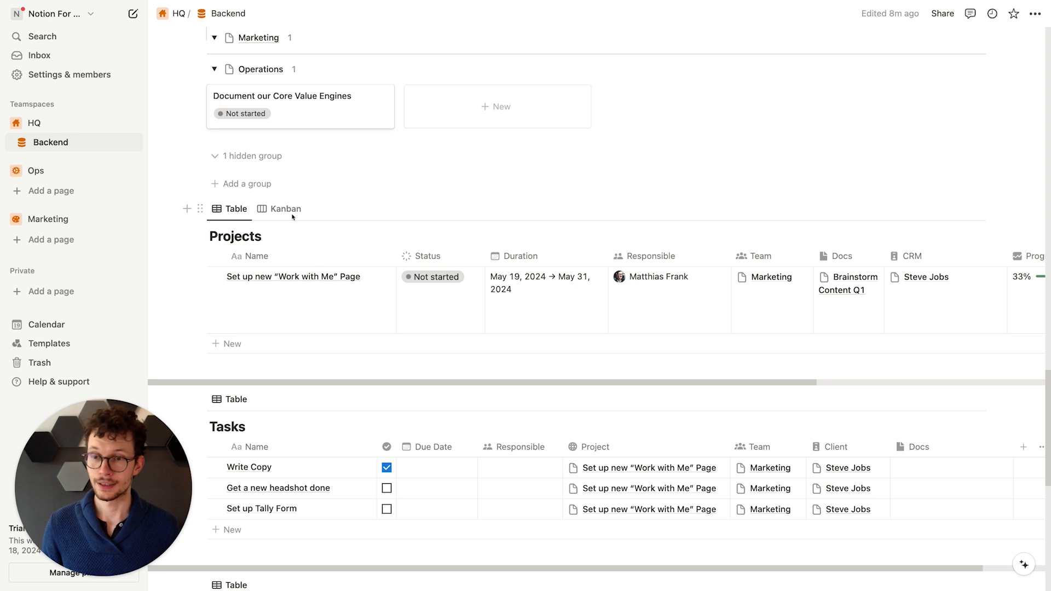
# Step: Show the Progress property on the cards of the Projects Kanban view
pyautogui.click(286, 208)
pyautogui.click(925, 206)
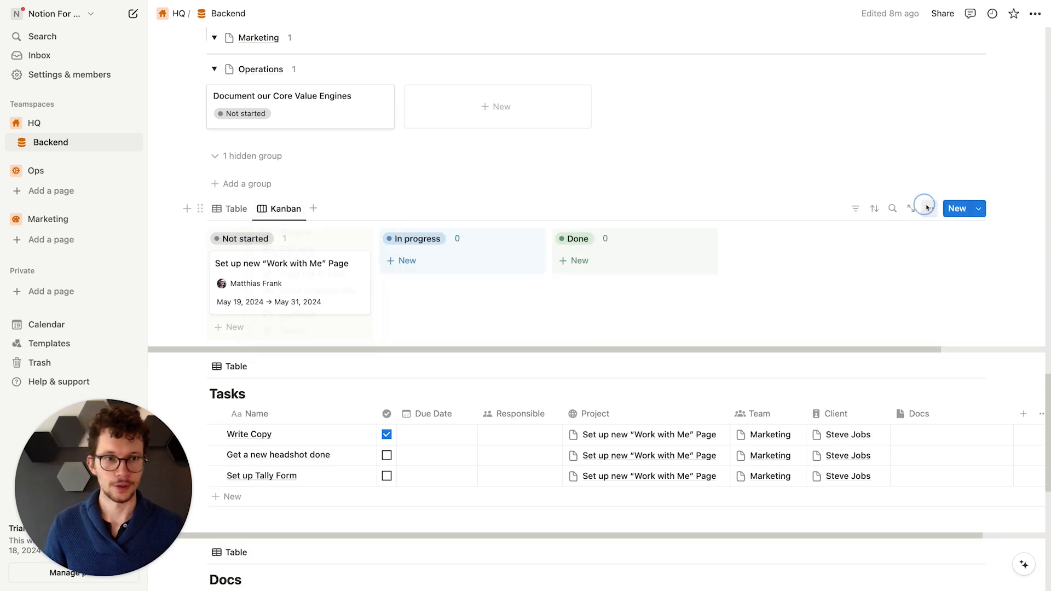
pyautogui.click(927, 307)
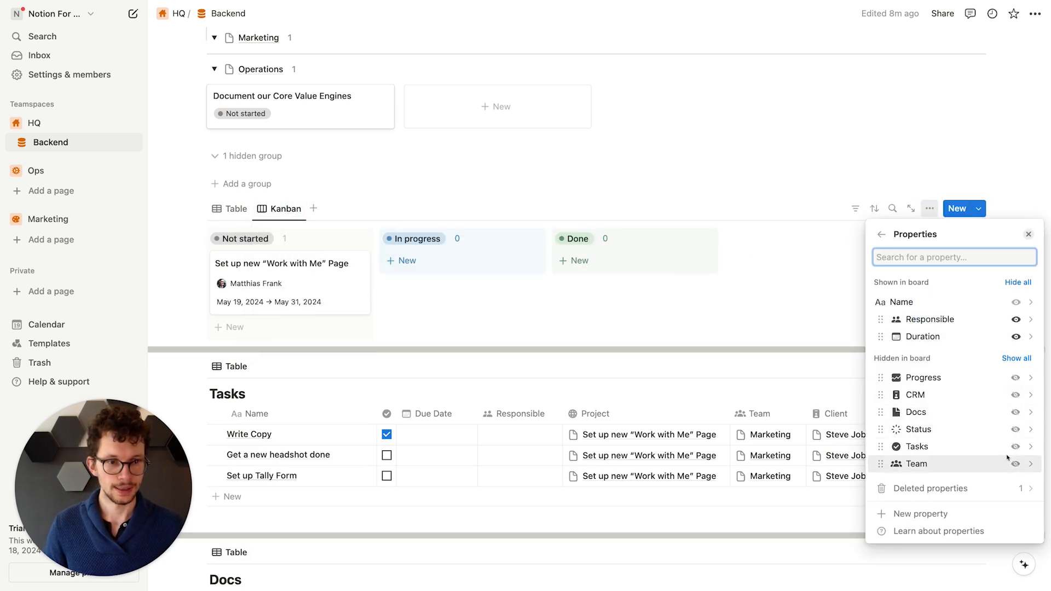
pyautogui.click(1013, 378)
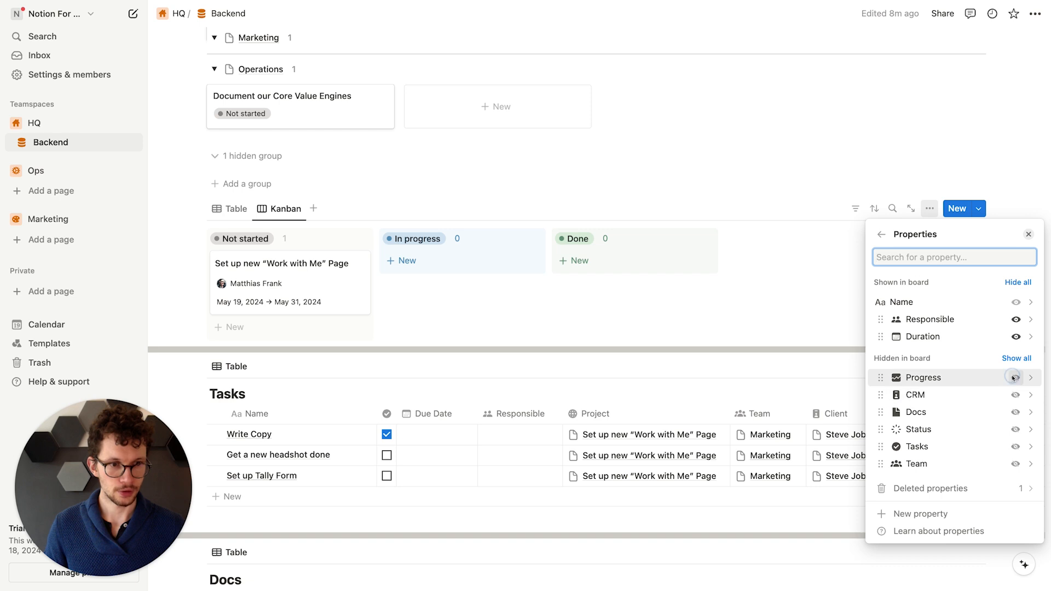
pyautogui.click(497, 309)
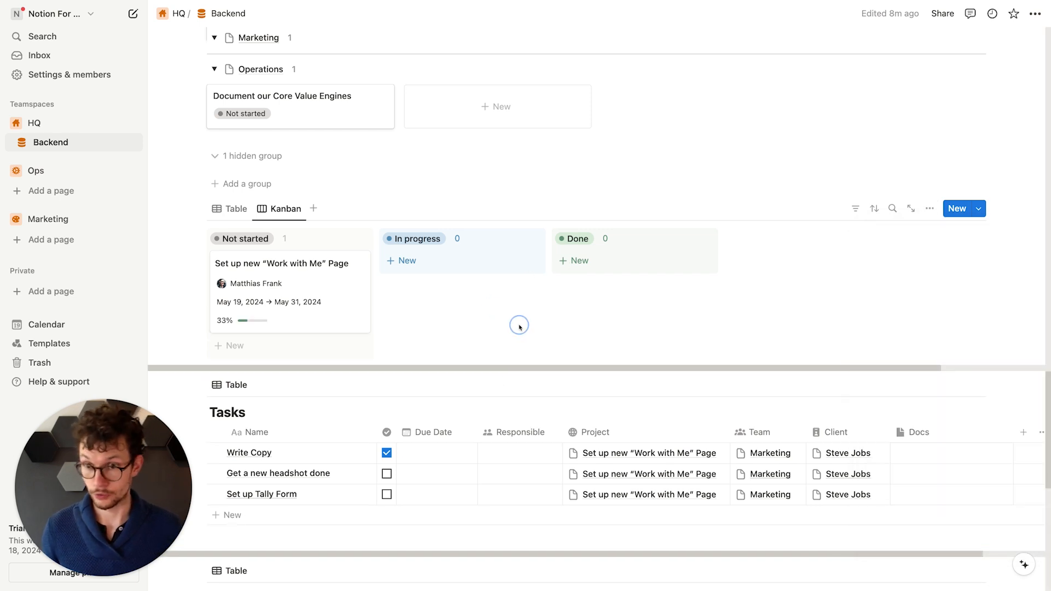
# Step: Add a gallery view named Projects Nav to the Projects database
pyautogui.click(314, 209)
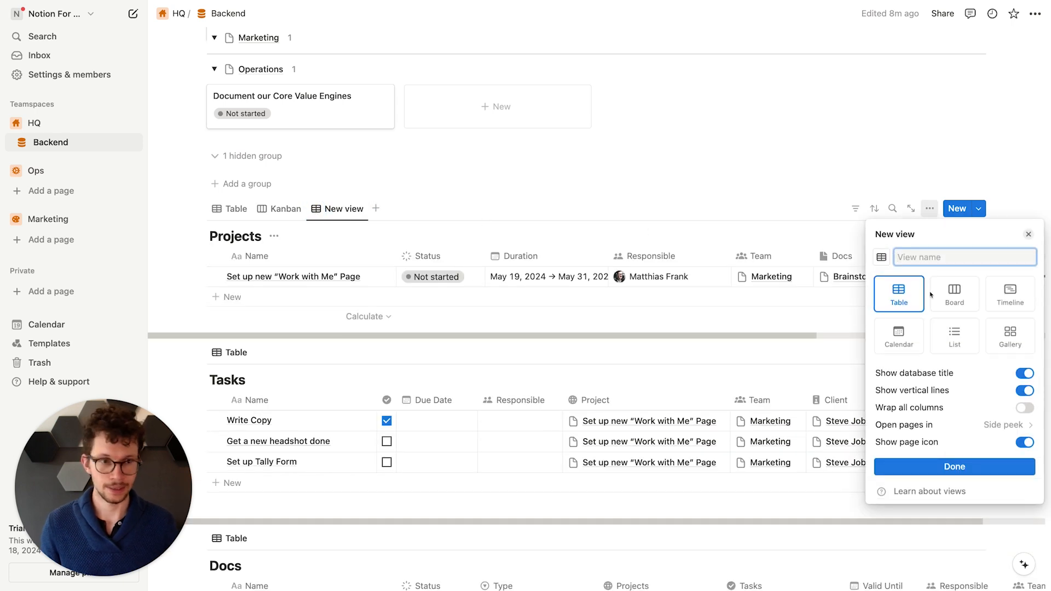
pyautogui.click(1010, 335)
pyautogui.click(942, 257)
pyautogui.write('Nav')
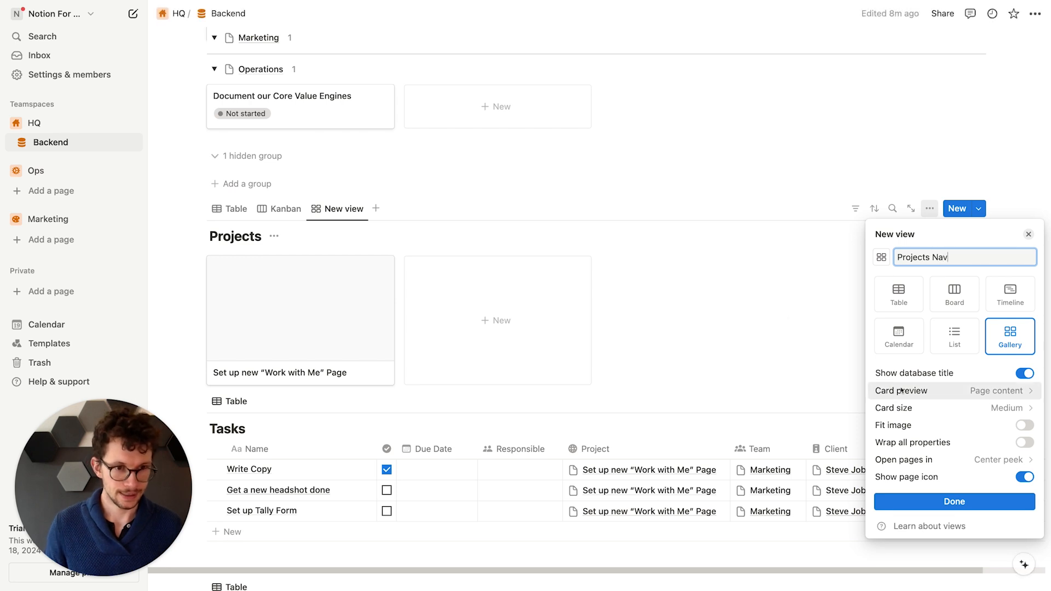
# Step: Set the Projects Nav card preview to None, hide the database title and finish the view setup
pyautogui.click(930, 390)
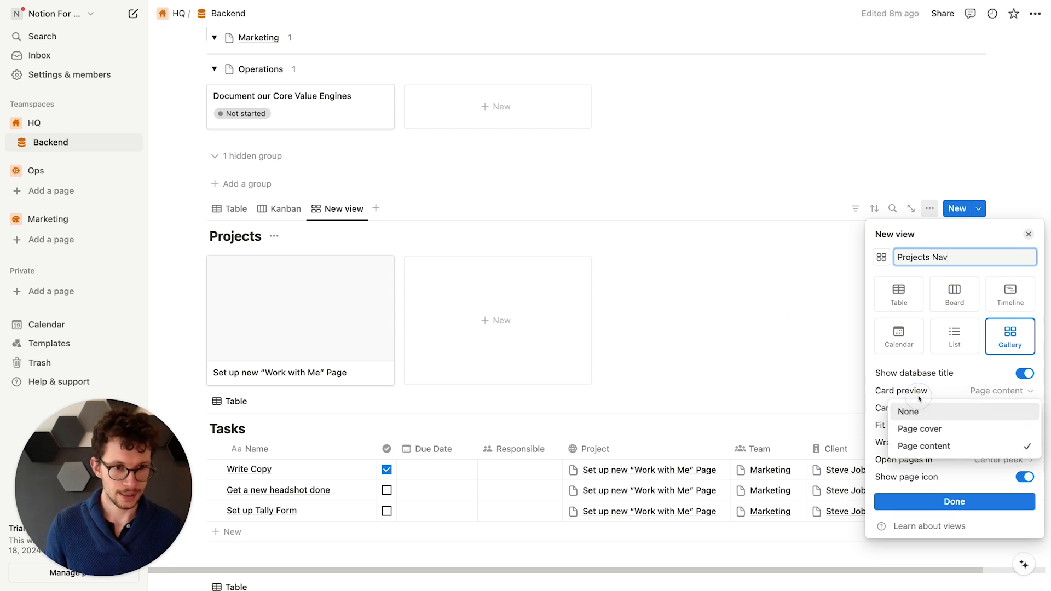
pyautogui.click(944, 411)
pyautogui.click(977, 409)
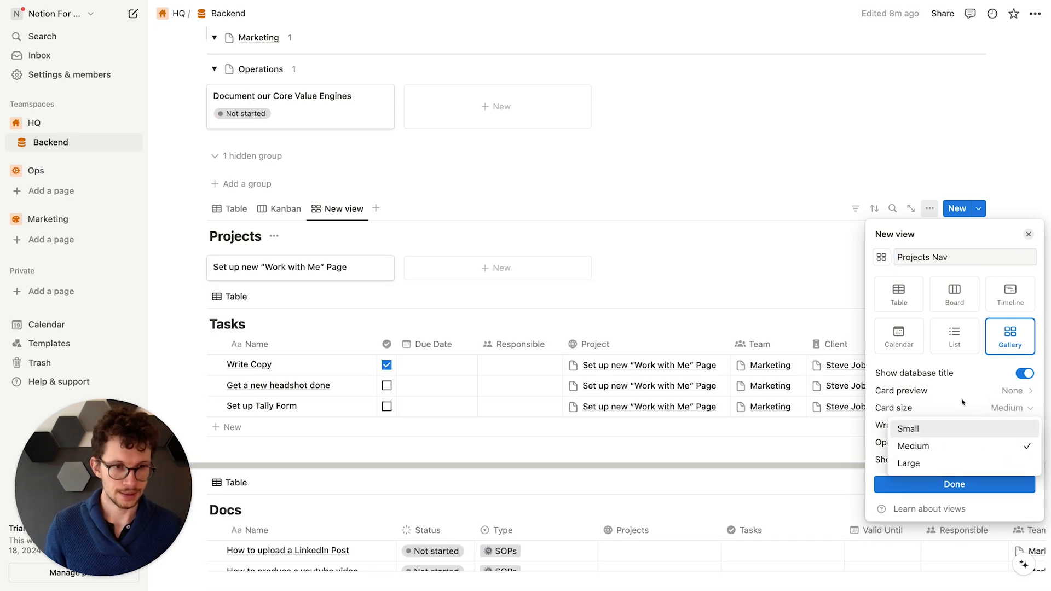
pyautogui.click(963, 404)
pyautogui.click(1025, 373)
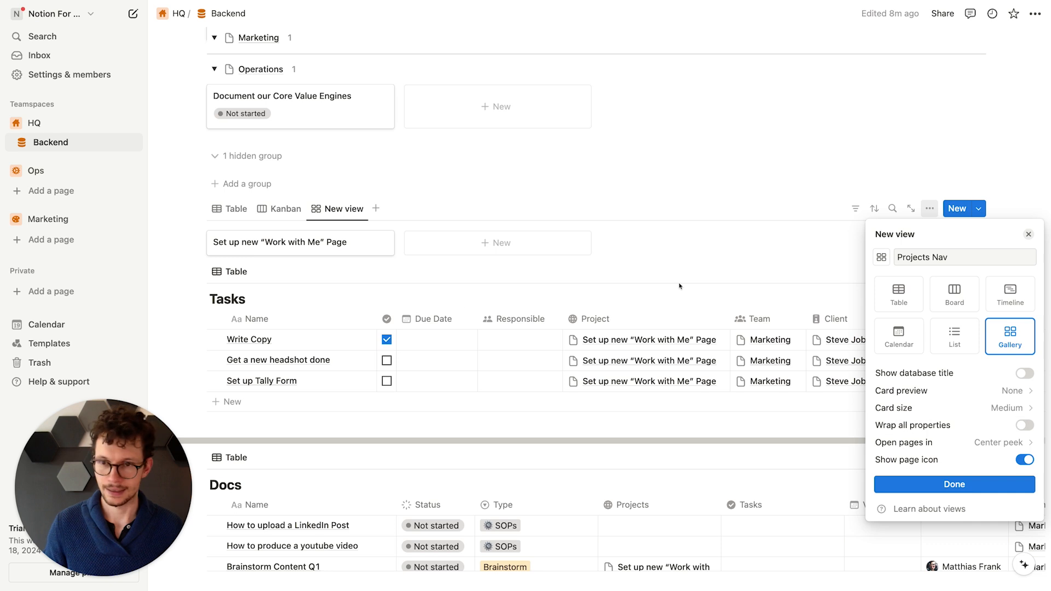
pyautogui.click(955, 484)
# Step: Add an advanced filter to Projects Nav where Status is In progress and save it for everyone
pyautogui.click(858, 218)
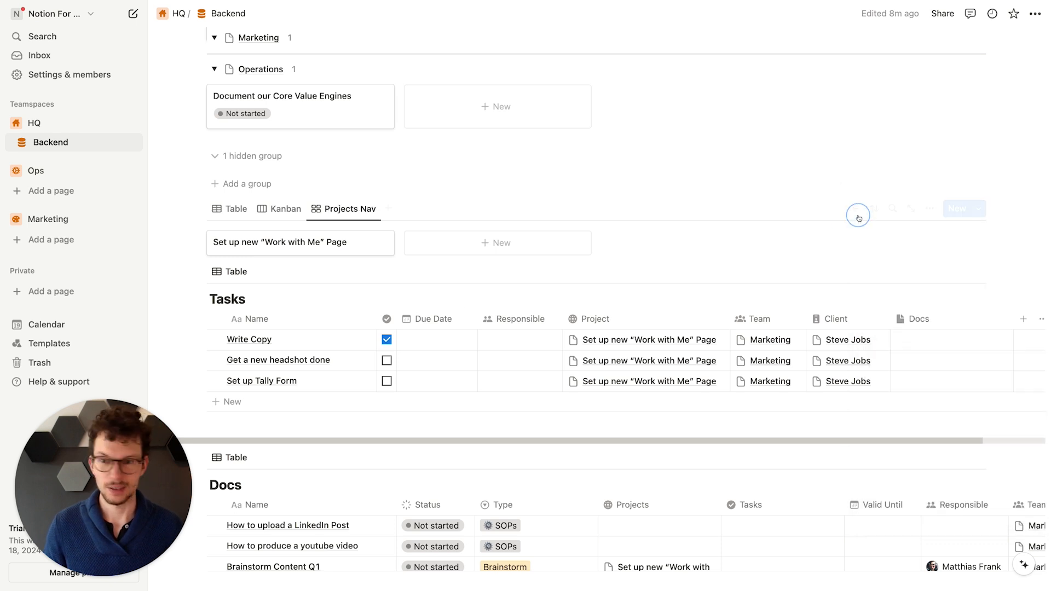
pyautogui.click(857, 211)
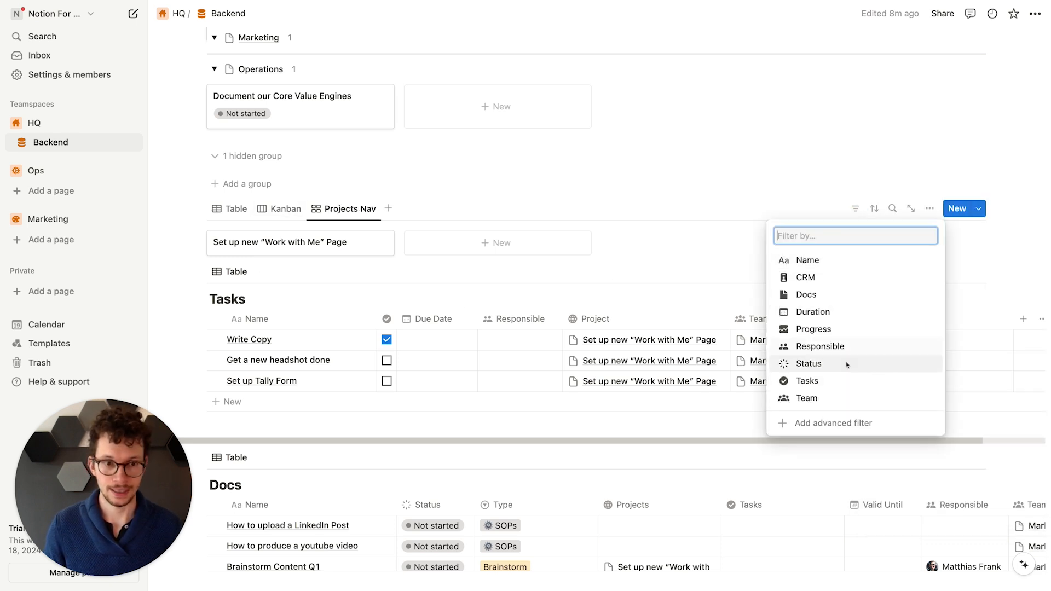
pyautogui.click(832, 424)
pyautogui.click(168, 264)
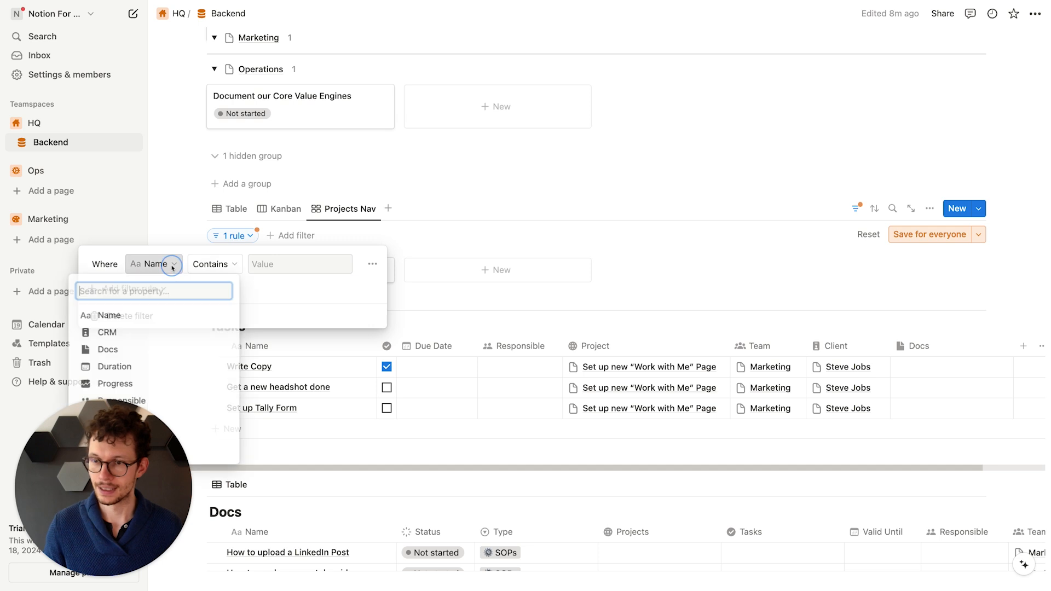
pyautogui.write('stat')
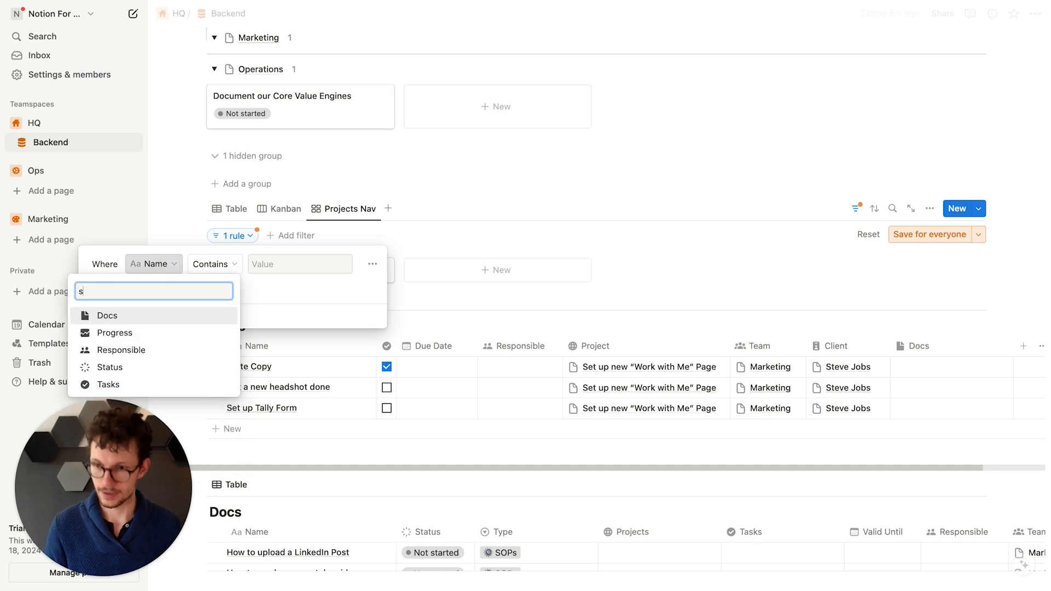
pyautogui.press('Return')
pyautogui.click(278, 262)
pyautogui.click(220, 320)
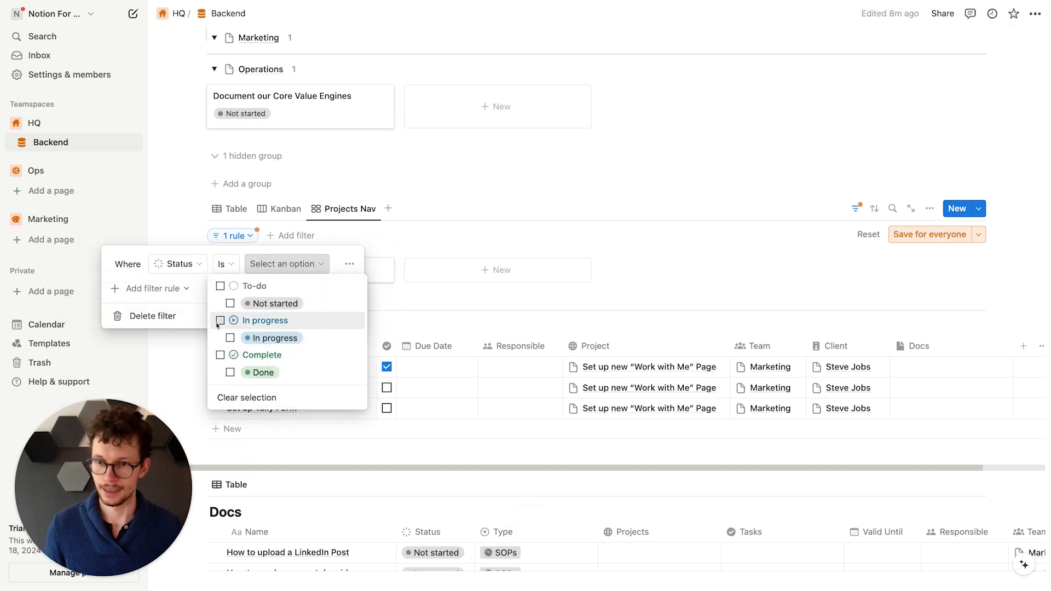
pyautogui.click(912, 237)
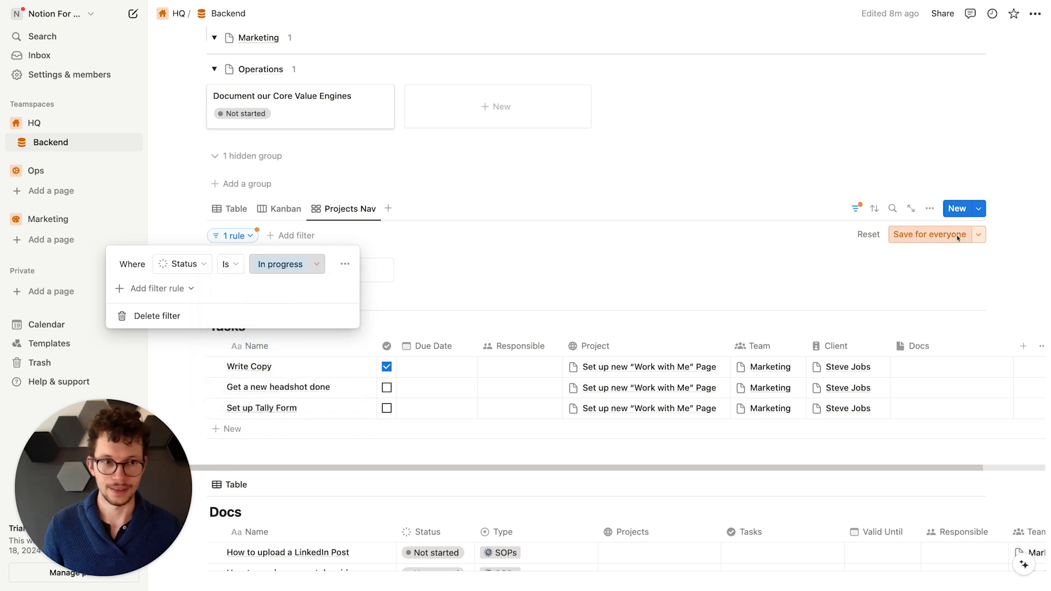
# Step: Set the “Work with Me” project's status to In progress in the table and check it in the Projects Nav and Kanban views
pyautogui.click(230, 209)
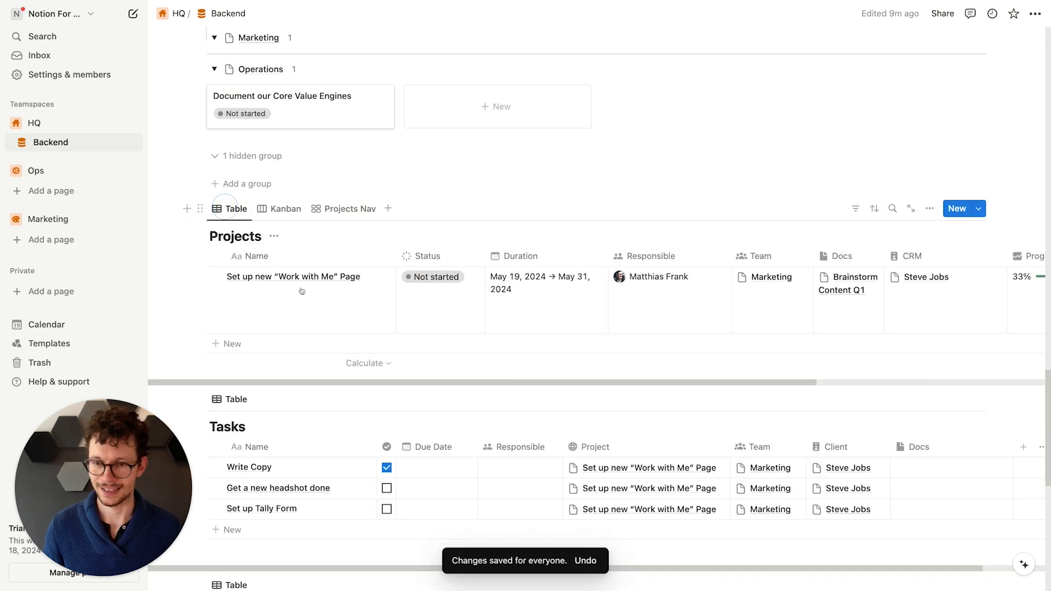
pyautogui.click(461, 280)
pyautogui.click(434, 362)
pyautogui.click(334, 205)
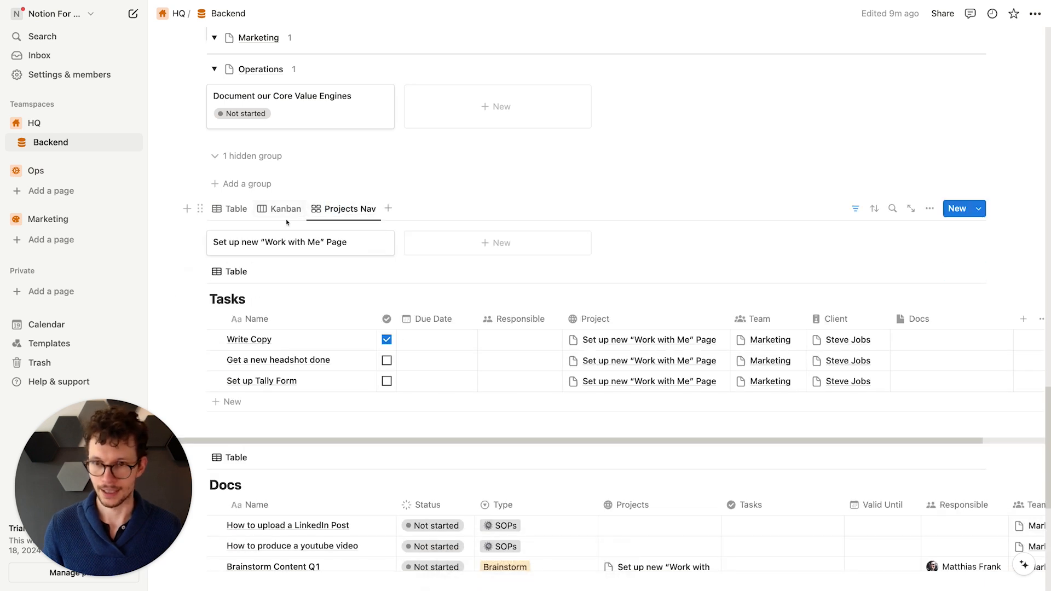
pyautogui.click(280, 209)
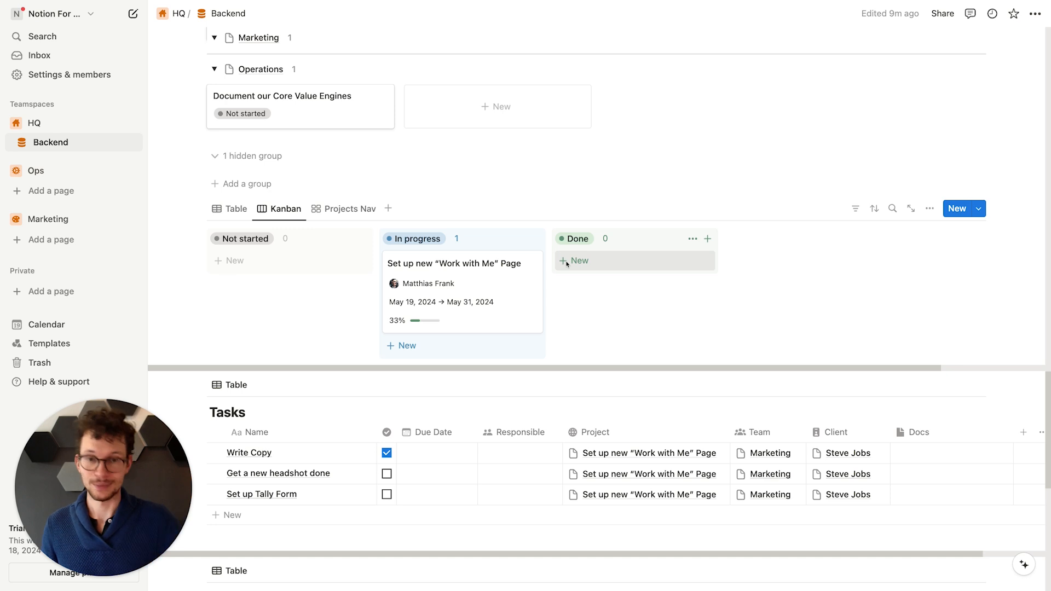
# Step: Add a Last edited time property to the Projects database and hide it in the table view
pyautogui.click(238, 213)
pyautogui.hscroll(5, 684, 269)
pyautogui.click(957, 256)
pyautogui.write('last')
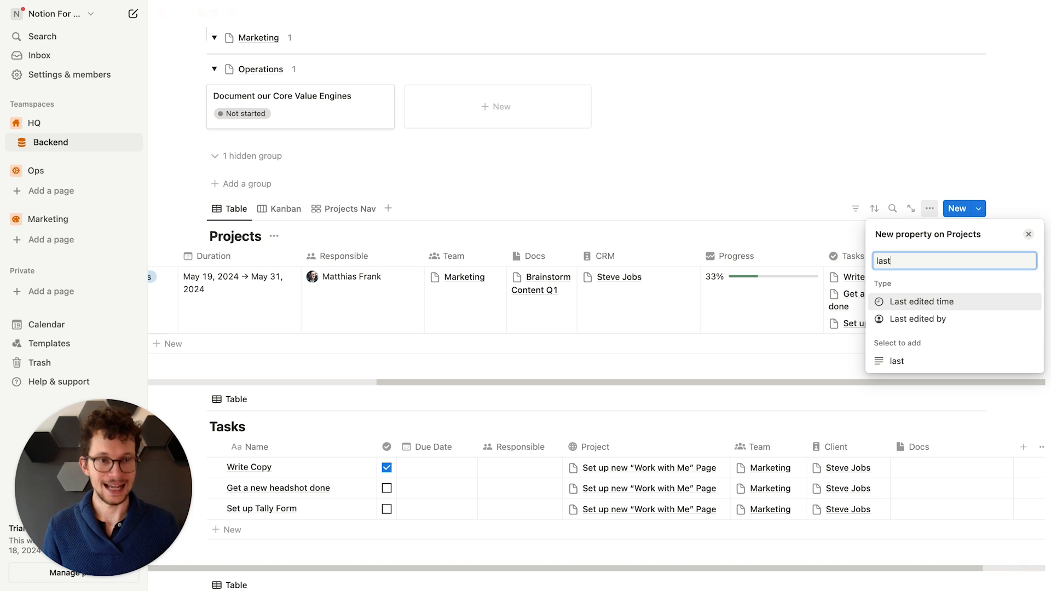
pyautogui.press('Return')
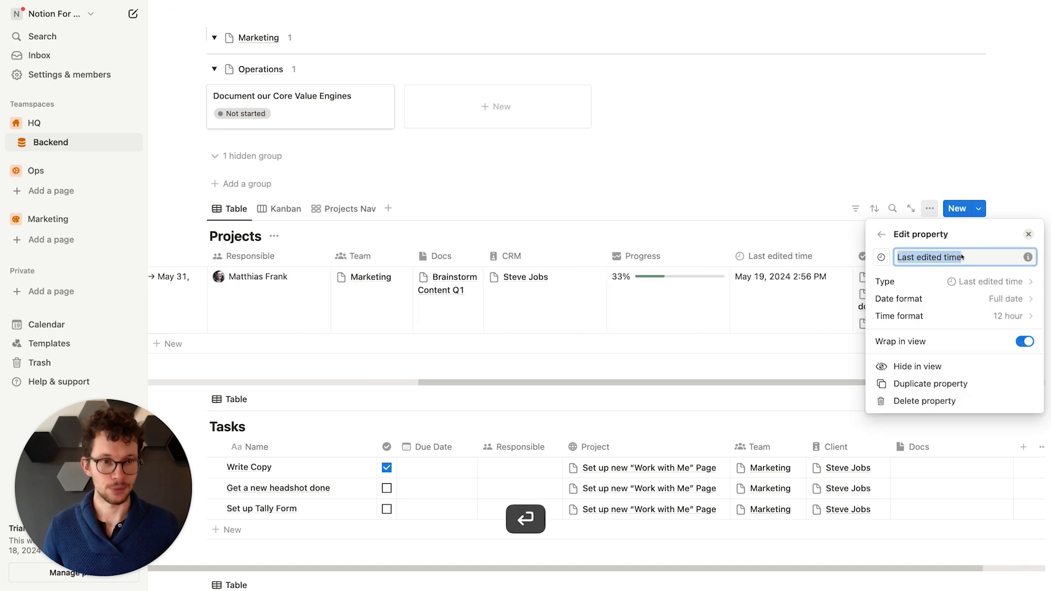
pyautogui.click(950, 372)
pyautogui.click(416, 183)
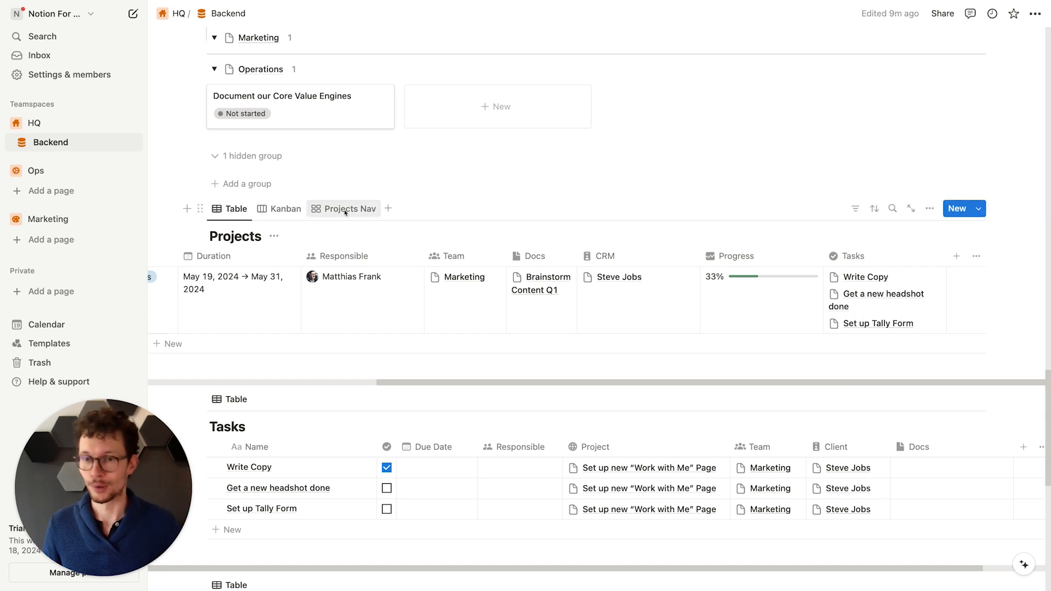
# Step: Add an advanced filter to the Projects Kanban view where Status is not Done and turn the rule into a filter group
pyautogui.click(293, 213)
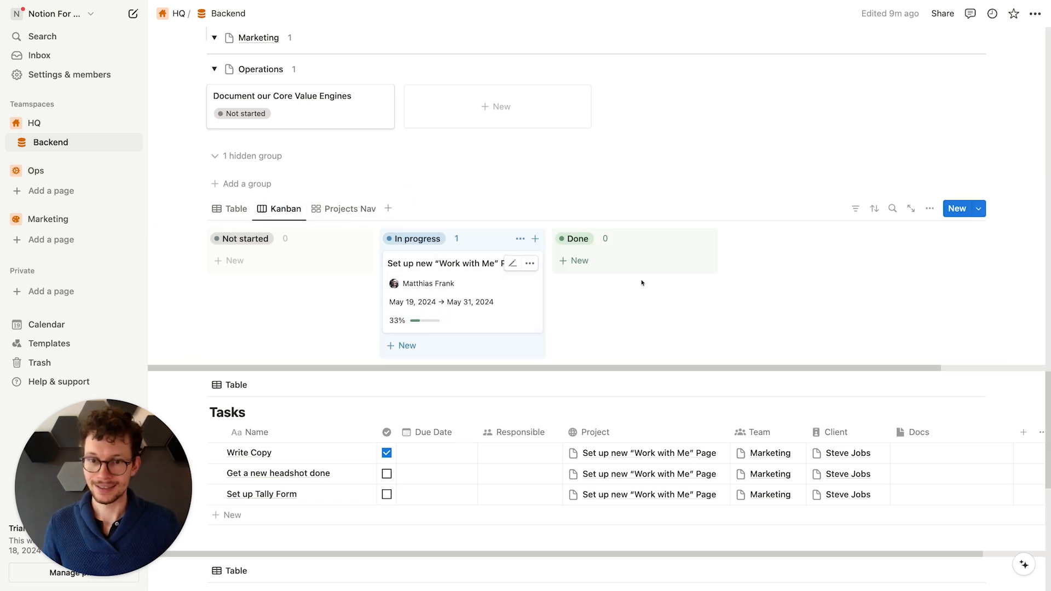
pyautogui.click(855, 208)
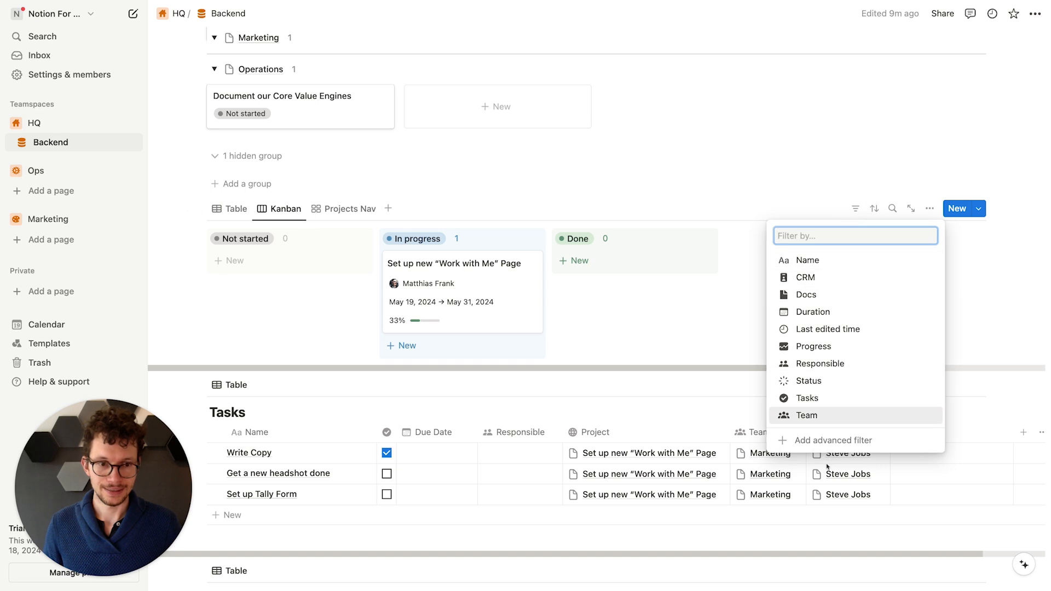
pyautogui.click(826, 441)
pyautogui.click(149, 264)
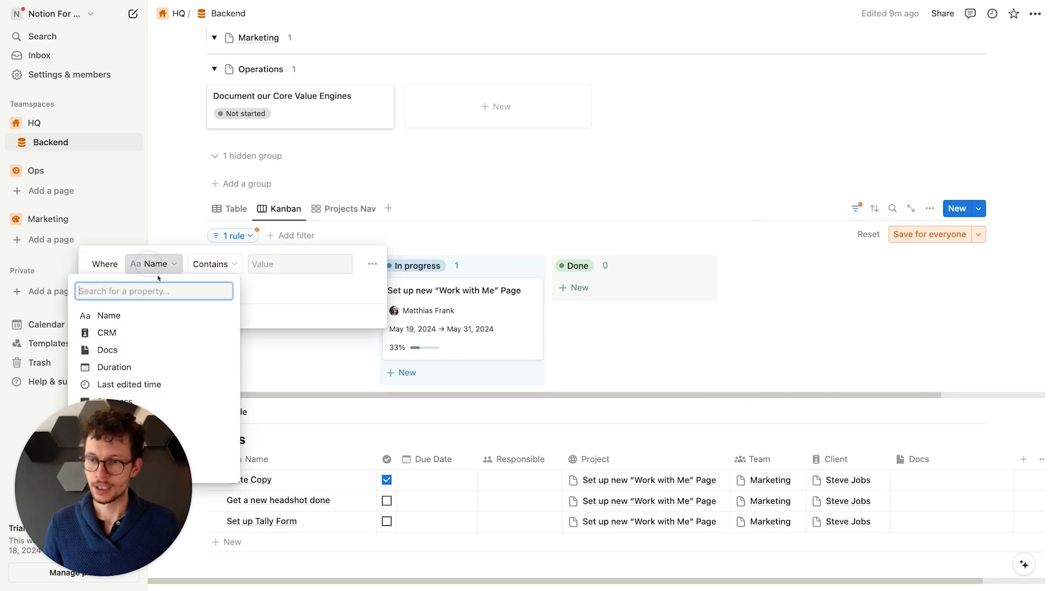
pyautogui.write('stat')
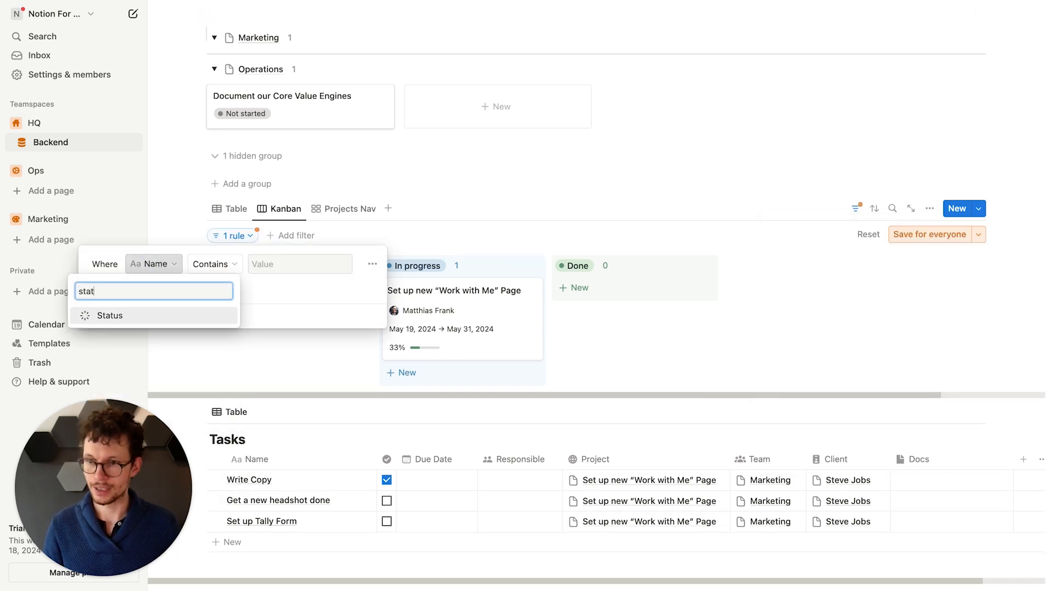
pyautogui.press('Return')
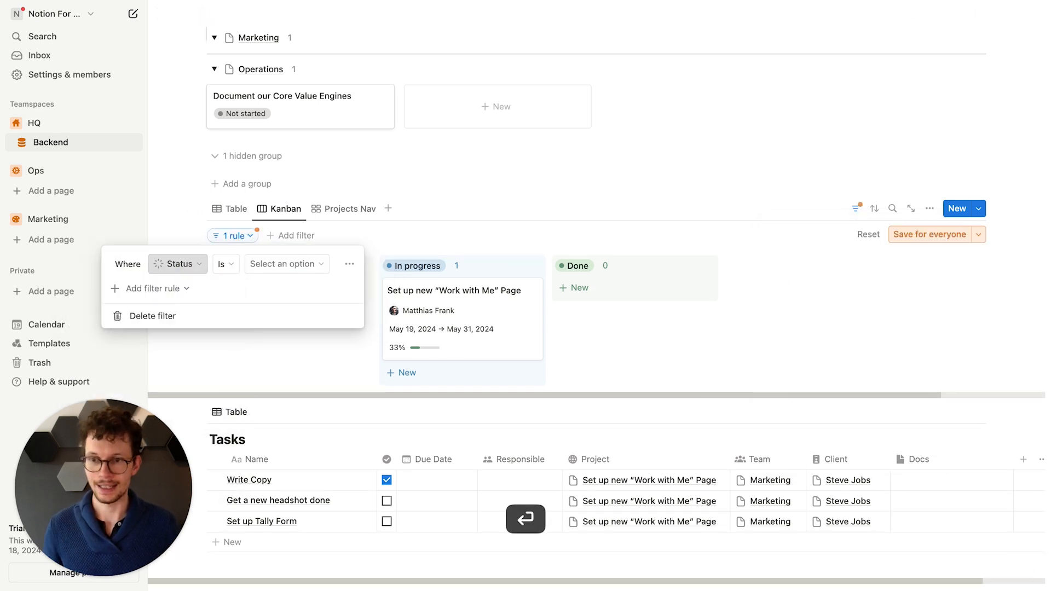
pyautogui.click(225, 264)
pyautogui.click(219, 303)
pyautogui.click(291, 264)
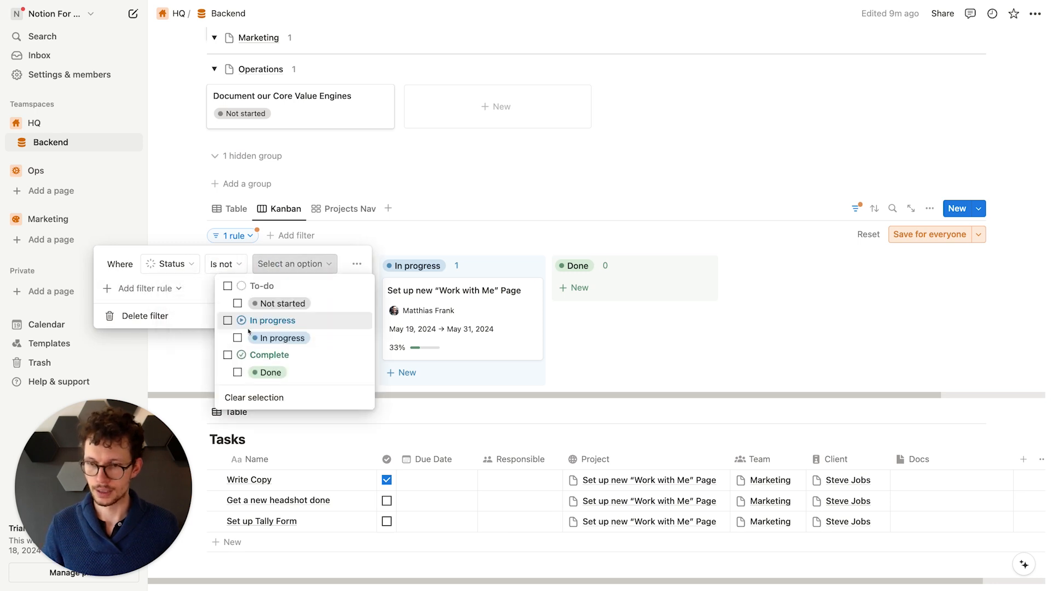
pyautogui.click(228, 354)
pyautogui.press('Escape')
pyautogui.click(341, 264)
pyautogui.click(342, 319)
# Step: Add an Or rule to the filter group for Last edited time on or after one month ago and save for everyone
pyautogui.click(167, 293)
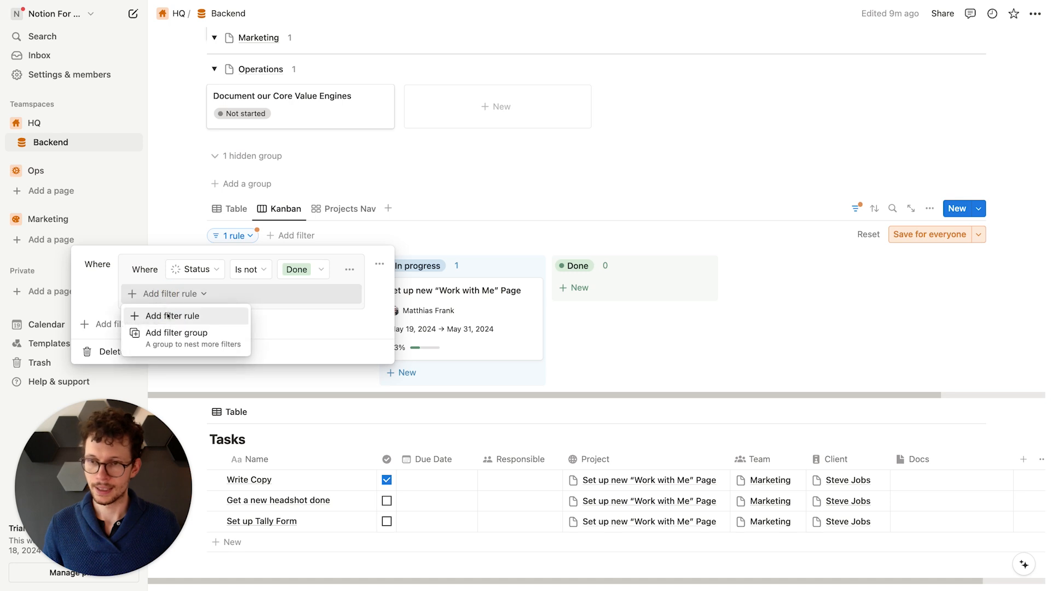
pyautogui.click(176, 312)
pyautogui.click(192, 294)
pyautogui.write('las')
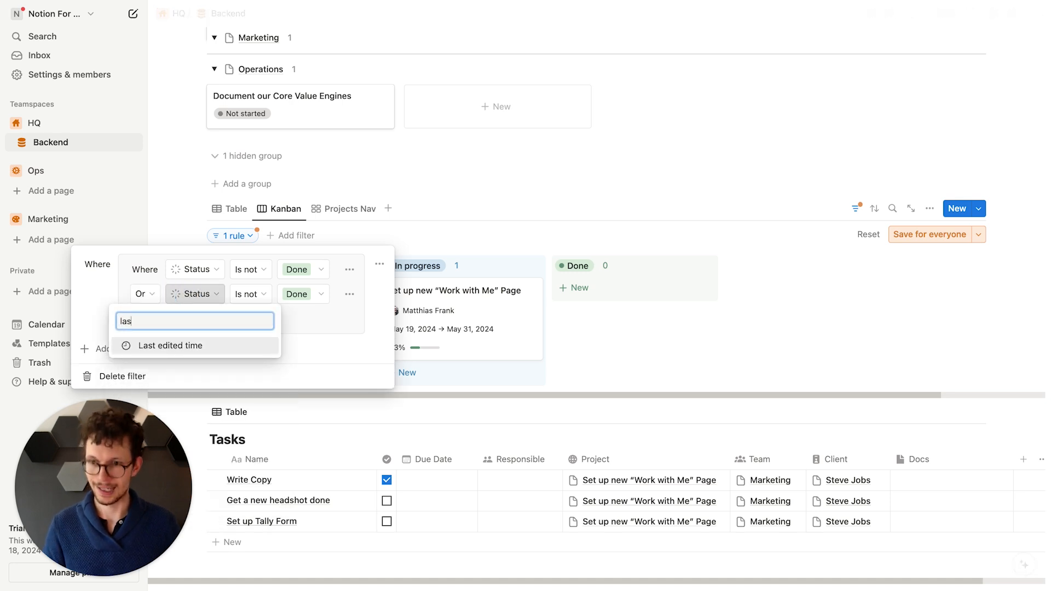
pyautogui.press('Return')
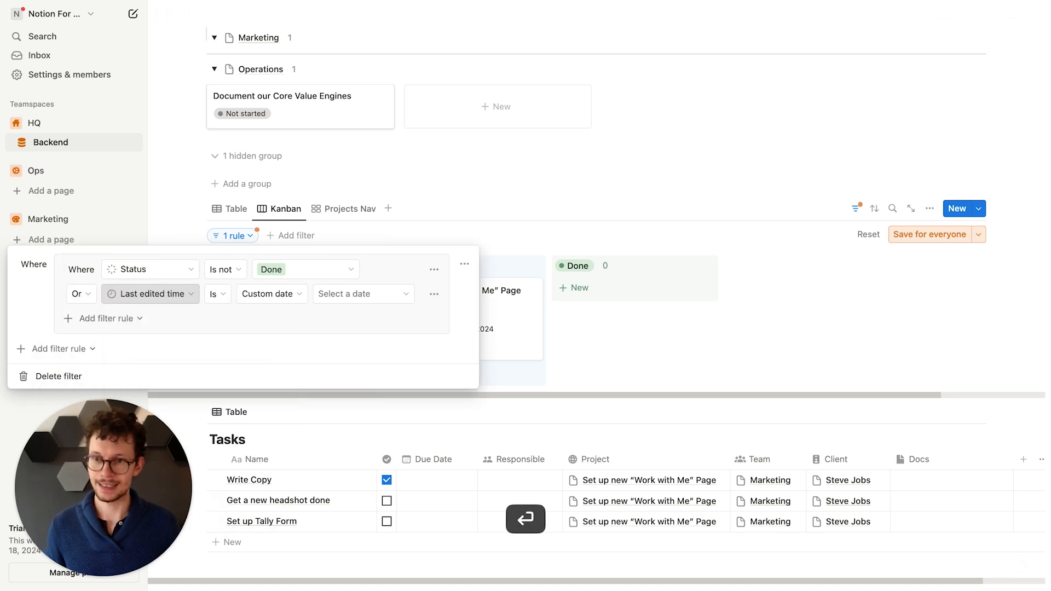
pyautogui.click(222, 295)
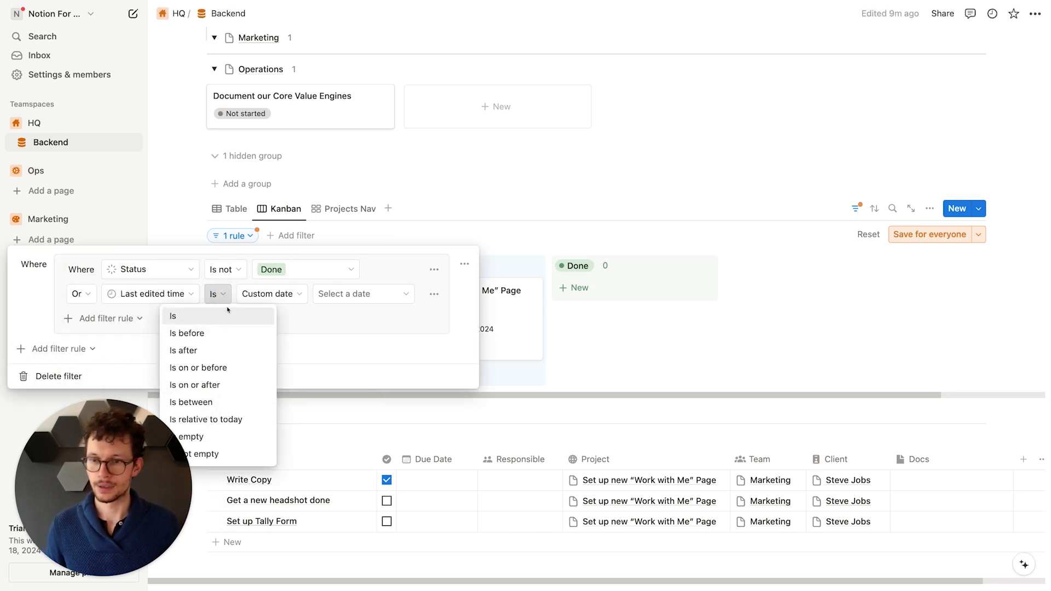
pyautogui.click(198, 385)
pyautogui.click(309, 294)
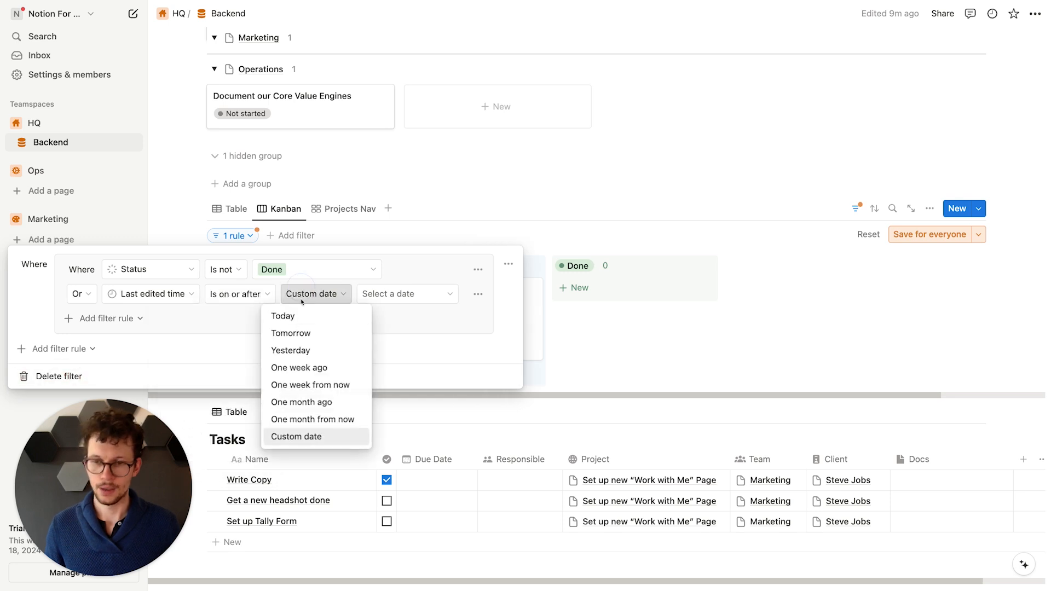
pyautogui.click(301, 401)
pyautogui.click(923, 235)
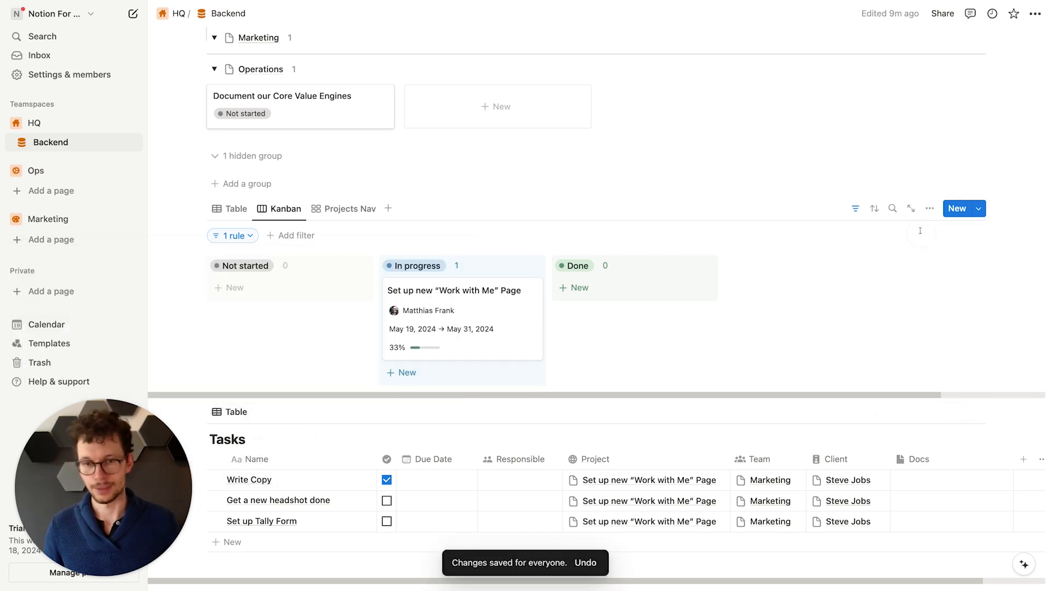
# Step: Test the Kanban filter by moving the “Work with Me” project card to Done and back to In progress
pyautogui.moveTo(603, 288); pyautogui.dragTo(625, 301)
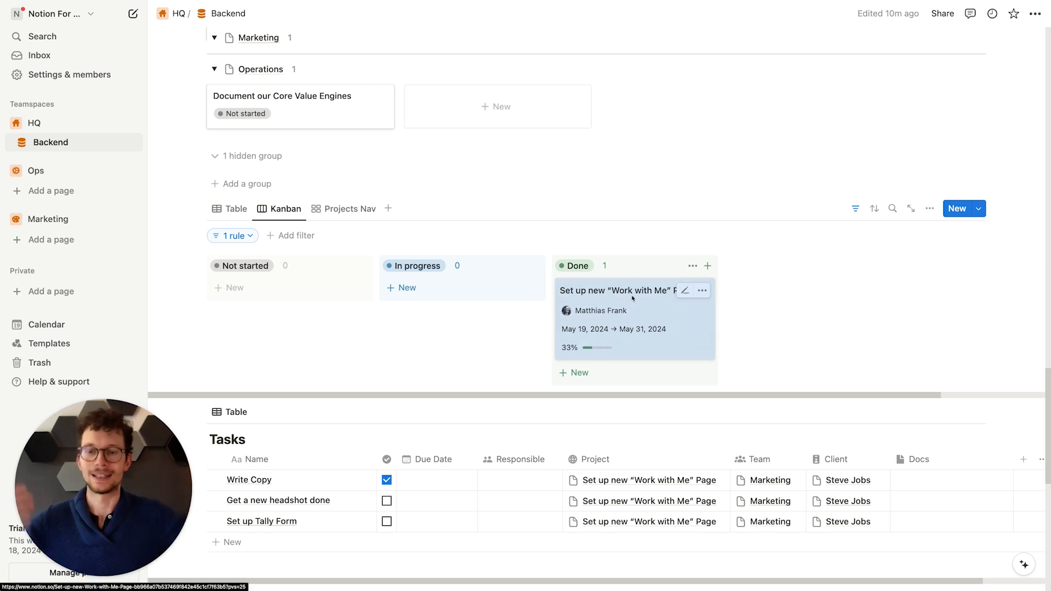
pyautogui.moveTo(633, 297); pyautogui.dragTo(482, 290)
pyautogui.moveTo(333, 324); pyautogui.dragTo(339, 195)
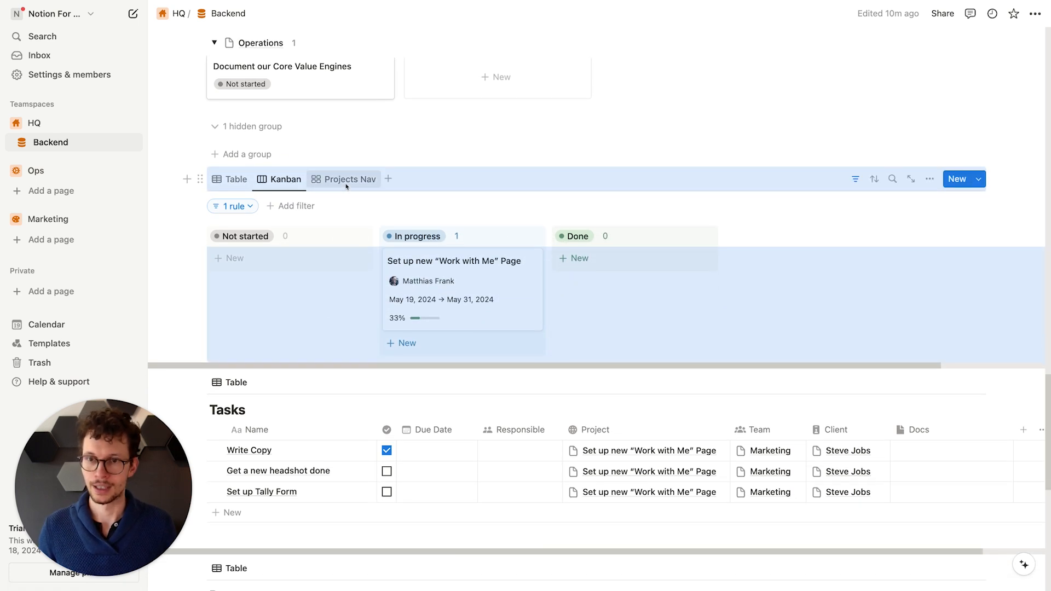
# Step: Duplicate the Kanban view of the Projects database and name the copy My Kanban
pyautogui.click(345, 183)
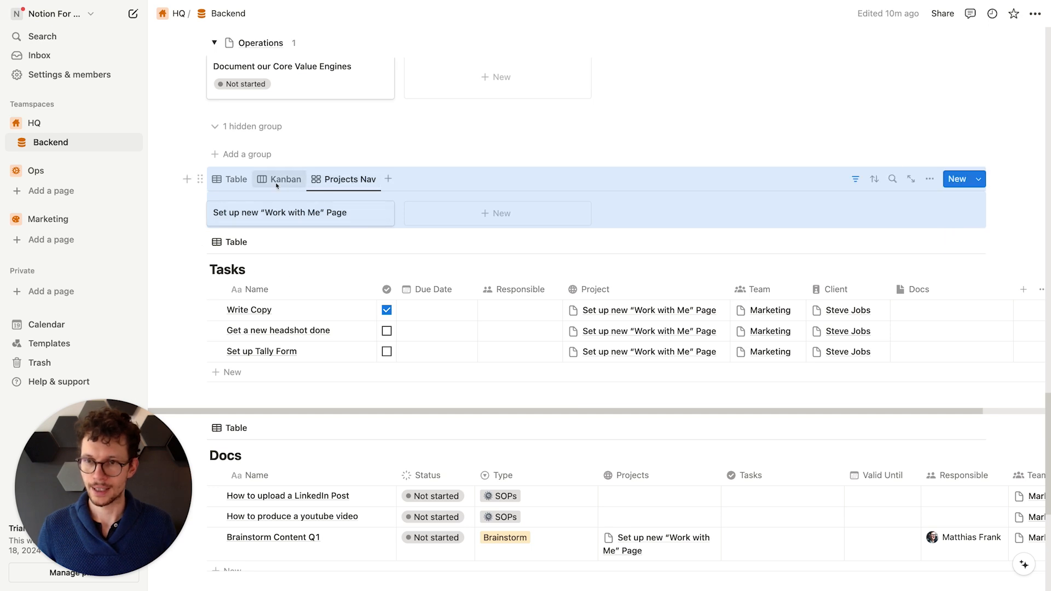
pyautogui.click(320, 179)
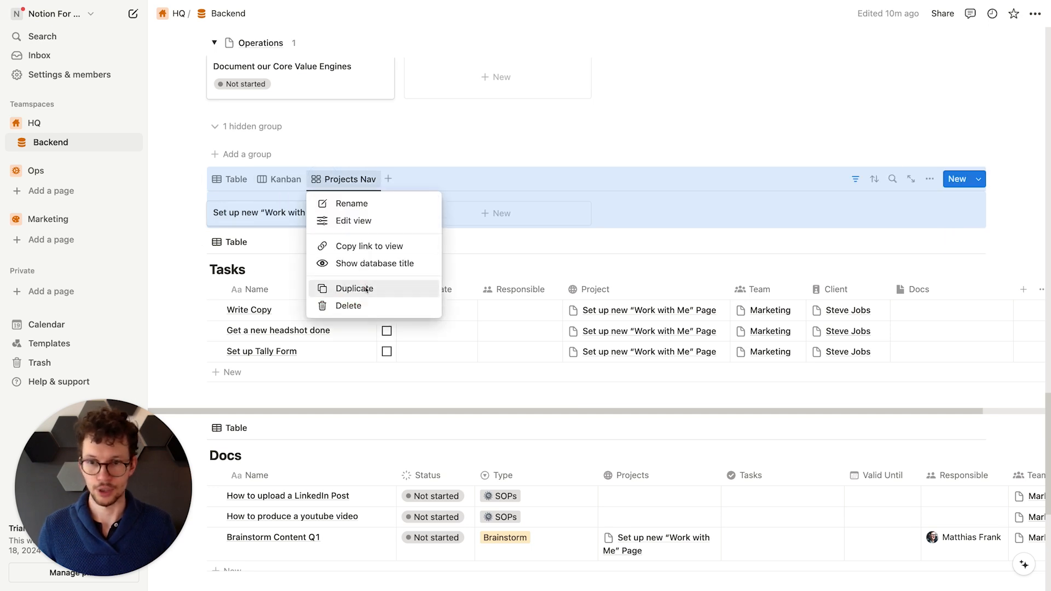
pyautogui.click(288, 180)
pyautogui.click(286, 180)
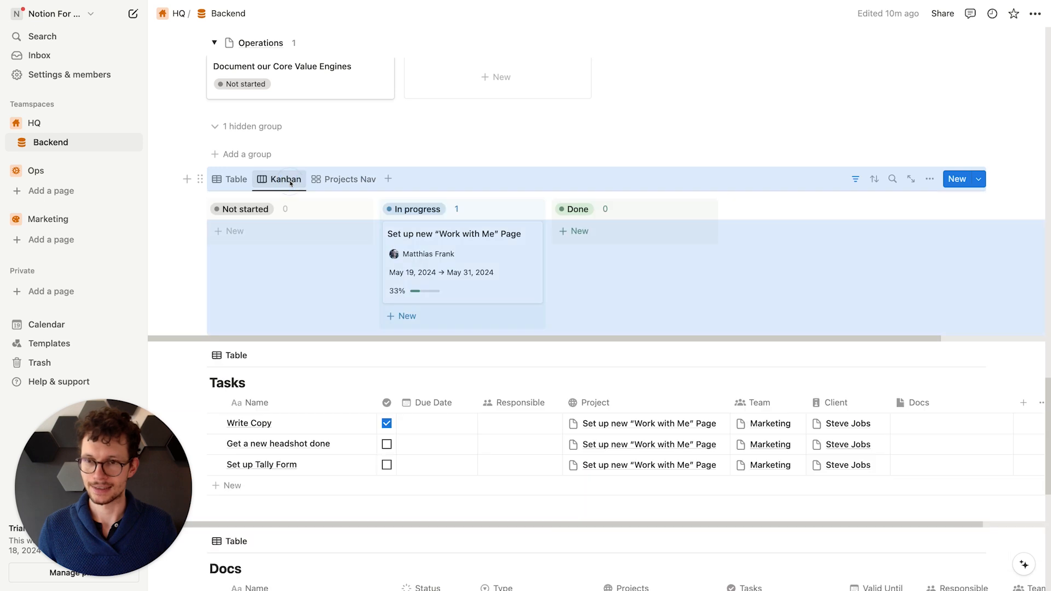
pyautogui.click(282, 180)
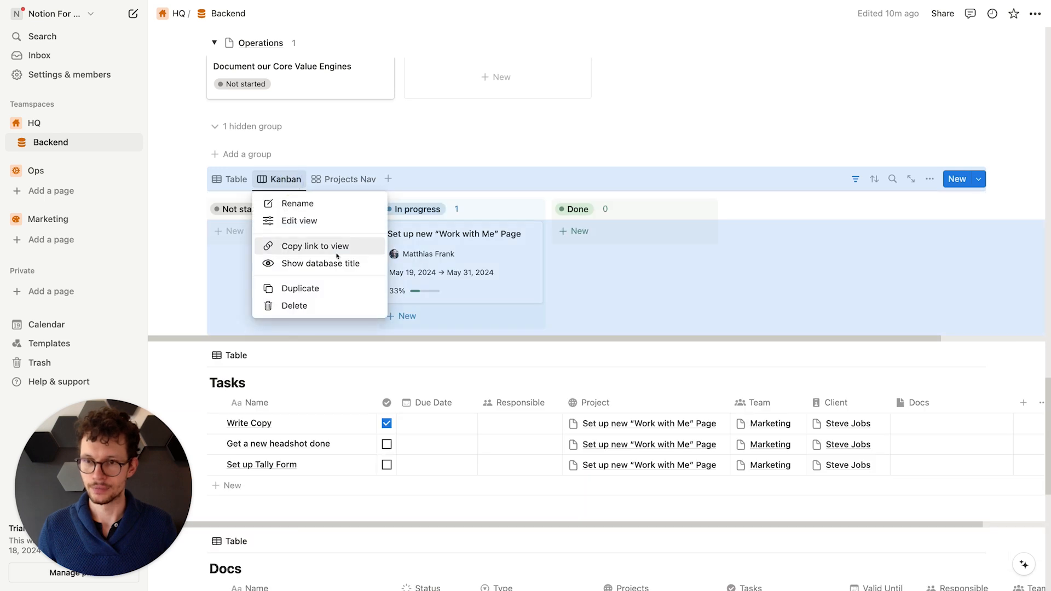
pyautogui.click(320, 287)
pyautogui.press('super+a')
pyautogui.write('My Kanban')
pyautogui.press('Return')
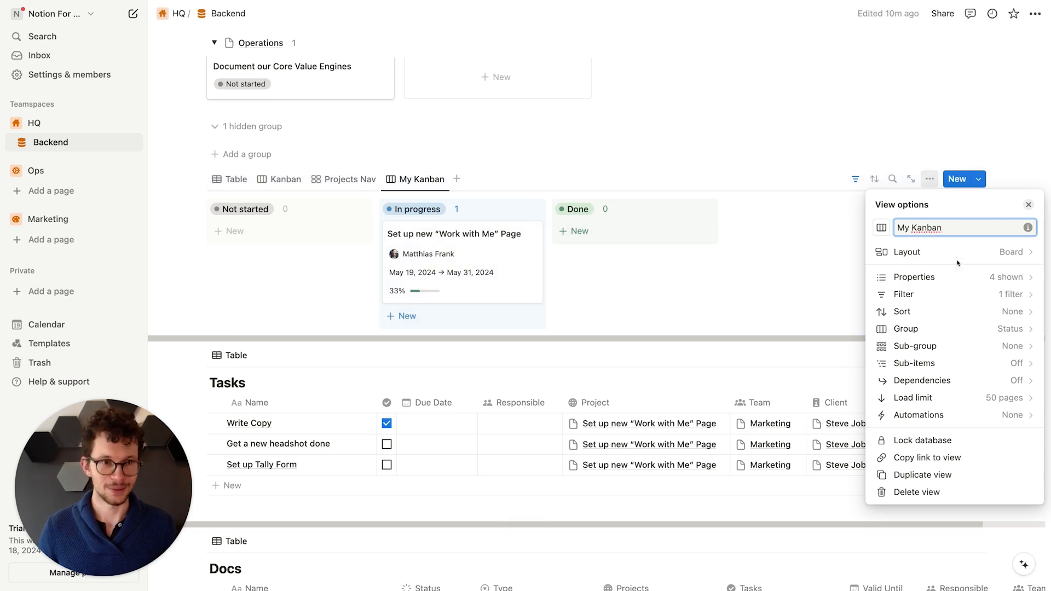
# Step: Find a columns icon in the icon library and set it as the My Kanban view's icon
pyautogui.click(881, 228)
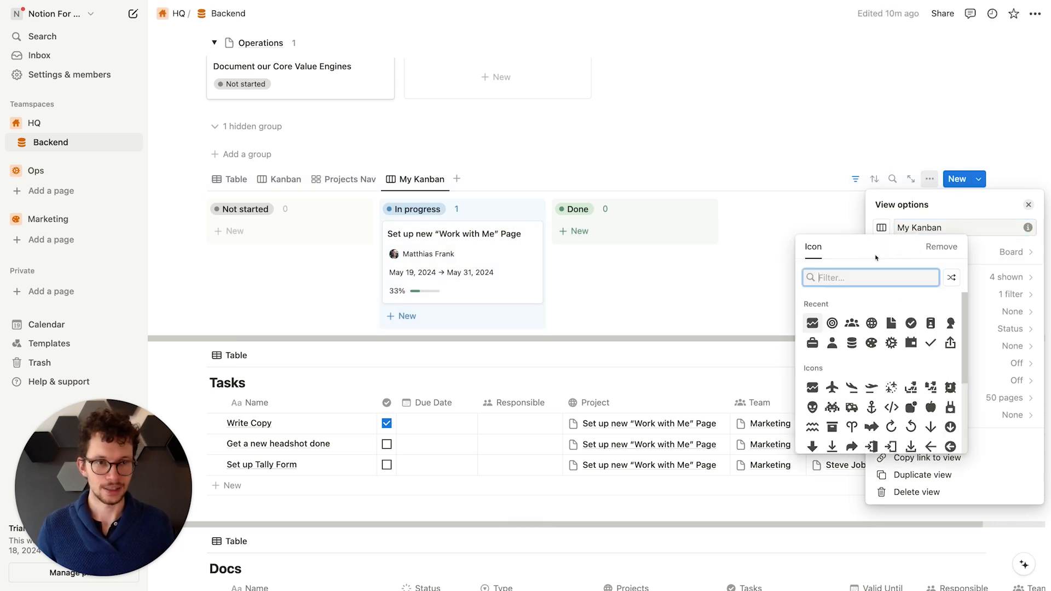
pyautogui.click(870, 323)
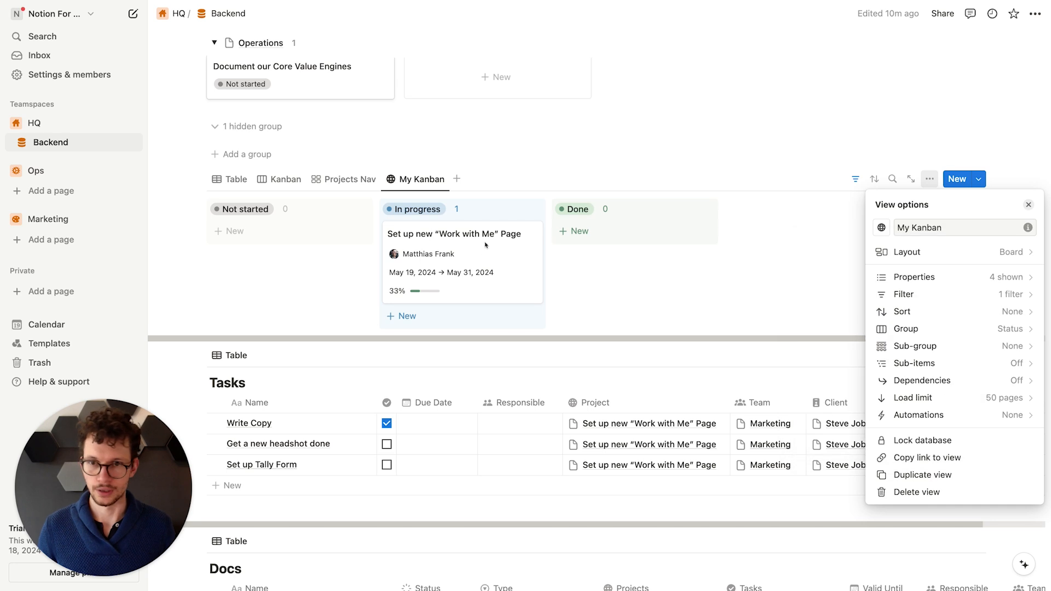
pyautogui.click(881, 227)
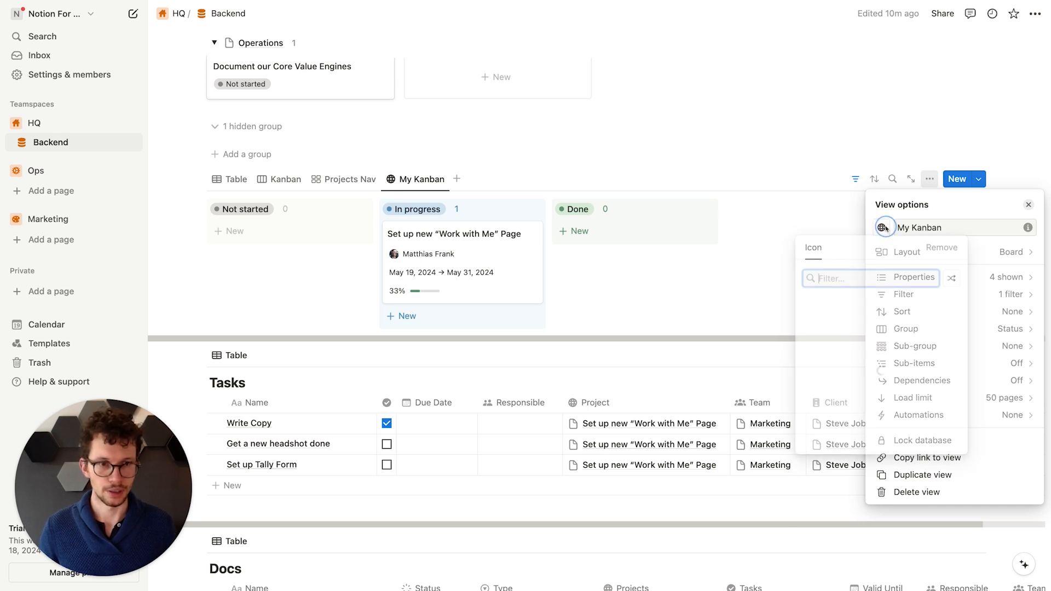
pyautogui.write('booa')
pyautogui.write('r')
pyautogui.press('BackSpace')
pyautogui.press('BackSpace')
pyautogui.press('BackSpace')
pyautogui.write('ard')
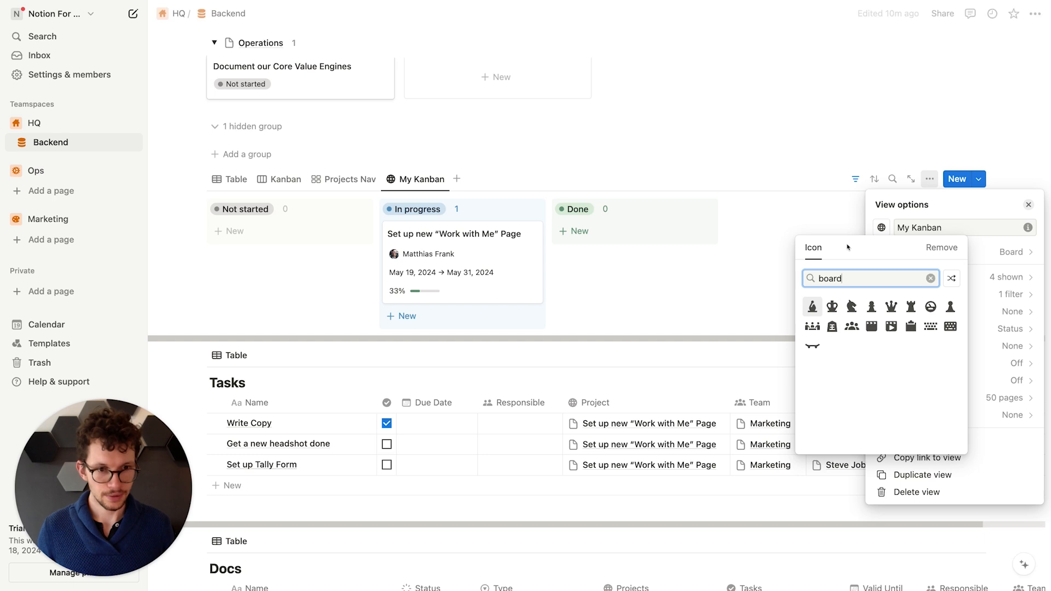
pyautogui.press('super+a')
pyautogui.write('c')
pyautogui.press('BackSpace')
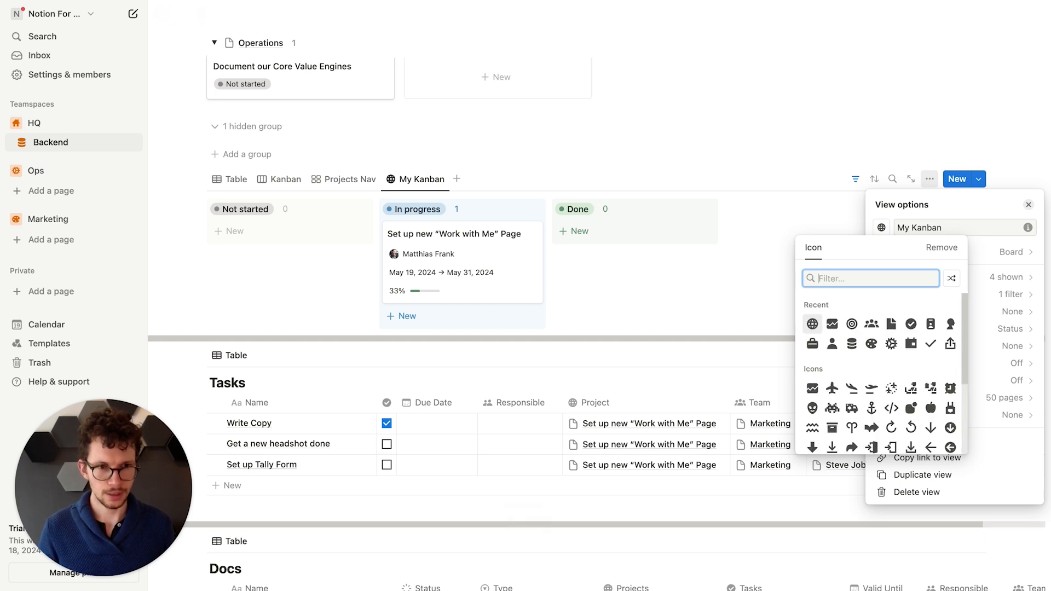
pyautogui.write('kanb')
pyautogui.press('super+a')
pyautogui.write('pill')
pyautogui.press('super+a')
pyautogui.write('colu')
pyautogui.press('Return')
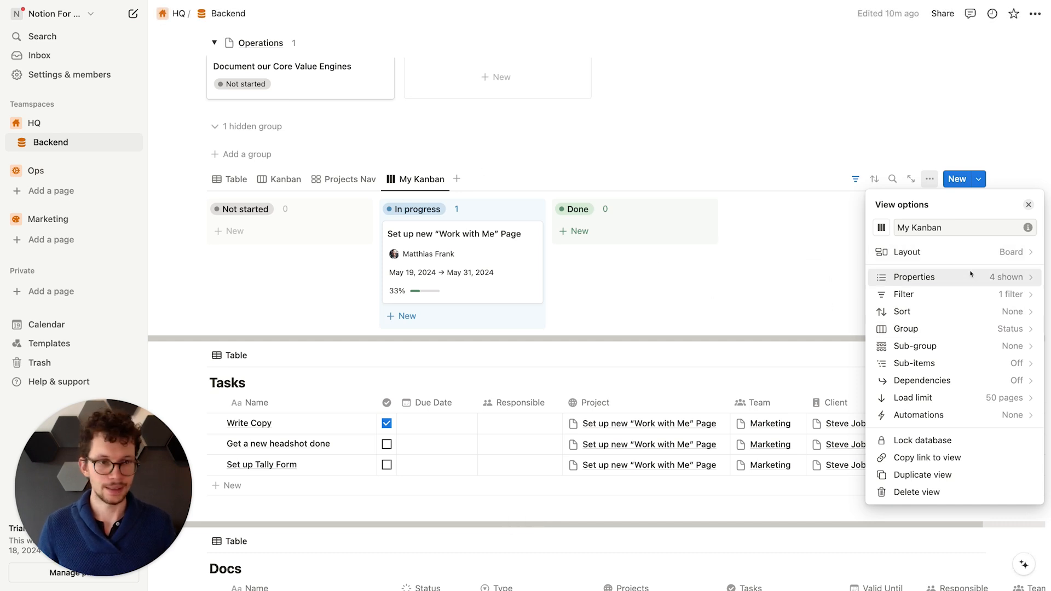
# Step: Add an And rule where Responsible contains Me beside the filter group of the My Kanban view and save for everyone
pyautogui.click(919, 311)
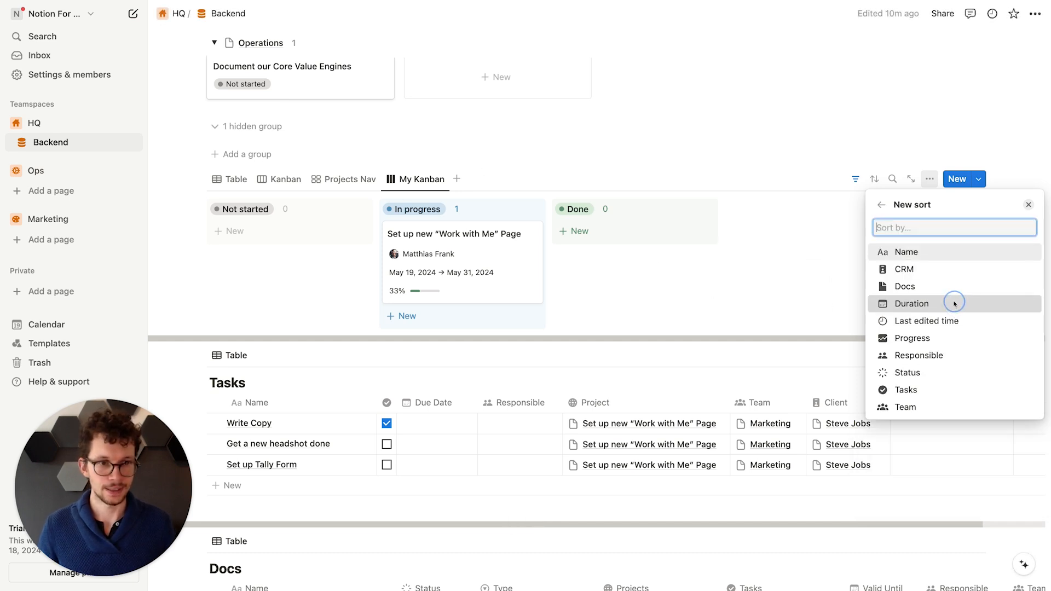
pyautogui.click(878, 204)
pyautogui.click(942, 294)
pyautogui.click(931, 230)
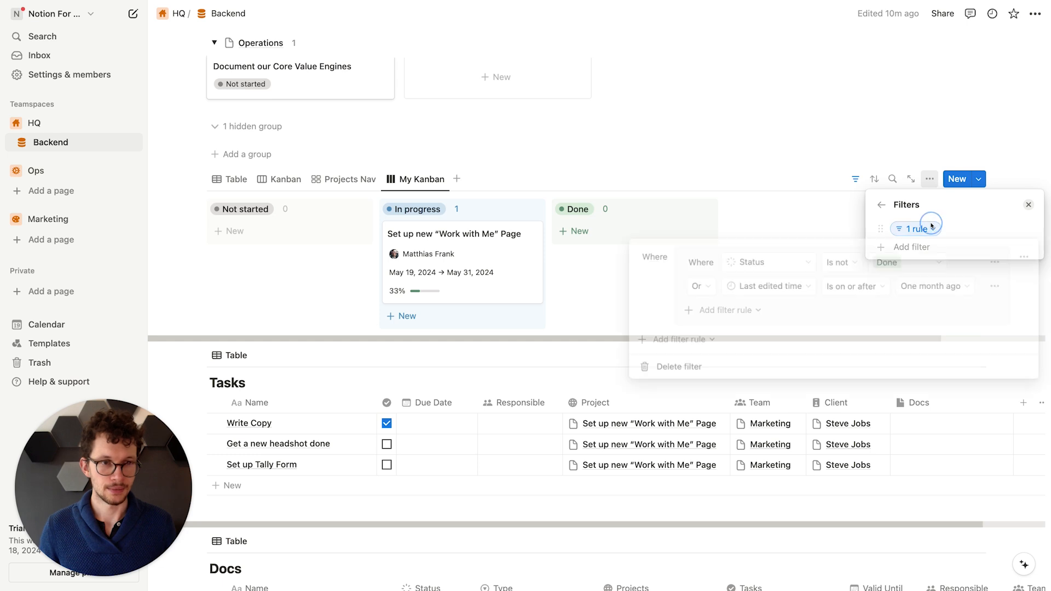
pyautogui.click(652, 343)
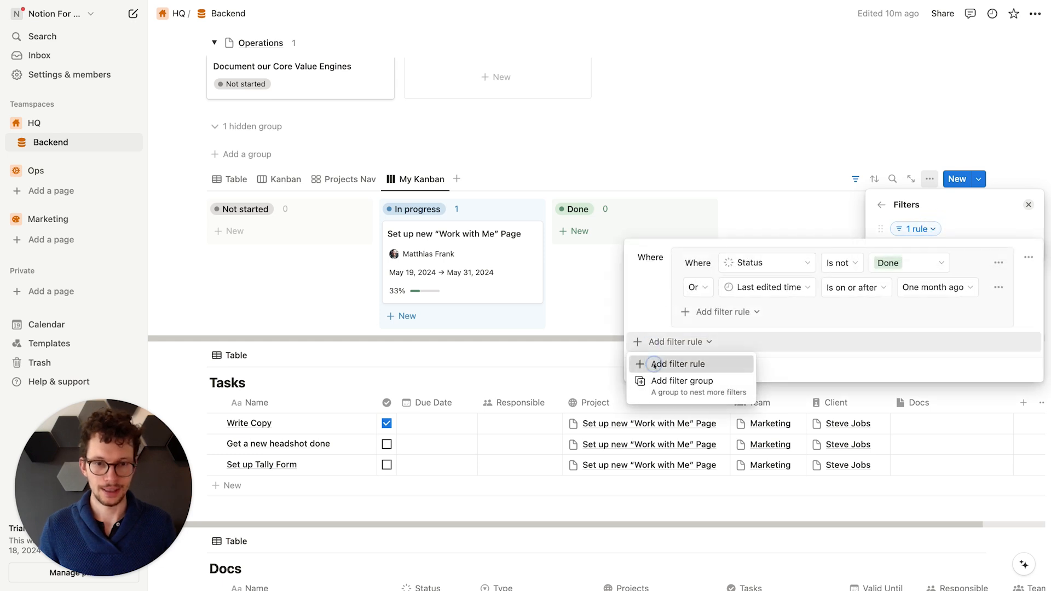
pyautogui.click(685, 364)
pyautogui.click(707, 347)
pyautogui.click(690, 498)
pyautogui.click(871, 339)
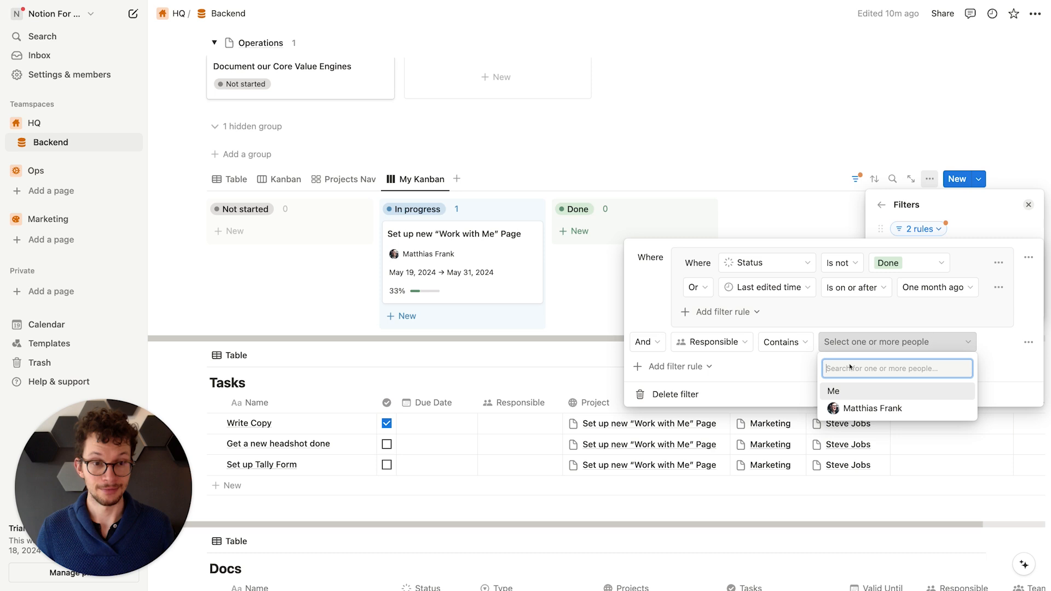
pyautogui.click(849, 391)
pyautogui.click(951, 337)
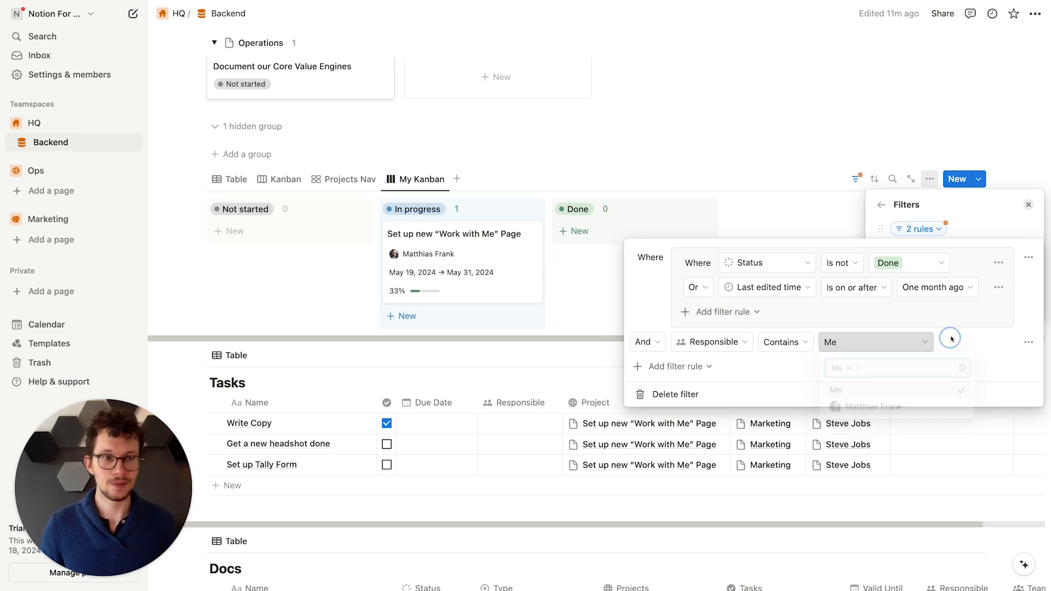
pyautogui.click(972, 221)
pyautogui.click(952, 273)
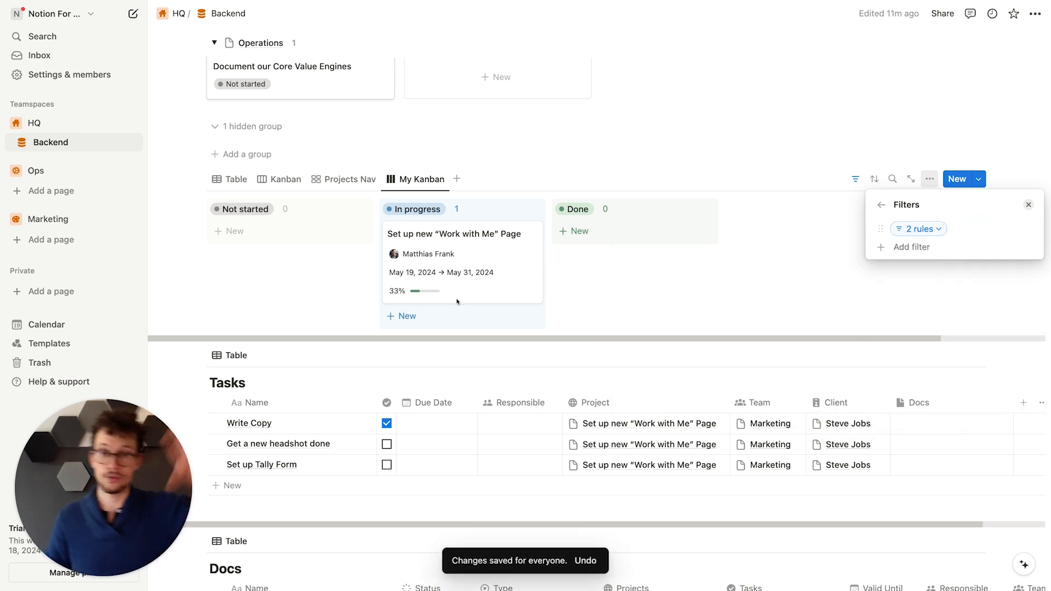
pyautogui.click(566, 299)
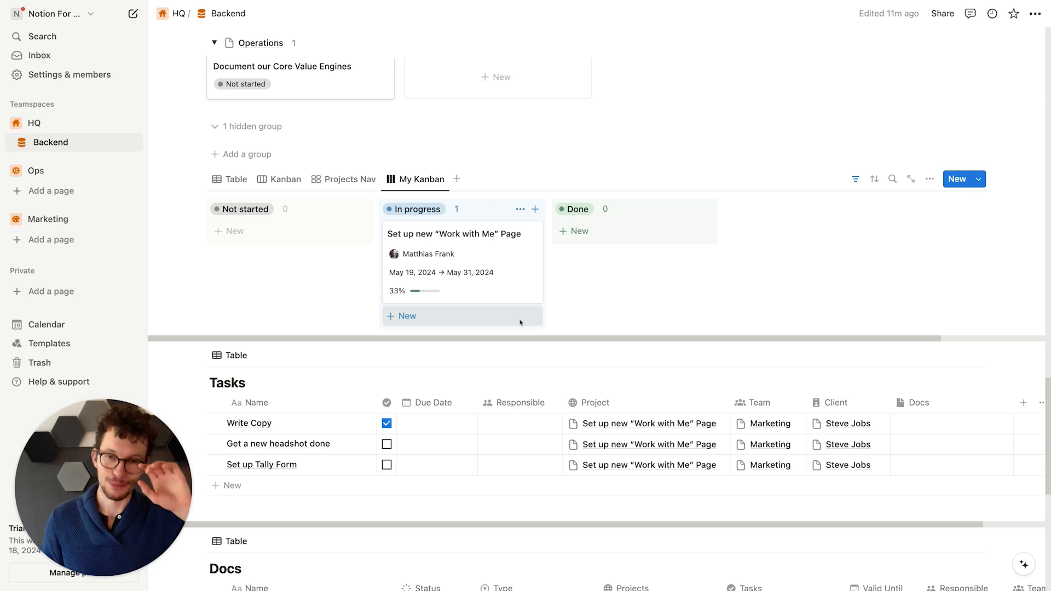
# Step: Create a table view named Open in the Tasks database with a checkmark icon and the database title hidden
pyautogui.scroll(-2, 520, 322)
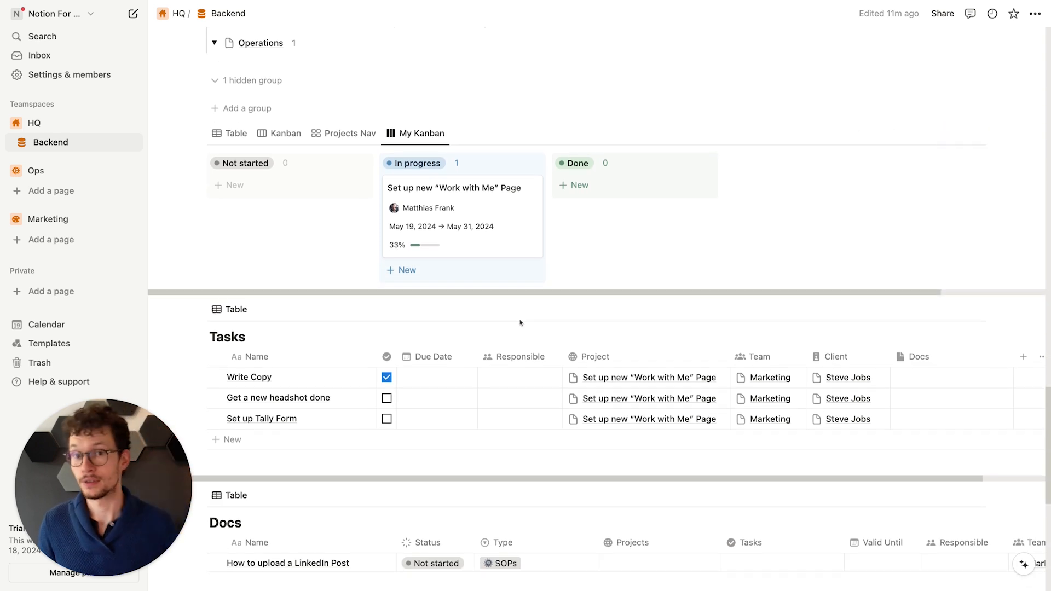
pyautogui.scroll(-3, 519, 321)
pyautogui.scroll(3, 521, 263)
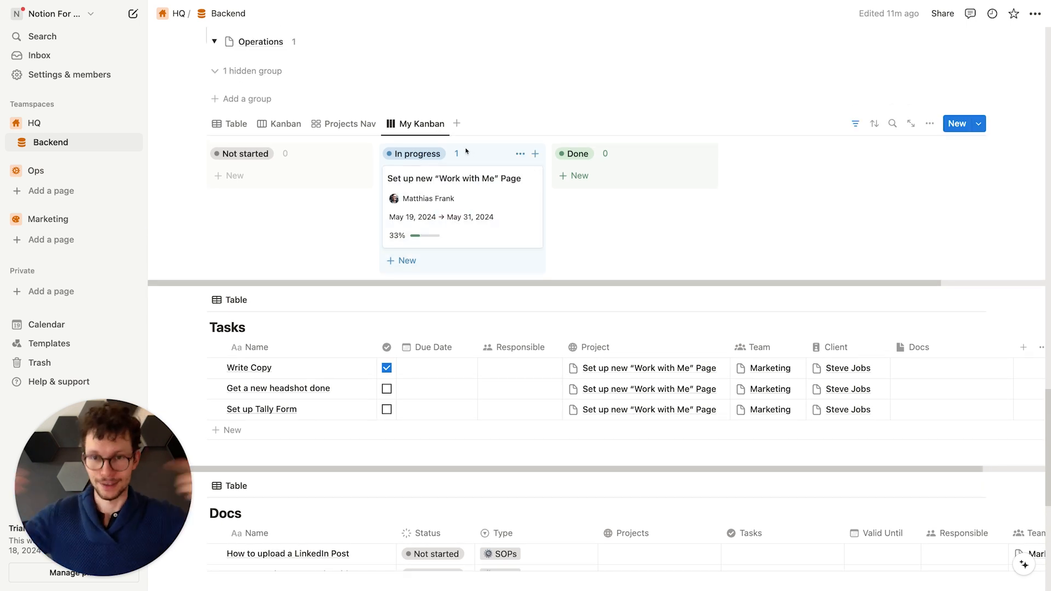
pyautogui.scroll(-5, 466, 151)
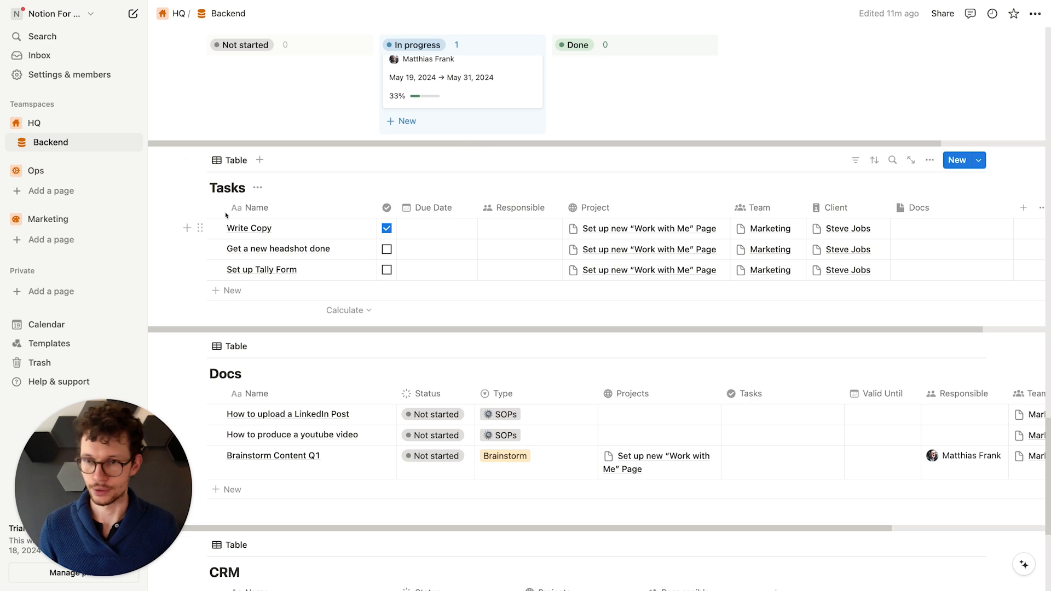
pyautogui.scroll(-1, 290, 205)
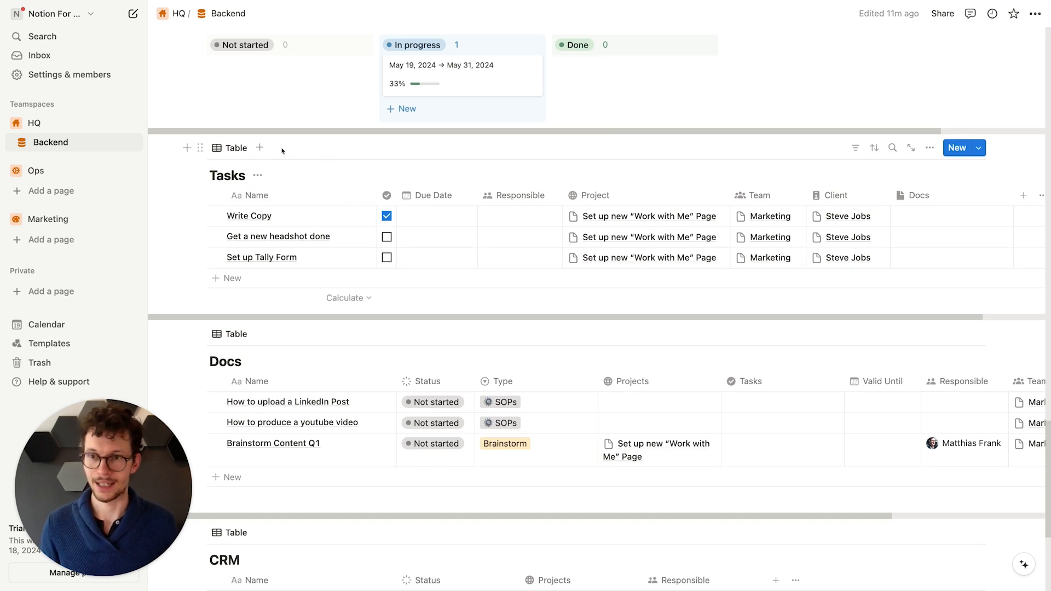
pyautogui.click(261, 148)
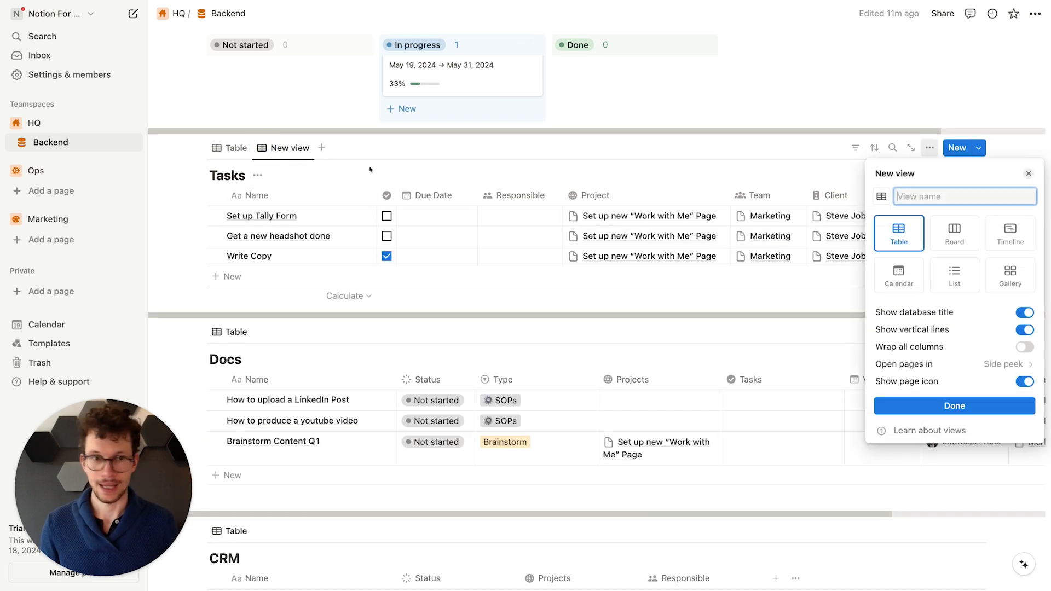
pyautogui.click(882, 198)
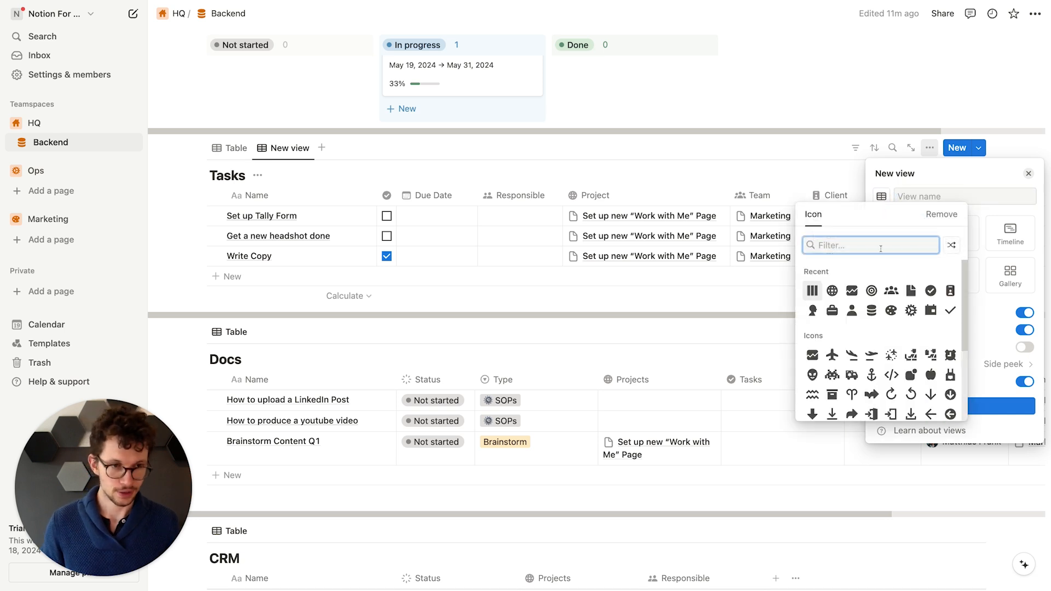
pyautogui.click(950, 310)
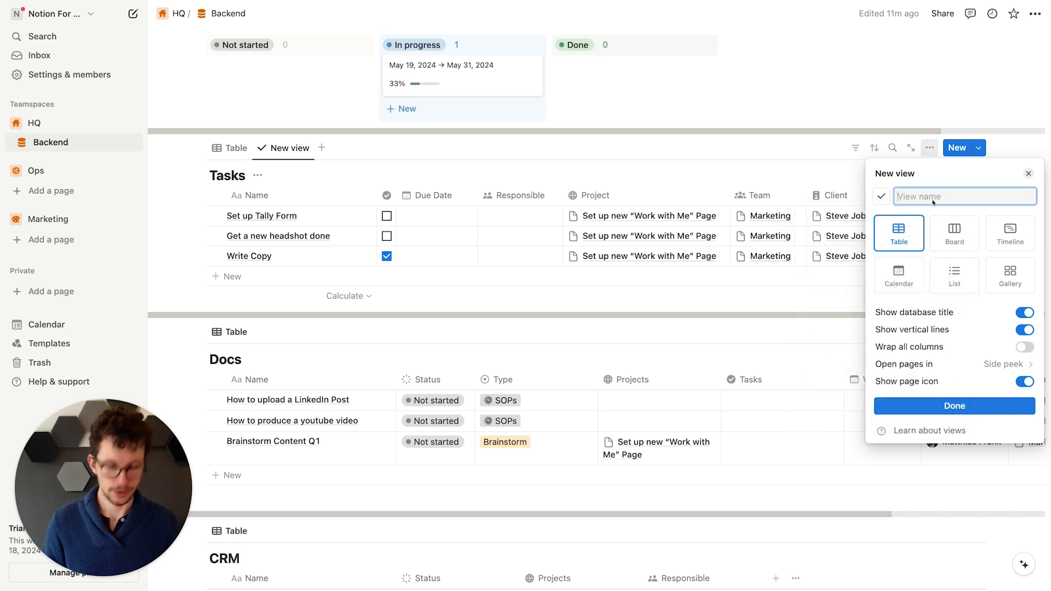
pyautogui.write('Open')
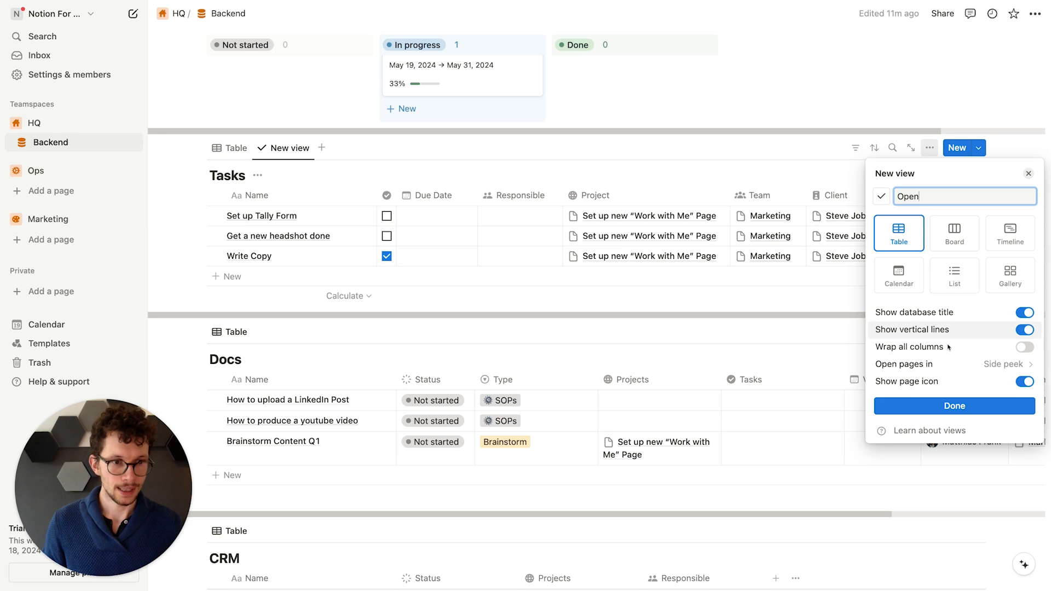
pyautogui.click(1019, 315)
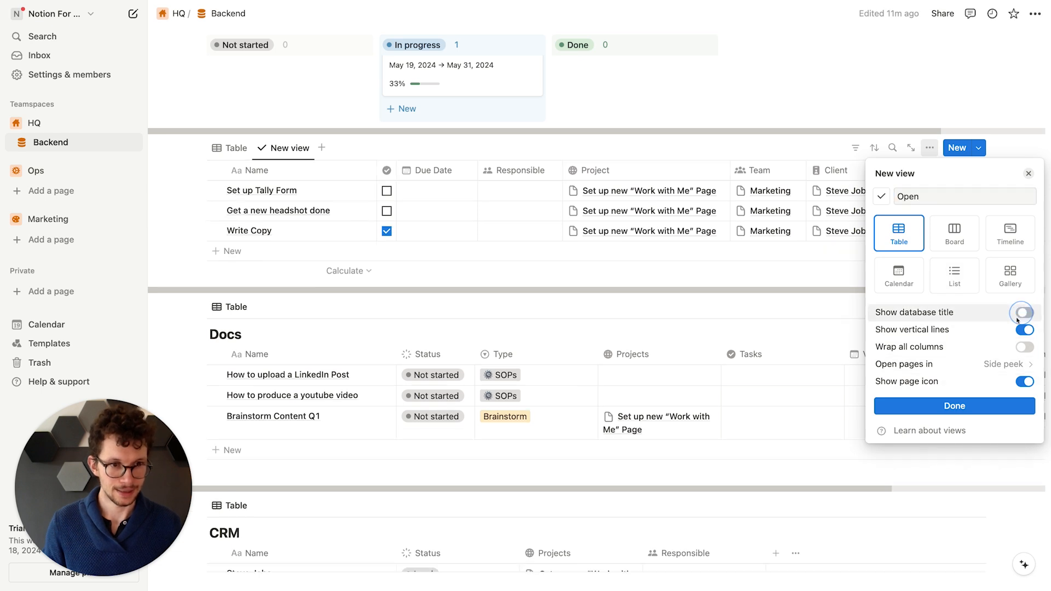
pyautogui.click(955, 406)
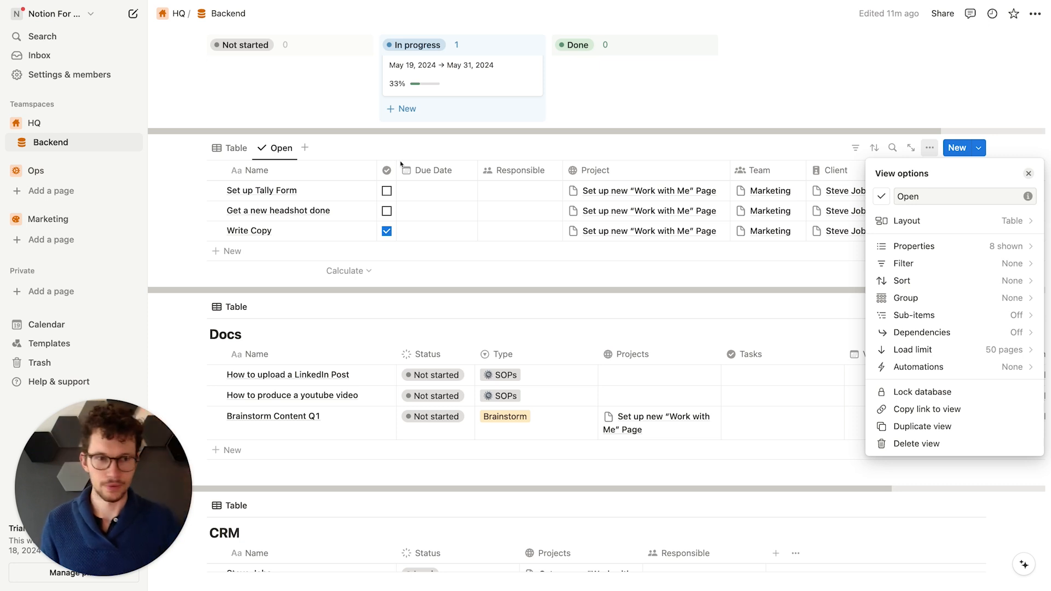
# Step: Add an advanced filter to the Open tasks view where Responsible contains Me and save it for everyone
pyautogui.click(960, 265)
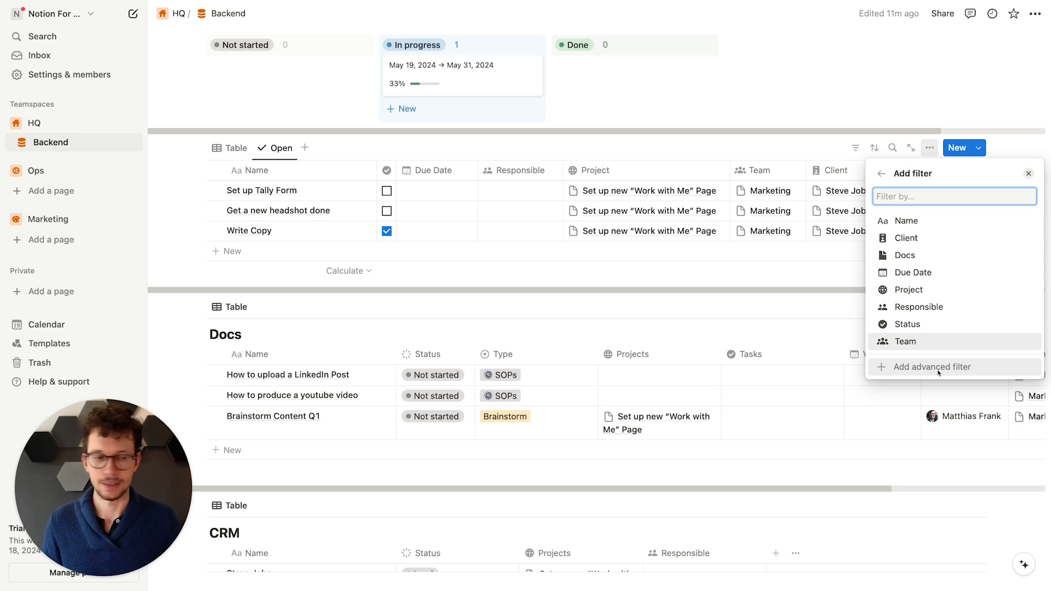
pyautogui.click(938, 372)
pyautogui.click(925, 196)
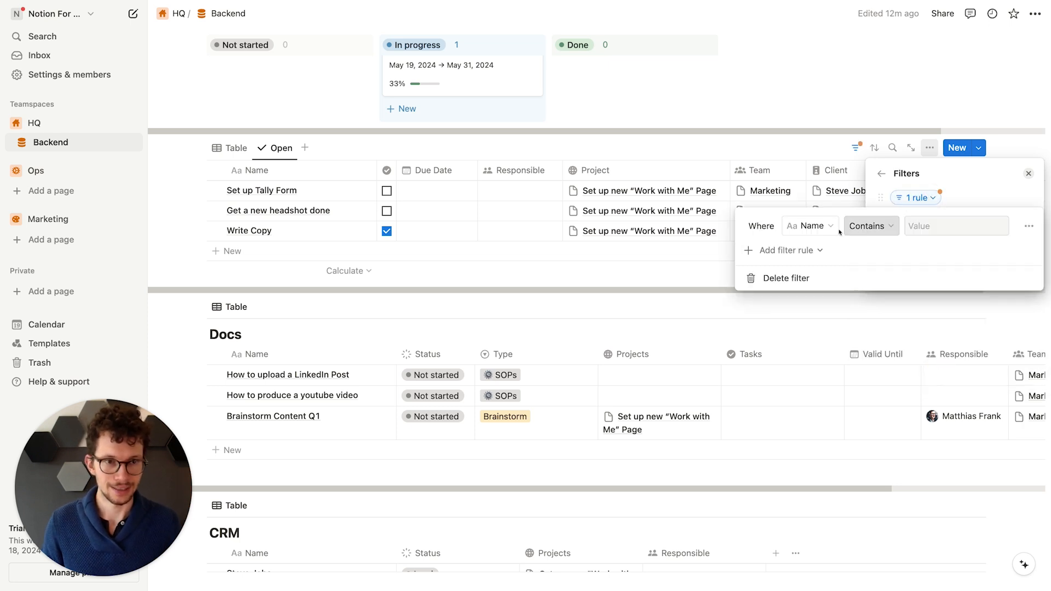
pyautogui.click(811, 225)
pyautogui.write('re')
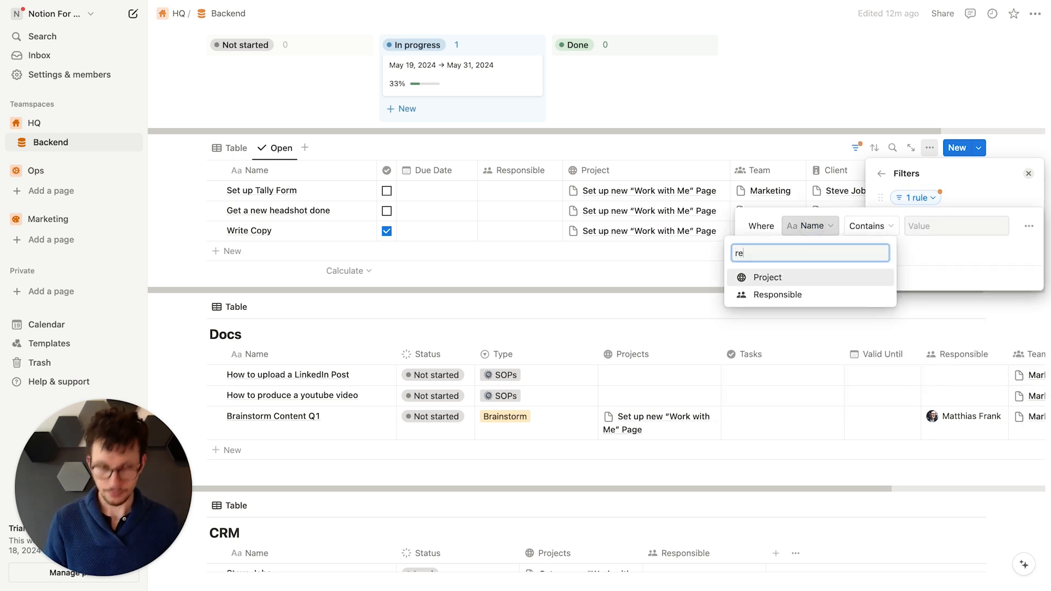
pyautogui.press('Return')
pyautogui.click(895, 226)
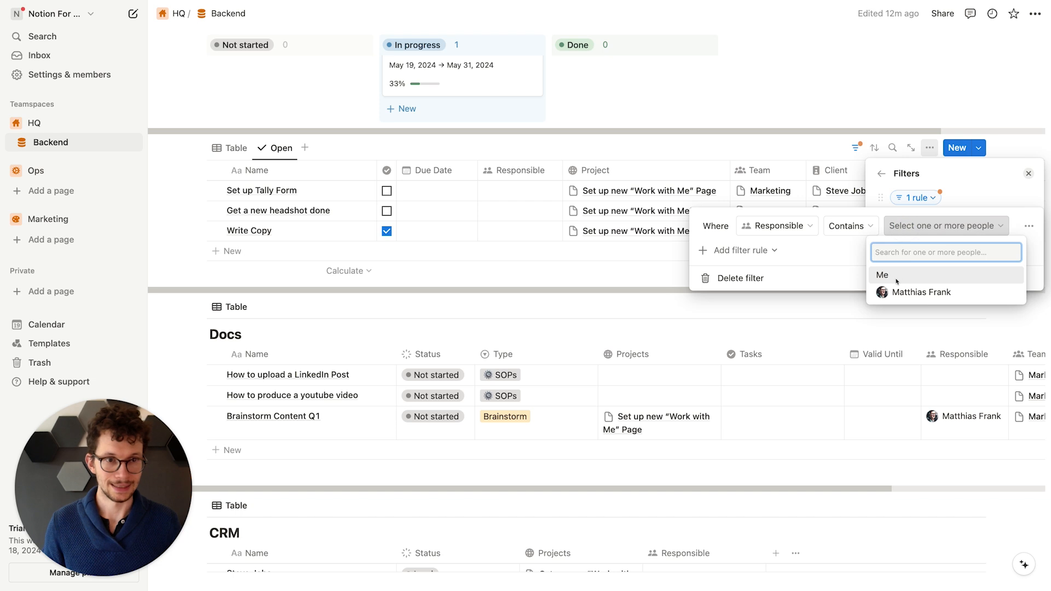
pyautogui.click(897, 274)
pyautogui.click(972, 199)
pyautogui.click(969, 199)
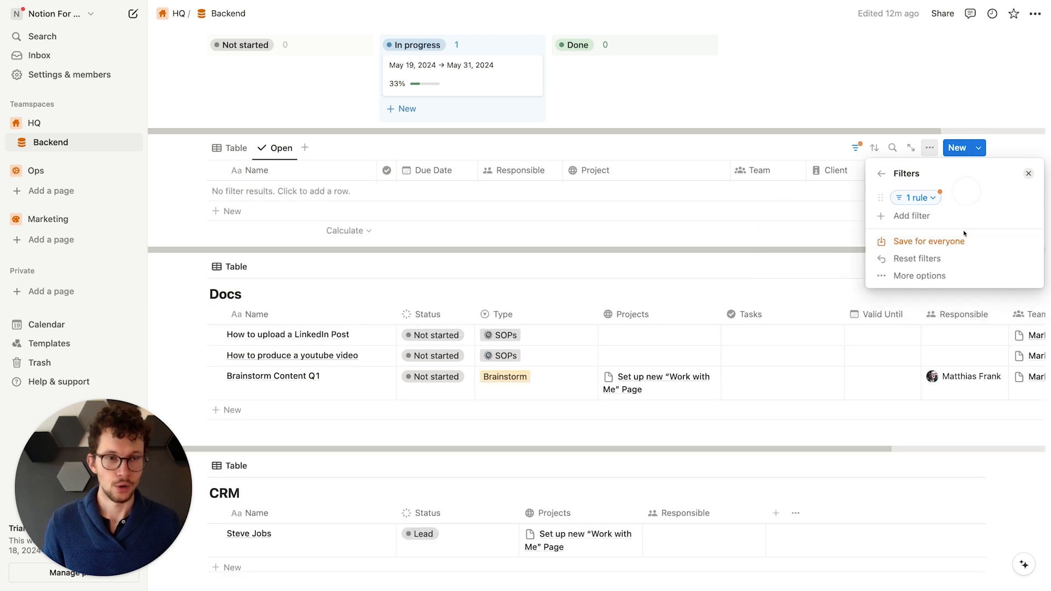
pyautogui.click(953, 241)
pyautogui.click(557, 232)
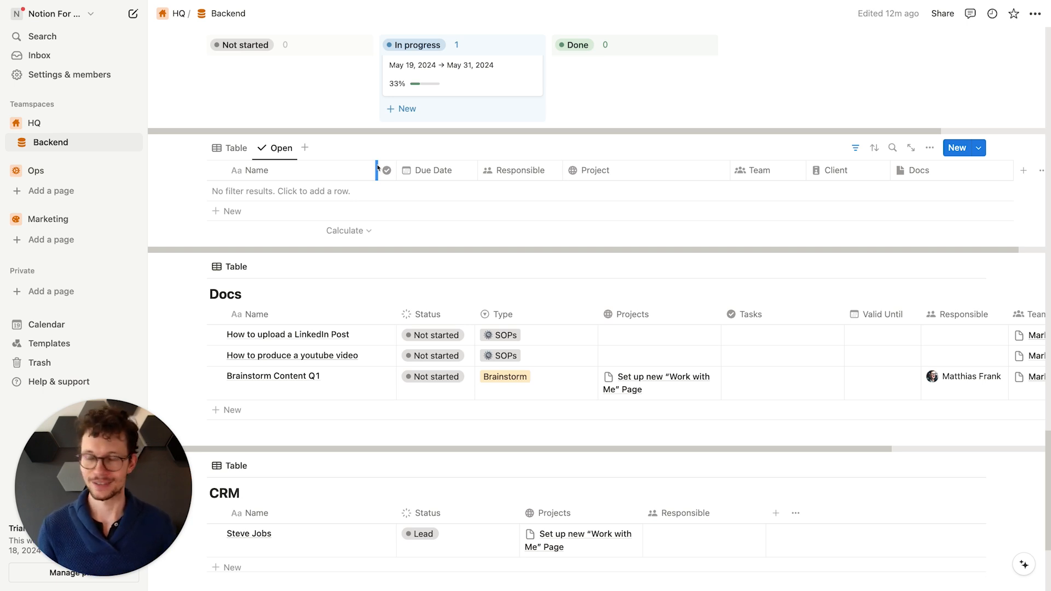
# Step: Add a Created by property to the Tasks database and hide it in the Table view
pyautogui.click(232, 151)
pyautogui.hscroll(3, 512, 225)
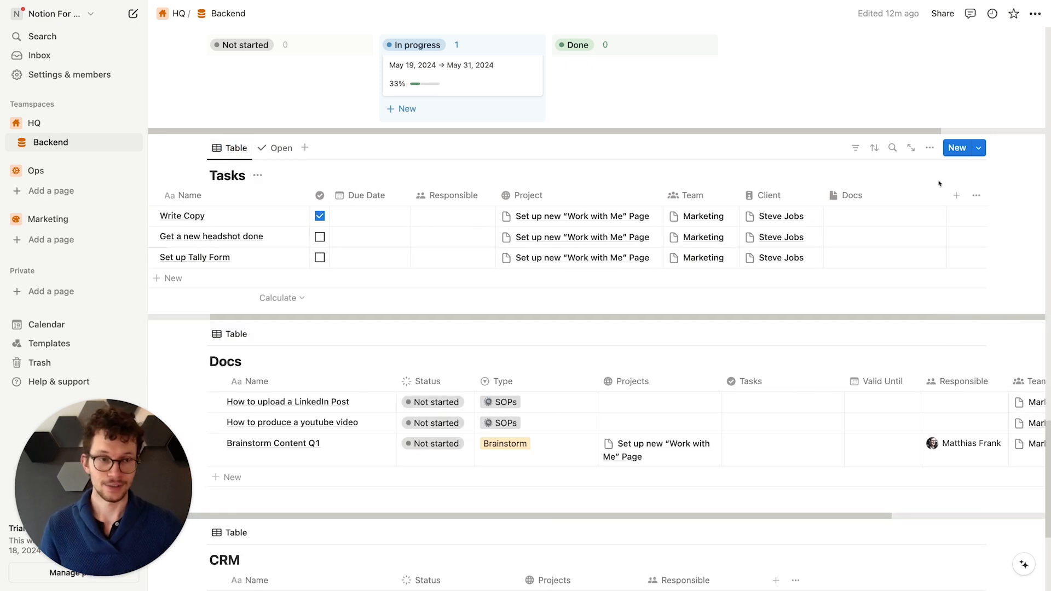
pyautogui.click(957, 196)
pyautogui.write('create')
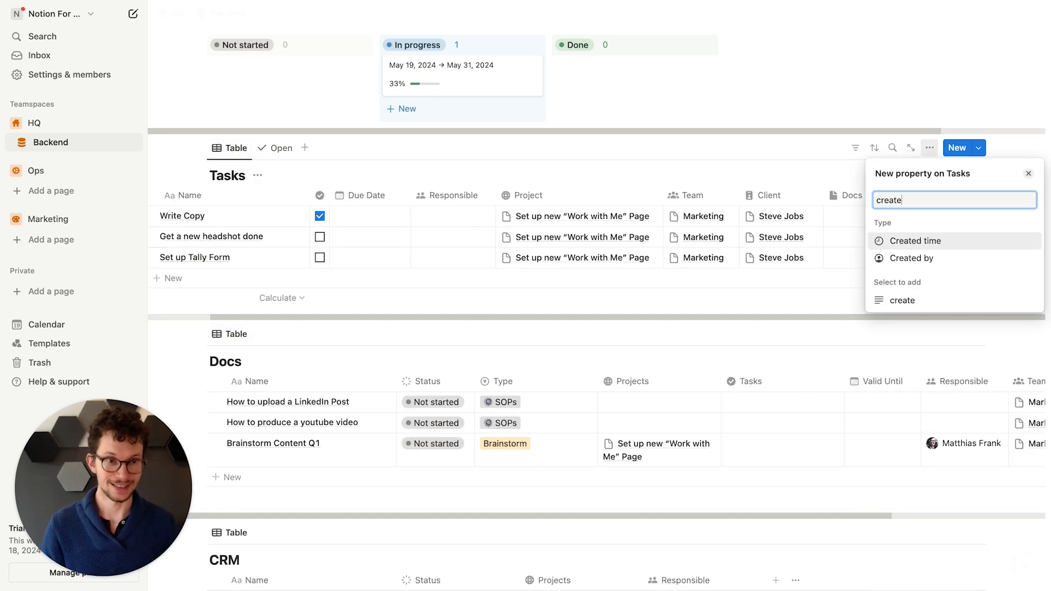
pyautogui.click(912, 258)
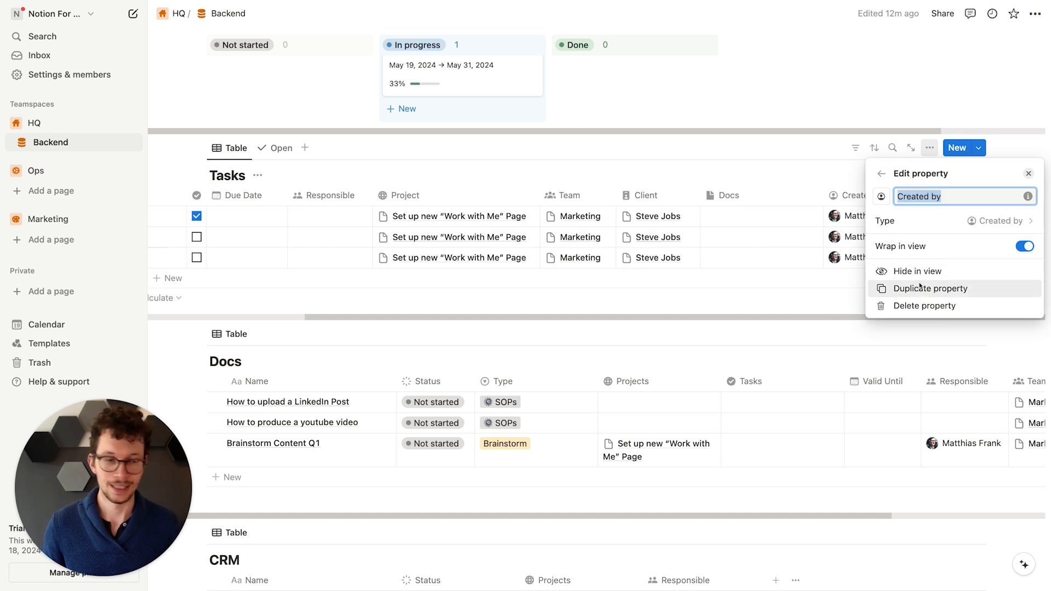
pyautogui.click(778, 161)
pyautogui.click(882, 195)
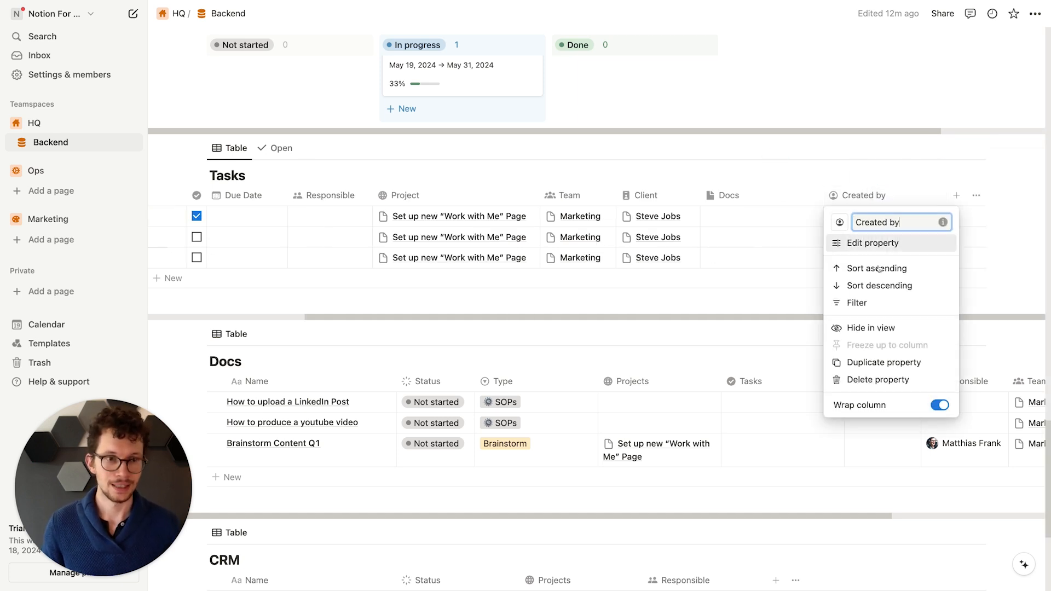
pyautogui.click(871, 326)
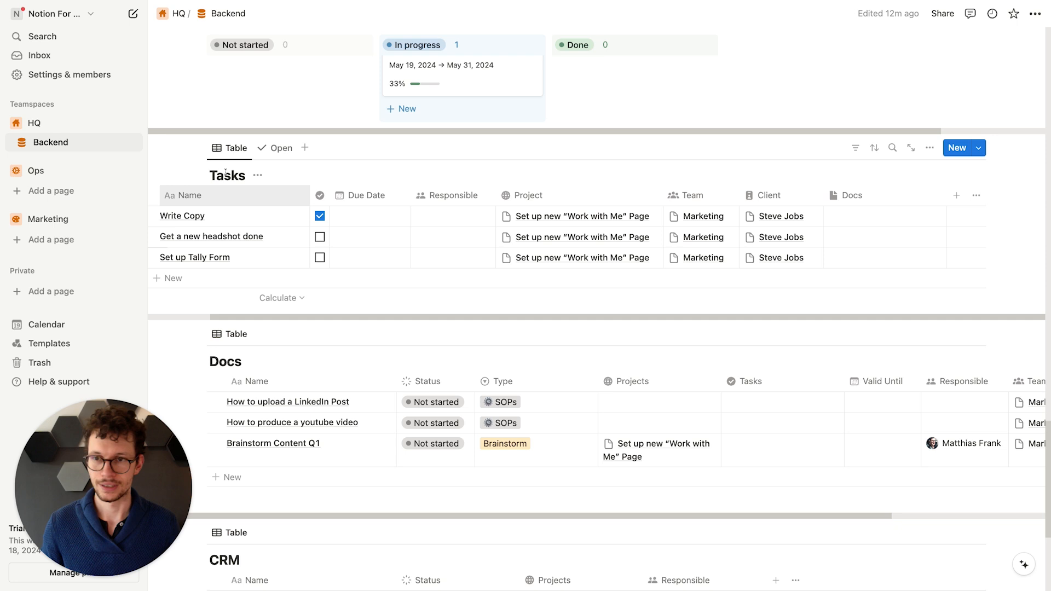
# Step: Wrap the Responsible contains Me rule of the Open tasks view in a filter group
pyautogui.click(277, 148)
pyautogui.click(855, 146)
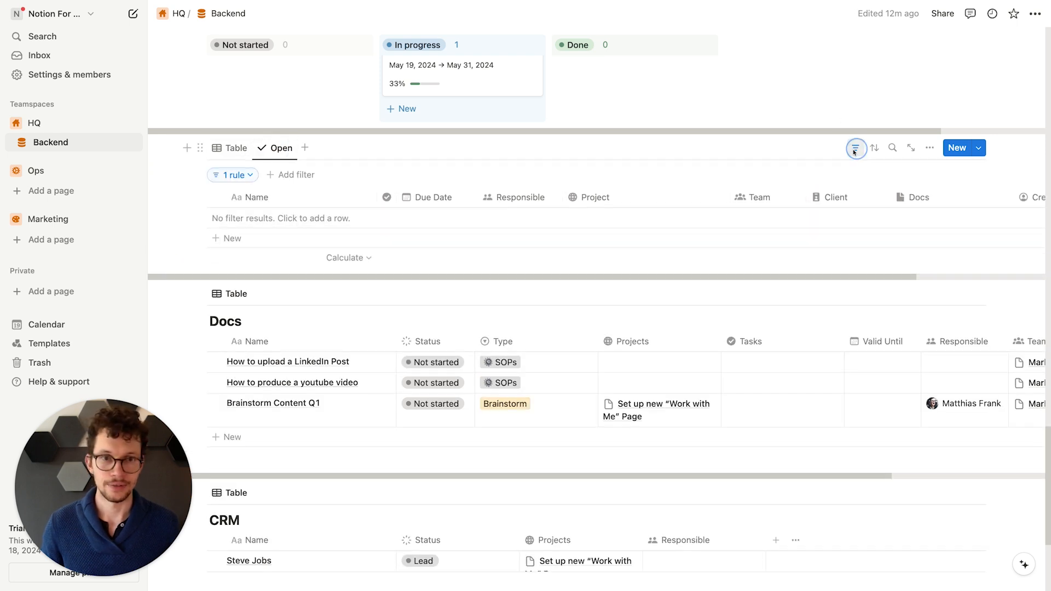
pyautogui.click(232, 175)
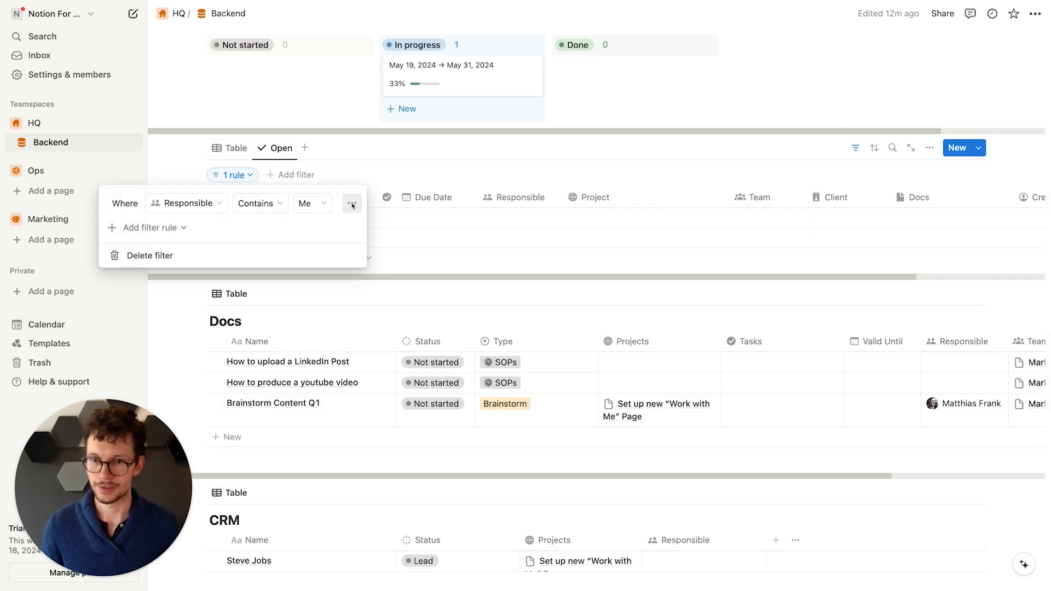
pyautogui.click(352, 204)
pyautogui.click(347, 257)
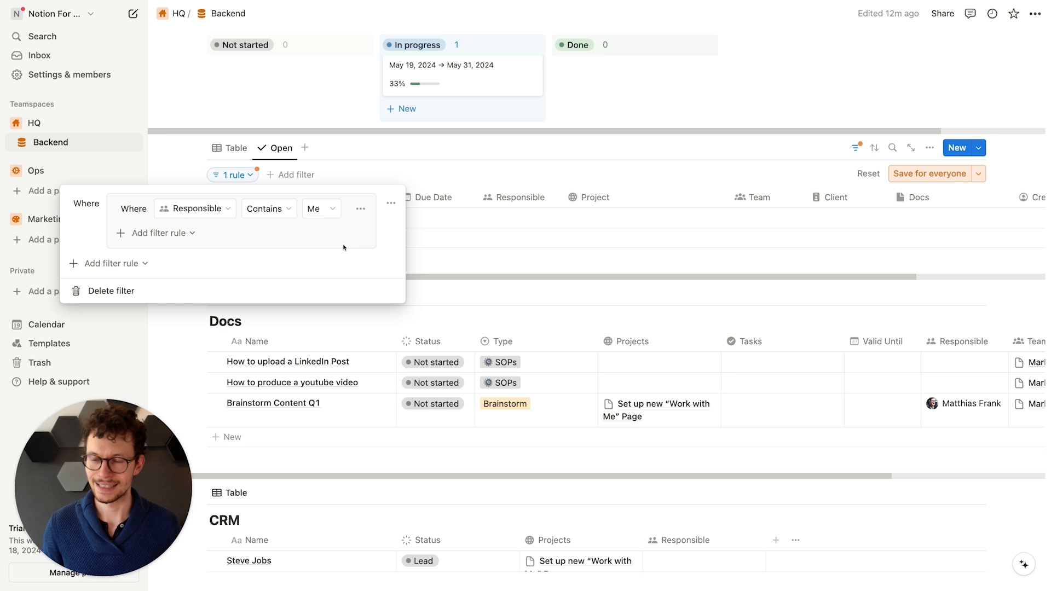
# Step: Nest an Or group where Responsible is empty and Created by contains Me in the Open view's filter group, and save for everyone
pyautogui.click(250, 234)
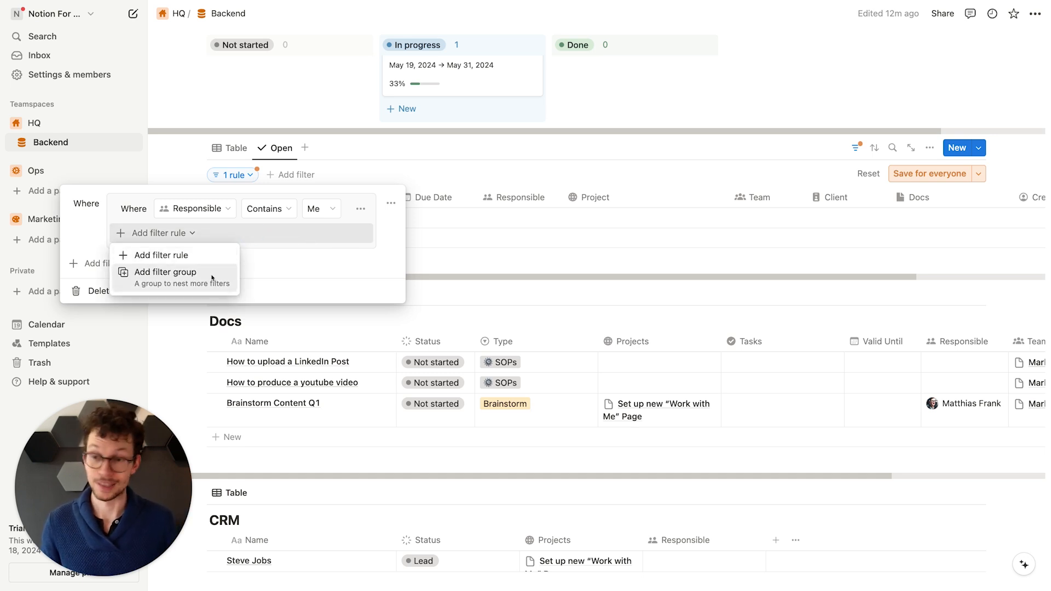
pyautogui.click(212, 278)
pyautogui.click(198, 240)
pyautogui.click(134, 243)
pyautogui.click(174, 263)
pyautogui.click(280, 241)
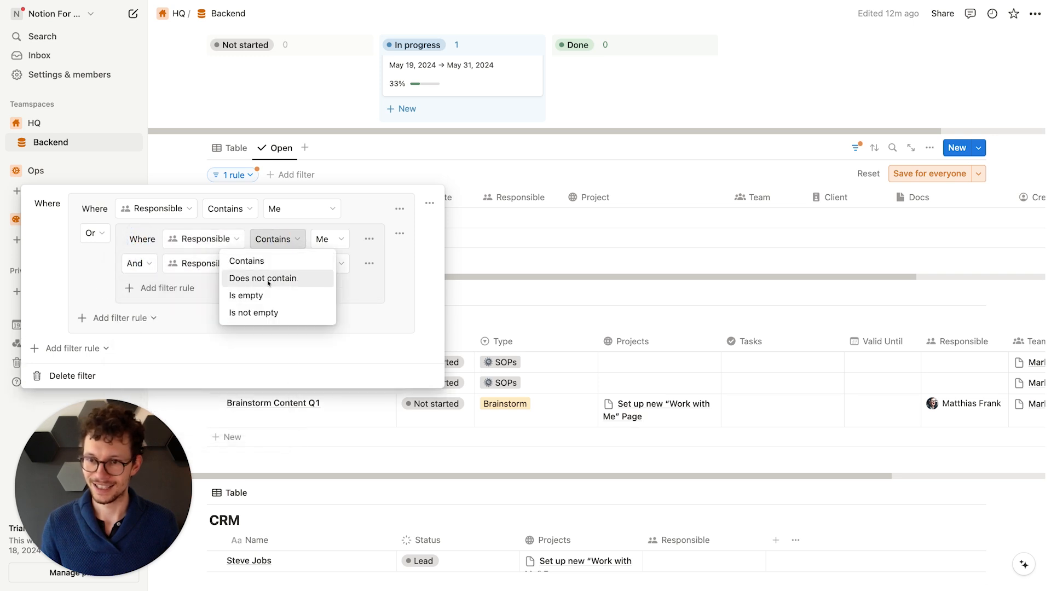
pyautogui.click(265, 291)
pyautogui.click(189, 268)
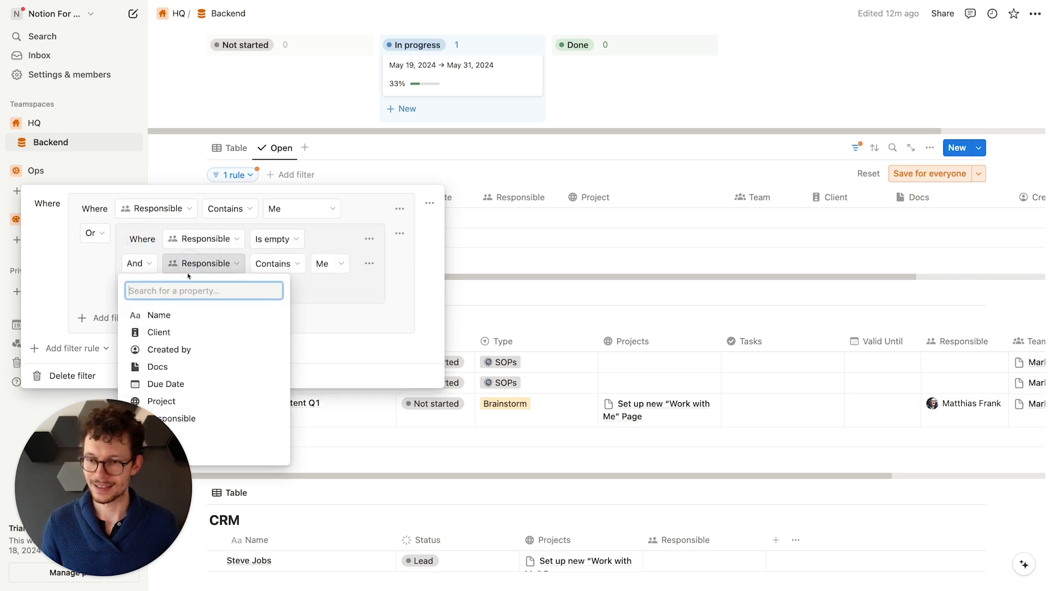
pyautogui.click(186, 349)
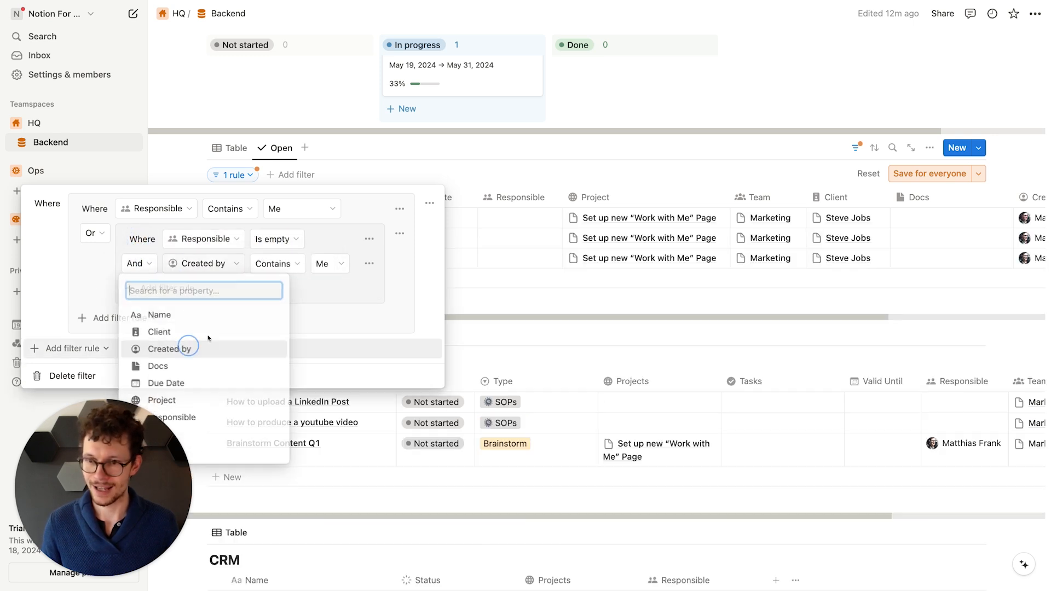
pyautogui.click(929, 174)
pyautogui.click(241, 149)
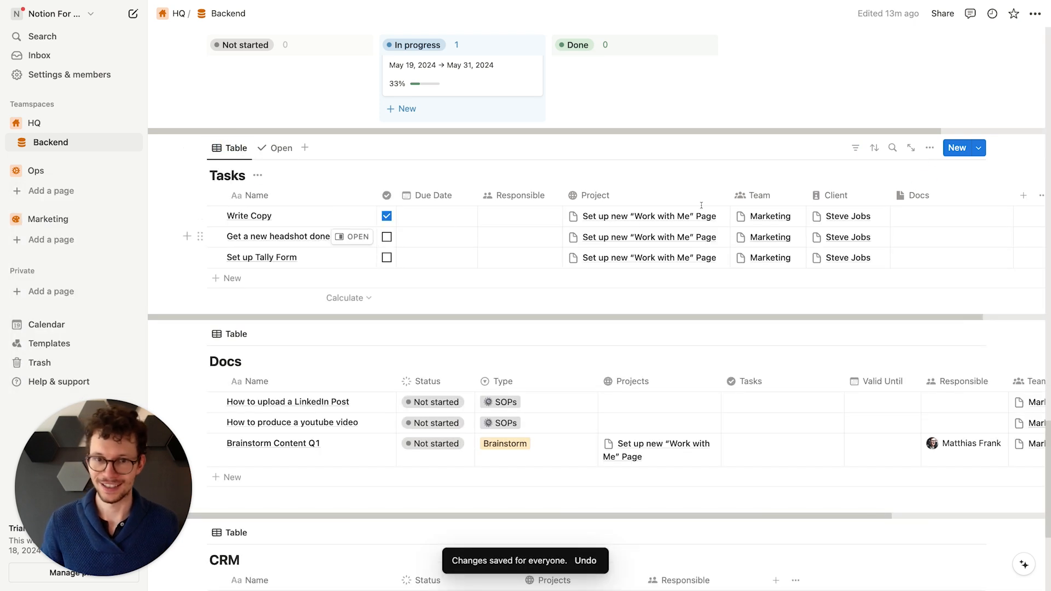
# Step: Add an And rule on the Status property outside the filter group of the Open tasks view
pyautogui.click(280, 148)
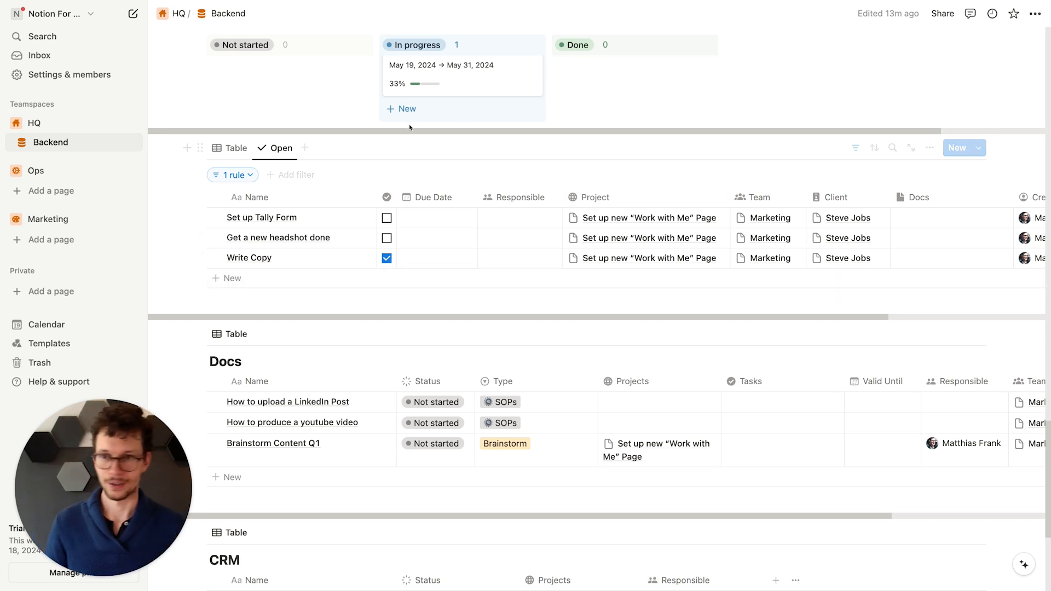
pyautogui.click(233, 175)
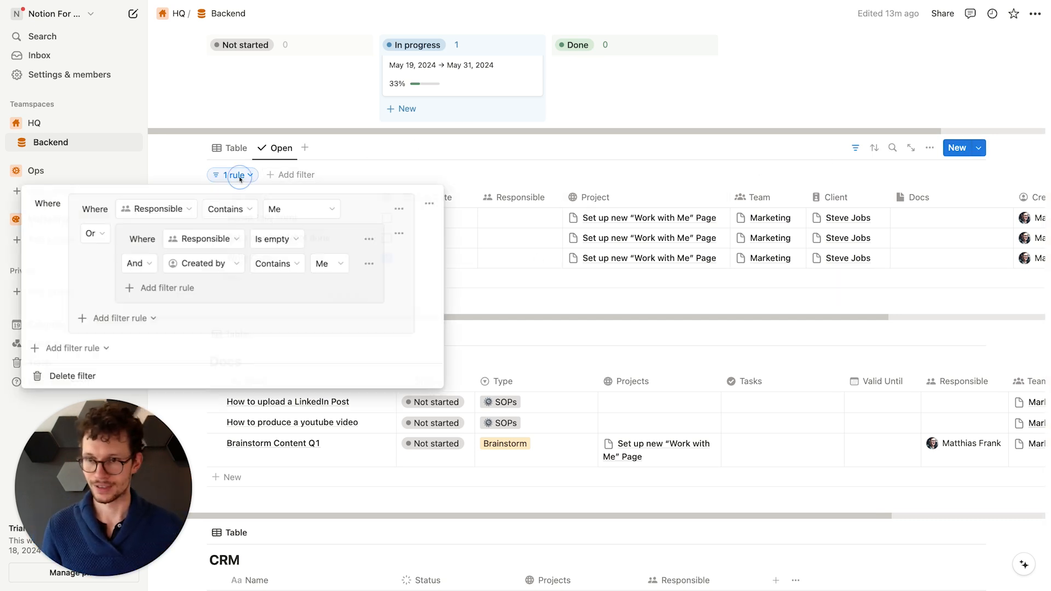
pyautogui.click(55, 345)
pyautogui.click(69, 372)
pyautogui.click(104, 348)
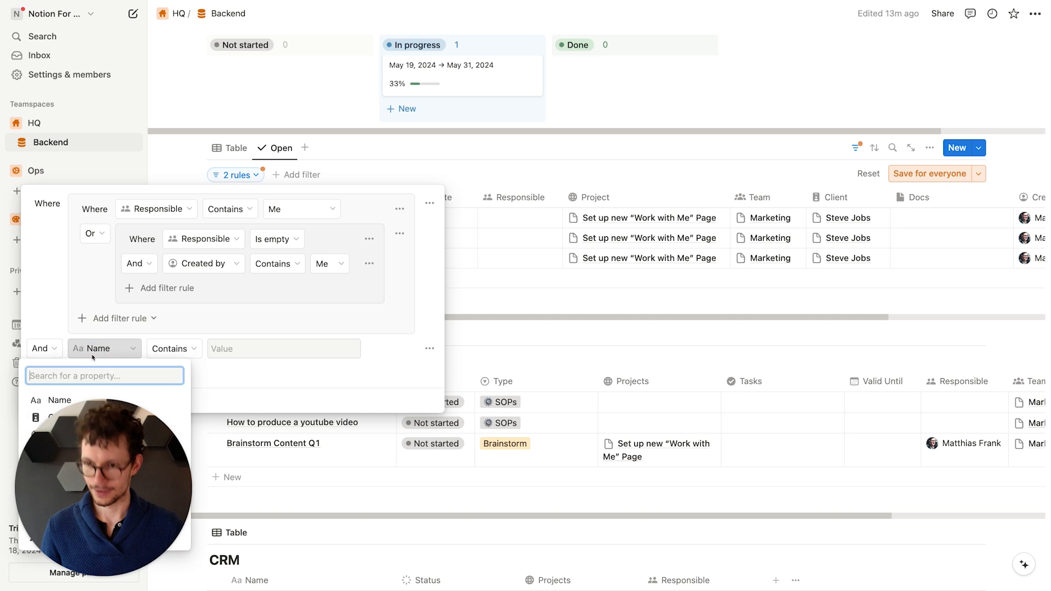
pyautogui.write('stat')
pyautogui.press('Return')
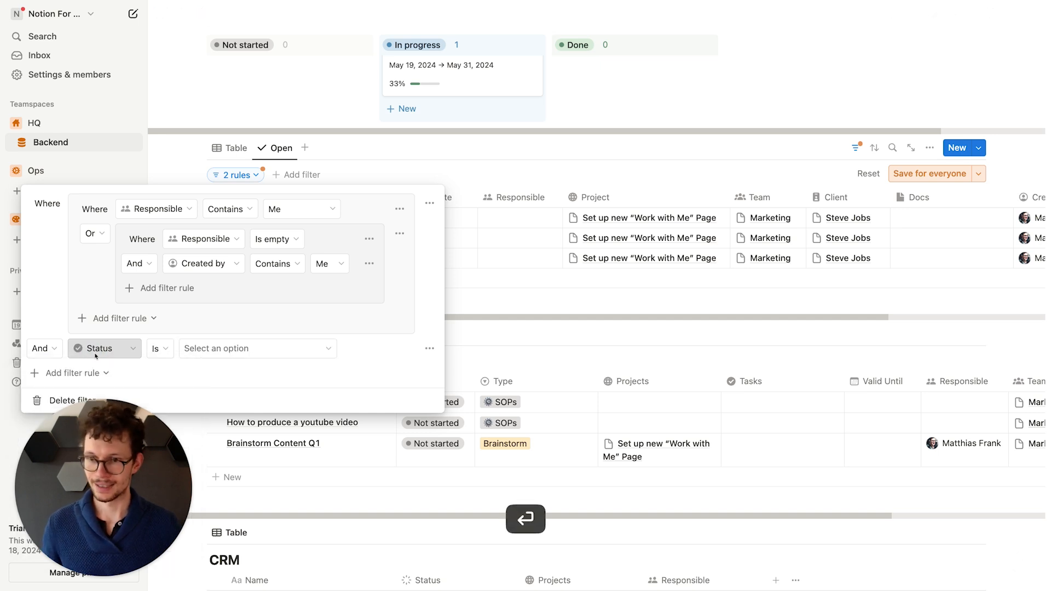
# Step: Set the Status rule to Is not Complete, save it for everyone, and tick off the task "Get a new headshot done"
pyautogui.click(214, 349)
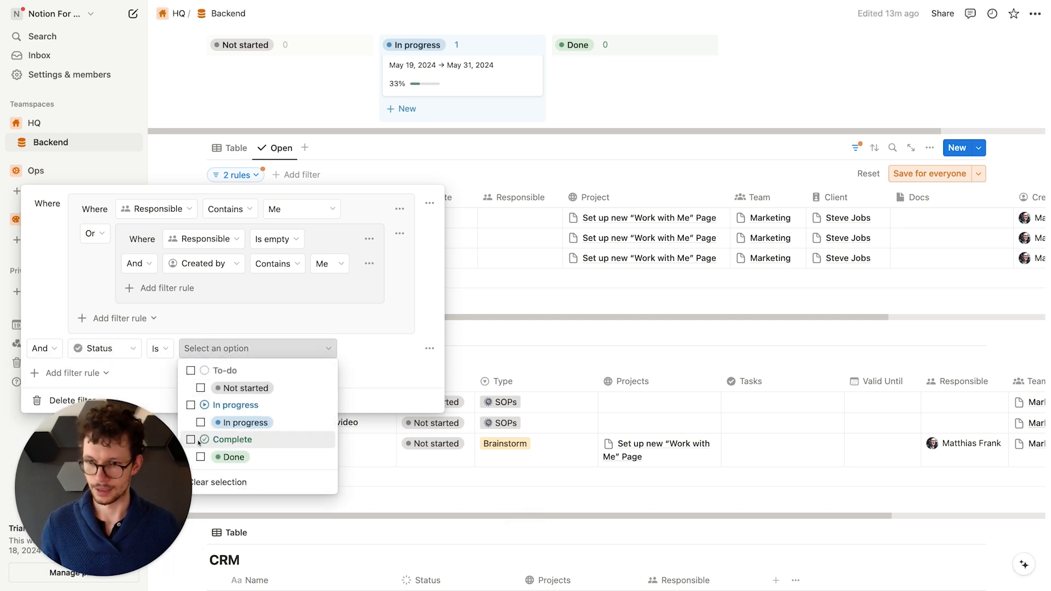
pyautogui.click(157, 348)
pyautogui.click(157, 348)
pyautogui.click(164, 388)
pyautogui.click(236, 349)
pyautogui.click(231, 439)
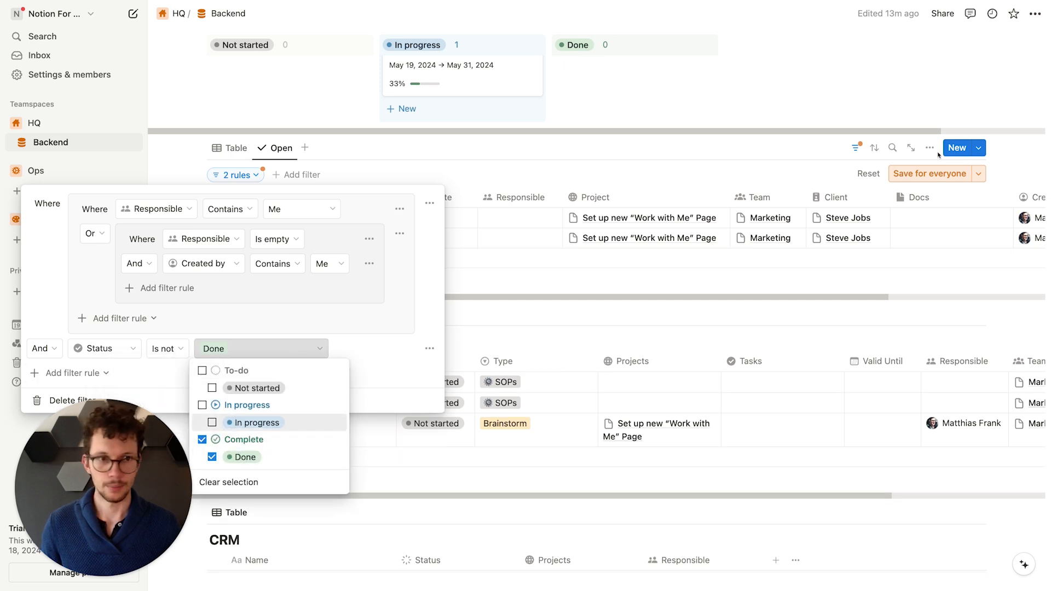
pyautogui.click(930, 174)
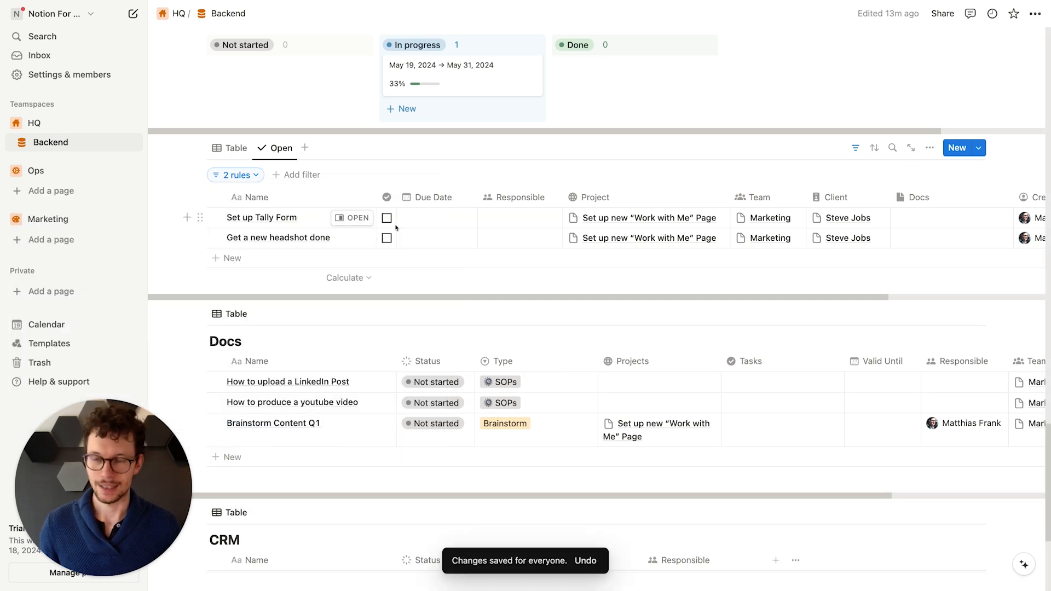
pyautogui.click(387, 239)
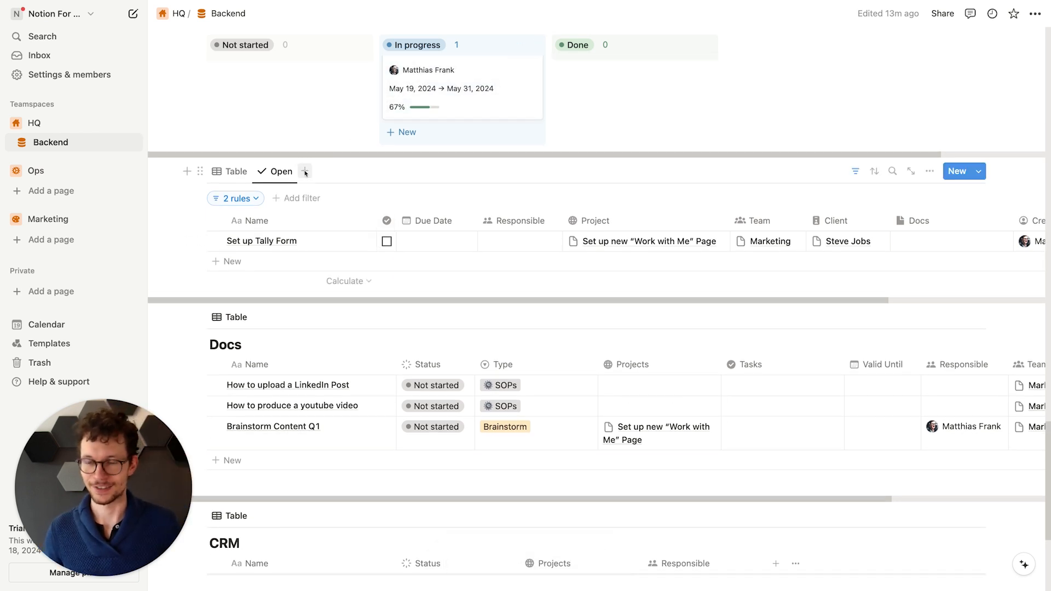
# Step: Duplicate the Open tasks view, name the copy Done and give it the filled check-circle icon
pyautogui.click(283, 180)
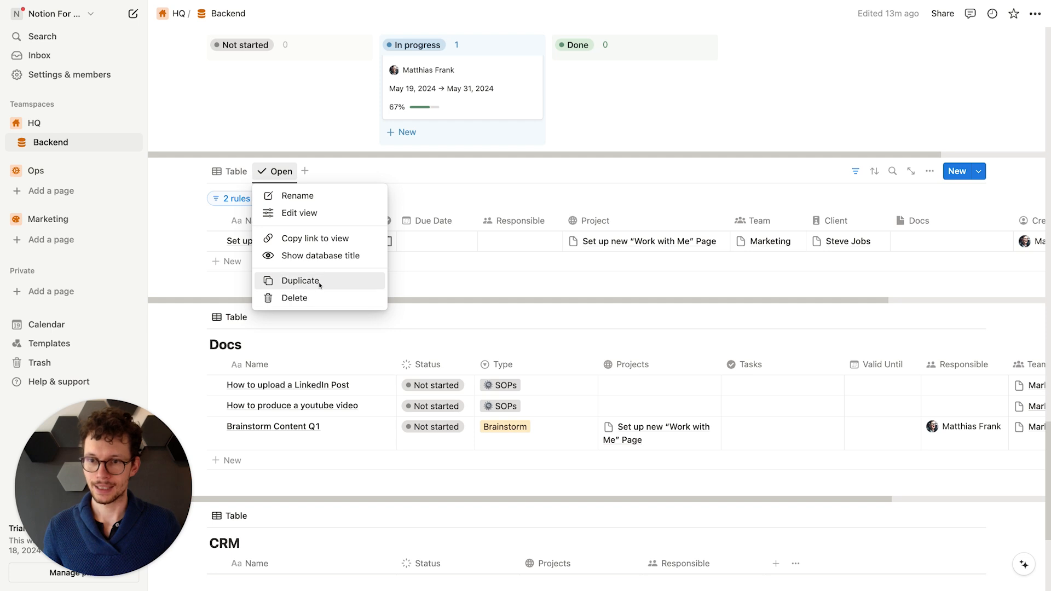
pyautogui.click(300, 281)
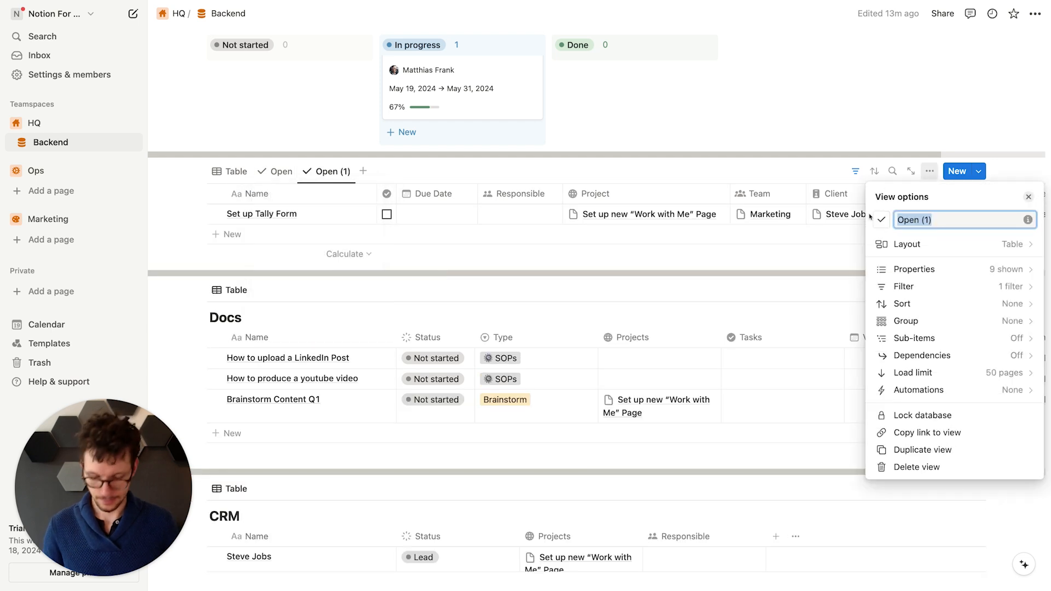
pyautogui.write('Done')
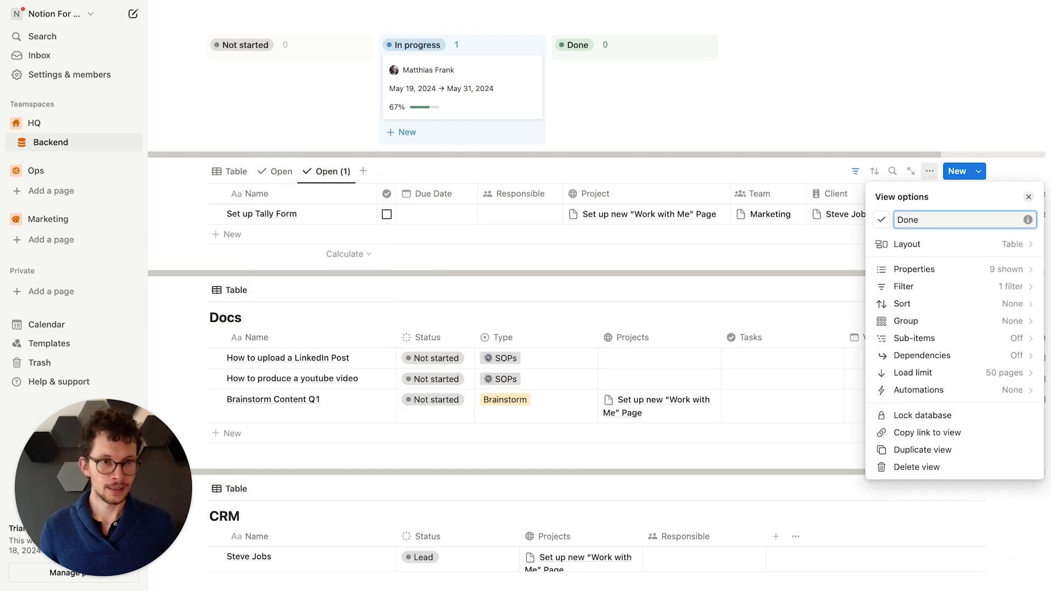
pyautogui.click(880, 219)
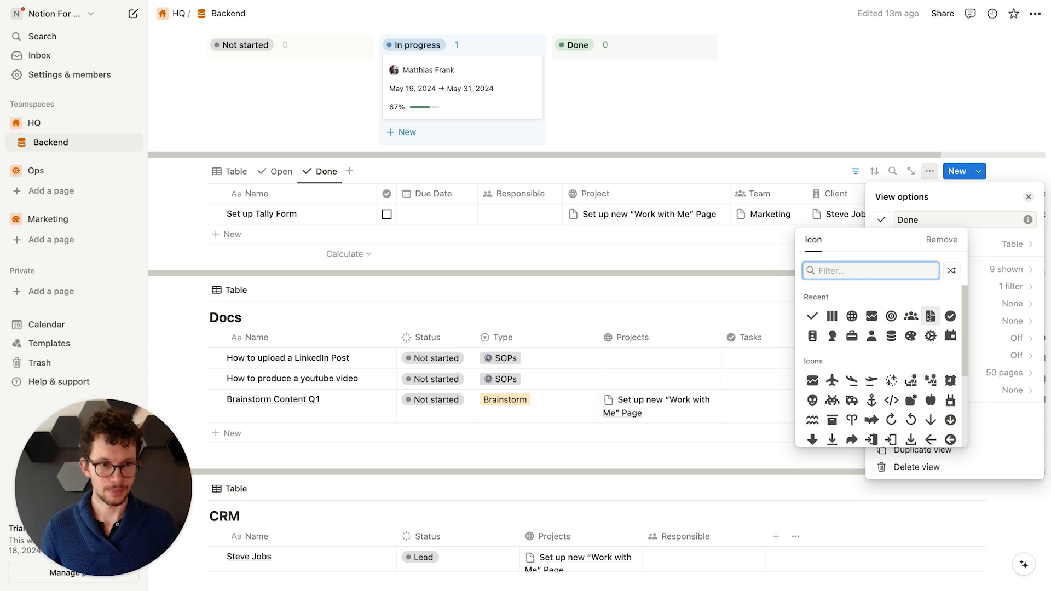
pyautogui.click(951, 316)
# Step: Change the Status rule in the Done view's advanced filter to Is Done and save it for everyone
pyautogui.click(939, 280)
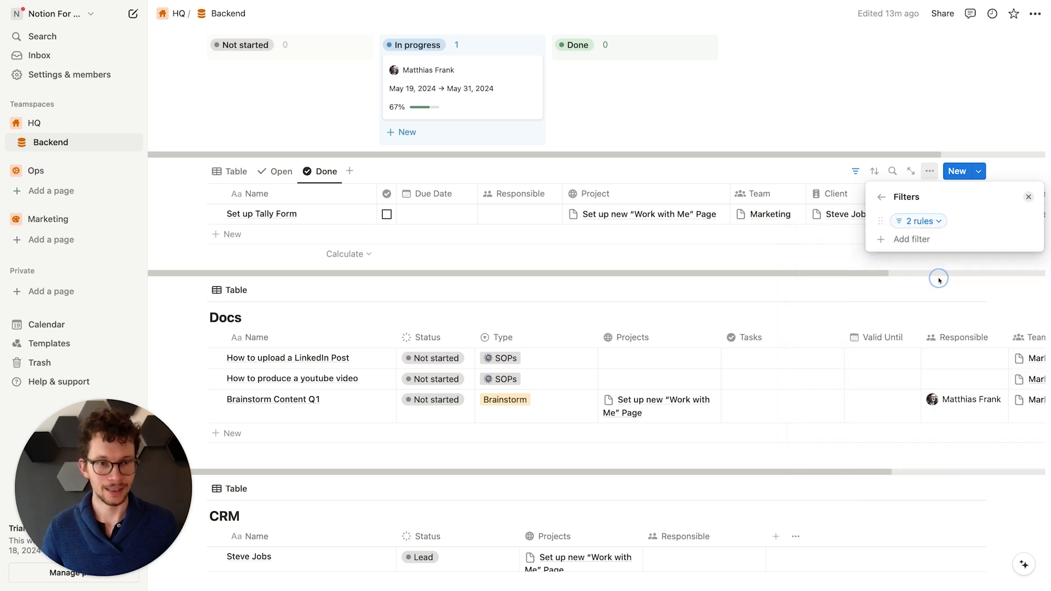
pyautogui.click(914, 222)
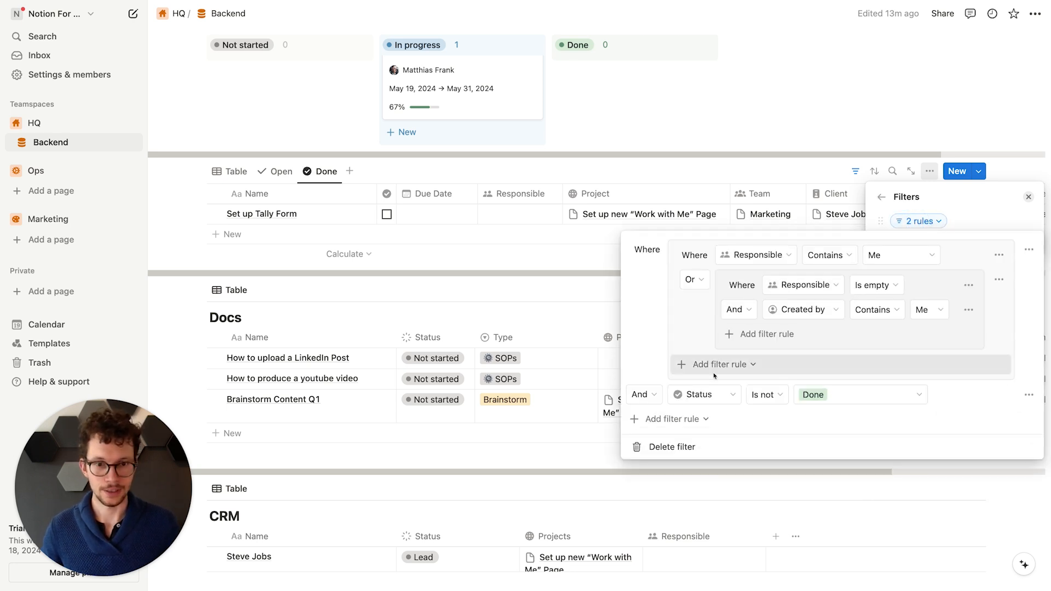
pyautogui.click(759, 394)
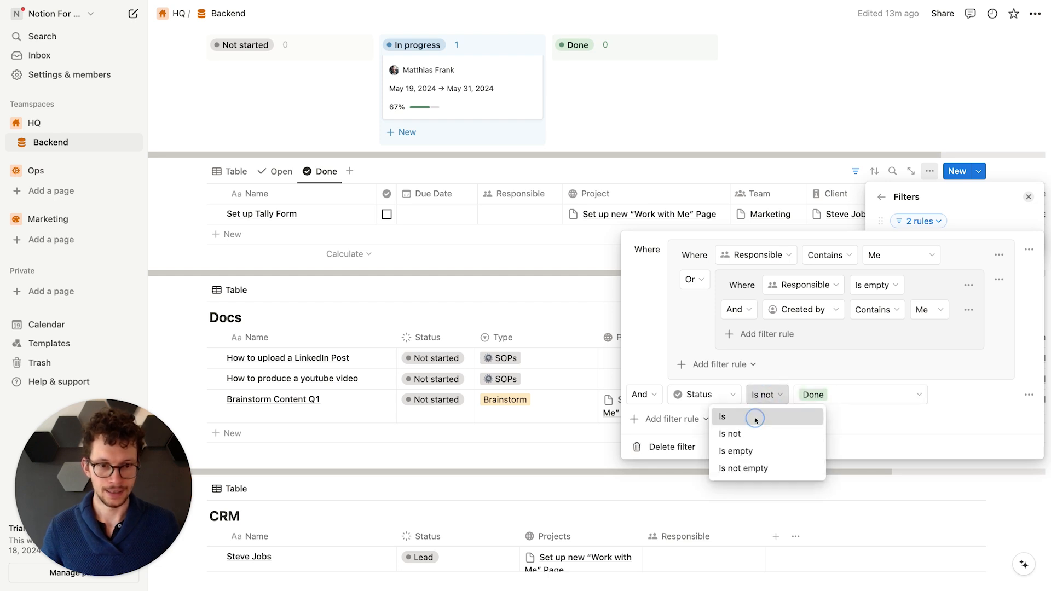
pyautogui.click(756, 418)
pyautogui.click(984, 211)
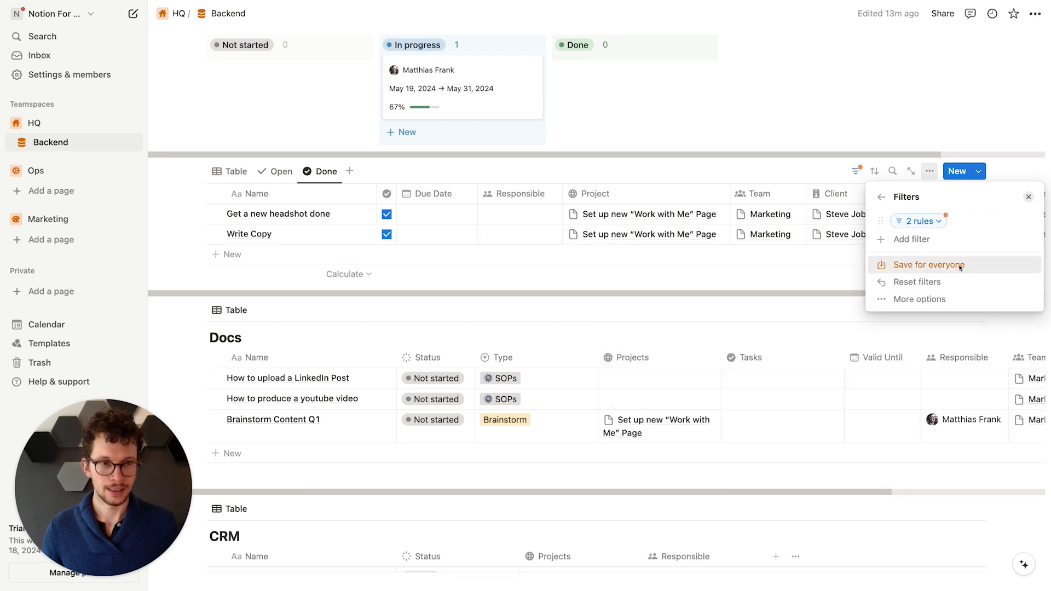
pyautogui.click(960, 267)
pyautogui.click(276, 175)
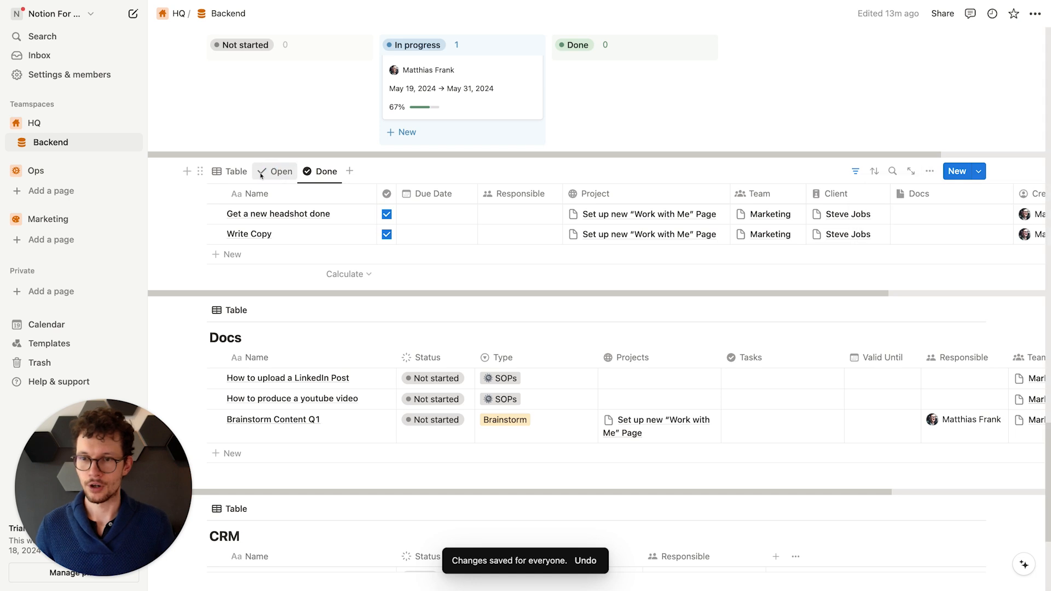
# Step: Add a Last edited time property to the Tasks database from the Table view, with wrapping turned off
pyautogui.click(233, 171)
pyautogui.hscroll(2, 957, 239)
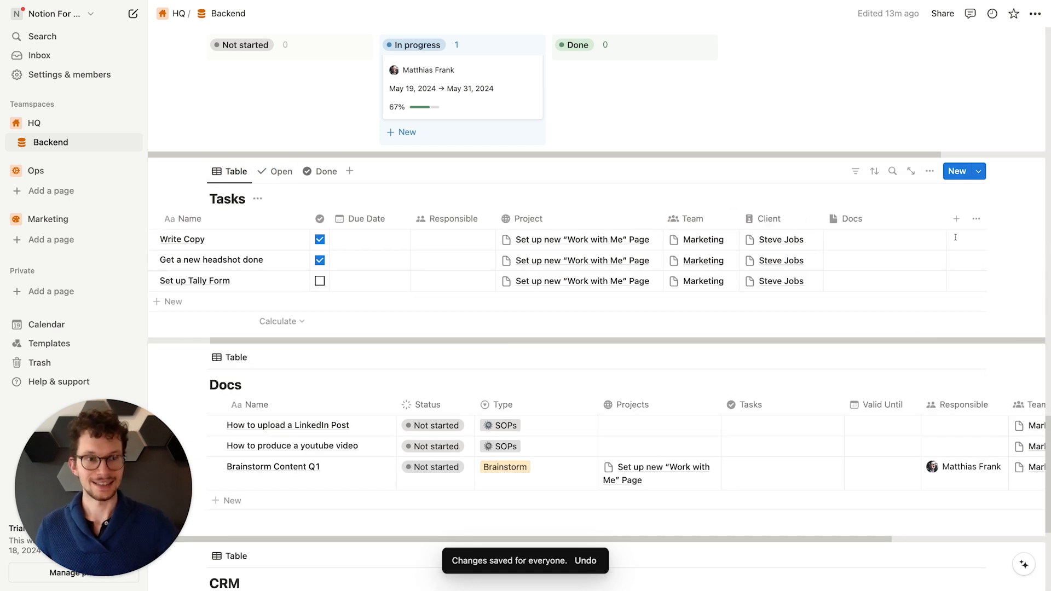
pyautogui.click(957, 219)
pyautogui.write('last')
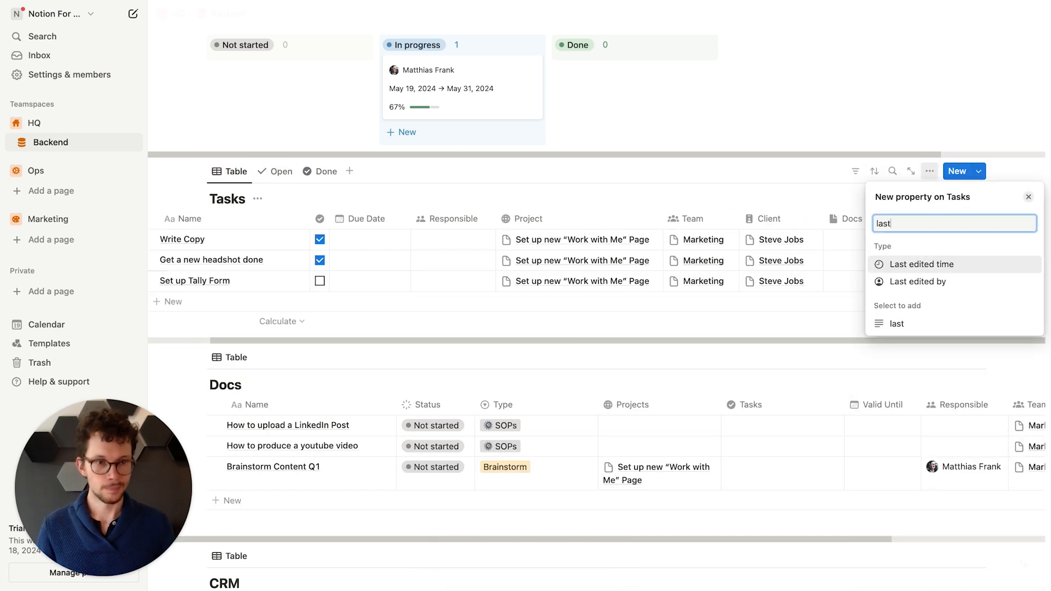
pyautogui.press('Return')
pyautogui.click(1024, 304)
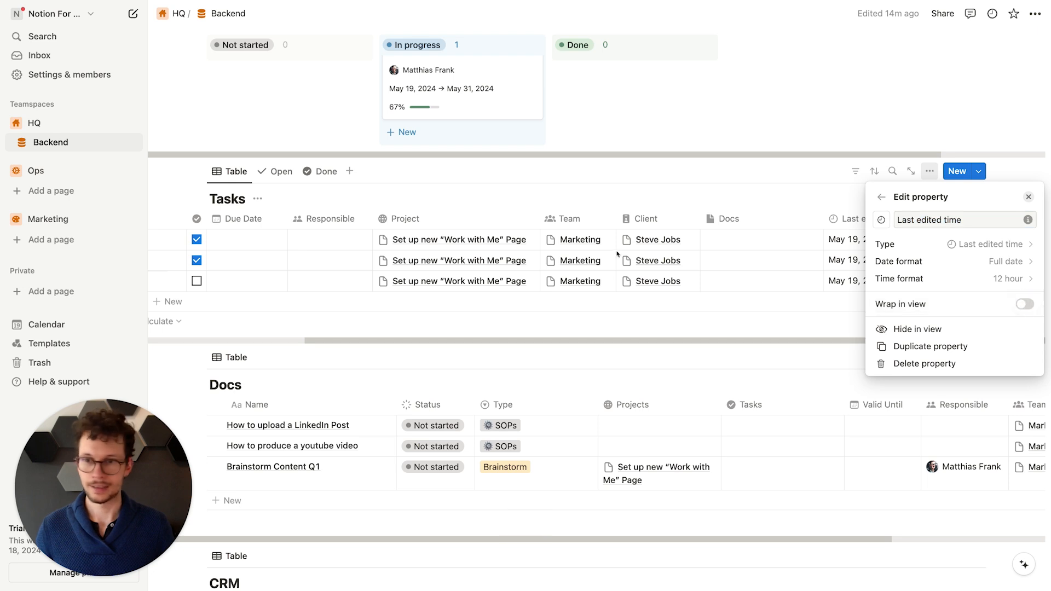
pyautogui.click(291, 173)
# Step: Sort the Tasks database's Open view by Due Date ascending and save it for everyone
pyautogui.click(281, 172)
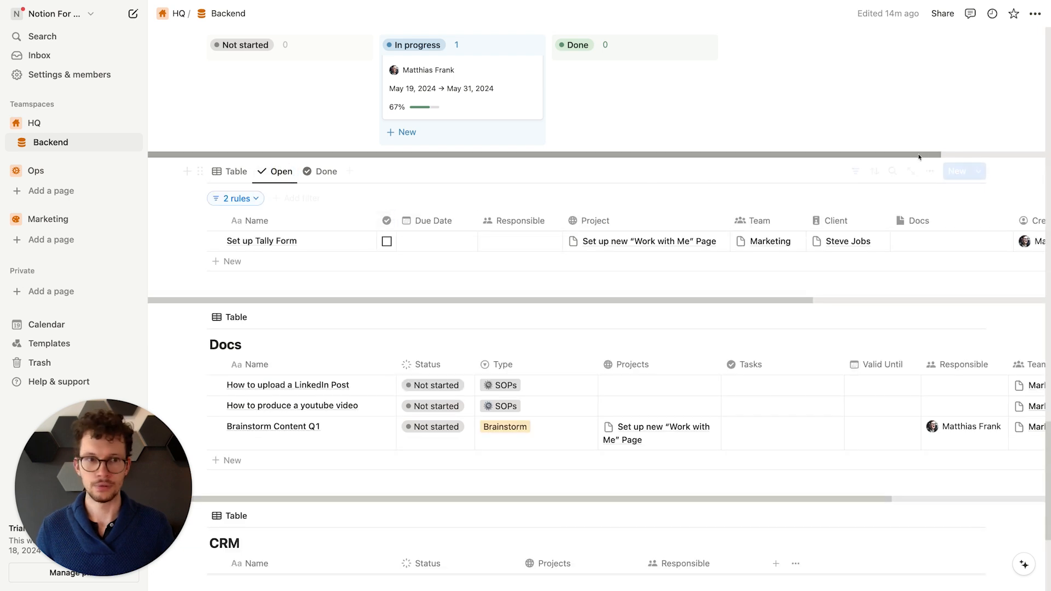
pyautogui.click(875, 172)
pyautogui.write('d')
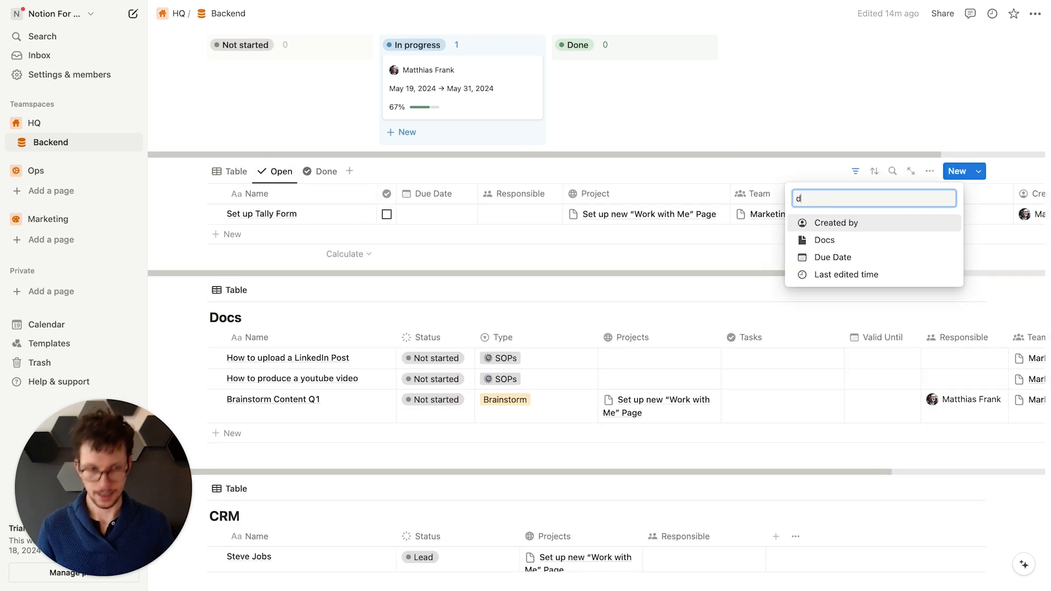
pyautogui.click(812, 258)
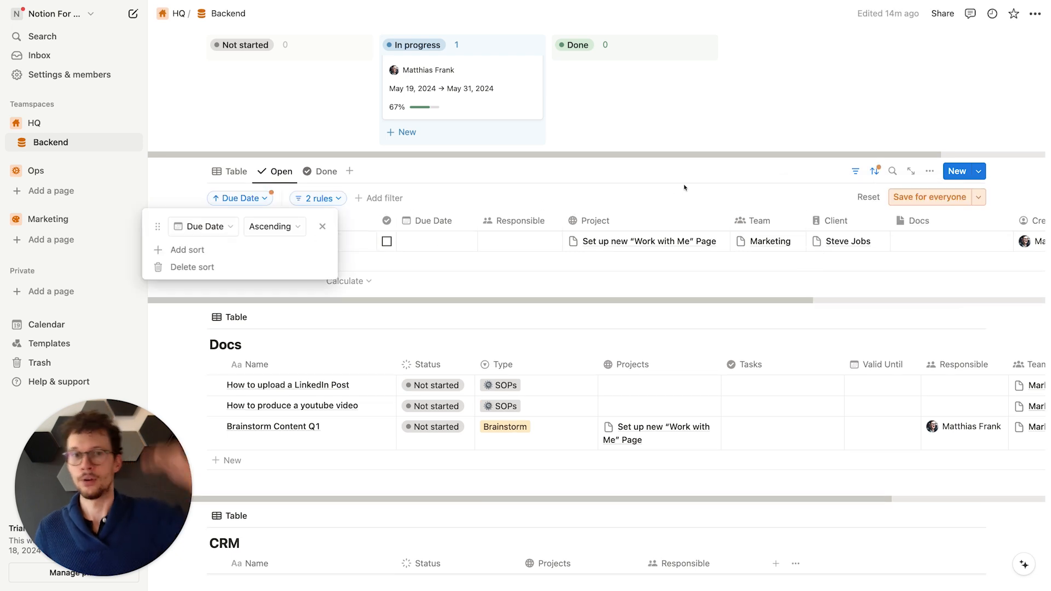
pyautogui.click(930, 198)
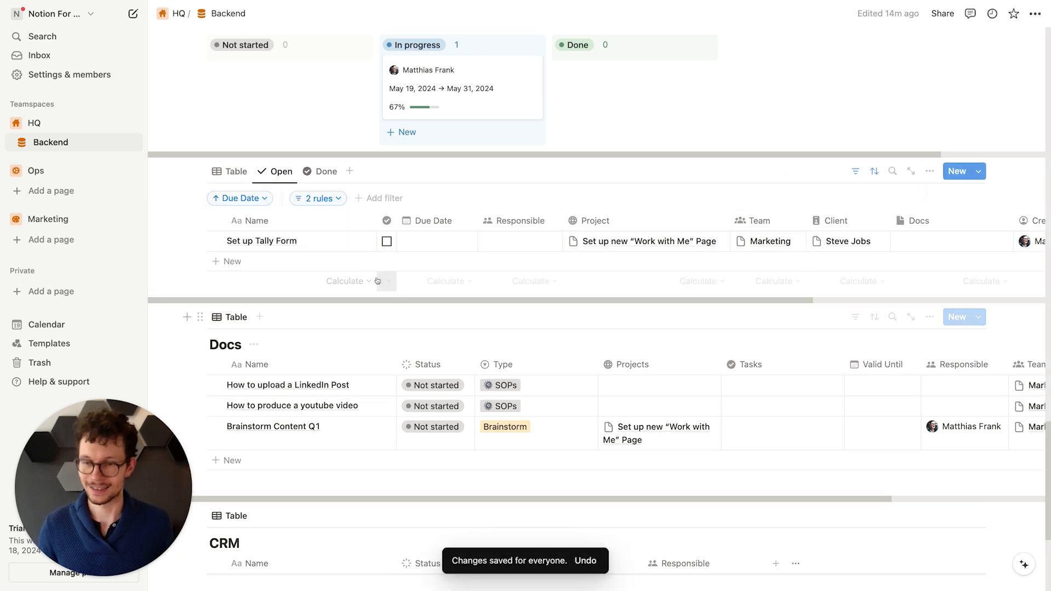
# Step: Sort the Tasks database's Done view by Last edited time descending and save it for everyone
pyautogui.click(324, 172)
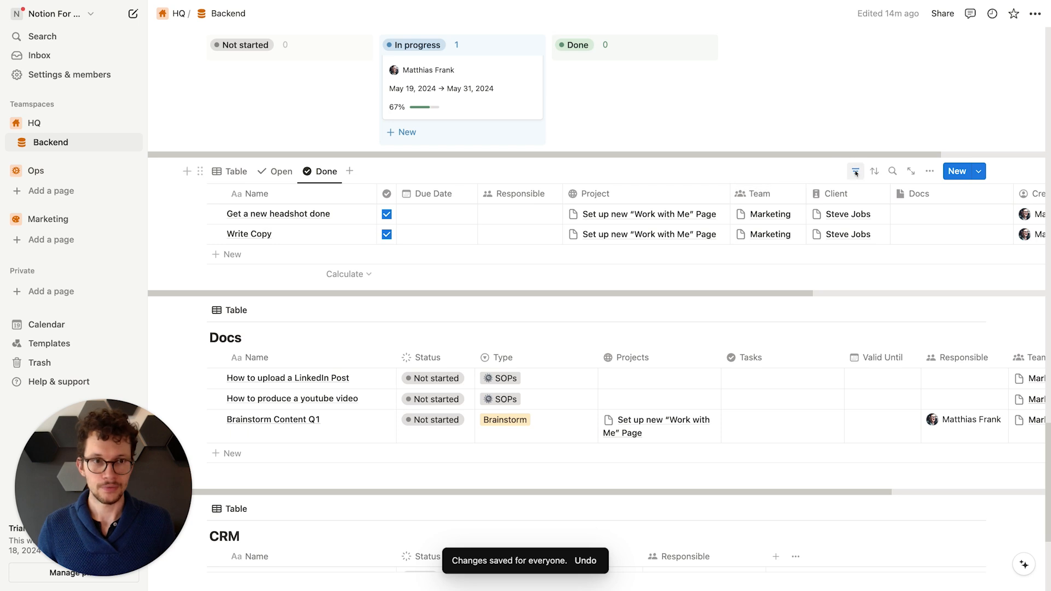
pyautogui.click(875, 171)
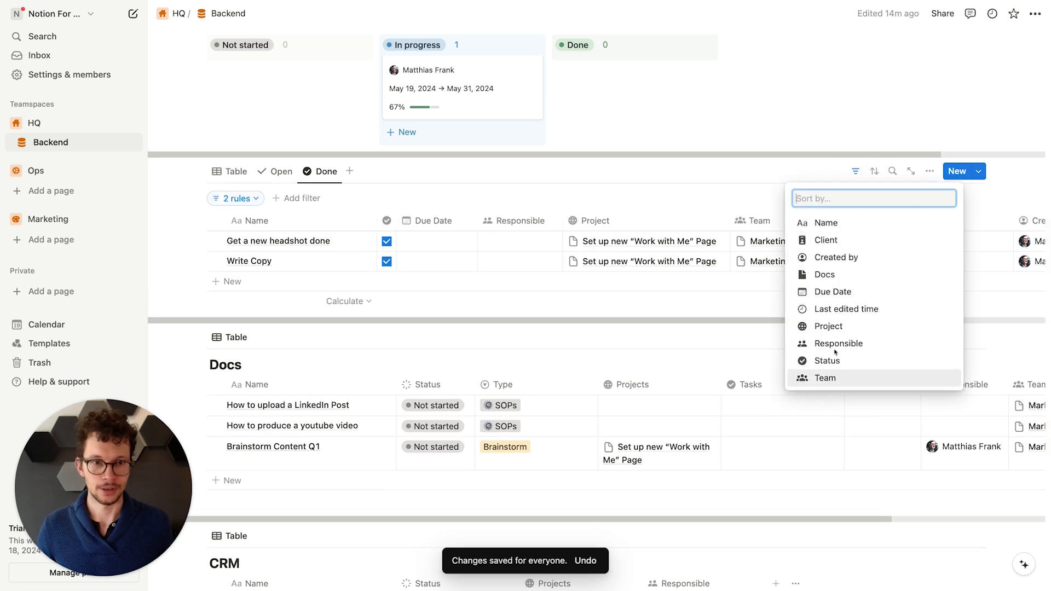
pyautogui.click(853, 310)
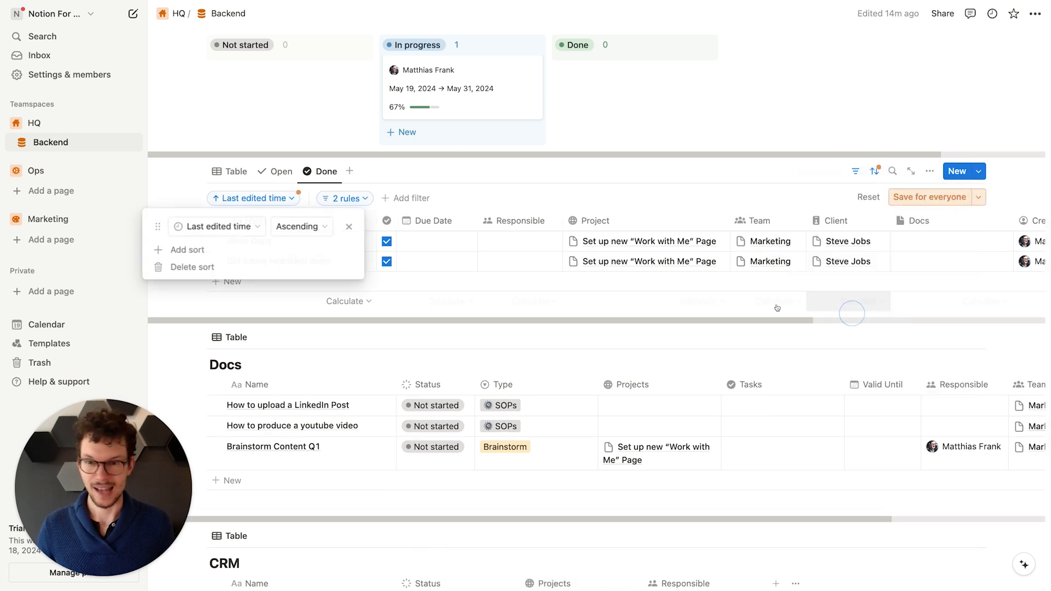
pyautogui.click(299, 227)
pyautogui.click(293, 266)
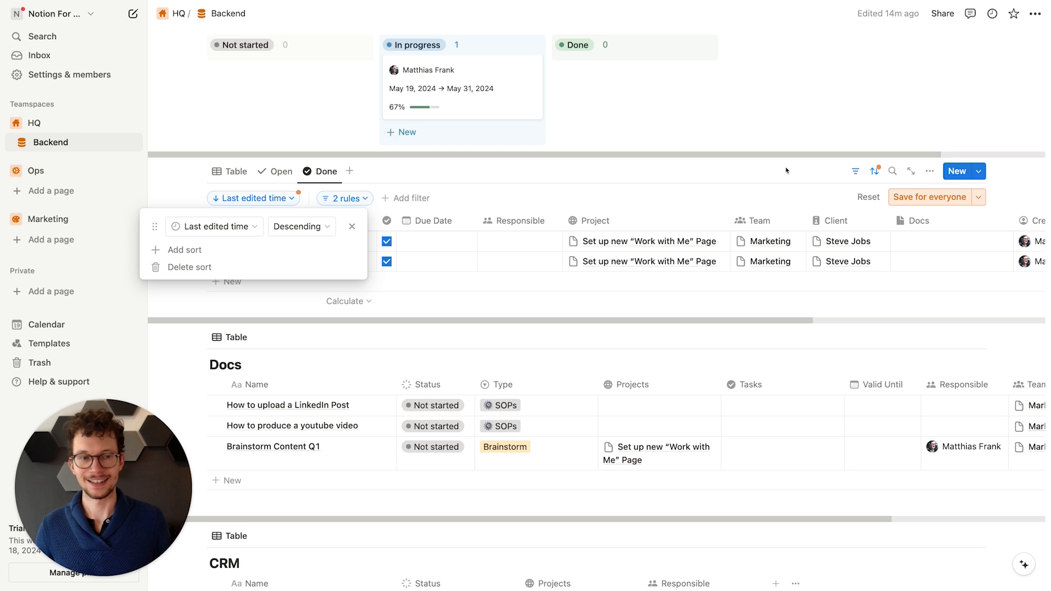
pyautogui.click(925, 196)
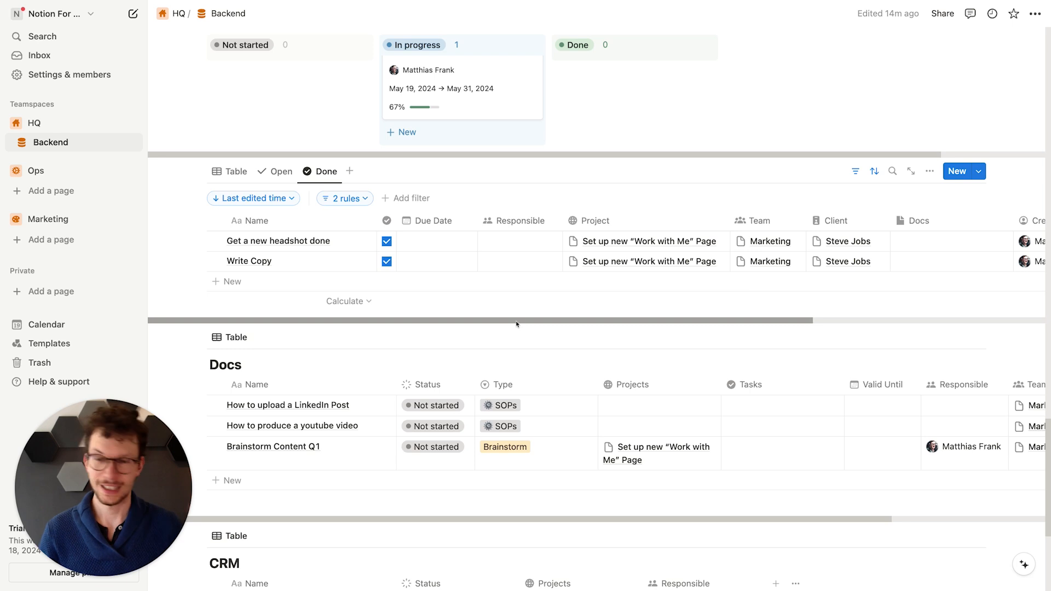
# Step: Place the status checkbox column before Name in the Open tasks view and slightly narrow the Due Date column
pyautogui.click(292, 177)
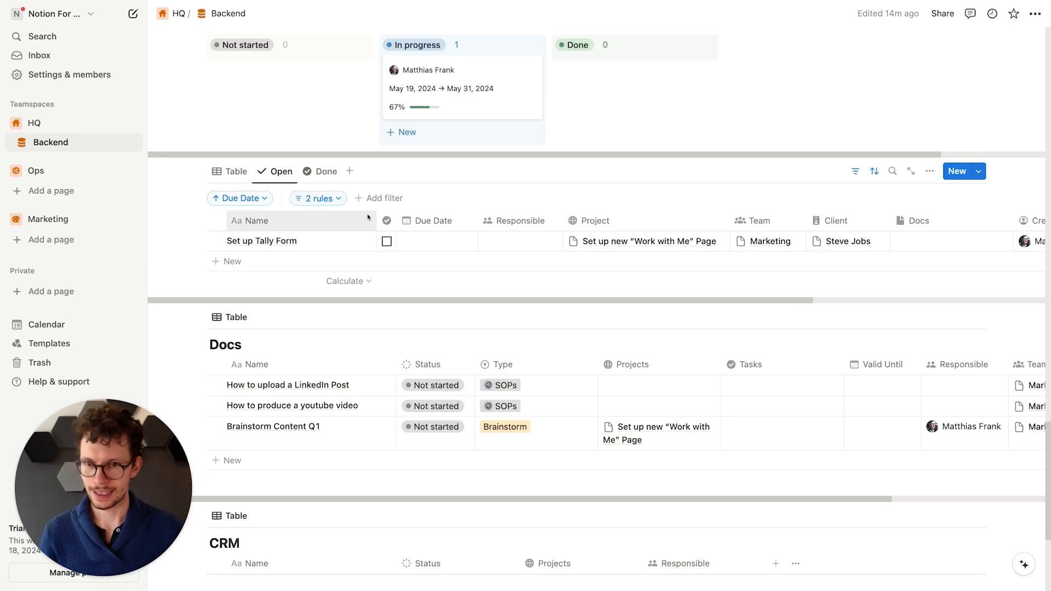
pyautogui.moveTo(323, 220); pyautogui.dragTo(232, 221)
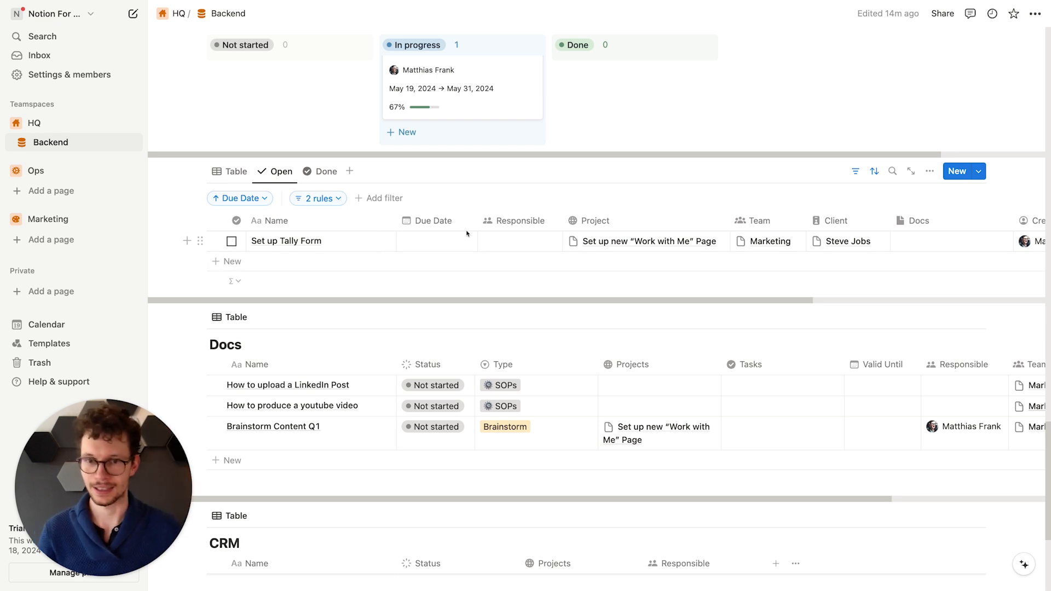
pyautogui.moveTo(477, 221); pyautogui.dragTo(469, 220)
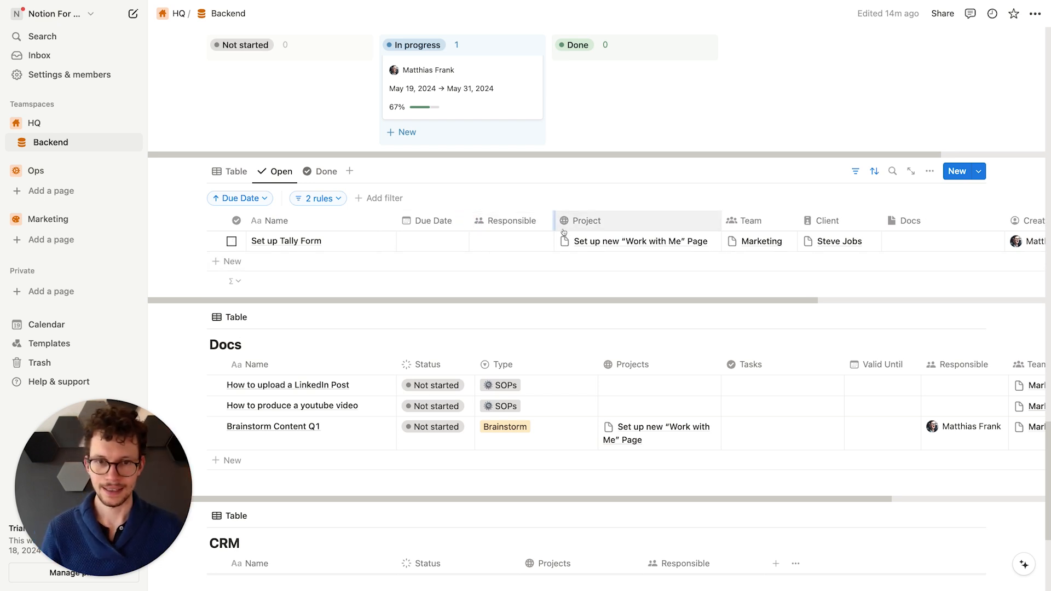
# Step: Hide the Team, Client, Created by and Last edited time columns in the Open tasks view and narrow the Docs column
pyautogui.click(749, 220)
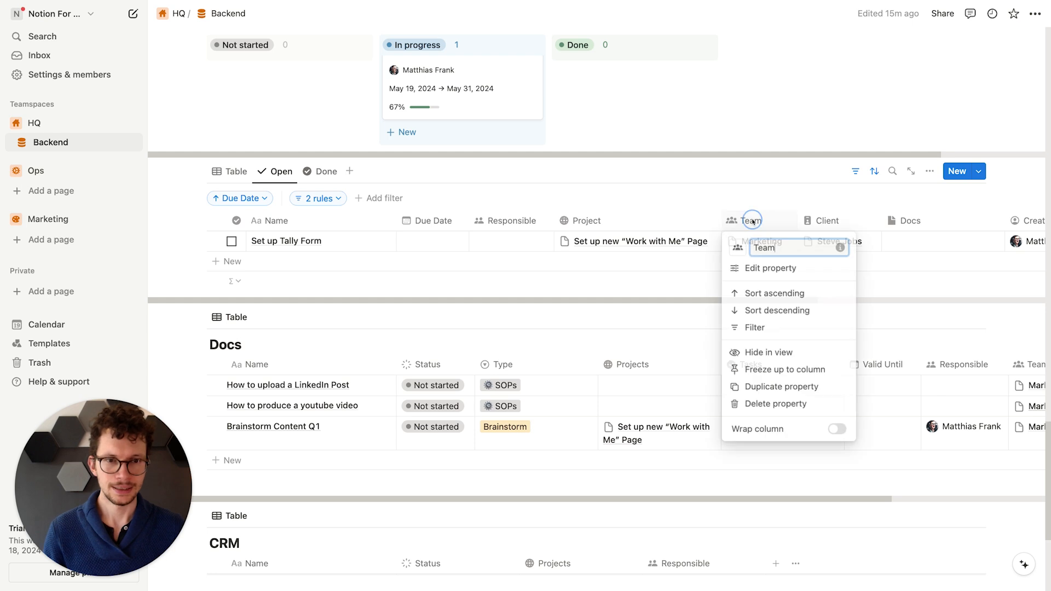
pyautogui.click(758, 353)
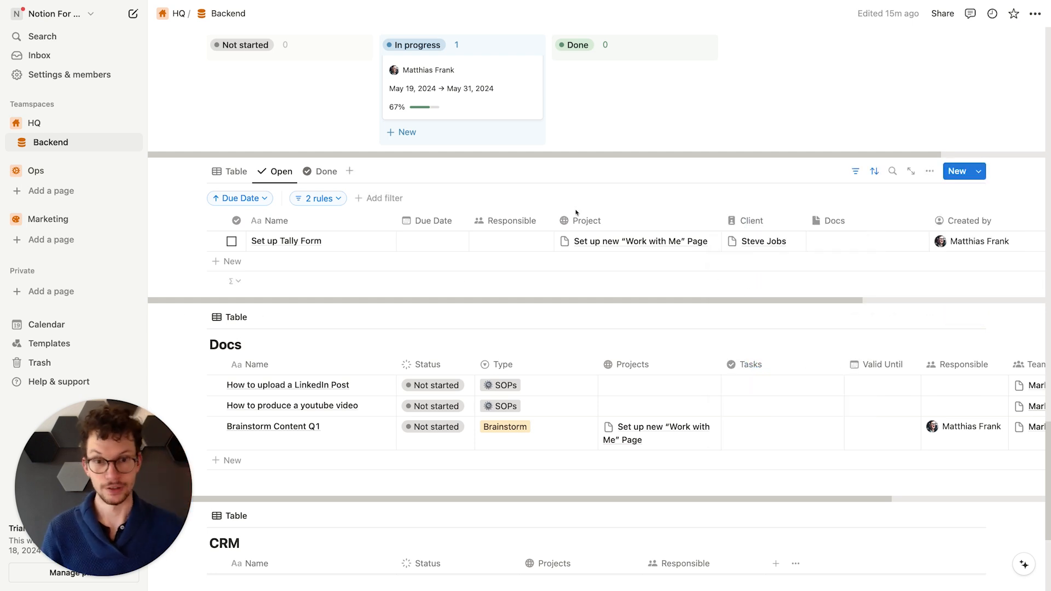
pyautogui.click(755, 221)
pyautogui.click(766, 353)
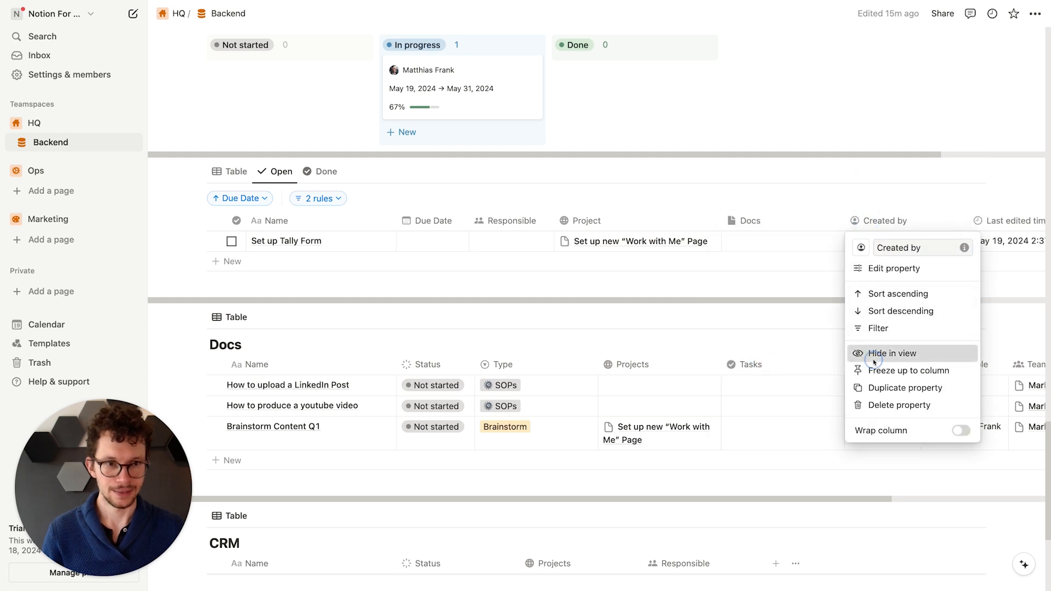
pyautogui.click(877, 353)
pyautogui.click(888, 219)
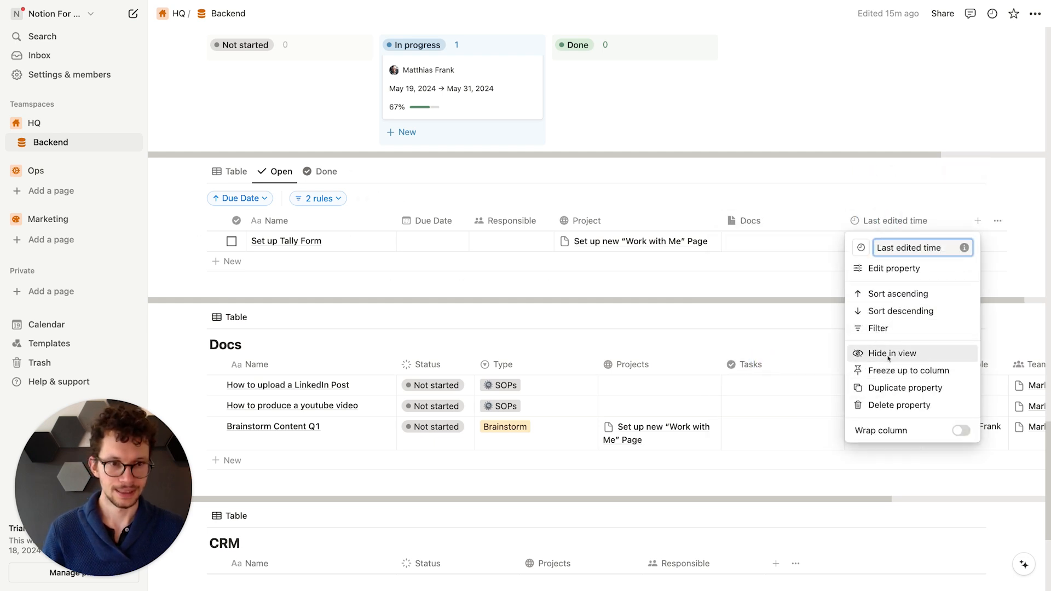
pyautogui.click(890, 353)
pyautogui.moveTo(833, 215); pyautogui.dragTo(783, 217)
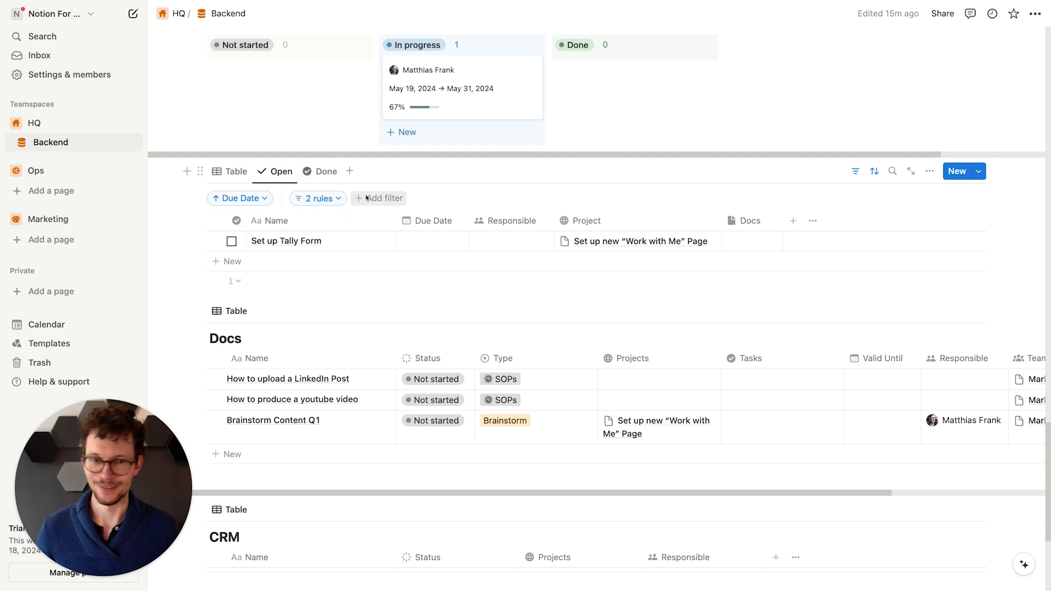
# Step: Add a table view named My Docs to the Docs database with the database title hidden
pyautogui.scroll(-3, 422, 228)
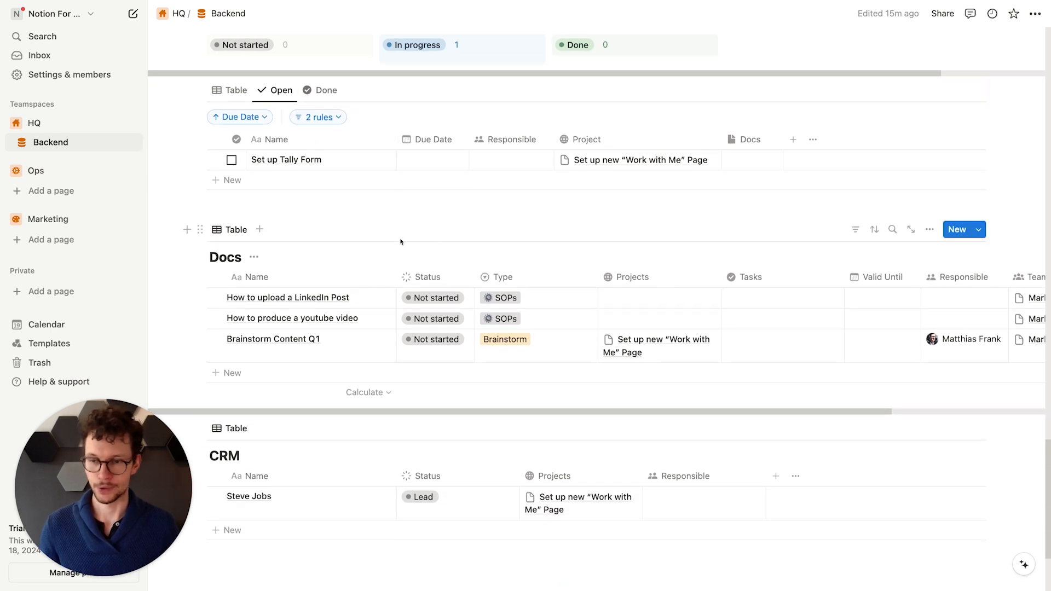
pyautogui.scroll(-2, 401, 242)
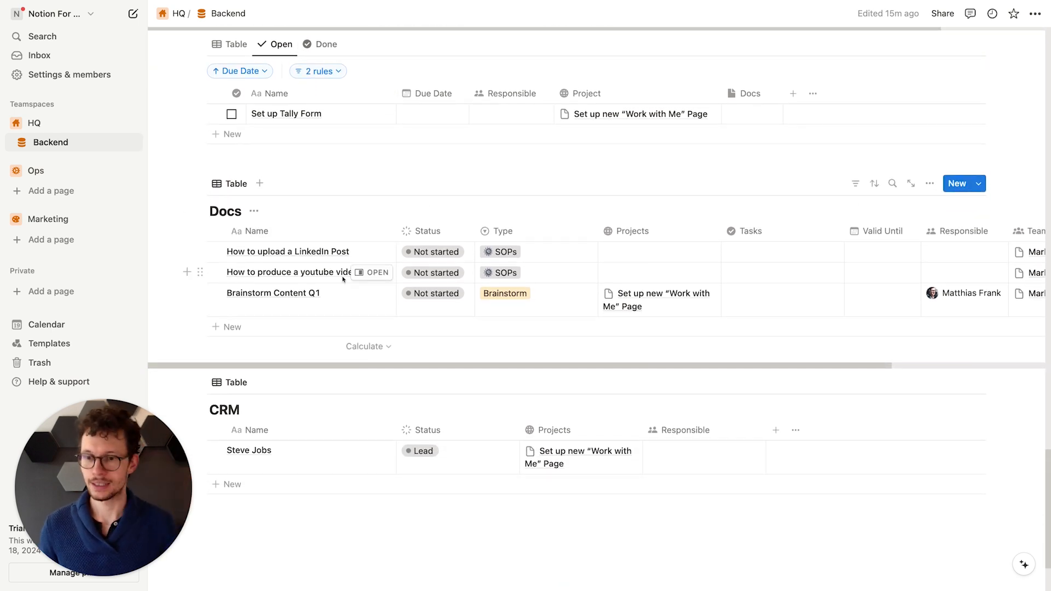
pyautogui.click(261, 184)
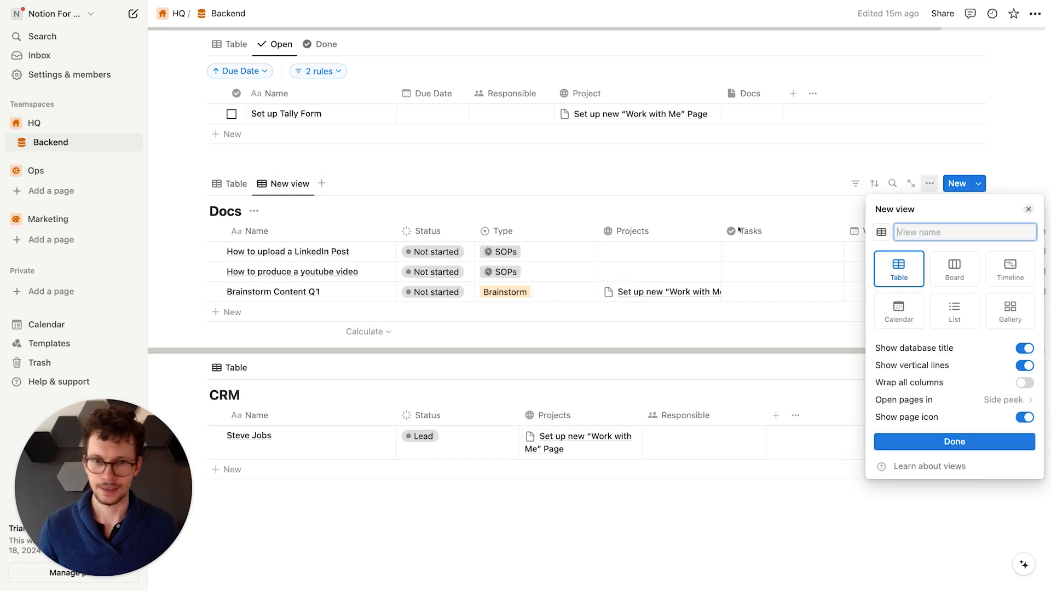
pyautogui.write('My ')
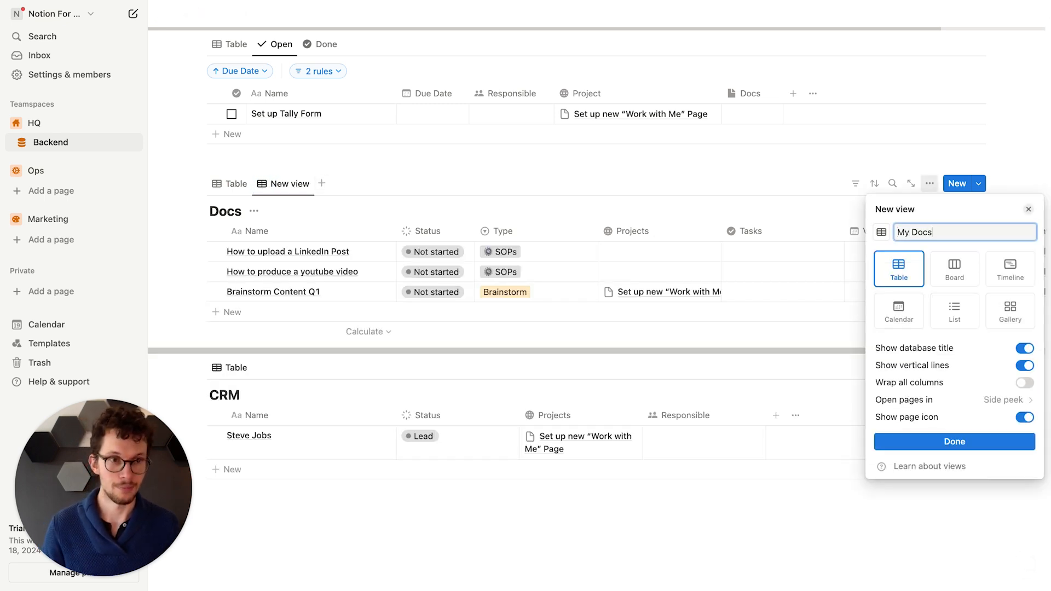
pyautogui.write('Docs')
pyautogui.click(1025, 348)
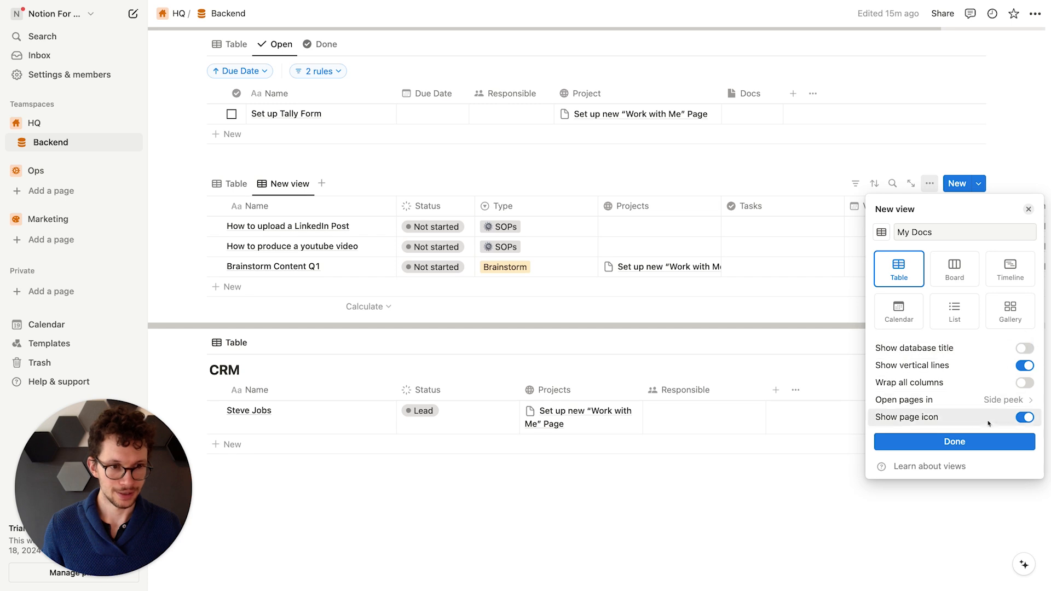
pyautogui.click(978, 438)
pyautogui.click(850, 272)
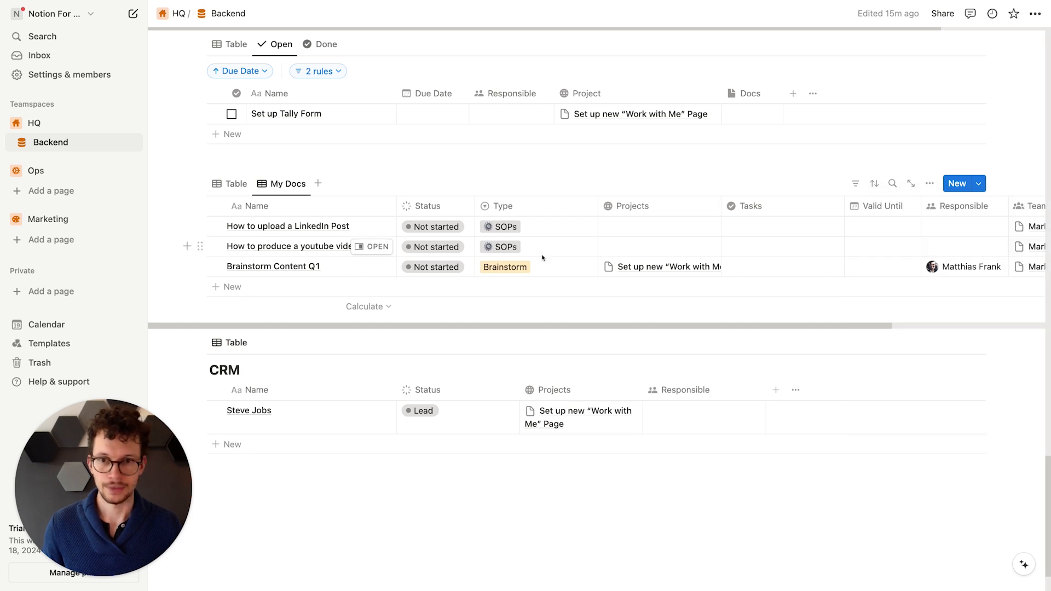
# Step: Add a Created time property to the Docs database and hide it in the My Docs view
pyautogui.hscroll(5, 795, 237)
pyautogui.click(957, 207)
pyautogui.write('created')
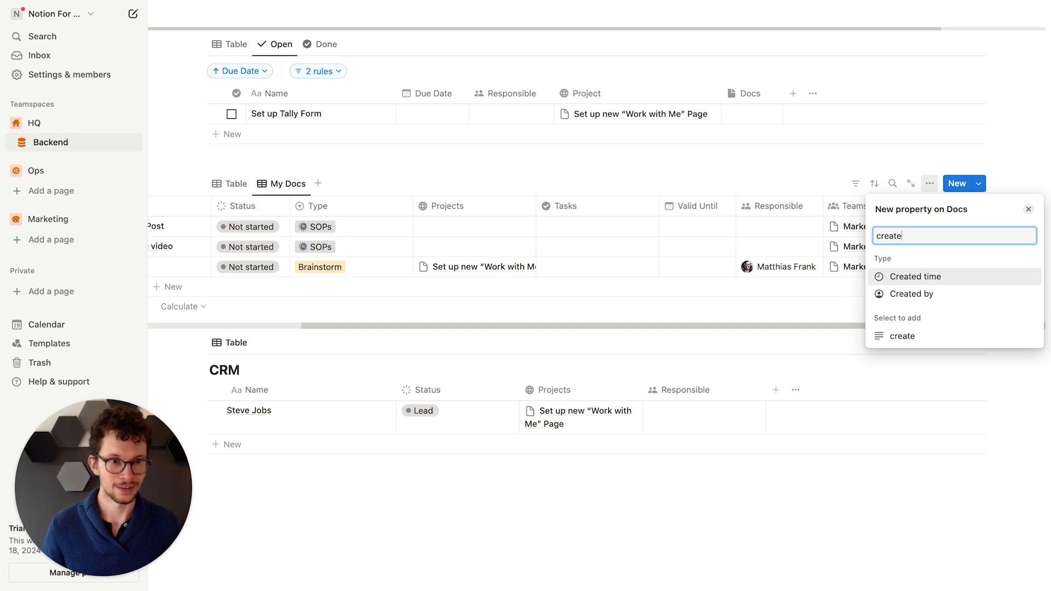
pyautogui.press('Return')
pyautogui.click(938, 342)
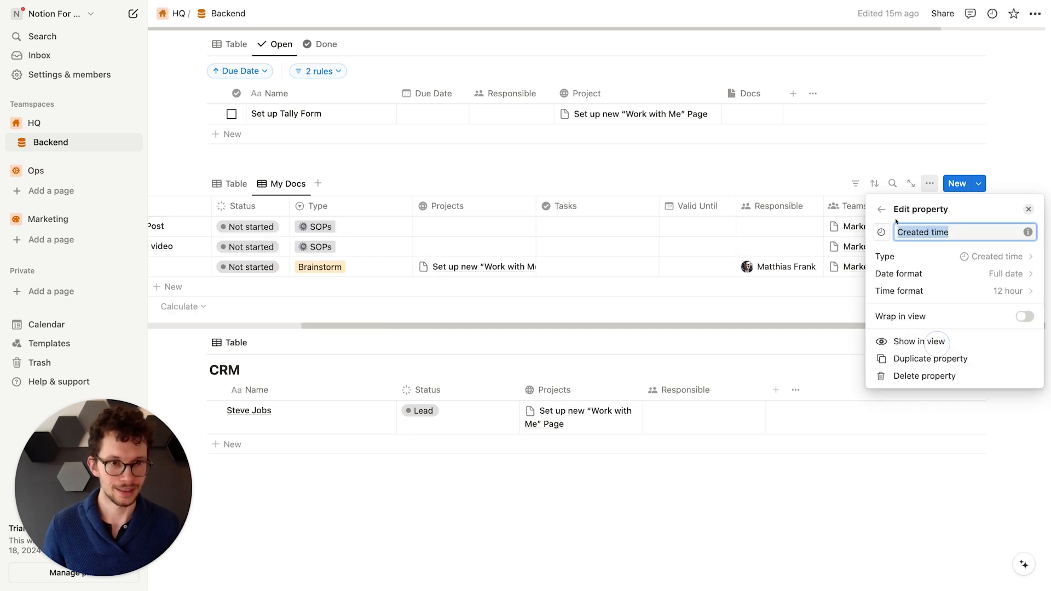
pyautogui.click(839, 159)
# Step: Add a Created by property to the Docs database and hide it in the My Docs view
pyautogui.click(957, 207)
pyautogui.write('create')
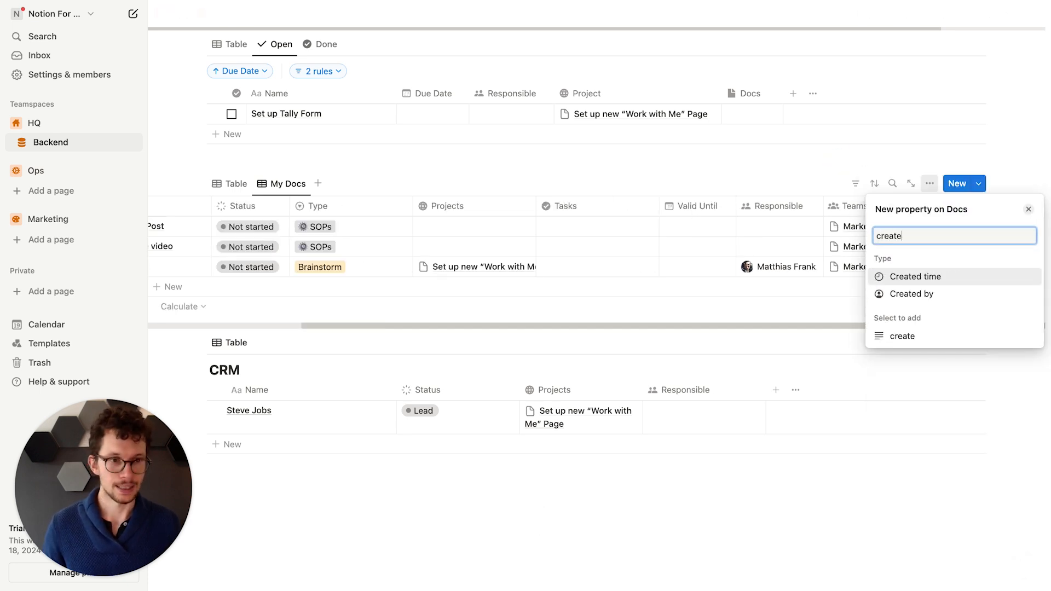
pyautogui.click(931, 294)
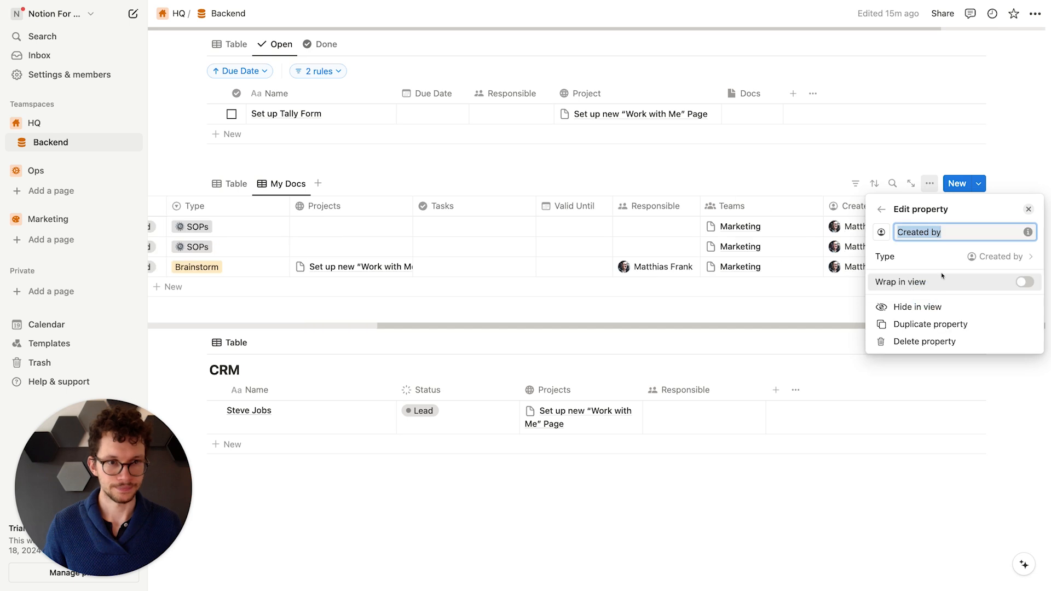
pyautogui.click(937, 307)
# Step: Add an advanced filter to the My Docs view with the rule Responsible Contains Me
pyautogui.click(856, 184)
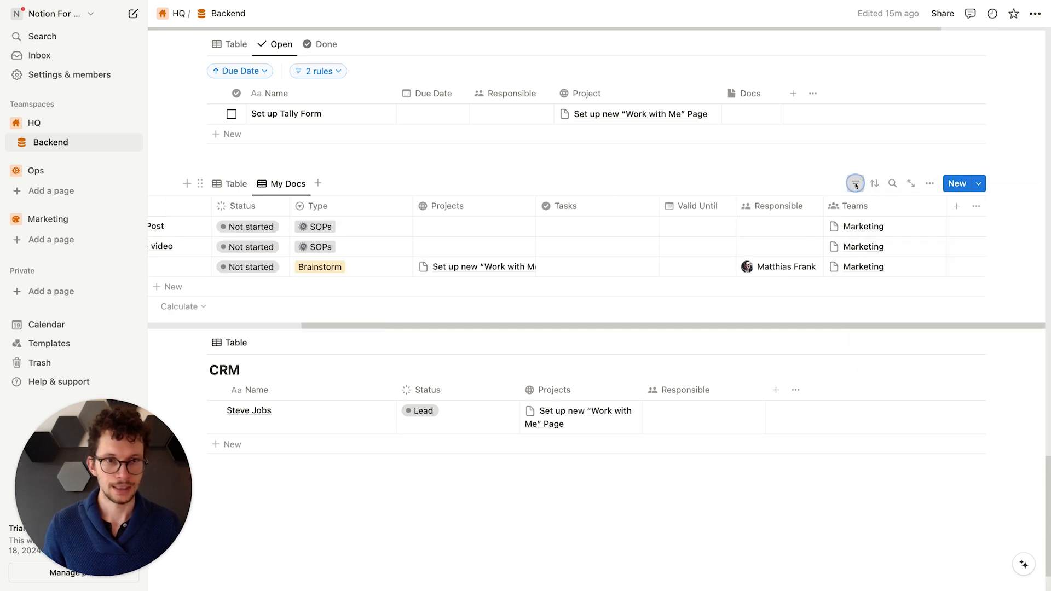
pyautogui.click(856, 183)
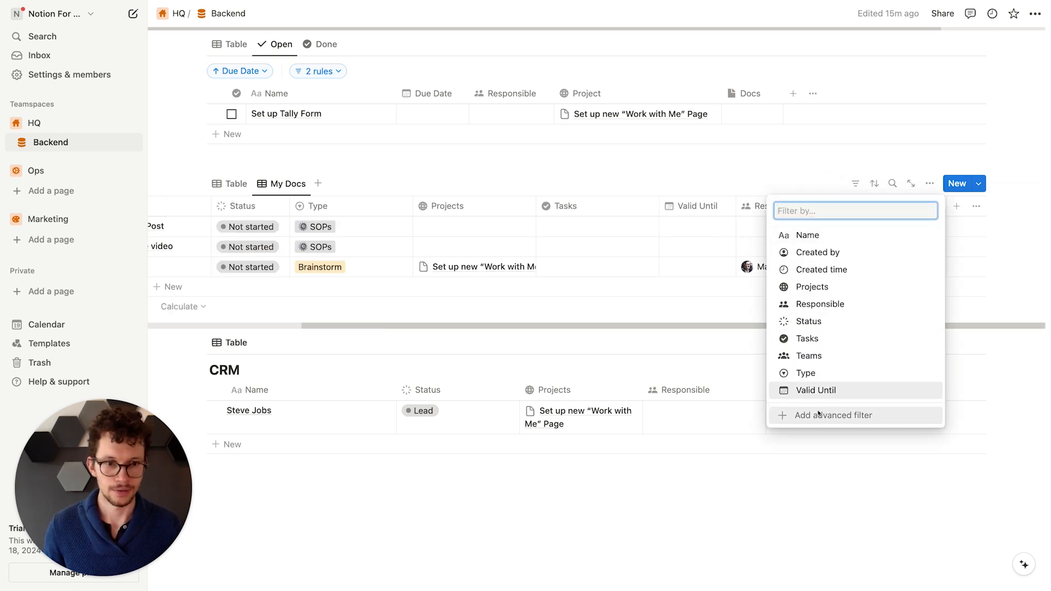
pyautogui.click(800, 416)
pyautogui.click(153, 238)
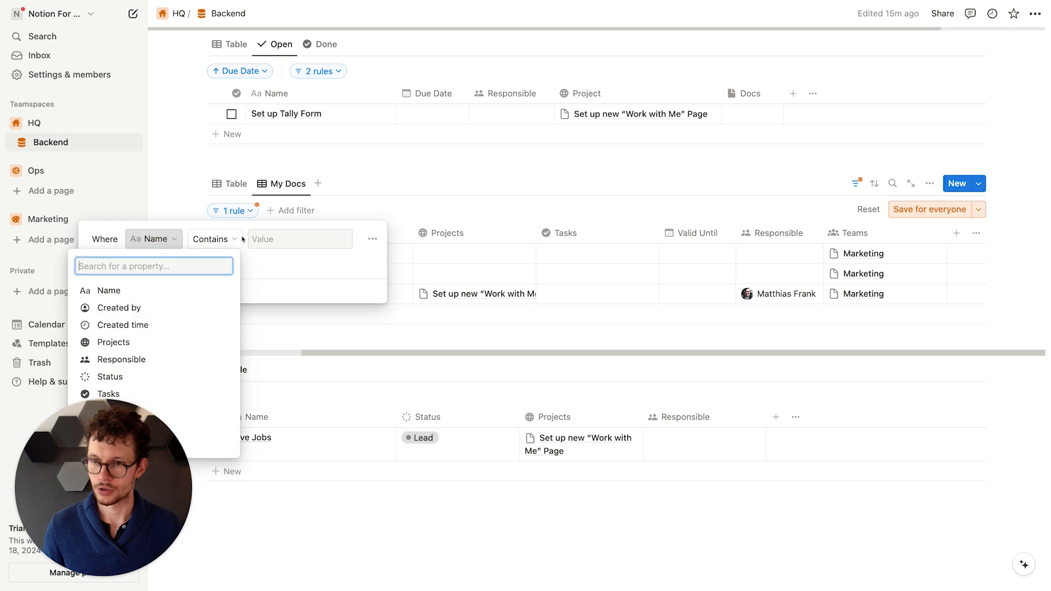
pyautogui.write('res')
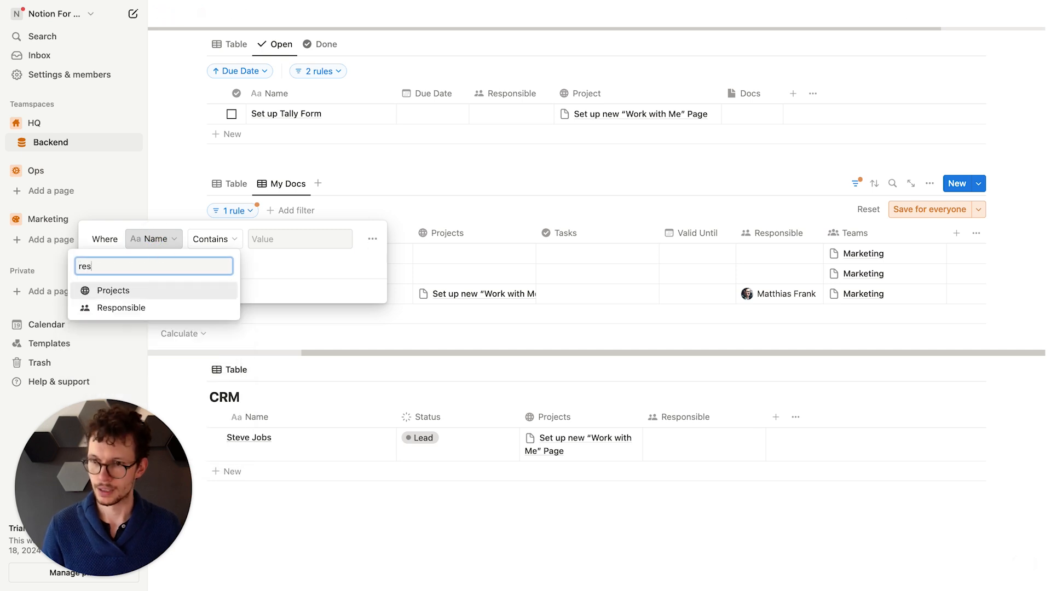
pyautogui.click(140, 307)
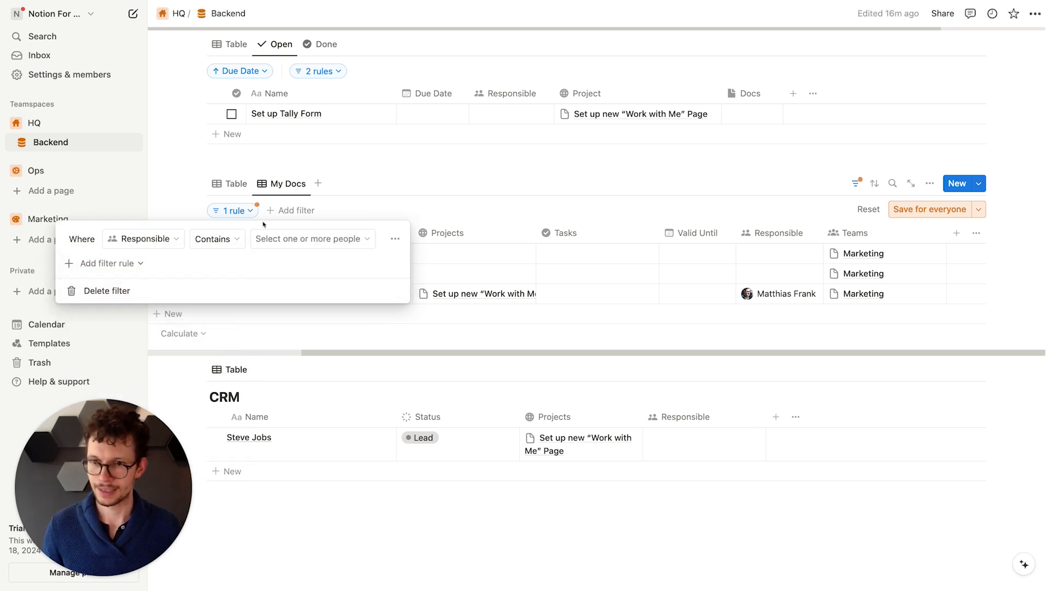
pyautogui.click(305, 238)
pyautogui.click(249, 288)
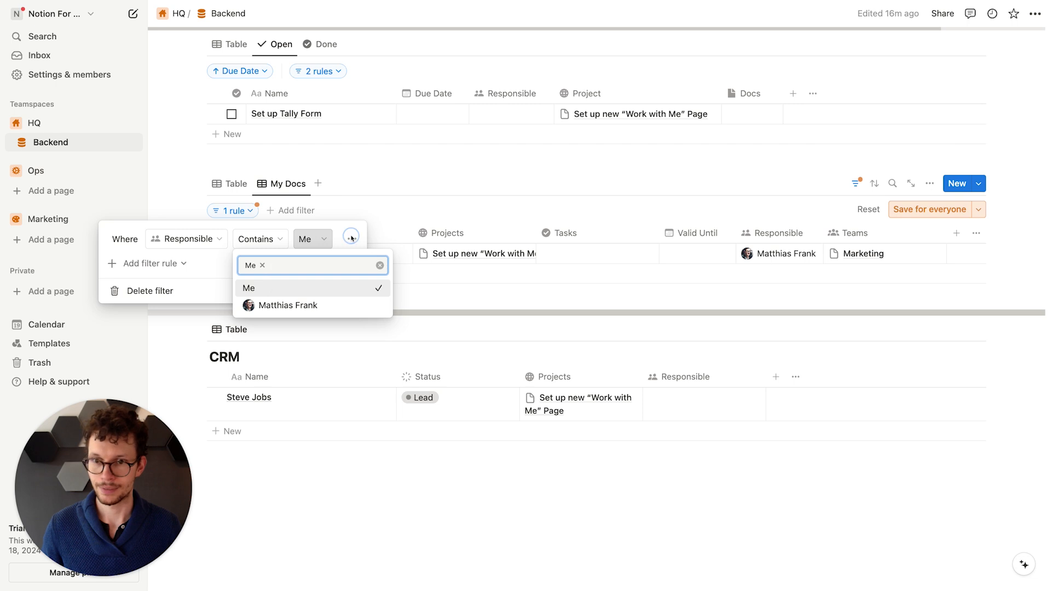
# Step: Turn the Responsible rule into a group, duplicate the rule as an Or condition and turn the copy into a nested group
pyautogui.click(351, 238)
pyautogui.click(353, 298)
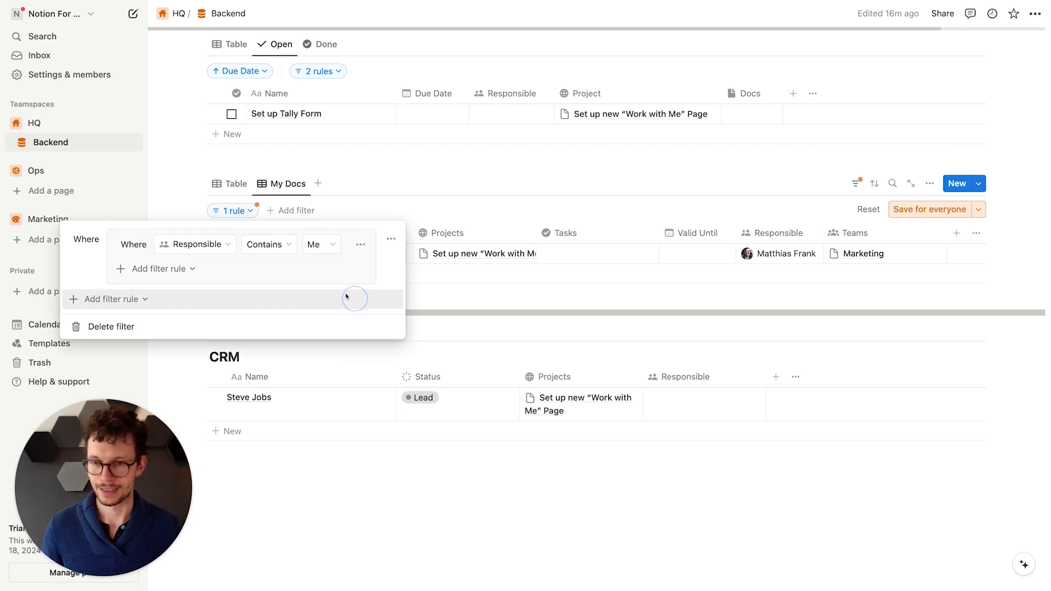
pyautogui.click(134, 269)
pyautogui.click(143, 290)
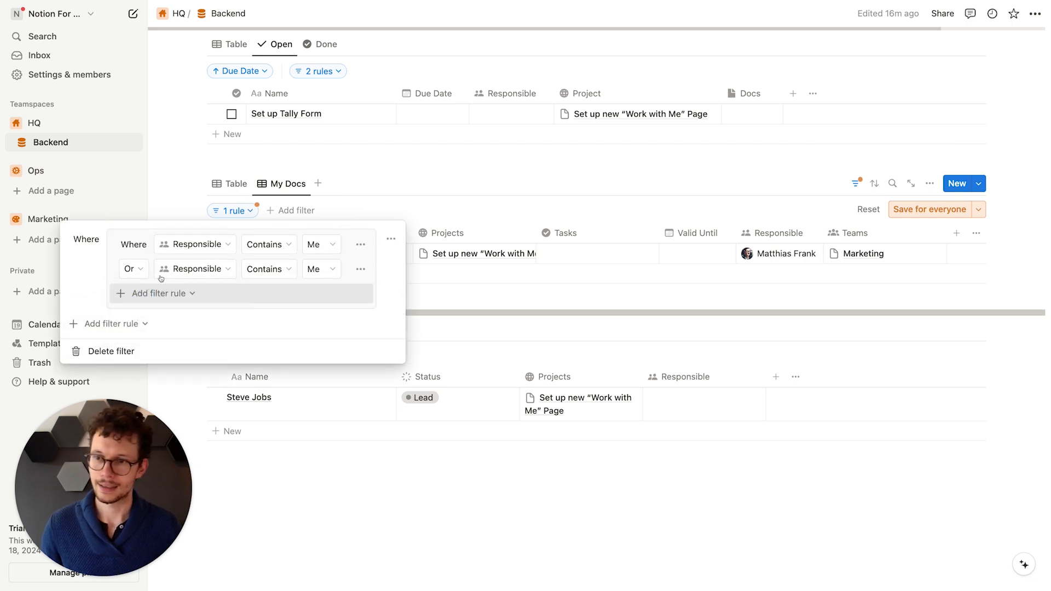
pyautogui.click(360, 269)
pyautogui.click(352, 326)
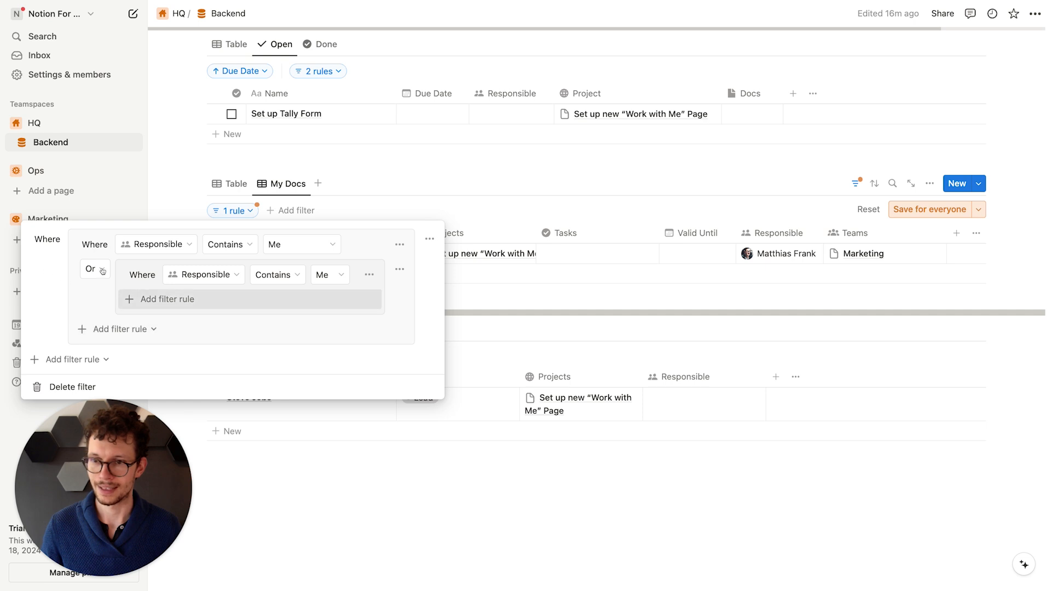
# Step: Set the nested group to Responsible Is empty And Created by Contains Me, and save the filter for everyone
pyautogui.click(202, 302)
pyautogui.click(271, 274)
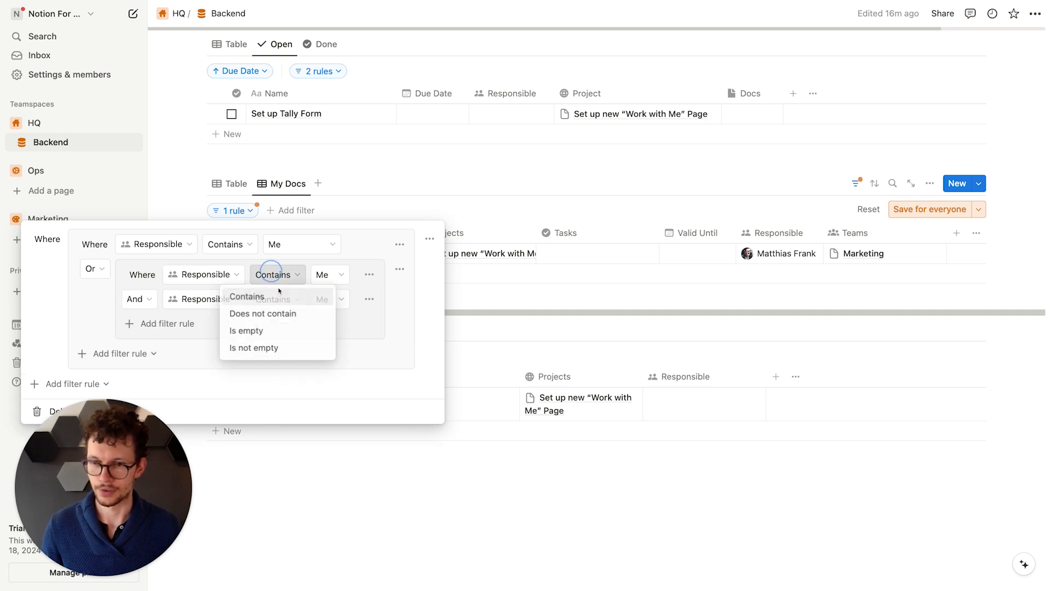
pyautogui.click(271, 330)
pyautogui.click(192, 296)
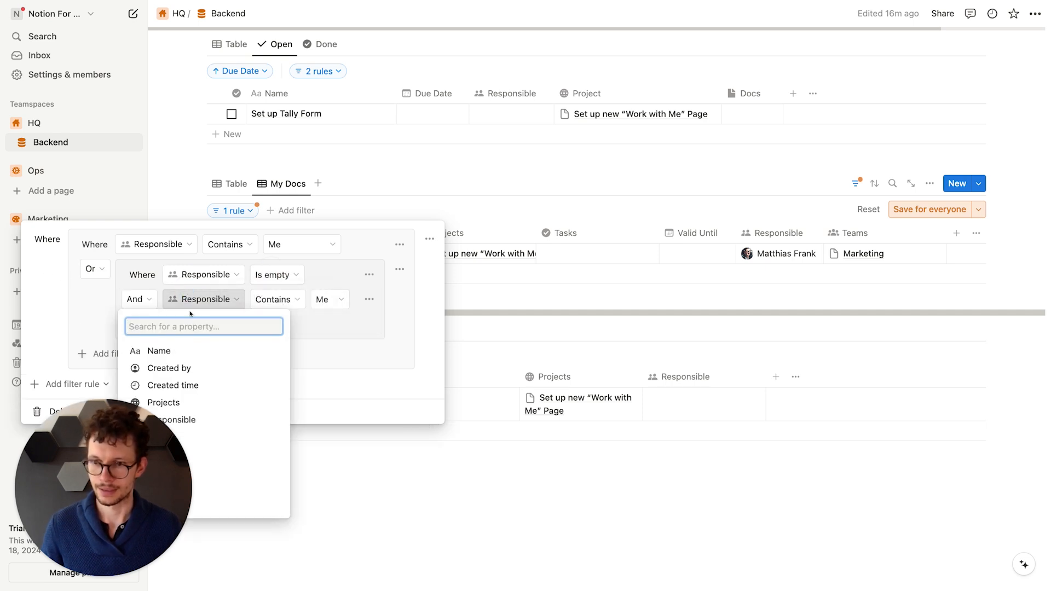
pyautogui.click(164, 368)
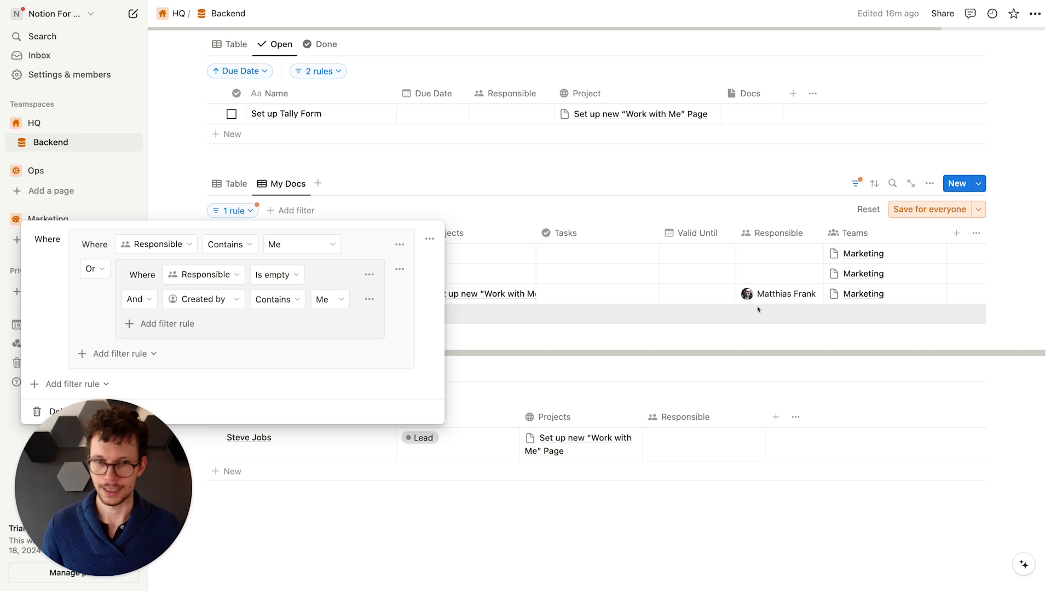
pyautogui.click(911, 216)
# Step: Open the view options of the My Docs view
pyautogui.click(274, 189)
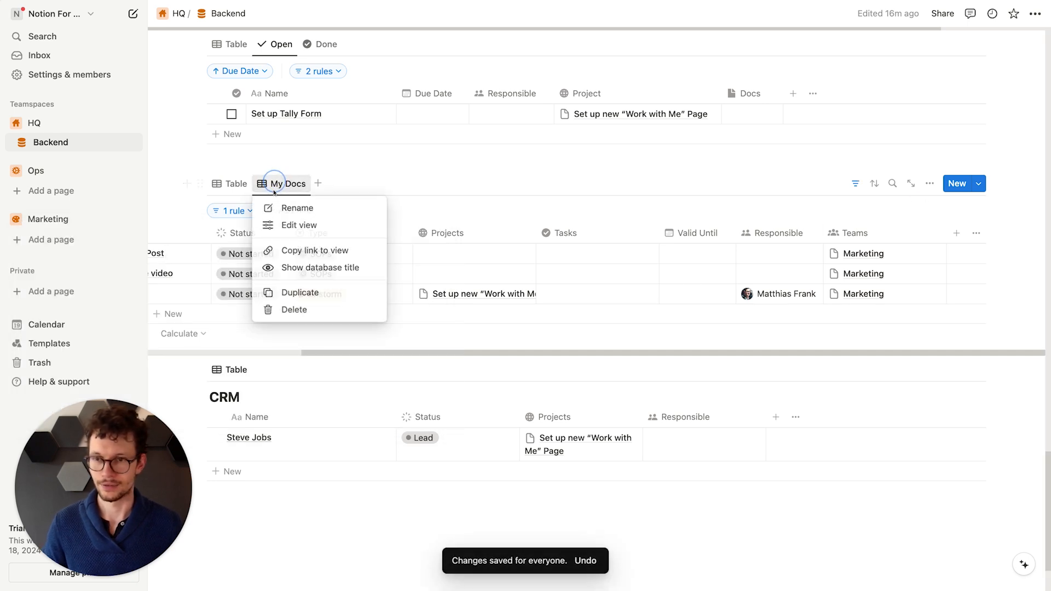
# Step: Change the icon of the My Docs view to the plain page icon
pyautogui.click(296, 208)
pyautogui.click(882, 232)
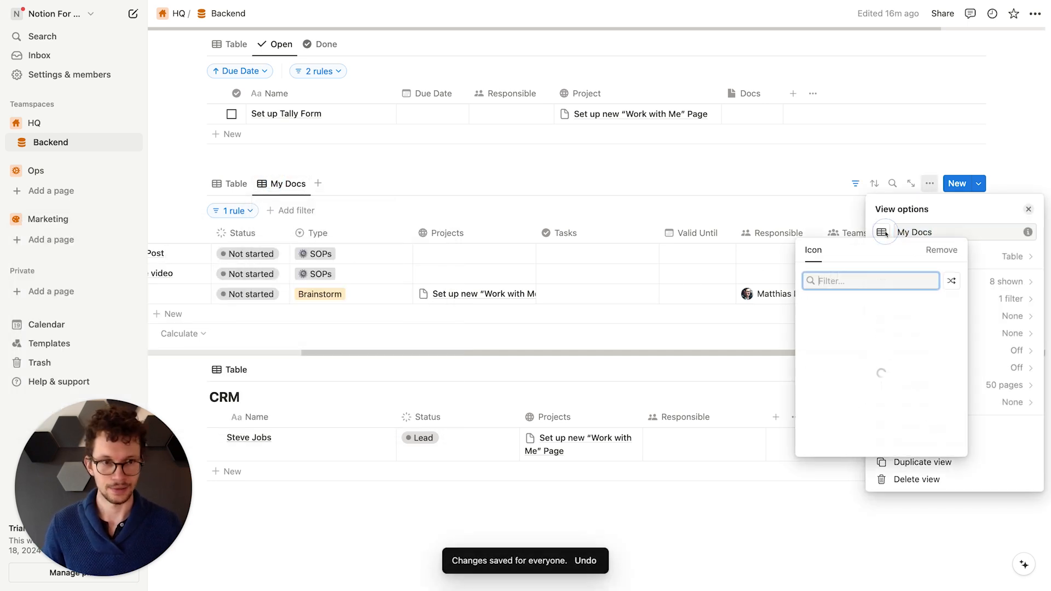
pyautogui.write('page')
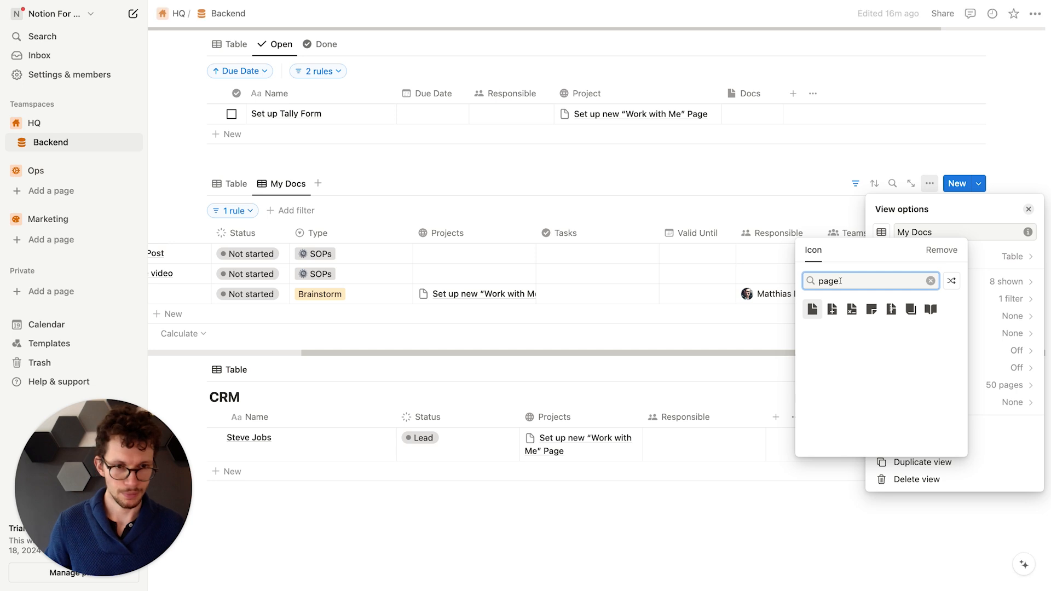
pyautogui.click(811, 308)
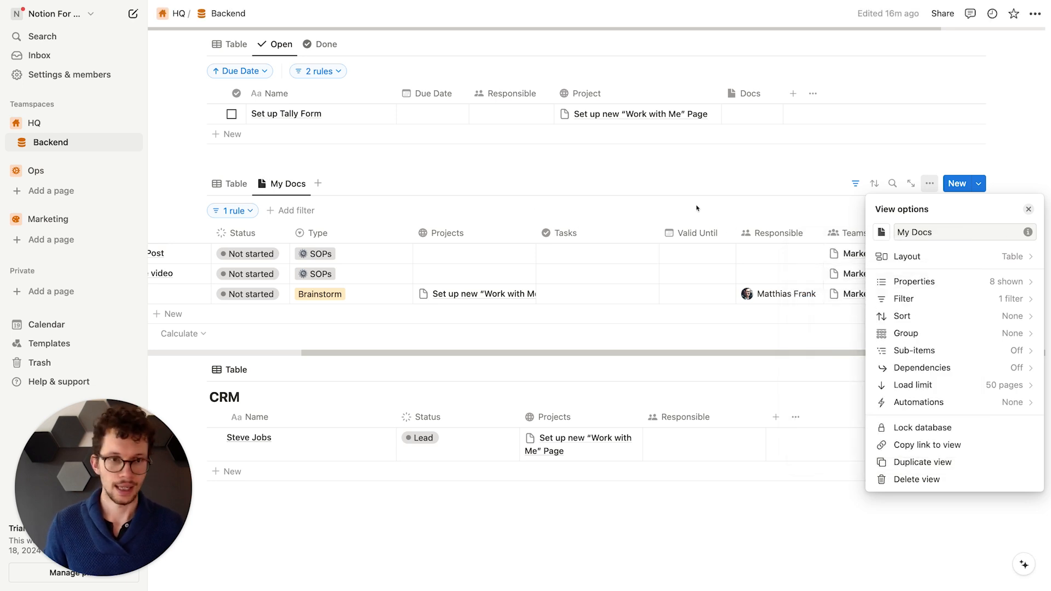
pyautogui.click(801, 193)
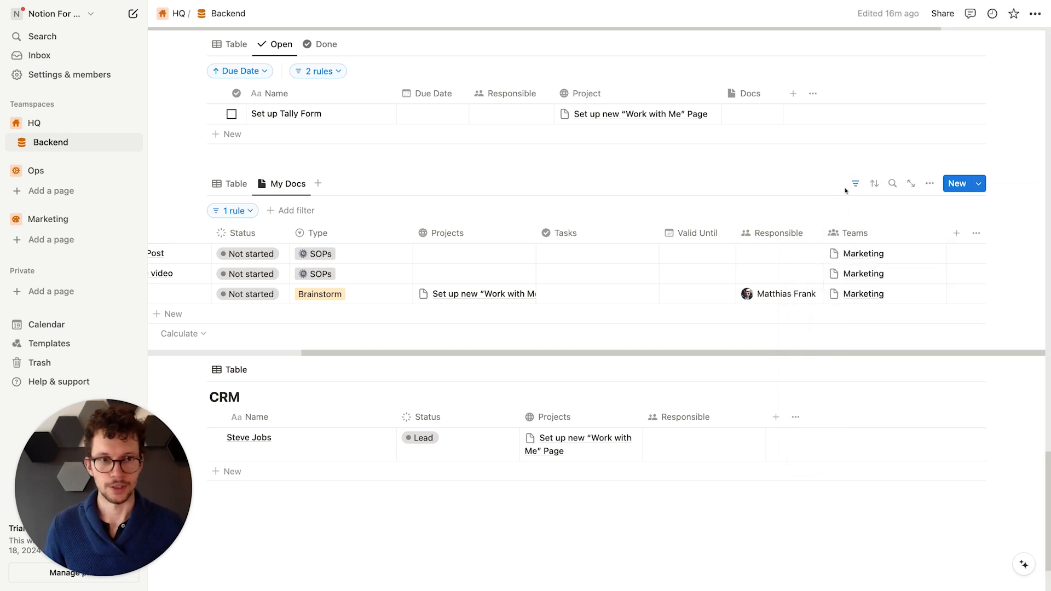
# Step: Add a Last edited time property to the docs database
pyautogui.click(956, 233)
pyautogui.write('las')
pyautogui.press('Return')
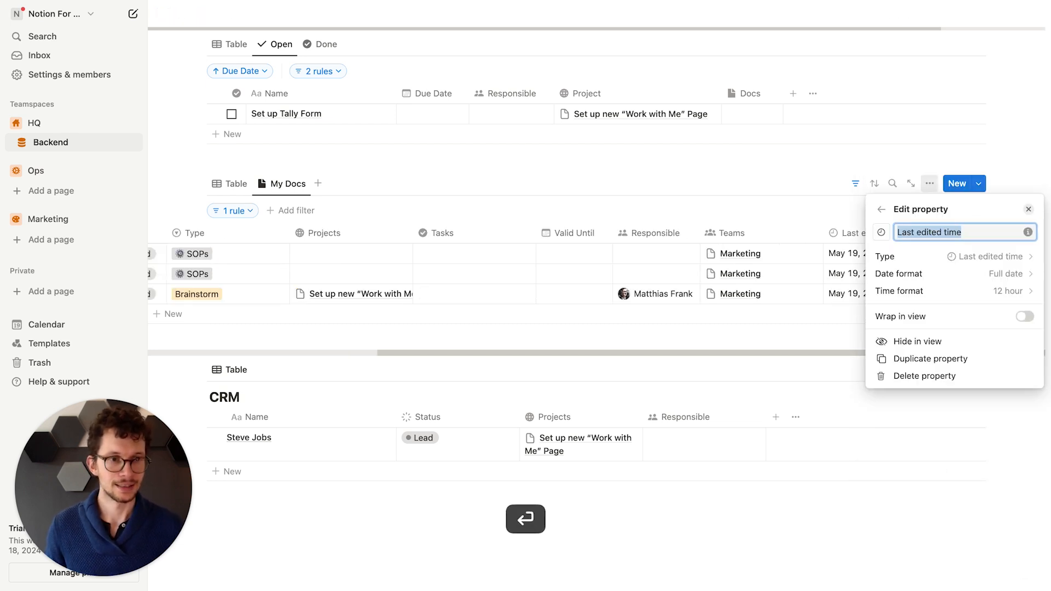
pyautogui.click(877, 183)
# Step: Sort the My Docs view by Last edited time in descending order and save the change for everyone
pyautogui.click(875, 184)
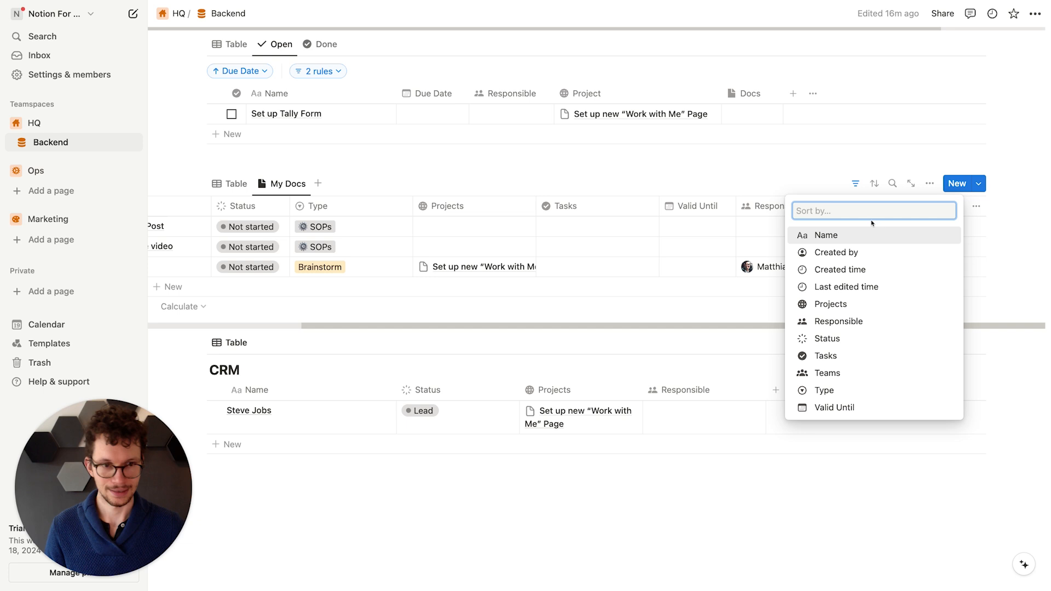
pyautogui.click(827, 287)
pyautogui.click(320, 250)
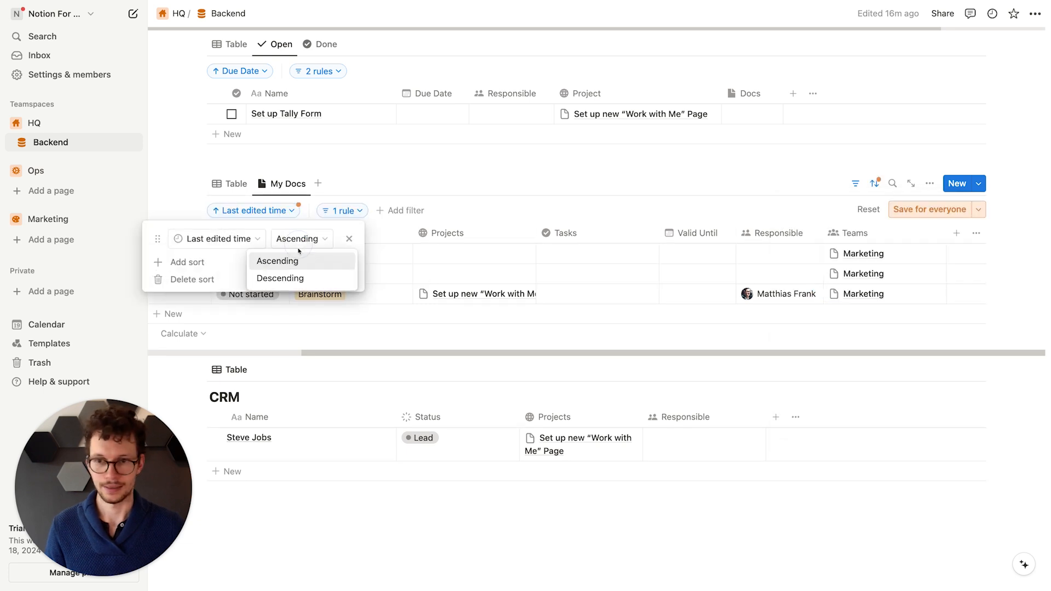
pyautogui.click(283, 277)
pyautogui.click(913, 210)
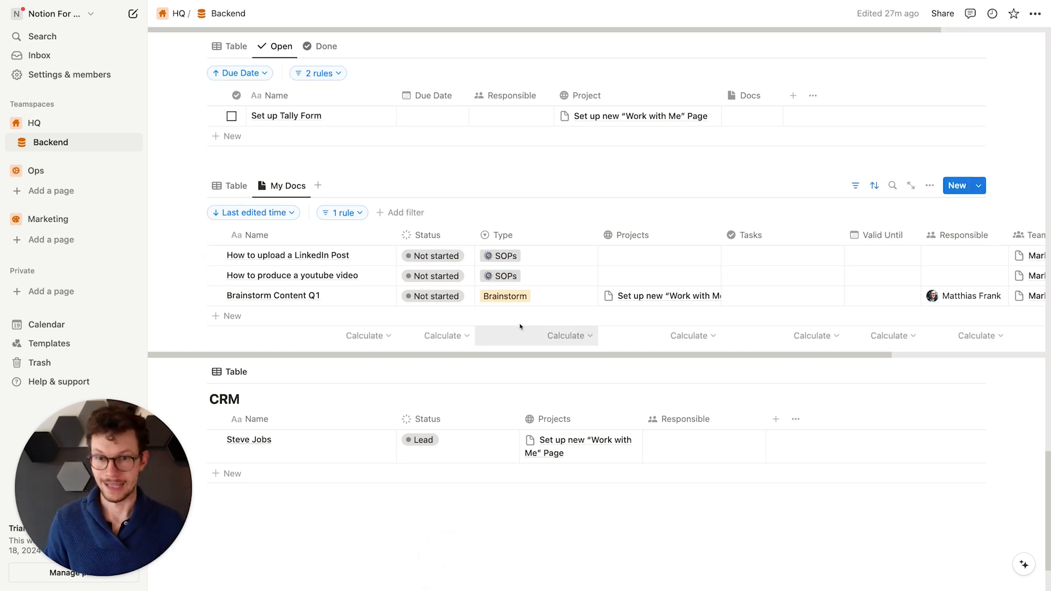
# Step: Turn the inline Team Directory database into a page and give it the orange single-person icon
pyautogui.scroll(15, 521, 326)
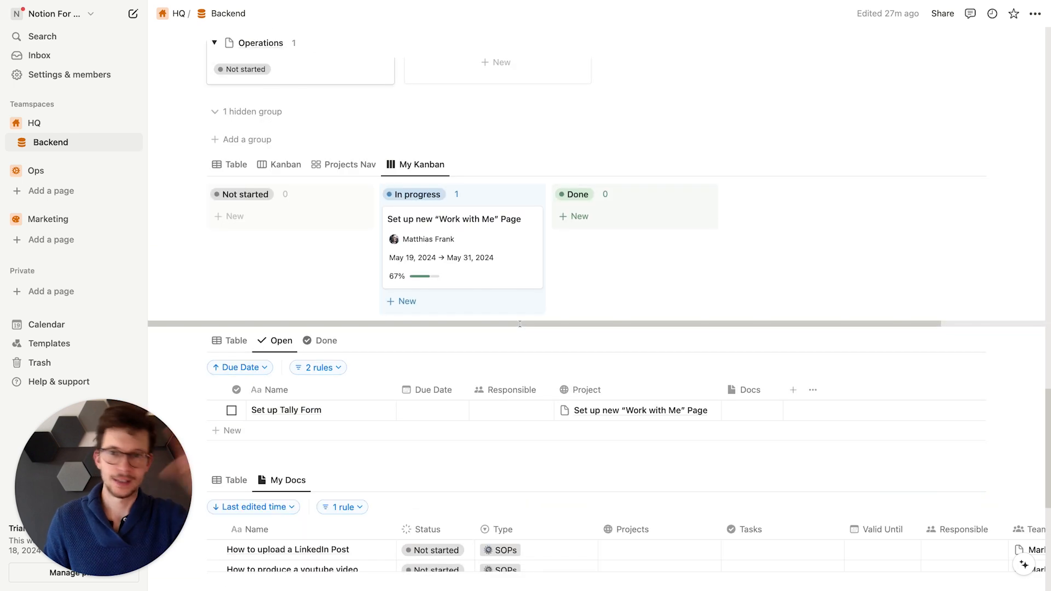
pyautogui.scroll(10, 522, 320)
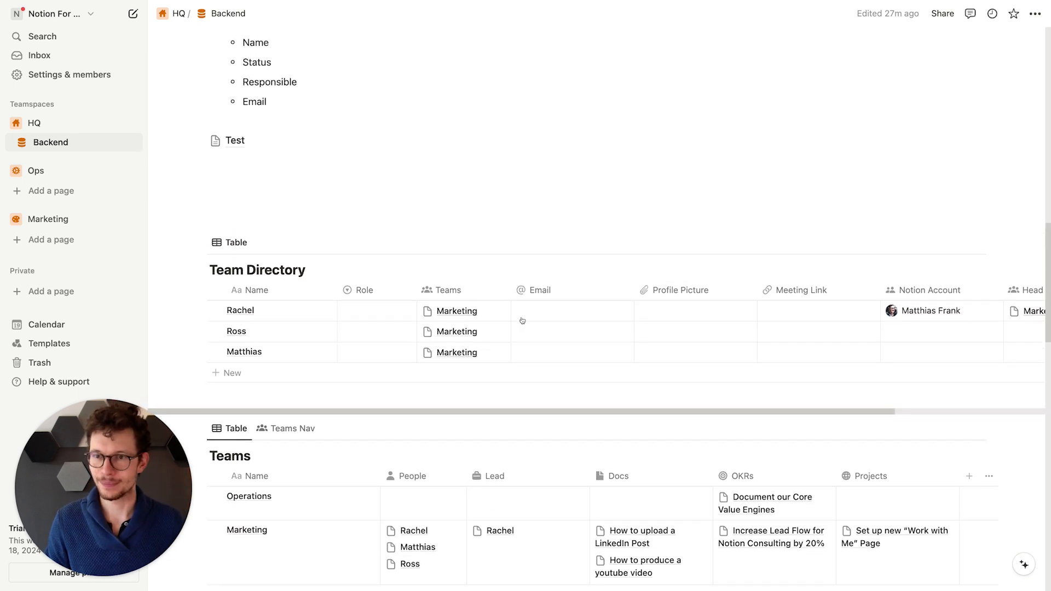
pyautogui.click(201, 269)
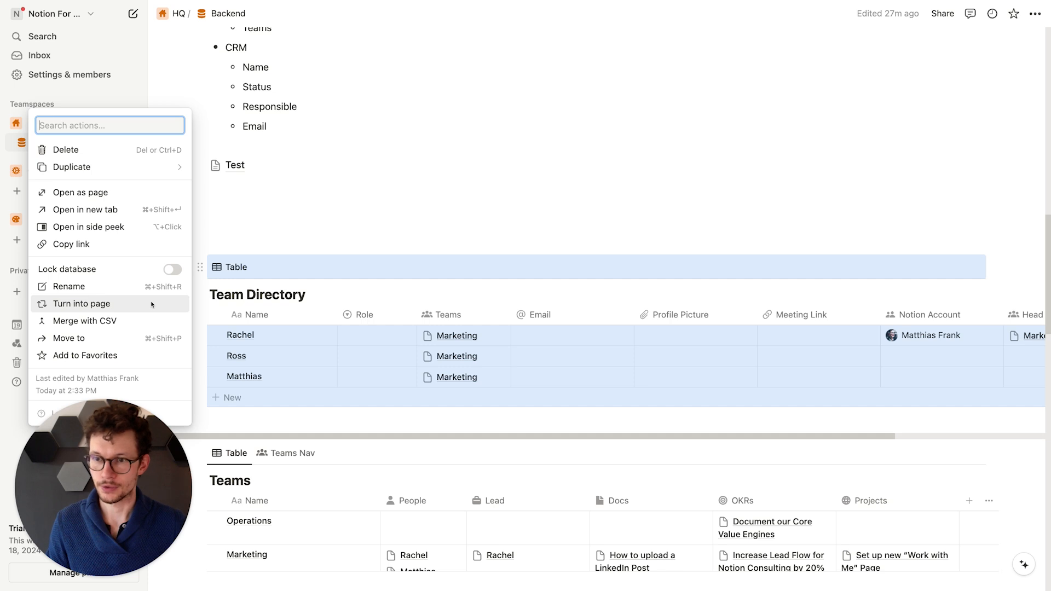
pyautogui.click(152, 305)
pyautogui.click(215, 264)
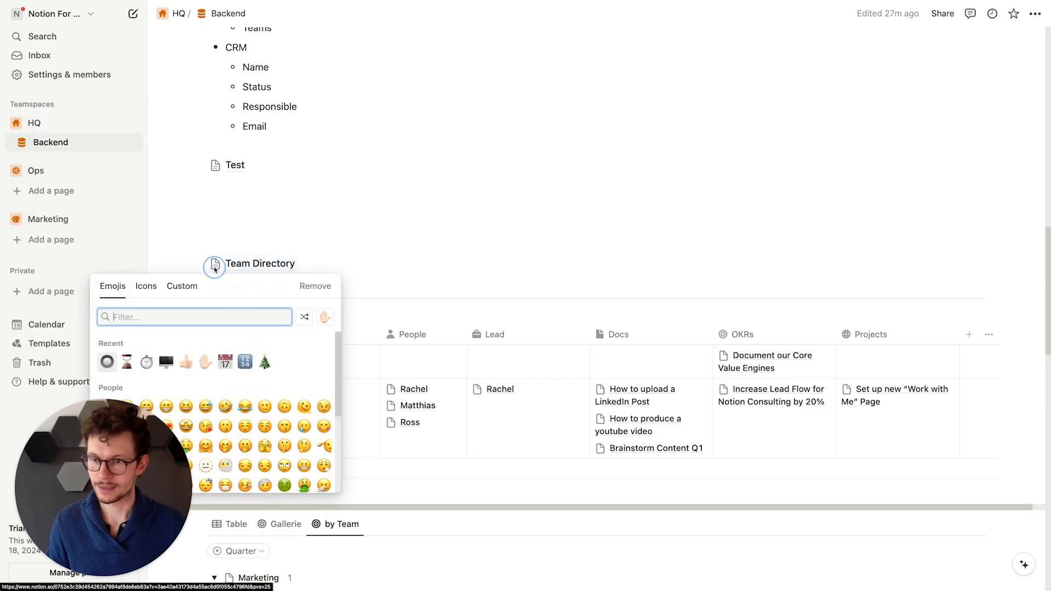
pyautogui.click(146, 285)
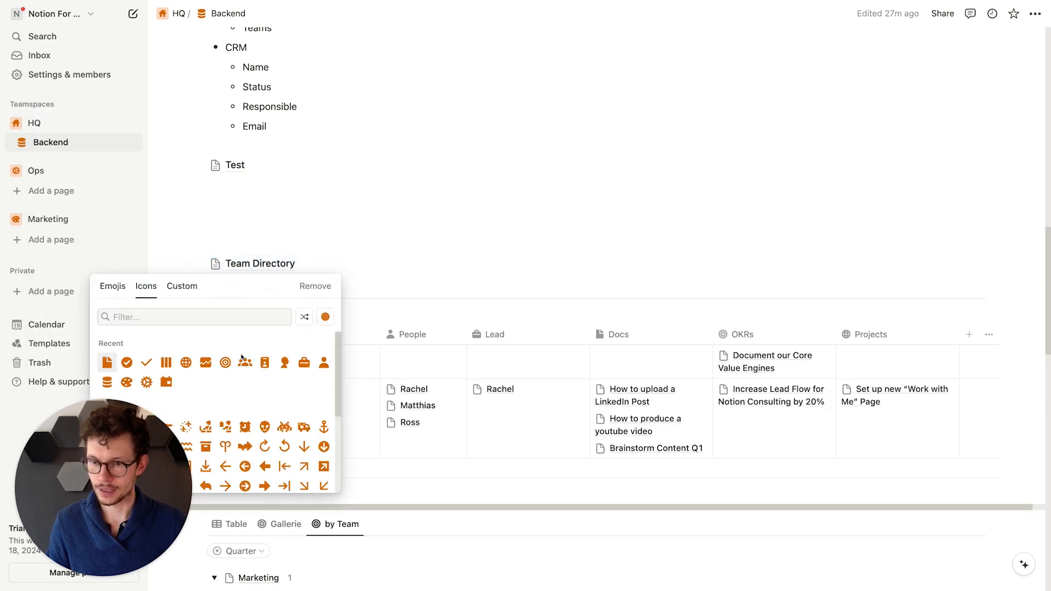
pyautogui.click(323, 362)
# Step: Write "Databases" in bold on the empty line above the list of database pages on the Backend page
pyautogui.scroll(-3, 203, 137)
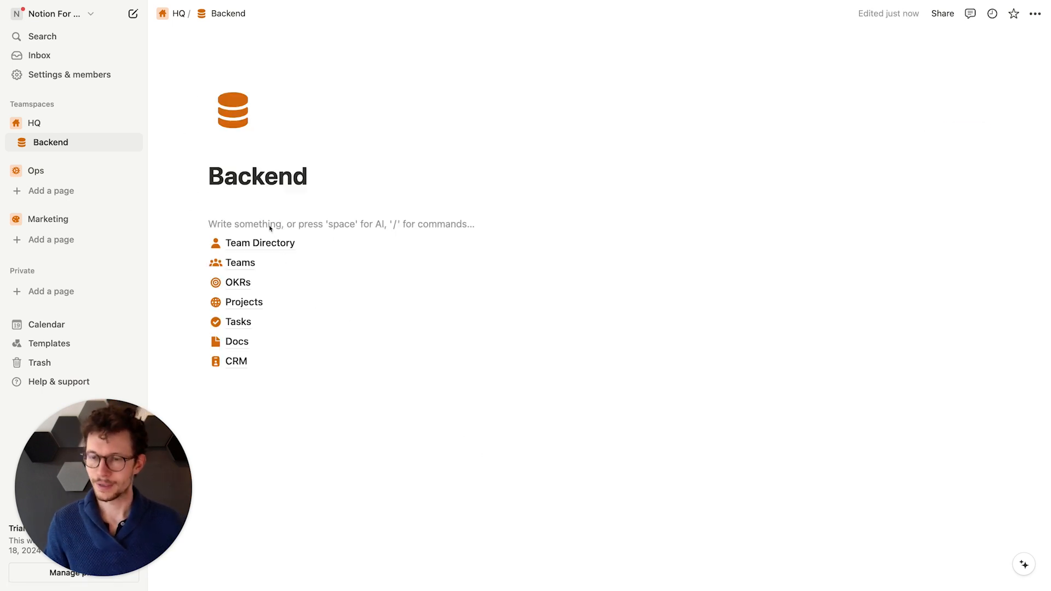
pyautogui.click(269, 225)
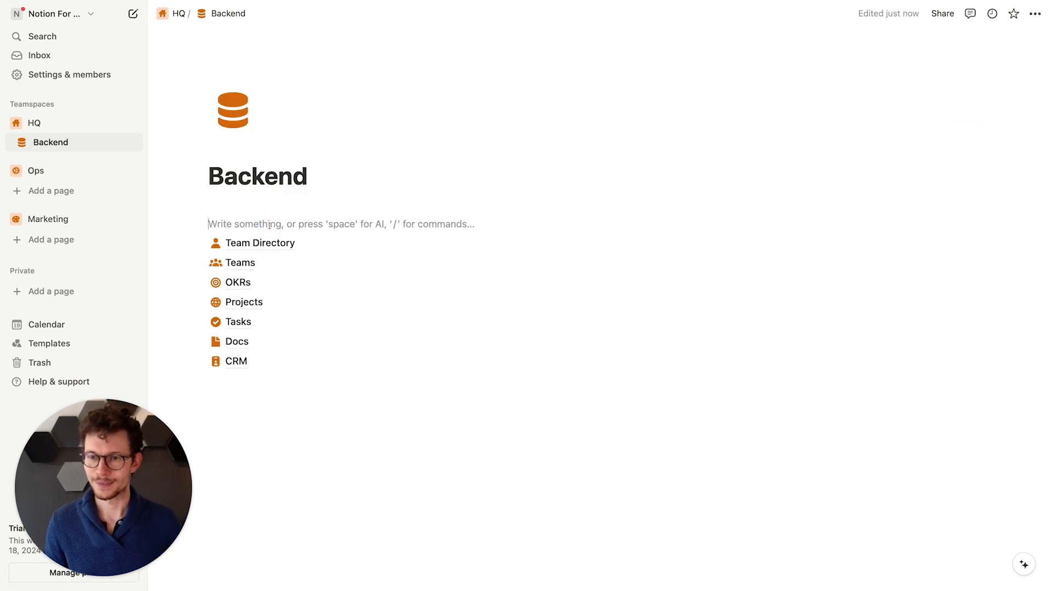
pyautogui.press('super+b')
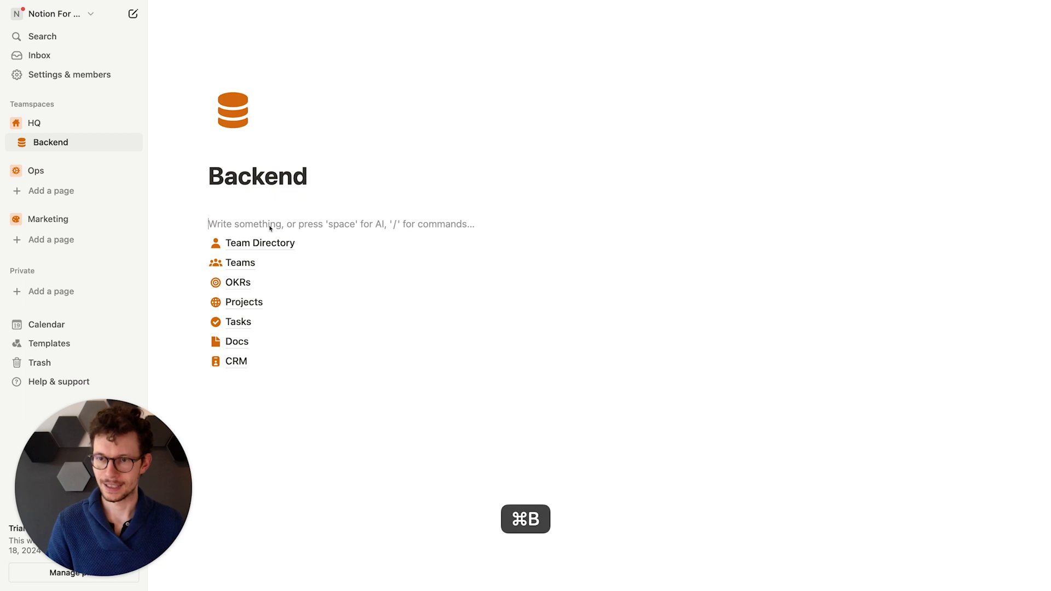
pyautogui.write('Databases')
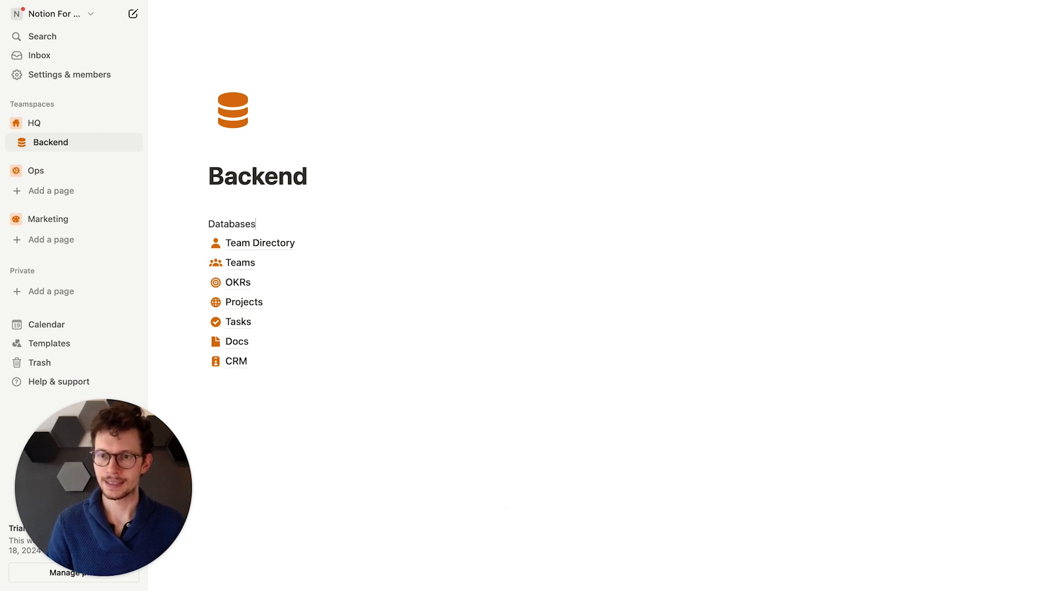
pyautogui.press('super+a')
pyautogui.press('super+b')
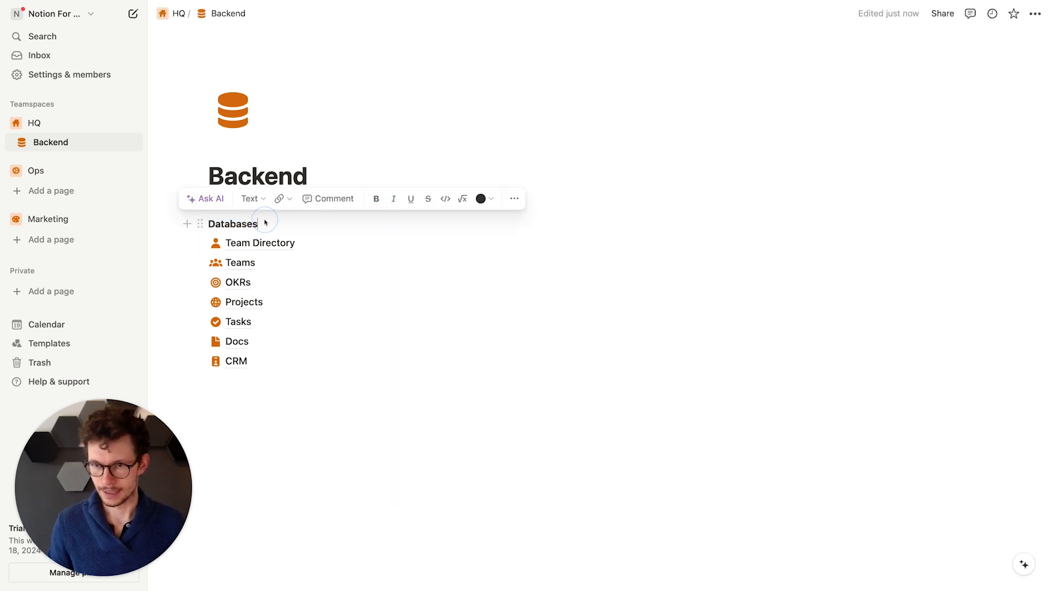
# Step: Insert a divider directly beneath the "Databases" line, with no empty line left above Team Directory
pyautogui.press('Return')
pyautogui.write('/di')
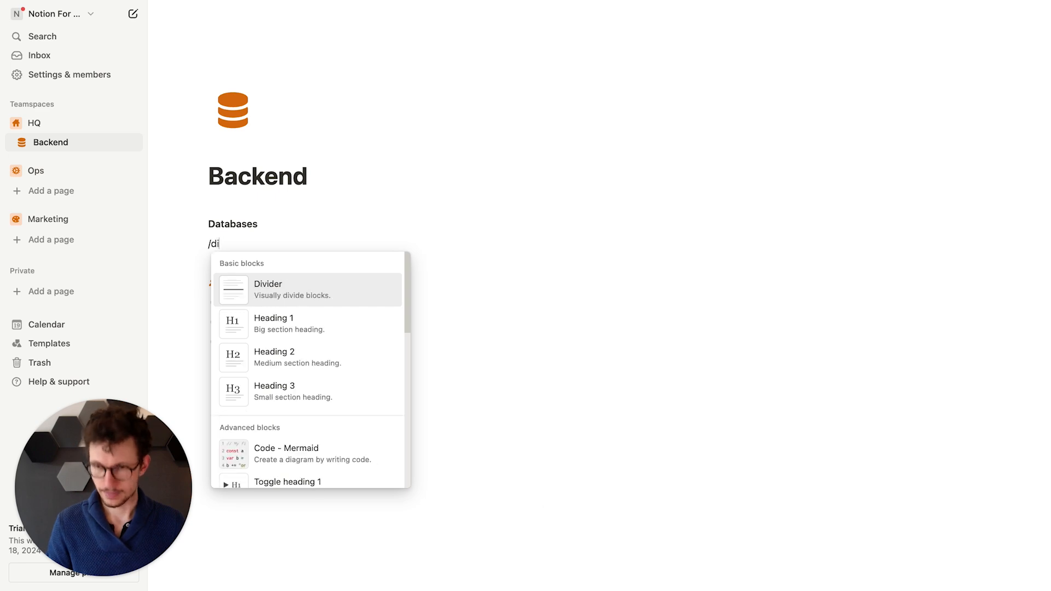
pyautogui.press('Return')
pyautogui.press('BackSpace')
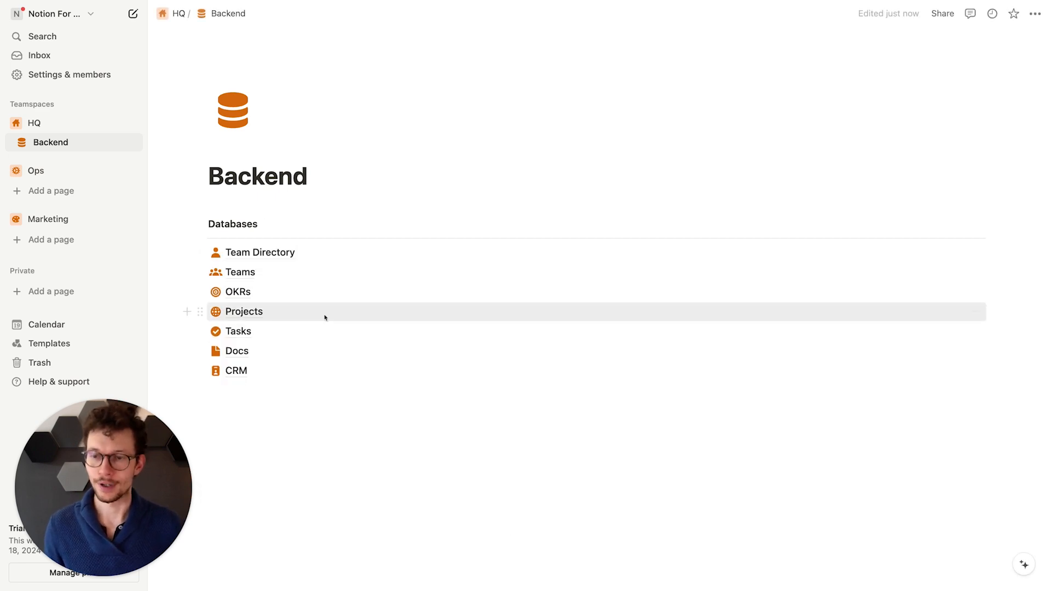
pyautogui.click(261, 252)
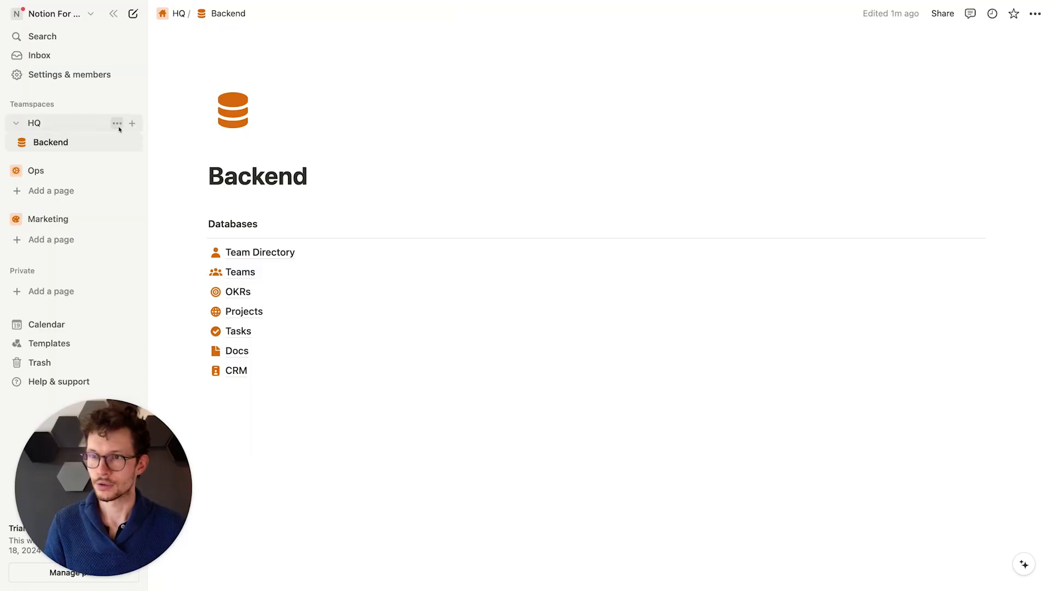
# Step: Add a new page to the HQ teamspace, place it above Backend and title it "Home"
pyautogui.click(132, 124)
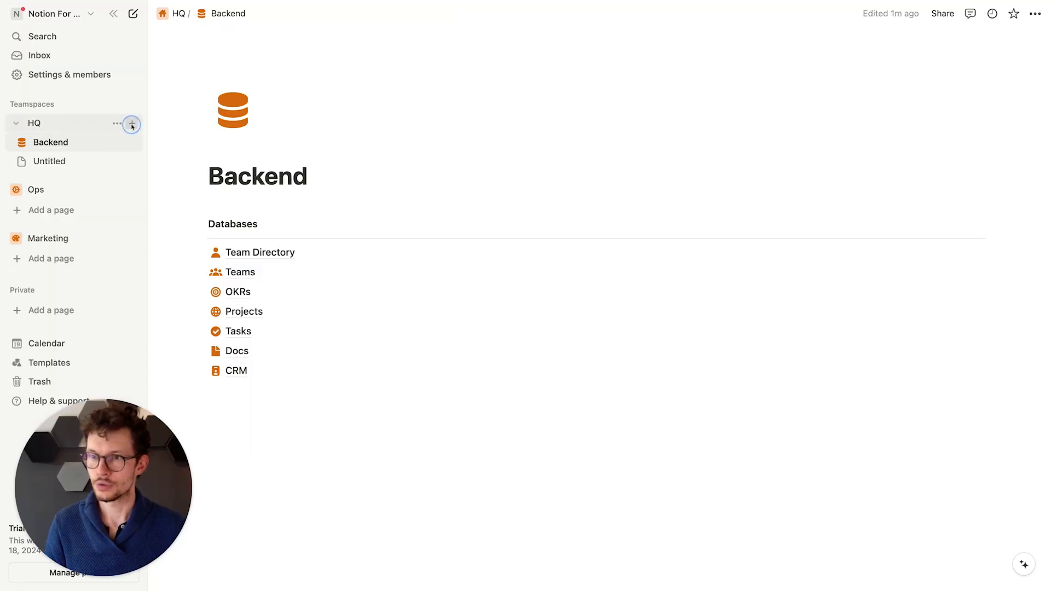
pyautogui.moveTo(50, 161); pyautogui.dragTo(49, 133)
pyautogui.click(427, 105)
pyautogui.write('Home')
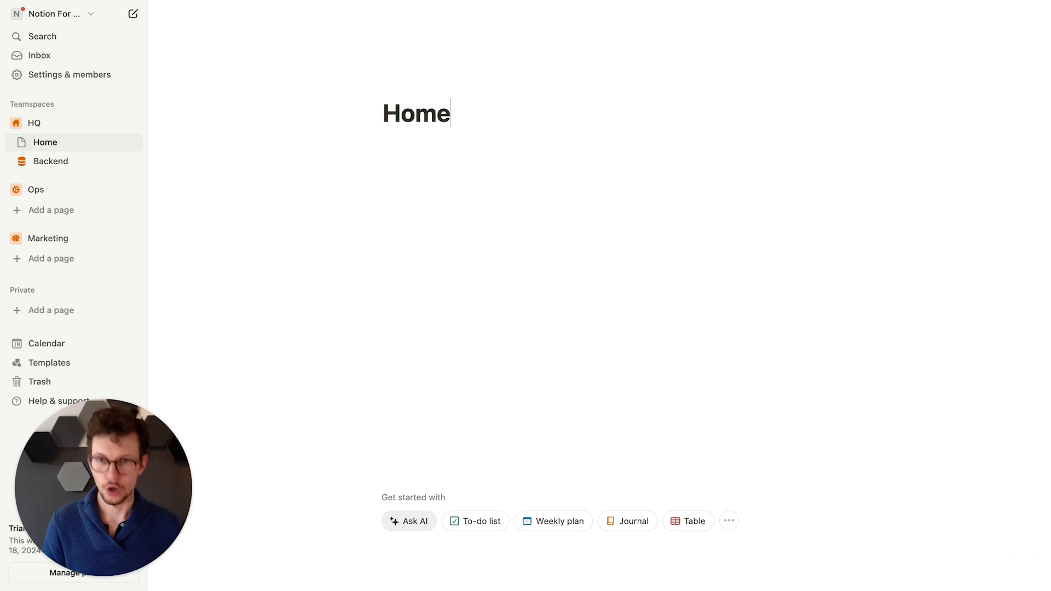
# Step: Give the Home page the orange house icon
pyautogui.click(408, 84)
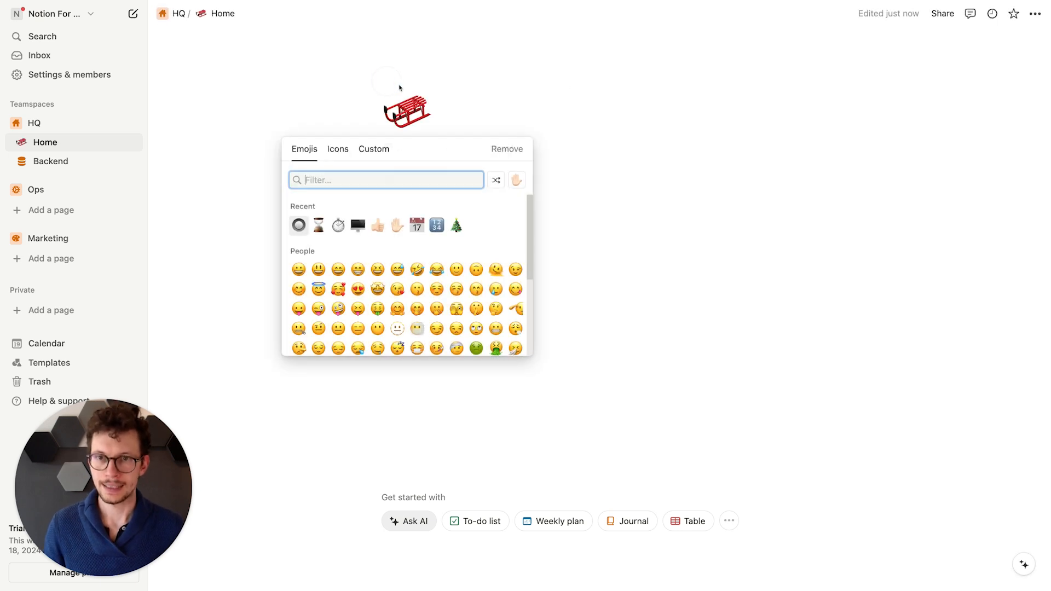
pyautogui.click(338, 149)
pyautogui.click(299, 226)
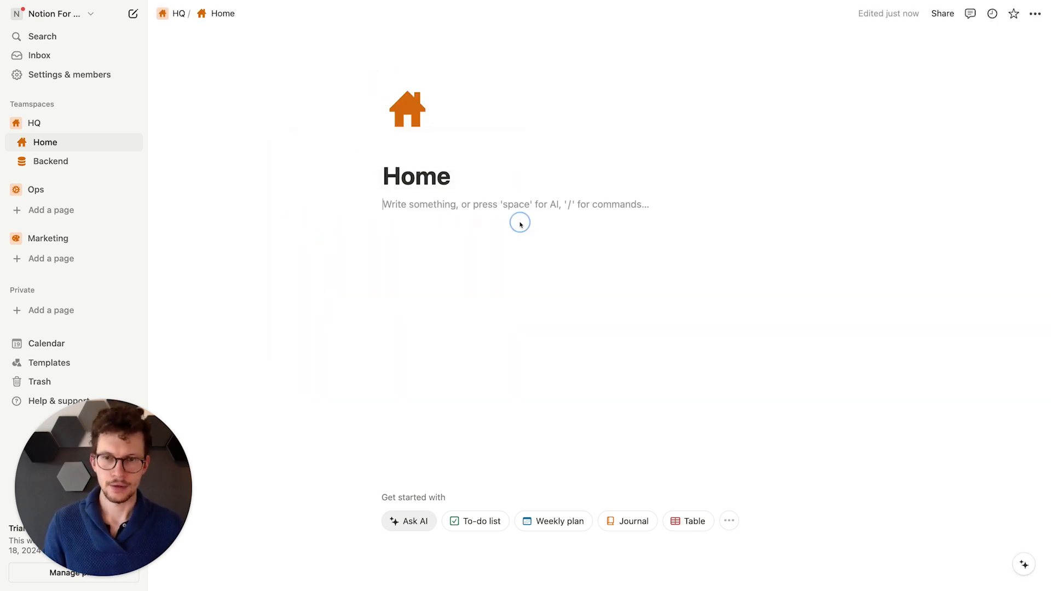
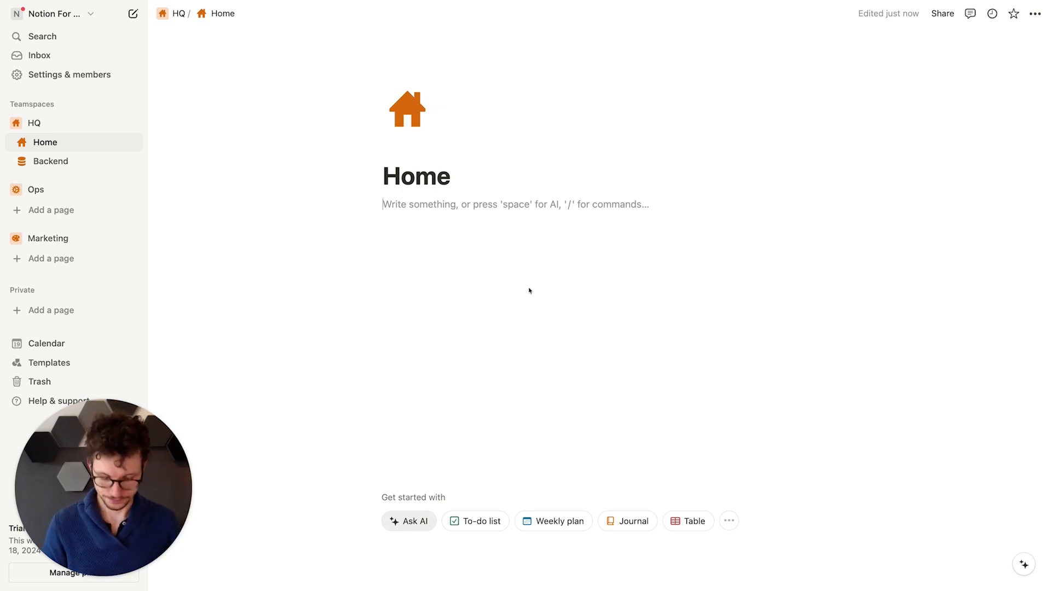
# Step: Insert a callout block on the Home page and set its icon to the orange circled right arrow
pyautogui.write('/cal')
pyautogui.press('Return')
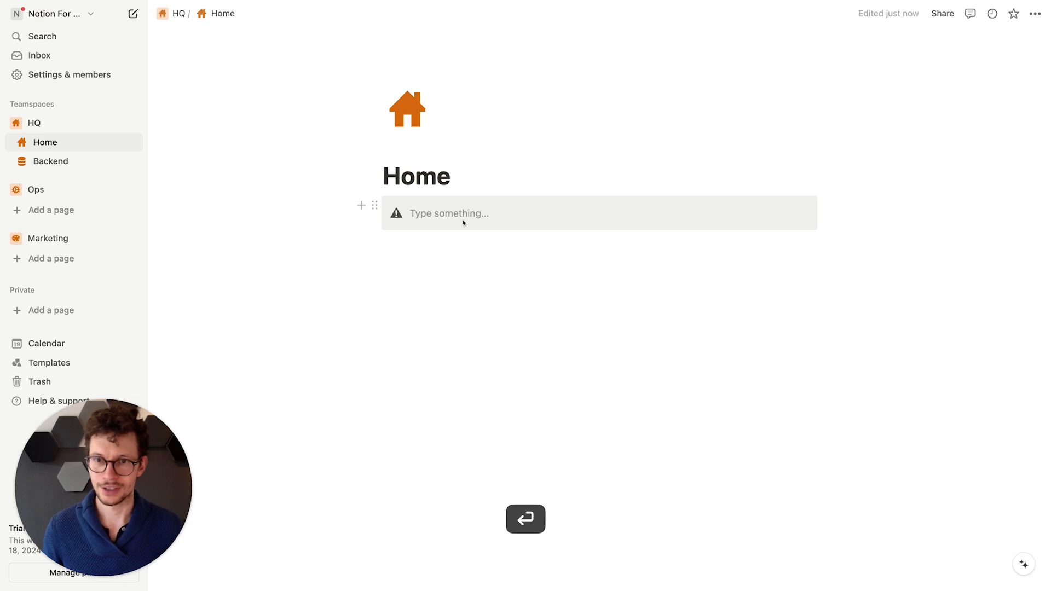
pyautogui.press('Escape')
pyautogui.click(396, 213)
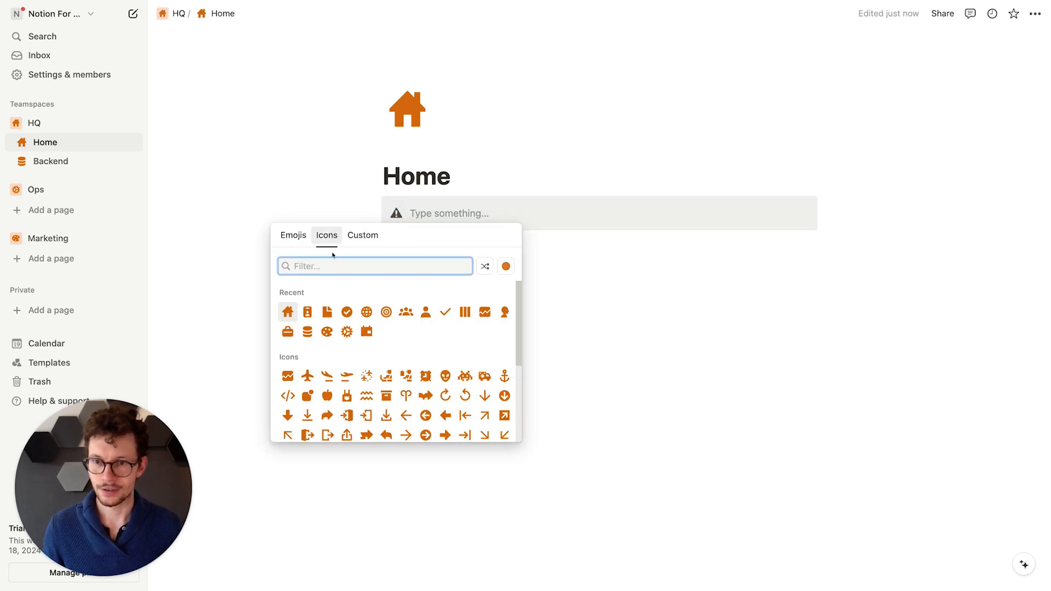
pyautogui.write('row')
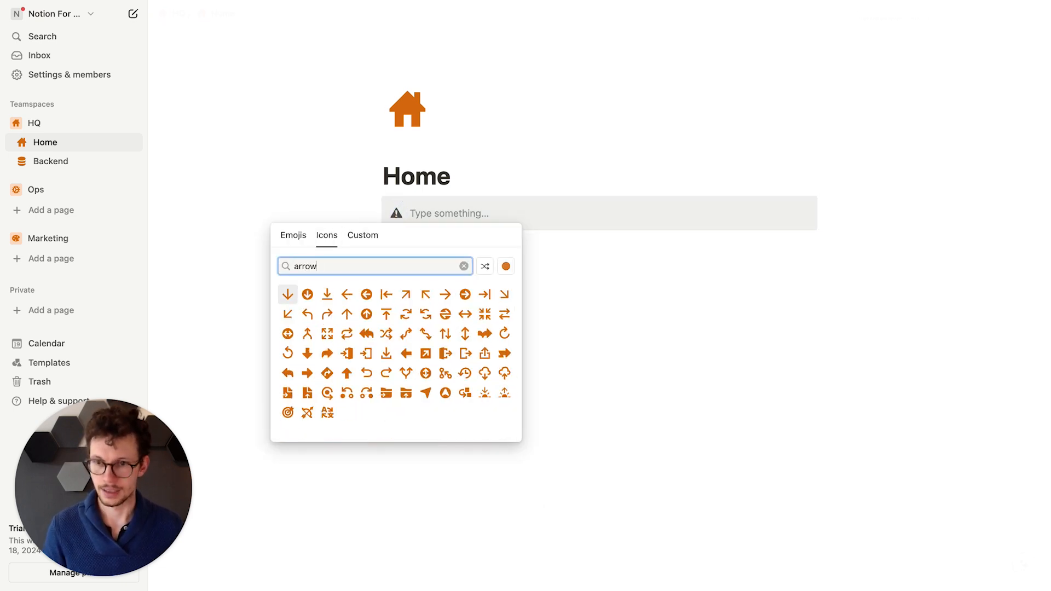
pyautogui.click(461, 295)
# Step: Write "Welcome to the Notion Home for COMPANY" in the callout and format the word COMPANY as orange inline code
pyautogui.click(460, 214)
pyautogui.write('Welcome to the Notion Home for COMPANY')
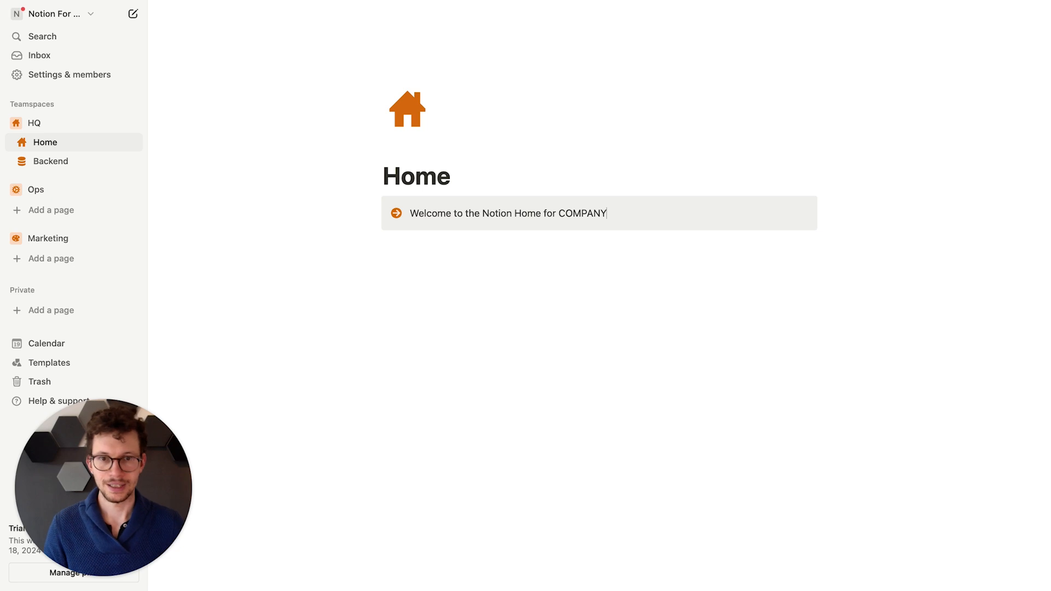
pyautogui.doubleClick(564, 213)
pyautogui.press('super+e')
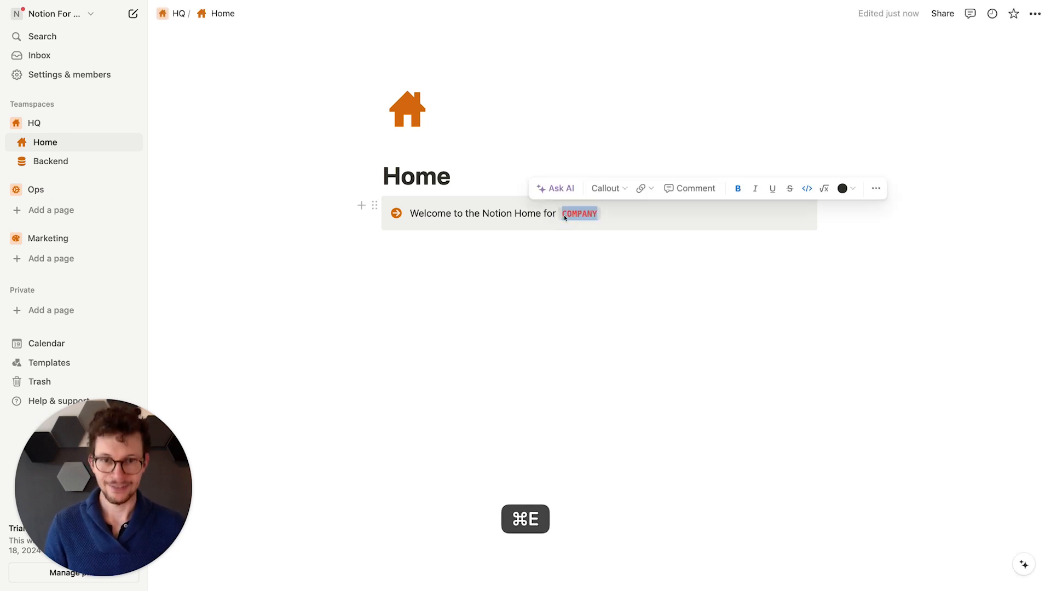
pyautogui.click(843, 189)
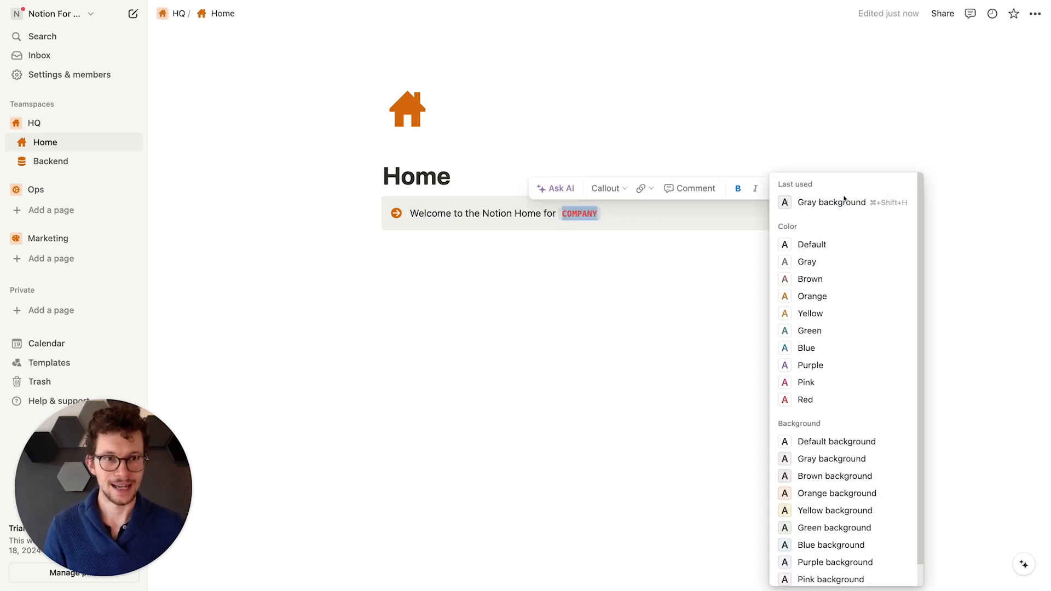
pyautogui.click(815, 297)
pyautogui.click(672, 284)
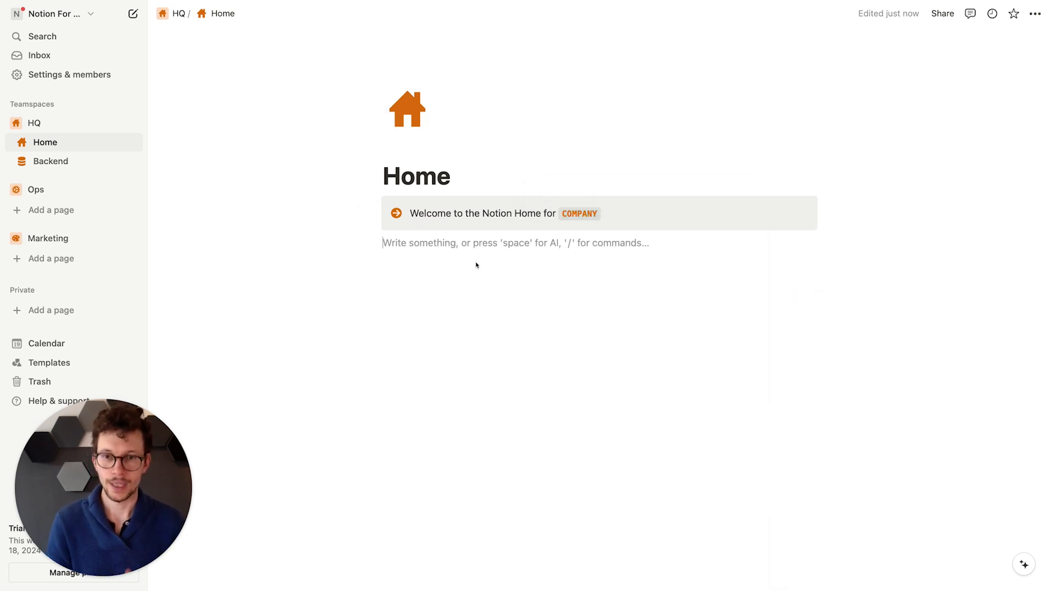
# Step: Insert a two-column layout below the welcome callout
pyautogui.write('/col')
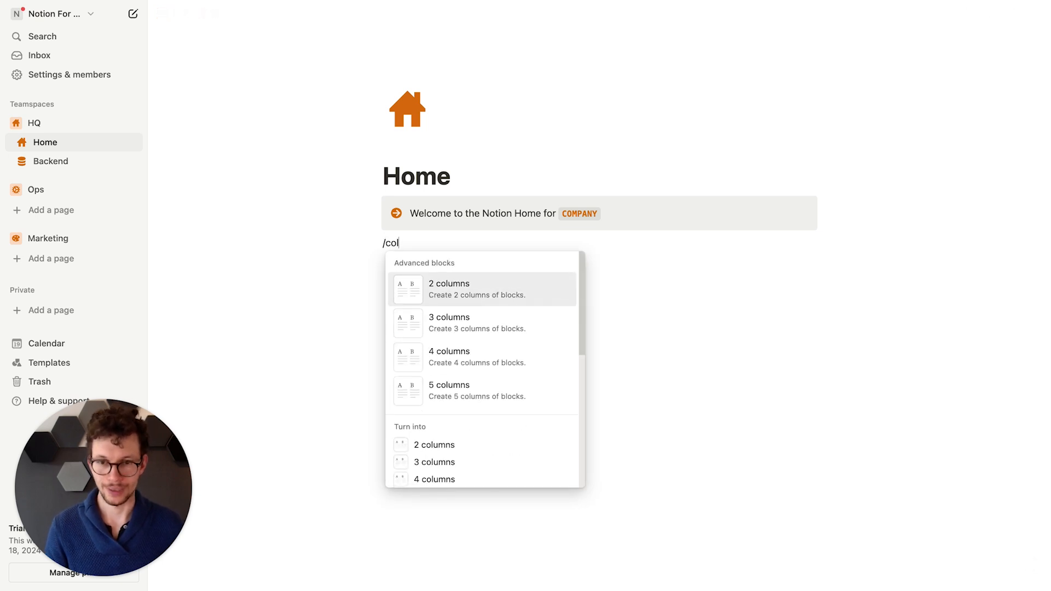
pyautogui.press('Return')
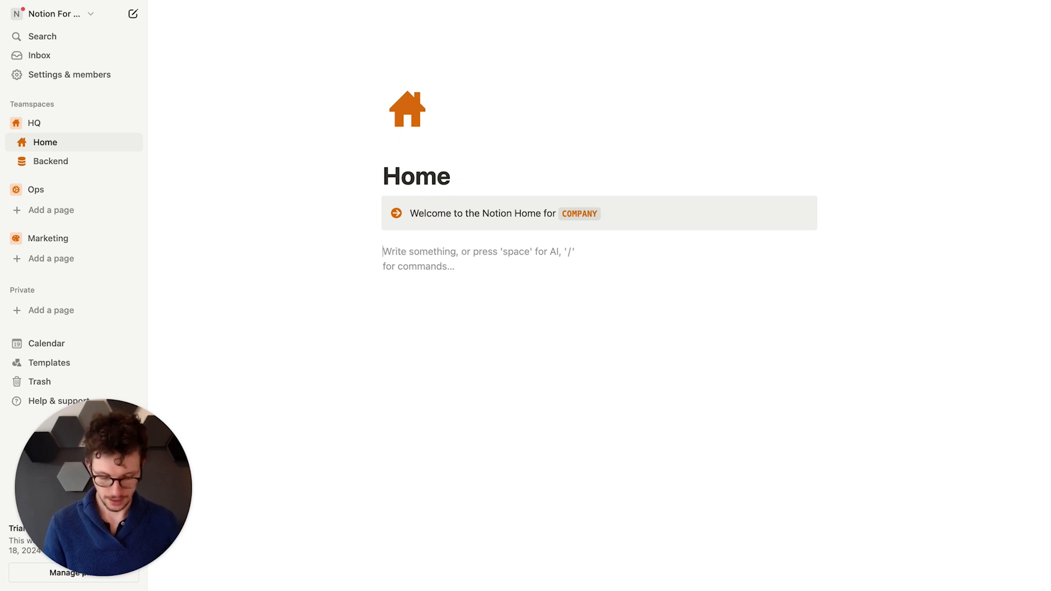
# Step: Add the Heading 2 titles "Main Pages" in the first column and "Main Databases" in the second column
pyautogui.write('/h2')
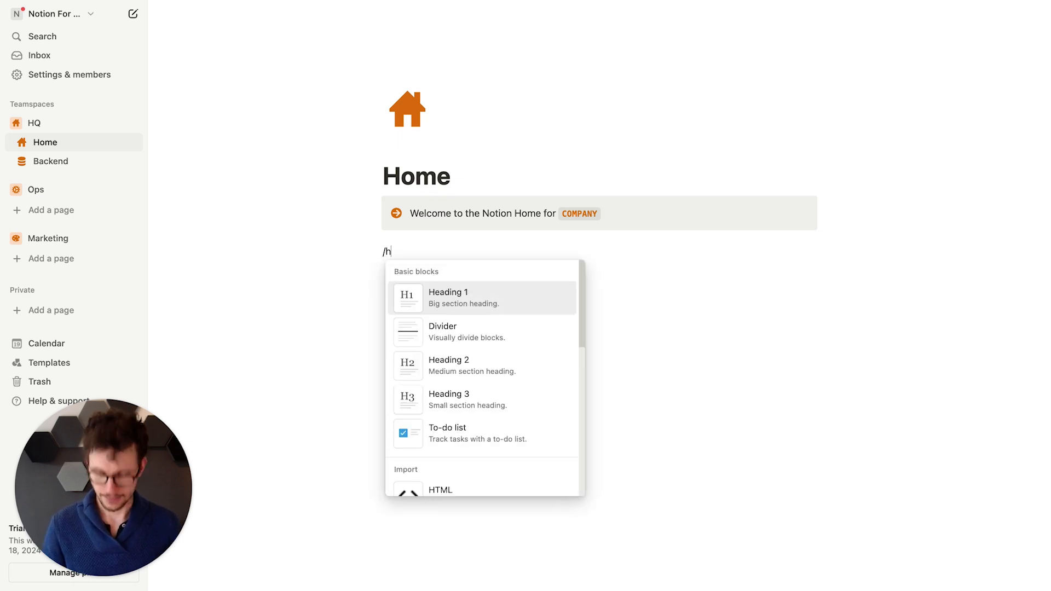
pyautogui.press('Return')
pyautogui.write('Main Pages')
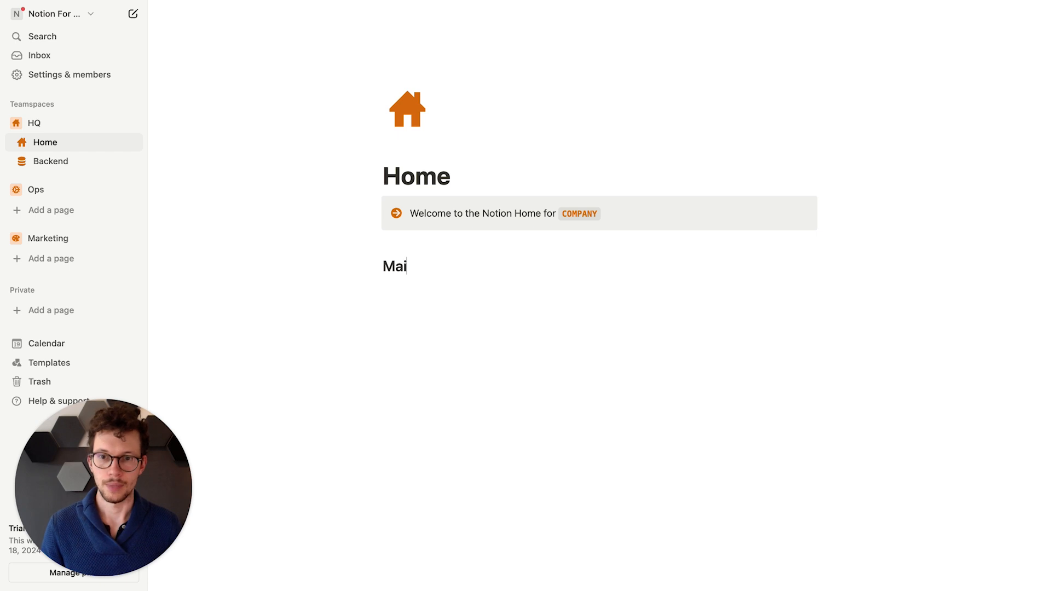
pyautogui.click(649, 261)
pyautogui.write('/h2')
pyautogui.press('Return')
pyautogui.write('Main Databases')
# Step: Insert a divider below both the Main Databases and the Main Pages headings
pyautogui.press('Return')
pyautogui.write('/div')
pyautogui.press('Return')
pyautogui.click(504, 269)
pyautogui.press('Return')
pyautogui.write('/div')
pyautogui.press('Return')
# Step: Add page links to the Team Directory and Teams databases under Main Databases, each on its own line
pyautogui.click(693, 302)
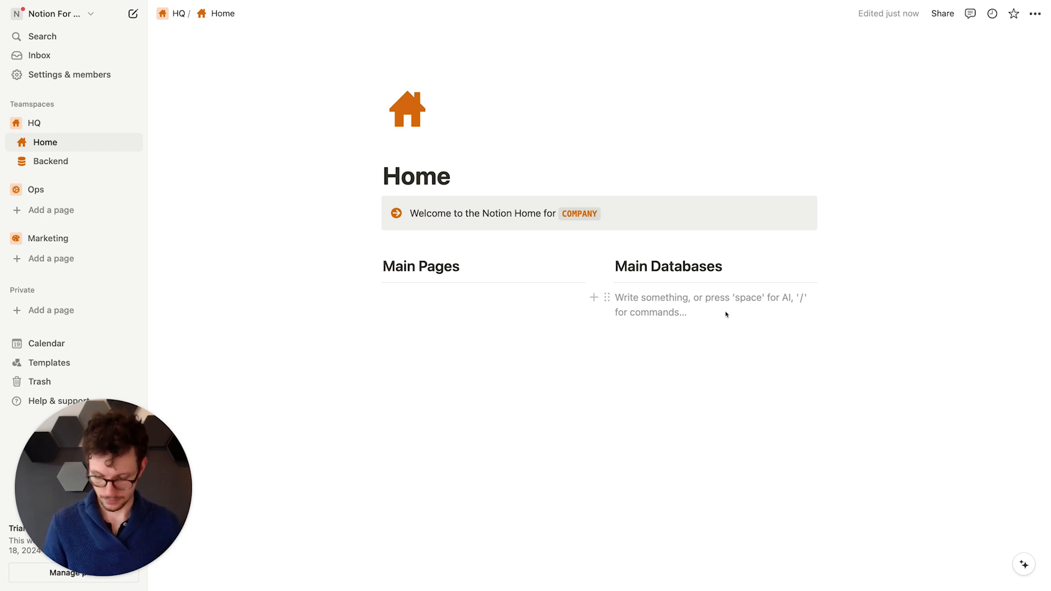
pyautogui.hotkey('alt', 'q')
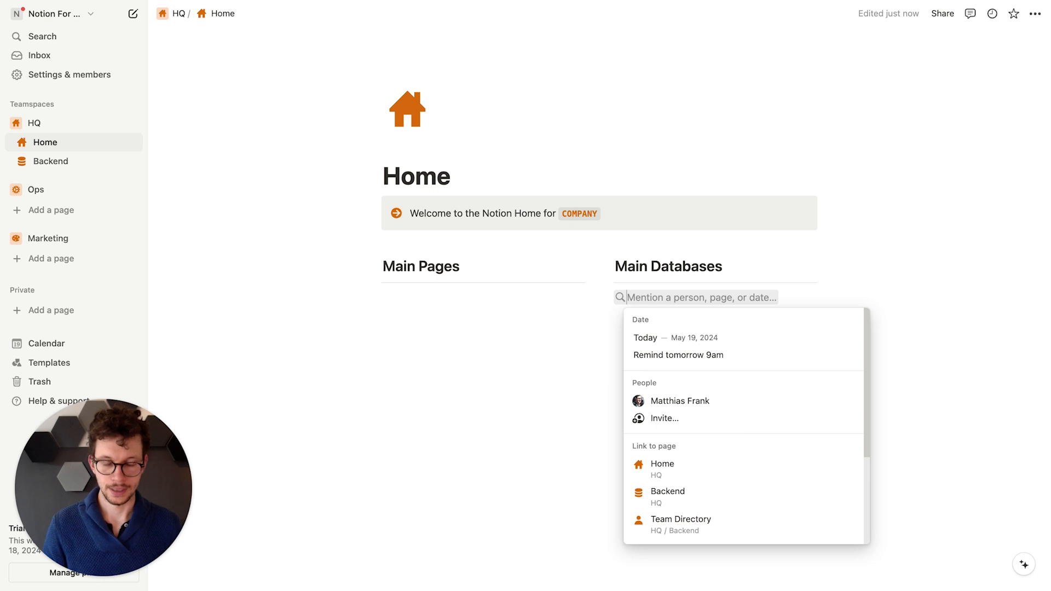
pyautogui.write('team')
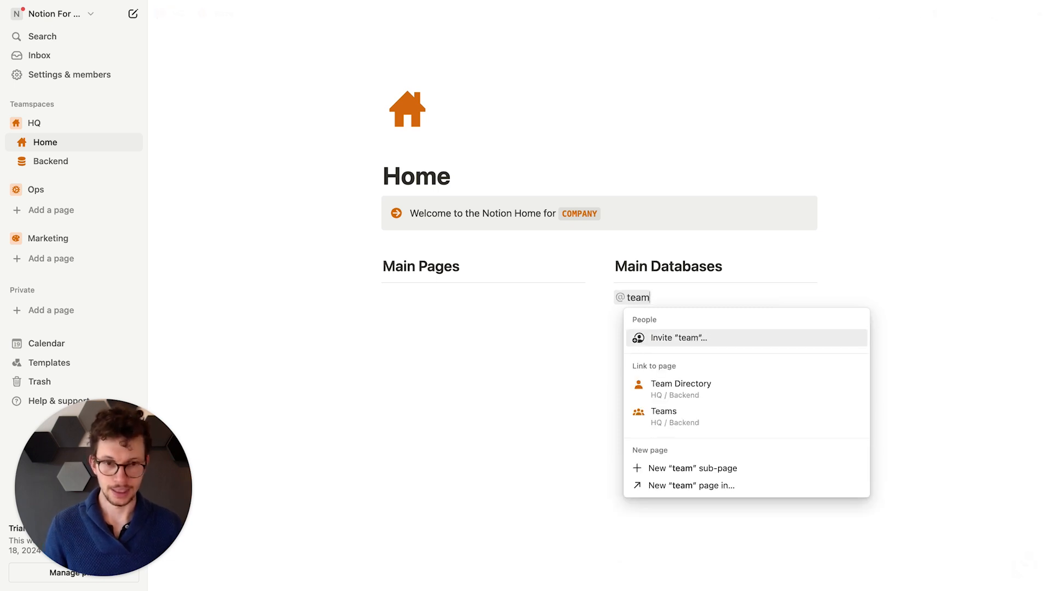
pyautogui.click(684, 387)
pyautogui.press('Return')
pyautogui.hotkey('alt', 'q')
pyautogui.write('team')
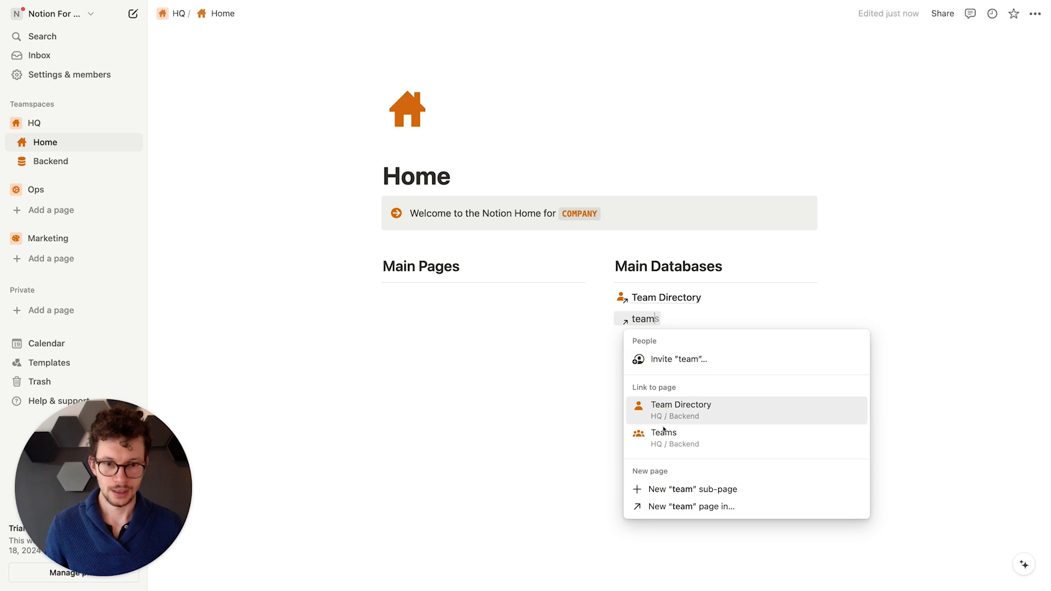
pyautogui.click(663, 432)
pyautogui.press('Return')
# Step: Add page links to the OKRs and Projects databases below the Teams link
pyautogui.hotkey('alt', 'q')
pyautogui.write('okr')
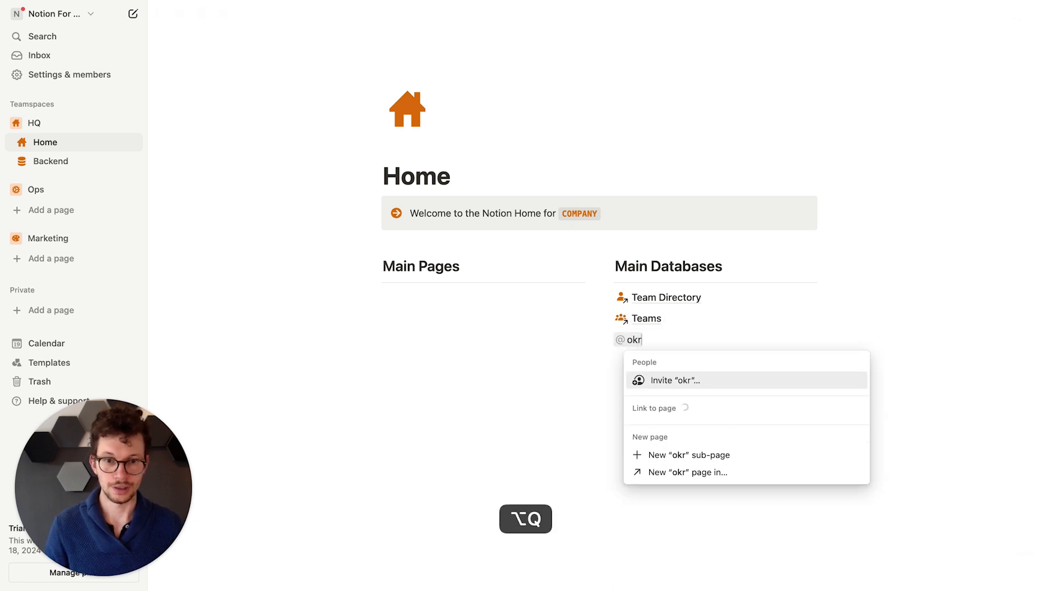
pyautogui.click(669, 431)
pyautogui.press('Return')
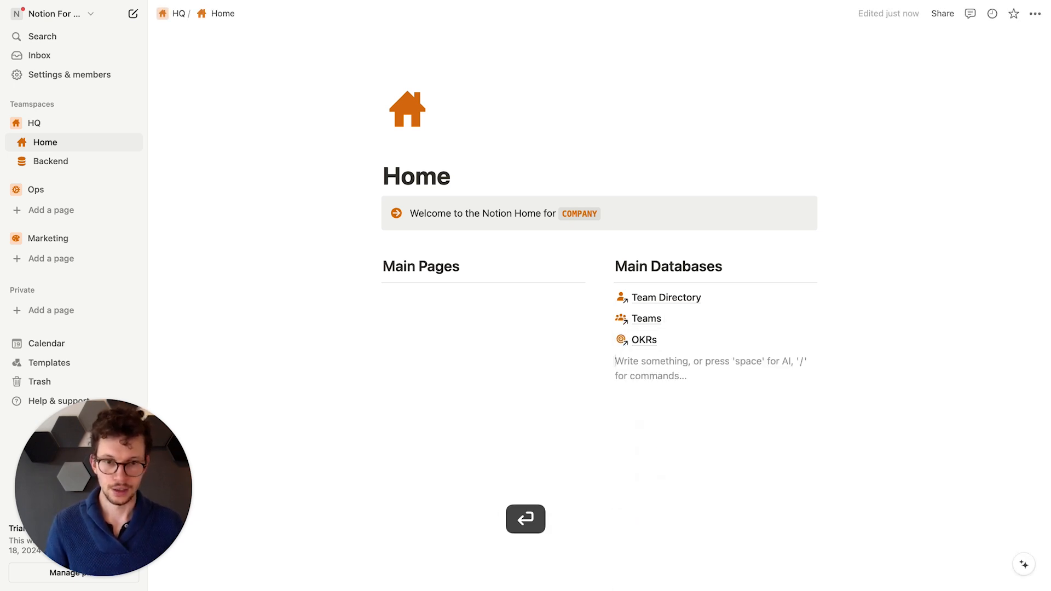
pyautogui.hotkey('alt', 'q')
pyautogui.write('proj')
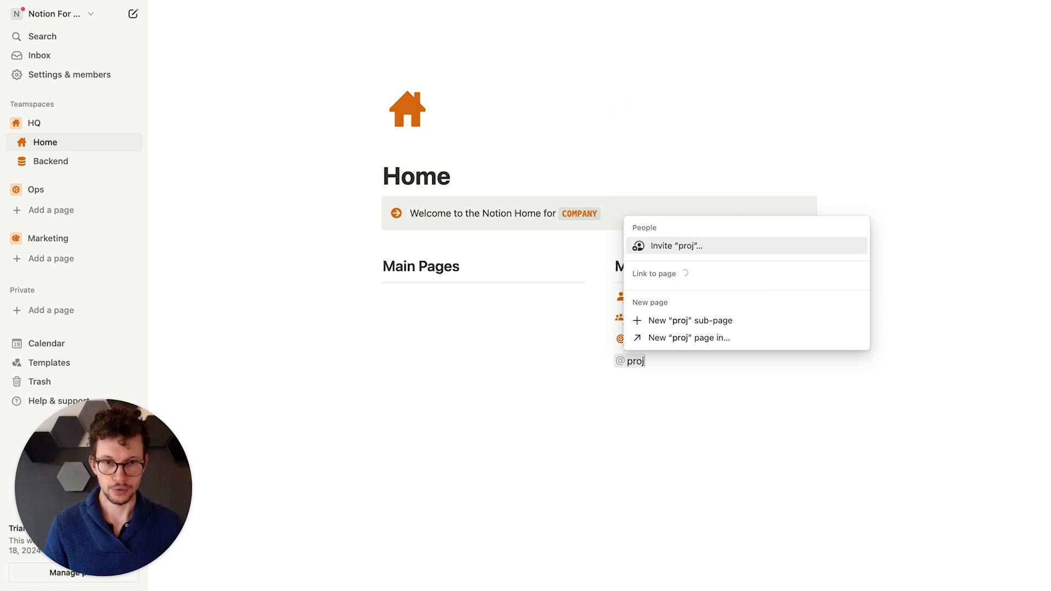
pyautogui.click(679, 269)
pyautogui.press('Return')
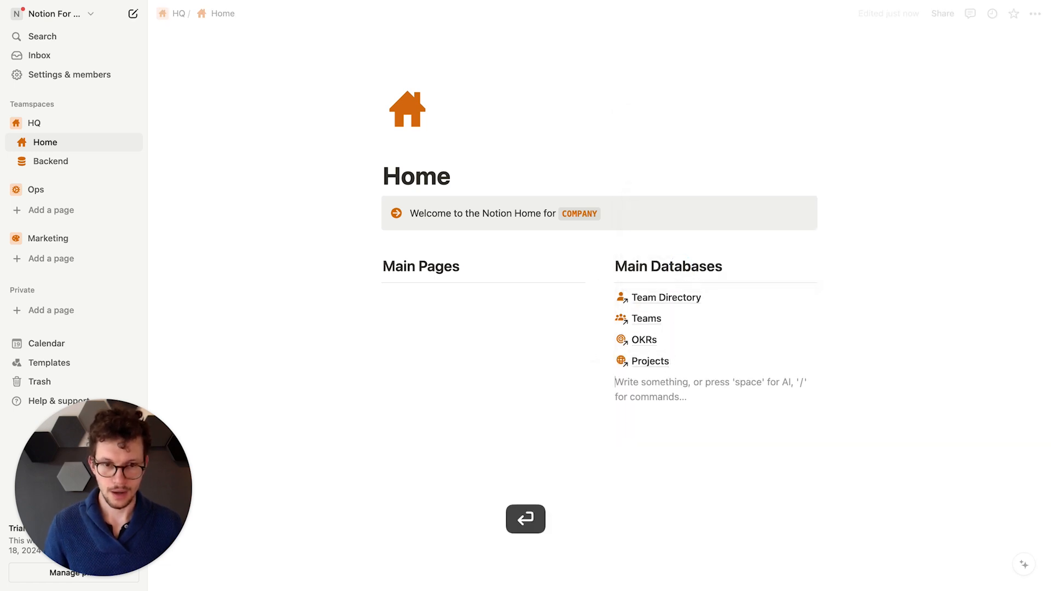
# Step: Add page links to the Tasks and Docs databases below the Projects link
pyautogui.hotkey('alt', 'q')
pyautogui.write('task')
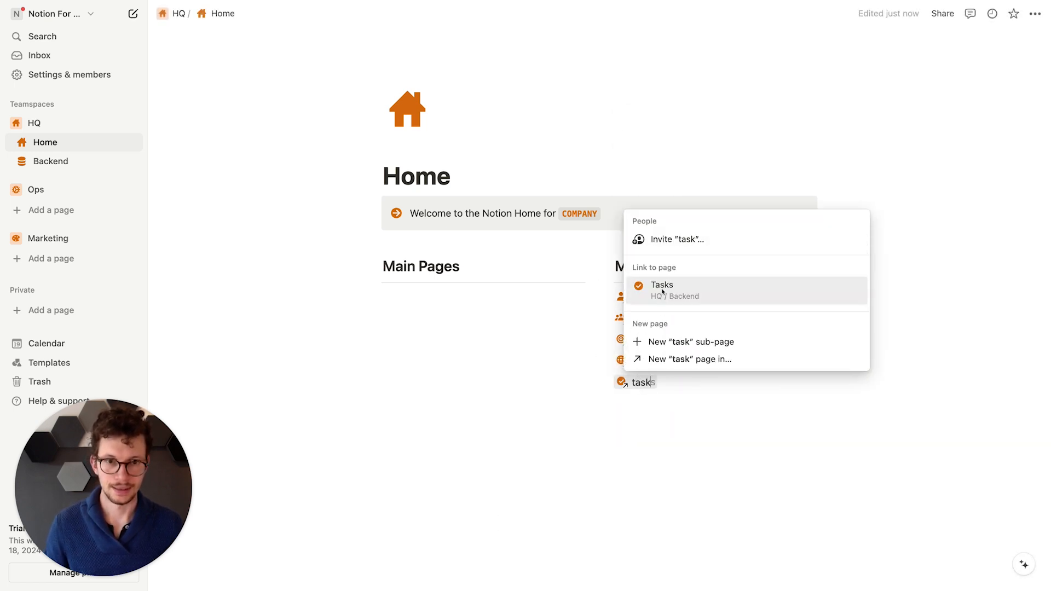
pyautogui.press('Return')
pyautogui.press('Return')
pyautogui.hotkey('alt', 'q')
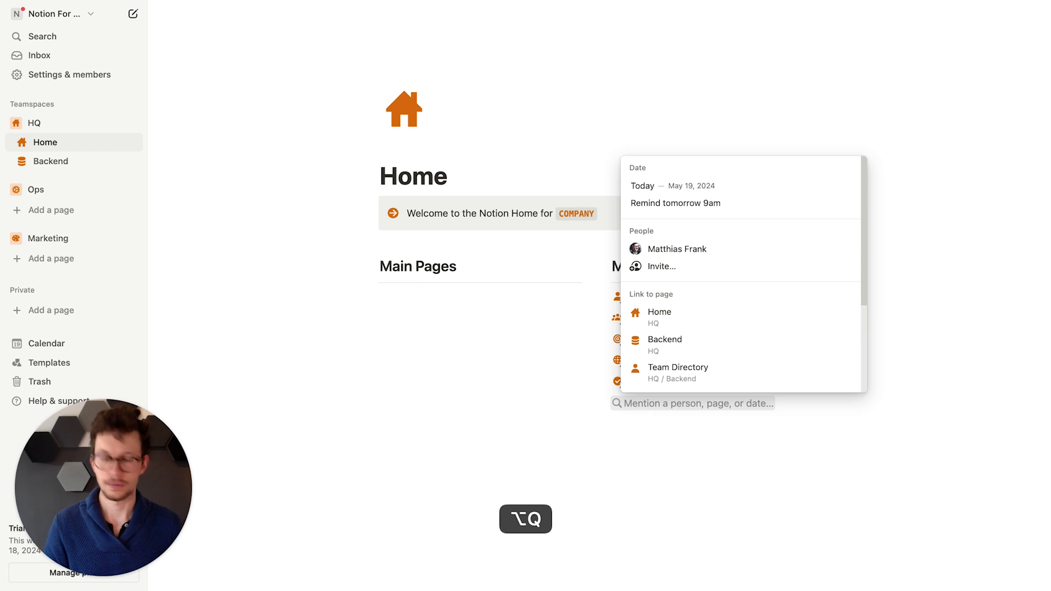
pyautogui.write('doc')
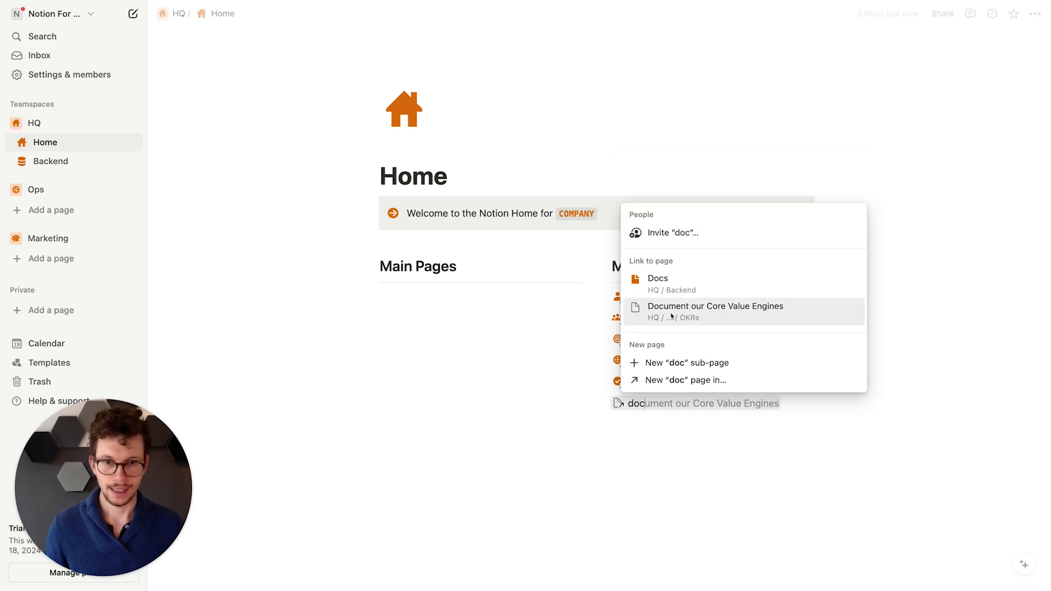
pyautogui.click(683, 291)
pyautogui.press('Return')
# Step: Add a page link to the CRM database below the Docs link
pyautogui.hotkey('alt', 'q')
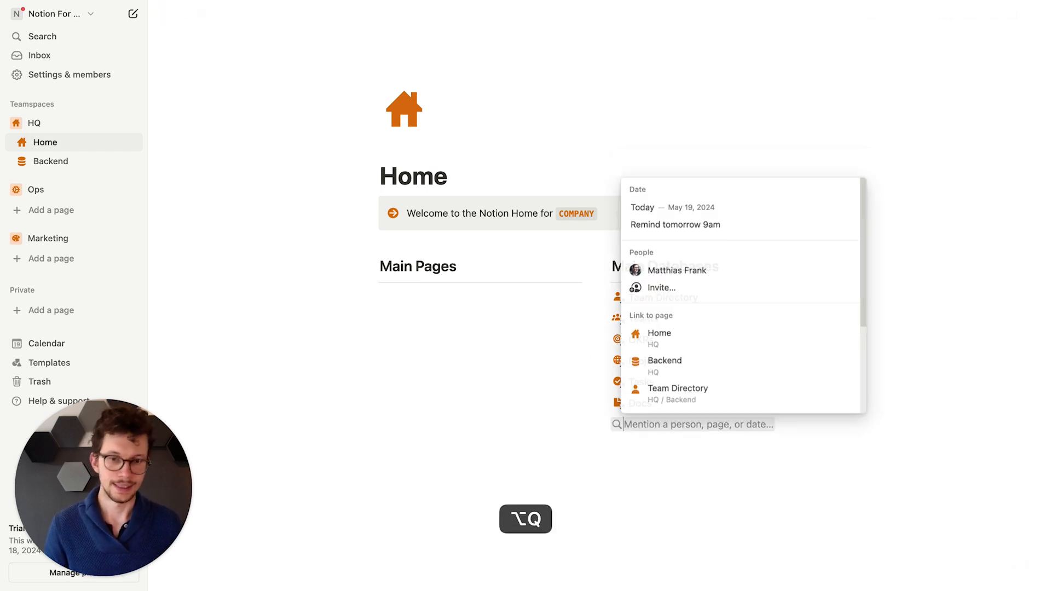
pyautogui.write('crm')
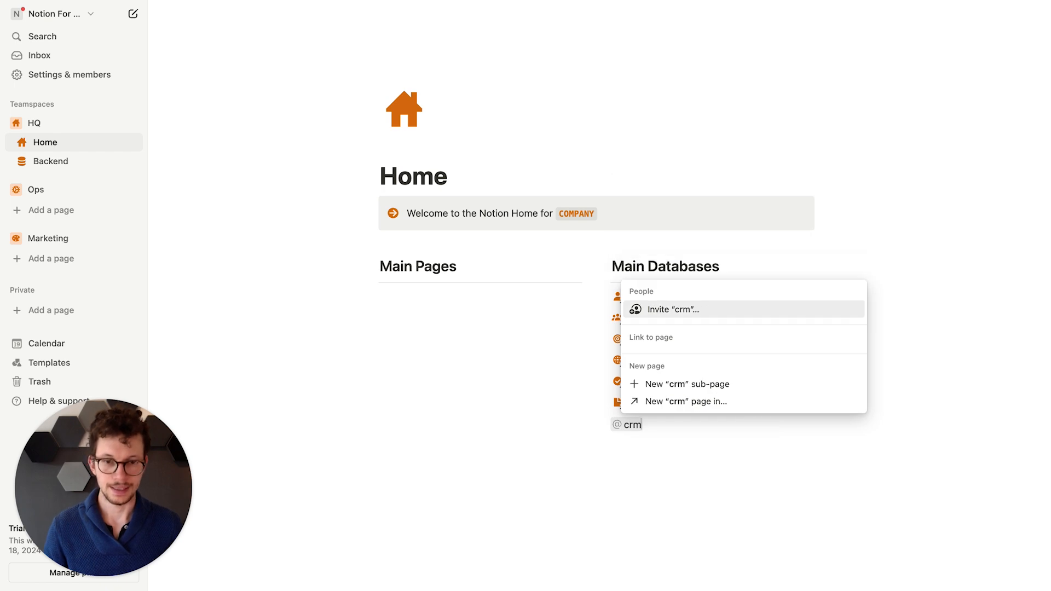
pyautogui.click(669, 327)
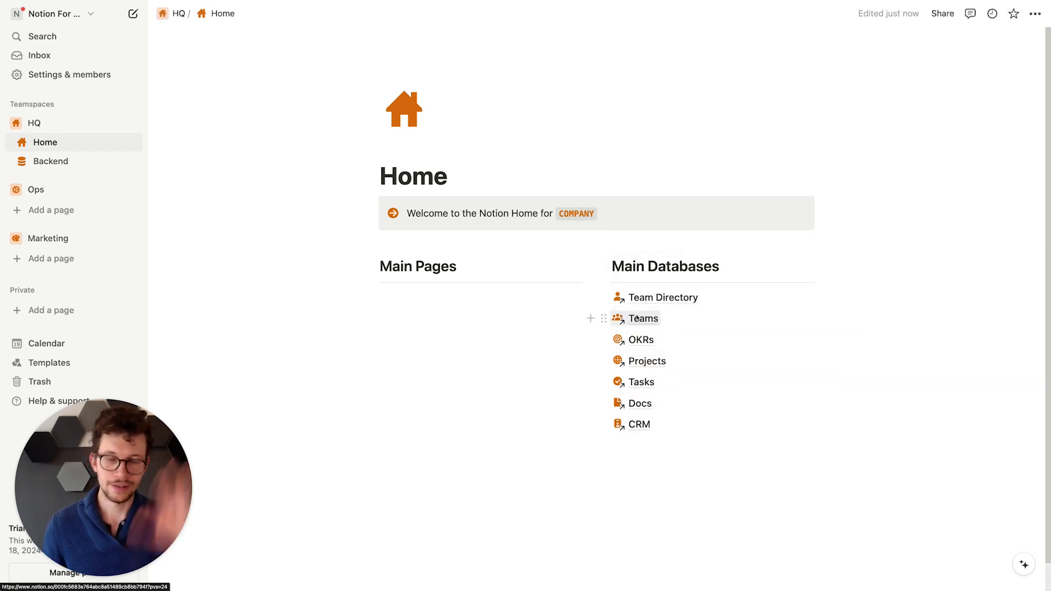
# Step: Add a full-width Heading 2 "Team Dashboards" below the two columns, followed by a divider
pyautogui.scroll(-2, 729, 291)
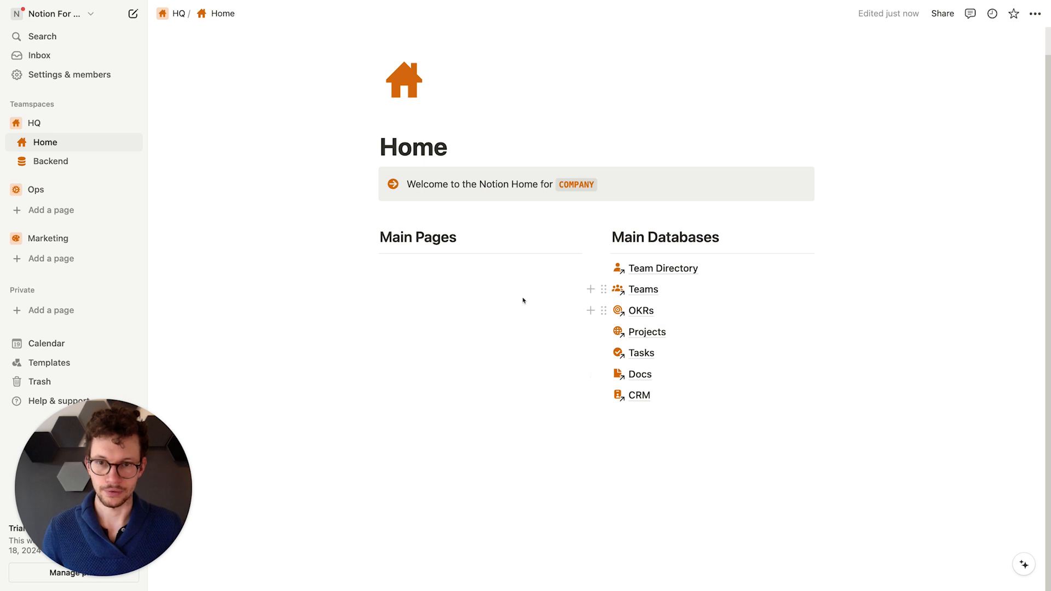
pyautogui.click(443, 270)
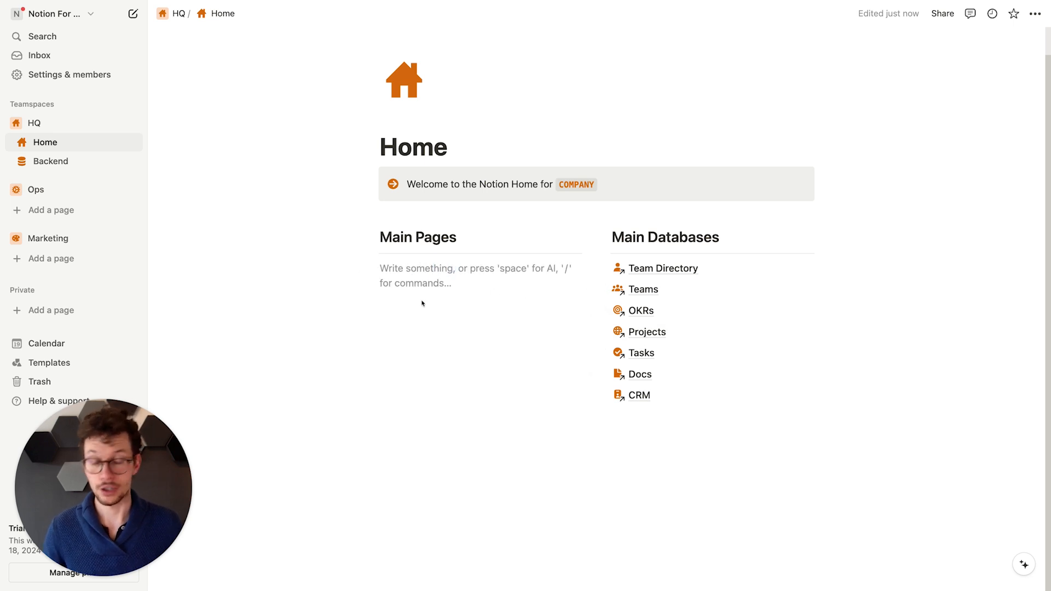
pyautogui.click(613, 434)
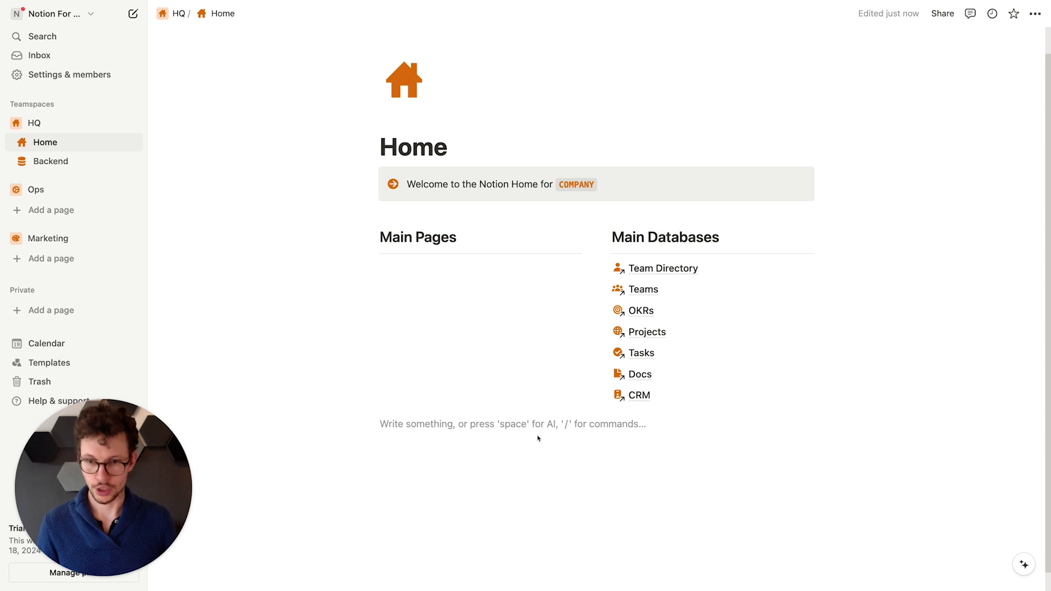
pyautogui.press('Return')
pyautogui.write('/zh')
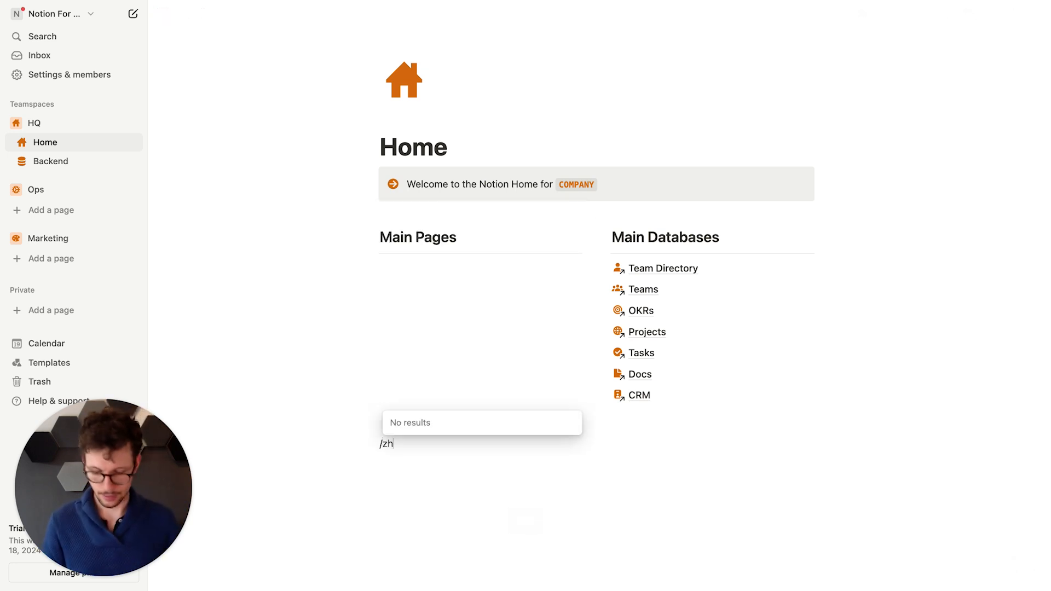
pyautogui.press('BackSpace')
pyautogui.press('BackSpace')
pyautogui.write('h2')
pyautogui.press('Return')
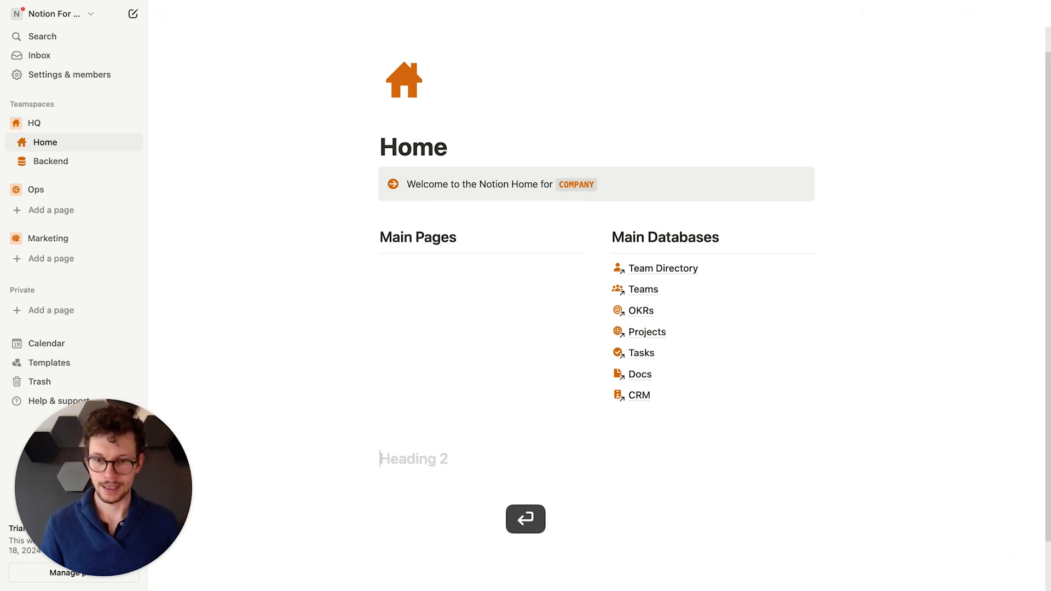
pyautogui.write('Team W')
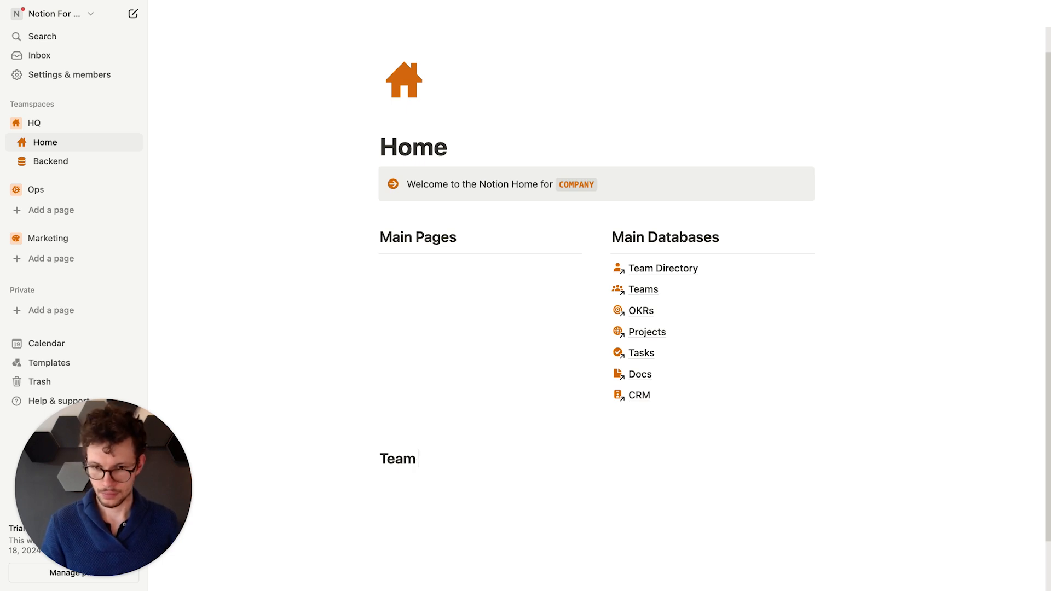
pyautogui.write('ashboards')
pyautogui.press('Return')
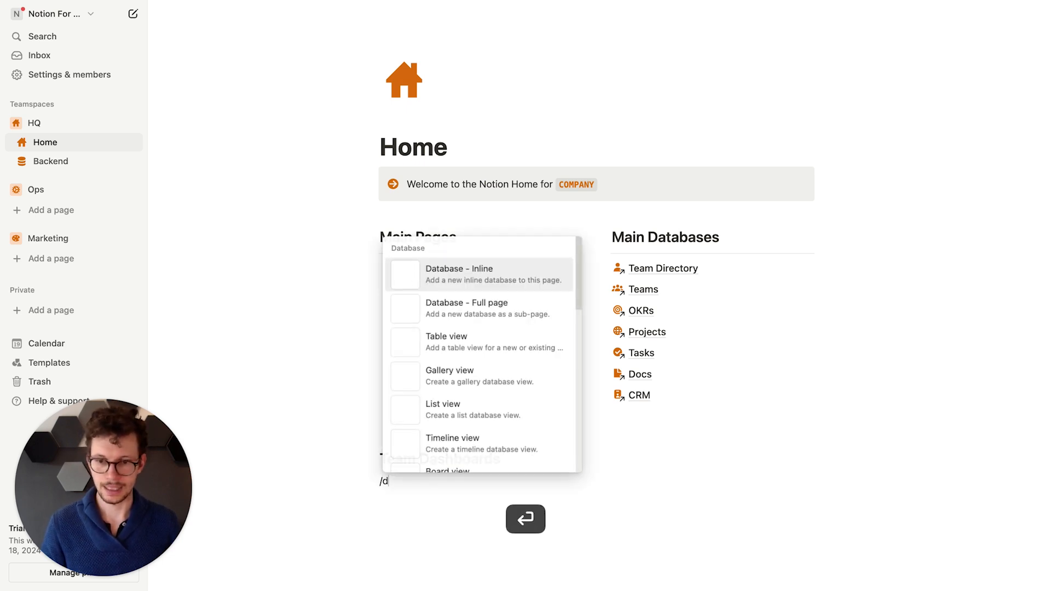
# Step: Insert a linked view of the Teams database under Team Dashboards, using its existing Teams Nav view
pyautogui.write('/create')
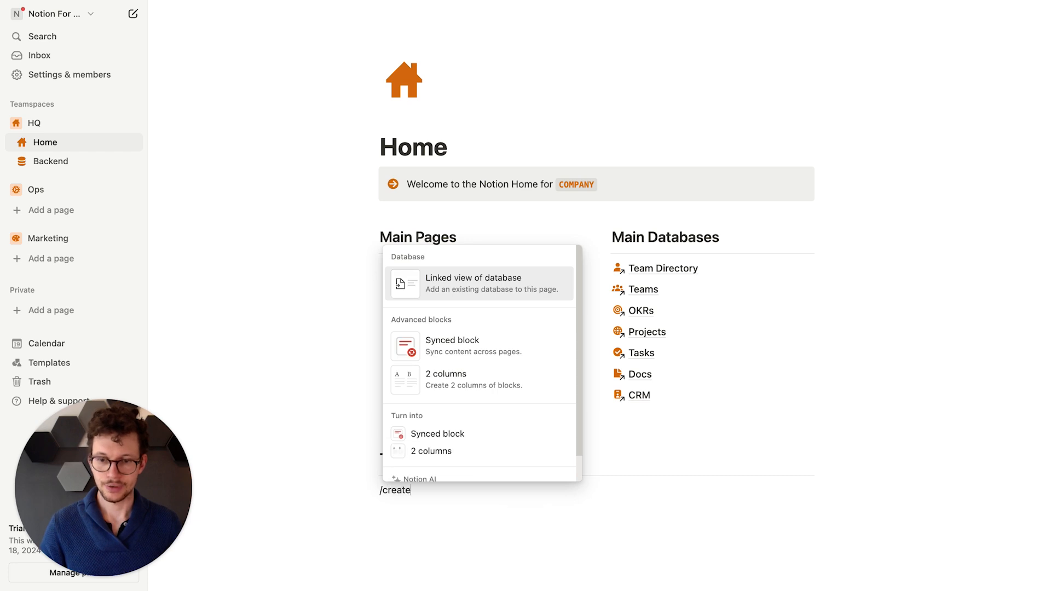
pyautogui.press('Return')
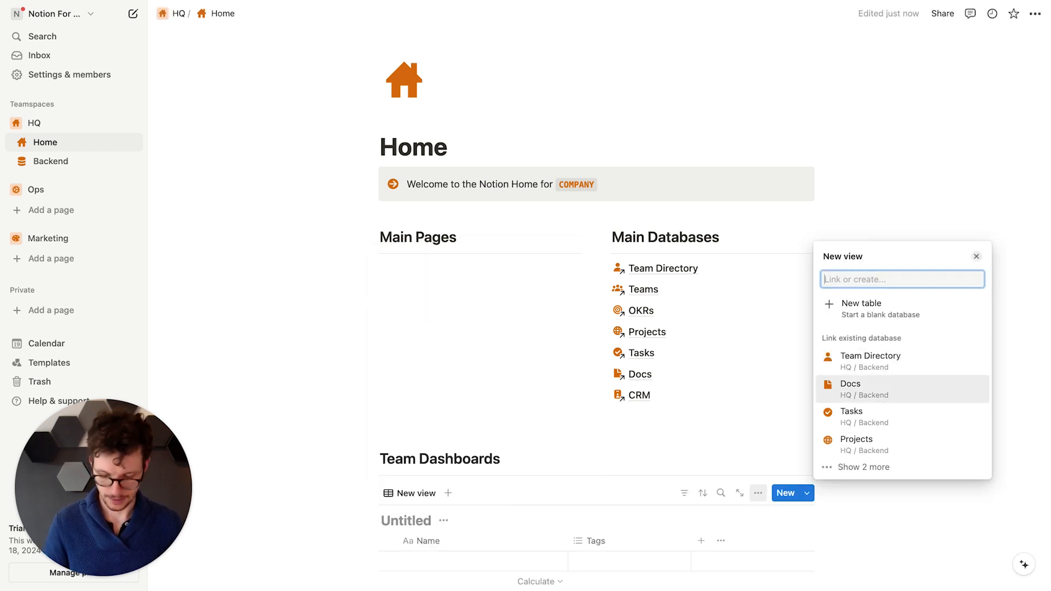
pyautogui.write('team')
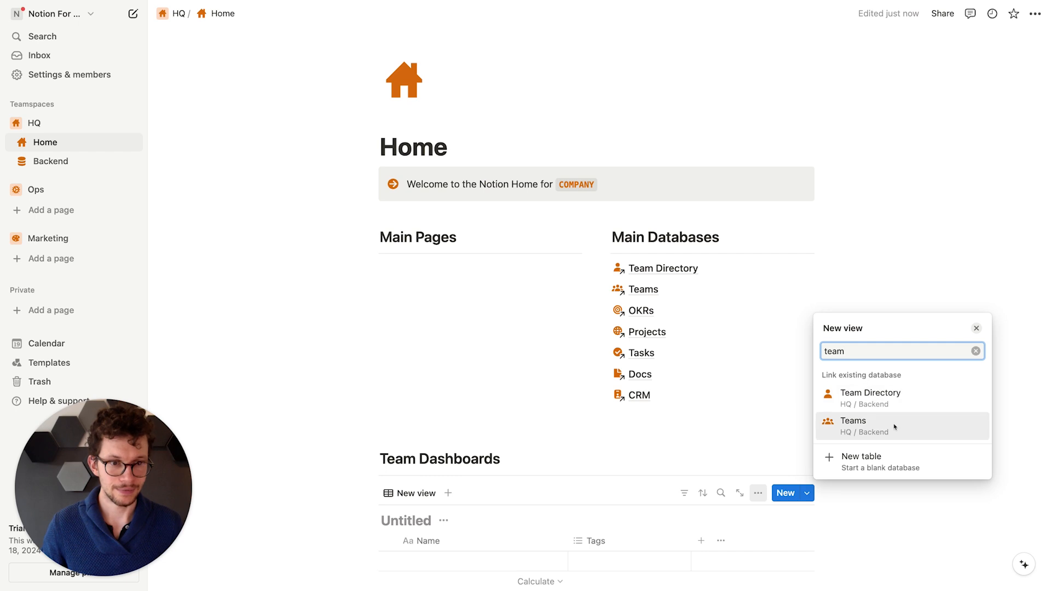
pyautogui.click(894, 427)
pyautogui.click(864, 467)
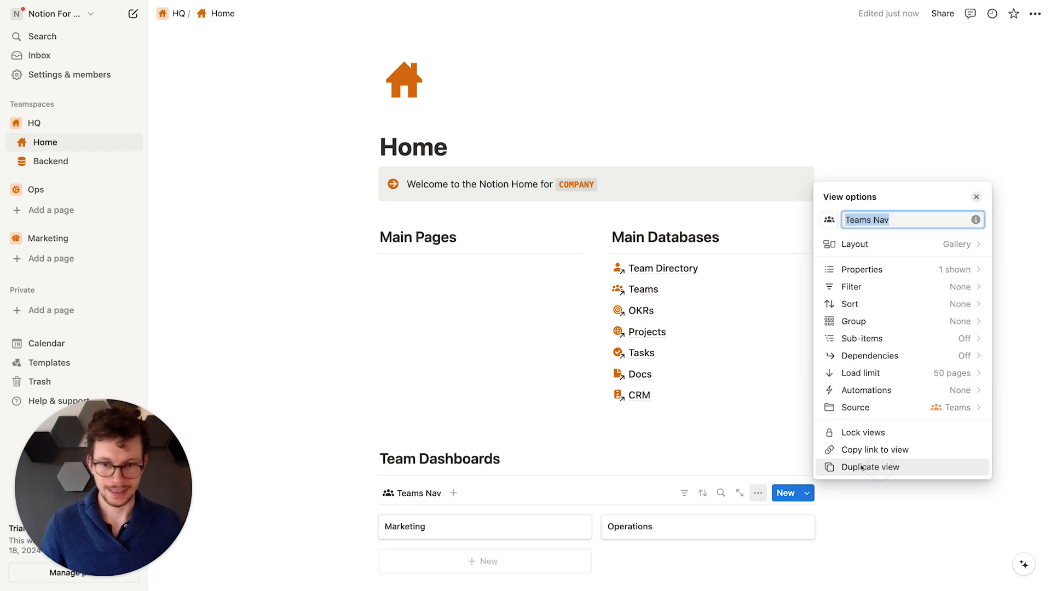
pyautogui.click(510, 411)
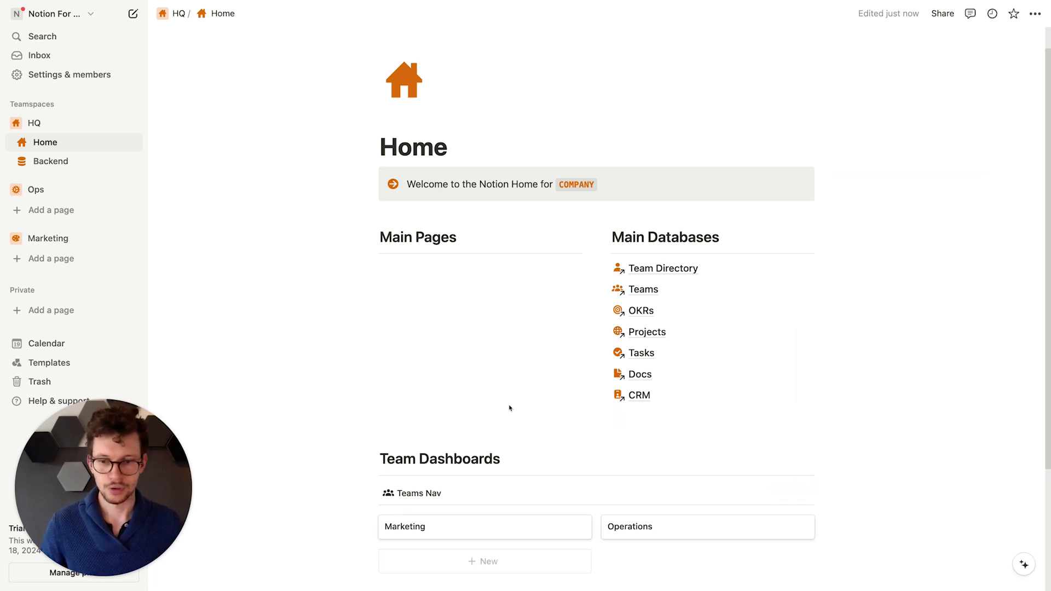
# Step: Clear the name of the Teams Nav view so that its tab shows only the icon
pyautogui.scroll(-3, 482, 361)
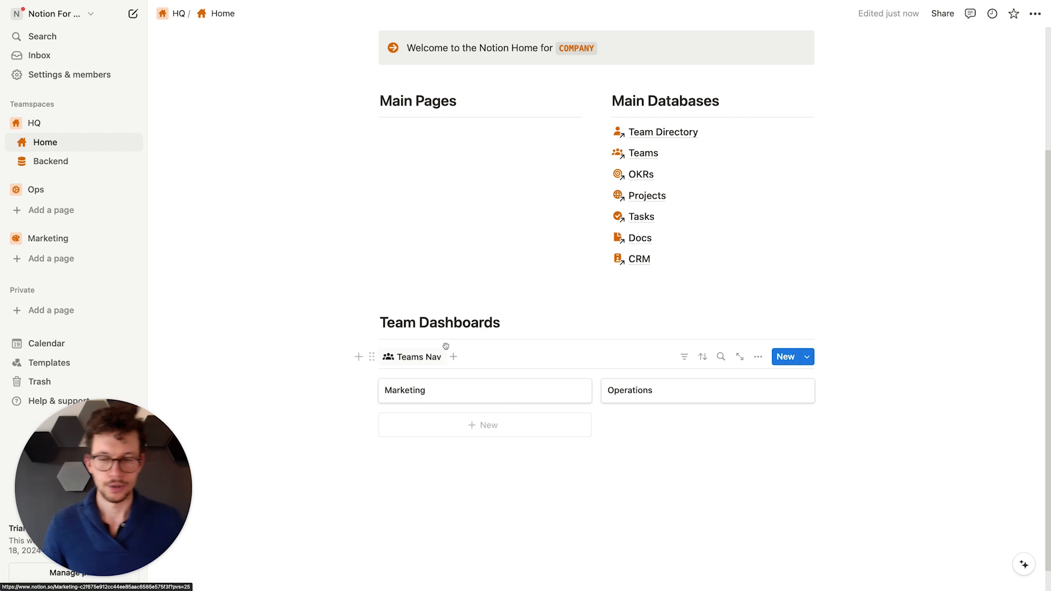
pyautogui.click(413, 358)
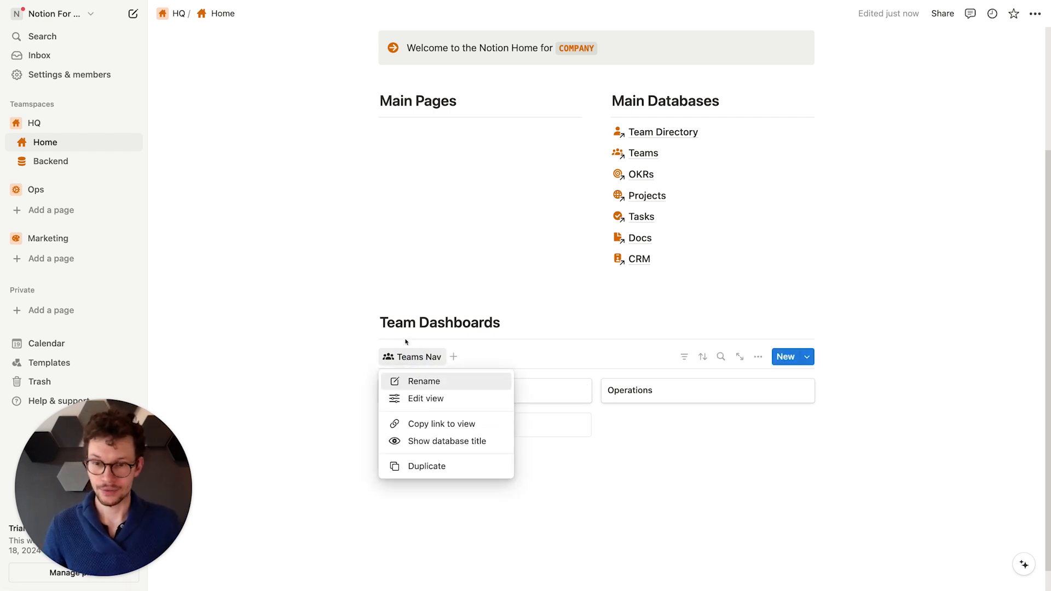
pyautogui.click(405, 342)
pyautogui.click(412, 357)
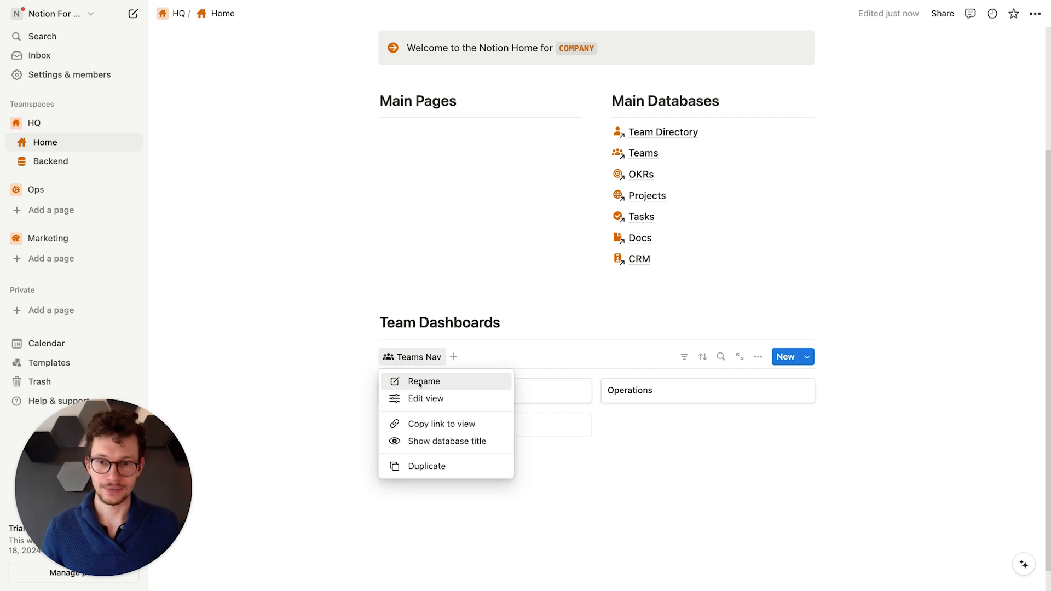
pyautogui.click(420, 382)
pyautogui.press('BackSpace')
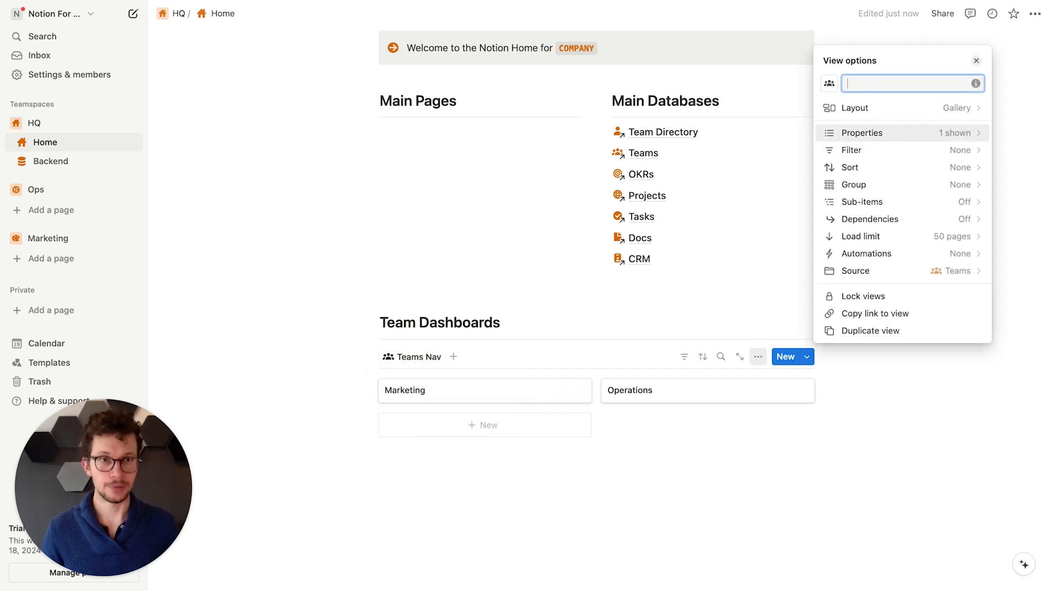
pyautogui.press('Return')
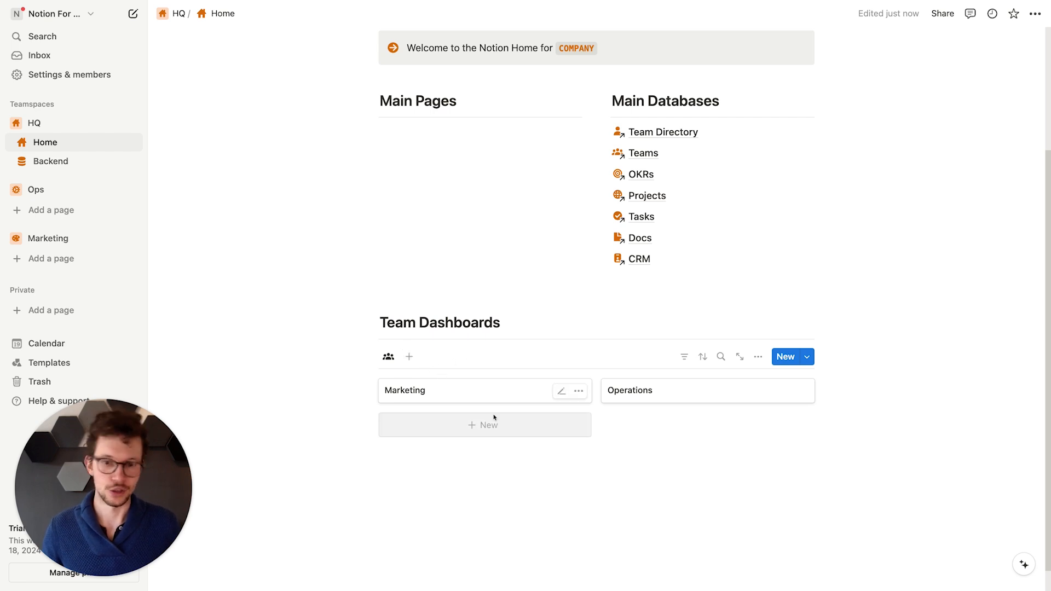
# Step: Add a Heading 2 "Need Help?" with a divider beneath it, below the Team Dashboards gallery
pyautogui.click(516, 488)
pyautogui.scroll(1, 518, 476)
pyautogui.scroll(-2, 564, 426)
pyautogui.click(465, 485)
pyautogui.press('Return')
pyautogui.write('/h2')
pyautogui.press('Return')
pyautogui.write('Need Help?')
pyautogui.press('Return')
pyautogui.write('/div')
pyautogui.press('Return')
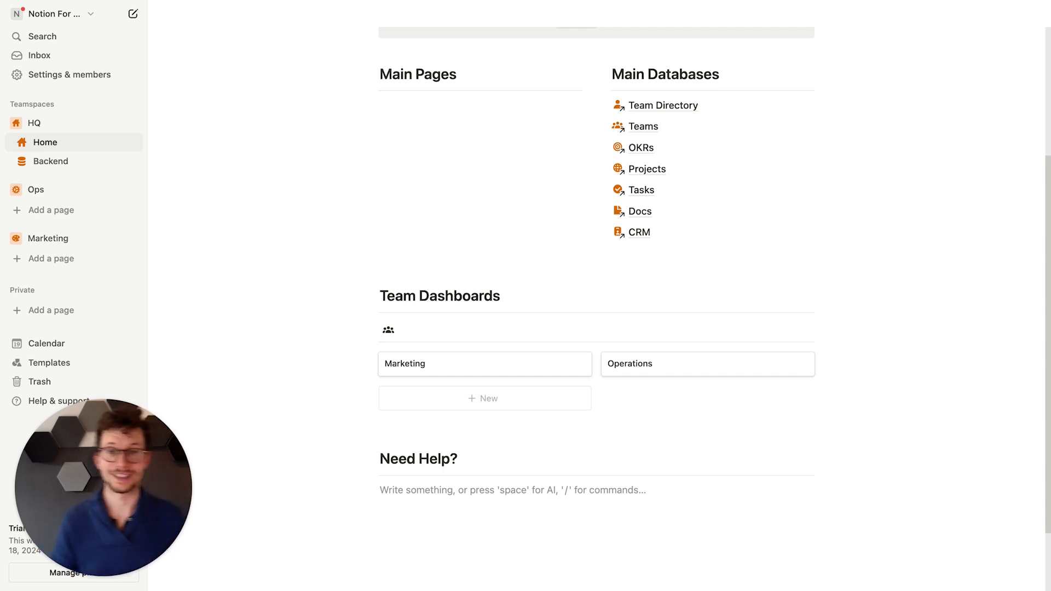
pyautogui.scroll(-2, 597, 274)
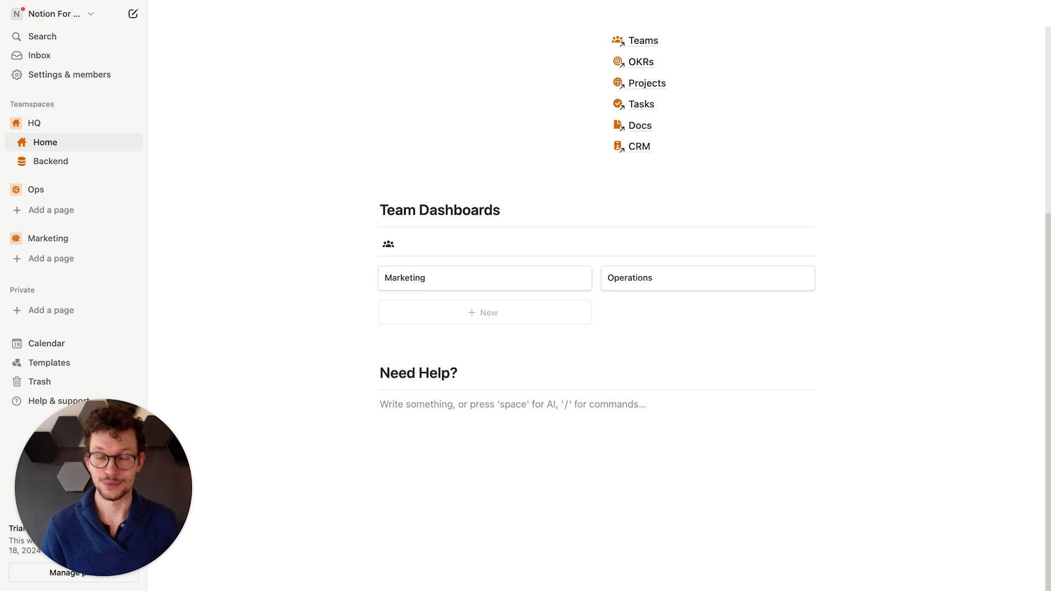
# Step: Insert a callout under the Need Help? divider and give it the orange circled question mark icon
pyautogui.write('/cal')
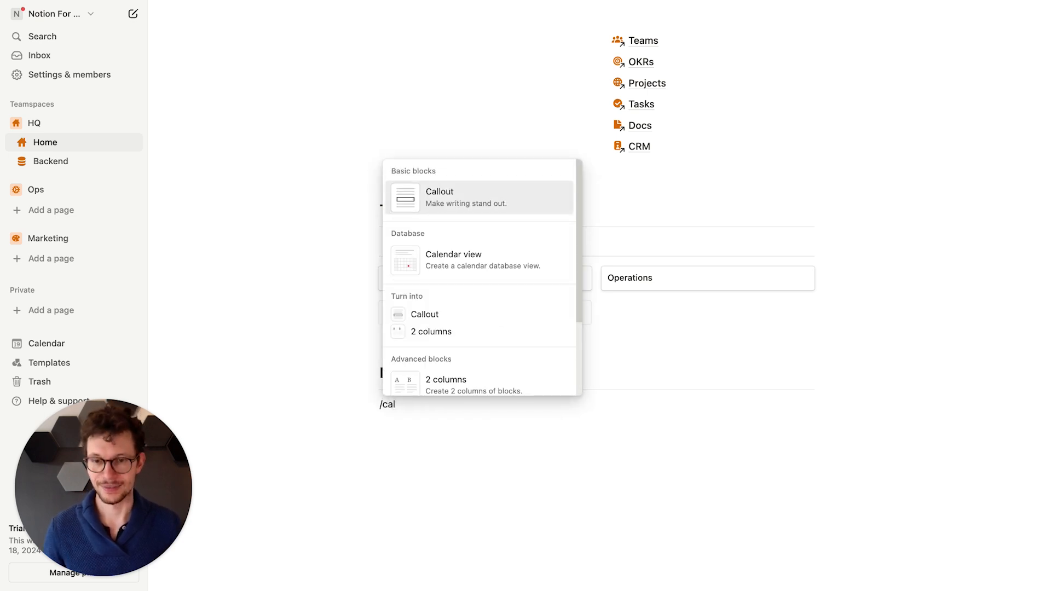
pyautogui.press('Return')
pyautogui.click(393, 415)
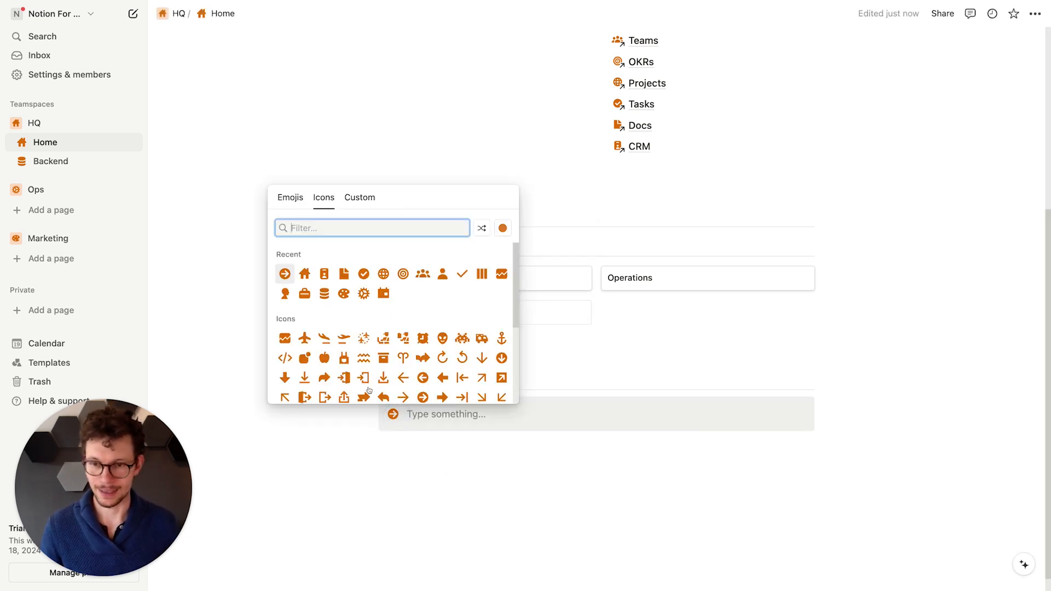
pyautogui.write('q')
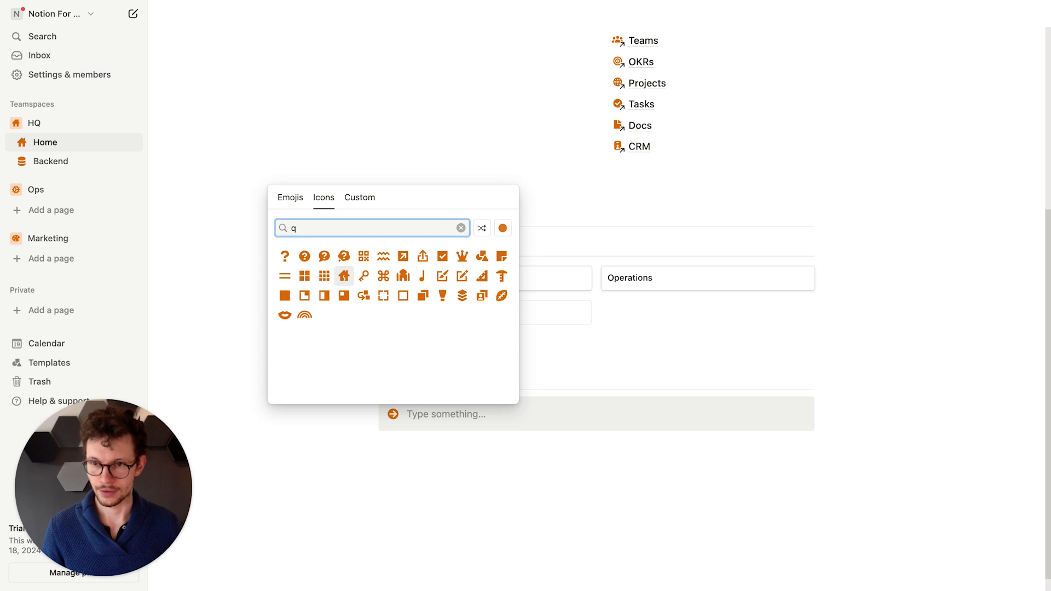
pyautogui.click(305, 256)
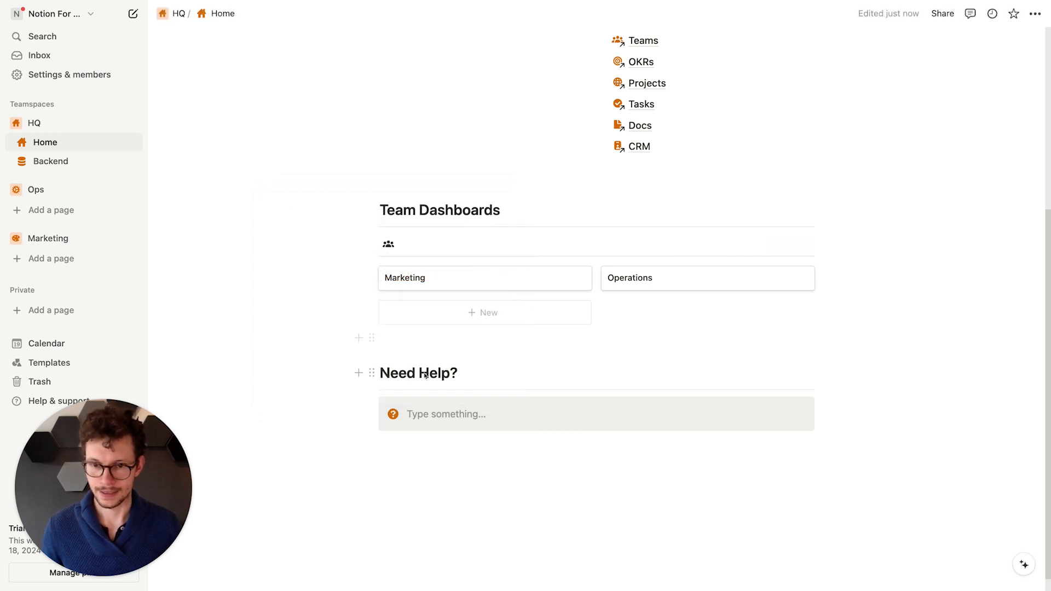
# Step: Write "Here’s how you can get Notion Support" in bold as the callout's text
pyautogui.write('N')
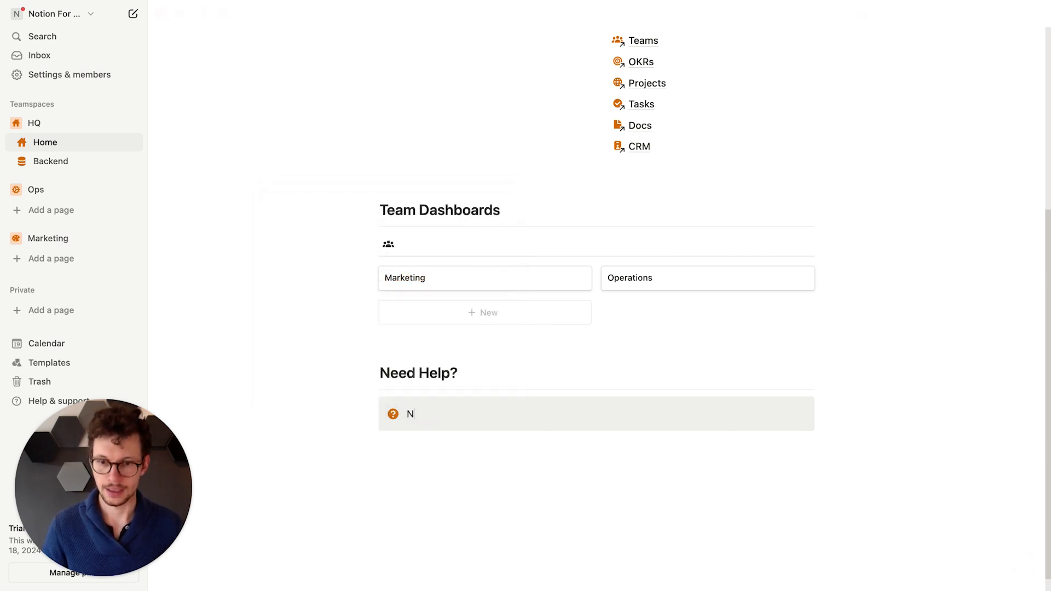
pyautogui.write('eed')
pyautogui.press('super+a')
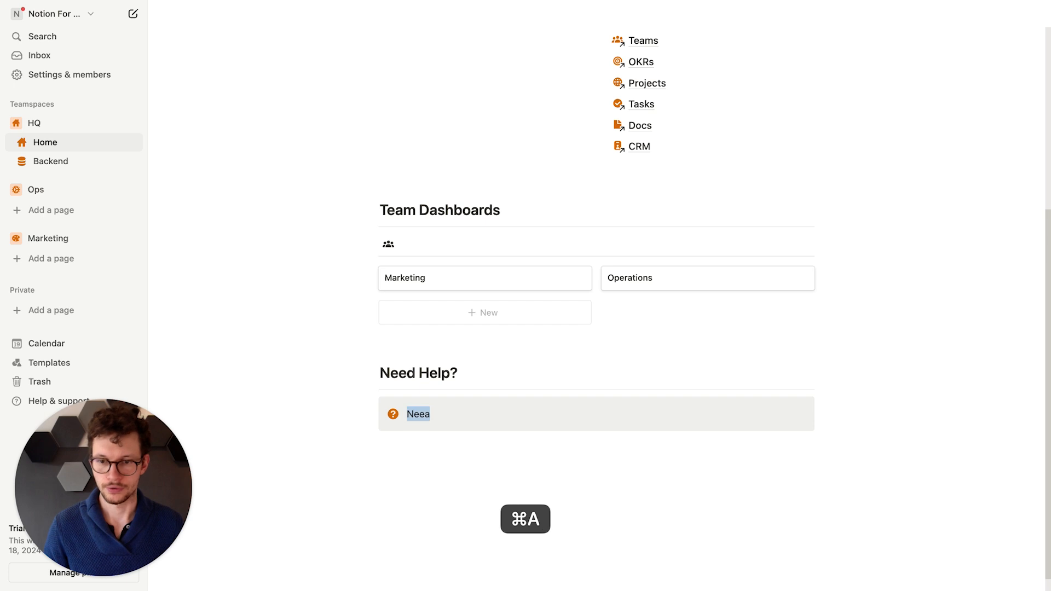
pyautogui.write('Here’s how you can')
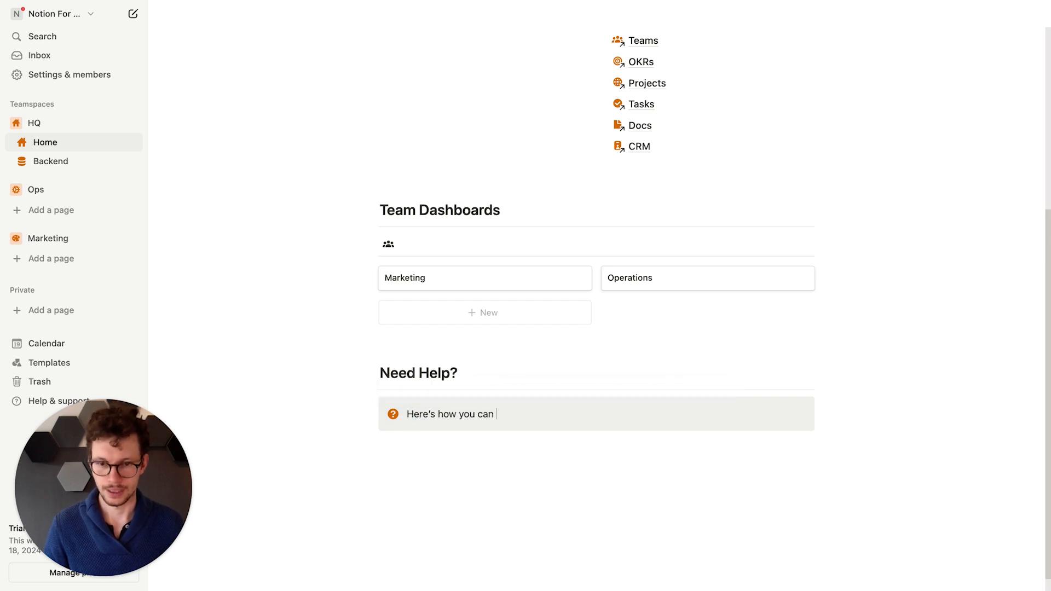
pyautogui.write(' get Notion Supporta')
pyautogui.press('super+a')
pyautogui.press('super+b')
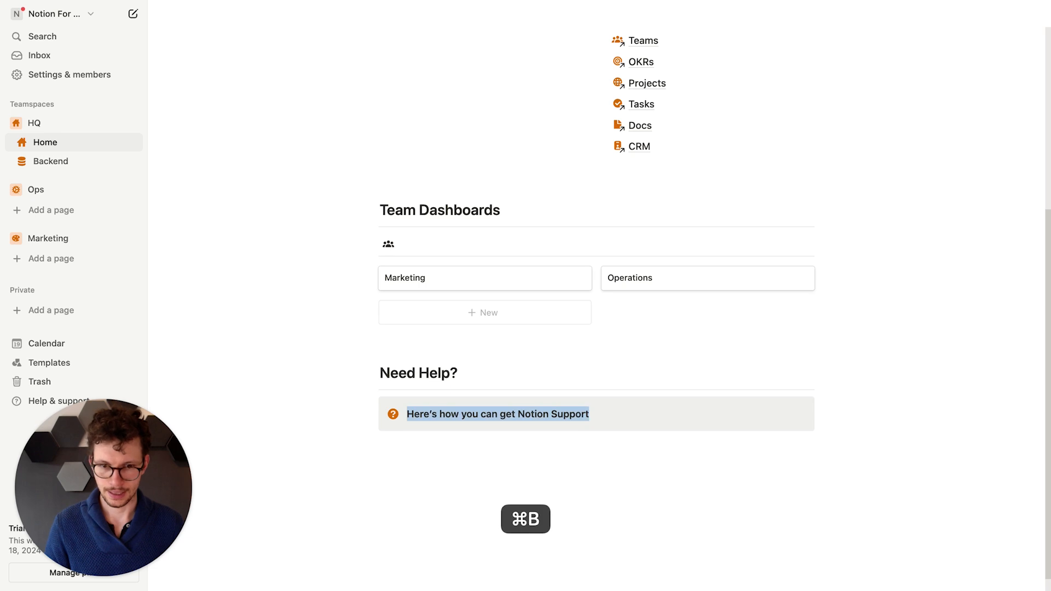
# Step: Add a two-column layout inside the callout below its title and write "IMAGE PLACEHOLDER" in the second column
pyautogui.click(536, 480)
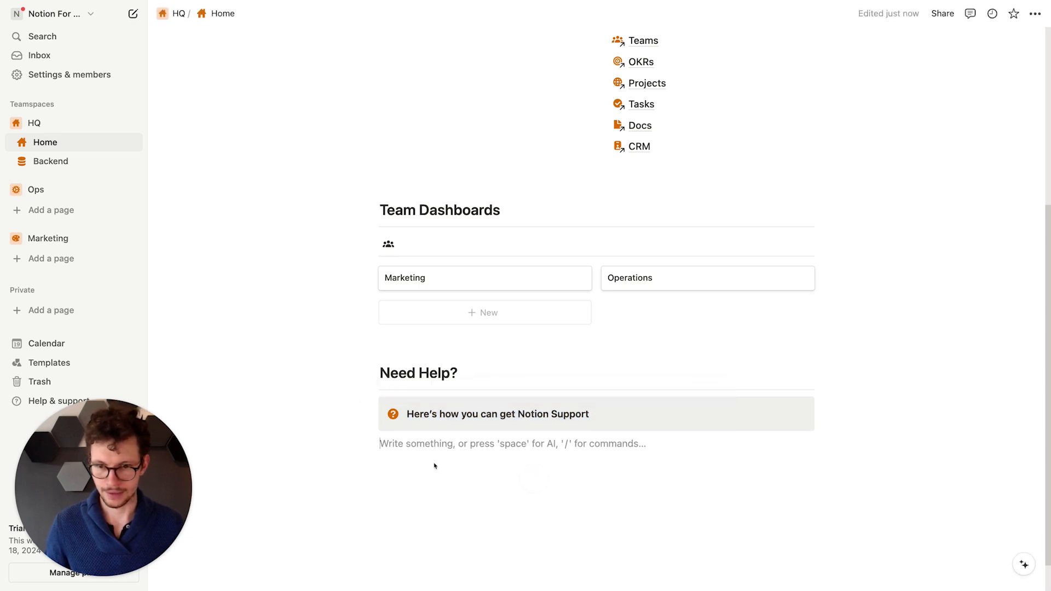
pyautogui.moveTo(372, 443); pyautogui.dragTo(441, 424)
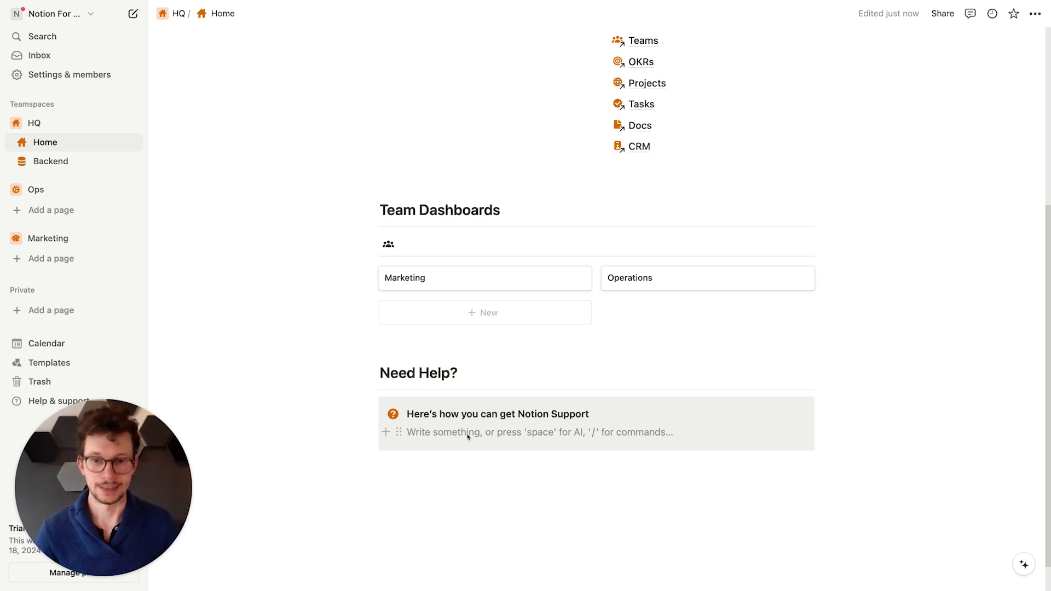
pyautogui.write('/col')
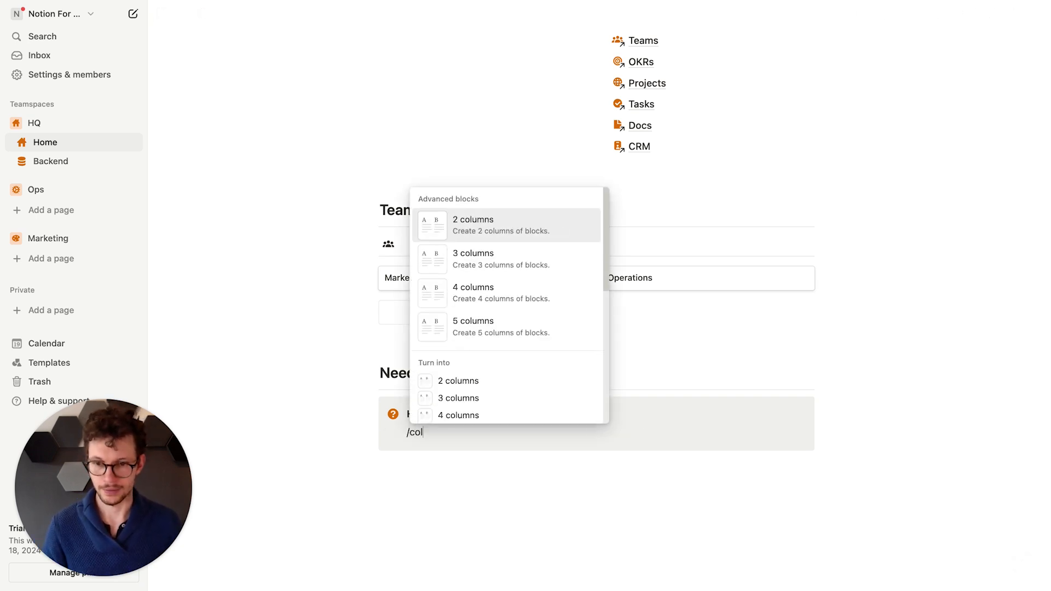
pyautogui.press('Return')
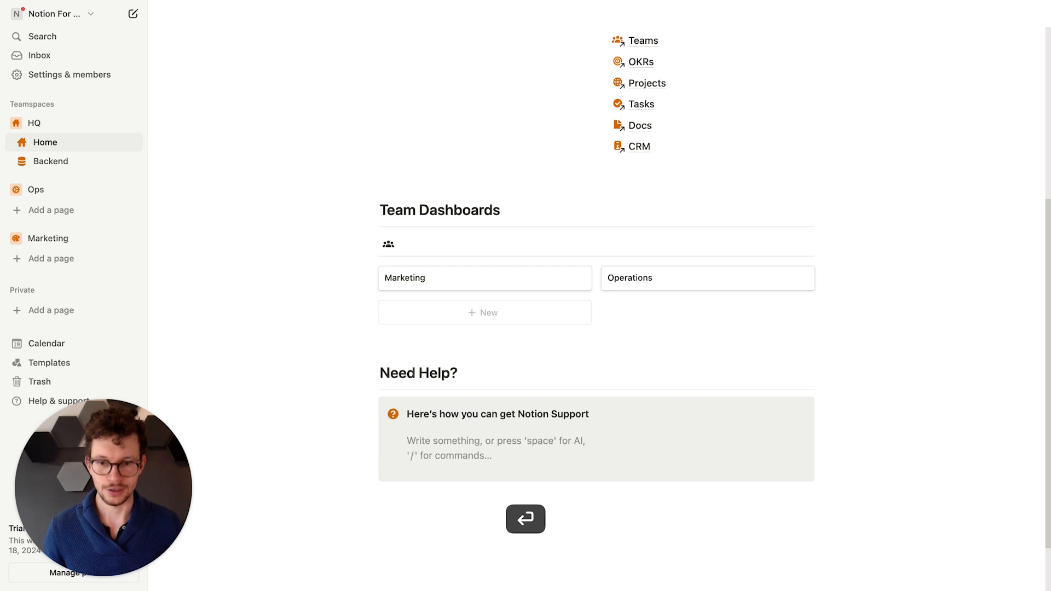
pyautogui.click(729, 444)
pyautogui.write('IMAGE PLACEHOLDER')
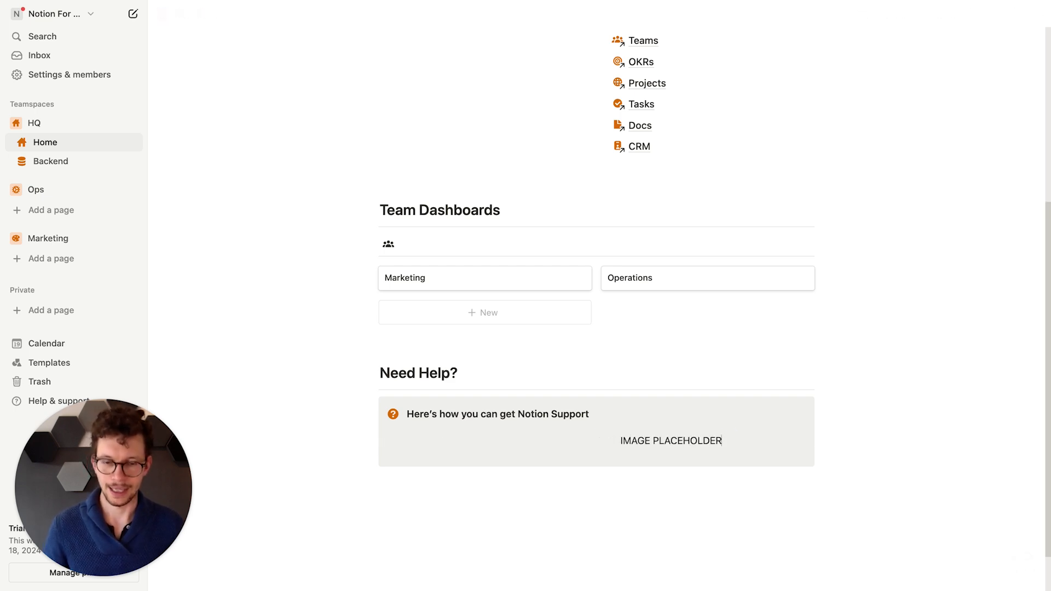
# Step: In the first column, write that the contact person "is our internal Notion Champion. If you have any questions, don’t hesitate to contact him!" and add a new line
pyautogui.click(455, 441)
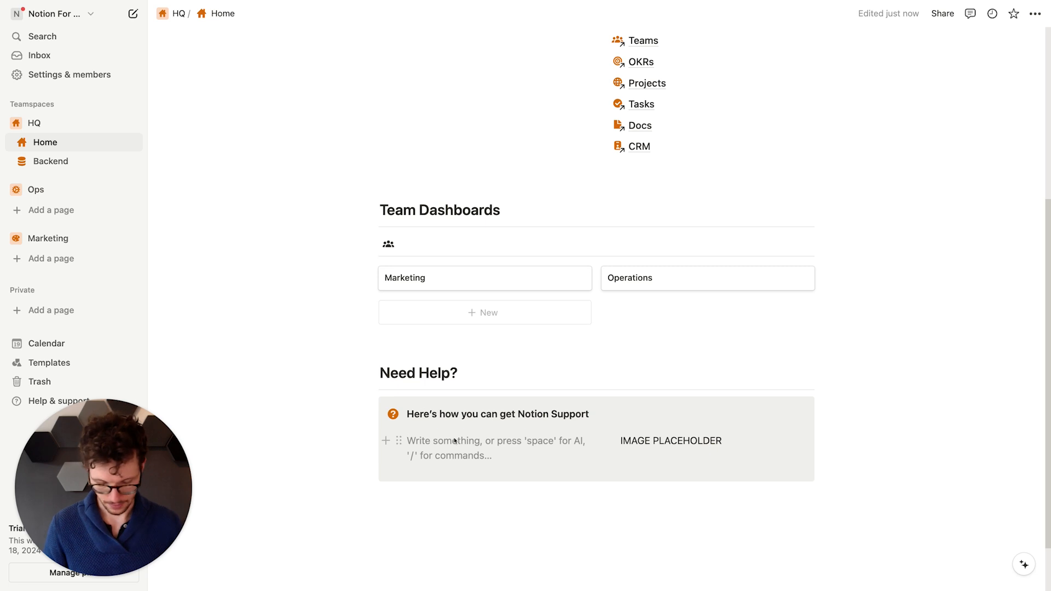
pyautogui.write('Matthias is your go-to')
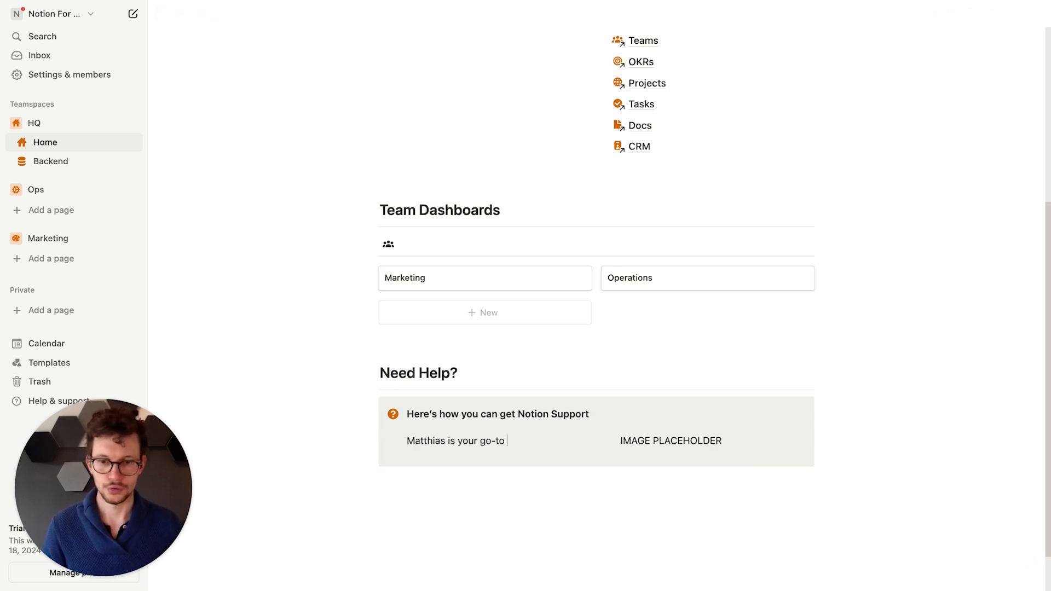
pyautogui.press('super+a')
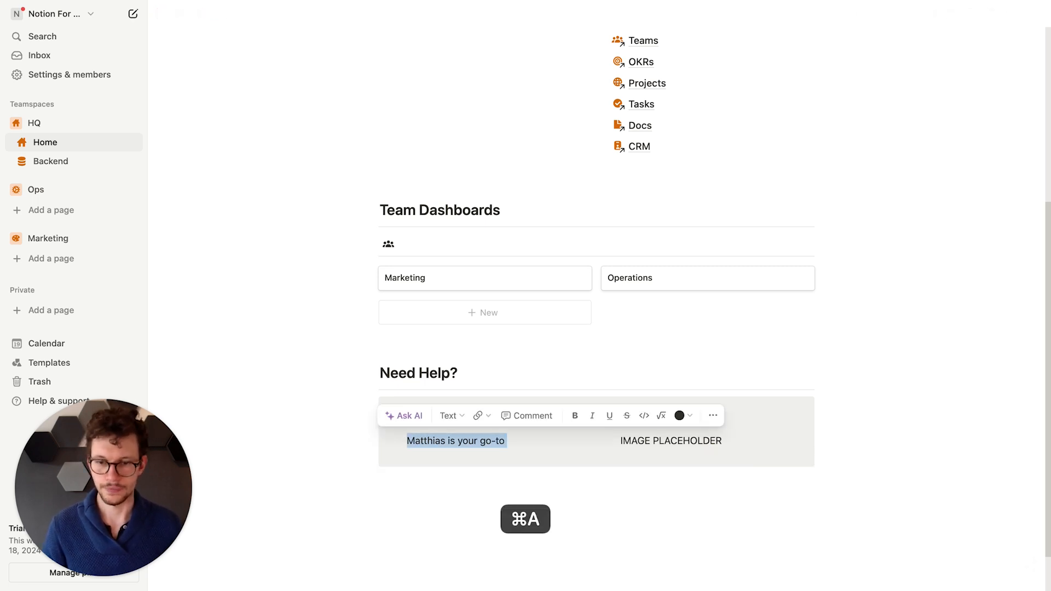
pyautogui.write('Matthia')
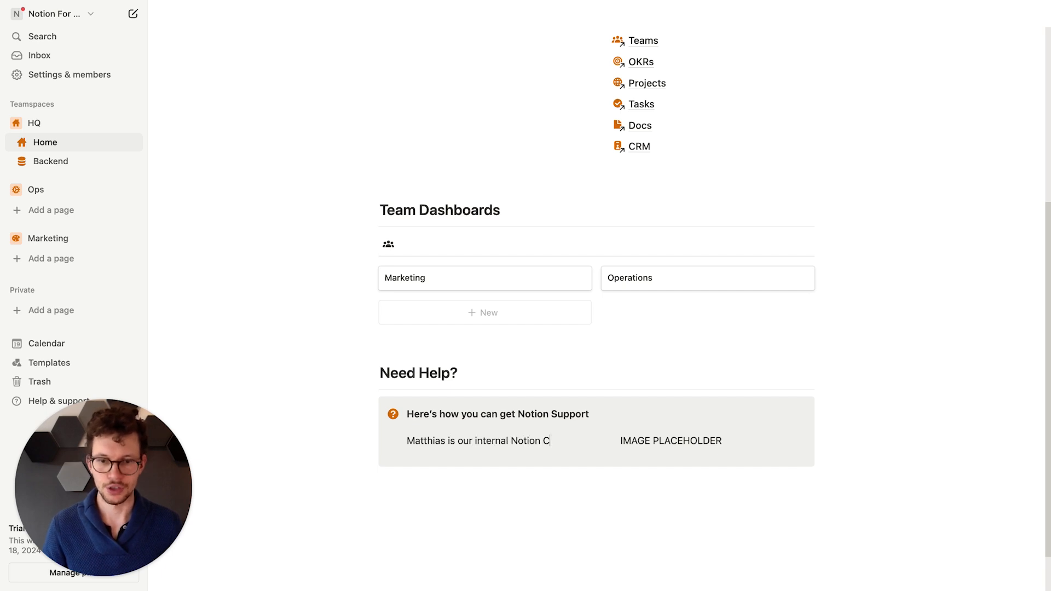
pyautogui.write('. If you have any questions,')
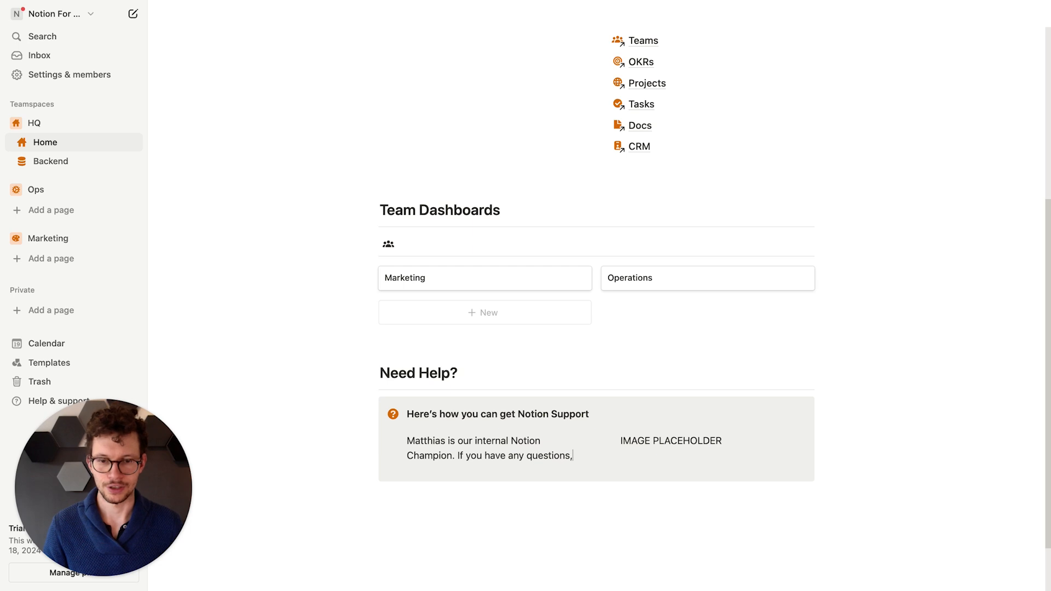
pyautogui.write('don’t hesitate to conat')
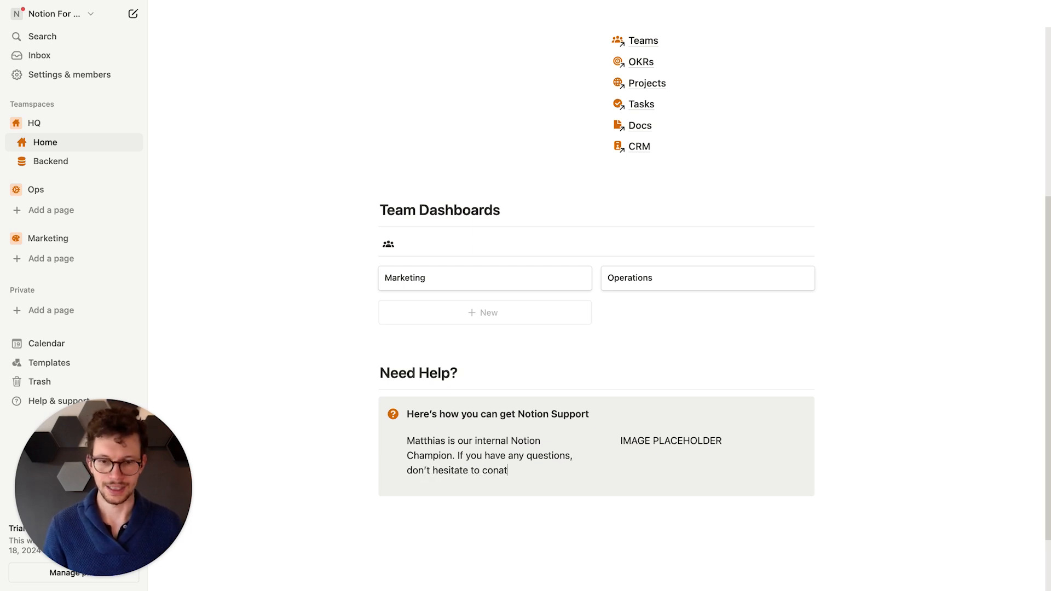
pyautogui.write('m!')
pyautogui.hotkey('shift', 'Escape')
pyautogui.press('Return')
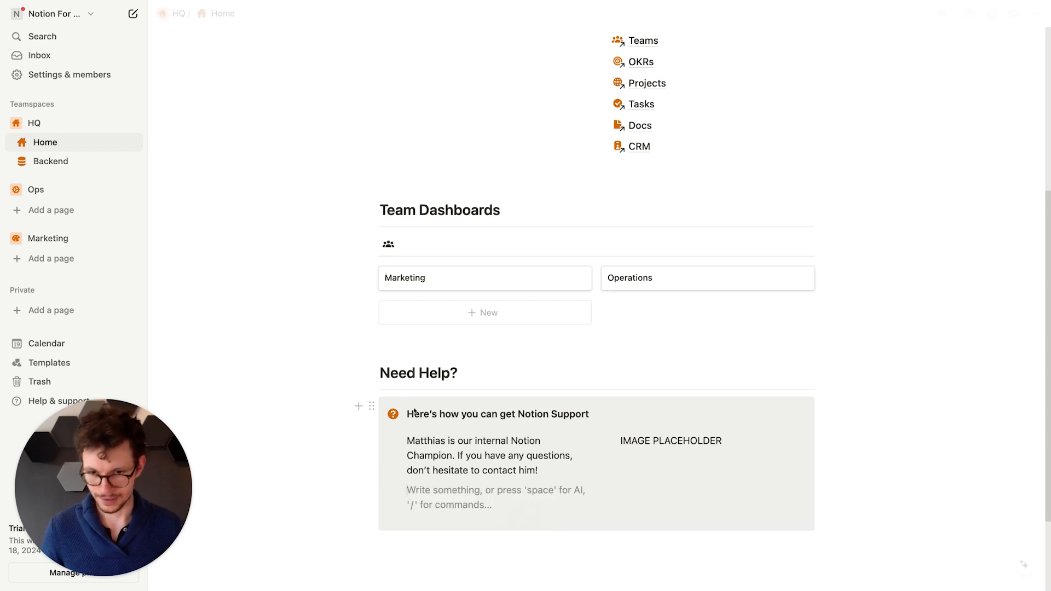
# Step: Replace the contact's name in the support text with a mention linking to that person's Team Directory page
pyautogui.doubleClick(419, 441)
pyautogui.write('@matt')
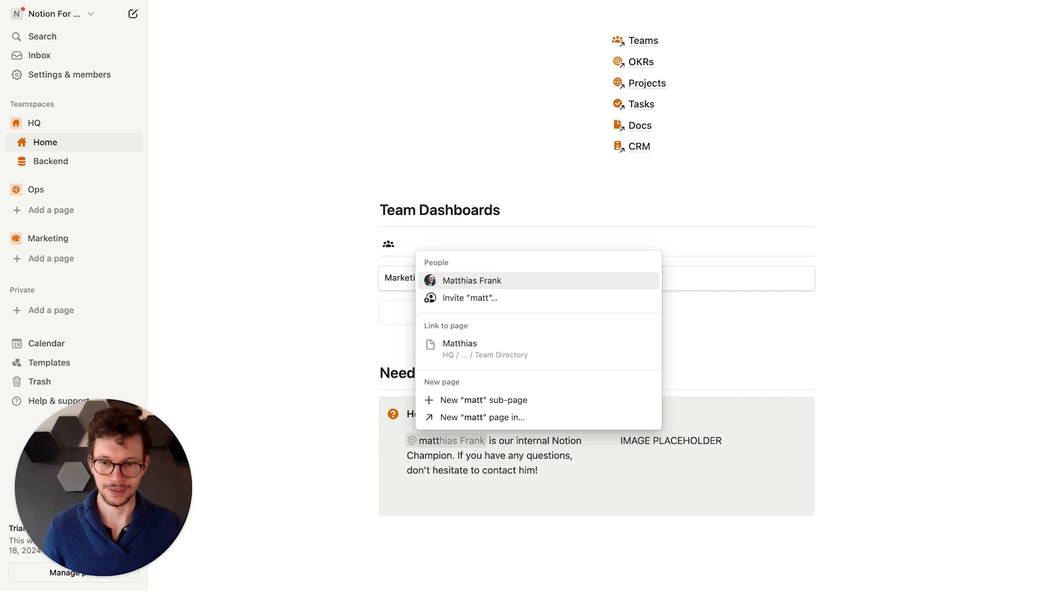
pyautogui.click(455, 348)
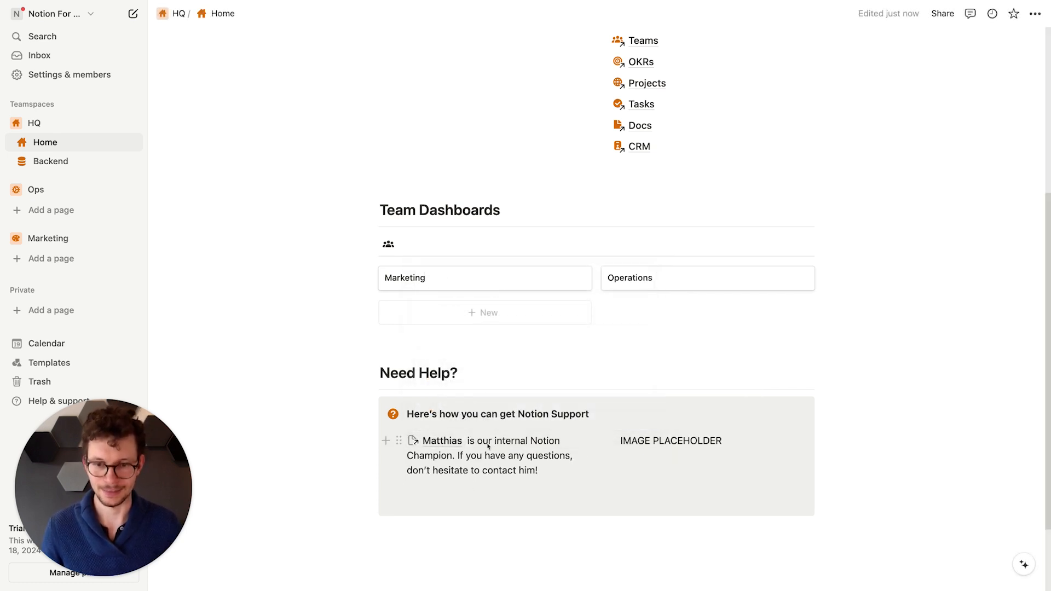
# Step: Add a bold "Email:" label on the empty line below the support text
pyautogui.click(454, 491)
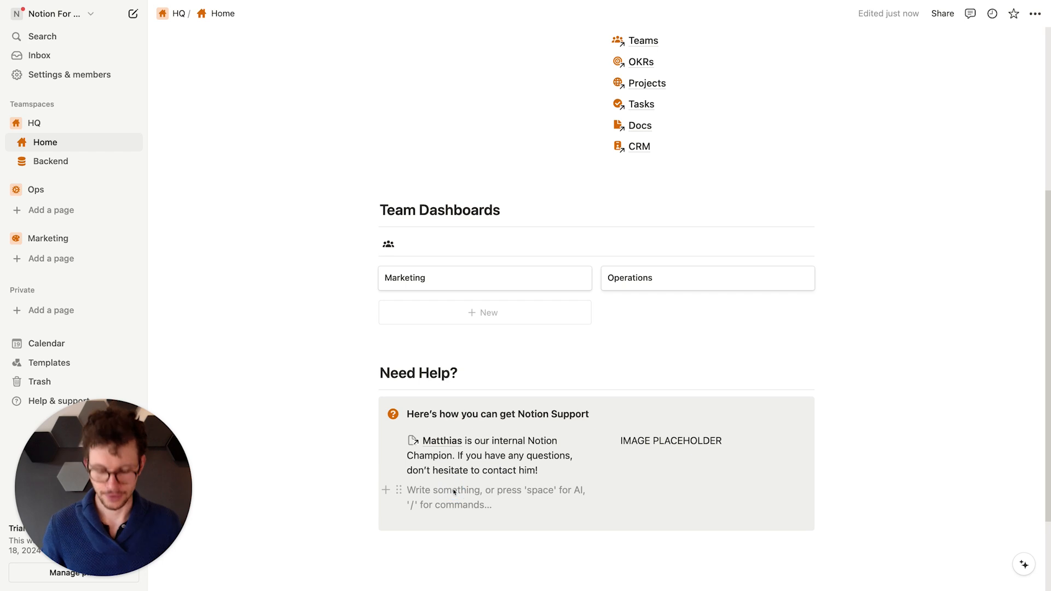
pyautogui.press('super+b')
pyautogui.write('Email:')
pyautogui.press('super+b')
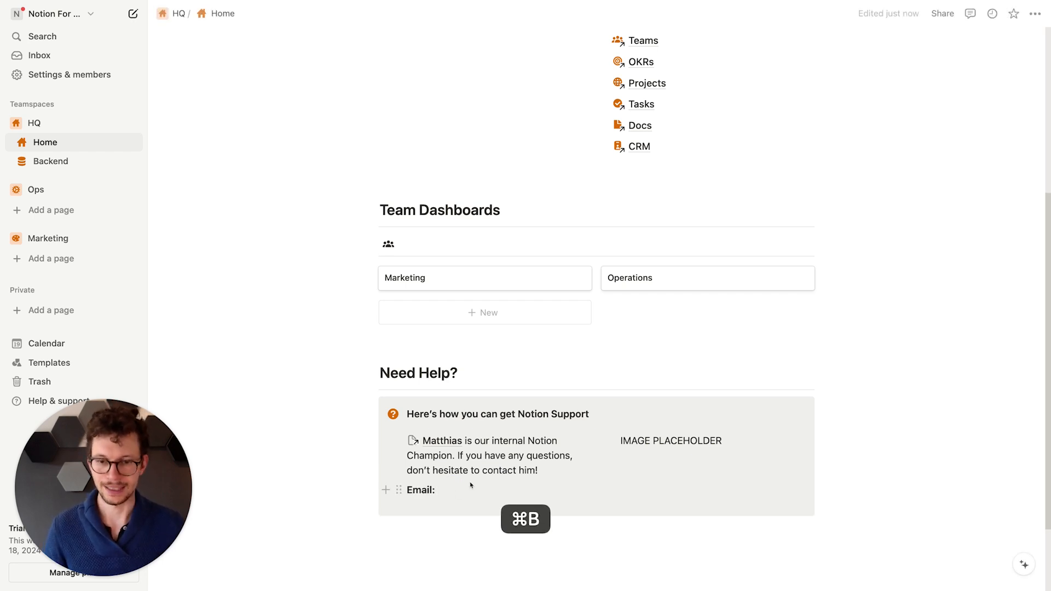
# Step: Create a new template for the Teams database from the Team Dashboards view and title it "New Team"
pyautogui.scroll(10, 471, 486)
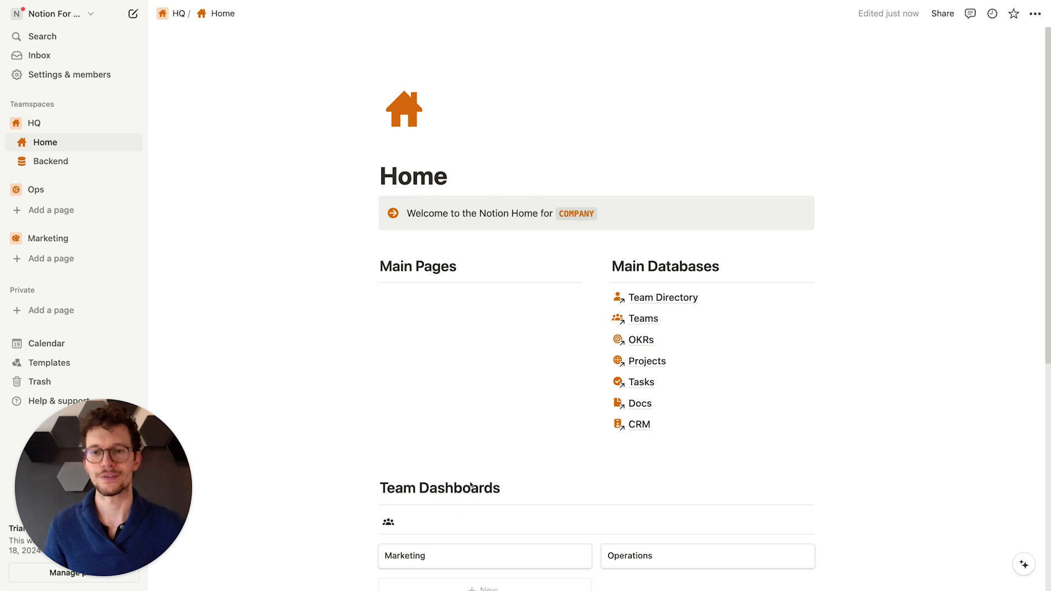
pyautogui.scroll(-2, 471, 485)
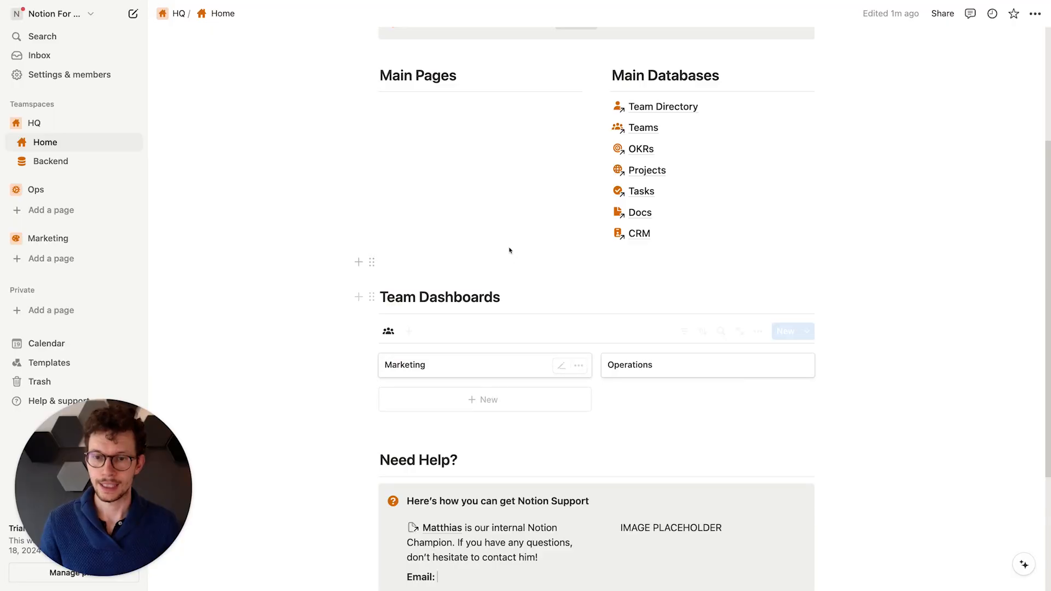
pyautogui.click(470, 283)
pyautogui.scroll(-1, 444, 339)
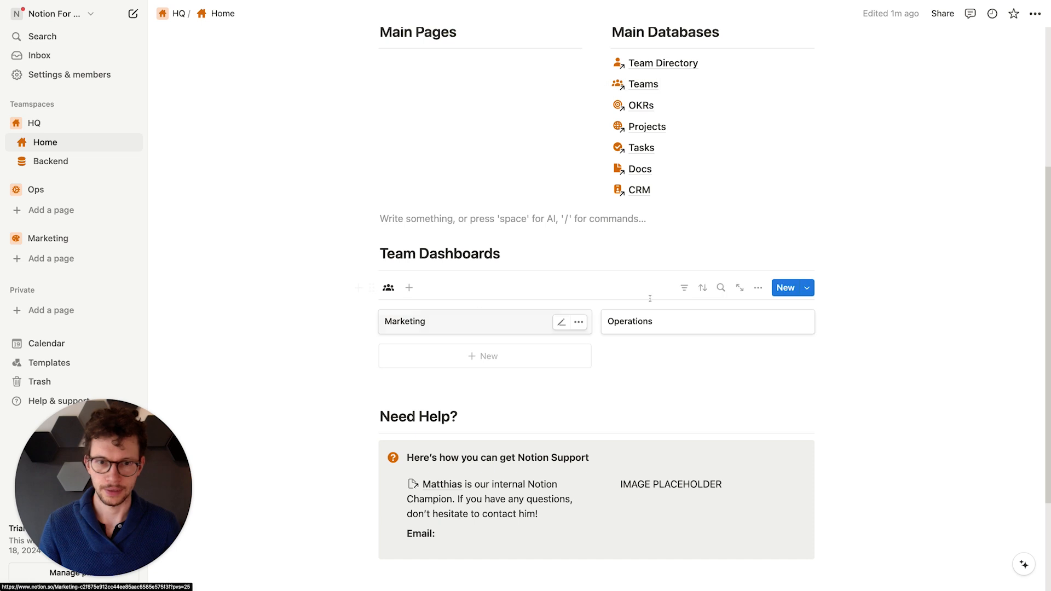
pyautogui.click(808, 288)
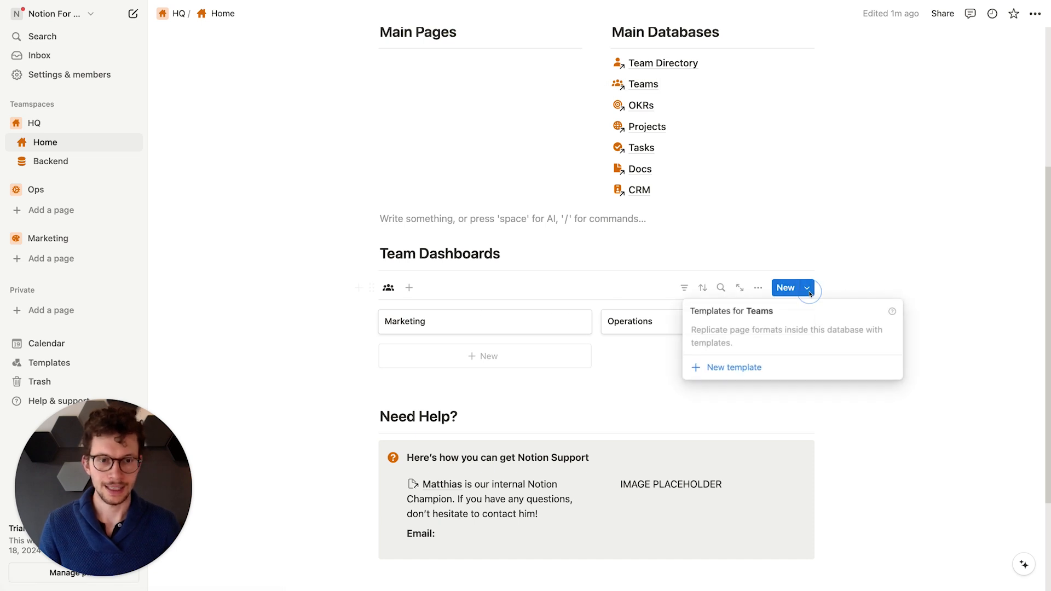
pyautogui.click(731, 370)
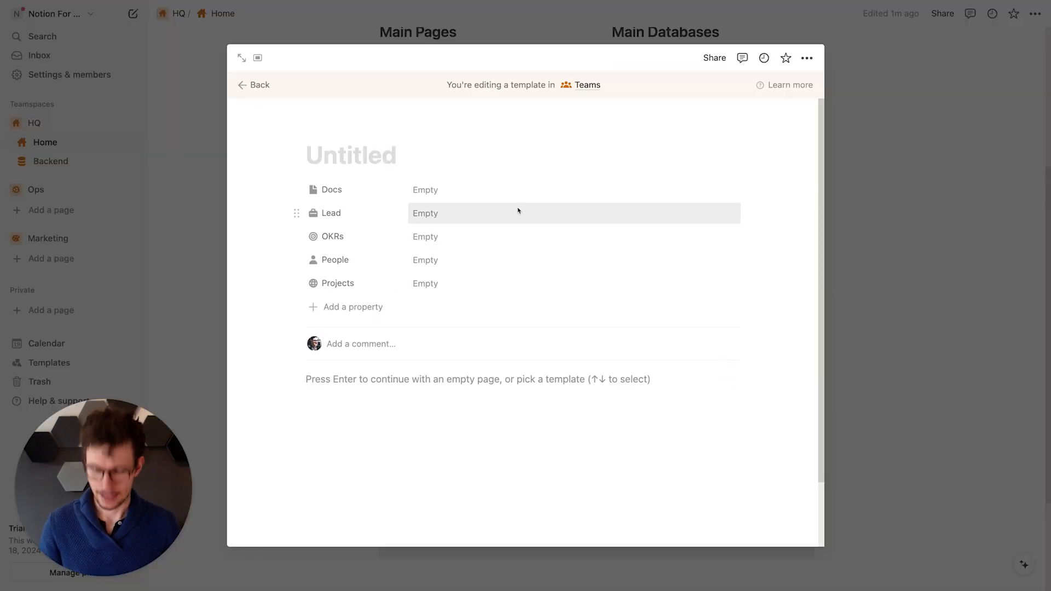
pyautogui.write('New Team')
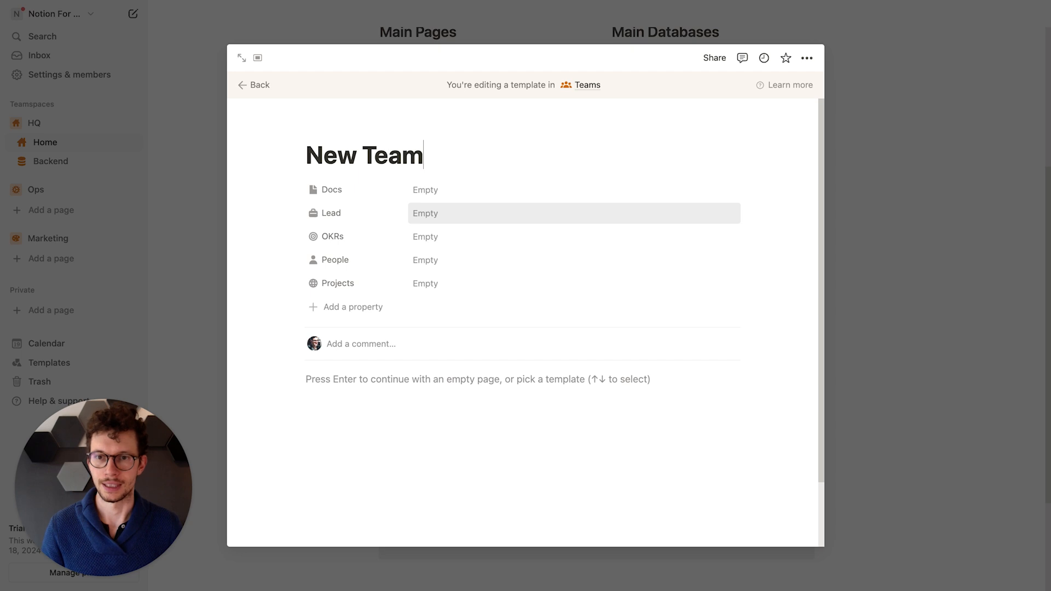
# Step: Give the New Team template the orange group-of-people icon
pyautogui.click(327, 130)
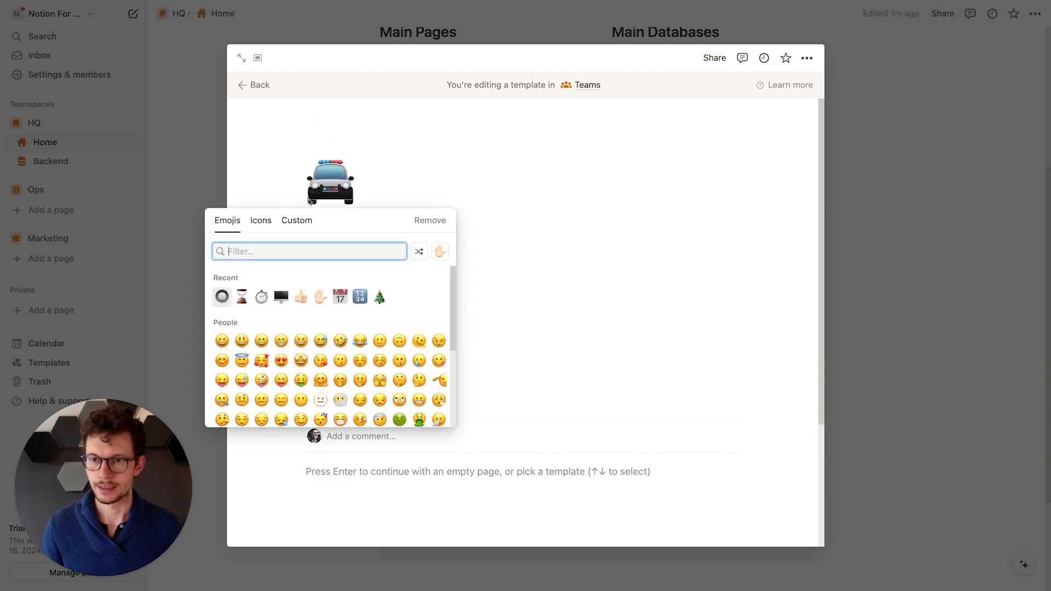
pyautogui.click(261, 220)
pyautogui.click(379, 297)
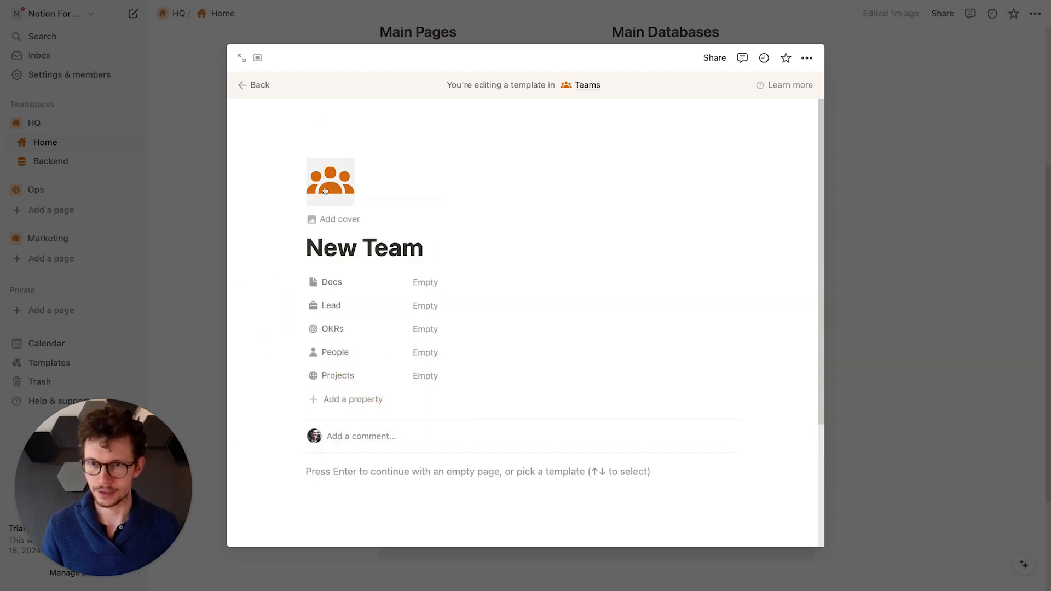
# Step: Open the New Team template as a full page and hide its Docs property
pyautogui.click(245, 62)
pyautogui.scroll(-5, 384, 219)
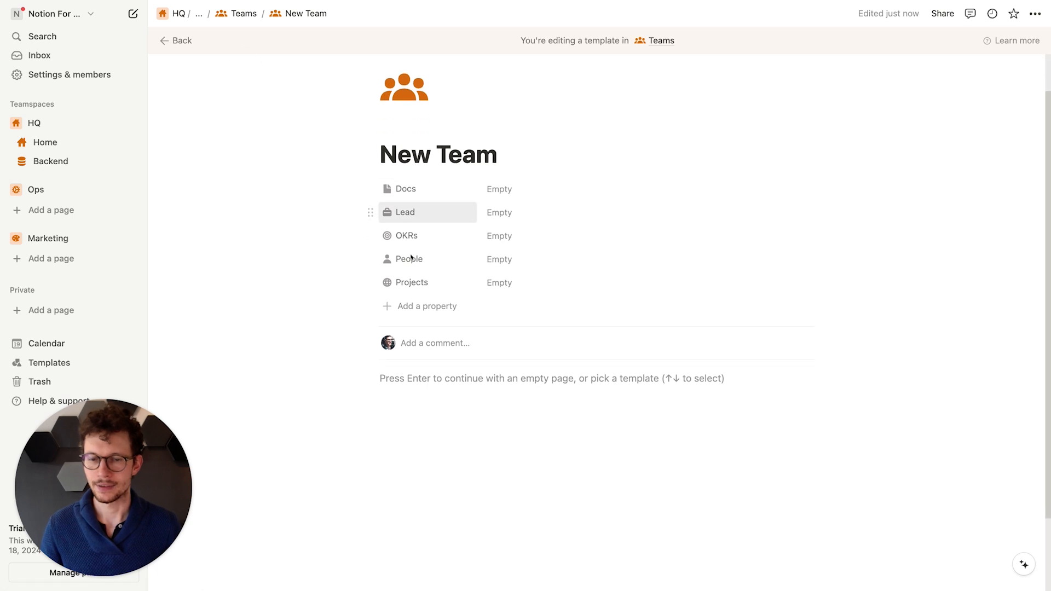
pyautogui.scroll(3, 444, 206)
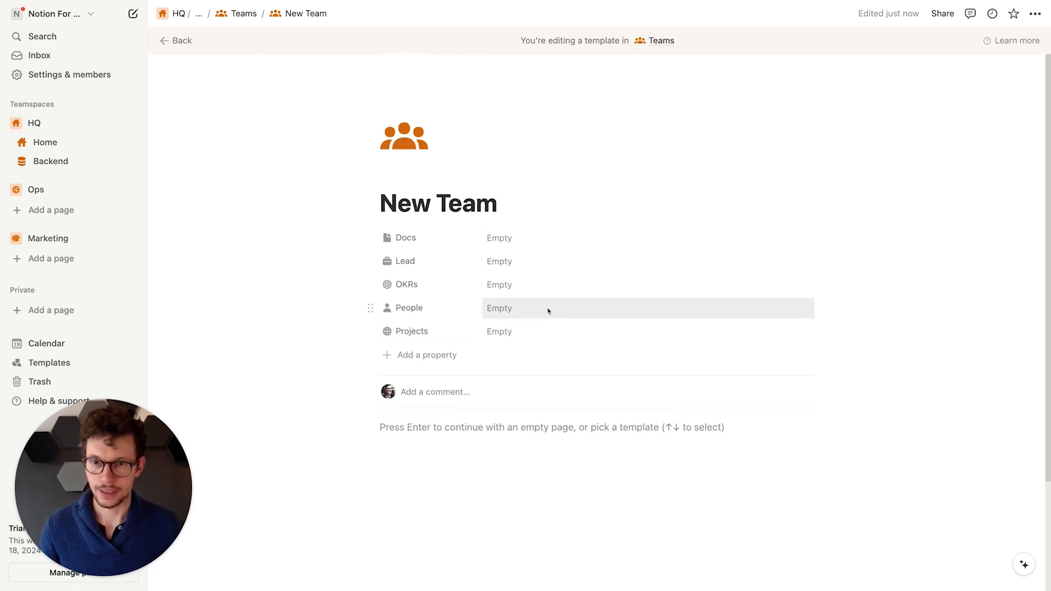
pyautogui.click(371, 239)
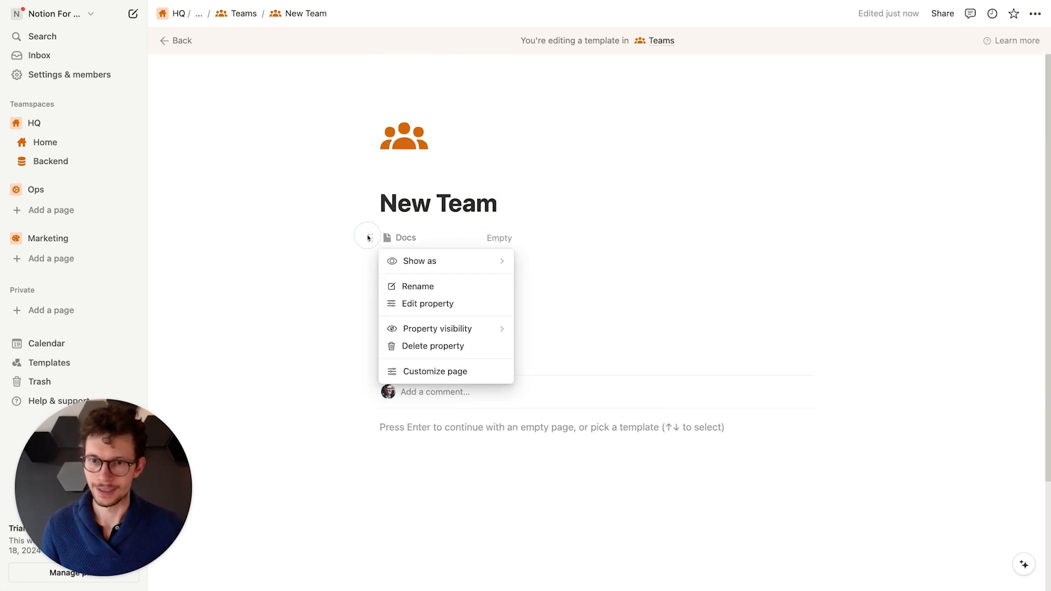
pyautogui.moveTo(506, 329)
pyautogui.click(539, 329)
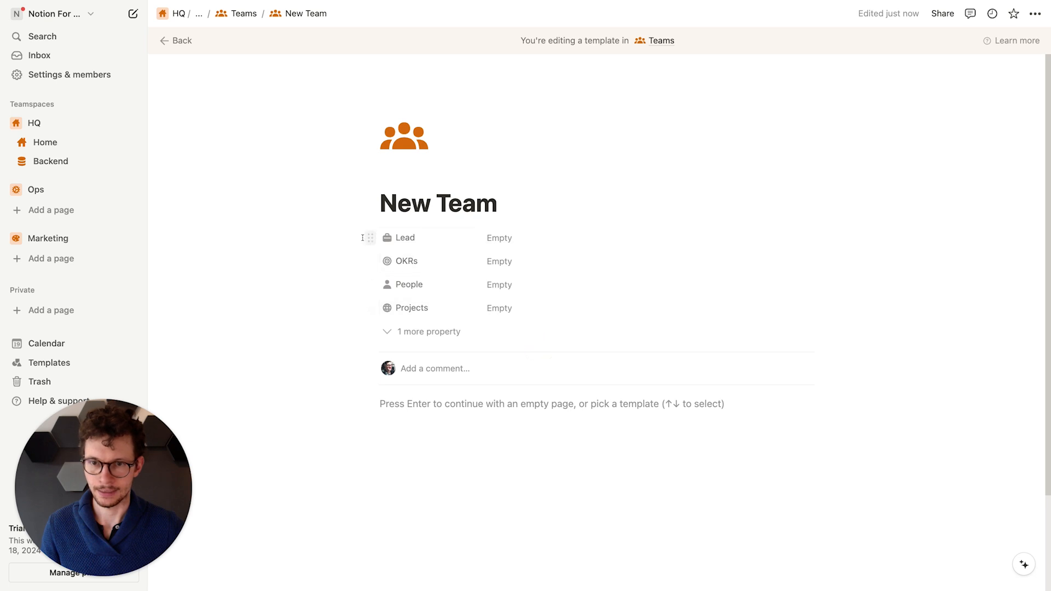
# Step: Set the visibility of the Lead, OKRs, People and Projects properties to Always hide
pyautogui.click(370, 237)
pyautogui.moveTo(501, 329)
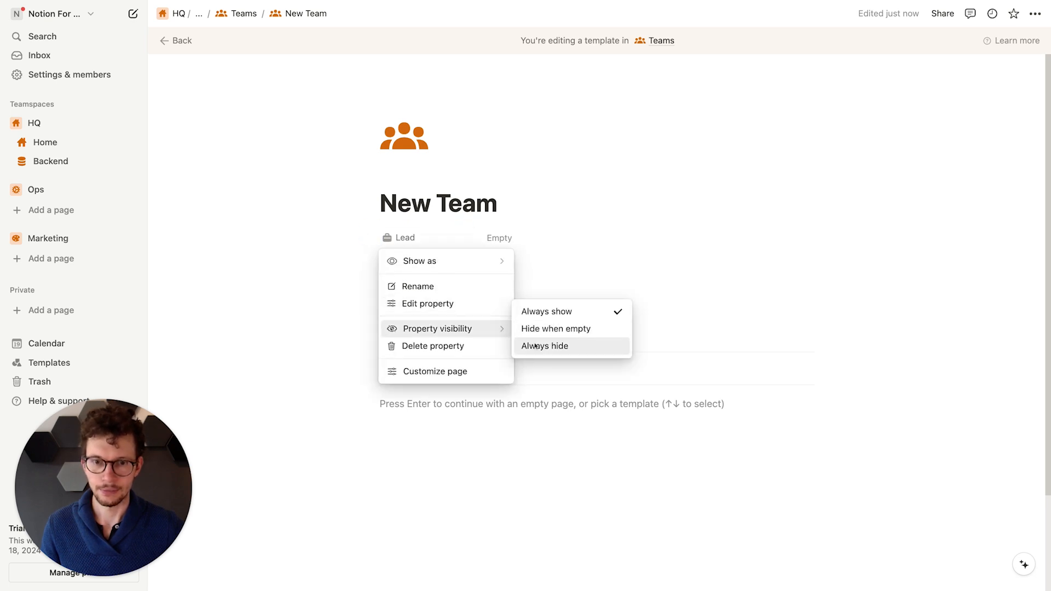
pyautogui.click(535, 348)
pyautogui.click(371, 238)
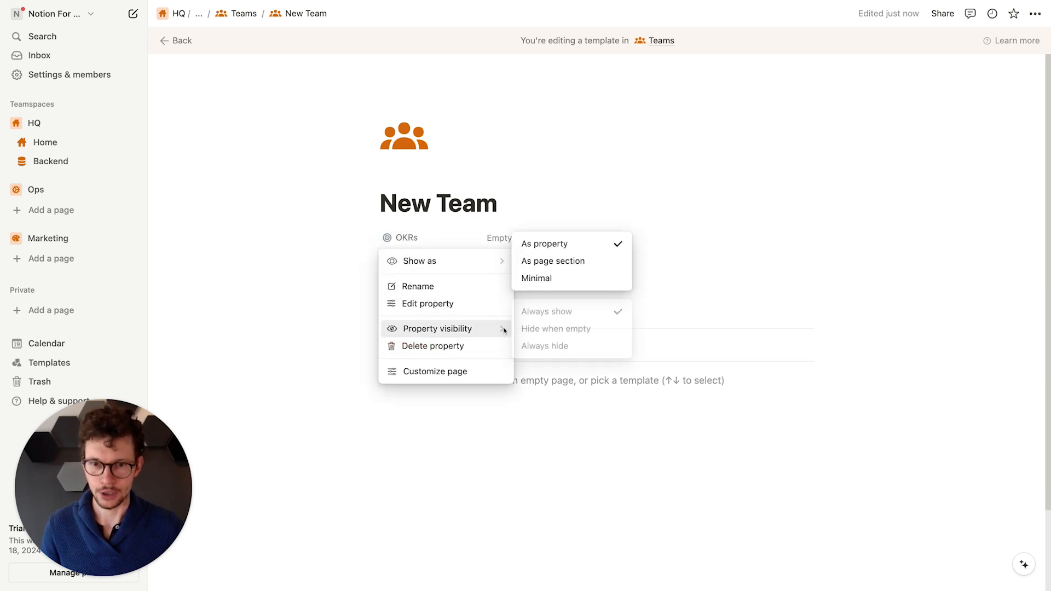
pyautogui.click(540, 350)
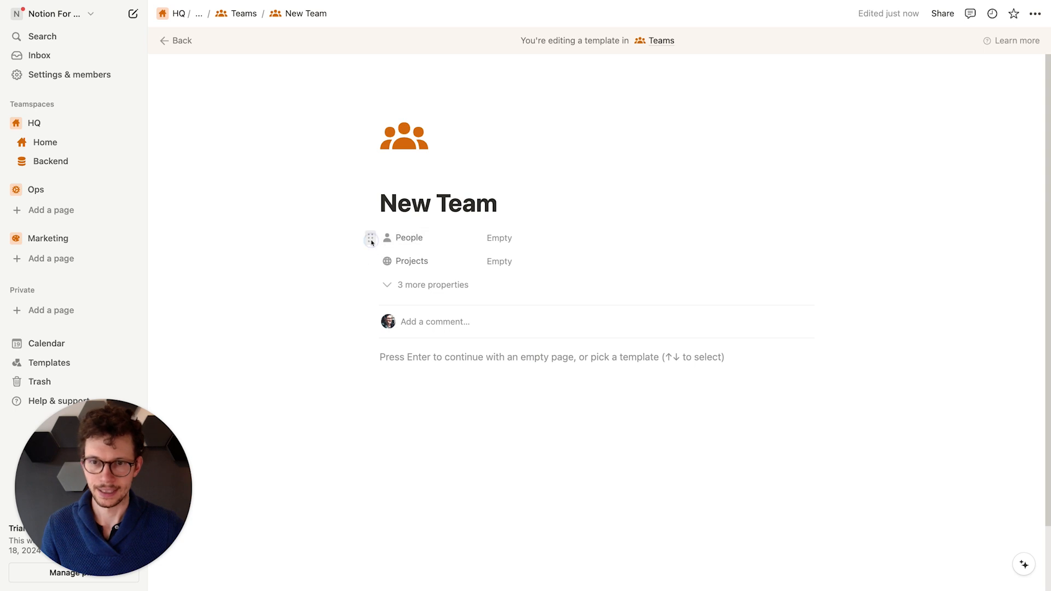
pyautogui.click(371, 237)
pyautogui.click(541, 346)
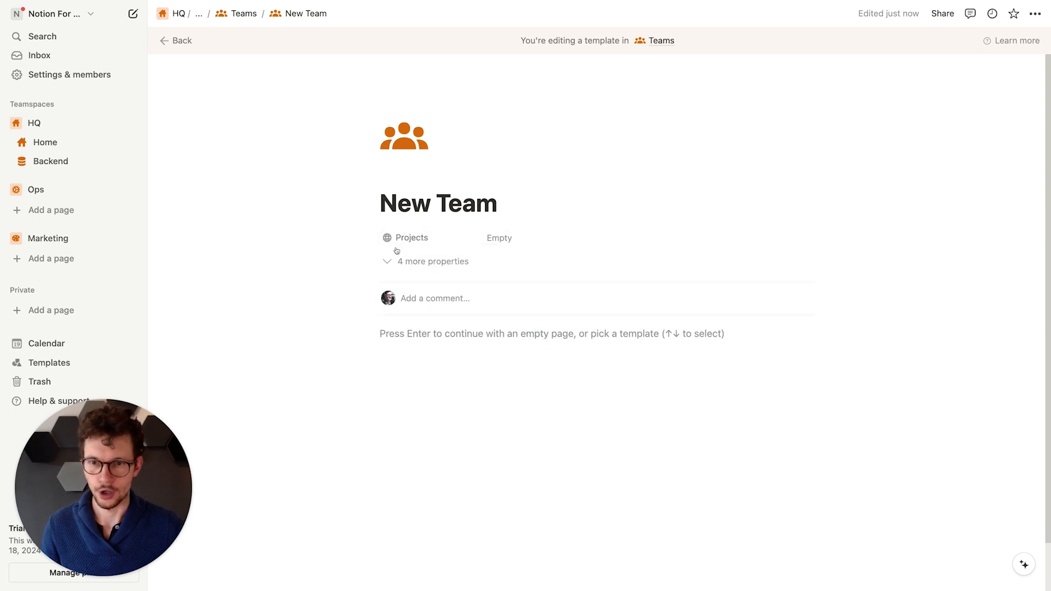
pyautogui.click(371, 237)
pyautogui.moveTo(482, 330)
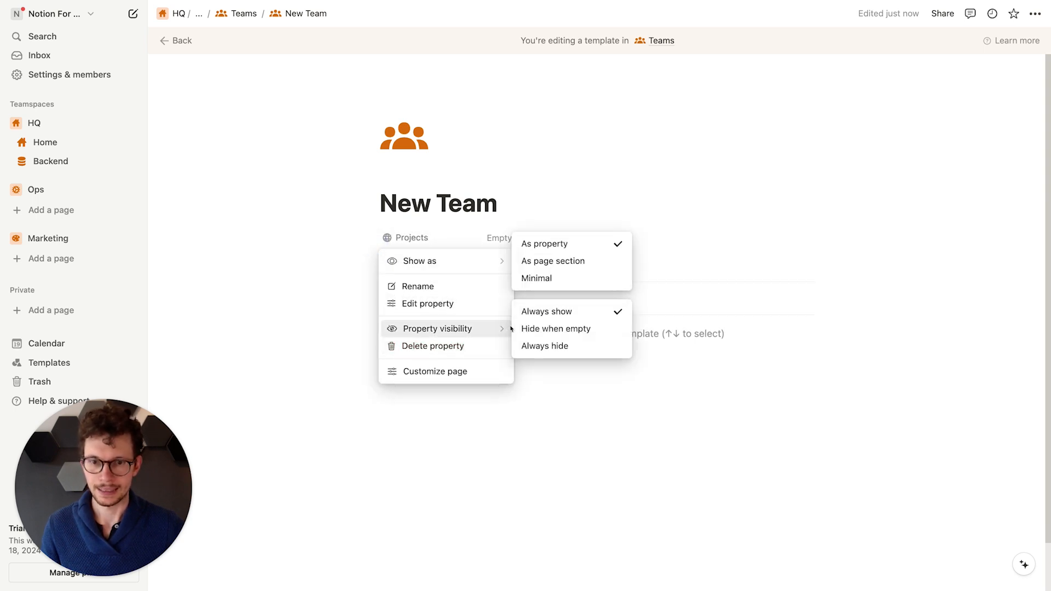
pyautogui.click(539, 346)
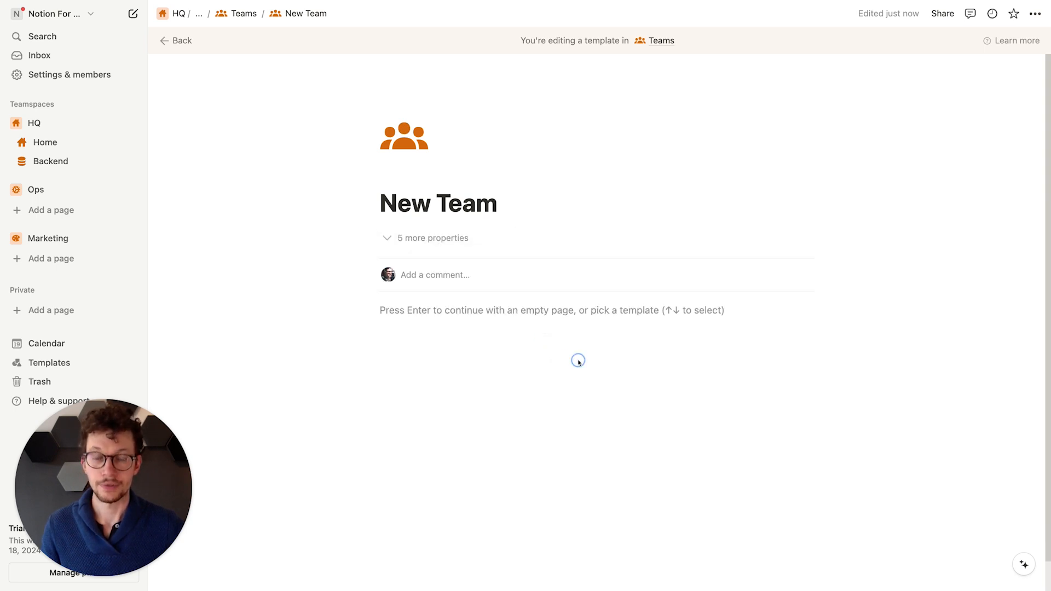
# Step: Turn on full width for the New Team template page
pyautogui.click(1035, 14)
pyautogui.click(1023, 101)
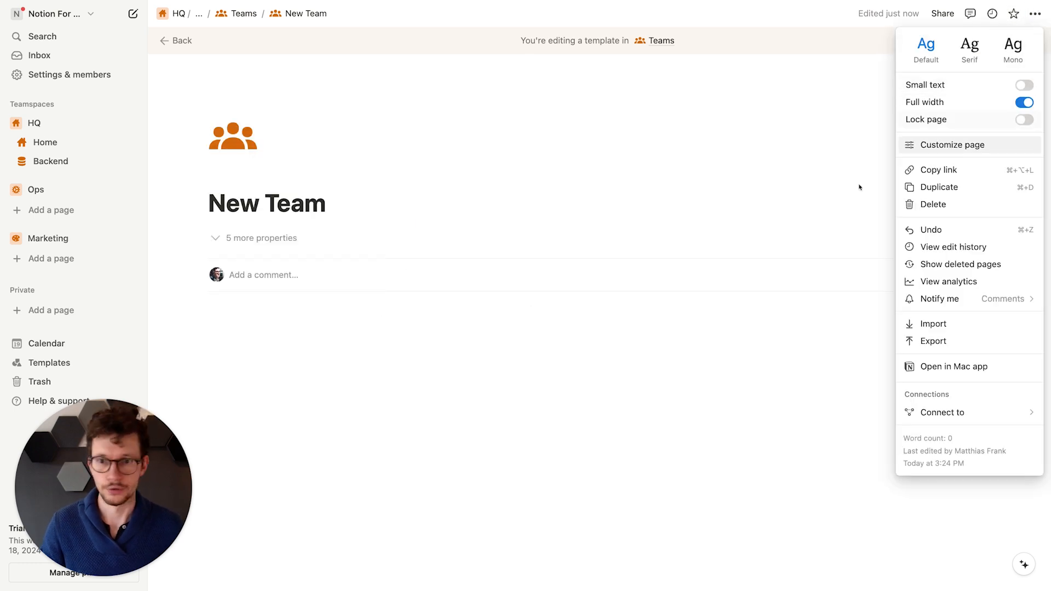
pyautogui.click(466, 372)
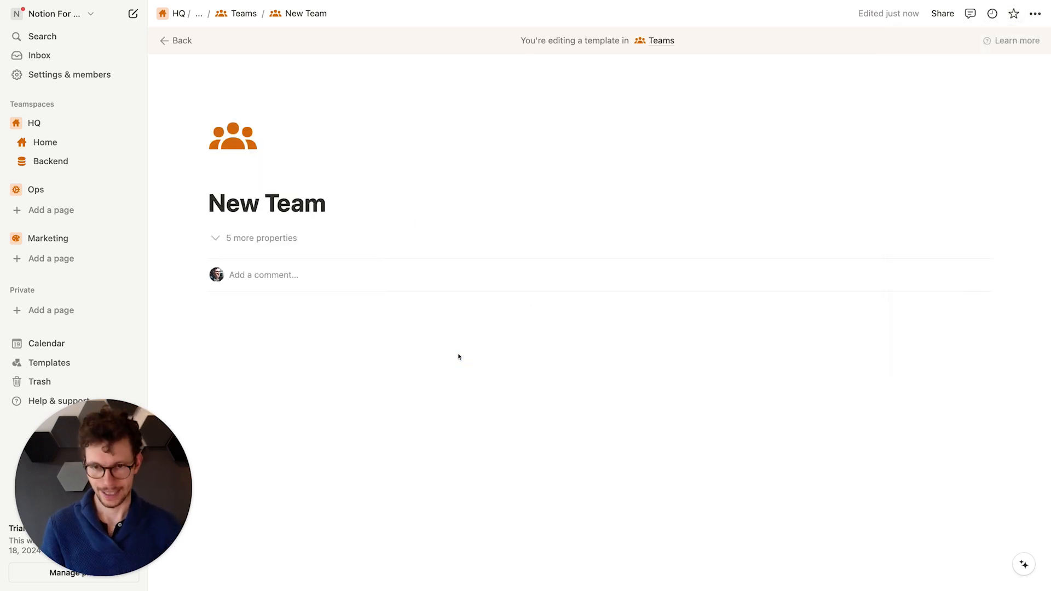
# Step: Insert a two-column layout in the template body and add an empty callout in its first column
pyautogui.click(422, 317)
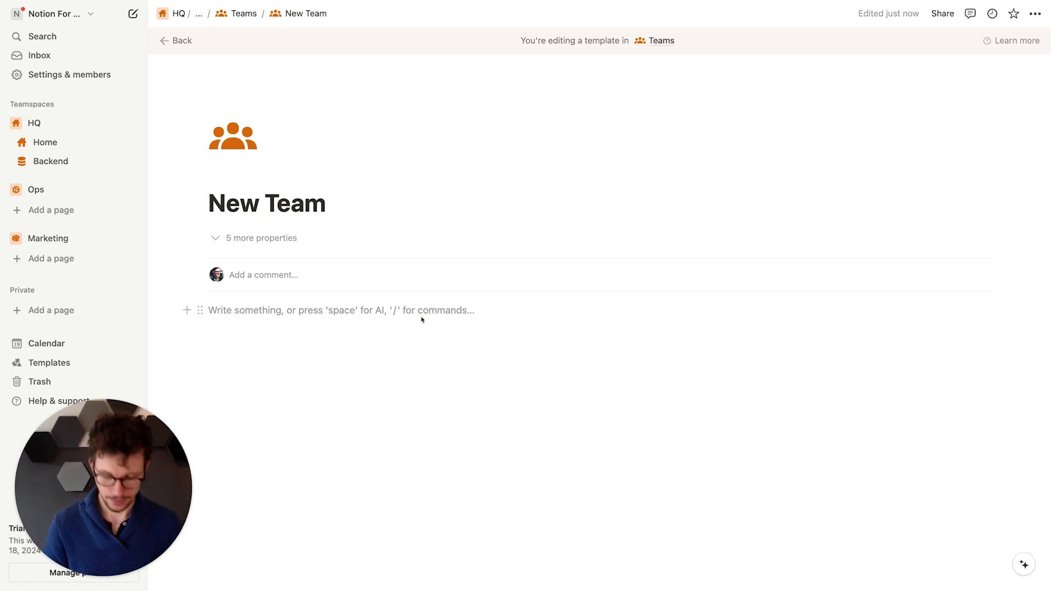
pyautogui.write('/col')
pyautogui.press('Return')
pyautogui.write('/cal')
pyautogui.press('Return')
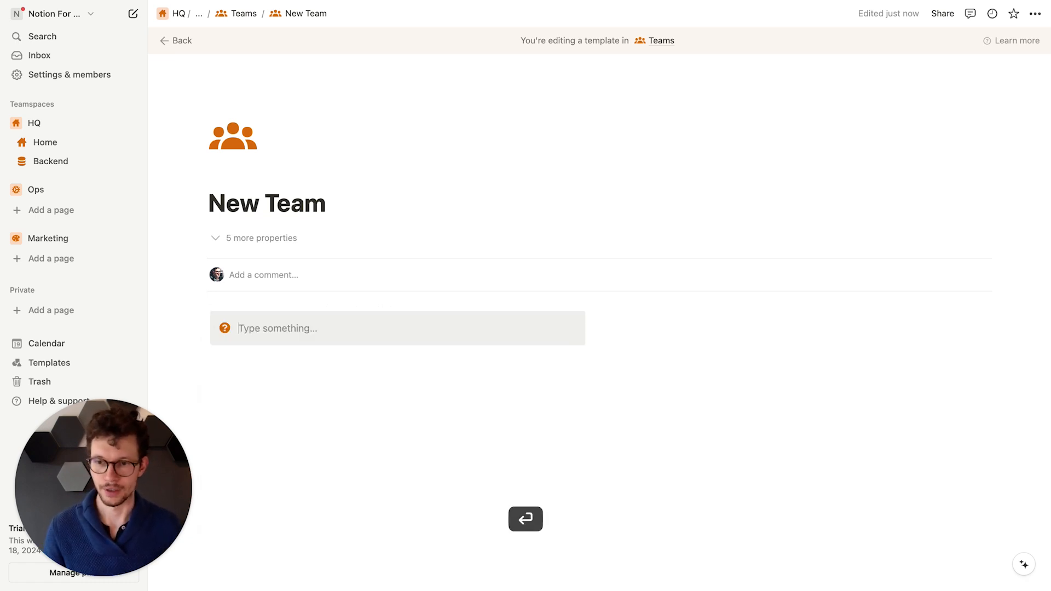
# Step: Give the callout the orange circled-arrow icon and the bold text "Welcome to the Dashboard for" followed by "Team" as inline code
pyautogui.click(225, 328)
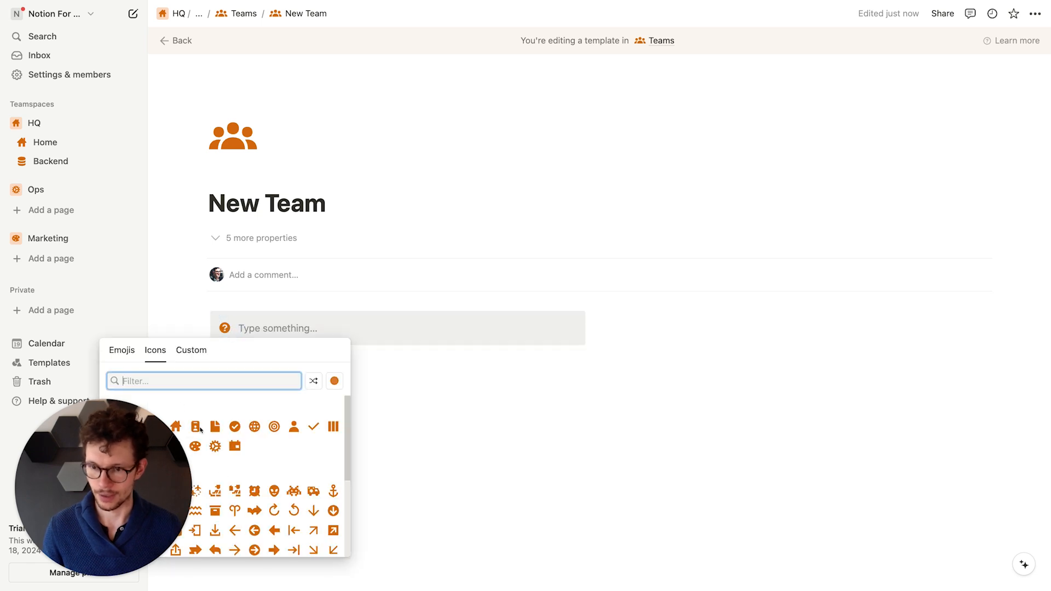
pyautogui.moveTo(139, 474); pyautogui.dragTo(979, 481)
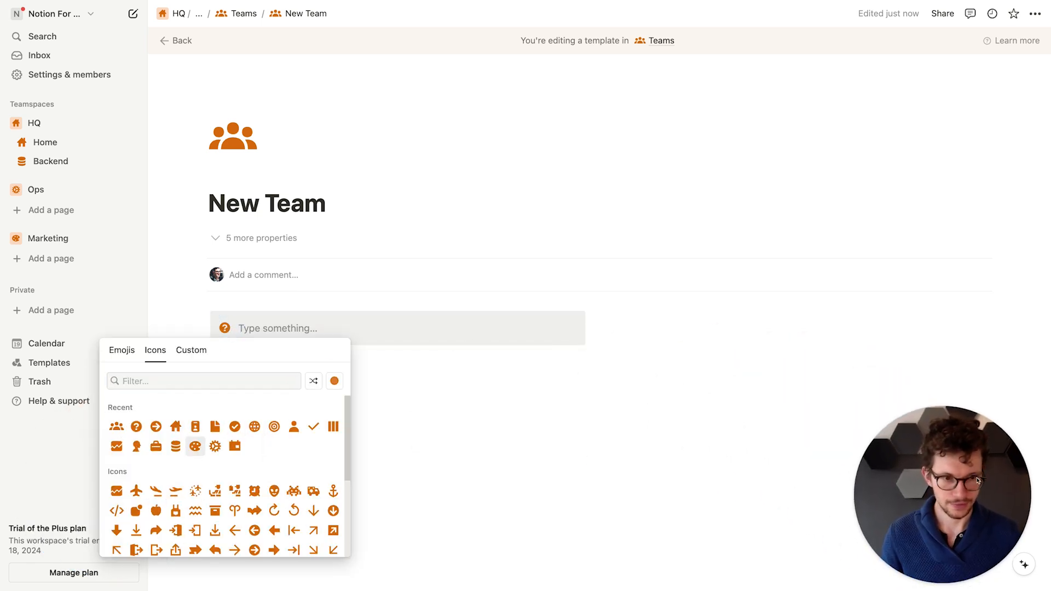
pyautogui.click(156, 427)
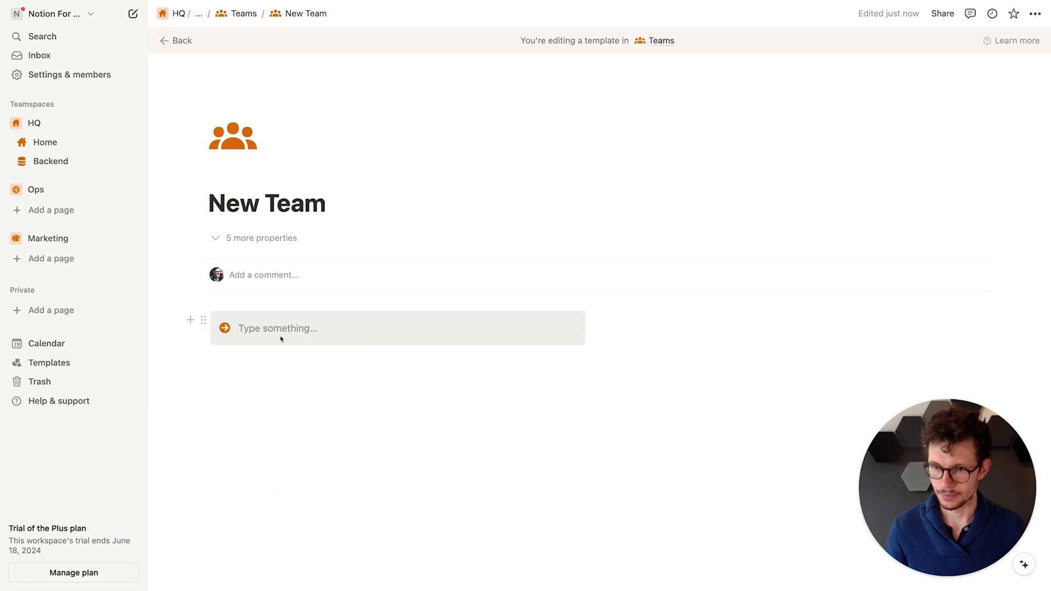
pyautogui.click(285, 334)
pyautogui.press('super+b')
pyautogui.write('Welco9me to the Dashboard for')
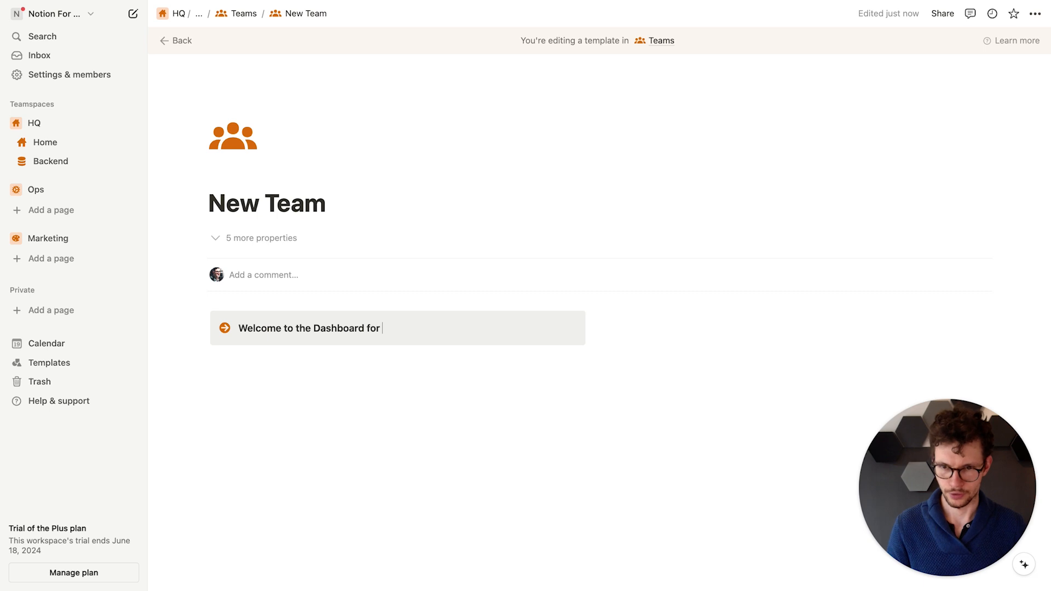
pyautogui.press('super+e')
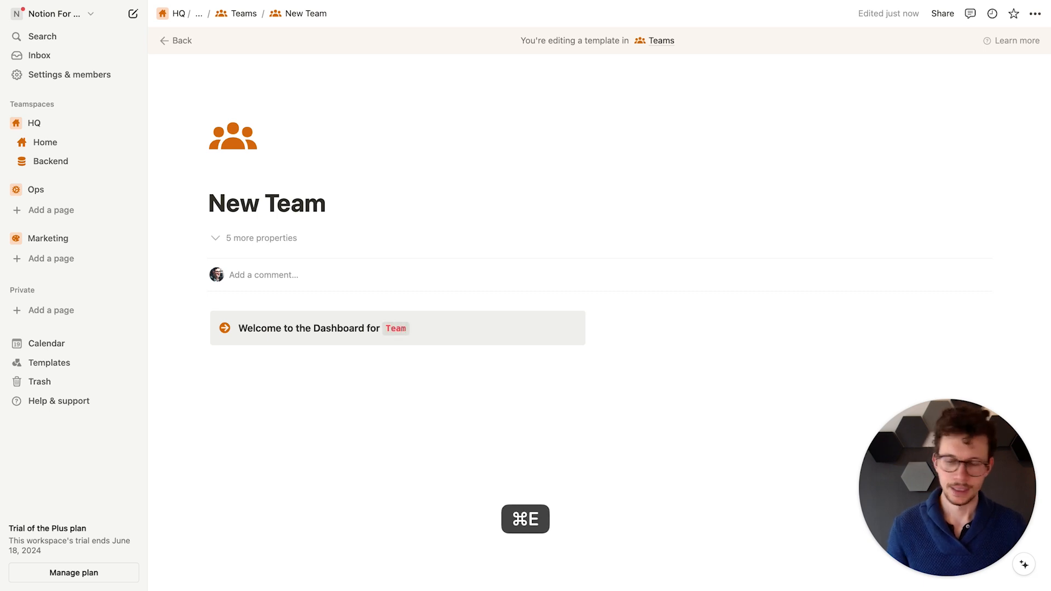
# Step: Add an empty Toggle heading 1 below the welcome callout, leaving a blank line between them
pyautogui.click(342, 443)
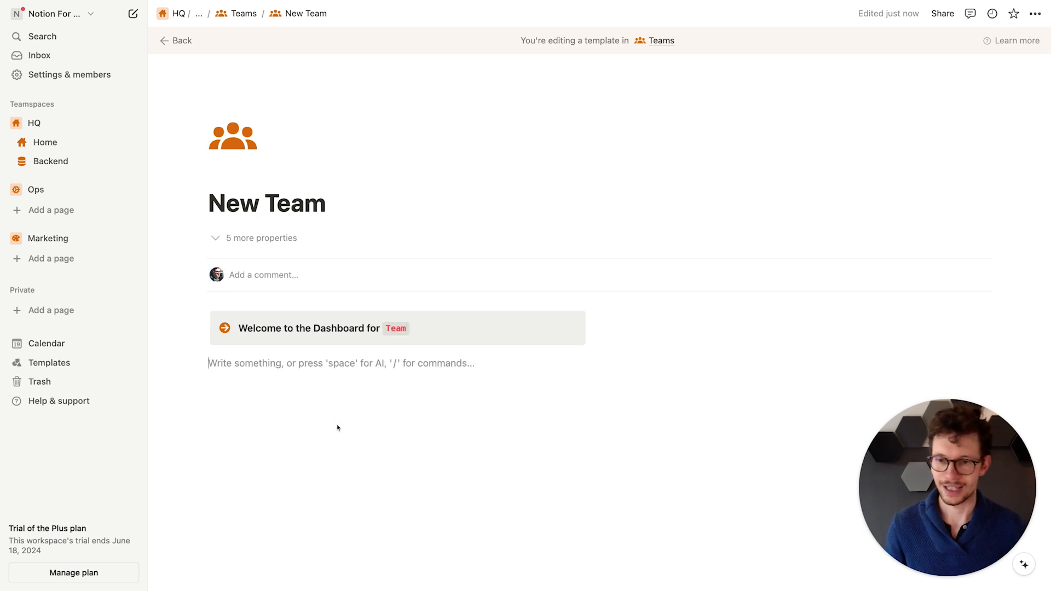
pyautogui.moveTo(200, 363); pyautogui.dragTo(223, 378)
pyautogui.click(236, 368)
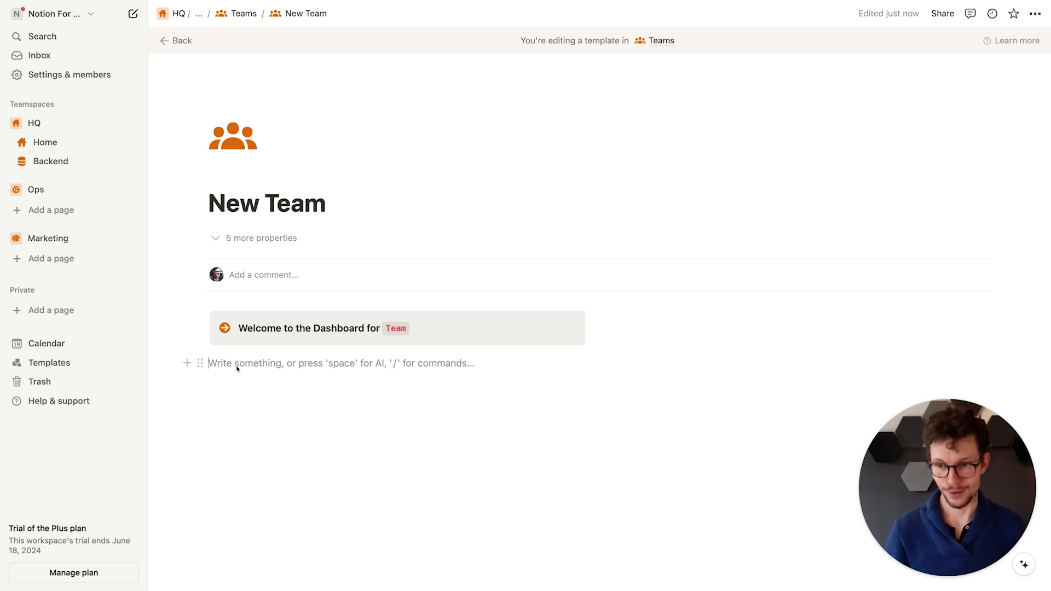
pyautogui.press('Return')
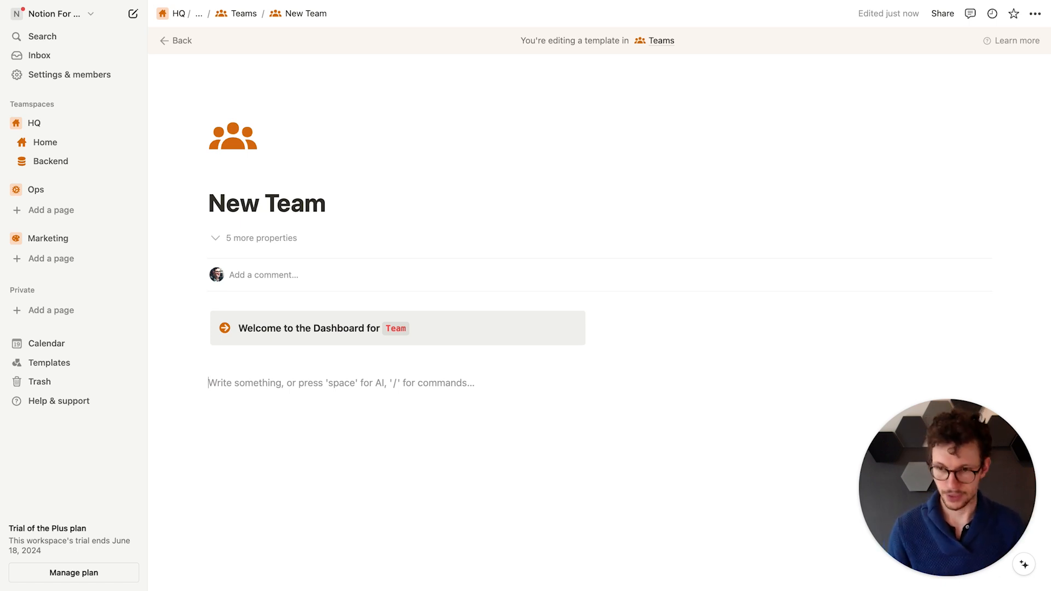
pyautogui.write('/h1')
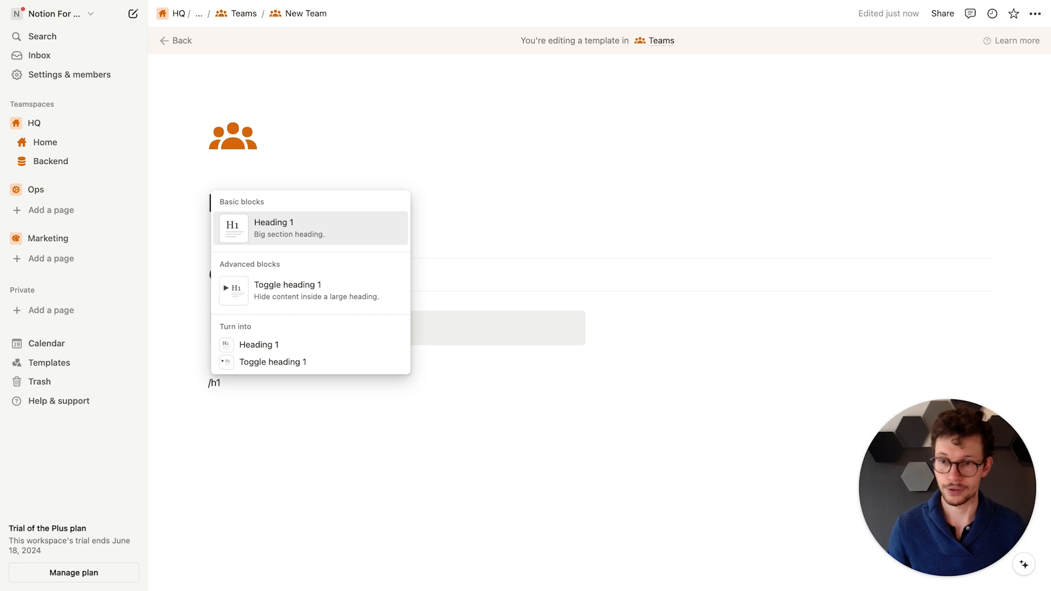
pyautogui.click(265, 303)
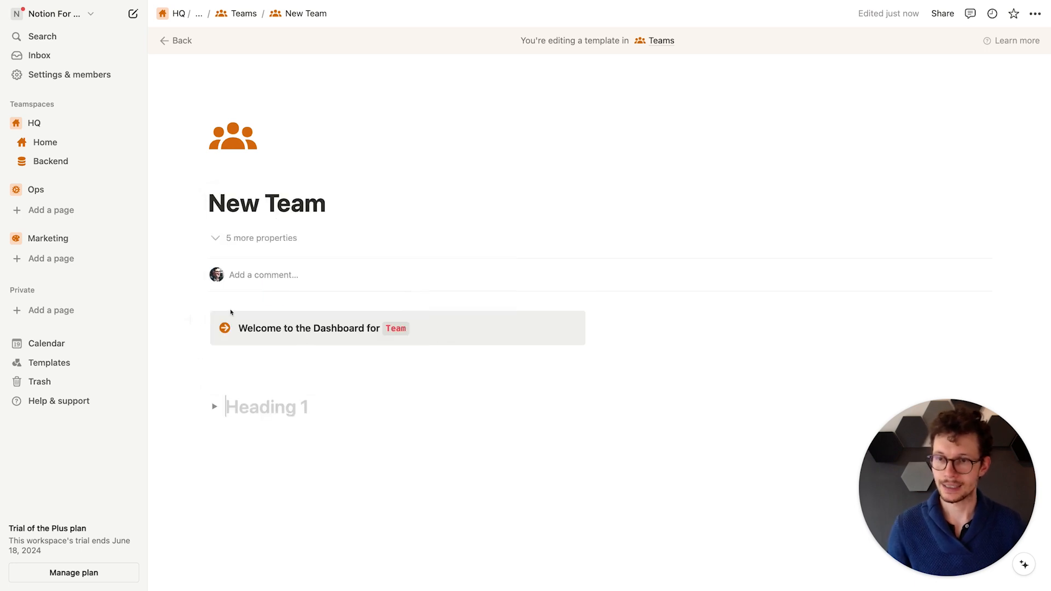
# Step: Expand the template's hidden properties to review which databases the team page relates to
pyautogui.click(215, 239)
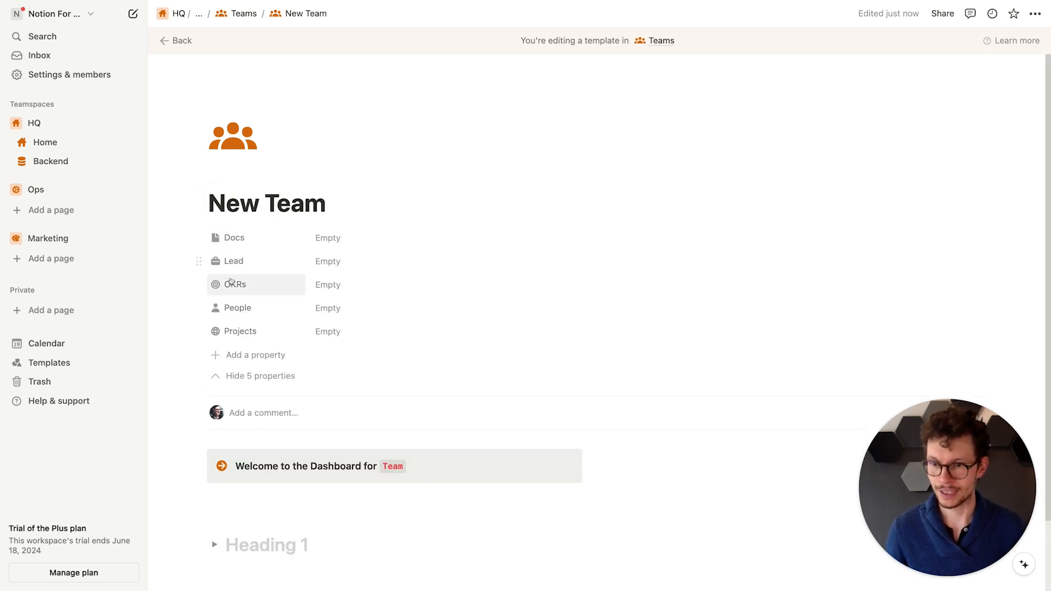
pyautogui.scroll(-3, 254, 250)
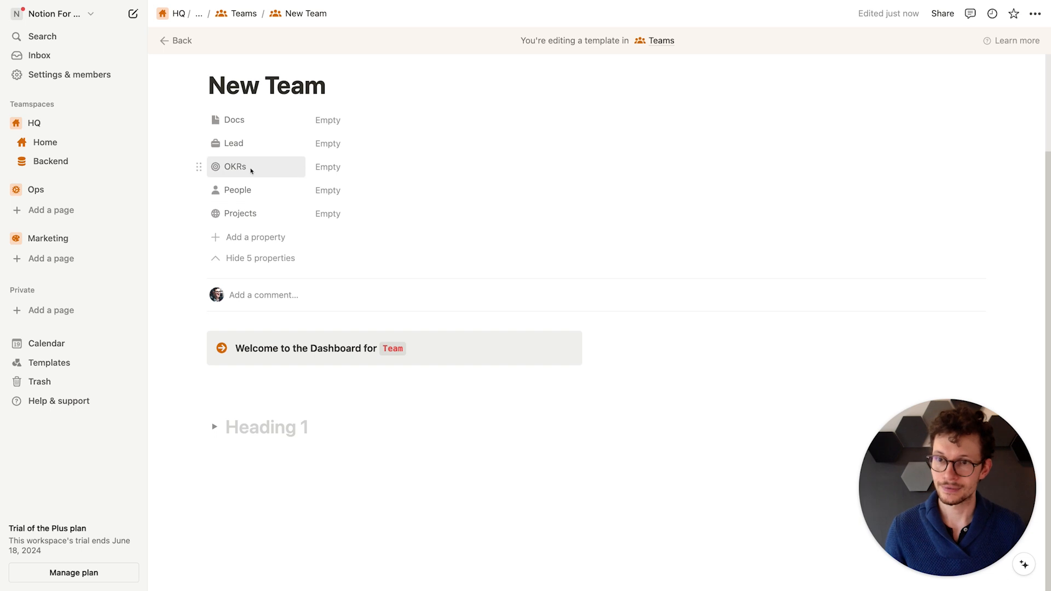
pyautogui.click(251, 435)
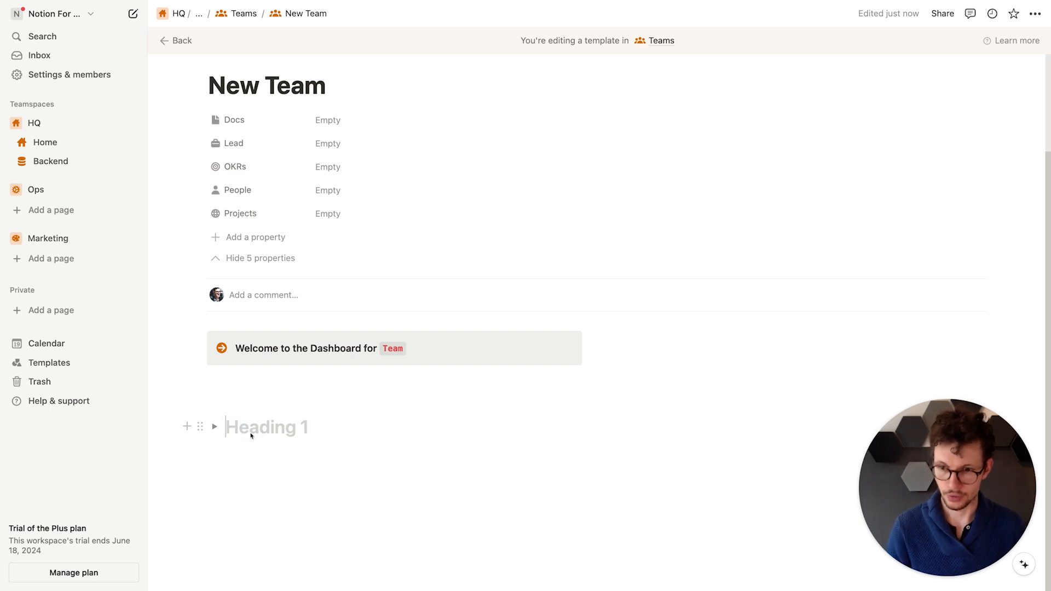
# Step: Insert a linked view of the OKRs database on the blank line below the welcome callout, using its existing Gallerie view
pyautogui.click(250, 396)
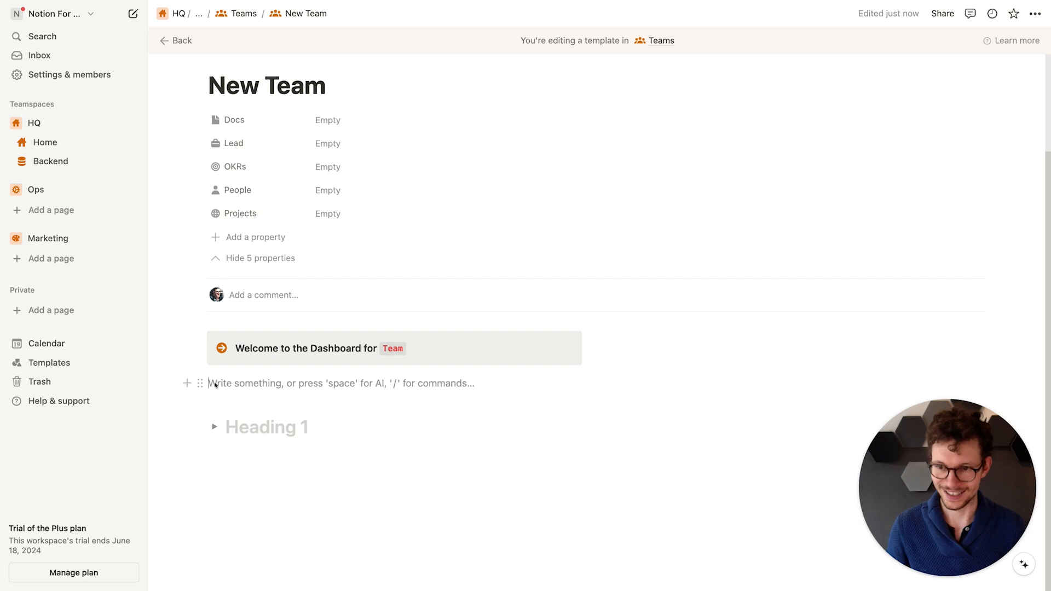
pyautogui.moveTo(202, 384); pyautogui.dragTo(206, 406)
pyautogui.click(227, 383)
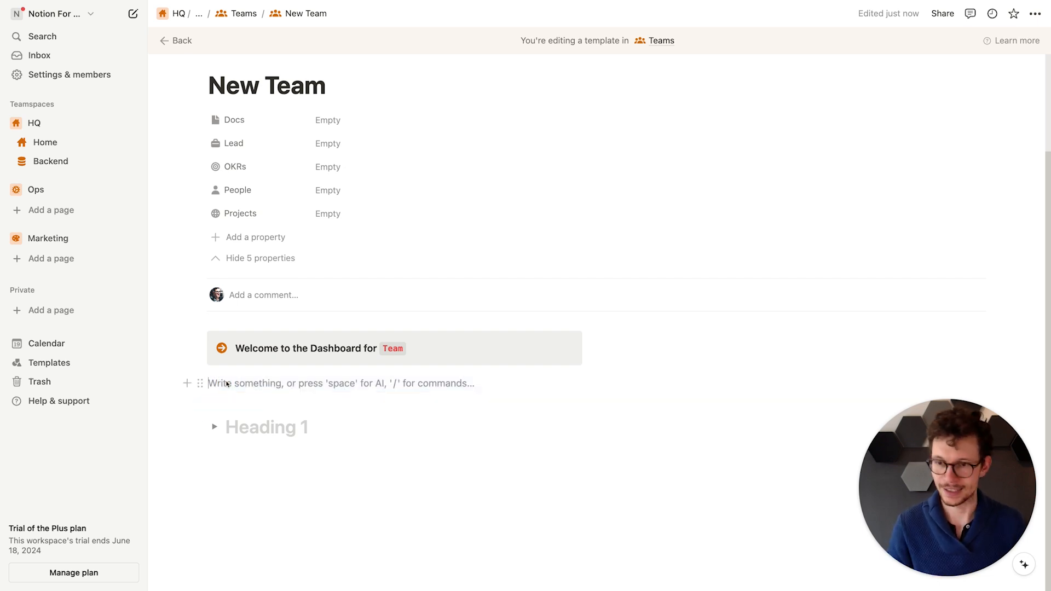
pyautogui.write('/create')
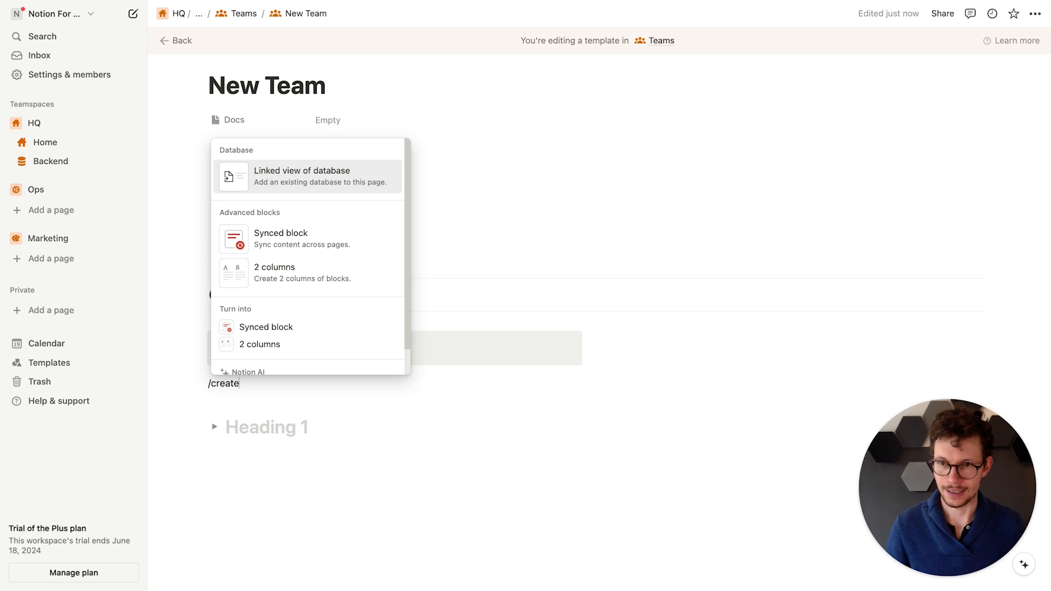
pyautogui.press('Return')
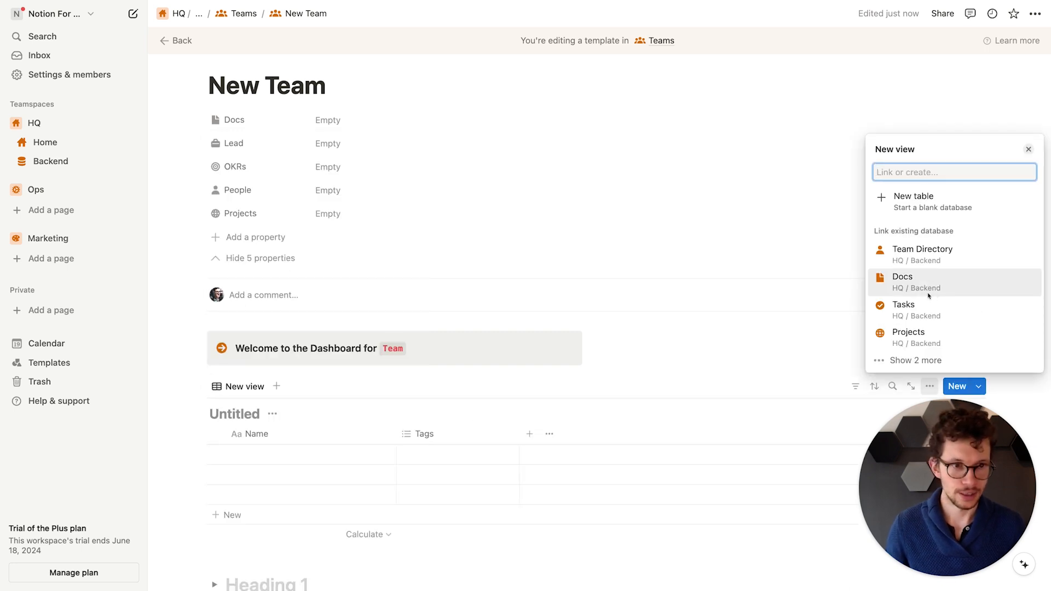
pyautogui.write('okr')
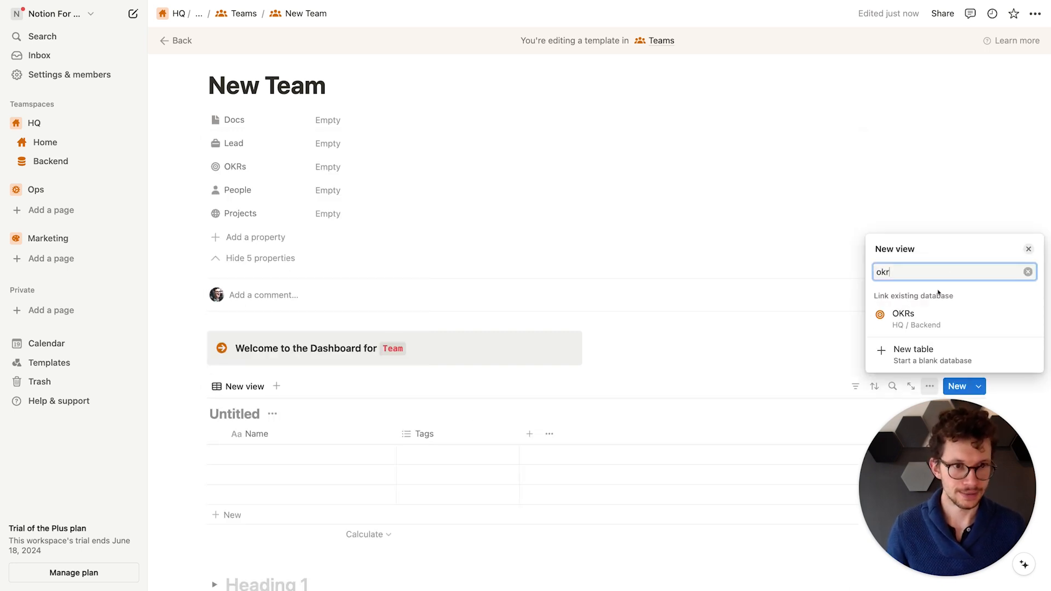
pyautogui.click(922, 316)
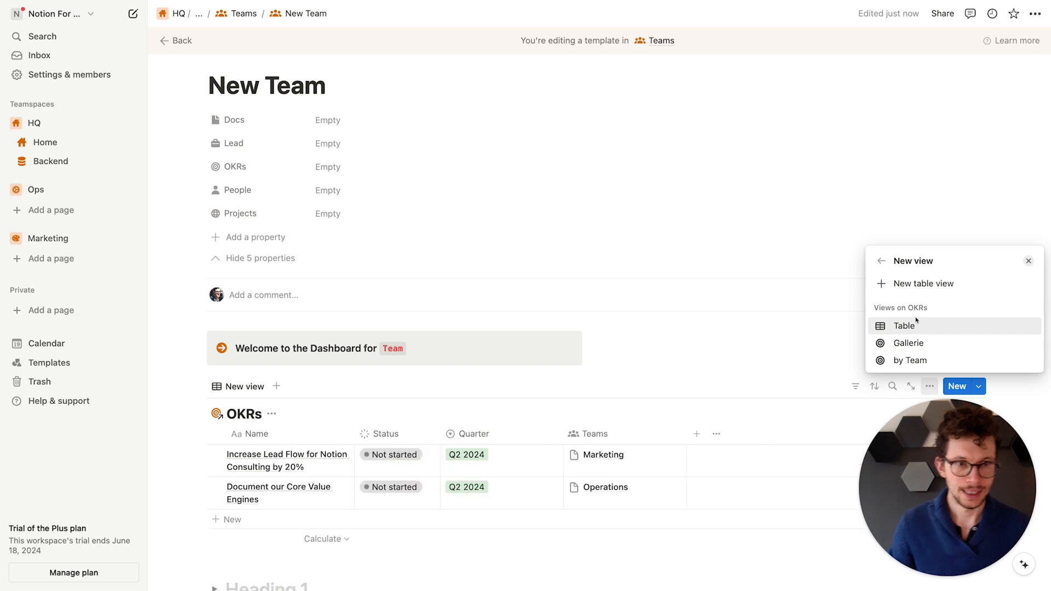
pyautogui.click(912, 339)
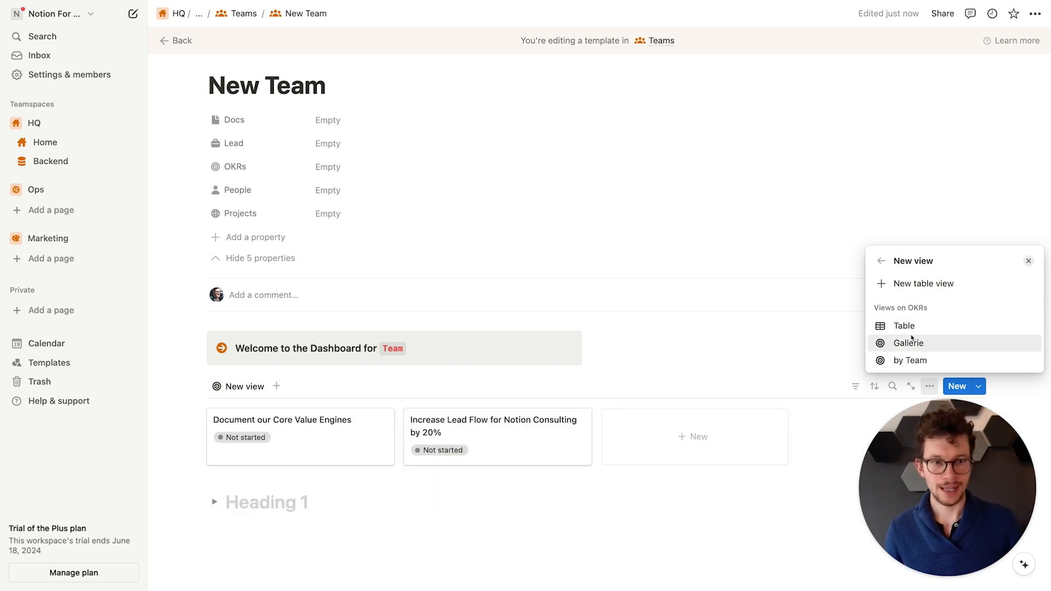
pyautogui.click(907, 344)
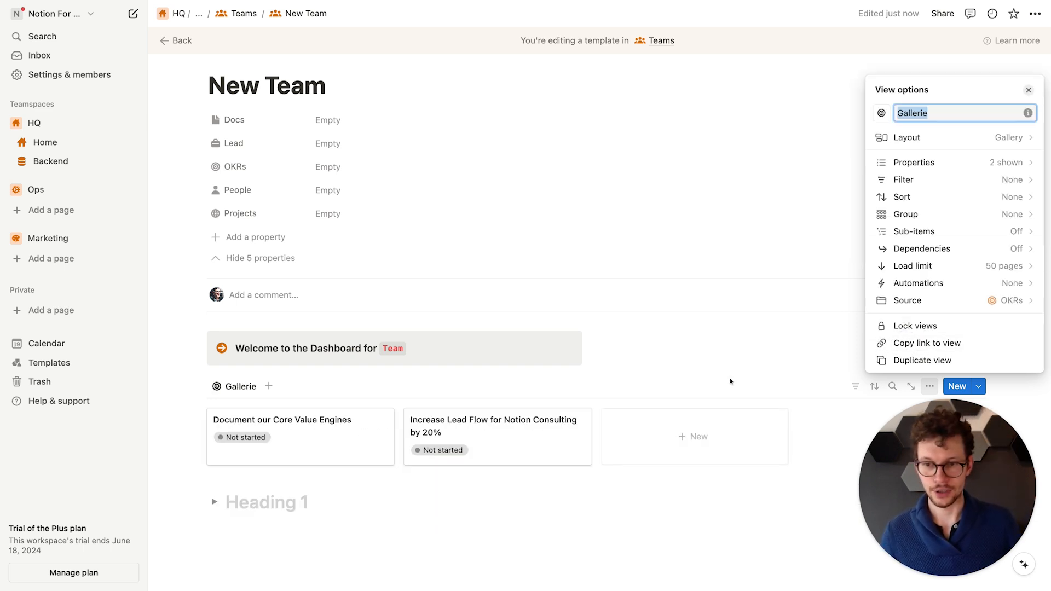
# Step: Clear the linked OKRs view's name and give it an advanced filter where Teams contains New Team
pyautogui.press('BackSpace')
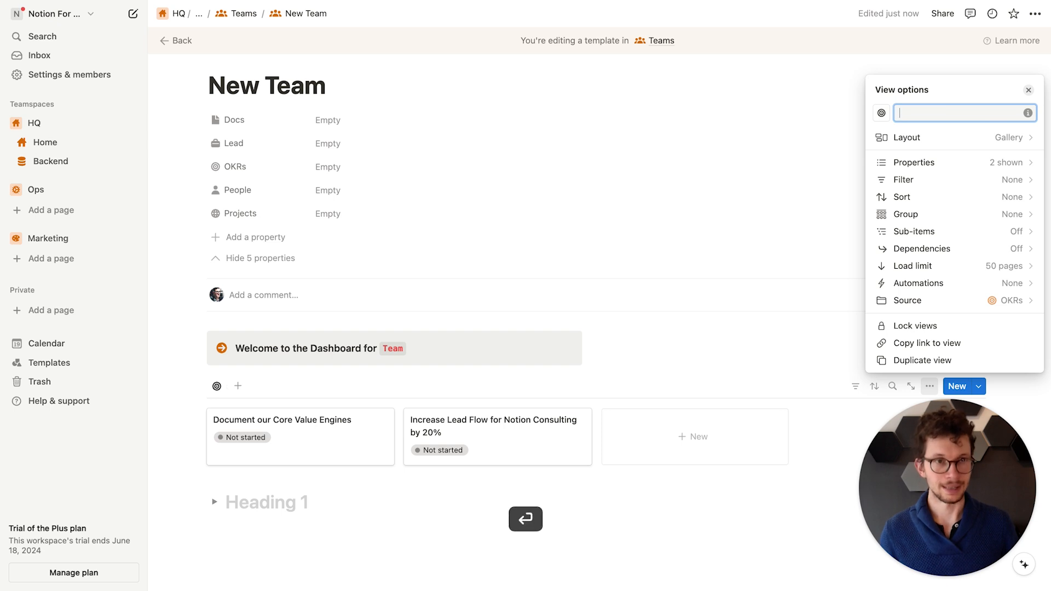
pyautogui.click(943, 180)
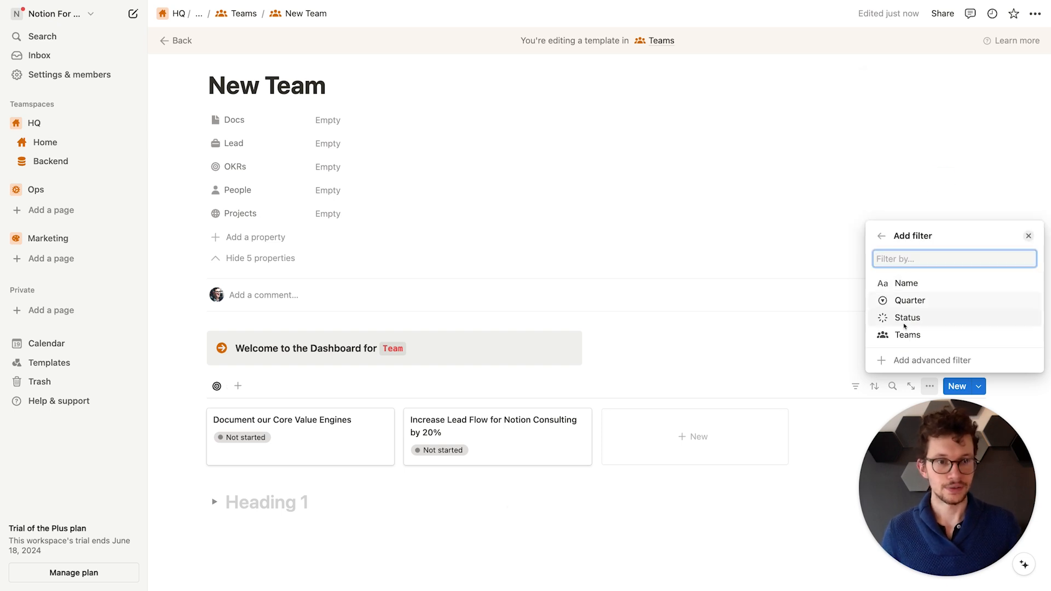
pyautogui.click(914, 359)
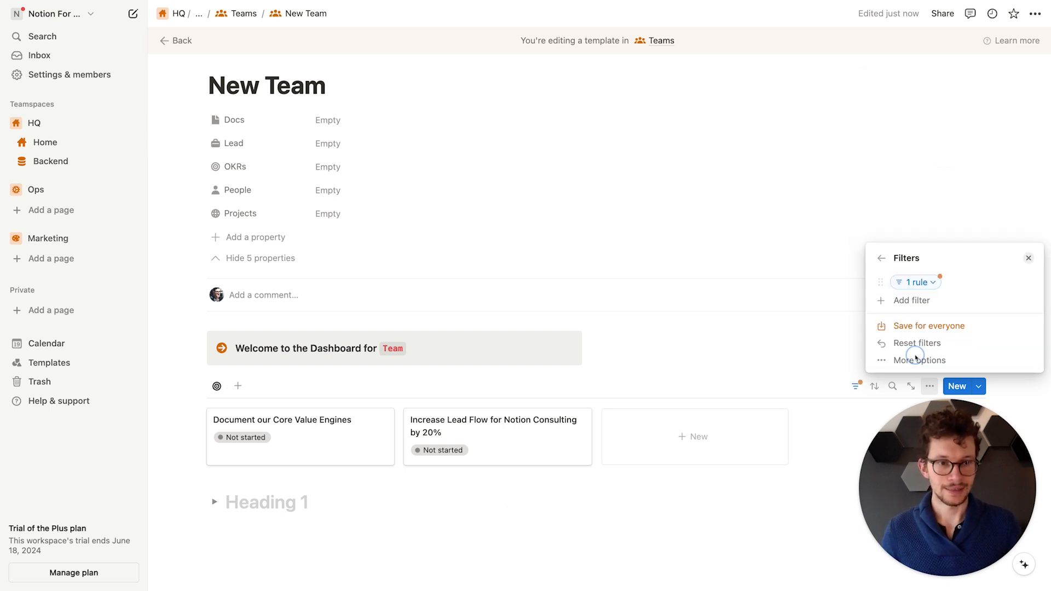
pyautogui.click(918, 282)
pyautogui.click(815, 315)
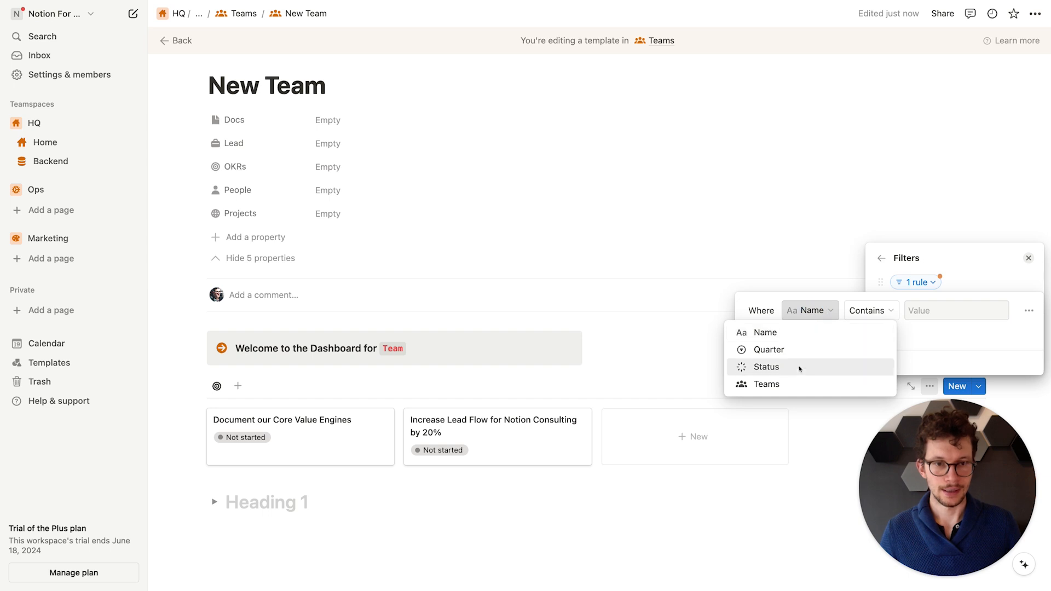
pyautogui.click(785, 385)
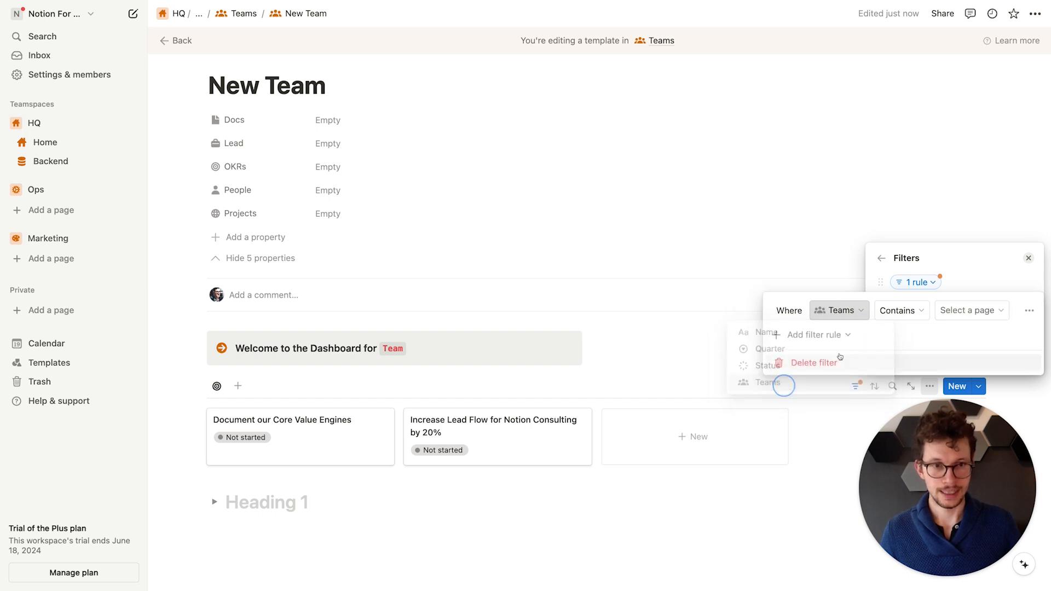
pyautogui.click(947, 317)
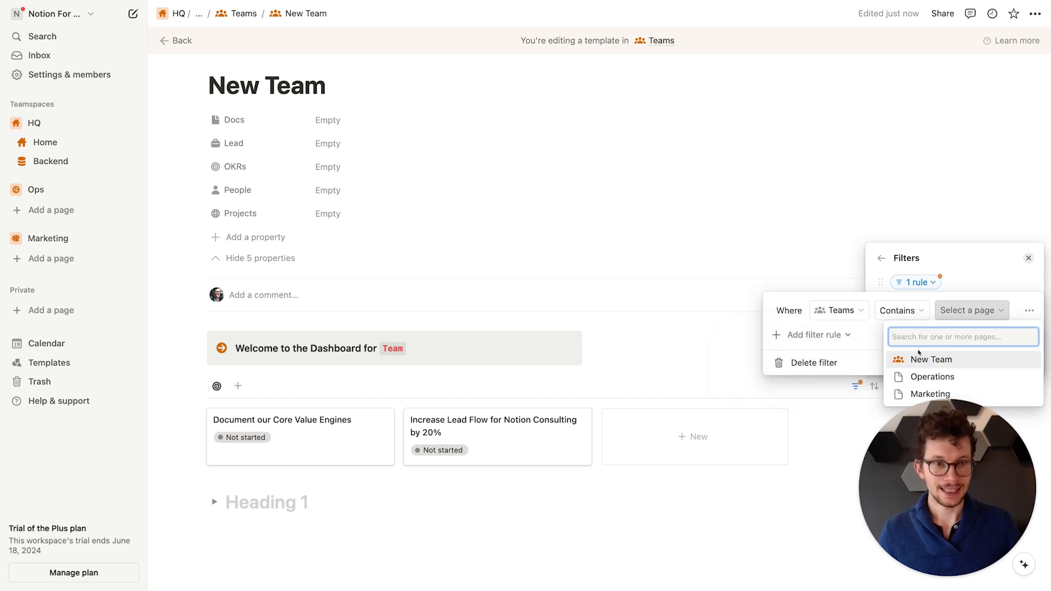
pyautogui.click(915, 360)
pyautogui.press('Escape')
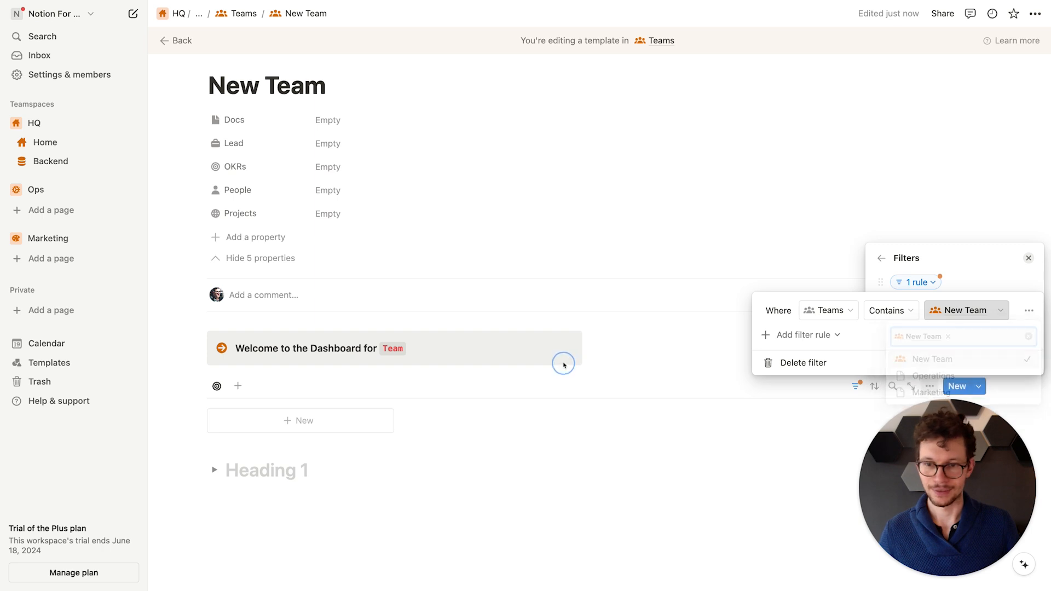
pyautogui.click(551, 359)
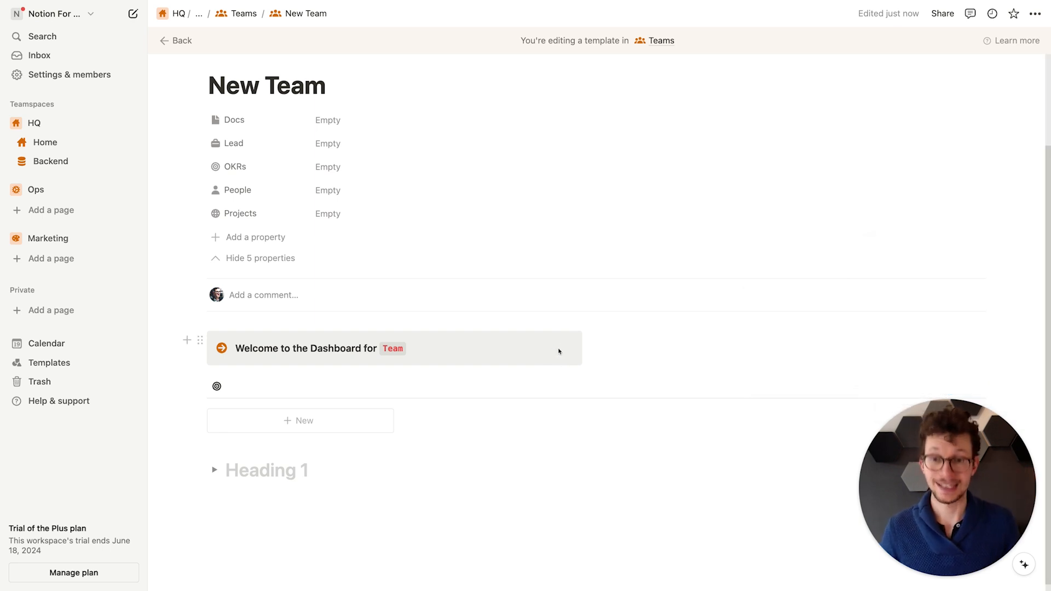
# Step: Save the linked OKRs view's team filter for everyone
pyautogui.scroll(-1, 657, 345)
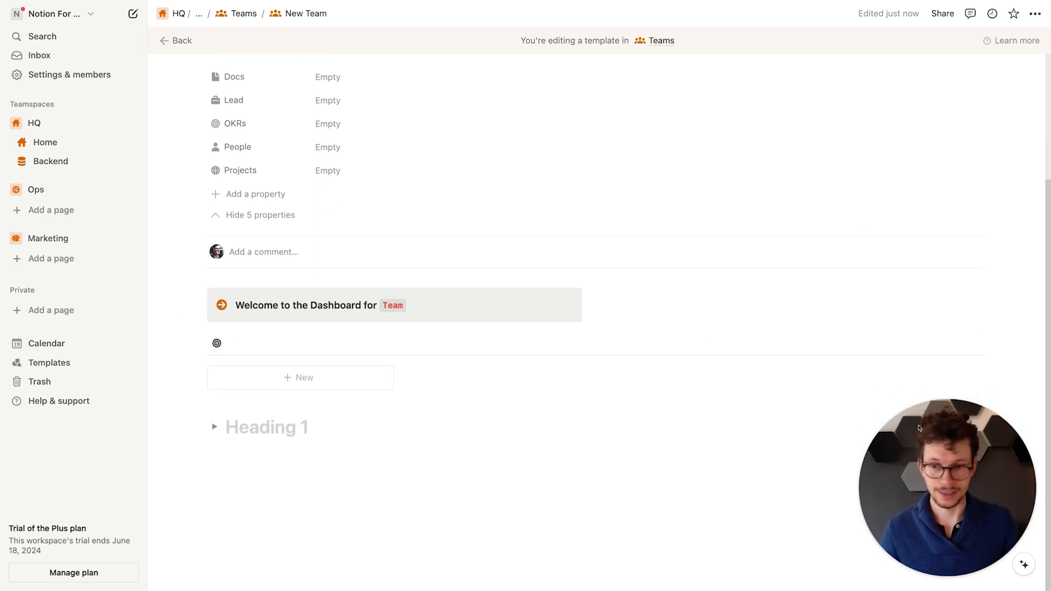
pyautogui.click(856, 342)
pyautogui.click(909, 368)
pyautogui.scroll(-1, 456, 343)
# Step: Insert a Heading 1 reading "OKRs" between the welcome callout and the linked OKRs view
pyautogui.click(426, 293)
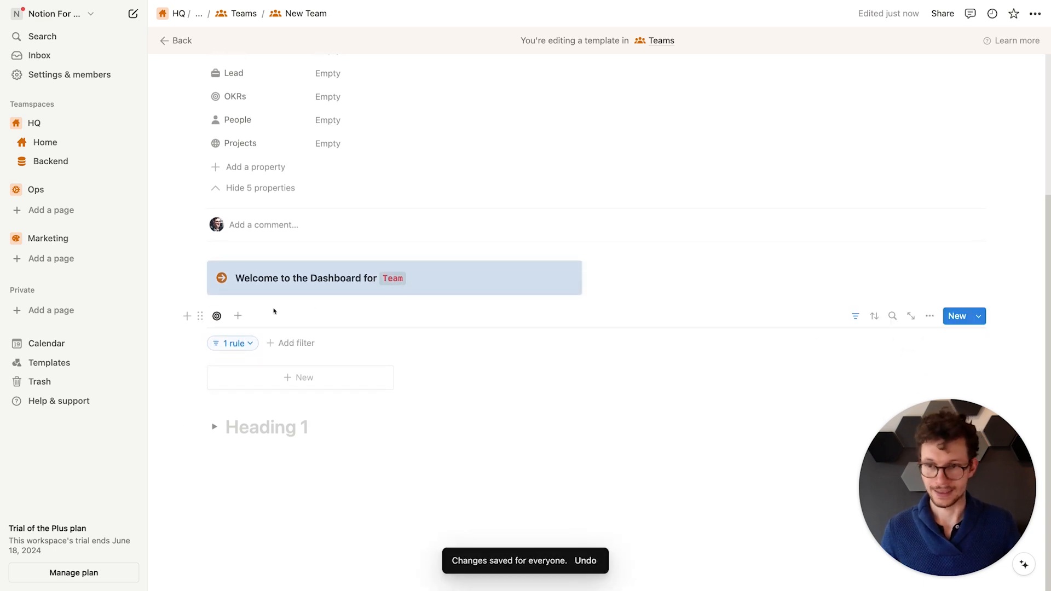
pyautogui.click(414, 280)
pyautogui.press('Return')
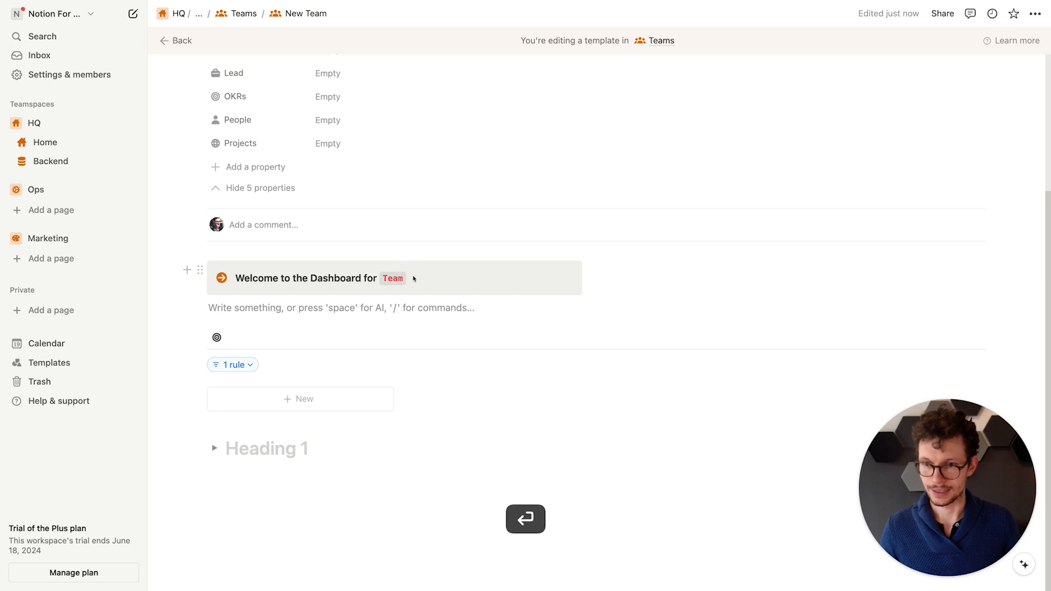
pyautogui.write('/h1')
pyautogui.press('Return')
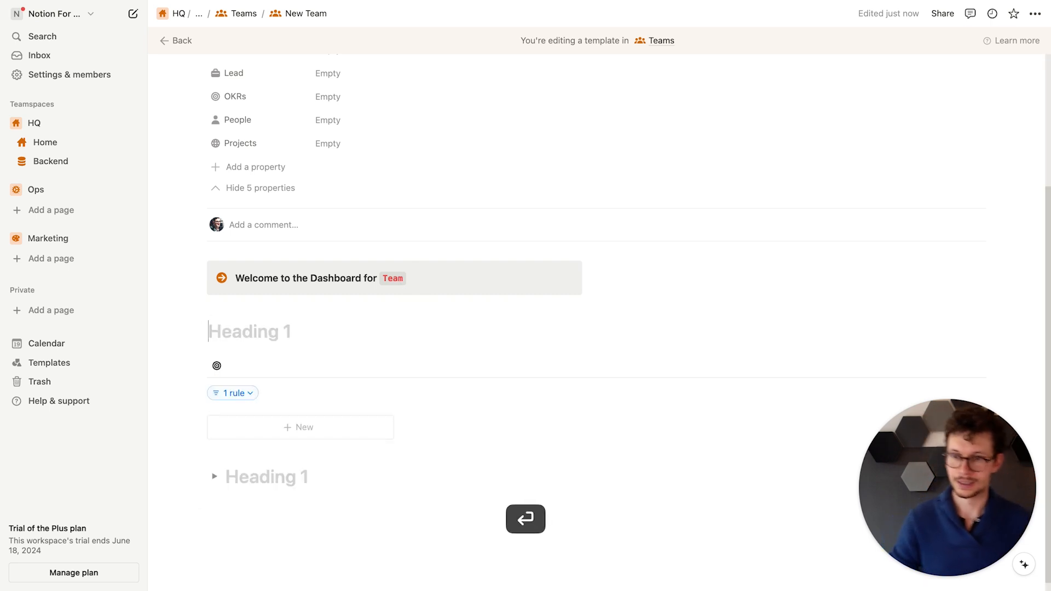
pyautogui.write('OKRs')
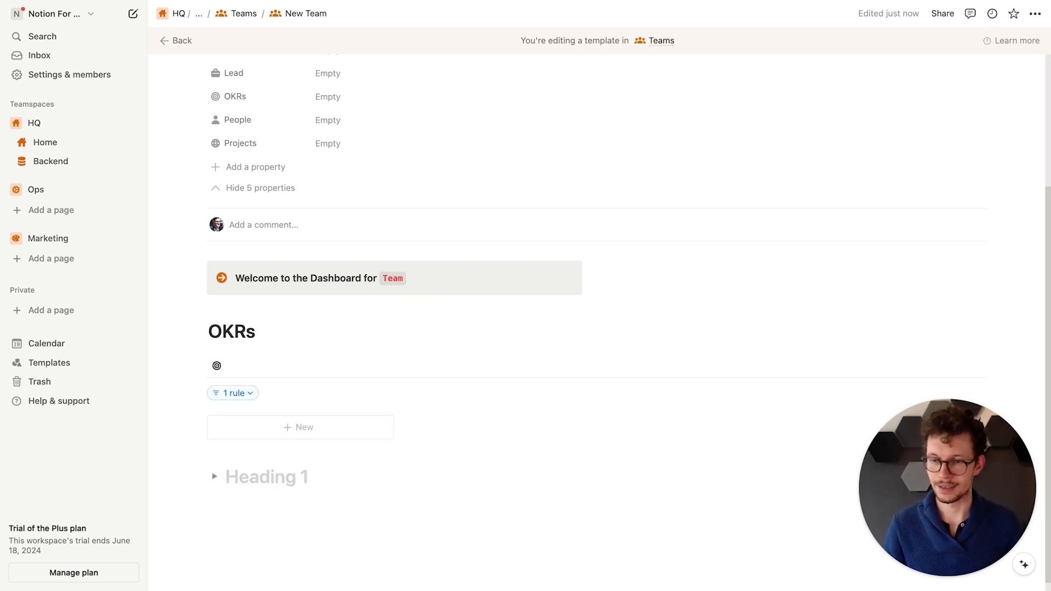
# Step: Add the line "Our goals for this quarter" below the OKRs heading and color it gray
pyautogui.press('Return')
pyautogui.write('Our gaols')
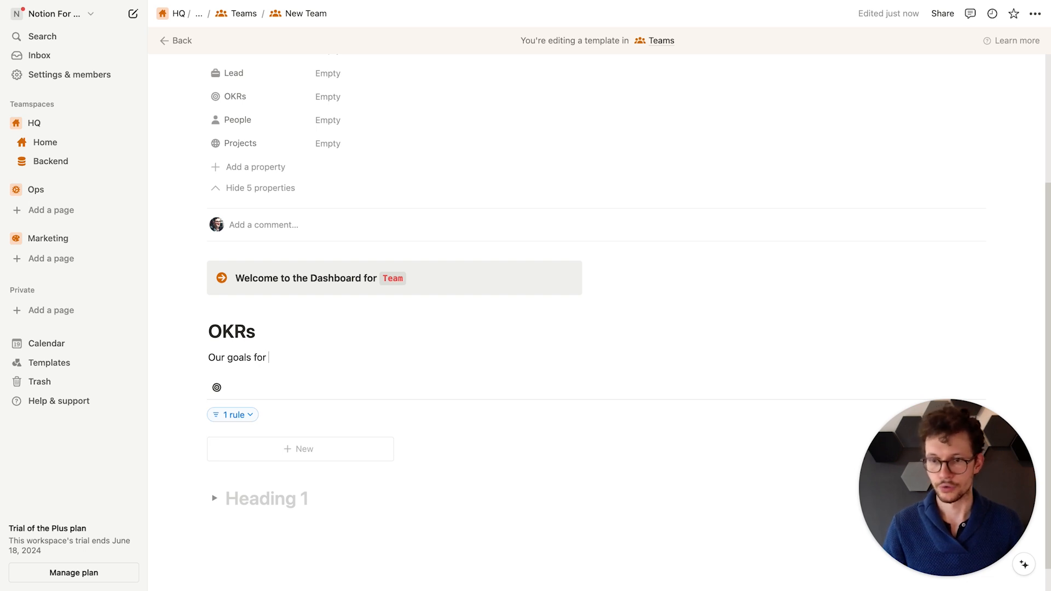
pyautogui.press('super+a')
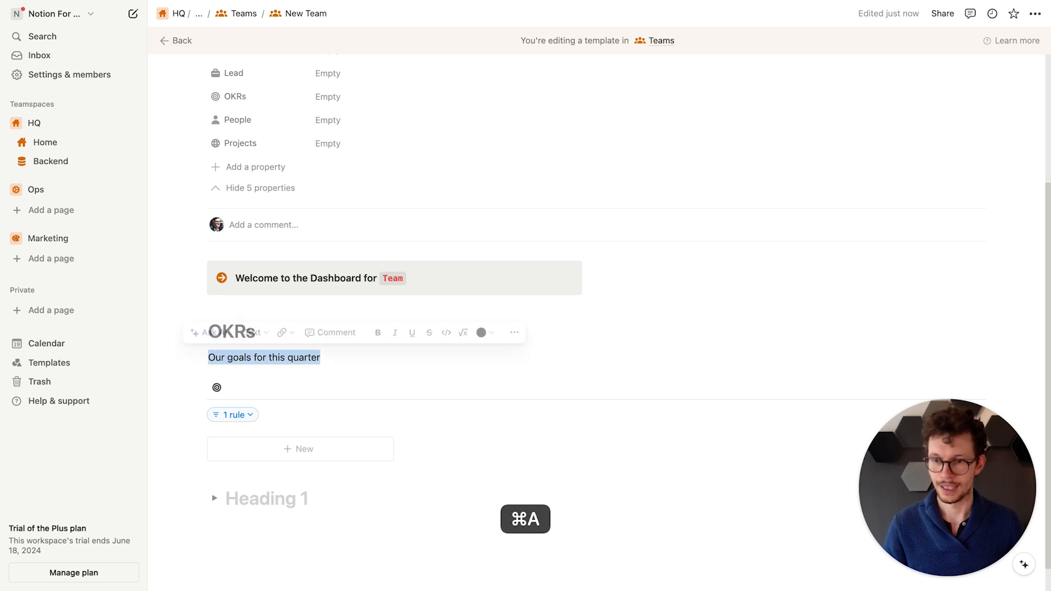
pyautogui.click(491, 336)
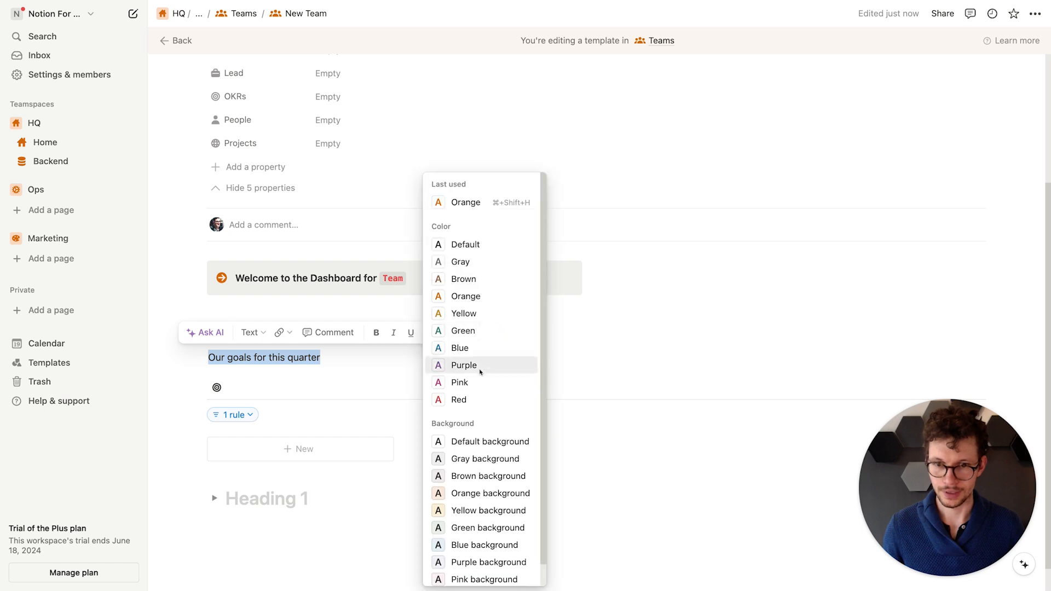
pyautogui.click(472, 261)
pyautogui.click(435, 390)
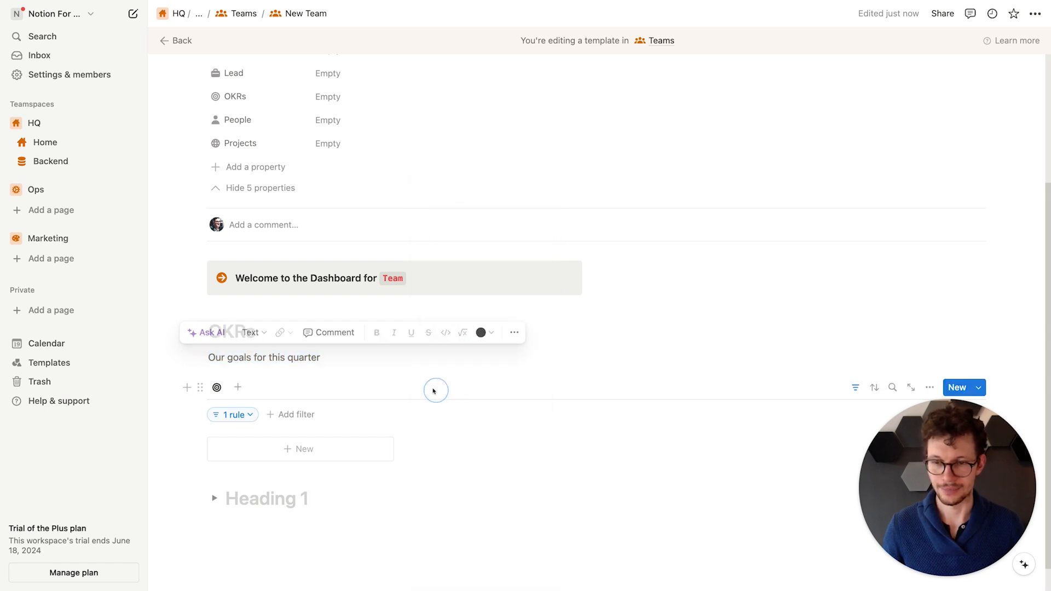
# Step: Add a Quarter filter with no option selected to the linked OKRs view and save it for everyone
pyautogui.scroll(-2, 433, 384)
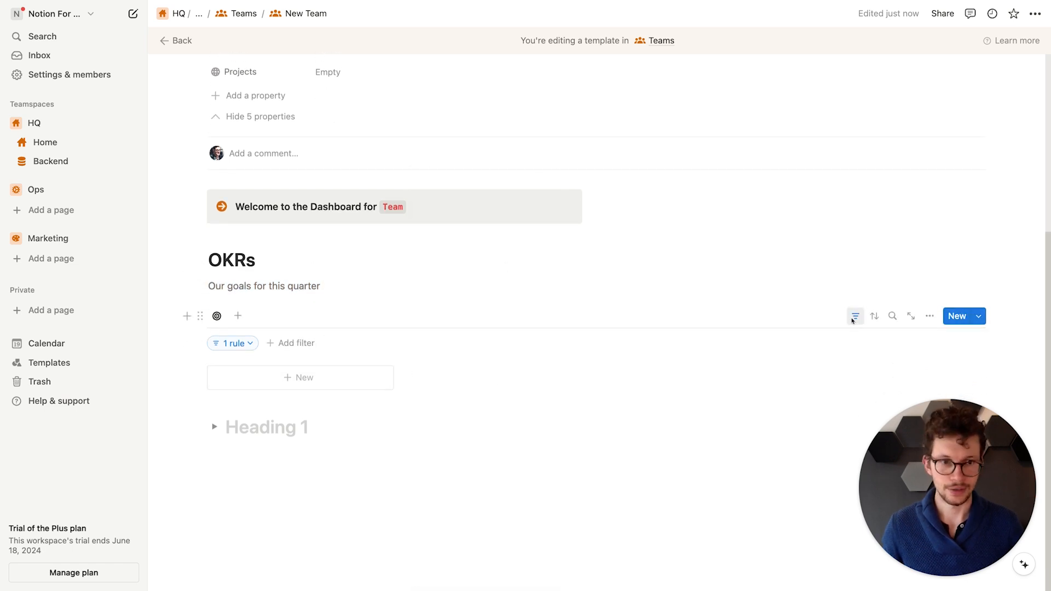
pyautogui.click(855, 316)
pyautogui.click(856, 343)
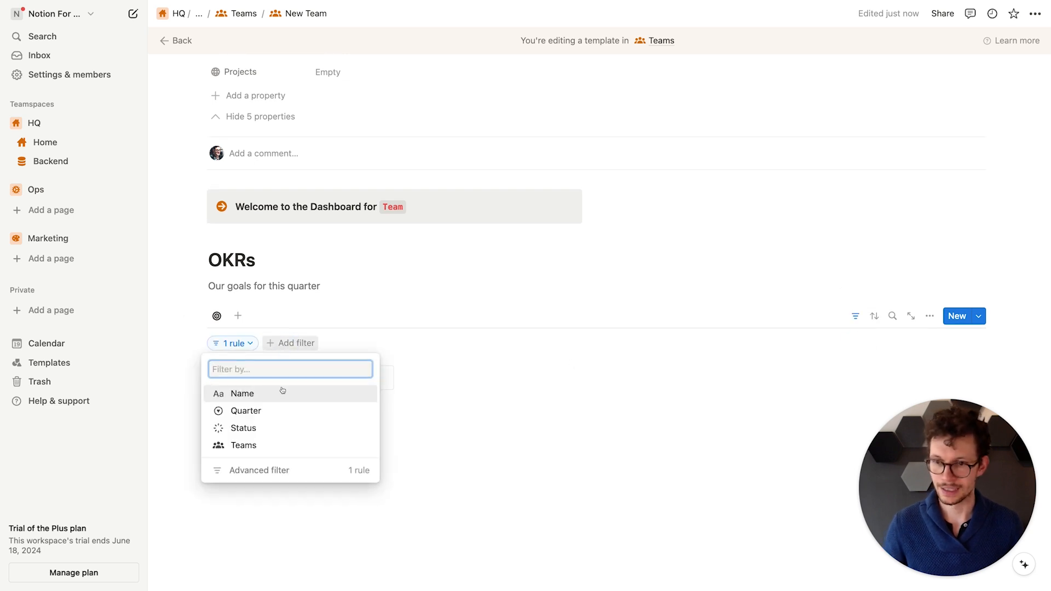
pyautogui.click(266, 410)
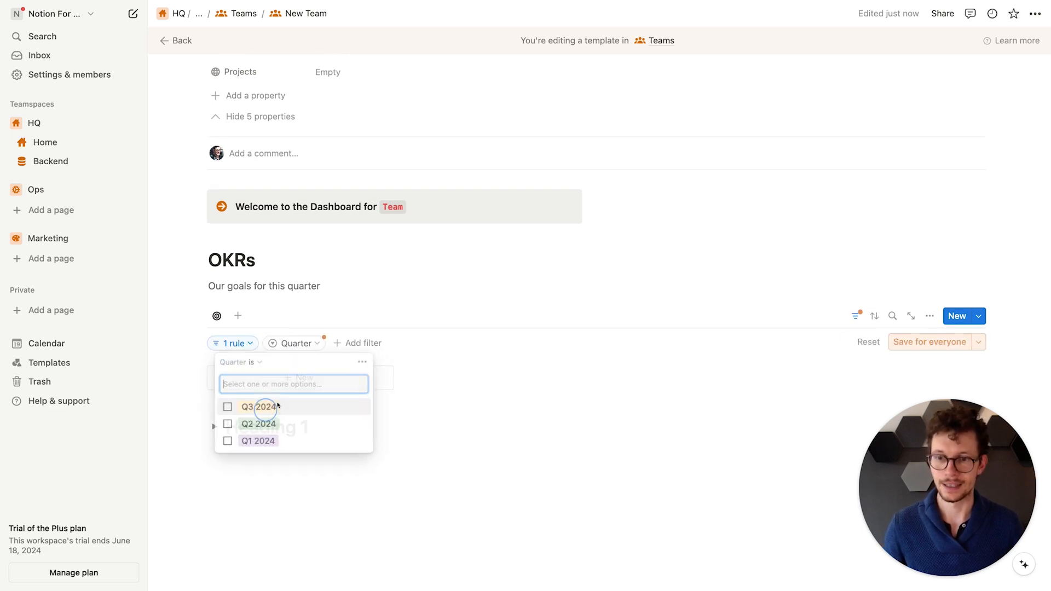
pyautogui.click(929, 342)
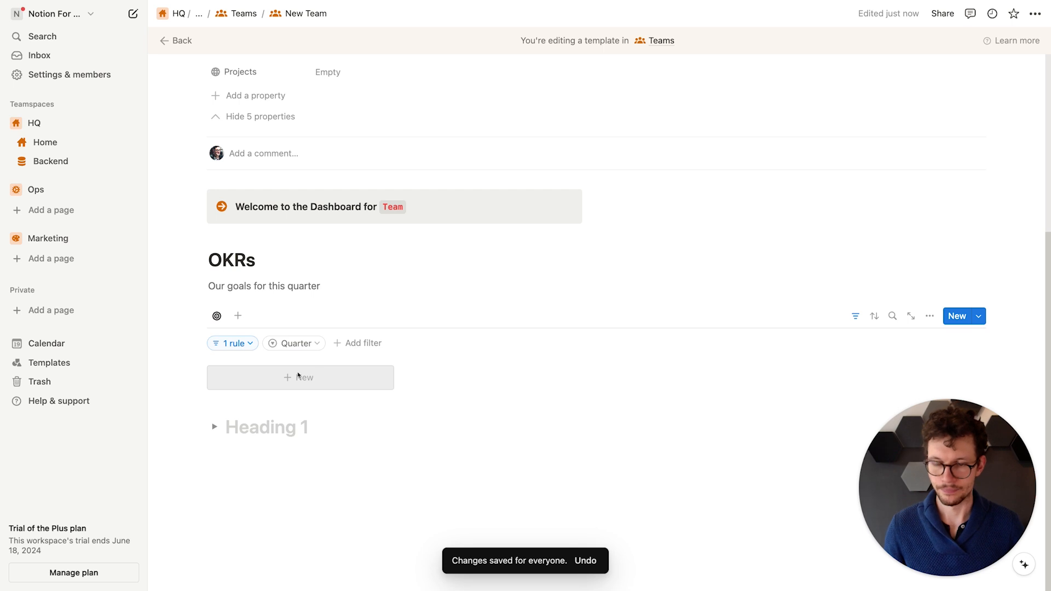
# Step: Review the OKRs view's Teams filter rule and the options available in its Quarter filter
pyautogui.click(232, 345)
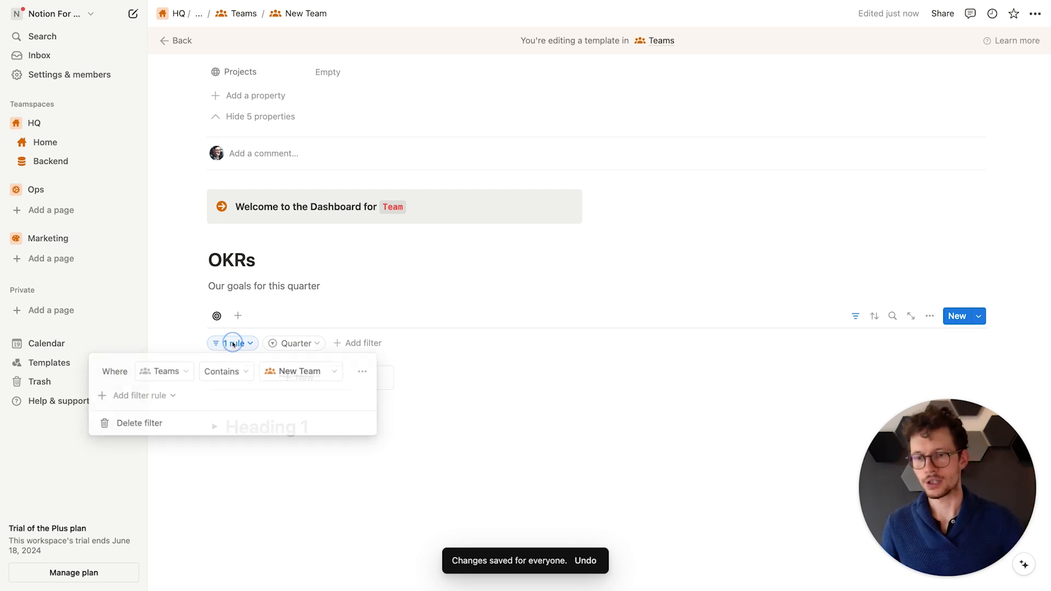
pyautogui.click(289, 329)
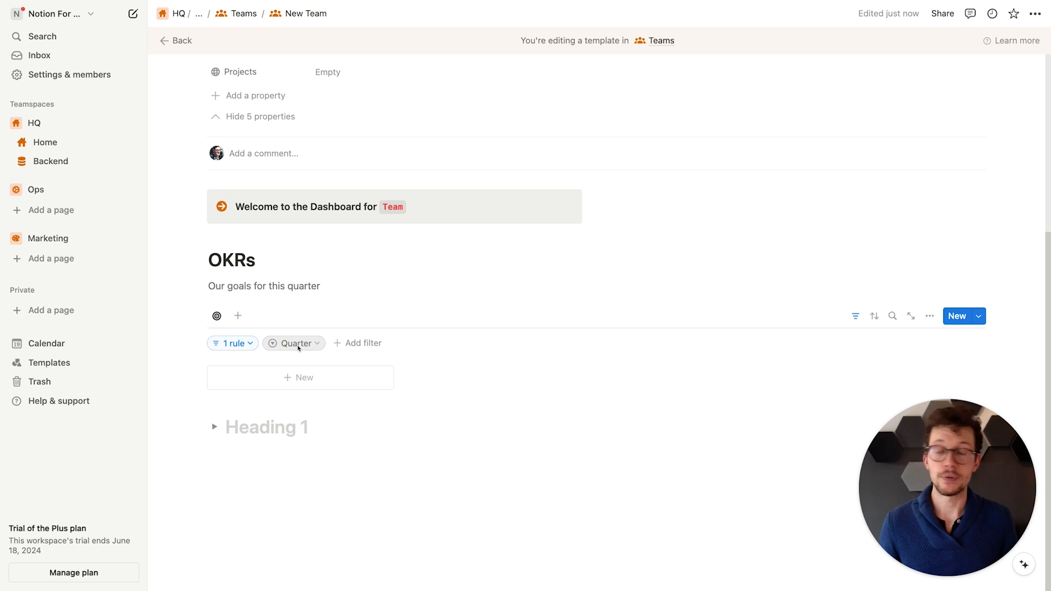
pyautogui.click(241, 347)
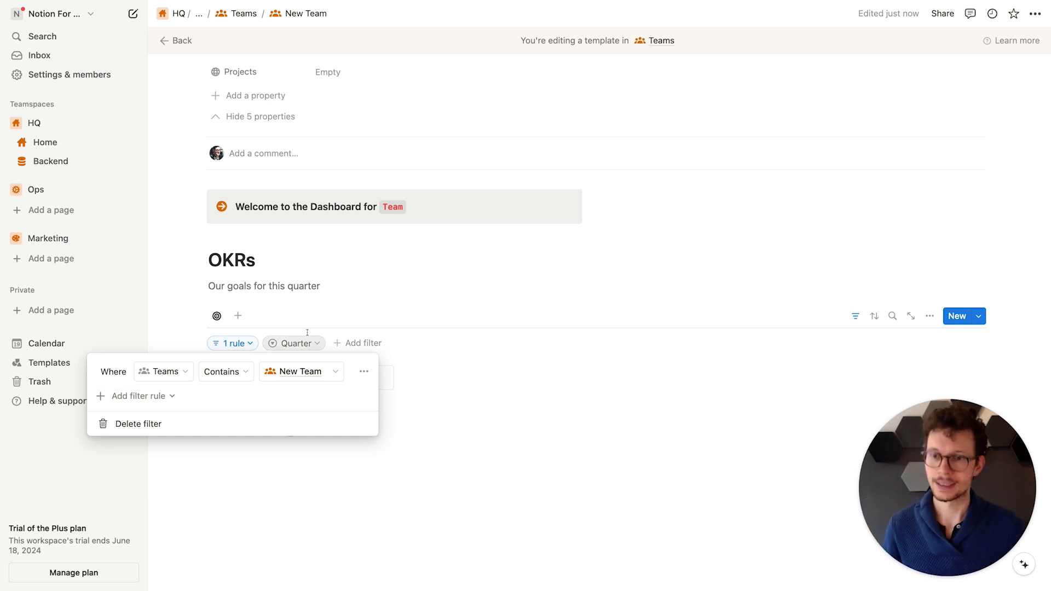
pyautogui.click(298, 294)
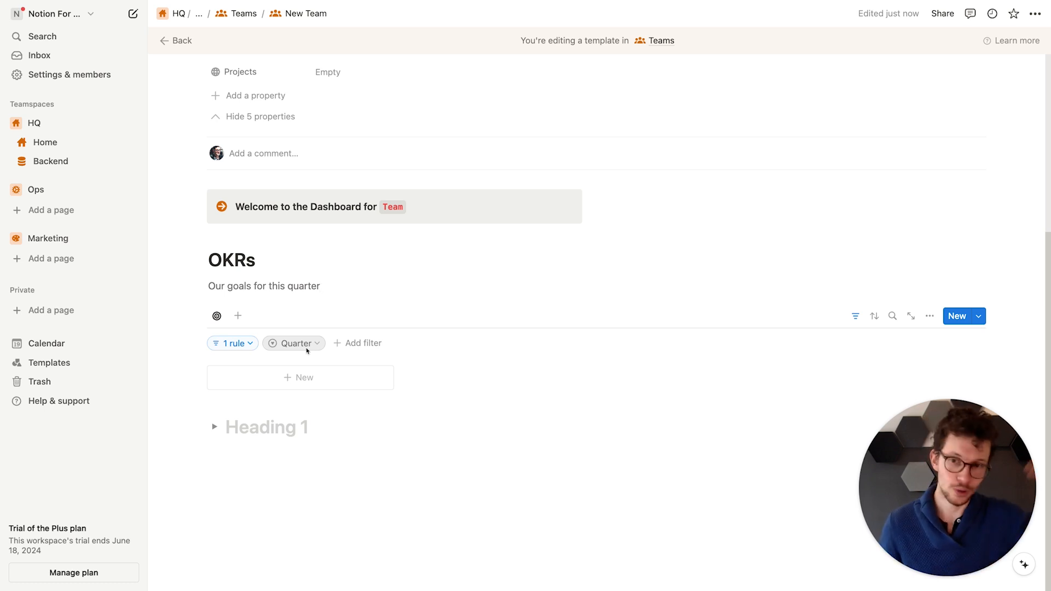
pyautogui.click(307, 349)
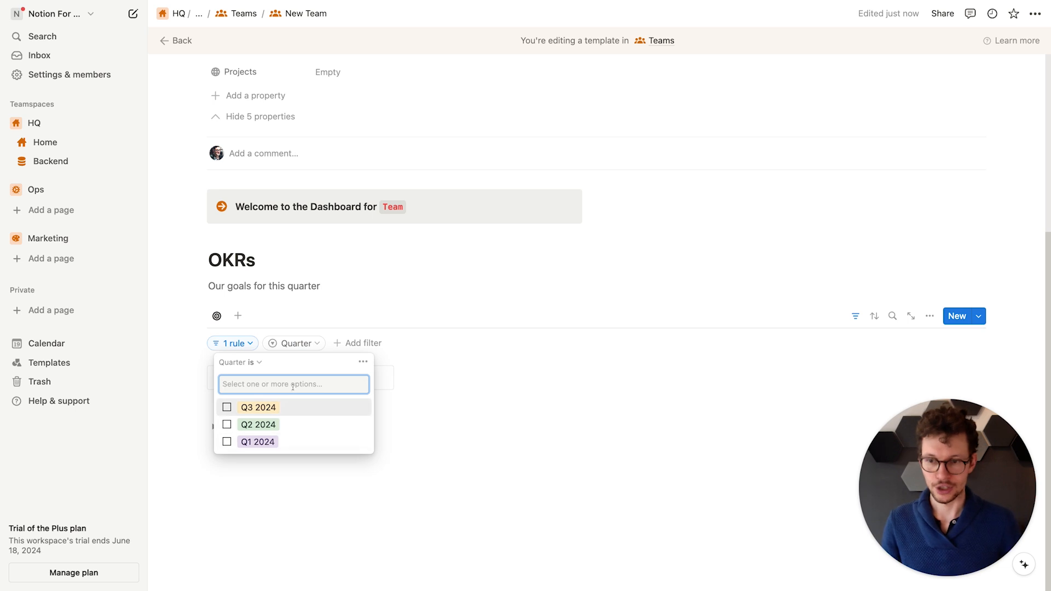
pyautogui.click(328, 260)
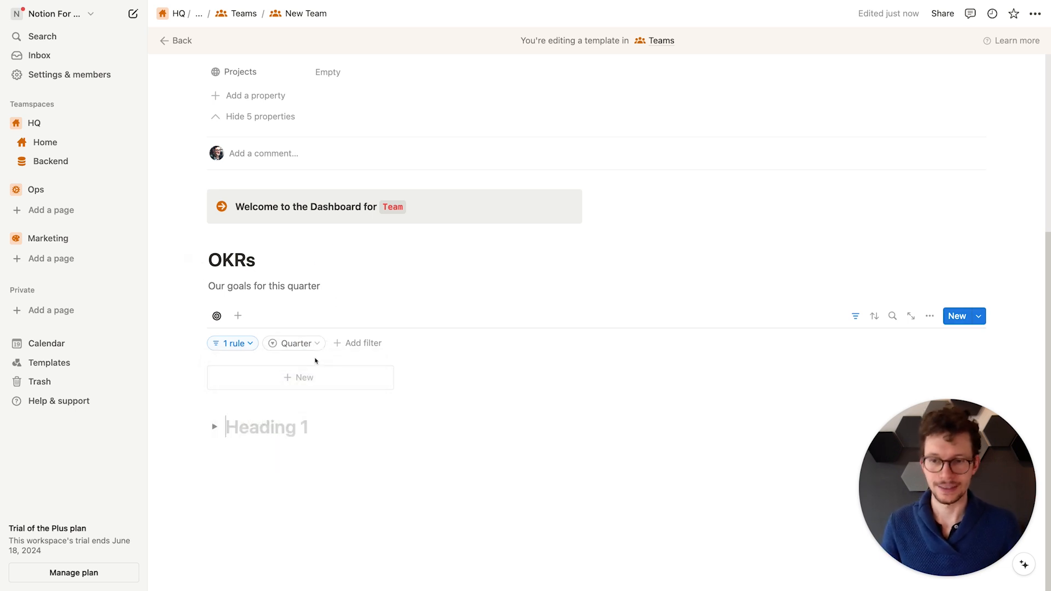
pyautogui.click(259, 349)
pyautogui.click(252, 344)
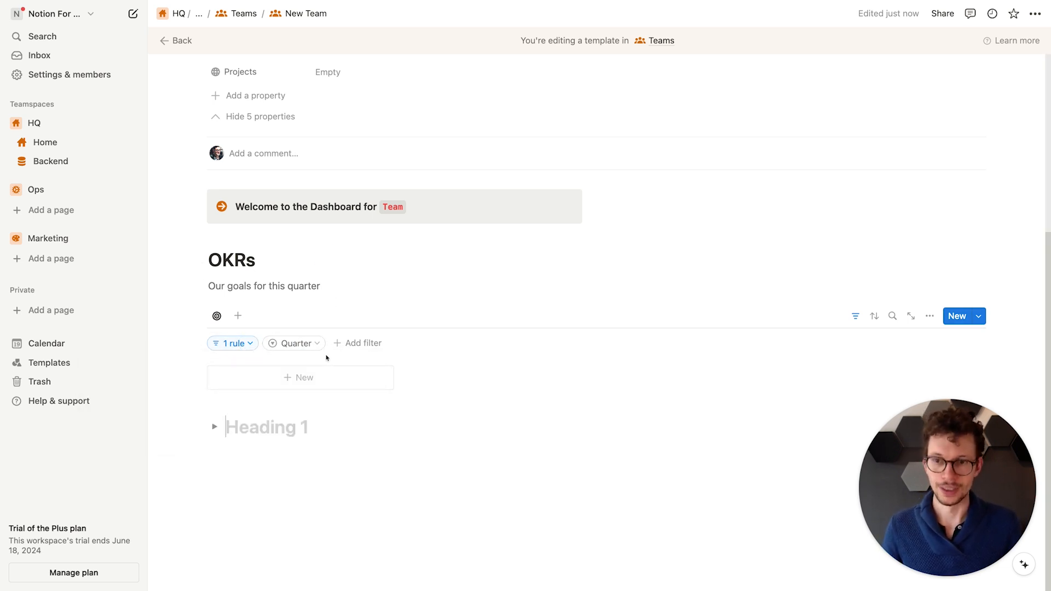
# Step: Fill the empty toggle heading below the OKRs view with the globe-with-meridians emoji and the text "Projects"
pyautogui.click(312, 433)
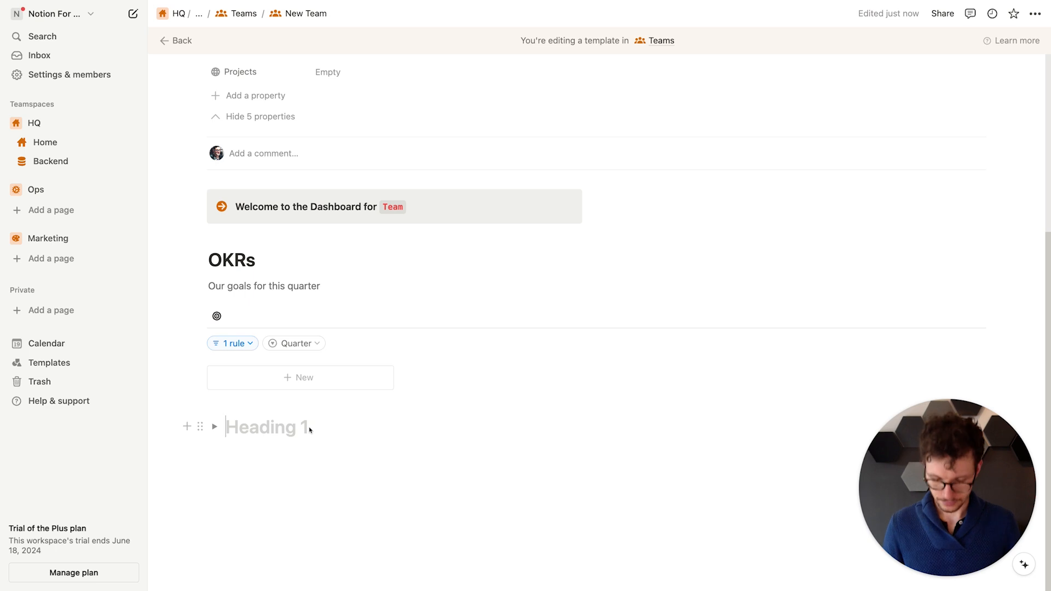
pyautogui.scroll(2, 323, 416)
pyautogui.scroll(-2, 298, 417)
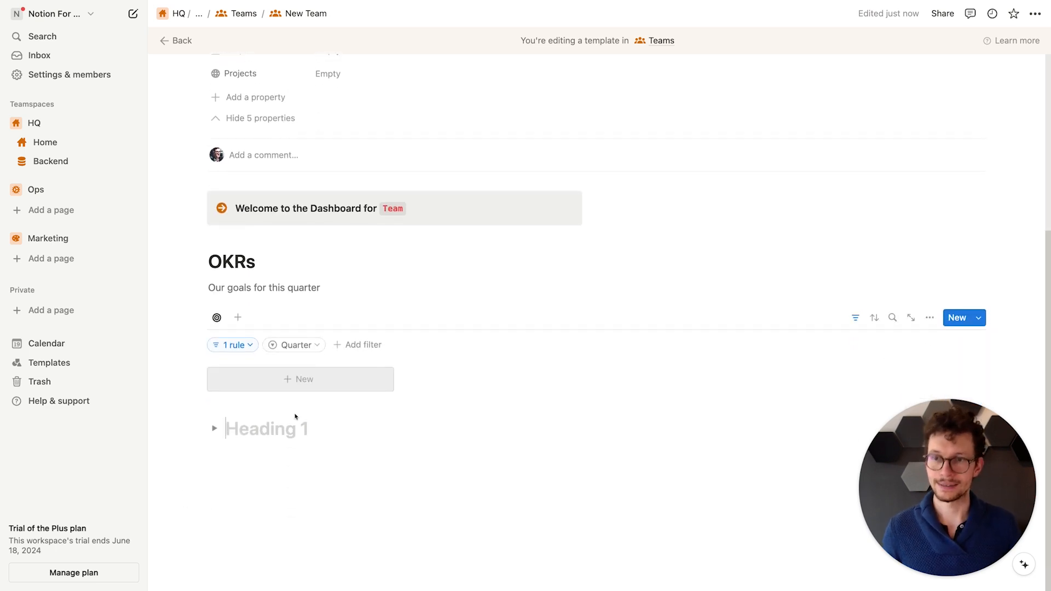
pyautogui.press('ctrl+super+space')
pyautogui.write('glob')
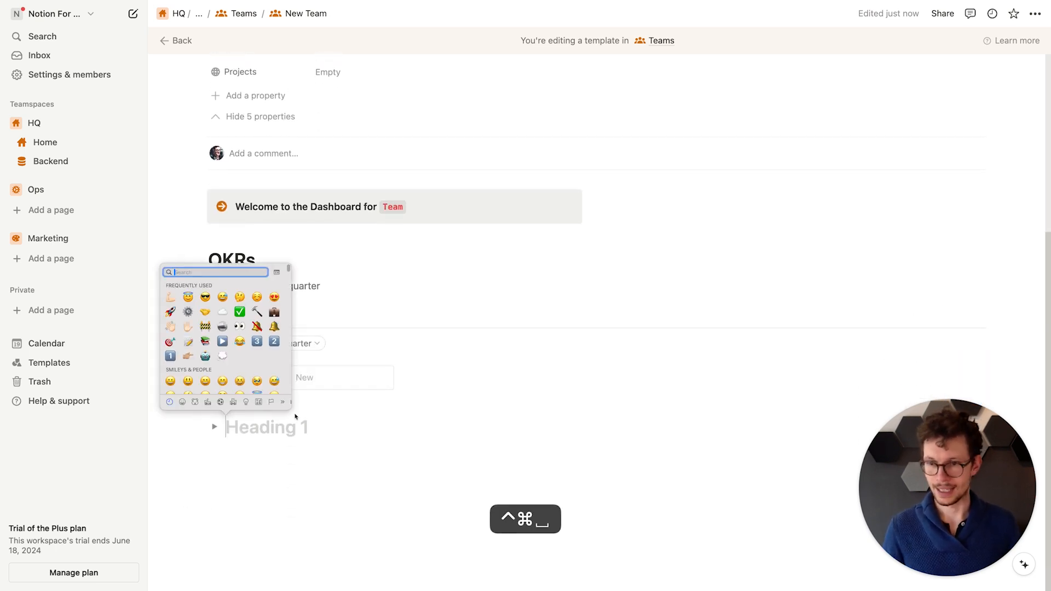
pyautogui.write('e')
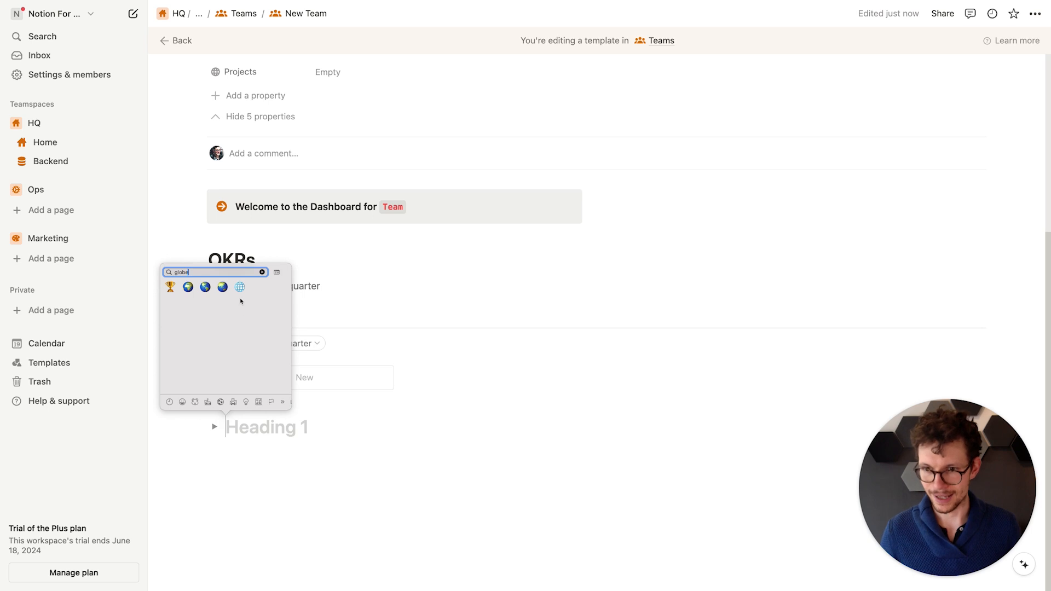
pyautogui.press('Return')
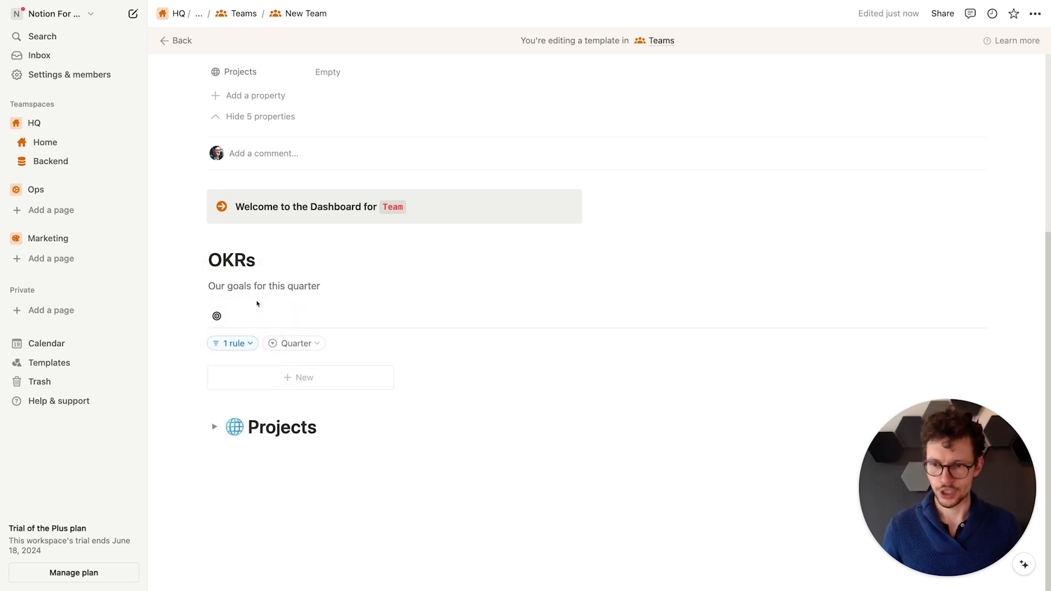
# Step: Add a level-1 toggle heading below Projects with the green check-mark emoji and the text "Tasks"
pyautogui.click(338, 435)
pyautogui.press('Return')
pyautogui.write('/h1')
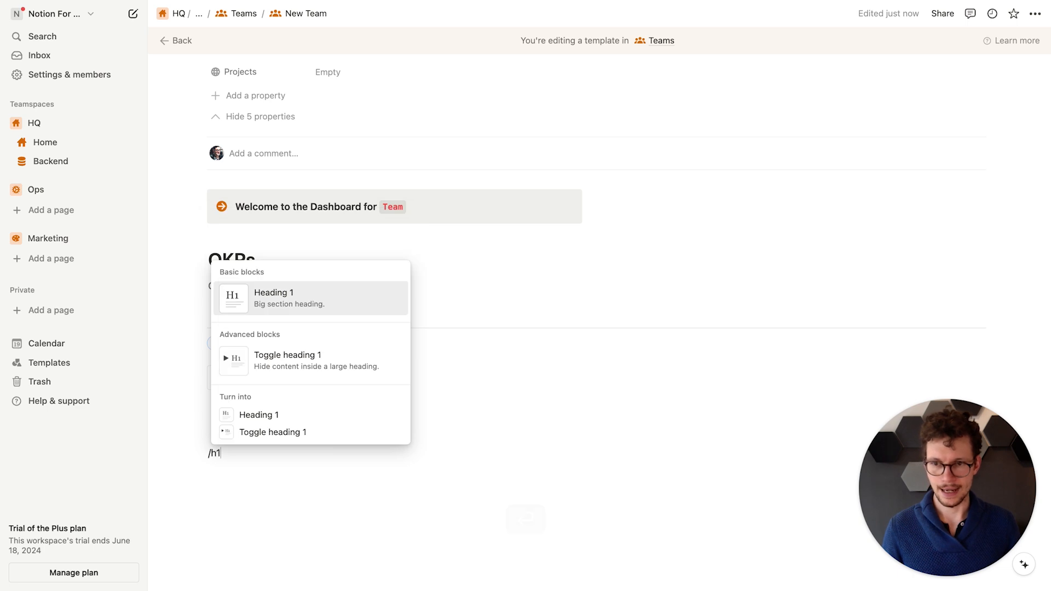
pyautogui.click(296, 359)
pyautogui.press('ctrl+super+space')
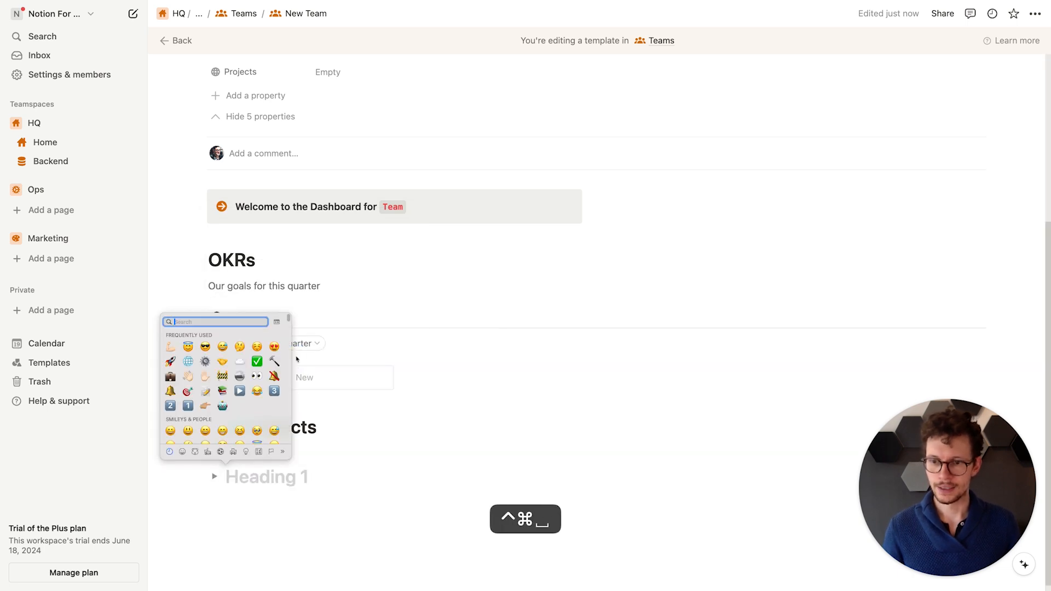
pyautogui.click(258, 361)
pyautogui.write('Tasks')
pyautogui.press('Return')
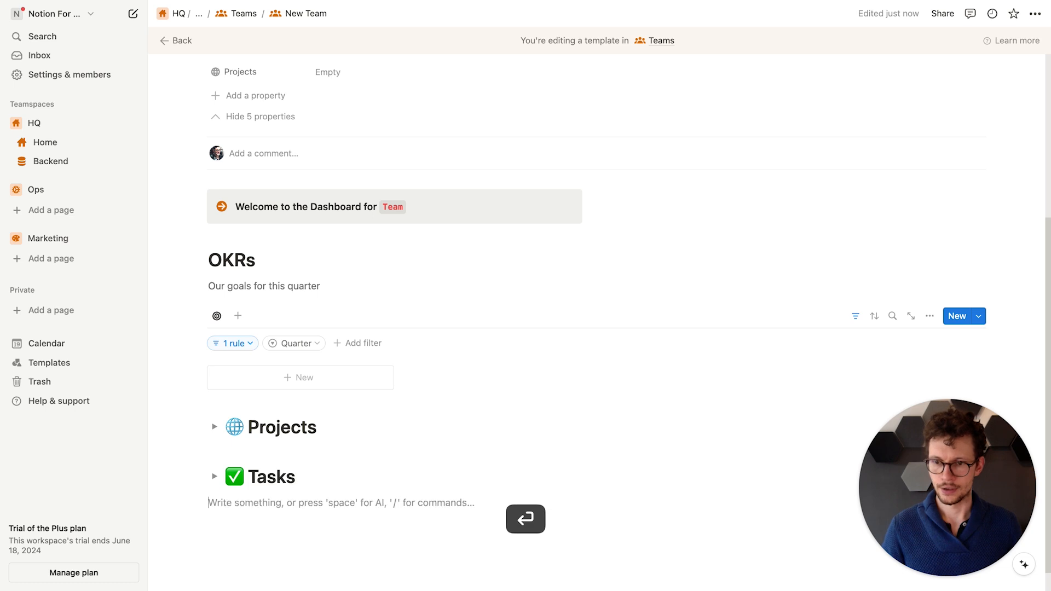
# Step: Add a level-1 toggle heading below Tasks with the memo emoji and the text "Docs"
pyautogui.write('/h1')
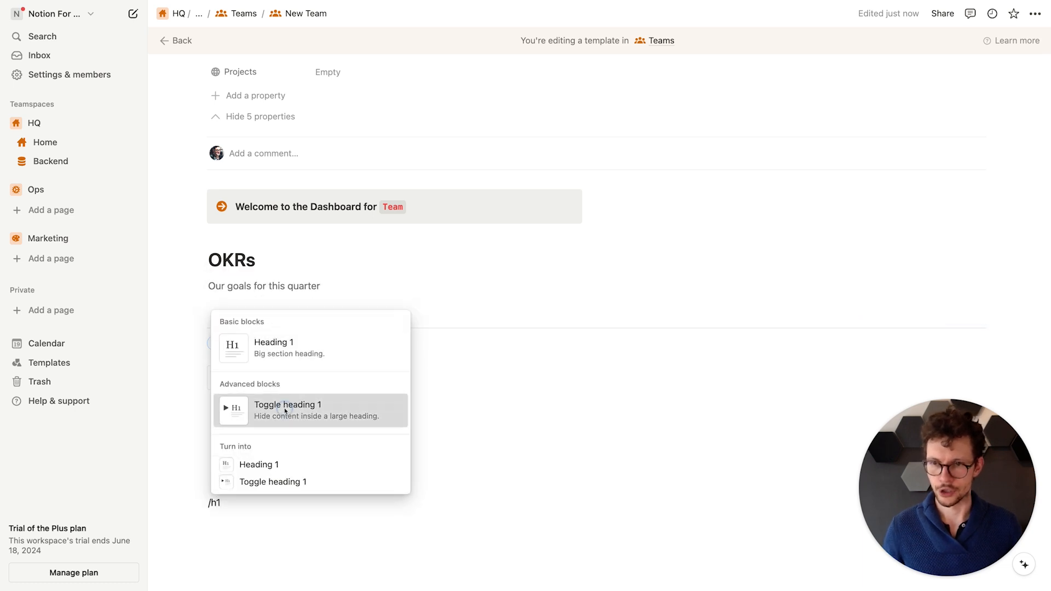
pyautogui.click(285, 411)
pyautogui.press('ctrl+super+space')
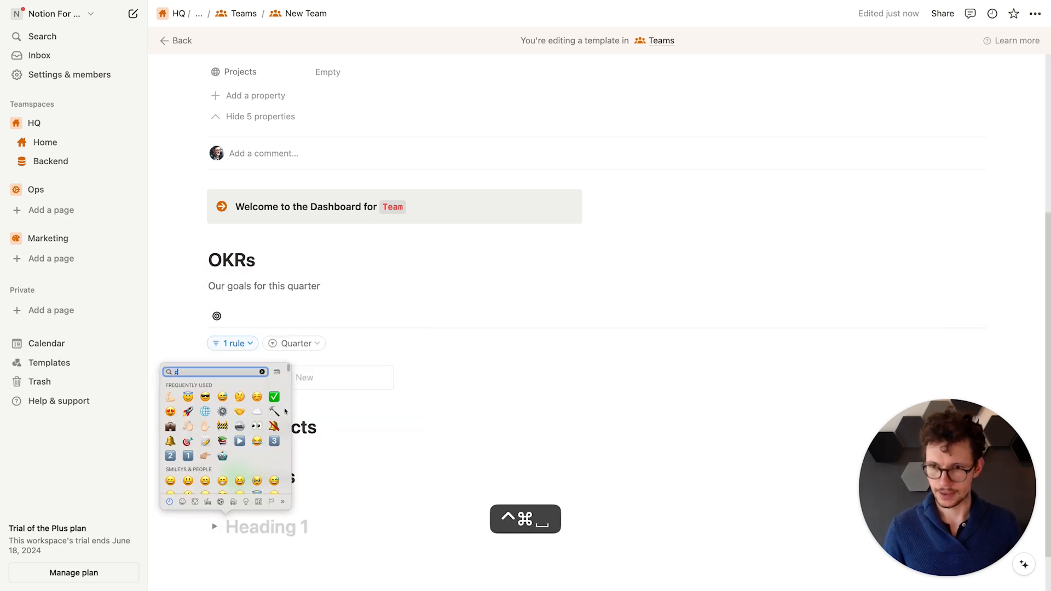
pyautogui.write('w')
pyautogui.press('super+a')
pyautogui.write('riting')
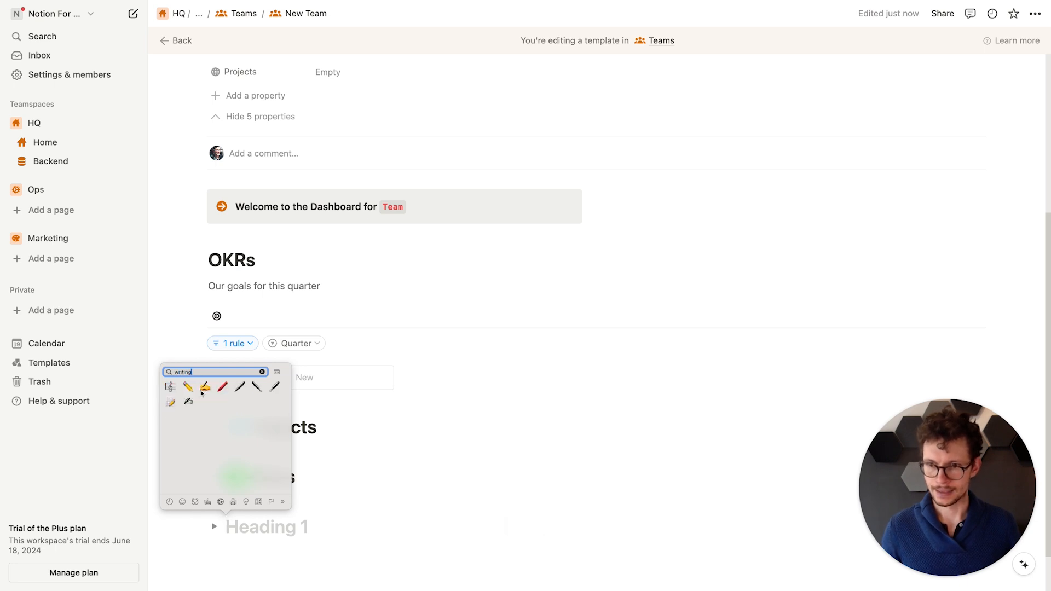
pyautogui.click(171, 403)
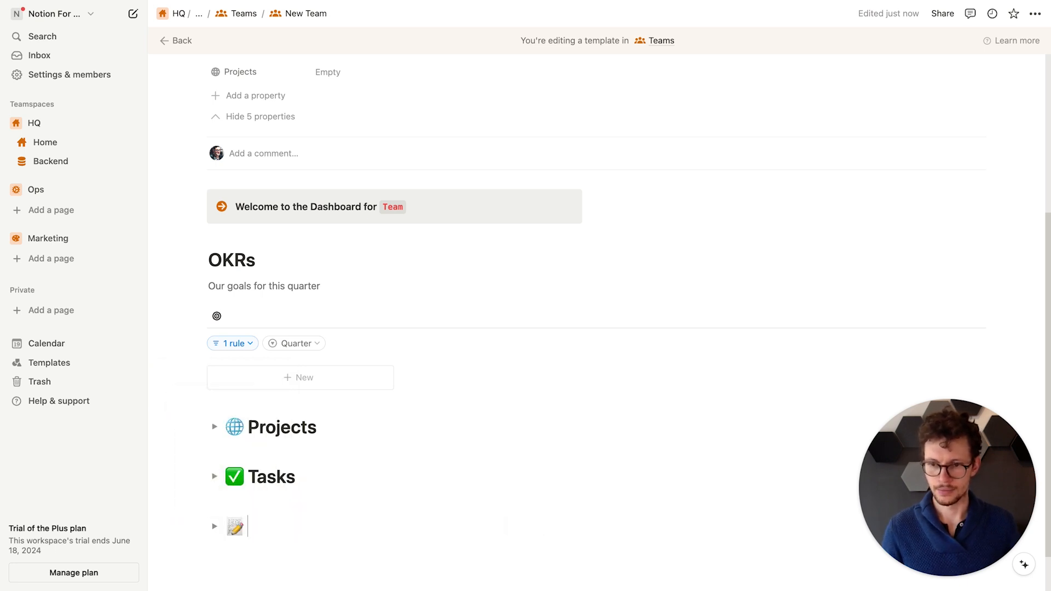
# Step: Insert a linked view of the Projects database inside the Projects toggle heading, using its existing Kanban view
pyautogui.scroll(3, 238, 218)
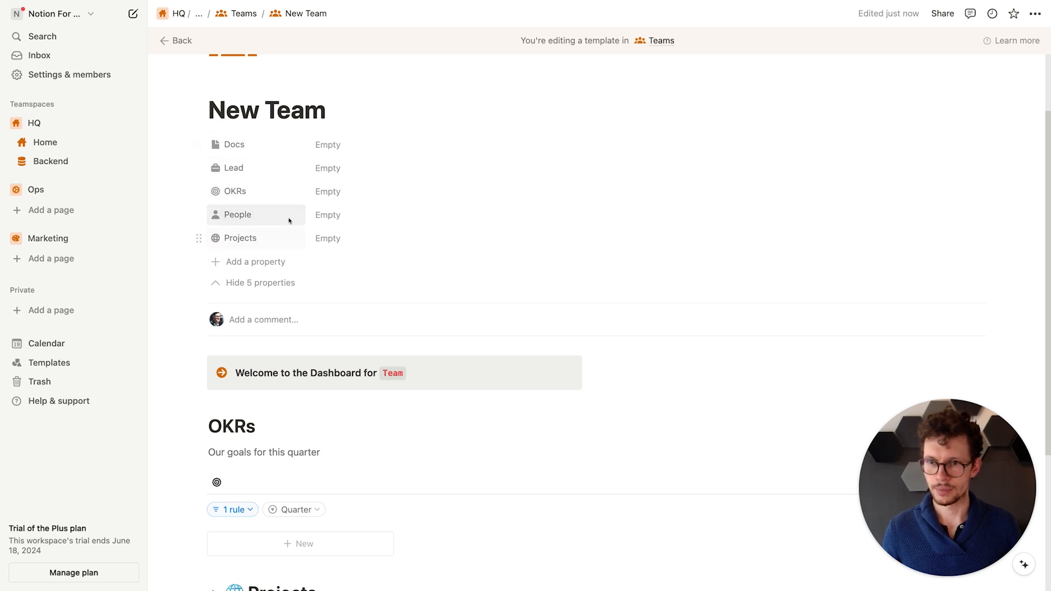
pyautogui.scroll(-5, 291, 410)
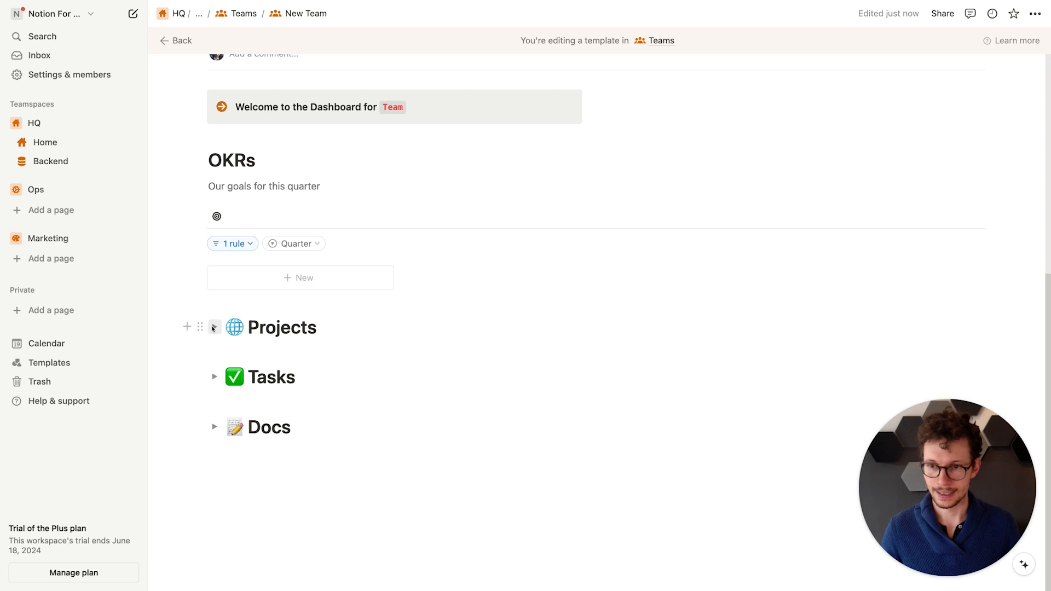
pyautogui.click(213, 328)
pyautogui.click(256, 352)
pyautogui.write('/linked')
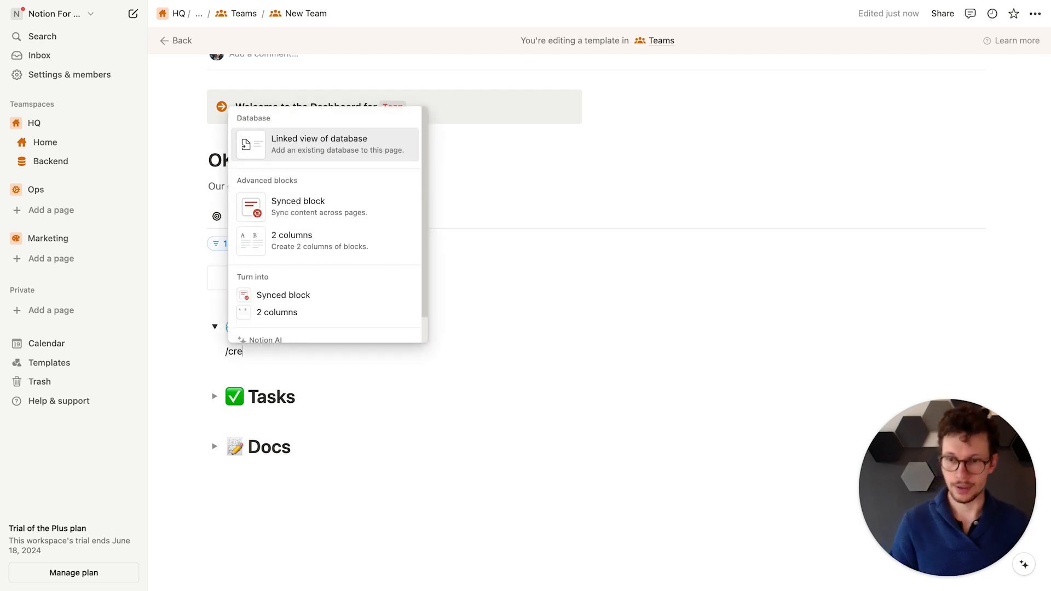
pyautogui.press('Return')
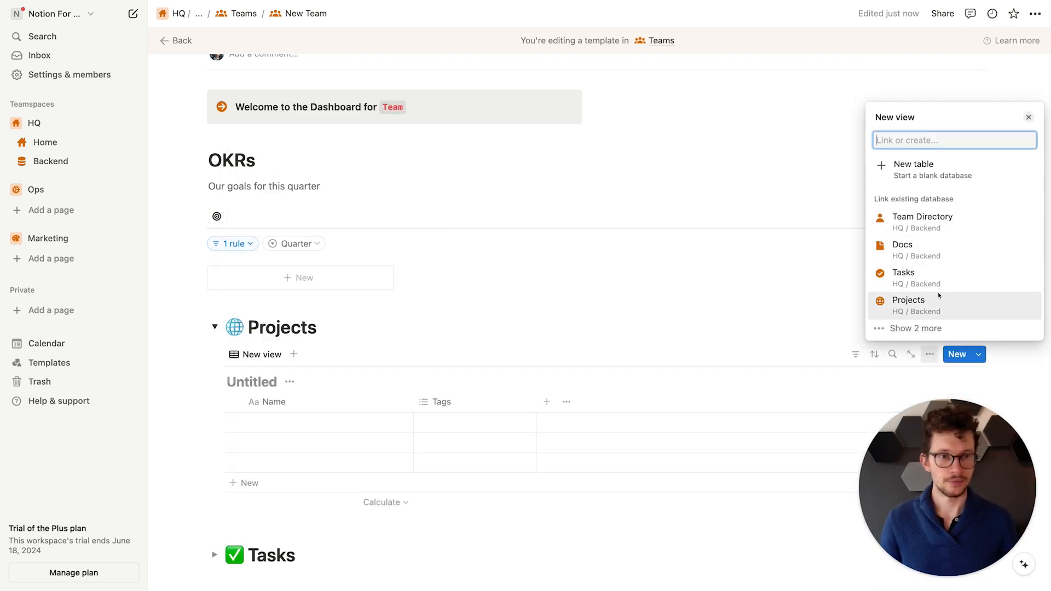
pyautogui.click(932, 302)
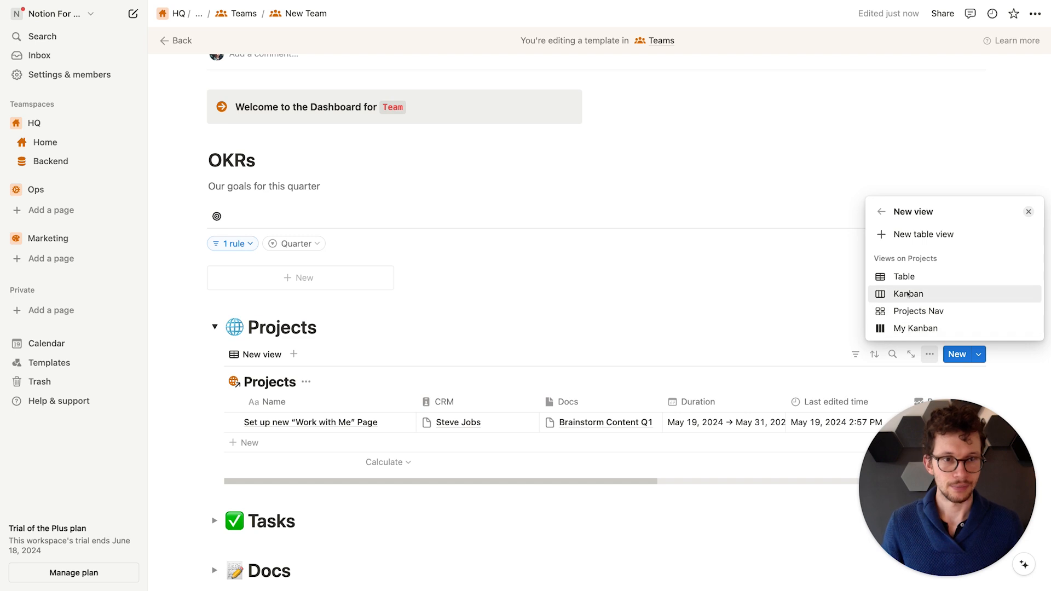
pyautogui.click(908, 295)
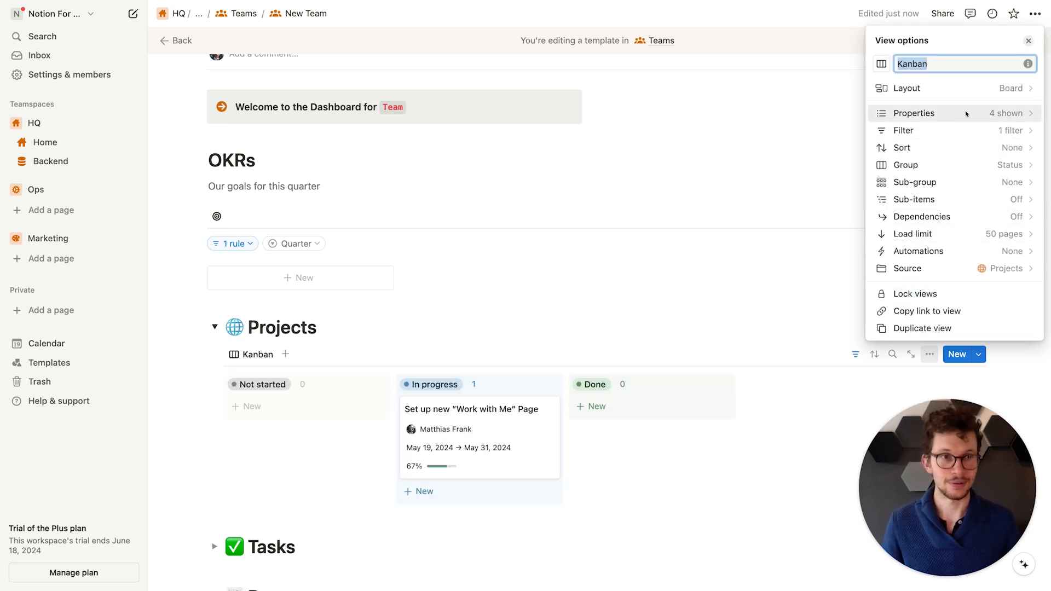
# Step: Add the rule Team contains New Team to the linked Kanban view's advanced filter and save it for everyone
pyautogui.click(955, 130)
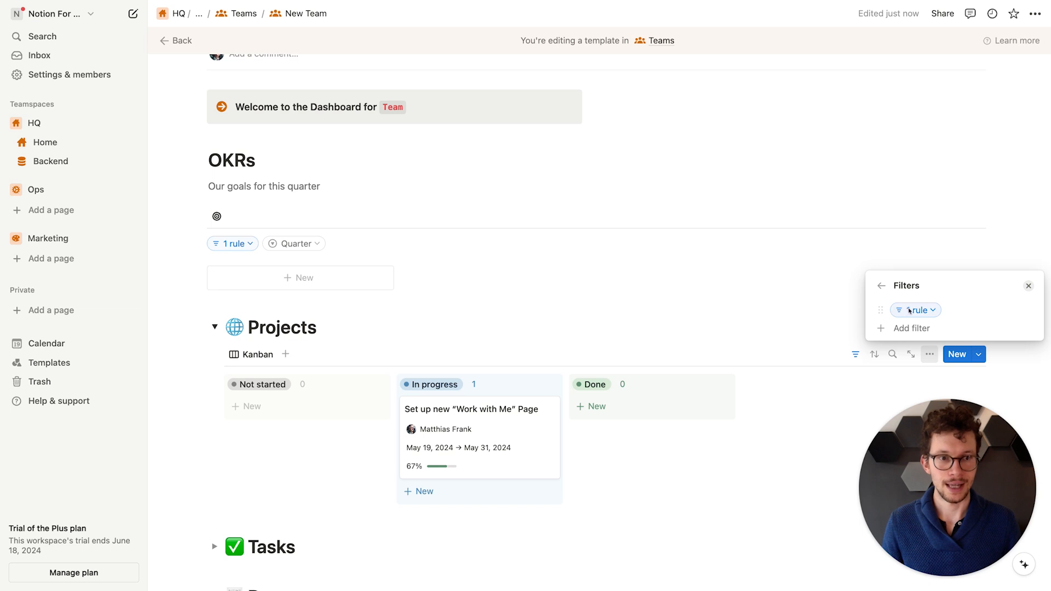
pyautogui.click(910, 311)
pyautogui.click(663, 422)
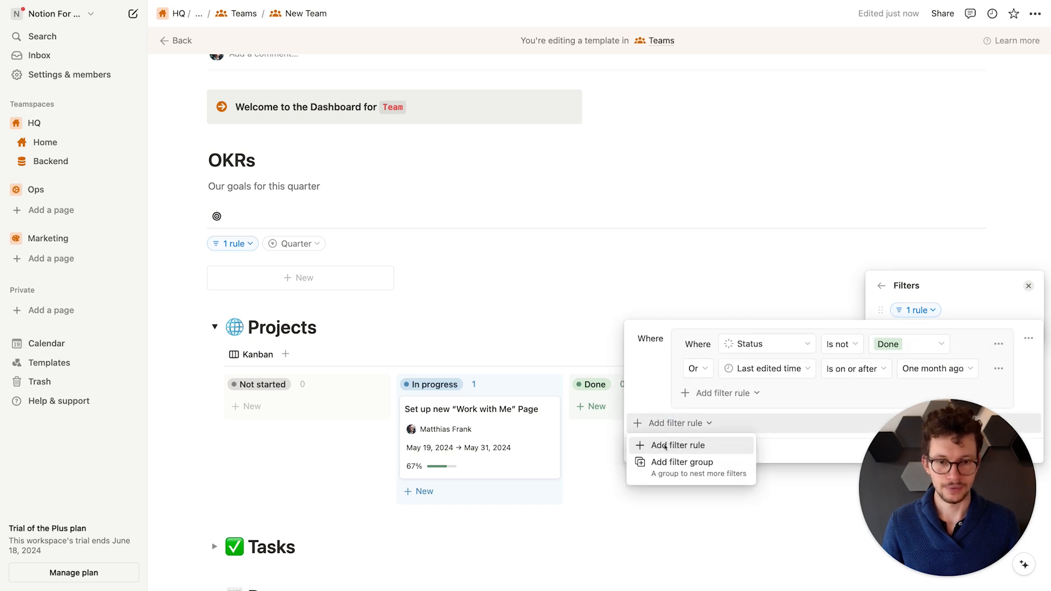
pyautogui.click(678, 445)
pyautogui.click(706, 423)
pyautogui.write('team')
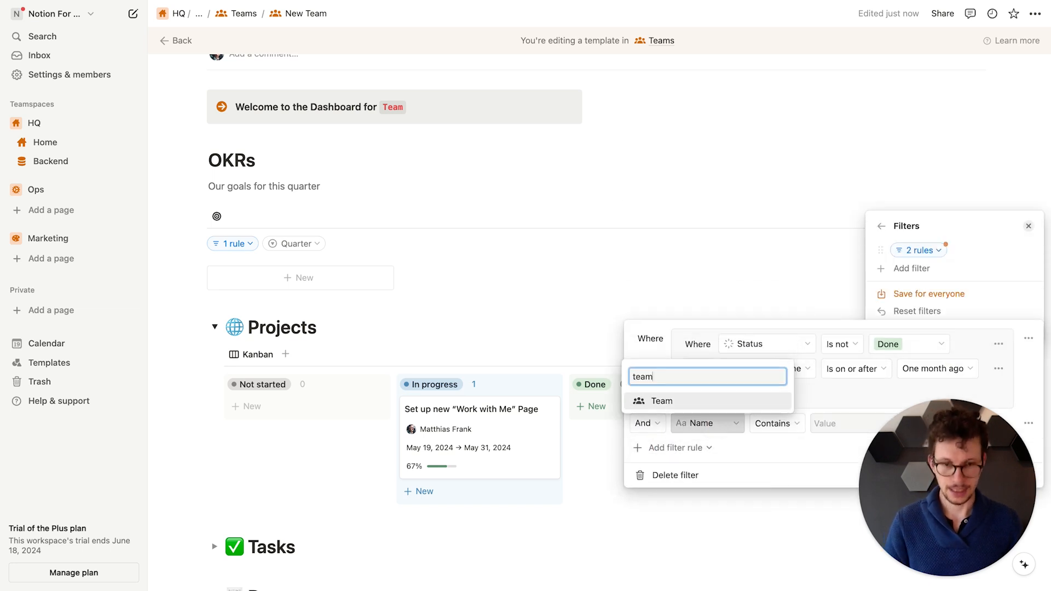
pyautogui.press('Return')
pyautogui.click(849, 423)
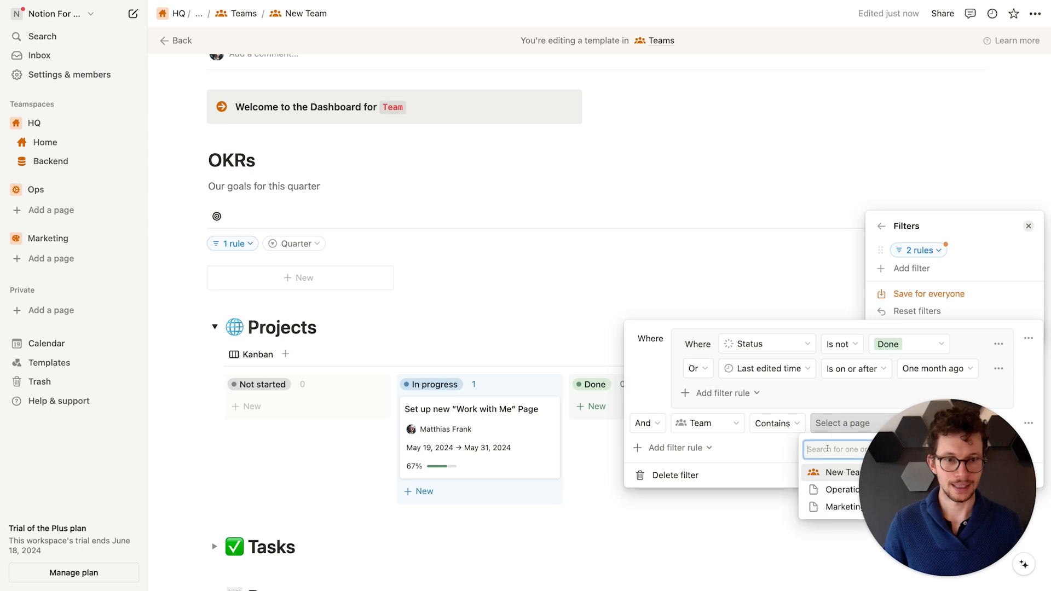
pyautogui.click(828, 474)
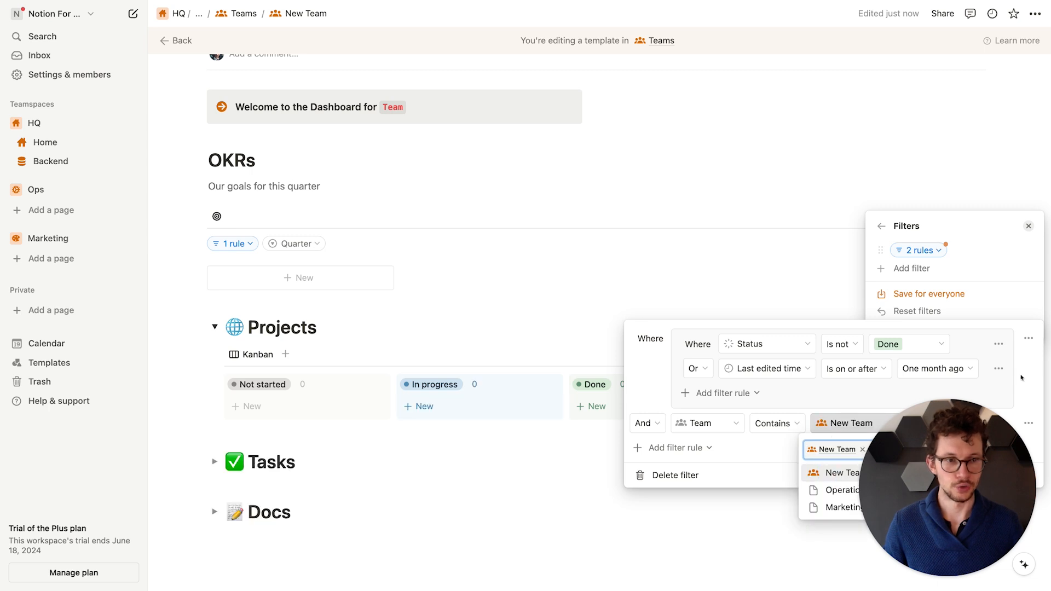
pyautogui.click(937, 294)
pyautogui.click(418, 345)
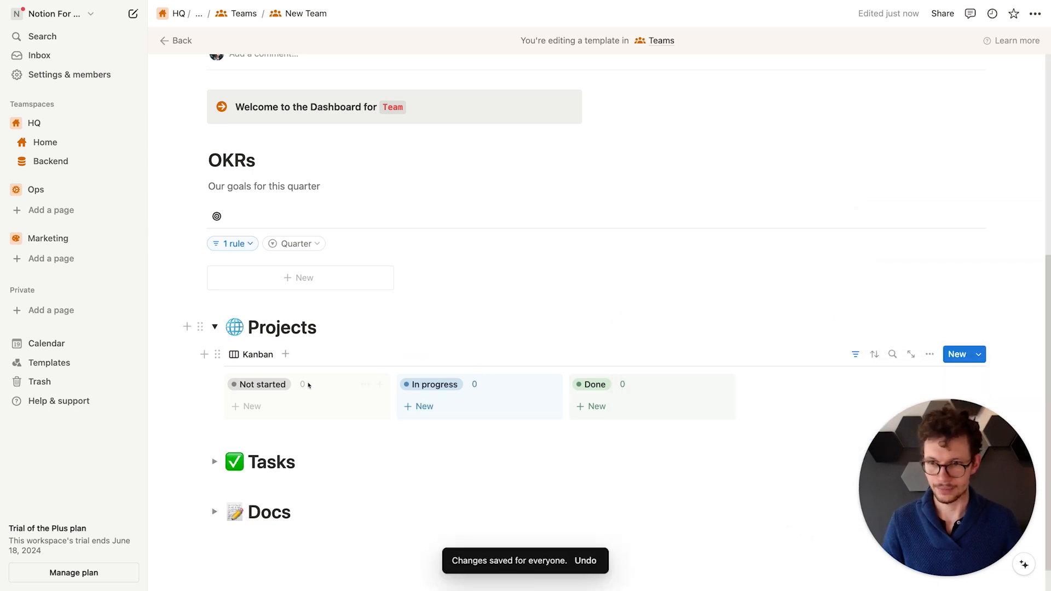
# Step: Insert a linked view of the Tasks database inside the Tasks toggle heading, using its existing Open view
pyautogui.scroll(-3, 208, 356)
pyautogui.click(214, 376)
pyautogui.click(259, 402)
pyautogui.write('/create')
pyautogui.press('Return')
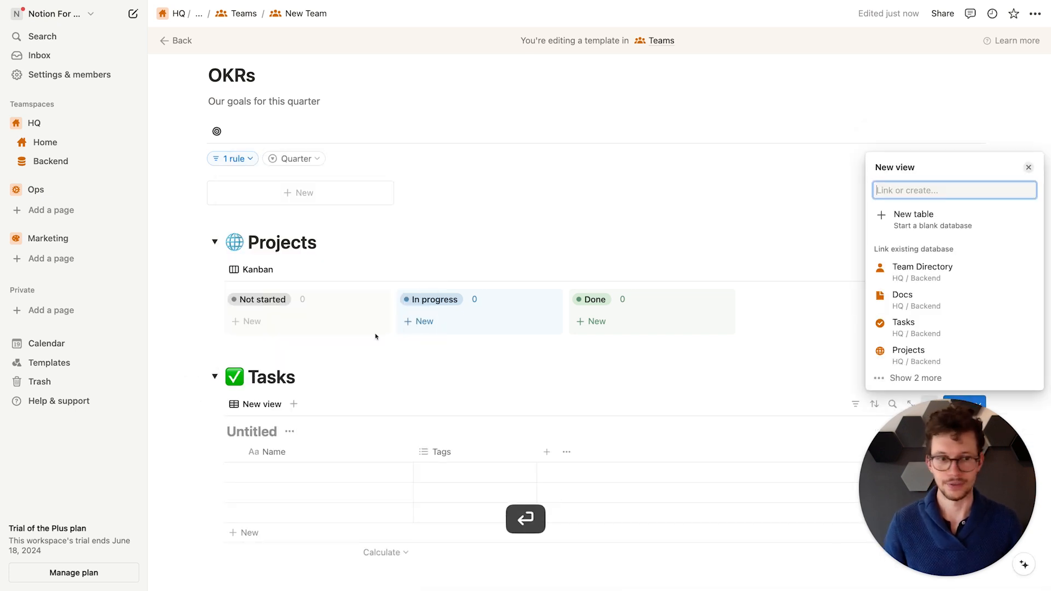
pyautogui.click(904, 323)
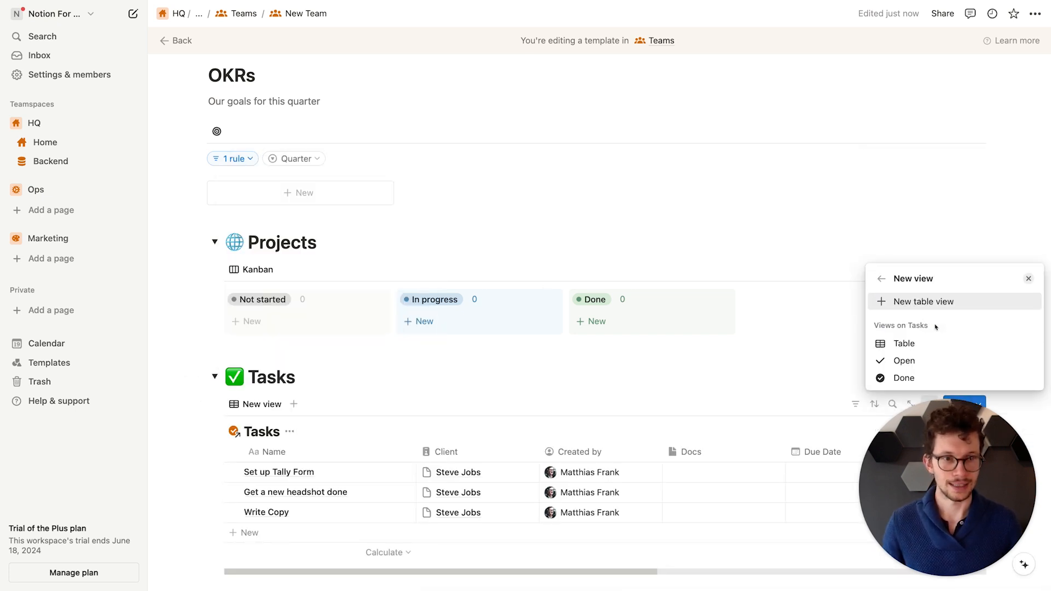
pyautogui.click(905, 360)
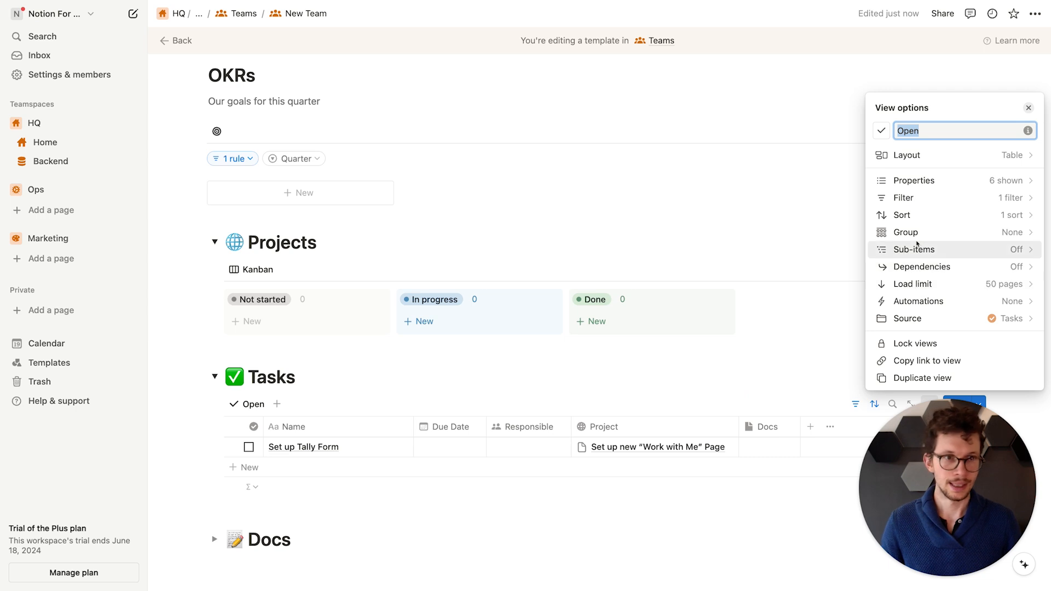
# Step: Remove the Responsible and Created by filter group from the linked Open tasks view
pyautogui.click(924, 198)
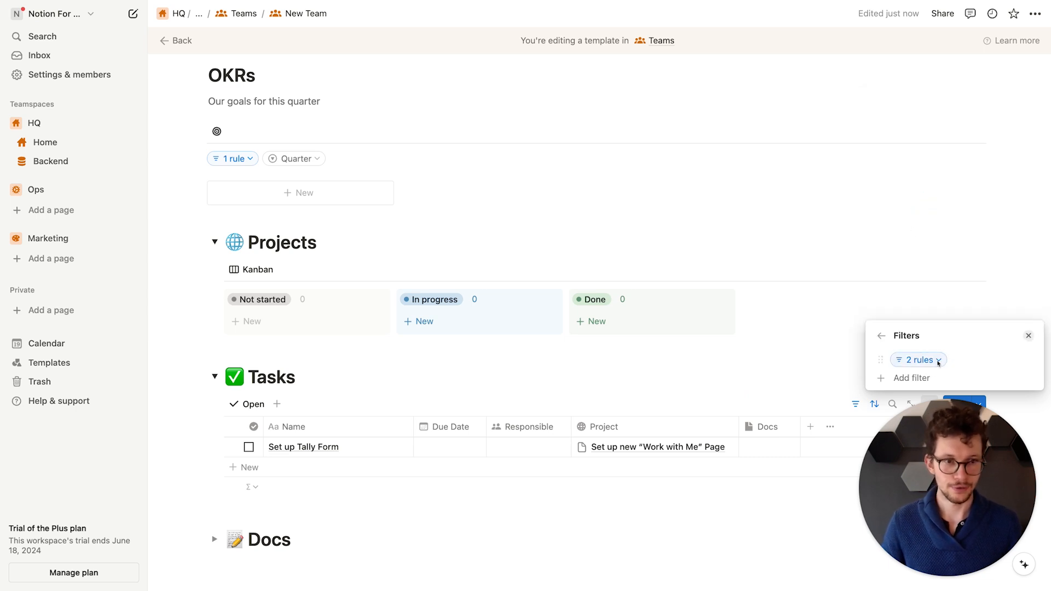
pyautogui.click(920, 359)
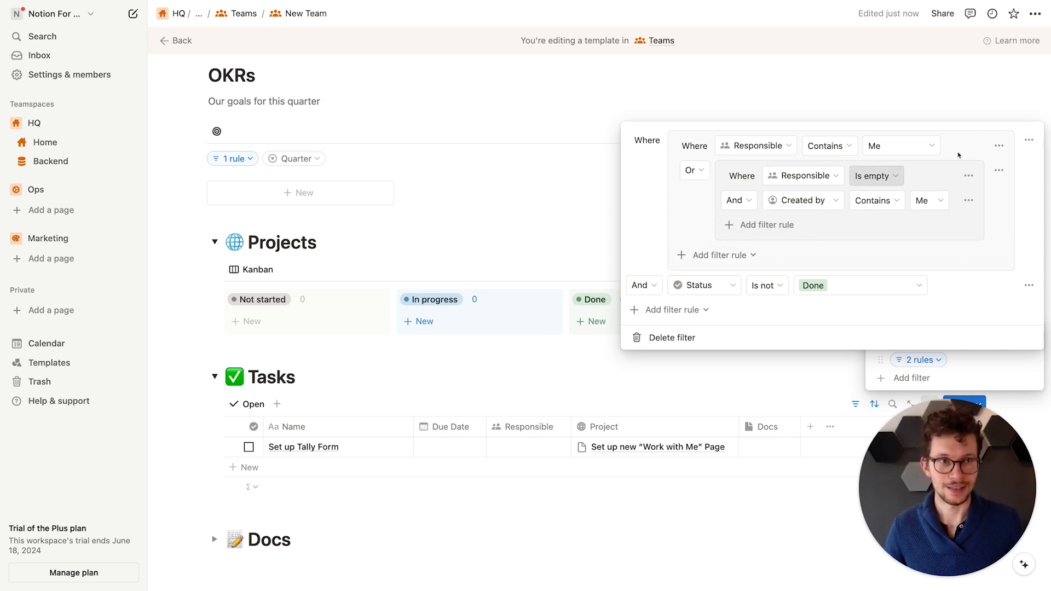
pyautogui.click(1024, 141)
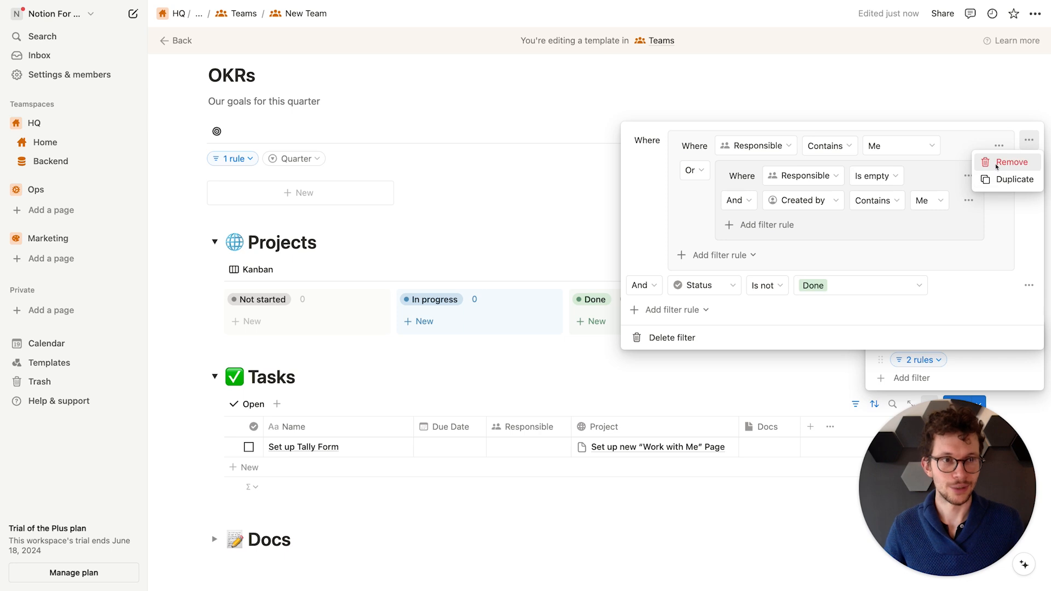
pyautogui.click(1009, 159)
# Step: Add an And rule for any Team containing New Team to the Open tasks view's filter and save it for everyone
pyautogui.click(831, 311)
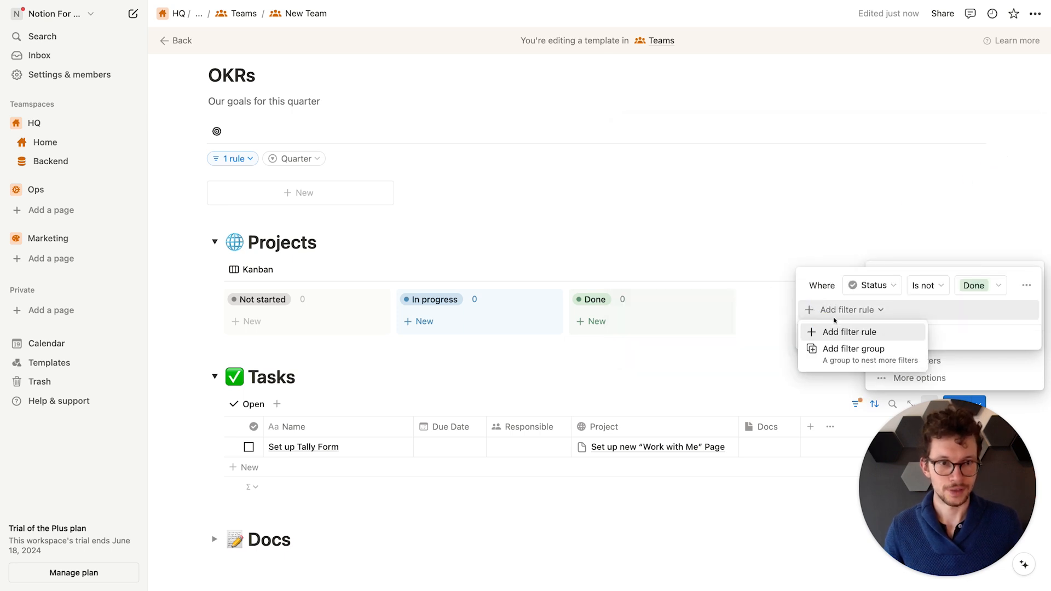
pyautogui.click(846, 331)
pyautogui.click(864, 286)
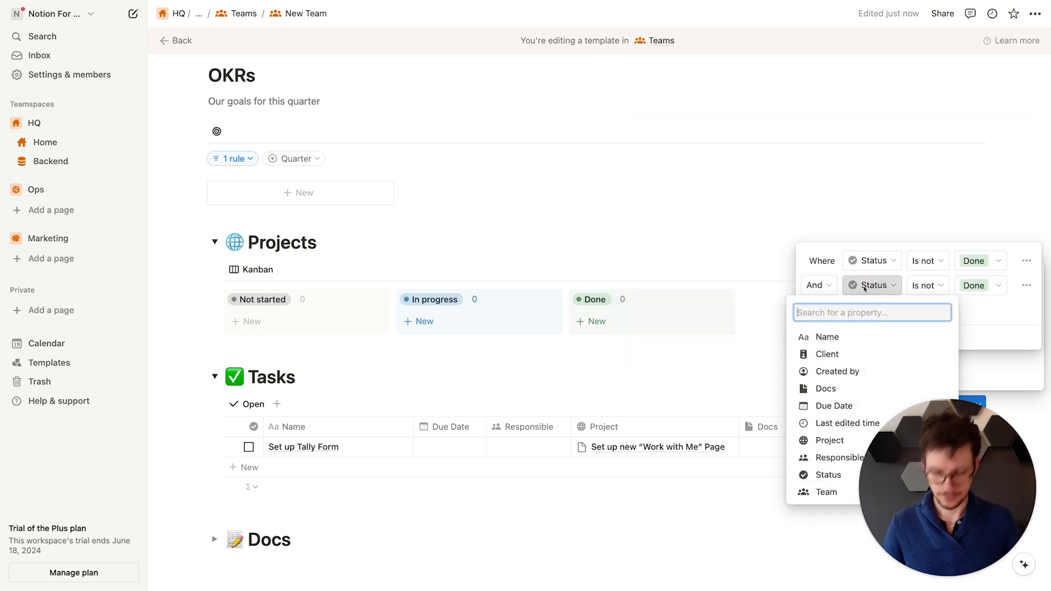
pyautogui.write('team')
pyautogui.press('Return')
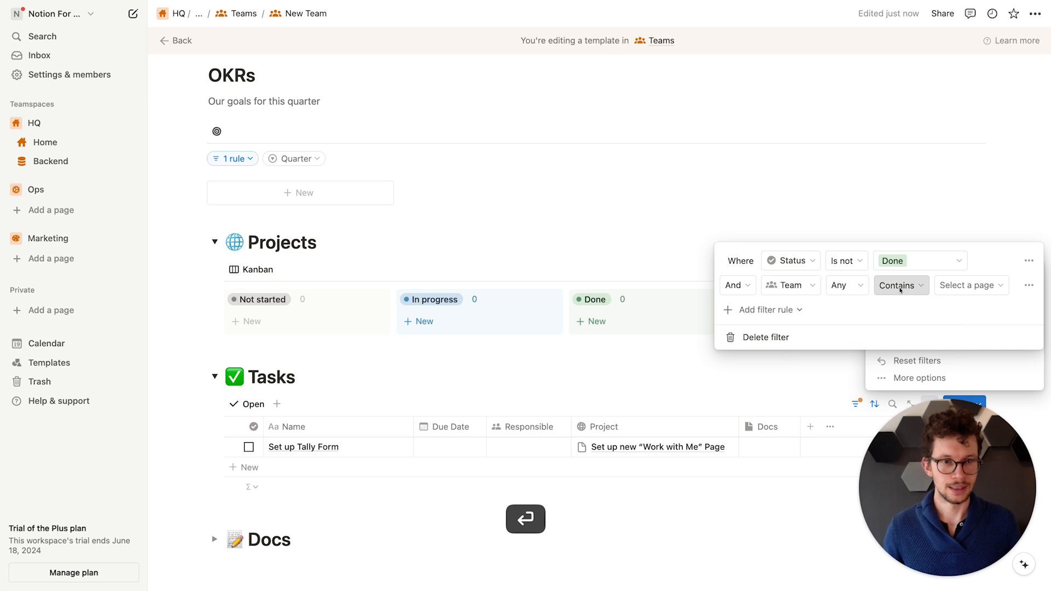
pyautogui.click(849, 286)
pyautogui.click(896, 286)
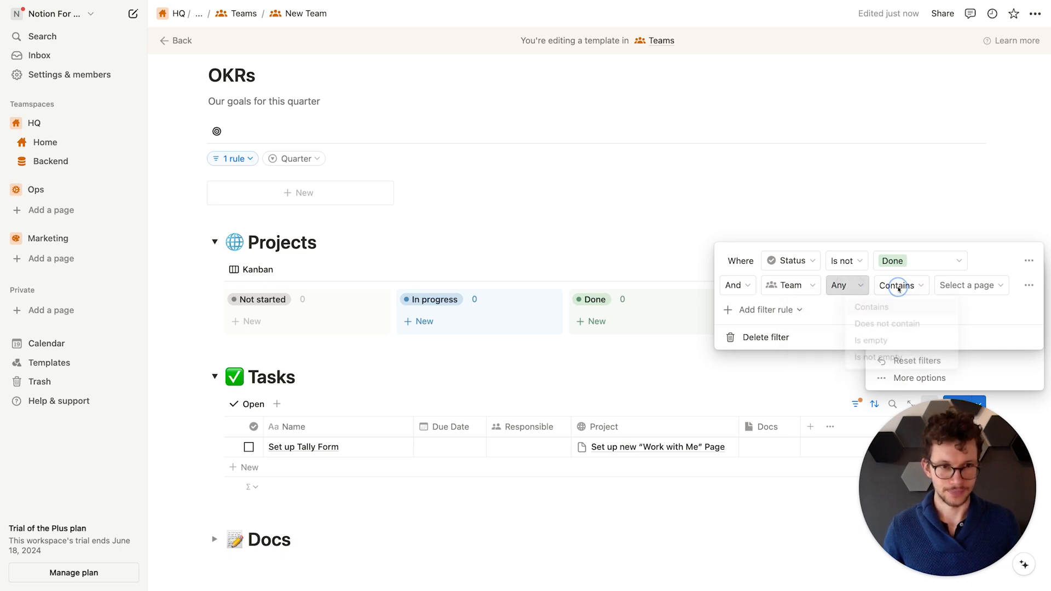
pyautogui.click(951, 285)
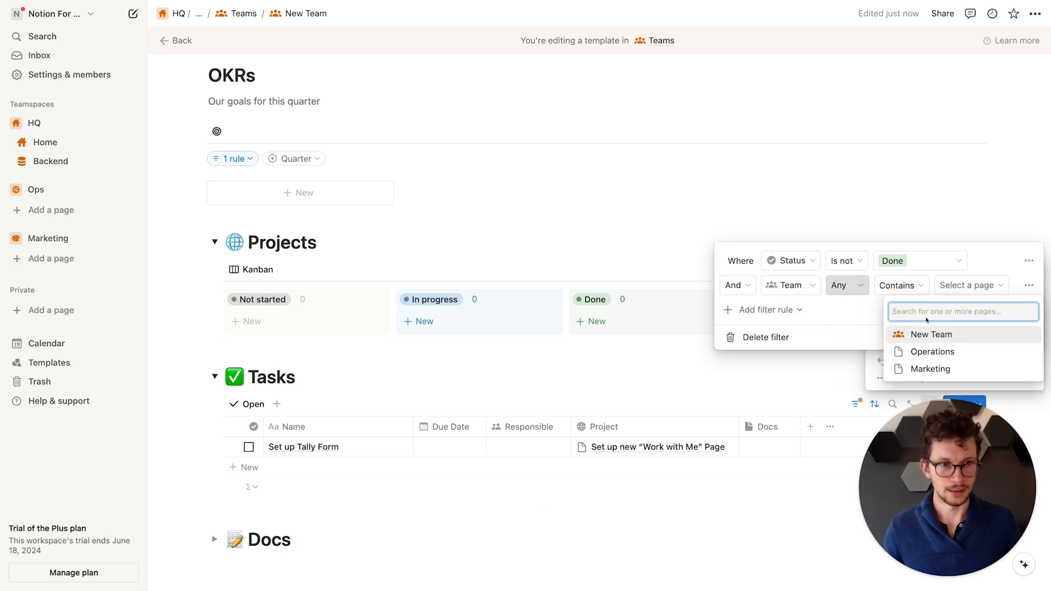
pyautogui.click(924, 335)
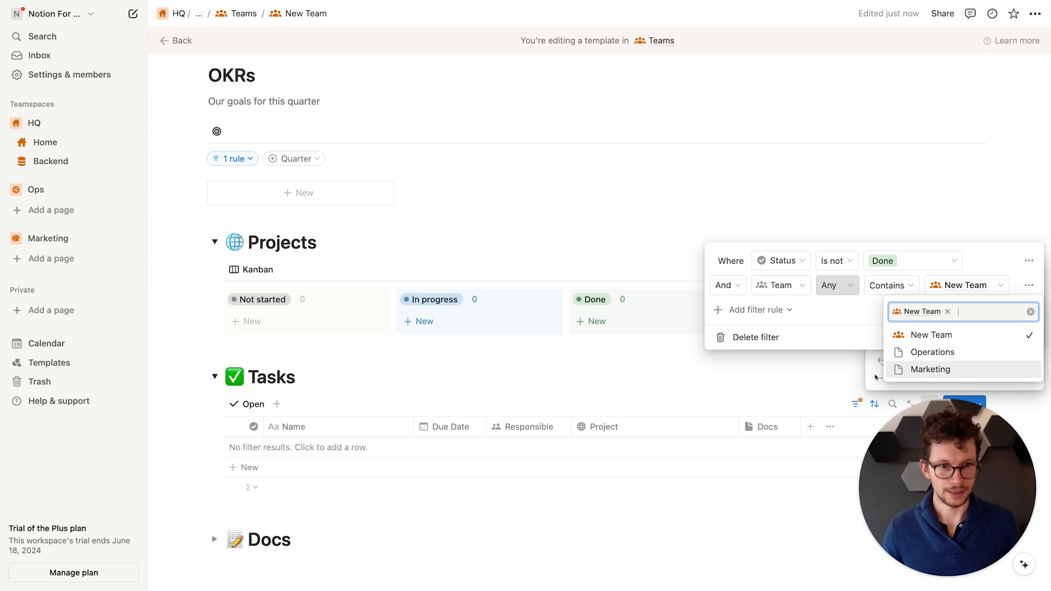
pyautogui.press('Escape')
pyautogui.click(948, 198)
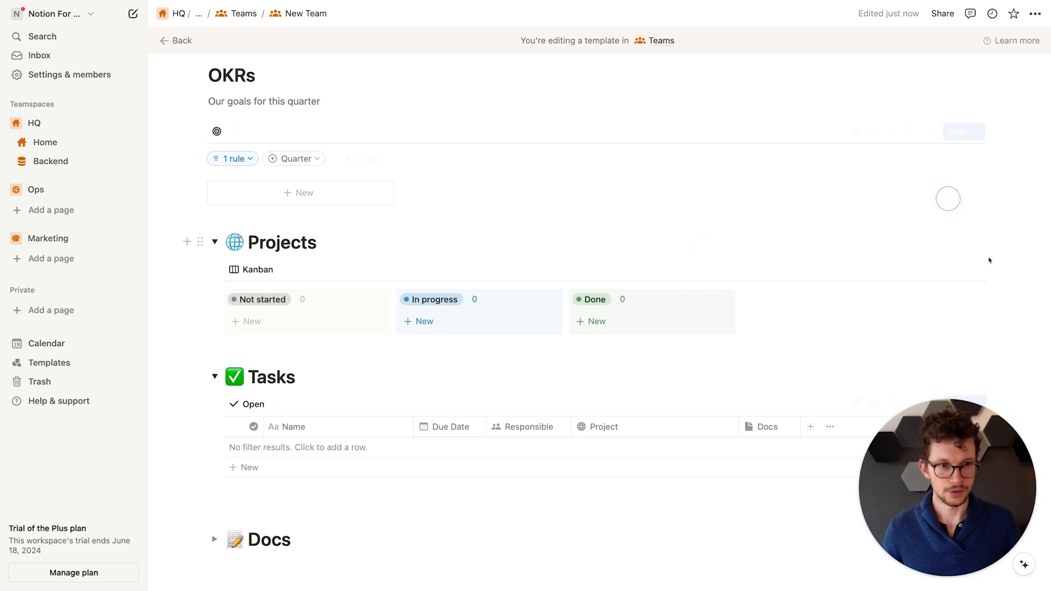
pyautogui.scroll(-2, 920, 369)
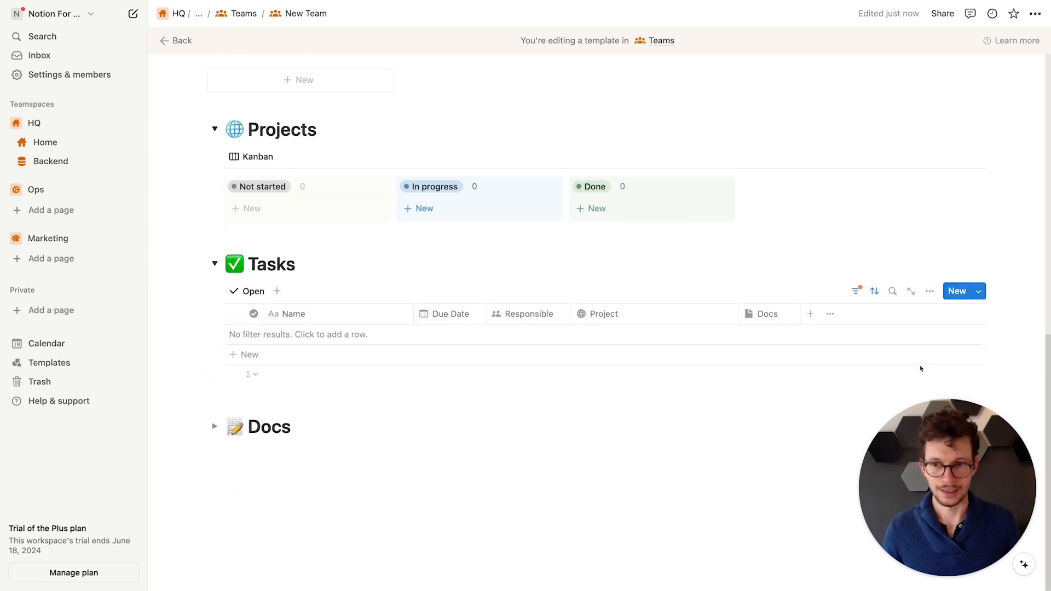
pyautogui.click(859, 291)
pyautogui.click(937, 314)
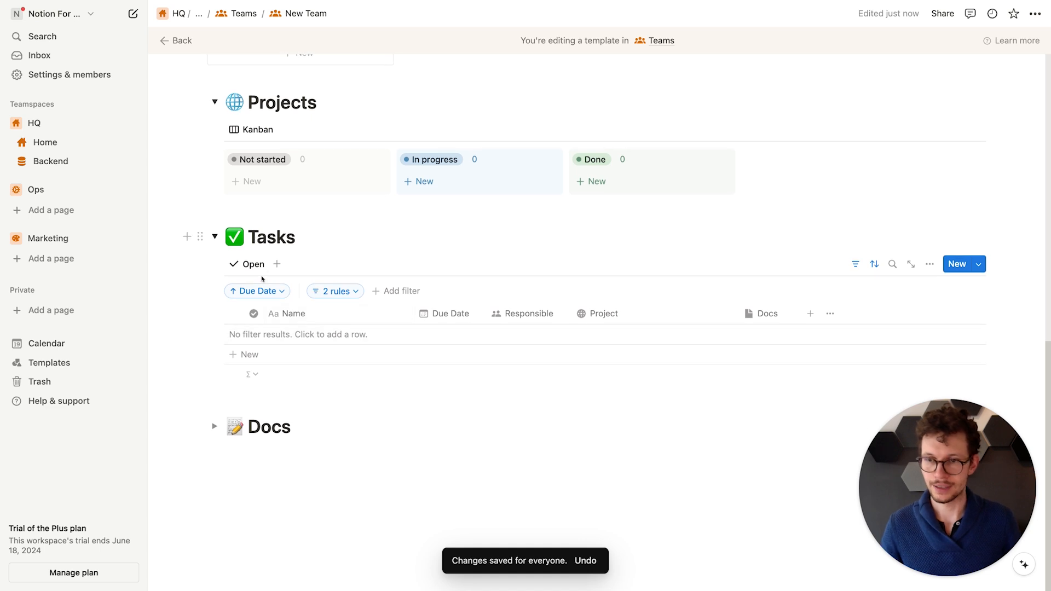
# Step: Duplicate the Open view of the linked Tasks database, rename the copy Done and give it the circled checkmark icon
pyautogui.click(255, 265)
pyautogui.click(258, 372)
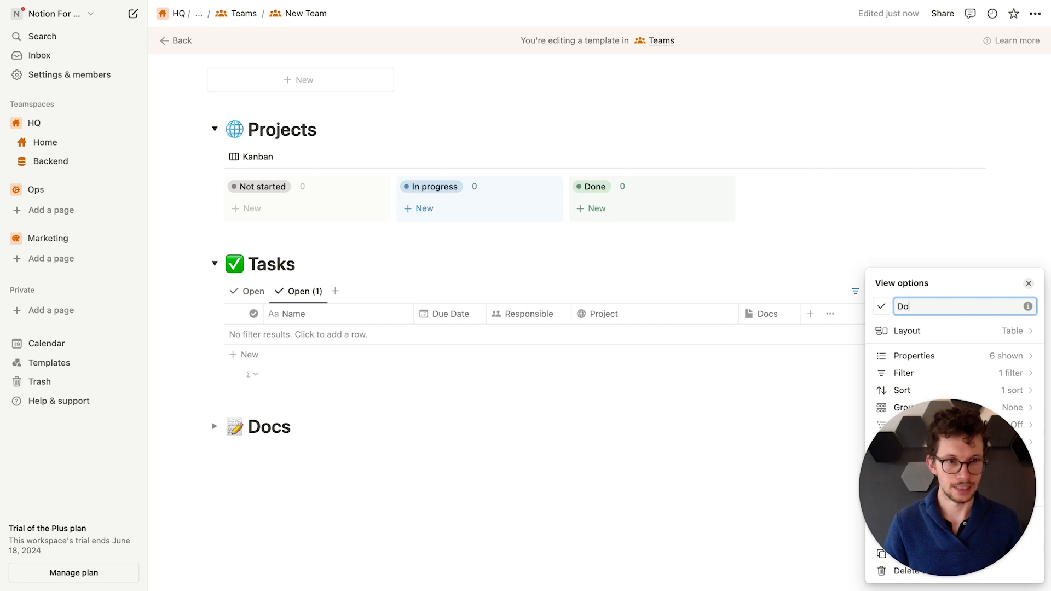
pyautogui.click(882, 307)
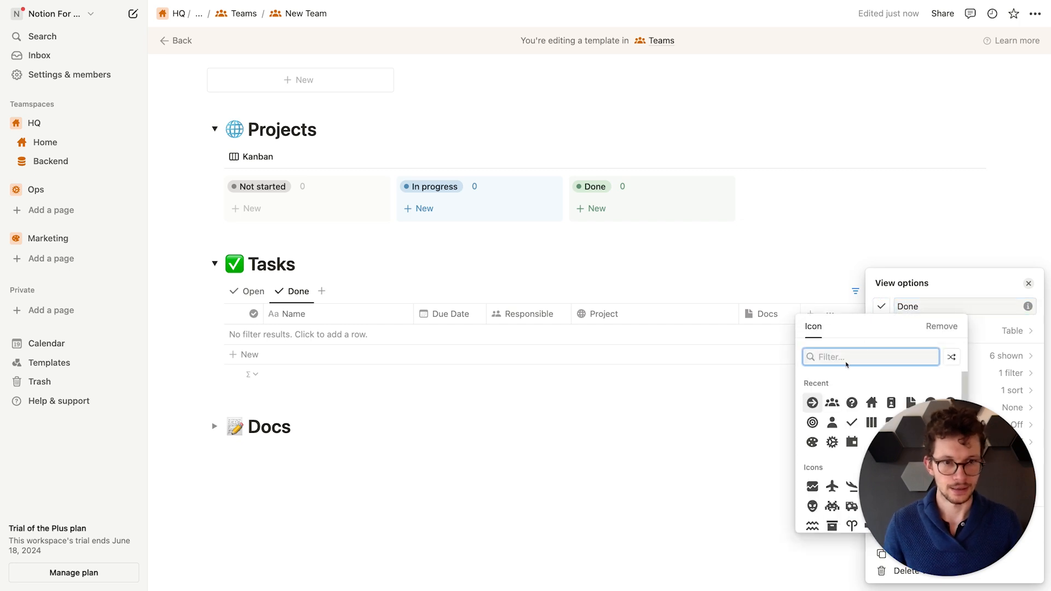
pyautogui.scroll(-5, 855, 398)
pyautogui.scroll(5, 855, 393)
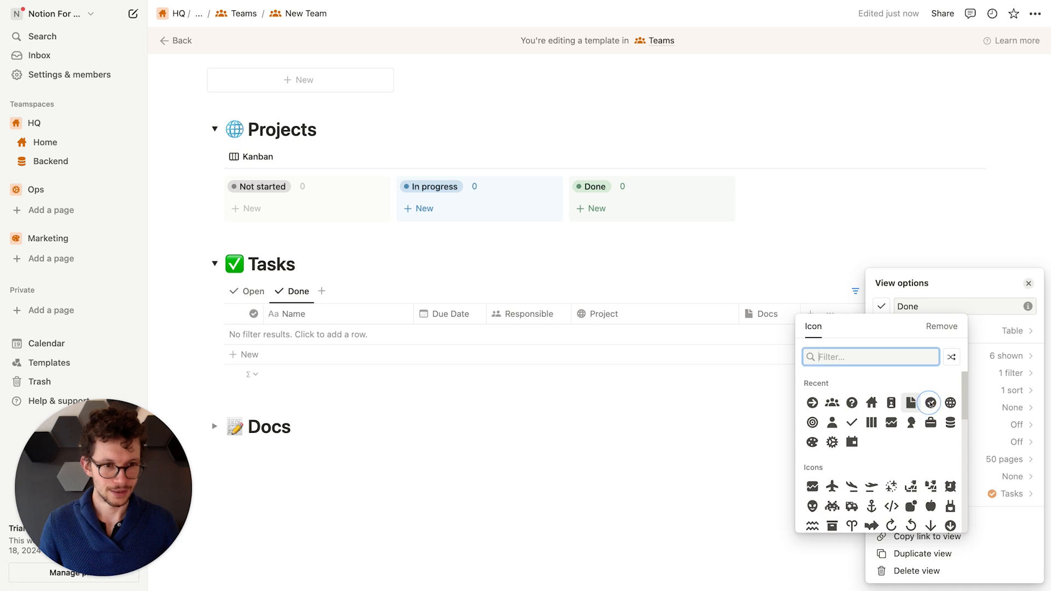
pyautogui.click(931, 404)
# Step: Change the Done view's status rule to Status Is Done and save the filter for everyone
pyautogui.click(950, 373)
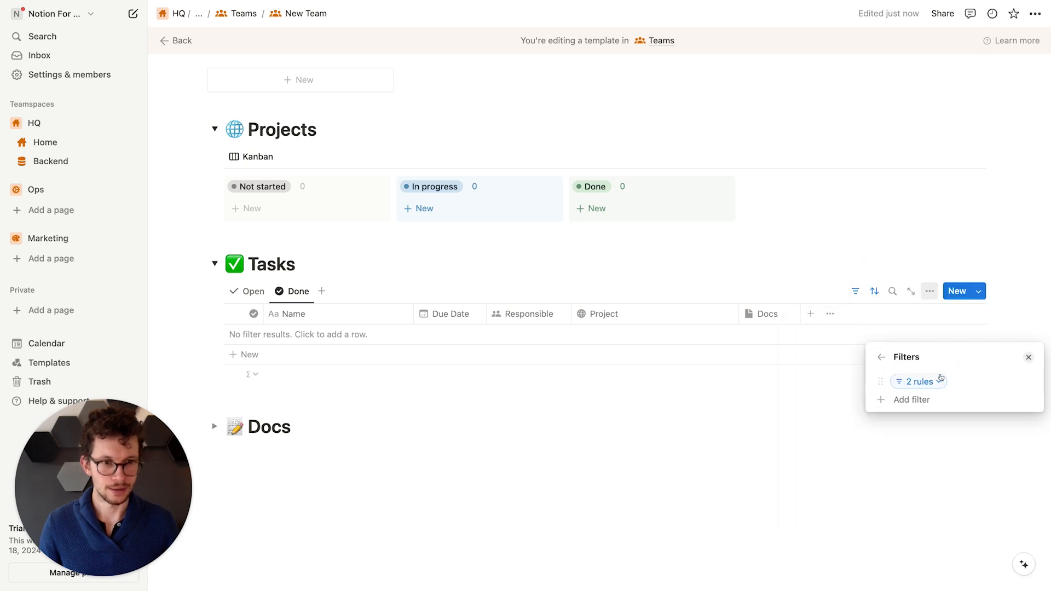
pyautogui.click(941, 379)
pyautogui.click(857, 414)
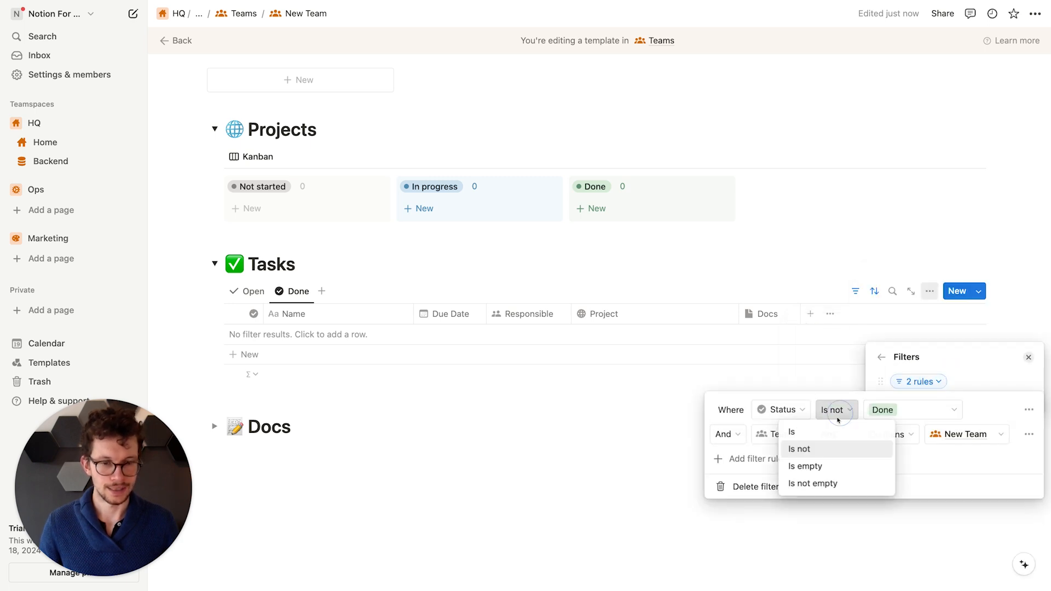
pyautogui.click(794, 432)
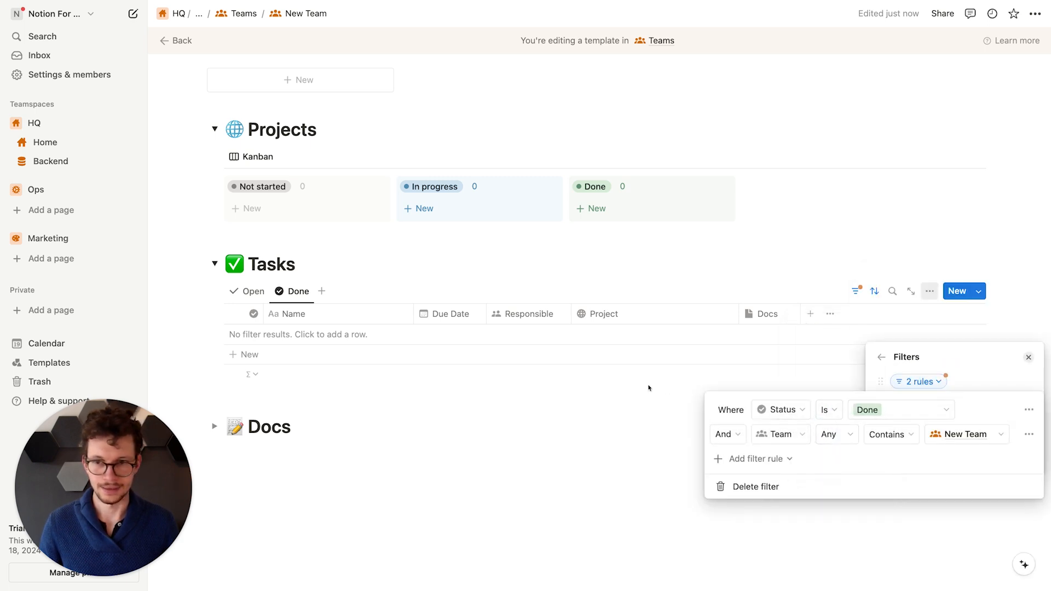
pyautogui.click(944, 360)
pyautogui.click(909, 423)
pyautogui.press('Escape')
# Step: Insert a linked view of the Docs database inside the Docs toggle heading, using its existing Table view
pyautogui.click(214, 426)
pyautogui.click(241, 448)
pyautogui.scroll(-1, 230, 438)
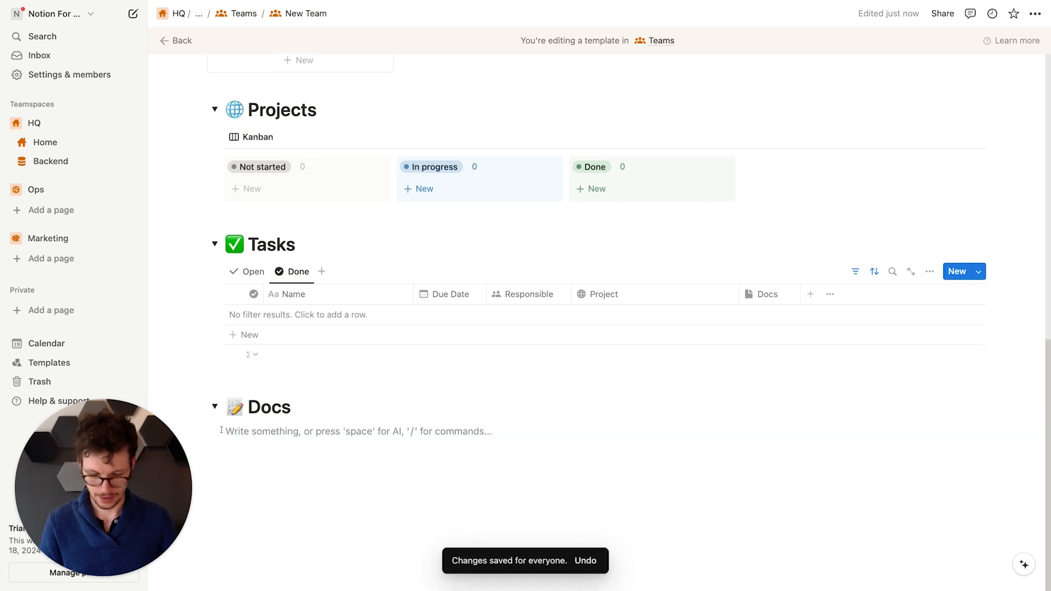
pyautogui.write('/linked')
pyautogui.press('Return')
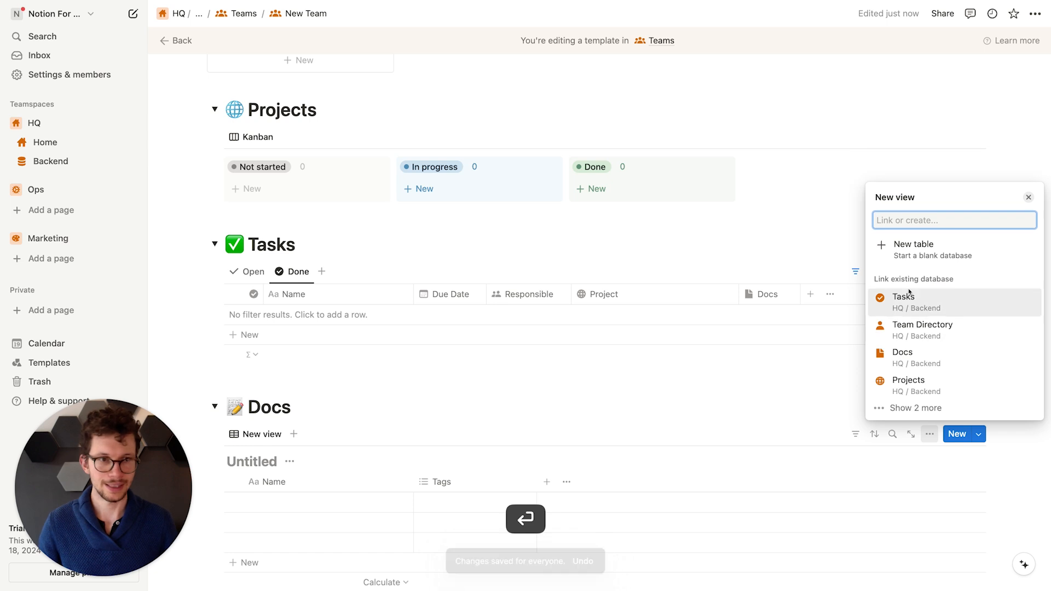
pyautogui.click(929, 359)
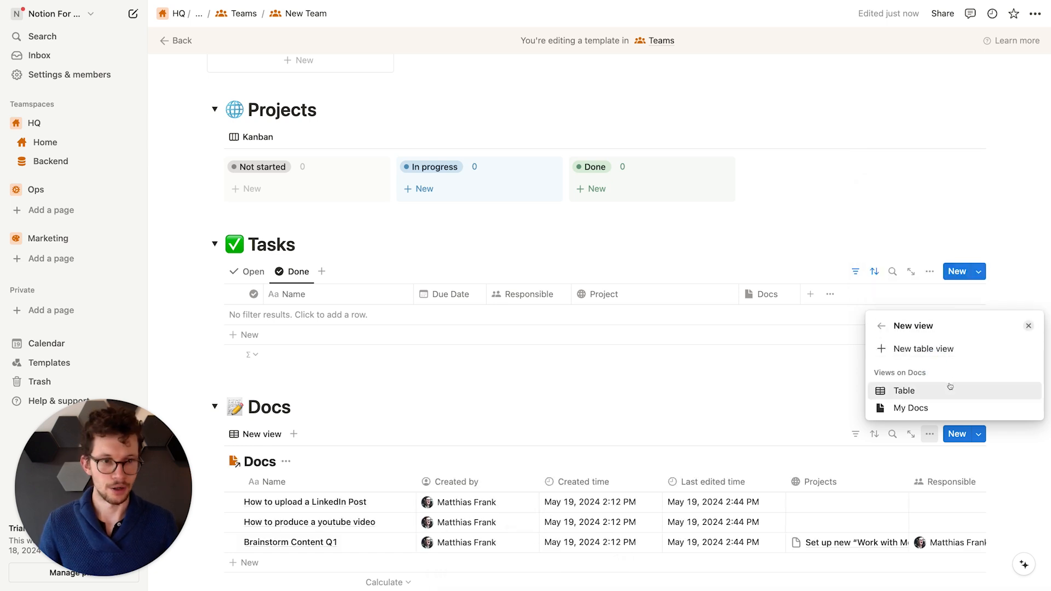
pyautogui.click(914, 408)
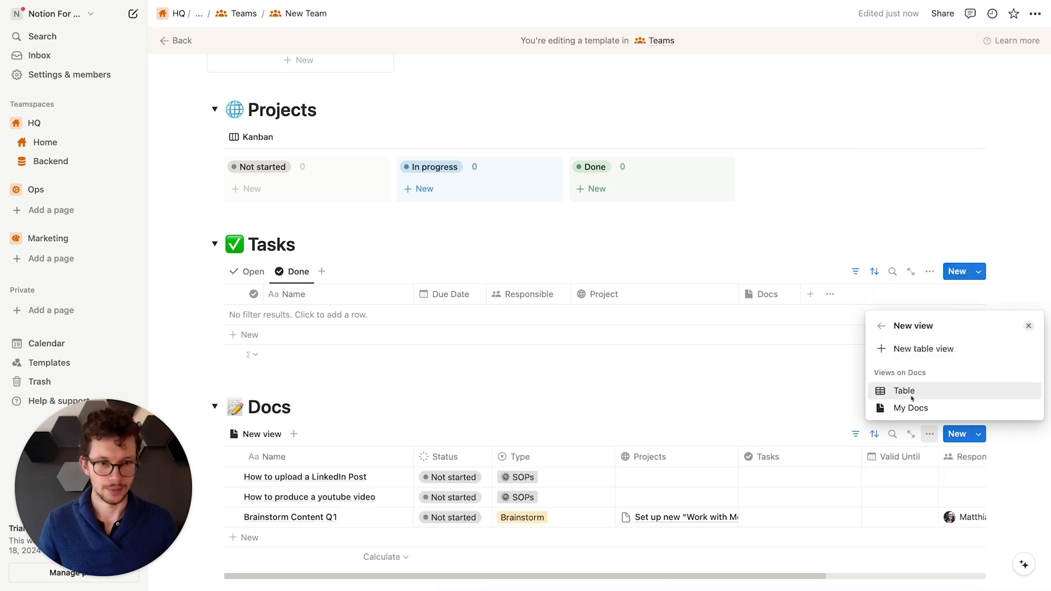
pyautogui.click(911, 392)
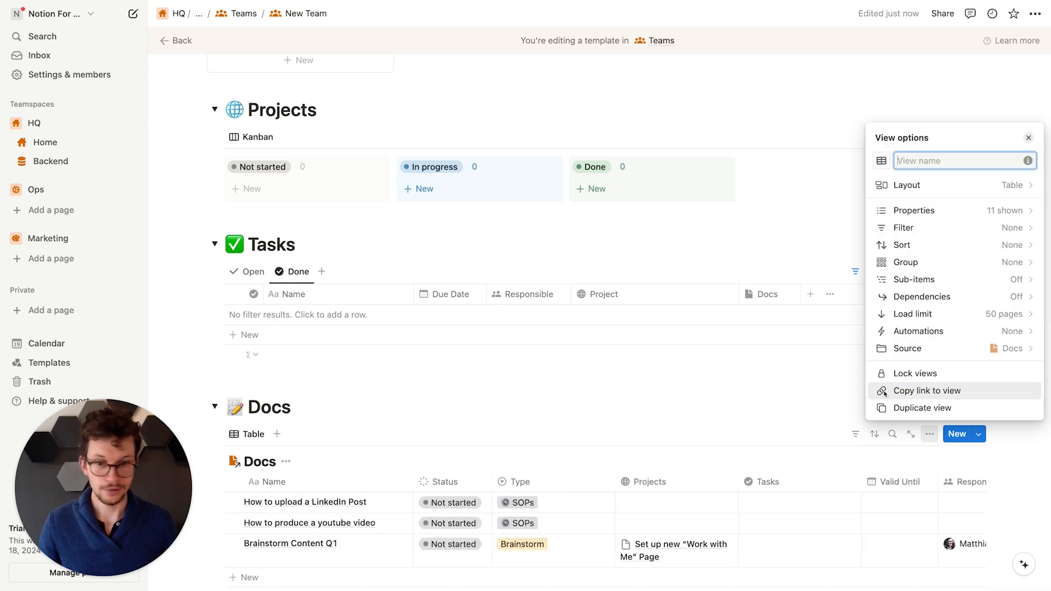
# Step: Add an advanced filter to the linked Docs table with the rule Teams contains New Team and save it for everyone
pyautogui.click(961, 228)
pyautogui.click(933, 406)
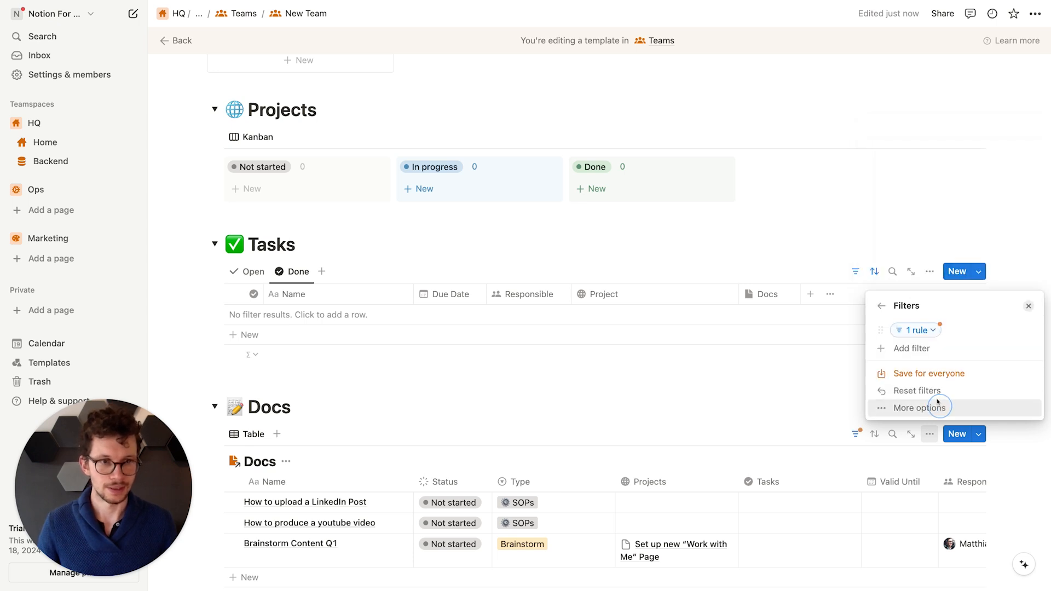
pyautogui.click(917, 331)
pyautogui.click(809, 358)
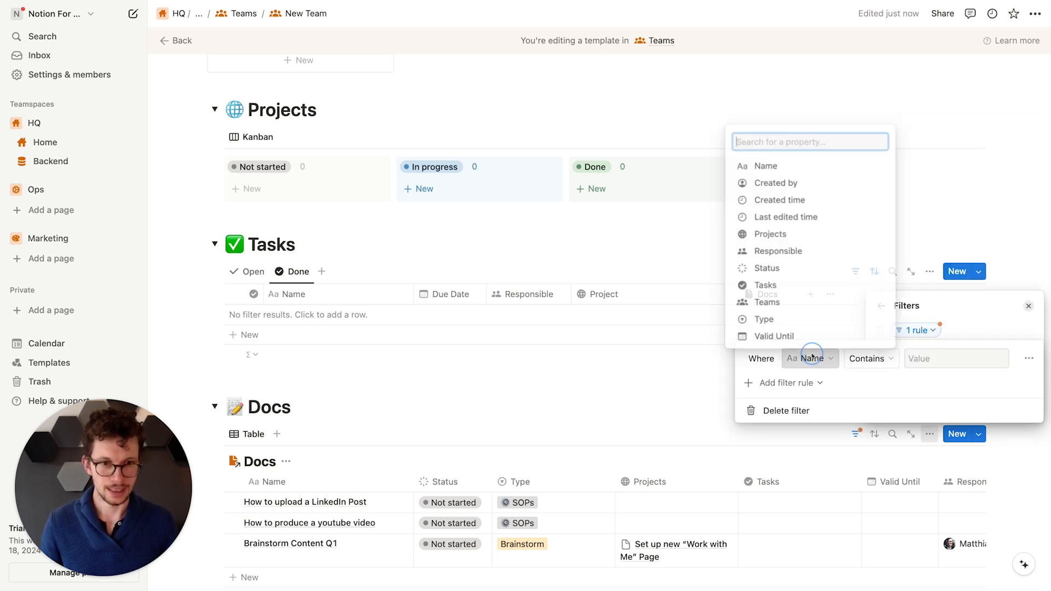
pyautogui.write('team')
pyautogui.press('Return')
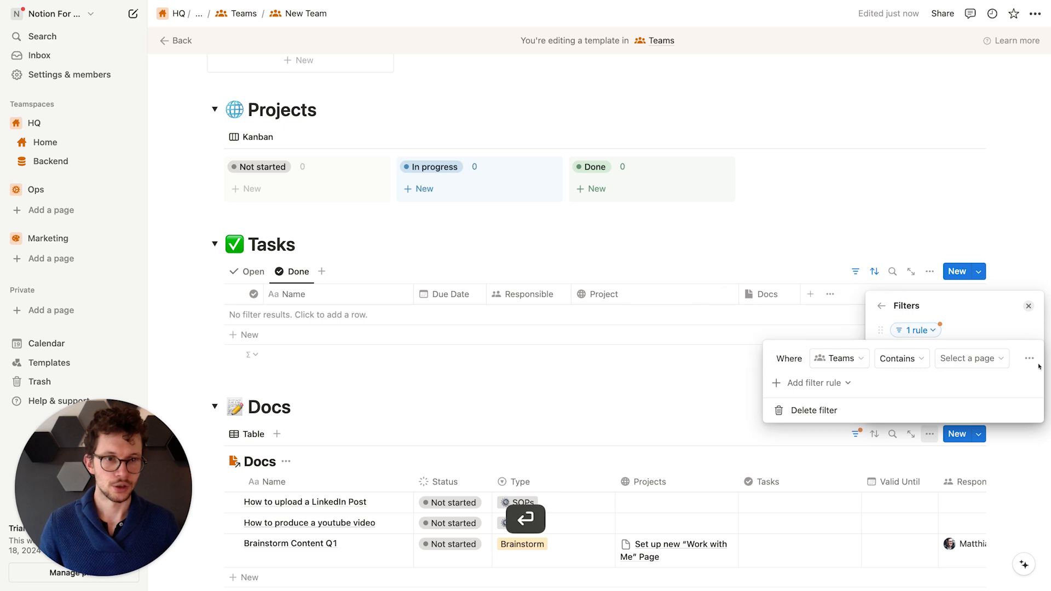
pyautogui.click(968, 359)
pyautogui.click(934, 407)
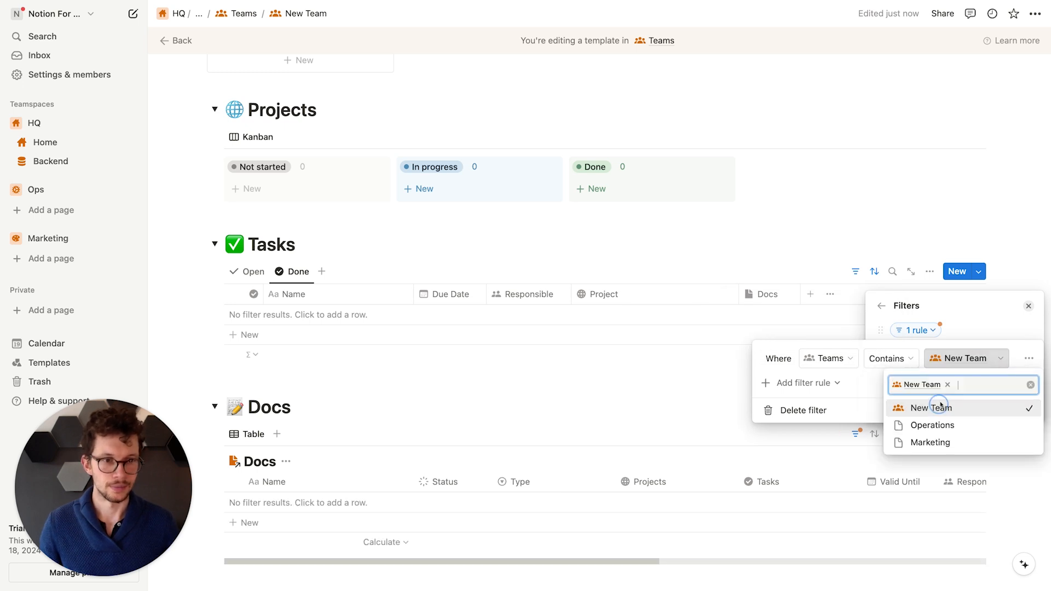
pyautogui.click(974, 321)
pyautogui.click(975, 323)
pyautogui.click(974, 373)
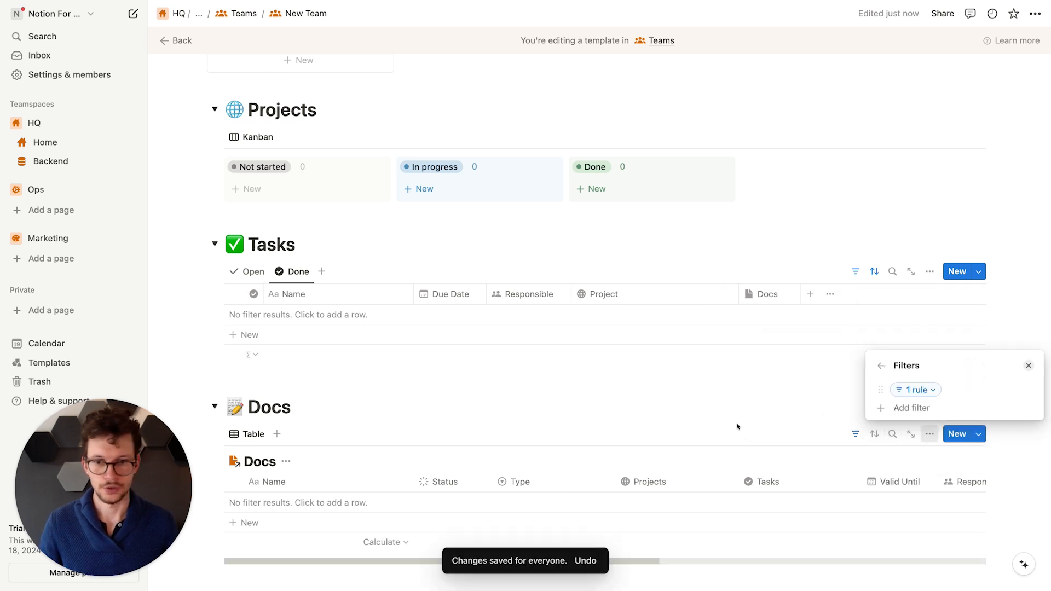
pyautogui.click(689, 414)
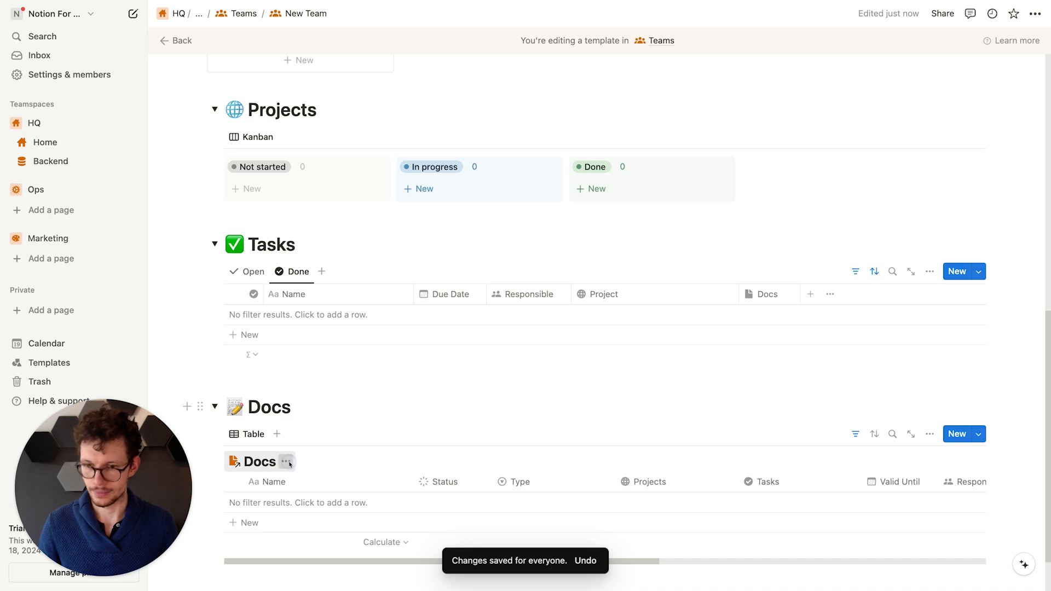
# Step: Hide the database title of the linked Docs view and collapse the Docs, Tasks and Projects toggle headings
pyautogui.click(287, 462)
pyautogui.click(274, 524)
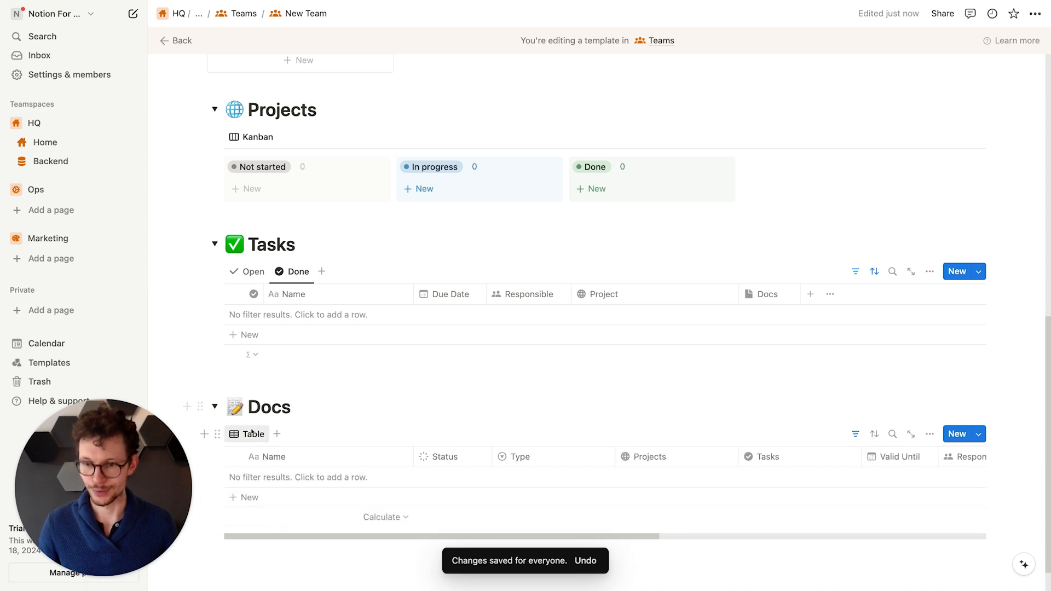
pyautogui.scroll(2, 315, 416)
pyautogui.scroll(-3, 318, 415)
pyautogui.scroll(4, 298, 380)
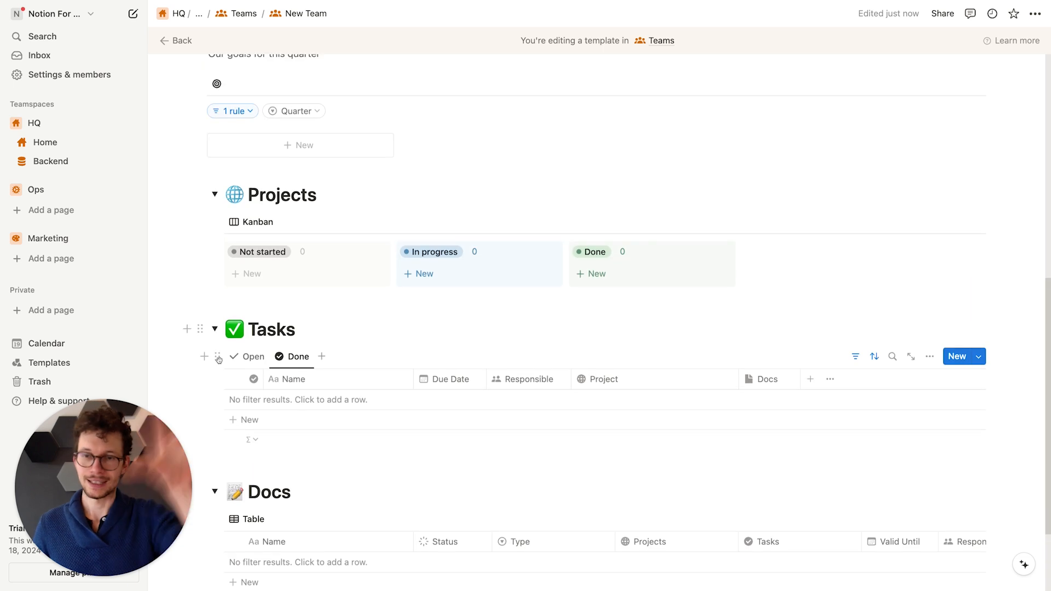
pyautogui.click(216, 493)
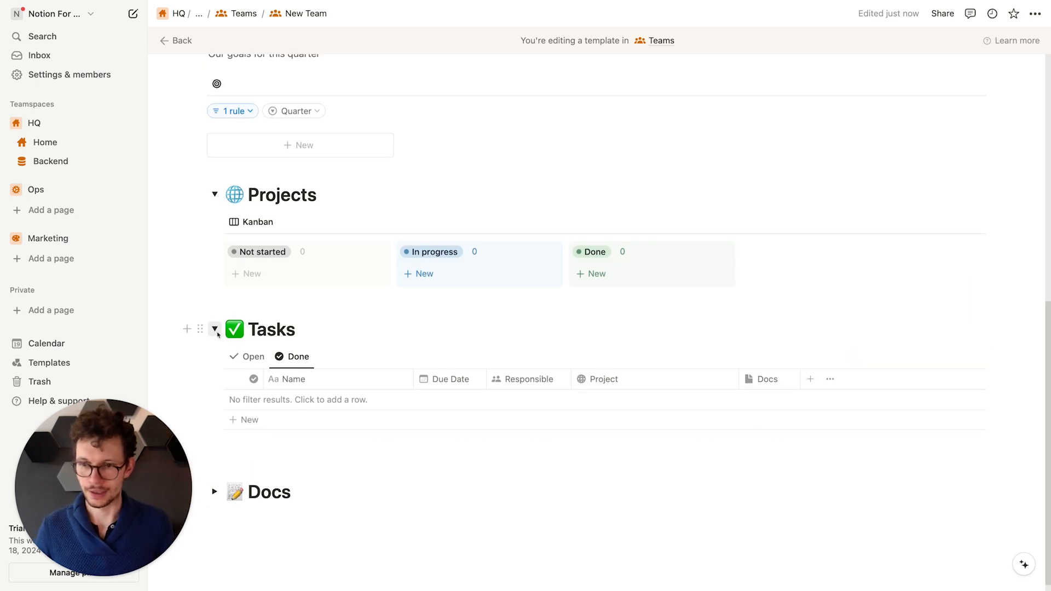
pyautogui.click(214, 330)
pyautogui.click(214, 241)
pyautogui.scroll(2, 296, 296)
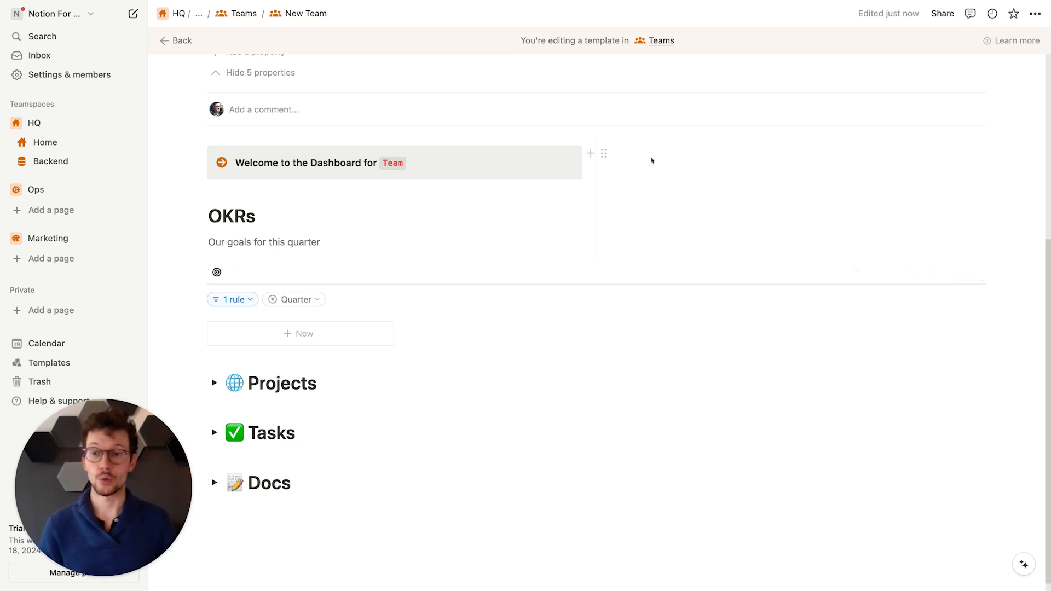
# Step: Insert a button in the empty column beside the welcome callout, with a globe icon and the name New Project
pyautogui.click(652, 160)
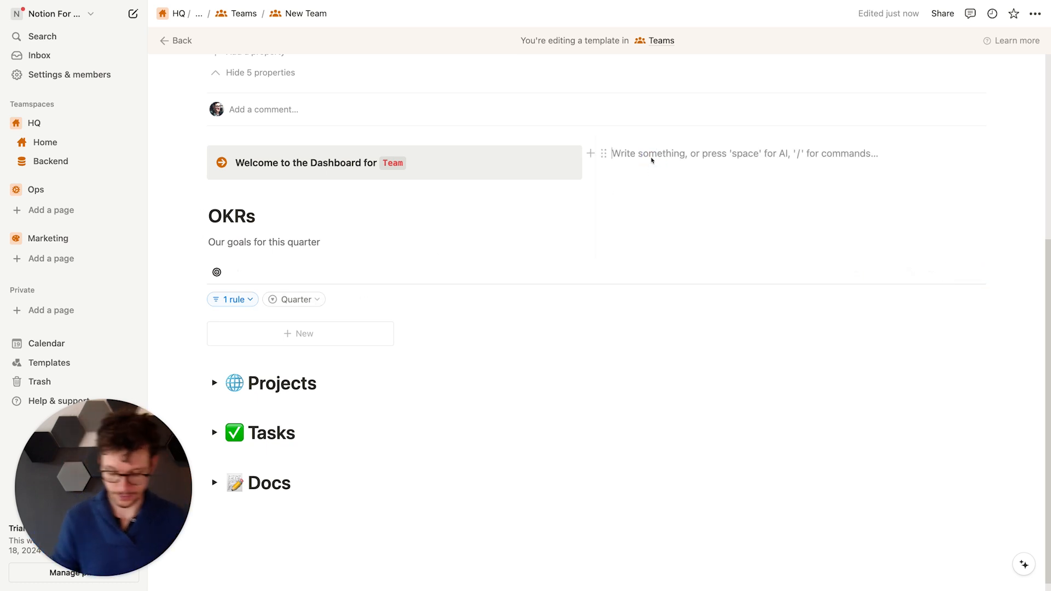
pyautogui.write('/but')
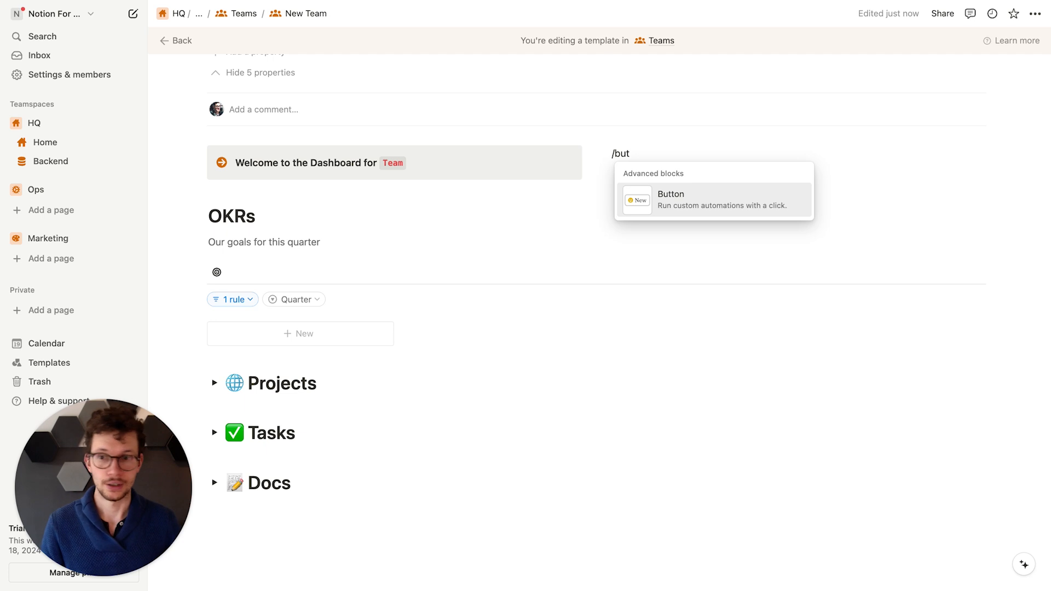
pyautogui.press('Return')
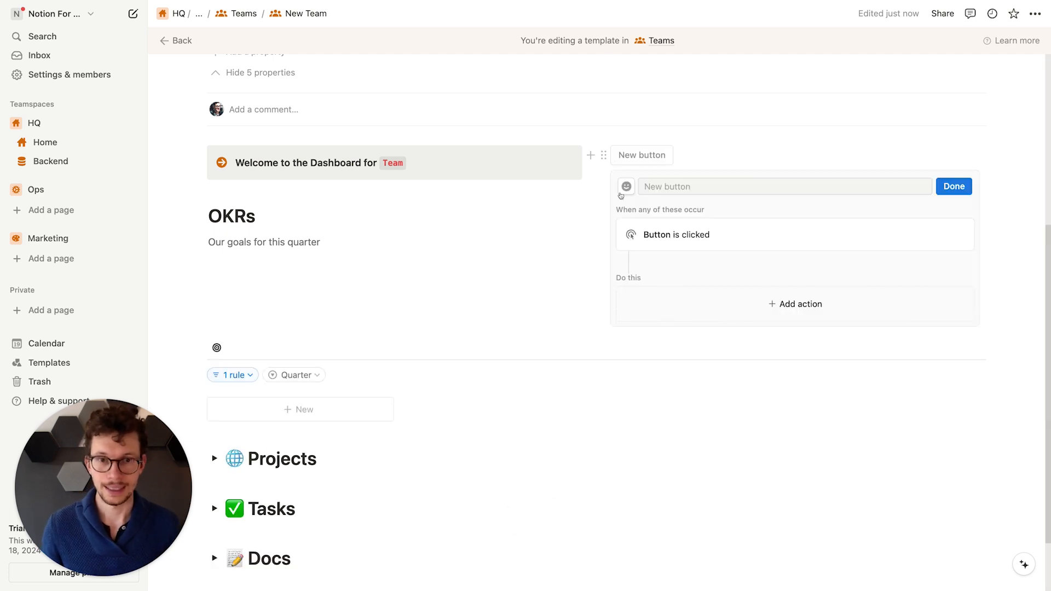
pyautogui.click(627, 187)
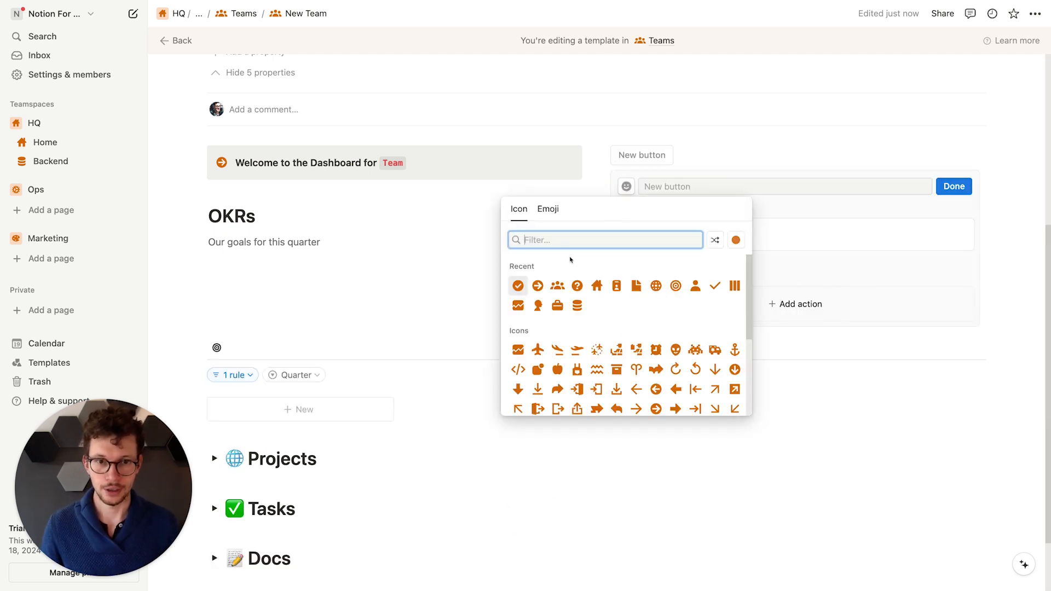
pyautogui.click(656, 286)
pyautogui.click(682, 187)
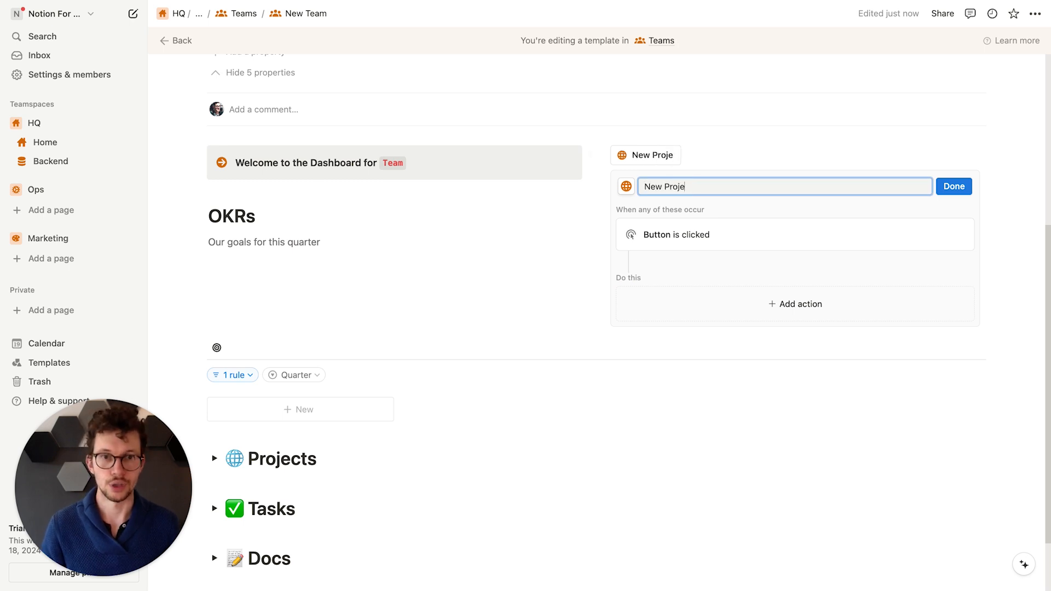
# Step: Add a button action that adds a page to the Projects database with its Team property set to This page
pyautogui.click(785, 308)
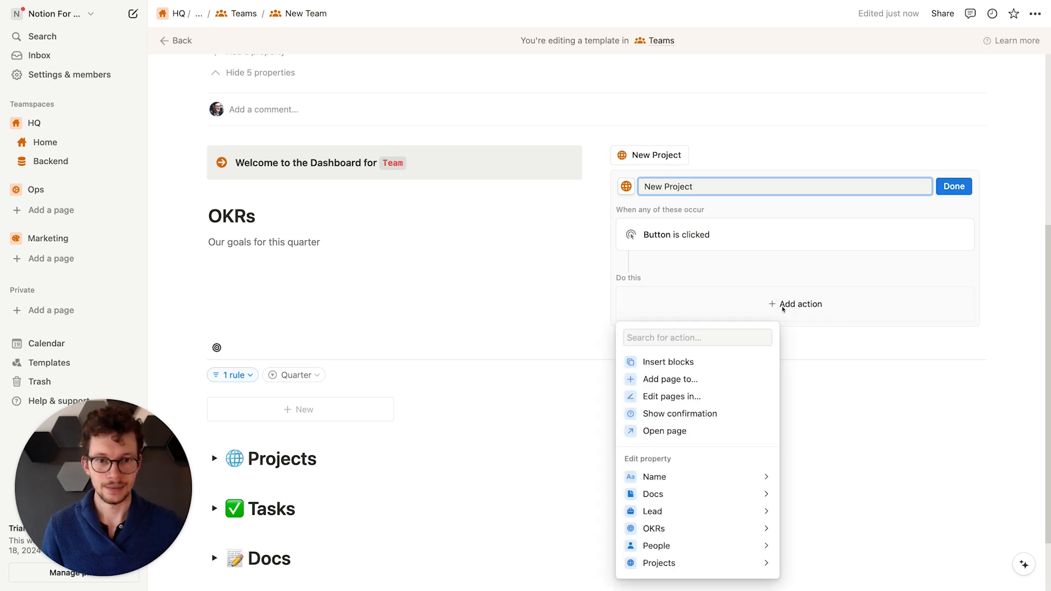
pyautogui.click(680, 379)
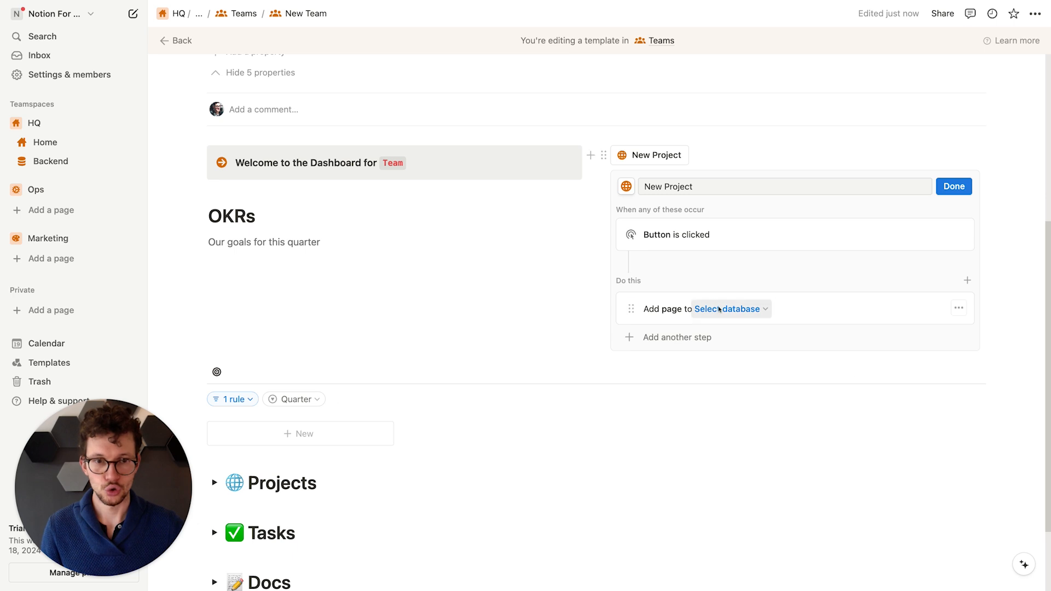
pyautogui.click(719, 309)
pyautogui.click(656, 458)
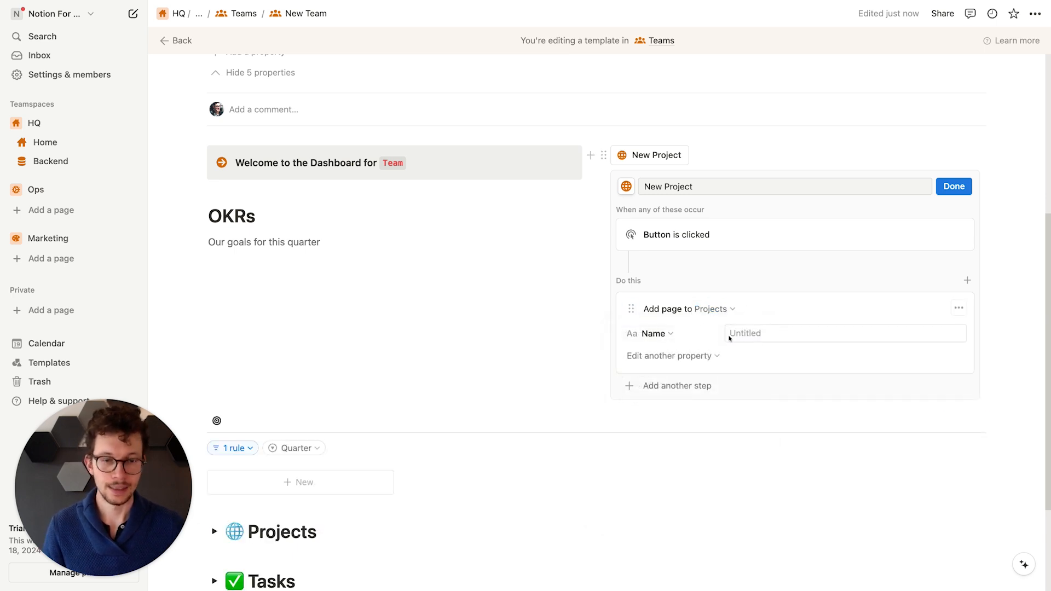
pyautogui.click(668, 356)
pyautogui.click(608, 506)
pyautogui.click(760, 357)
pyautogui.click(857, 426)
pyautogui.click(760, 309)
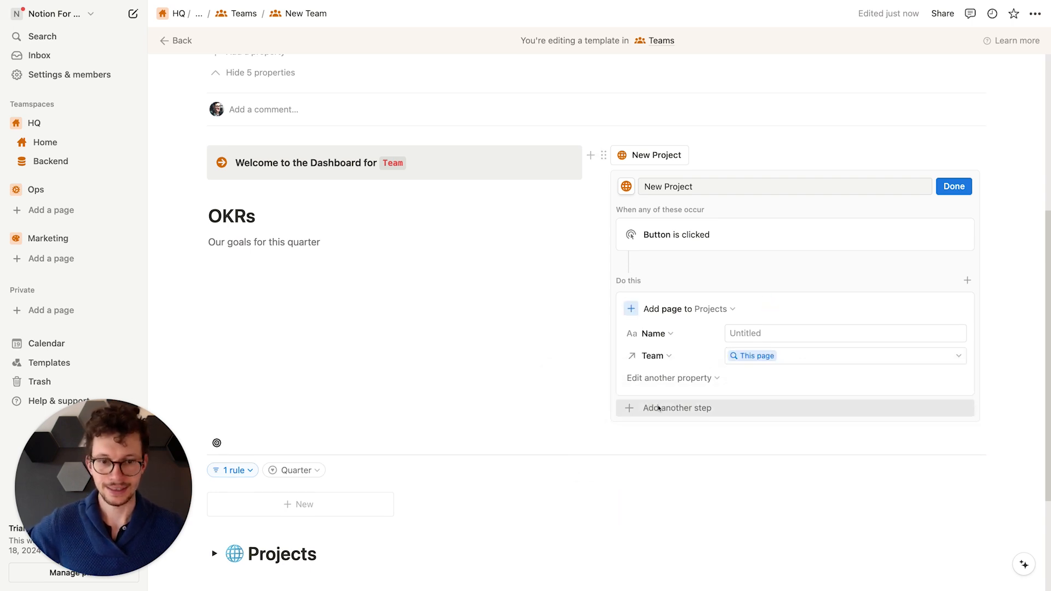
# Step: Add an Open page step to the New Project button that opens the New page added in Side peek
pyautogui.click(659, 408)
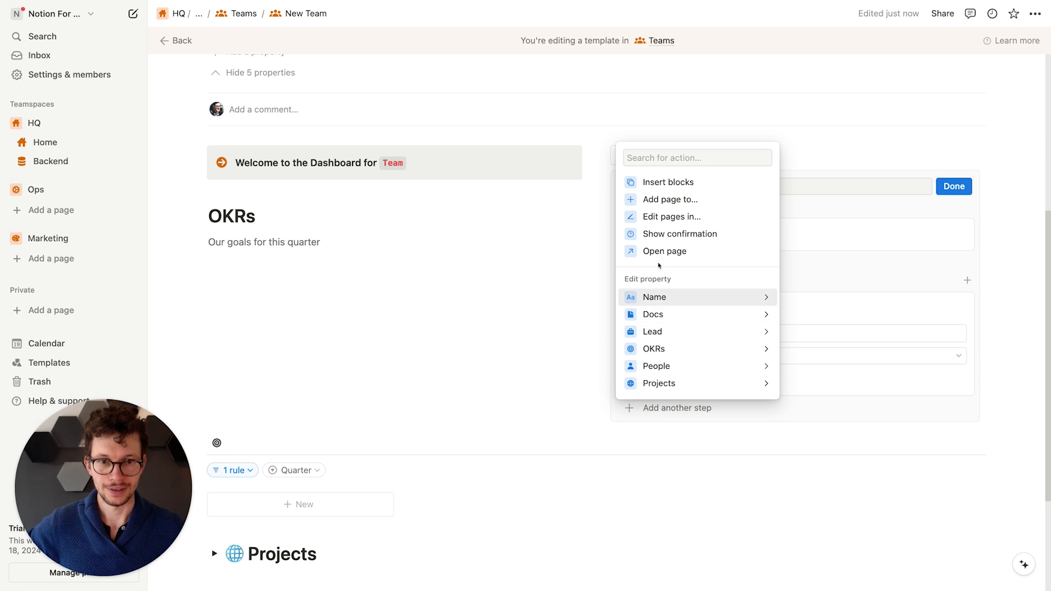
pyautogui.click(664, 250)
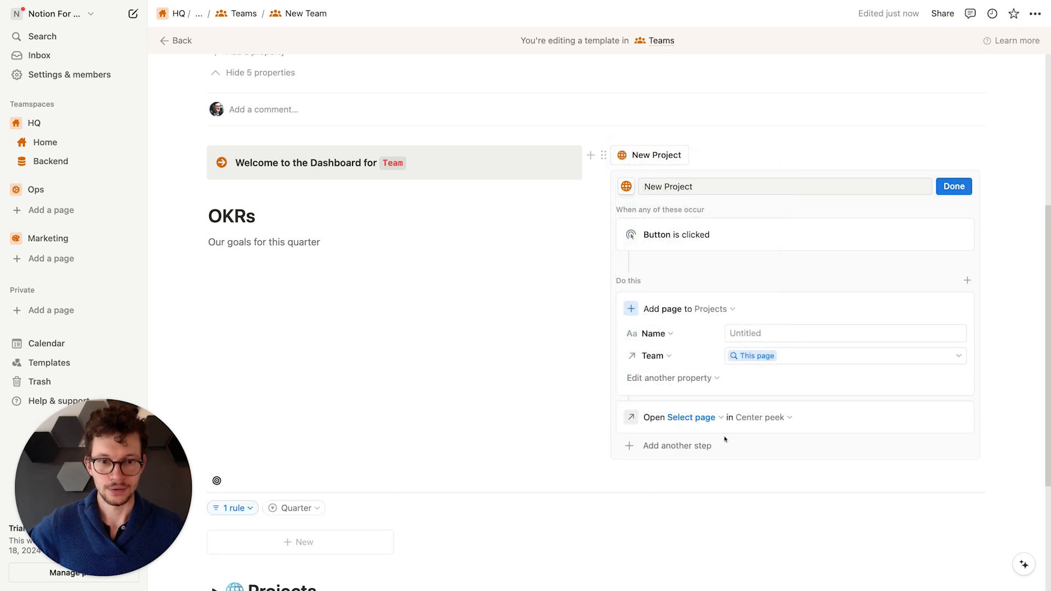
pyautogui.click(684, 419)
pyautogui.click(602, 216)
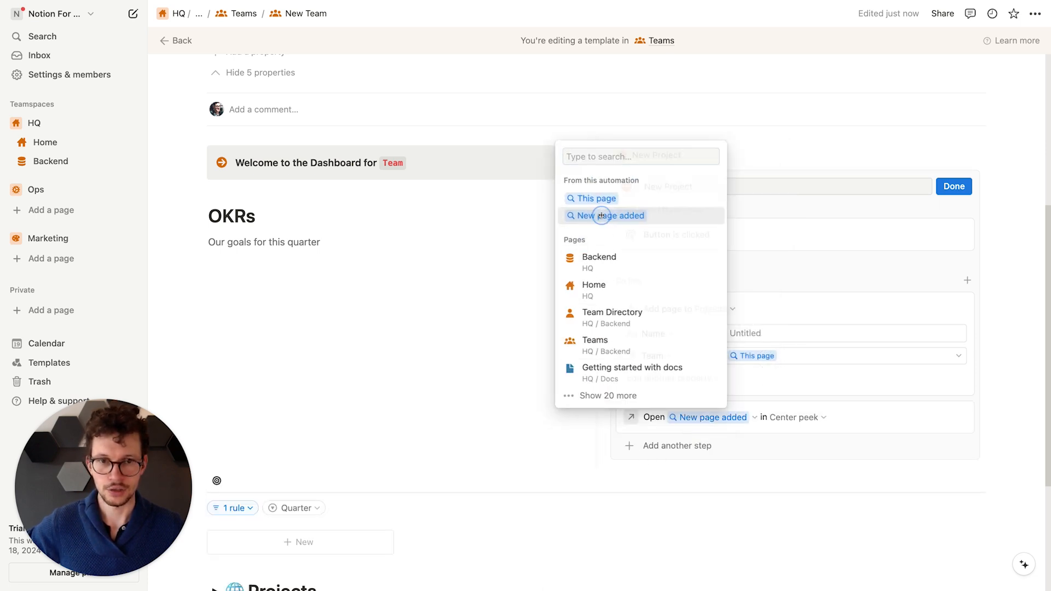
pyautogui.click(789, 418)
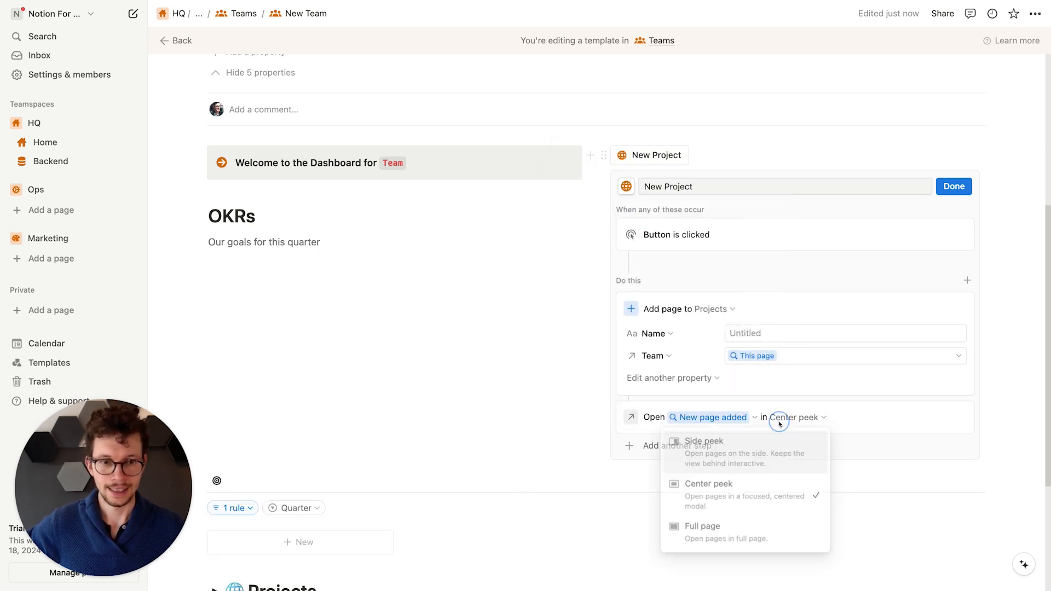
pyautogui.click(718, 459)
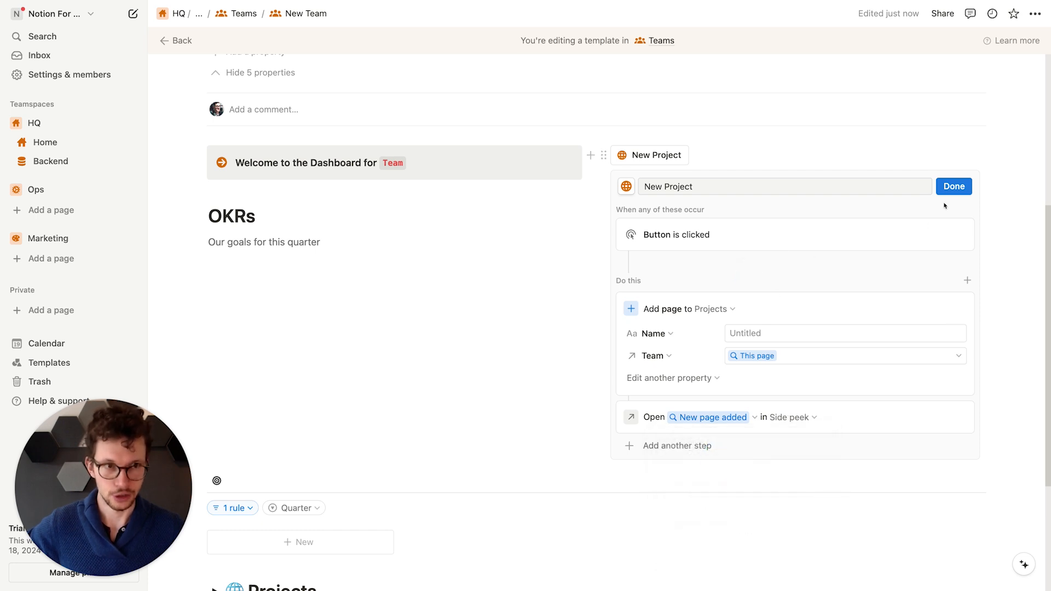
# Step: Finish the New Project button, duplicate it, rename the copy New Doc and give it a page icon
pyautogui.click(954, 187)
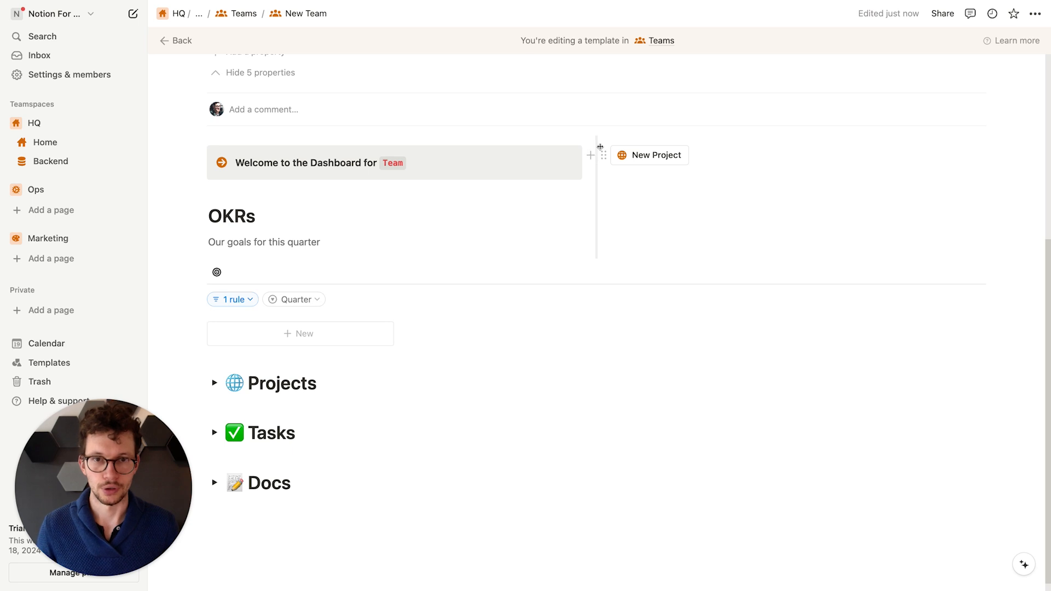
pyautogui.click(604, 155)
pyautogui.press('super+d')
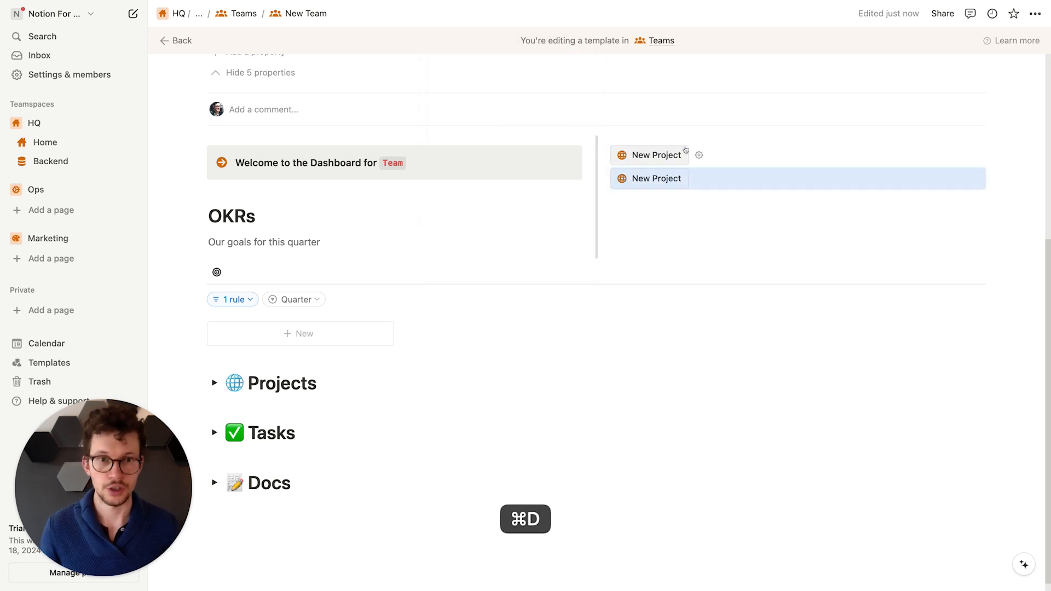
pyautogui.click(697, 178)
pyautogui.click(687, 211)
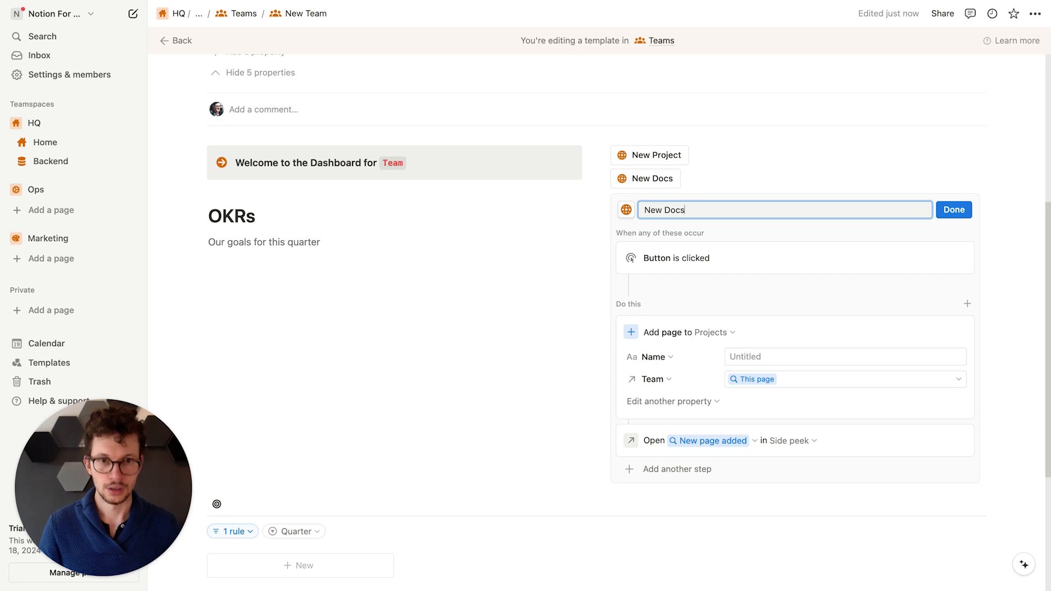
pyautogui.click(627, 211)
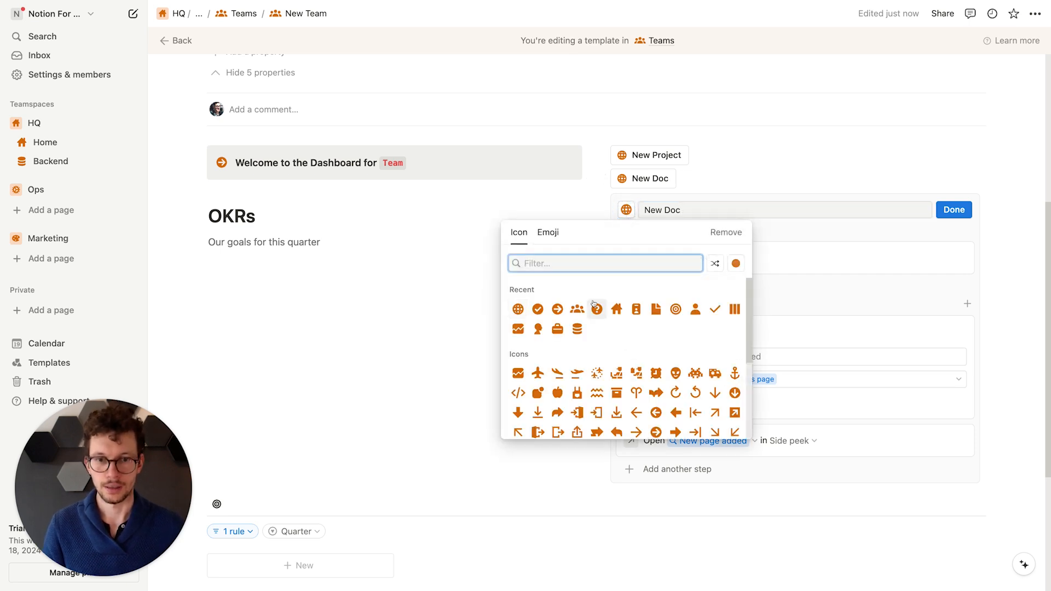
pyautogui.click(656, 310)
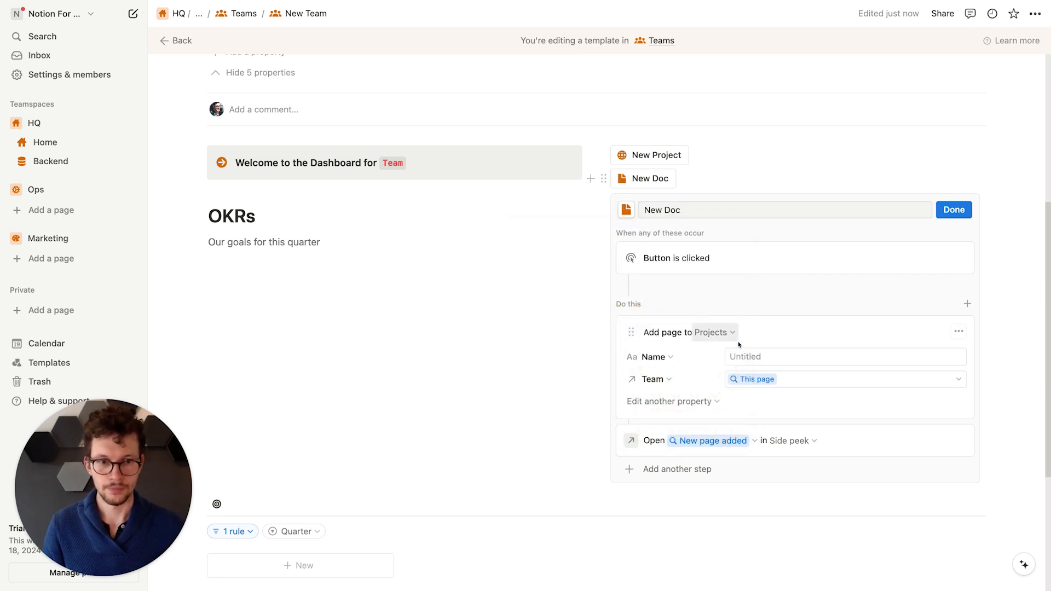
# Step: Make the New Doc button add a page to the Docs database with its Teams property set to This page
pyautogui.click(710, 332)
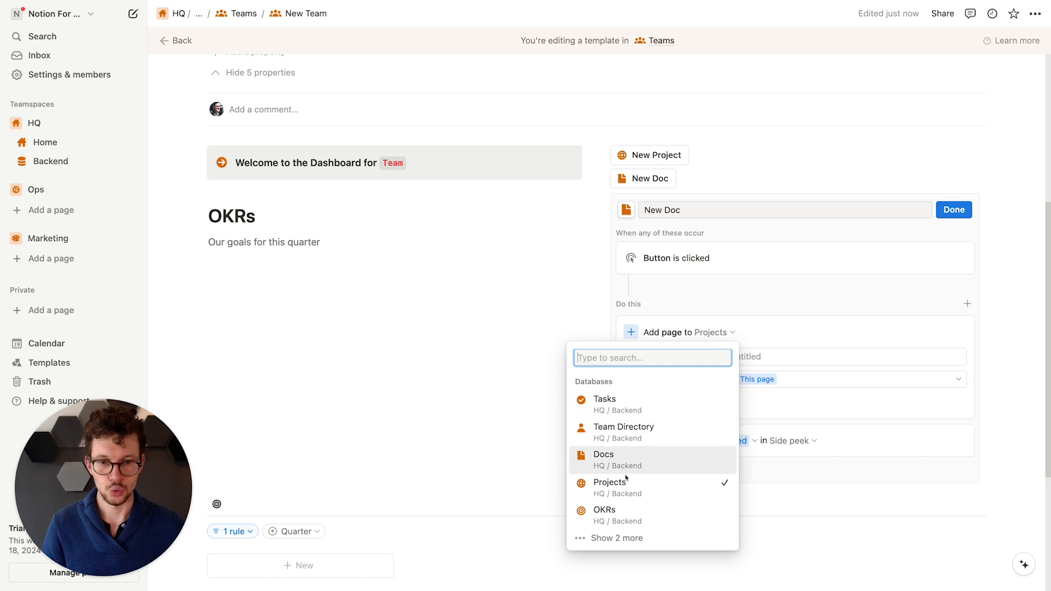
pyautogui.click(626, 462)
pyautogui.click(706, 379)
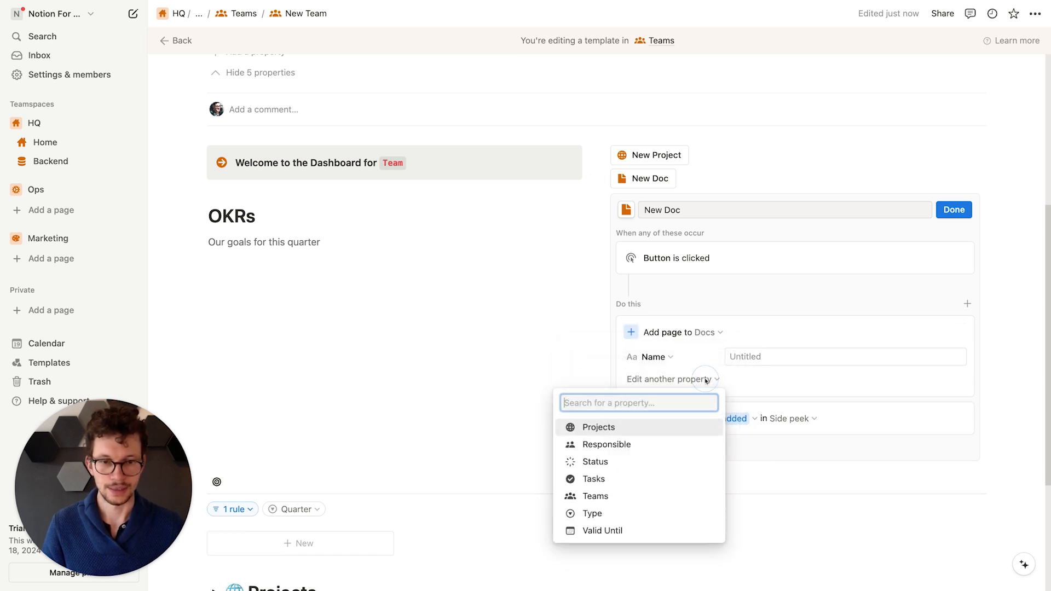
pyautogui.click(625, 496)
pyautogui.click(739, 380)
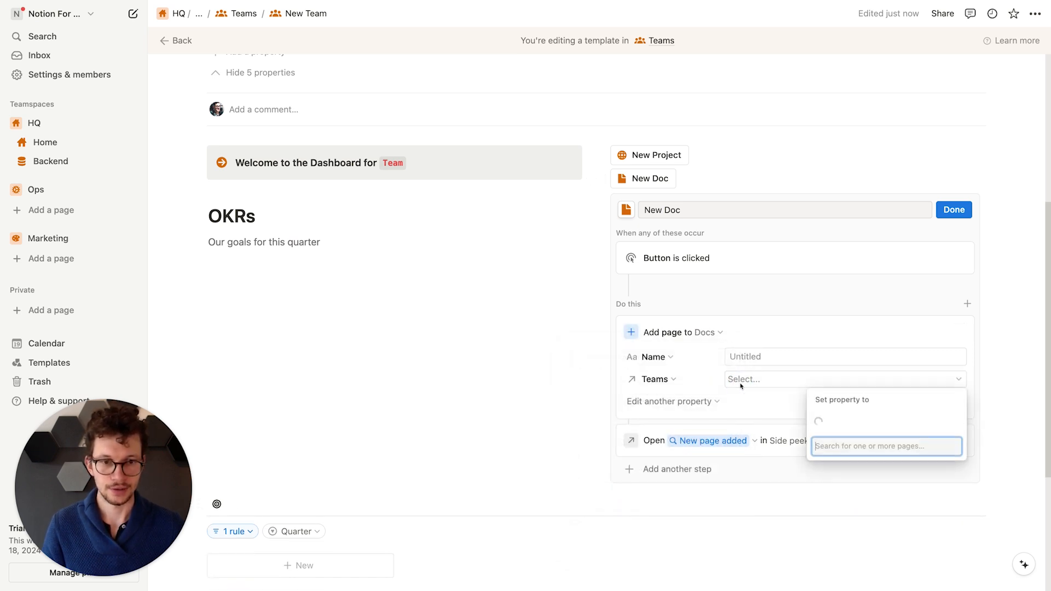
pyautogui.click(857, 449)
pyautogui.click(791, 290)
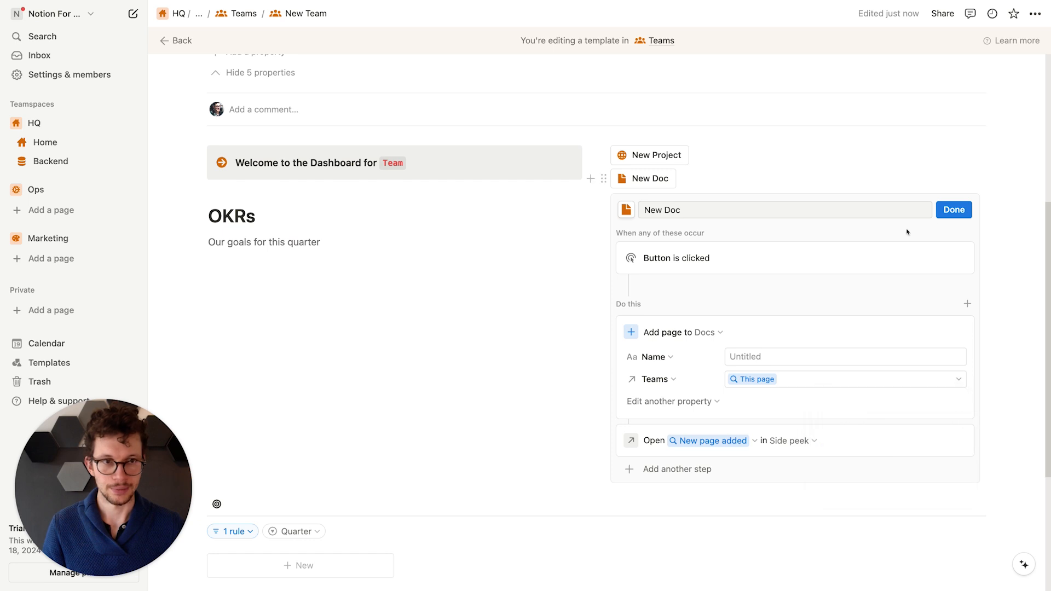
pyautogui.click(947, 211)
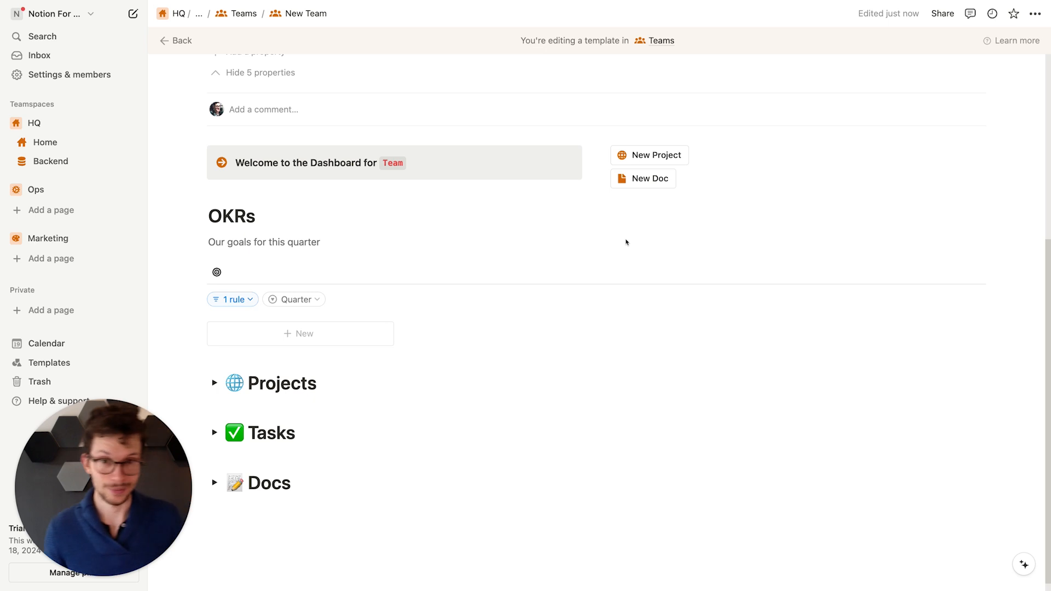
# Step: Review the New Team template's properties, buttons, OKRs view and the Projects, Tasks and Docs toggle headings
pyautogui.scroll(3, 268, 417)
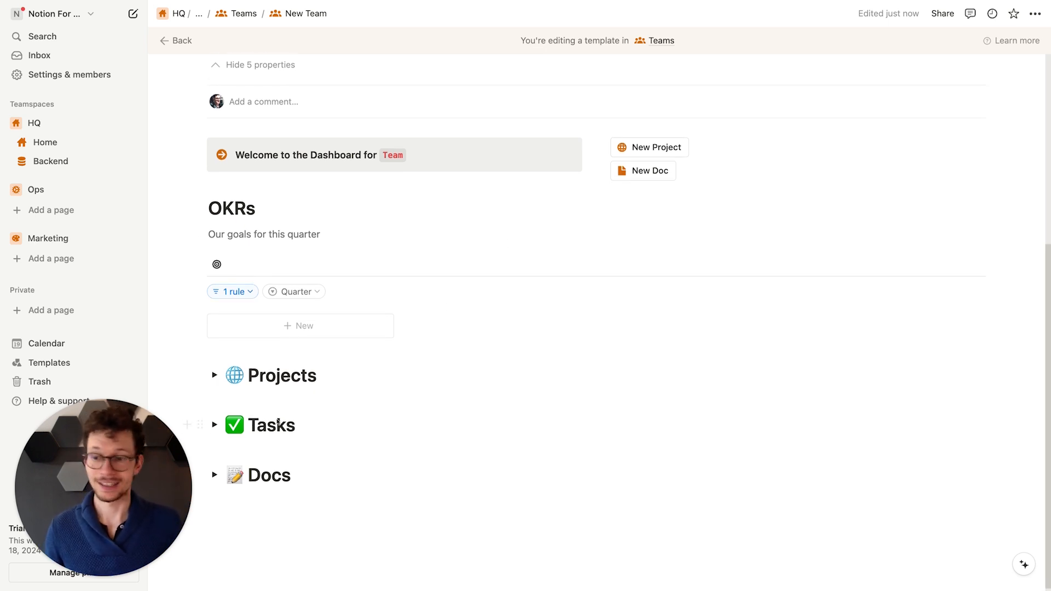
pyautogui.scroll(6, 278, 416)
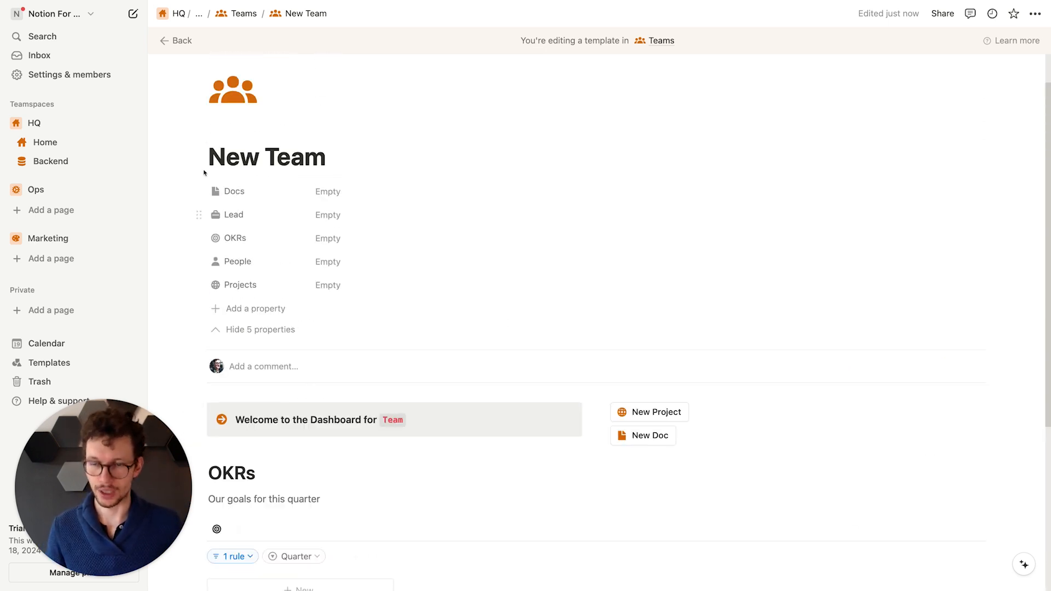
pyautogui.scroll(-5, 315, 405)
pyautogui.scroll(-5, 323, 429)
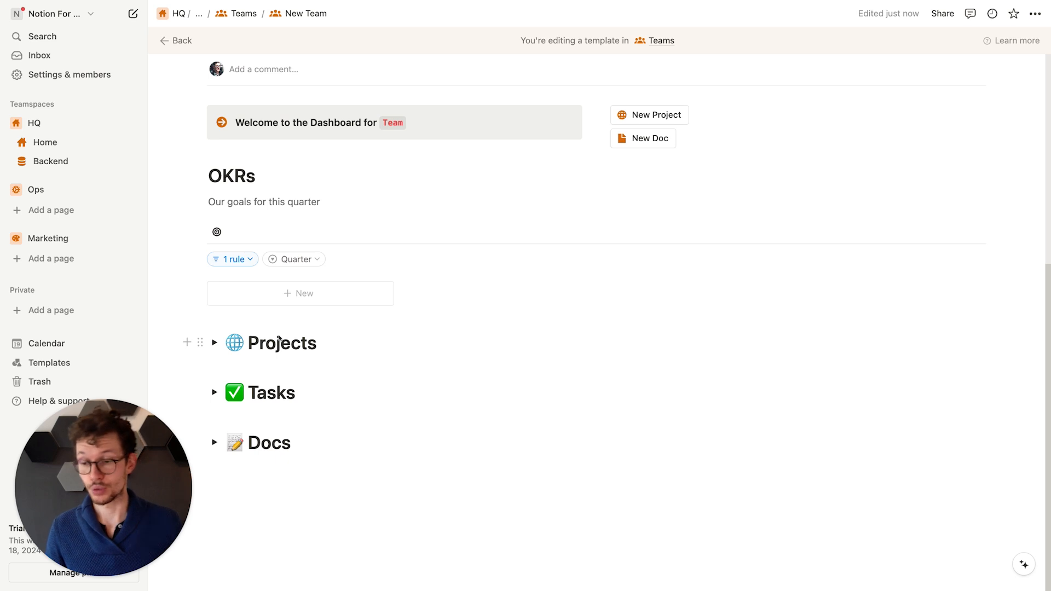
pyautogui.scroll(3, 280, 339)
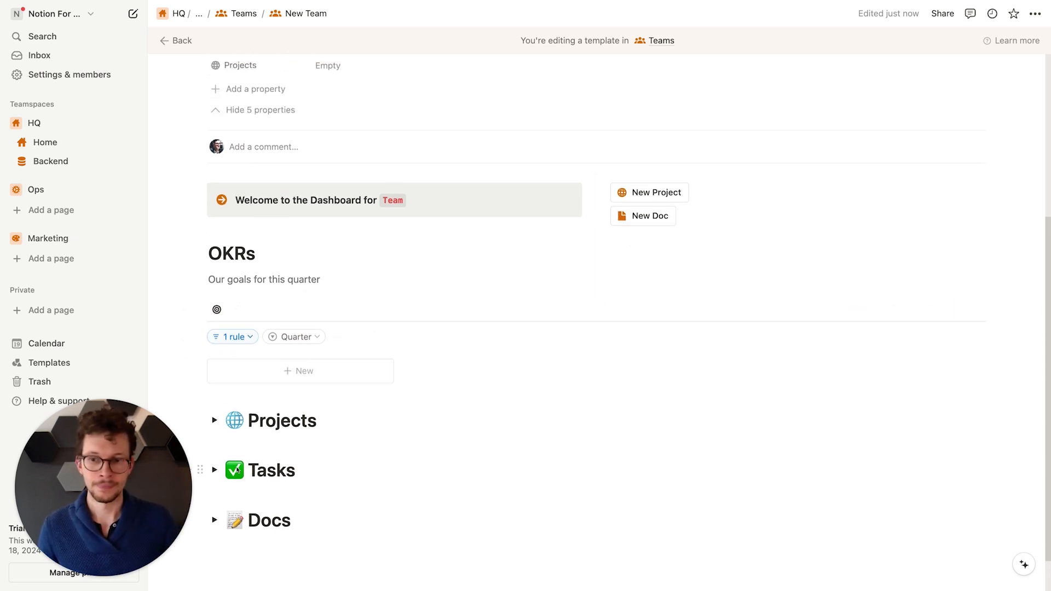
pyautogui.scroll(-2, 536, 204)
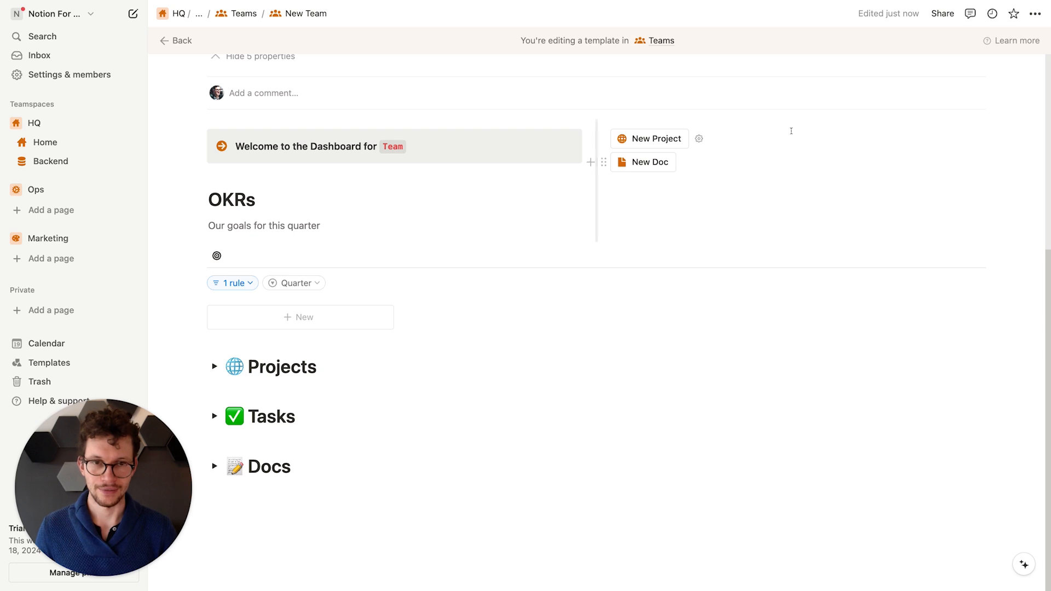
pyautogui.scroll(8, 652, 186)
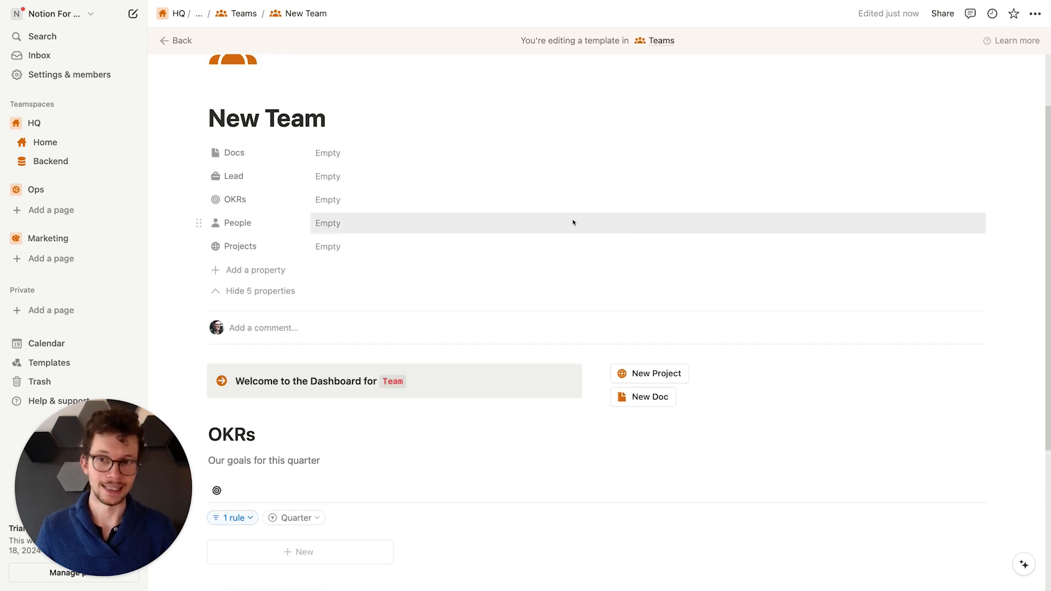
pyautogui.scroll(-5, 569, 240)
pyautogui.scroll(-5, 563, 257)
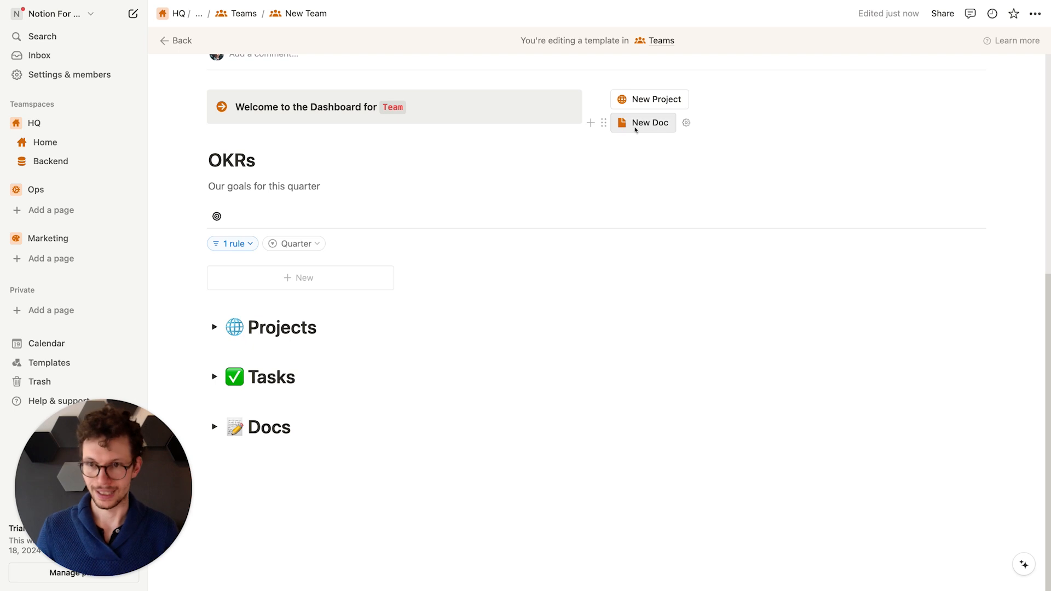
# Step: Collapse the property list under the New Team template's title
pyautogui.scroll(7, 331, 209)
pyautogui.scroll(5, 337, 200)
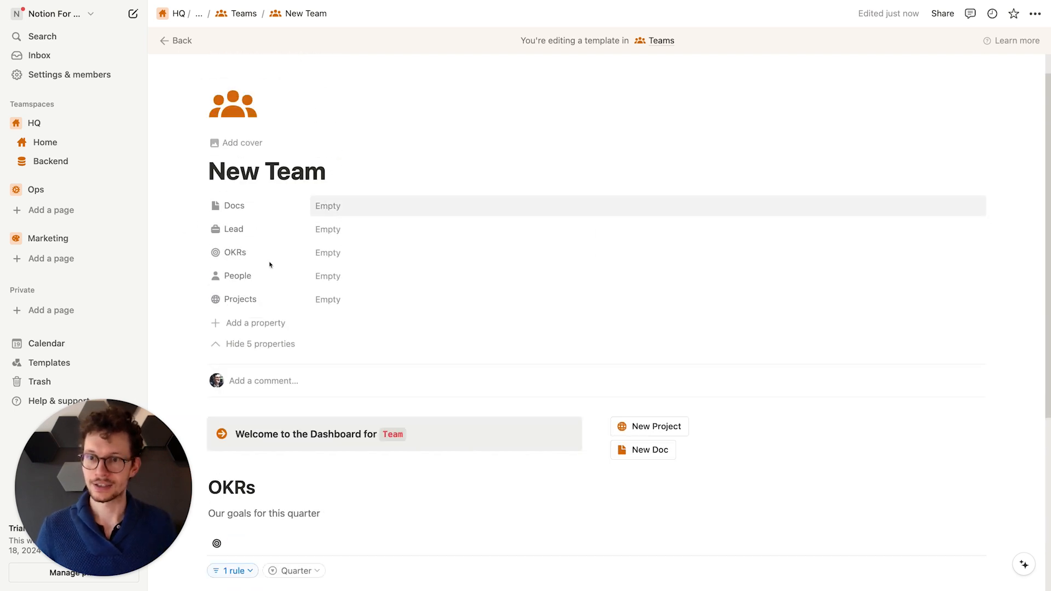
pyautogui.click(241, 343)
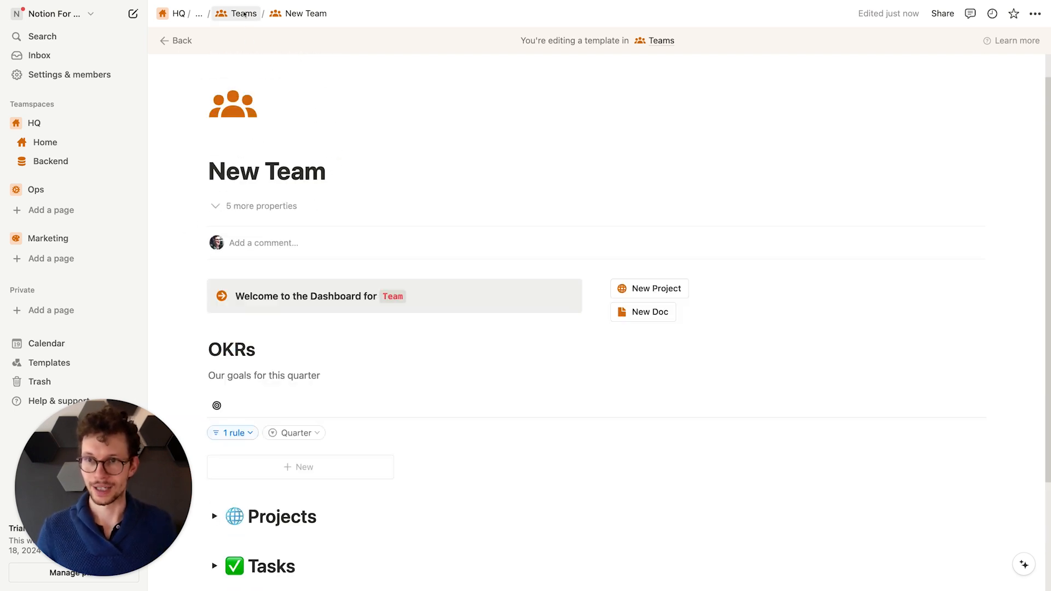
# Step: Open the Marketing page from the Teams database, apply the New Team template and expand it to a full page
pyautogui.click(245, 15)
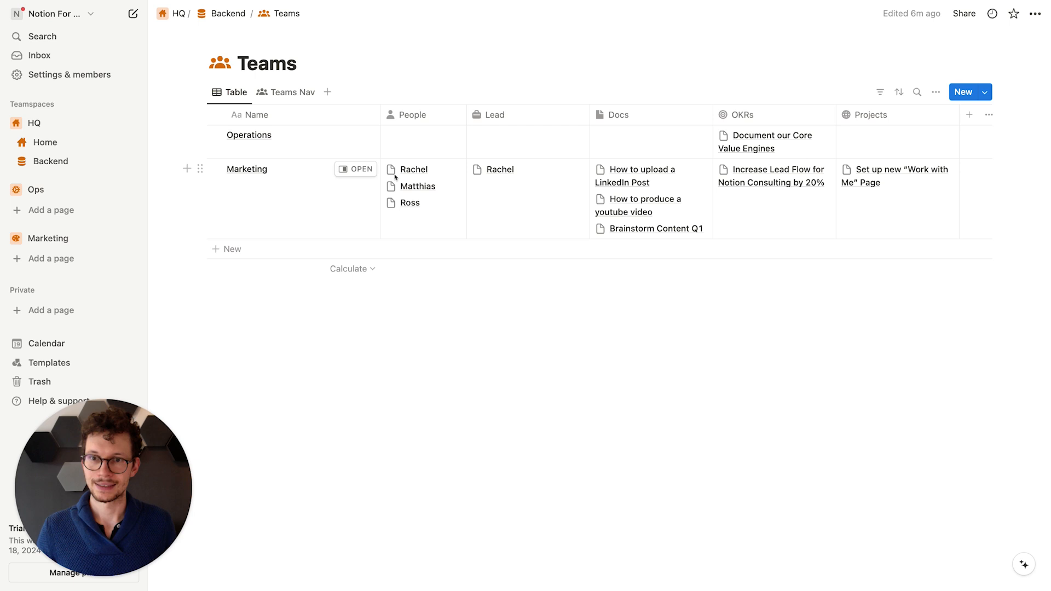
pyautogui.click(356, 170)
pyautogui.click(635, 200)
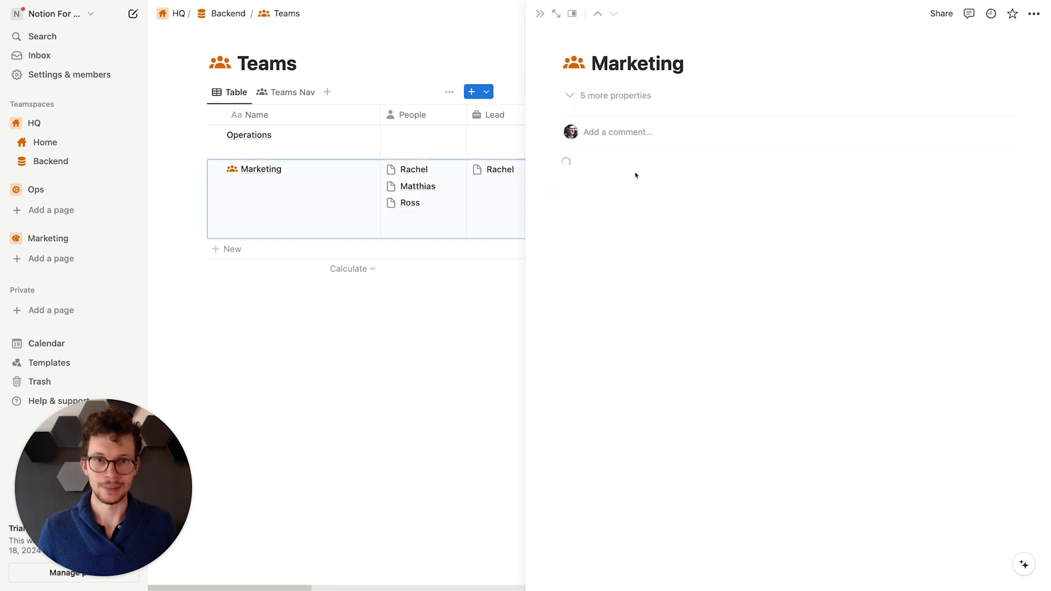
pyautogui.click(554, 13)
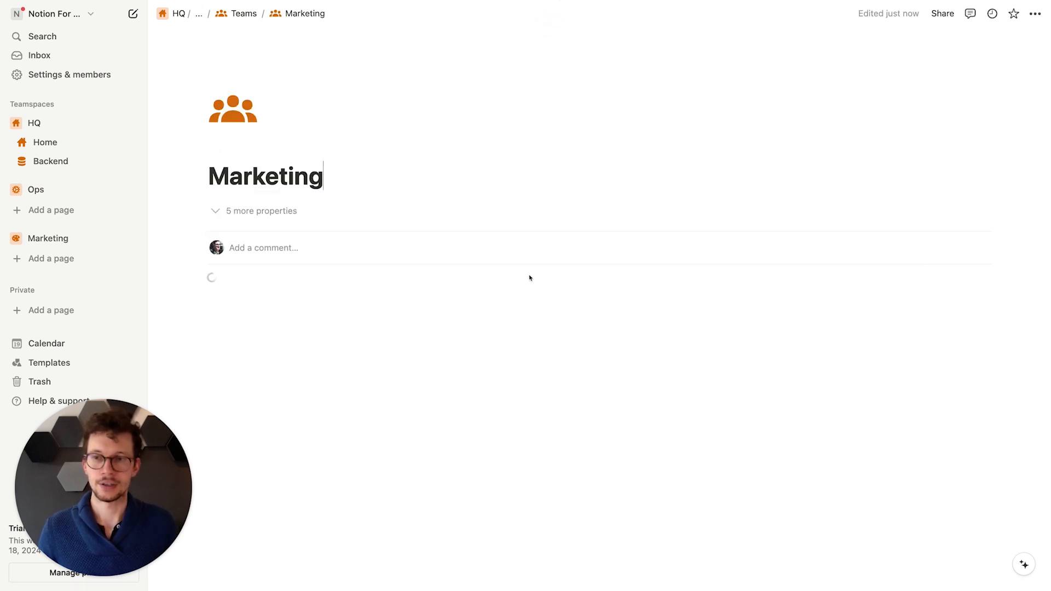
# Step: Expand the Projects, Tasks and Docs toggles on the Marketing dashboard and check which entries their filtered views list
pyautogui.scroll(-4, 493, 262)
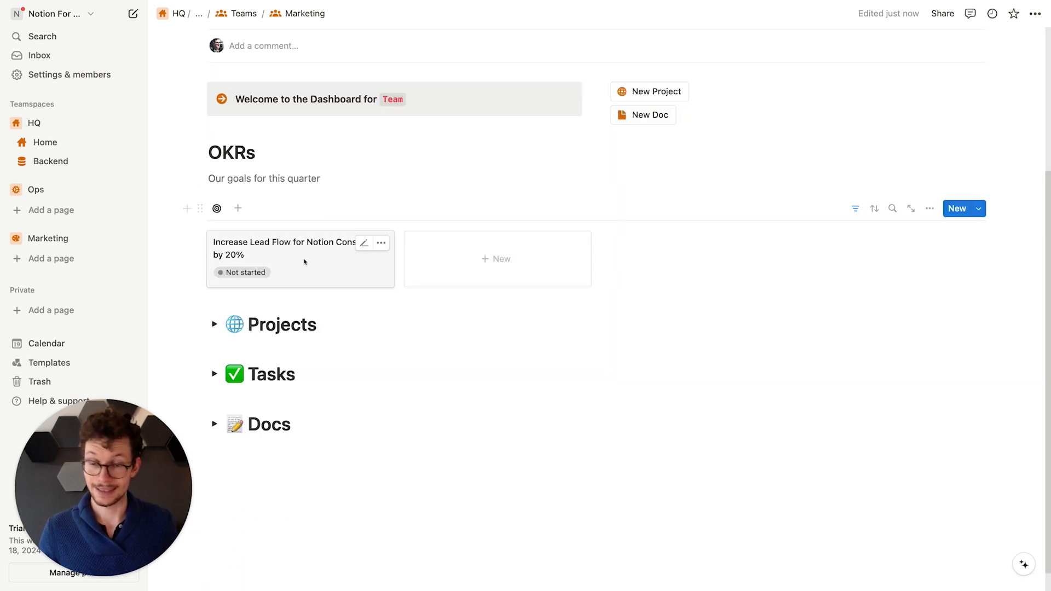
pyautogui.scroll(-1, 271, 312)
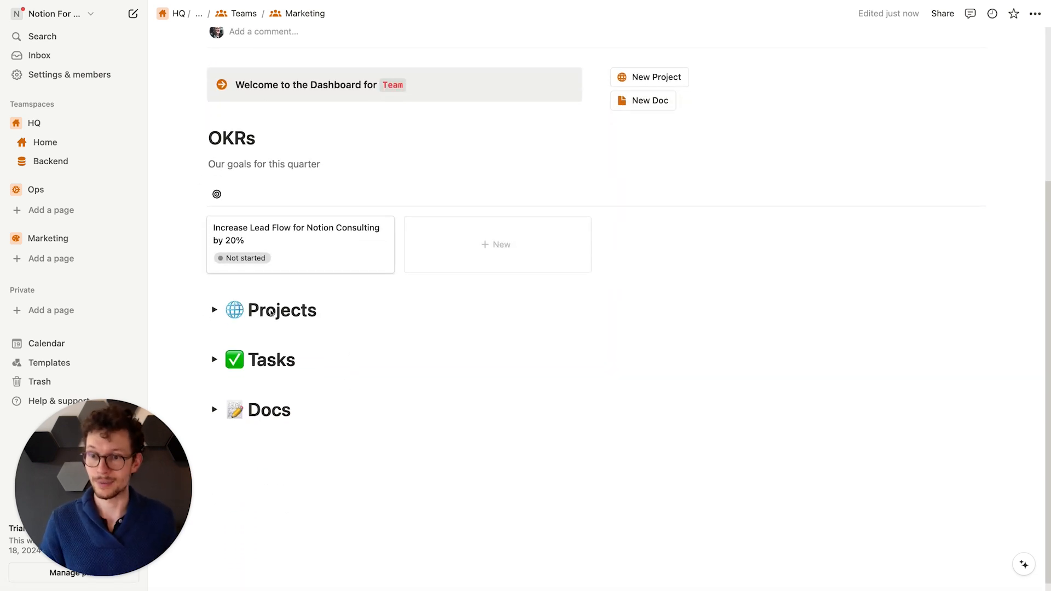
pyautogui.click(214, 310)
pyautogui.scroll(-3, 298, 400)
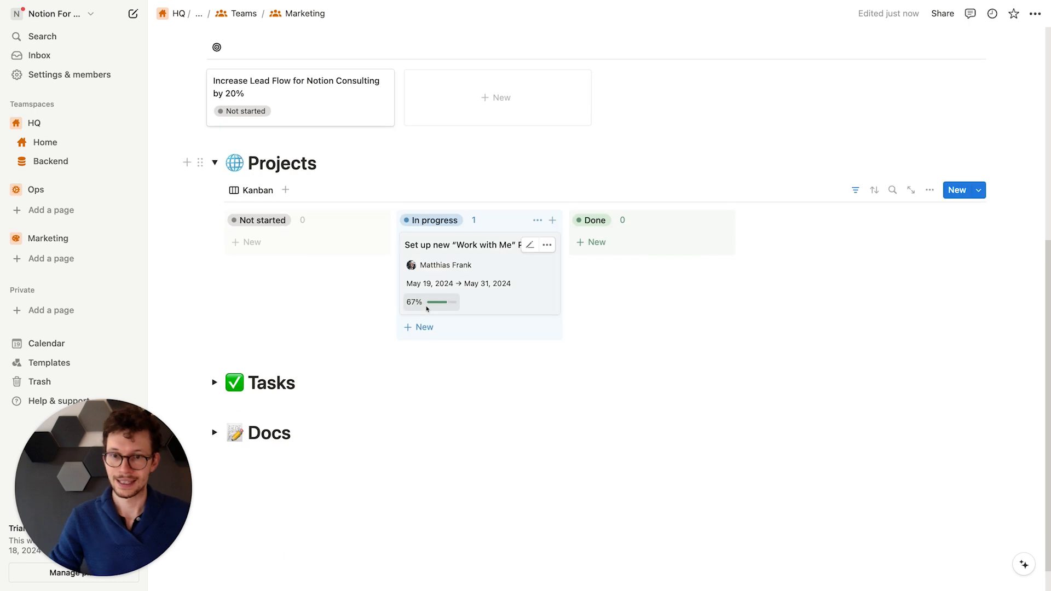
pyautogui.click(214, 382)
pyautogui.scroll(-3, 219, 378)
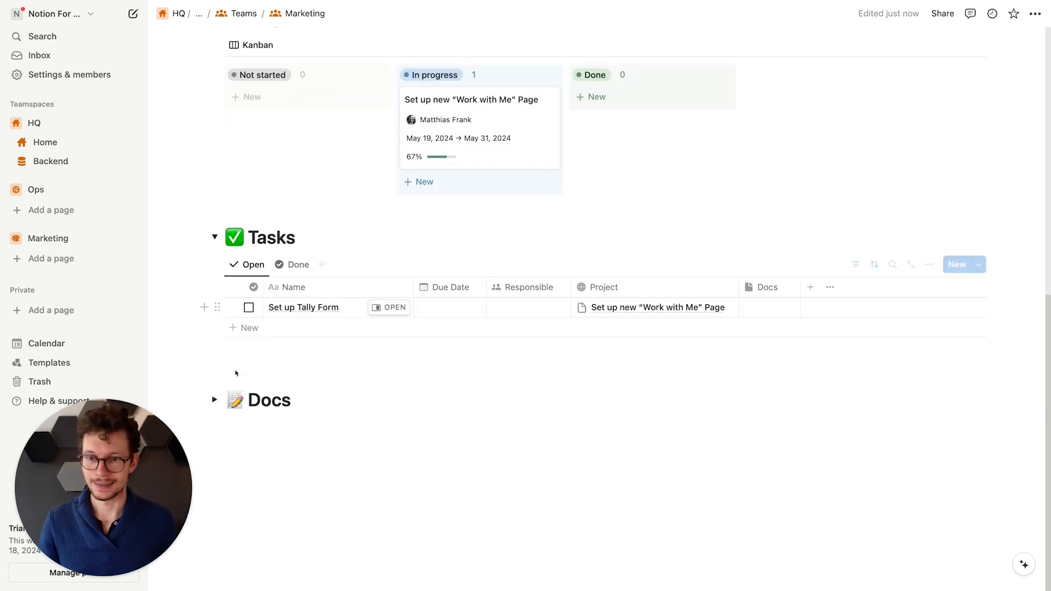
pyautogui.click(214, 399)
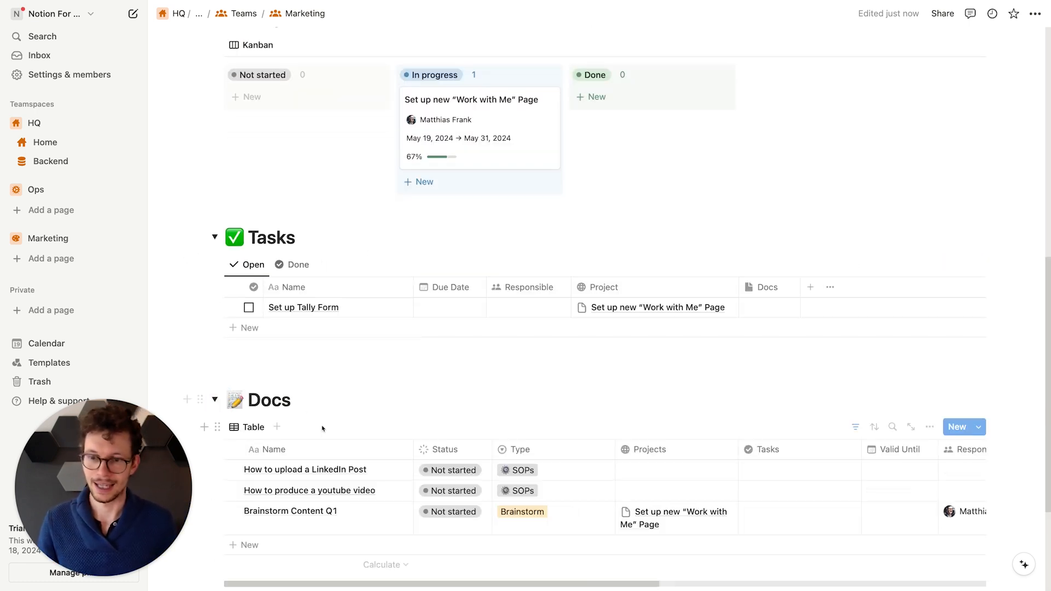
pyautogui.scroll(-2, 338, 372)
pyautogui.scroll(7, 288, 332)
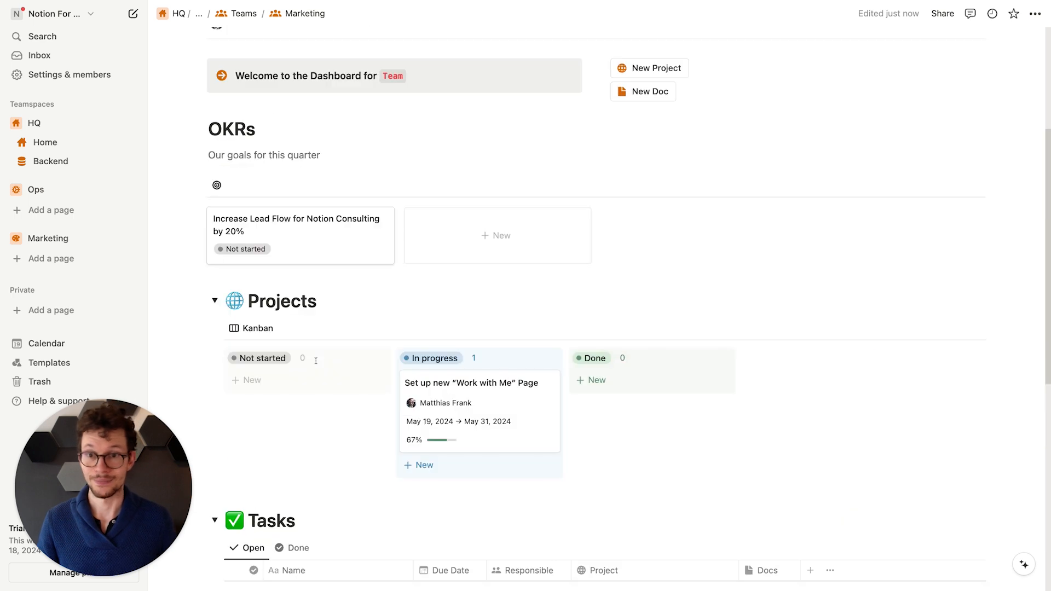
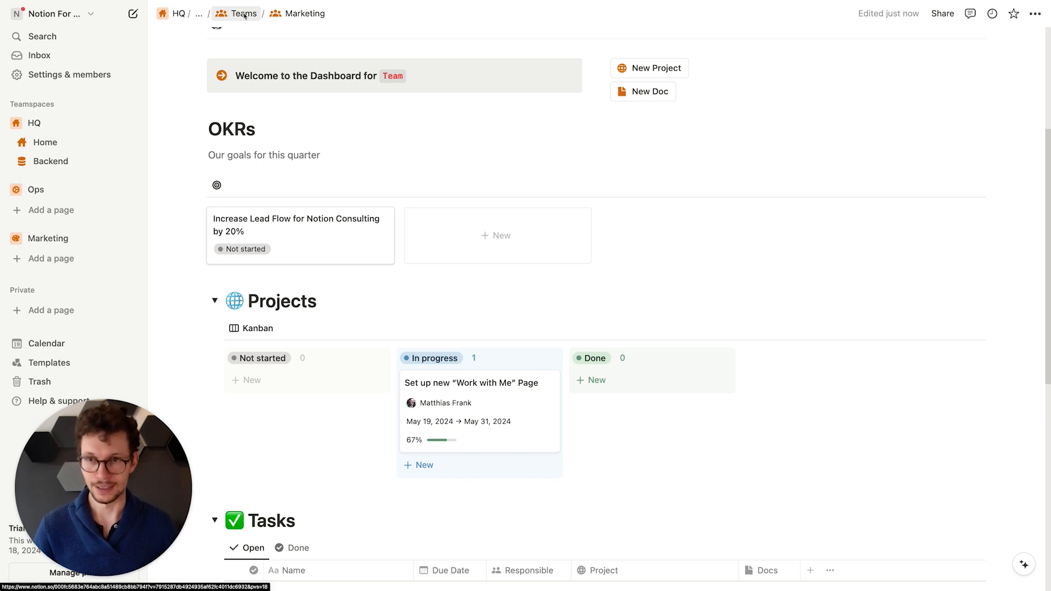
# Step: Return to the Teams database and set New Team as the default template for all views in Teams
pyautogui.click(244, 14)
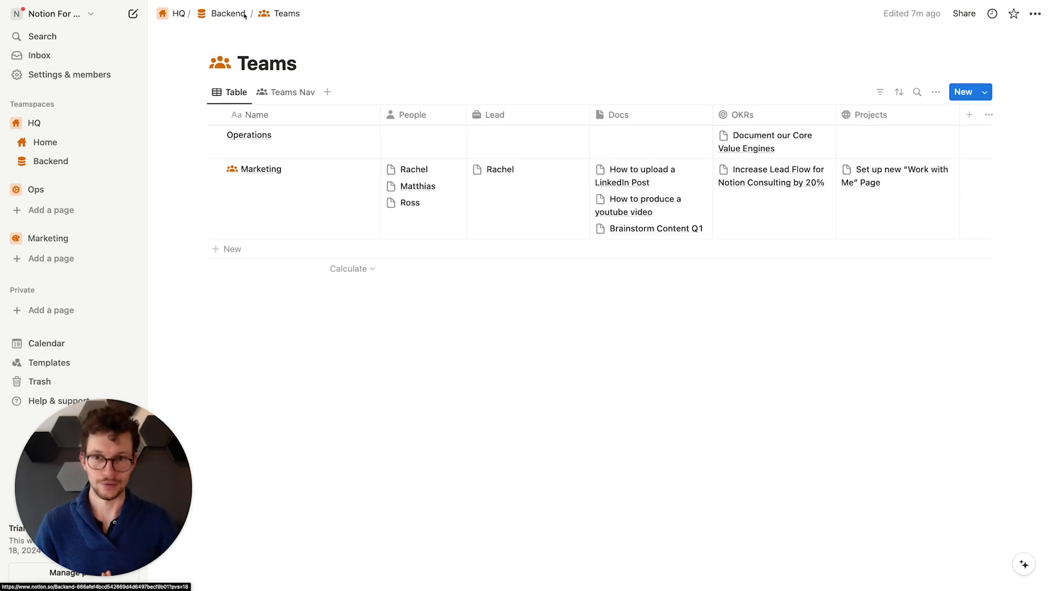
pyautogui.click(985, 94)
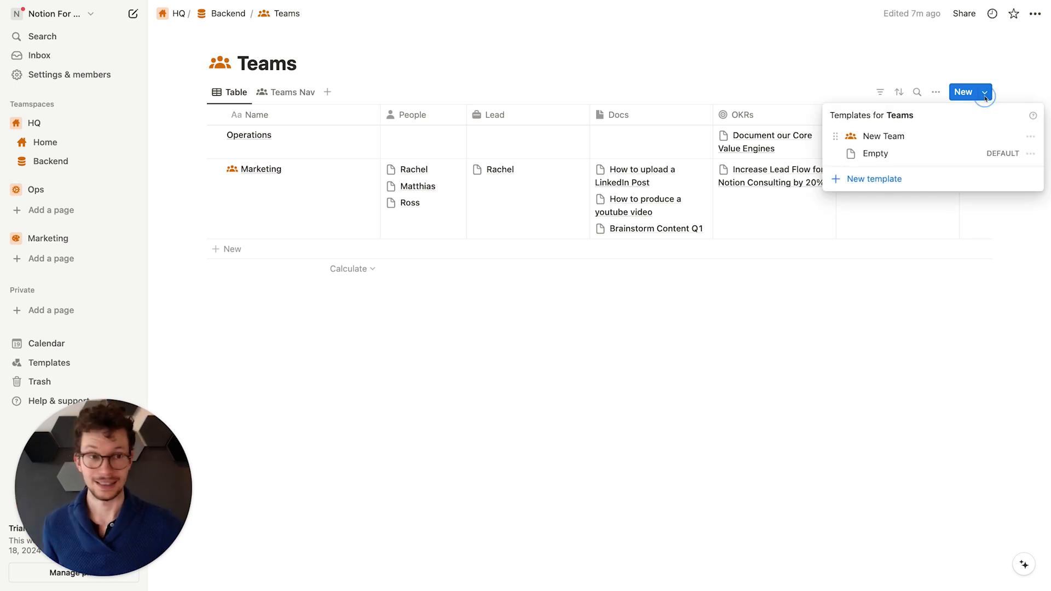
pyautogui.click(1030, 135)
pyautogui.click(938, 120)
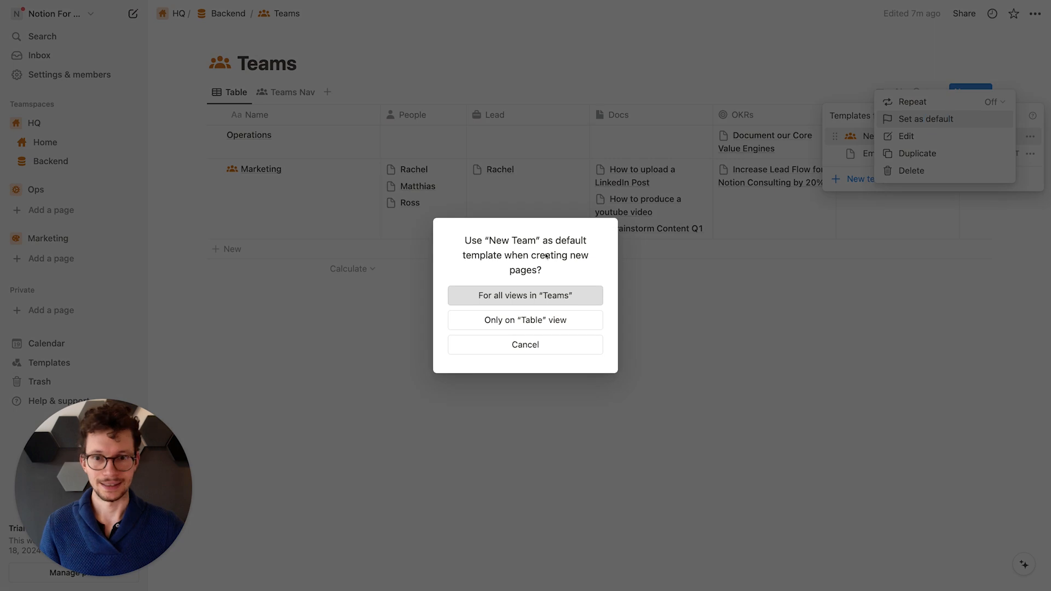
pyautogui.click(514, 305)
pyautogui.click(413, 338)
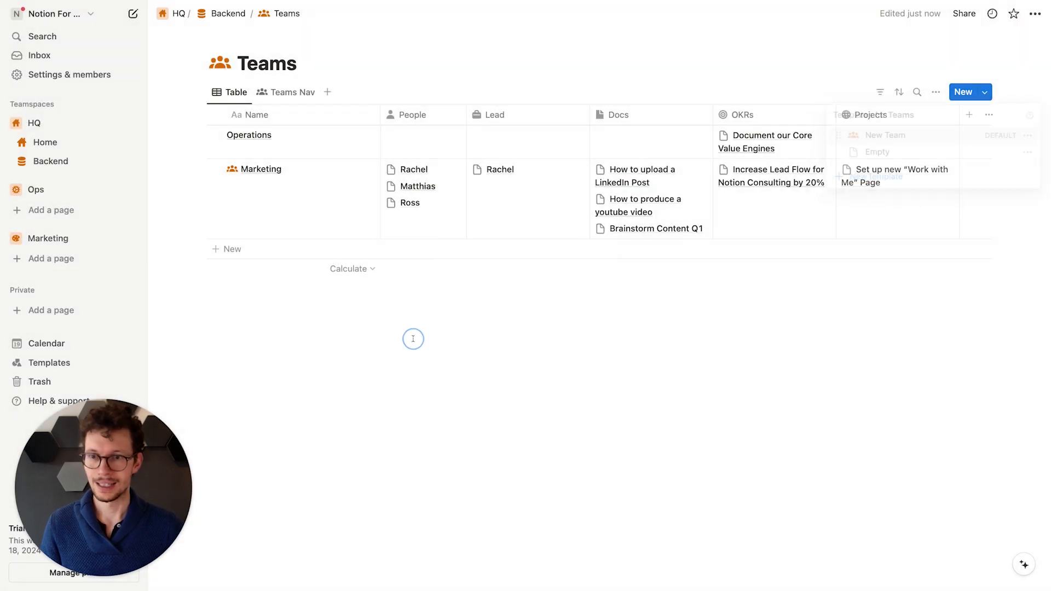
# Step: Add a team named Sales to the Teams table and open its page in side peek
pyautogui.click(274, 251)
pyautogui.press('super+a')
pyautogui.write('Sal')
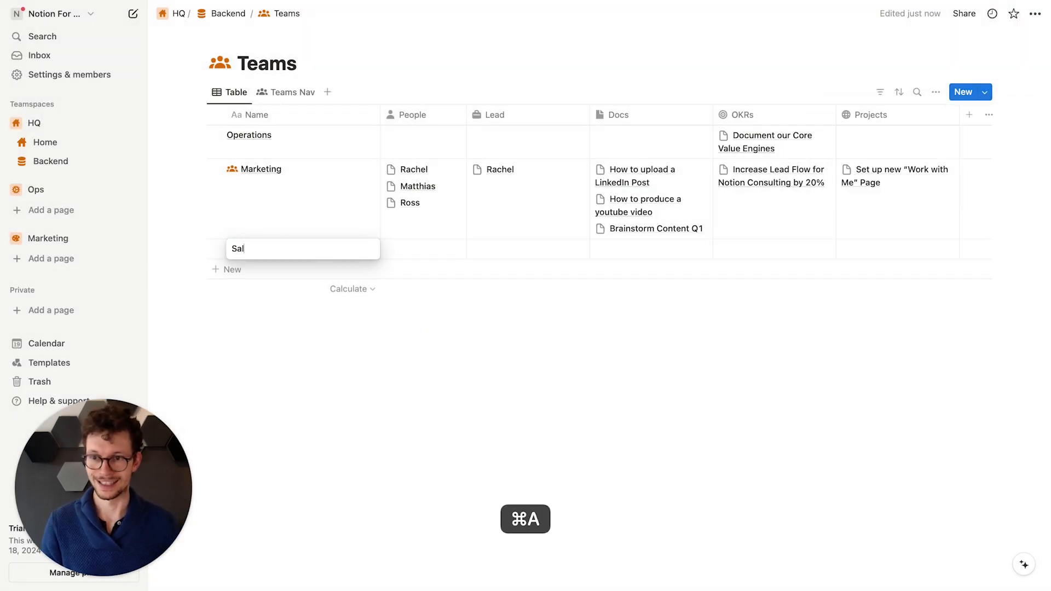
pyautogui.write('es')
pyautogui.press('Return')
pyautogui.click(347, 245)
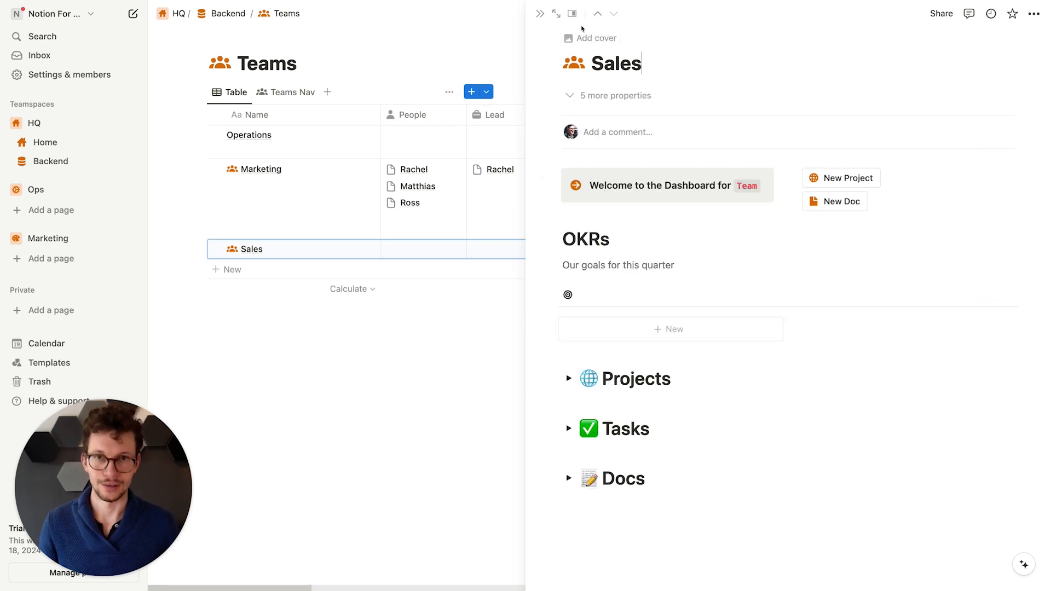
# Step: Close the Sales page and preview the Marketing card from Team Dashboards on the HQ Home page
pyautogui.click(540, 13)
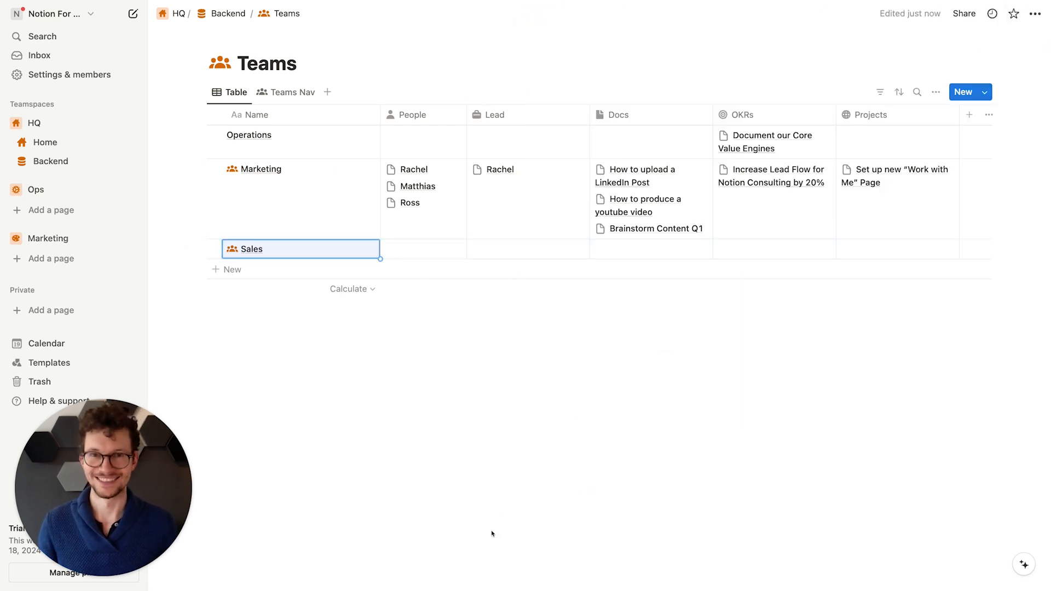
pyautogui.click(63, 142)
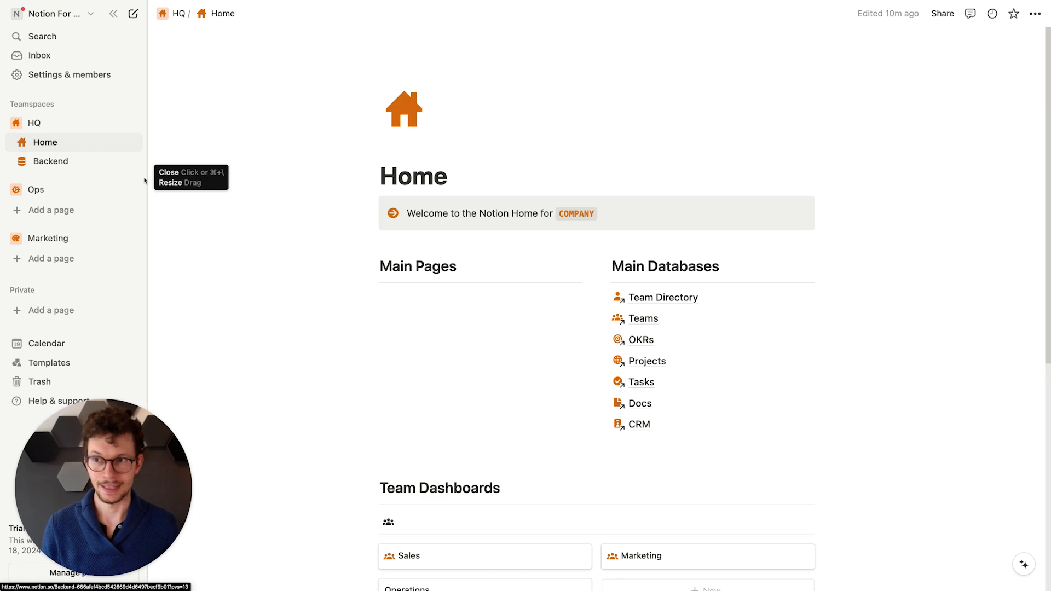
pyautogui.scroll(-3, 223, 265)
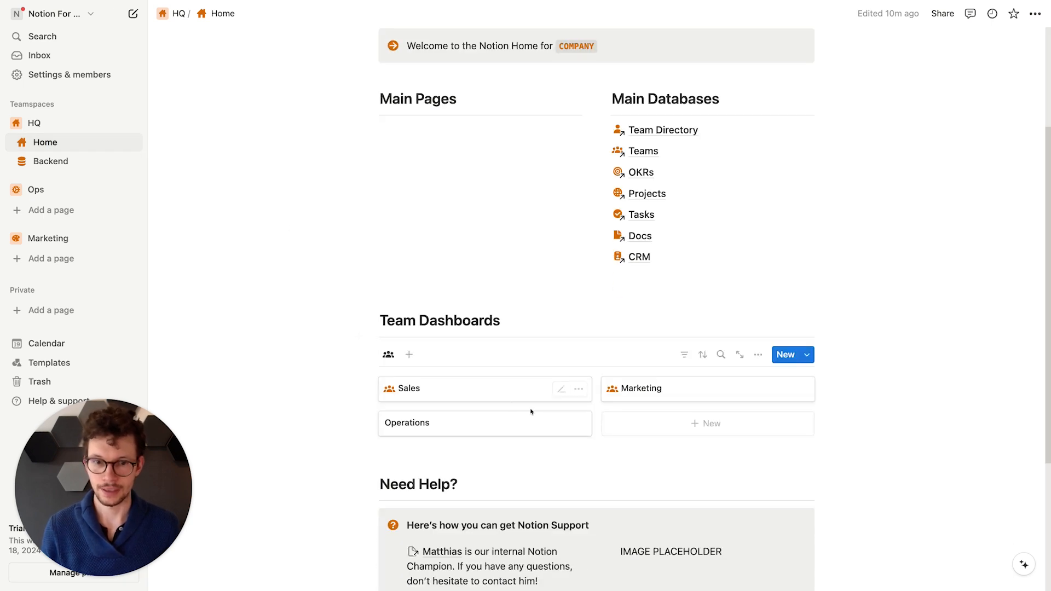
pyautogui.scroll(-1, 592, 374)
pyautogui.click(650, 314)
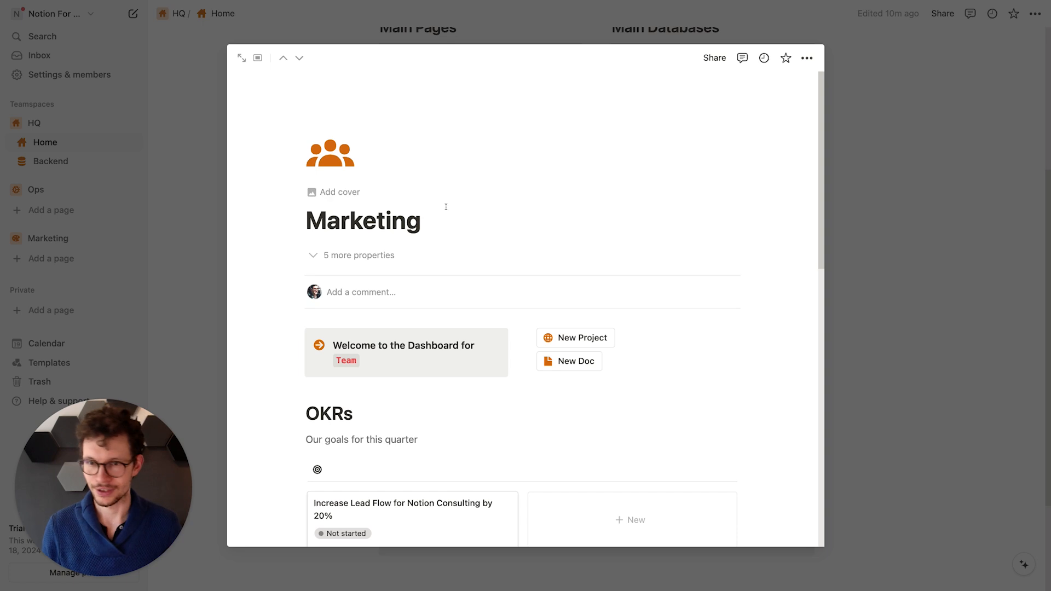
pyautogui.click(196, 156)
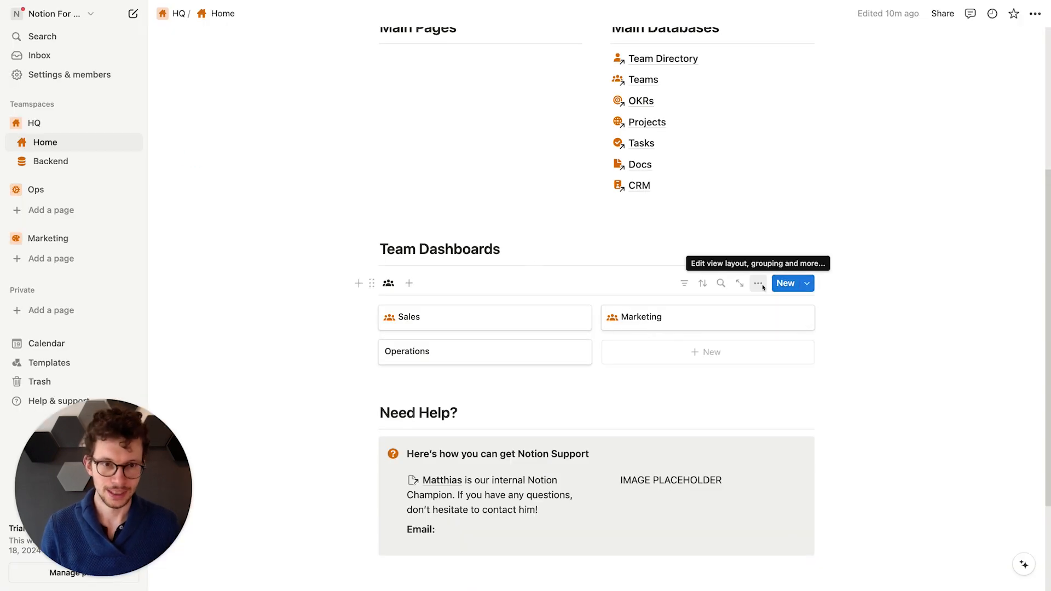
# Step: Set the Team Dashboards gallery on the Home page to open its pages as Full page
pyautogui.click(758, 284)
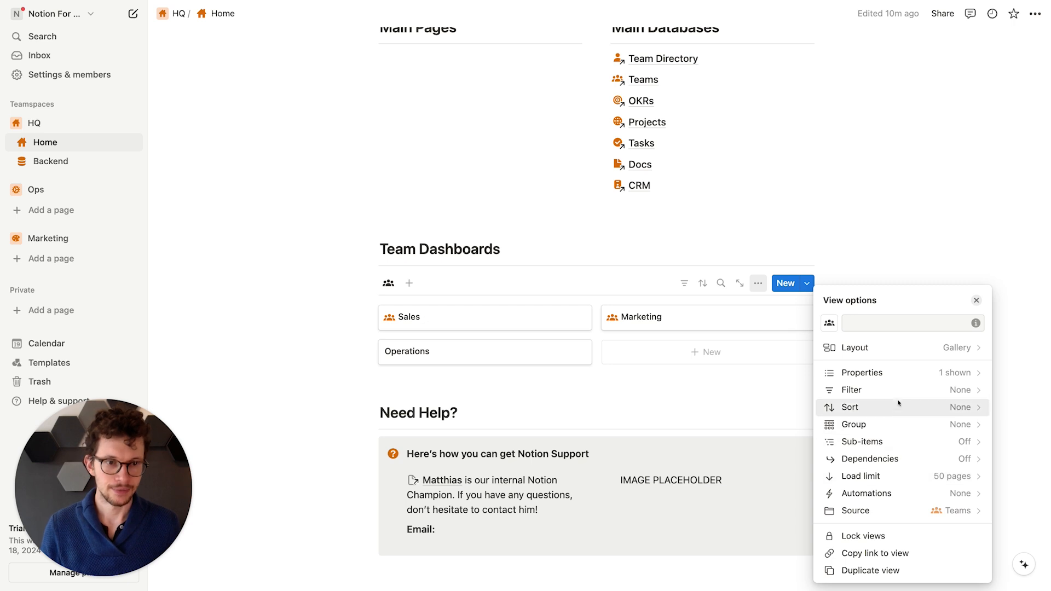
pyautogui.click(898, 348)
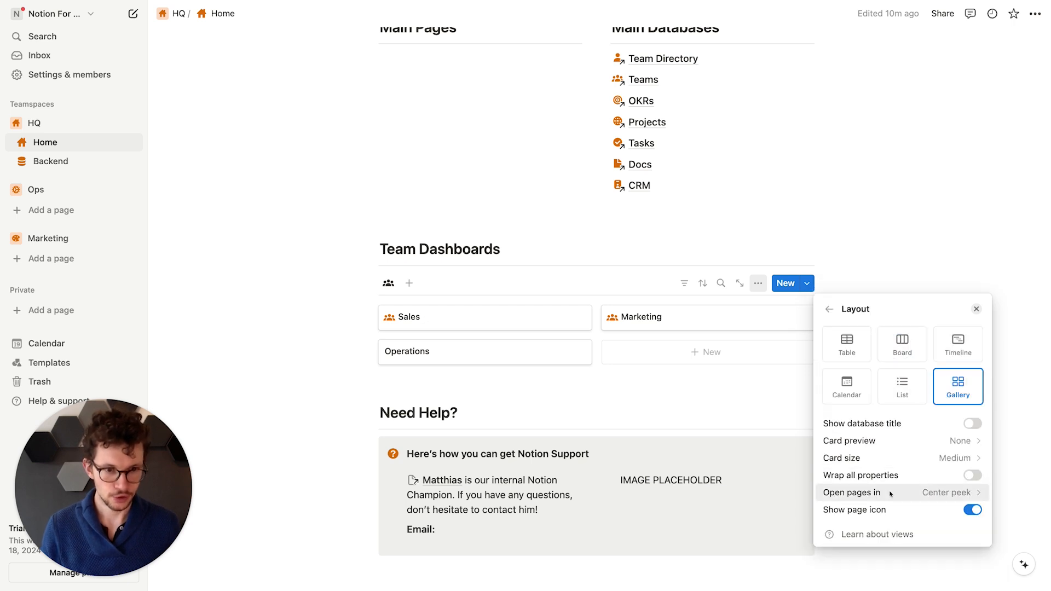
pyautogui.click(891, 495)
pyautogui.click(894, 465)
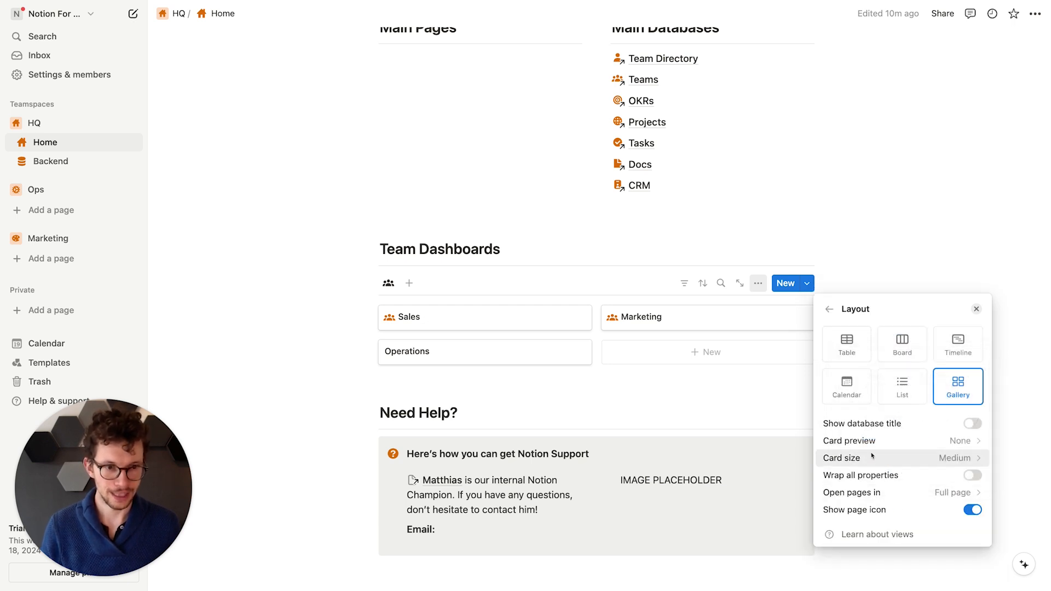
pyautogui.click(570, 434)
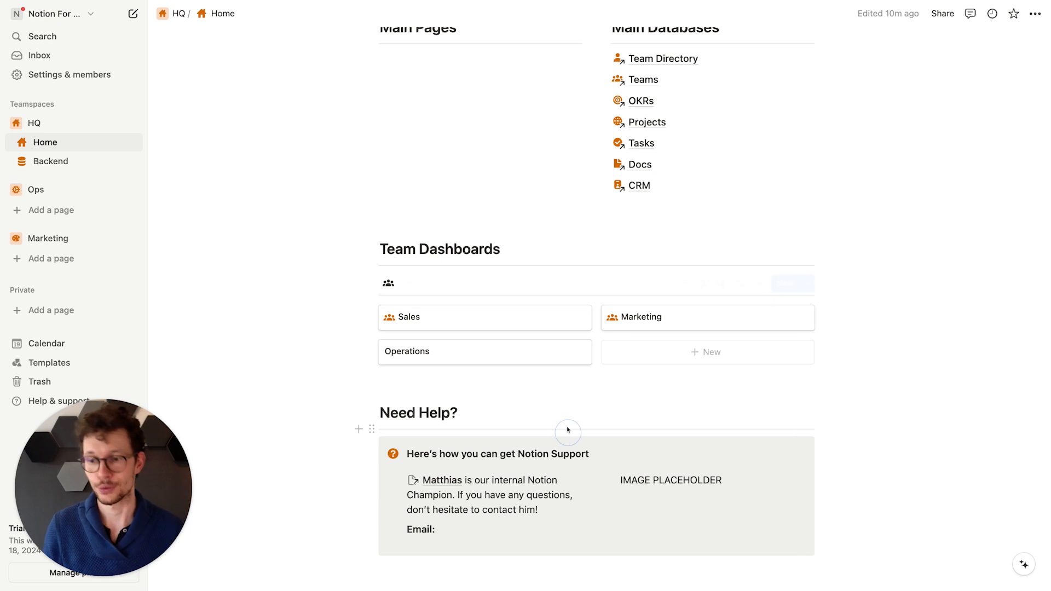
# Step: In the Backend's Teams database, set the Teams Nav gallery view to open pages as Full page
pyautogui.click(77, 167)
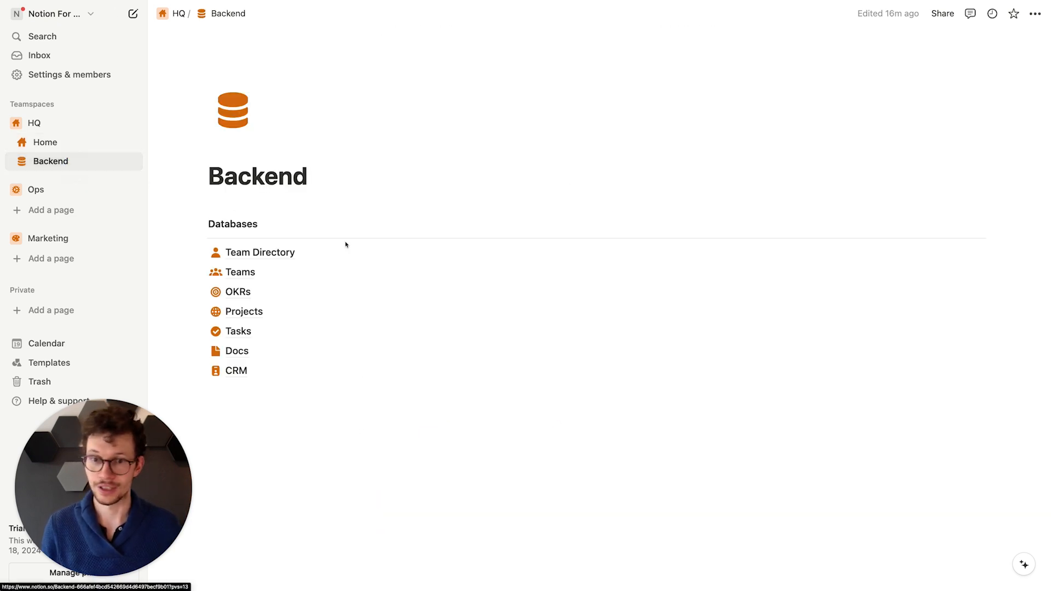
pyautogui.moveTo(328, 341)
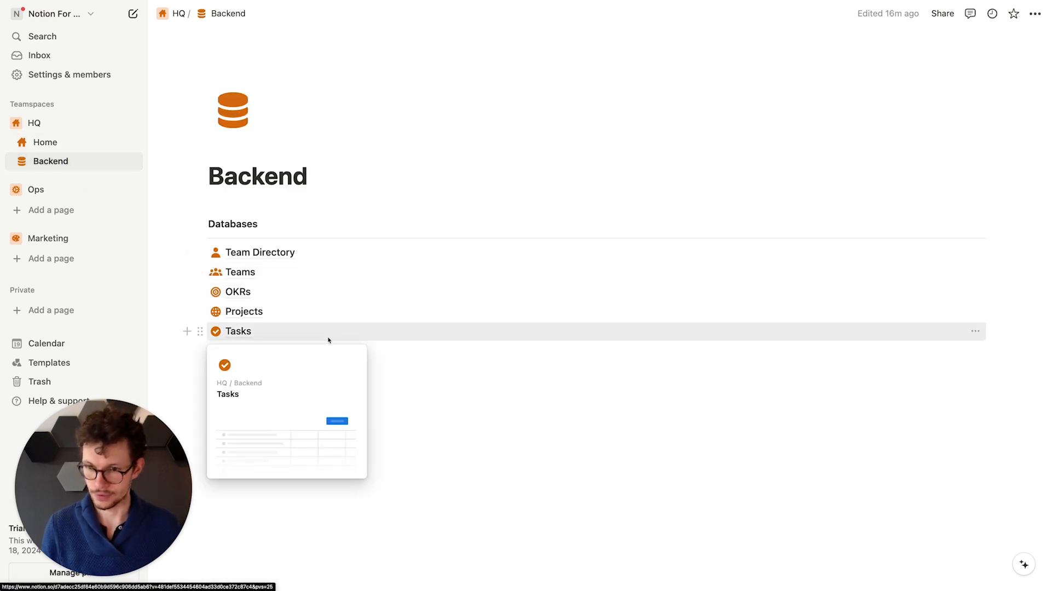
pyautogui.click(314, 272)
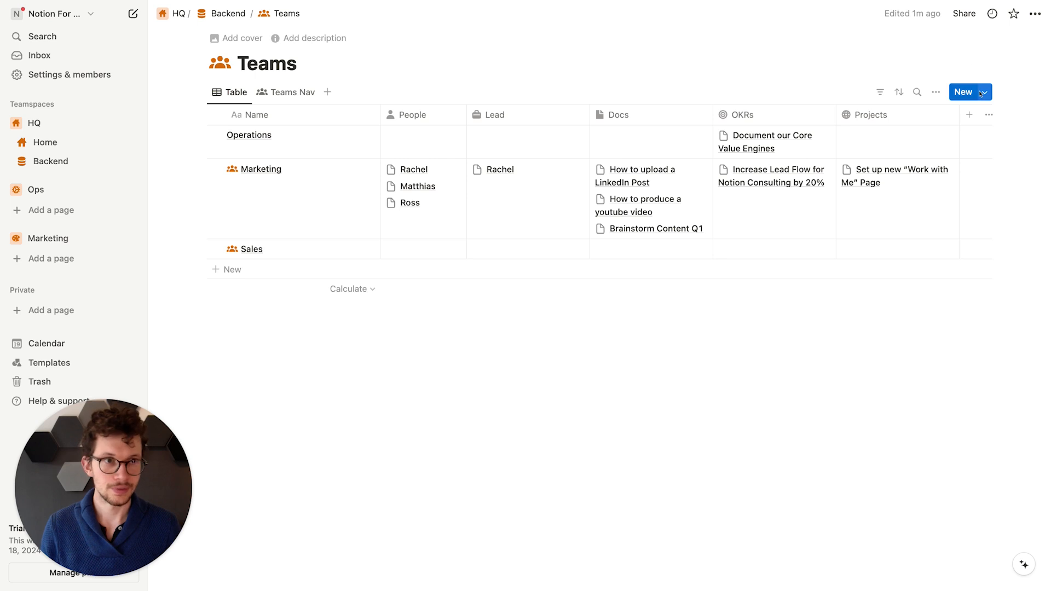
pyautogui.click(936, 92)
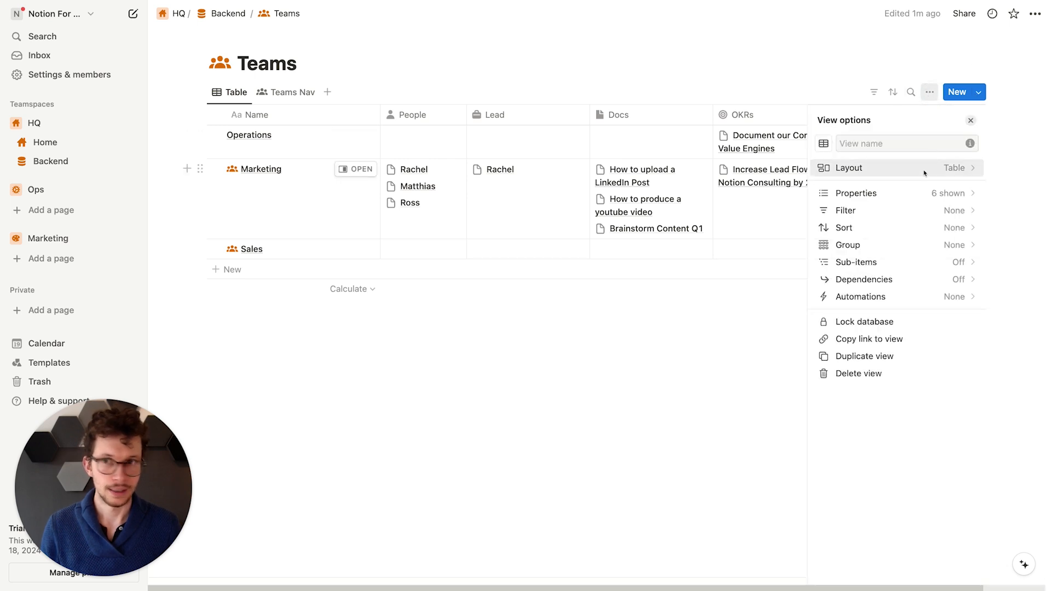
pyautogui.click(293, 92)
pyautogui.click(931, 92)
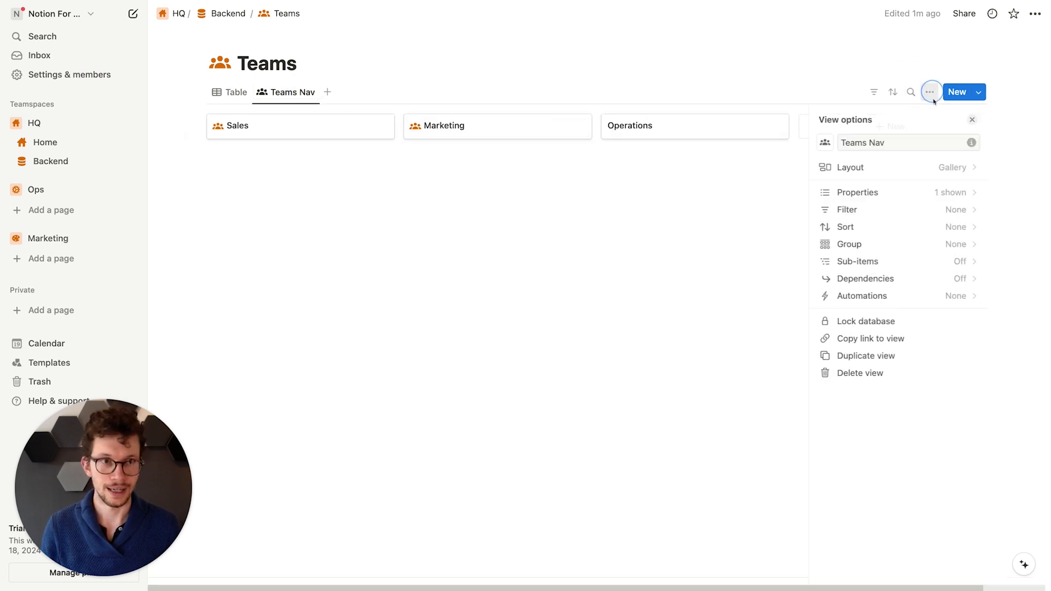
pyautogui.click(908, 167)
pyautogui.click(922, 286)
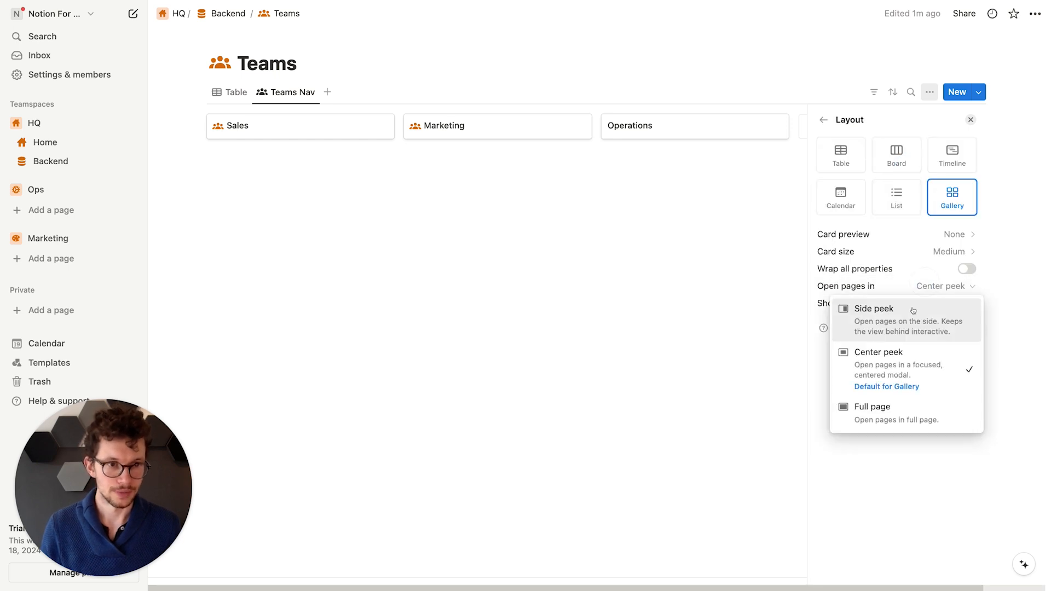
pyautogui.click(898, 416)
pyautogui.click(528, 274)
# Step: Open the Marketing team from the Home page's Team Dashboards and check how its dashboard displays
pyautogui.click(75, 143)
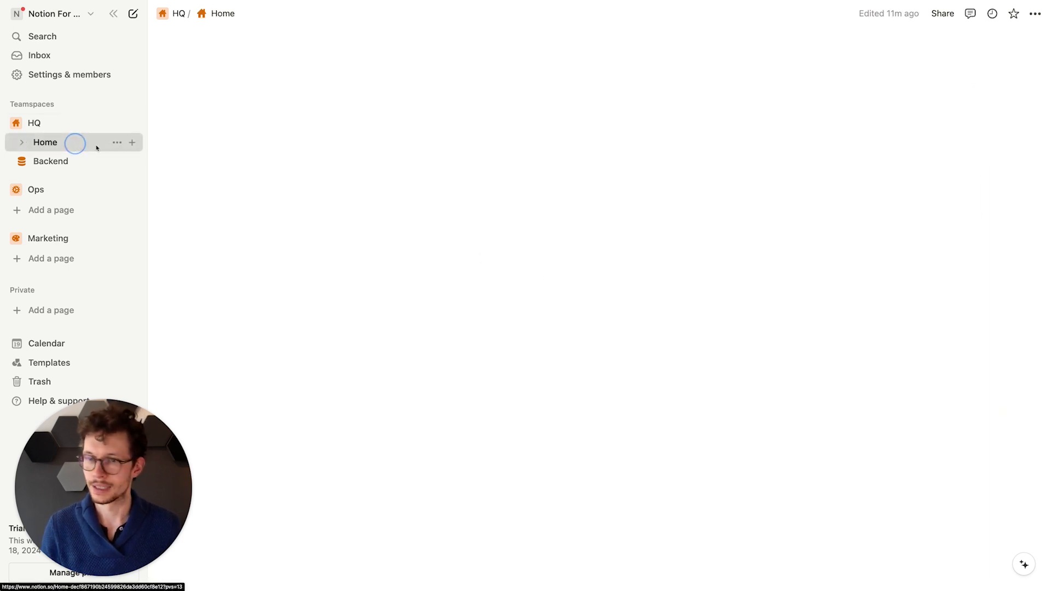
pyautogui.click(669, 401)
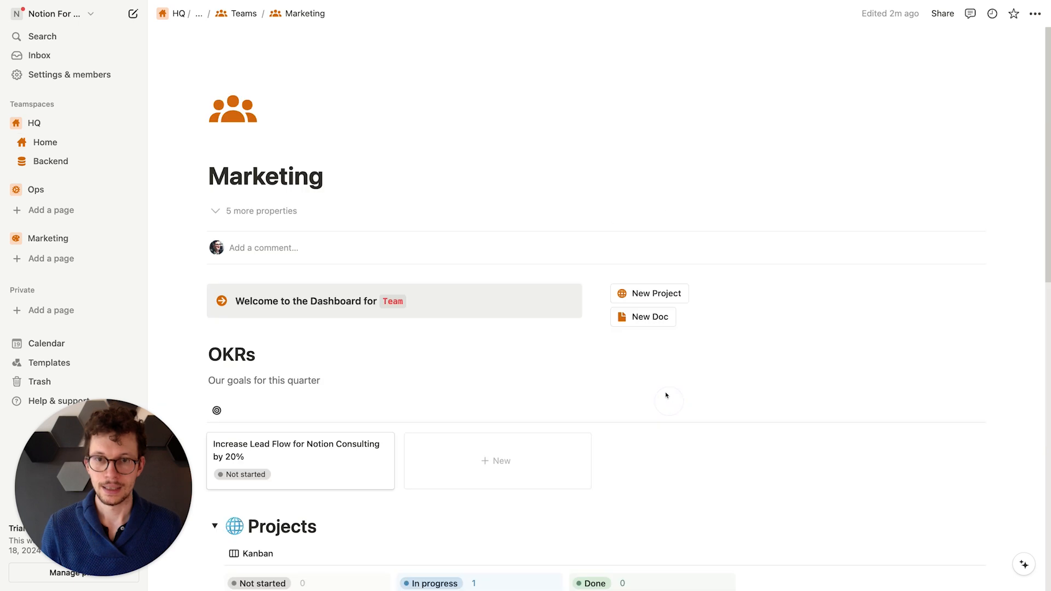
pyautogui.scroll(-3, 223, 248)
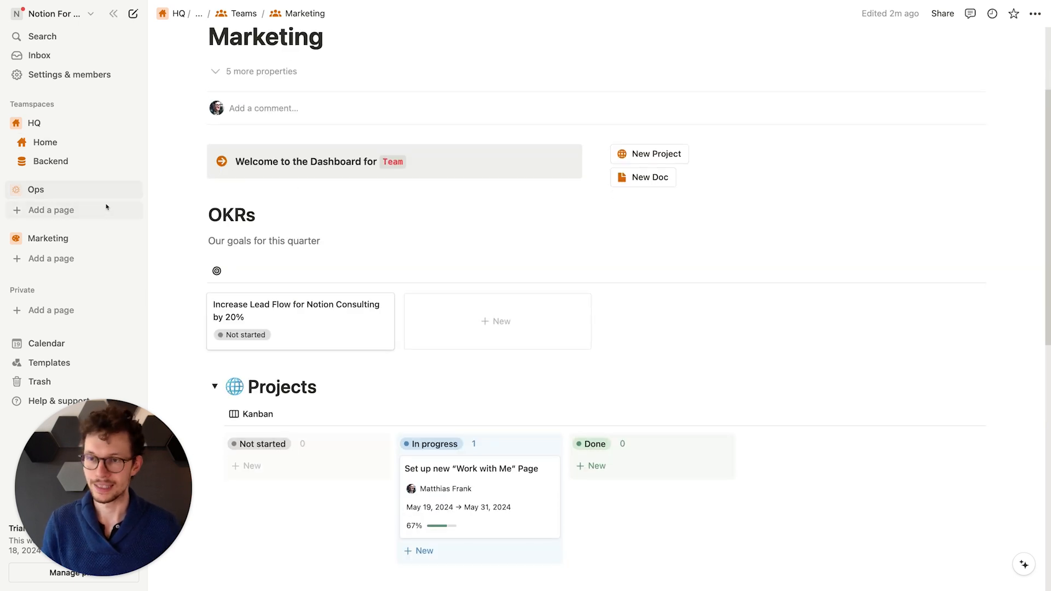
# Step: Duplicate the HQ Home page and move the copy into the Ops teamspace
pyautogui.click(49, 142)
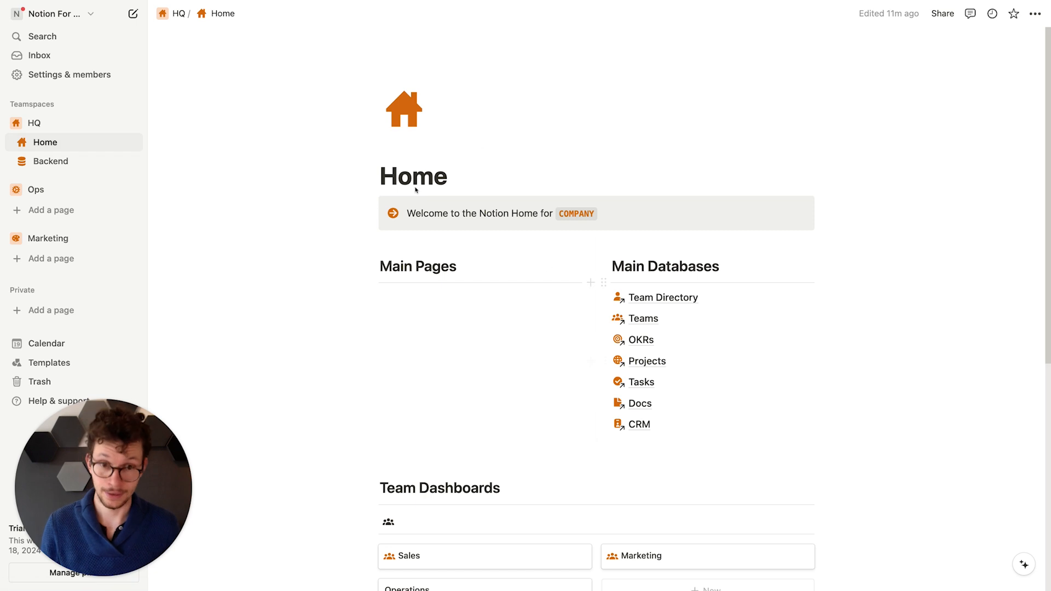
pyautogui.click(117, 142)
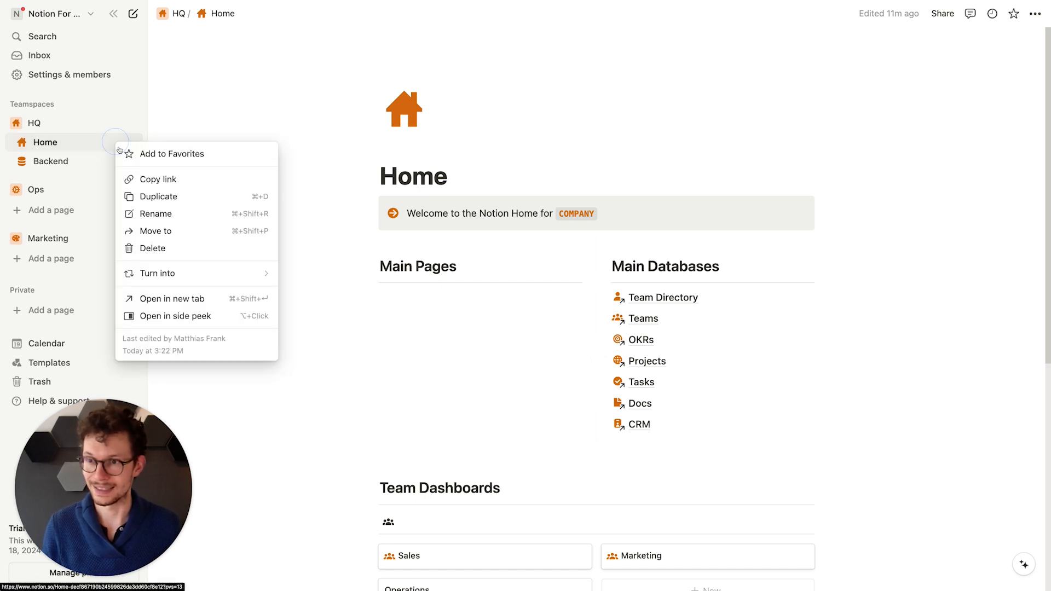
pyautogui.click(159, 196)
pyautogui.moveTo(64, 143); pyautogui.dragTo(66, 207)
# Step: Open the copied home page in the Ops teamspace and rename it Ops Home
pyautogui.click(56, 209)
pyautogui.click(442, 181)
pyautogui.moveTo(484, 179); pyautogui.dragTo(354, 183)
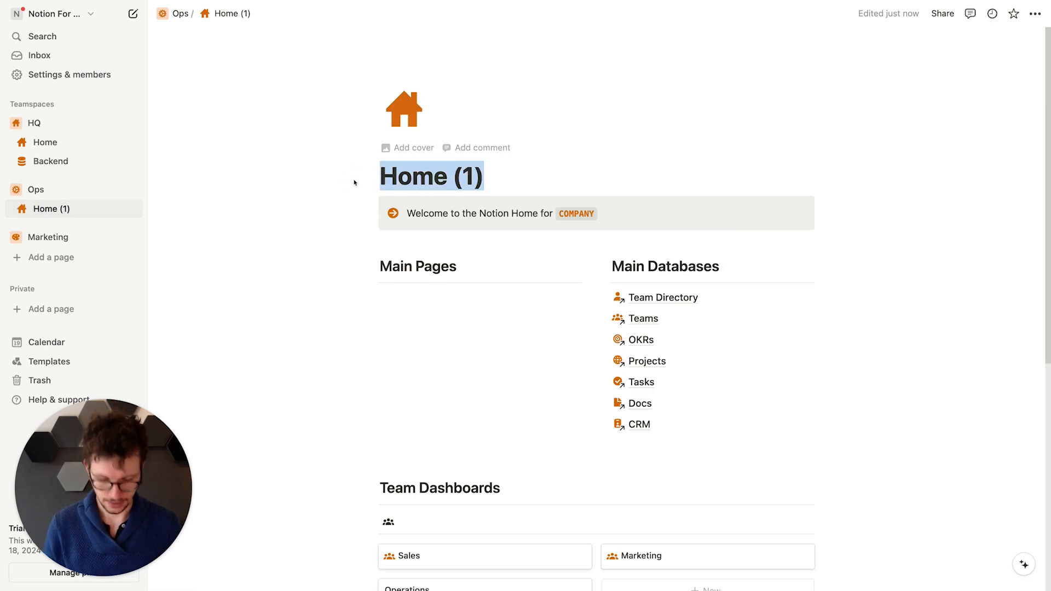
pyautogui.write('OPS')
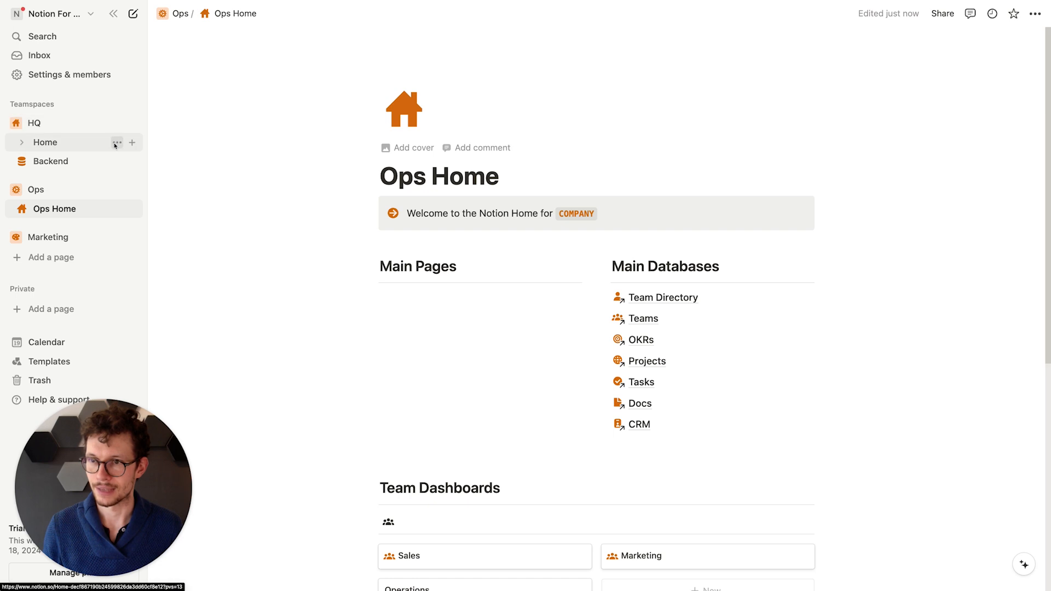
# Step: Duplicate the HQ Home page again and move this copy into the Marketing teamspace
pyautogui.click(117, 142)
pyautogui.click(158, 199)
pyautogui.moveTo(72, 143); pyautogui.dragTo(77, 260)
# Step: Open the copied home page in the Marketing teamspace and rename it Marketing Home
pyautogui.click(70, 255)
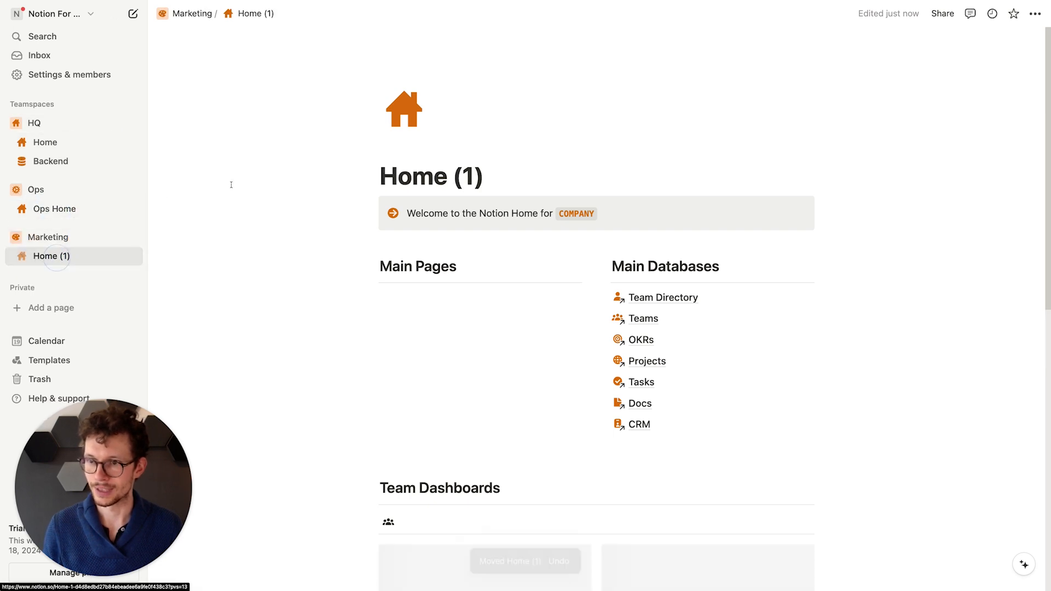
pyautogui.click(448, 152)
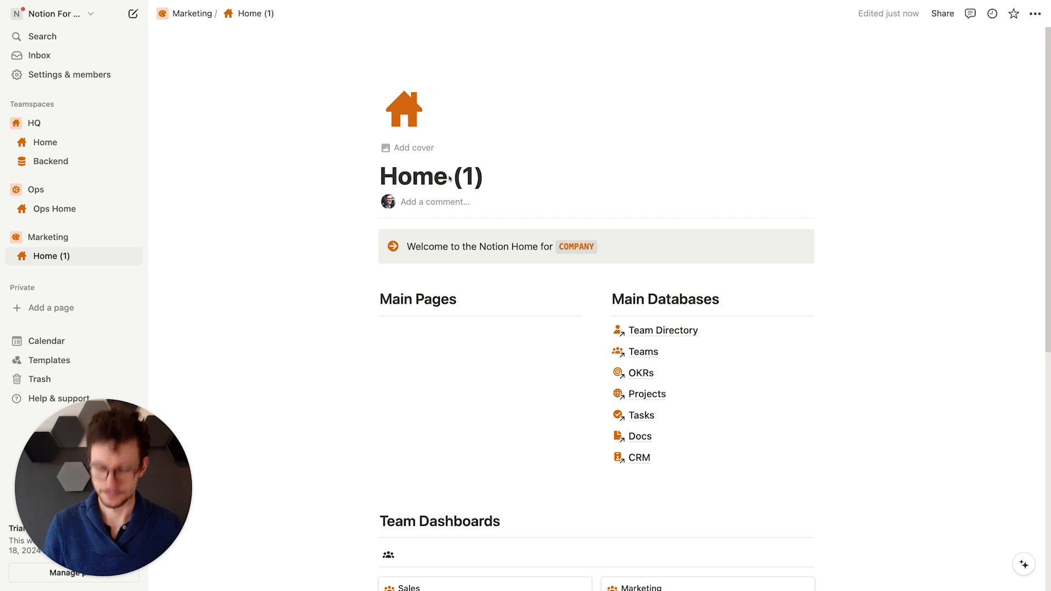
pyautogui.click(449, 179)
pyautogui.press('super+a')
pyautogui.write('Marketing Home')
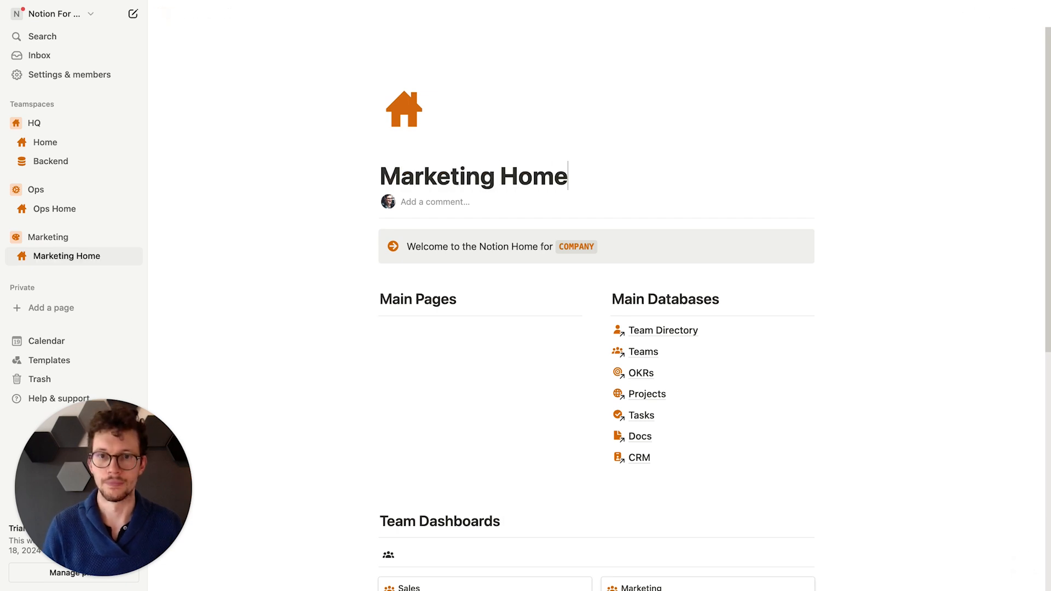
pyautogui.click(438, 178)
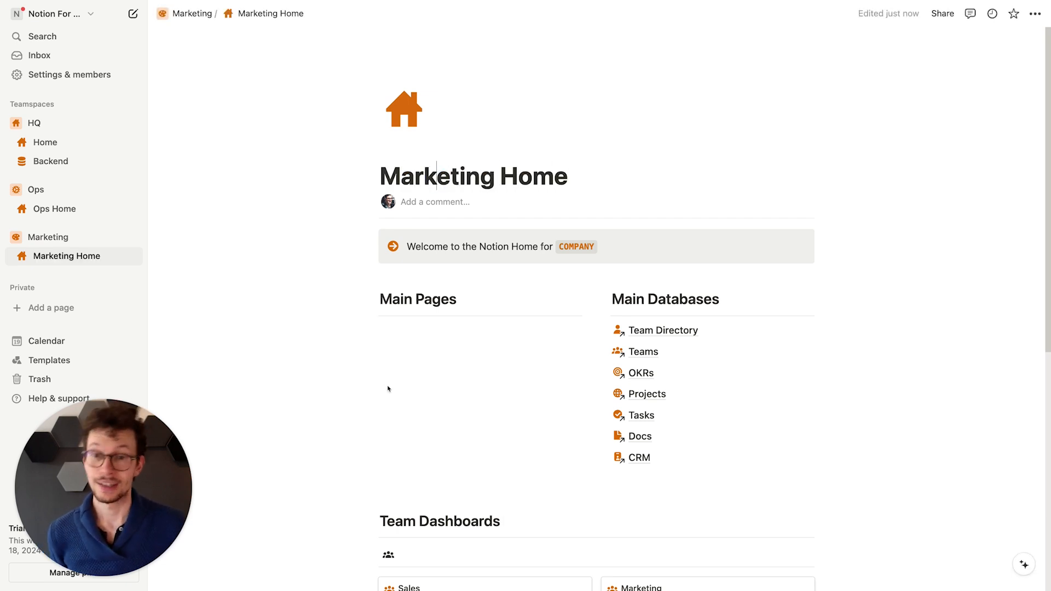
# Step: Change the Main Pages heading on Marketing Home to "For Others"
pyautogui.scroll(-2, 388, 389)
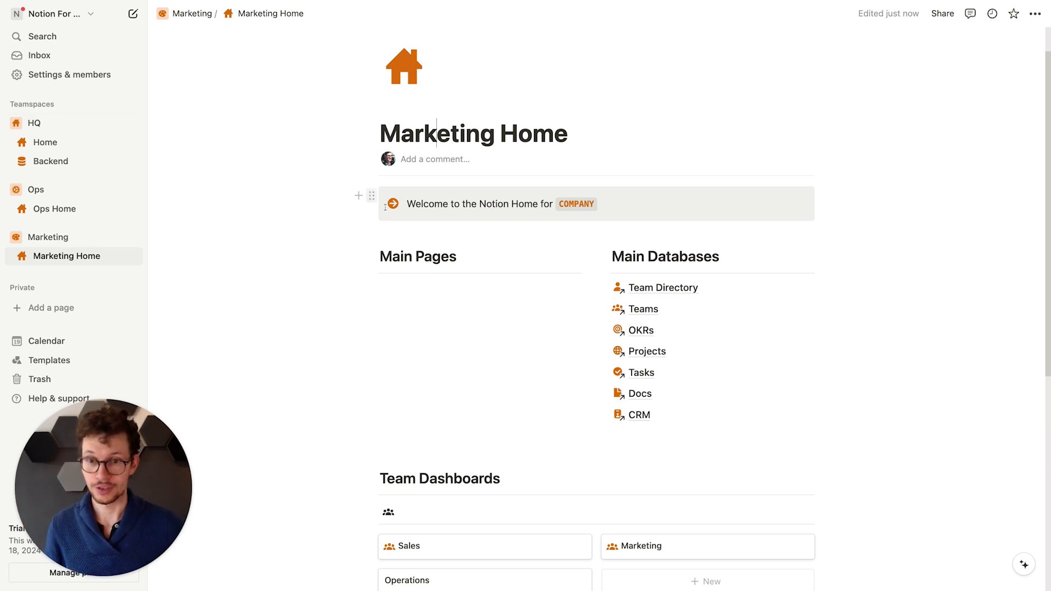
pyautogui.doubleClick(422, 257)
pyautogui.press('super+a')
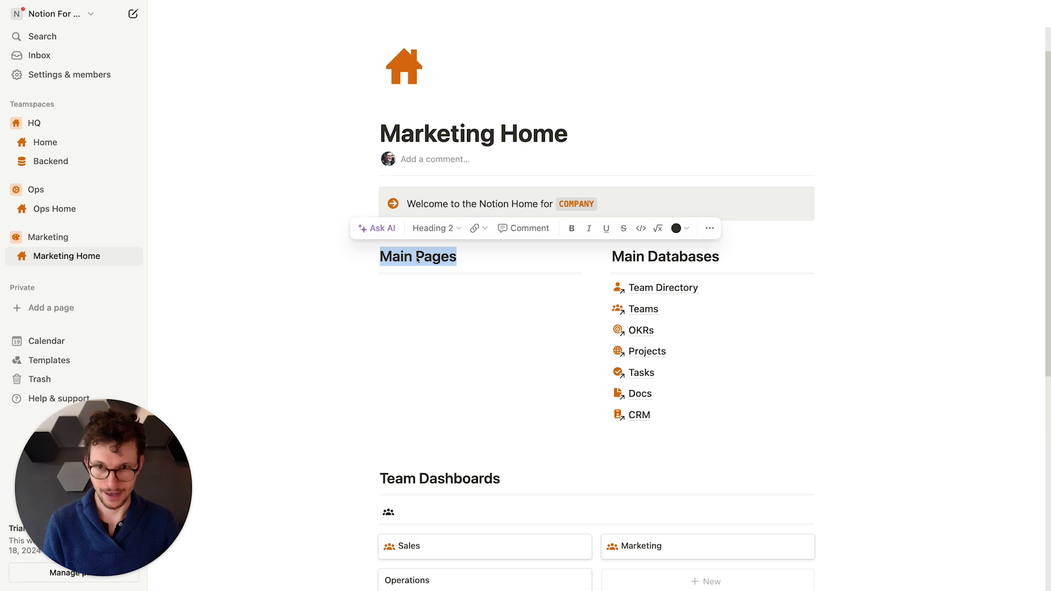
pyautogui.write('For Others')
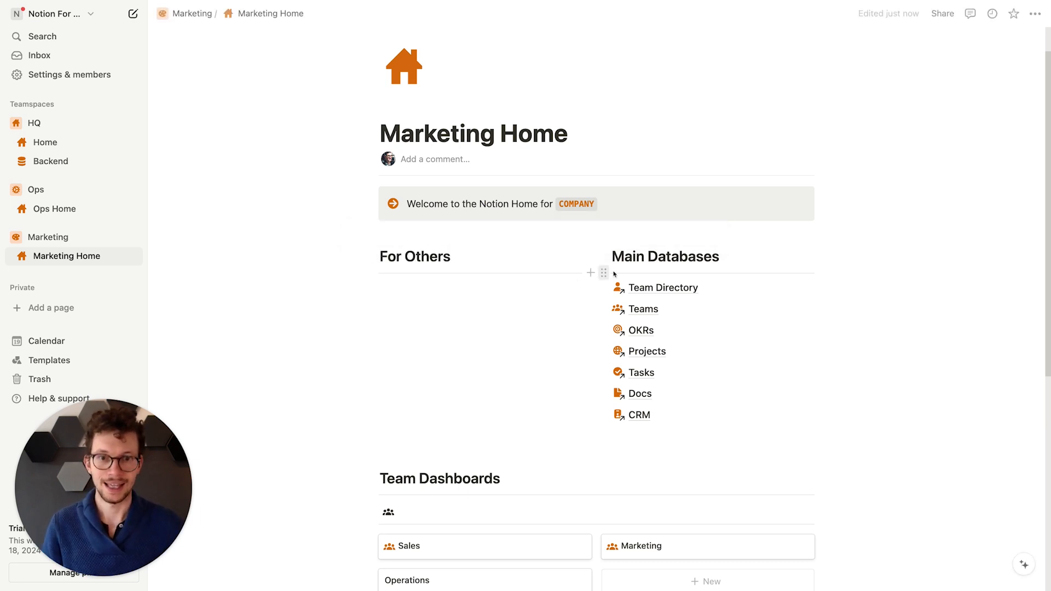
# Step: Change the Main Databases heading on Marketing Home to "For The Team"
pyautogui.doubleClick(638, 256)
pyautogui.press('super+a')
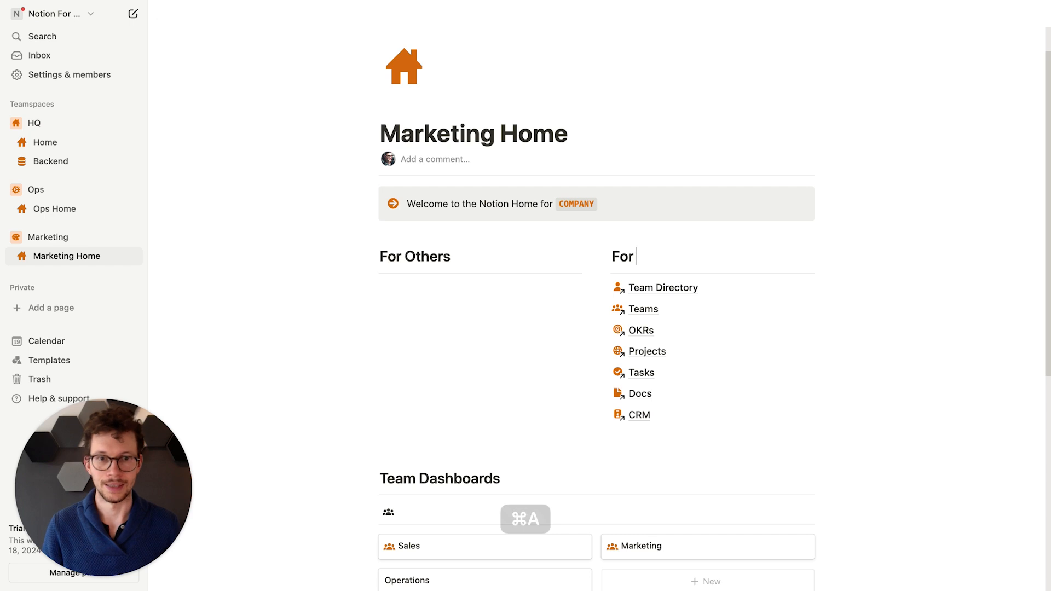
pyautogui.write('The TEam')
pyautogui.press('BackSpace')
pyautogui.press('BackSpace')
pyautogui.press('BackSpace')
pyautogui.write('eam')
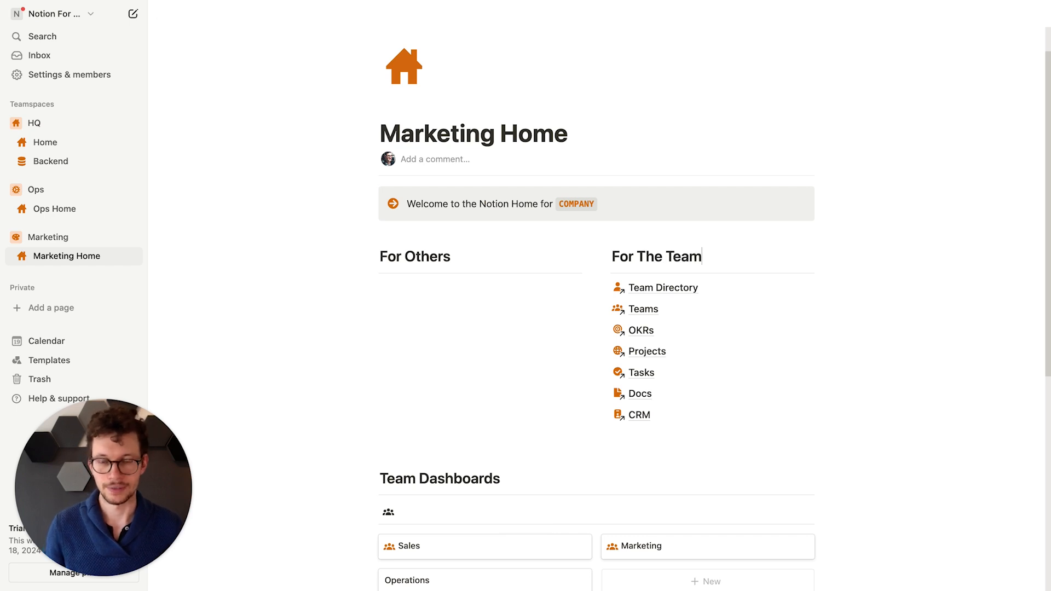
# Step: Add a doc named "How to ask for a campaign" to the My Docs view of the Backend's Docs database
pyautogui.click(476, 290)
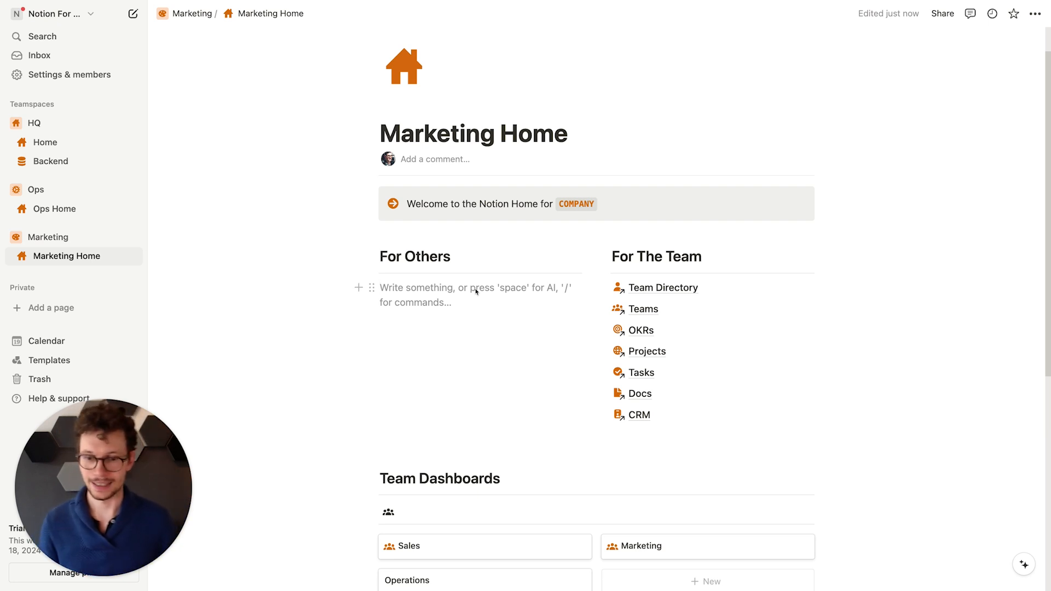
pyautogui.click(67, 162)
pyautogui.click(232, 351)
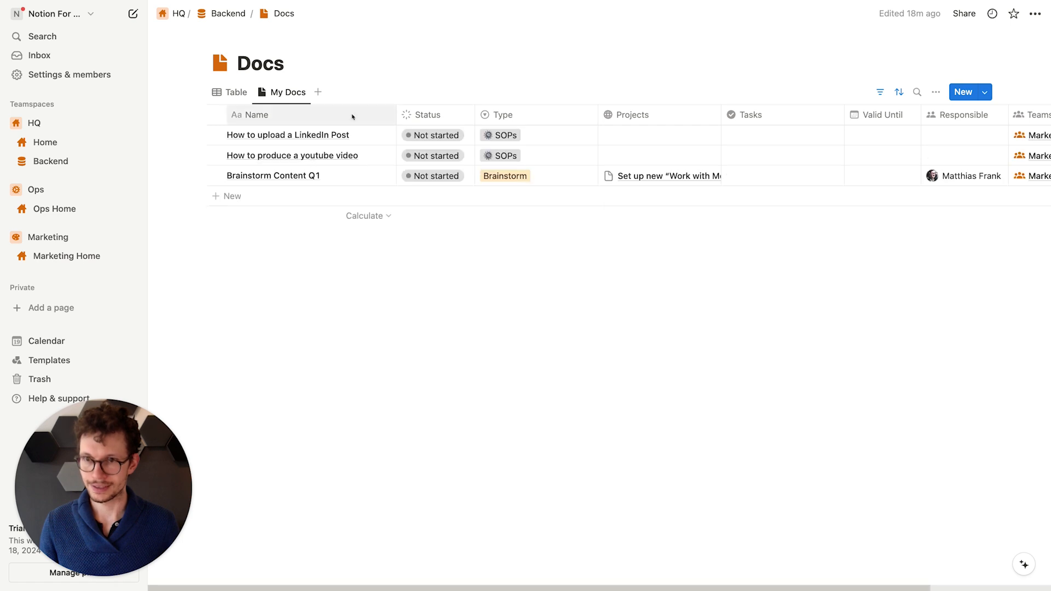
pyautogui.click(287, 195)
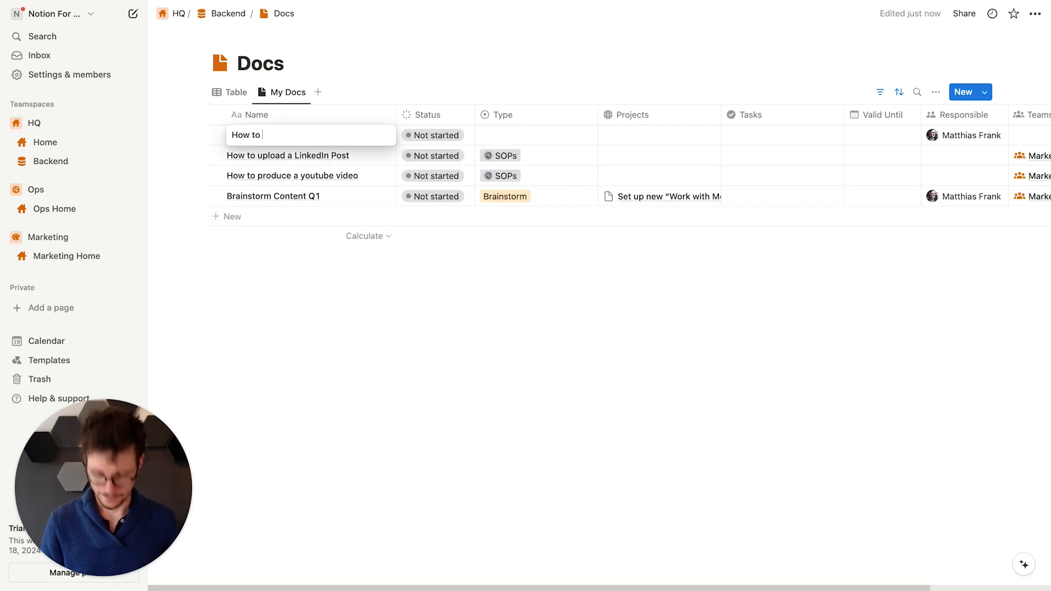
pyautogui.write('How to ask for a campaign')
pyautogui.press('Return')
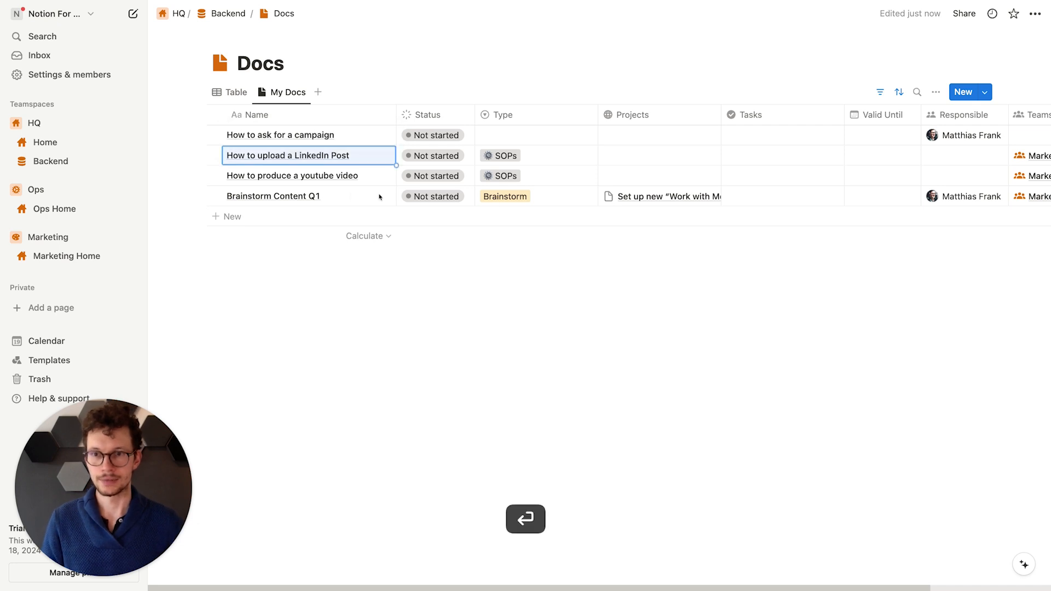
# Step: Set the type of the "How to ask for a campaign" doc to SOPs and give it the orange pencil-in-square icon
pyautogui.click(516, 136)
pyautogui.click(526, 209)
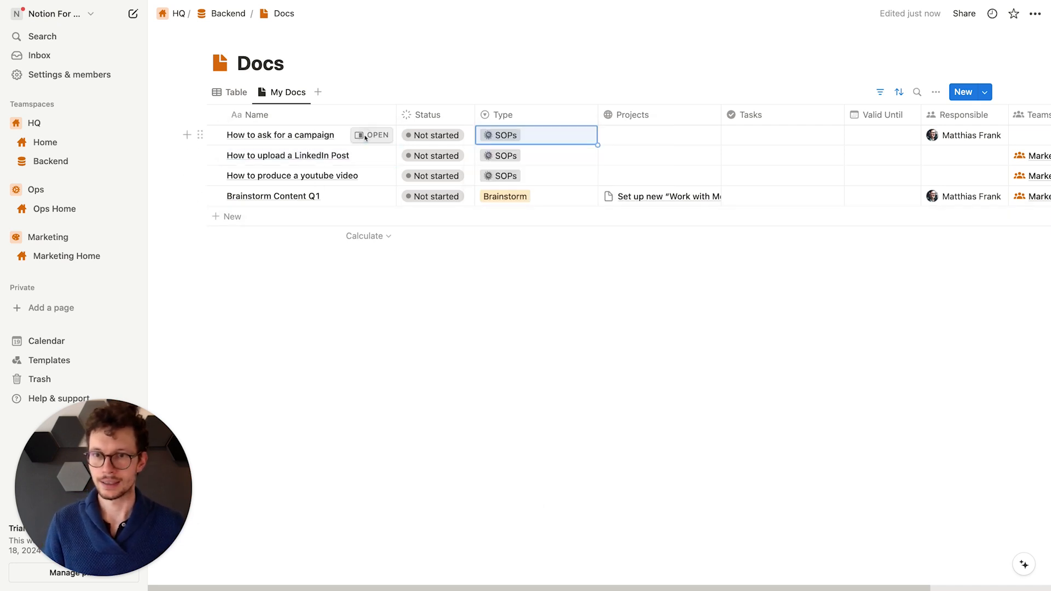
pyautogui.click(371, 135)
pyautogui.click(585, 38)
pyautogui.click(504, 89)
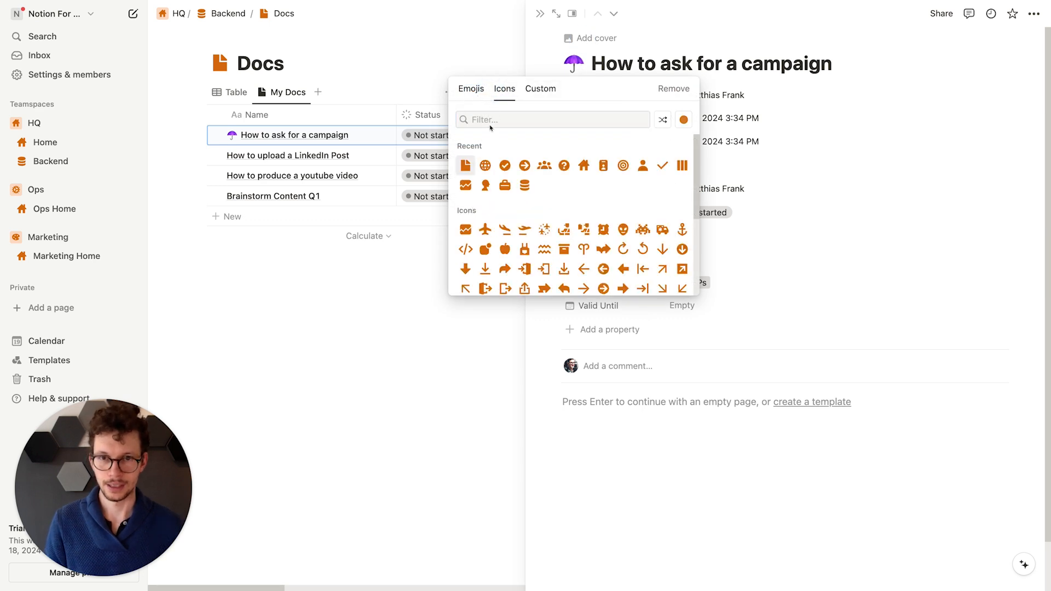
pyautogui.click(490, 125)
pyautogui.write('pain')
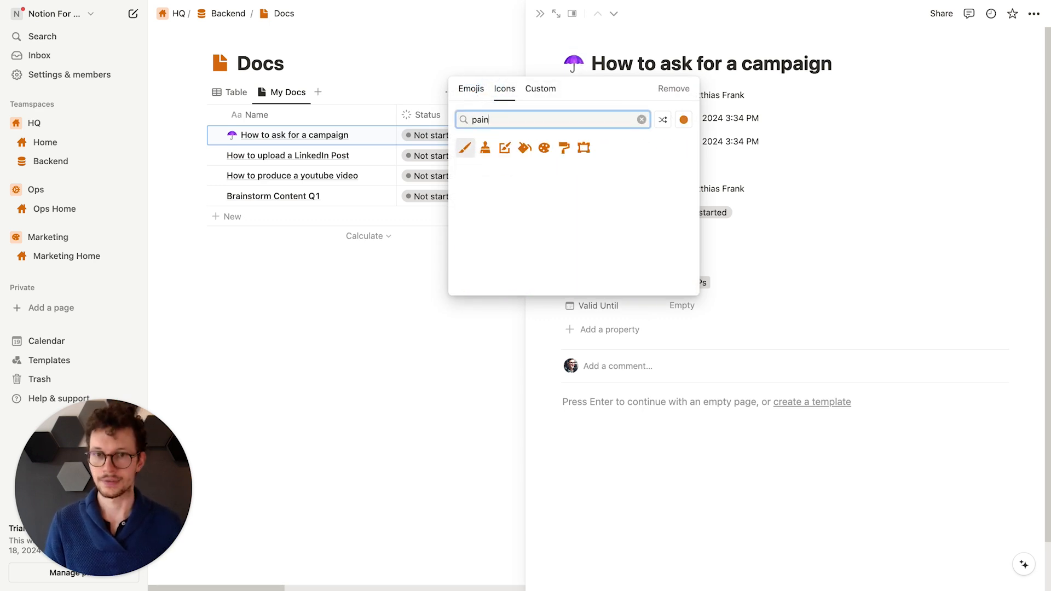
pyautogui.click(504, 147)
pyautogui.click(357, 345)
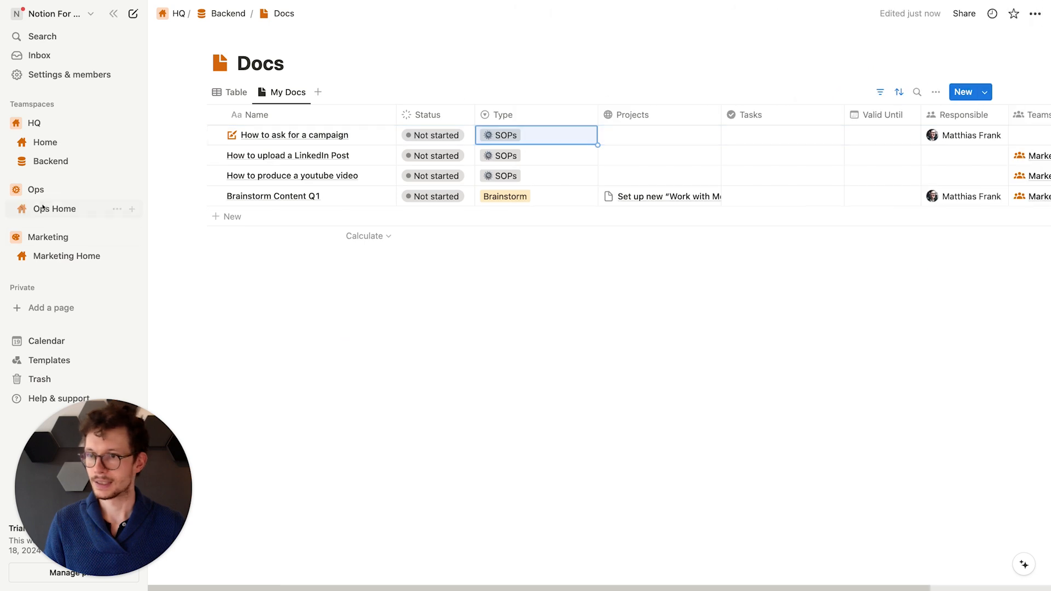
# Step: Link the "How to ask for a campaign" doc under the For Others heading on Marketing Home
pyautogui.click(58, 257)
pyautogui.click(441, 301)
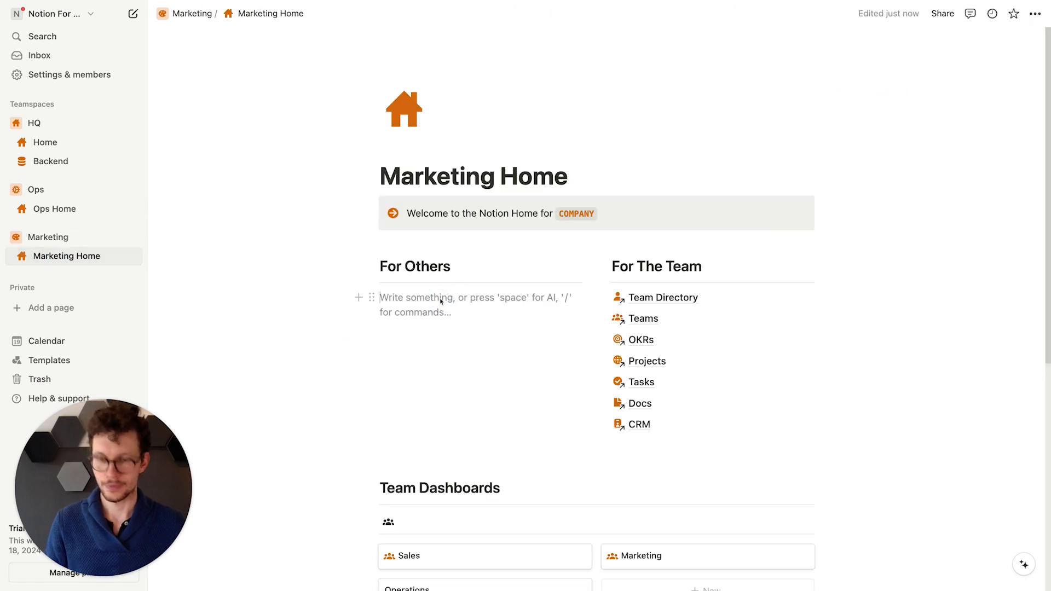
pyautogui.hotkey('alt', 'q')
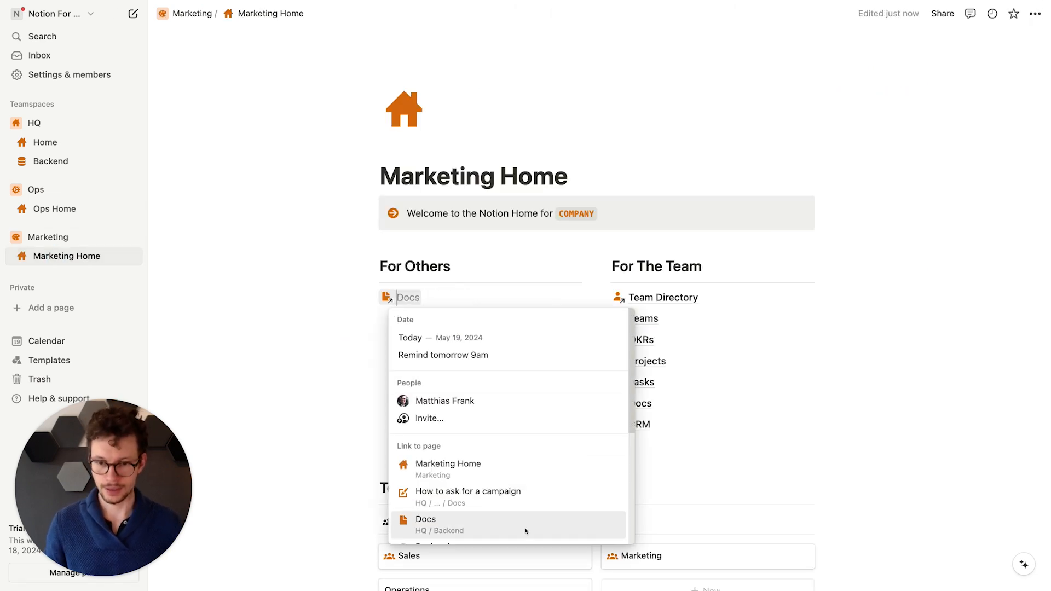
pyautogui.click(495, 497)
pyautogui.click(514, 403)
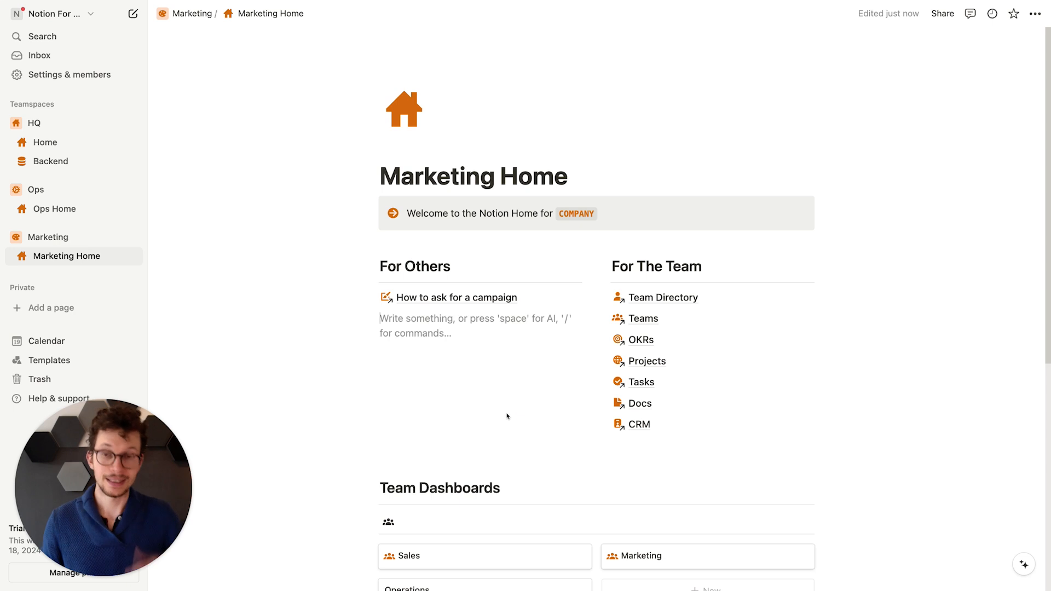
# Step: Delete all database links, from Team Directory to CRM, under For The Team on Marketing Home
pyautogui.scroll(-3, 520, 404)
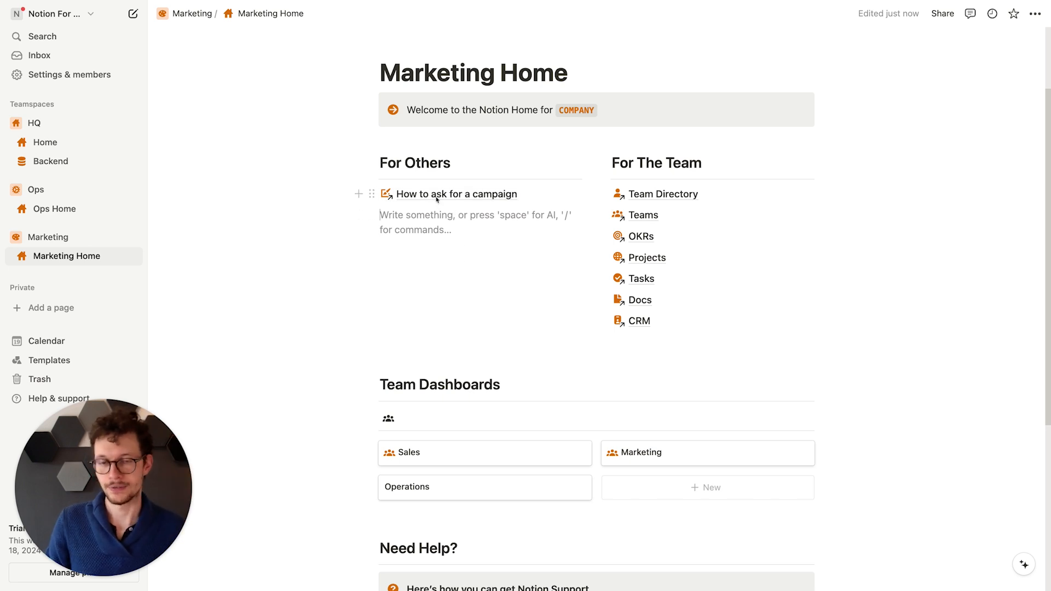
pyautogui.moveTo(709, 333); pyautogui.dragTo(655, 199)
pyautogui.press('Delete')
pyautogui.click(655, 199)
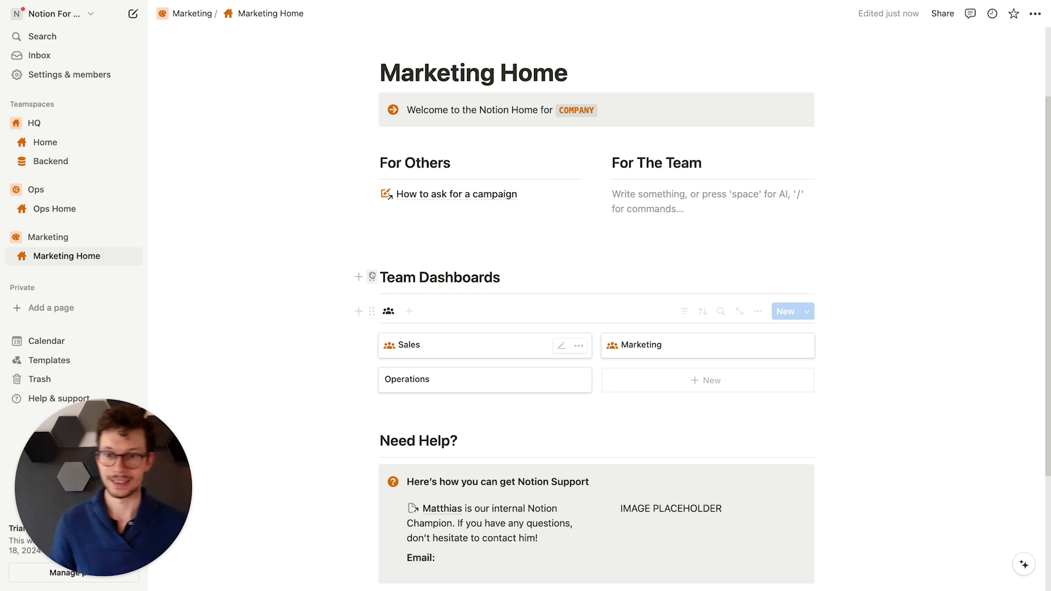
# Step: Remove the teams gallery below Team Dashboards on Marketing Home and change that heading to "Projects"
pyautogui.click(372, 311)
pyautogui.press('Delete')
pyautogui.click(438, 284)
pyautogui.press('super+a')
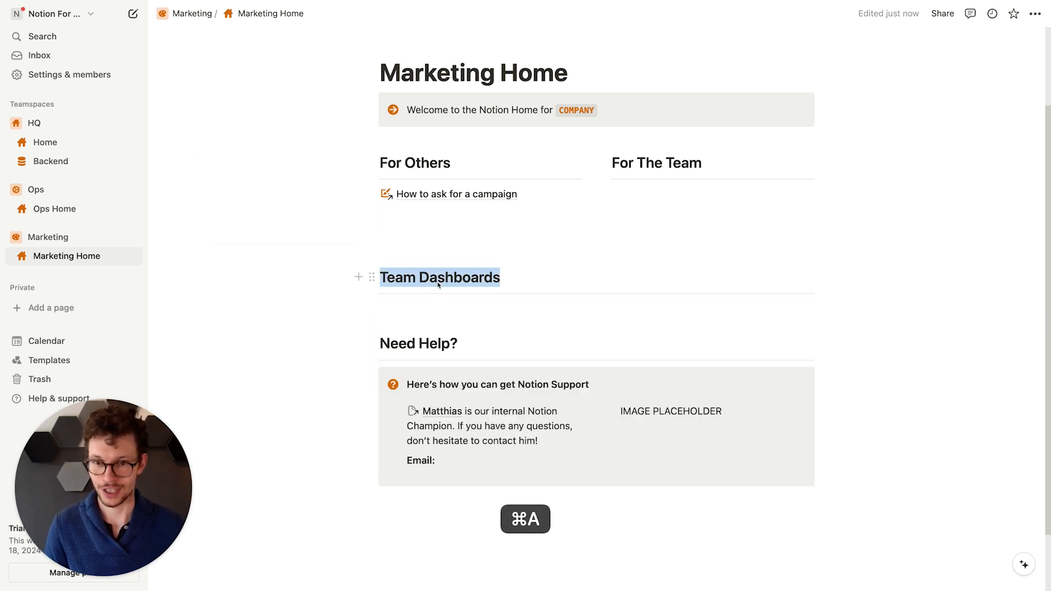
pyautogui.write('Projects')
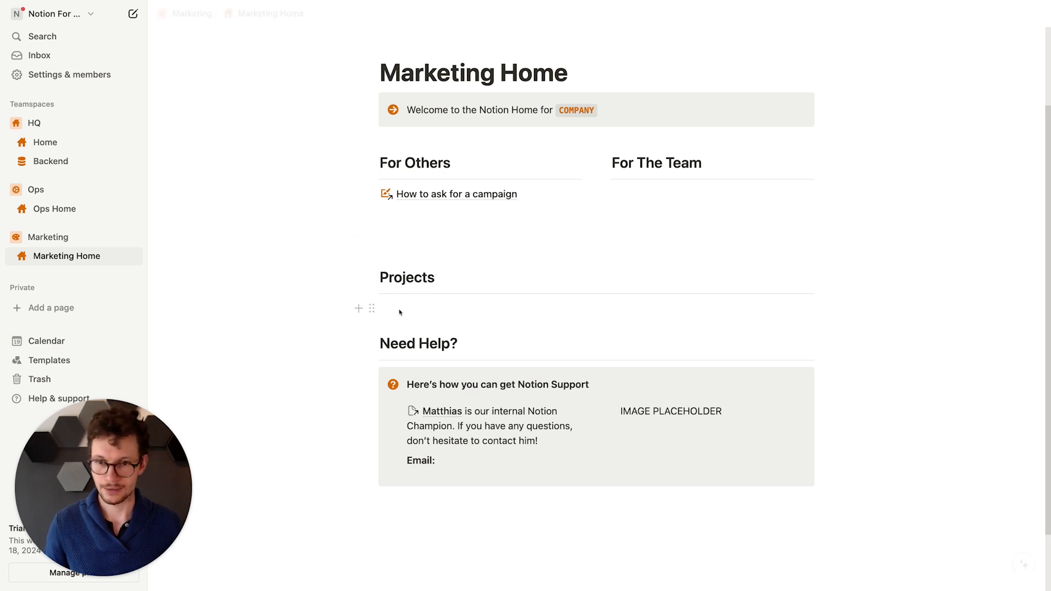
# Step: Insert a linked view of the Projects database under the Projects heading, using its Kanban view with the view name cleared
pyautogui.click(391, 309)
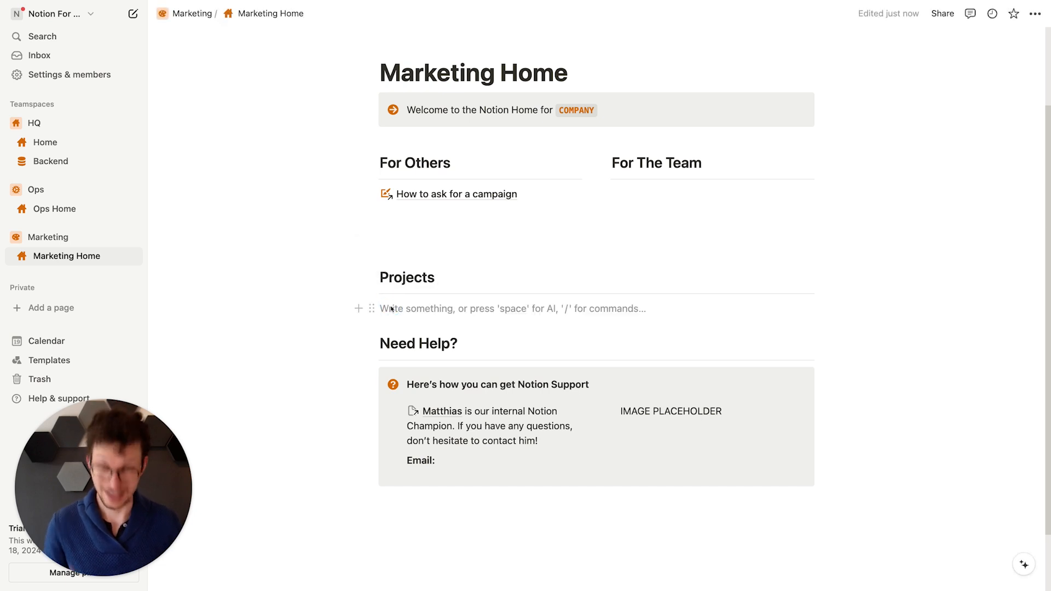
pyautogui.write('/creat')
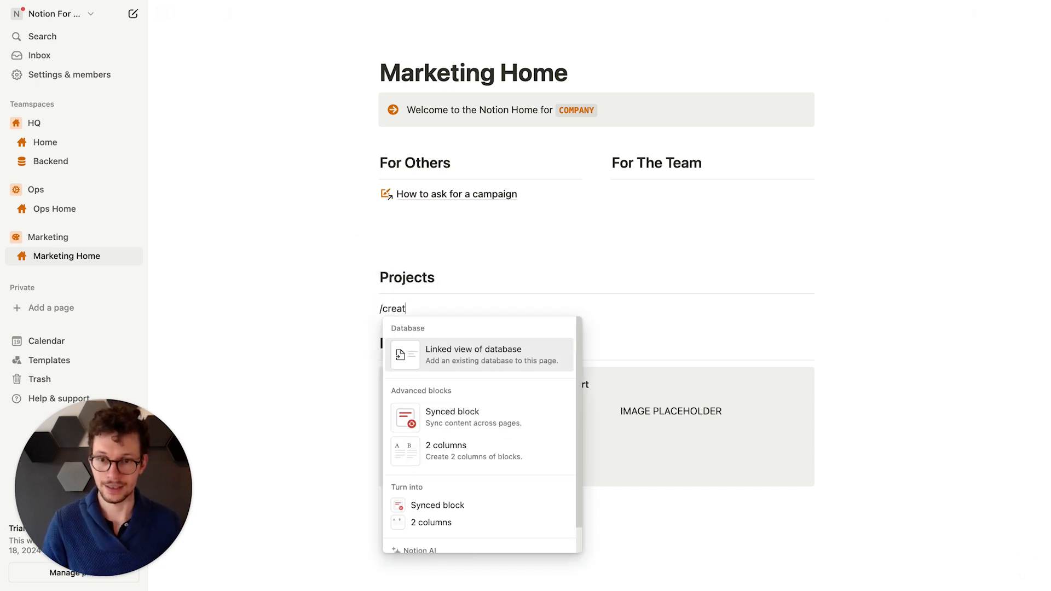
pyautogui.write('e')
pyautogui.press('Return')
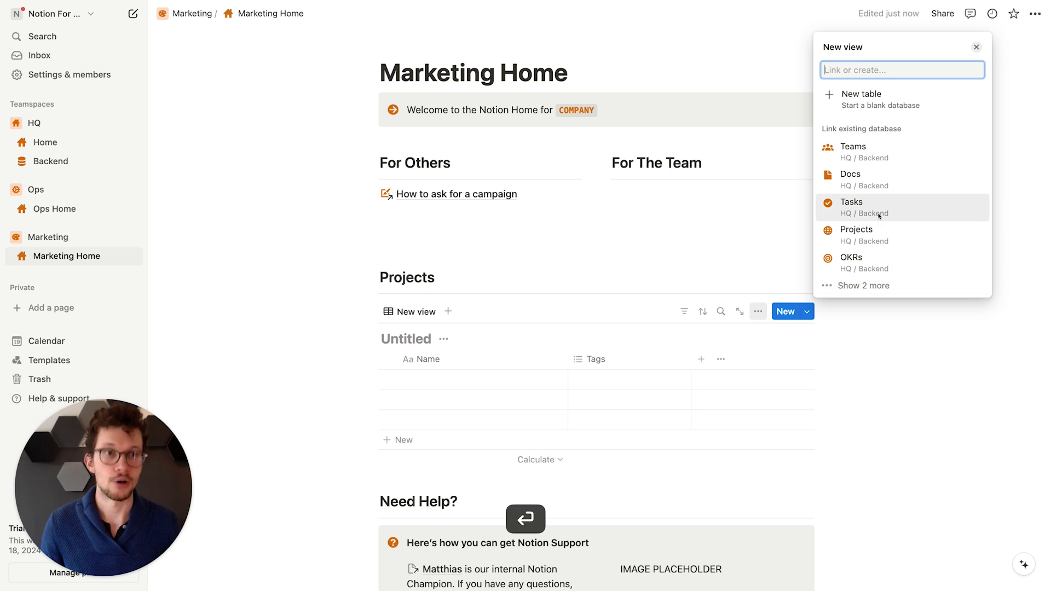
pyautogui.click(859, 235)
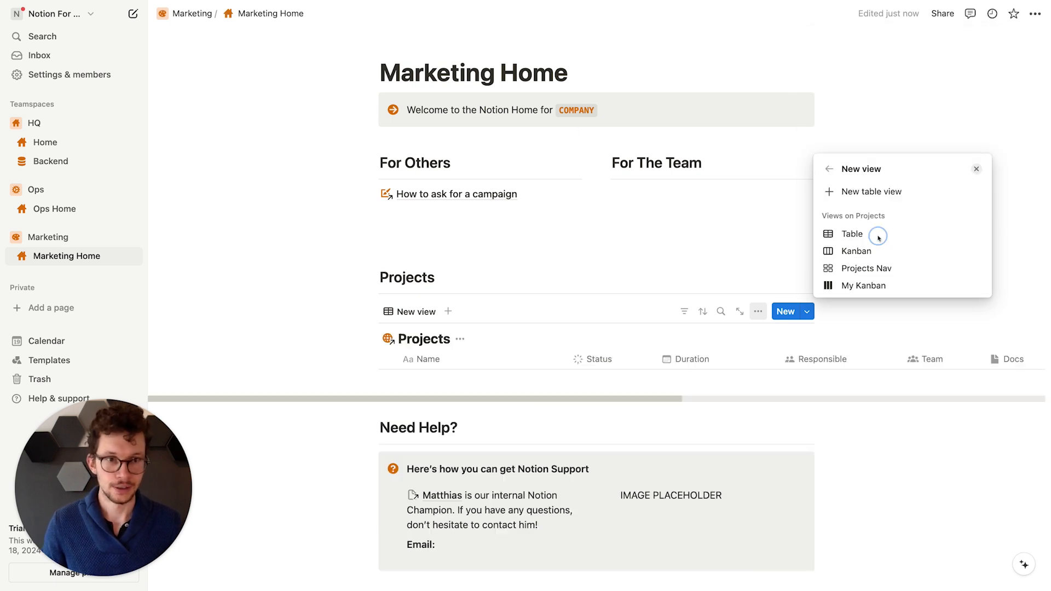
pyautogui.click(864, 285)
pyautogui.click(871, 269)
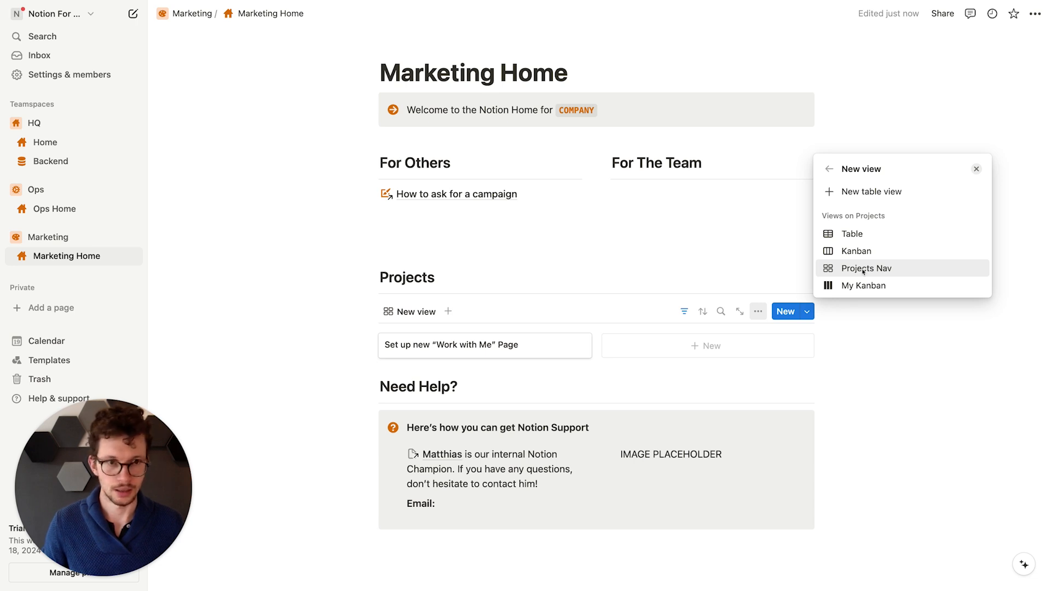
pyautogui.click(855, 251)
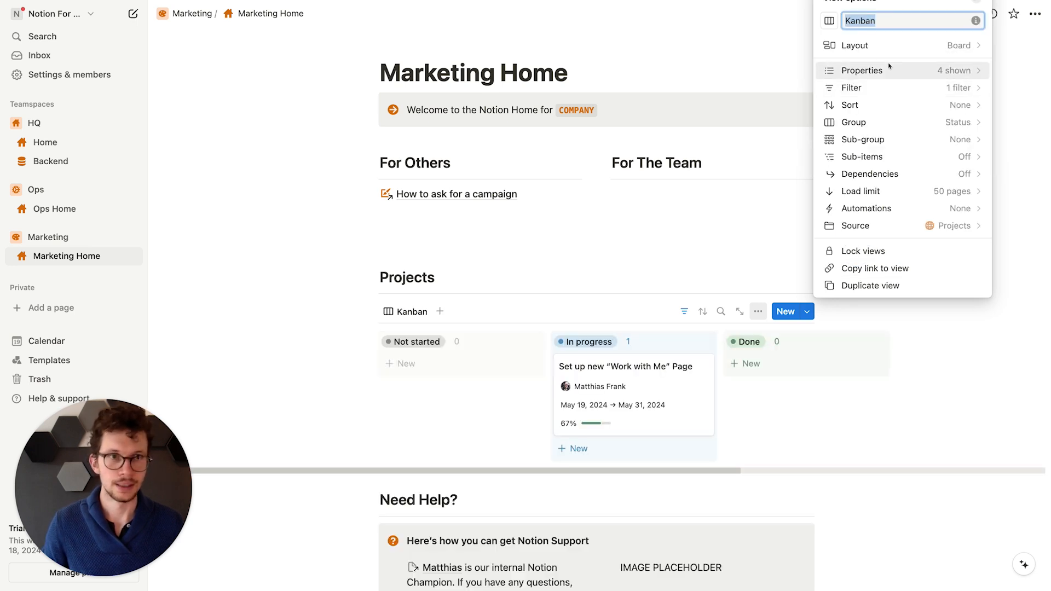
pyautogui.press('BackSpace')
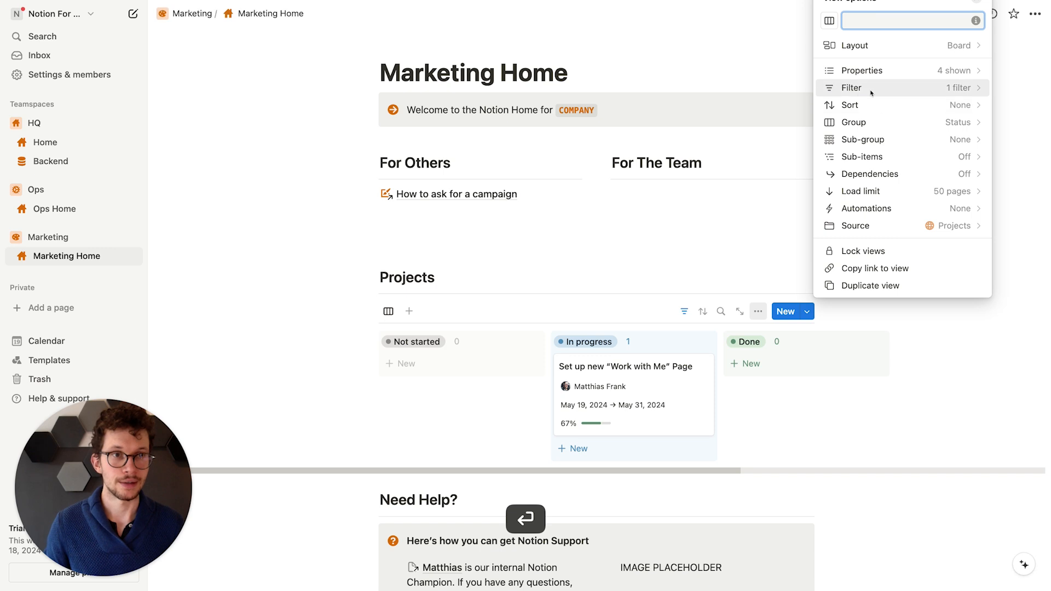
# Step: Add an And filter rule, Team contains Marketing, to the Projects board and save it for everyone
pyautogui.click(871, 90)
pyautogui.click(876, 268)
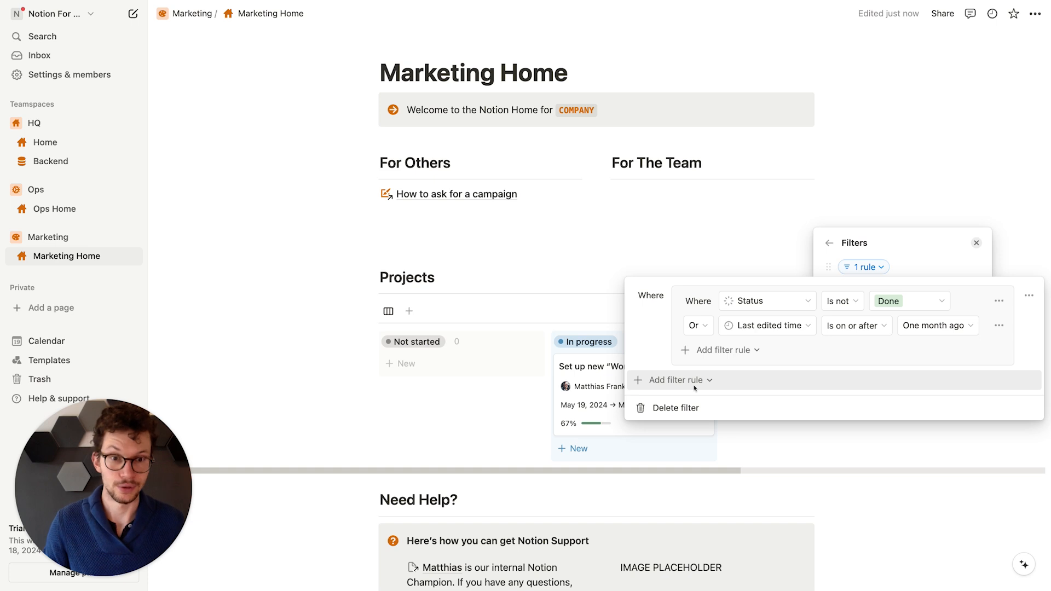
pyautogui.click(693, 402)
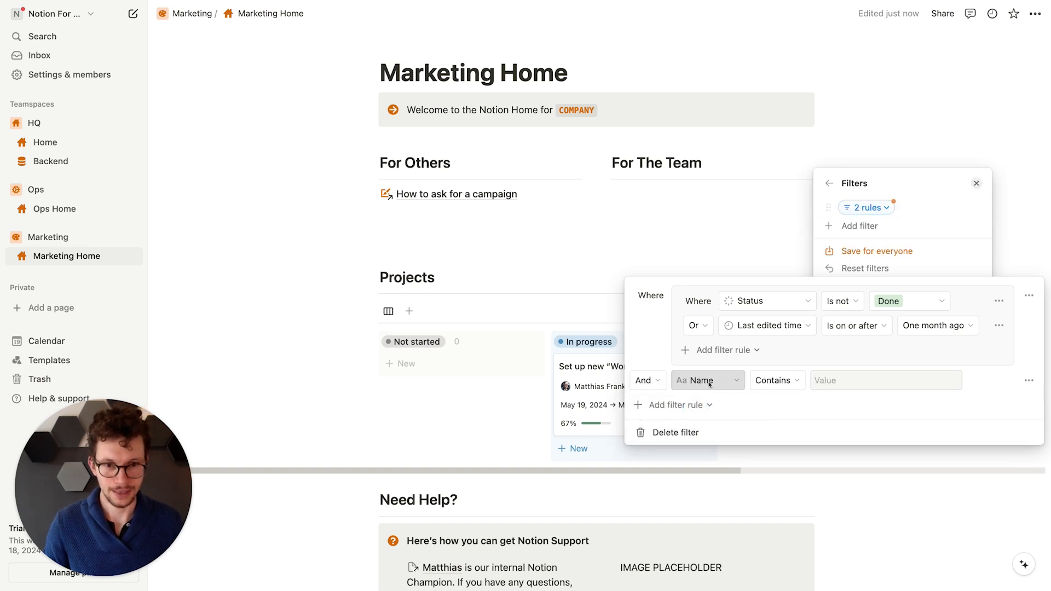
pyautogui.click(710, 382)
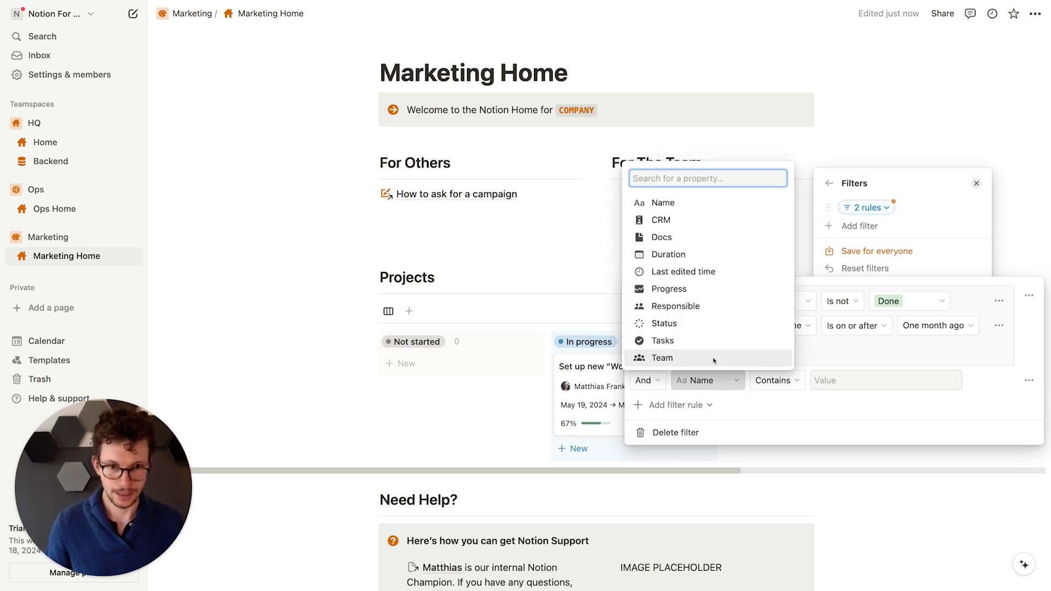
pyautogui.click(711, 357)
pyautogui.click(819, 381)
pyautogui.click(827, 429)
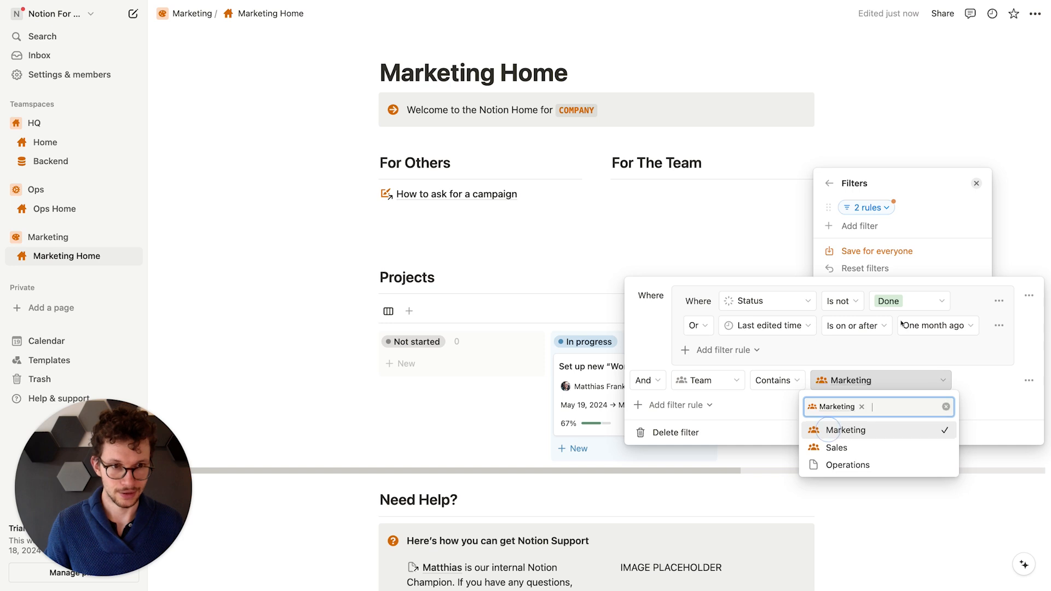
pyautogui.click(893, 254)
pyautogui.click(893, 255)
pyautogui.click(660, 273)
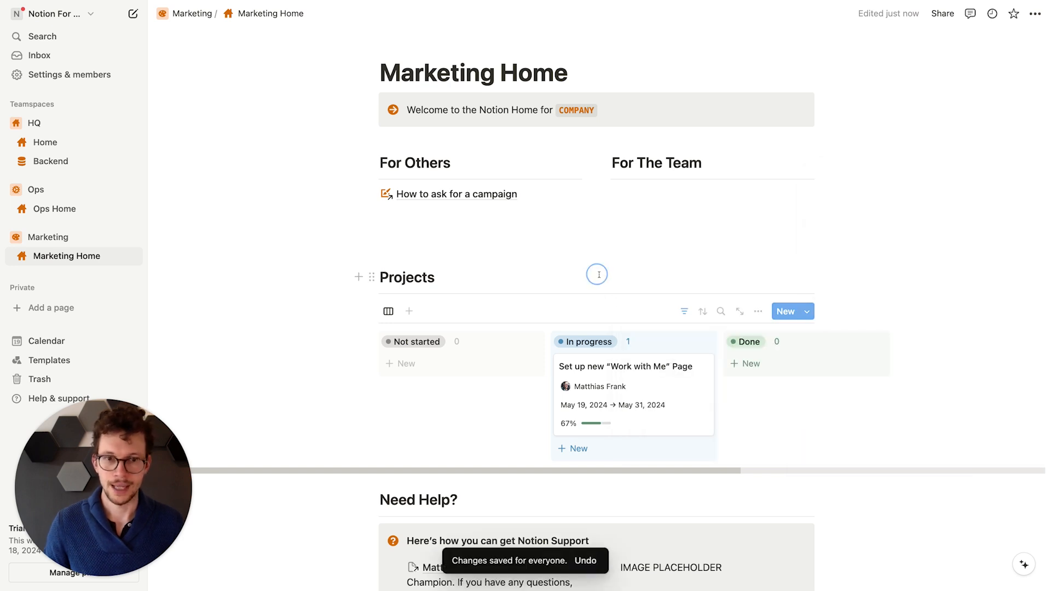
# Step: Link the Marketing page from the Teams database under the For The Team heading on Marketing Home
pyautogui.scroll(-1, 509, 383)
pyautogui.scroll(3, 500, 377)
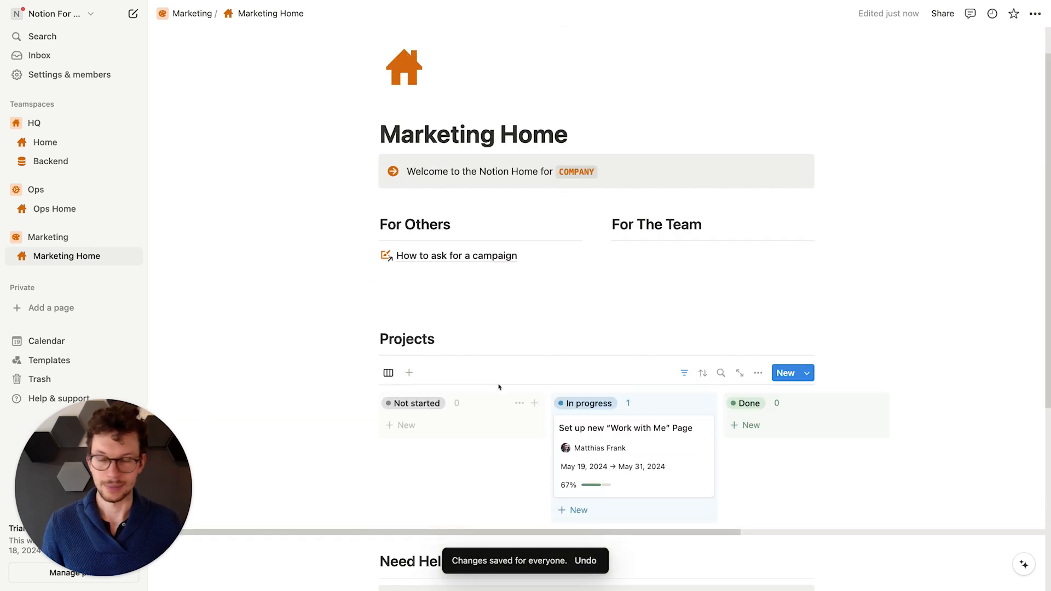
pyautogui.scroll(-1, 500, 374)
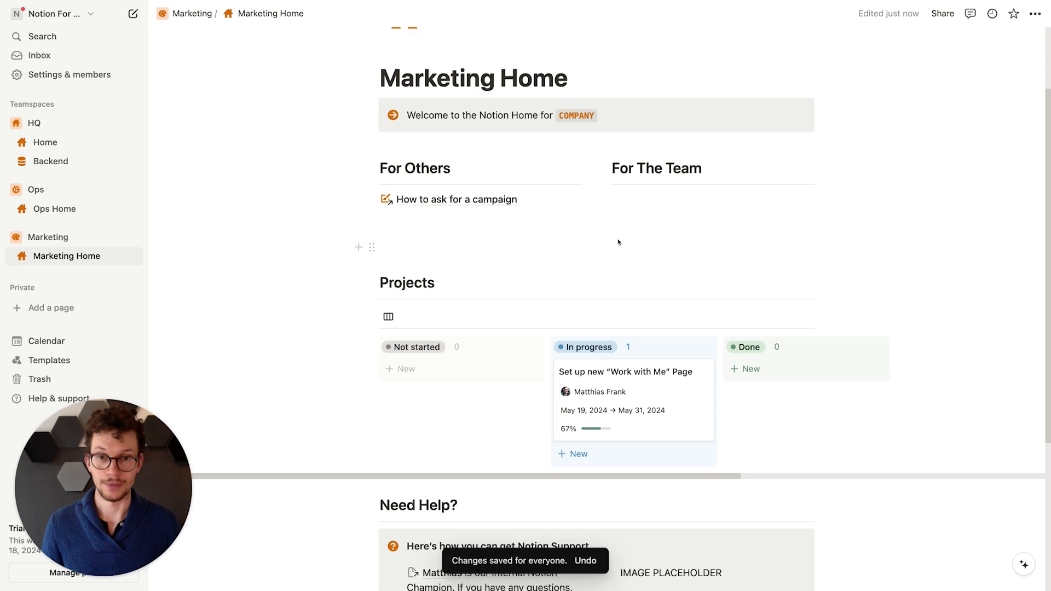
pyautogui.scroll(2, 630, 257)
pyautogui.click(646, 260)
pyautogui.press('alt')
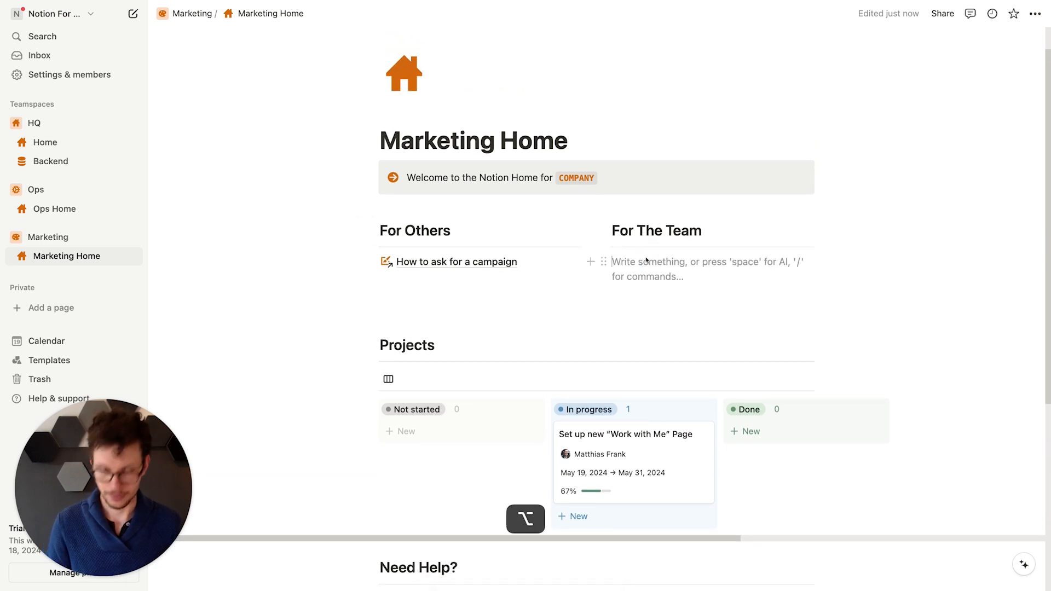
pyautogui.write('@mark')
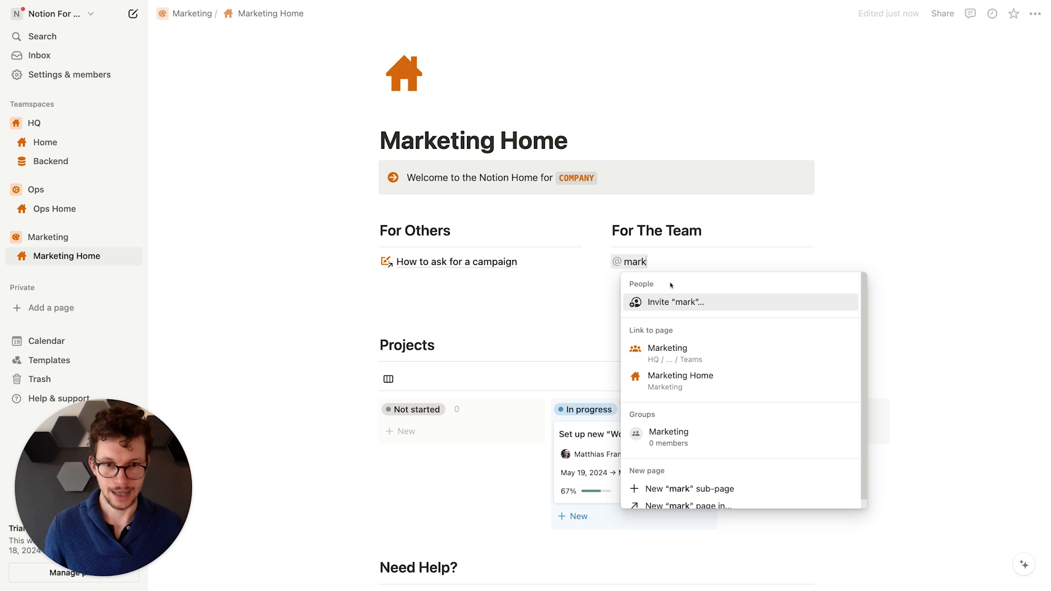
pyautogui.click(732, 357)
pyautogui.click(696, 311)
# Step: Follow the Marketing link to examine the team dashboard's OKRs, projects and tasks, then review Marketing Home again
pyautogui.moveTo(647, 262)
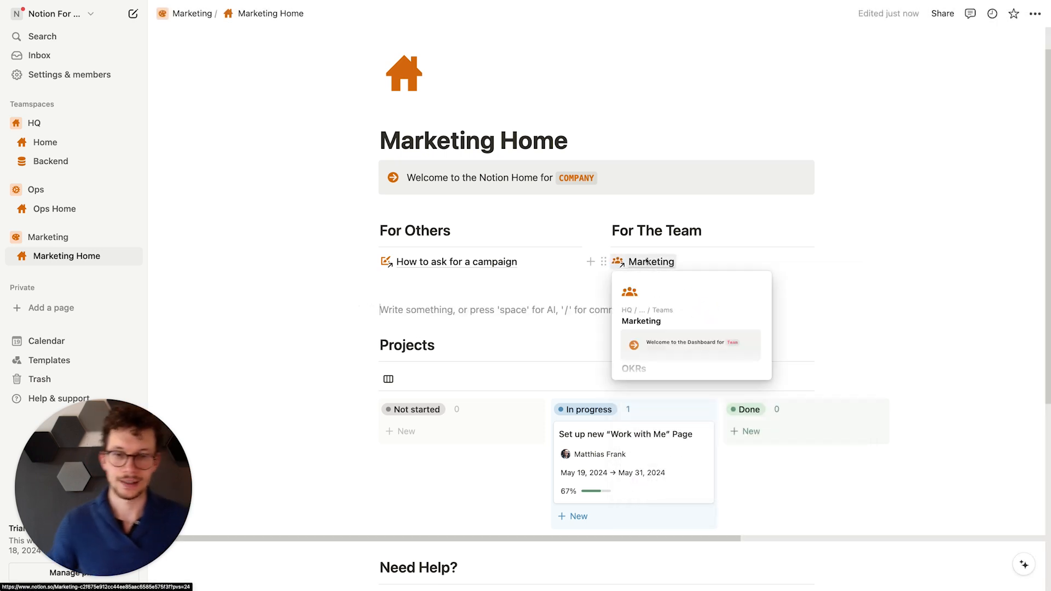
pyautogui.click(648, 261)
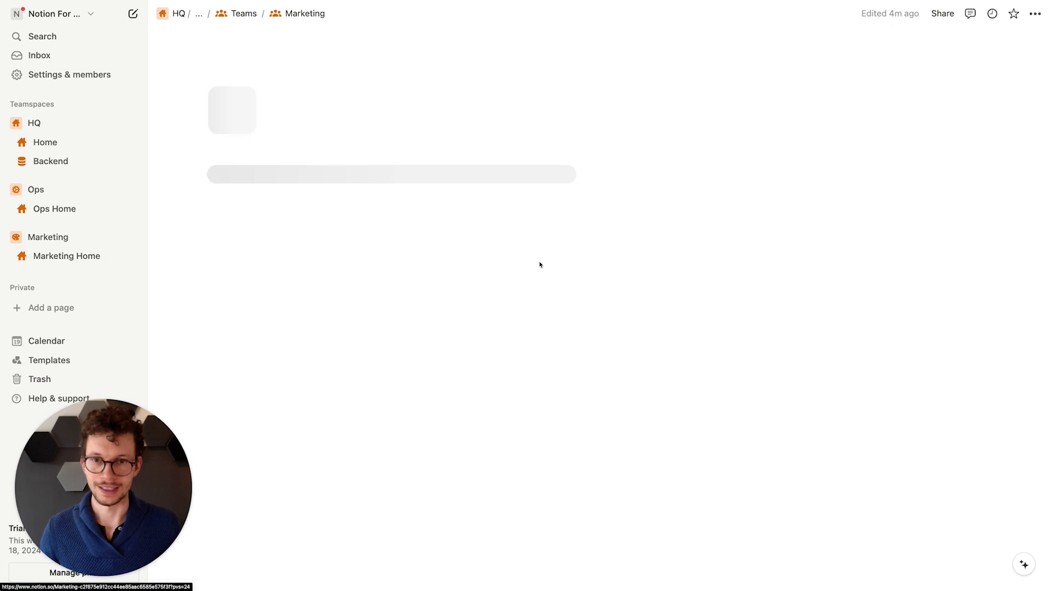
pyautogui.scroll(-6, 603, 296)
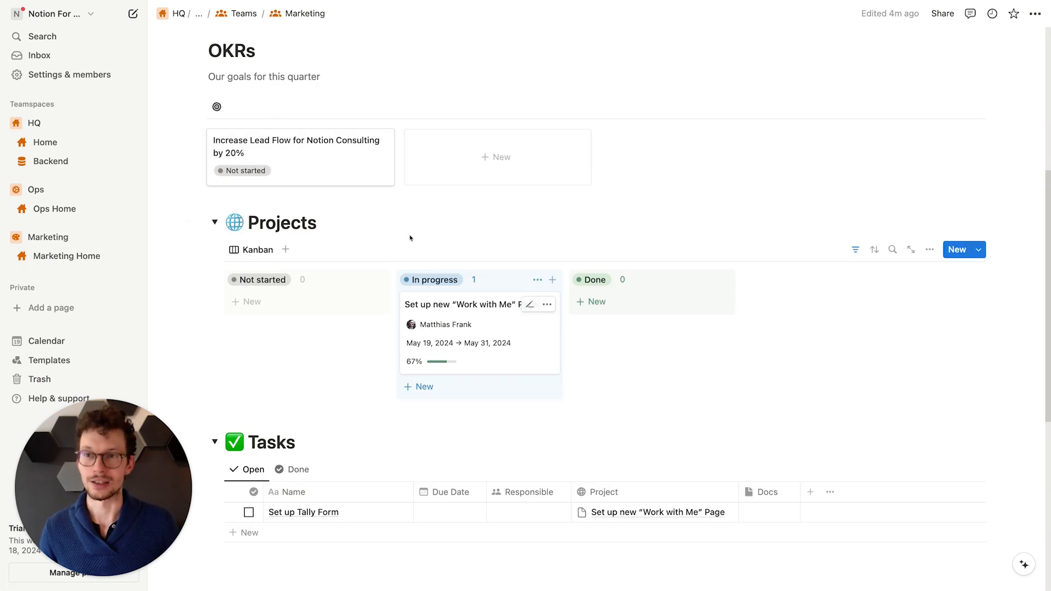
pyautogui.scroll(4, 410, 238)
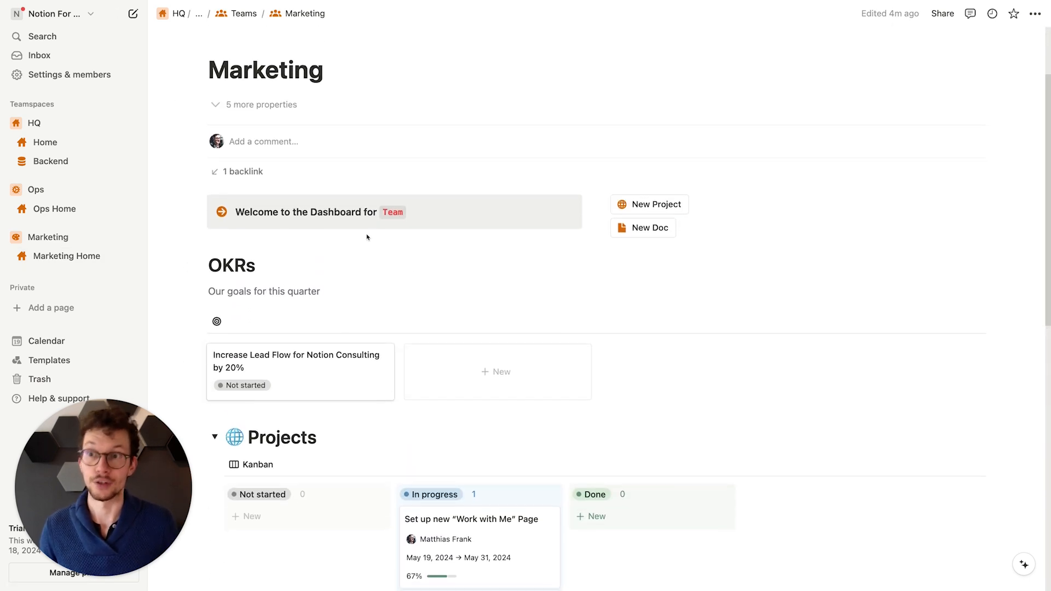
pyautogui.click(67, 255)
pyautogui.scroll(-3, 603, 350)
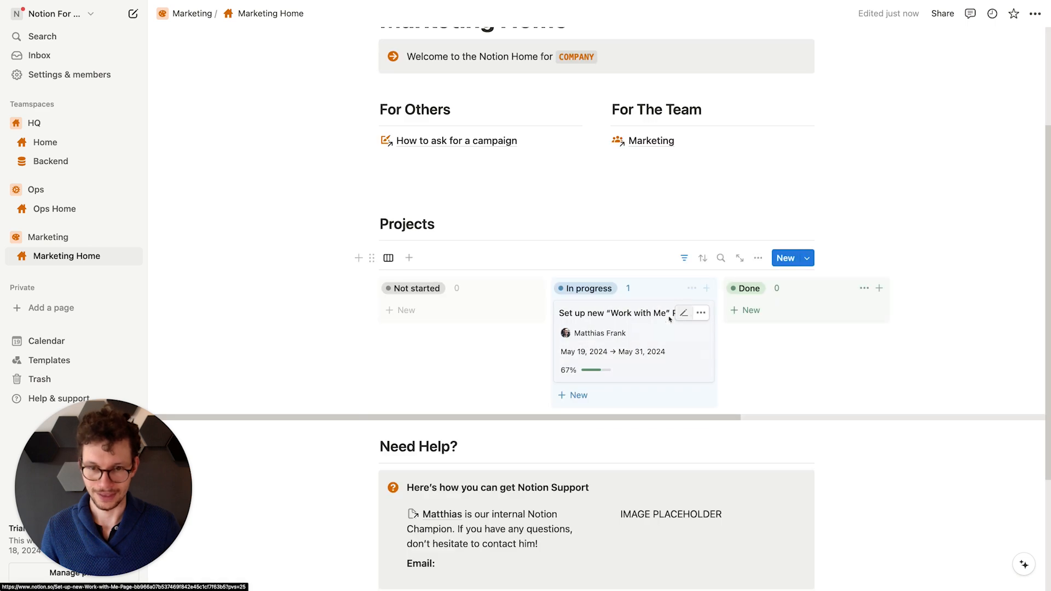
pyautogui.scroll(3, 670, 323)
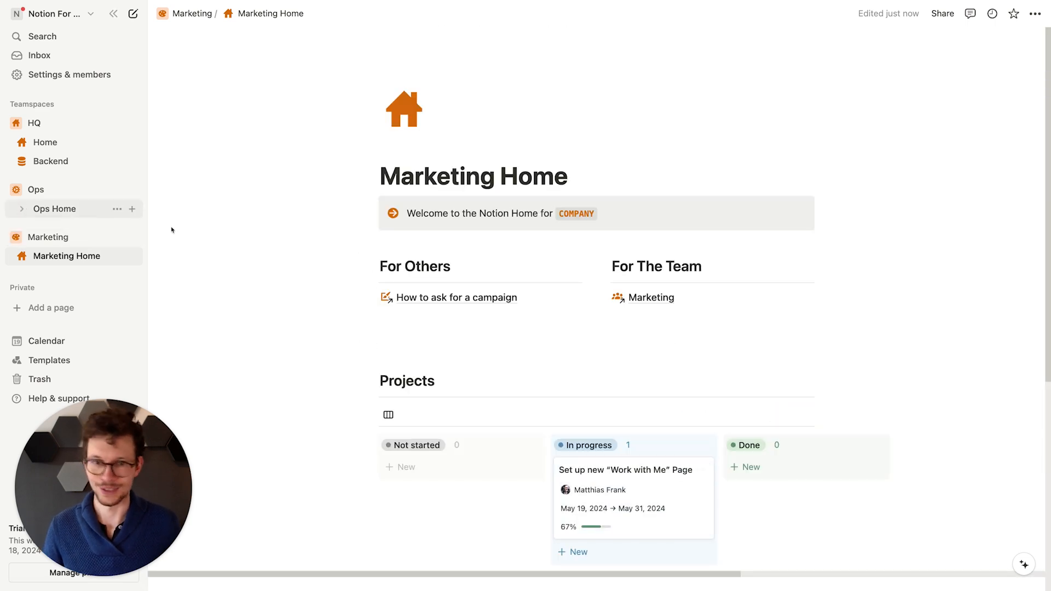
pyautogui.scroll(-3, 172, 230)
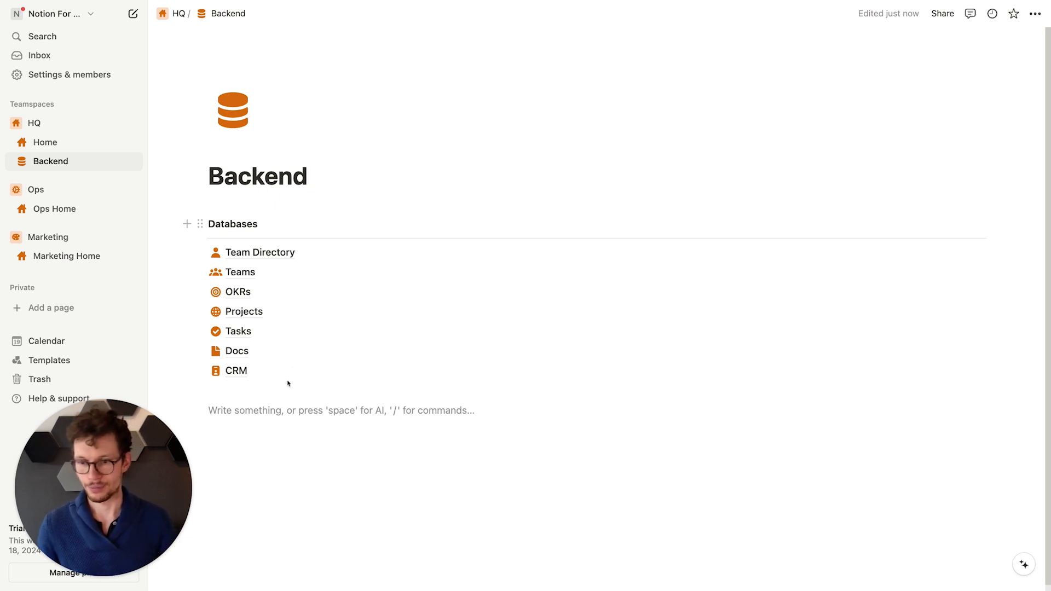
# Step: Create a sub-page titled My Dashboard below the database list on the Backend page
pyautogui.click(279, 408)
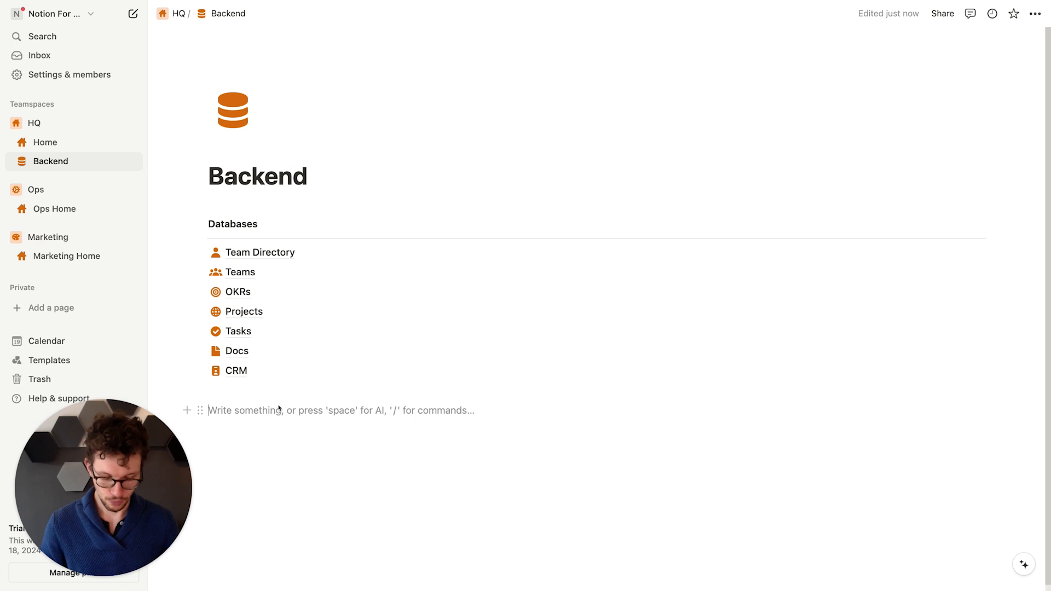
pyautogui.write('/oa')
pyautogui.press('BackSpace')
pyautogui.press('BackSpace')
pyautogui.write('page')
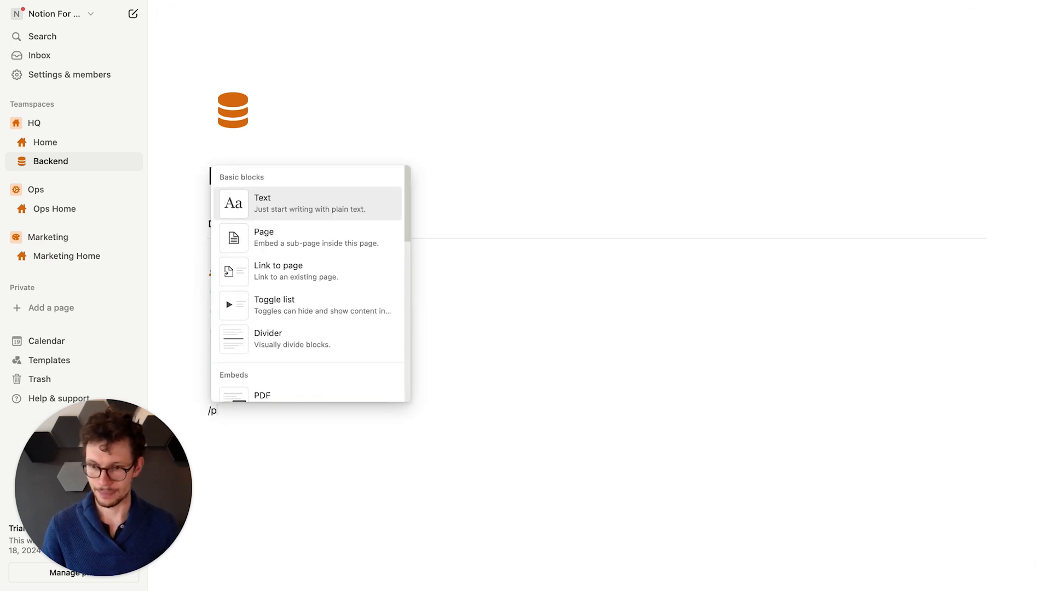
pyautogui.press('Return')
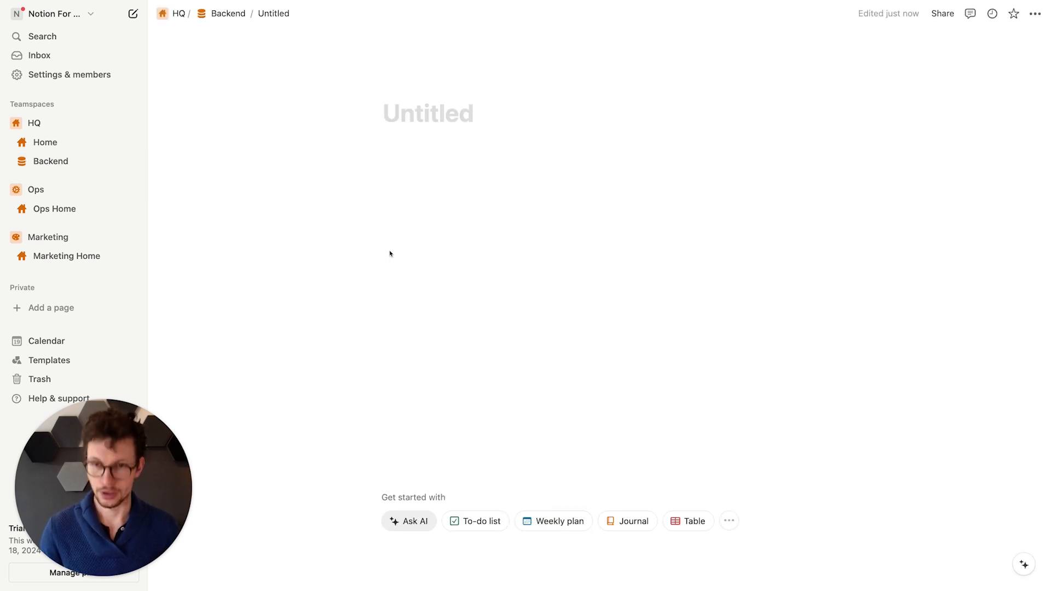
pyautogui.write('Dash')
pyautogui.press('BackSpace')
pyautogui.press('super+a')
pyautogui.write('My Dashboard')
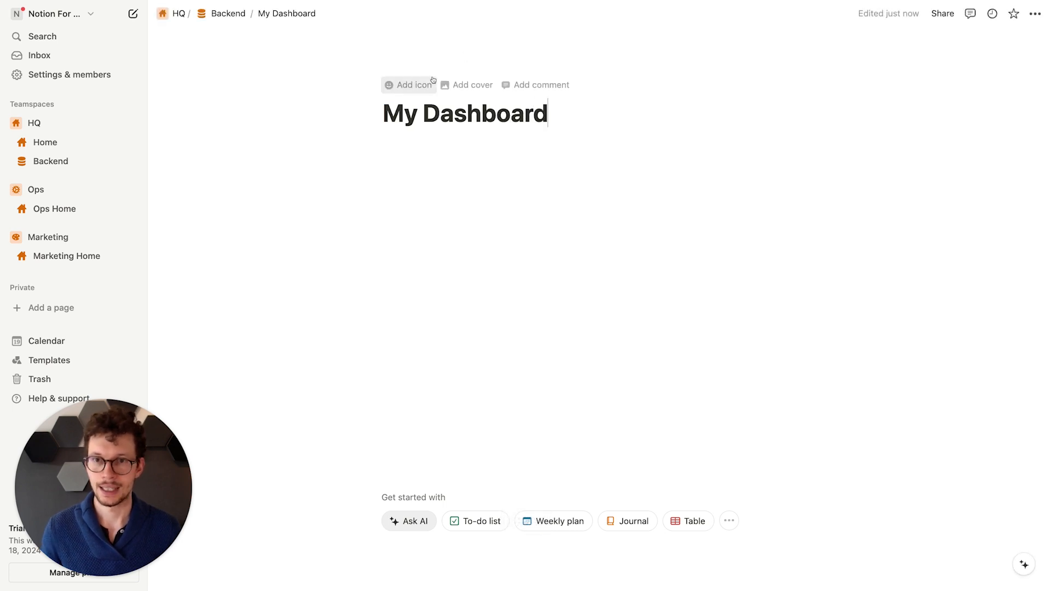
# Step: Give the My Dashboard page the orange rocket icon and switch the page to full width
pyautogui.click(405, 85)
pyautogui.click(337, 149)
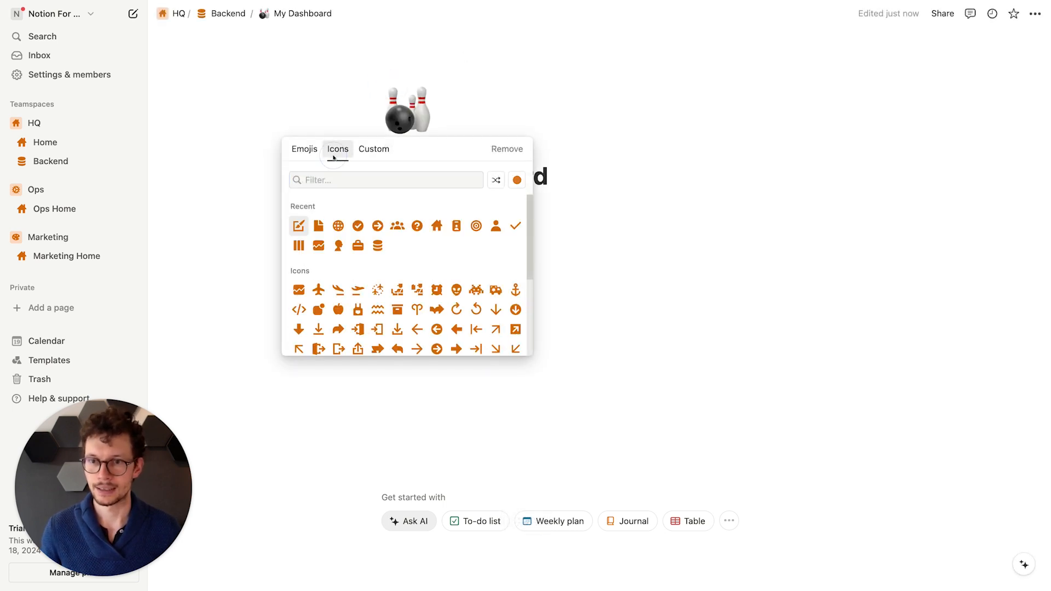
pyautogui.write('rocket')
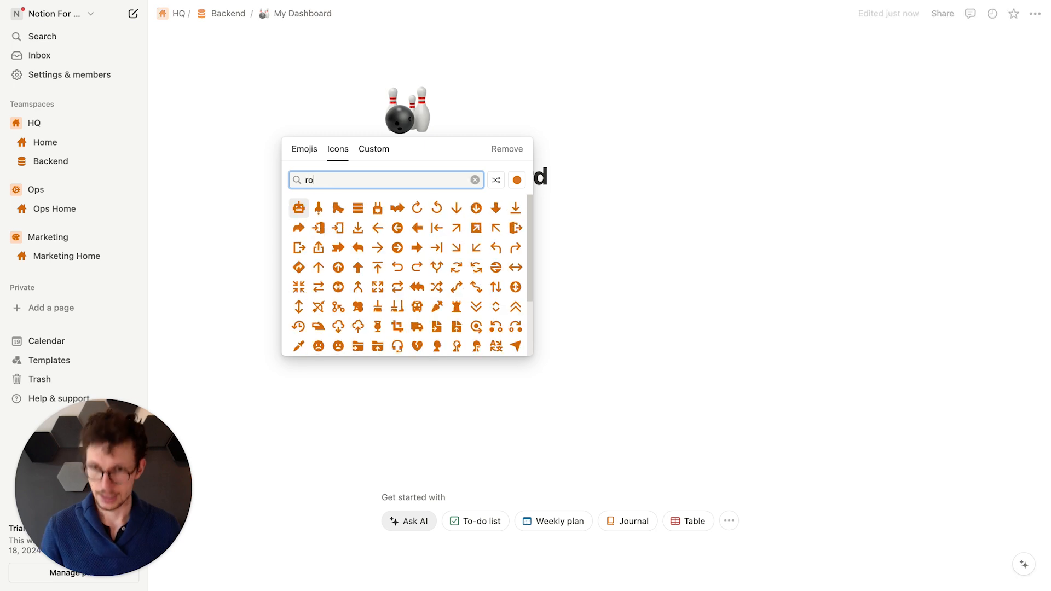
pyautogui.click(299, 208)
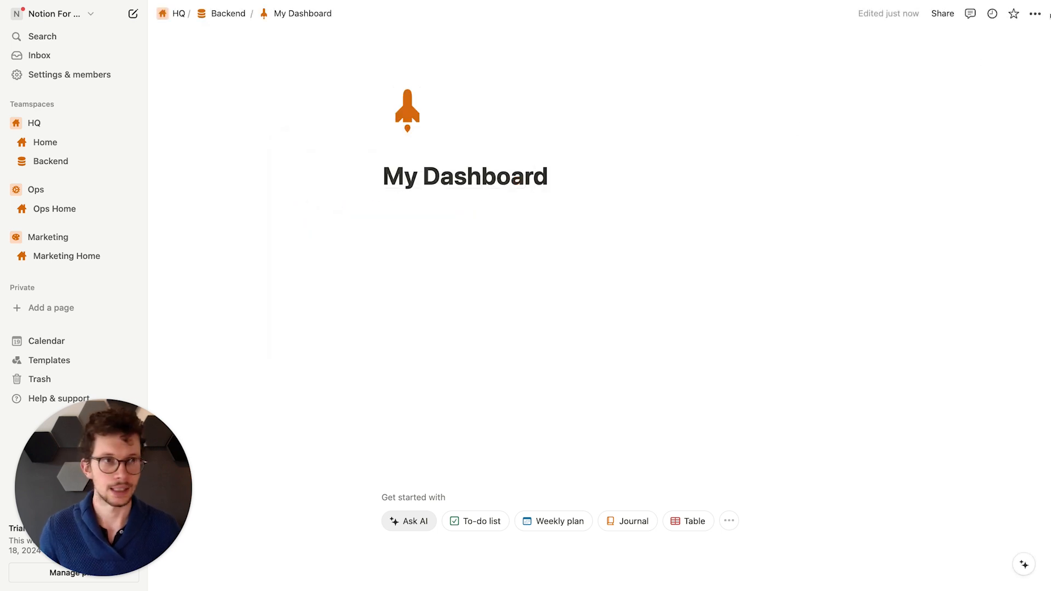
pyautogui.click(1040, 15)
pyautogui.click(1022, 100)
pyautogui.click(587, 228)
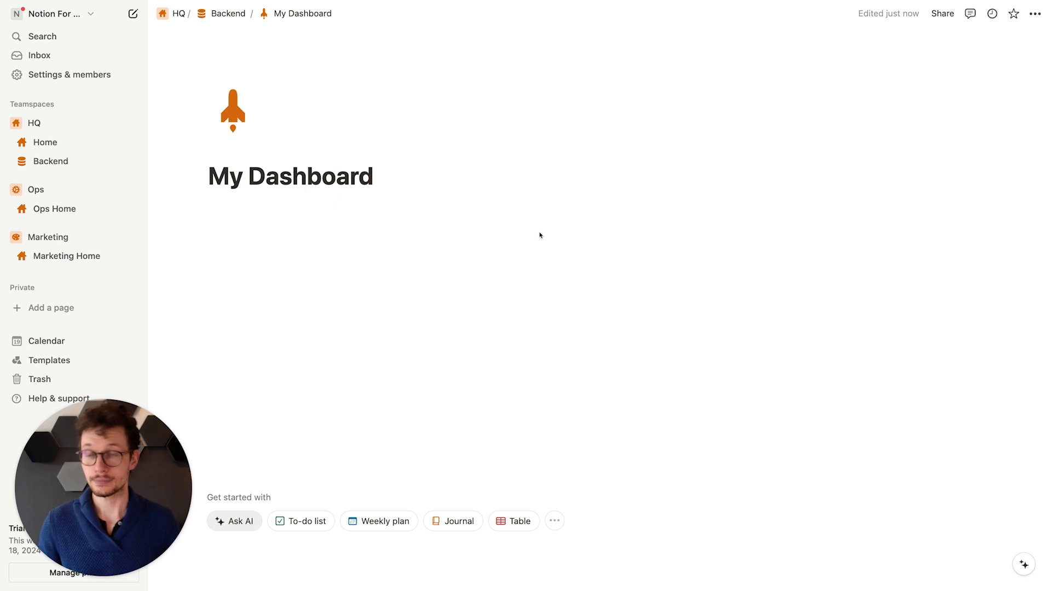
# Step: Insert a two-column layout under the My Dashboard title and add a small Quick Actions heading in the second column
pyautogui.click(518, 237)
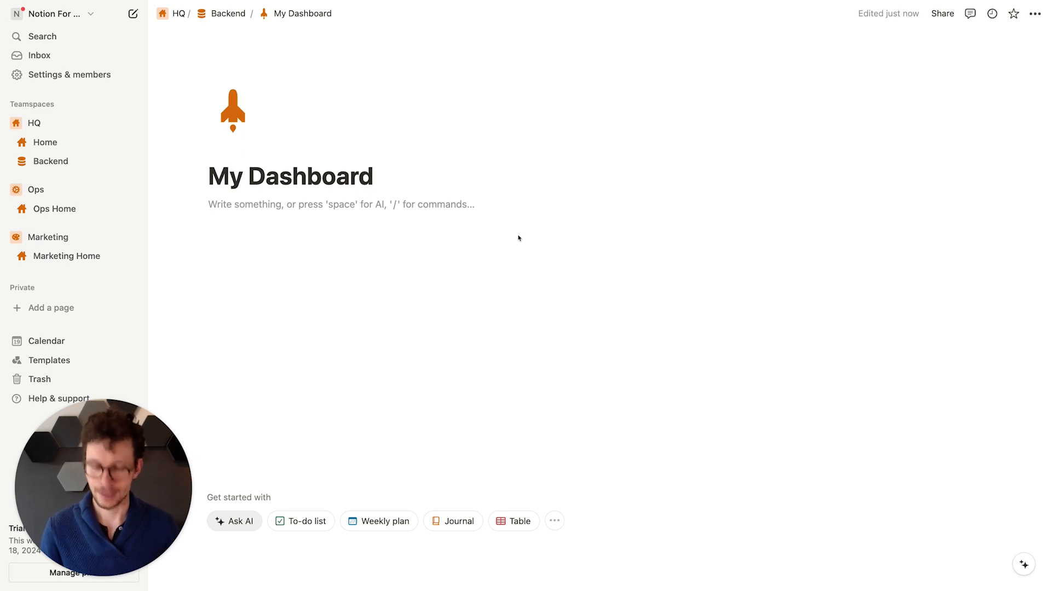
pyautogui.write('/col')
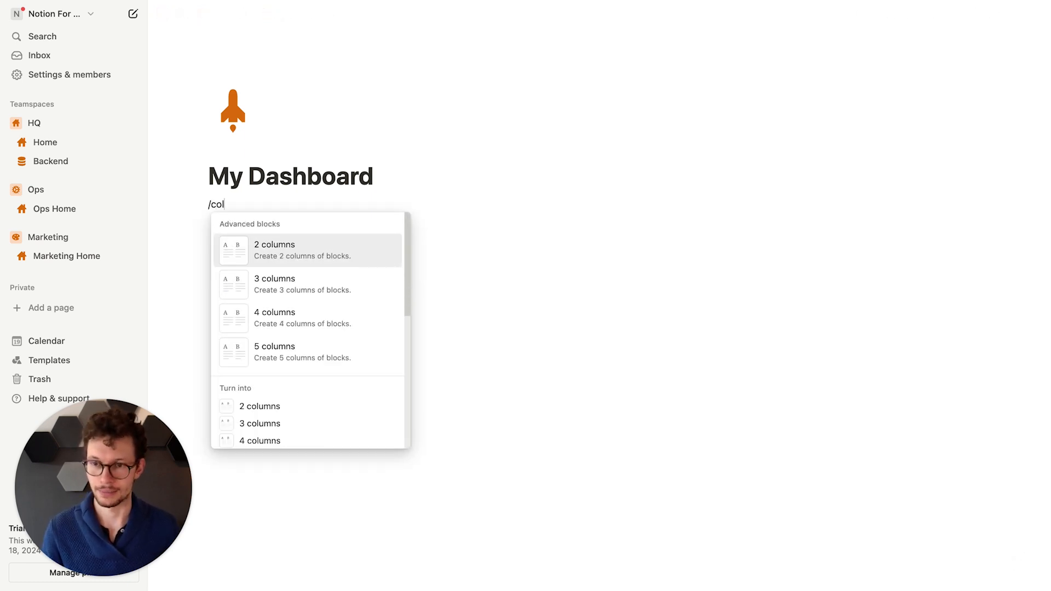
pyautogui.press('Return')
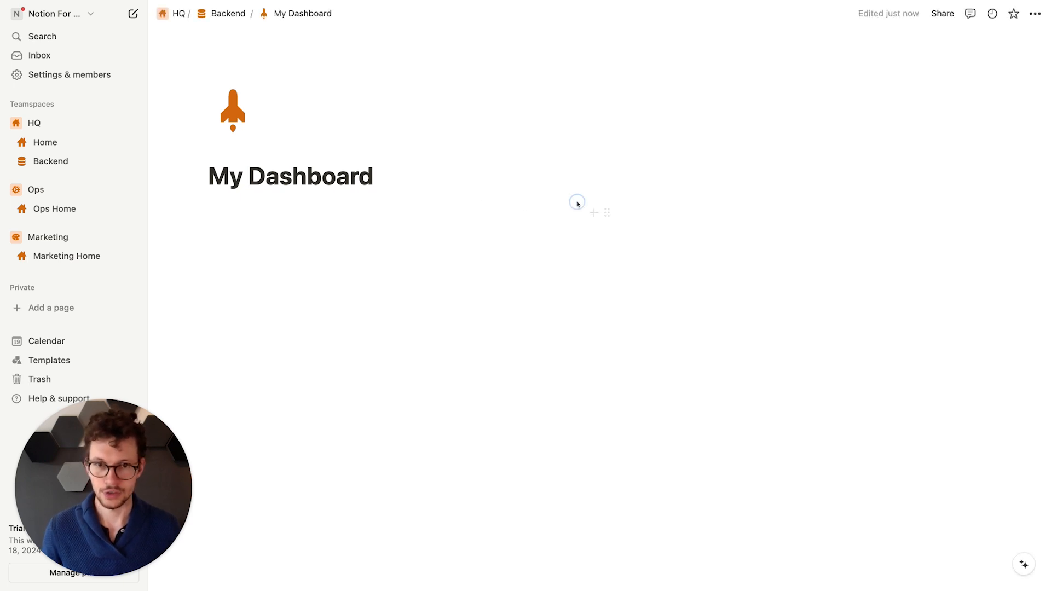
pyautogui.click(647, 213)
pyautogui.write('/h')
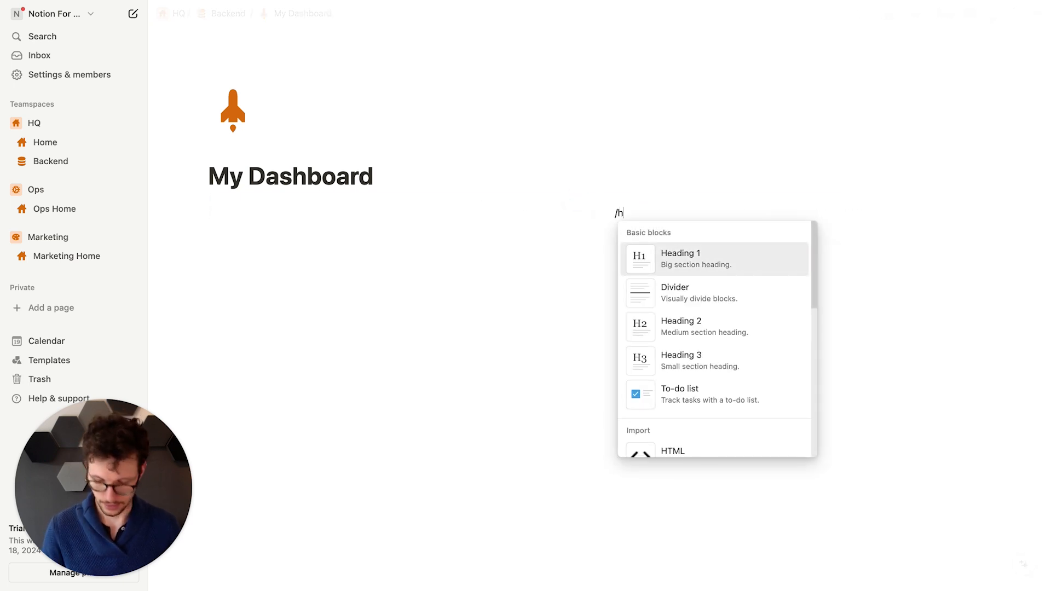
pyautogui.press('Return')
pyautogui.write('Quick ')
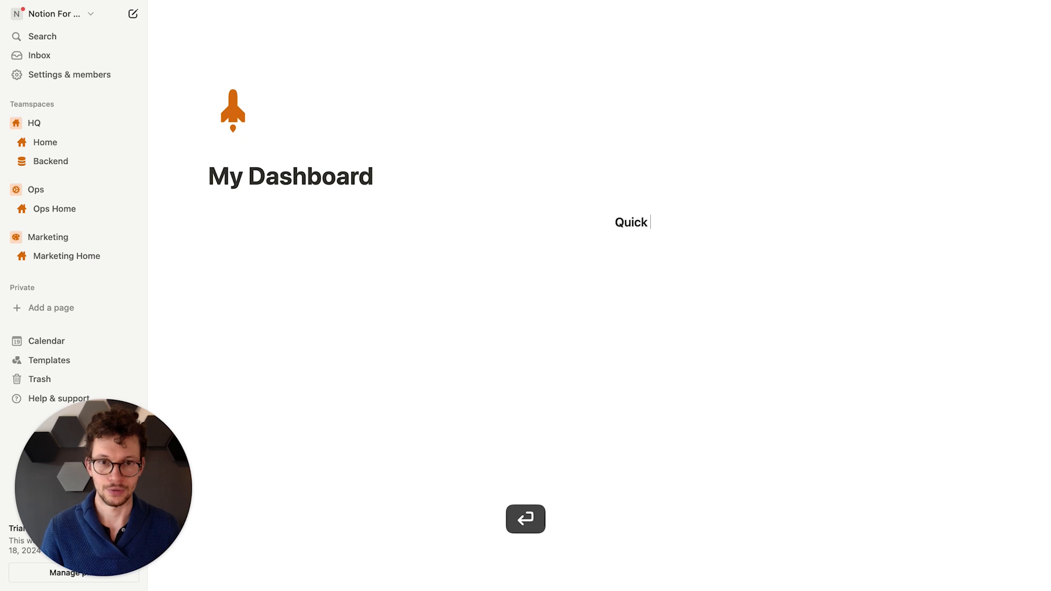
pyautogui.write('Actions')
# Step: Add a Heading 3 reading Quick Links with a divider beneath it in the first column
pyautogui.click(518, 216)
pyautogui.write('/h3')
pyautogui.press('Return')
pyautogui.write('Quick Links')
pyautogui.press('Return')
pyautogui.write('/div')
pyautogui.press('Return')
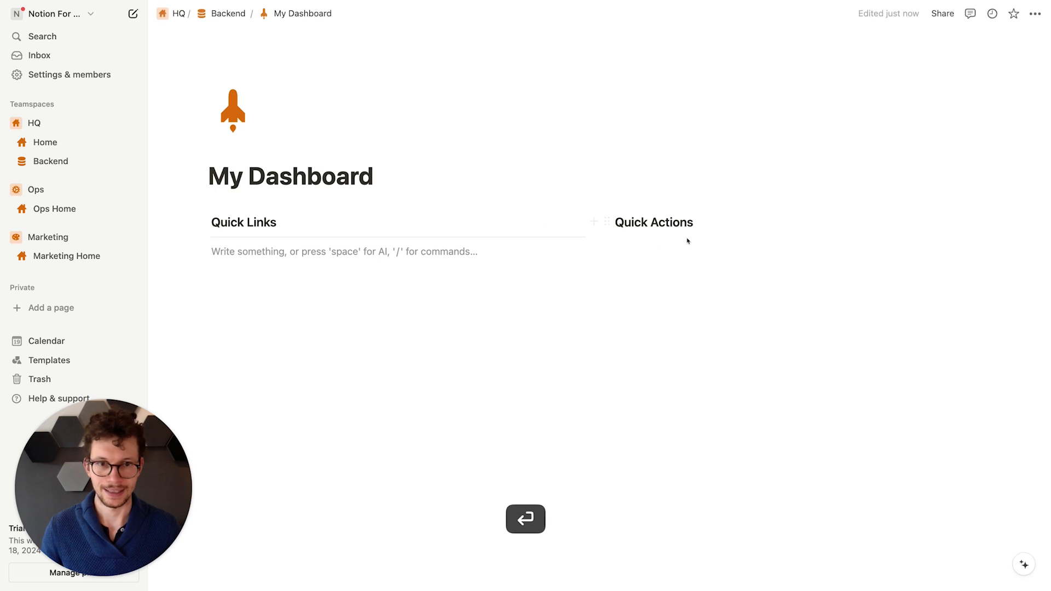
# Step: Insert a divider beneath the Quick Actions heading
pyautogui.click(723, 230)
pyautogui.press('Return')
pyautogui.write('/div')
pyautogui.press('Return')
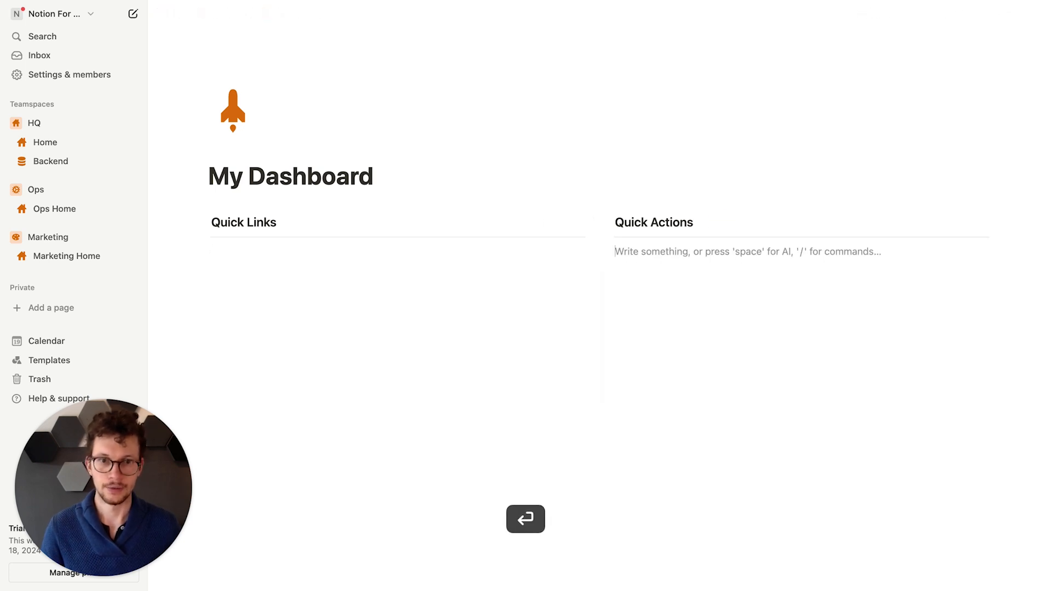
# Step: Add a Toggle heading 1 with a globe emoji reading Projects below the columns, leaving an empty line above it
pyautogui.click(279, 319)
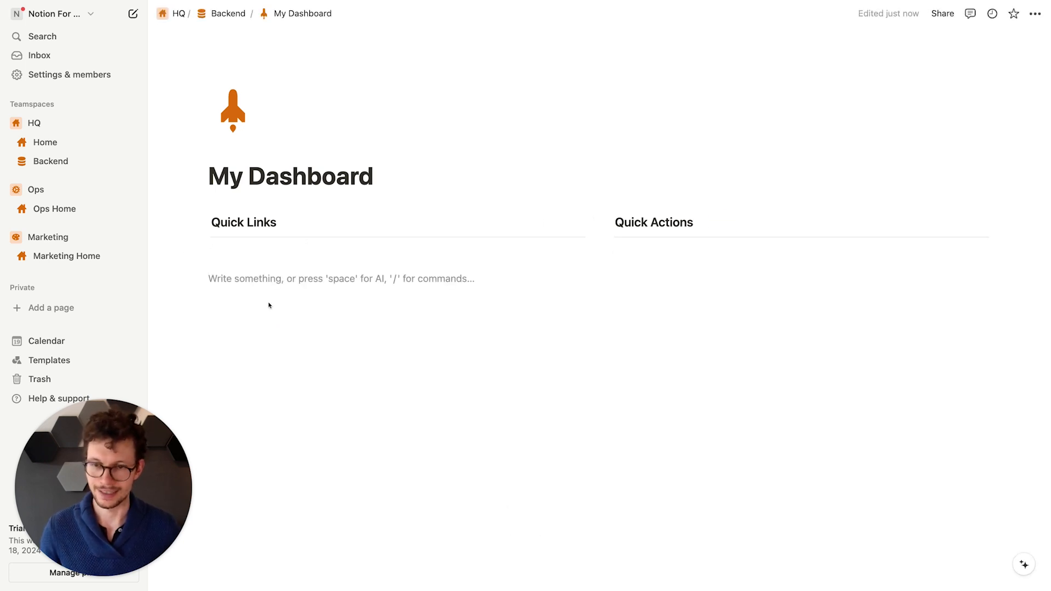
pyautogui.press('Return')
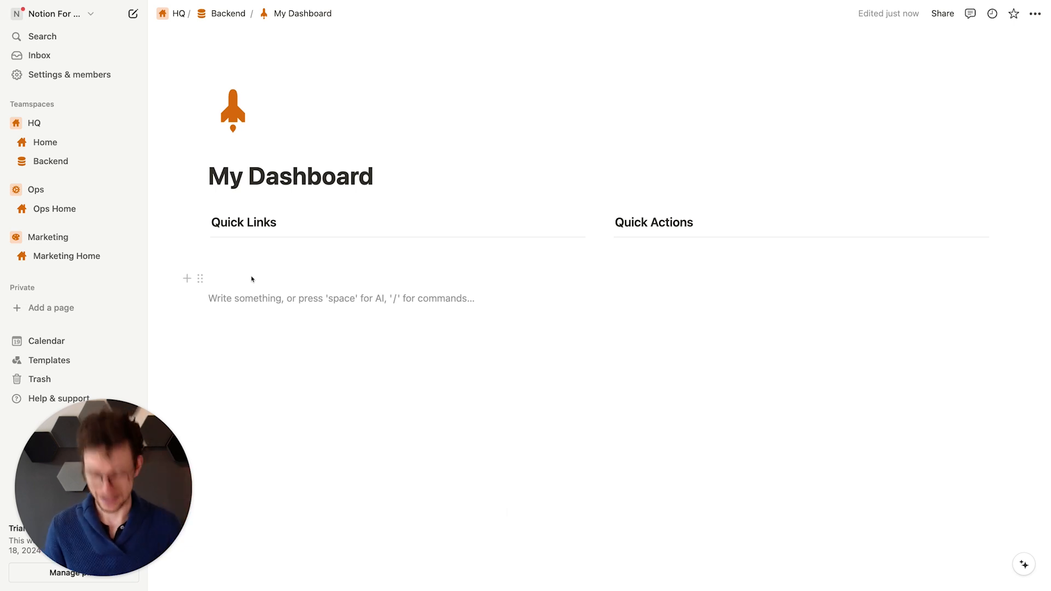
pyautogui.write('/h1')
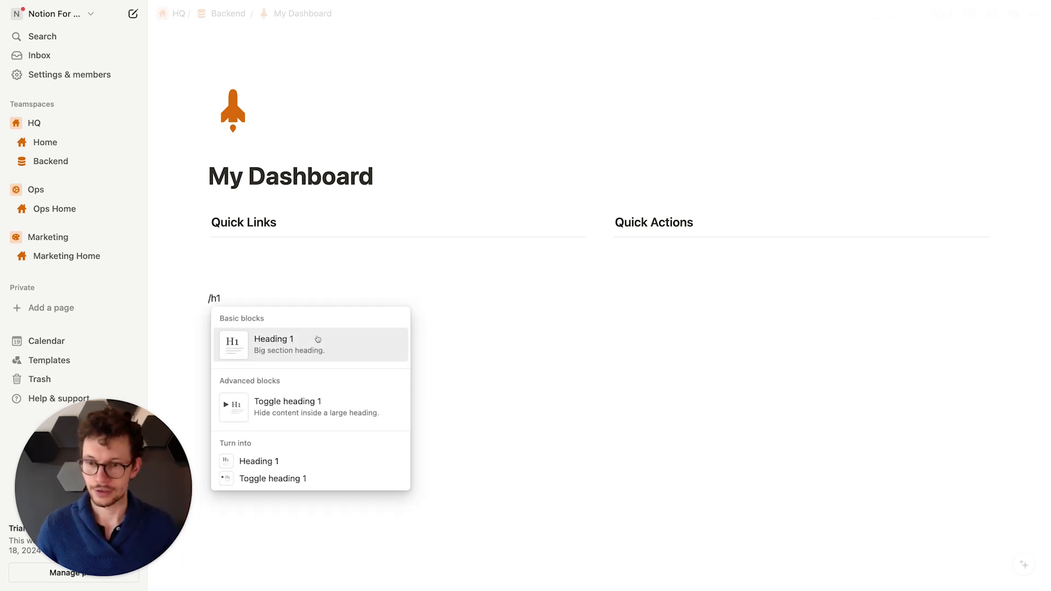
pyautogui.click(306, 408)
pyautogui.press('ctrl+super+space')
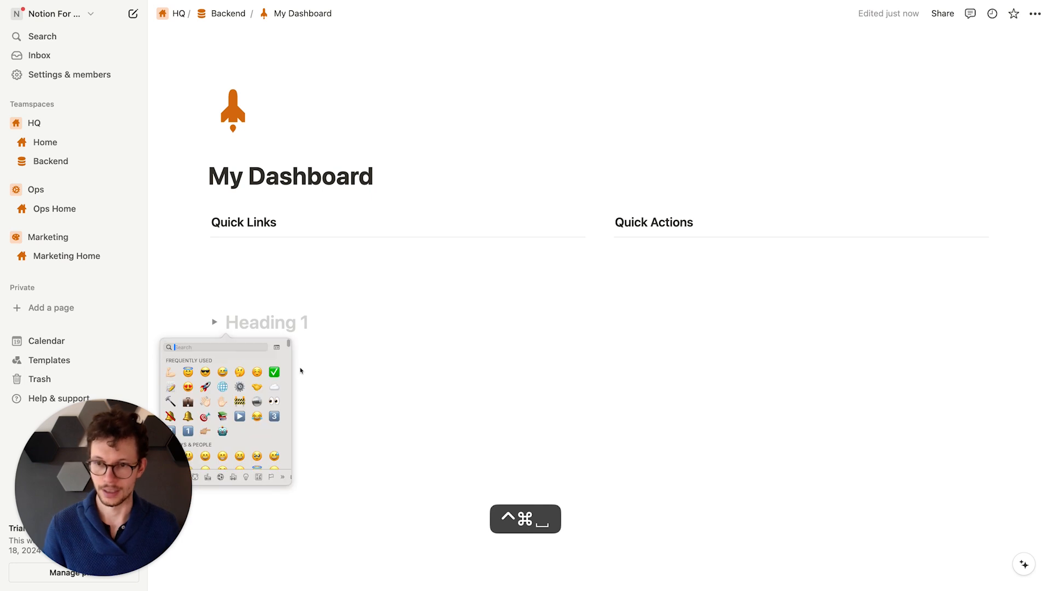
pyautogui.click(223, 387)
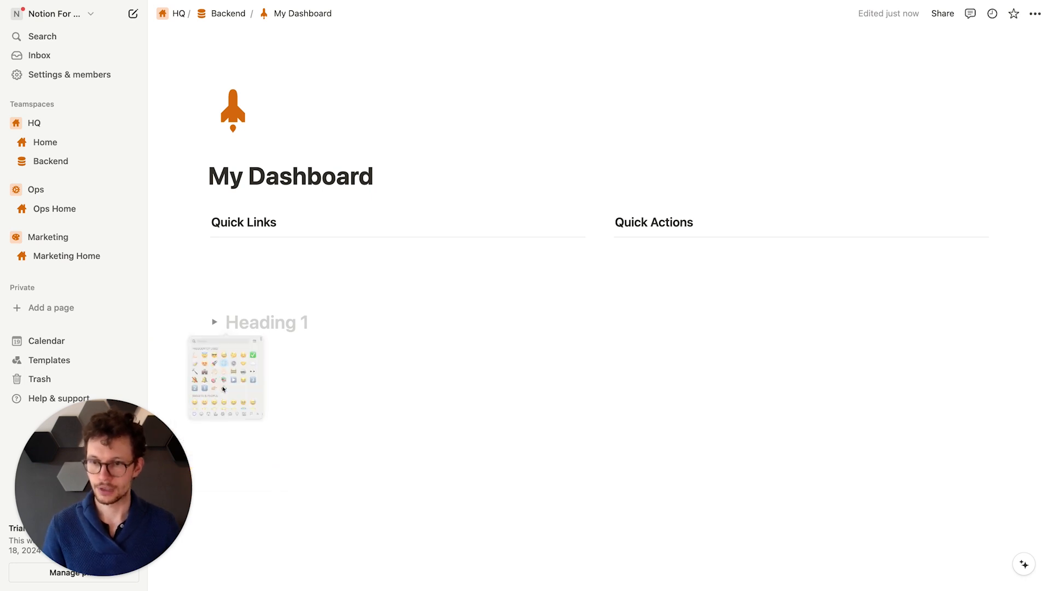
pyautogui.write('Projects')
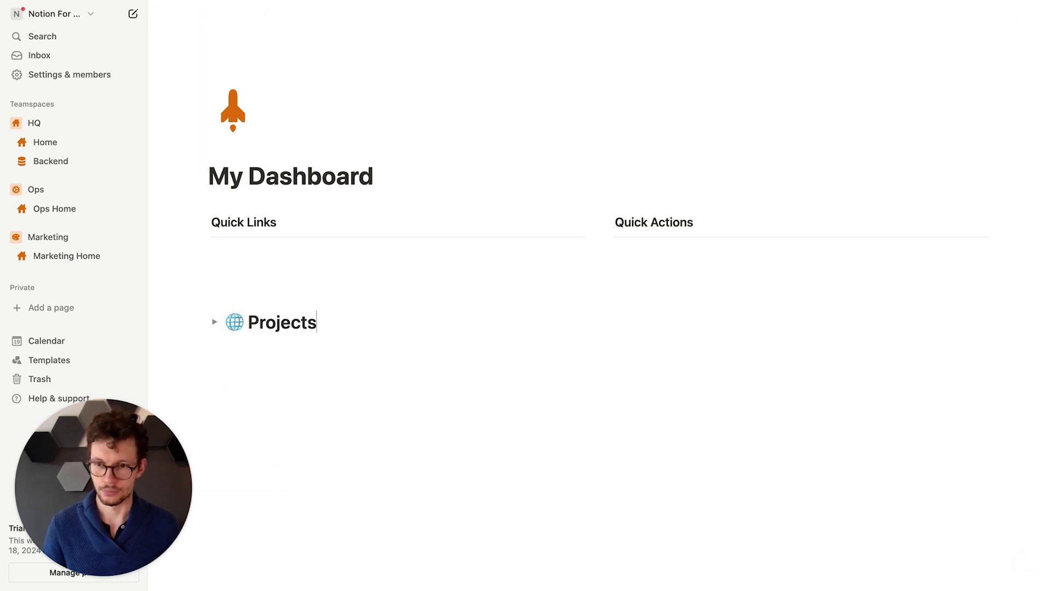
# Step: Add a Toggle heading 1 with a green check mark emoji reading Tasks below Projects
pyautogui.press('Return')
pyautogui.write('/h1')
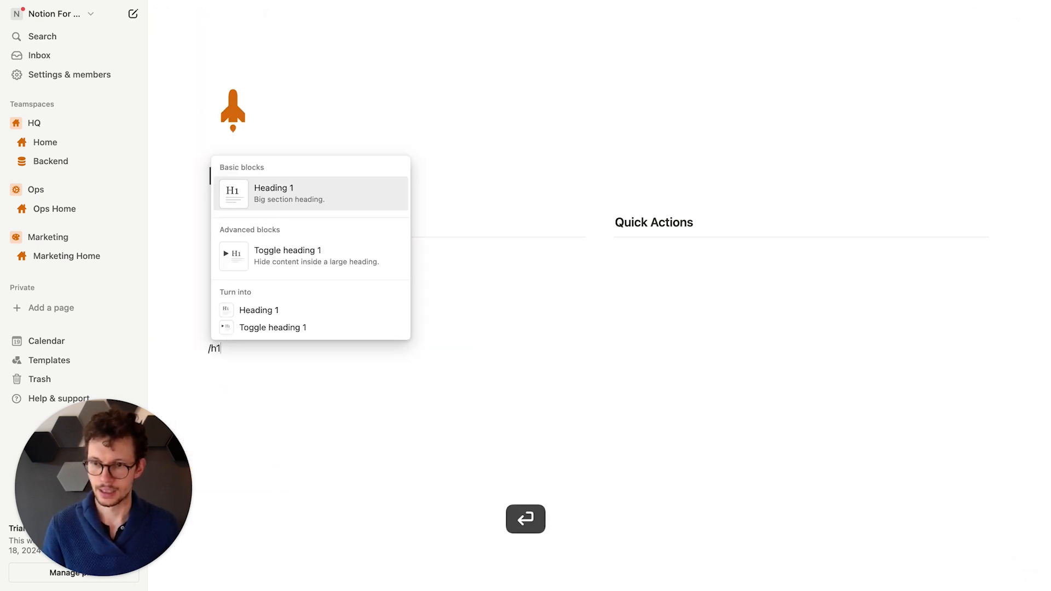
pyautogui.click(310, 255)
pyautogui.press('ctrl+super+space')
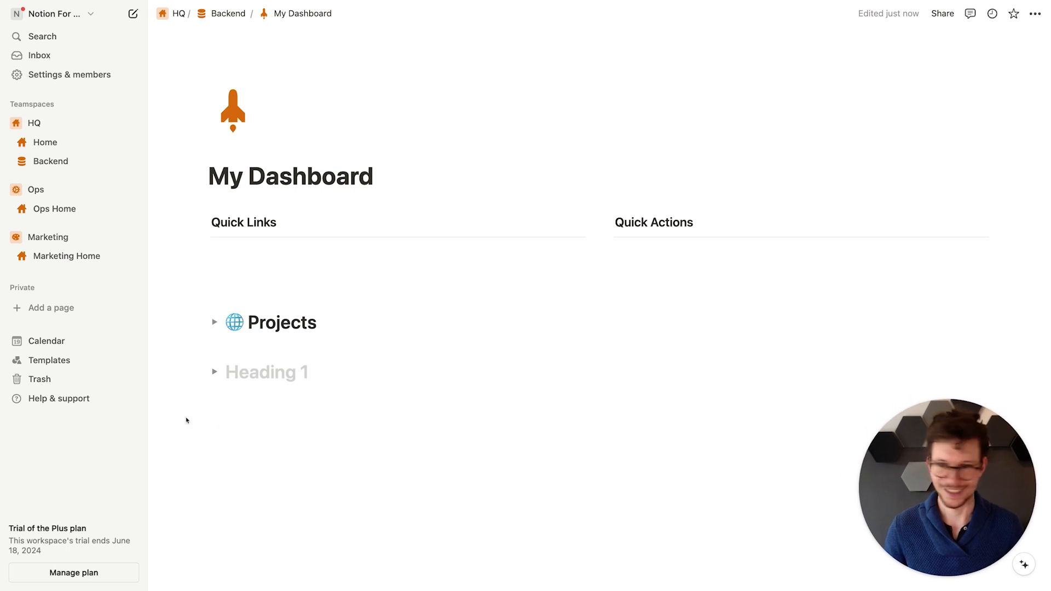
pyautogui.press('ctrl+super+space')
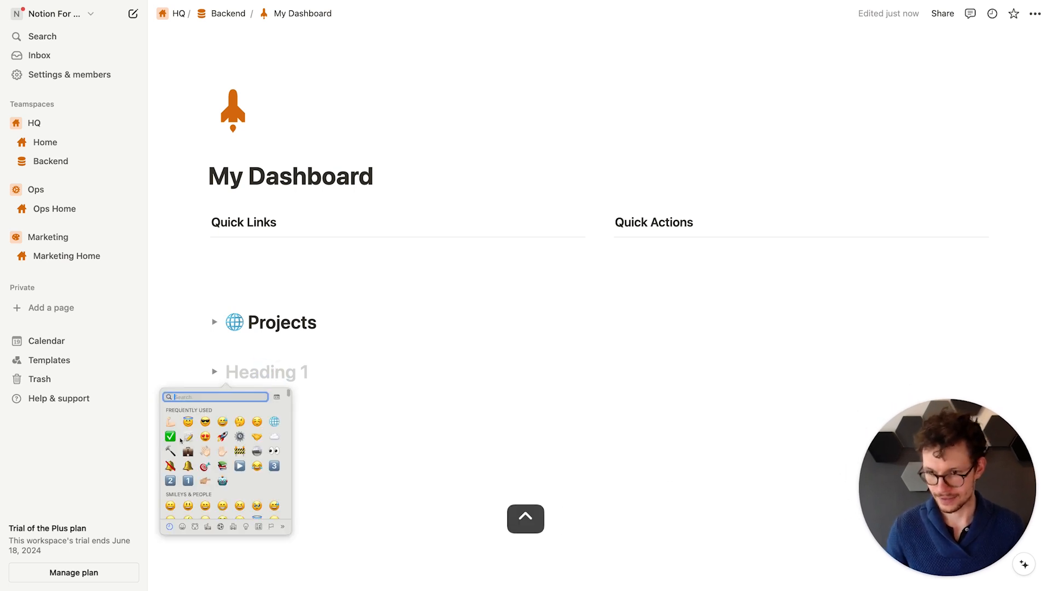
pyautogui.click(172, 437)
pyautogui.write('Tasks')
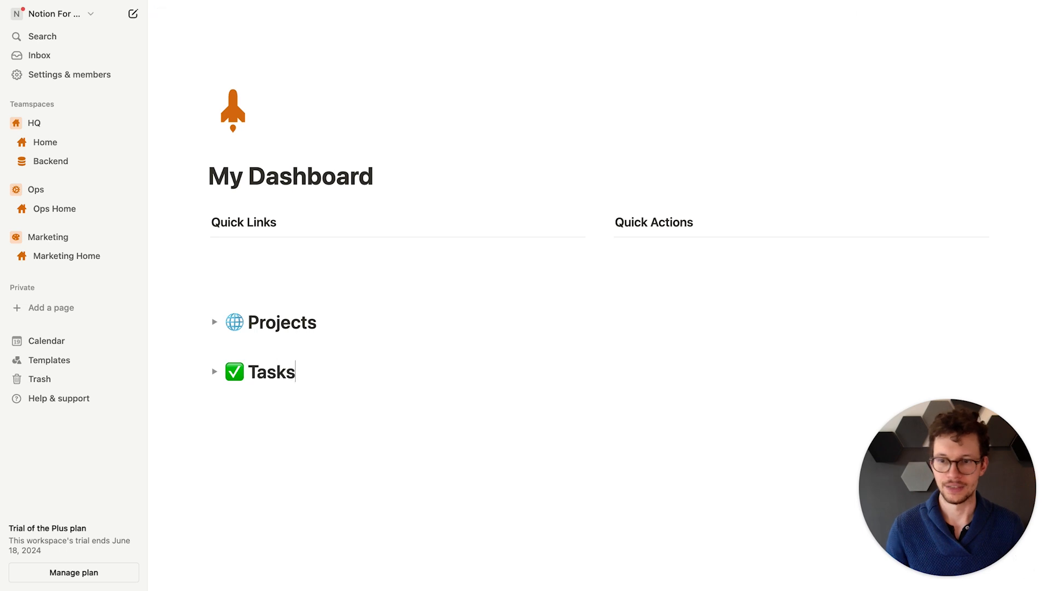
pyautogui.click(215, 371)
pyautogui.click(214, 370)
# Step: Add a Toggle heading 1 with a memo emoji reading Docs below Tasks
pyautogui.press('Return')
pyautogui.write('/h1')
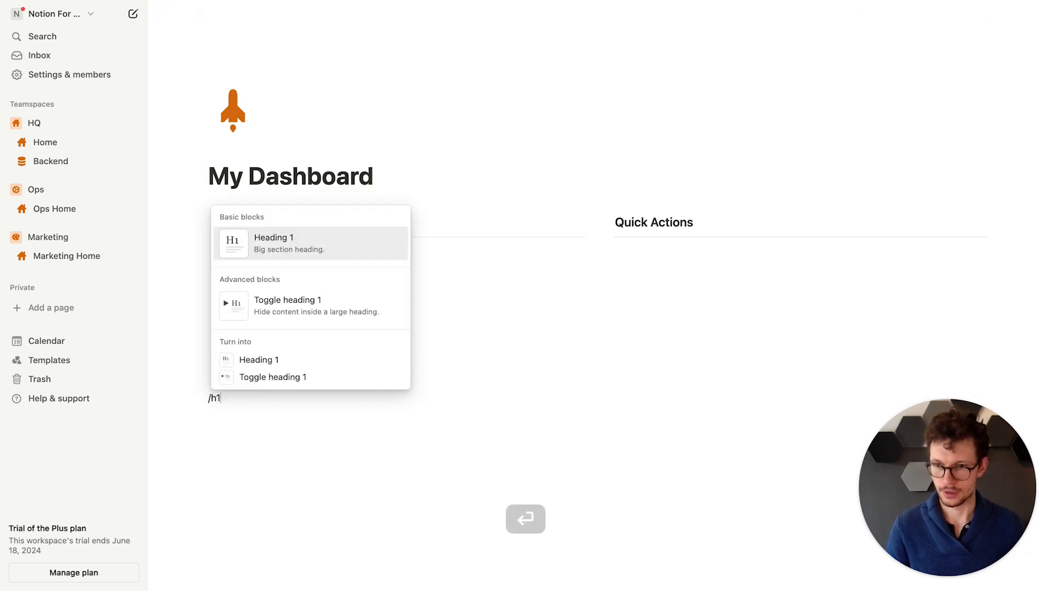
pyautogui.click(408, 299)
pyautogui.press('ctrl+super+space')
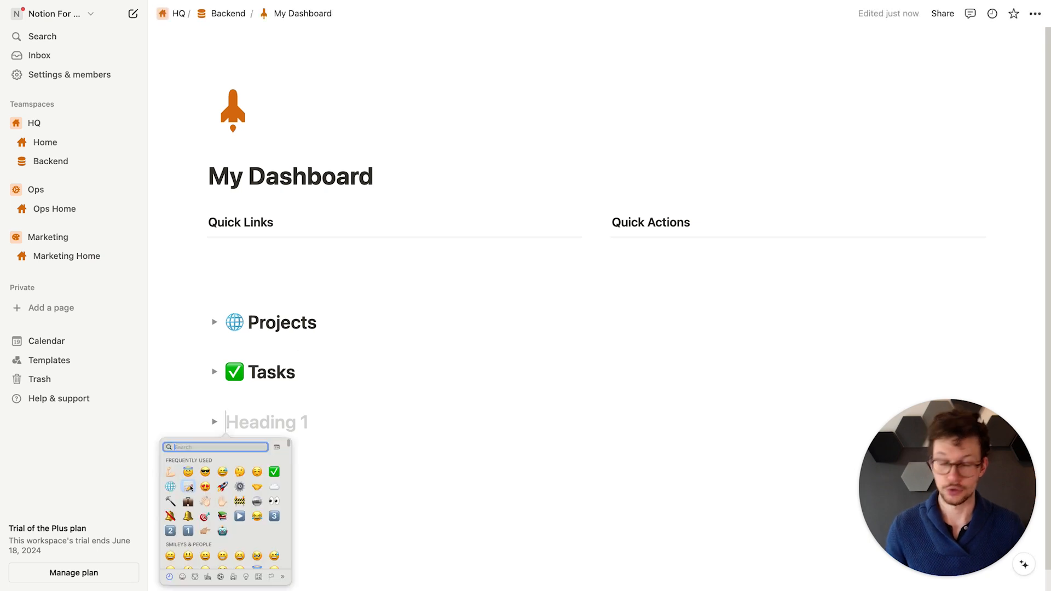
pyautogui.click(189, 486)
pyautogui.write('Docs')
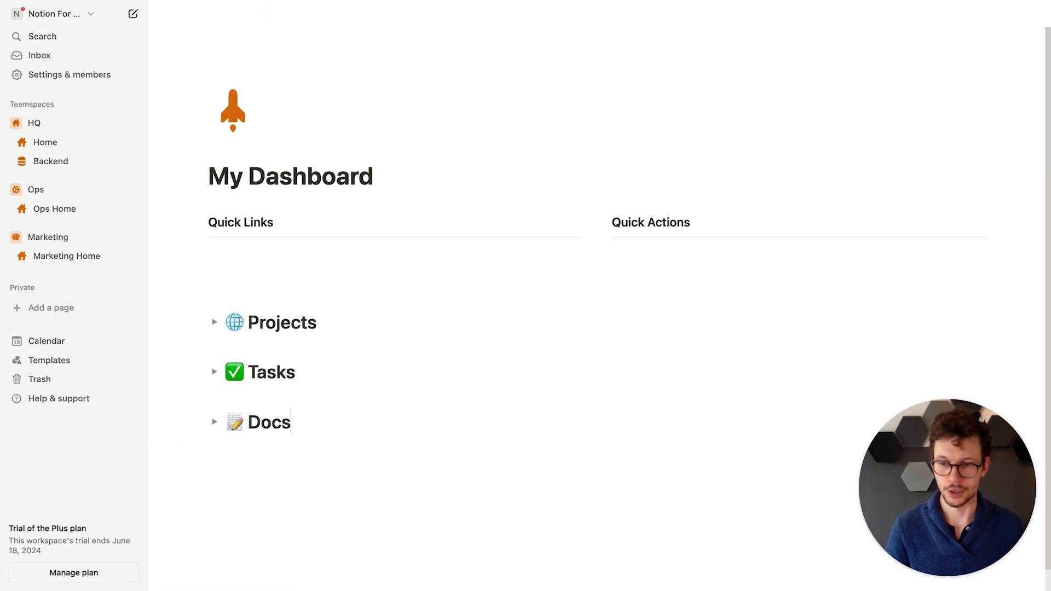
# Step: Insert a linked view of the Projects database inside the Projects toggle heading
pyautogui.click(214, 322)
pyautogui.click(252, 346)
pyautogui.write('/linked')
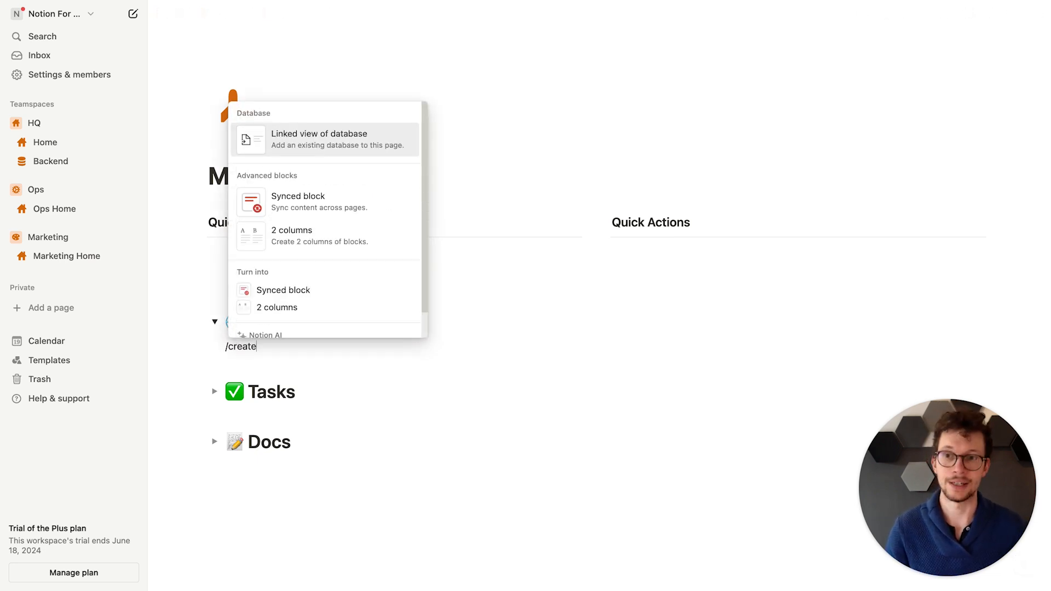
pyautogui.press('Return')
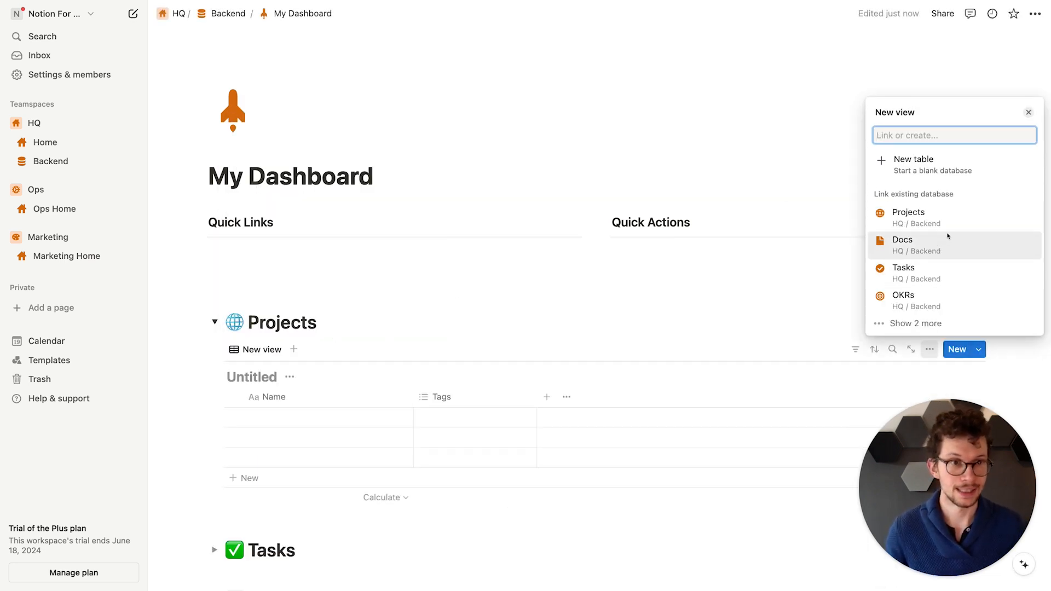
pyautogui.click(948, 216)
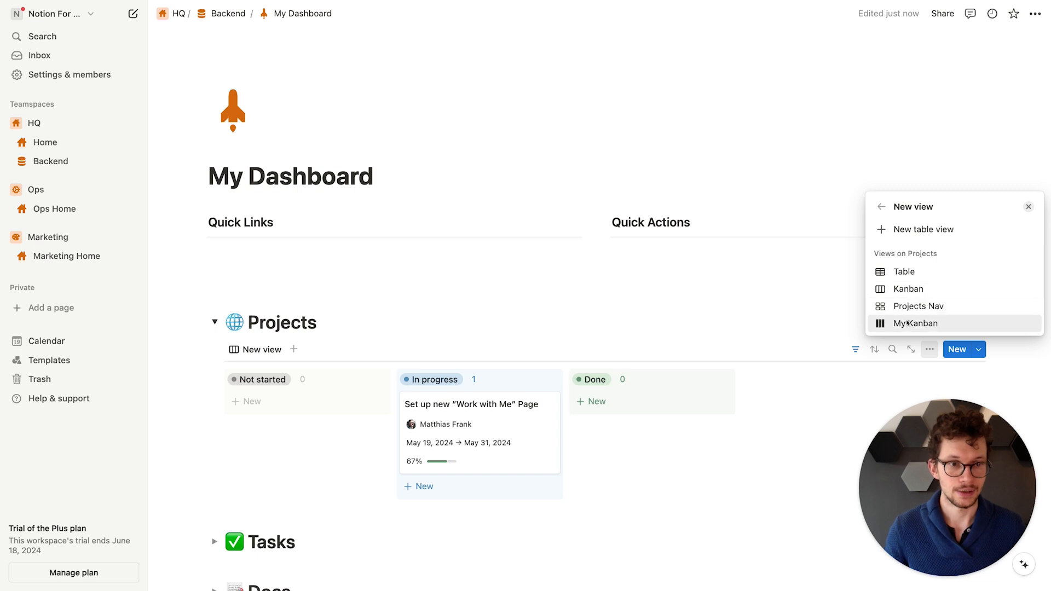
# Step: Load the existing My Kanban view into the linked Projects database and review its filter rules
pyautogui.click(908, 324)
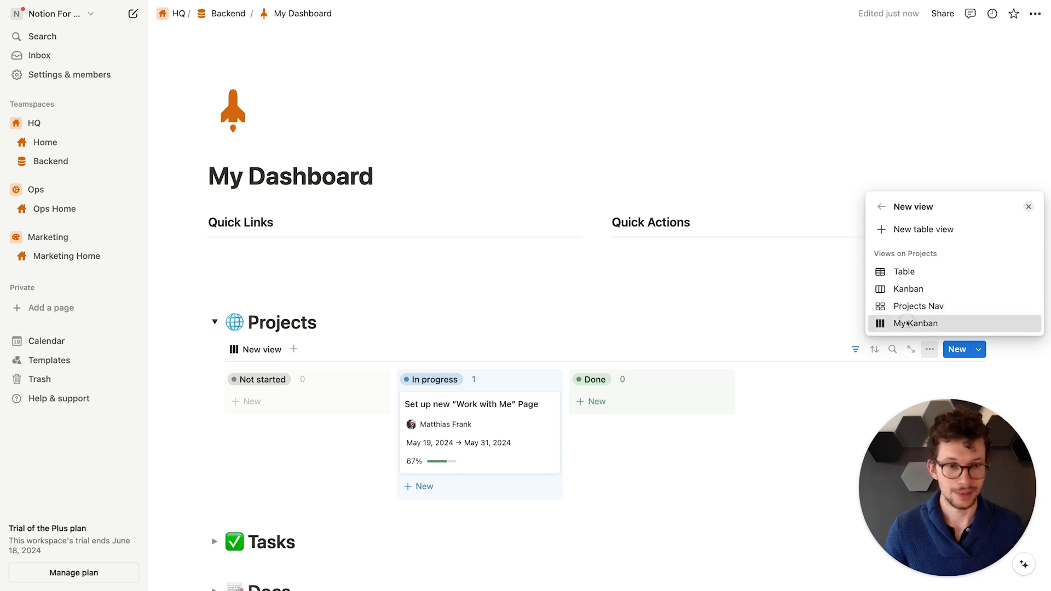
pyautogui.click(701, 290)
pyautogui.scroll(-3, 699, 290)
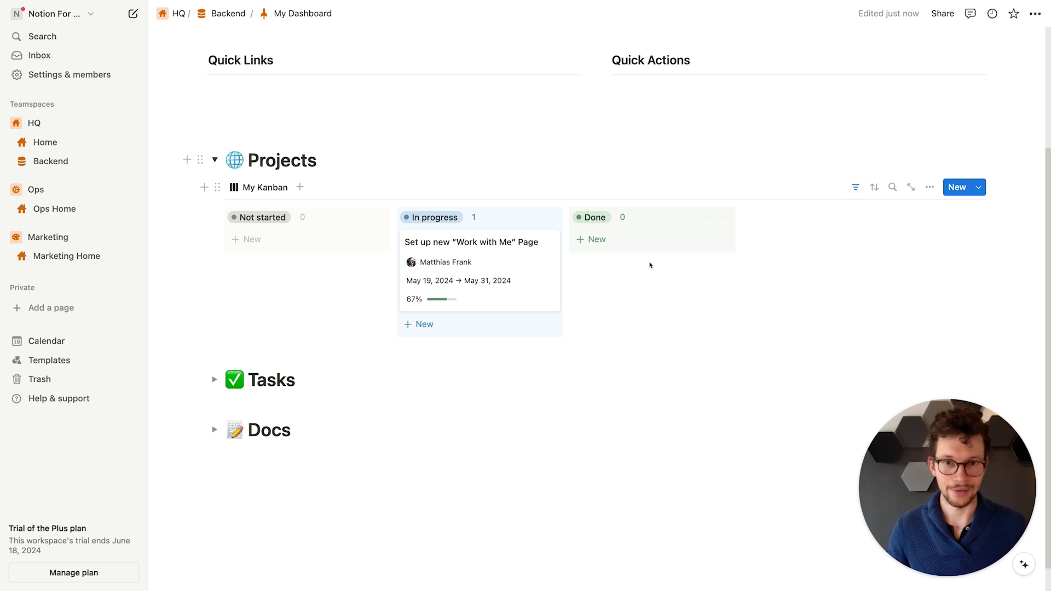
pyautogui.click(854, 188)
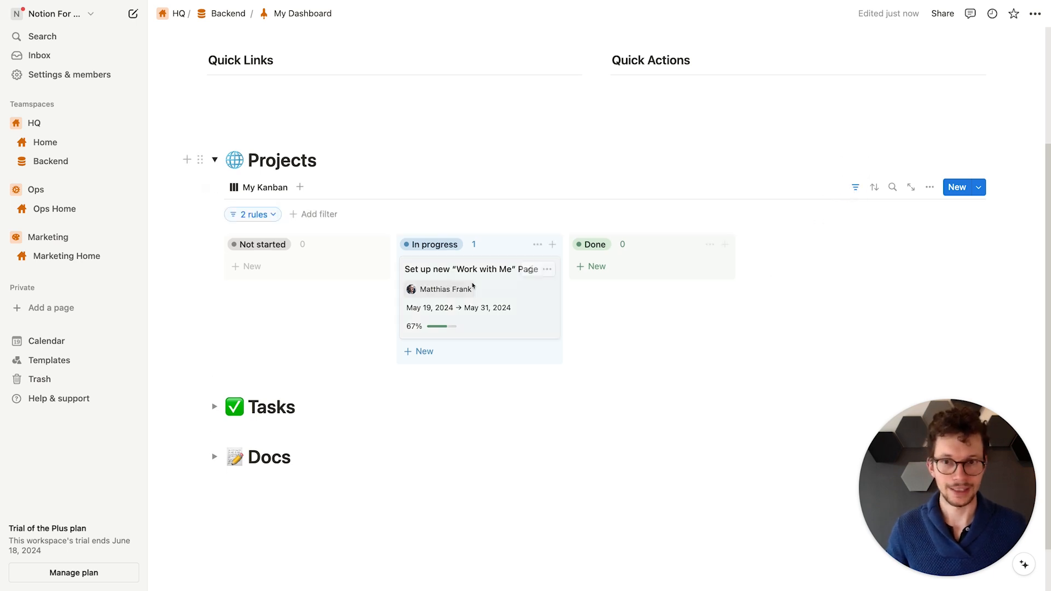
pyautogui.click(269, 213)
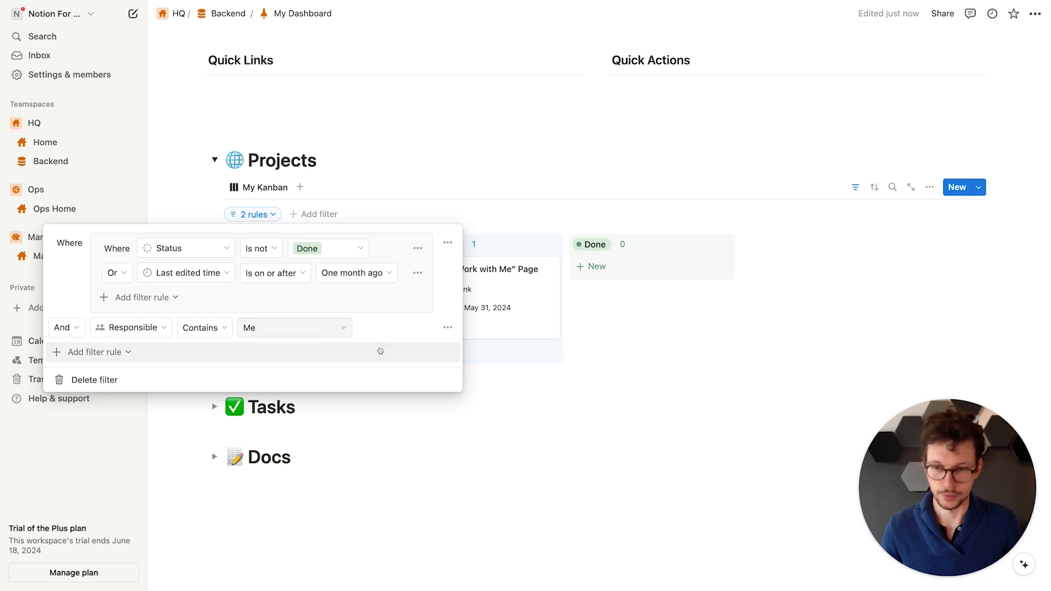
pyautogui.click(612, 432)
# Step: Insert a linked view of the Tasks database inside the Tasks toggle, using its existing Open view
pyautogui.click(214, 406)
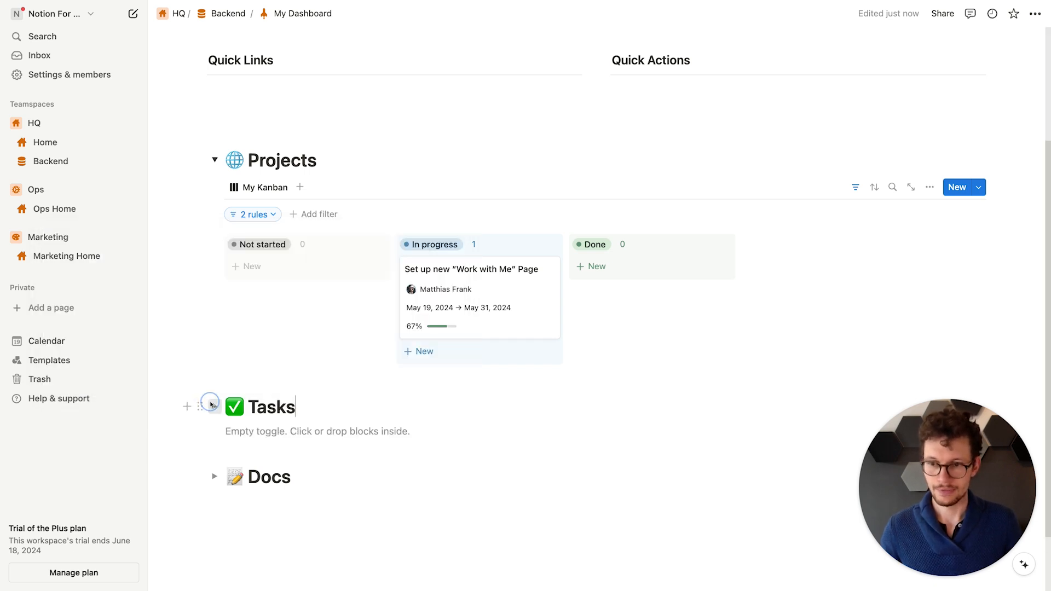
pyautogui.click(258, 432)
pyautogui.write('/create')
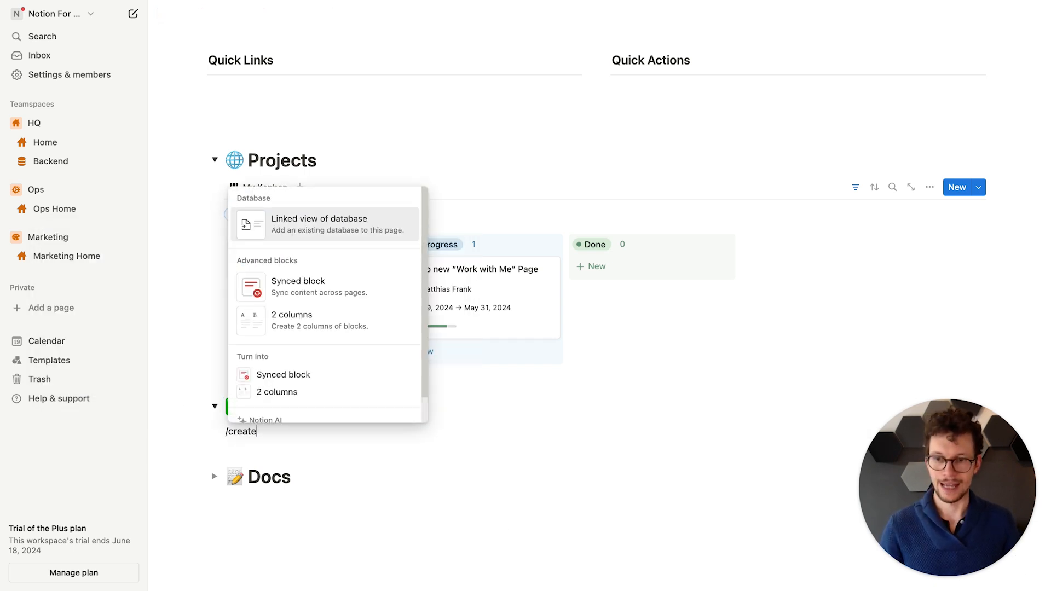
pyautogui.press('Return')
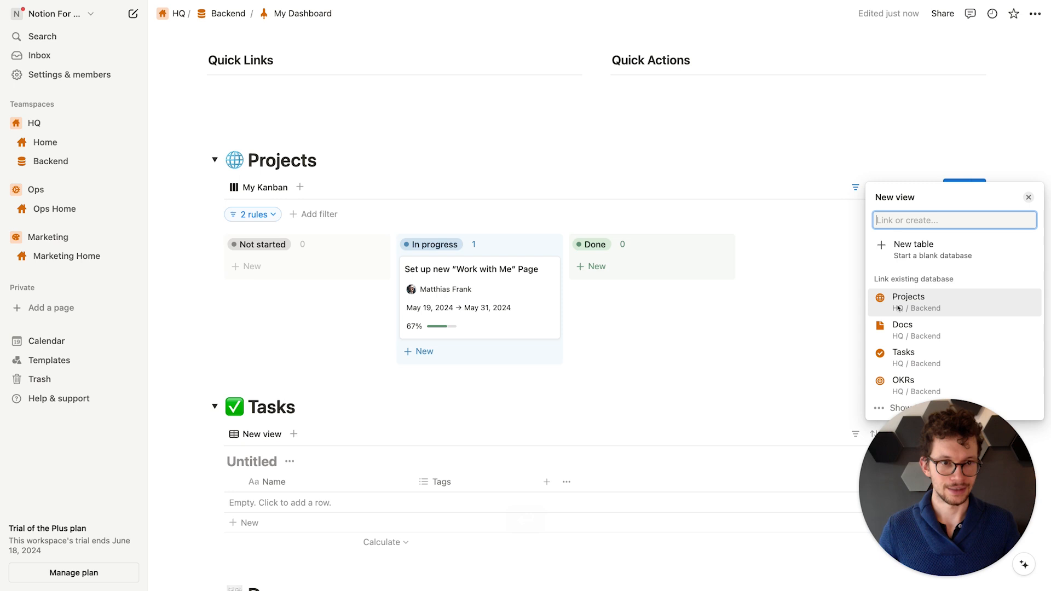
pyautogui.click(924, 356)
pyautogui.click(898, 391)
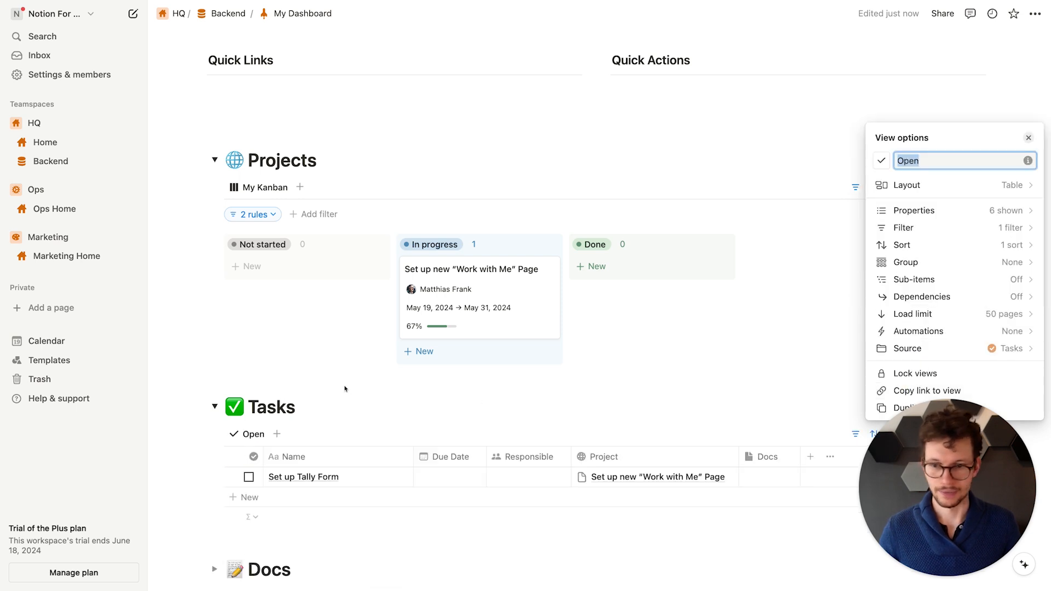
pyautogui.click(452, 385)
# Step: Add the existing Done view of the Tasks database as a second view beside Open
pyautogui.scroll(-3, 490, 404)
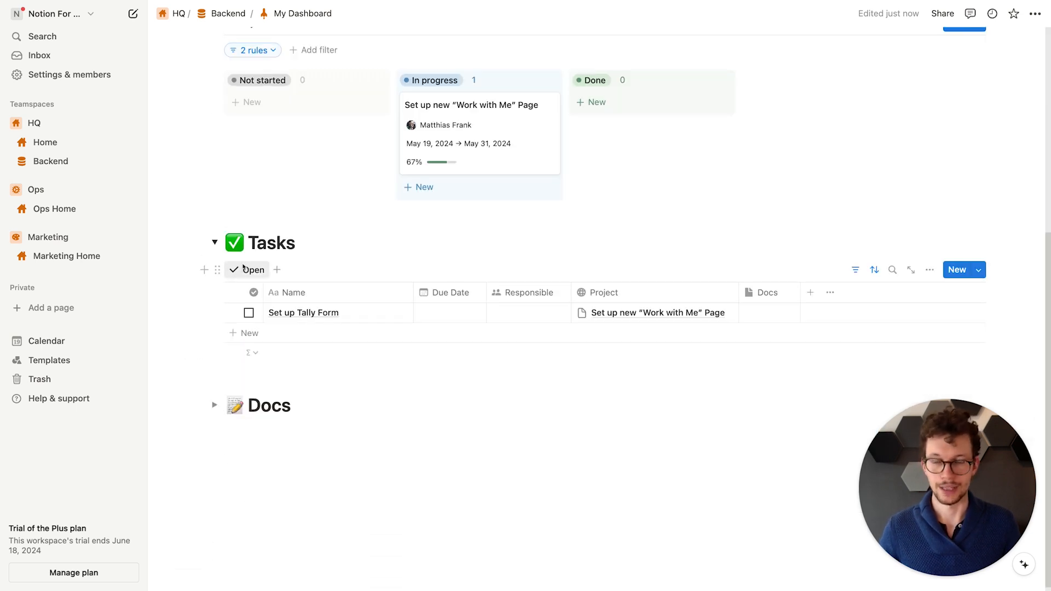
pyautogui.click(279, 269)
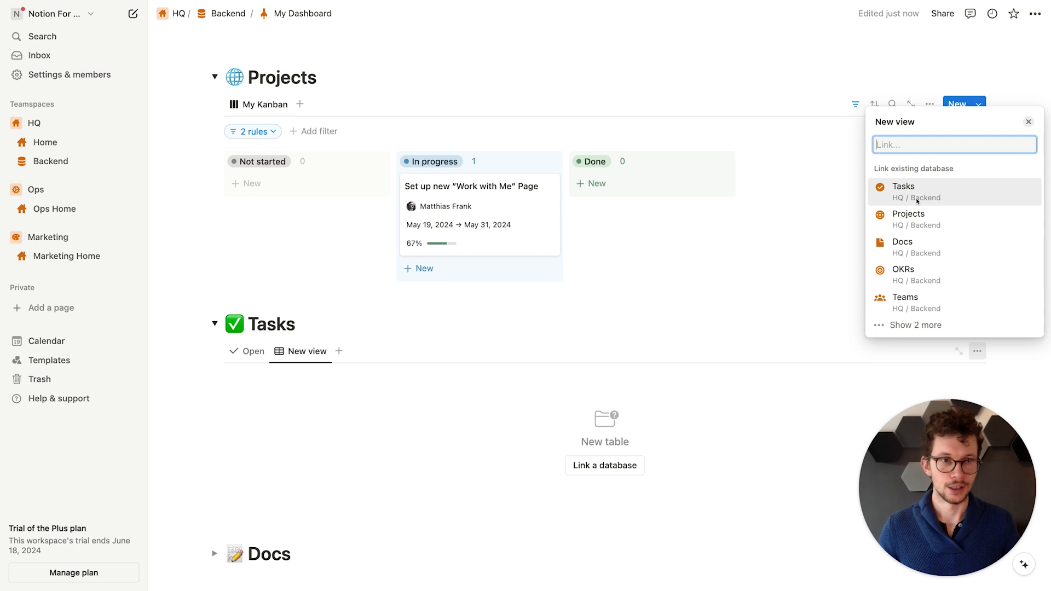
pyautogui.click(917, 201)
pyautogui.click(906, 323)
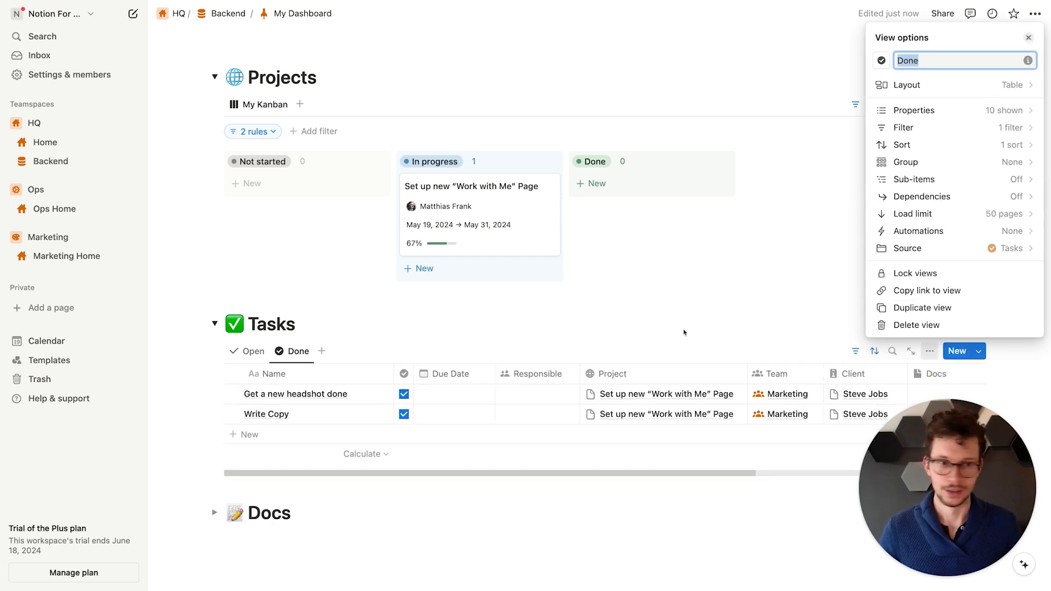
pyautogui.click(386, 335)
# Step: Insert a linked view of the Docs database inside the Docs toggle, using its existing My Docs view
pyautogui.scroll(-2, 228, 479)
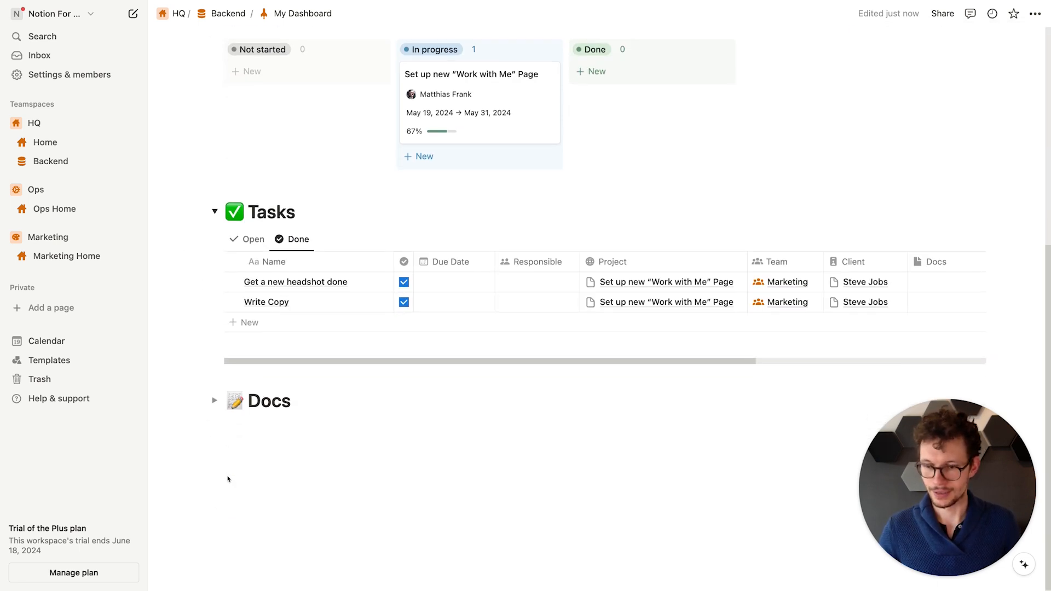
pyautogui.click(213, 399)
pyautogui.click(246, 424)
pyautogui.write('/create')
pyautogui.press('Return')
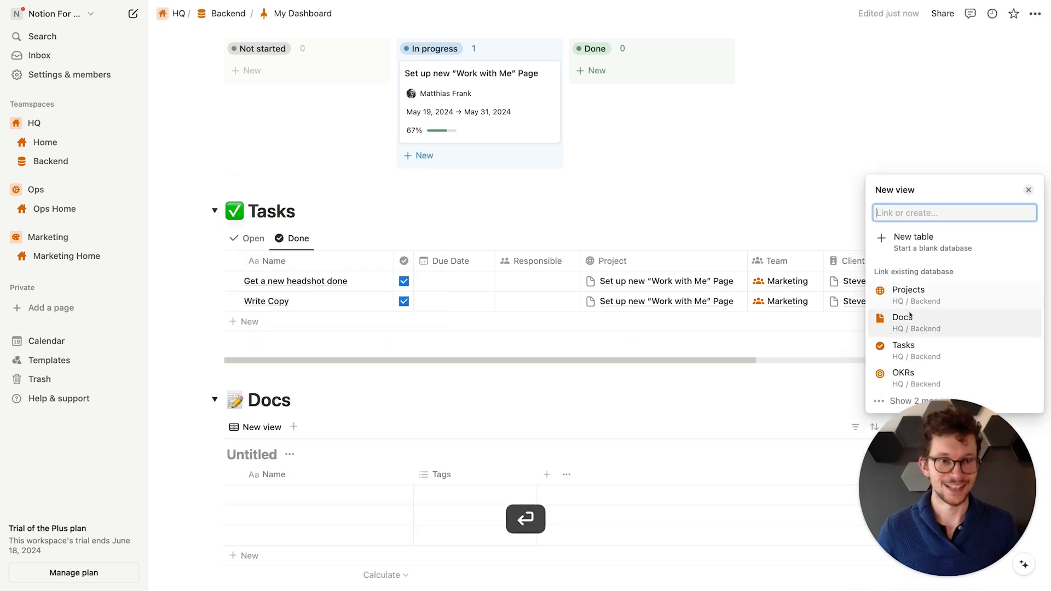
pyautogui.click(911, 323)
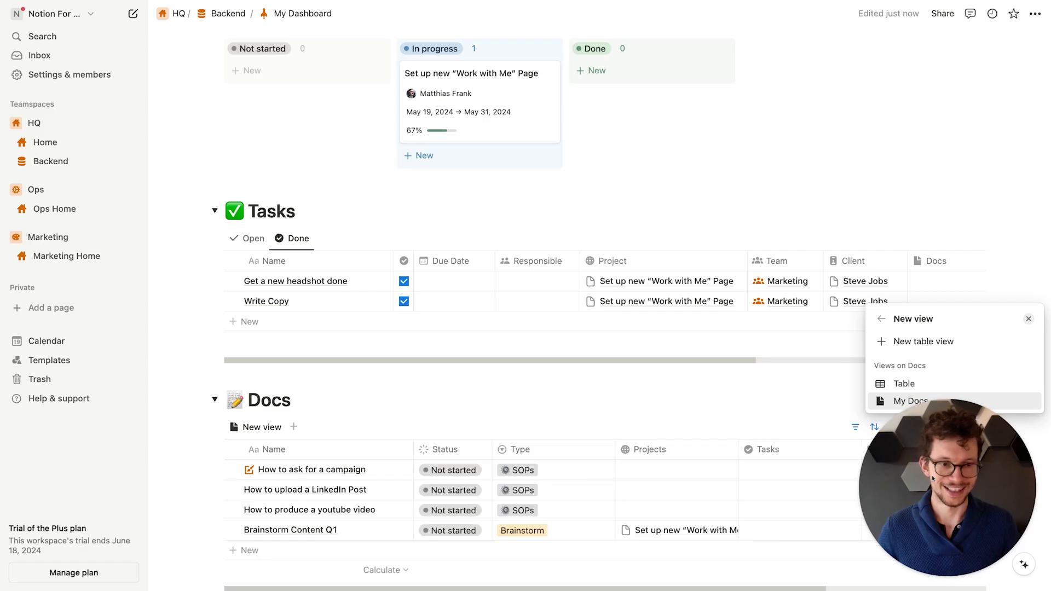
pyautogui.click(909, 401)
pyautogui.click(610, 400)
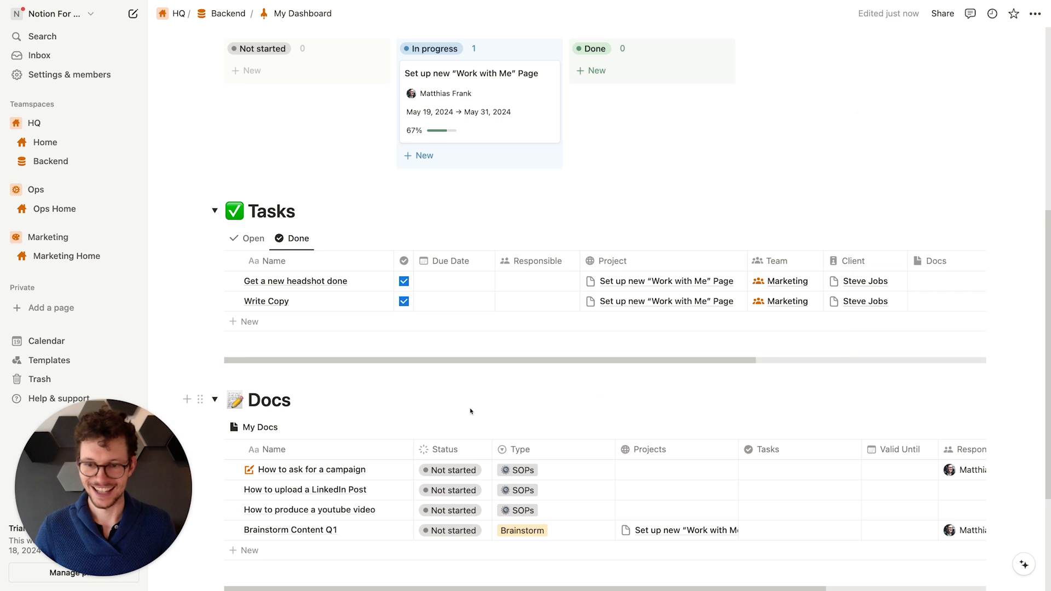
# Step: Collapse the Docs, Tasks and Projects toggle headings on the dashboard
pyautogui.click(215, 400)
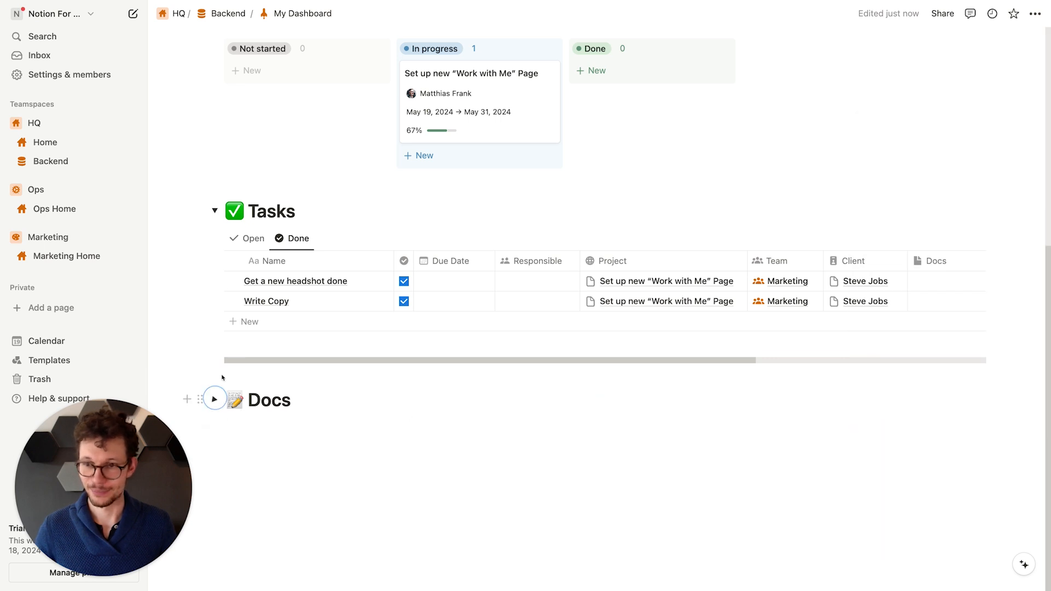
pyautogui.click(215, 210)
pyautogui.scroll(3, 223, 221)
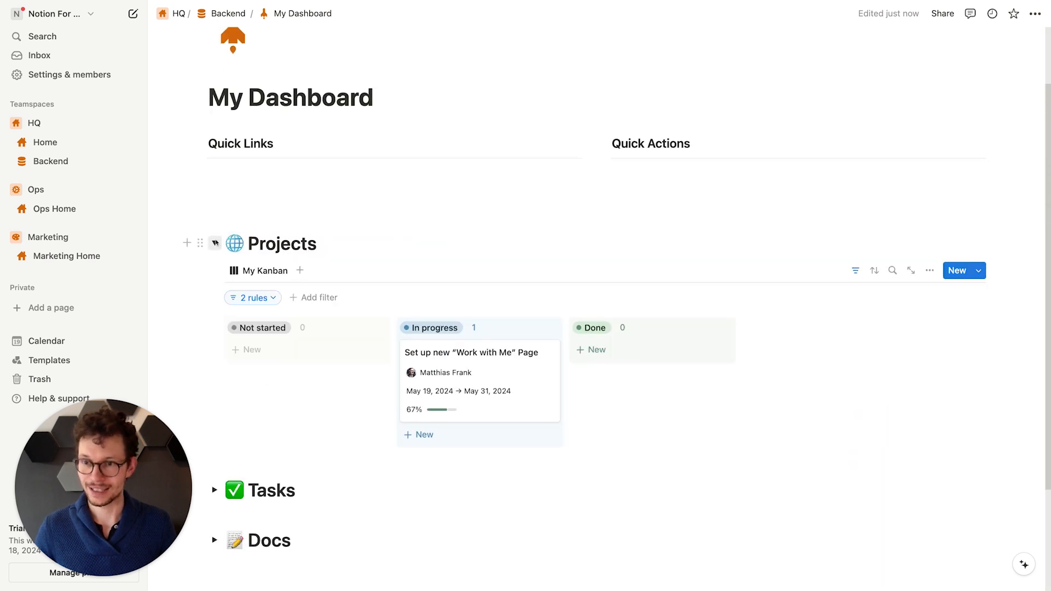
pyautogui.click(214, 243)
# Step: Insert a button under Quick Actions with the globe icon and name it New Project
pyautogui.click(652, 225)
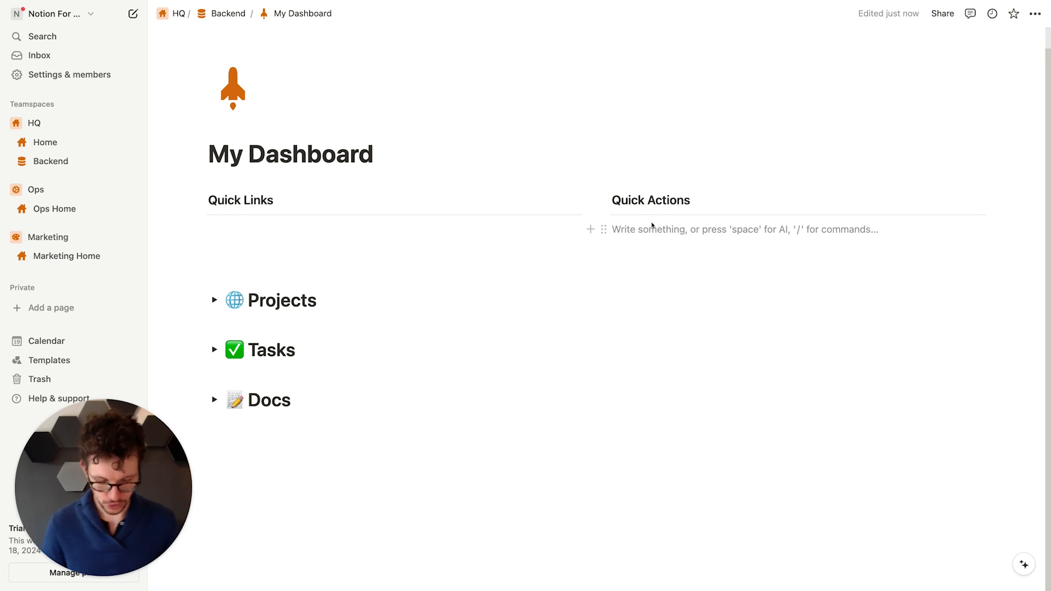
pyautogui.write('/but')
pyautogui.press('Return')
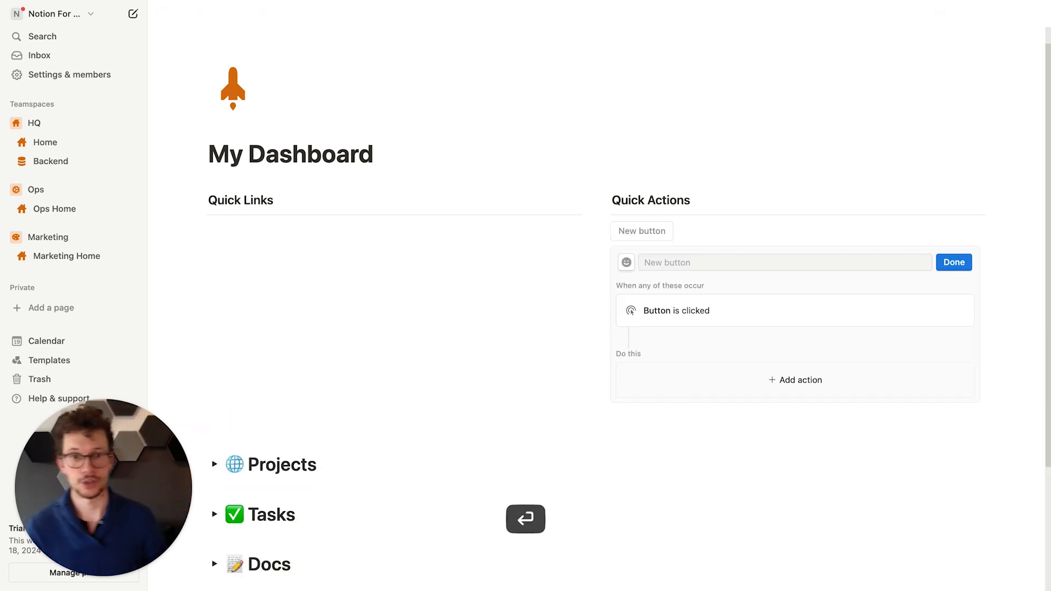
pyautogui.click(627, 263)
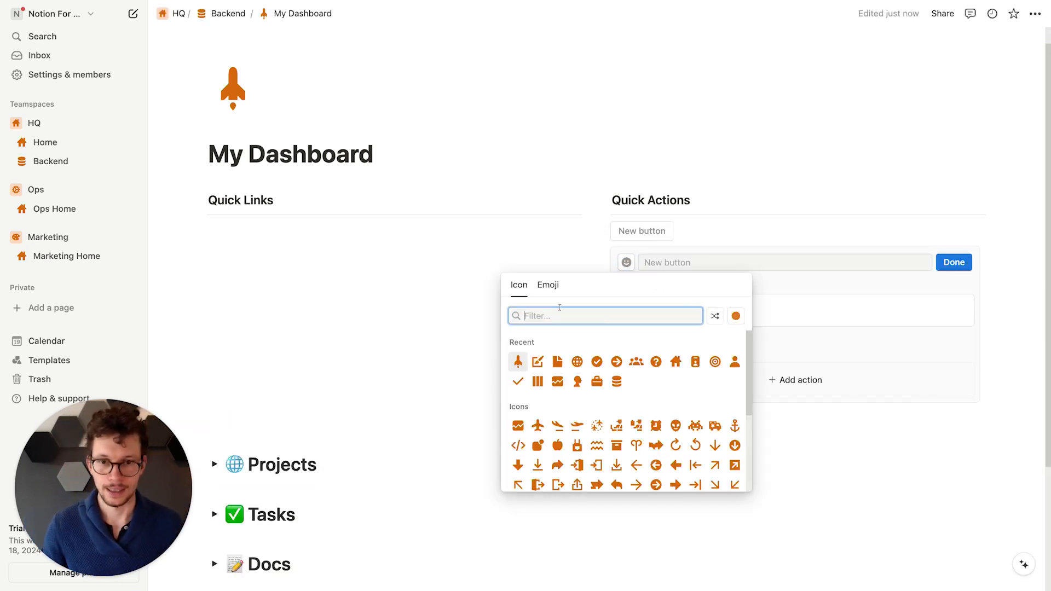
pyautogui.click(577, 363)
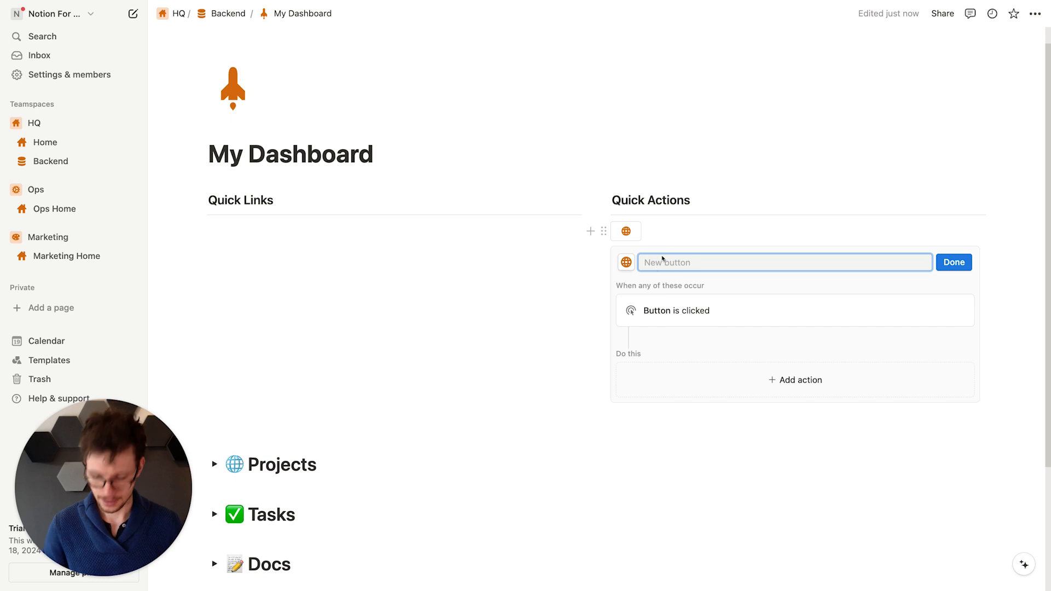
pyautogui.write('Add')
pyautogui.press('super+a')
pyautogui.write('New Project')
# Step: Make the New Project button add a page to Projects with Responsible set to Person who clicked button
pyautogui.click(761, 379)
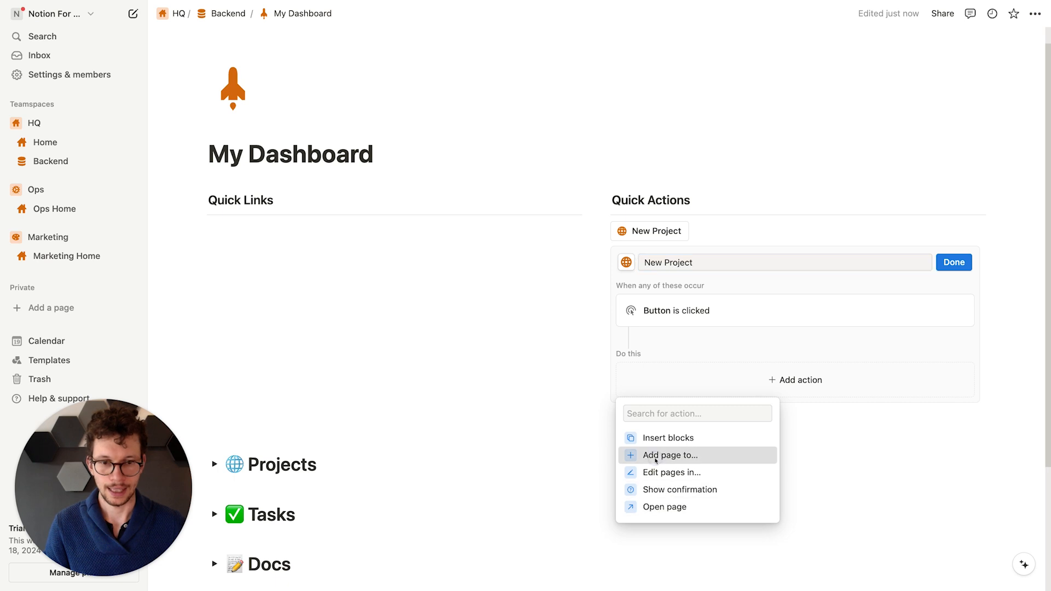
pyautogui.click(655, 456)
pyautogui.click(717, 383)
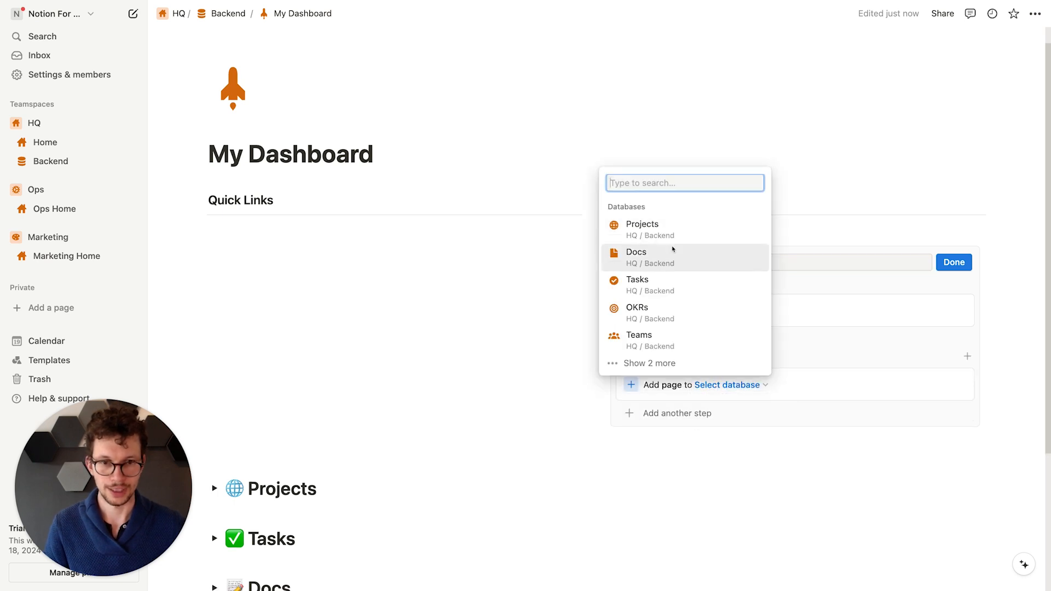
pyautogui.click(673, 229)
pyautogui.click(683, 432)
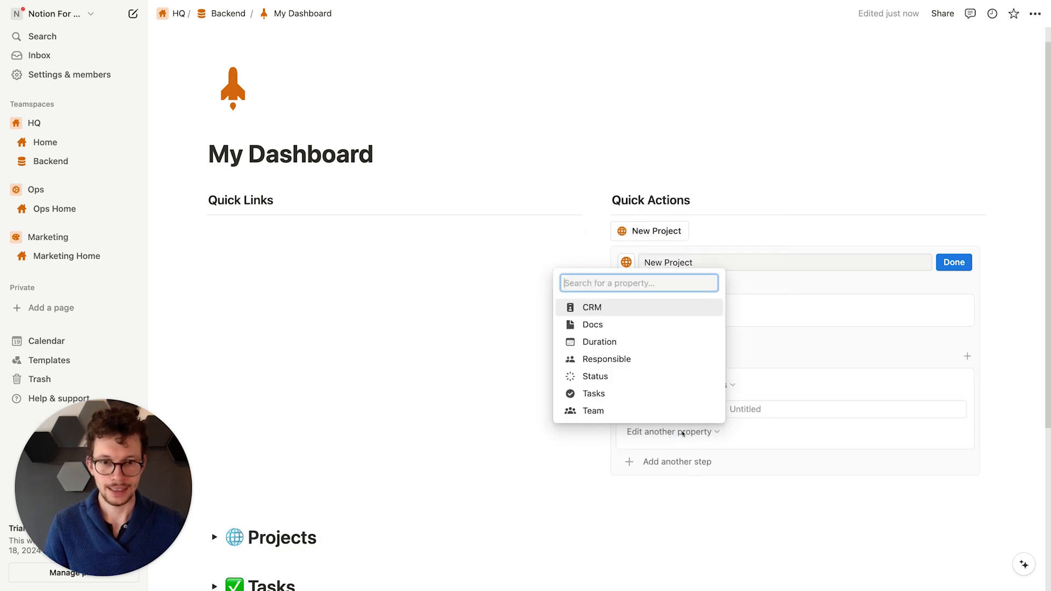
pyautogui.click(633, 360)
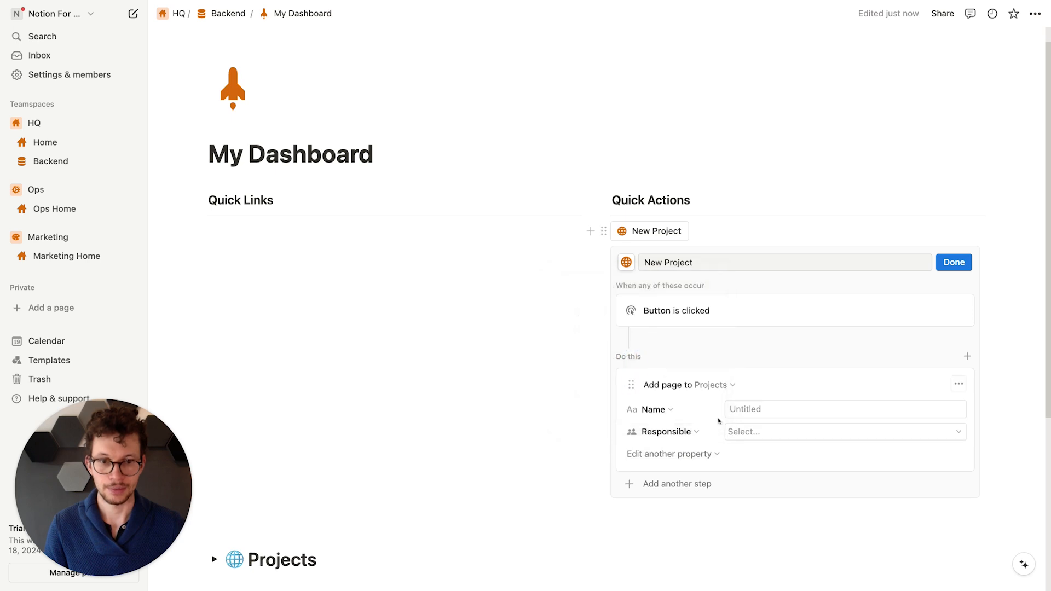
pyautogui.click(740, 432)
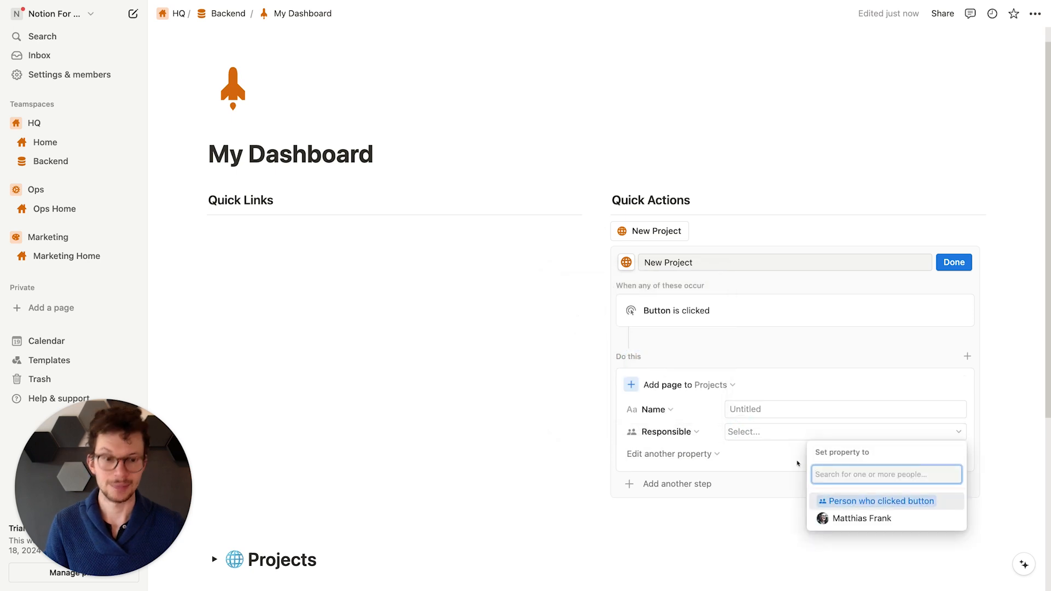
pyautogui.click(838, 509)
pyautogui.click(743, 385)
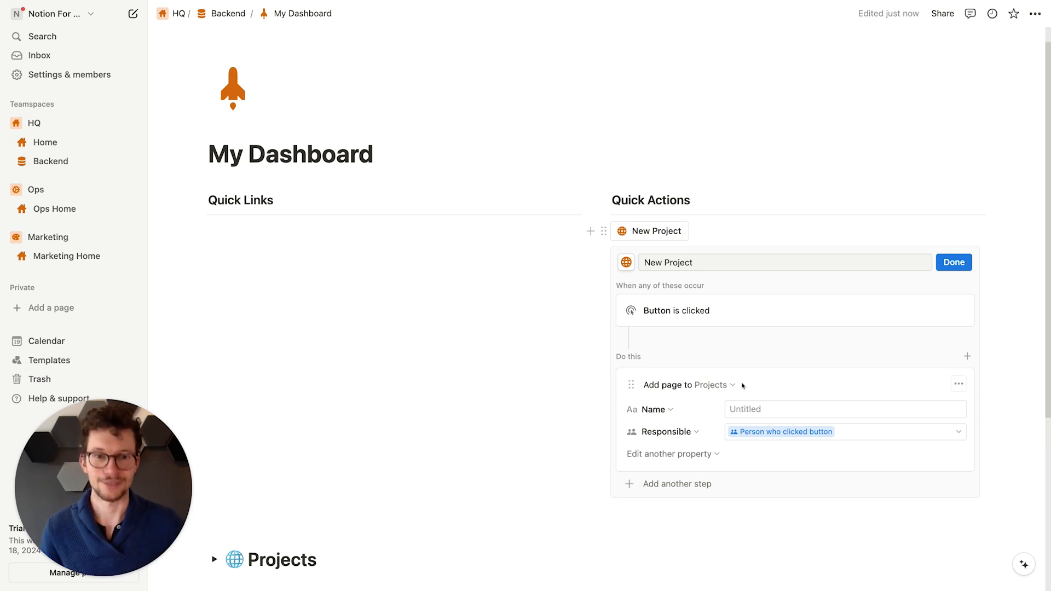
# Step: Add a button step that opens the newly added page in Side peek, and finish the New Project button
pyautogui.click(667, 481)
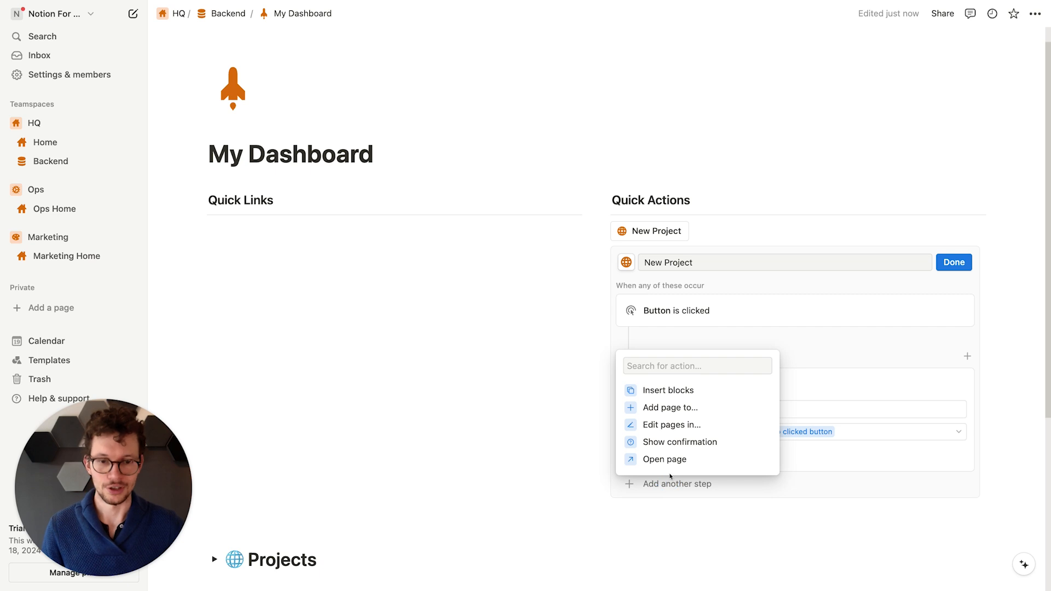
pyautogui.click(667, 459)
pyautogui.scroll(-2, 679, 462)
pyautogui.click(691, 443)
pyautogui.click(609, 241)
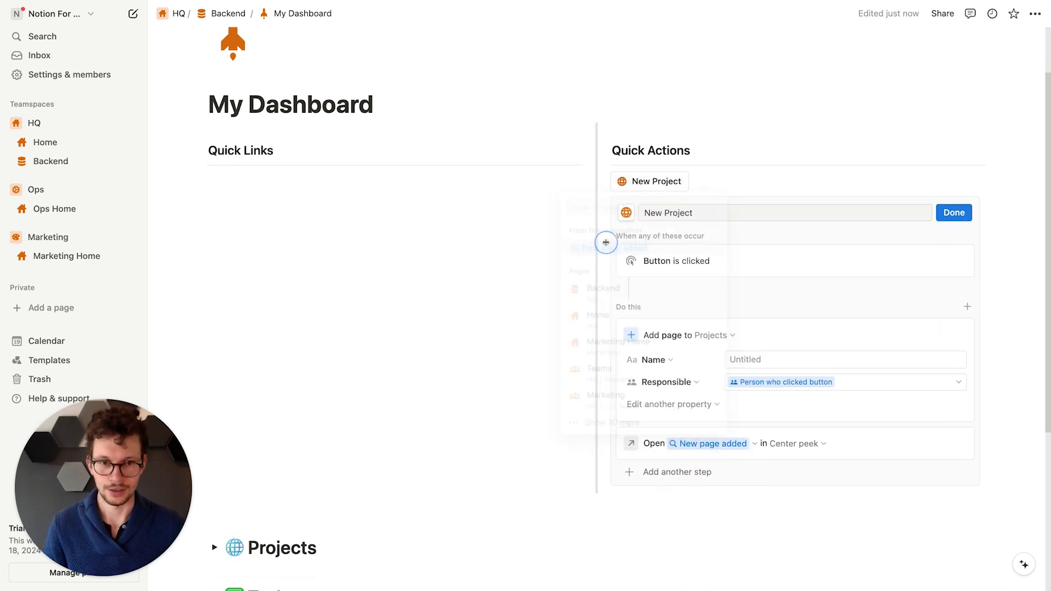
pyautogui.click(791, 444)
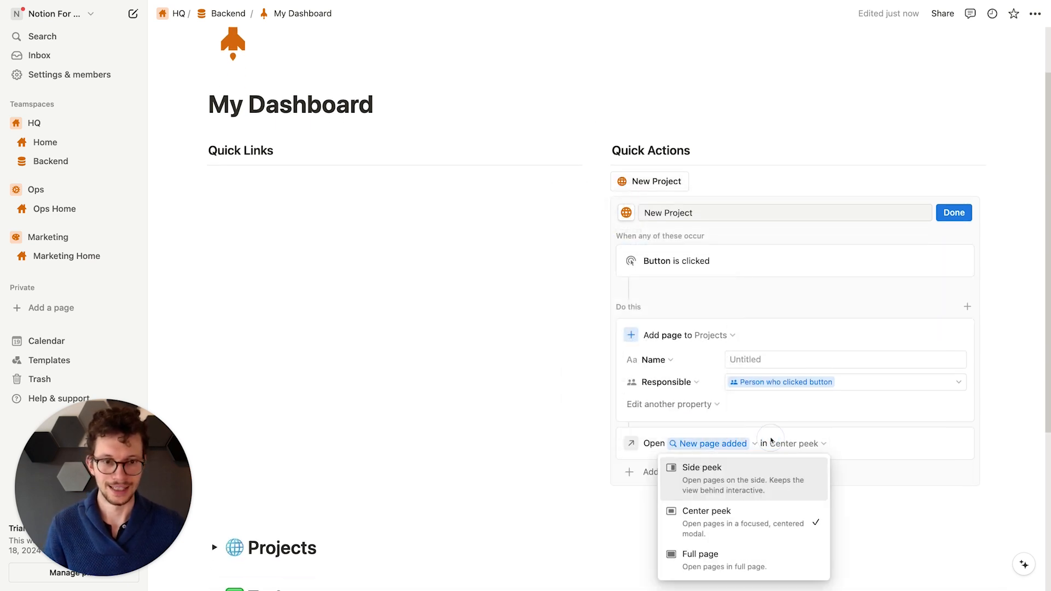
pyautogui.click(694, 481)
pyautogui.click(957, 215)
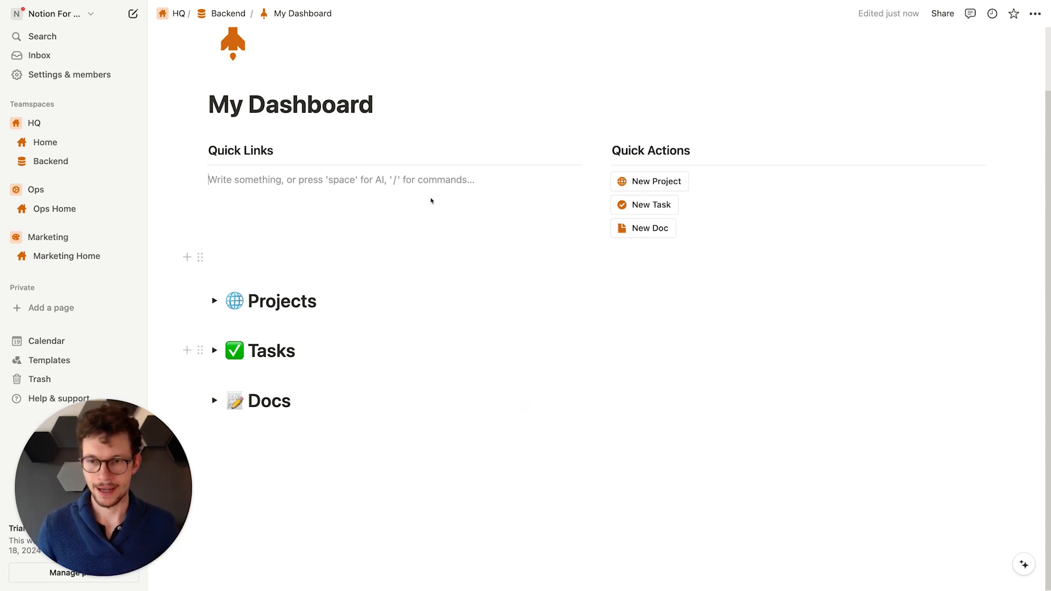
# Step: Lock the My Dashboard page against editing
pyautogui.scroll(3, 583, 197)
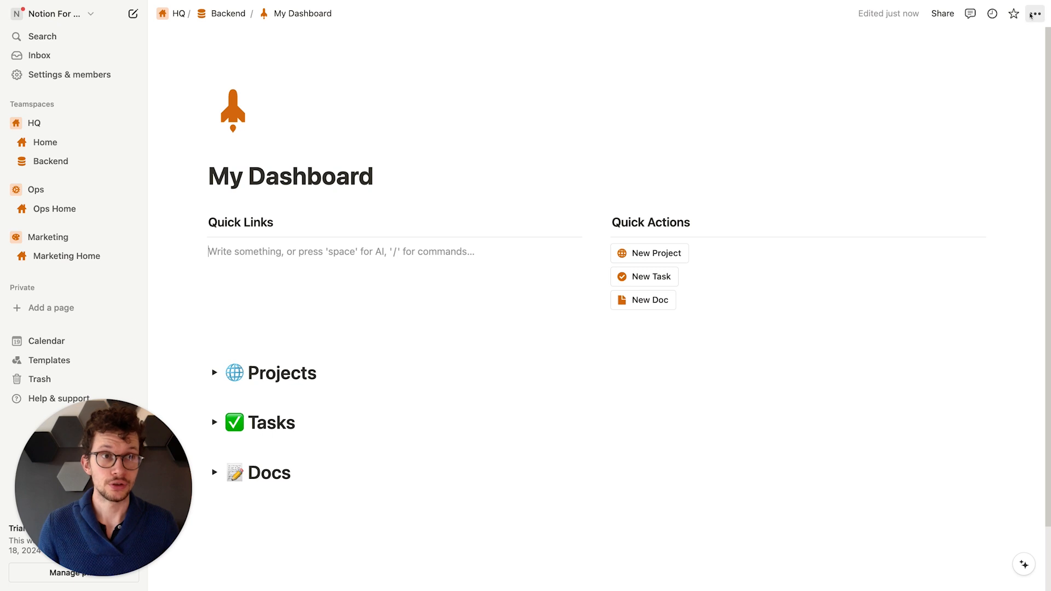
pyautogui.click(1033, 14)
pyautogui.click(1017, 120)
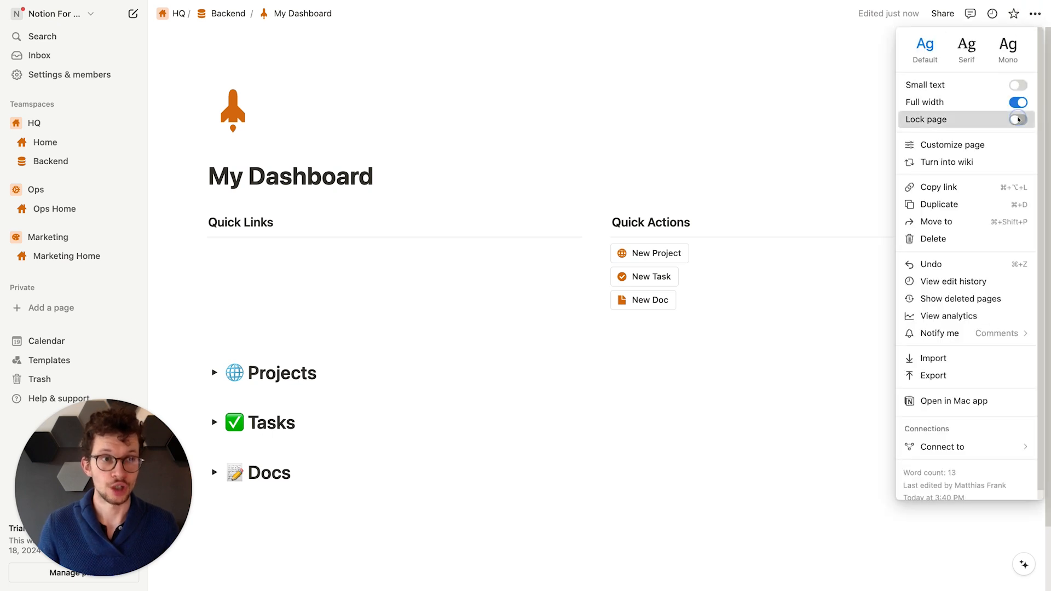
pyautogui.click(622, 159)
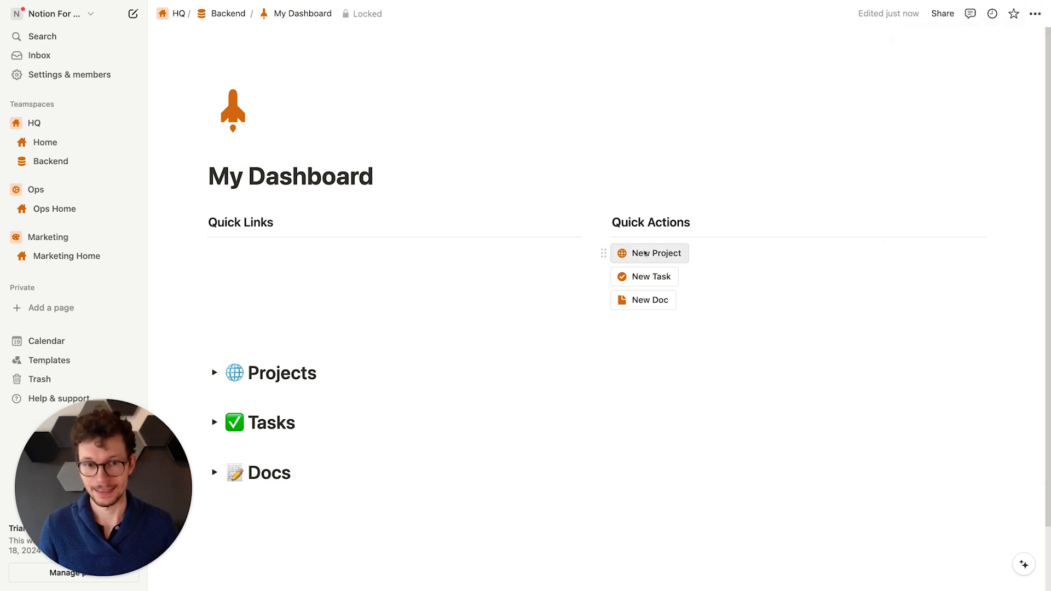
pyautogui.scroll(-1, 531, 355)
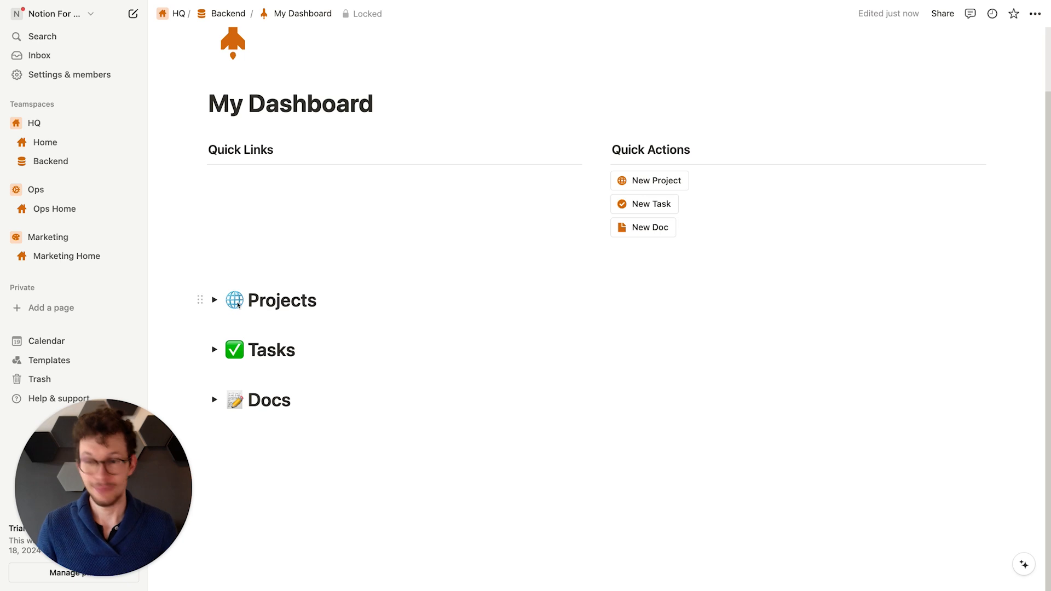
# Step: Expand the Projects section on the locked dashboard and review its My Kanban board alongside the quick action buttons
pyautogui.click(214, 300)
pyautogui.scroll(-2, 285, 350)
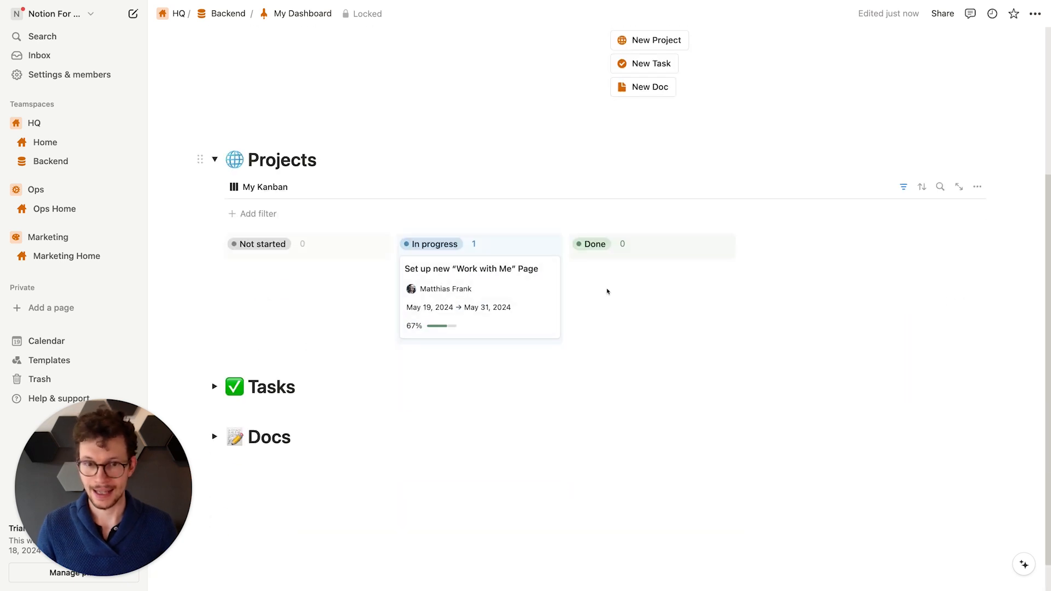
pyautogui.moveTo(617, 273); pyautogui.dragTo(636, 268)
pyautogui.click(633, 287)
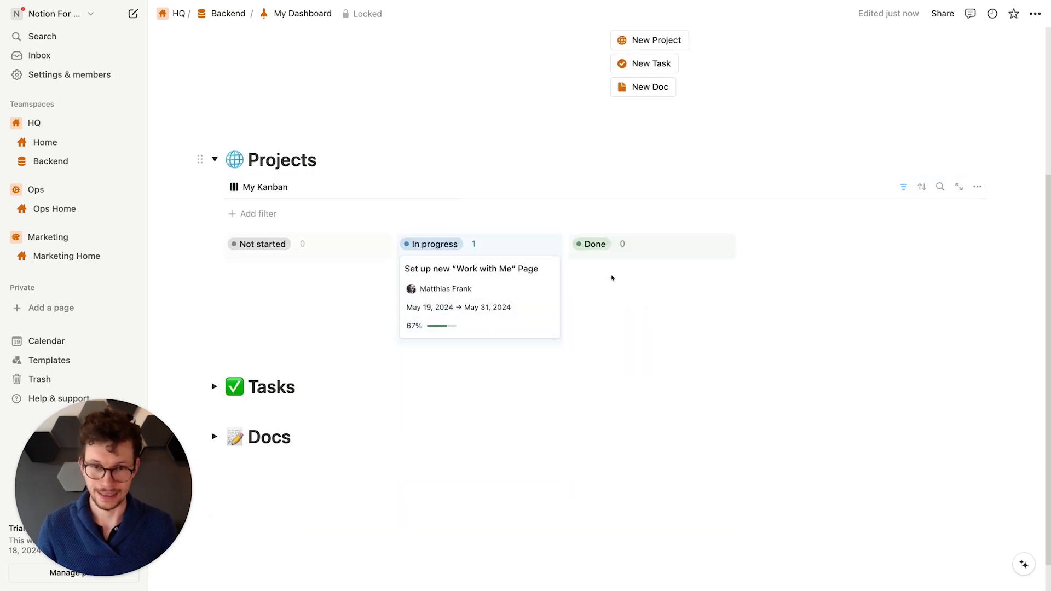
pyautogui.scroll(3, 608, 271)
pyautogui.scroll(-3, 586, 260)
pyautogui.scroll(2, 597, 265)
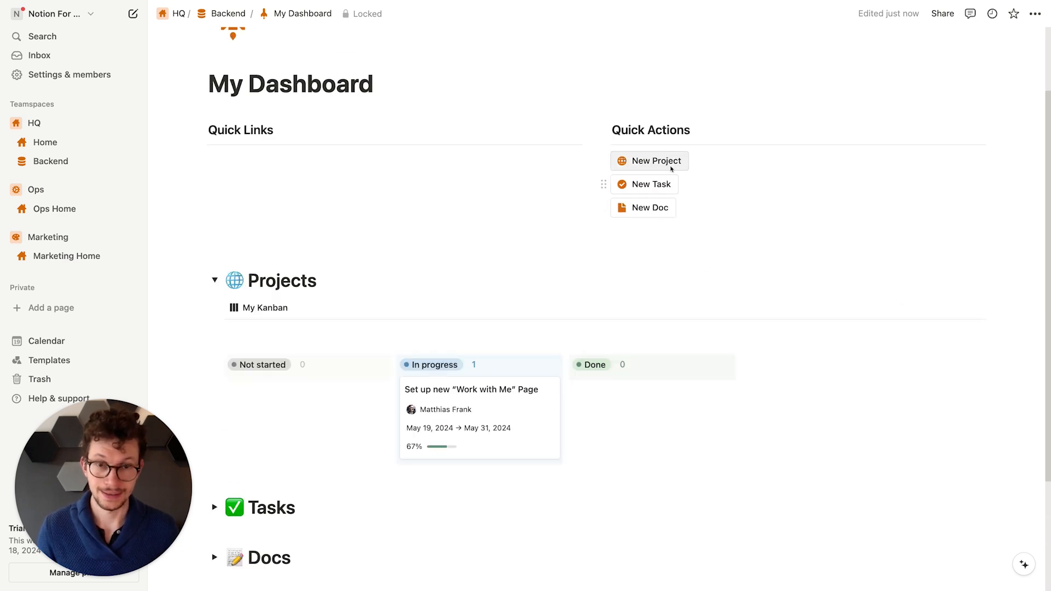
pyautogui.scroll(-2, 672, 165)
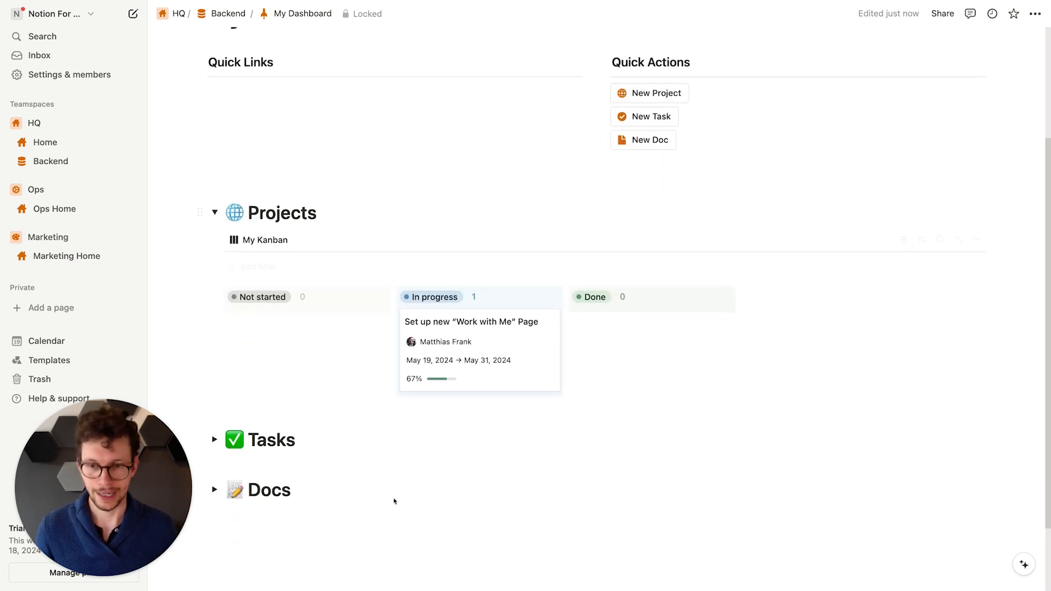
pyautogui.scroll(-3, 252, 325)
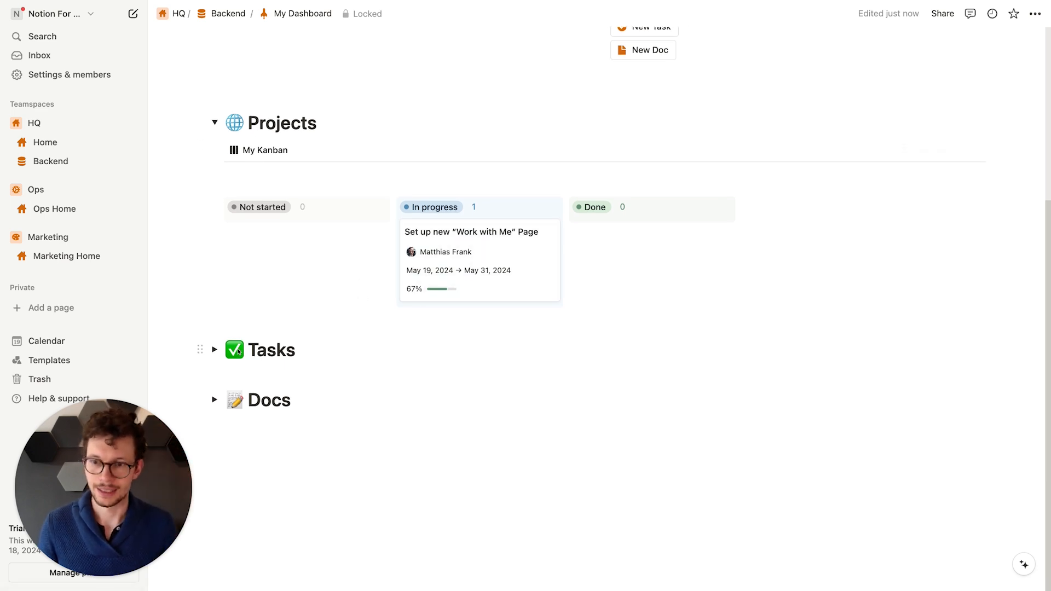
# Step: Expand the Tasks section and view its Open tasks on the locked dashboard
pyautogui.click(215, 351)
pyautogui.scroll(-4, 406, 297)
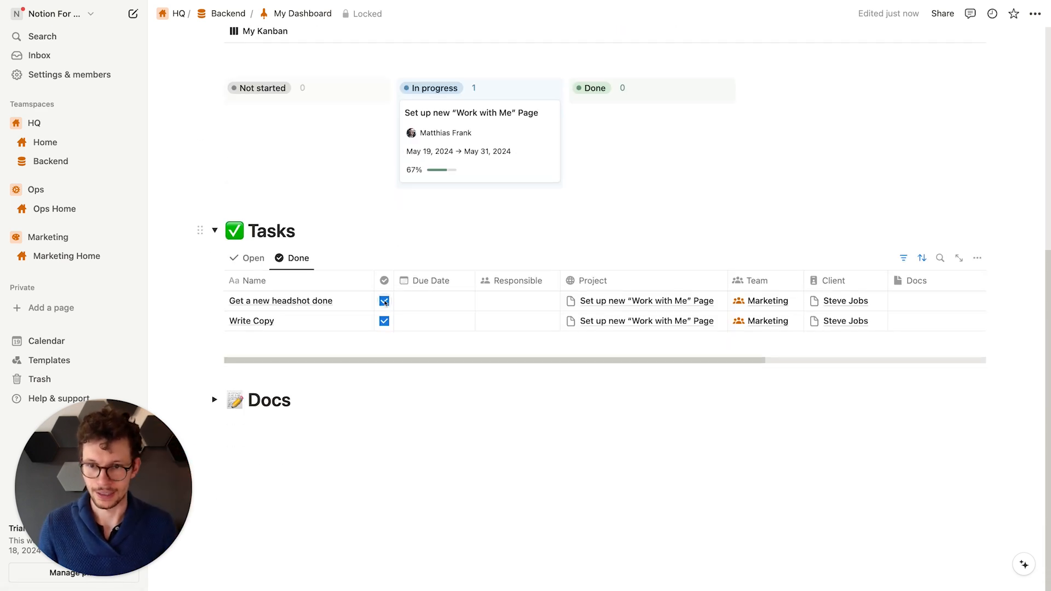
pyautogui.click(254, 258)
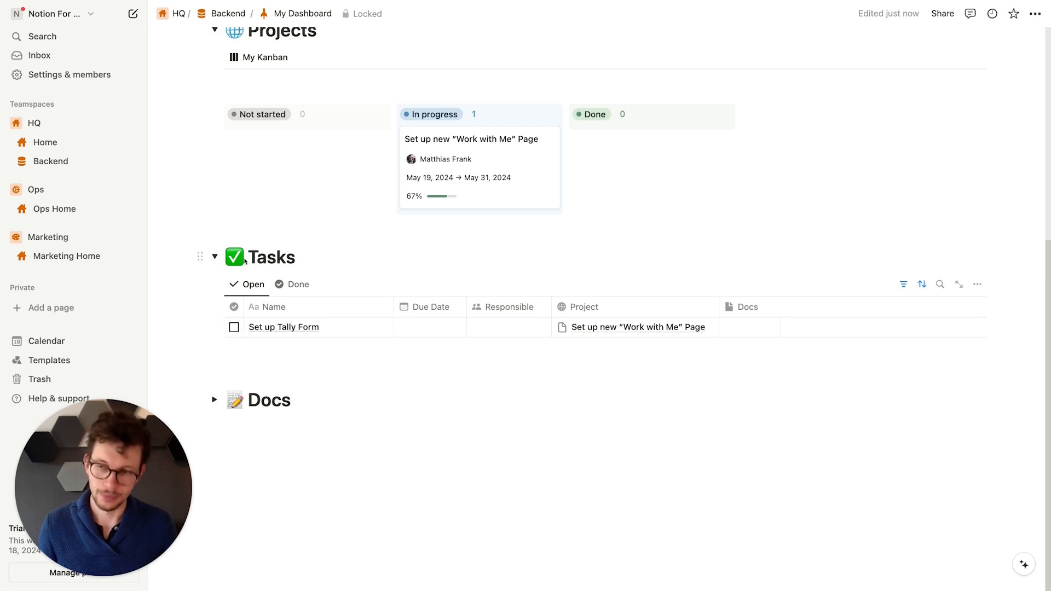
pyautogui.scroll(10, 413, 205)
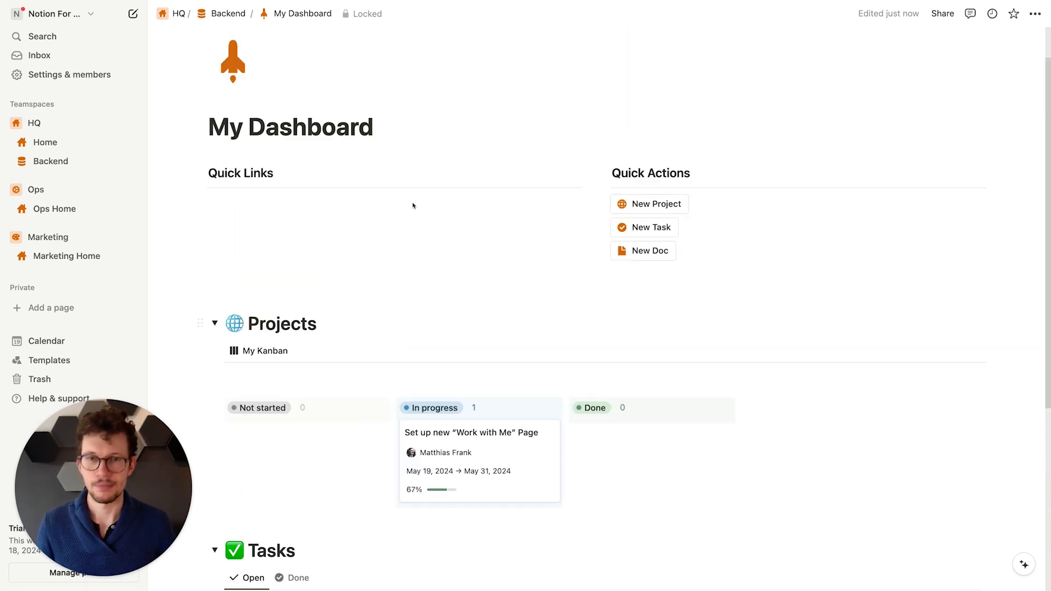
# Step: Unlock the My Dashboard page so it can be edited again
pyautogui.click(1036, 15)
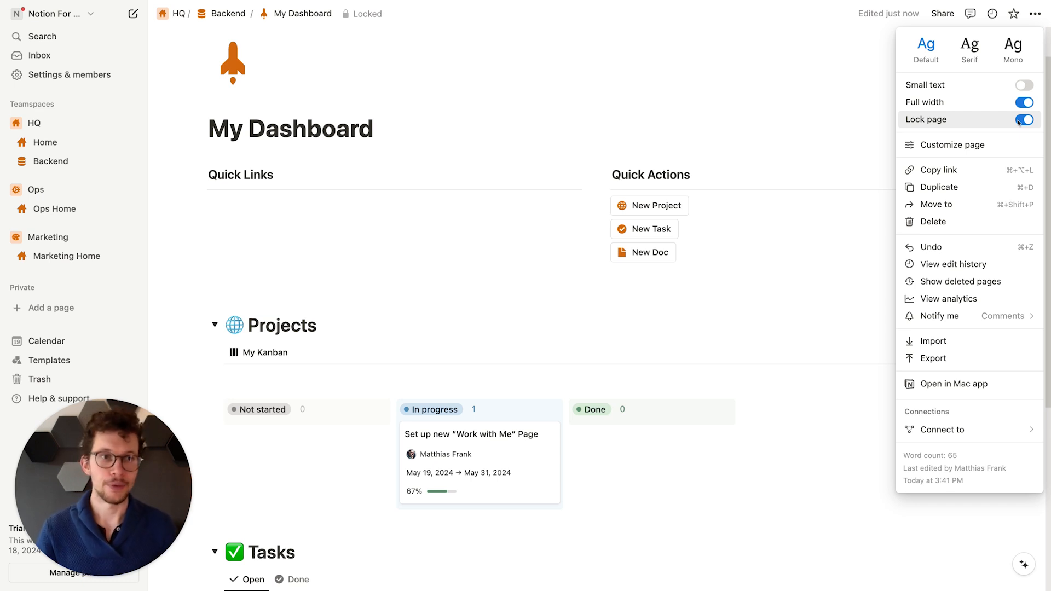
pyautogui.click(1024, 119)
pyautogui.click(451, 147)
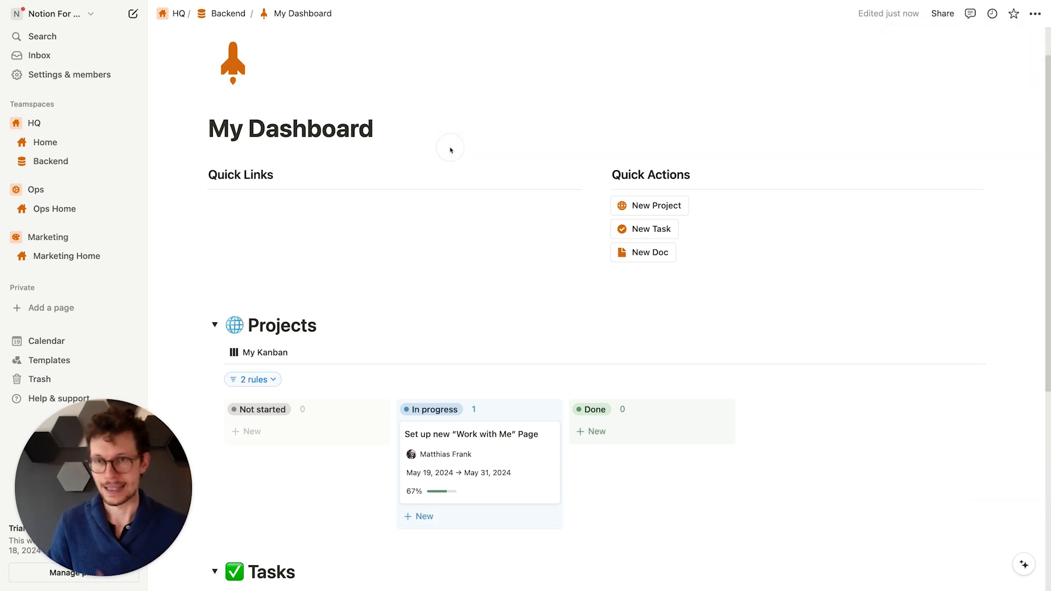
# Step: Create an inline database named Dashboards beneath My Dashboard on the Backend page
pyautogui.click(235, 18)
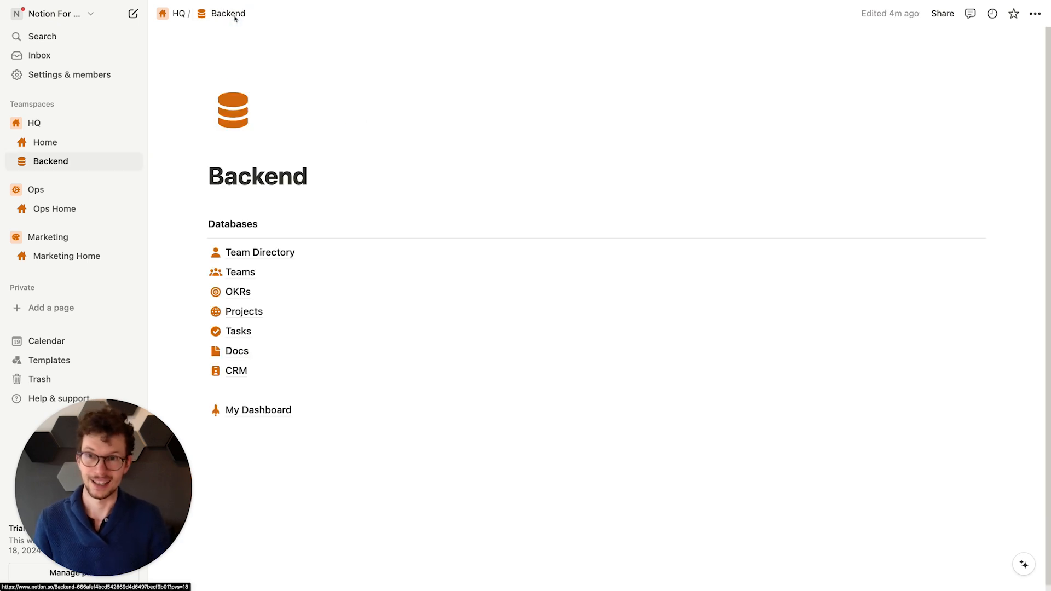
pyautogui.click(265, 448)
pyautogui.write('/data')
pyautogui.press('Return')
pyautogui.write('Dasbh')
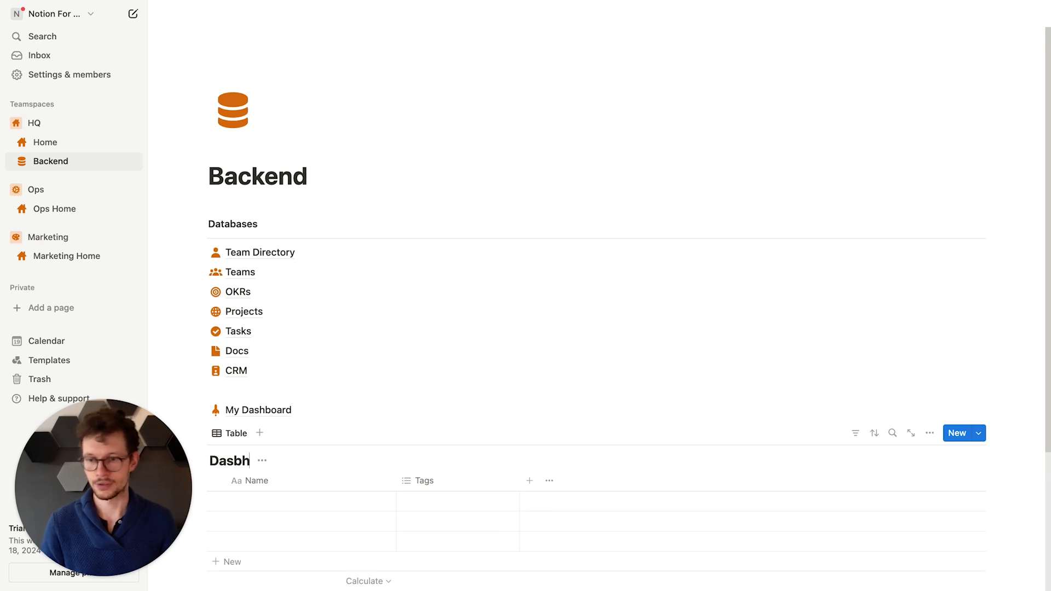
pyautogui.write('oards')
pyautogui.press('Return')
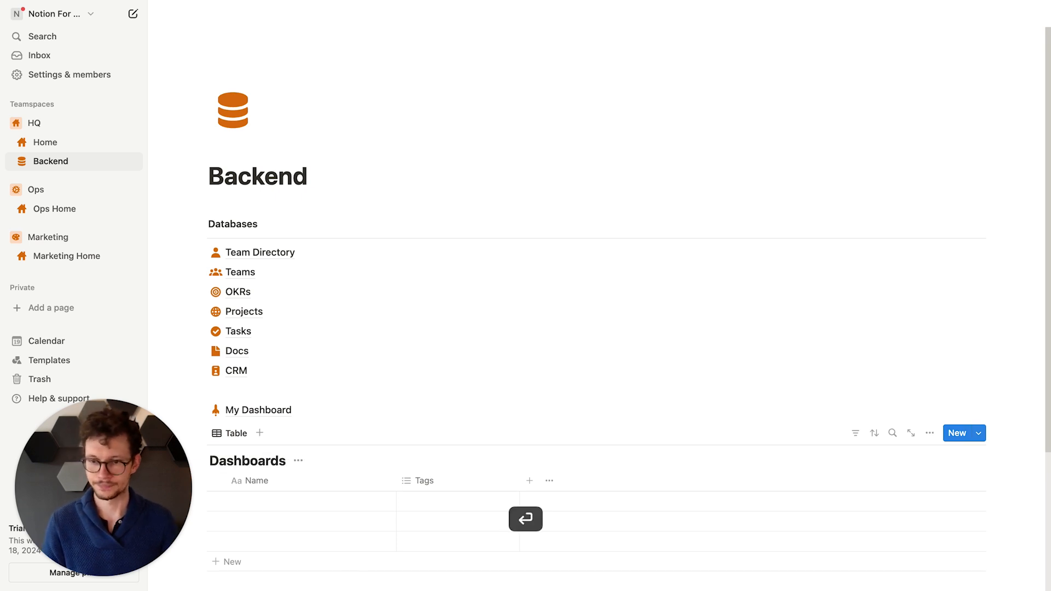
# Step: Delete the Tags property and the three empty rows from the Dashboards database
pyautogui.scroll(-3, 452, 298)
pyautogui.click(452, 298)
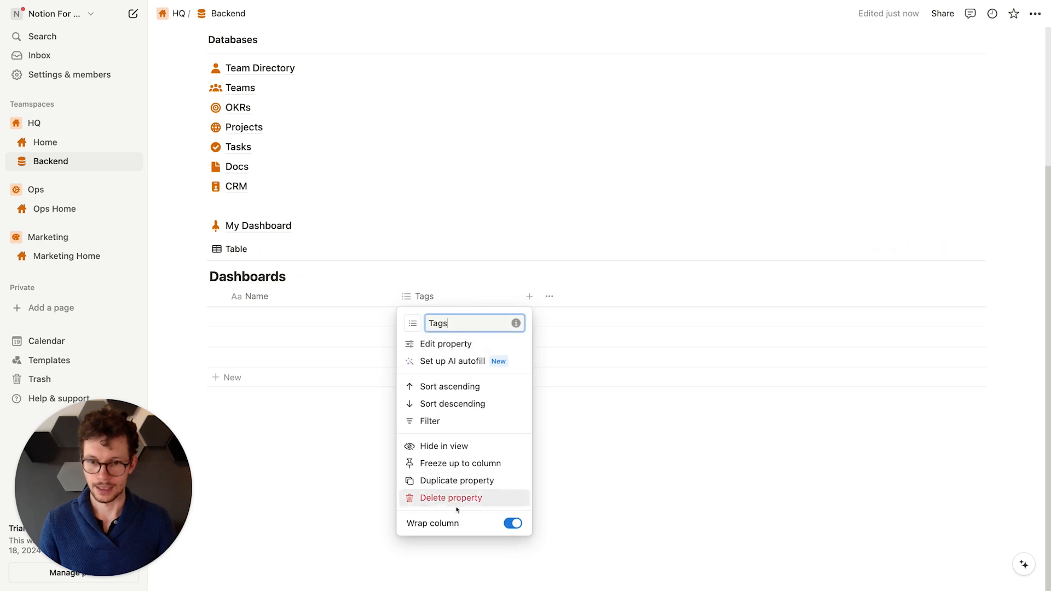
pyautogui.click(460, 499)
pyautogui.click(495, 296)
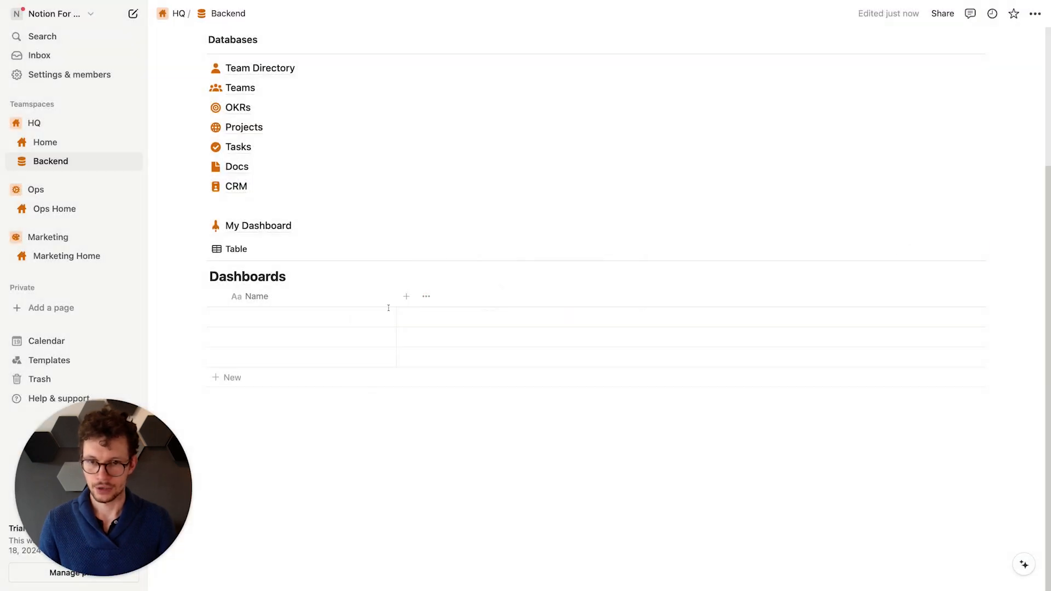
pyautogui.moveTo(164, 313); pyautogui.dragTo(238, 357)
pyautogui.press('BackSpace')
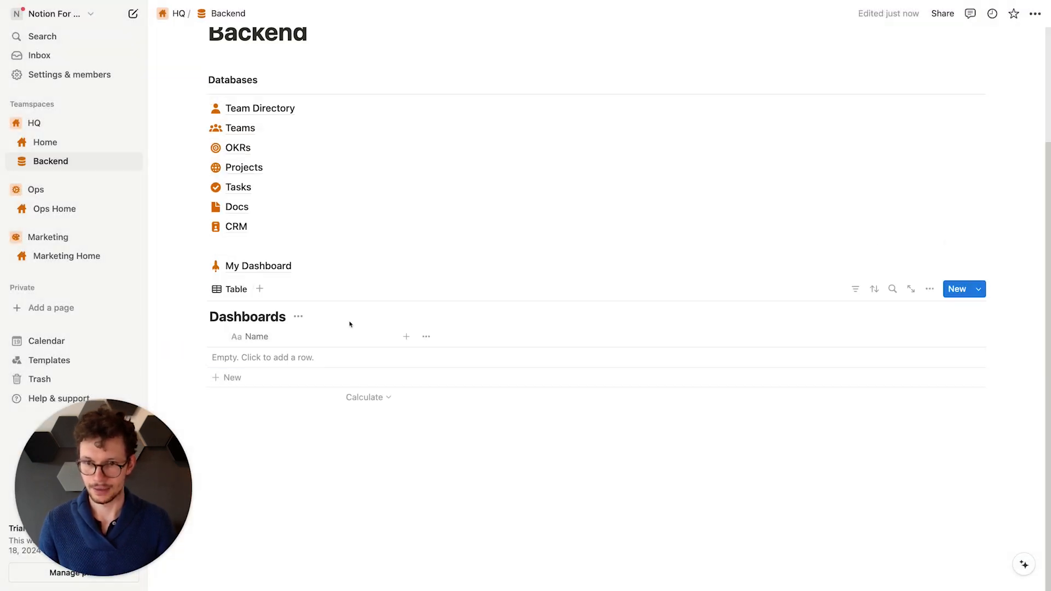
# Step: Add a Created by property to the Dashboards database
pyautogui.click(407, 336)
pyautogui.write('create')
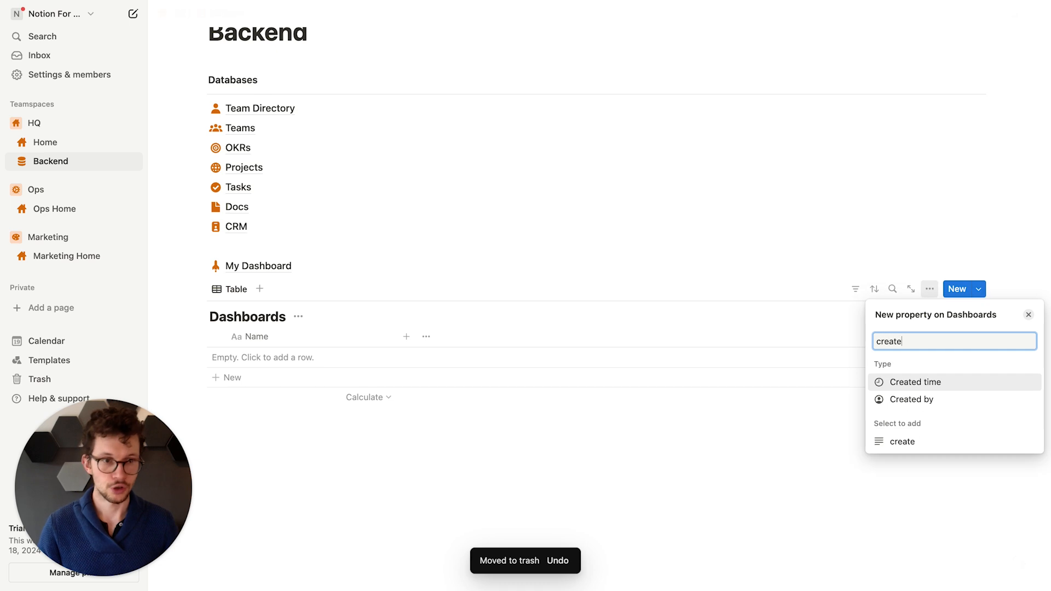
pyautogui.click(931, 399)
pyautogui.click(626, 439)
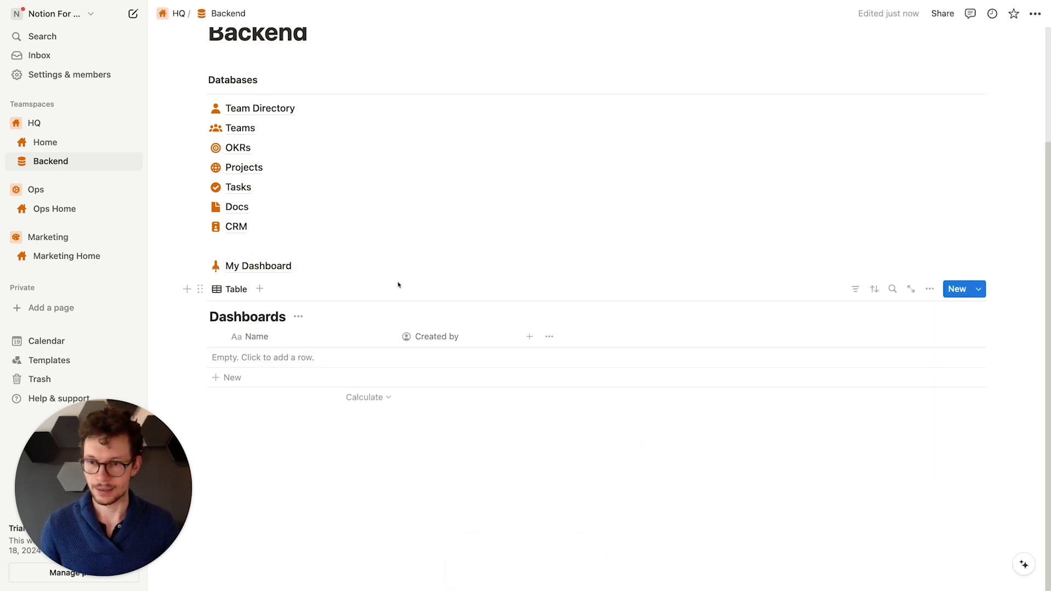
# Step: Copy the entire content of the My Dashboard page, from Quick Links through Docs
pyautogui.click(357, 265)
pyautogui.moveTo(174, 201); pyautogui.dragTo(800, 494)
pyautogui.scroll(-5, 692, 430)
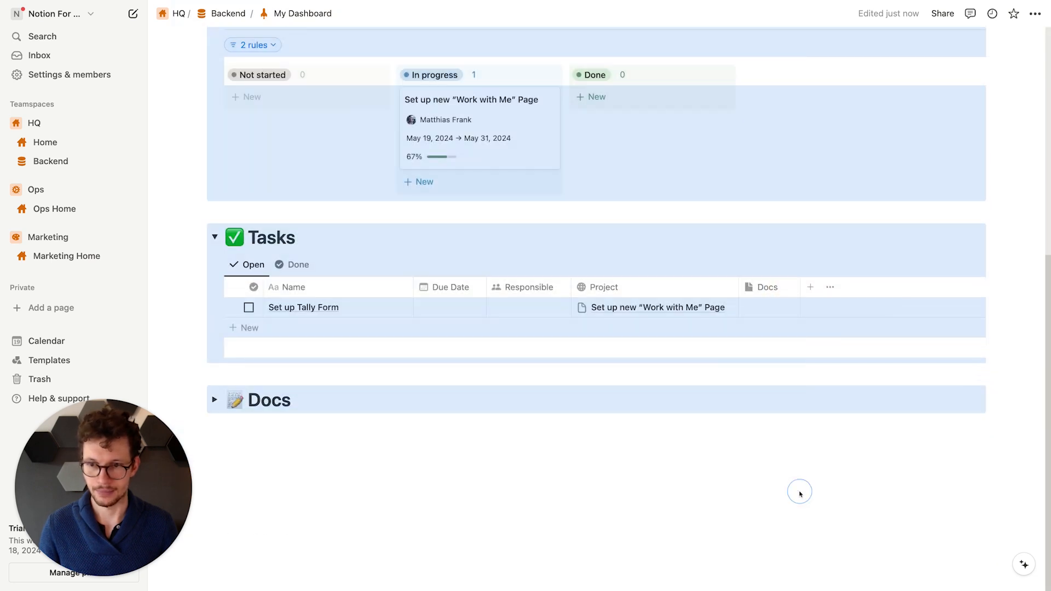
pyautogui.press('super+c')
pyautogui.scroll(7, 800, 493)
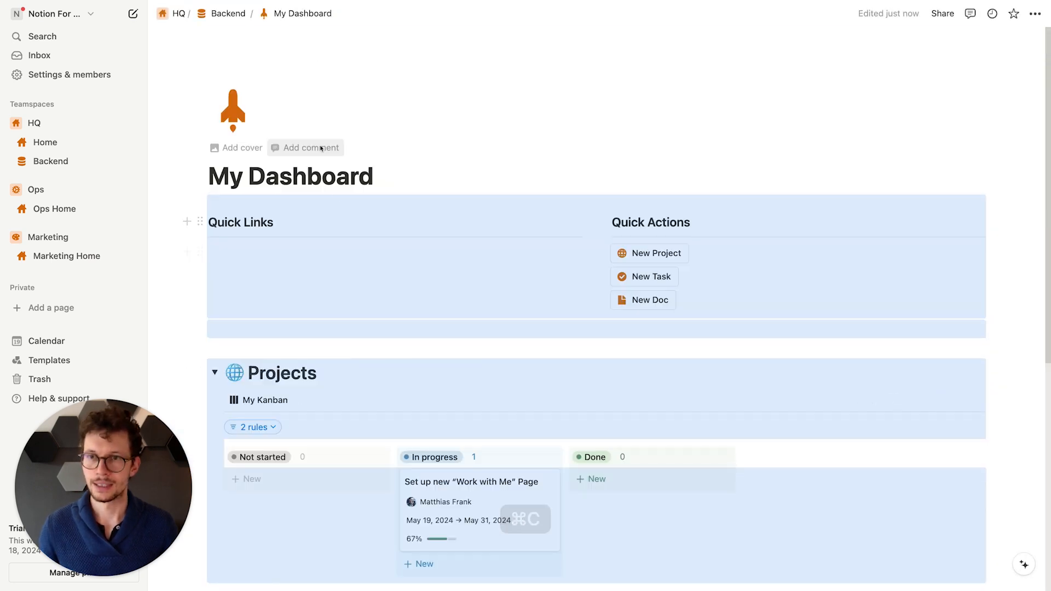
# Step: Create a new template in the Dashboards database on the Backend page and title it New Standard Dashboard
pyautogui.click(228, 13)
pyautogui.scroll(-3, 657, 306)
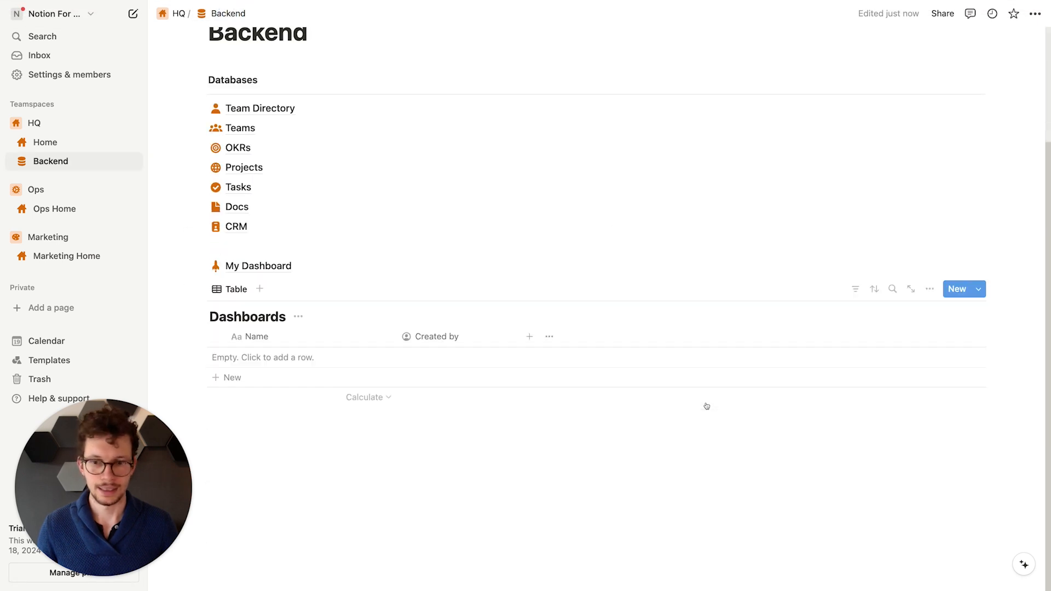
pyautogui.click(978, 290)
pyautogui.click(933, 368)
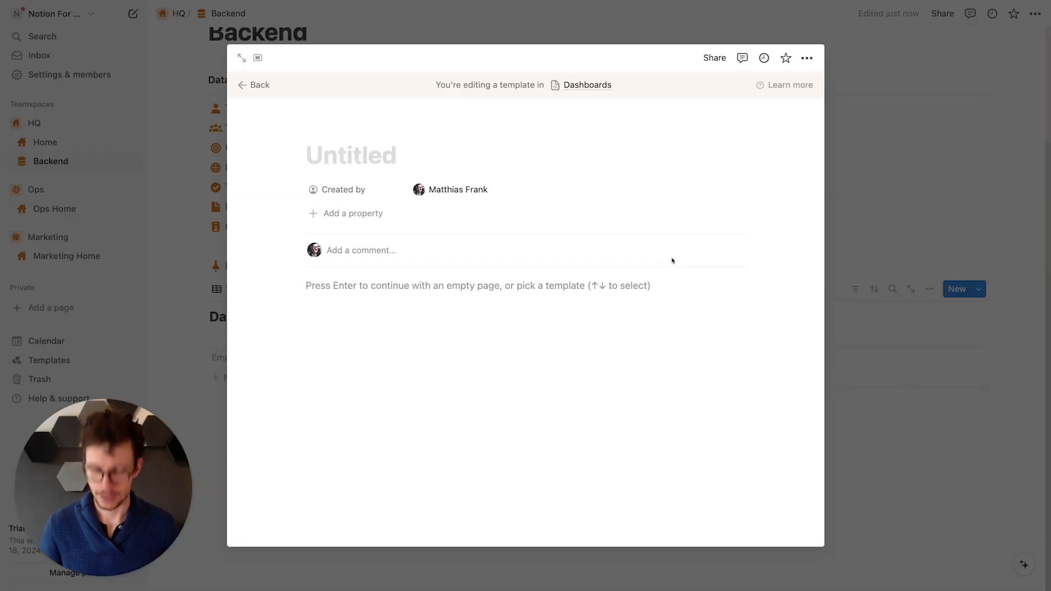
pyautogui.write('New Standar')
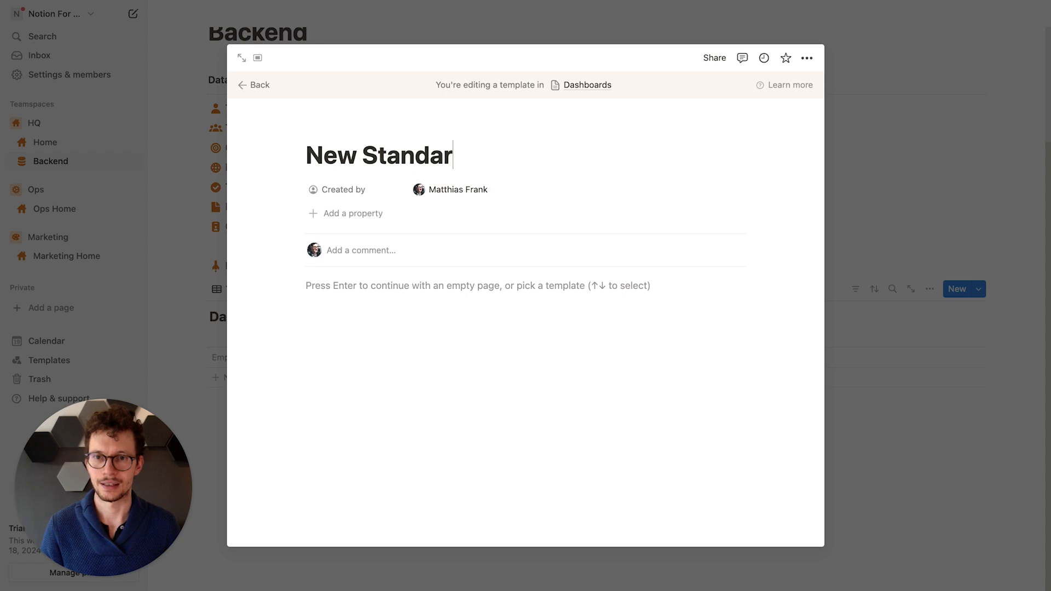
pyautogui.write('d Dashboard')
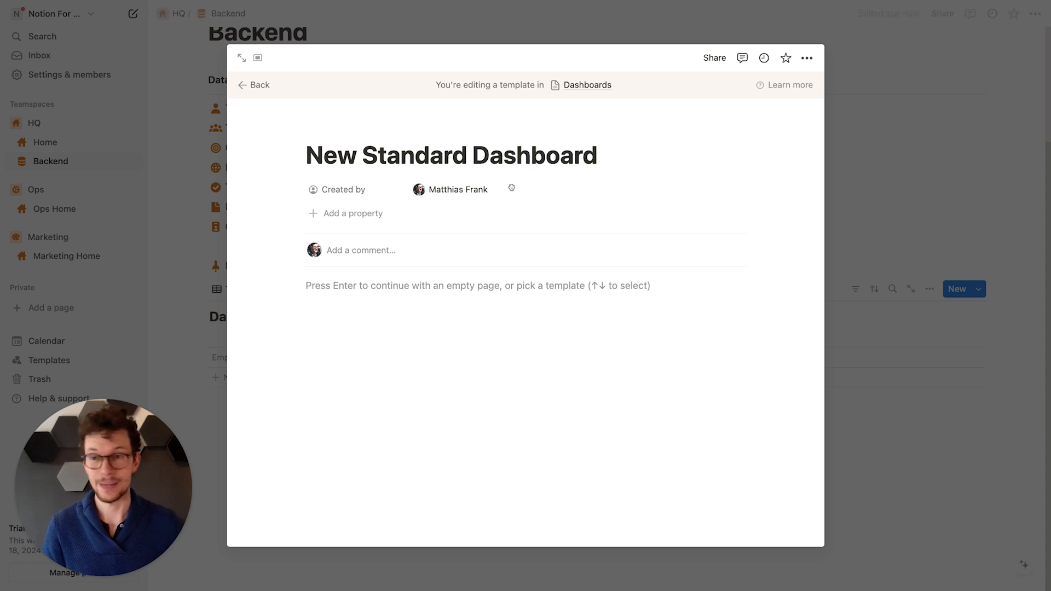
# Step: Open the New Standard Dashboard template as a full page and set it to full width
pyautogui.click(242, 57)
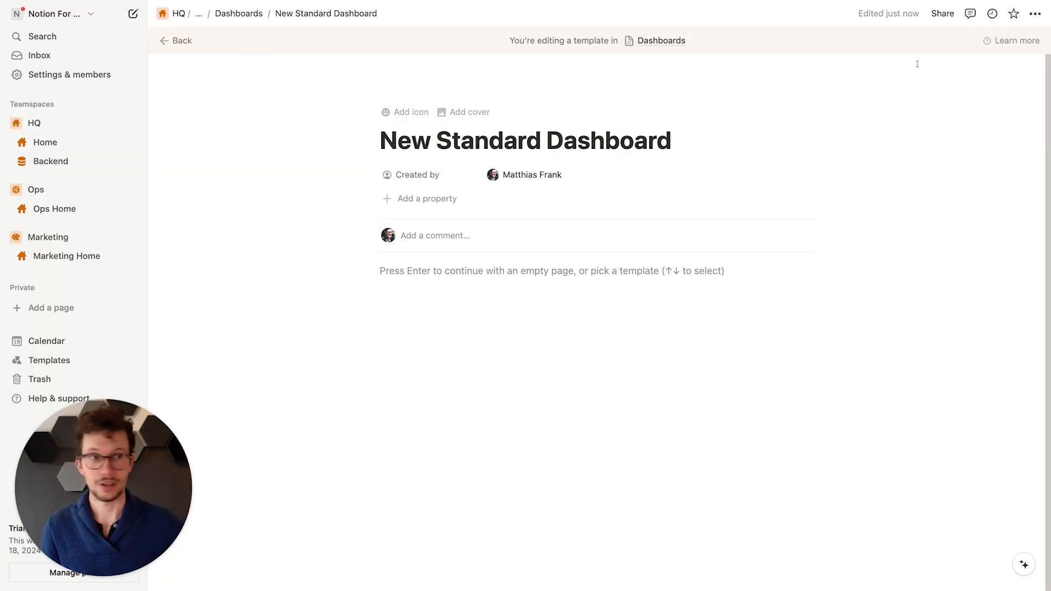
pyautogui.click(1036, 14)
pyautogui.click(1025, 102)
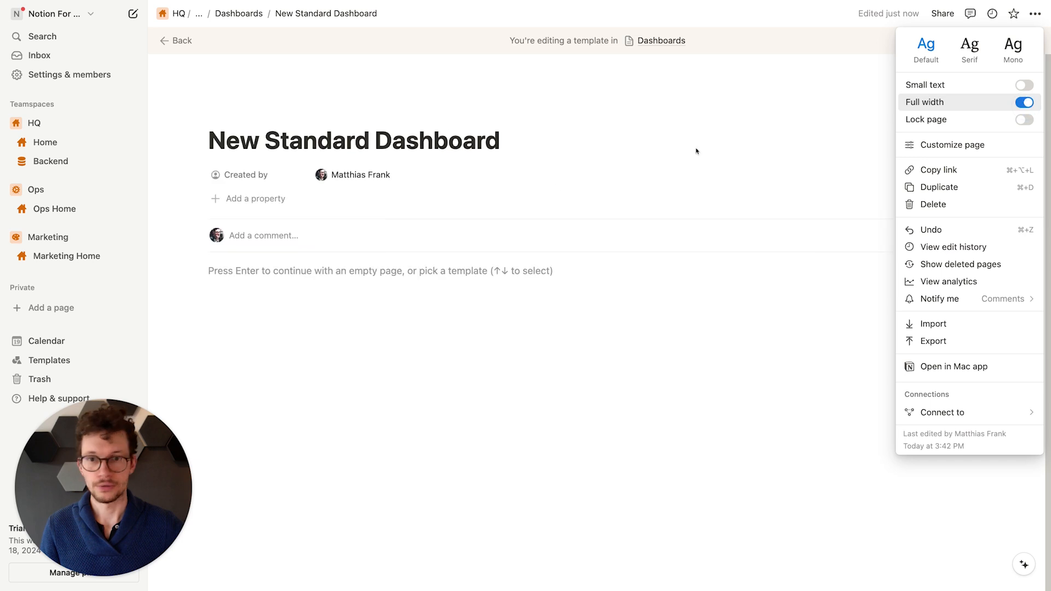
# Step: Paste the copied dashboard content into the template body without syncing it
pyautogui.click(285, 283)
pyautogui.press('super+v')
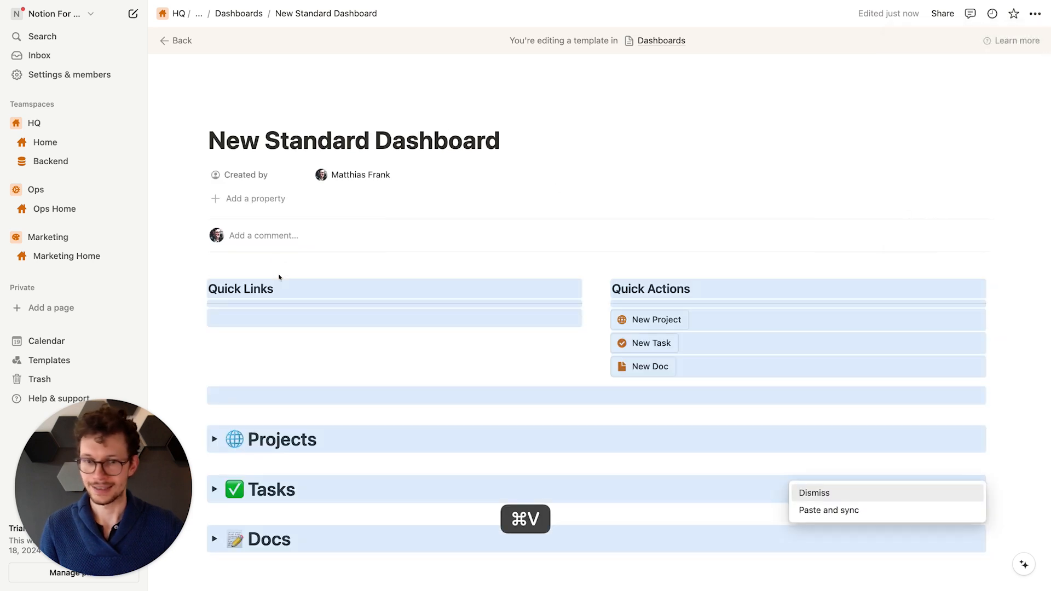
pyautogui.click(377, 332)
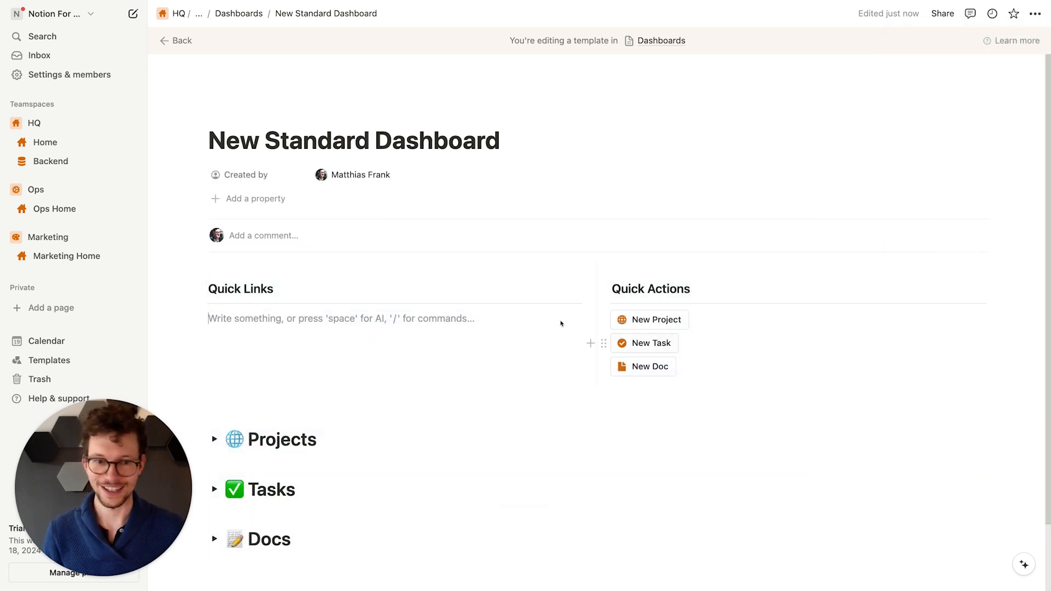
# Step: Rename the template's Created by property to Belongs to and hide it on the page
pyautogui.click(233, 175)
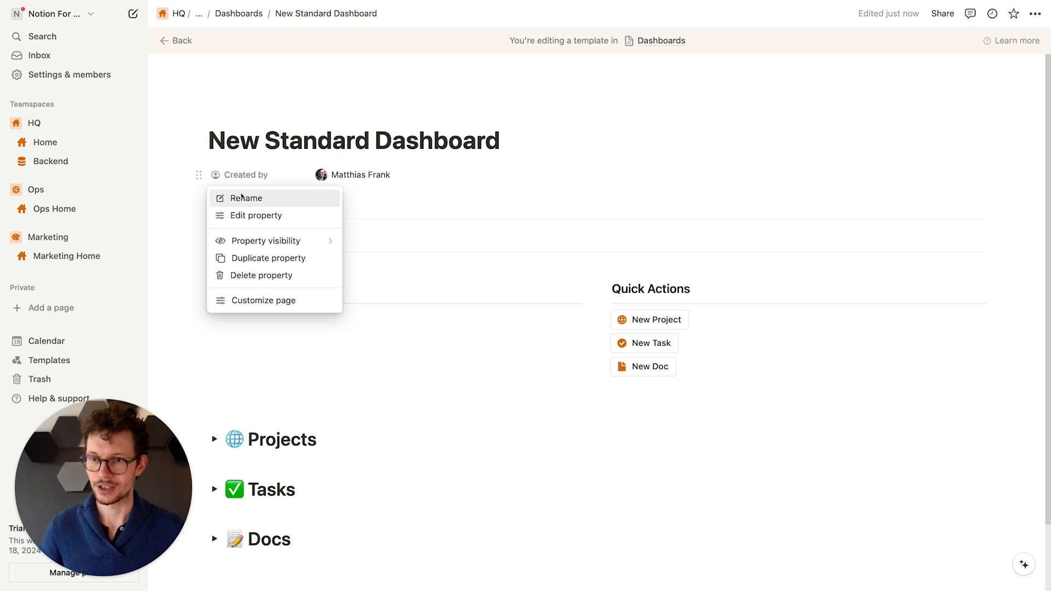
pyautogui.click(242, 197)
pyautogui.write('Belongs to')
pyautogui.press('Return')
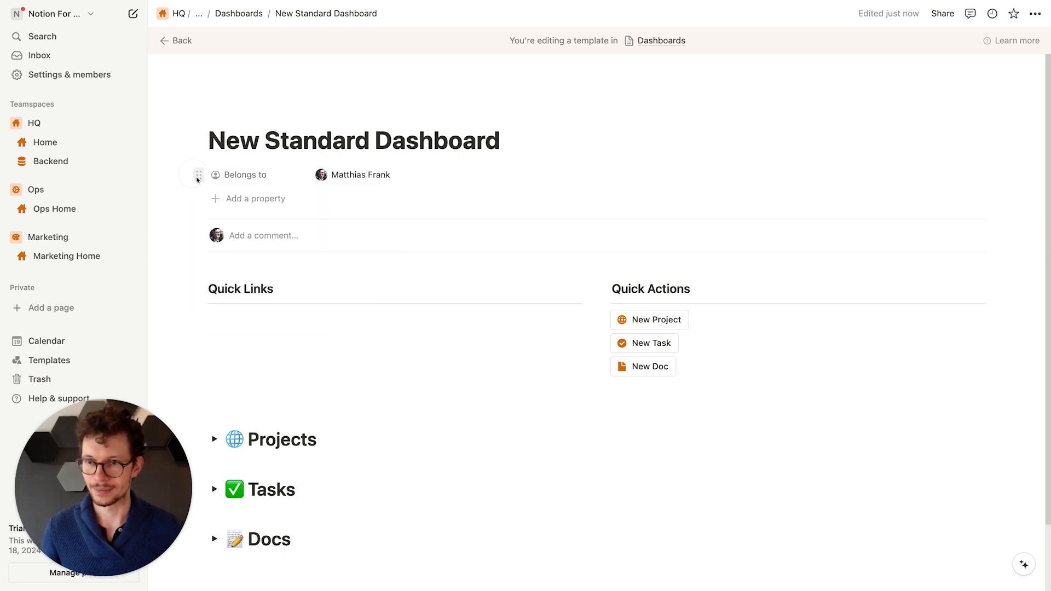
pyautogui.click(199, 175)
pyautogui.moveTo(249, 239)
pyautogui.click(369, 249)
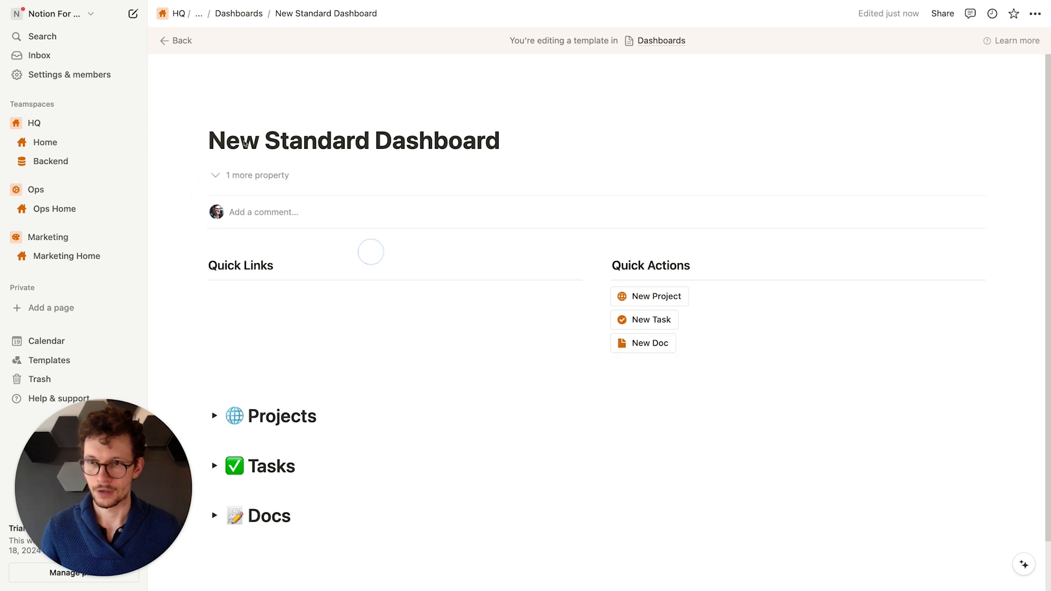
# Step: Give the New Standard Dashboard template the orange rocket icon
pyautogui.click(222, 113)
pyautogui.click(222, 133)
pyautogui.click(163, 176)
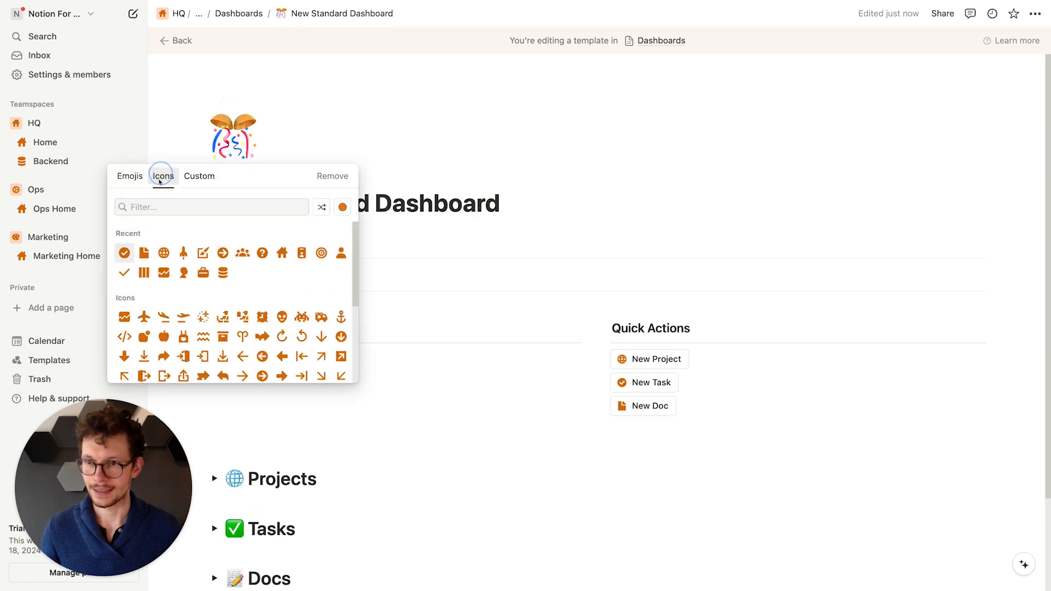
pyautogui.click(183, 253)
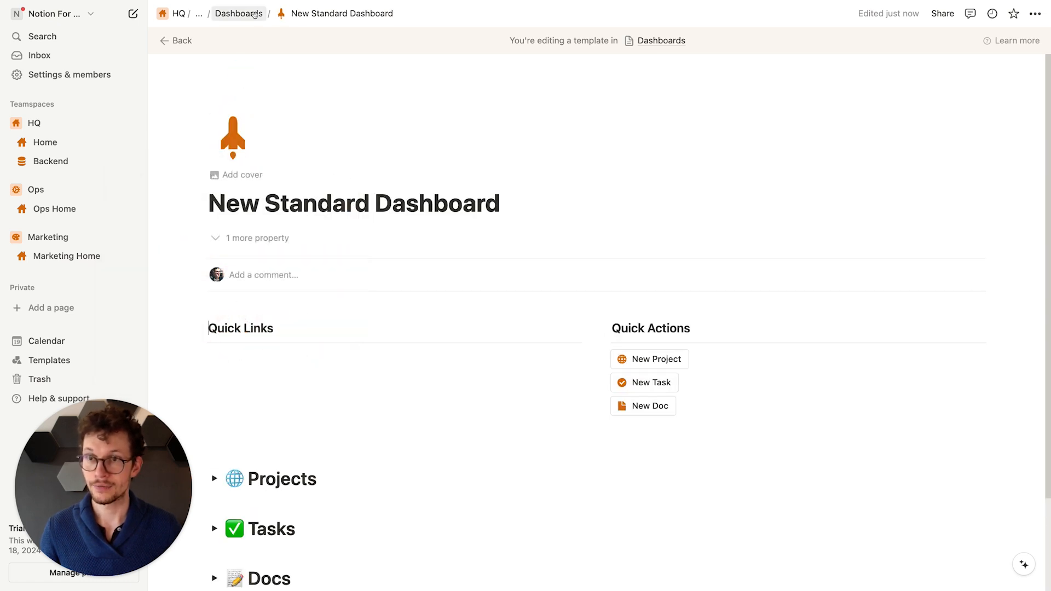
# Step: Set the New Standard Dashboard template as the default for all views in the Dashboards database
pyautogui.click(238, 13)
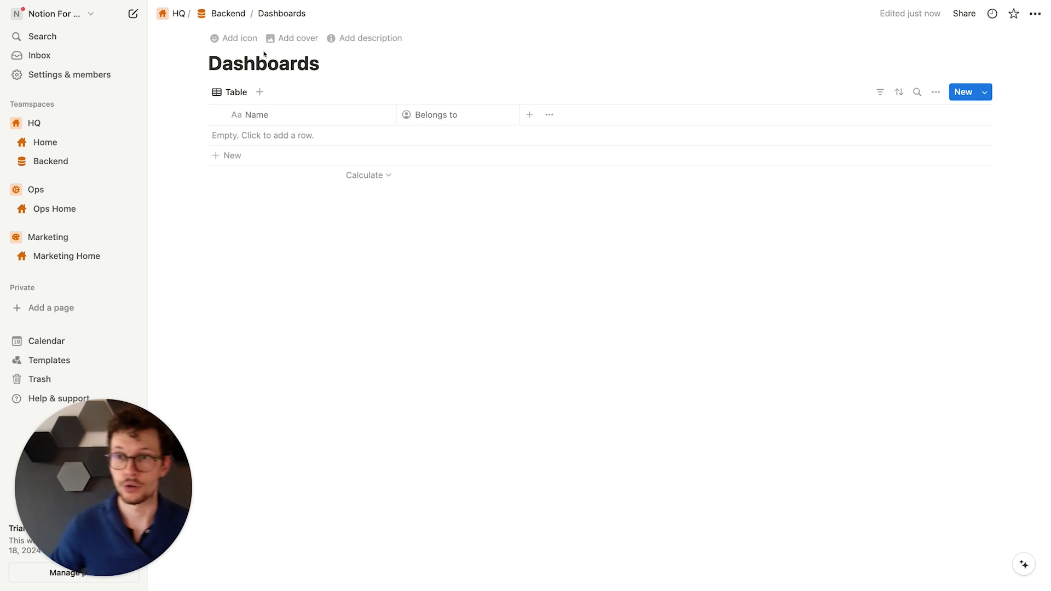
pyautogui.click(986, 92)
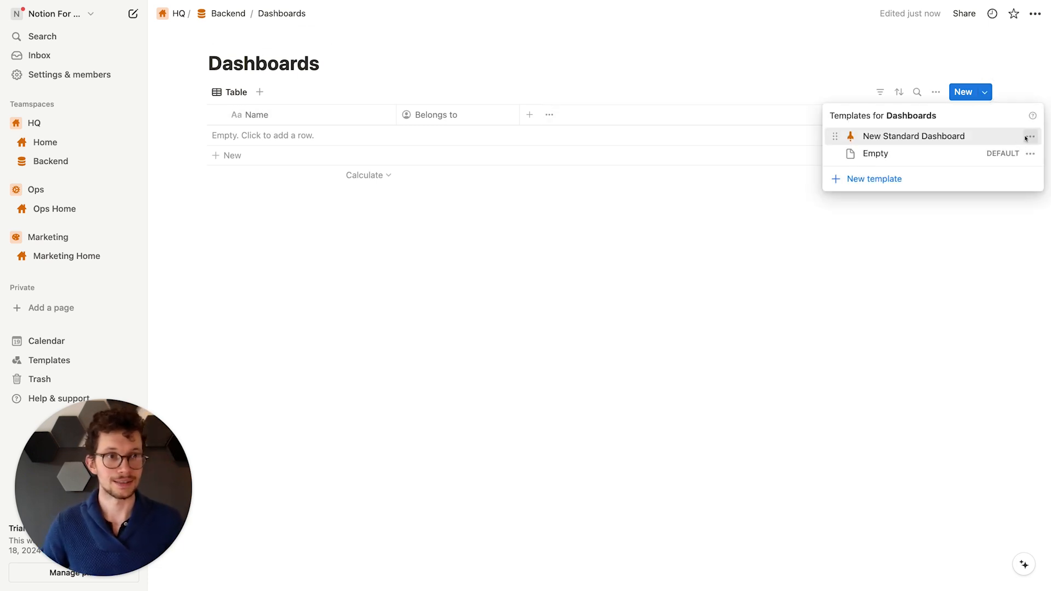
pyautogui.click(1030, 136)
pyautogui.click(954, 122)
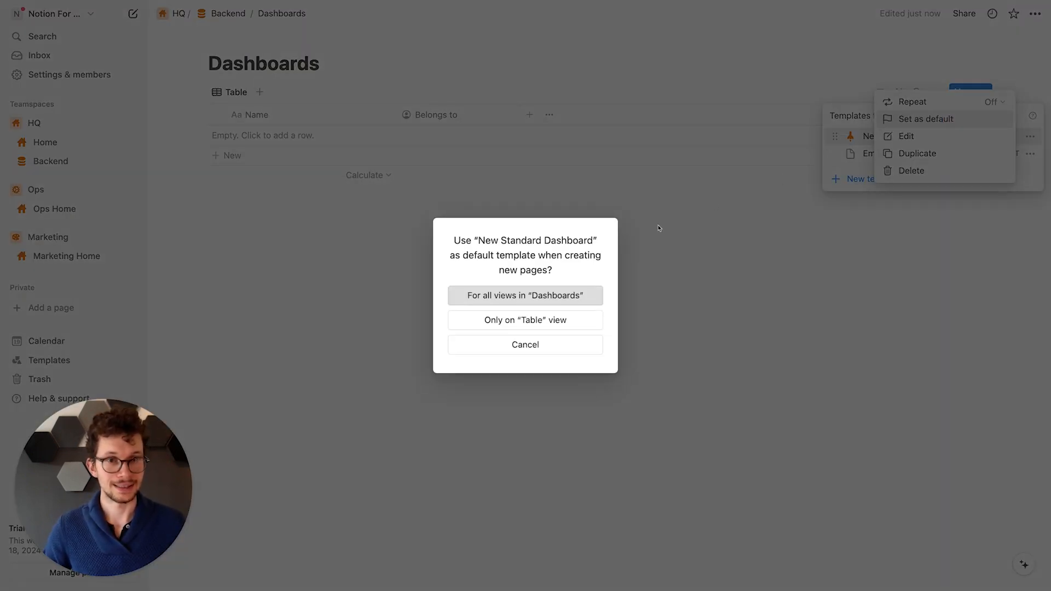
pyautogui.click(524, 296)
pyautogui.click(294, 298)
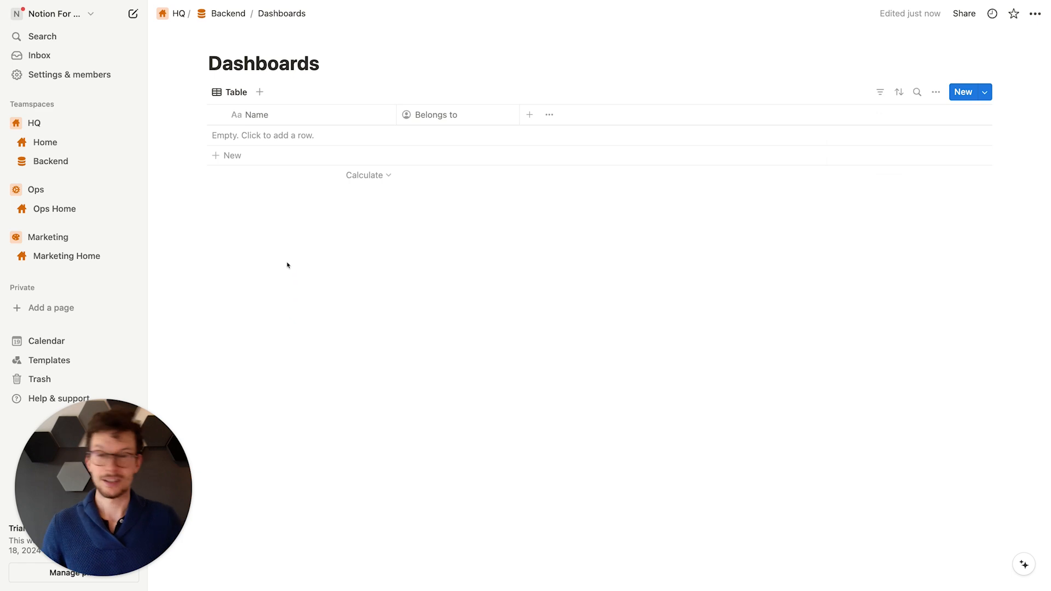
# Step: Add a first entry to the Dashboards table, titled with a team member's first name followed by "Dashboard"
pyautogui.click(297, 148)
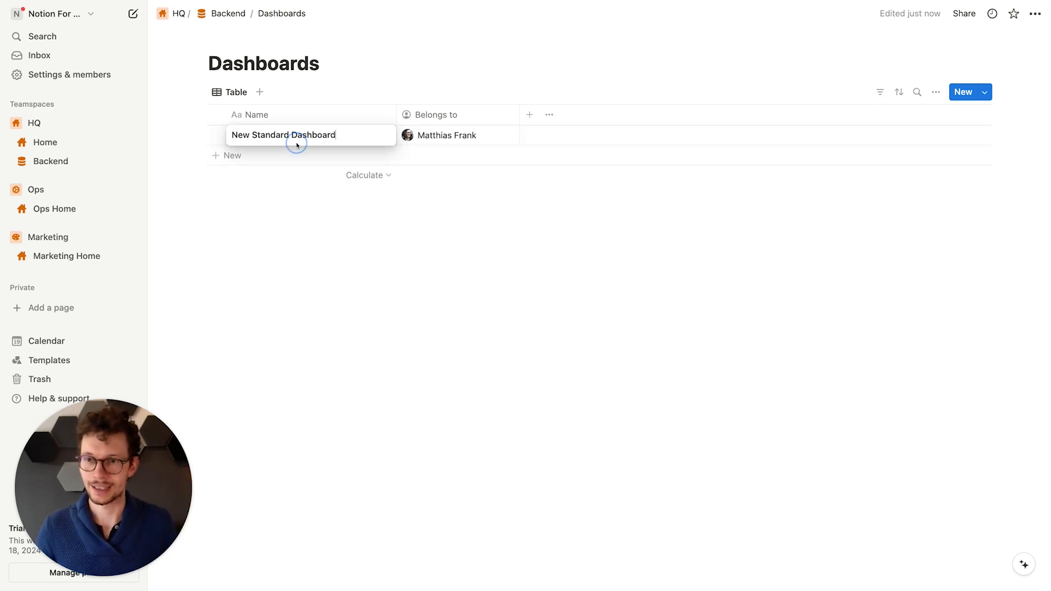
pyautogui.press('super+a')
pyautogui.write("Matthias'")
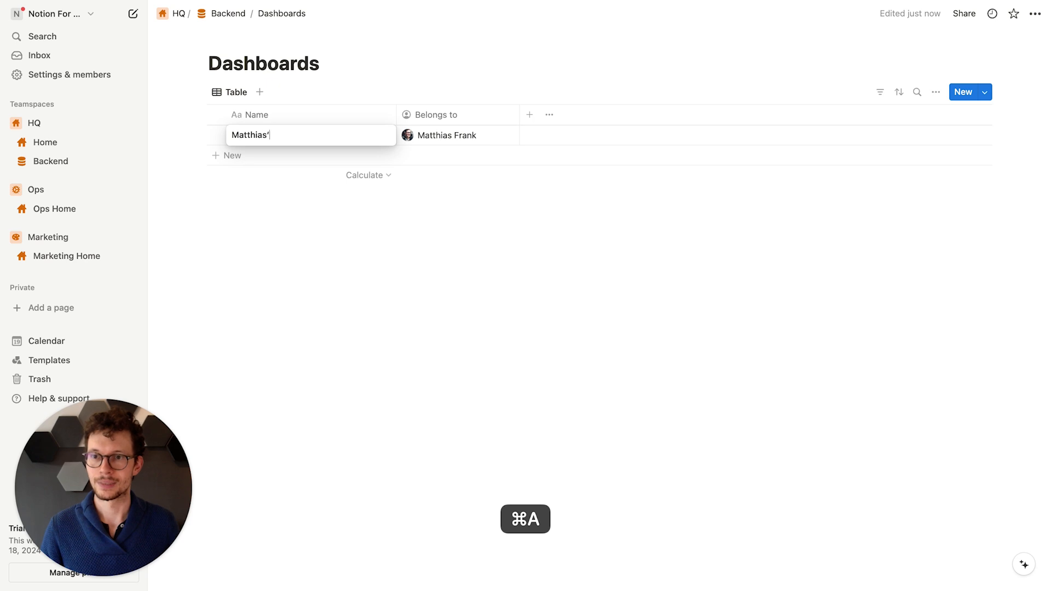
pyautogui.write(' Dashboard')
pyautogui.press('Return')
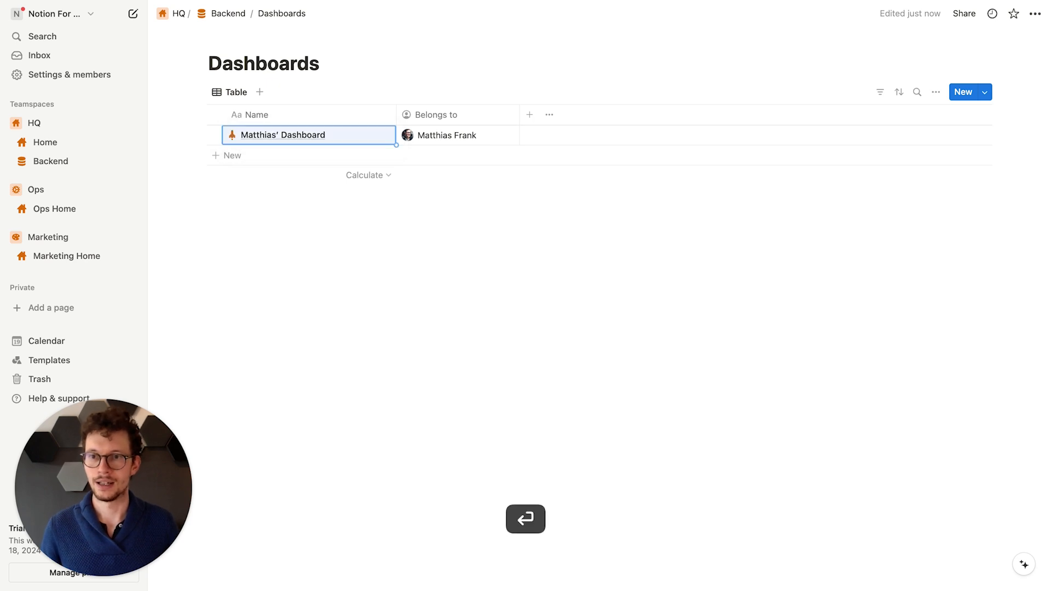
# Step: Add a second entry to the Dashboards table, titled with another team member's first name followed by "Dashboard"
pyautogui.click(268, 155)
pyautogui.press('super+a')
pyautogui.write("Ross' ")
pyautogui.write('Dashboa')
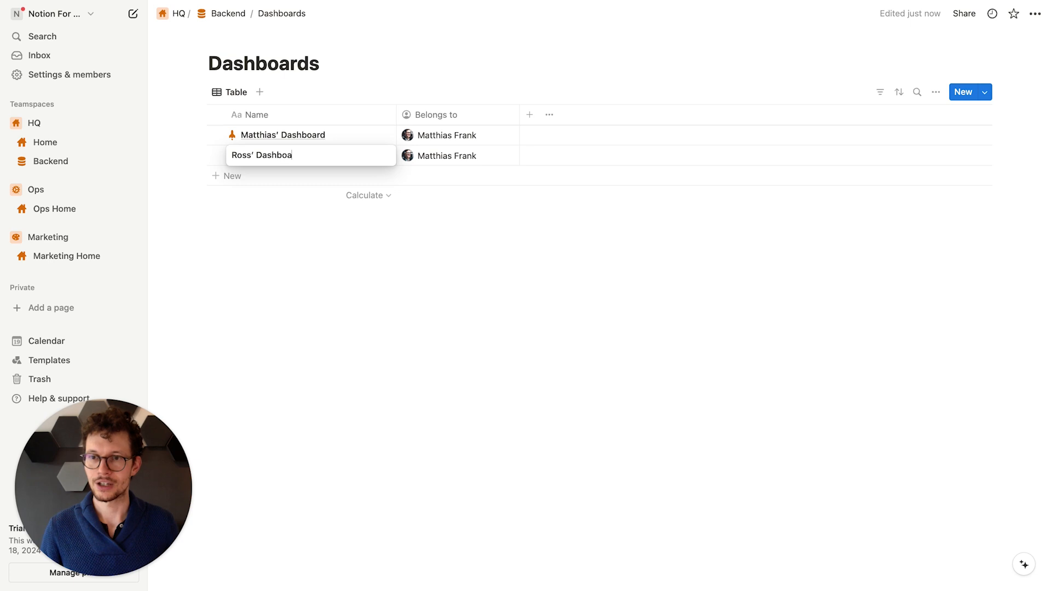
pyautogui.write('rd')
pyautogui.press('Return')
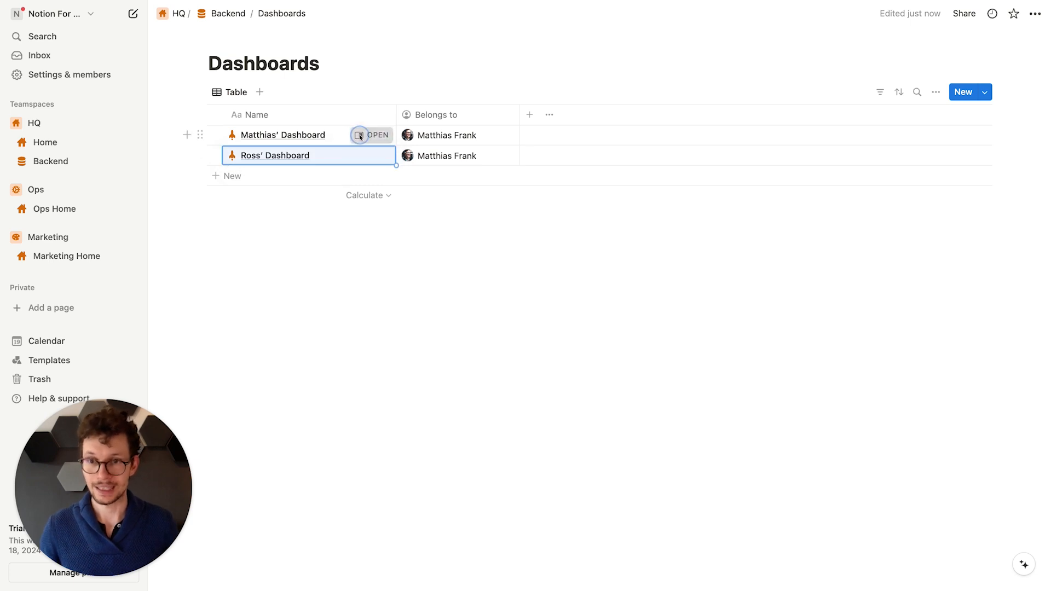
# Step: In the first team member's dashboard, move the Tasks section above Quick Links and strip its toggle heading, leaving only the task table
pyautogui.click(368, 135)
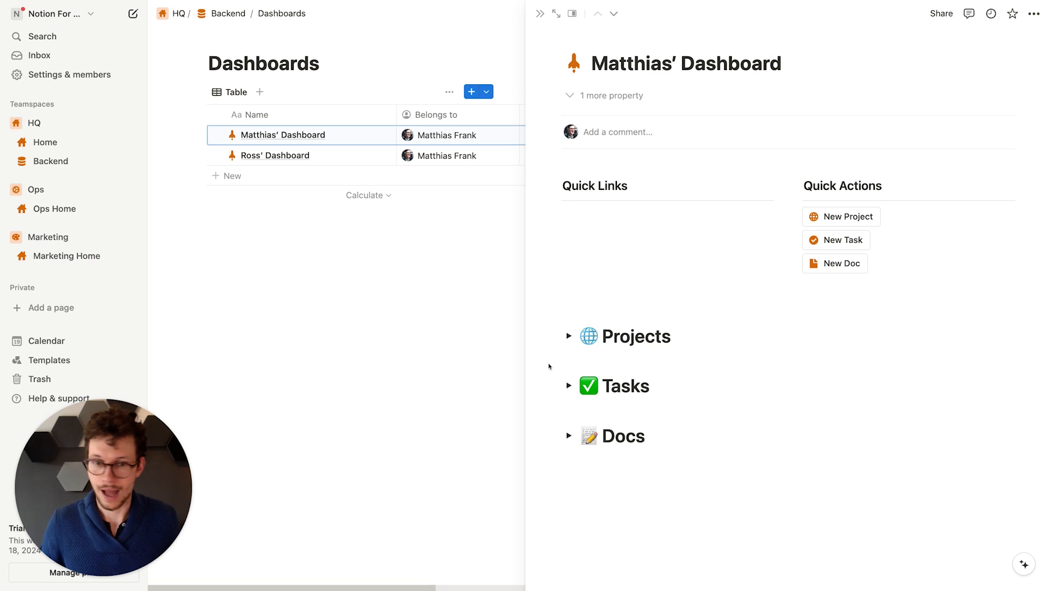
pyautogui.moveTo(555, 385); pyautogui.dragTo(591, 163)
pyautogui.click(554, 190)
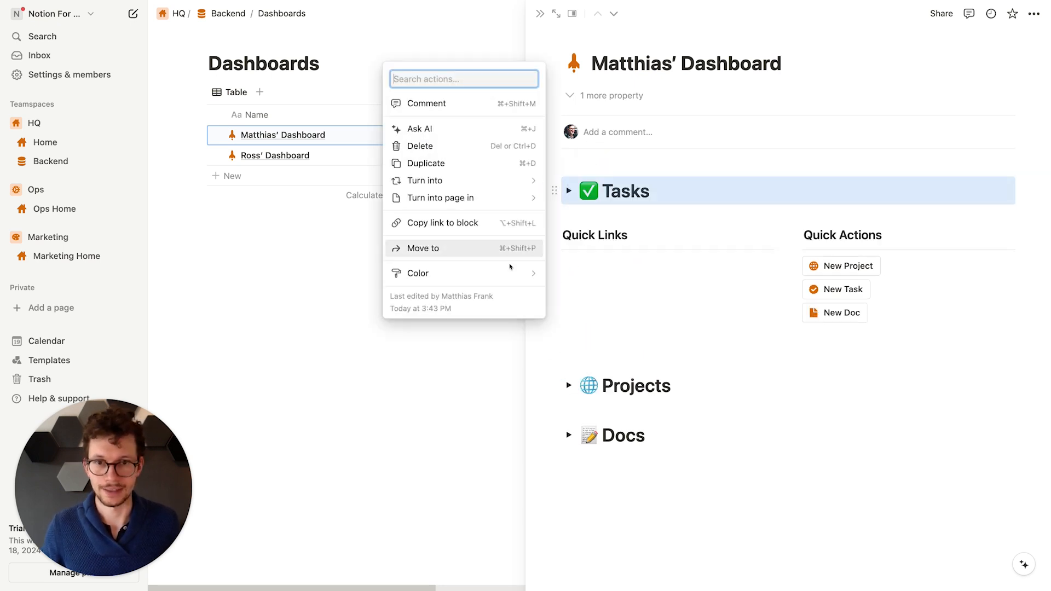
pyautogui.moveTo(526, 180)
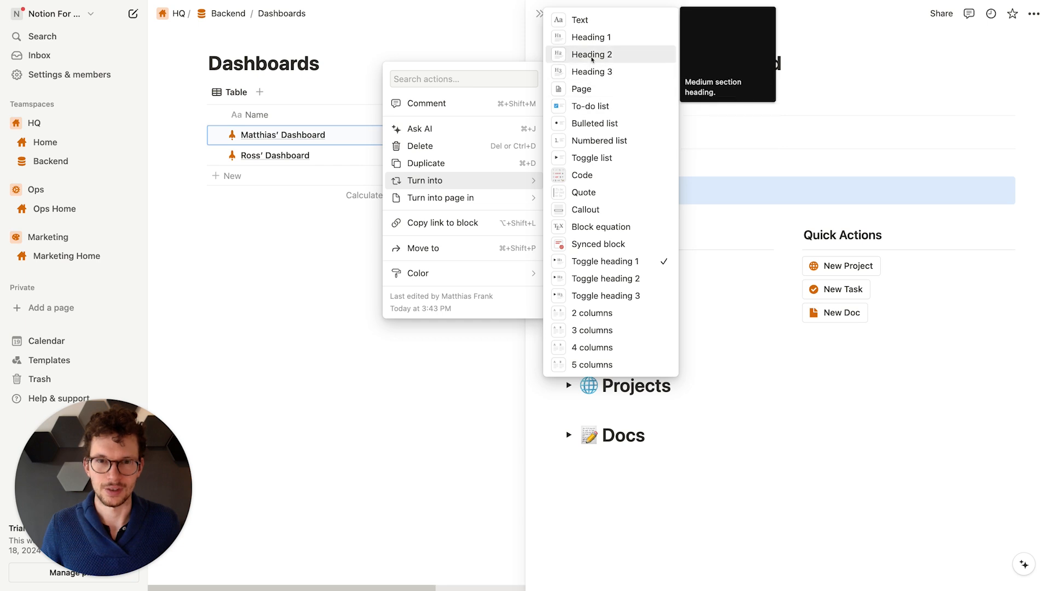
pyautogui.click(580, 20)
pyautogui.click(605, 169)
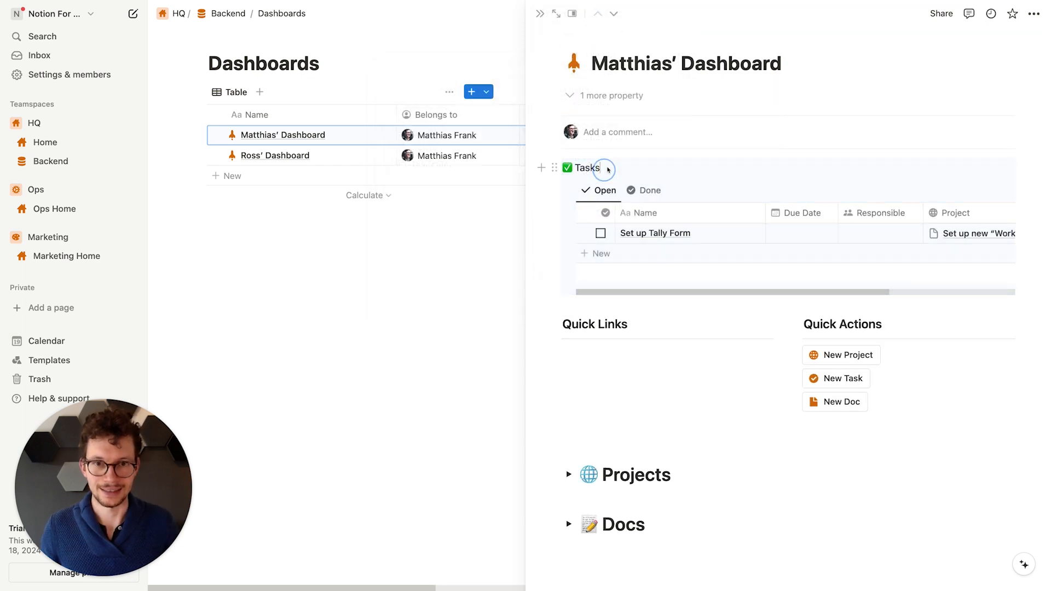
pyautogui.press('BackSpace')
pyautogui.press('BackSpace')
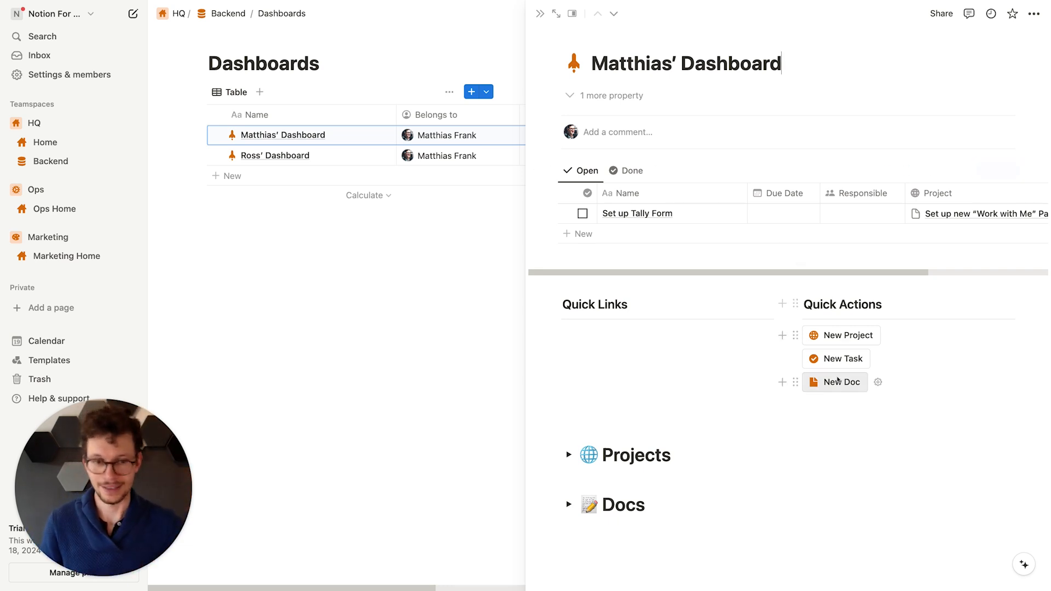
# Step: Delete the Projects and Docs sections from the first team member's dashboard and close the page preview
pyautogui.moveTo(687, 549); pyautogui.dragTo(601, 430)
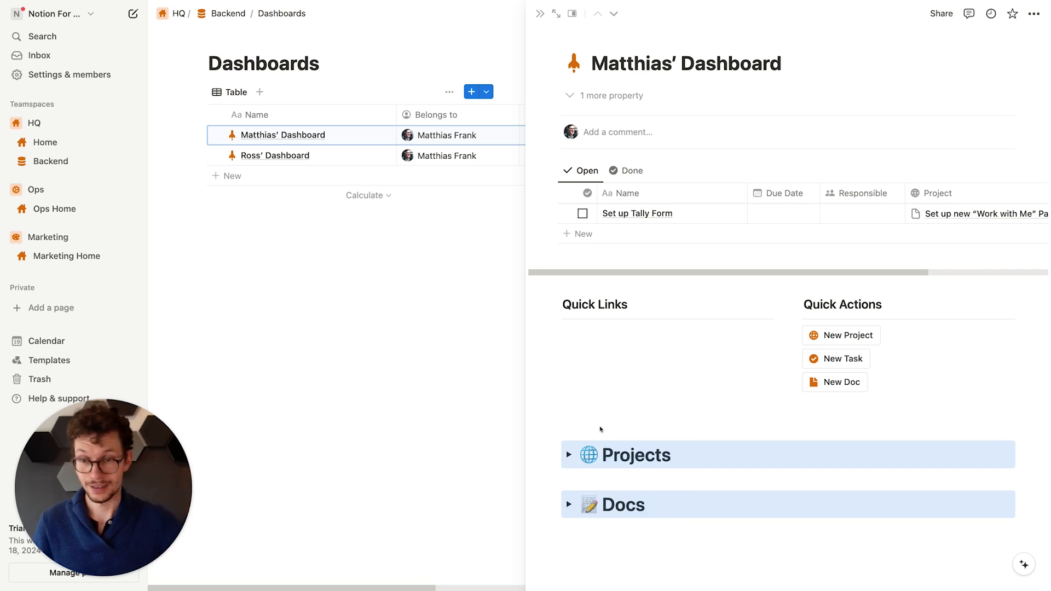
pyautogui.press('BackSpace')
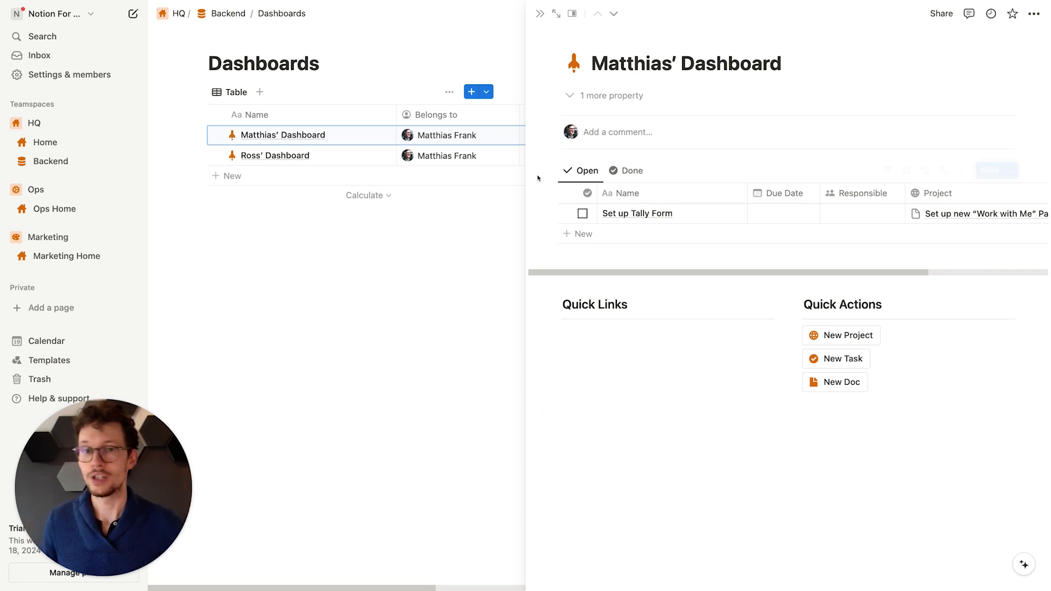
pyautogui.click(541, 13)
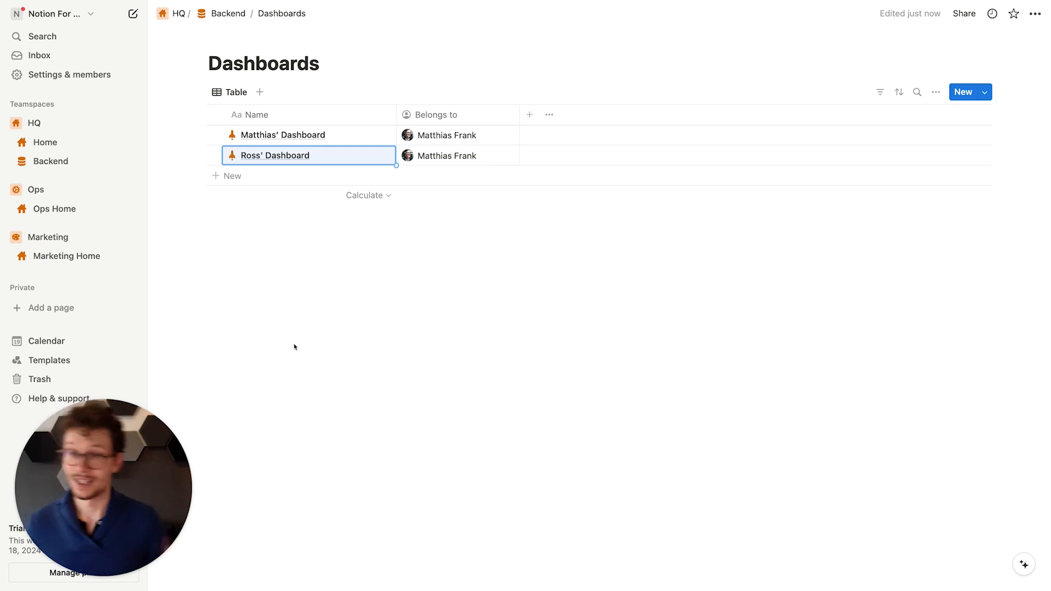
# Step: On the HQ Home page, add a Heading 2 titled "Your Dashboards" between Team Dashboards and Need Help?
pyautogui.click(46, 142)
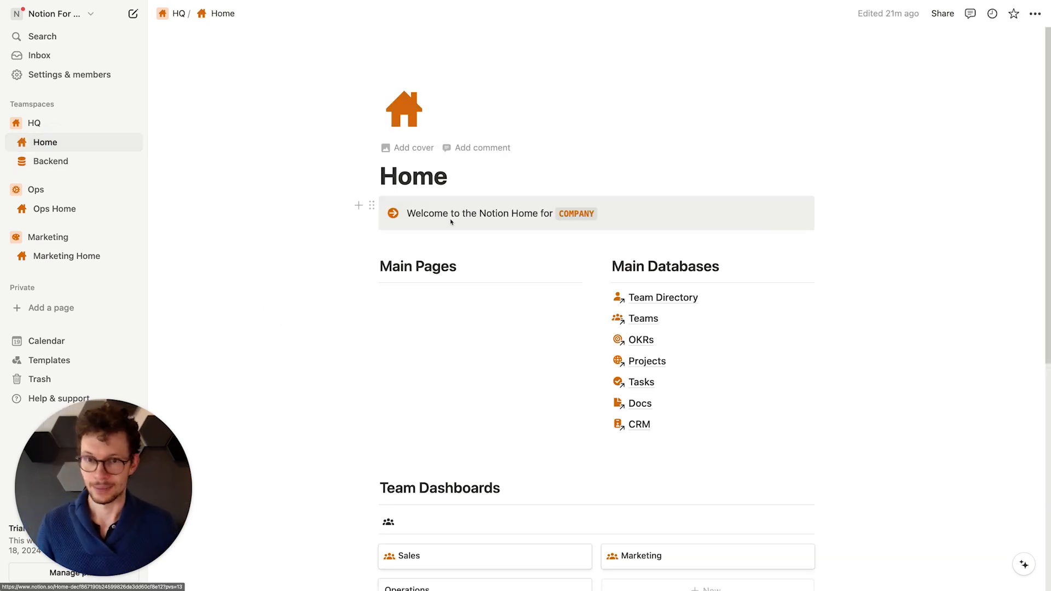
pyautogui.scroll(-6, 482, 249)
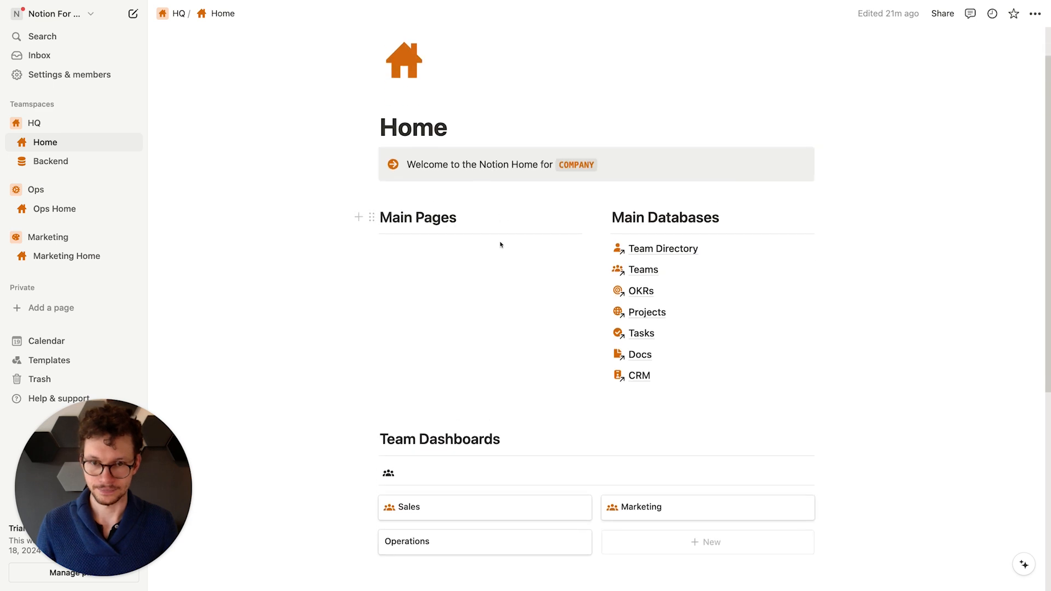
pyautogui.scroll(2, 477, 318)
pyautogui.click(427, 312)
pyautogui.press('Return')
pyautogui.write('/h2')
pyautogui.press('Return')
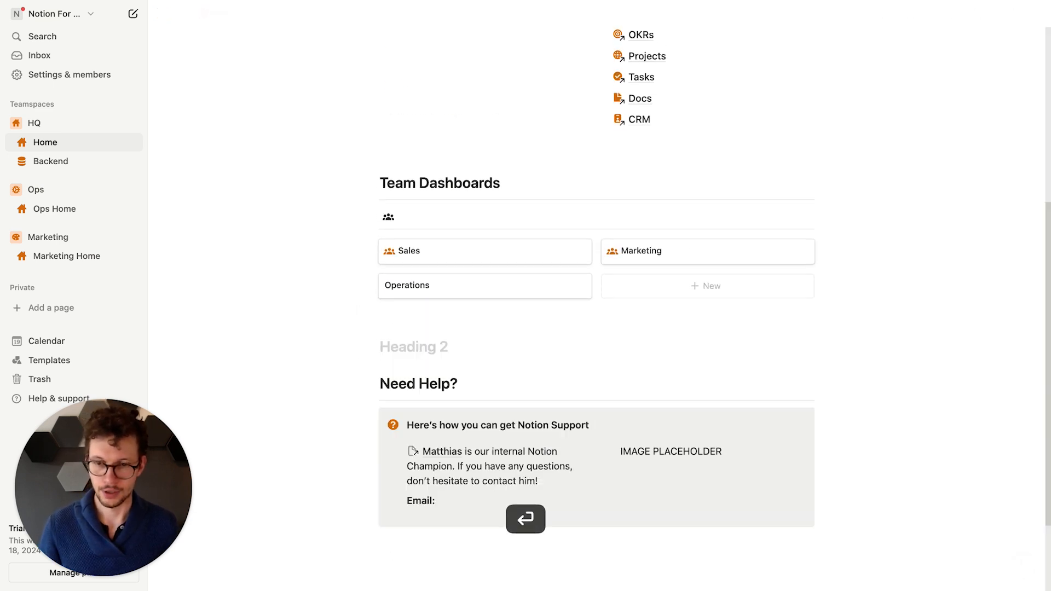
pyautogui.write('Your Do')
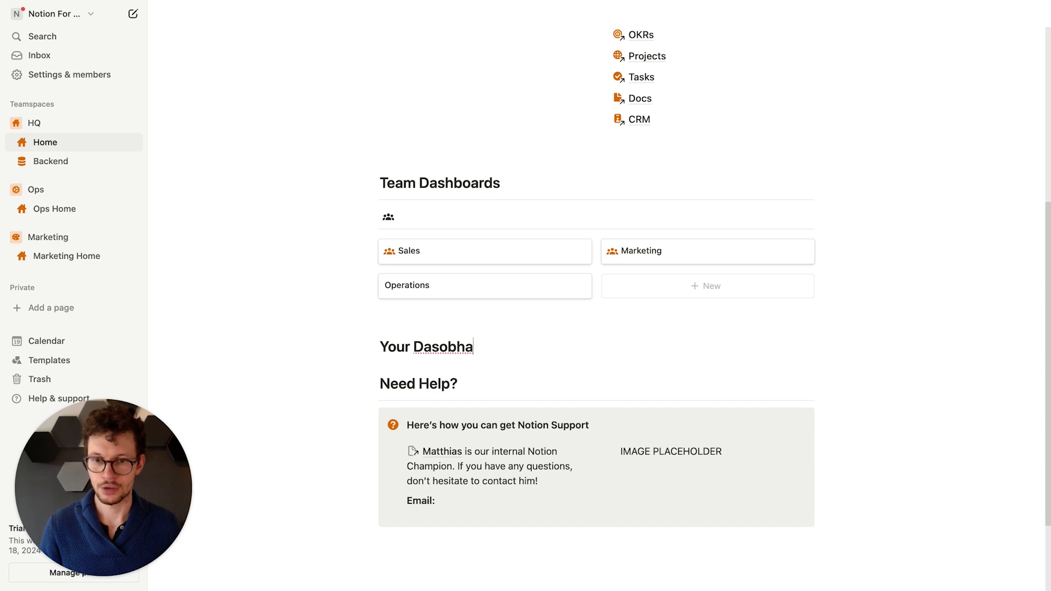
pyautogui.write('shboards')
# Step: Insert a divider below the Your Dashboards heading, with empty lines beneath it
pyautogui.press('Return')
pyautogui.write('/di')
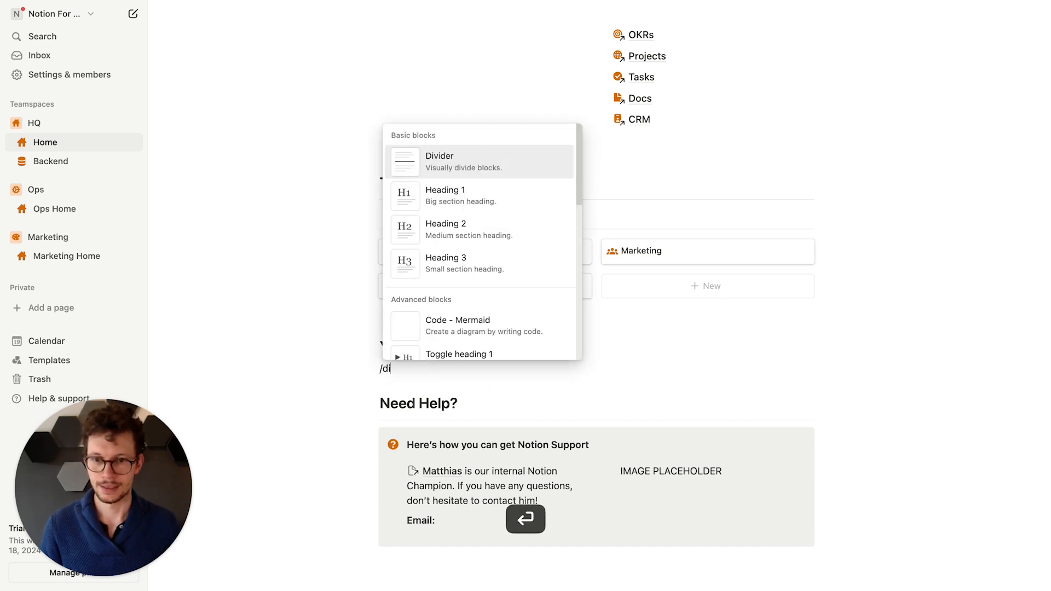
pyautogui.press('Return')
pyautogui.press('Return')
pyautogui.press('Up')
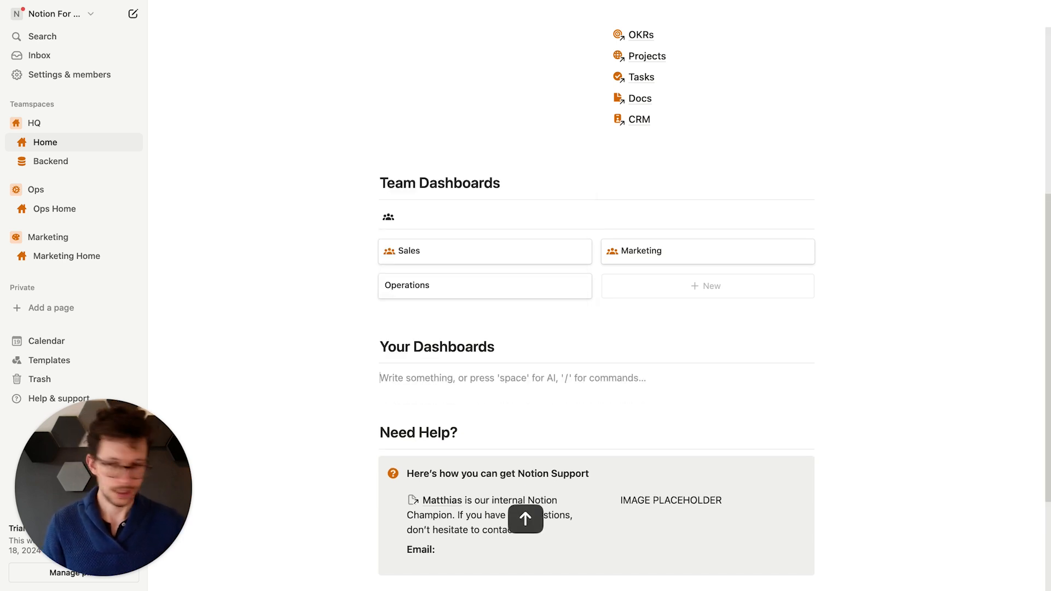
# Step: Insert a linked view of the Dashboards database under Your Dashboards, based on its existing Table view
pyautogui.write('/create')
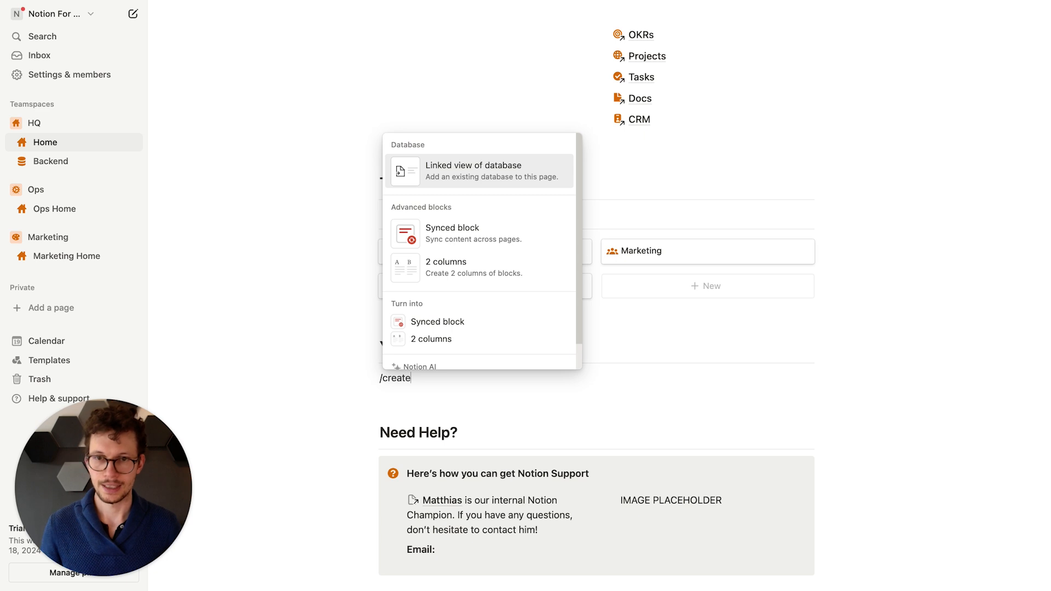
pyautogui.press('Return')
pyautogui.click(880, 274)
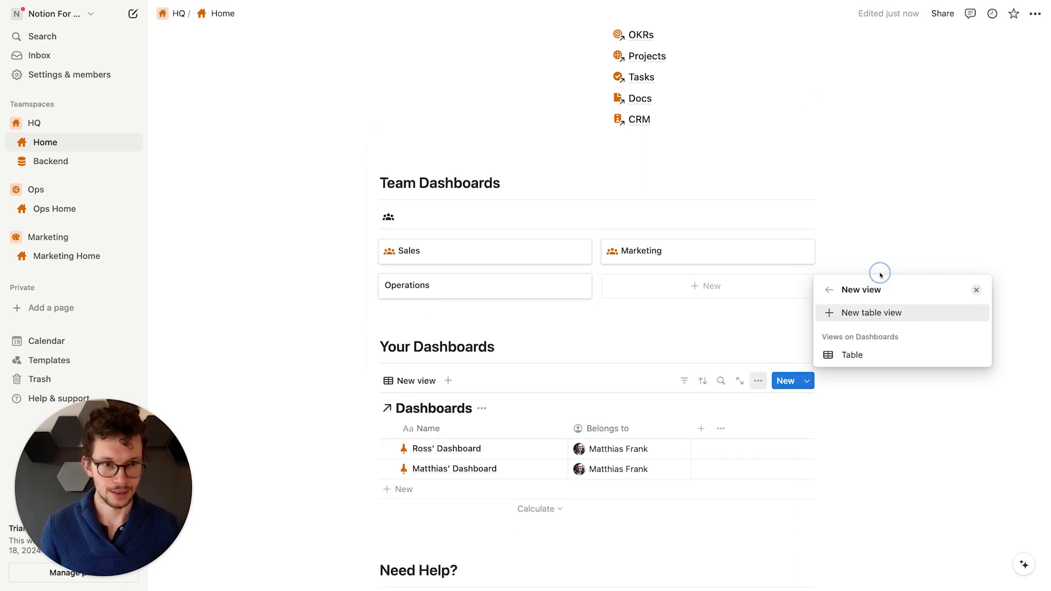
pyautogui.click(854, 356)
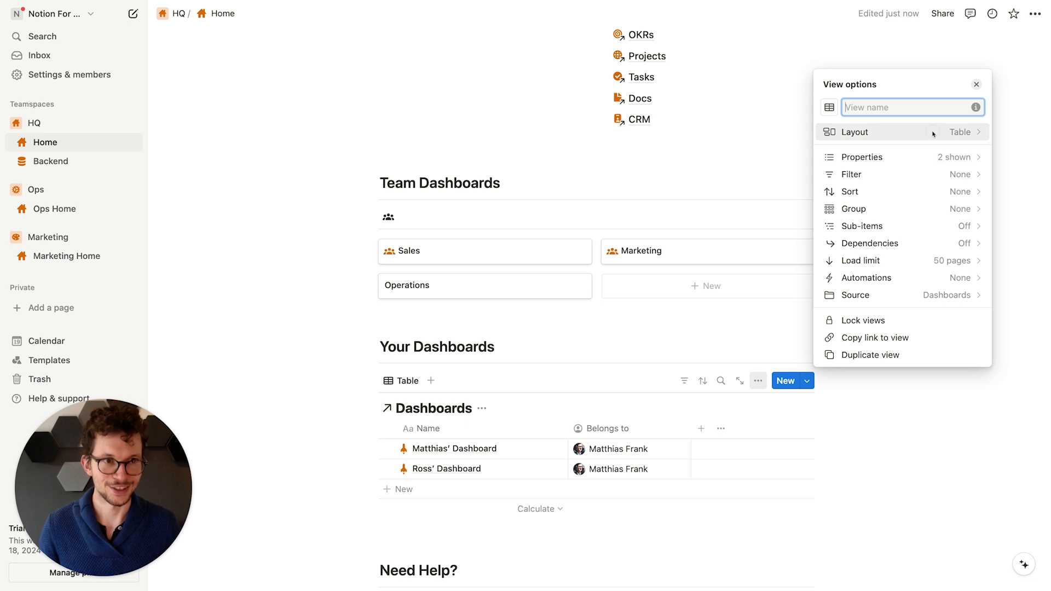
# Step: Switch the linked Dashboards view to Gallery layout with the database title hidden and card preview set to None
pyautogui.click(934, 133)
pyautogui.click(946, 236)
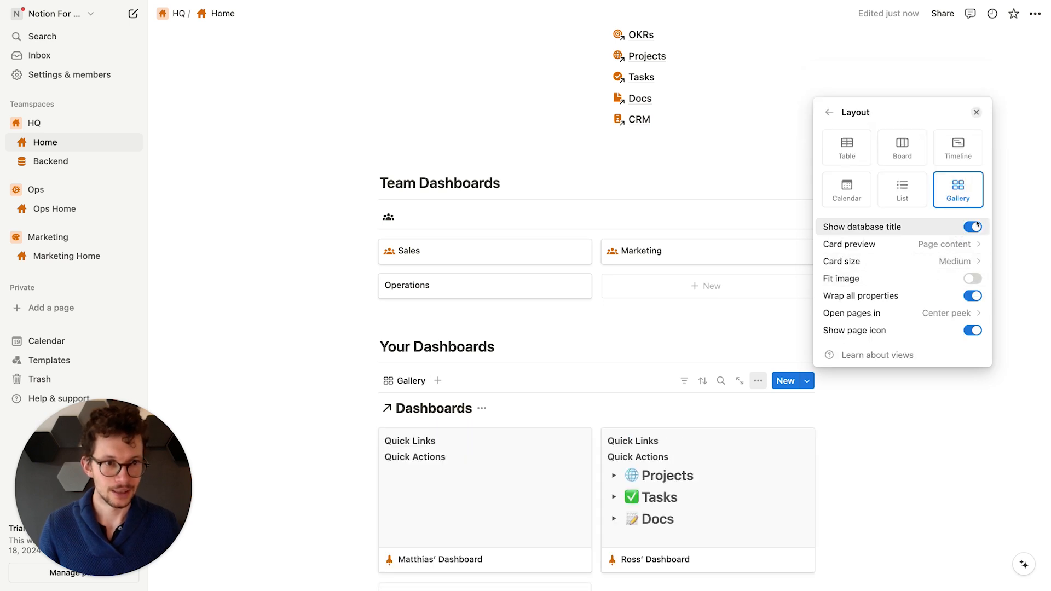
pyautogui.click(977, 225)
pyautogui.click(952, 244)
pyautogui.click(948, 264)
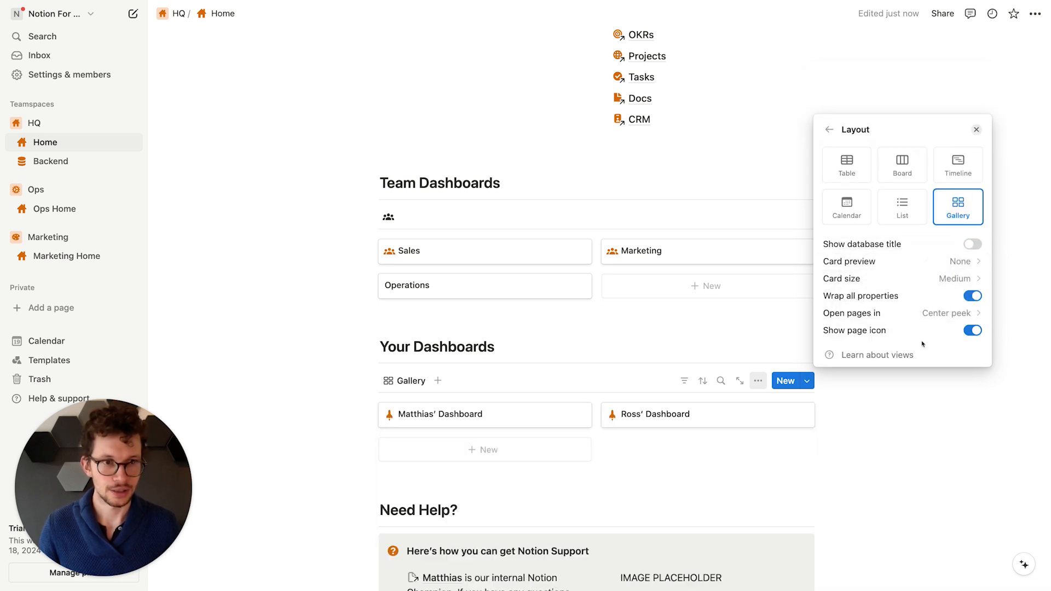
pyautogui.click(734, 335)
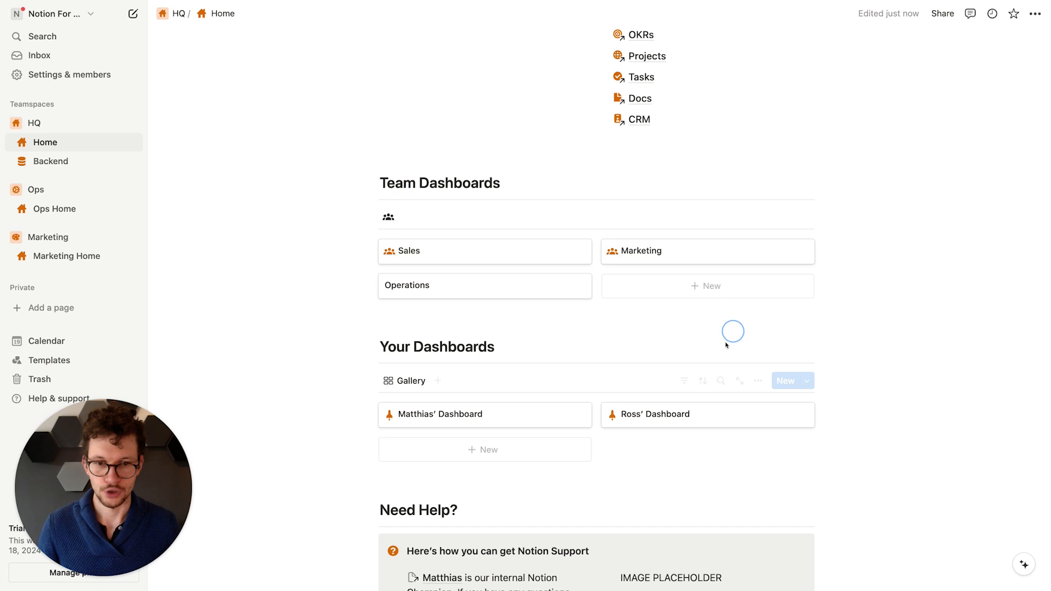
# Step: Add an advanced filter to the Dashboards gallery where Belongs to contains Me, and save it for everyone
pyautogui.click(685, 381)
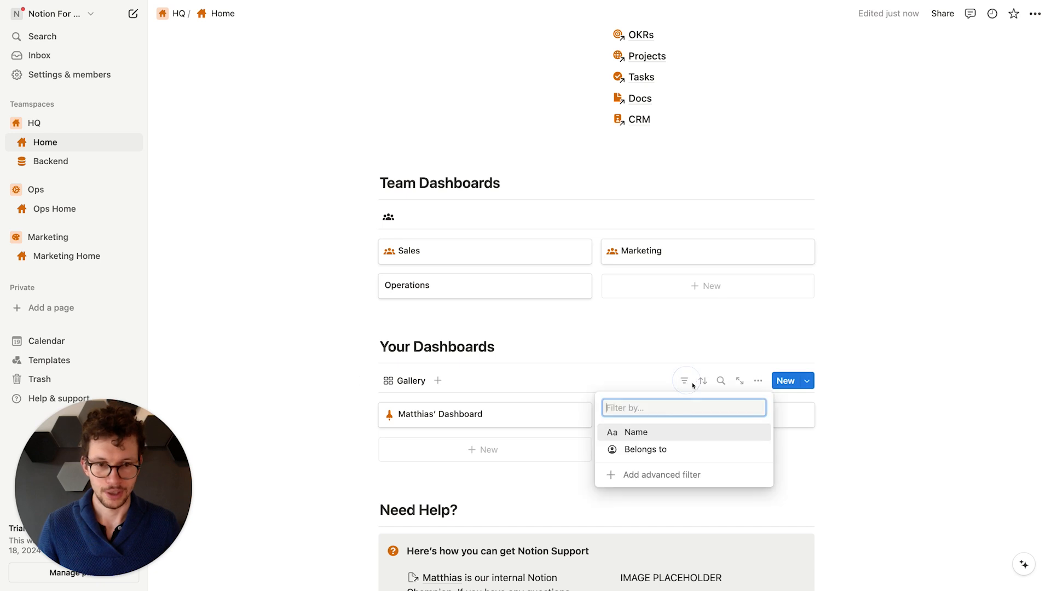
pyautogui.click(657, 474)
pyautogui.click(317, 437)
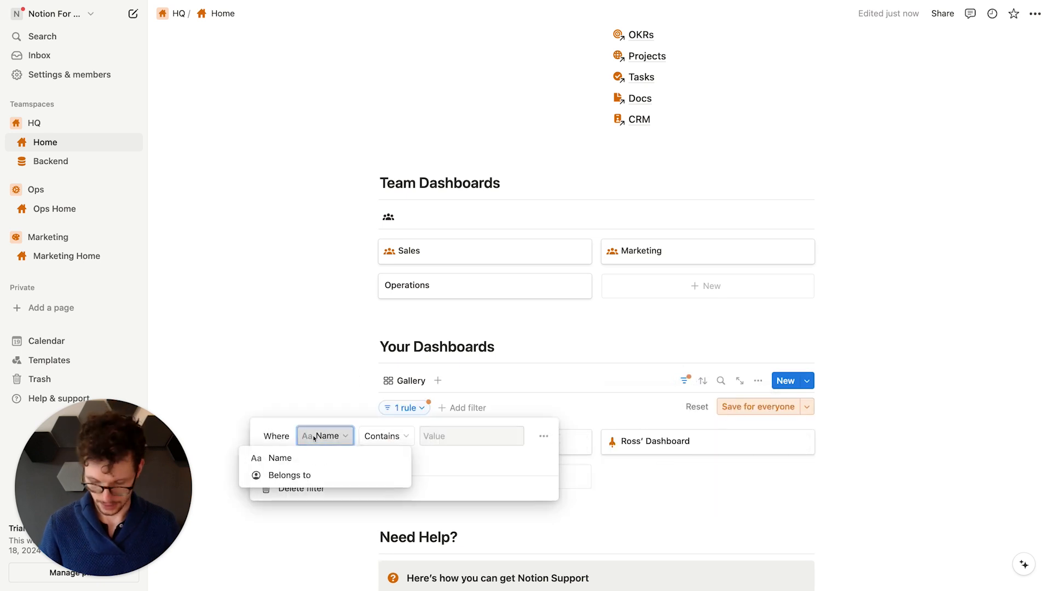
pyautogui.click(289, 476)
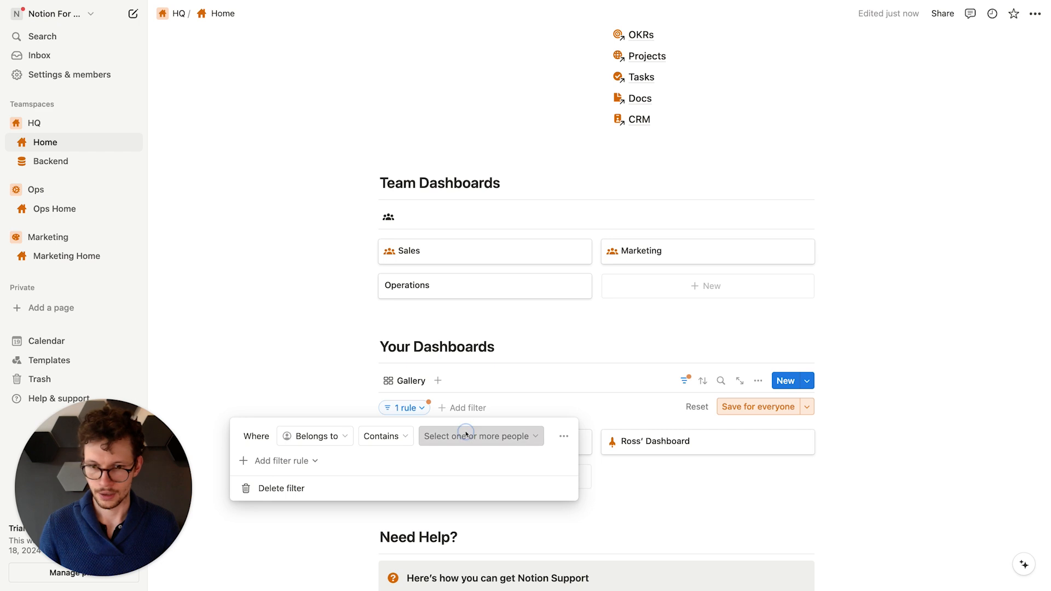
pyautogui.click(462, 436)
pyautogui.click(452, 487)
pyautogui.click(772, 410)
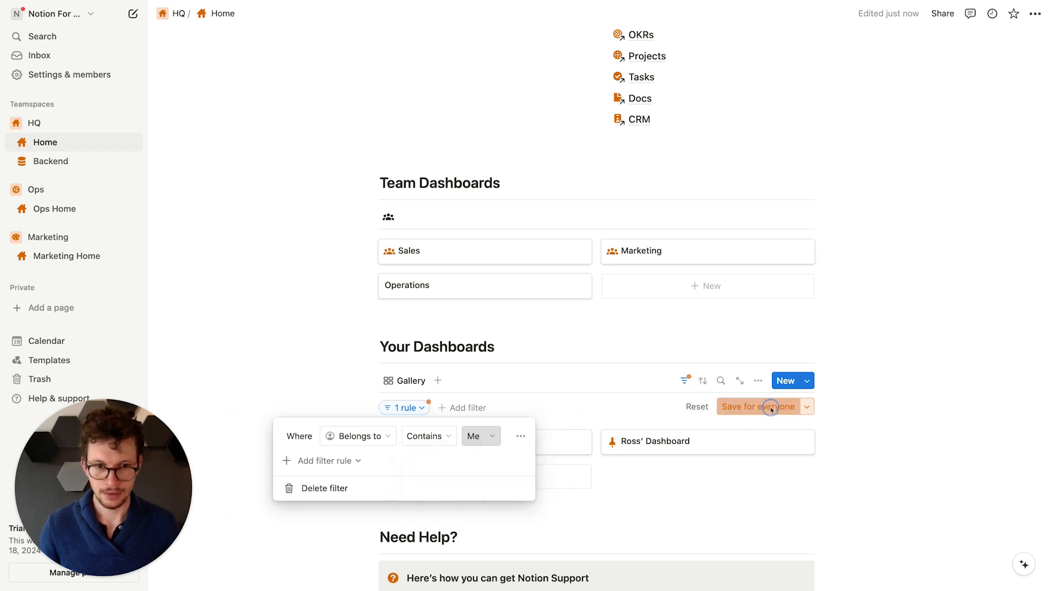
pyautogui.click(770, 407)
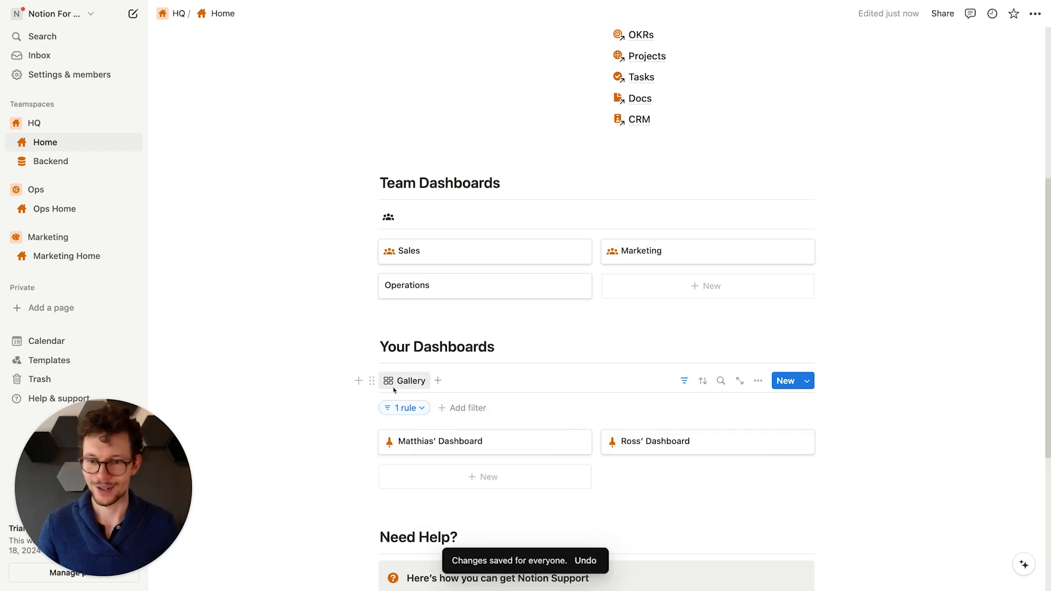
# Step: Blank out the name of the Your Dashboards gallery view so its tab shows only the icon
pyautogui.click(409, 383)
pyautogui.click(425, 405)
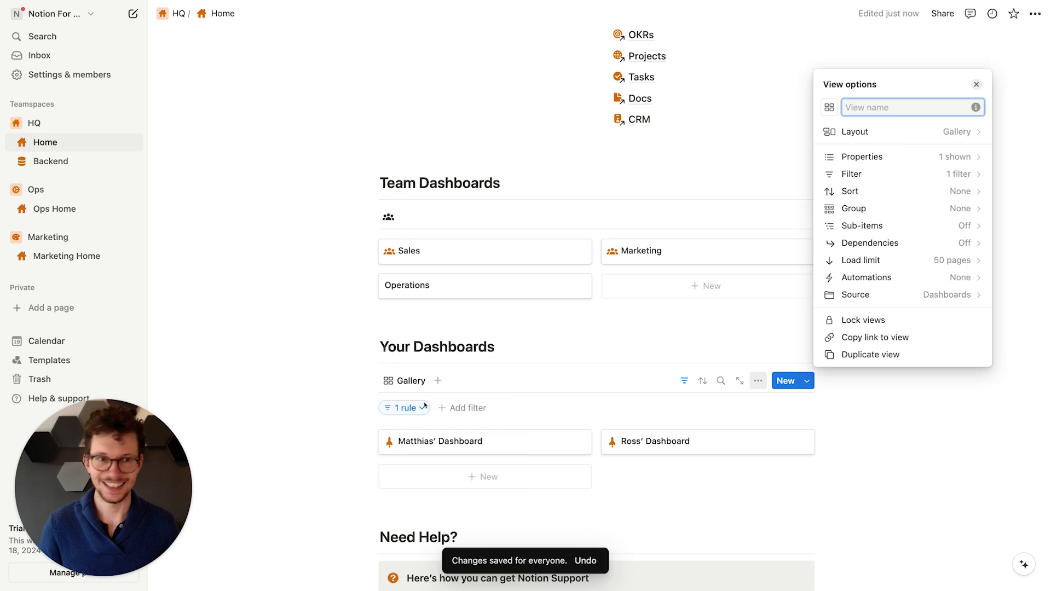
pyautogui.press('Escape')
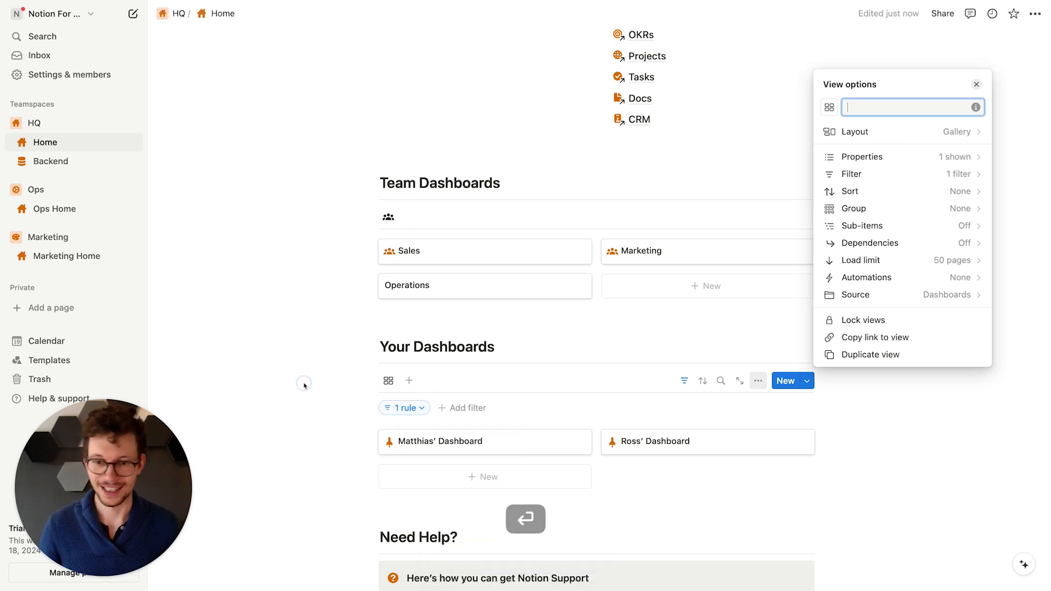
# Step: Add an empty line below the Notion Support callout, outside the callout itself
pyautogui.scroll(2, 580, 449)
pyautogui.scroll(-6, 639, 451)
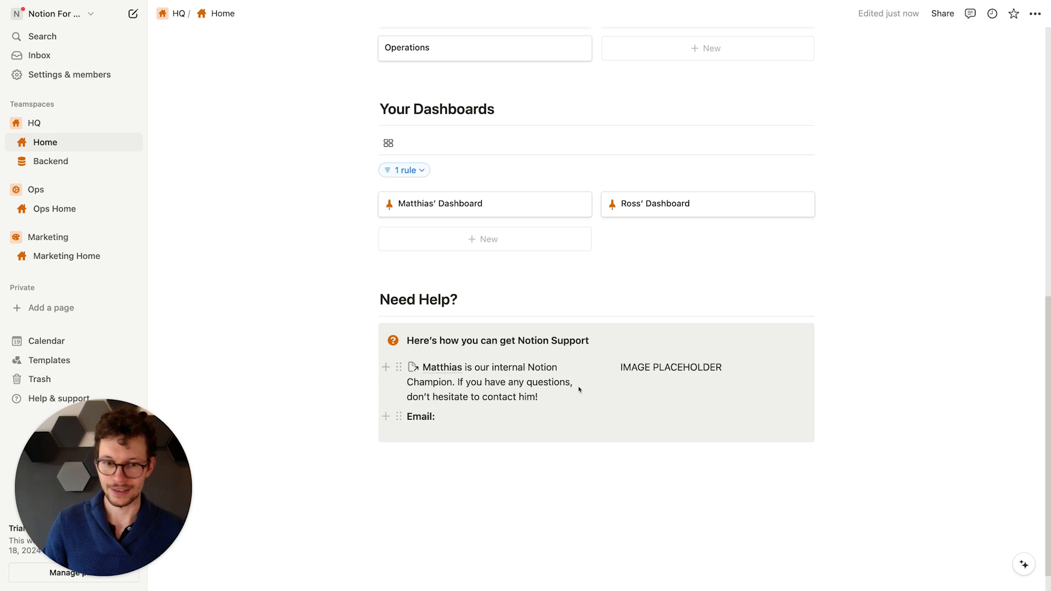
pyautogui.click(431, 463)
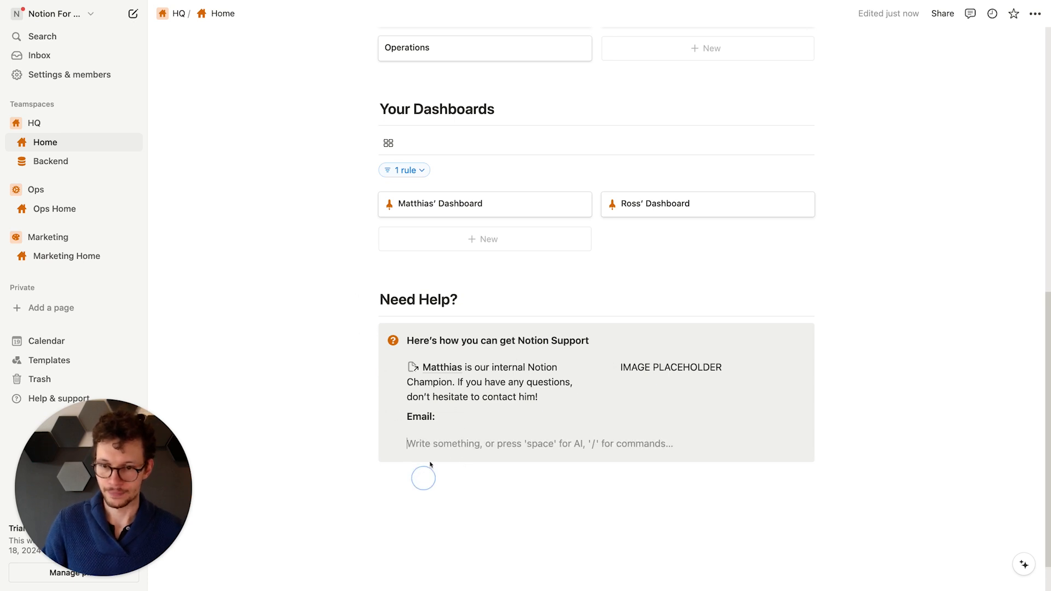
pyautogui.hotkey('shift', 'Tab')
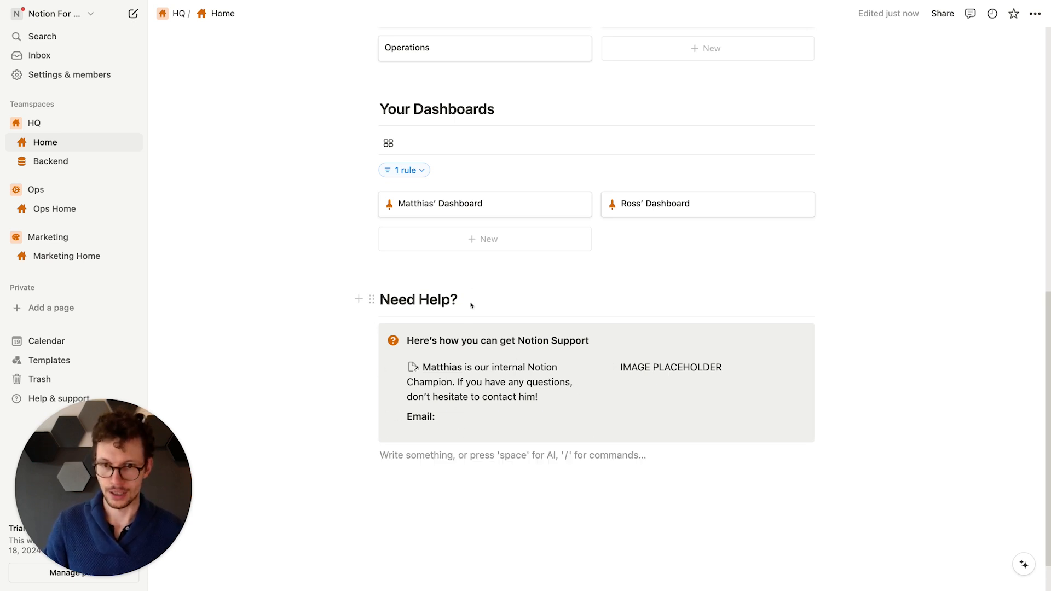
# Step: Insert a callout block directly below the Need Help? divider, above the Notion Support callout
pyautogui.click(471, 305)
pyautogui.press('Return')
pyautogui.moveTo(374, 328); pyautogui.dragTo(392, 341)
pyautogui.click(401, 336)
pyautogui.write('/cal')
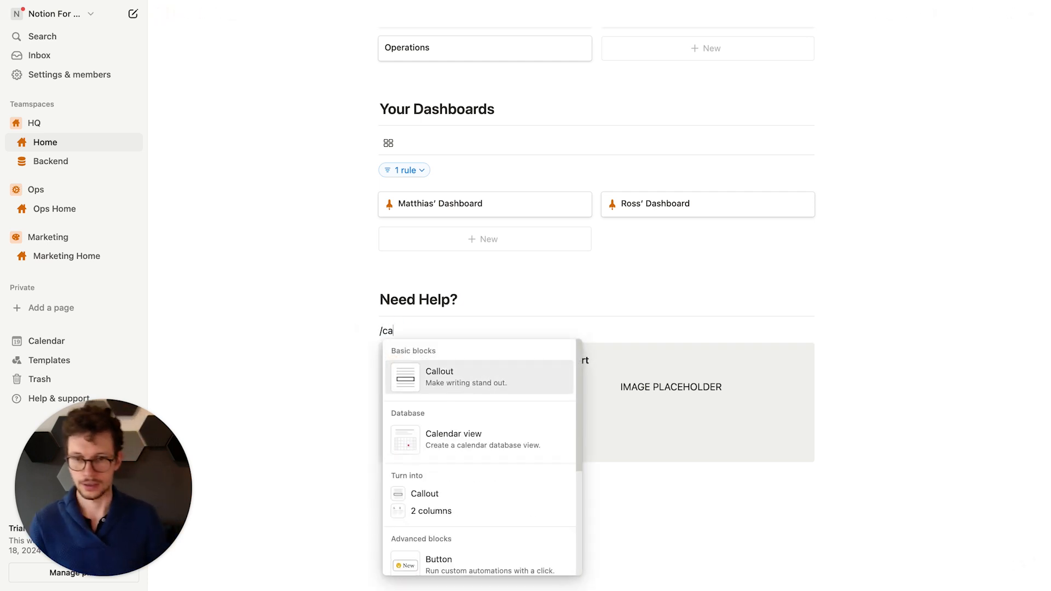
pyautogui.press('Return')
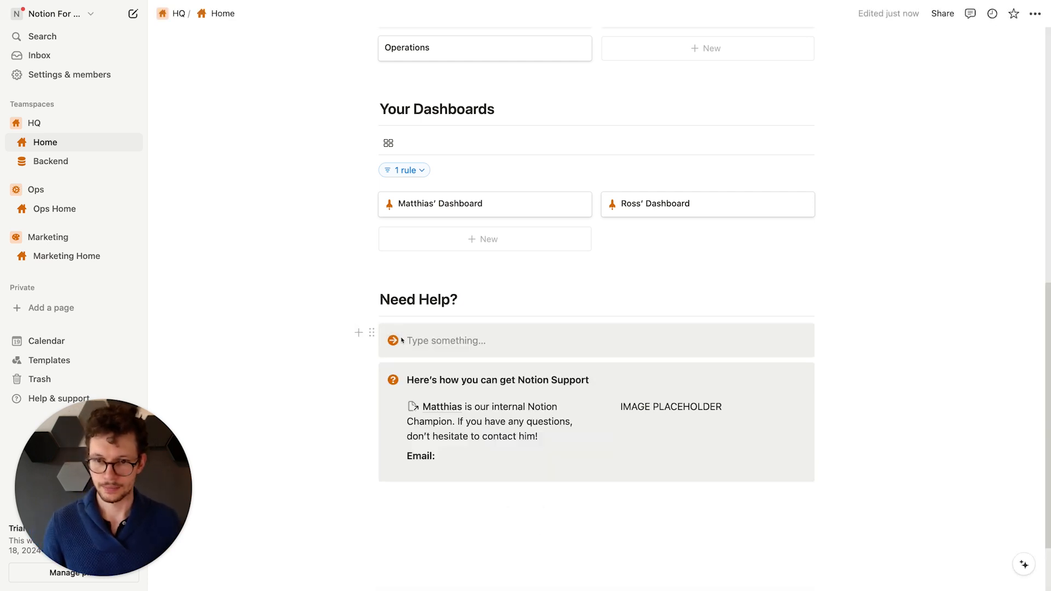
# Step: Write "Can't see your dashboard?" in the new callout and make it bold
pyautogui.write('Ca')
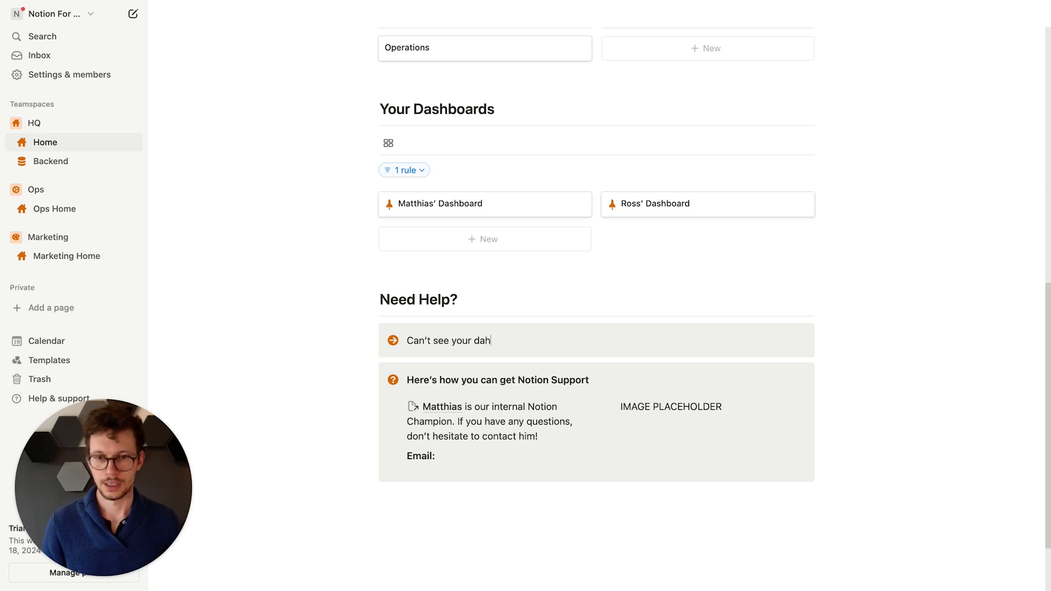
pyautogui.write('n’t see your dashboard?')
pyautogui.press('super+a')
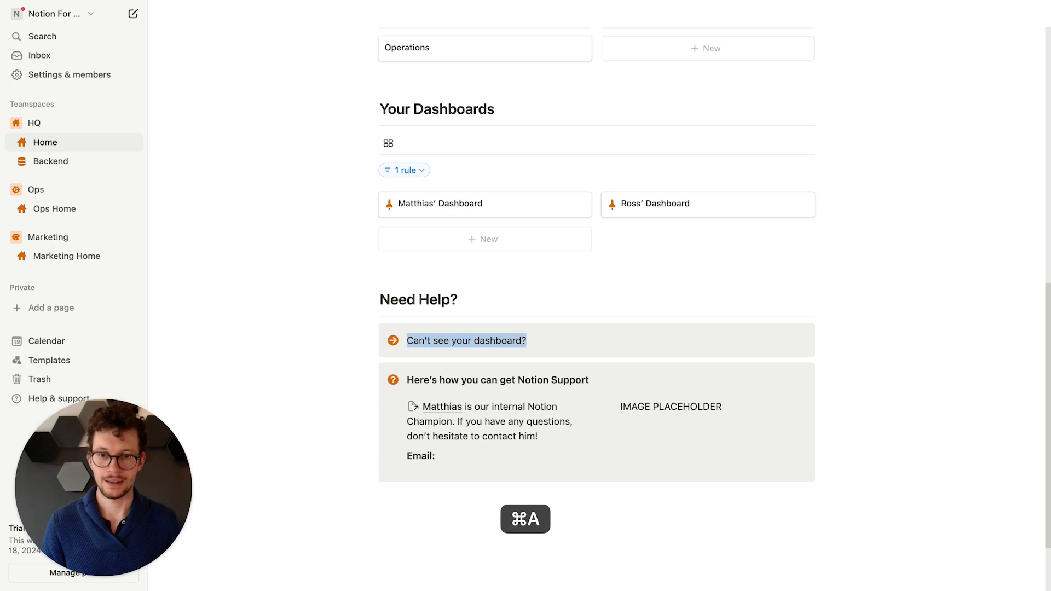
pyautogui.press('super+b')
pyautogui.click(541, 338)
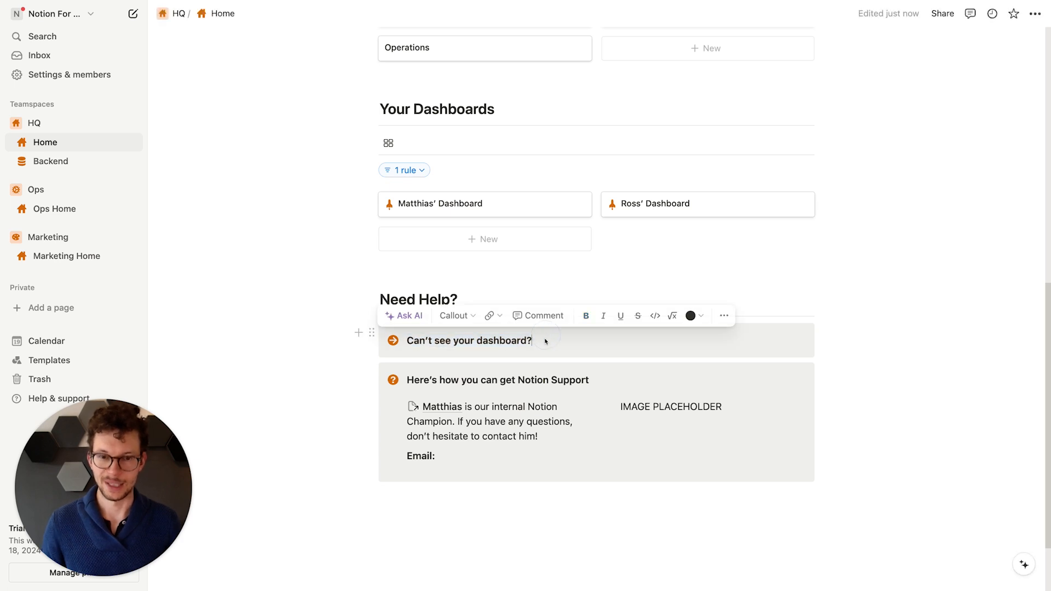
# Step: Insert a button block inside the new callout, beneath the "Can't see your dashboard?" text
pyautogui.press('Return')
pyautogui.moveTo(372, 370); pyautogui.dragTo(419, 354)
pyautogui.write('/butt')
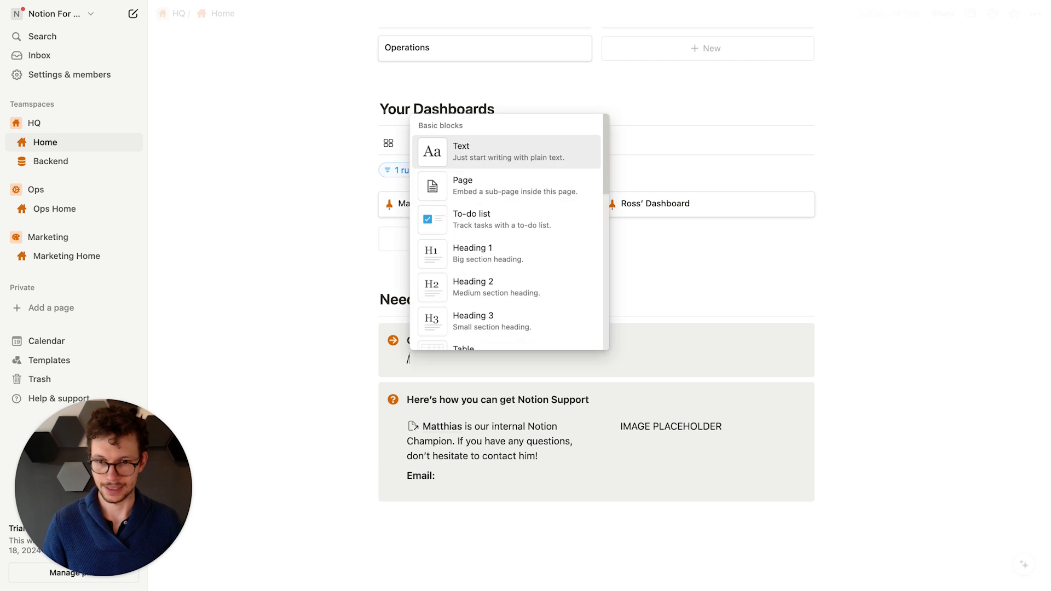
pyautogui.press('Return')
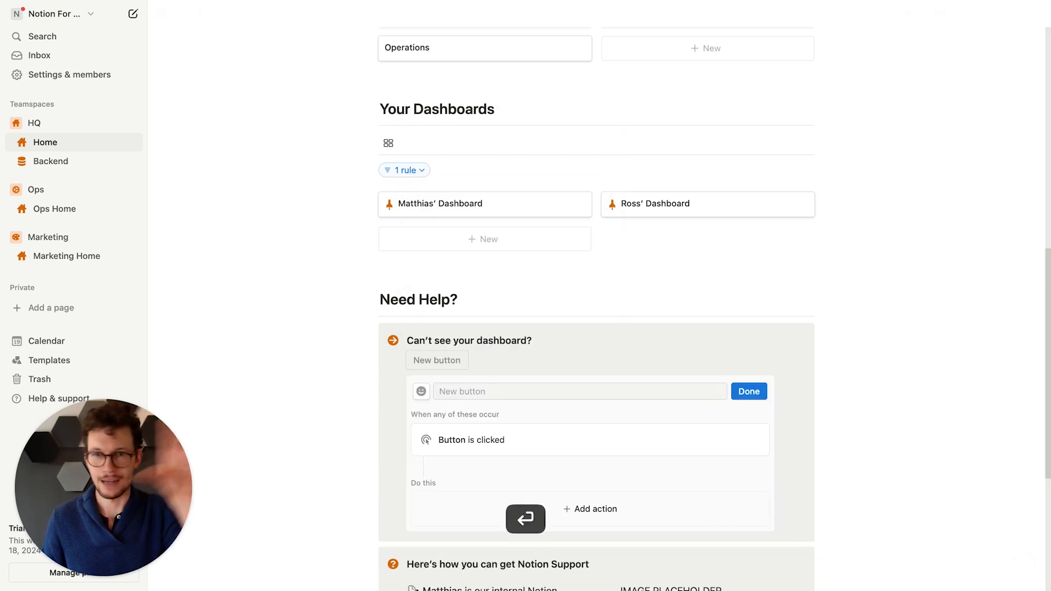
pyautogui.scroll(-2, 457, 294)
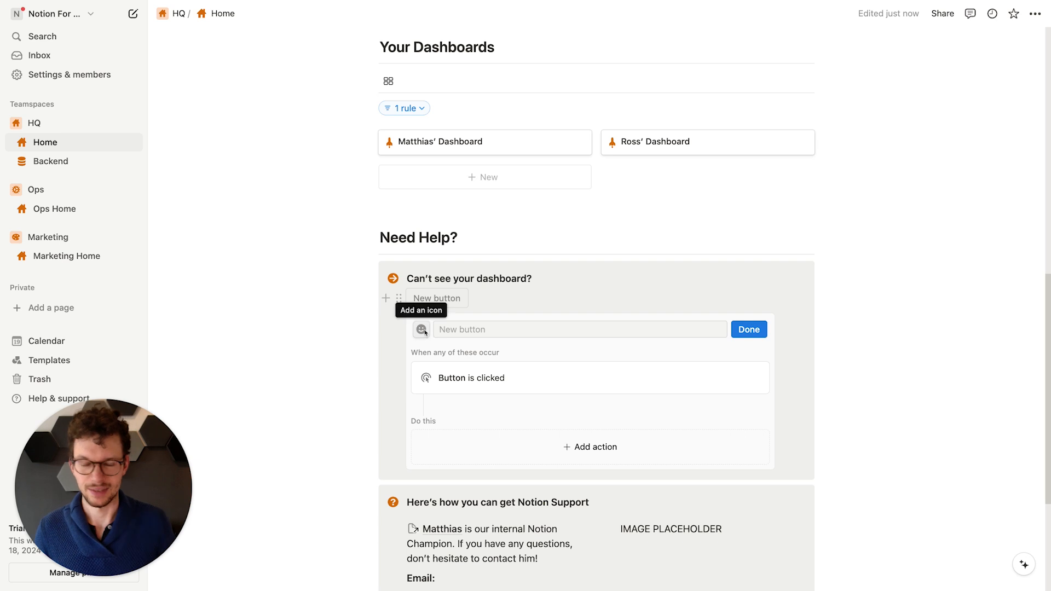
# Step: Give the button the orange rocket icon and the label "Create new Dashboard"
pyautogui.click(421, 330)
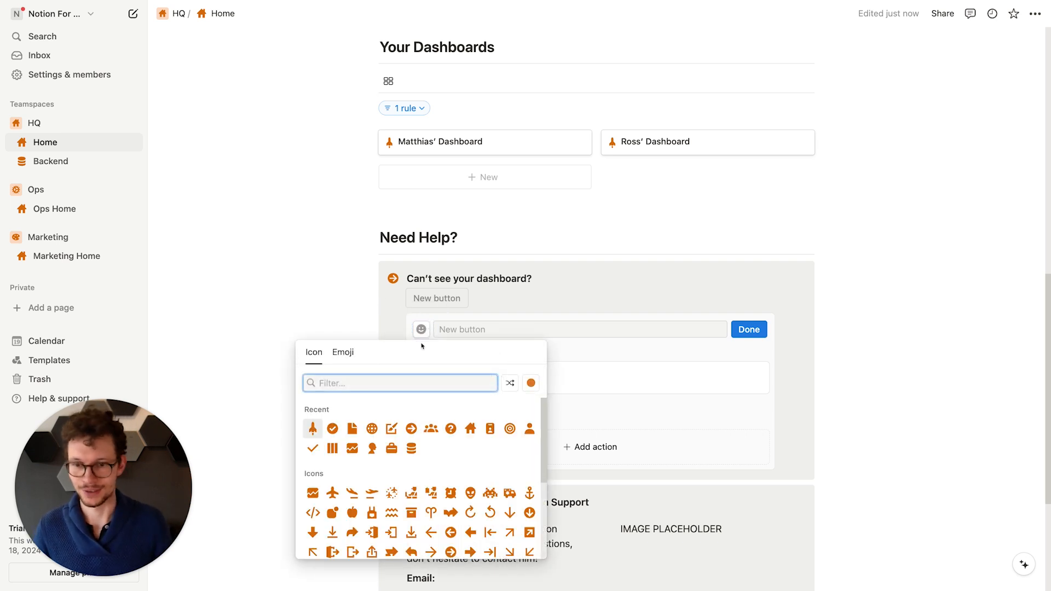
pyautogui.click(313, 430)
pyautogui.click(482, 335)
pyautogui.write('Create new Dashboard')
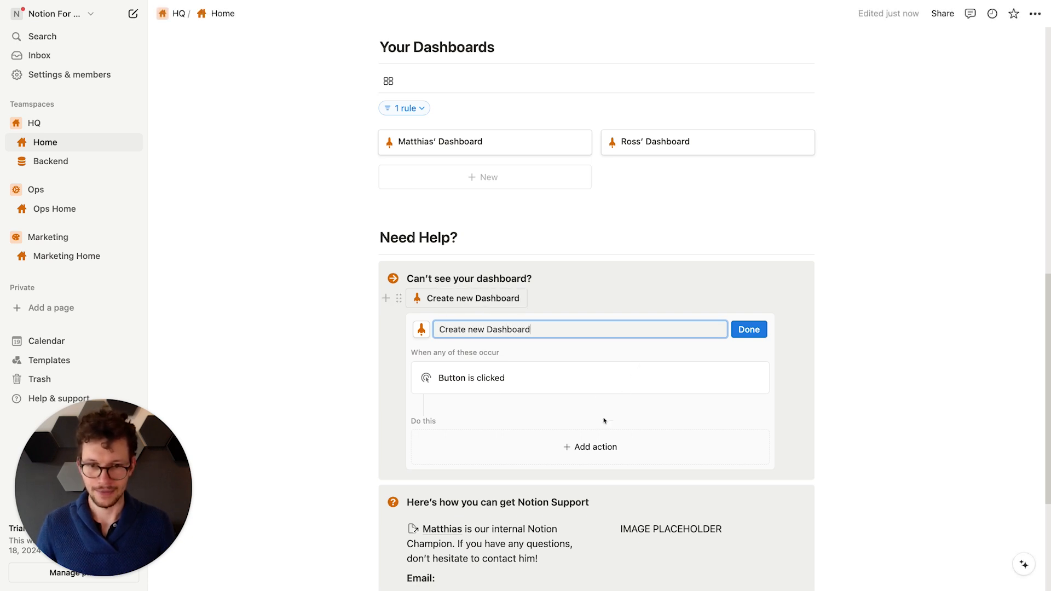
# Step: Give the button an action that adds a page to Dashboards using the New Standard Dashboard template
pyautogui.click(575, 447)
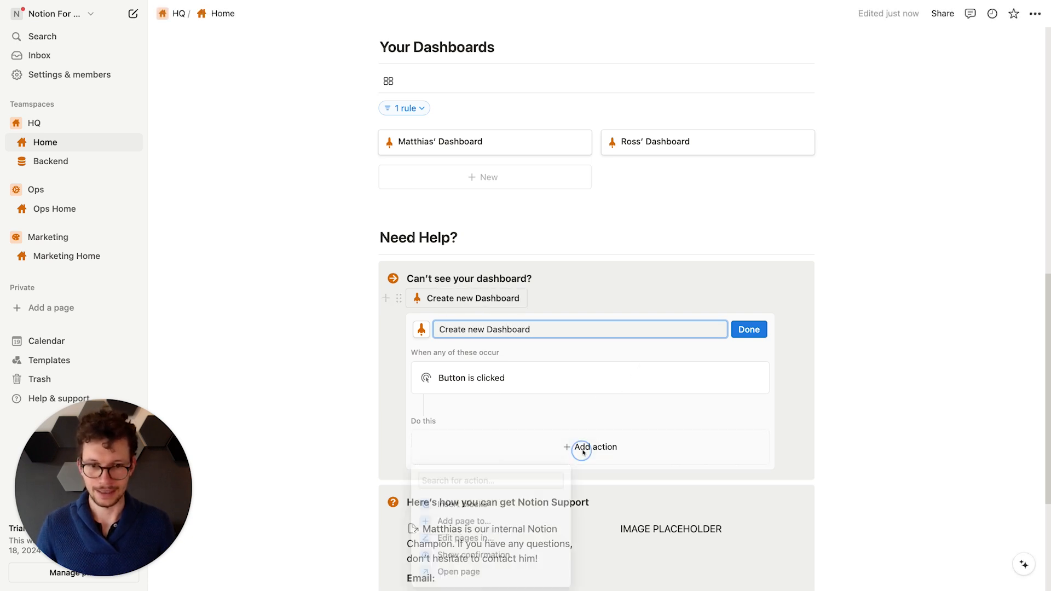
pyautogui.click(468, 359)
pyautogui.click(522, 451)
pyautogui.click(480, 349)
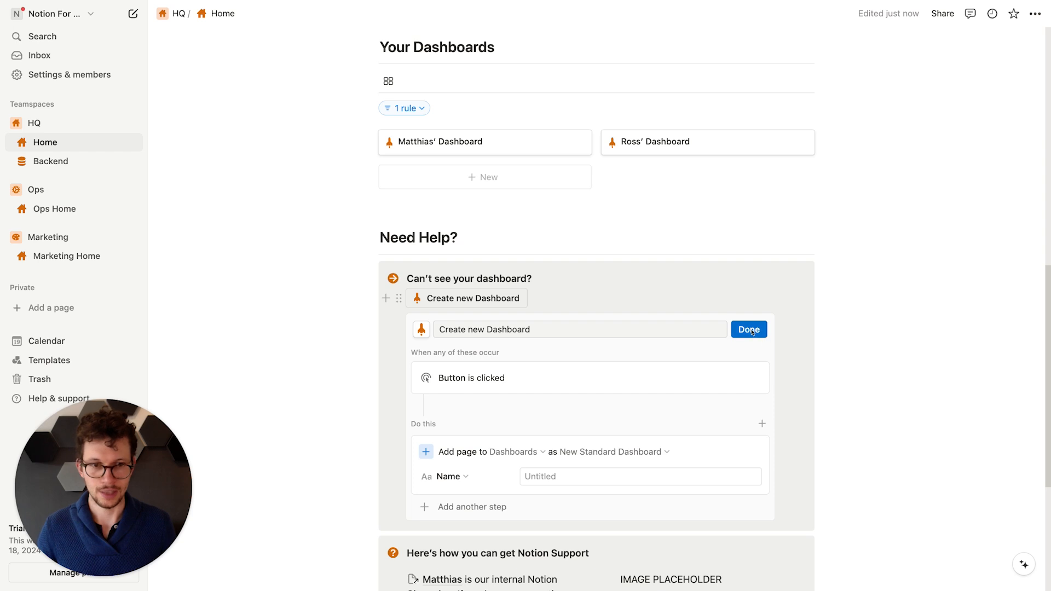
# Step: Add a button step that opens the newly added page as a Full page, and save the button
pyautogui.click(469, 507)
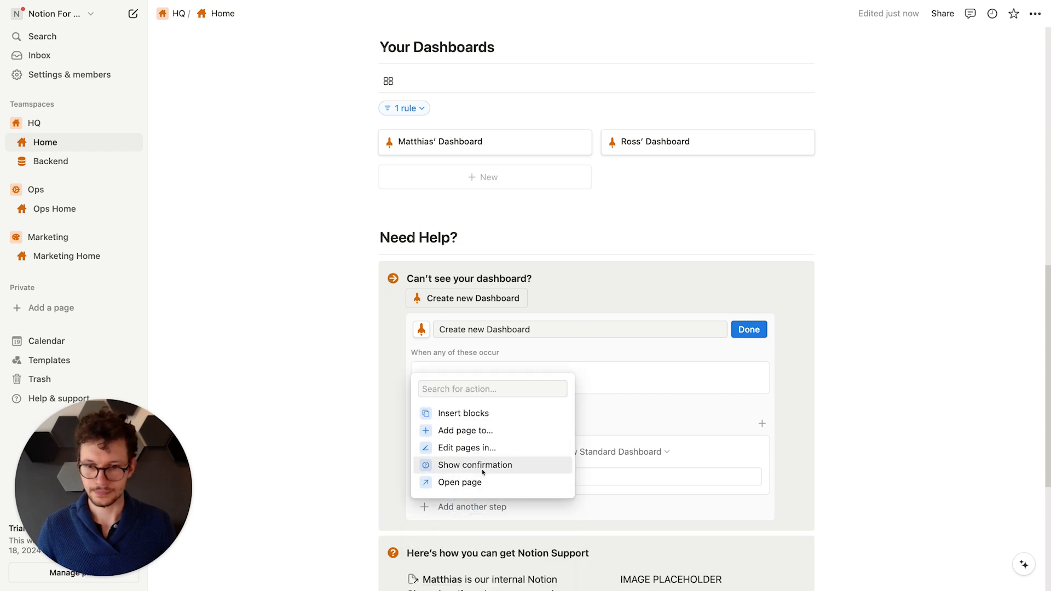
pyautogui.click(482, 482)
pyautogui.scroll(-5, 483, 468)
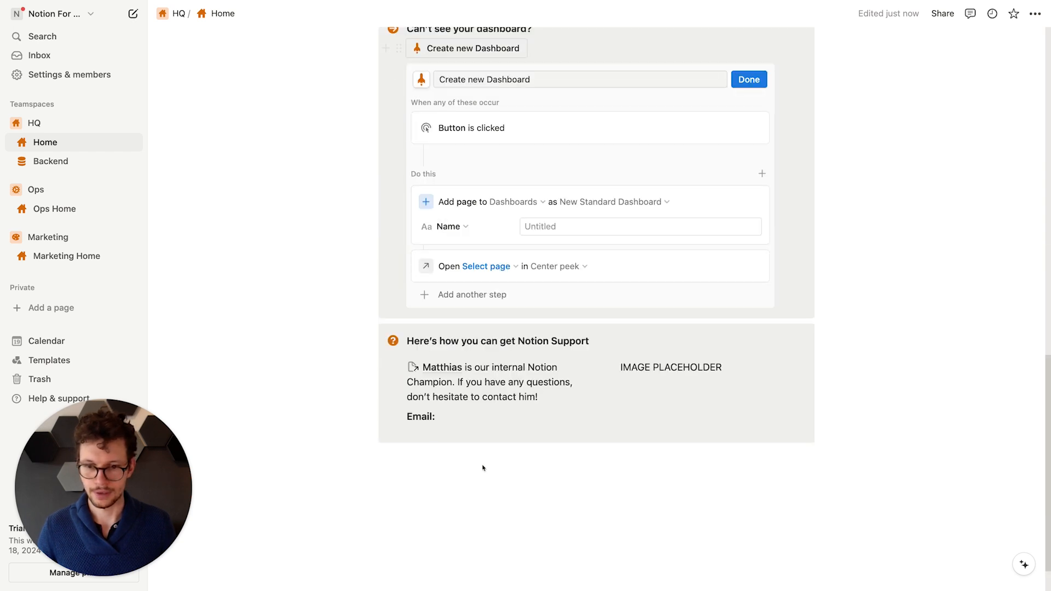
pyautogui.click(482, 267)
pyautogui.click(434, 334)
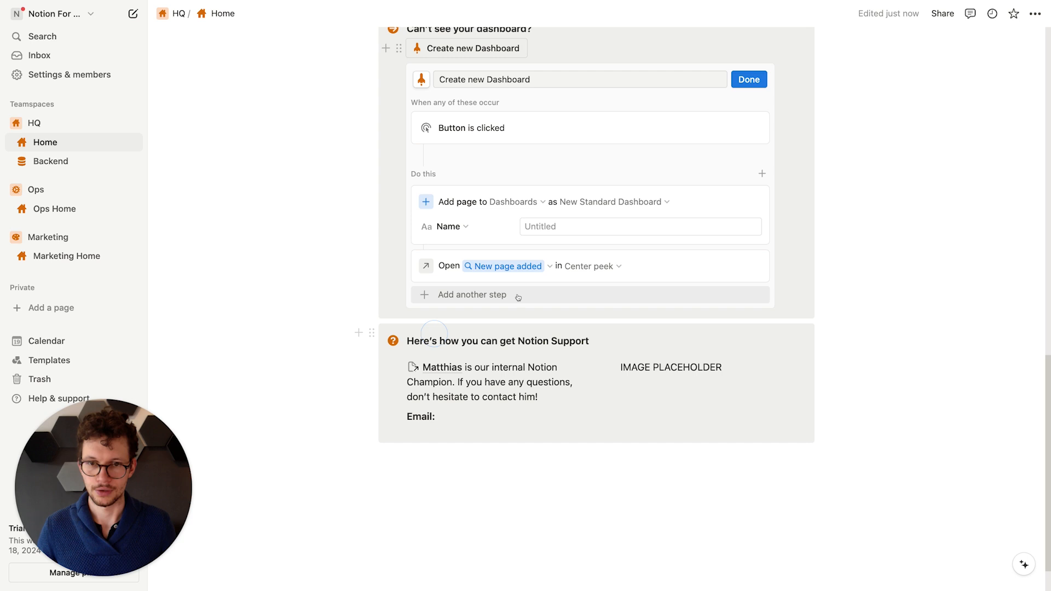
pyautogui.click(589, 267)
pyautogui.click(529, 372)
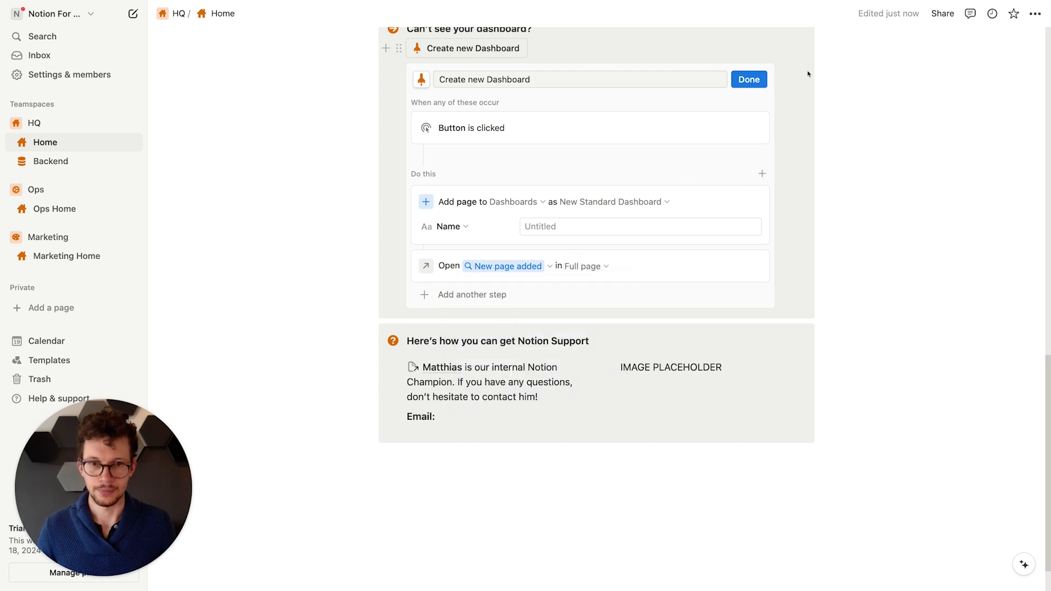
pyautogui.click(737, 79)
# Step: Test the Create new Dashboard button by running it
pyautogui.scroll(3, 391, 444)
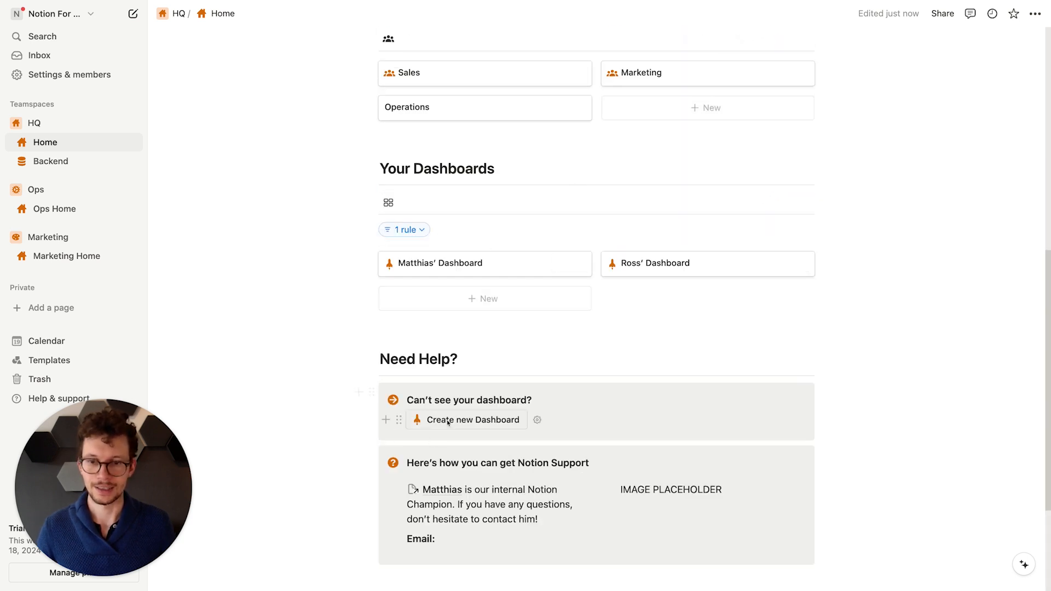
pyautogui.click(469, 419)
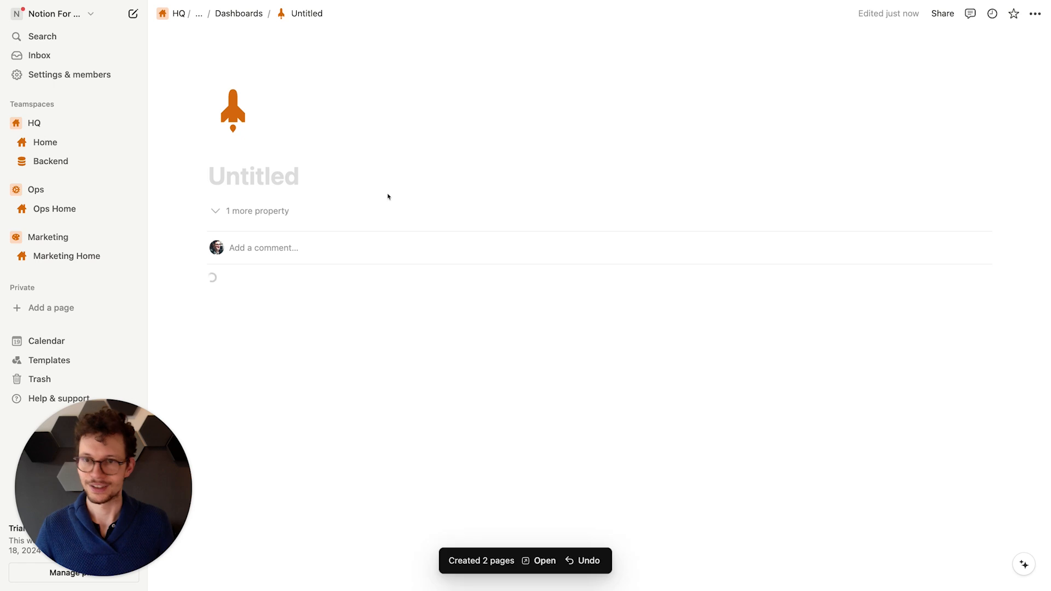
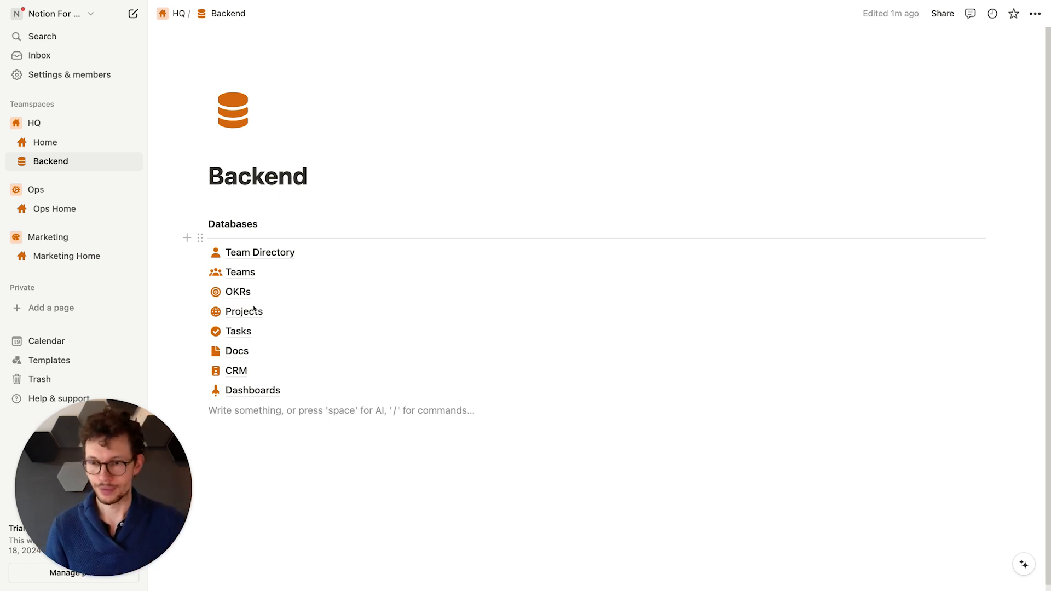
# Step: Create a template named New Project in the Projects database and give it the orange globe icon
pyautogui.click(253, 312)
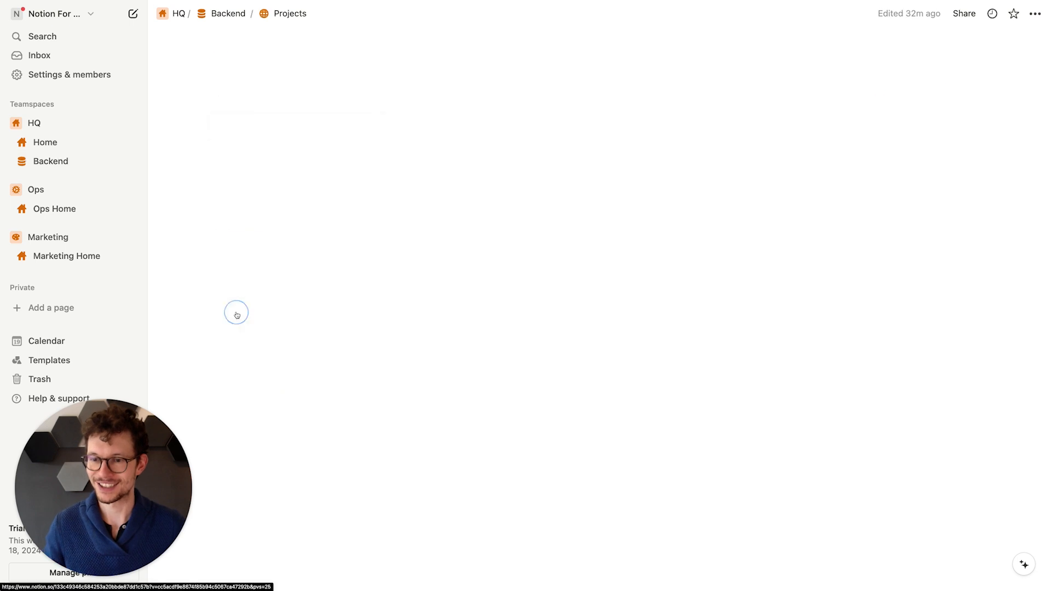
pyautogui.click(986, 91)
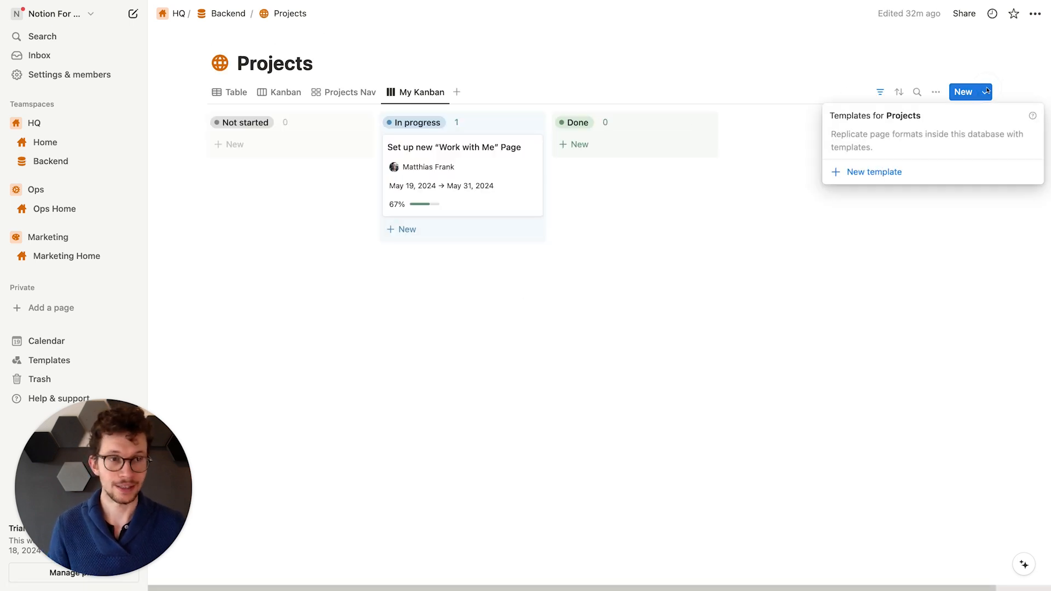
pyautogui.click(880, 171)
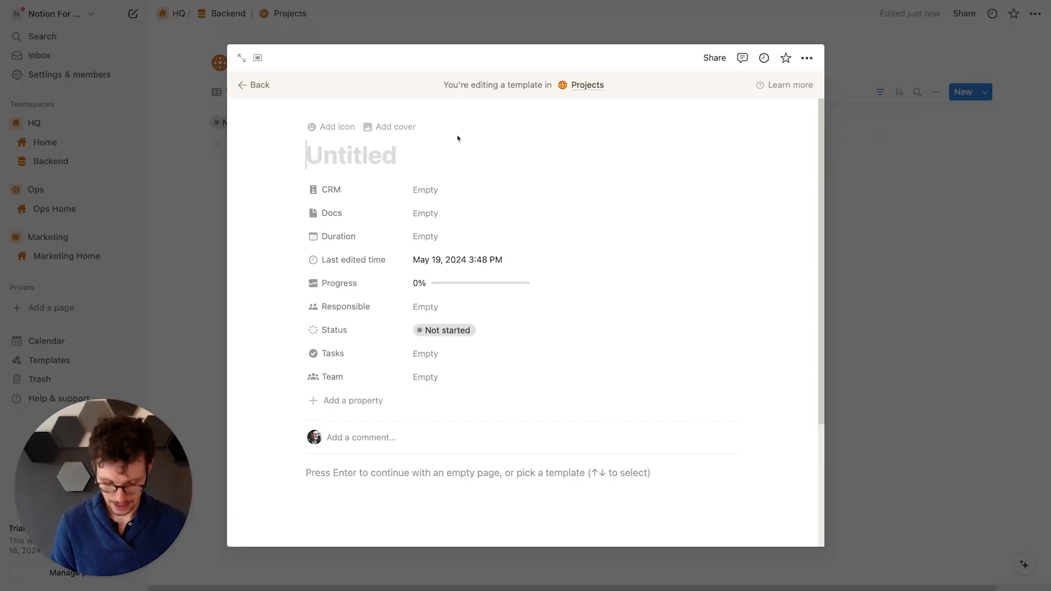
pyautogui.write('New Project')
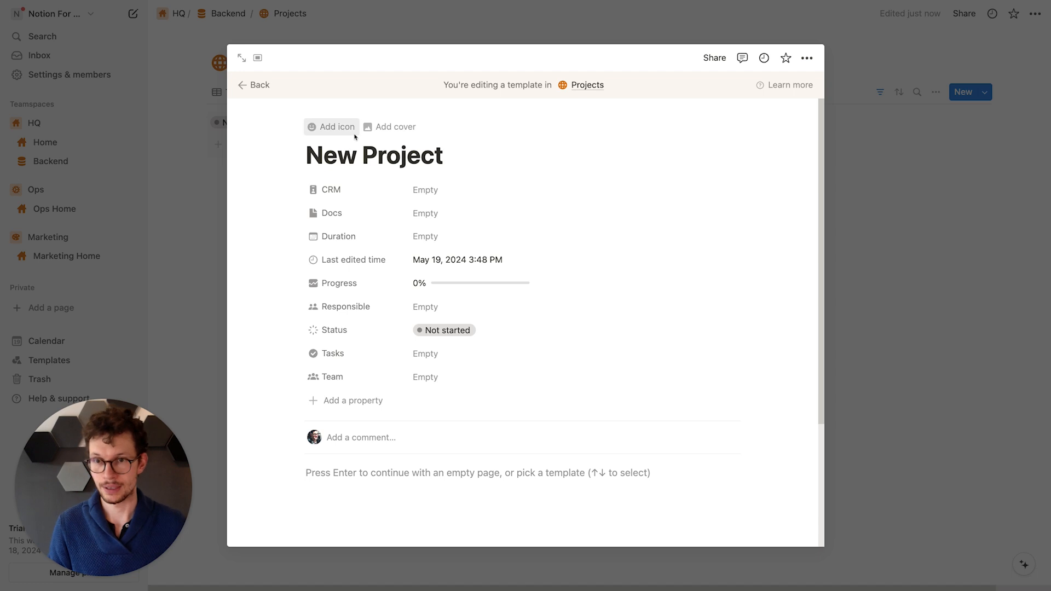
pyautogui.click(355, 137)
pyautogui.click(261, 220)
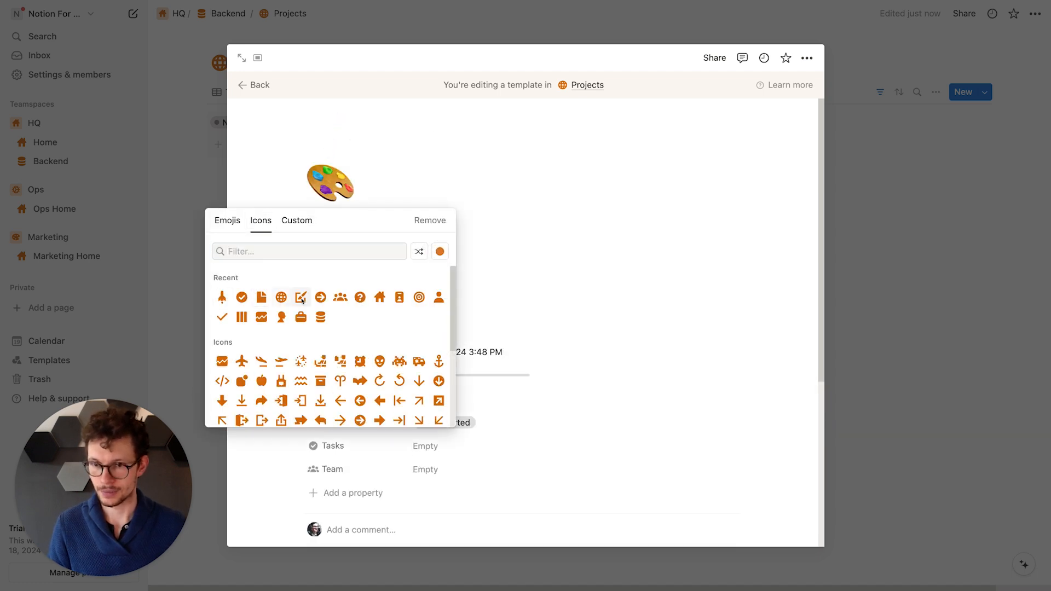
pyautogui.click(282, 298)
# Step: Open the New Project template as a full page and hide its Last edited time property
pyautogui.scroll(-3, 412, 224)
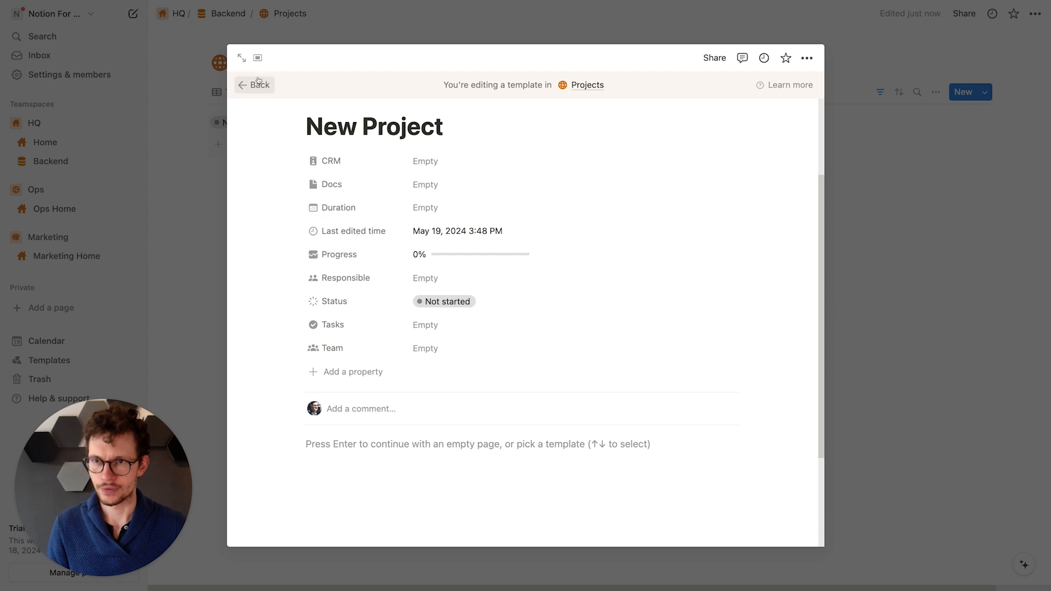
pyautogui.click(241, 57)
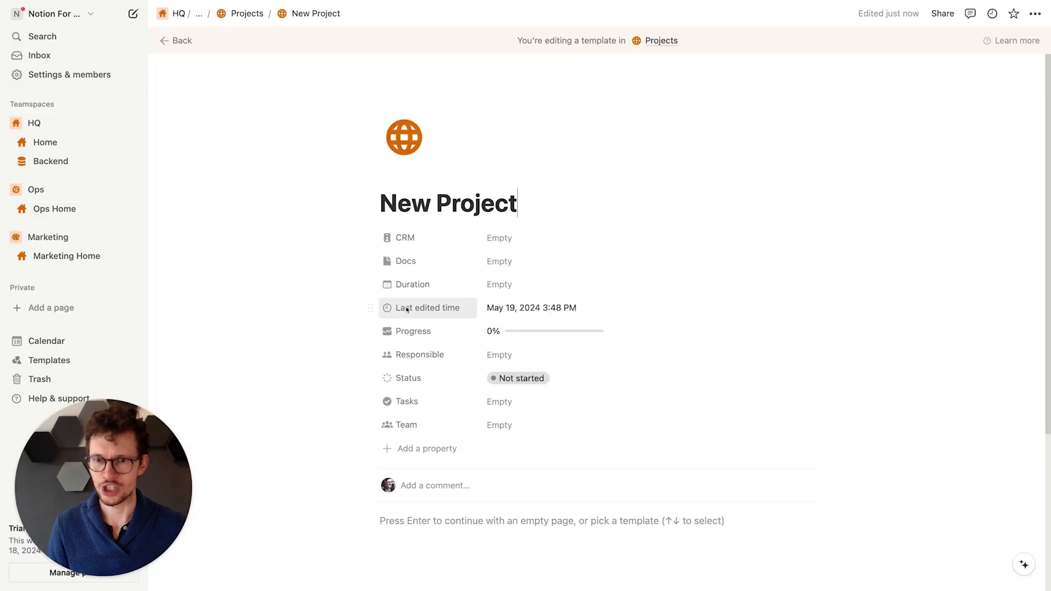
pyautogui.click(371, 308)
pyautogui.moveTo(423, 371)
pyautogui.click(536, 385)
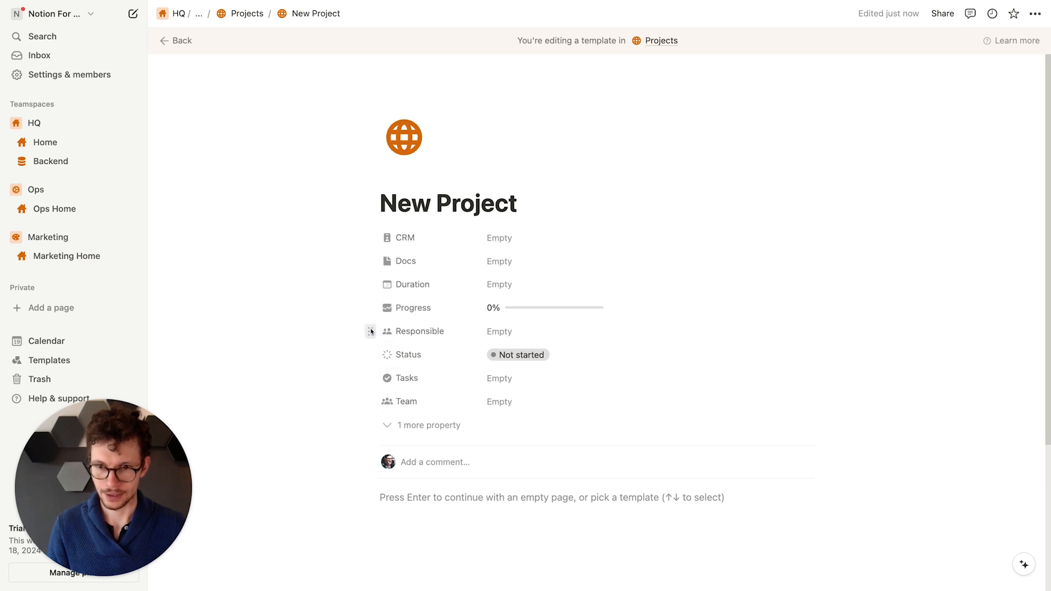
# Step: Reorder the New Project template's properties so Responsible, Status, Team, Duration and Progress come before CRM
pyautogui.moveTo(371, 331); pyautogui.dragTo(384, 237)
pyautogui.moveTo(370, 355); pyautogui.dragTo(379, 262)
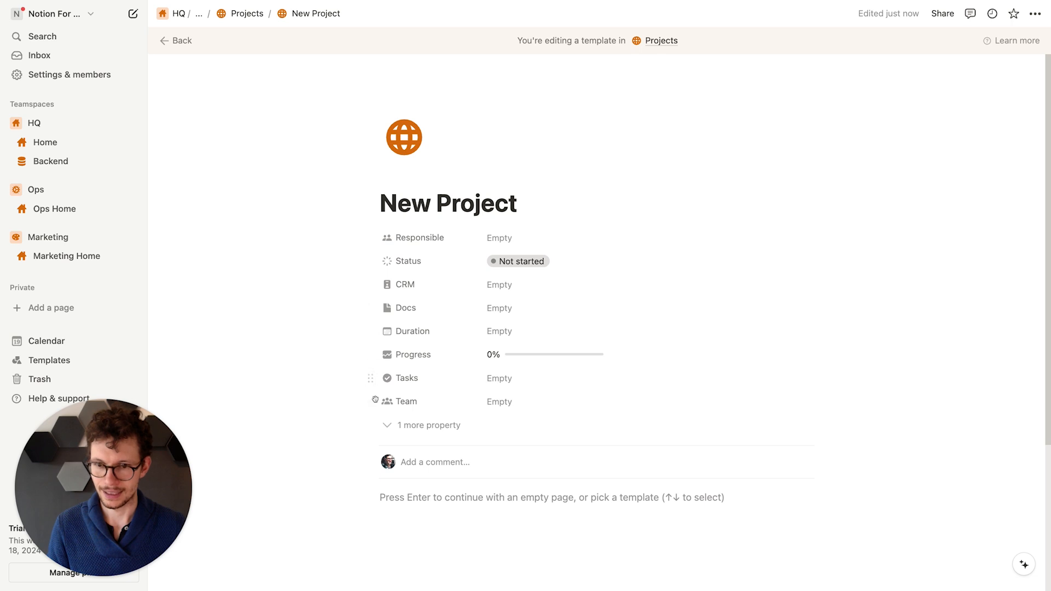
pyautogui.moveTo(375, 399); pyautogui.dragTo(405, 281)
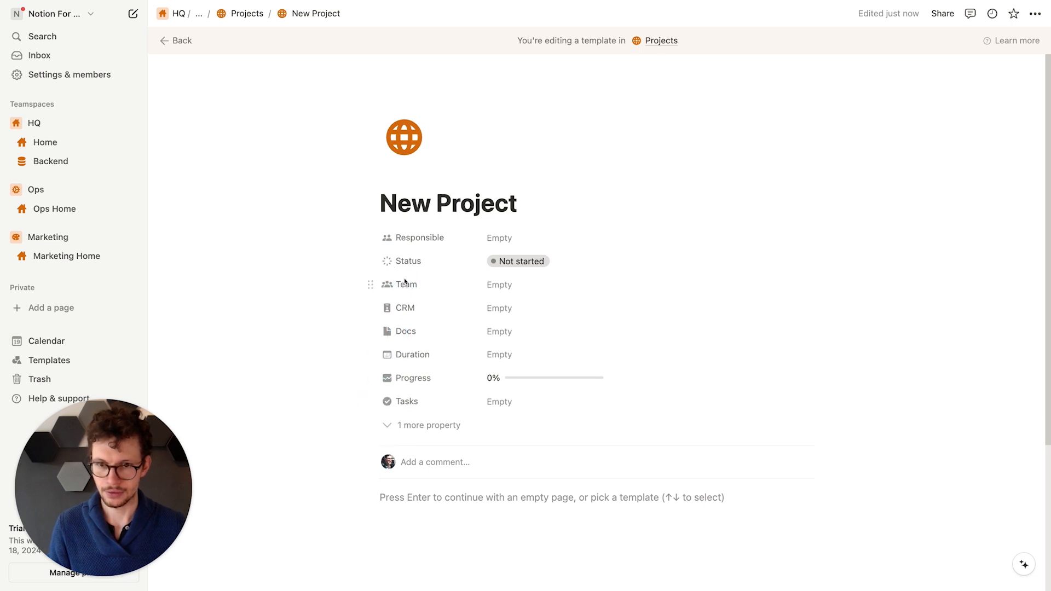
pyautogui.moveTo(370, 354); pyautogui.dragTo(378, 308)
pyautogui.moveTo(371, 378); pyautogui.dragTo(377, 332)
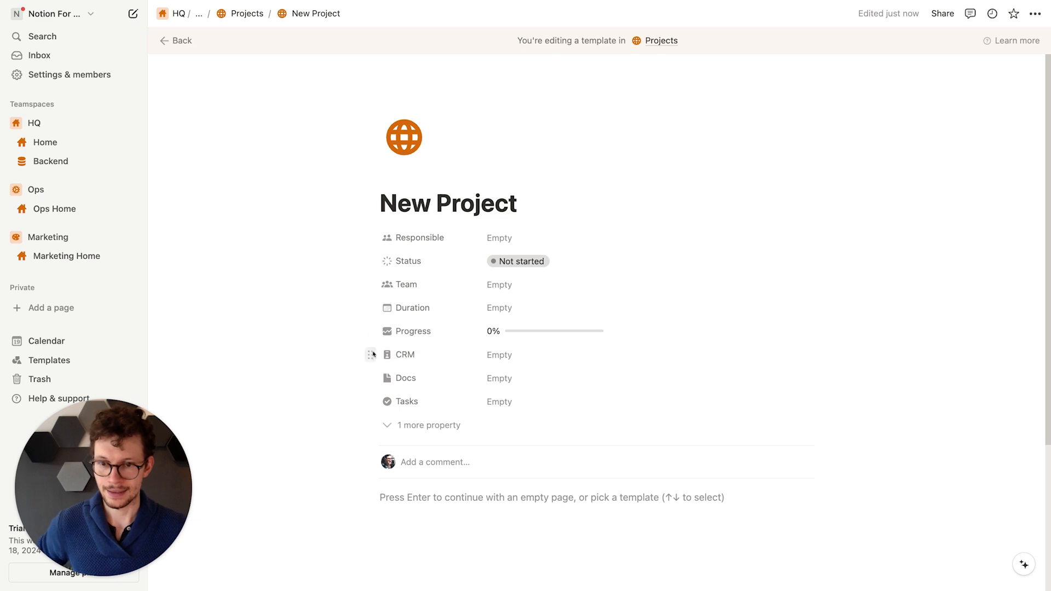
# Step: Set the CRM, Docs and Tasks properties of the New Project template to Always hide
pyautogui.click(372, 354)
pyautogui.moveTo(481, 445)
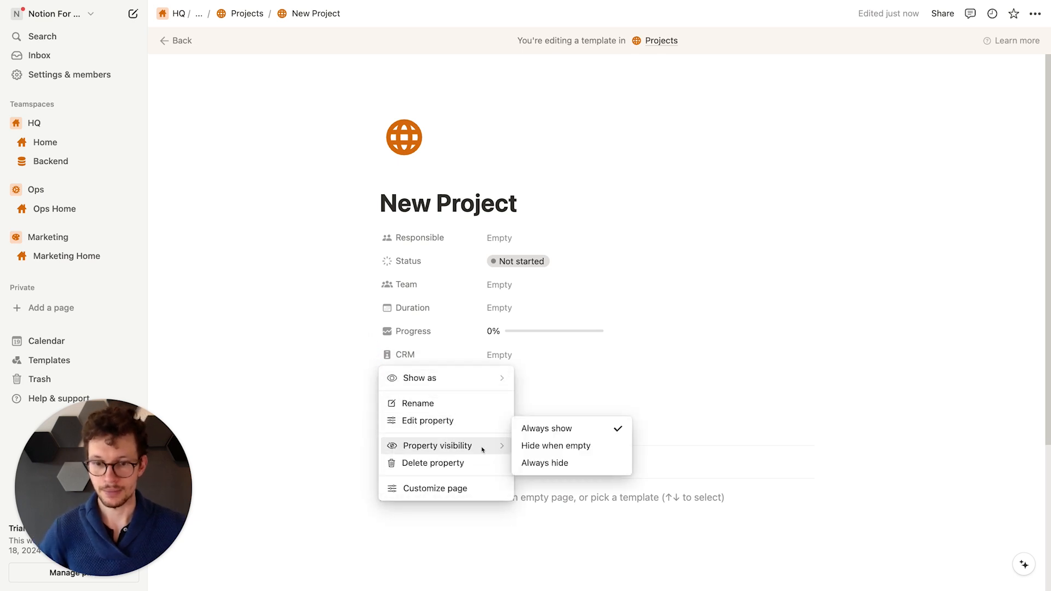
pyautogui.click(547, 466)
pyautogui.click(368, 354)
pyautogui.moveTo(499, 452)
pyautogui.click(534, 463)
pyautogui.click(372, 354)
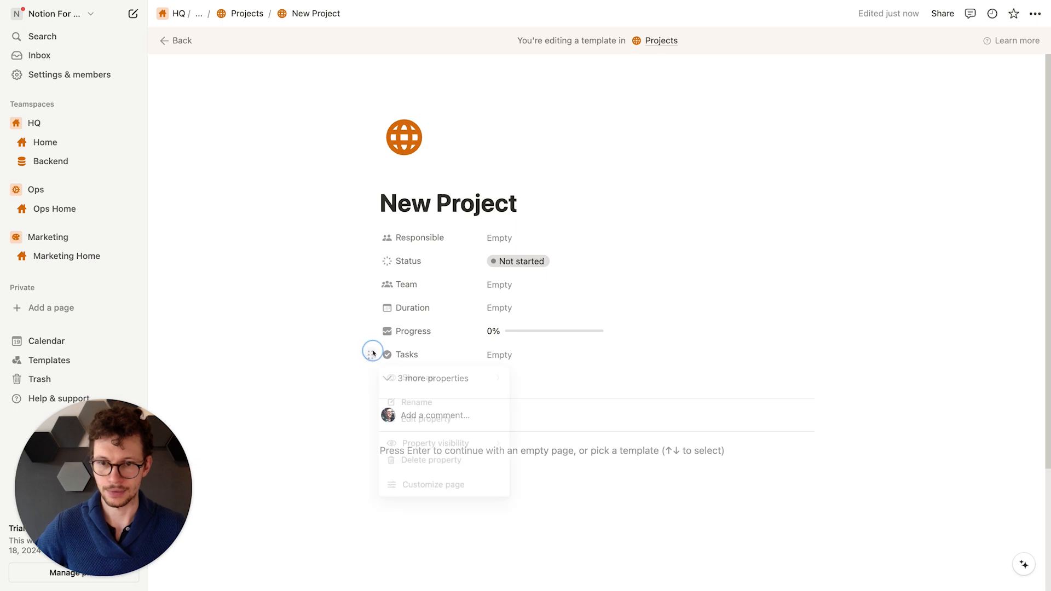
pyautogui.click(539, 463)
# Step: Start the template with an empty page body and set the page to full width
pyautogui.press('Return')
pyautogui.click(1035, 13)
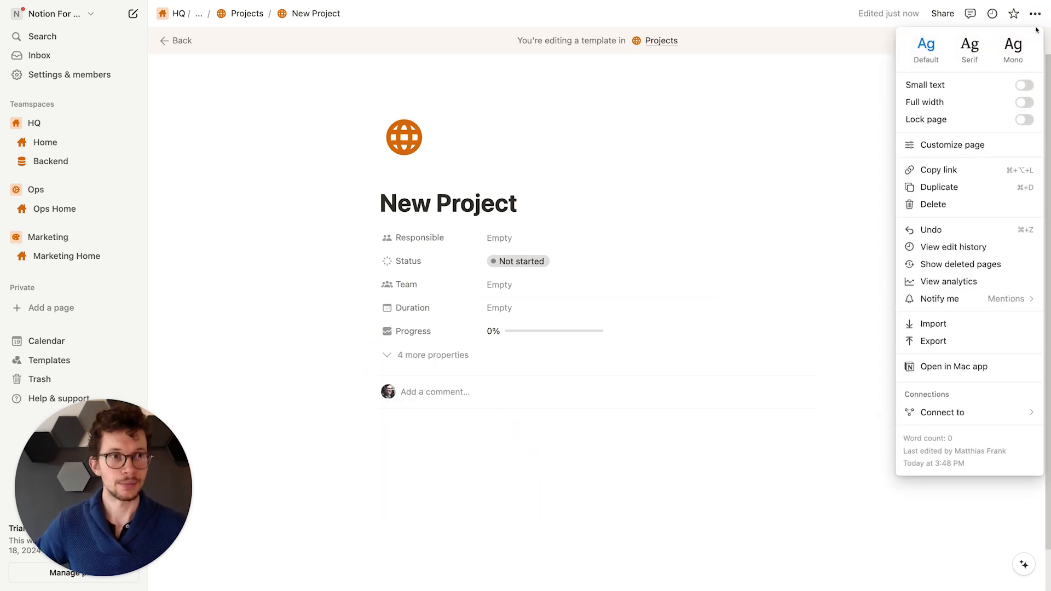
pyautogui.click(1024, 102)
pyautogui.click(371, 432)
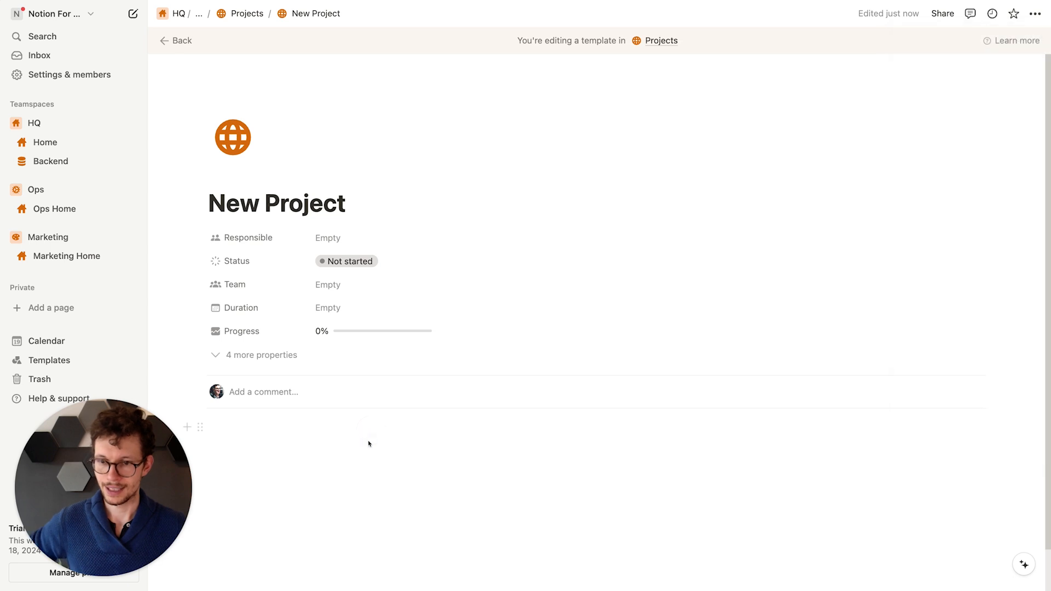
# Step: Add a Toggle heading 1 reading "1️⃣ Planning" as the first block of the template body
pyautogui.click(370, 432)
pyautogui.scroll(-2, 370, 438)
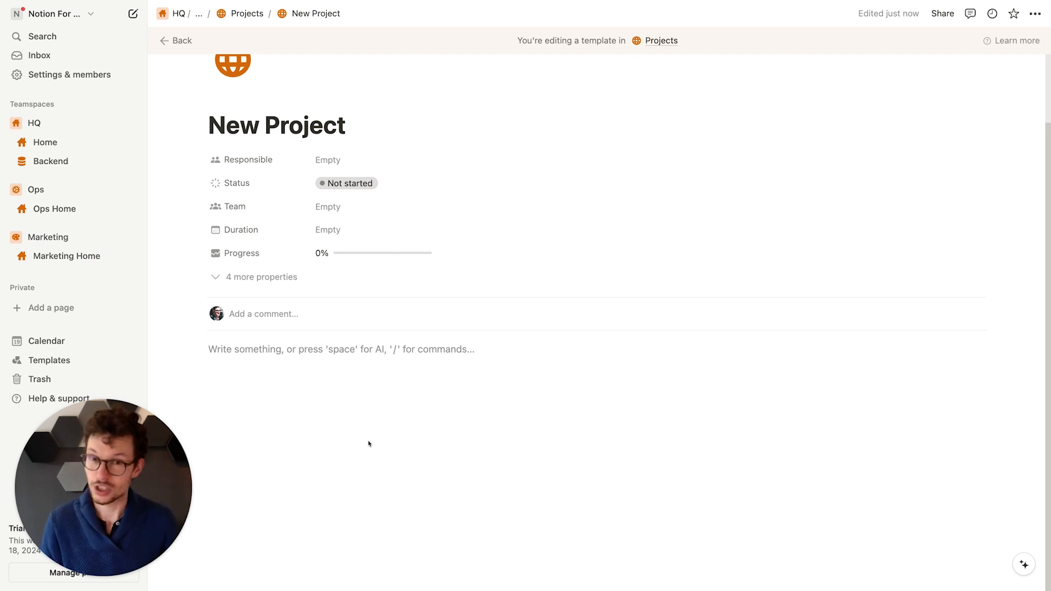
pyautogui.write('/h1')
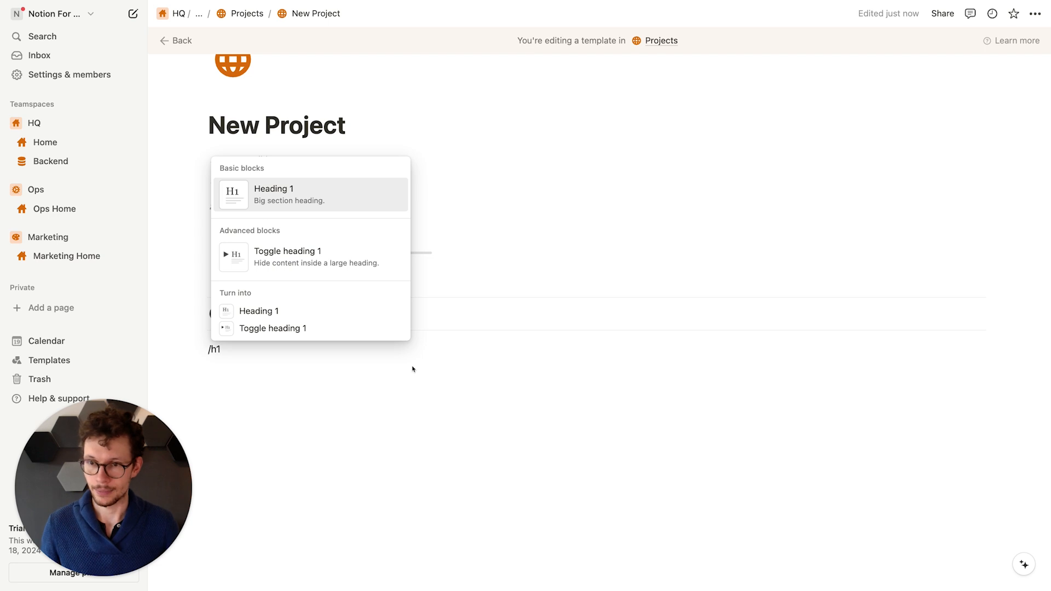
pyautogui.click(305, 261)
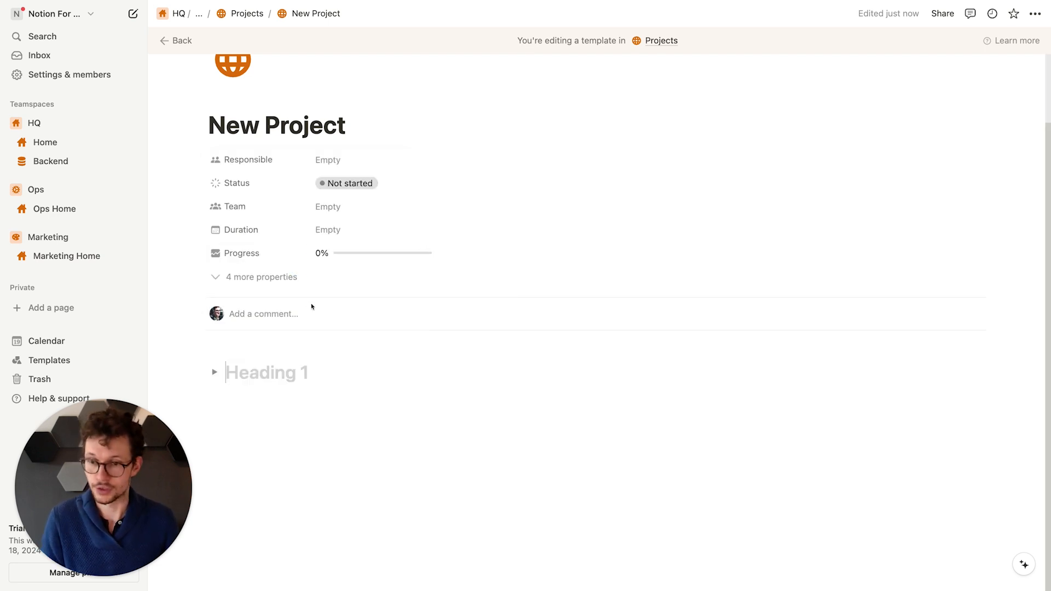
pyautogui.press('ctrl+super+space')
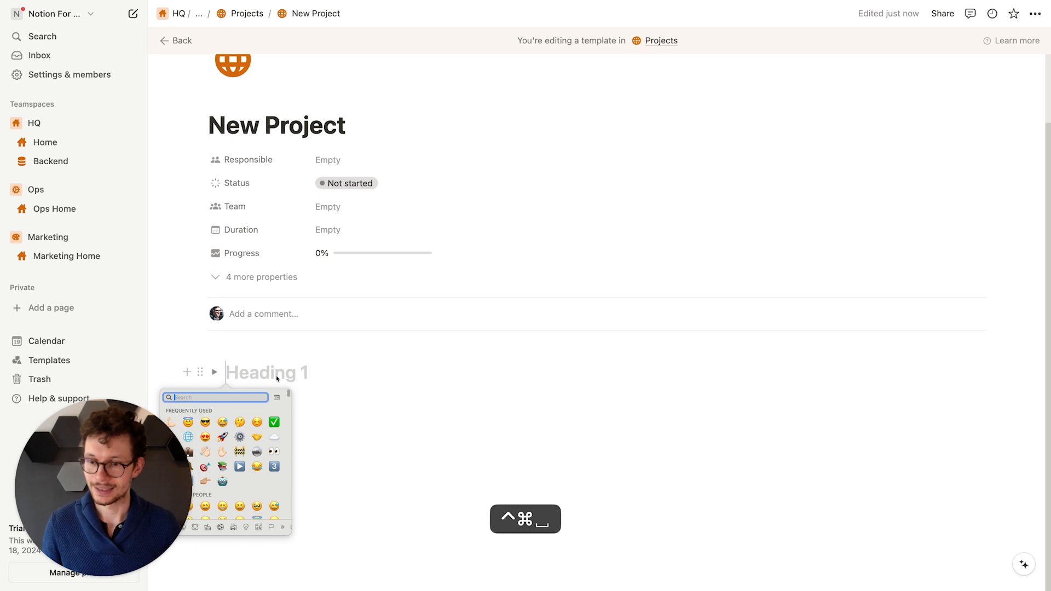
pyautogui.press('Escape')
pyautogui.click(245, 377)
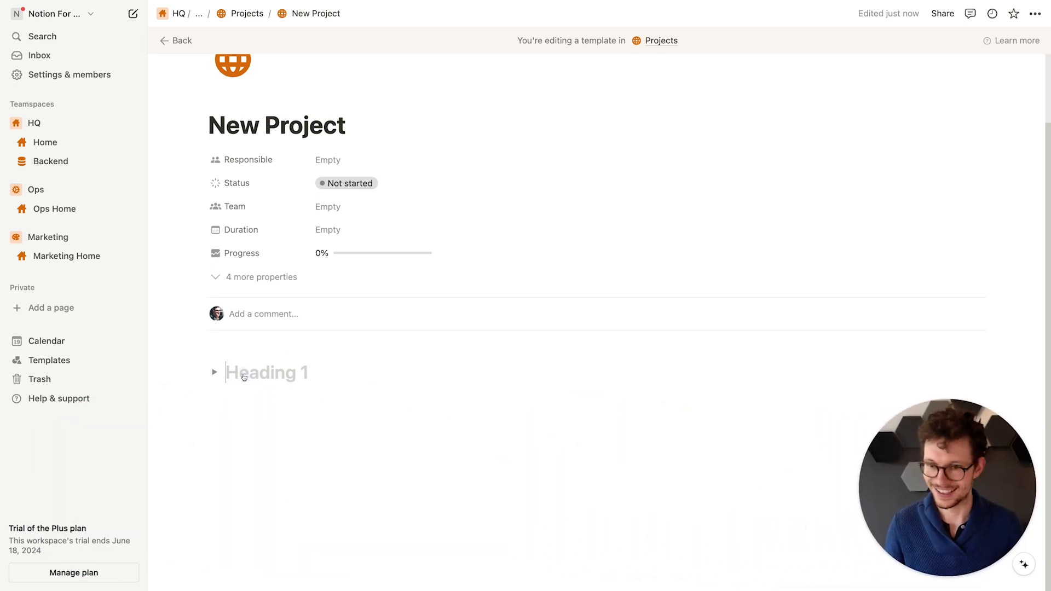
pyautogui.press('ctrl+super+space')
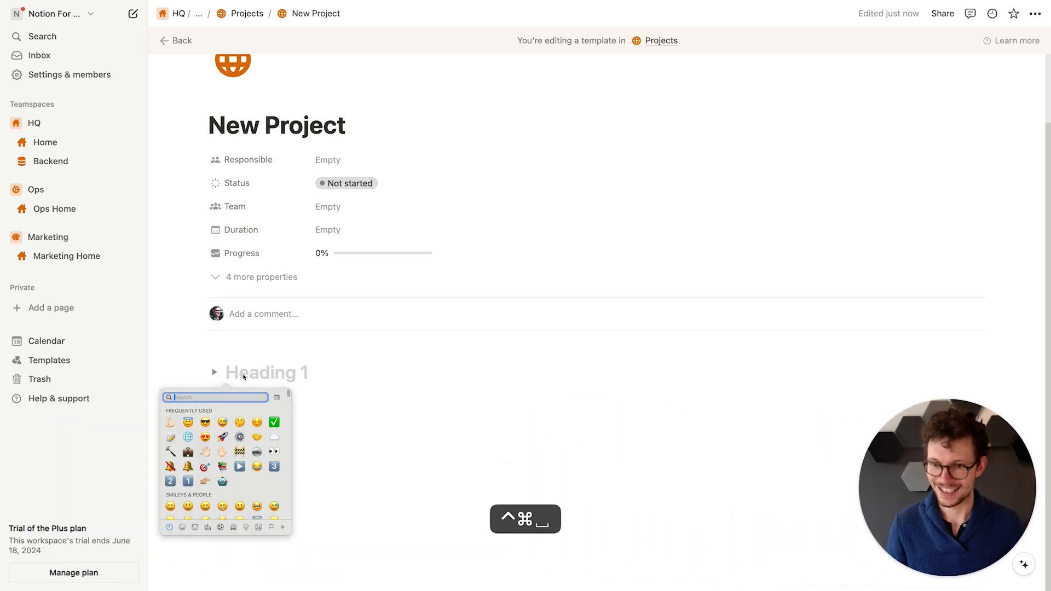
pyautogui.click(191, 482)
pyautogui.write('Planning')
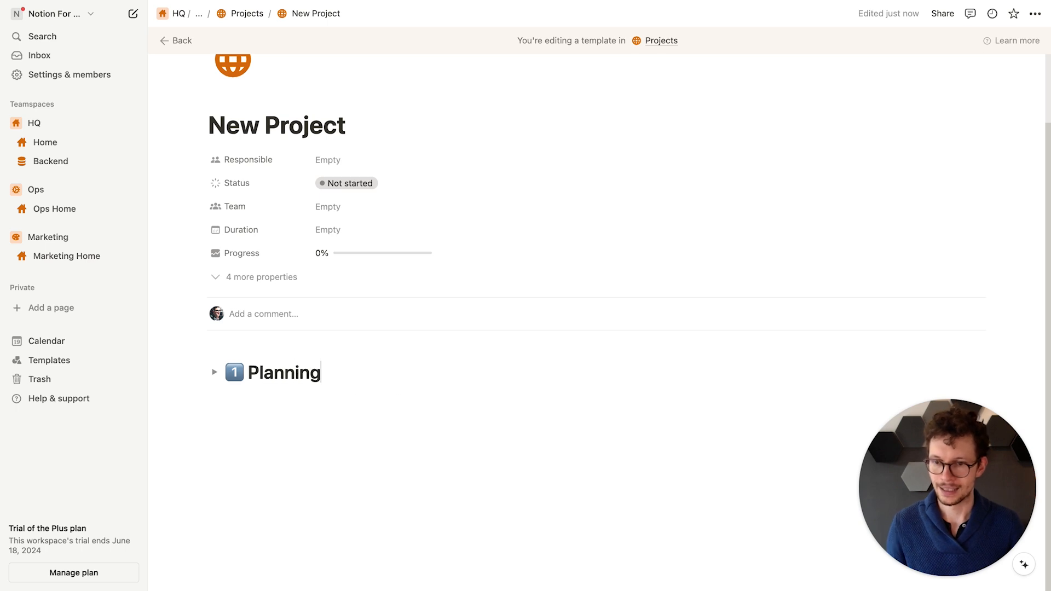
# Step: Add a Toggle heading 1 reading "2️⃣ Execution" below the Planning heading
pyautogui.press('Return')
pyautogui.write('/h1')
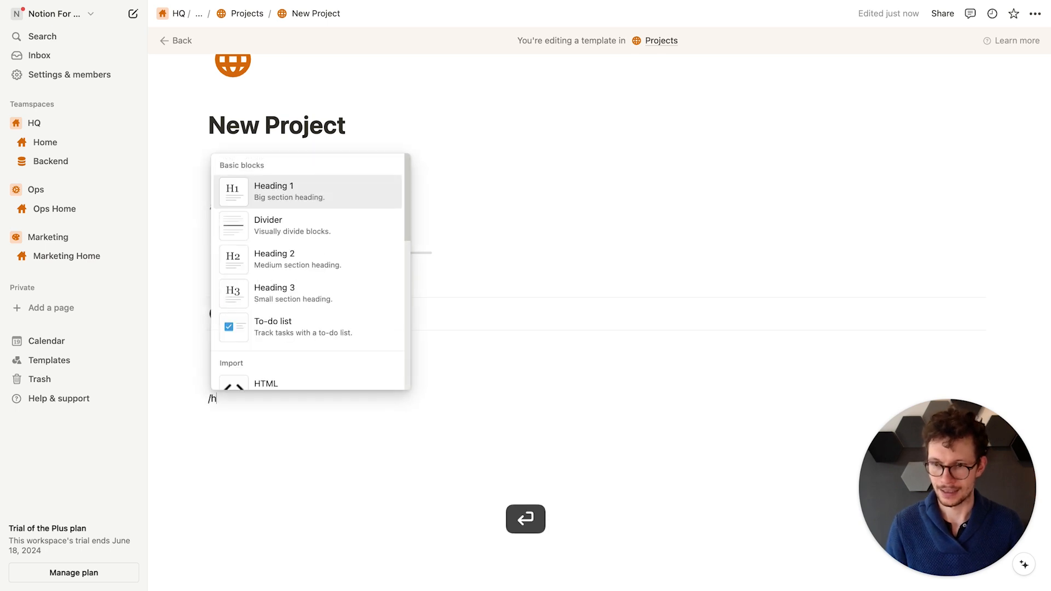
pyautogui.click(310, 302)
pyautogui.press('ctrl+super+space')
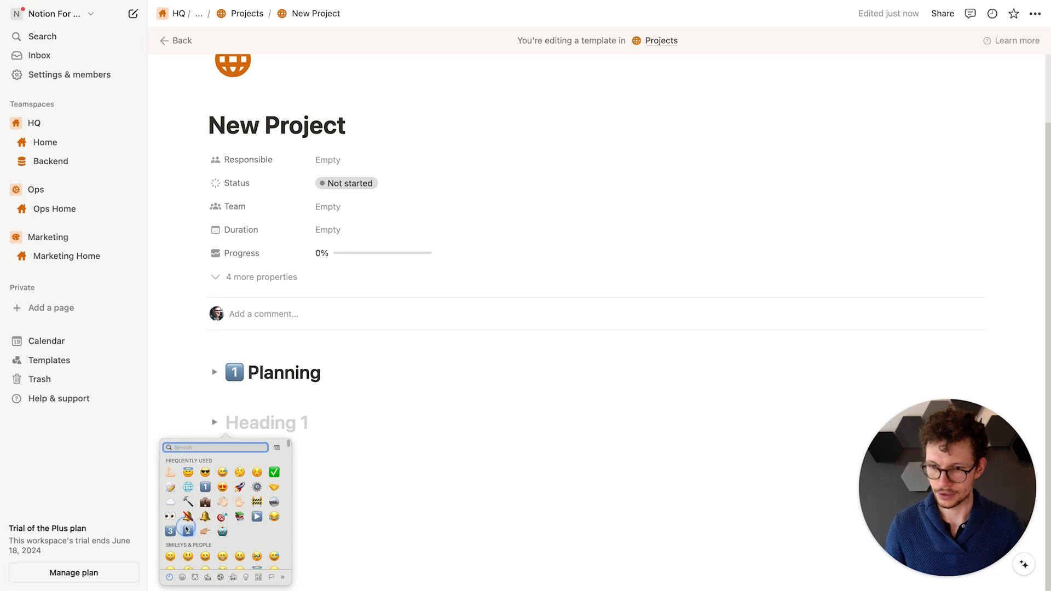
pyautogui.press('Escape')
pyautogui.write('Execution')
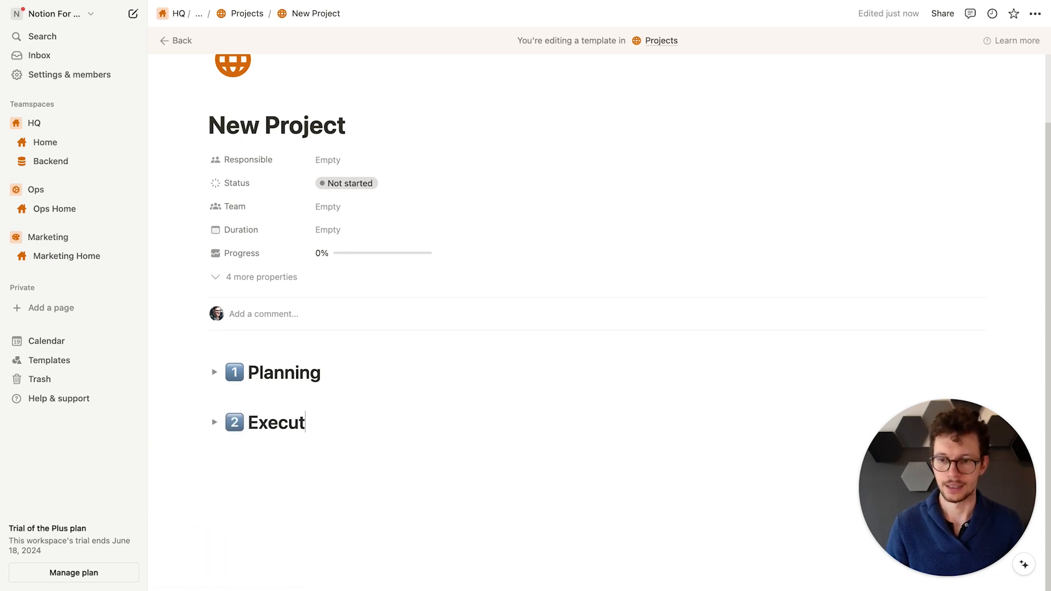
# Step: Add a Toggle heading 1 reading "3️⃣ Review" below the Execution heading
pyautogui.press('Return')
pyautogui.write('/h1')
pyautogui.press('Return')
pyautogui.press('BackSpace')
pyautogui.write('/h1')
pyautogui.click(323, 356)
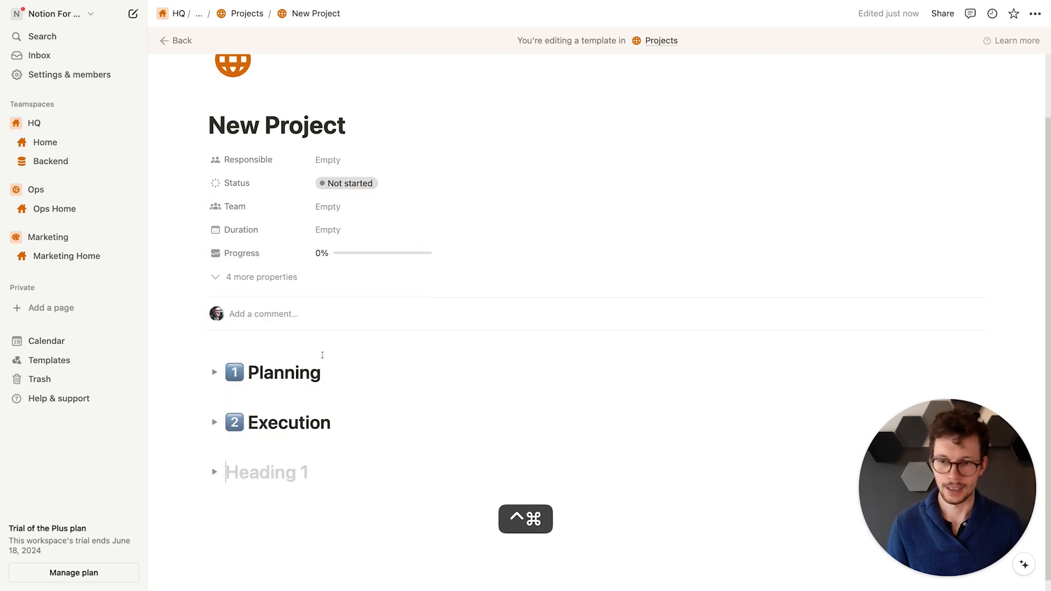
pyautogui.press('ctrl+super+space')
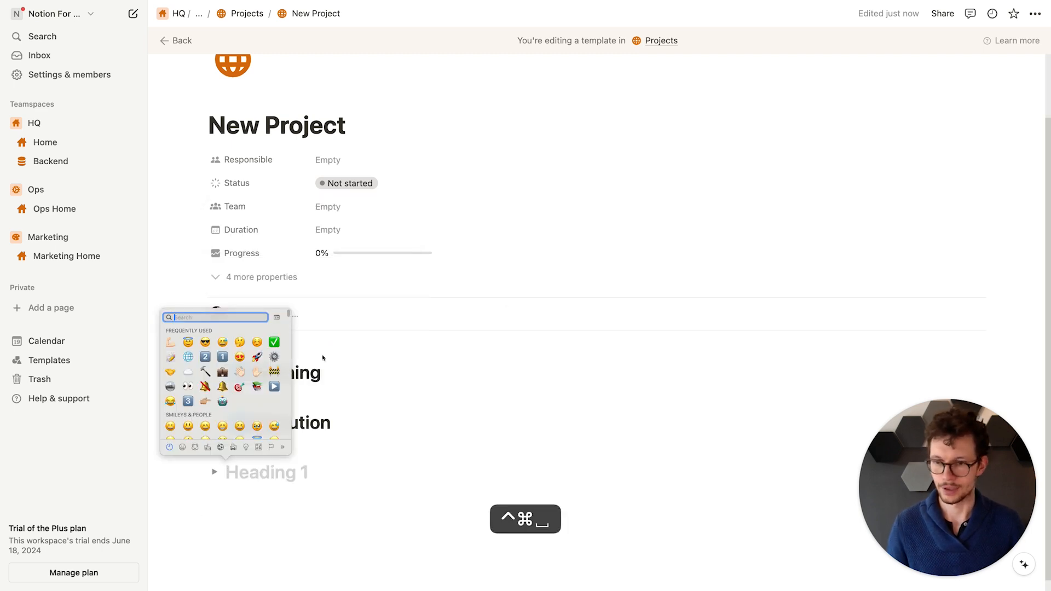
pyautogui.click(188, 401)
pyautogui.write('Review')
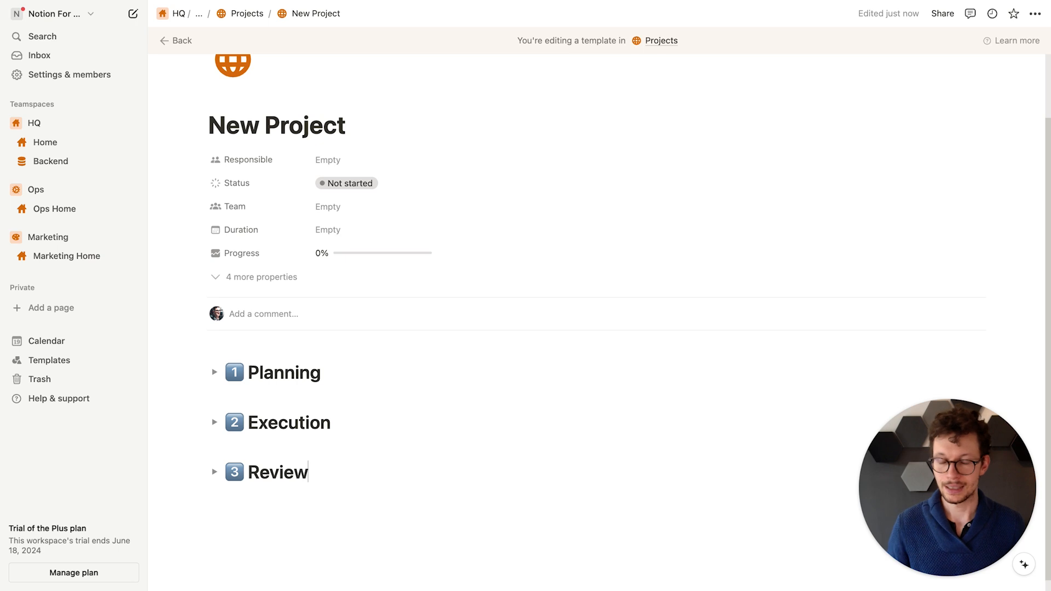
# Step: Expand the Planning toggle heading to check its content area and collapse it again
pyautogui.scroll(-2, 219, 422)
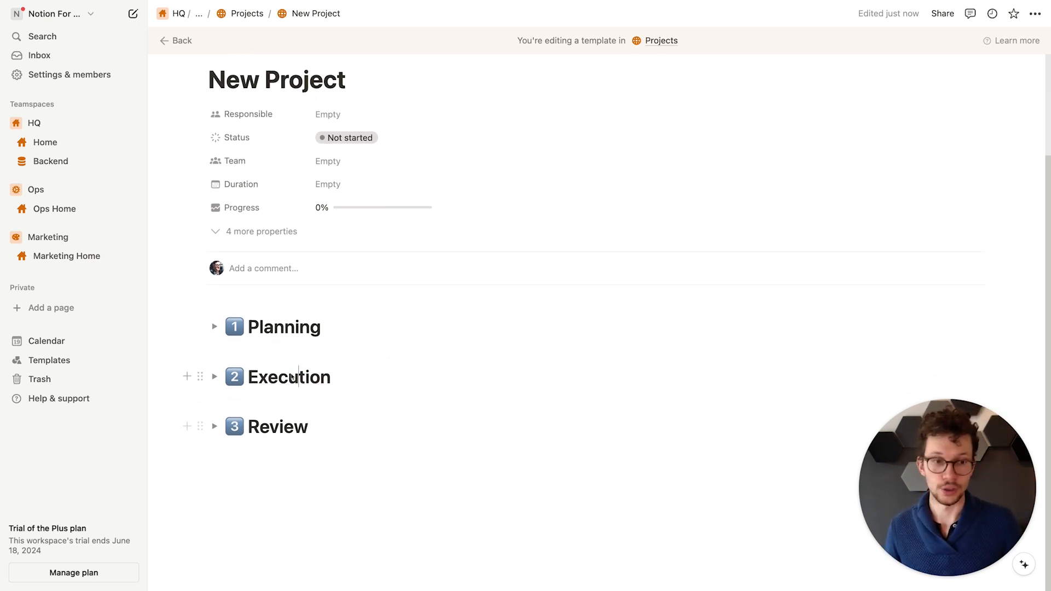
pyautogui.click(214, 327)
pyautogui.click(262, 348)
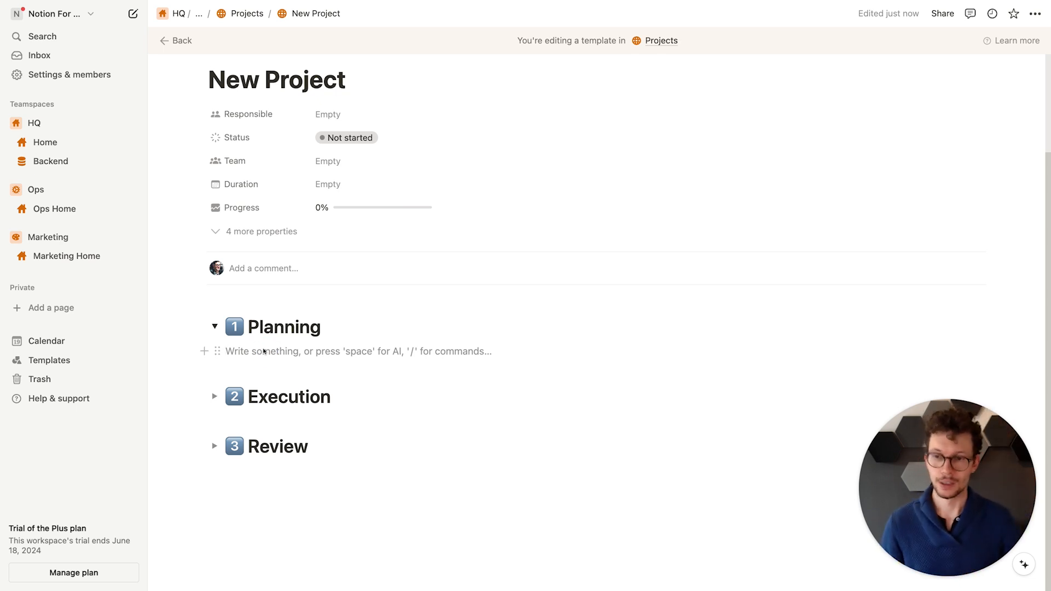
pyautogui.click(215, 326)
# Step: Insert a divider below the Review heading and start an empty line beneath it
pyautogui.click(243, 463)
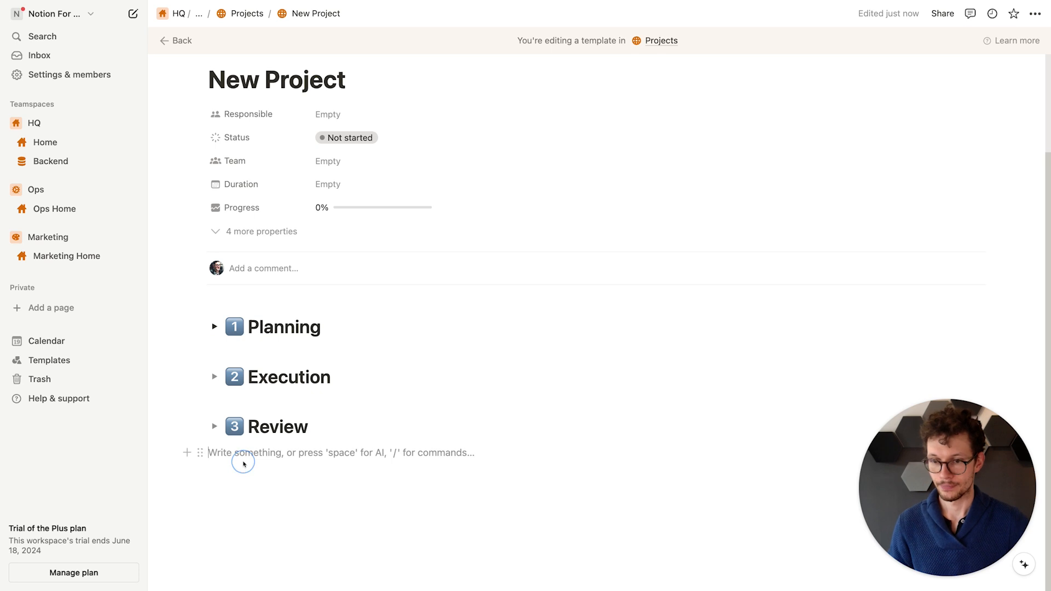
pyautogui.press('Return')
pyautogui.write('/div')
pyautogui.press('Return')
pyautogui.press('Return')
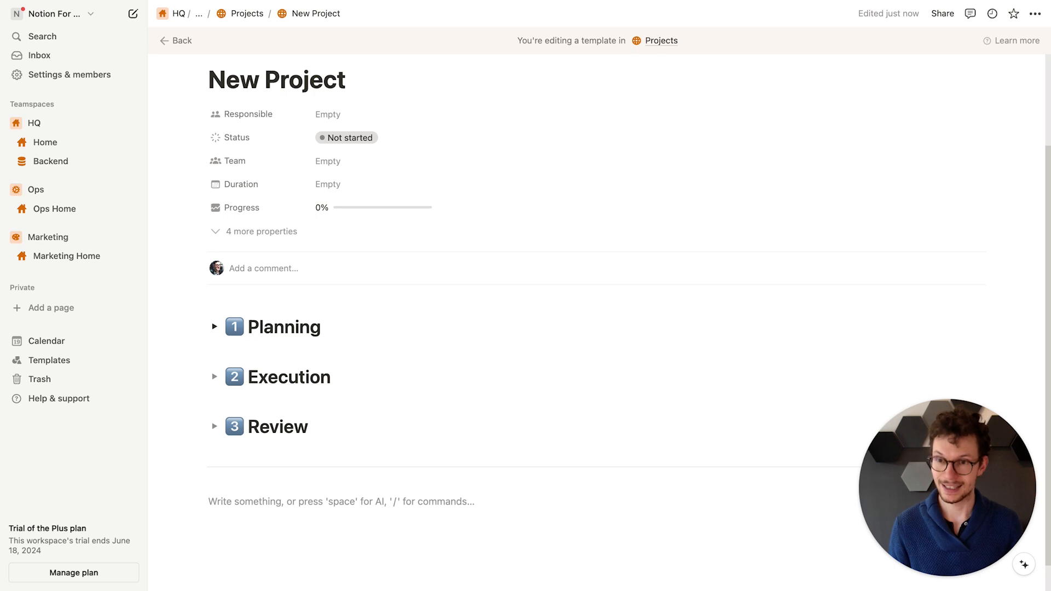
# Step: Add a Toggle heading 1 reading "✅ Tasks" below the divider
pyautogui.scroll(-3, 282, 312)
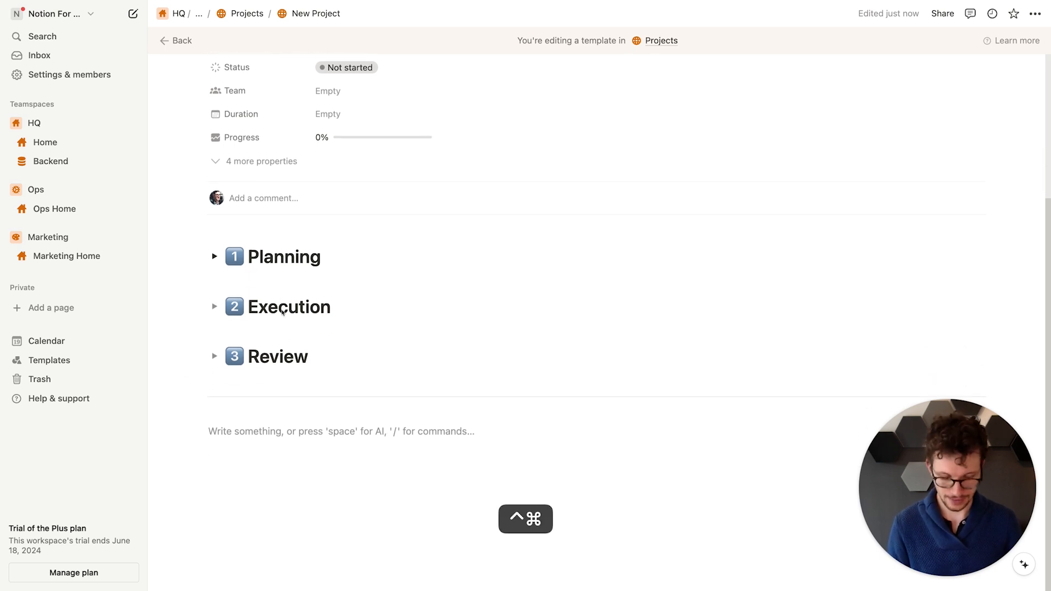
pyautogui.write('/h1')
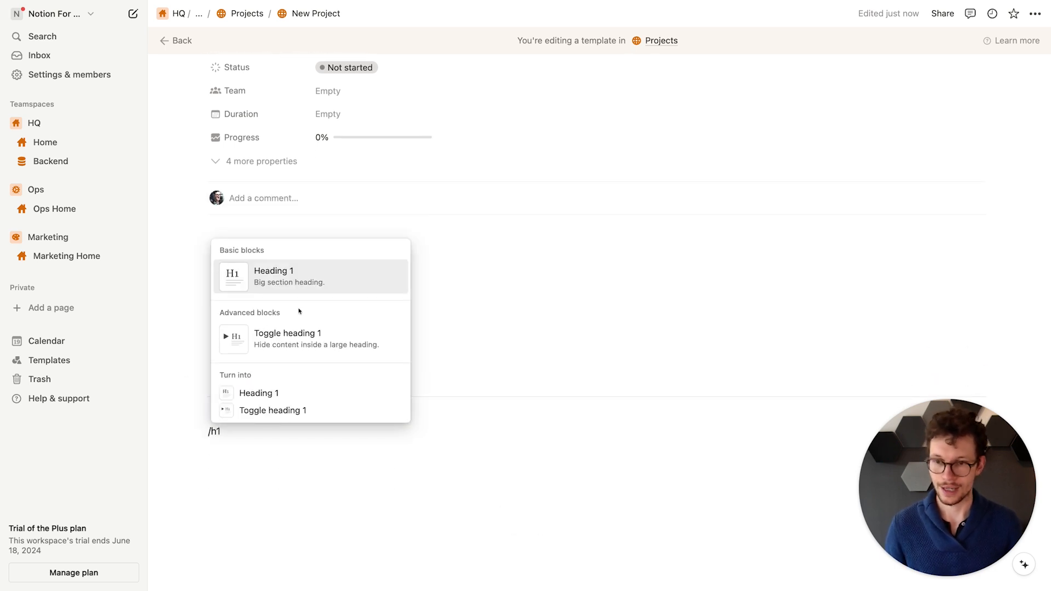
pyautogui.click(297, 335)
pyautogui.press('ctrl+super+space')
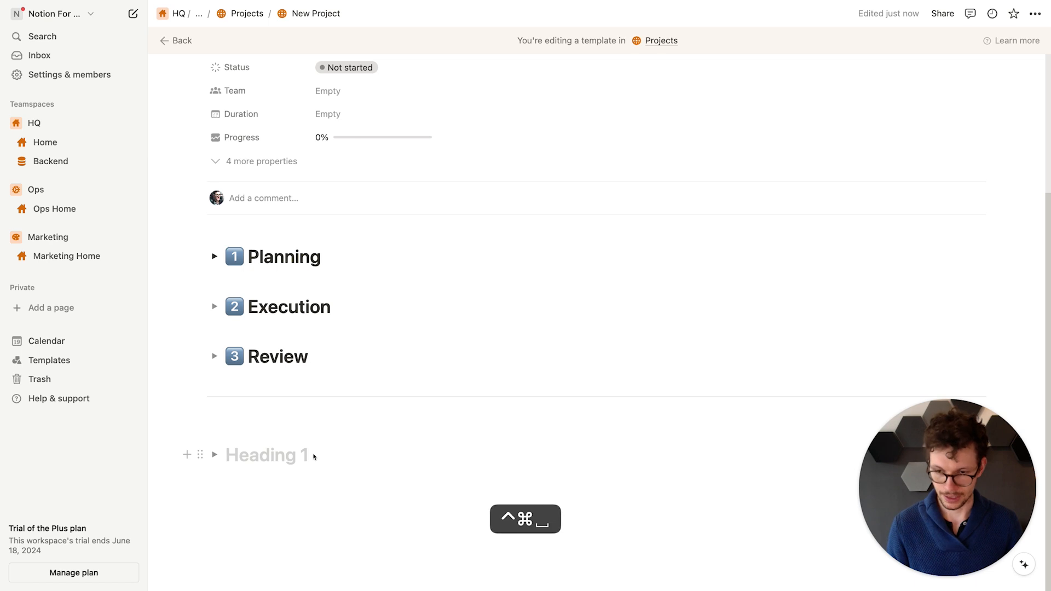
pyautogui.click(274, 324)
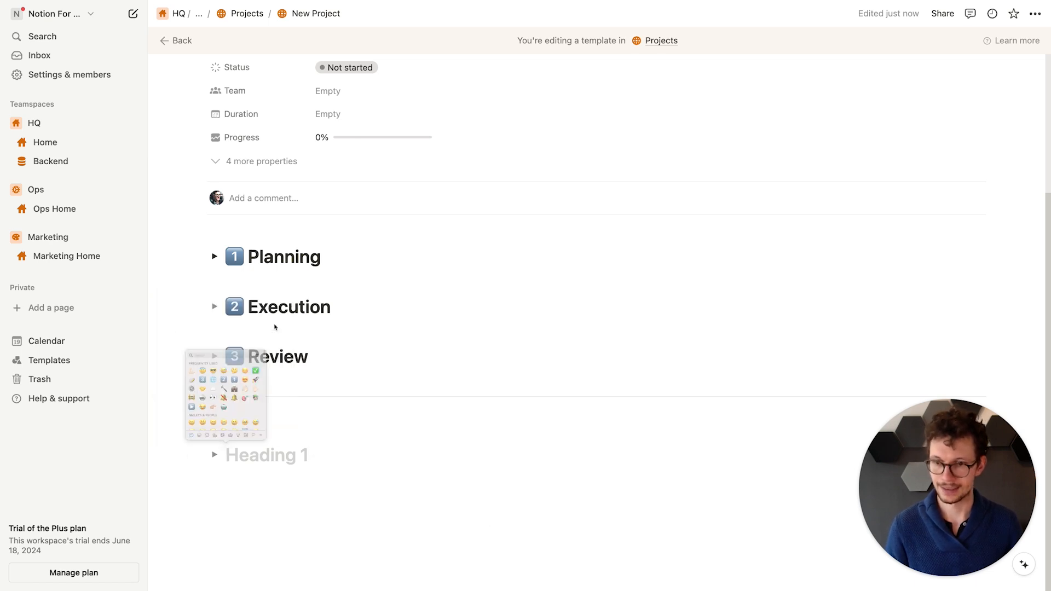
pyautogui.write('Tasks')
# Step: Add a Toggle heading 1 reading "📝 Docs" below the Tasks heading
pyautogui.press('Return')
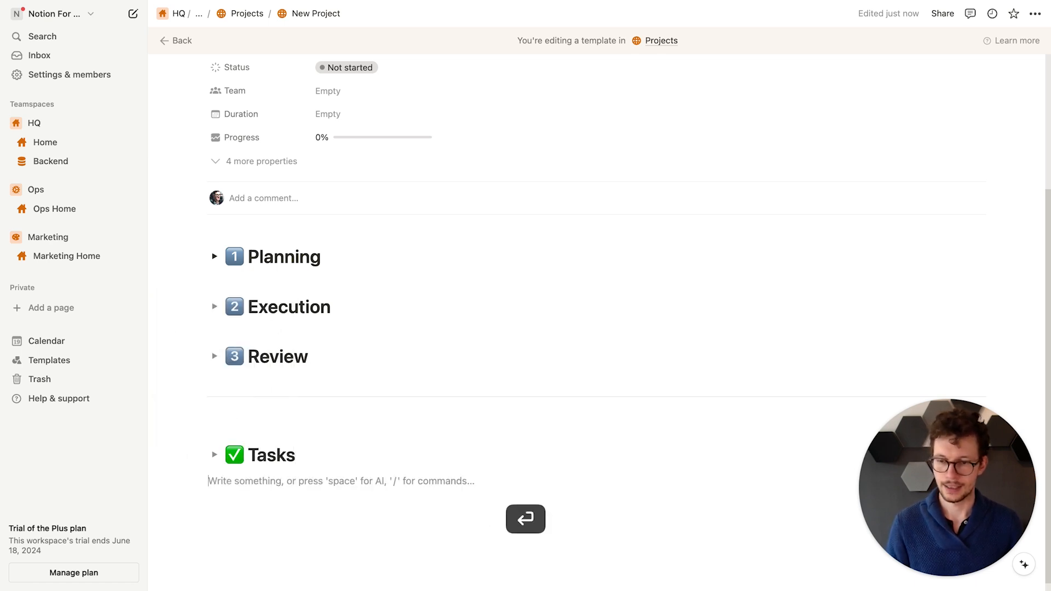
pyautogui.write('/h1')
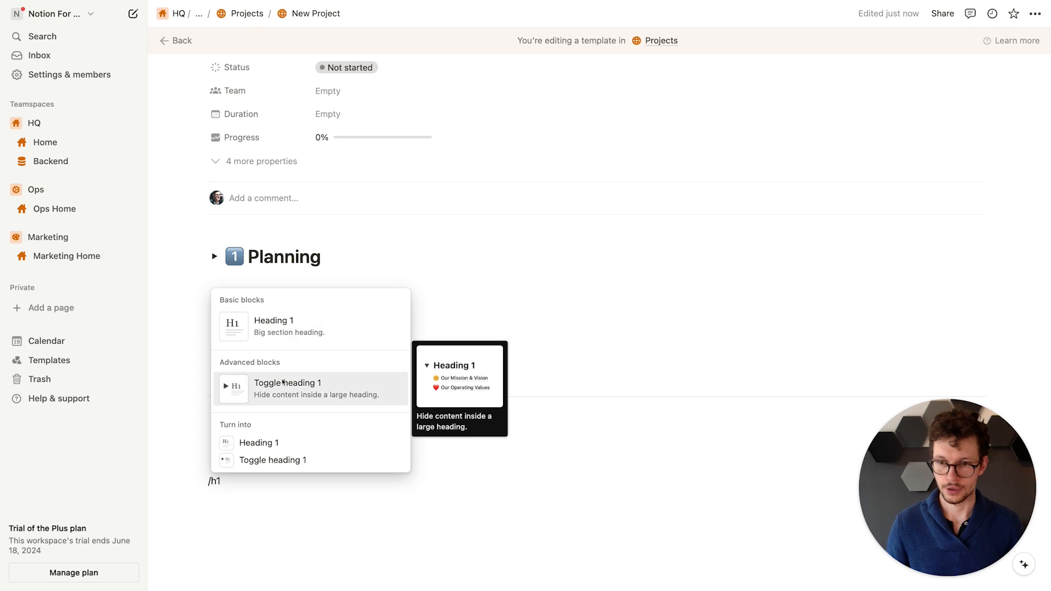
pyautogui.click(282, 381)
pyautogui.press('space')
pyautogui.press('Escape')
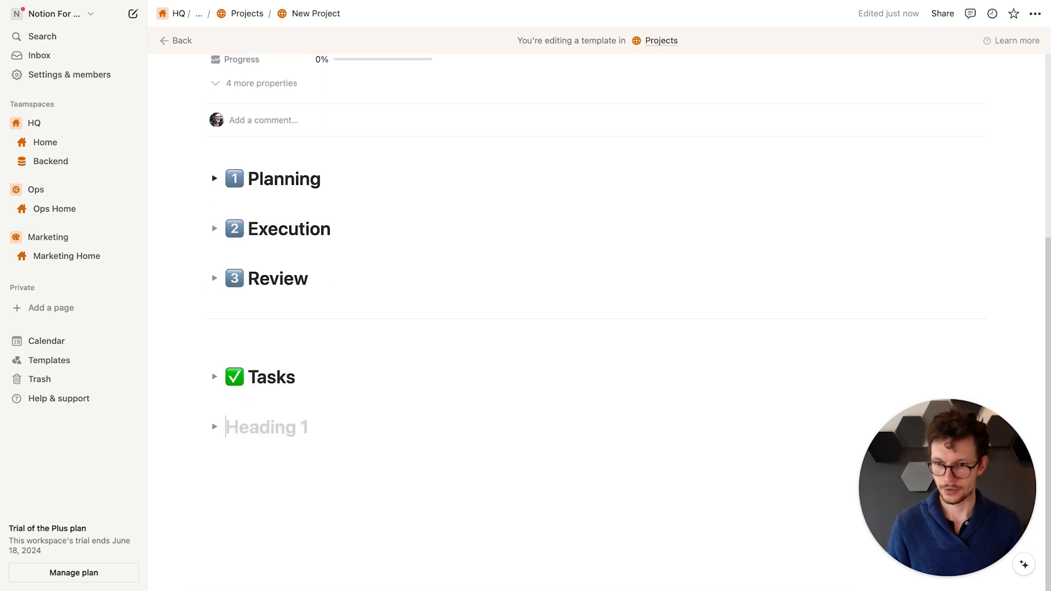
pyautogui.press('ctrl+super+space')
pyautogui.click(265, 427)
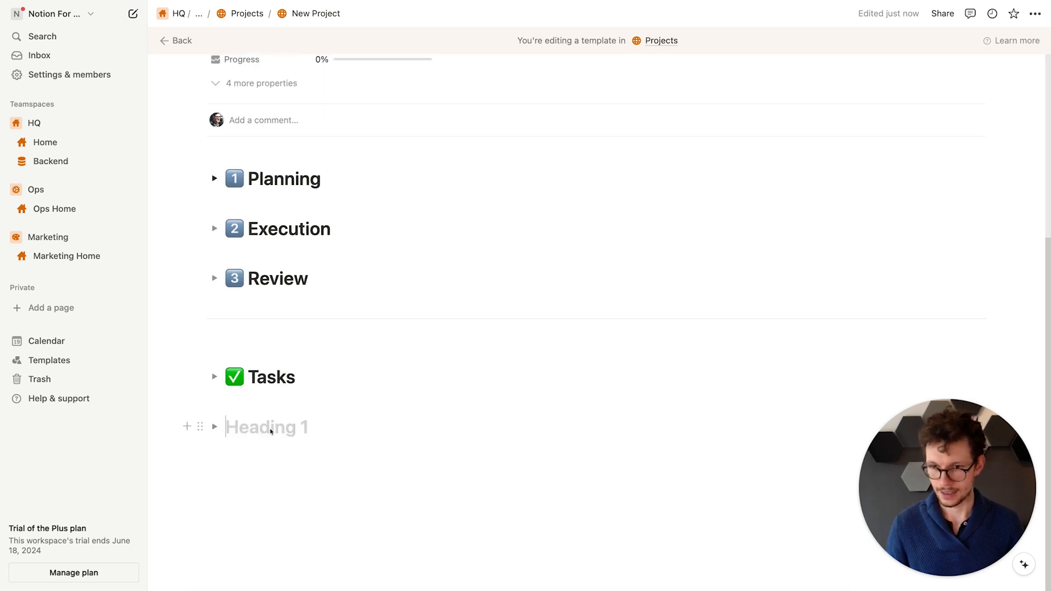
pyautogui.press('ctrl+super+space')
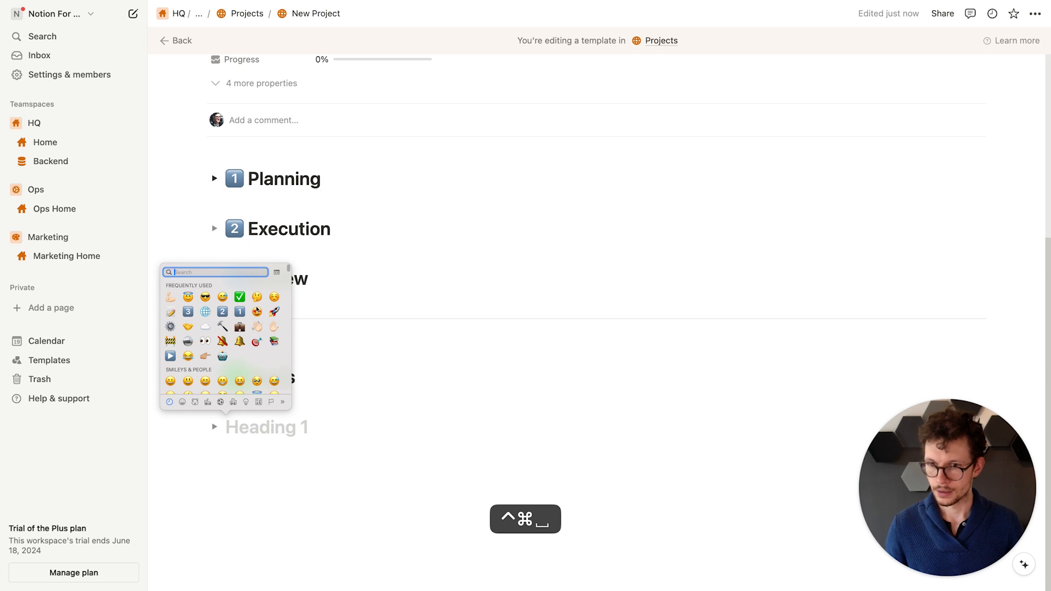
pyautogui.click(170, 312)
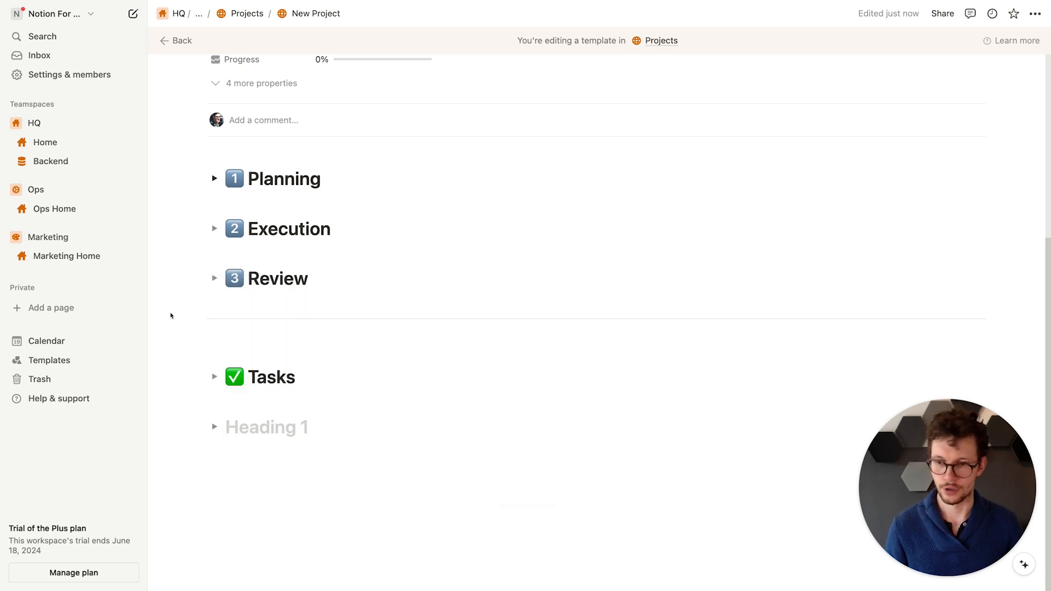
pyautogui.write('Docs')
# Step: Insert a linked view of the Tasks database inside the Tasks toggle heading, reusing its existing Open view
pyautogui.scroll(5, 219, 262)
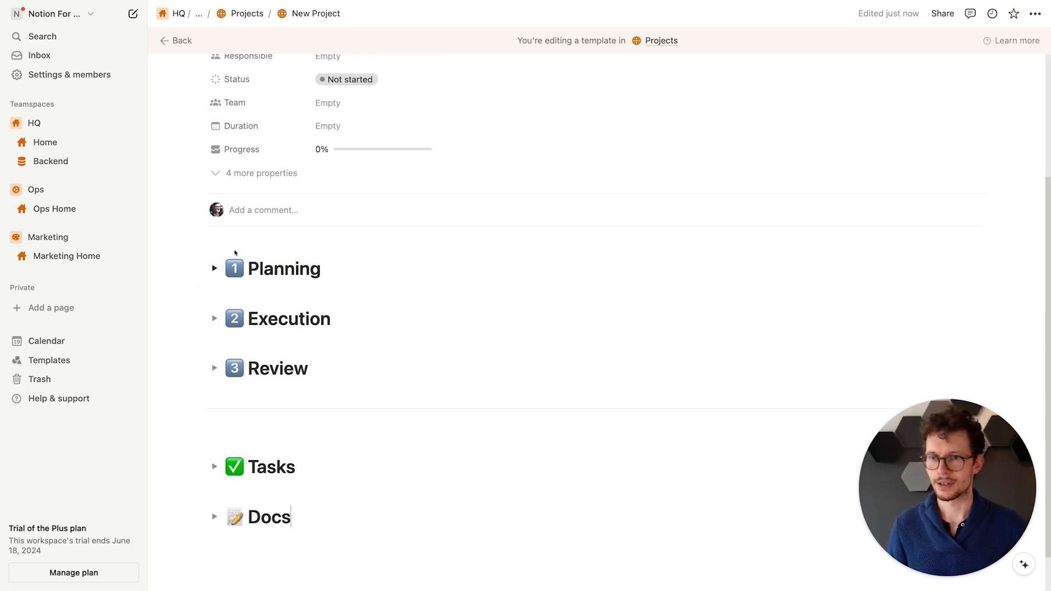
pyautogui.scroll(-2, 250, 503)
pyautogui.scroll(-3, 250, 504)
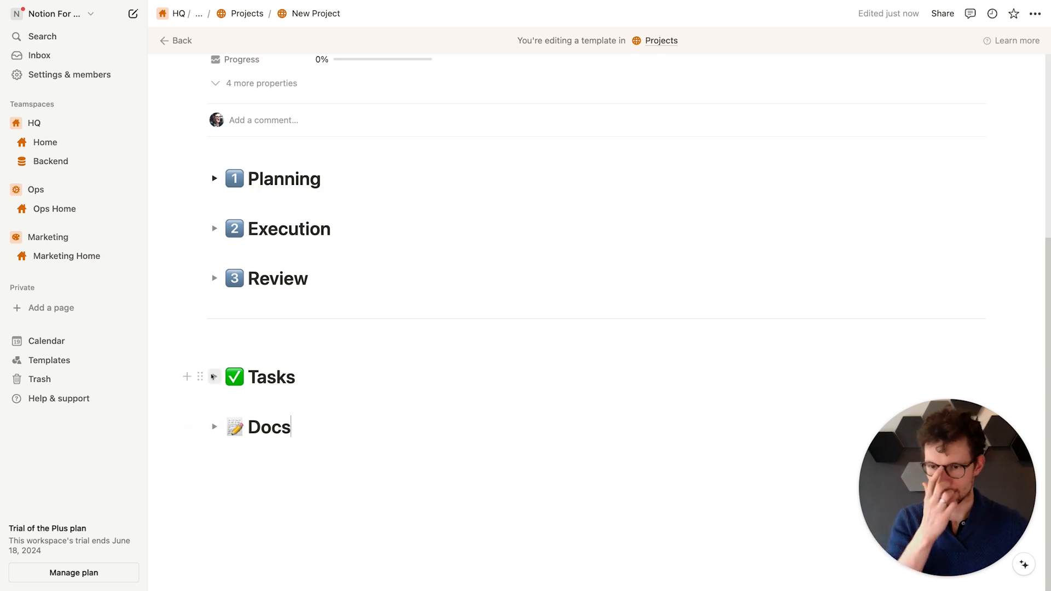
pyautogui.click(213, 376)
pyautogui.click(236, 400)
pyautogui.write('/linked')
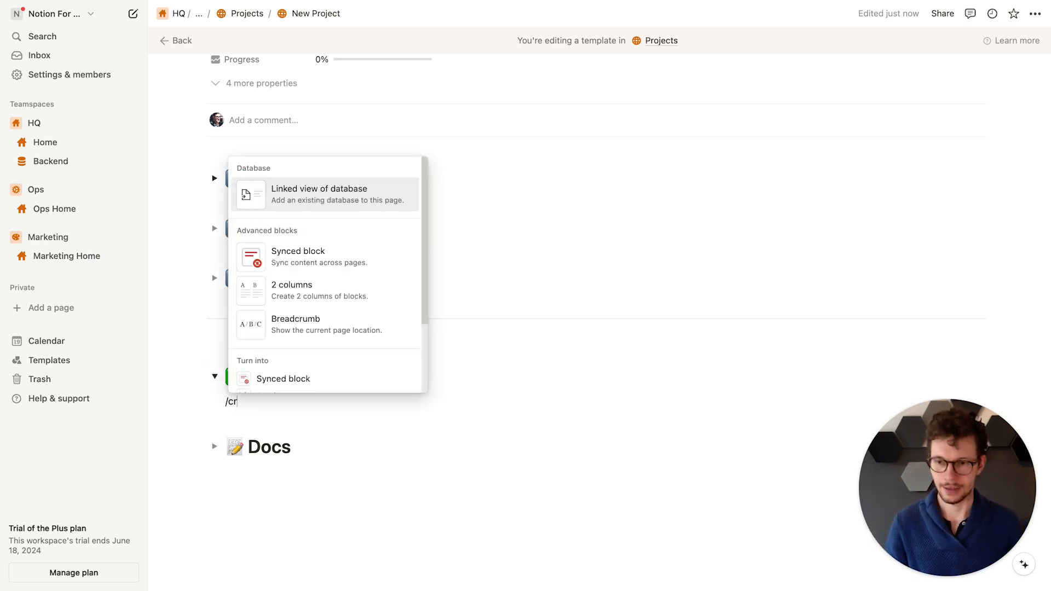
pyautogui.press('Return')
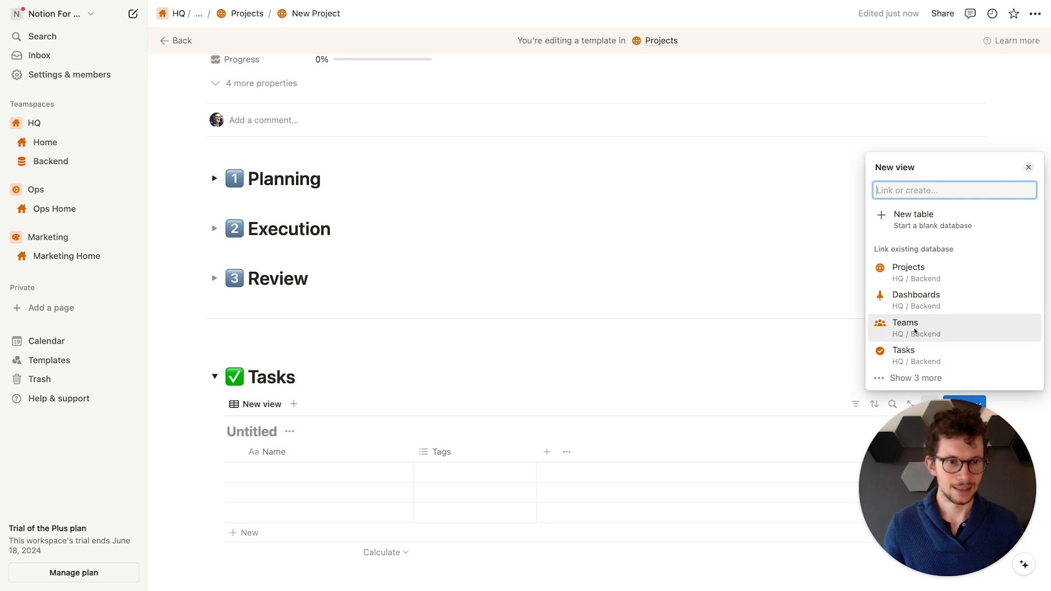
pyautogui.click(916, 353)
pyautogui.click(903, 361)
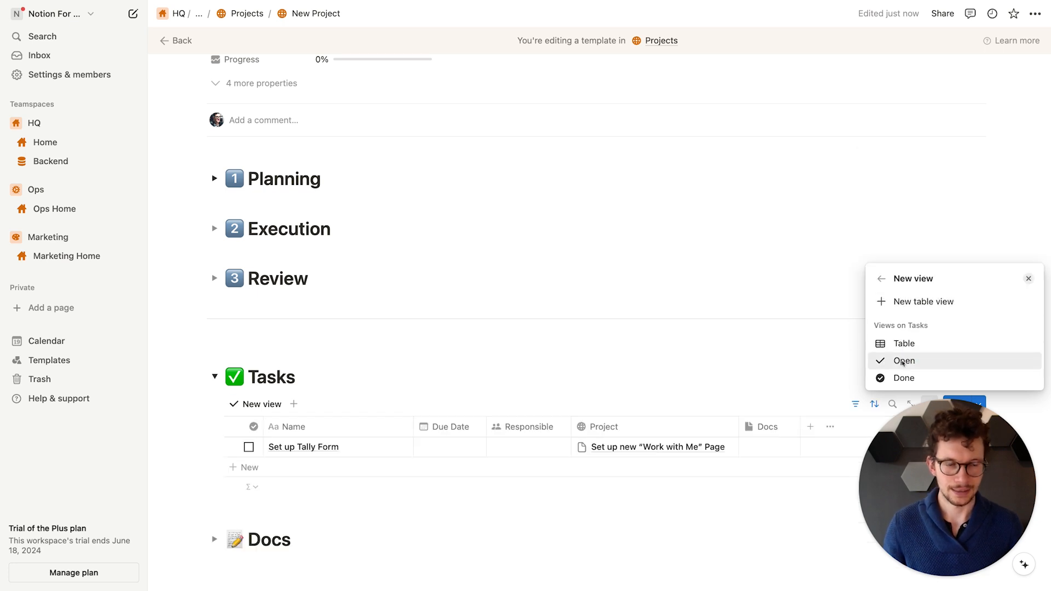
# Step: Remove the nested Responsible and Created by rule group from the Open view's filter
pyautogui.click(945, 197)
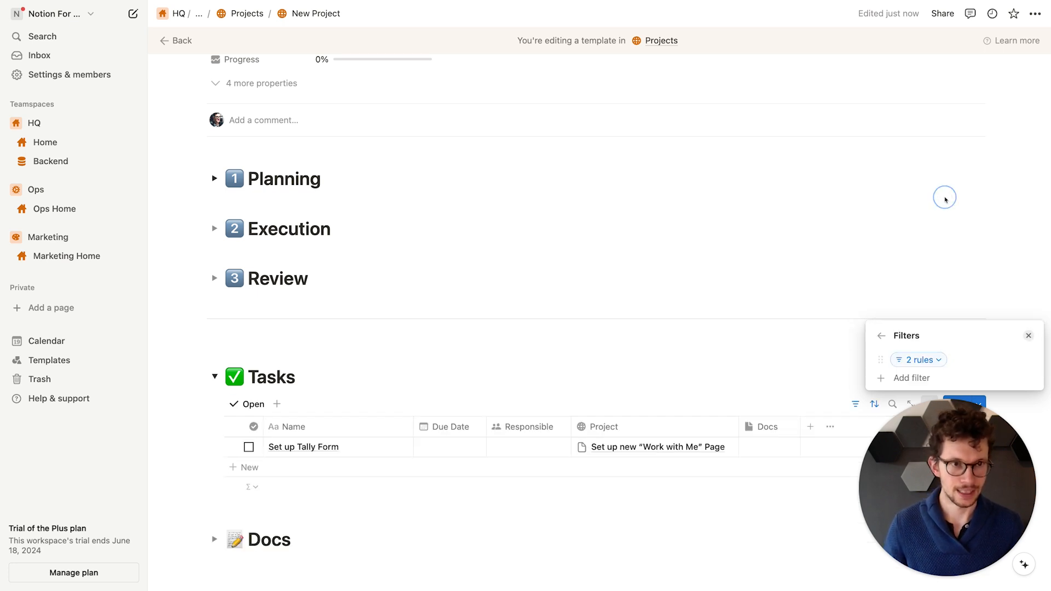
pyautogui.click(925, 375)
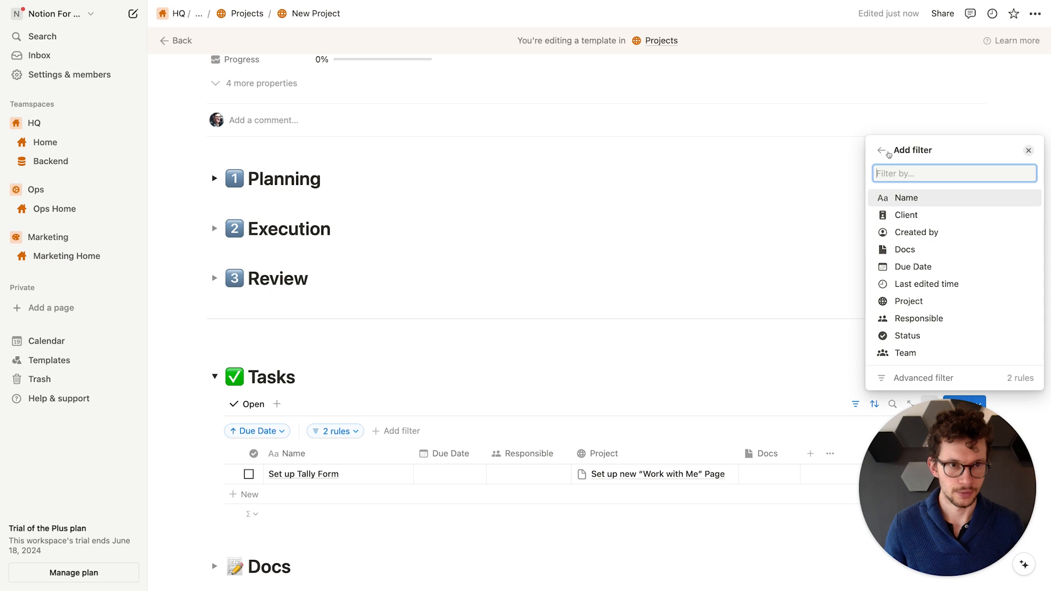
pyautogui.click(883, 151)
pyautogui.click(937, 360)
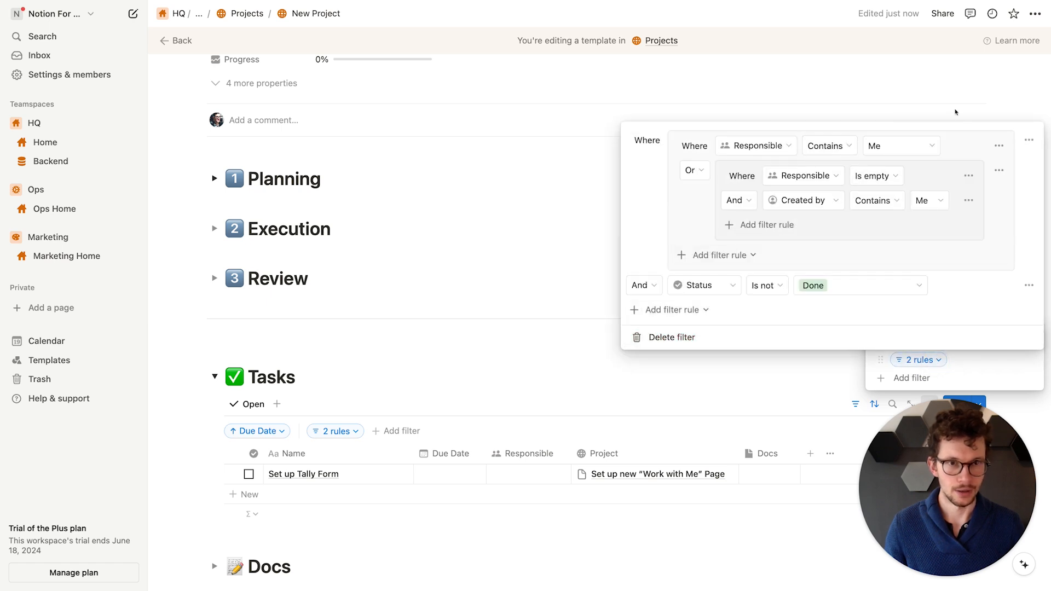
pyautogui.click(1028, 141)
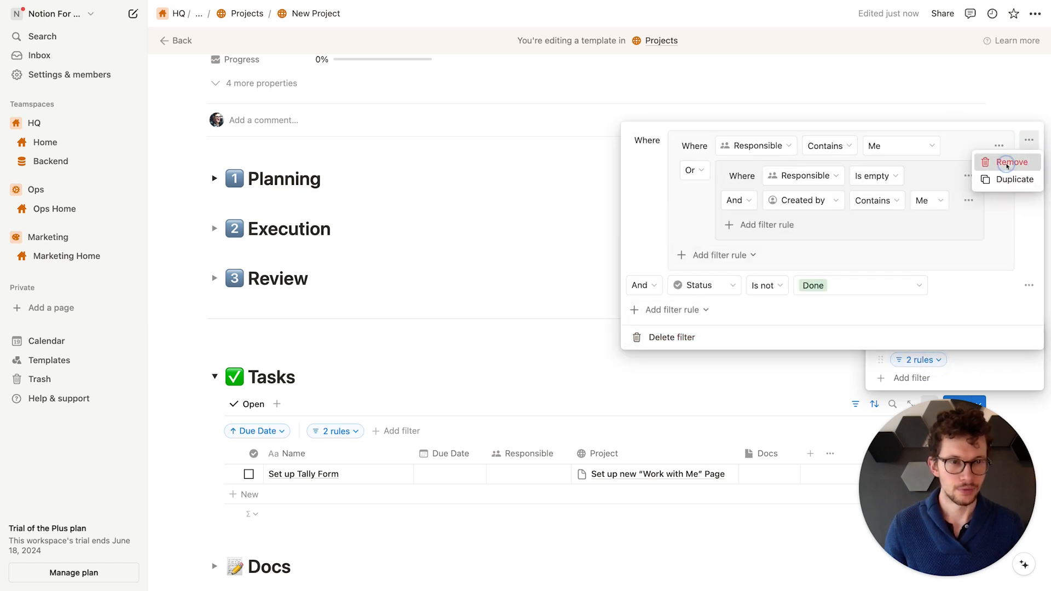
pyautogui.click(1002, 162)
# Step: Add a rule that Project contains New Project to the Open view's filter and save the change for everyone
pyautogui.click(840, 311)
pyautogui.click(838, 330)
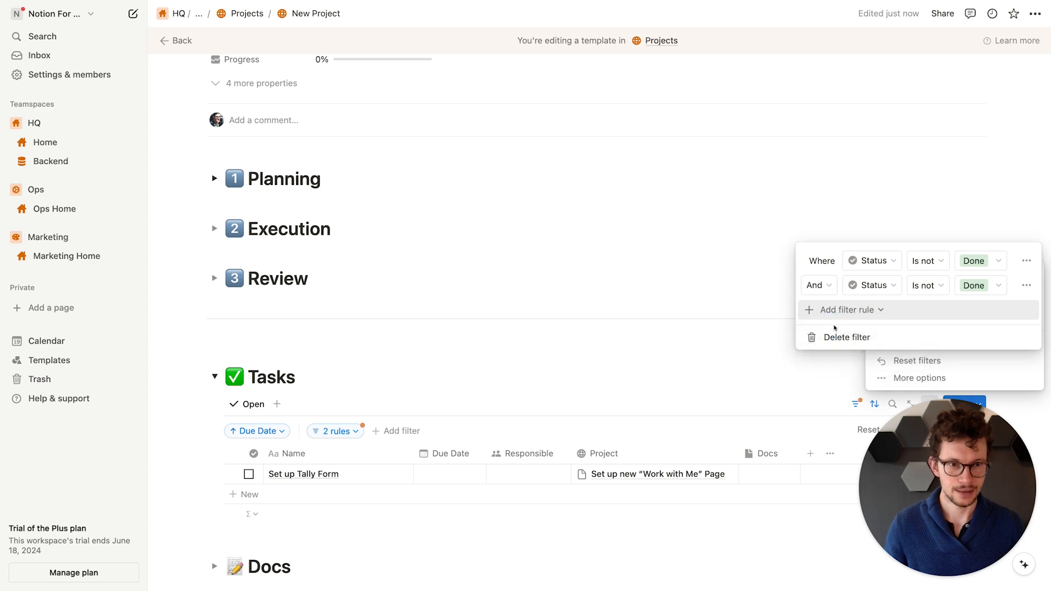
pyautogui.click(870, 284)
pyautogui.write('proj')
pyautogui.press('Return')
pyautogui.click(972, 286)
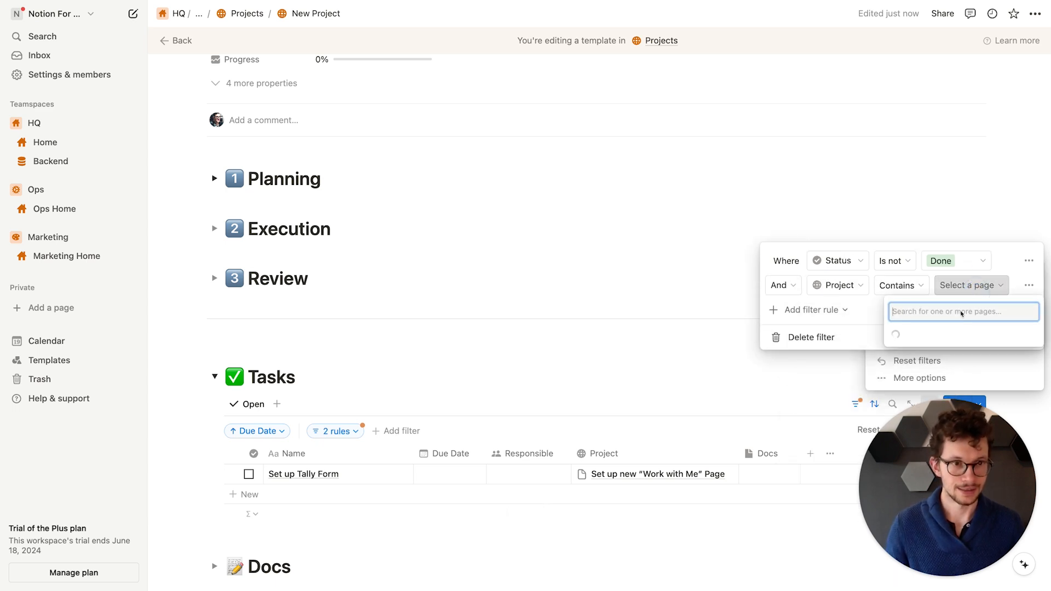
pyautogui.click(926, 335)
pyautogui.click(706, 420)
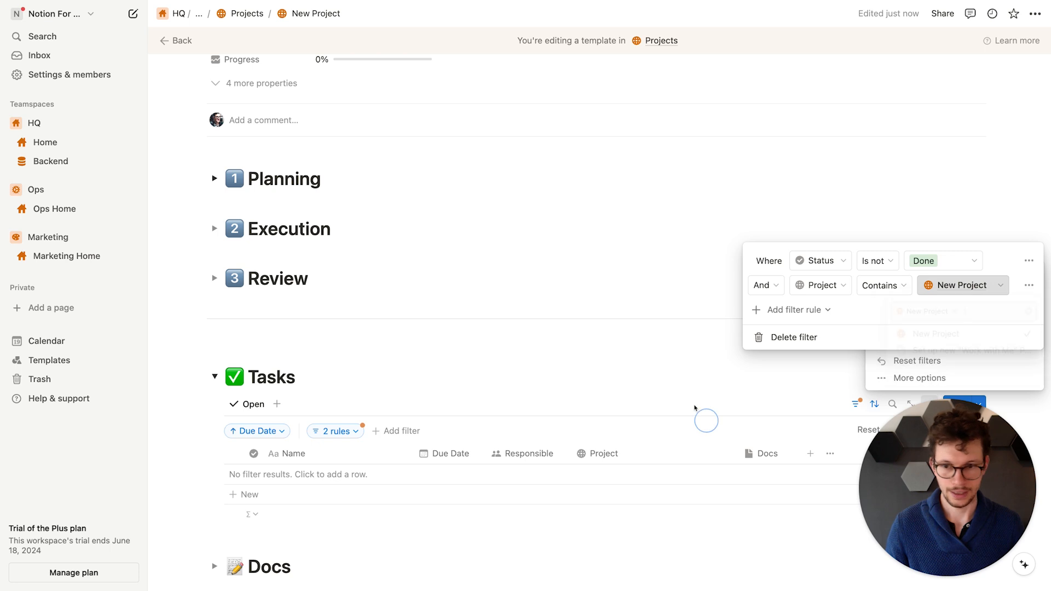
pyautogui.click(835, 380)
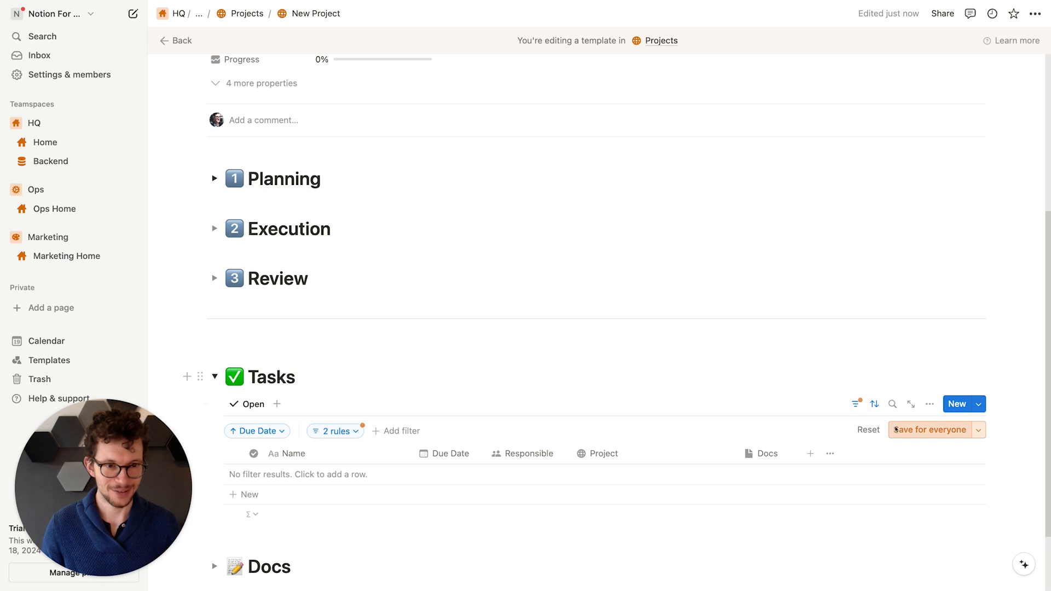
pyautogui.click(930, 430)
# Step: Duplicate the Open view, name the copy Done, and give it the round filled checkmark icon
pyautogui.scroll(-3, 492, 394)
pyautogui.click(247, 262)
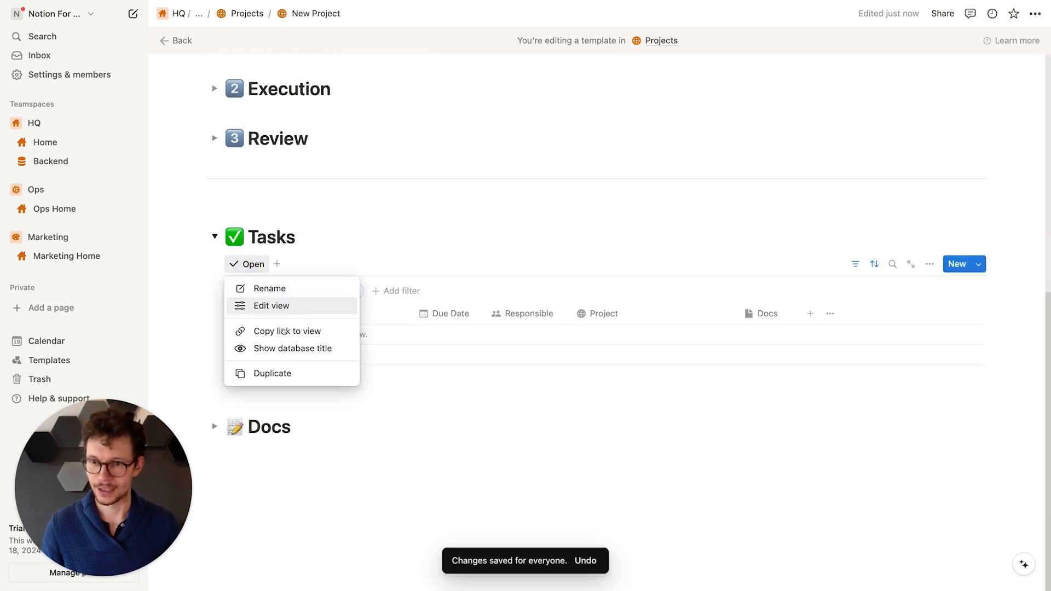
pyautogui.click(284, 373)
pyautogui.write('DO')
pyautogui.write('one')
pyautogui.click(883, 305)
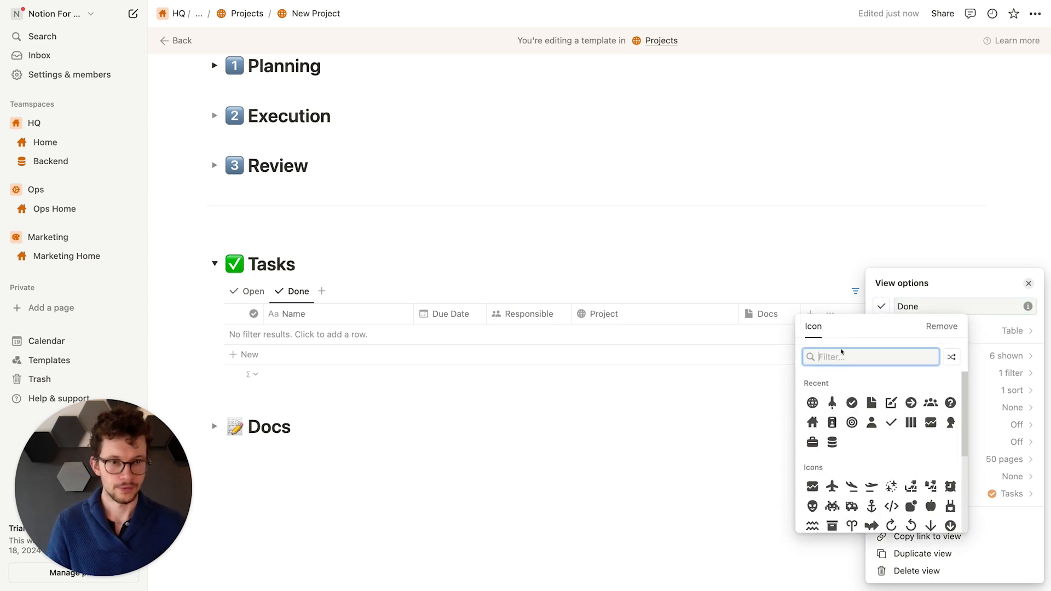
pyautogui.click(853, 402)
# Step: Change the Done view's Status filter rule to Is Done and save it for everyone
pyautogui.click(936, 377)
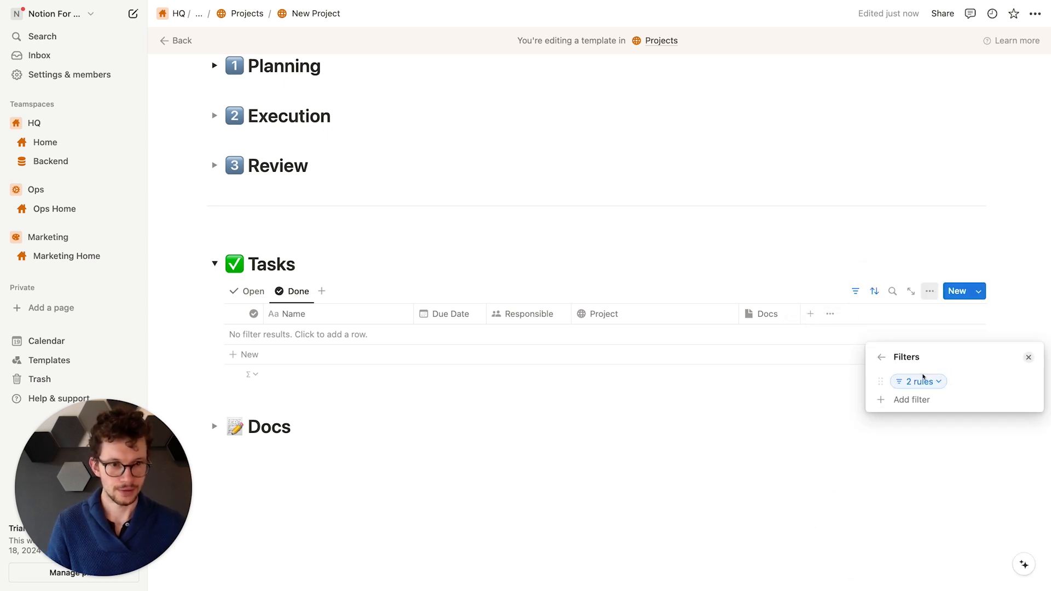
pyautogui.click(920, 382)
pyautogui.click(958, 411)
pyautogui.click(876, 410)
pyautogui.click(853, 438)
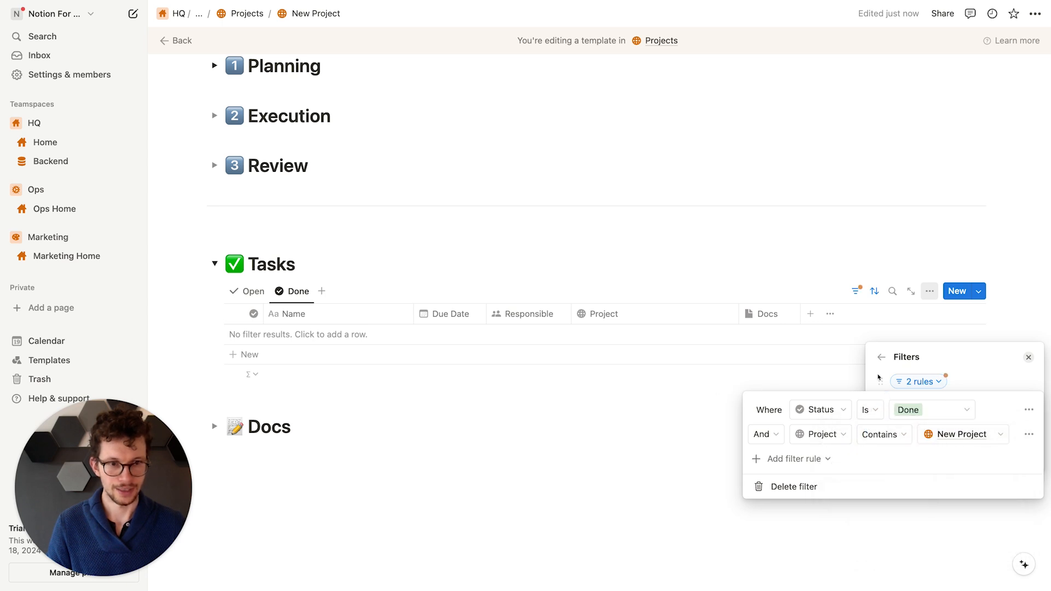
pyautogui.click(958, 349)
pyautogui.click(936, 423)
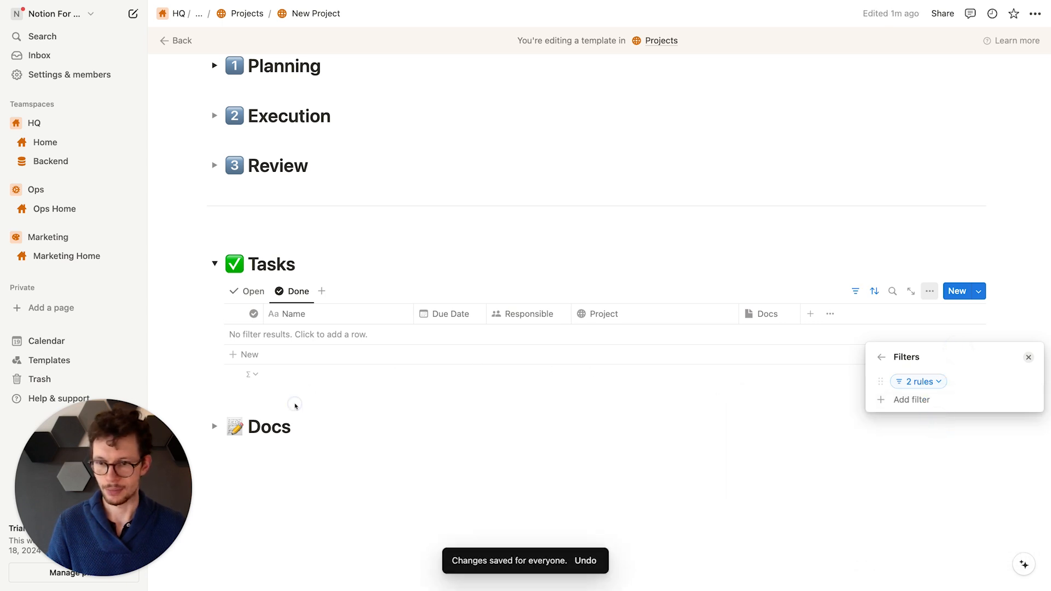
pyautogui.click(295, 404)
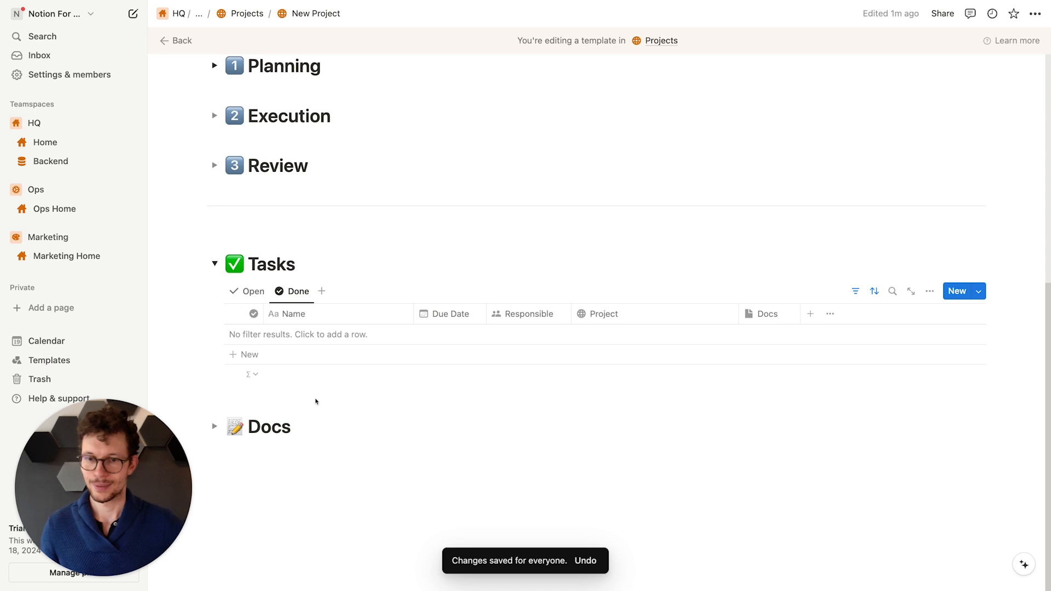
# Step: Leave the template editor and set New Project as the default template of the Projects database
pyautogui.scroll(1, 315, 401)
pyautogui.click(380, 453)
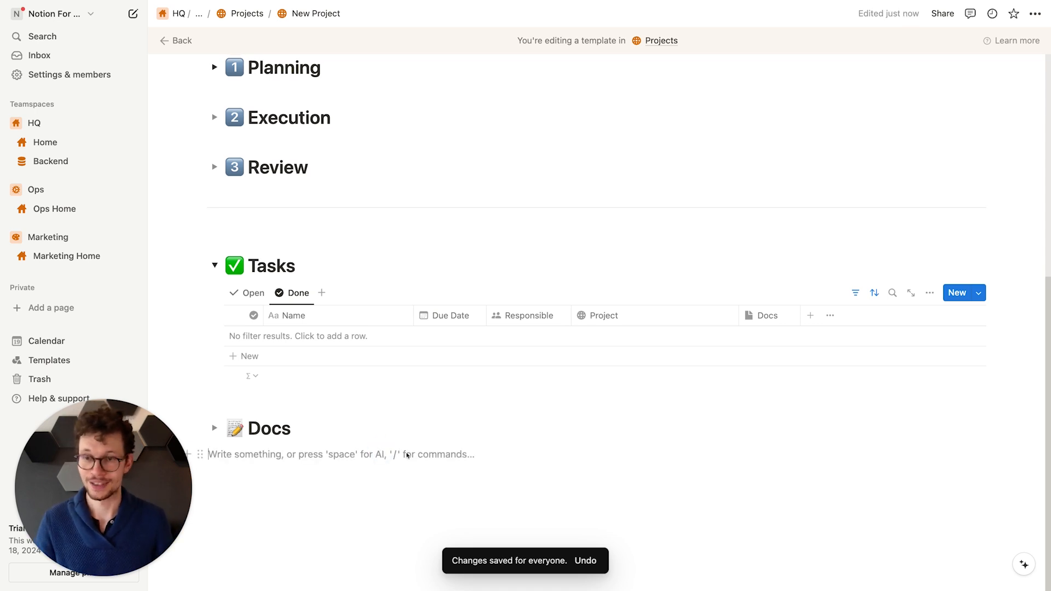
pyautogui.scroll(7, 401, 437)
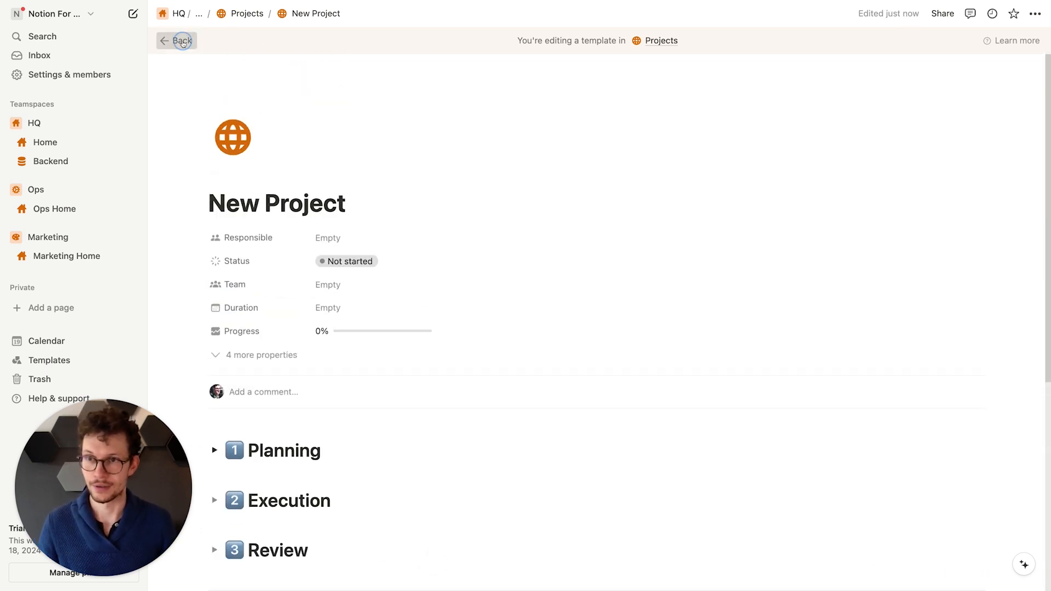
pyautogui.click(175, 40)
pyautogui.click(938, 178)
pyautogui.click(984, 92)
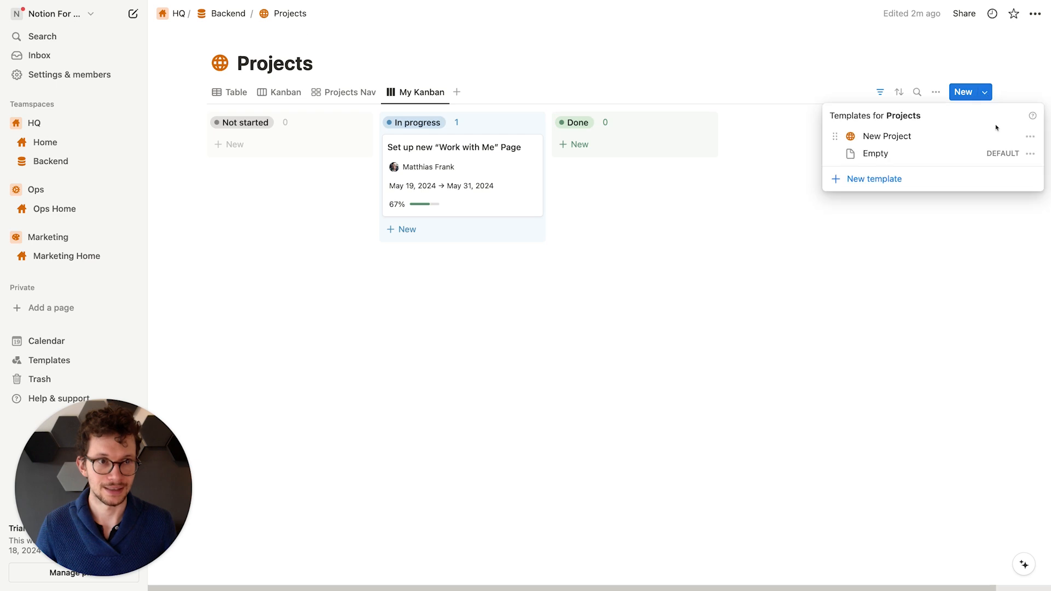
pyautogui.click(1030, 137)
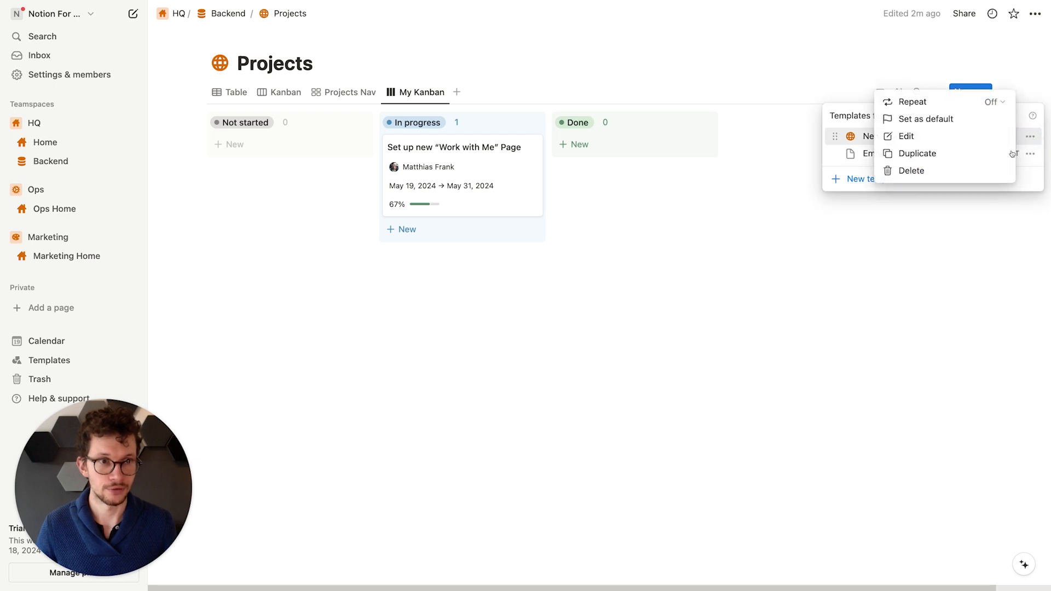
pyautogui.click(961, 120)
pyautogui.click(541, 300)
pyautogui.click(523, 261)
# Step: Go to Marketing Home and open the Marketing team dashboard from there
pyautogui.click(45, 142)
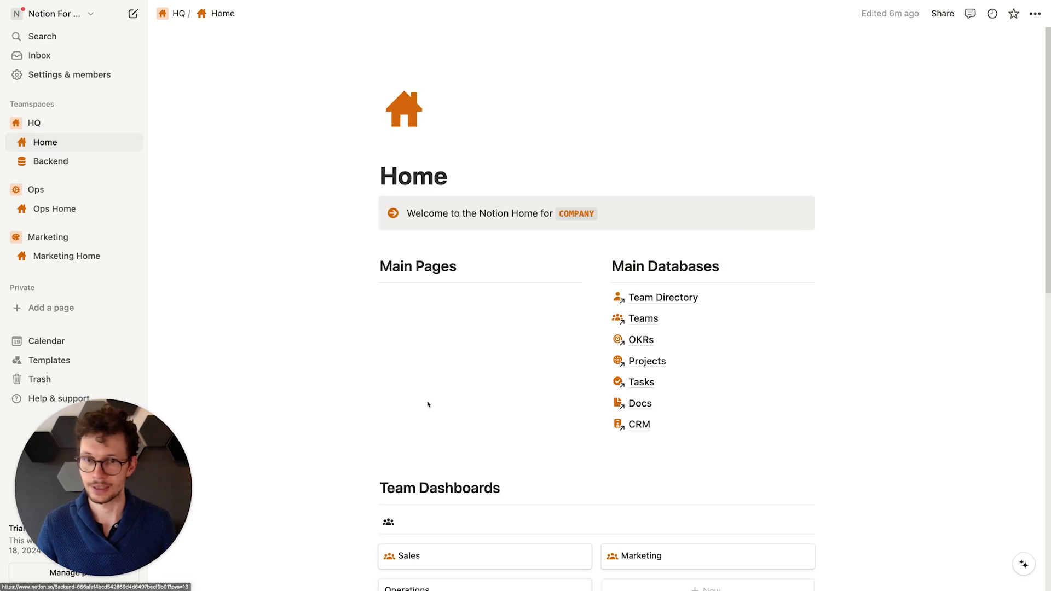
pyautogui.click(67, 256)
pyautogui.scroll(-3, 583, 331)
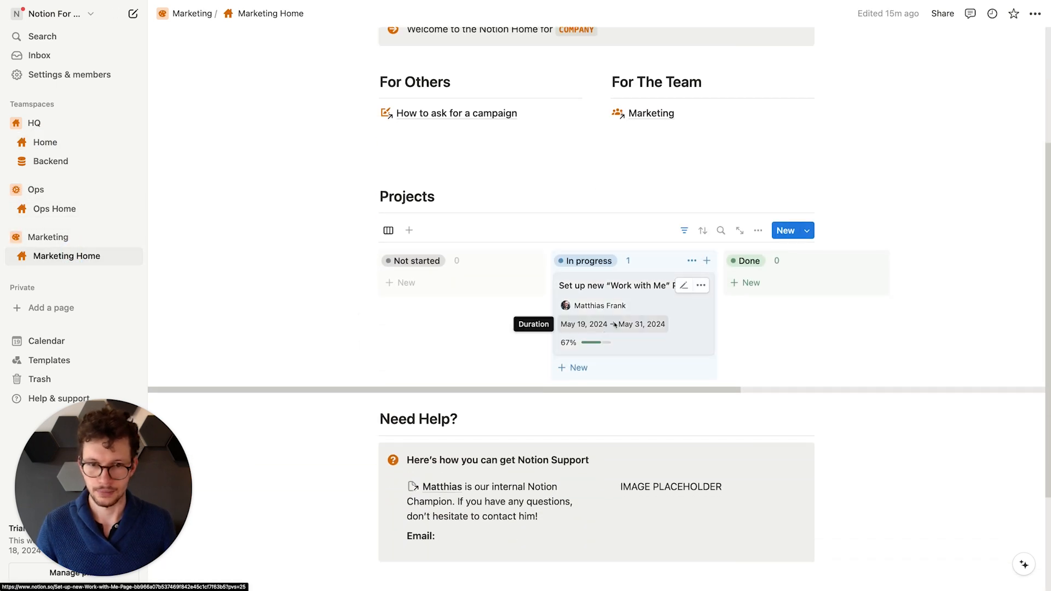
pyautogui.click(659, 113)
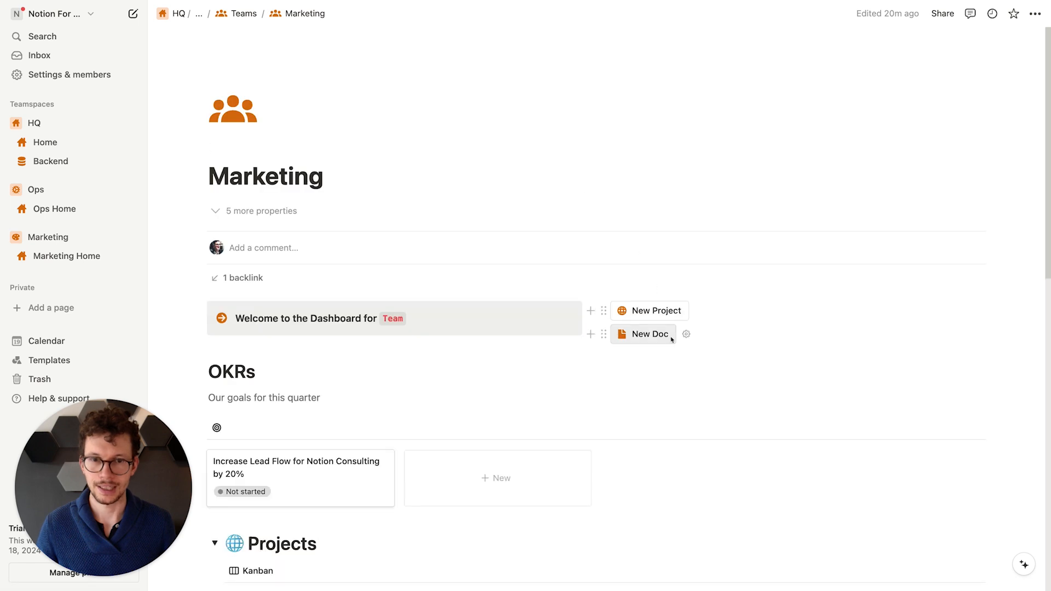
# Step: Create a new project from the Marketing dashboard and title it "Scorecard Quiz"
pyautogui.click(658, 310)
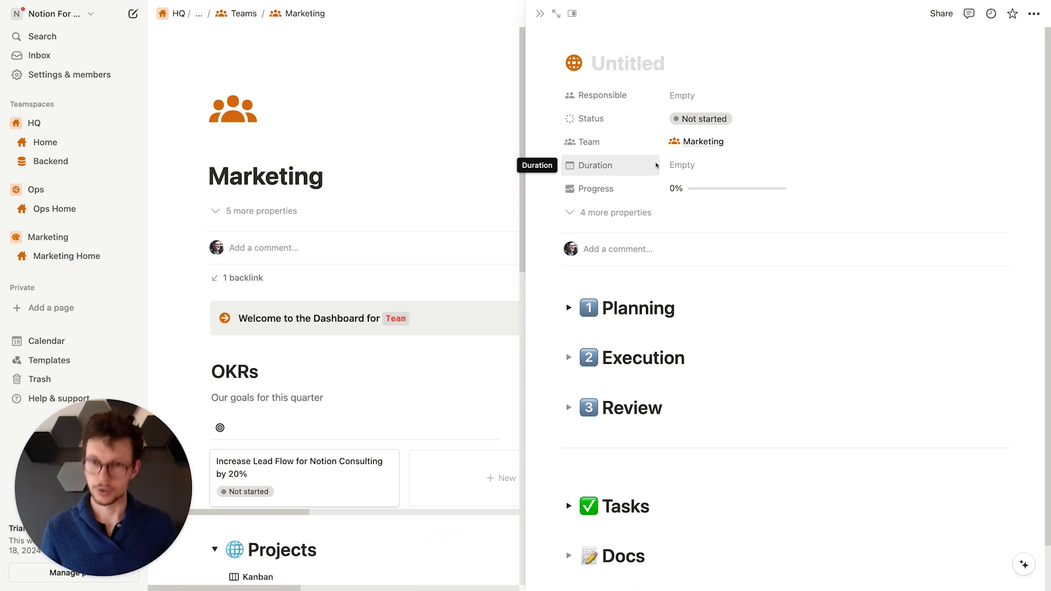
pyautogui.write('Pl')
pyautogui.press('super+a')
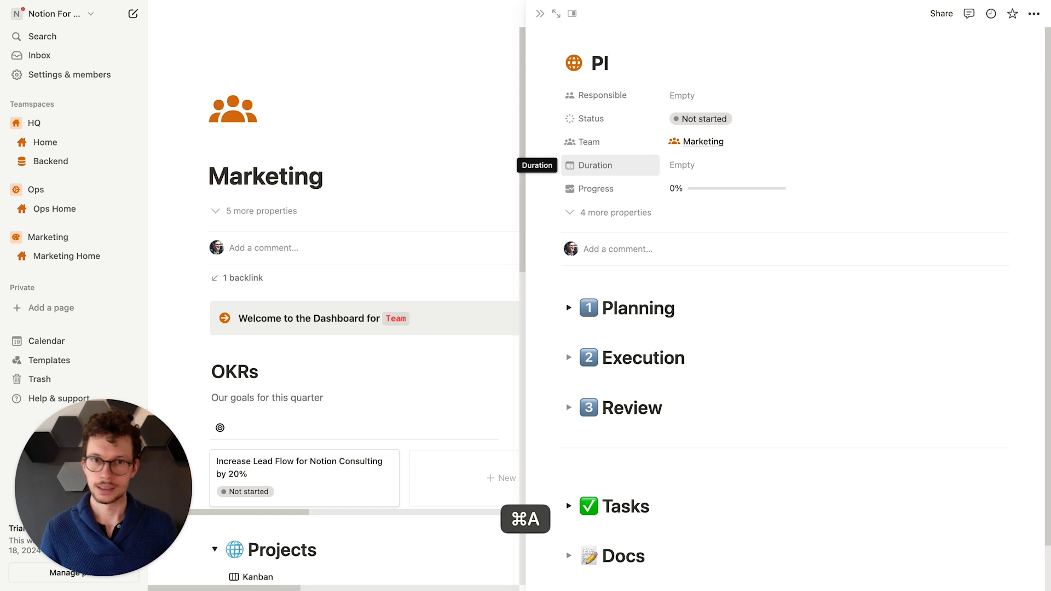
pyautogui.write('Scorecard Quiz')
pyautogui.press('super+a')
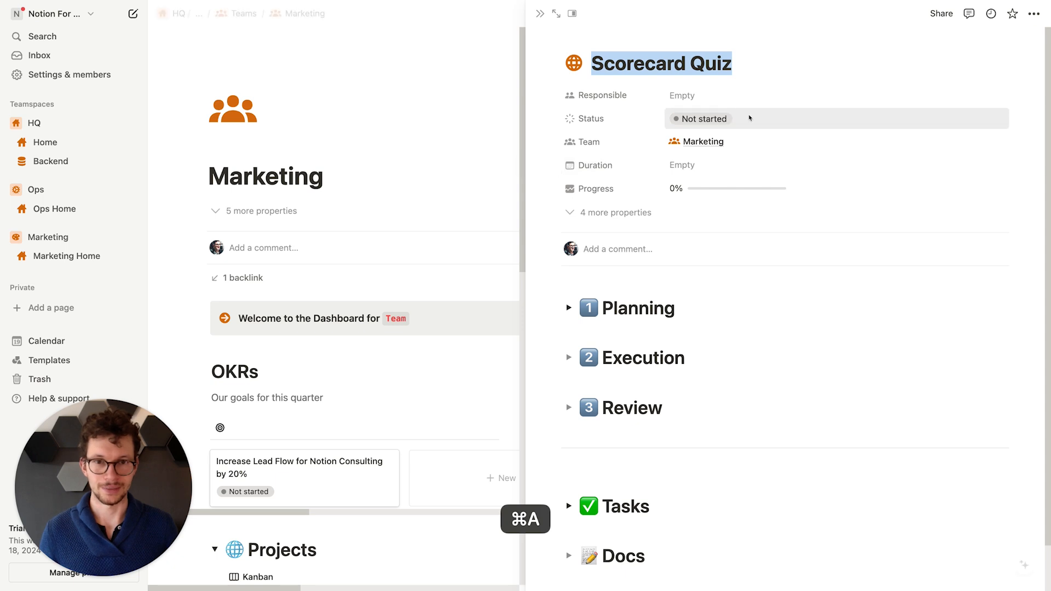
pyautogui.click(715, 65)
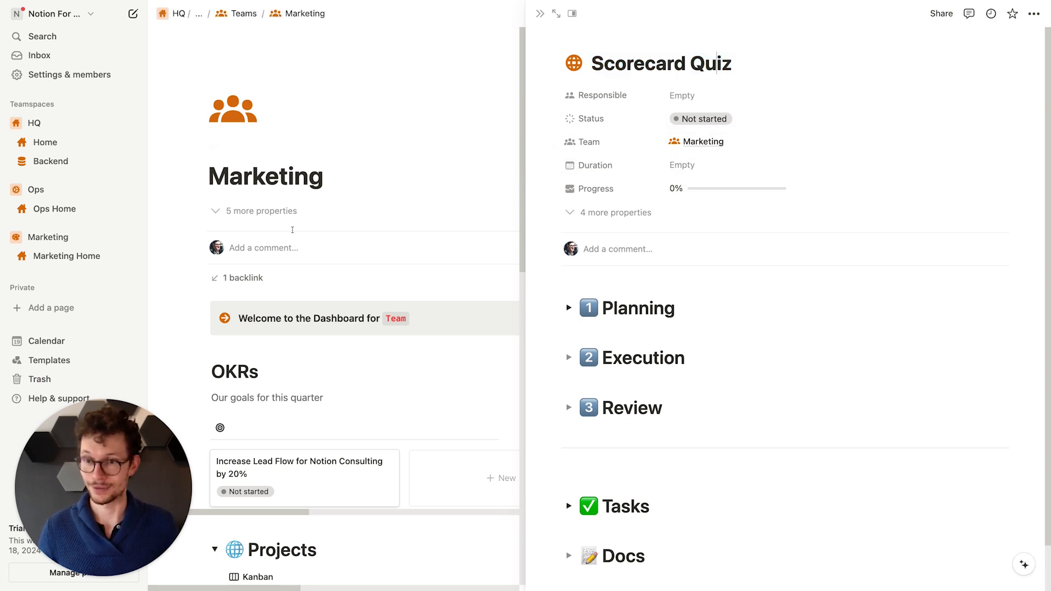
# Step: Add the task "Brainstorm key customer persona" under the new project's Tasks heading and start another task row below it
pyautogui.scroll(-3, 363, 201)
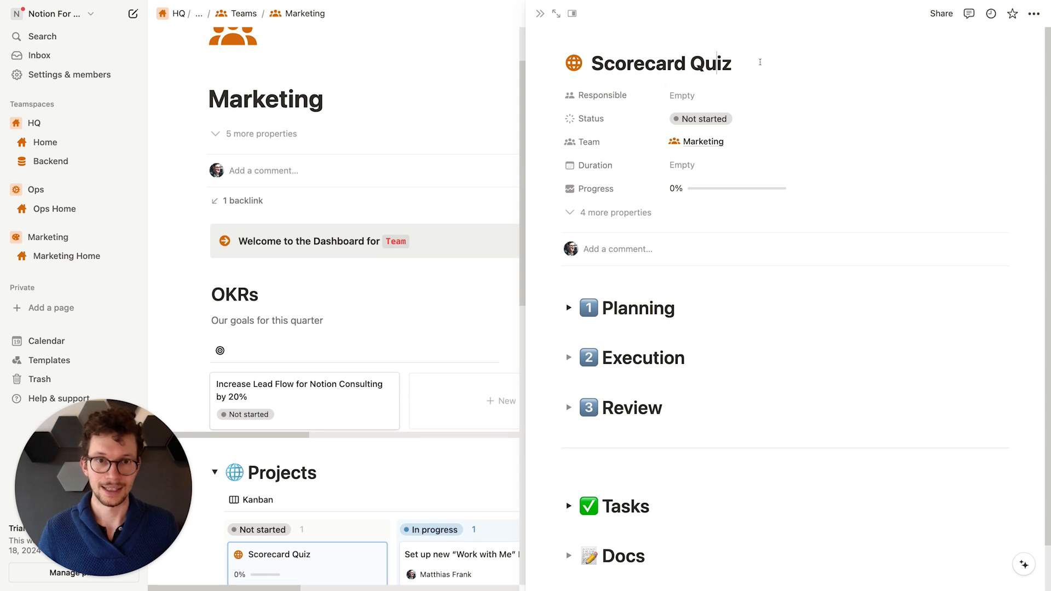
pyautogui.scroll(-2, 693, 310)
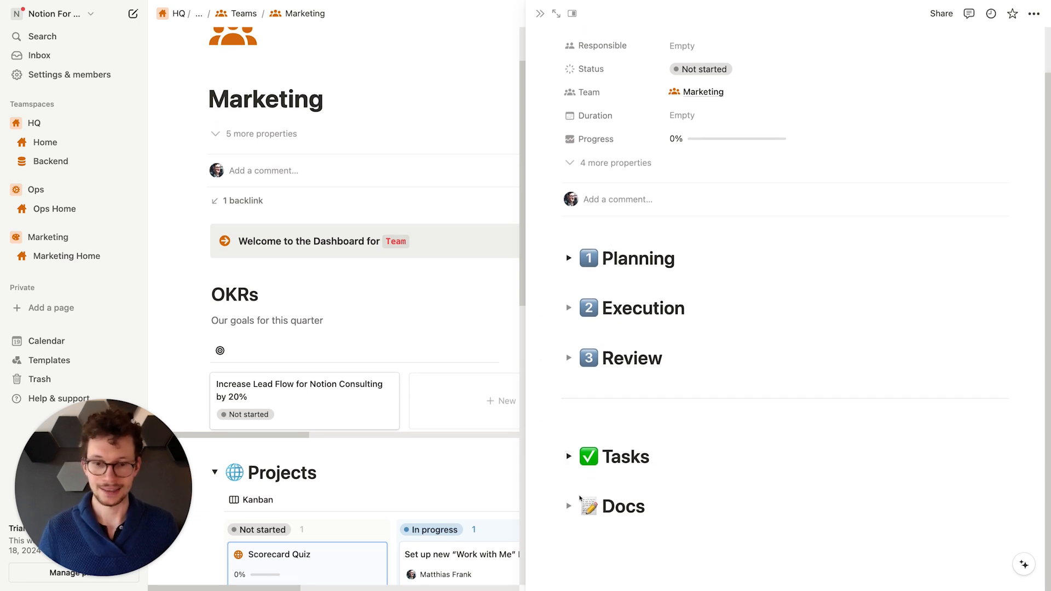
pyautogui.click(568, 458)
pyautogui.scroll(-3, 602, 438)
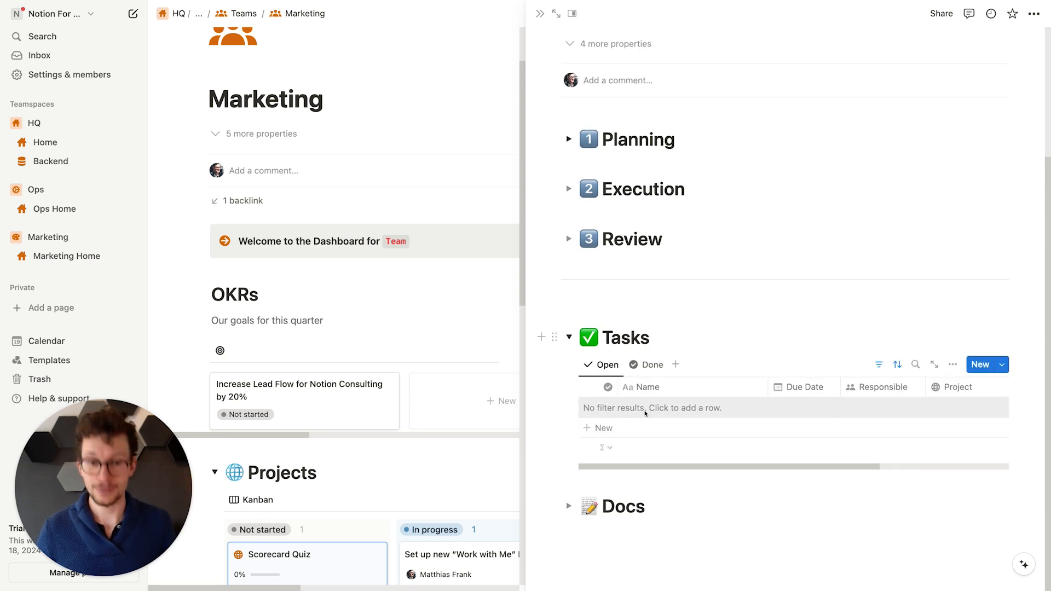
pyautogui.click(645, 412)
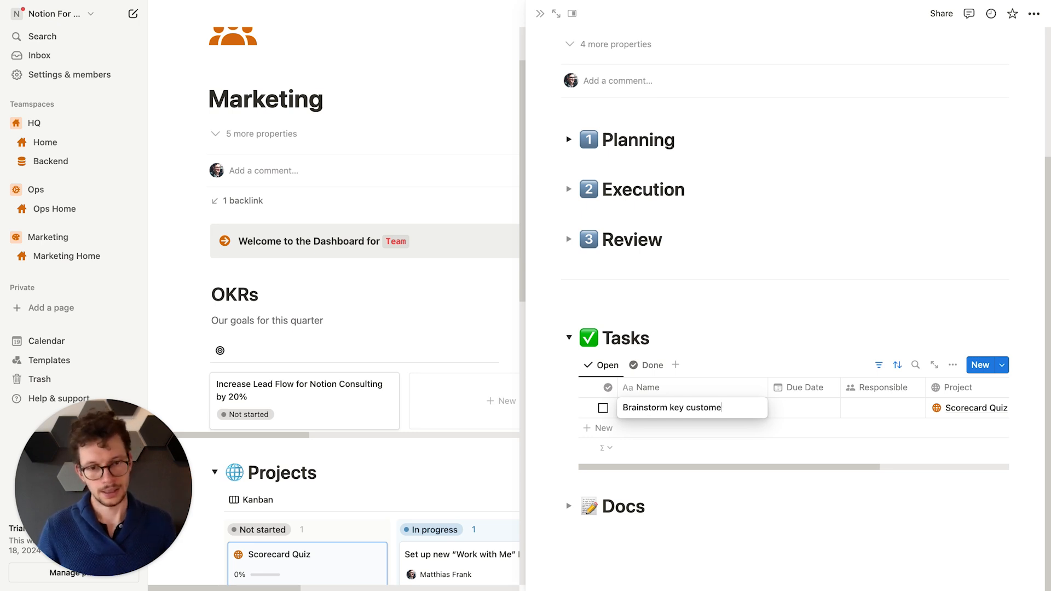
pyautogui.hotkey('shift', 'Return')
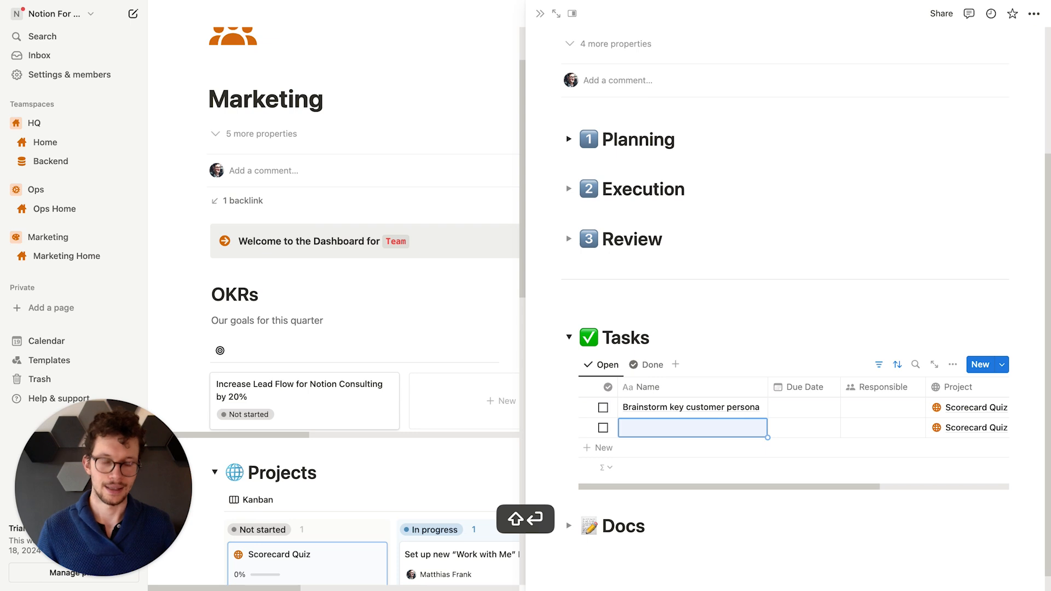
# Step: Name the second task under the Scorecard Quiz project's Tasks heading "Plan out result page"
pyautogui.press('Return')
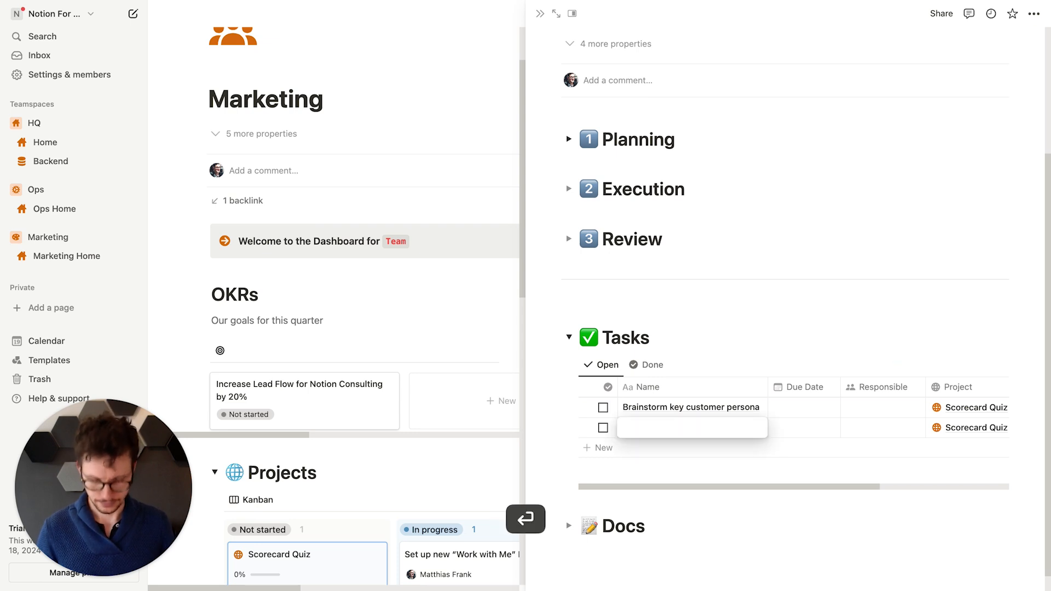
pyautogui.write('Plan out result page')
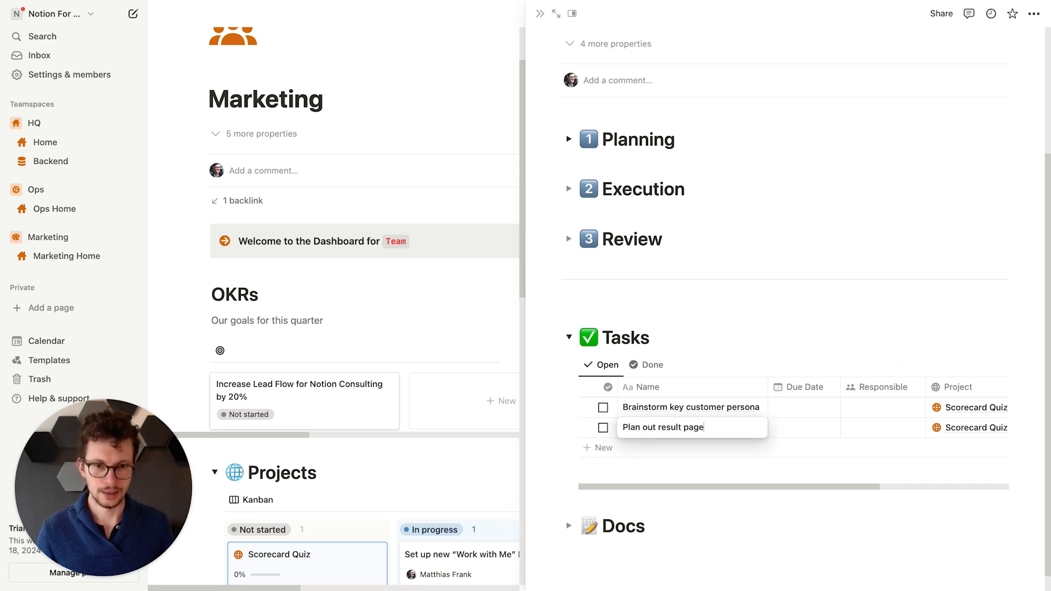
pyautogui.press('Return')
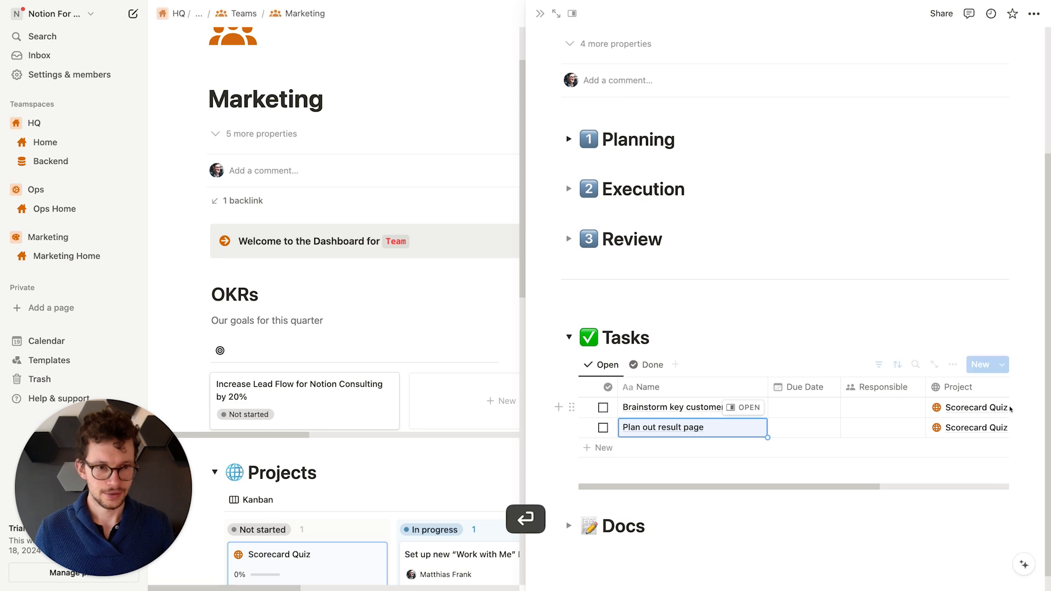
pyautogui.hscroll(3, 949, 421)
pyautogui.hscroll(-3, 949, 421)
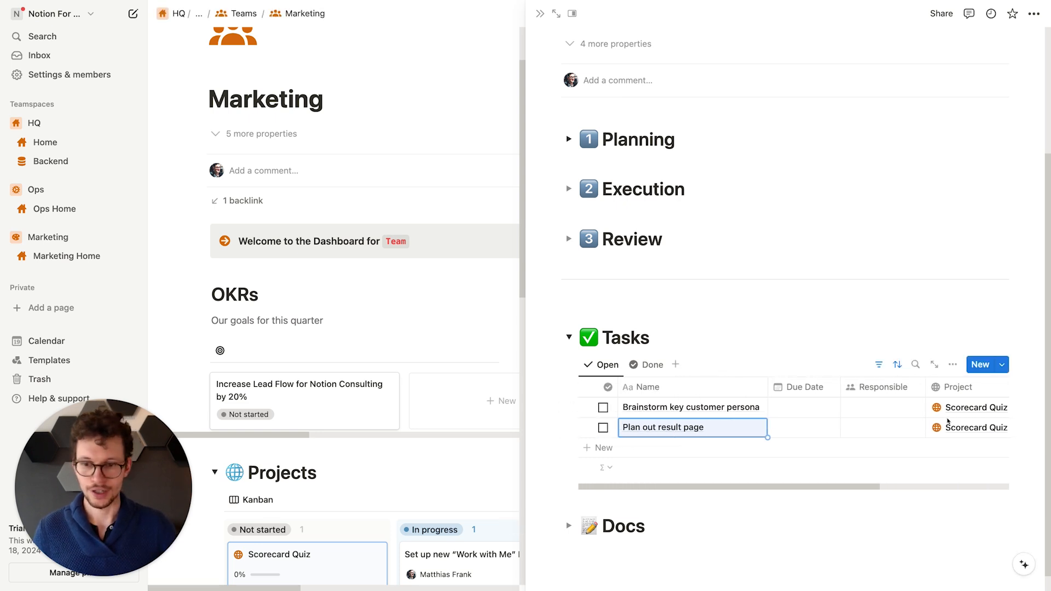
# Step: Mark "Plan out result page" as done in the Marketing dashboard's open tasks and show the Scorecard Quiz project's Done tasks
pyautogui.scroll(3, 631, 292)
pyautogui.scroll(-8, 503, 166)
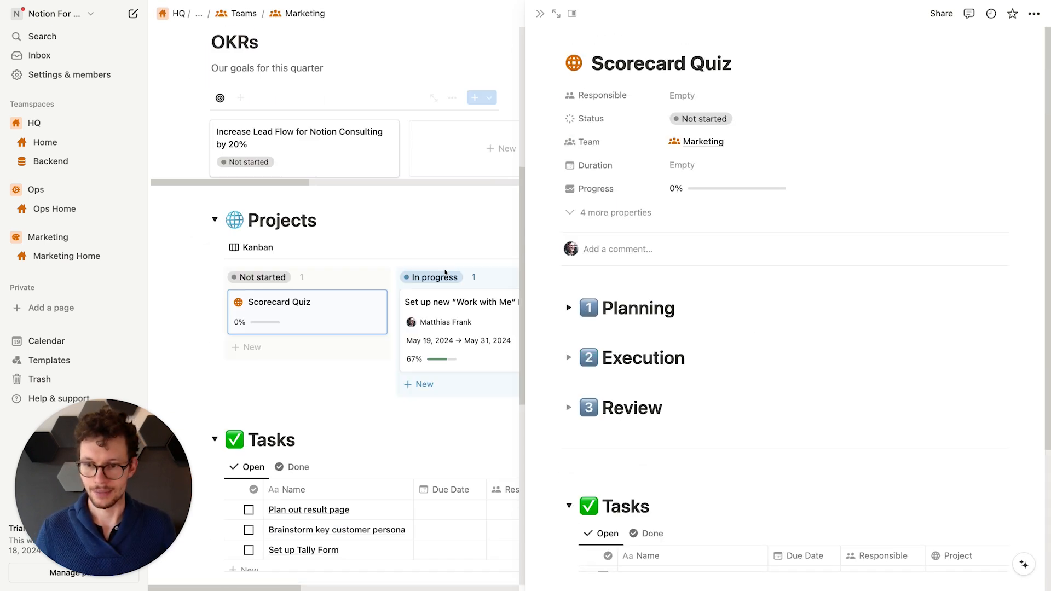
pyautogui.scroll(-1, 537, 259)
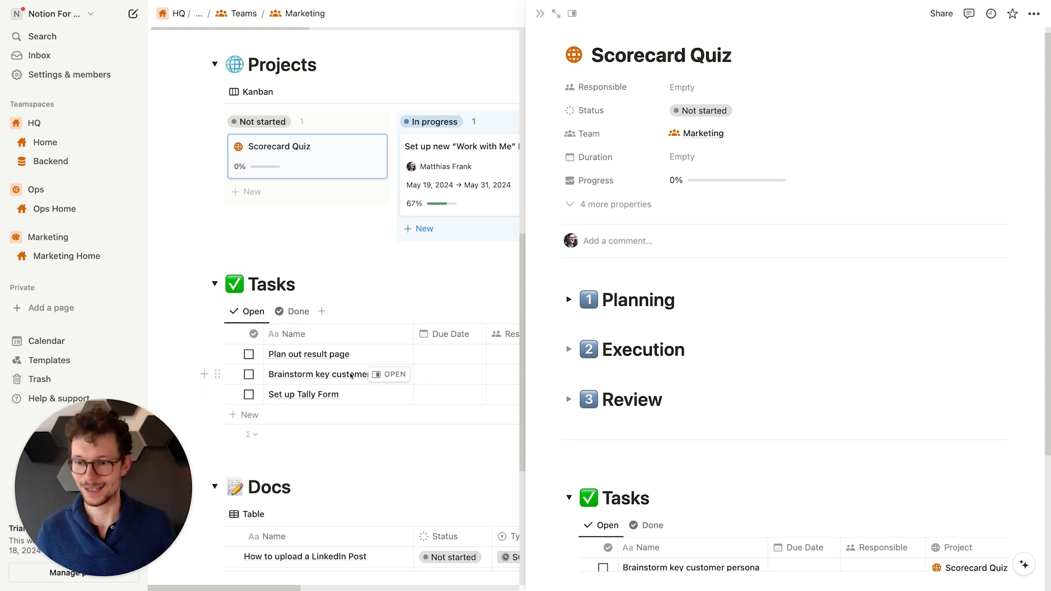
pyautogui.scroll(-1, 263, 377)
pyautogui.scroll(-2, 263, 377)
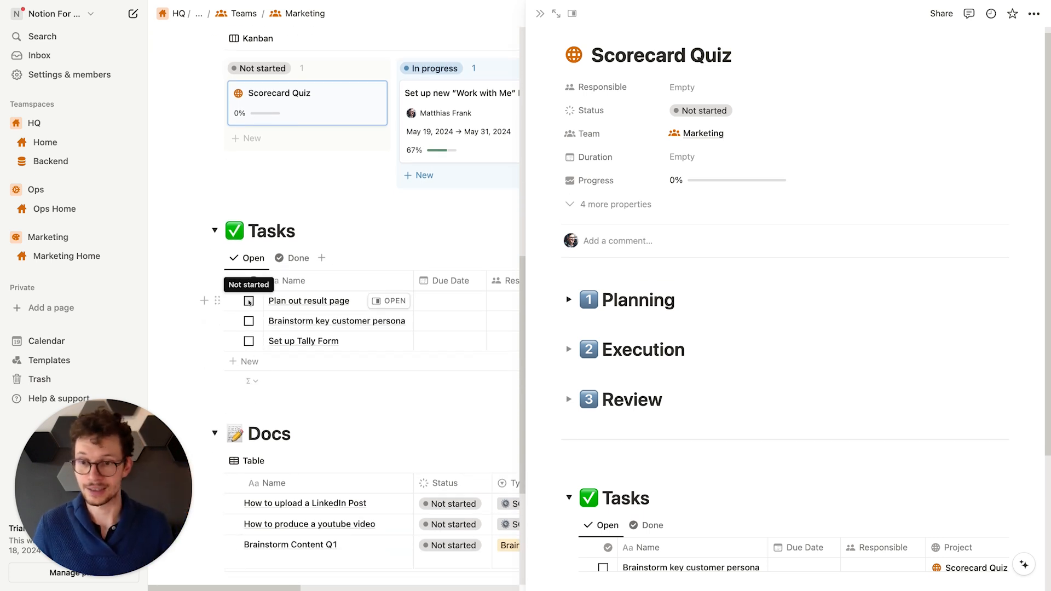
pyautogui.click(248, 302)
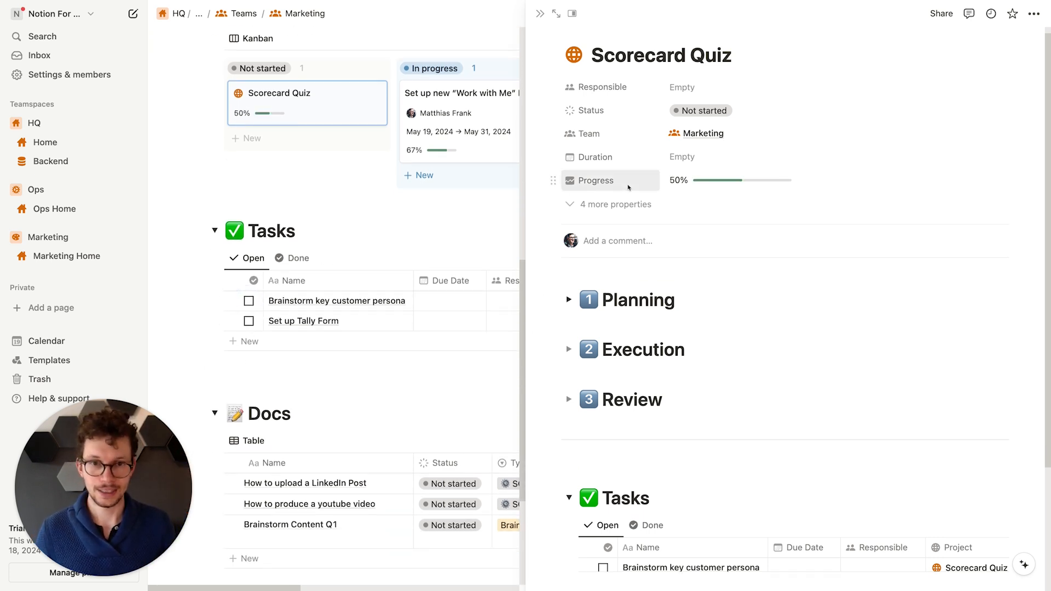
pyautogui.scroll(-3, 695, 190)
pyautogui.click(647, 364)
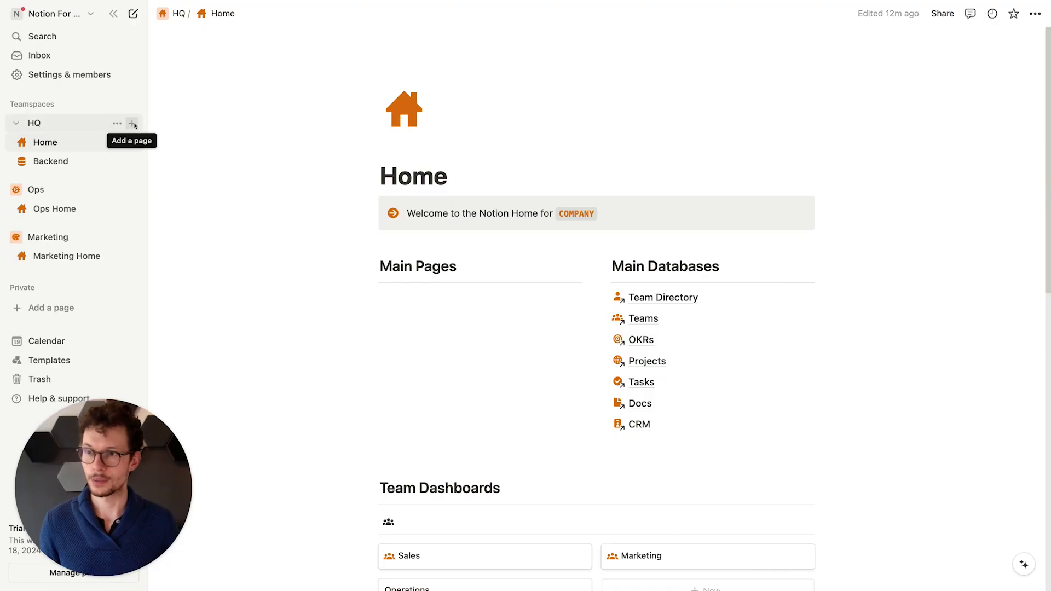
# Step: Add a new page to the HQ teamspace and title it "Company Wiki"
pyautogui.click(133, 124)
pyautogui.write('COmpan')
pyautogui.press('BackSpace')
pyautogui.press('BackSpace')
pyautogui.press('BackSpace')
pyautogui.press('BackSpace')
pyautogui.press('BackSpace')
pyautogui.write('ompna')
pyautogui.press('BackSpace')
pyautogui.press('BackSpace')
pyautogui.write('any Wiki')
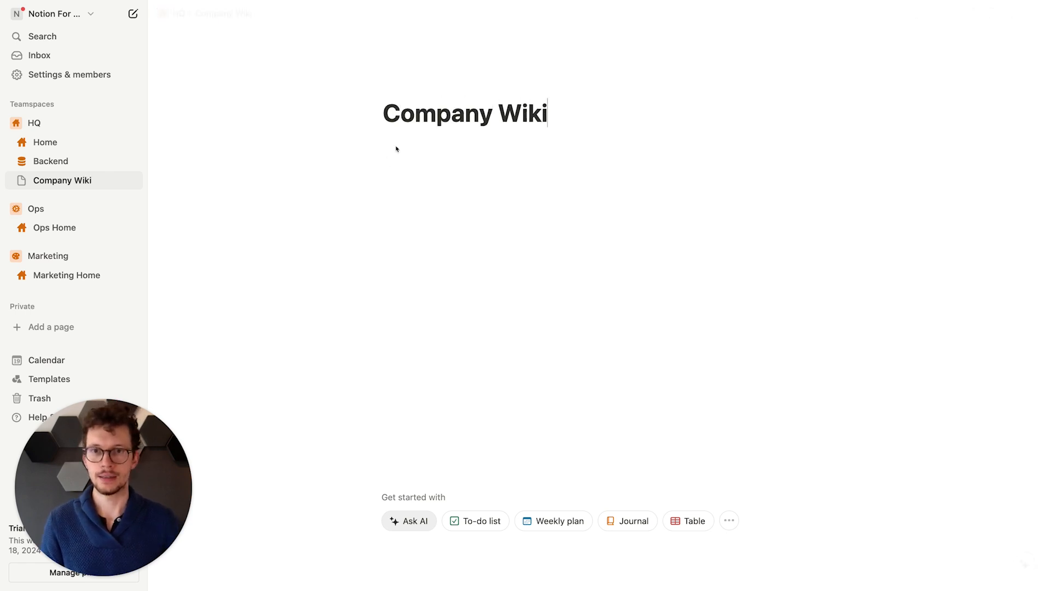
# Step: Give the Company Wiki page the orange book icon and set the page to full width
pyautogui.click(413, 82)
pyautogui.click(409, 94)
pyautogui.click(335, 149)
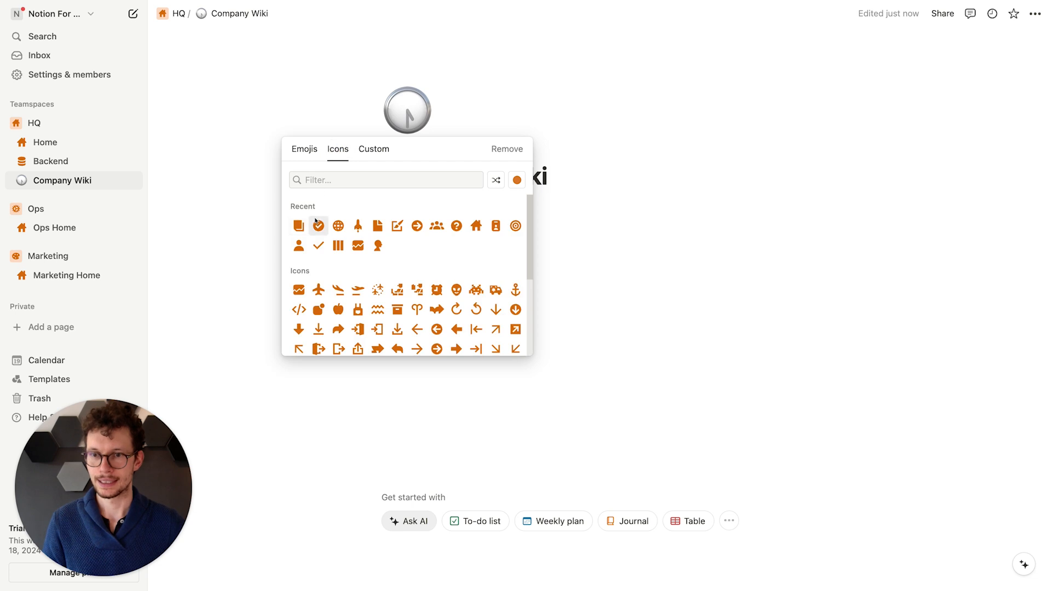
pyautogui.click(299, 225)
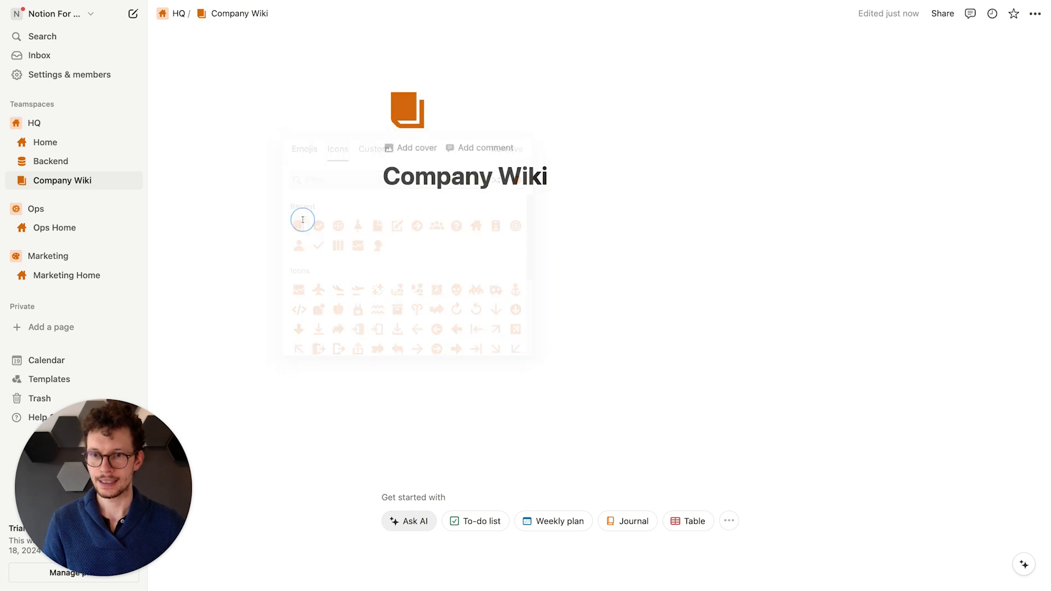
pyautogui.click(1037, 13)
pyautogui.click(1026, 101)
pyautogui.click(433, 177)
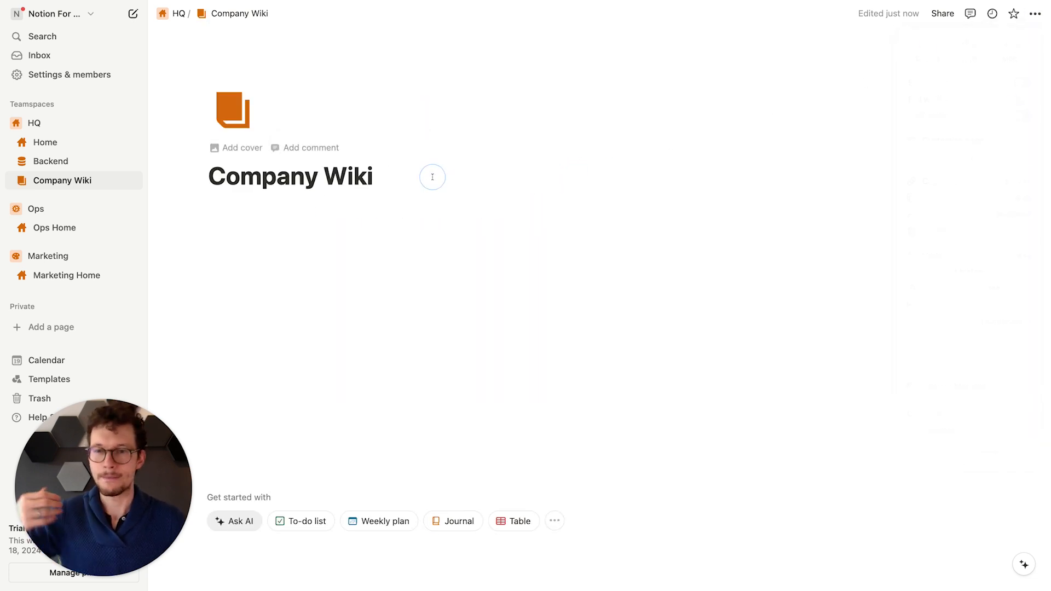
# Step: Insert a three-column layout in the Company Wiki and put the Heading 2 "Start Here" in the first column
pyautogui.press('Return')
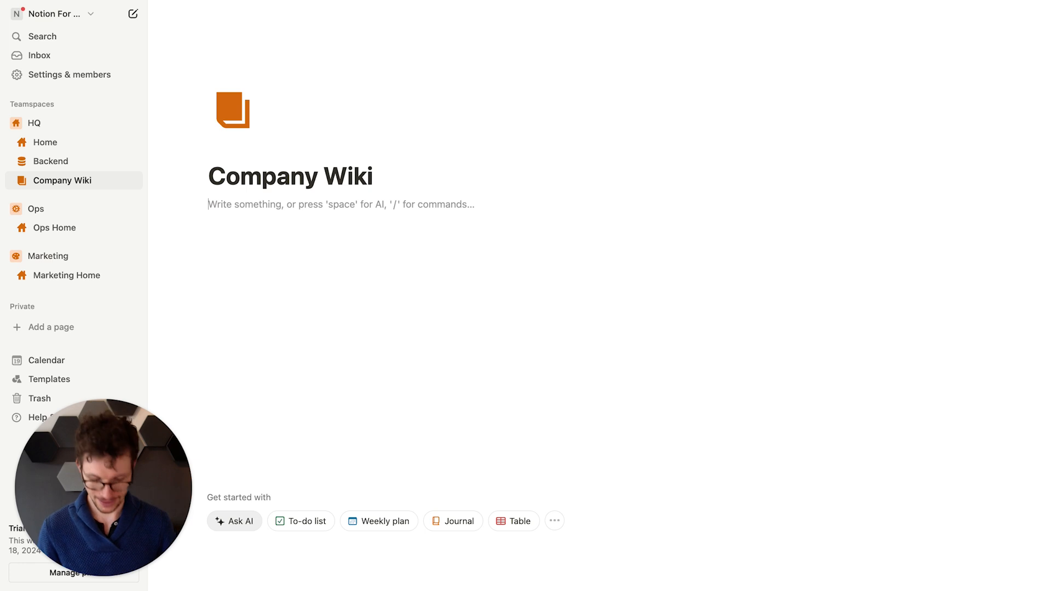
pyautogui.write('/col')
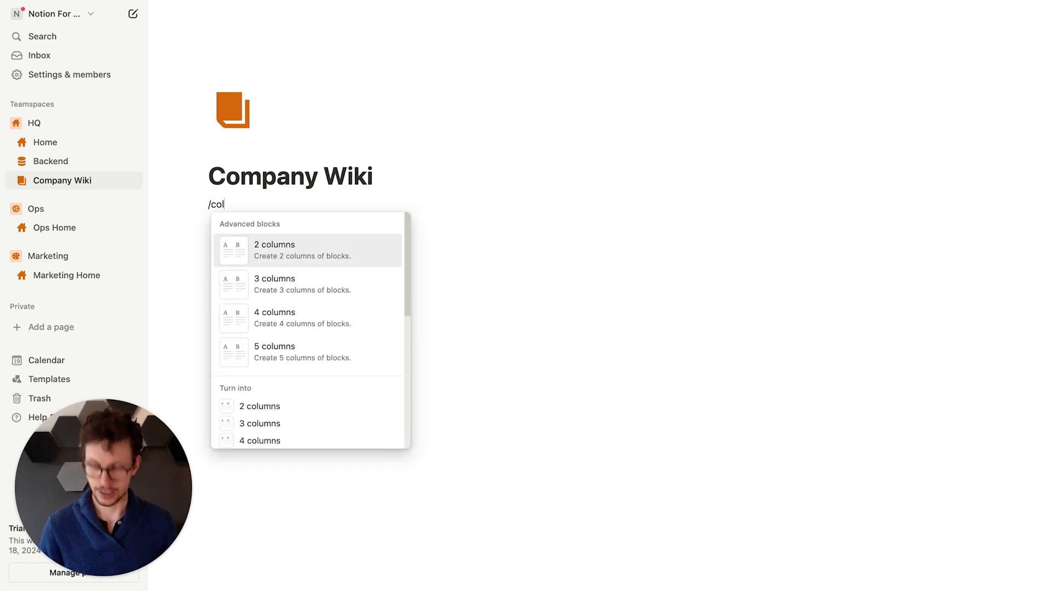
pyautogui.press('Return')
pyautogui.write('/h2')
pyautogui.press('Return')
pyautogui.write('Start Here')
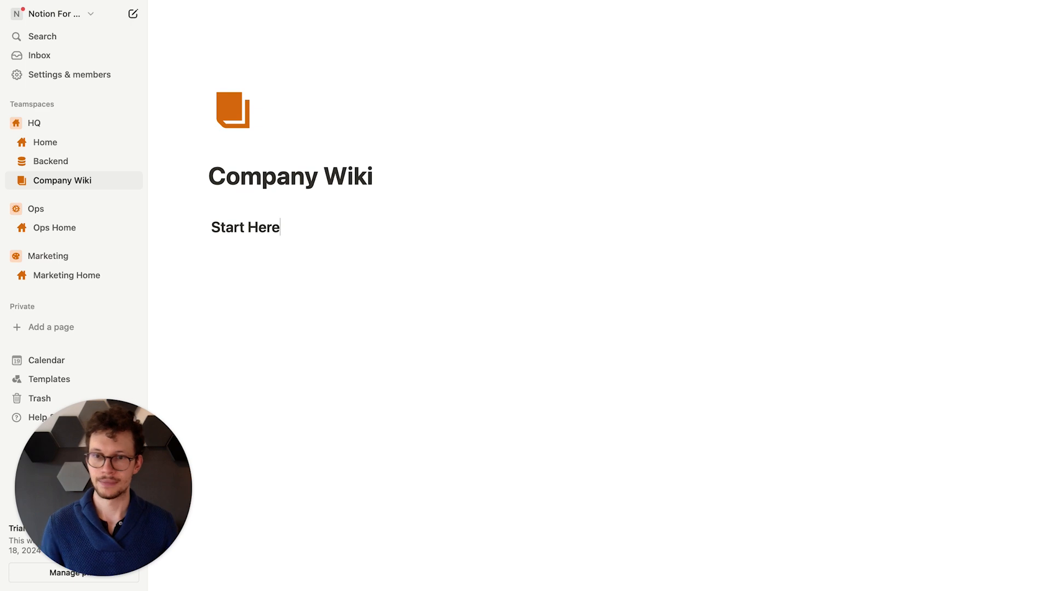
# Step: Add the Heading 2 "Company" to the second column and the Heading 2 "Benefits" to the third
pyautogui.click(535, 215)
pyautogui.write('/h2')
pyautogui.press('Return')
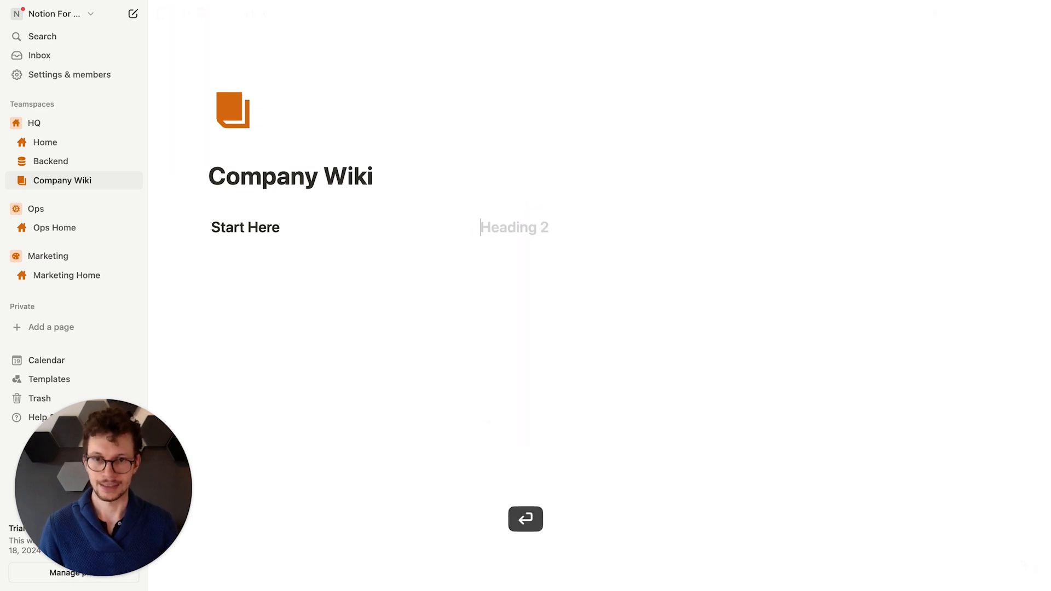
pyautogui.write('Company')
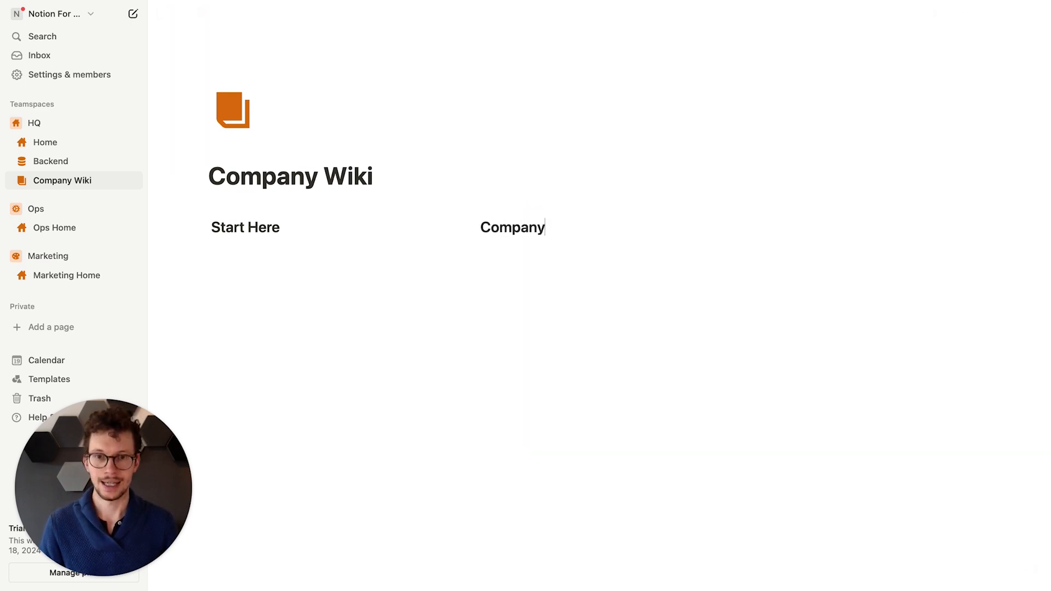
pyautogui.click(824, 213)
pyautogui.write('/h2')
pyautogui.press('Return')
pyautogui.write('Benefits')
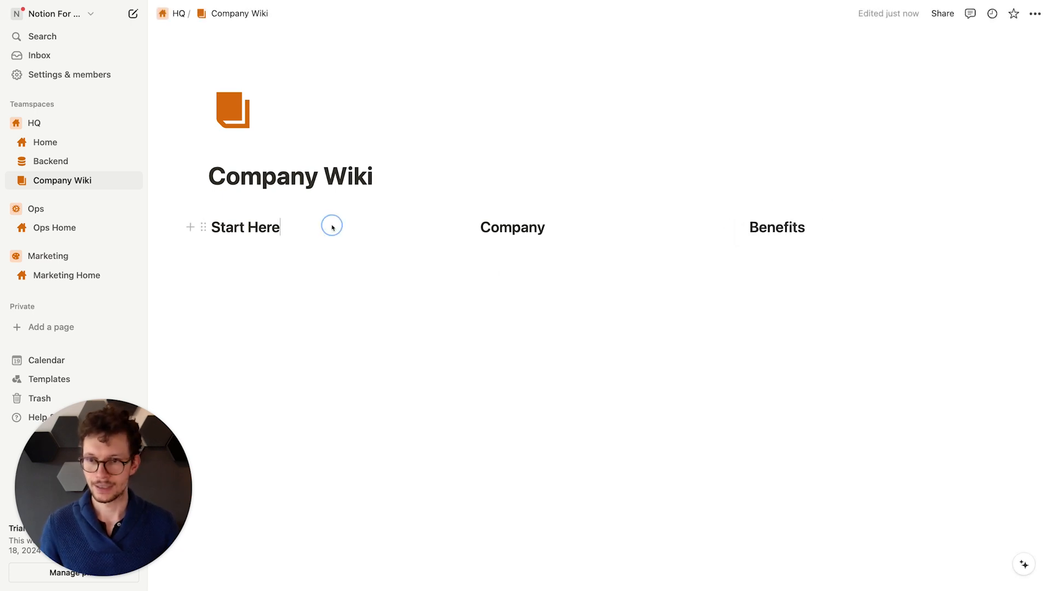
# Step: Insert a divider under each of the Start Here, Company and Benefits headings and place the cursor below the columns
pyautogui.press('Return')
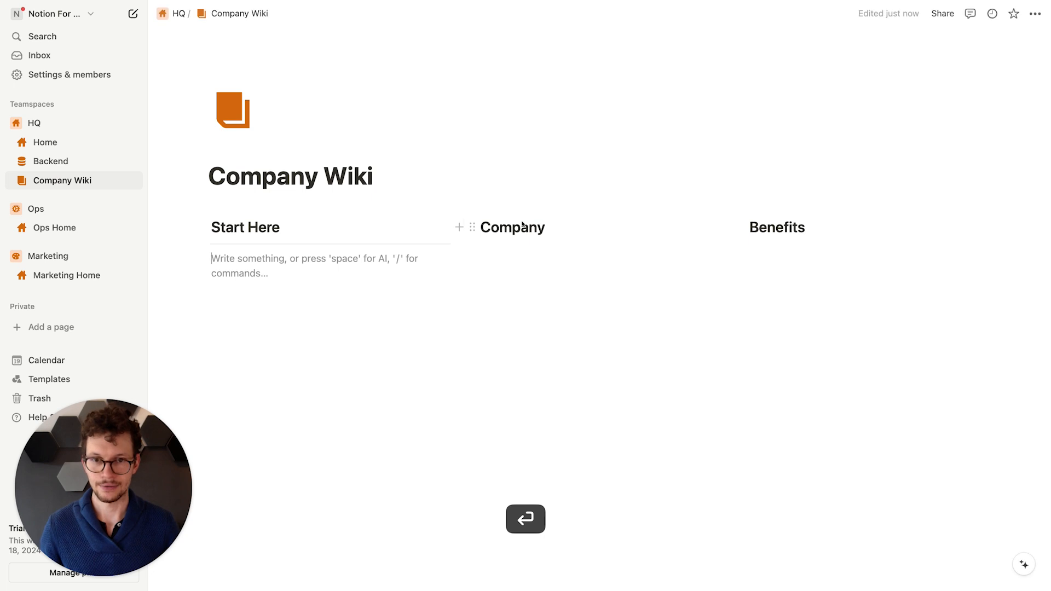
pyautogui.click(555, 227)
pyautogui.press('Return')
pyautogui.write('/div')
pyautogui.press('Return')
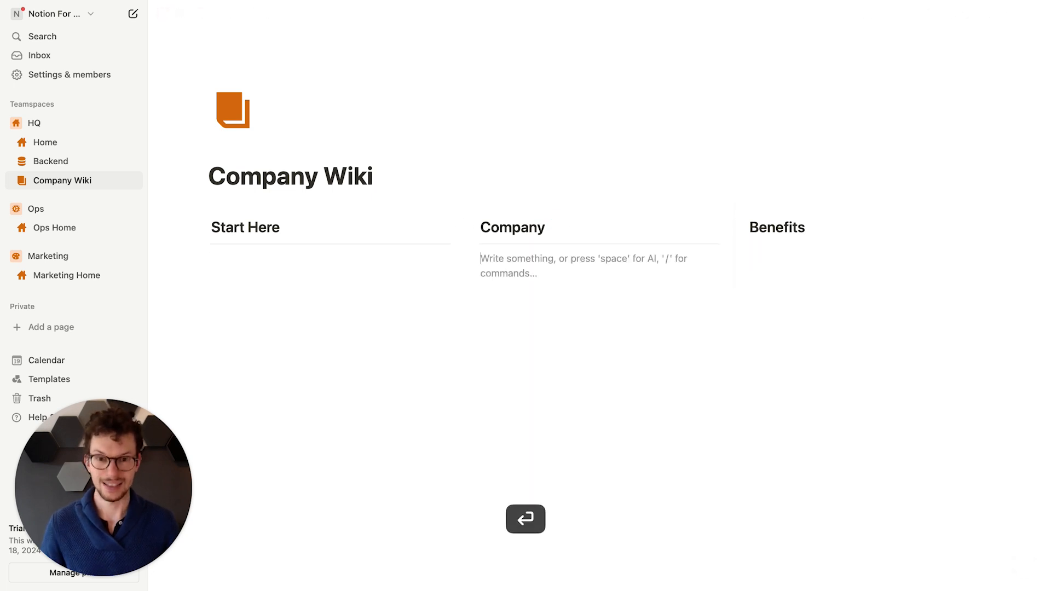
pyautogui.click(835, 227)
pyautogui.press('Return')
pyautogui.write('/div')
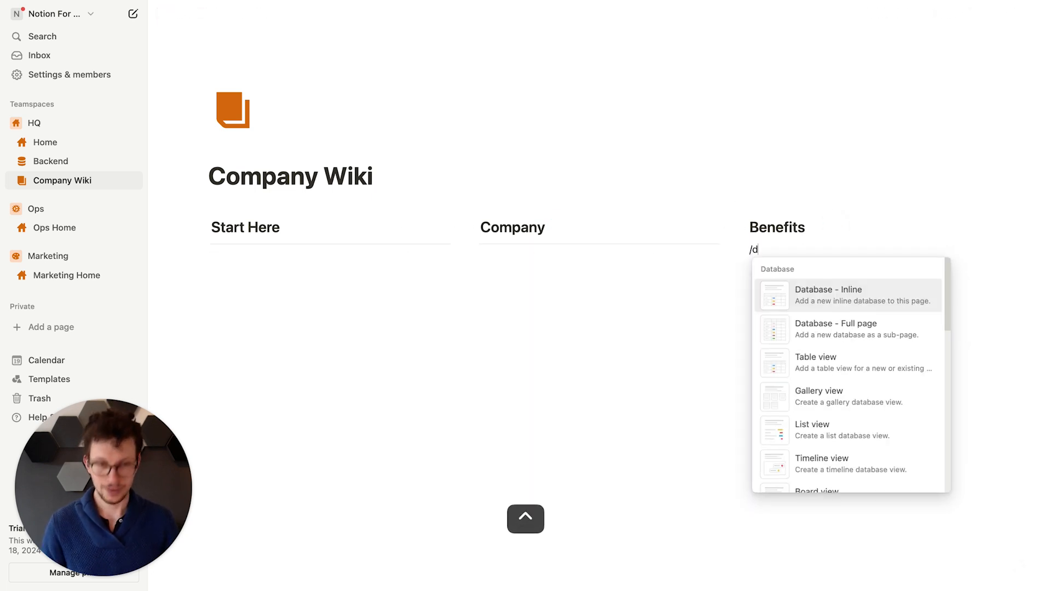
pyautogui.press('Return')
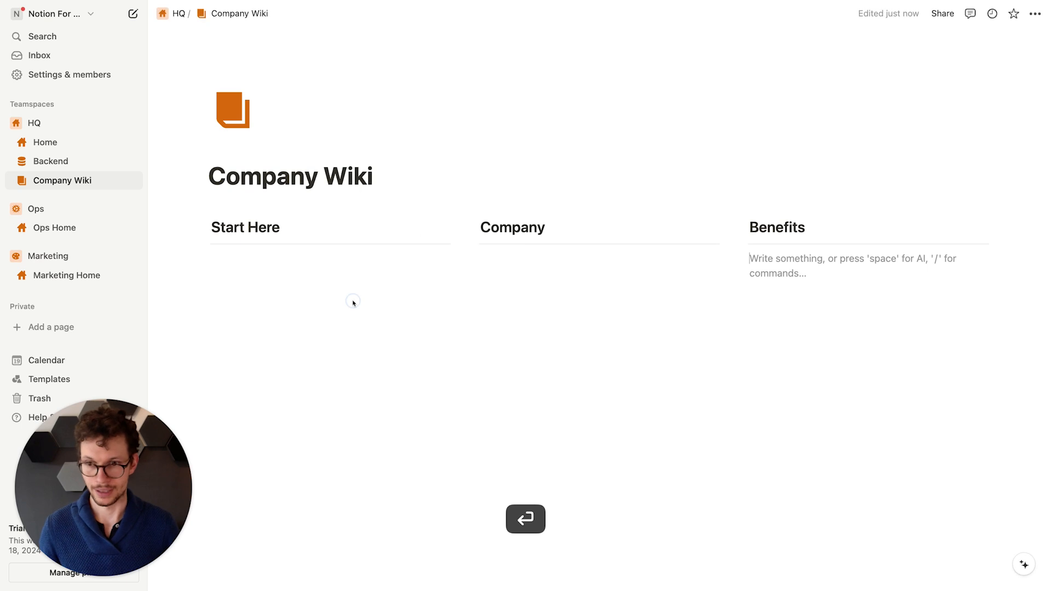
pyautogui.click(352, 305)
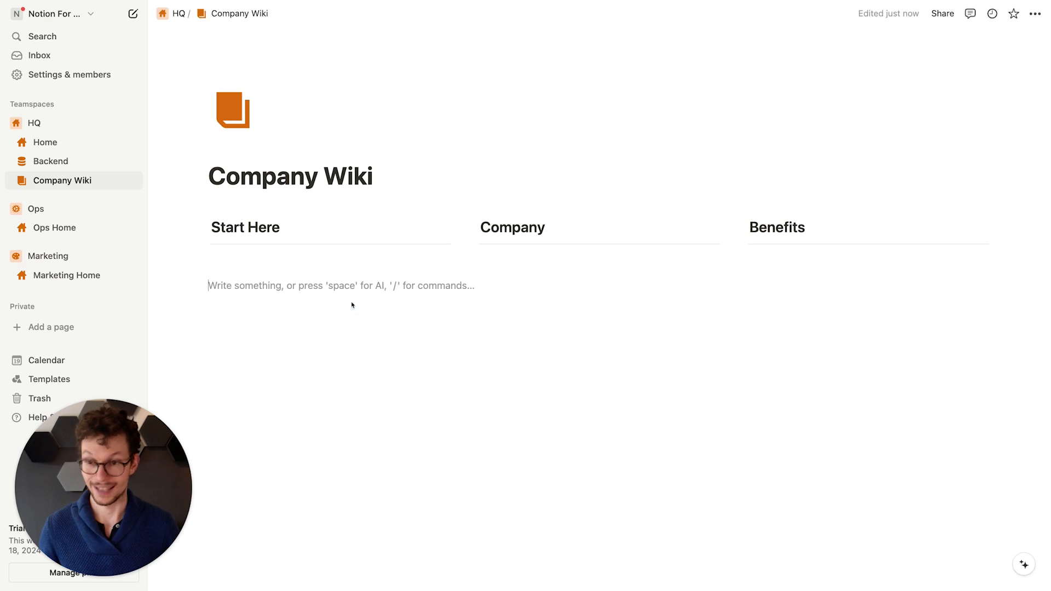
# Step: Open the Docs database from Backend, add a doc named "How to use Notion" and create another blank doc
pyautogui.click(68, 162)
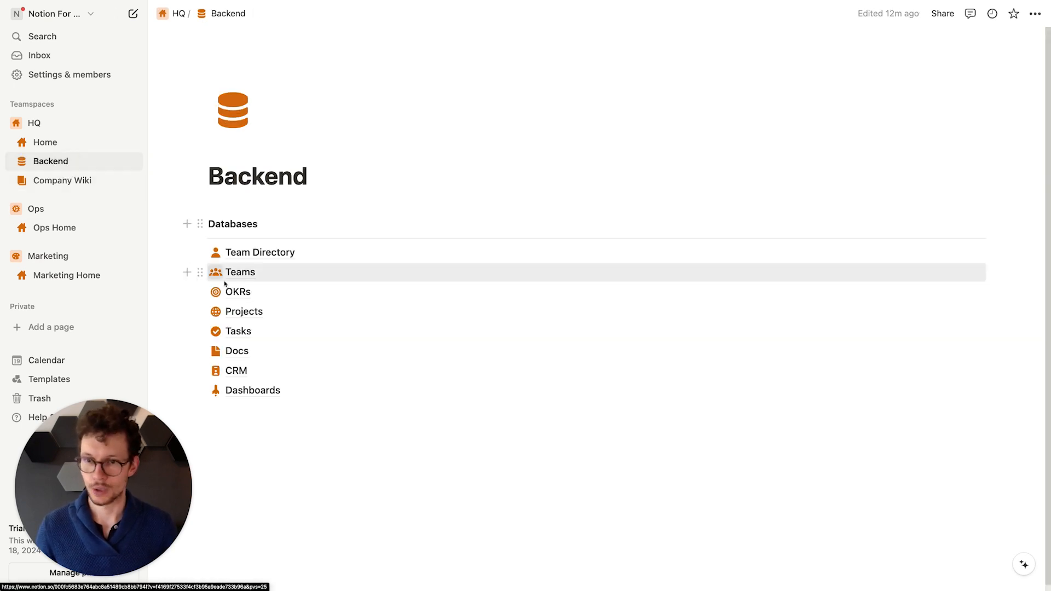
pyautogui.click(258, 359)
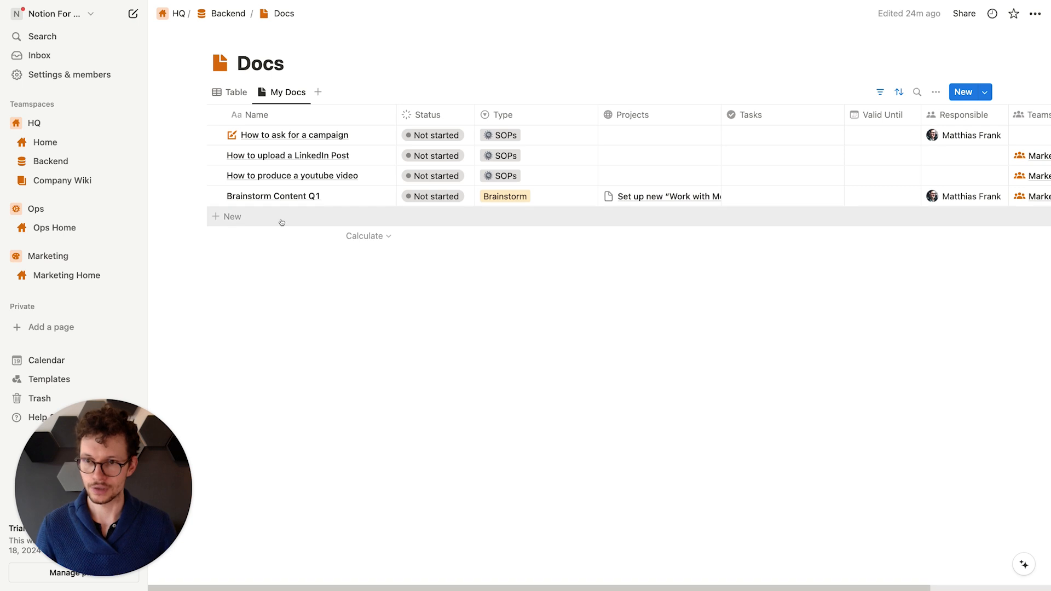
pyautogui.click(279, 219)
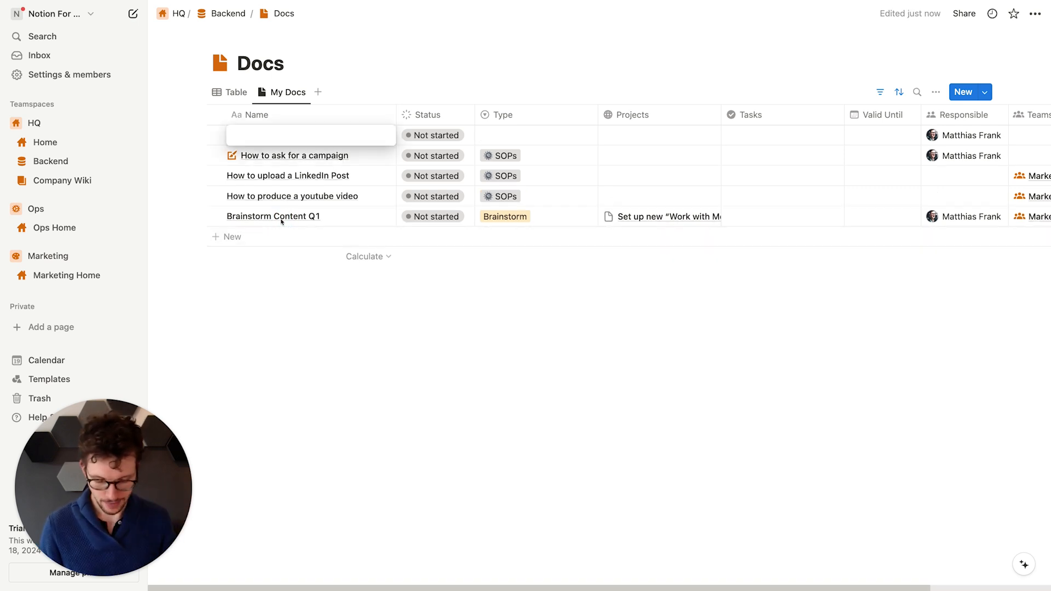
pyautogui.write('Notion ')
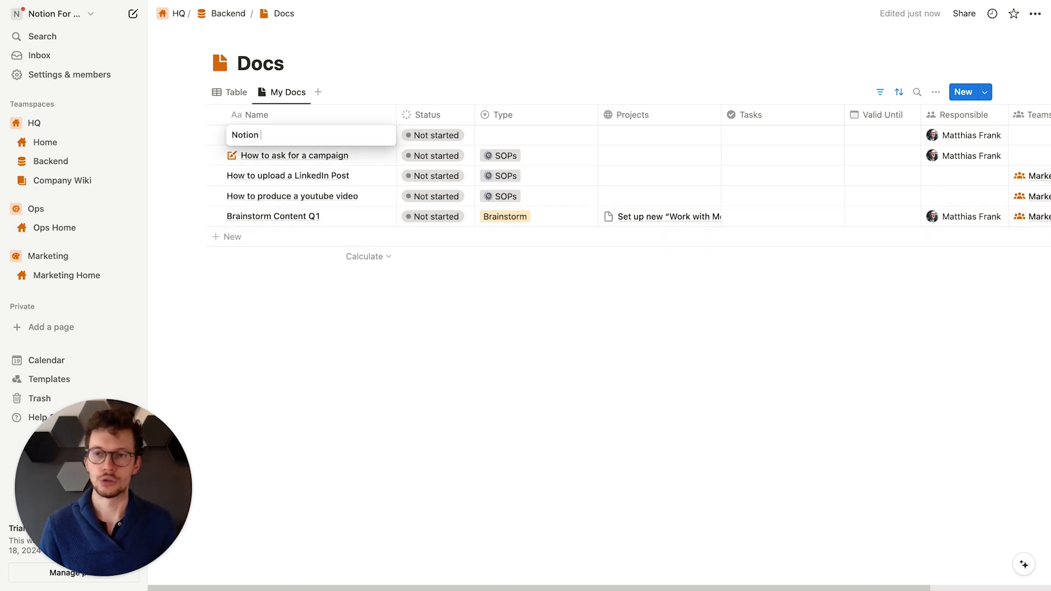
pyautogui.write('In')
pyautogui.press('super+a')
pyautogui.write('How to use N')
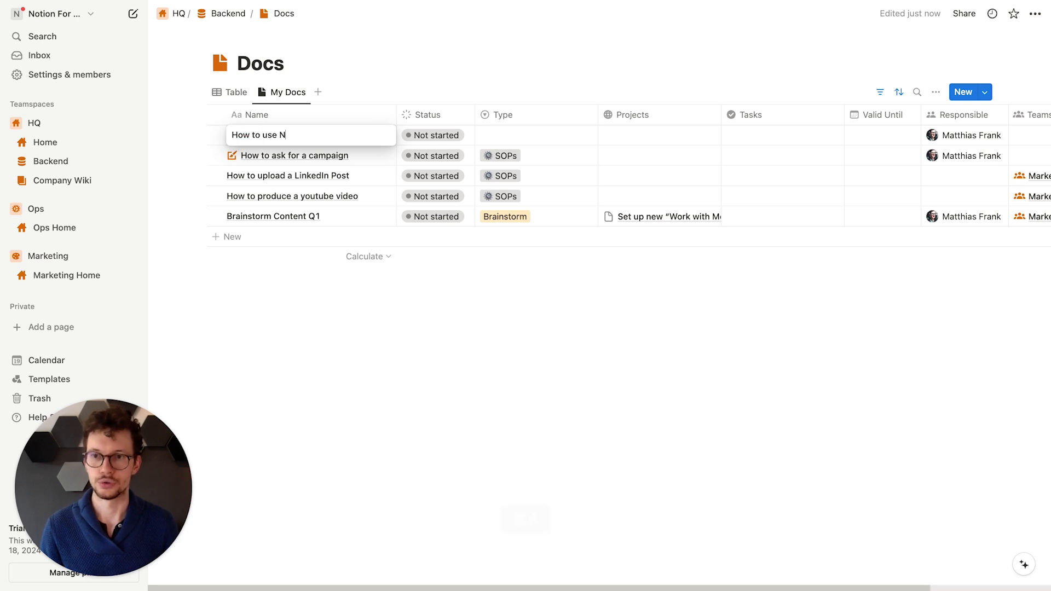
pyautogui.write('otion')
pyautogui.press('Return')
pyautogui.hotkey('shift', 'Return')
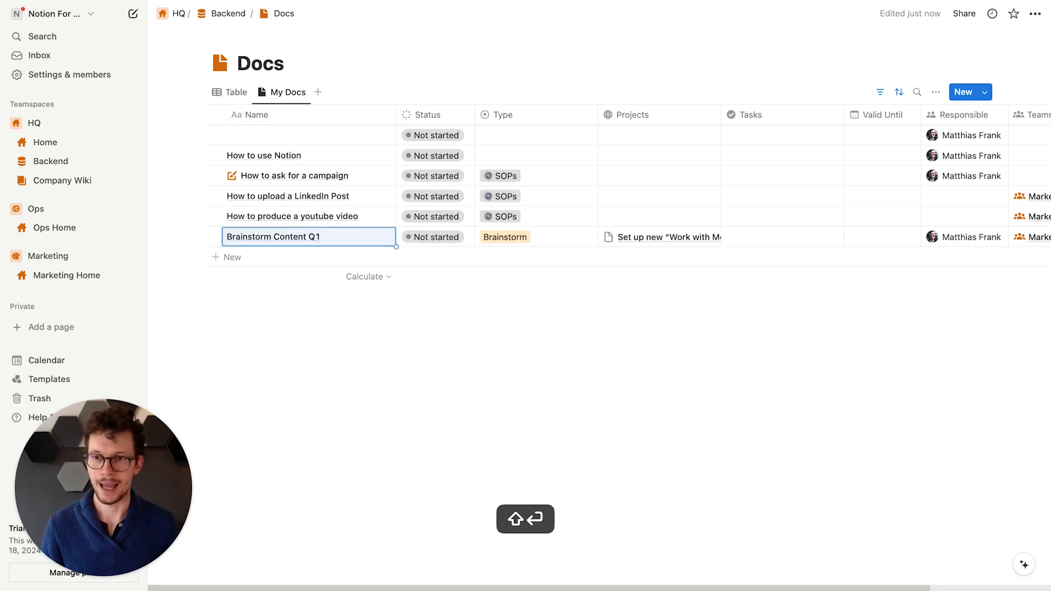
# Step: Show the Docs database's Table view, name the blank doc "Vacation Policy" and start another new doc row
pyautogui.click(239, 102)
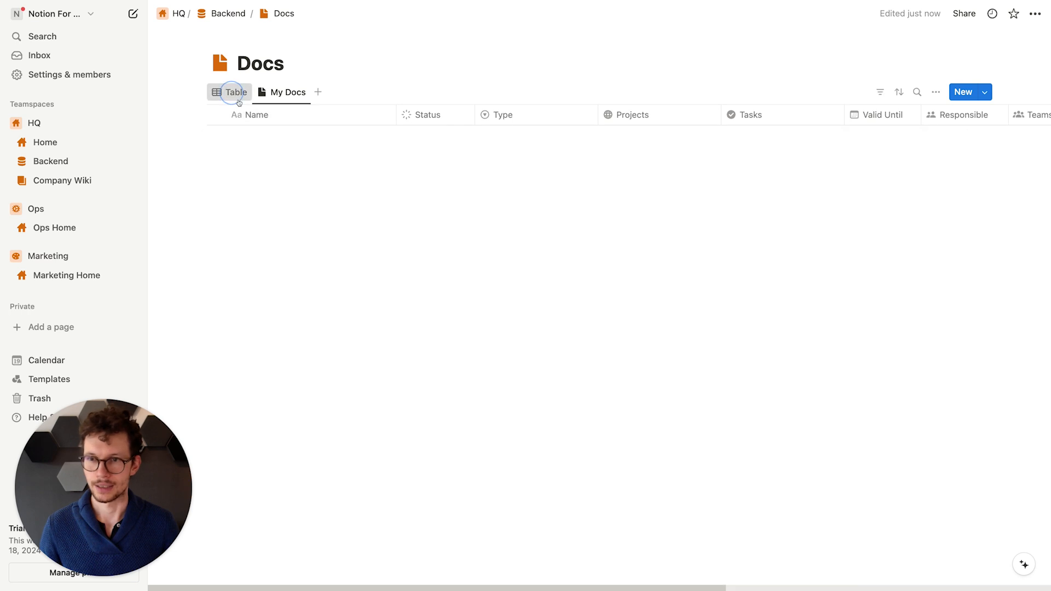
pyautogui.click(276, 215)
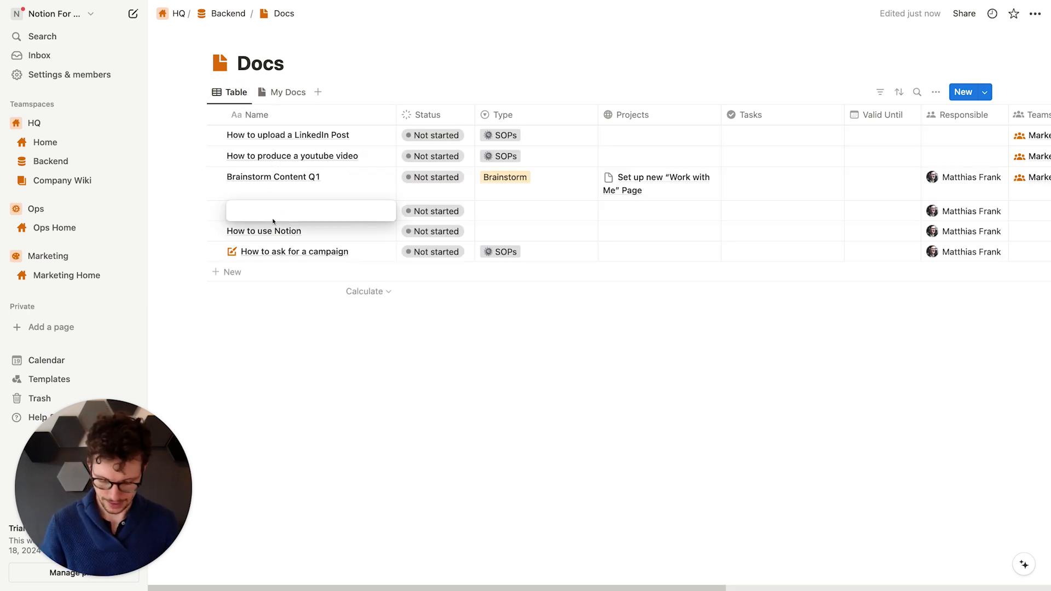
pyautogui.write('Vacation Polic')
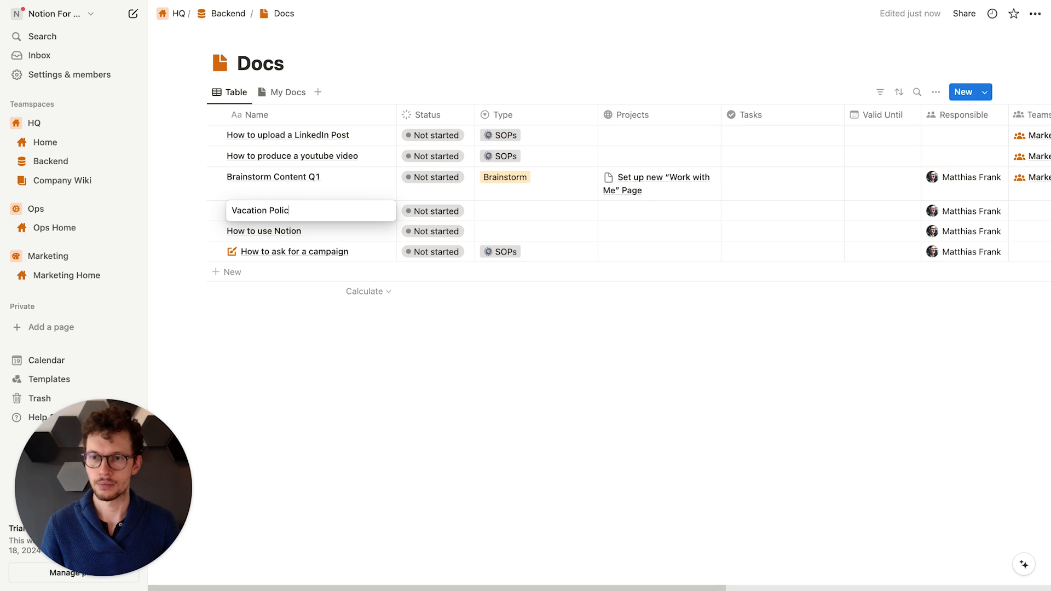
pyautogui.write('y')
pyautogui.press('Return')
pyautogui.hotkey('shift', 'Return')
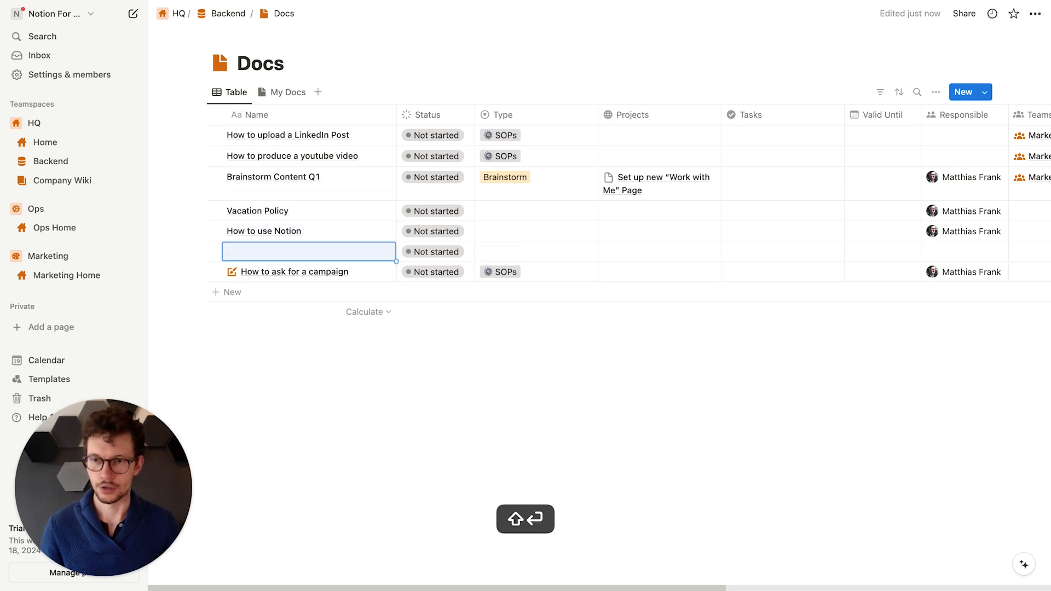
pyautogui.press('Return')
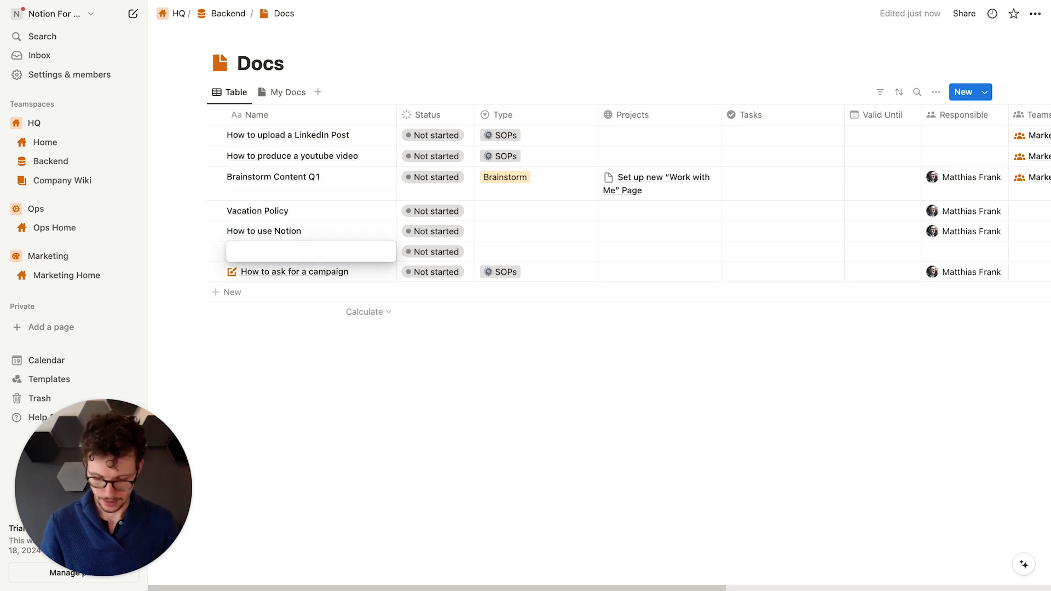
# Step: Name the blank doc row "Expense Reimbursements" and add another doc named "Org Chart" at the end of the Docs table
pyautogui.write('Invoic')
pyautogui.press('super+a')
pyautogui.write('Expense R')
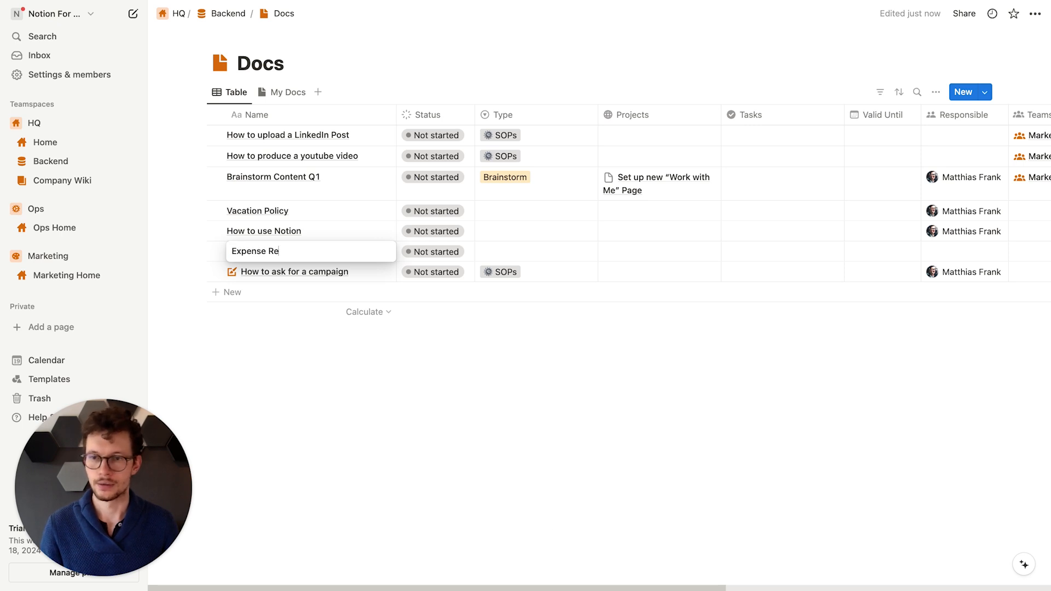
pyautogui.press('Return')
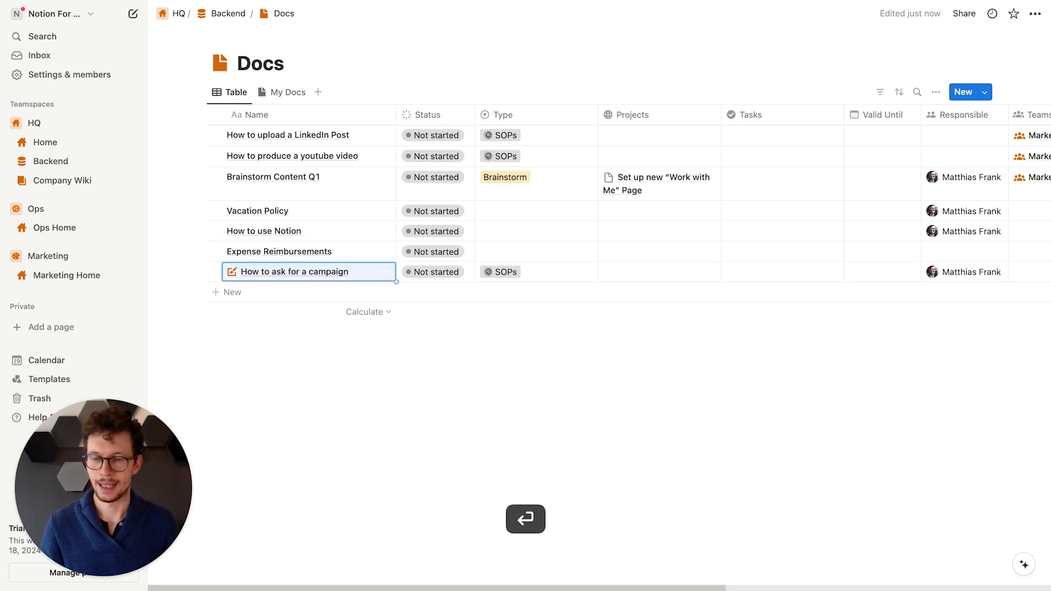
pyautogui.hotkey('shift', 'Return')
pyautogui.write('Org Chart')
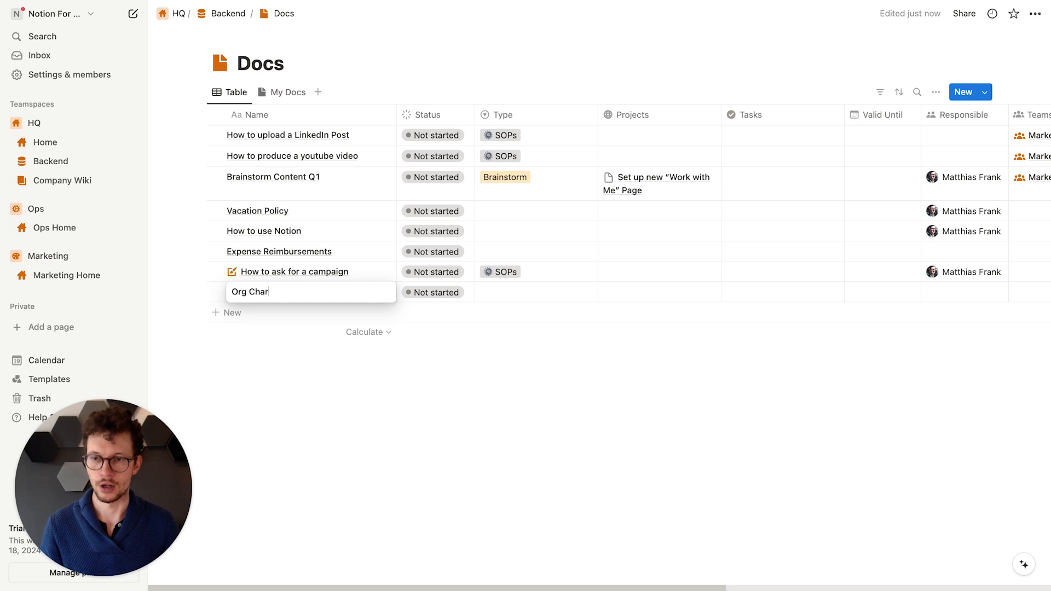
pyautogui.press('Return')
pyautogui.click(372, 292)
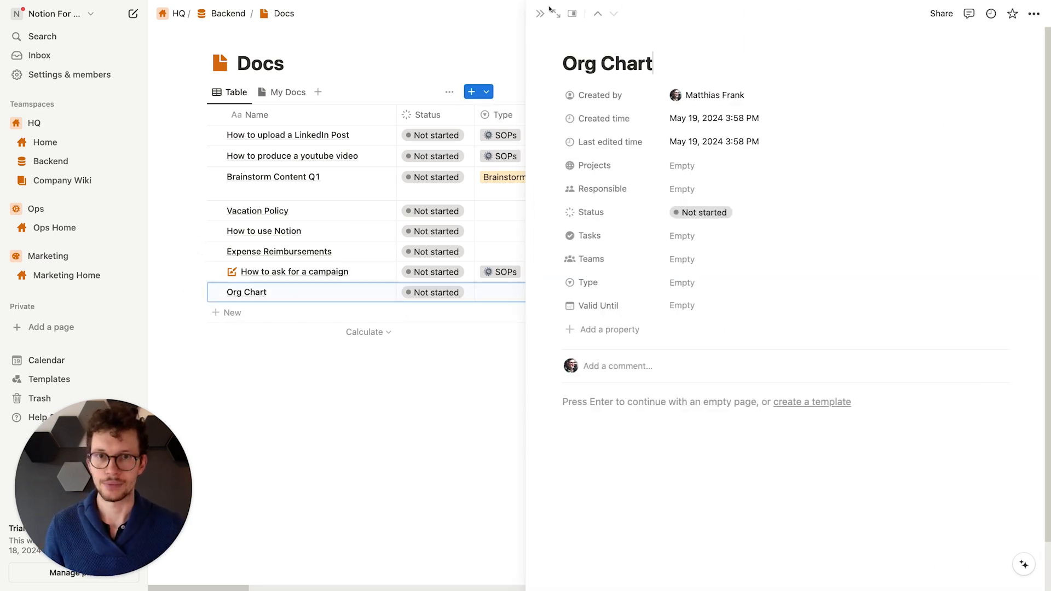
pyautogui.click(541, 14)
# Step: Return to the Company Wiki page and add a link to the "How to use Notion" doc under the Start Here heading
pyautogui.click(76, 182)
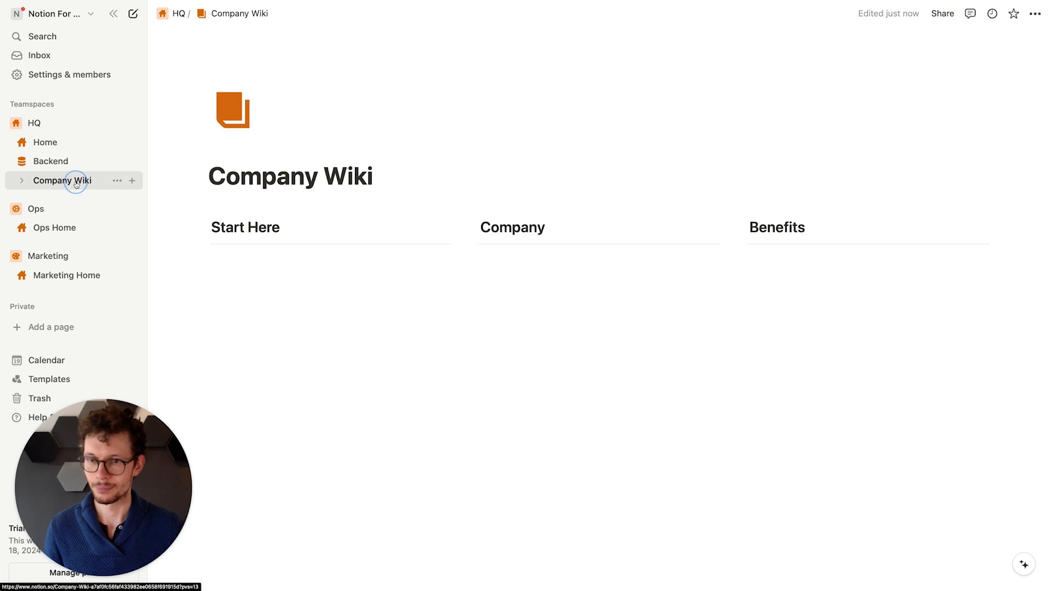
pyautogui.click(265, 284)
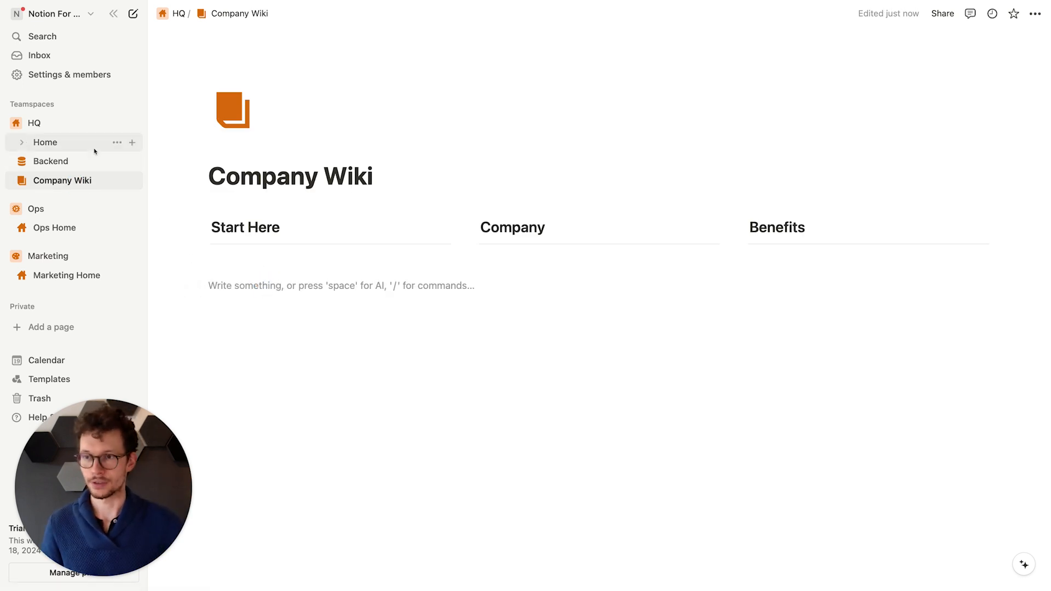
pyautogui.click(271, 262)
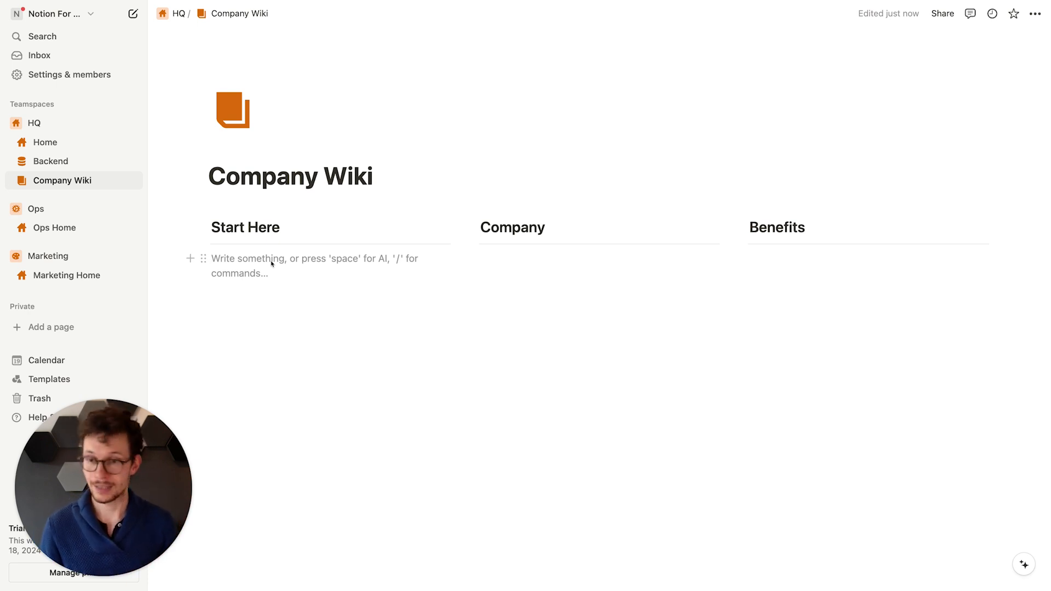
pyautogui.hotkey('alt', 'q')
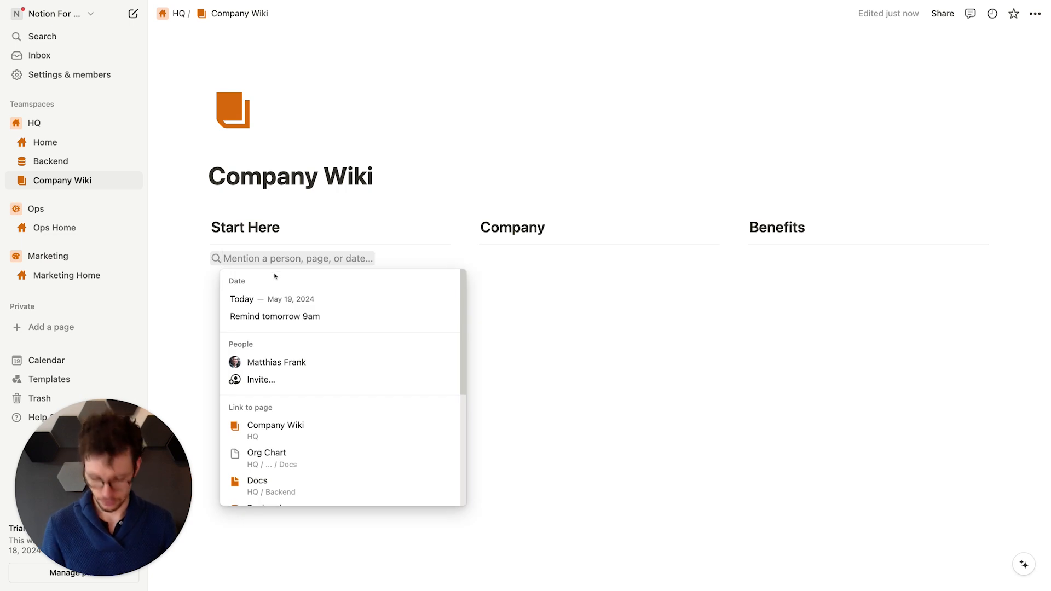
pyautogui.write('how to')
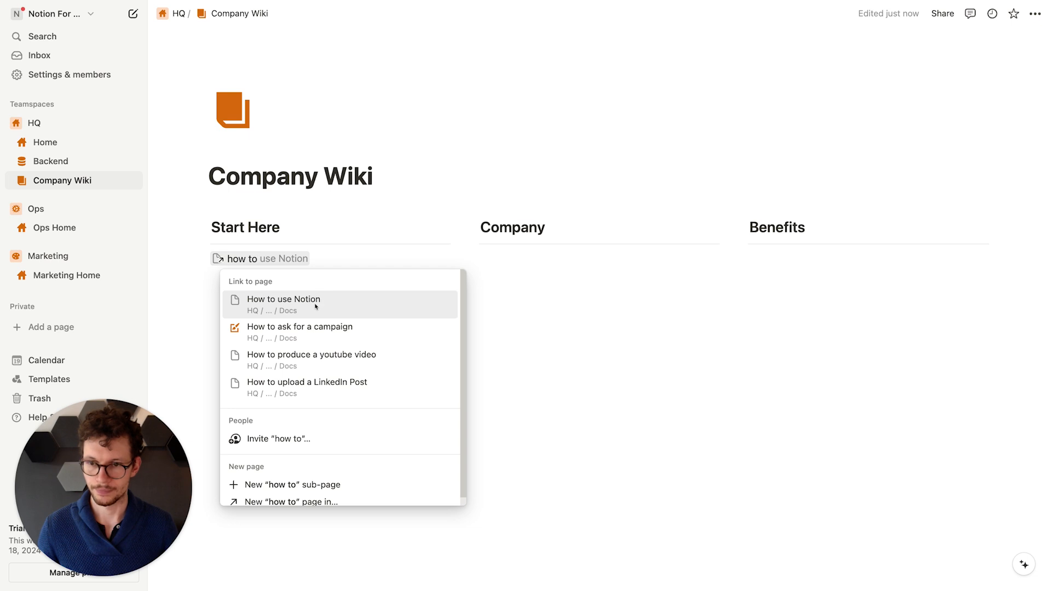
pyautogui.click(315, 307)
# Step: Add a link to the "Org Chart" doc under the Company heading
pyautogui.click(532, 256)
pyautogui.hotkey('alt', 'q')
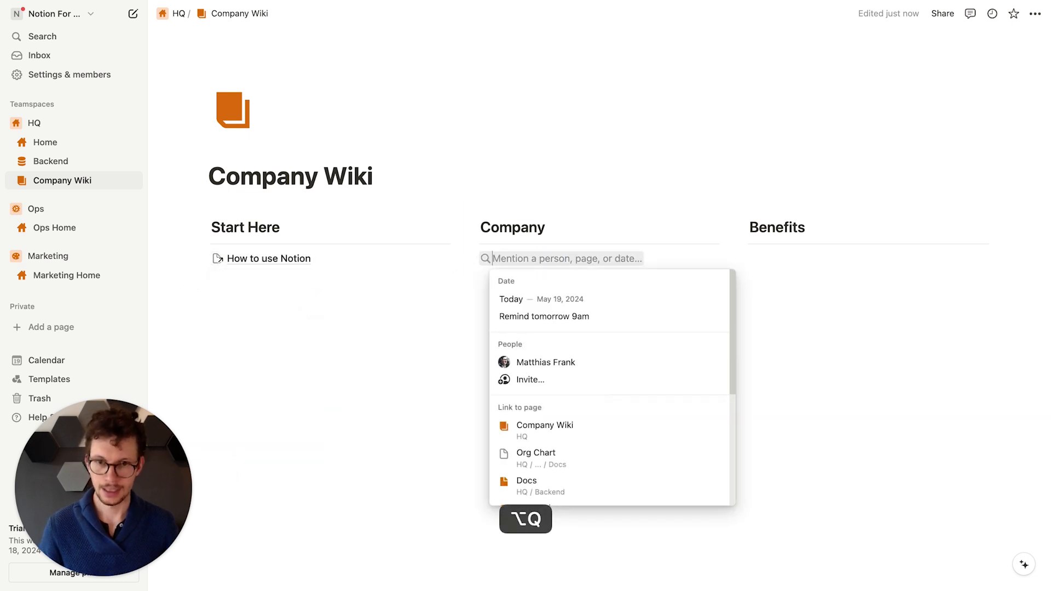
pyautogui.write('org')
pyautogui.click(550, 353)
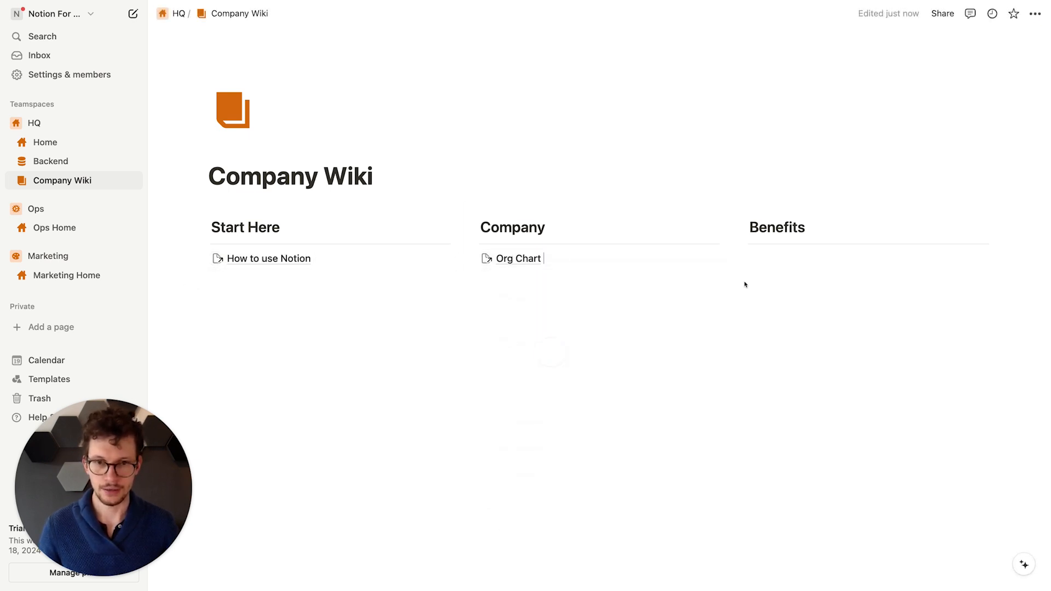
# Step: Add links to the "Vacation Policy" and "Expense Reimbursements" docs under the Benefits heading
pyautogui.click(778, 249)
pyautogui.hotkey('alt', 'q')
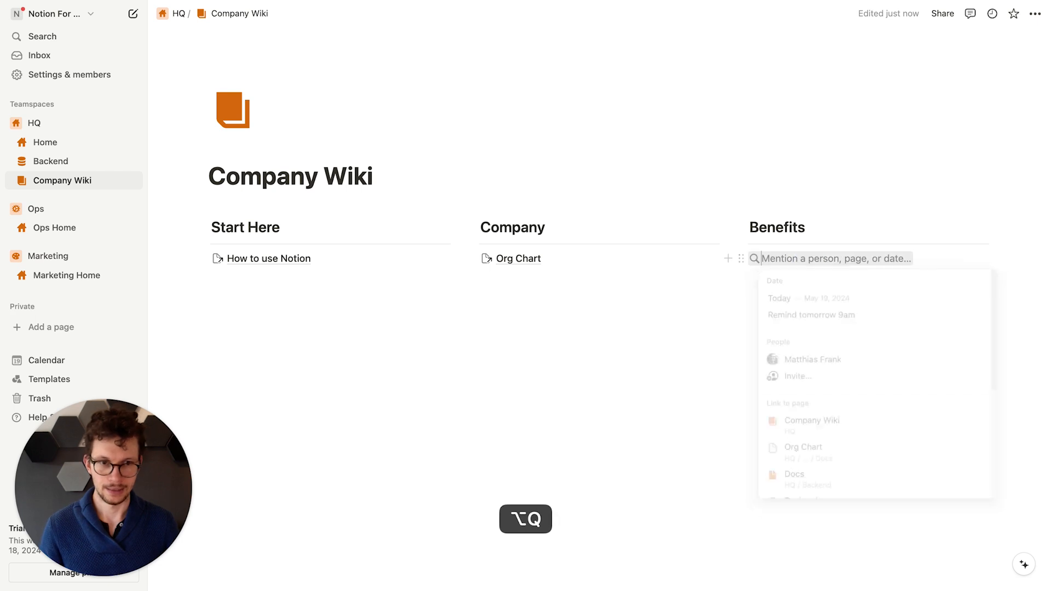
pyautogui.write('vaca')
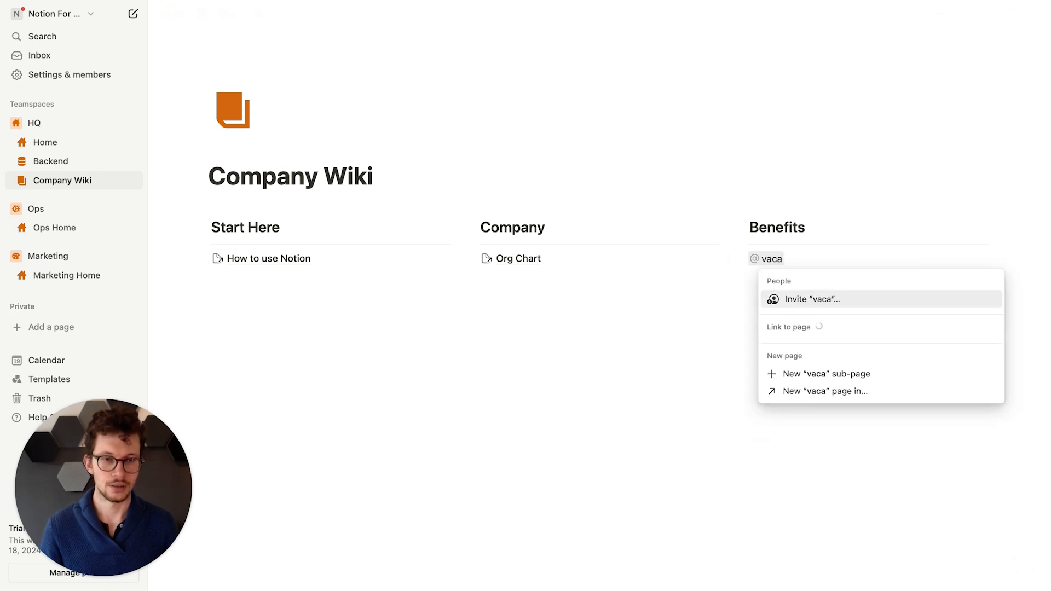
pyautogui.press('Return')
pyautogui.press('Return')
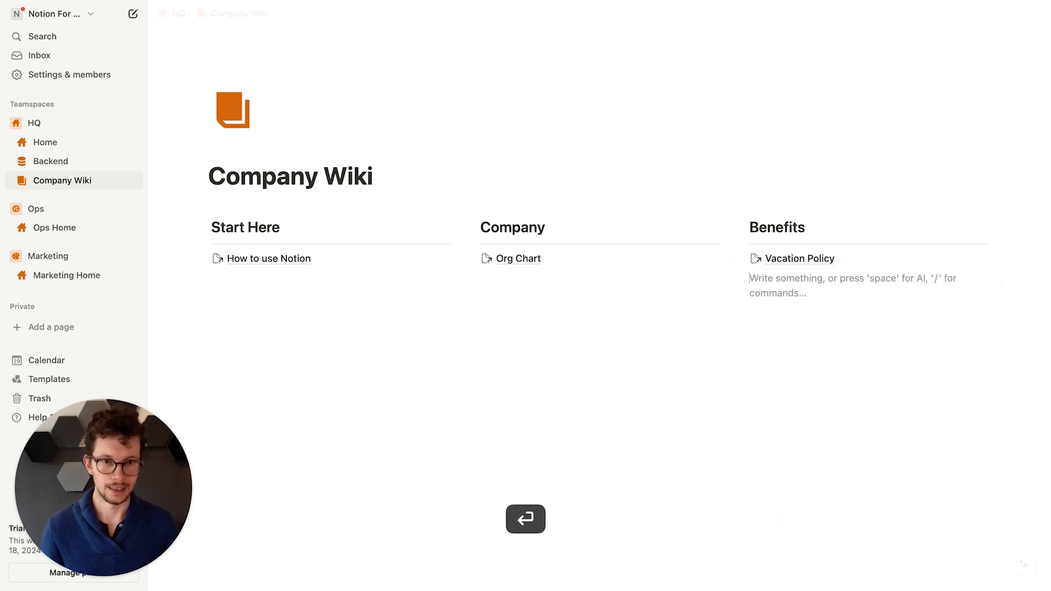
pyautogui.hotkey('alt', 'q')
pyautogui.write('expe')
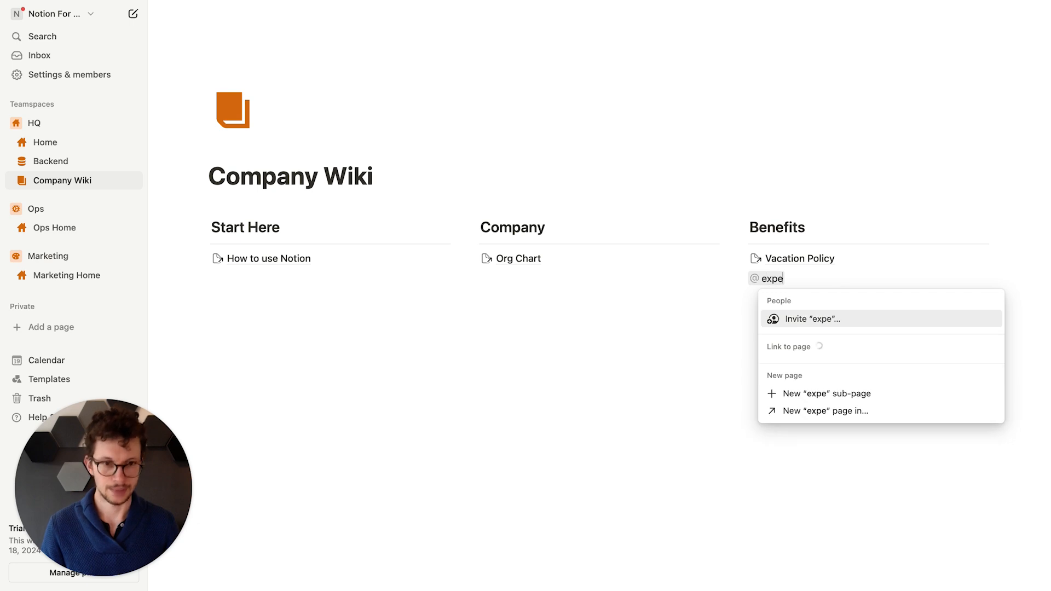
pyautogui.press('Return')
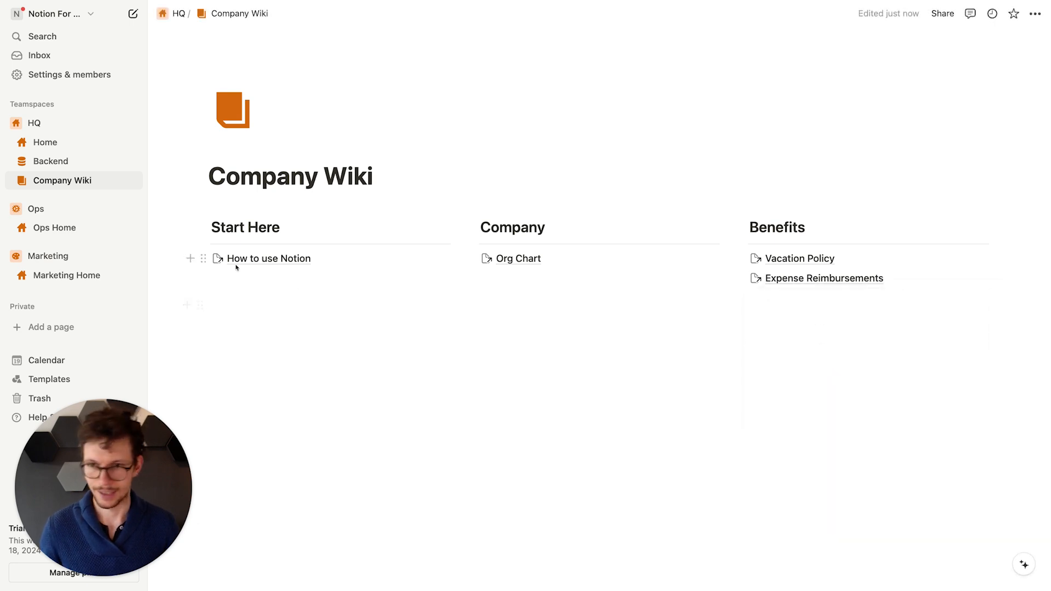
# Step: Add a Toggle heading 1 below the columns, leaving a blank line above it, and title it with a gear emoji and "SOPs"
pyautogui.moveTo(218, 259)
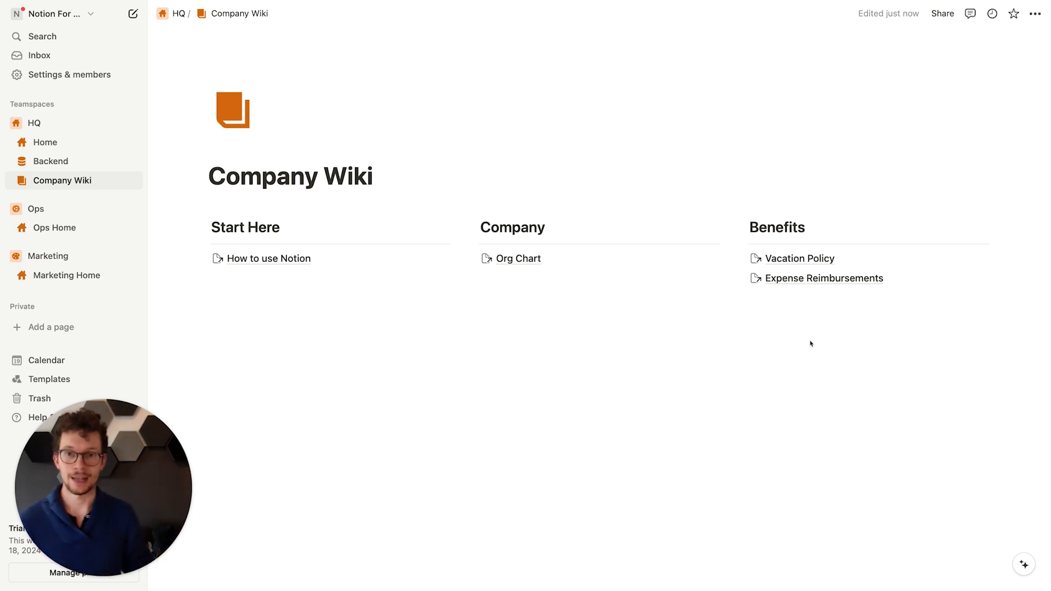
pyautogui.click(412, 395)
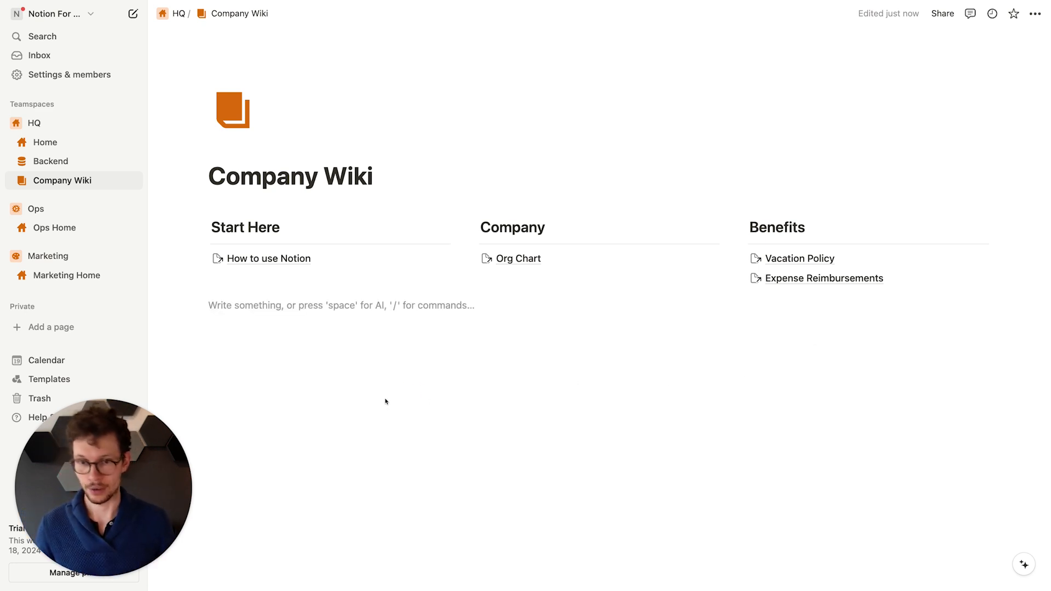
pyautogui.press('Return')
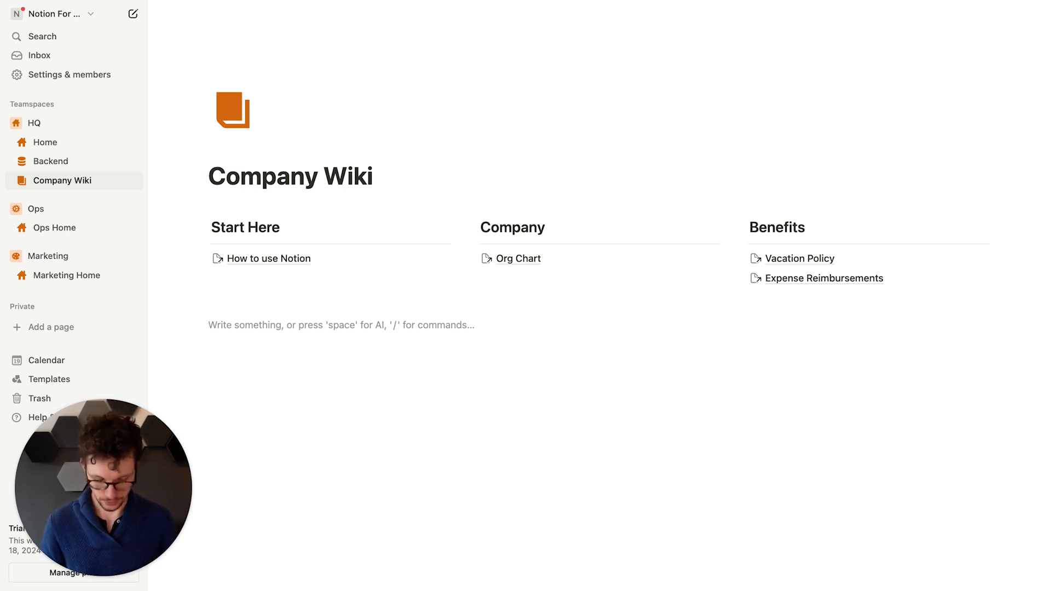
pyautogui.write('/h1')
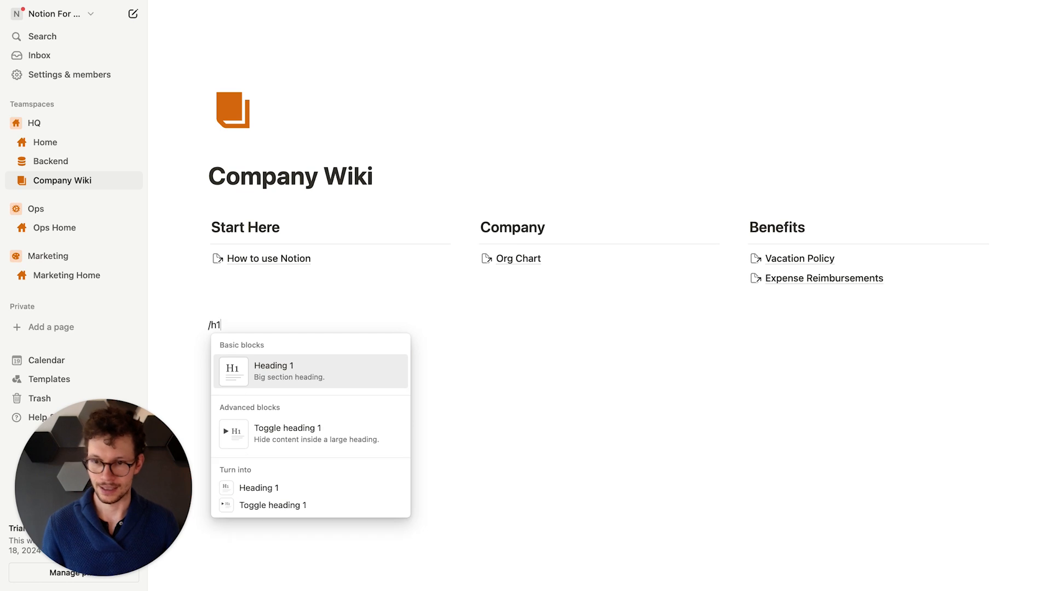
pyautogui.click(316, 437)
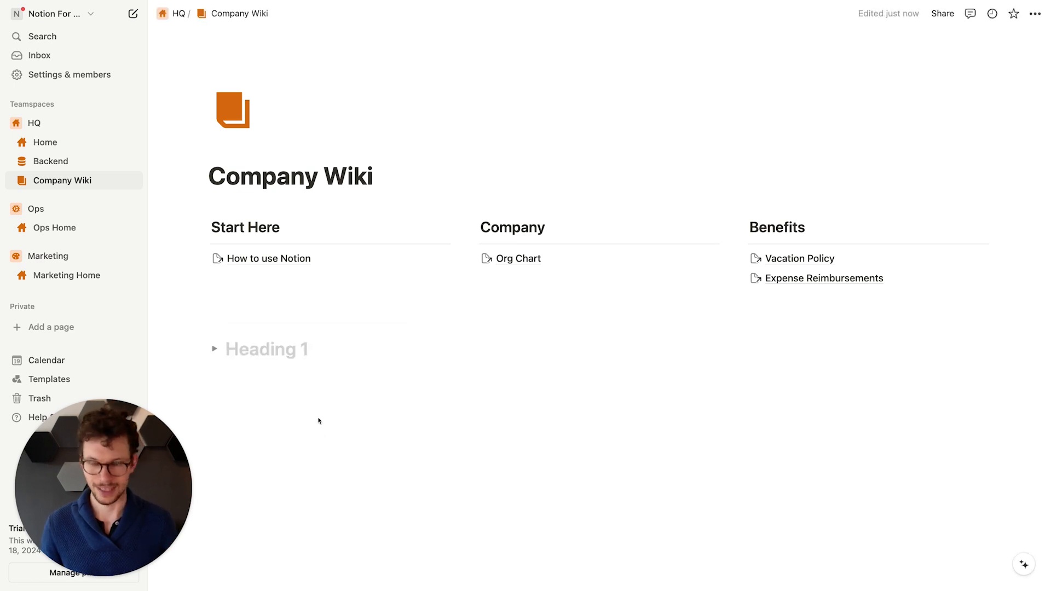
pyautogui.press('ctrl+super+space')
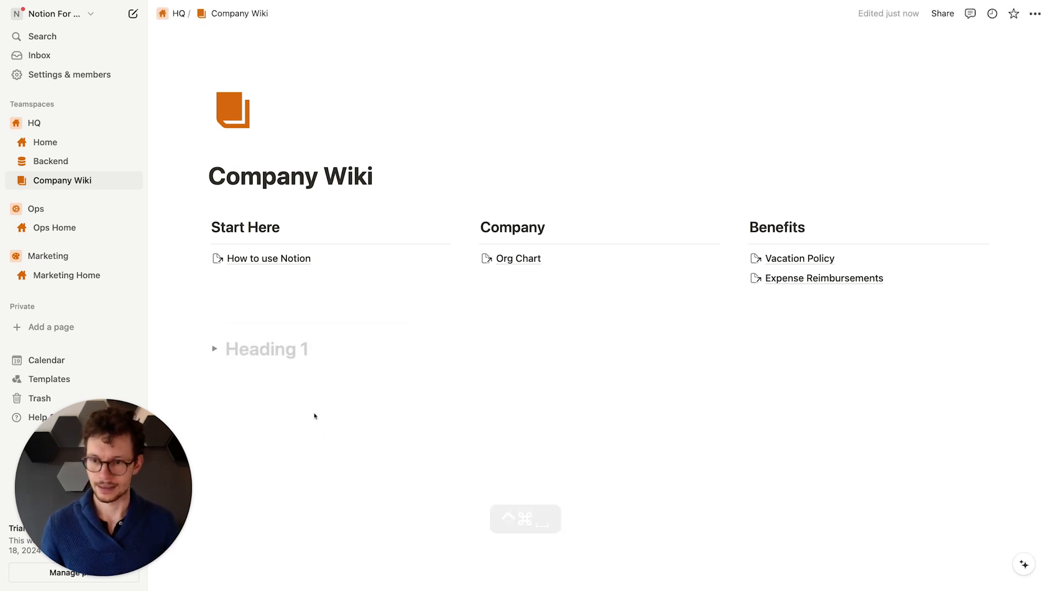
pyautogui.press('ctrl+super+space')
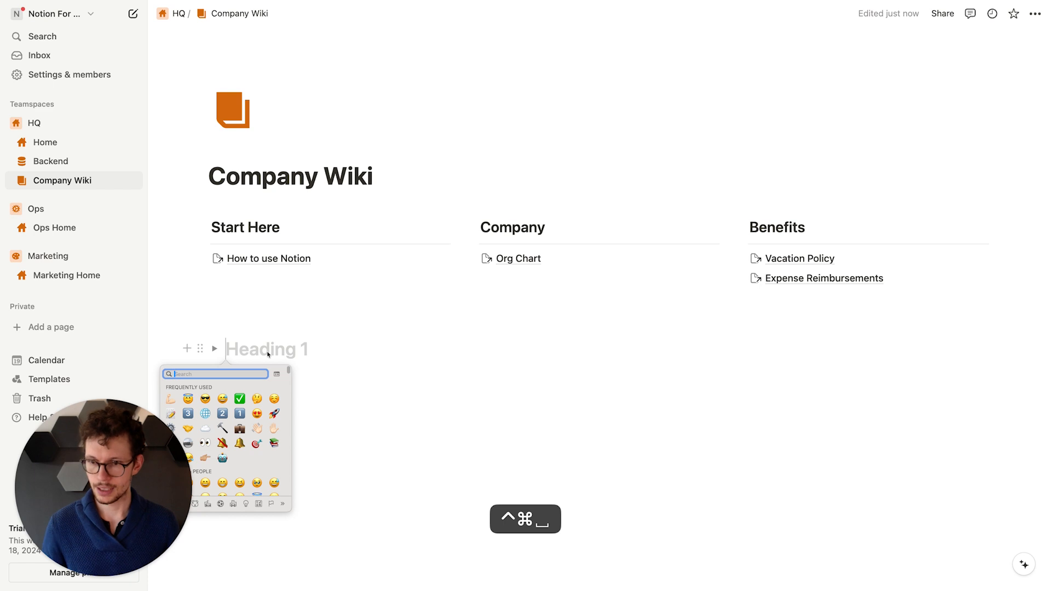
pyautogui.moveTo(151, 459); pyautogui.dragTo(995, 459)
pyautogui.press('ctrl+super+space')
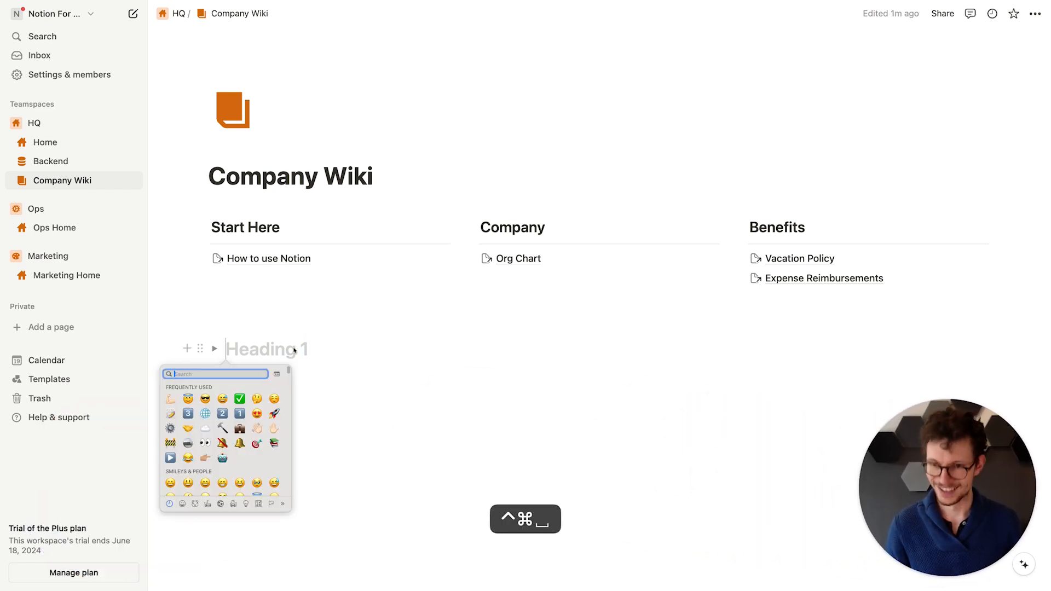
pyautogui.click(171, 428)
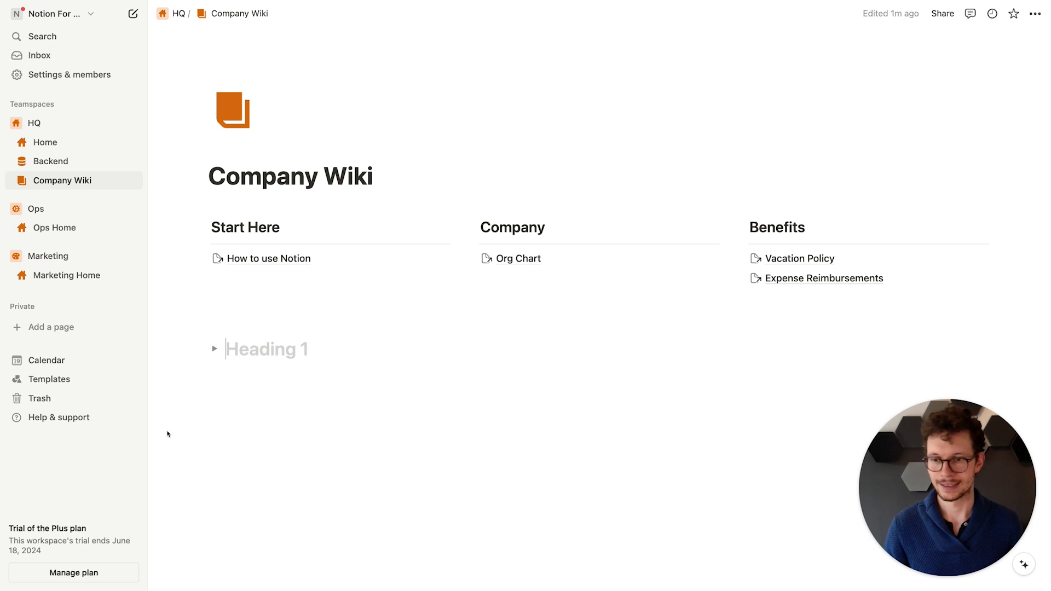
pyautogui.write('SOPs')
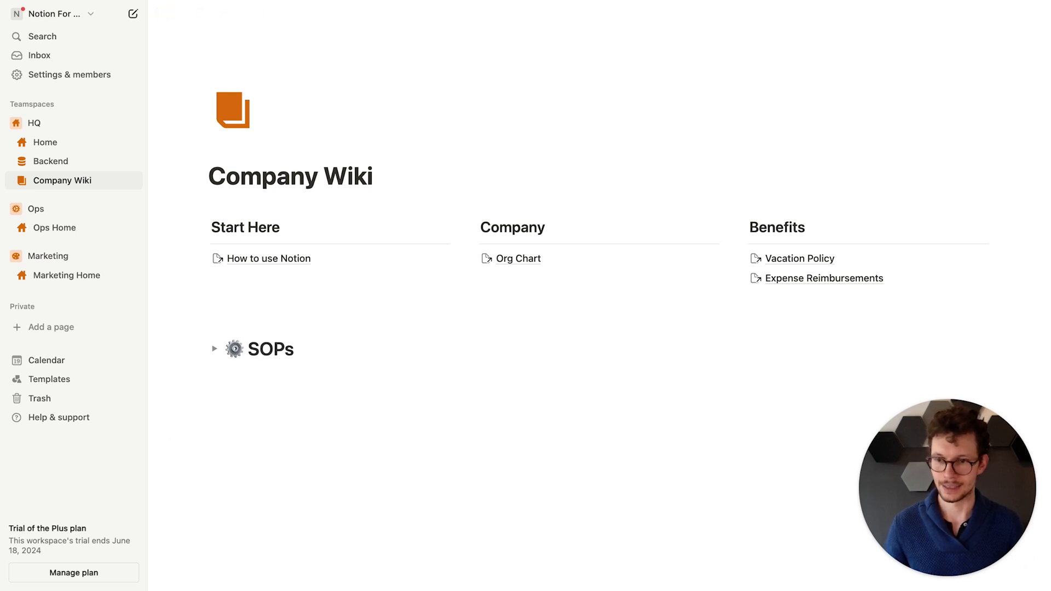
# Step: Expand the SOPs toggle and insert a linked view of the Docs database inside it, based on its existing Table view
pyautogui.click(214, 349)
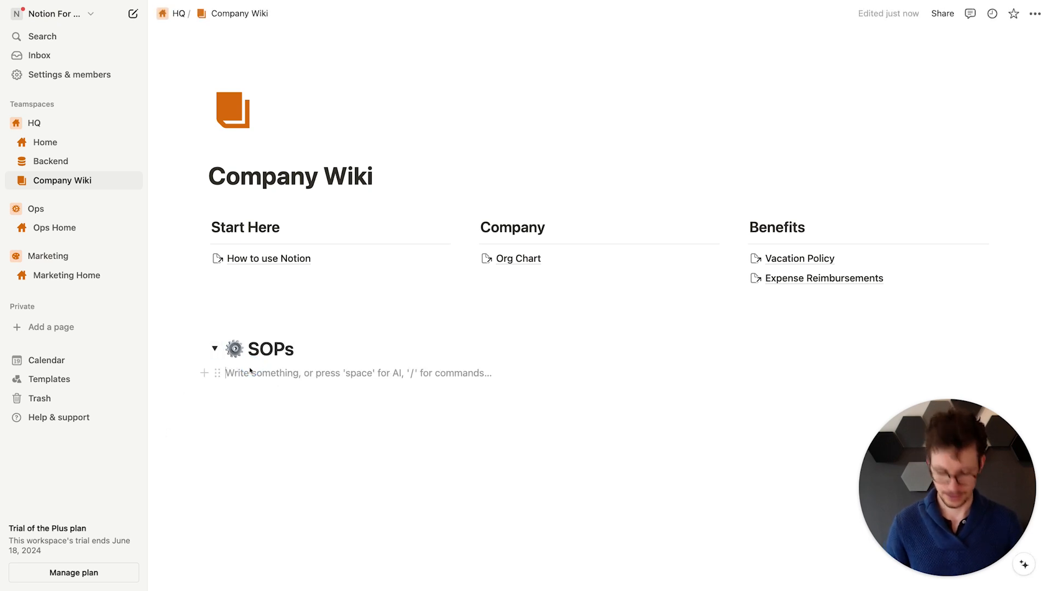
pyautogui.write('/linked')
pyautogui.press('Return')
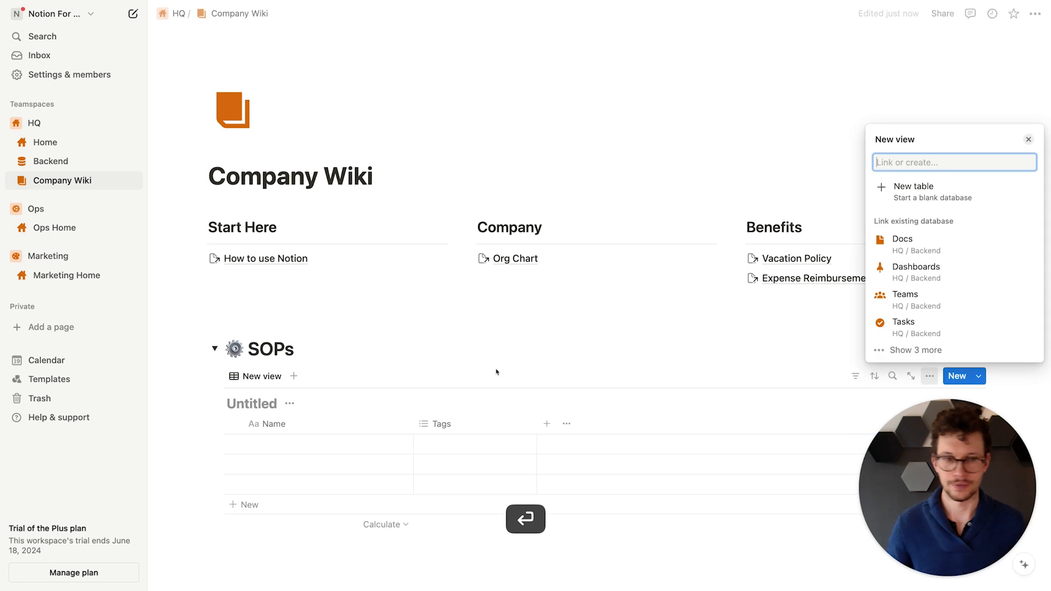
pyautogui.click(930, 248)
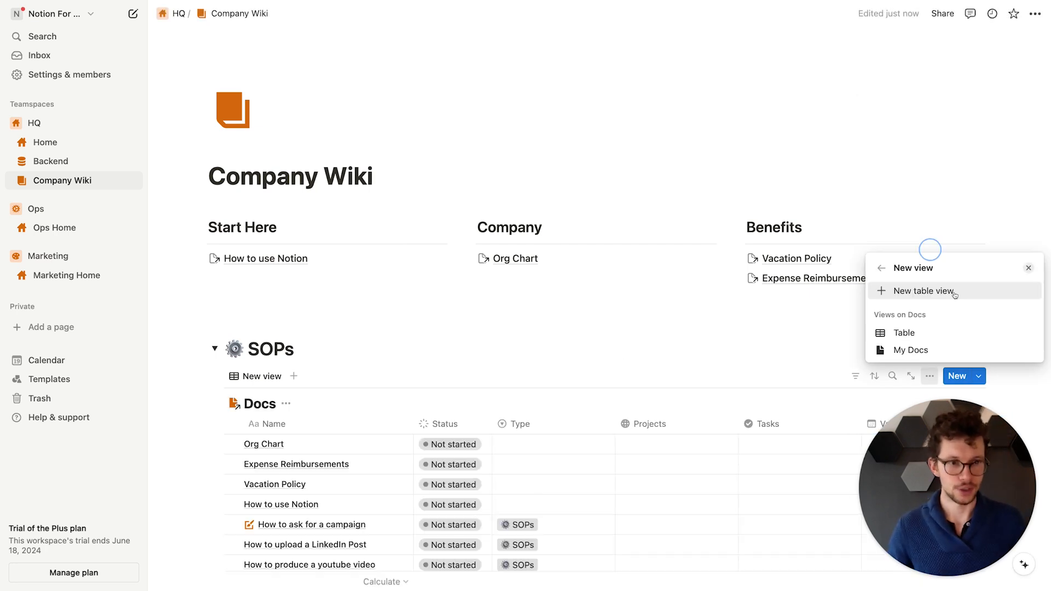
pyautogui.click(909, 349)
pyautogui.click(904, 334)
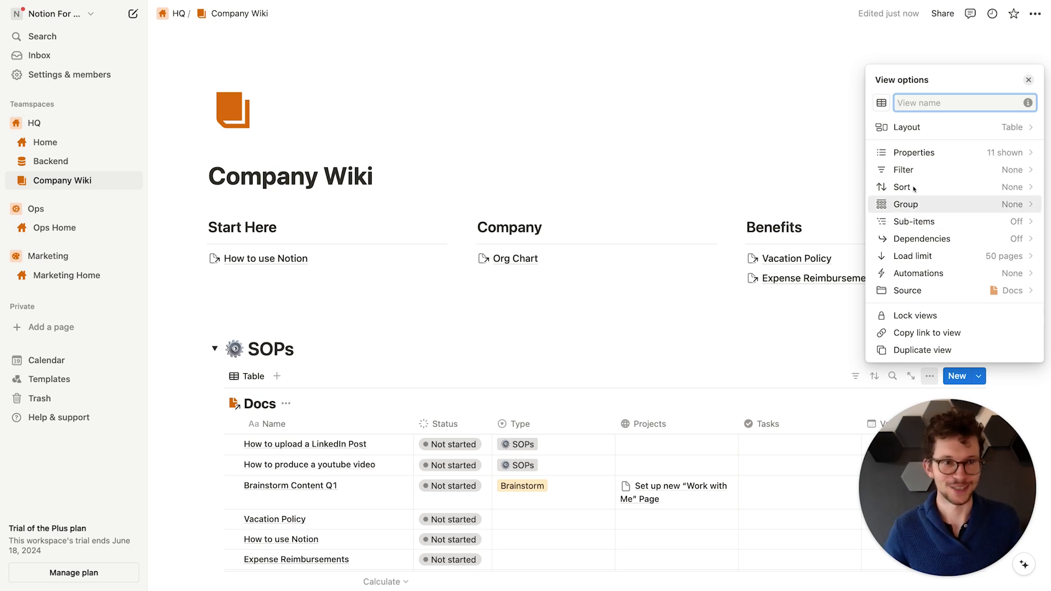
# Step: Filter the linked Docs view with an advanced filter rule where Type is SOPs
pyautogui.click(905, 170)
pyautogui.click(908, 350)
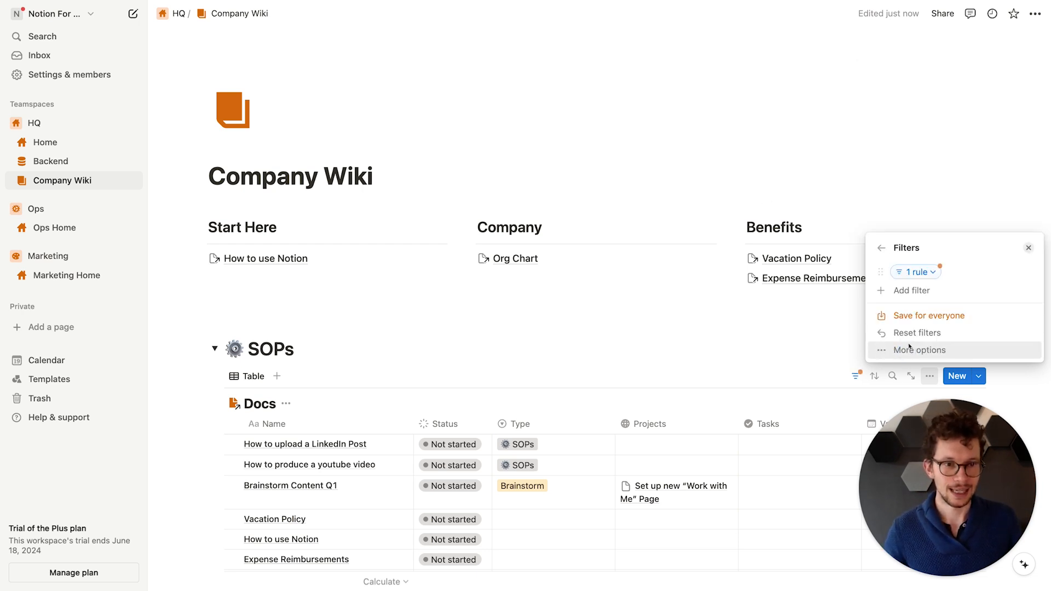
pyautogui.click(911, 272)
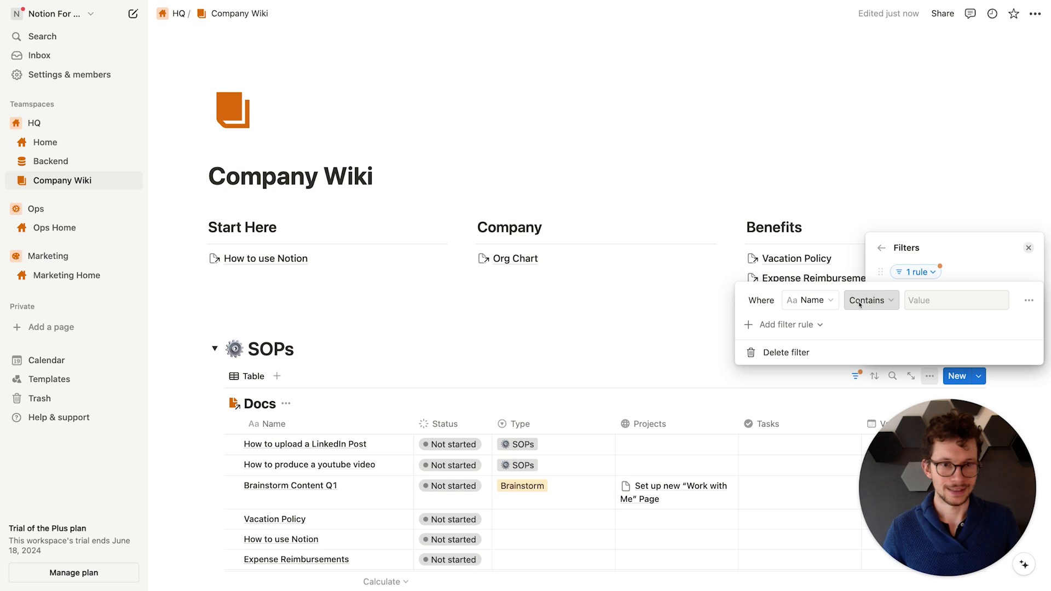
pyautogui.click(813, 302)
pyautogui.click(764, 507)
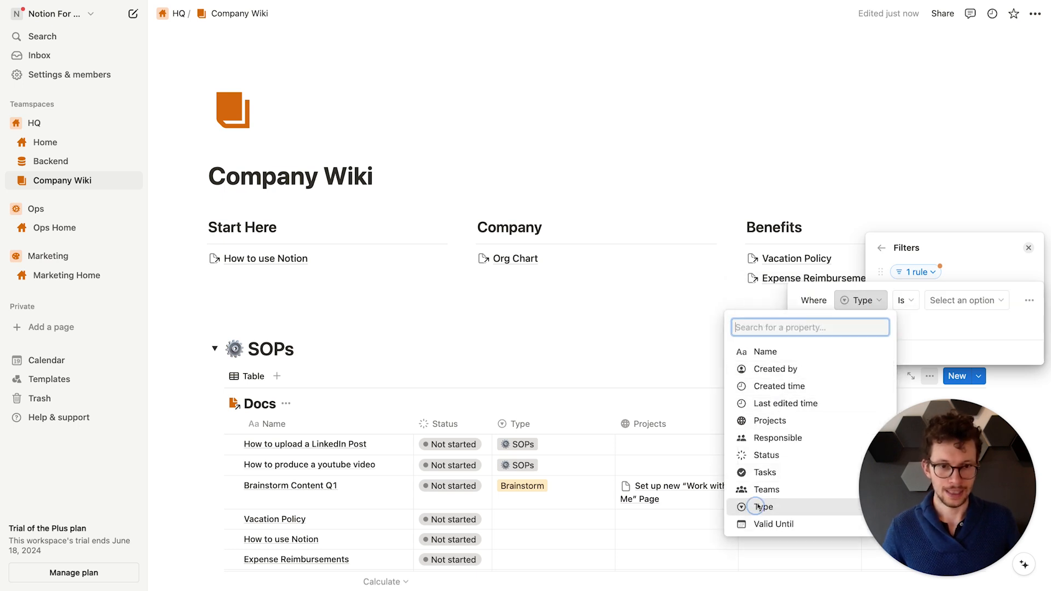
pyautogui.click(943, 300)
pyautogui.click(931, 383)
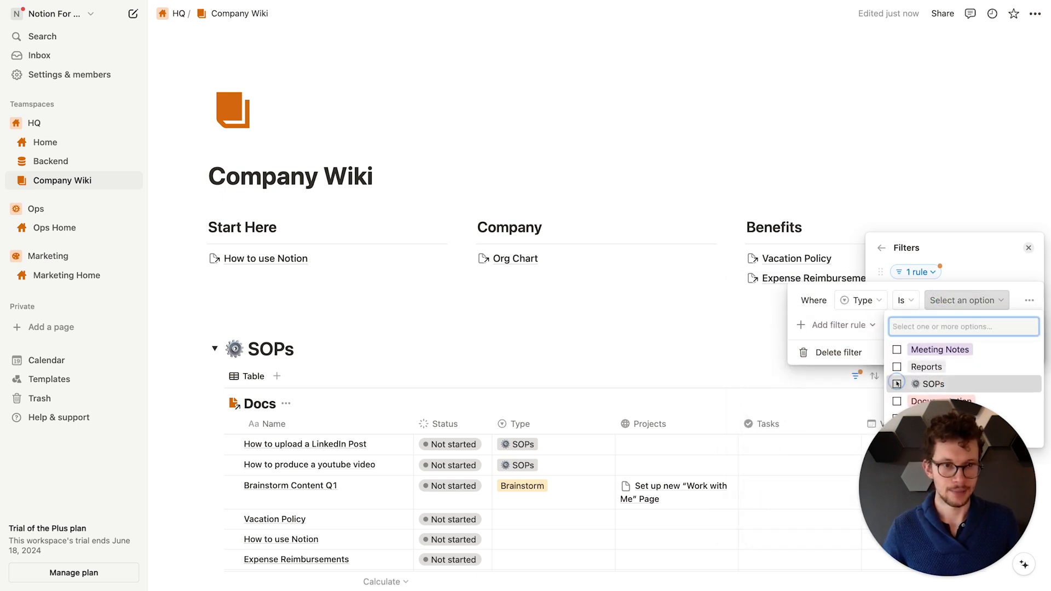
pyautogui.click(954, 262)
pyautogui.press('Escape')
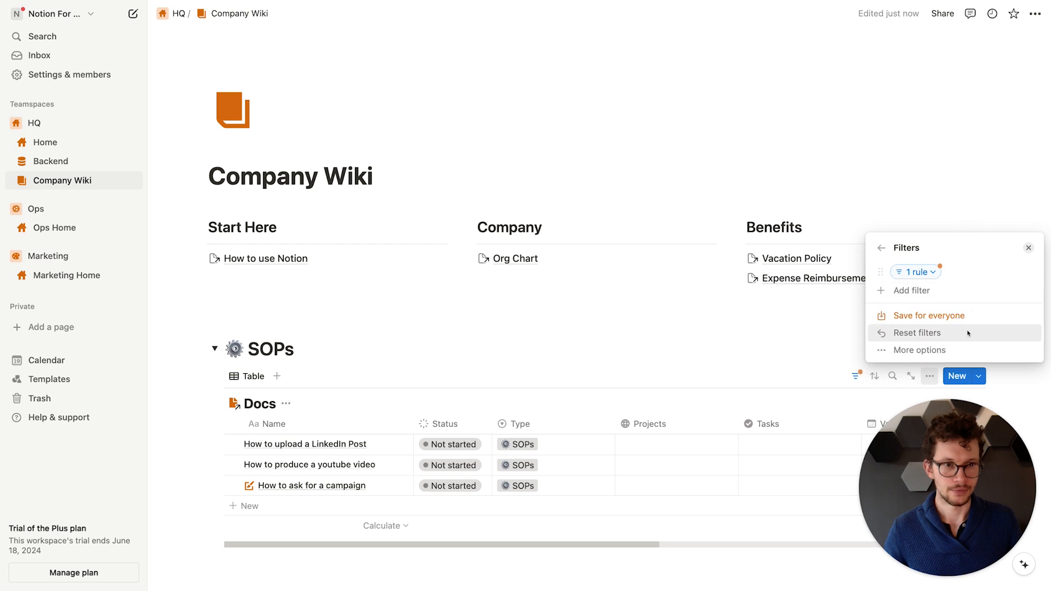
# Step: Save the linked Docs view's filter for everyone and hide the database title inside the SOPs toggle
pyautogui.click(950, 313)
pyautogui.click(659, 331)
pyautogui.scroll(-3, 547, 339)
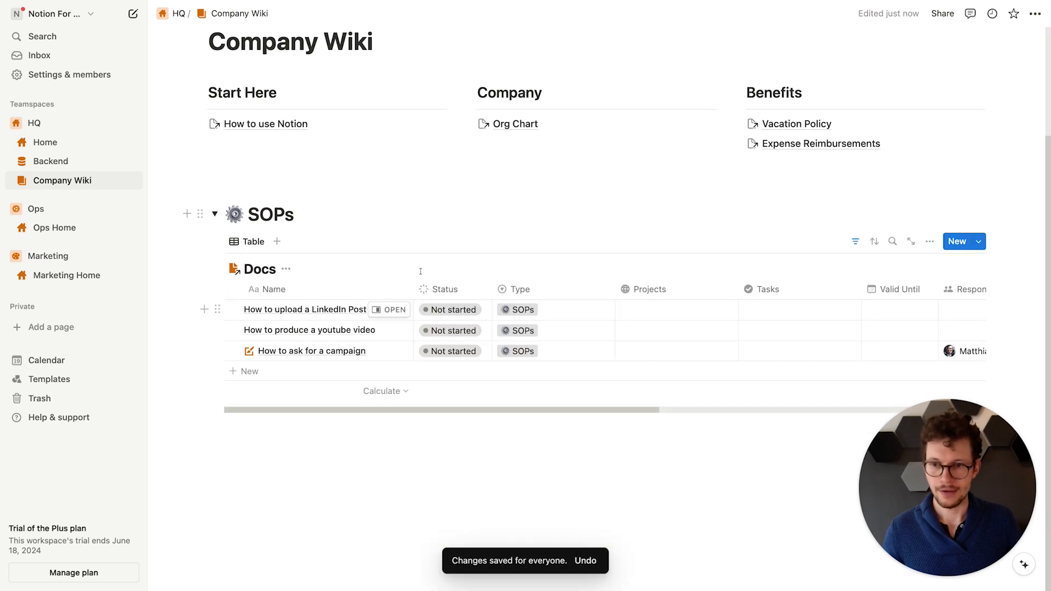
pyautogui.click(286, 269)
pyautogui.click(277, 333)
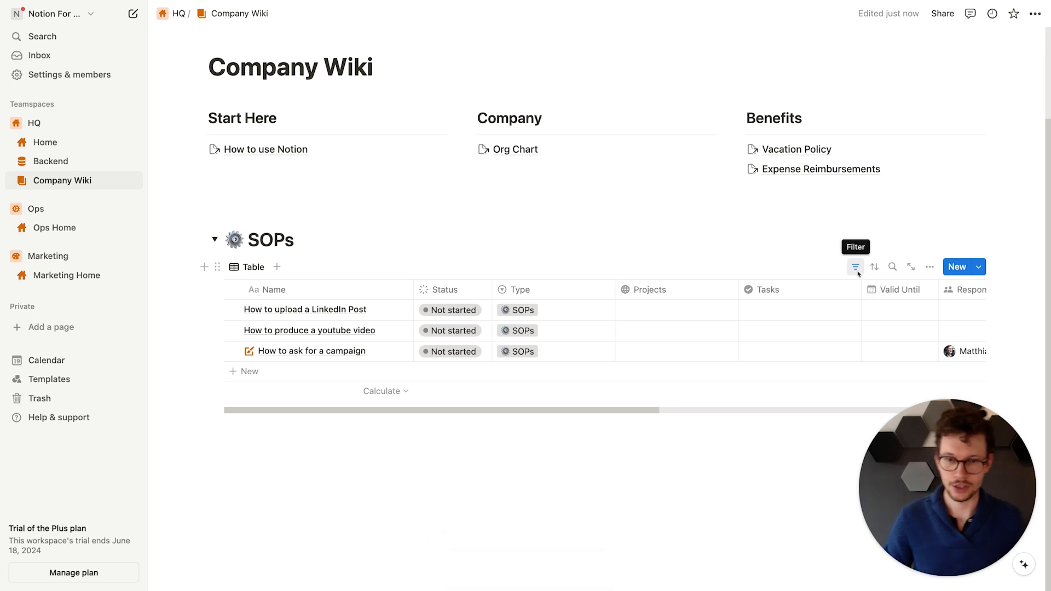
# Step: Set the status of "How to produce a youtube video" and "How to ask for a campaign" to Done
pyautogui.click(439, 331)
pyautogui.click(446, 480)
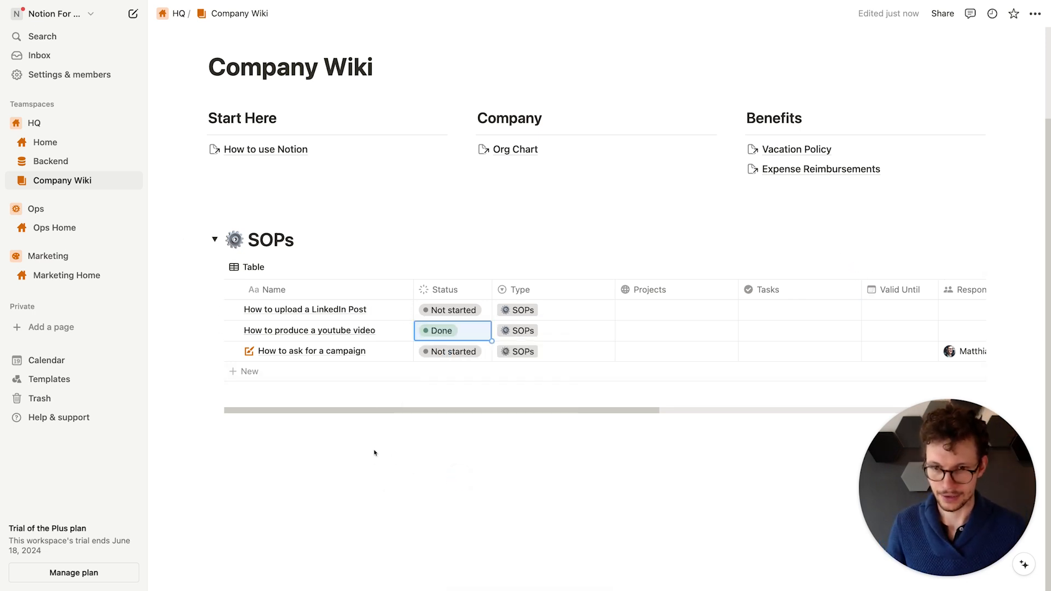
pyautogui.click(451, 351)
pyautogui.click(444, 501)
pyautogui.scroll(-1, 389, 488)
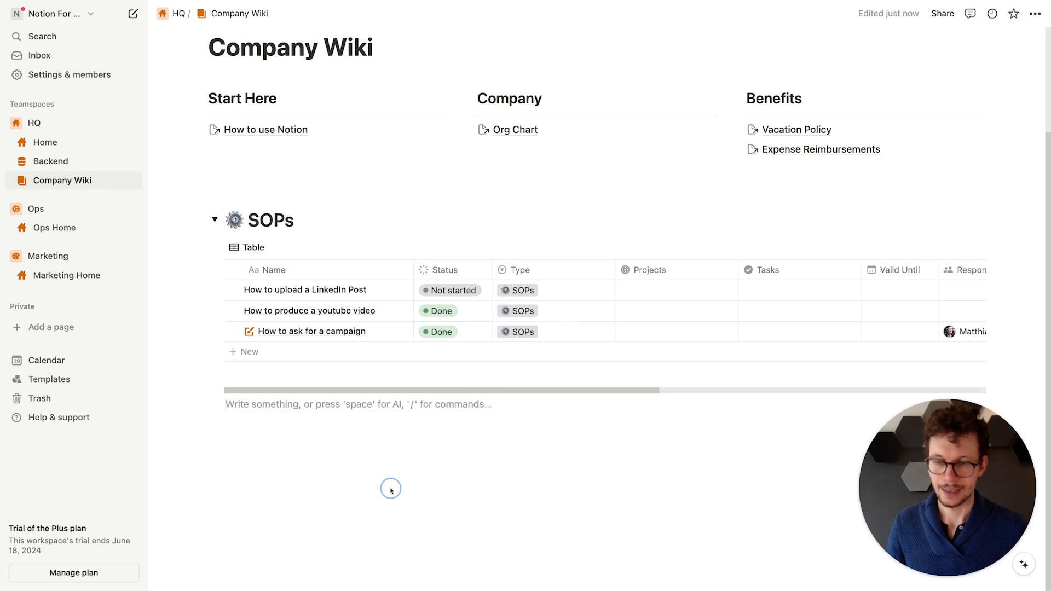
# Step: Sort the SOPs view by Last edited time in descending order and save the sort for everyone
pyautogui.click(875, 247)
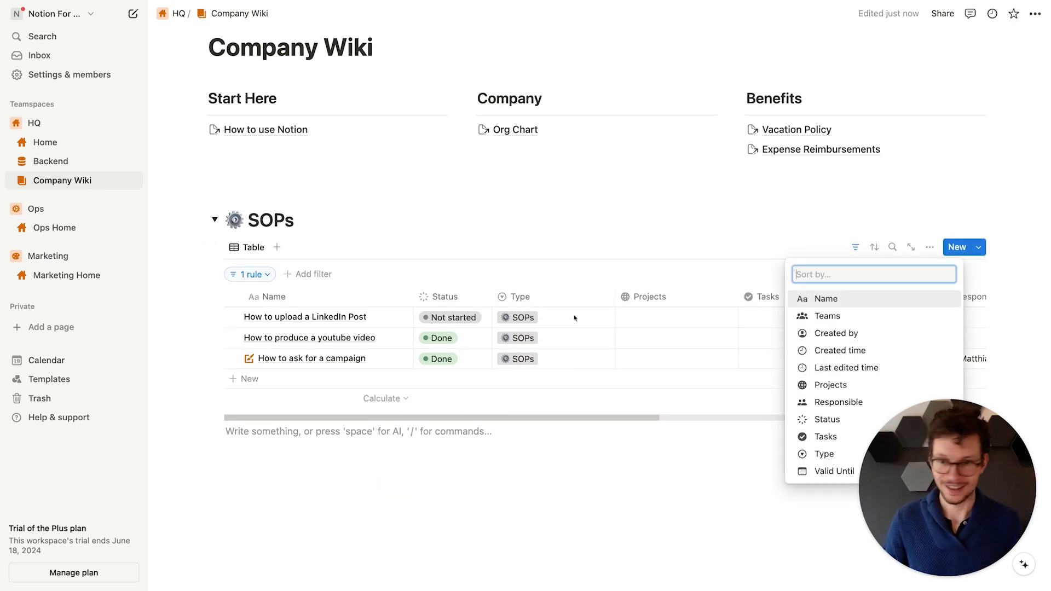
pyautogui.click(838, 367)
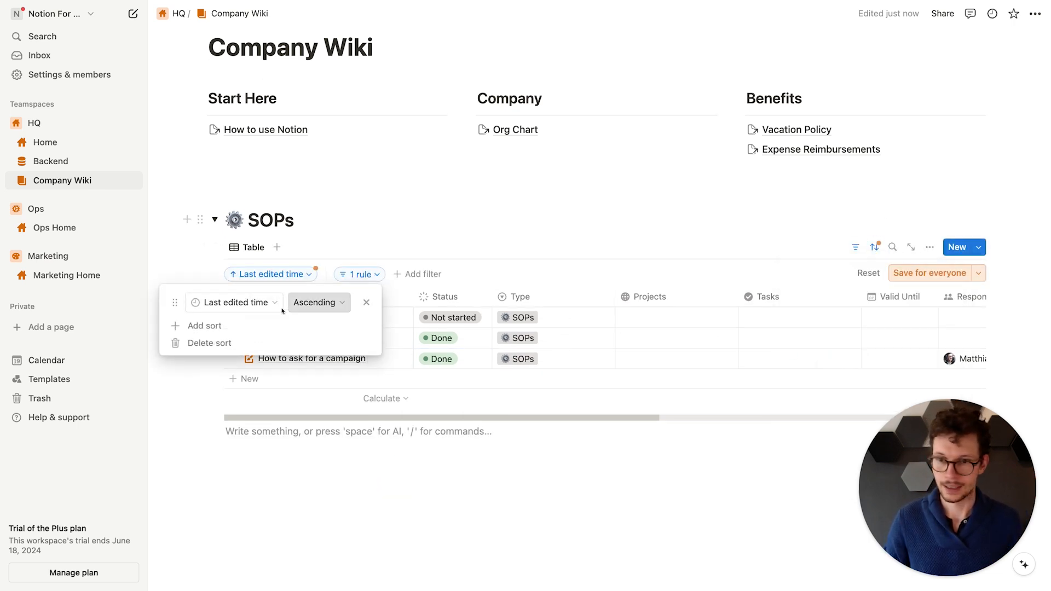
pyautogui.click(315, 302)
pyautogui.click(296, 340)
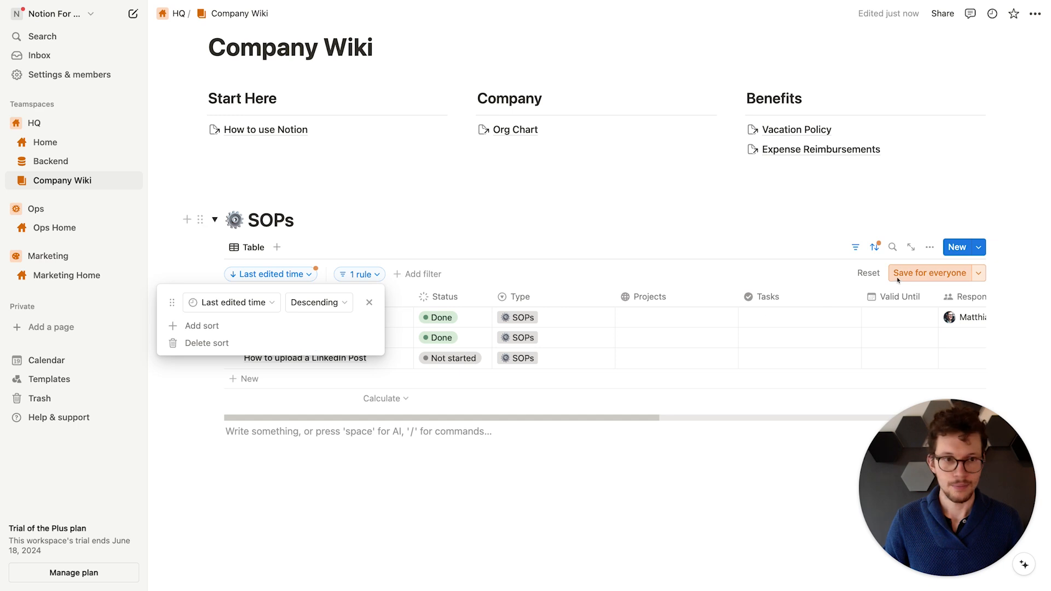
pyautogui.click(930, 272)
pyautogui.click(309, 435)
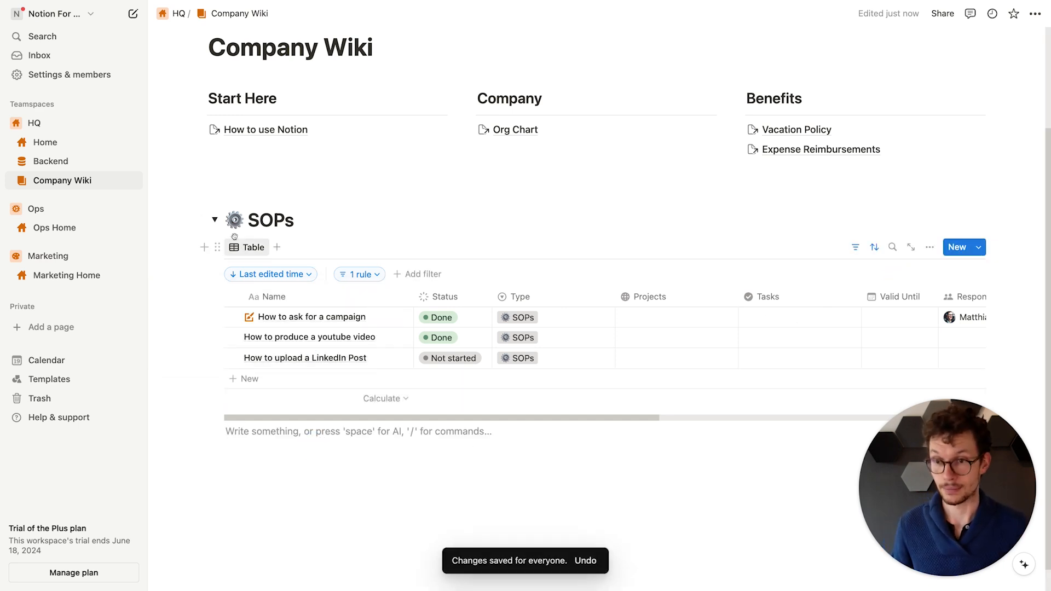
# Step: Collapse the SOPs toggle heading and duplicate it directly below
pyautogui.click(215, 220)
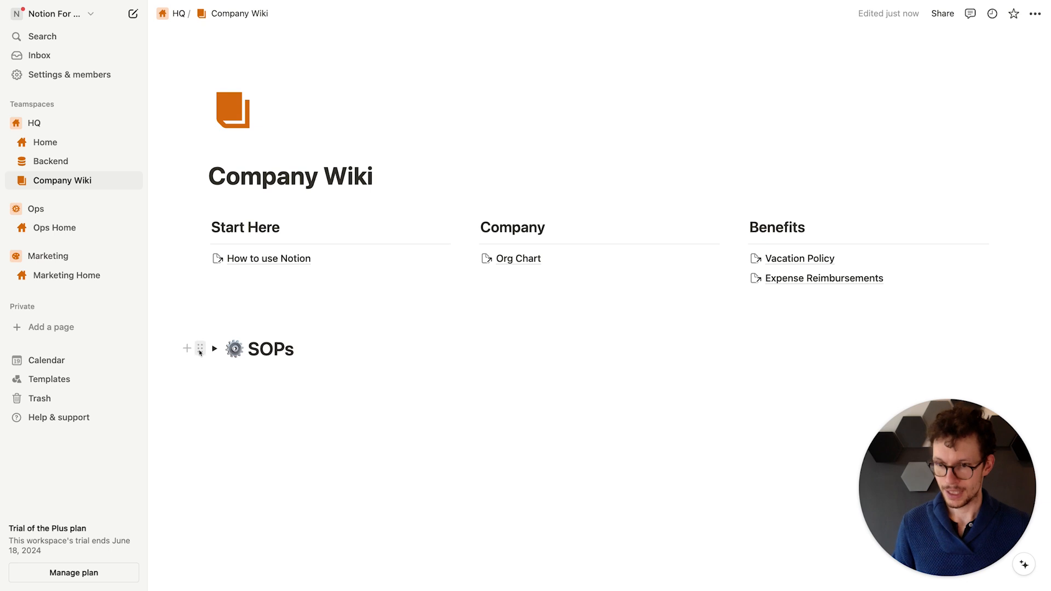
pyautogui.click(200, 350)
pyautogui.press('super+d')
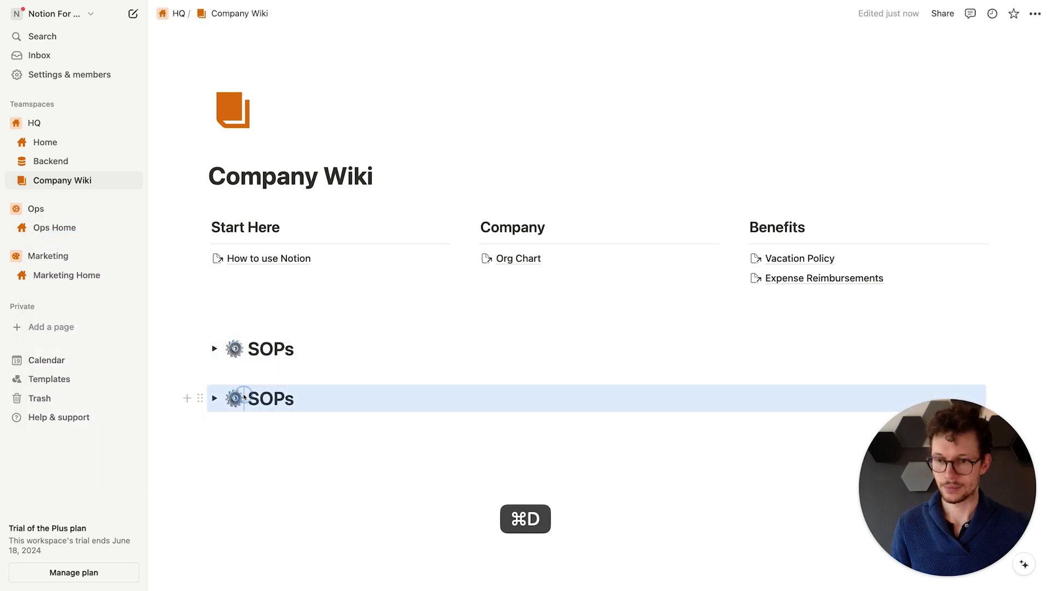
# Step: Retitle the duplicated SOPs toggle with a brain emoji and "Brainstorms"
pyautogui.click(244, 398)
pyautogui.press('BackSpace')
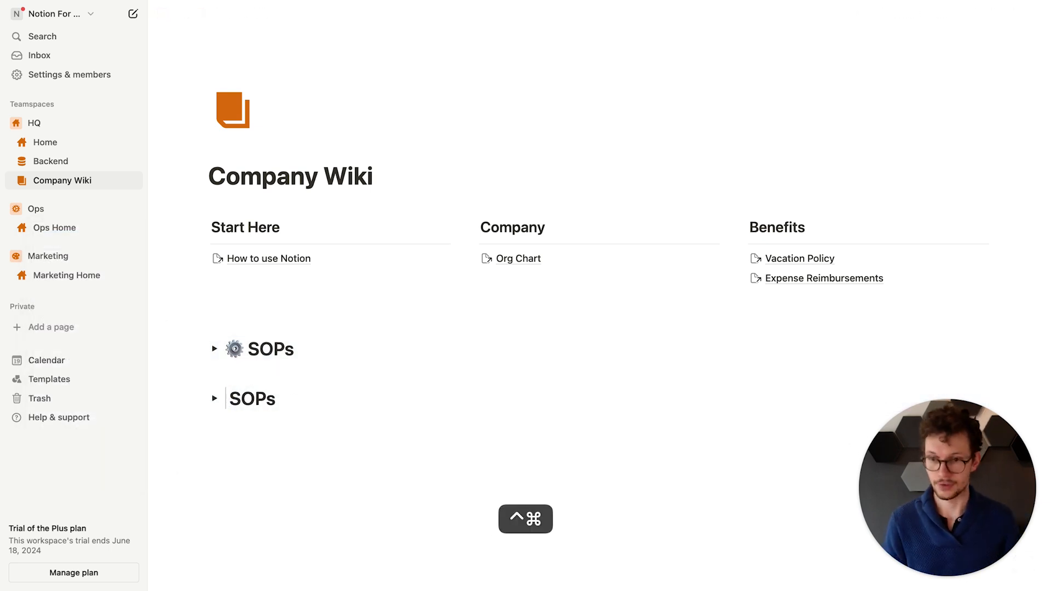
pyautogui.press('ctrl+super+space')
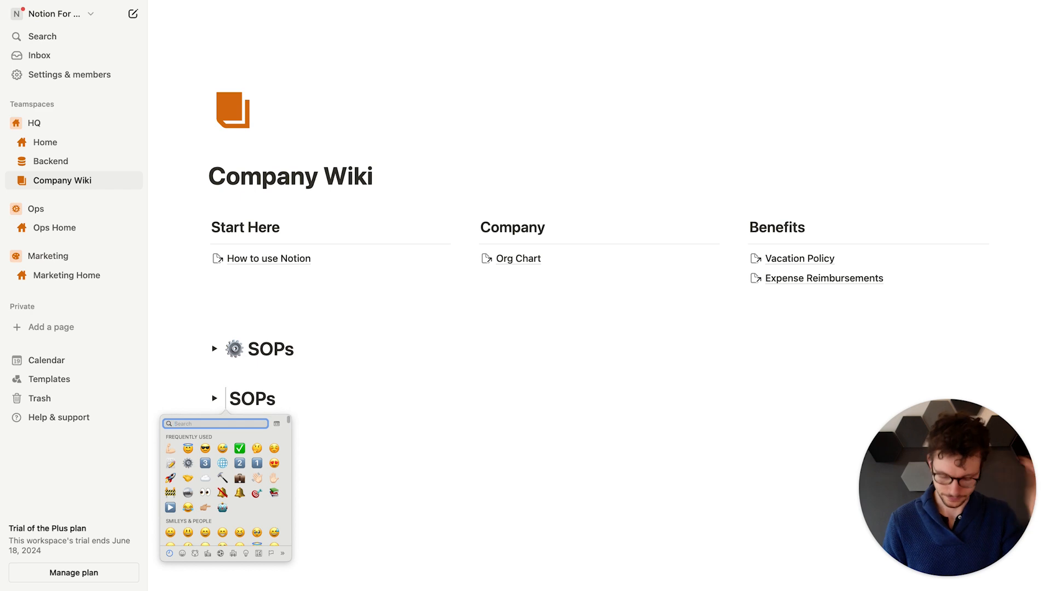
pyautogui.write('brain')
pyautogui.click(172, 440)
pyautogui.doubleClick(259, 399)
pyautogui.write('Brainstorms')
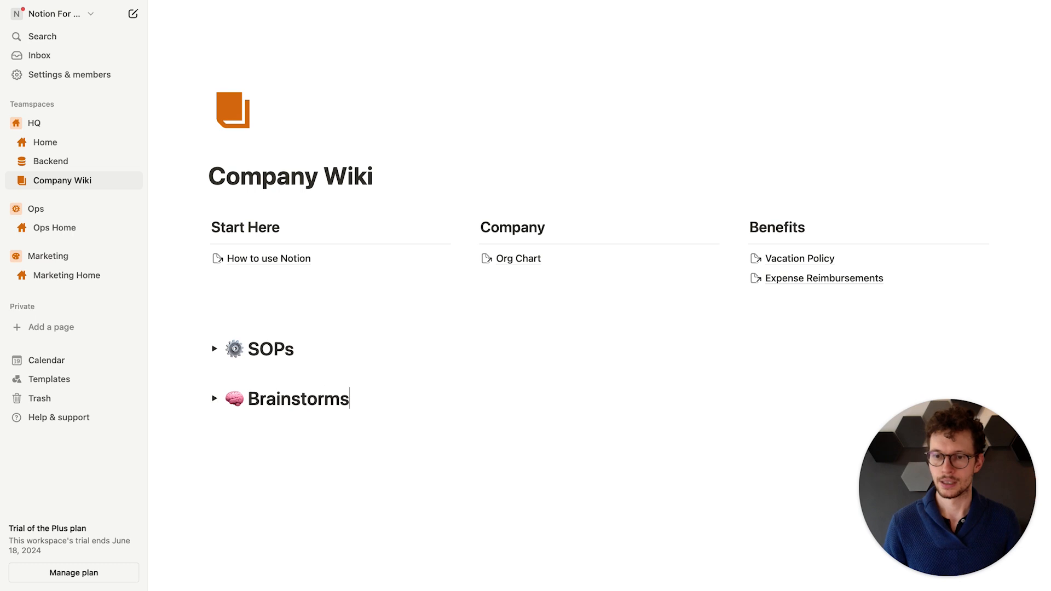
# Step: Change the filter rule in the Brainstorms toggle to Type is Brainstorm, save it for everyone, and collapse the toggle
pyautogui.click(215, 397)
pyautogui.scroll(-5, 383, 328)
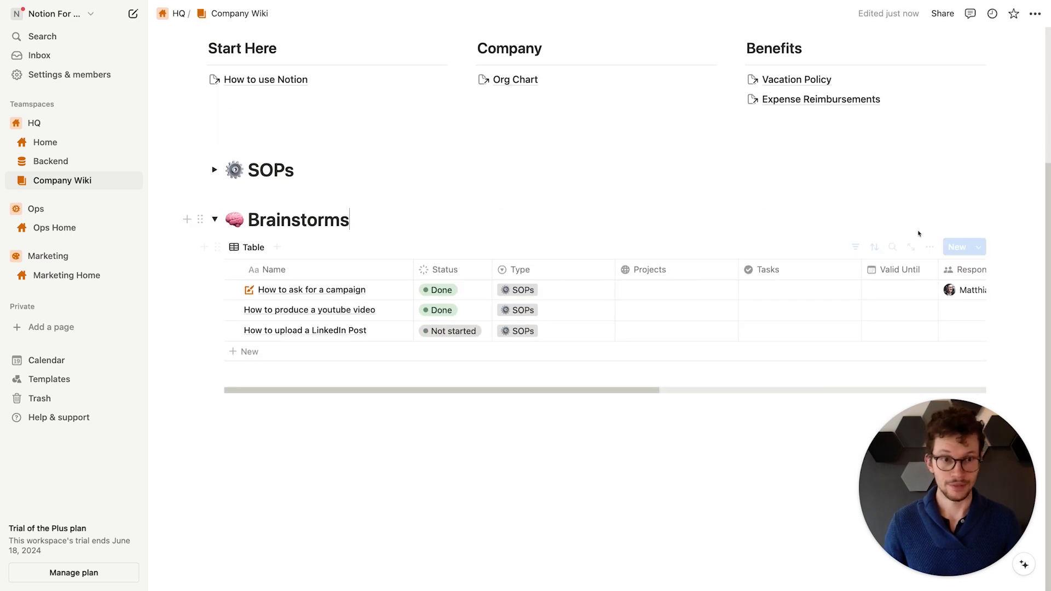
pyautogui.click(373, 274)
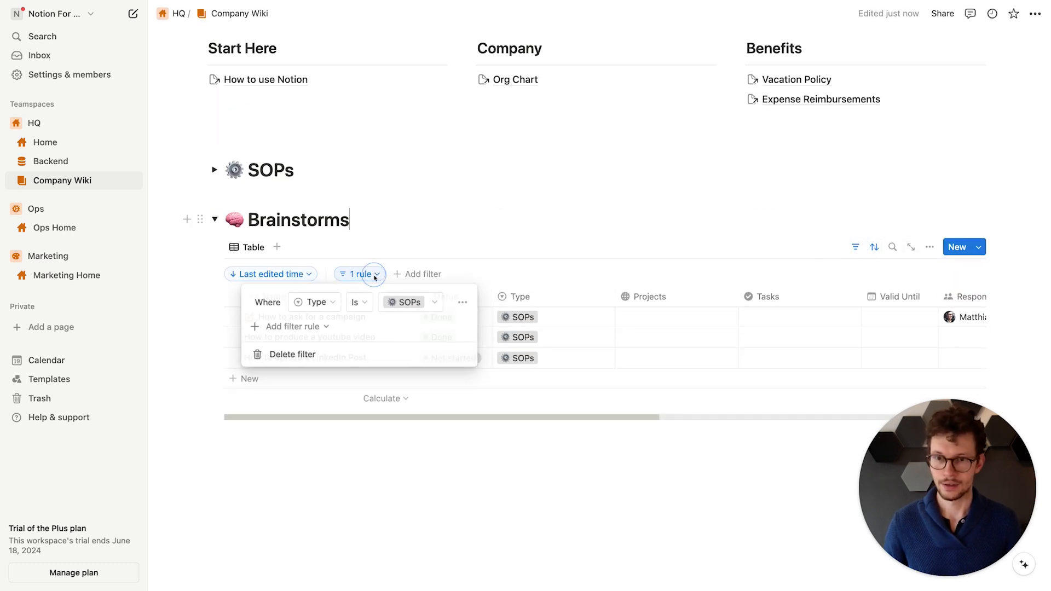
pyautogui.click(428, 303)
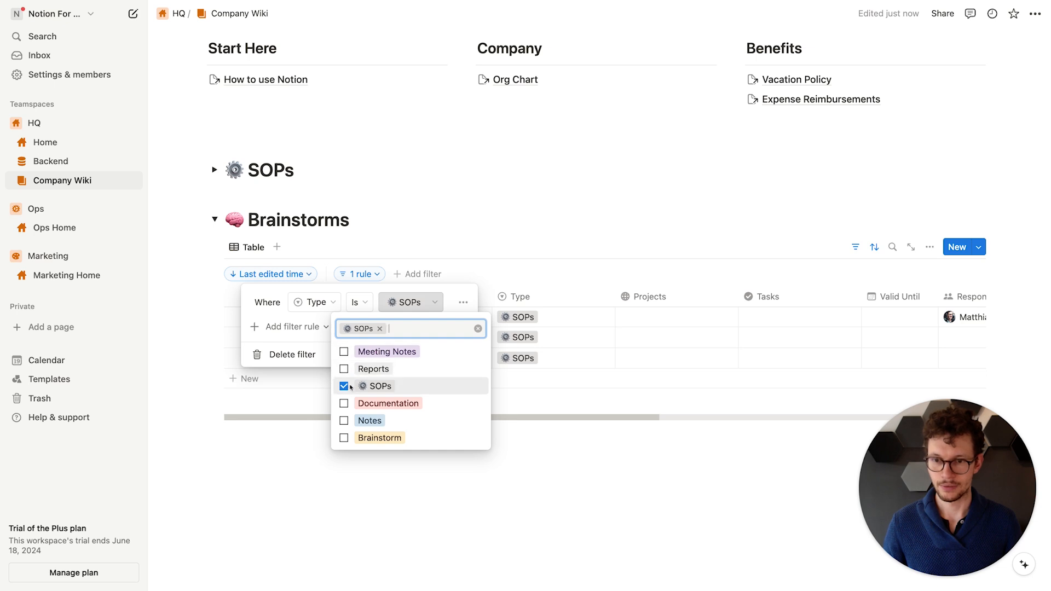
pyautogui.click(345, 385)
pyautogui.click(344, 438)
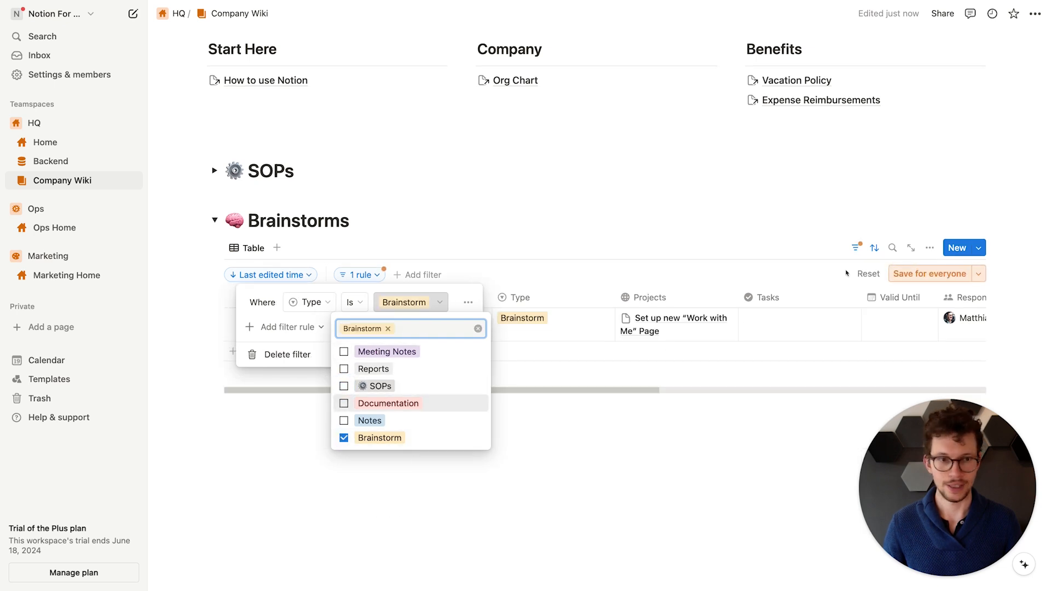
pyautogui.click(896, 272)
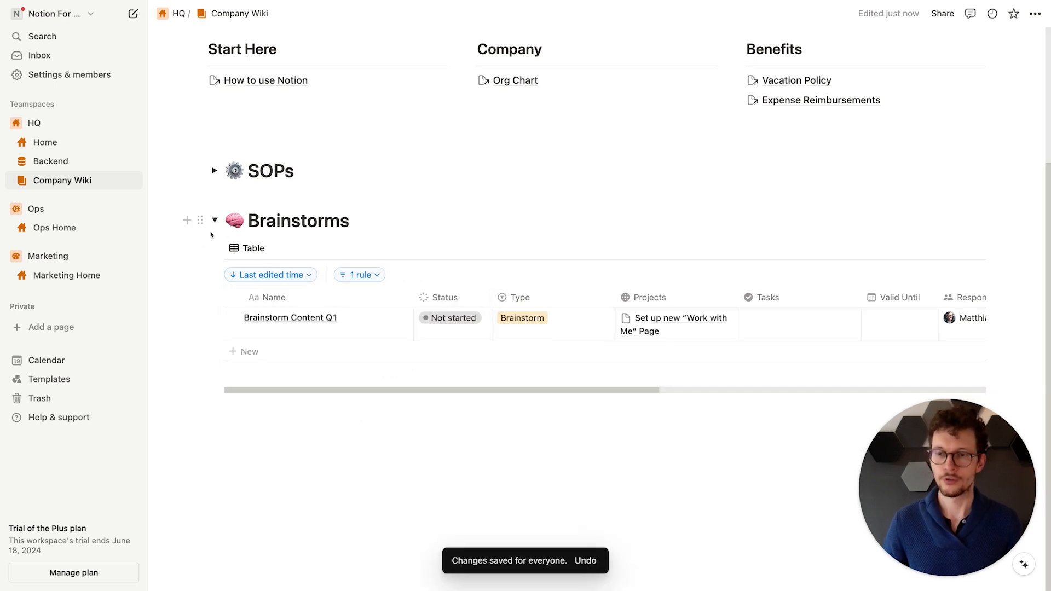
pyautogui.click(220, 221)
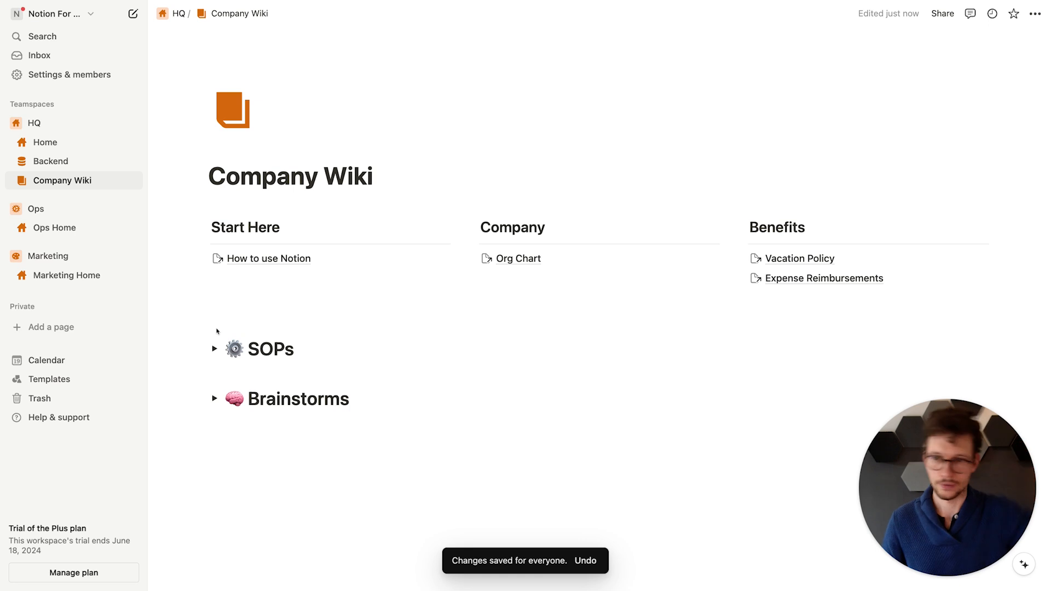
# Step: Add an empty Toggle heading 1 below the Brainstorms toggle, leaving a blank line above it
pyautogui.click(252, 440)
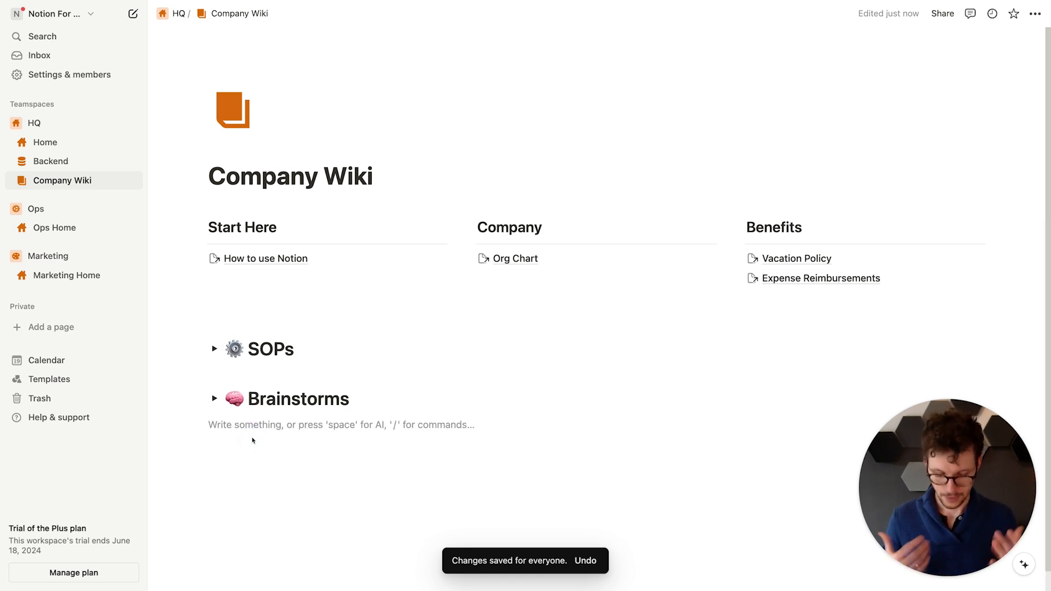
pyautogui.press('Return')
pyautogui.write('//')
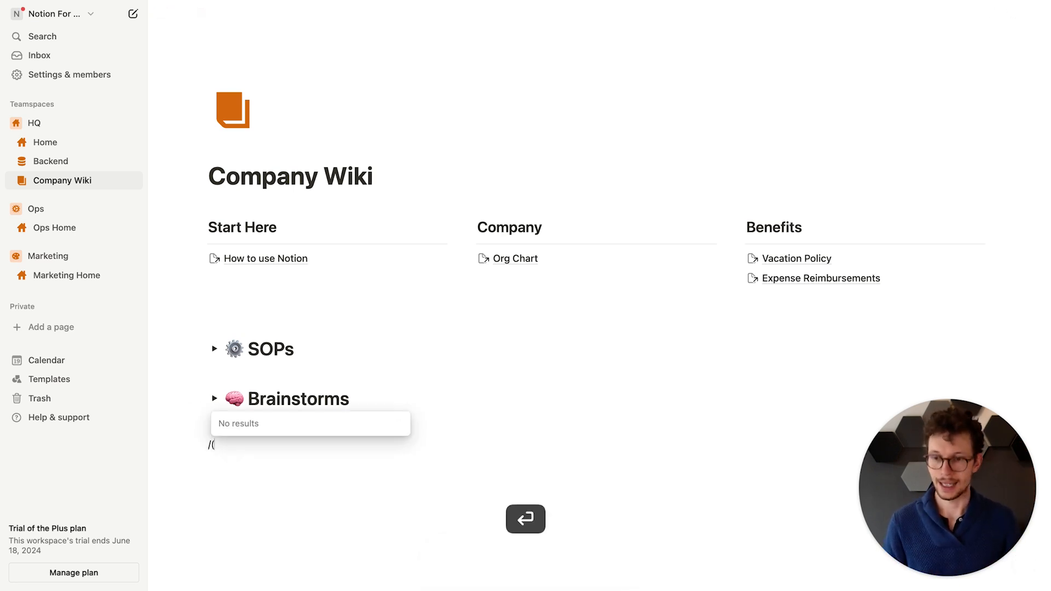
pyautogui.press('BackSpace')
pyautogui.press('BackSpace')
pyautogui.write('/h1')
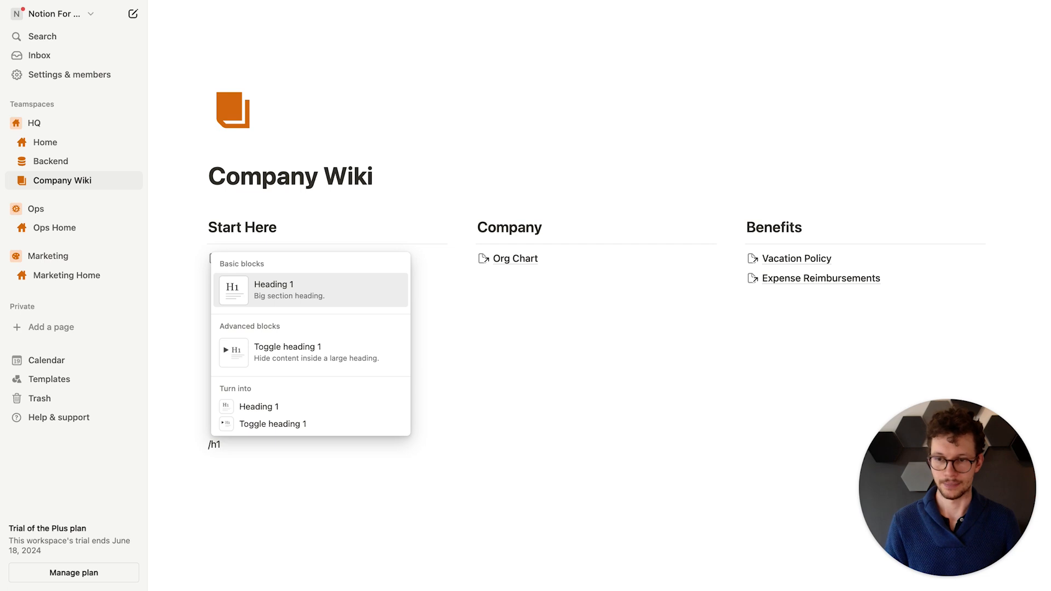
pyautogui.press('Down')
pyautogui.press('Down')
pyautogui.press('Up')
pyautogui.press('Return')
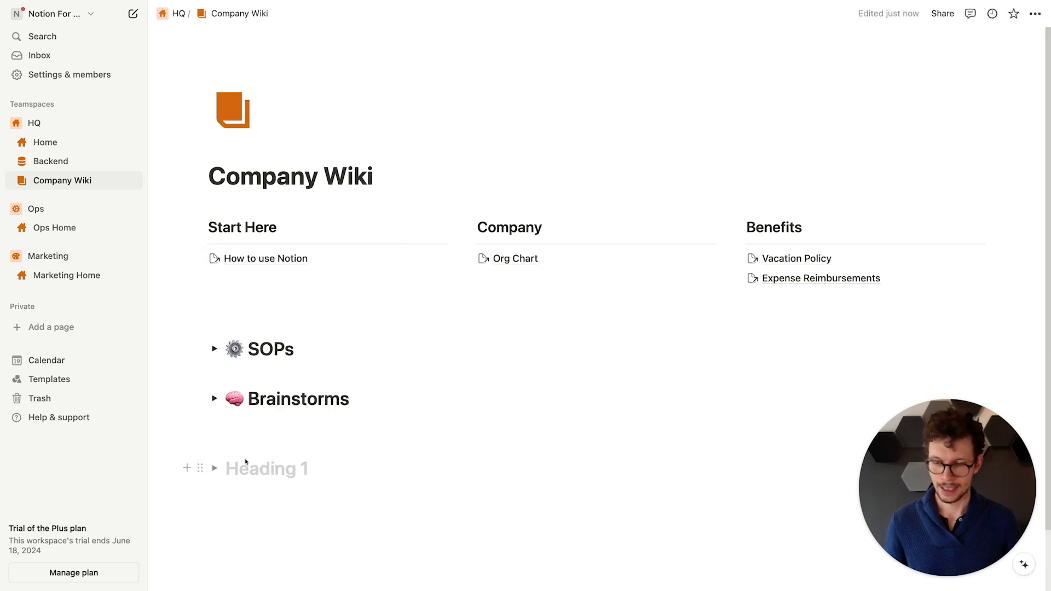
# Step: Title the new toggle heading with a memo emoji and "Docs Pipeline"
pyautogui.press('ctrl+super+space')
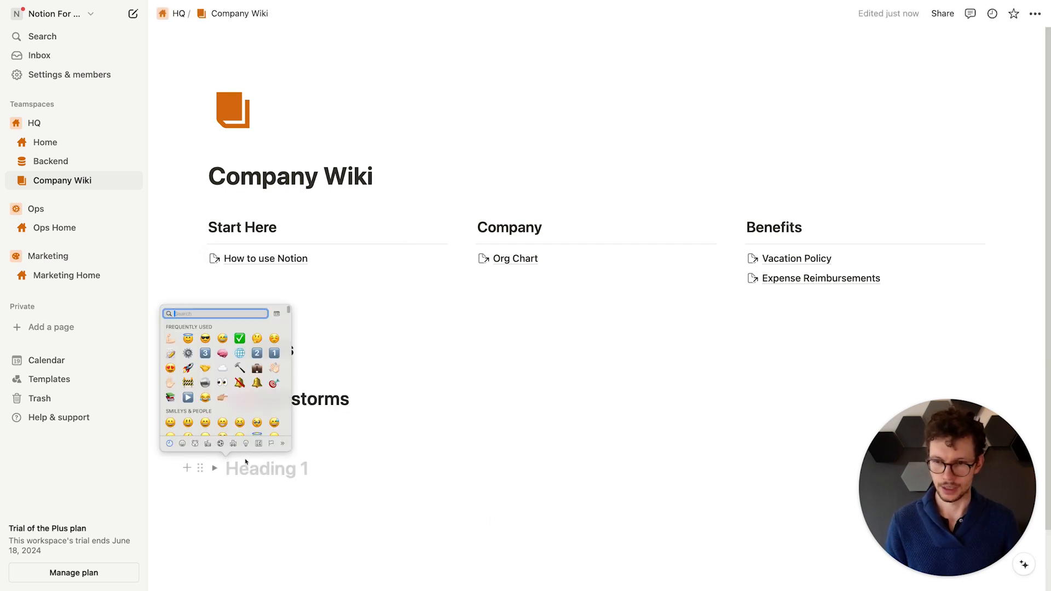
pyautogui.click(171, 354)
pyautogui.write('Docs')
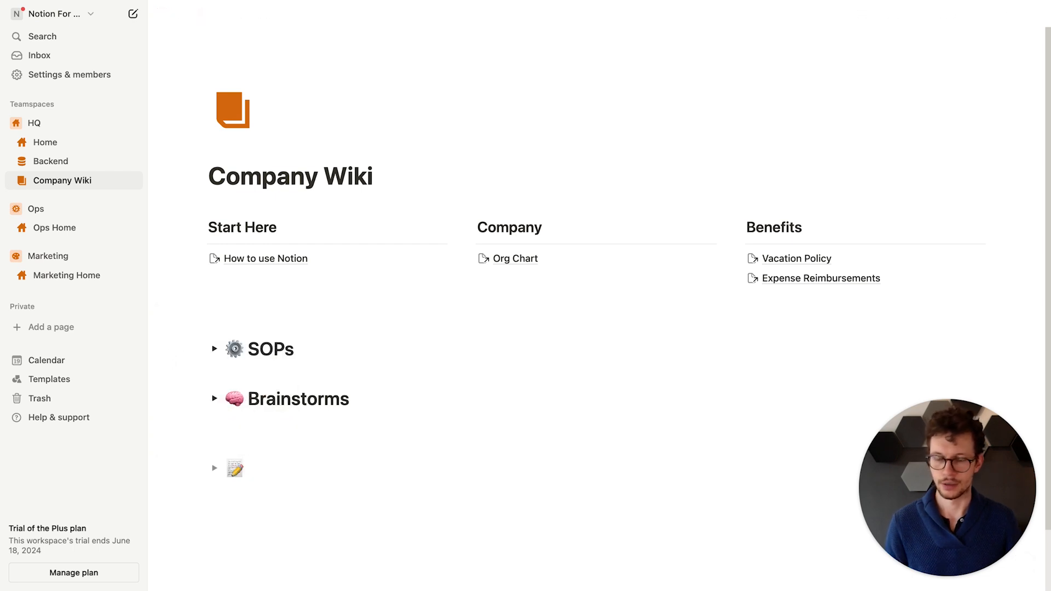
pyautogui.write(' Pipeline')
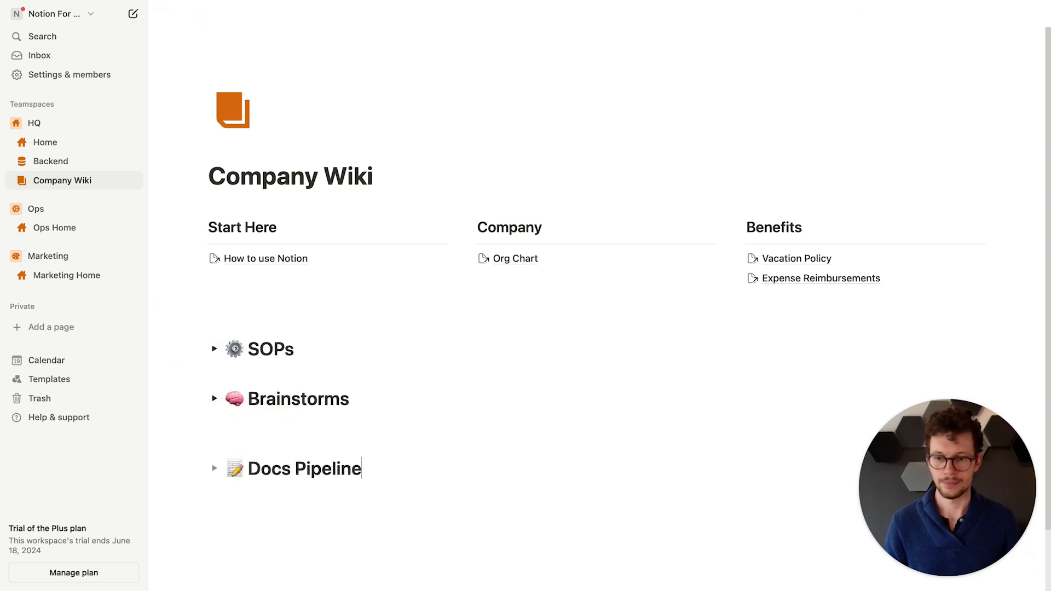
# Step: Expand the Docs Pipeline toggle and insert a linked view of the Docs database inside it, based on its existing Table view
pyautogui.click(216, 468)
pyautogui.click(258, 494)
pyautogui.write('/create')
pyautogui.press('Return')
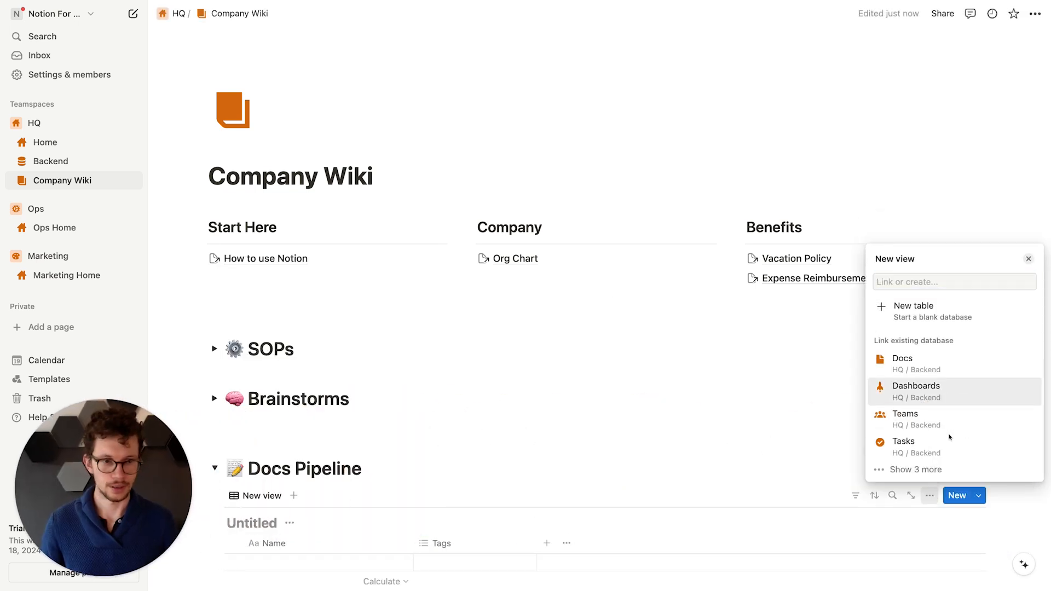
pyautogui.click(939, 362)
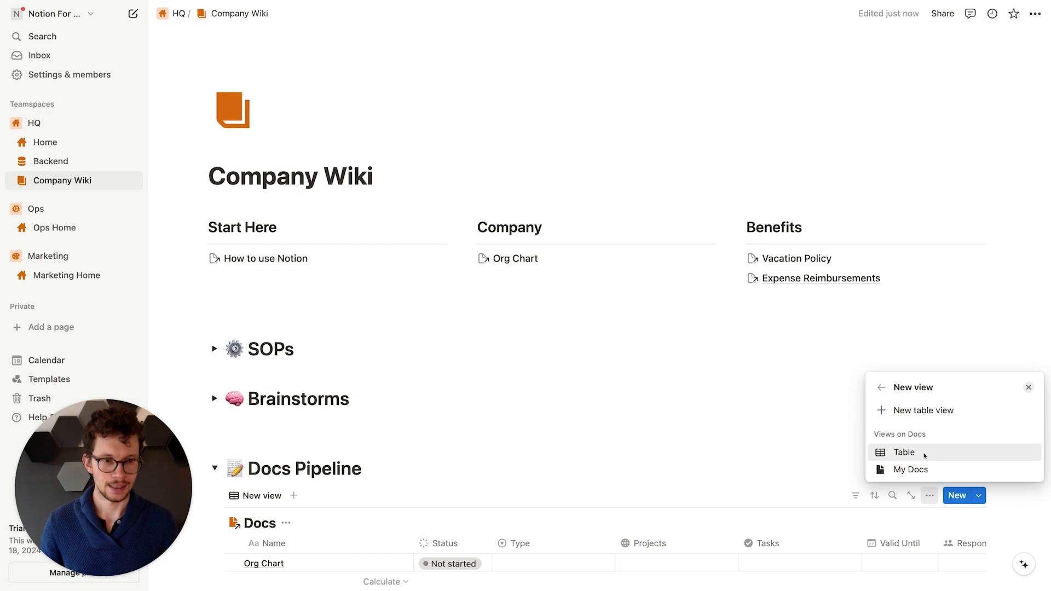
pyautogui.click(924, 452)
# Step: Switch the Docs Pipeline view to the Board layout and hide its database title
pyautogui.click(964, 242)
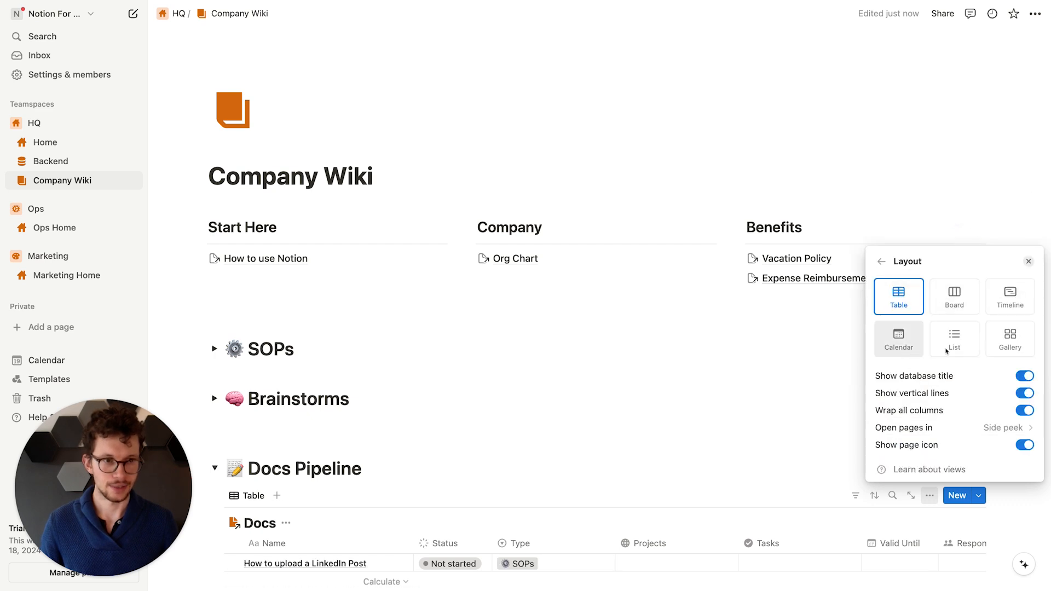
pyautogui.click(954, 295)
pyautogui.click(1023, 324)
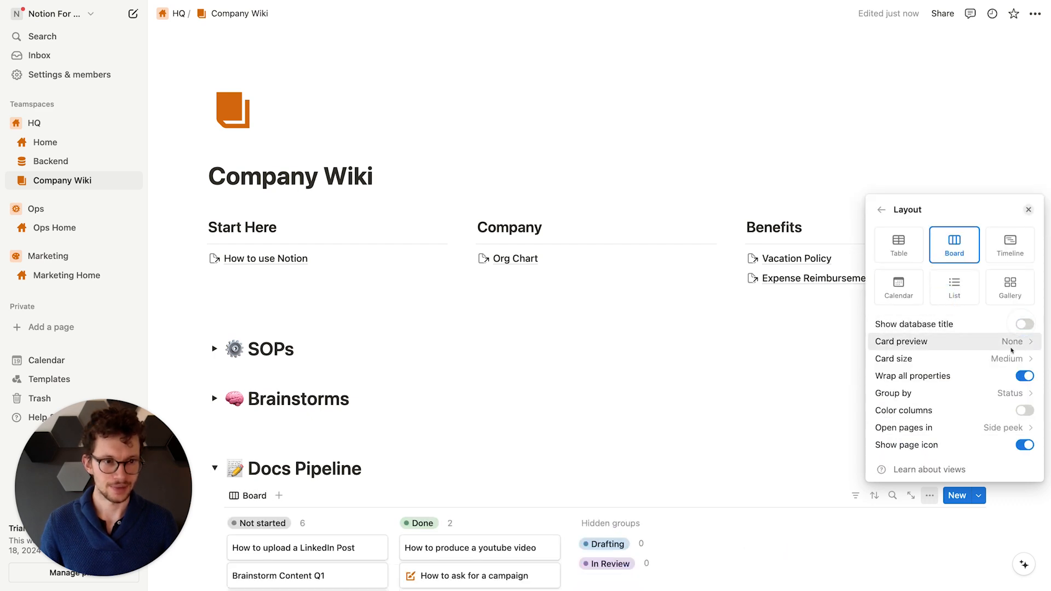
pyautogui.click(749, 401)
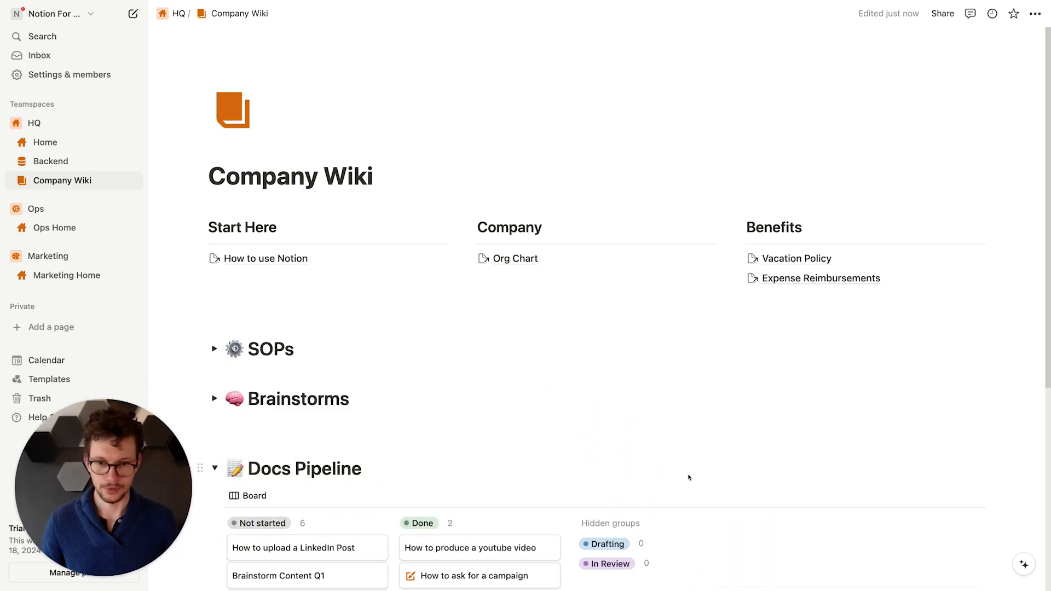
# Step: Set the Docs Pipeline board's grouping to show empty groups and color the columns
pyautogui.scroll(-3, 696, 470)
pyautogui.click(930, 389)
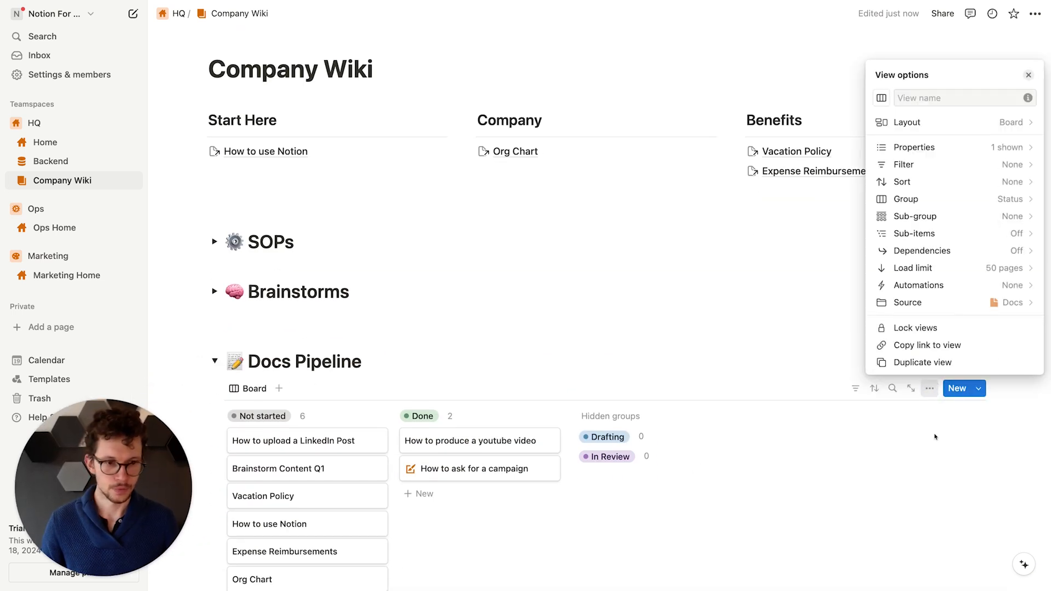
pyautogui.click(938, 207)
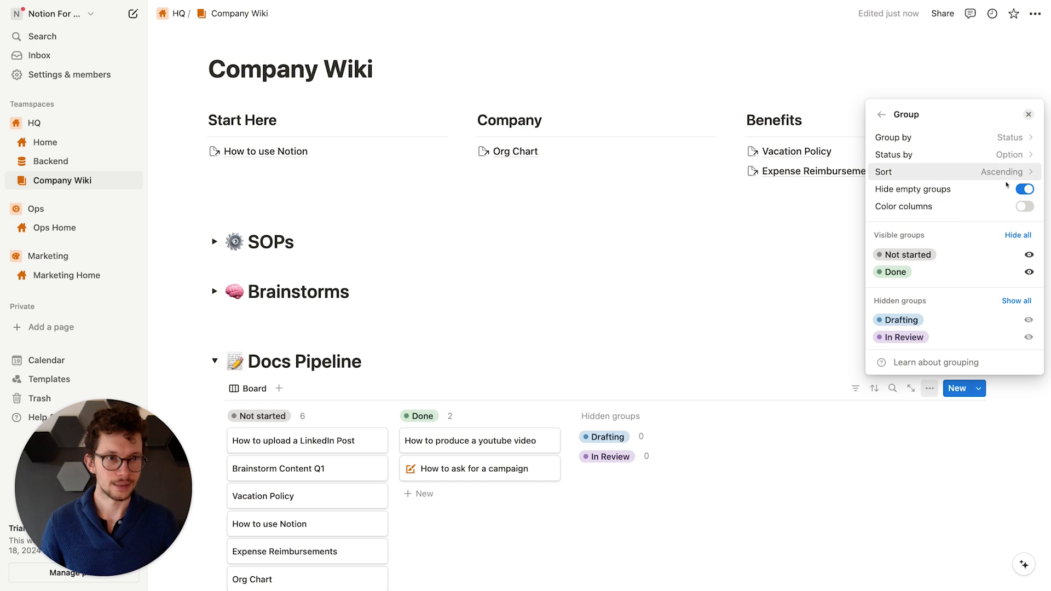
pyautogui.click(1026, 188)
pyautogui.click(1025, 237)
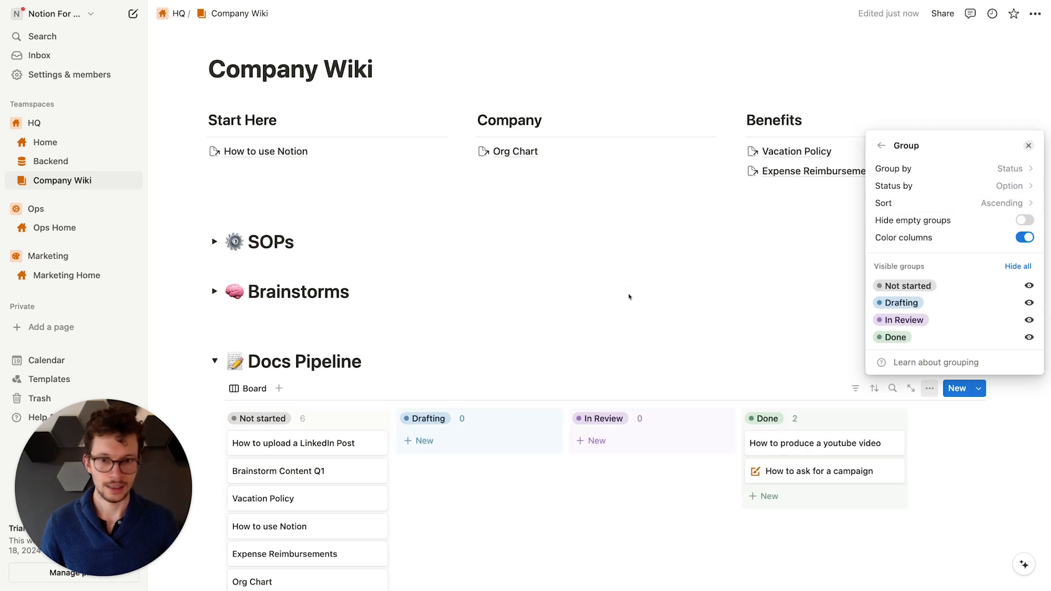
pyautogui.click(630, 298)
pyautogui.scroll(-4, 312, 412)
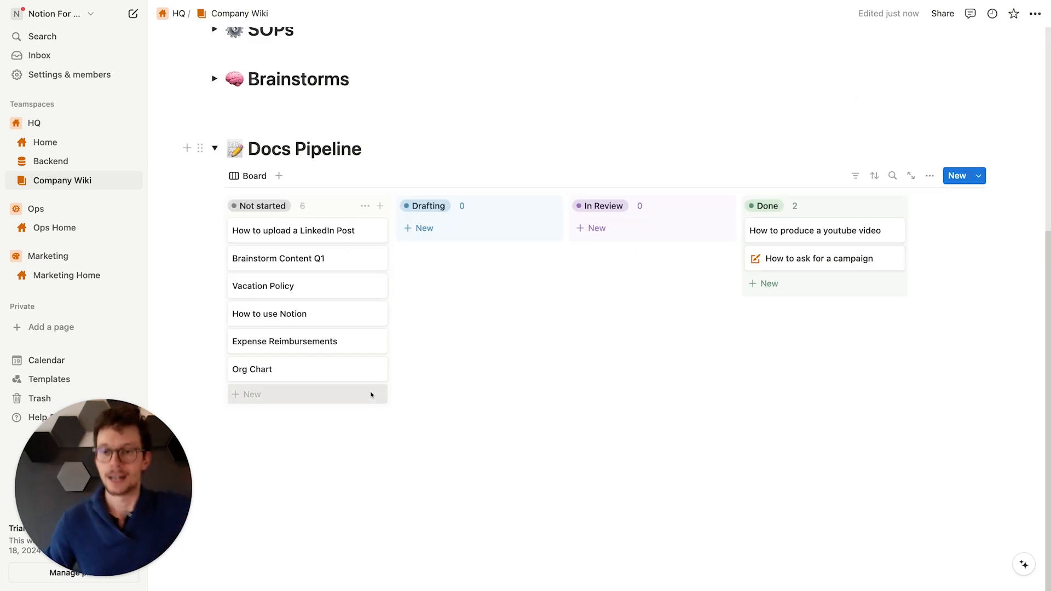
# Step: Collapse the Docs Pipeline toggle and expand the SOPs toggle on the Company Wiki page
pyautogui.scroll(2, 376, 389)
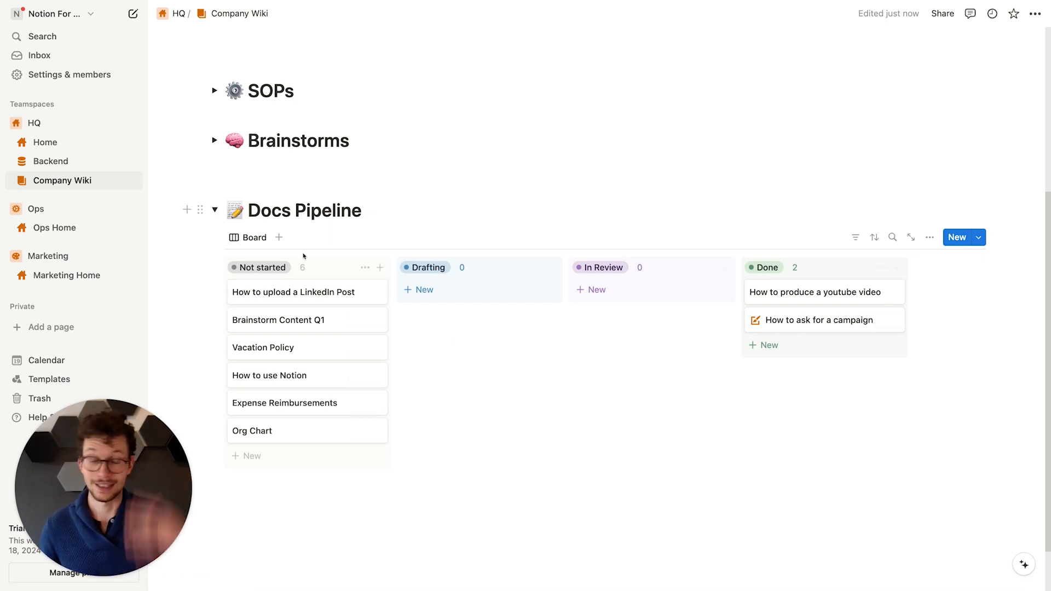
pyautogui.scroll(1, 289, 247)
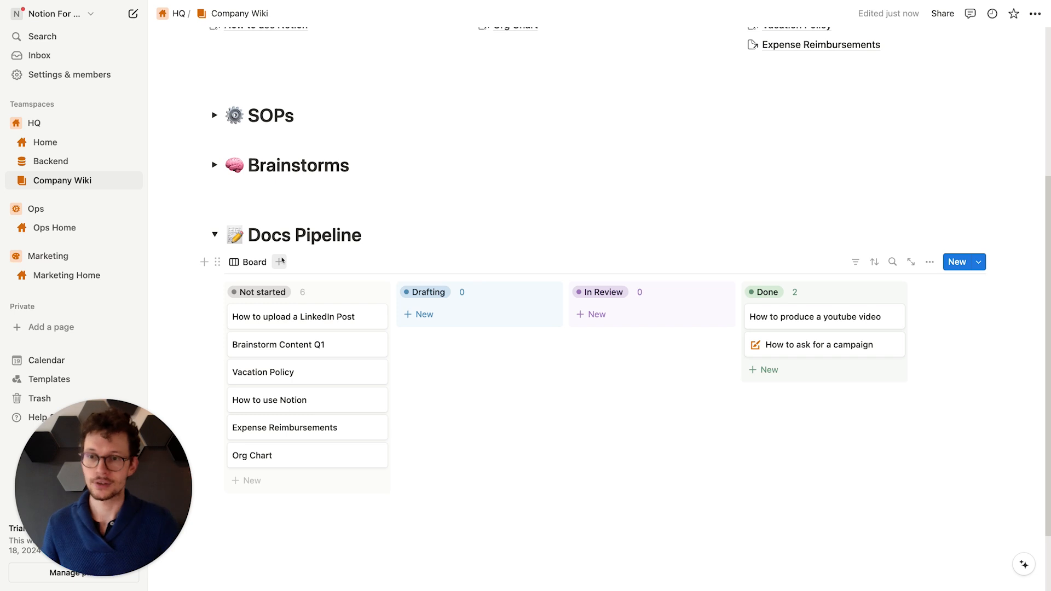
pyautogui.click(214, 235)
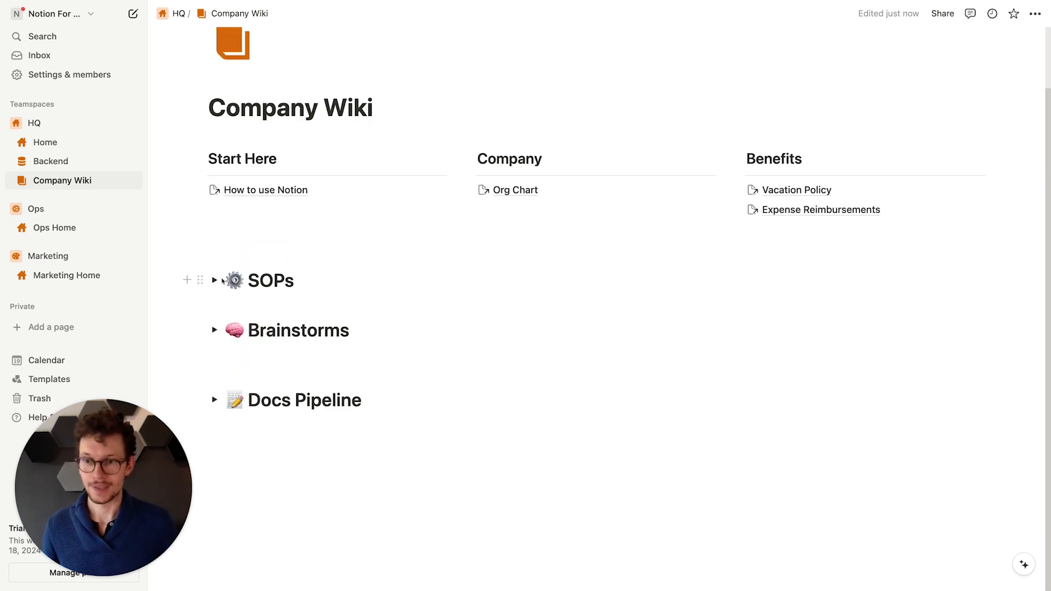
pyautogui.click(218, 280)
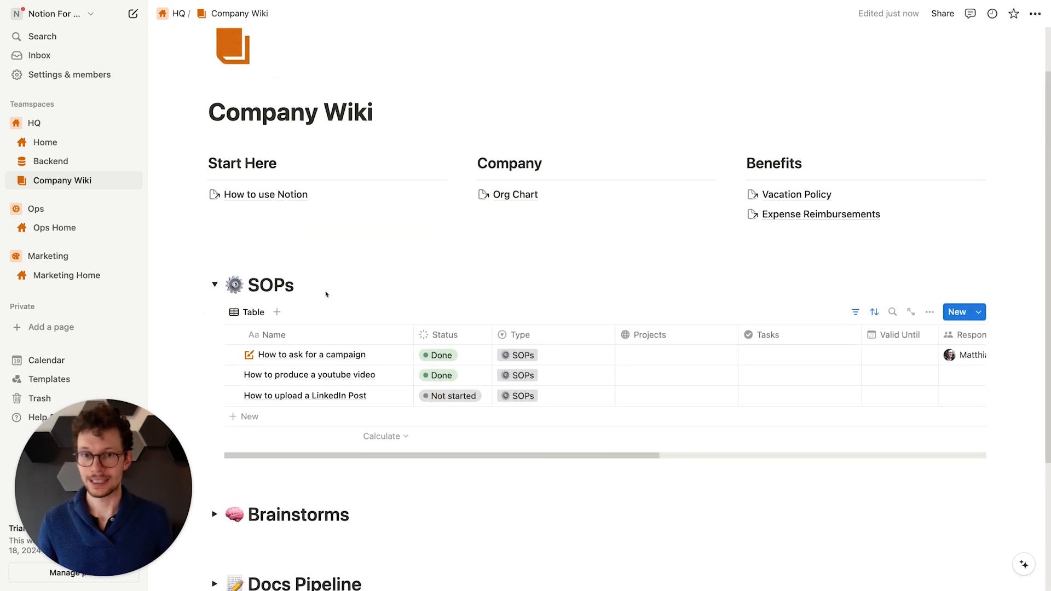
# Step: Add an SOP titled "How to add documents to the Company Wiki" to the SOPs table and set its status to Drafting
pyautogui.scroll(1, 326, 294)
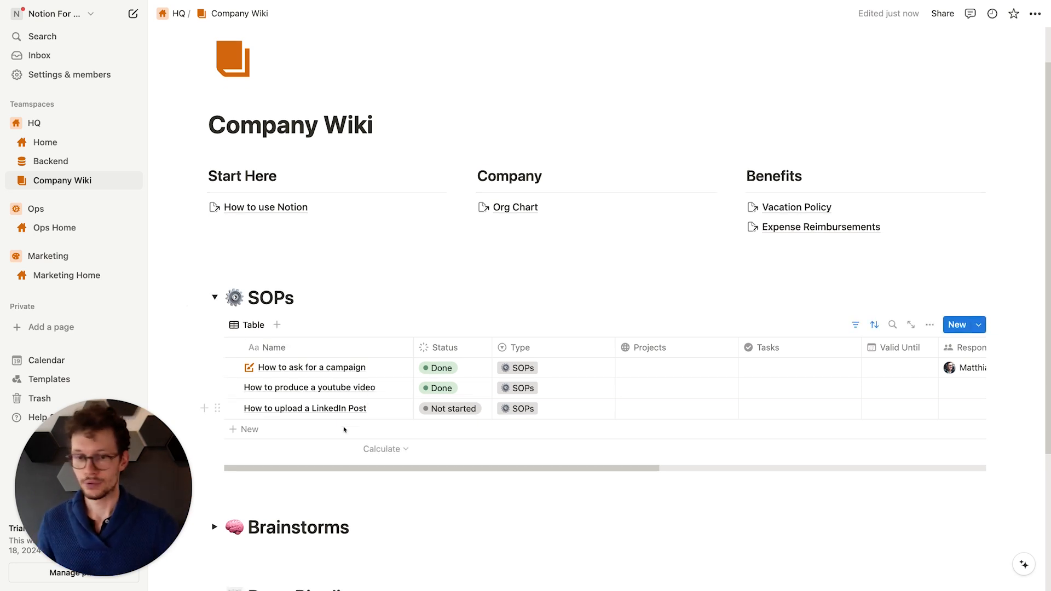
pyautogui.scroll(-2, 352, 425)
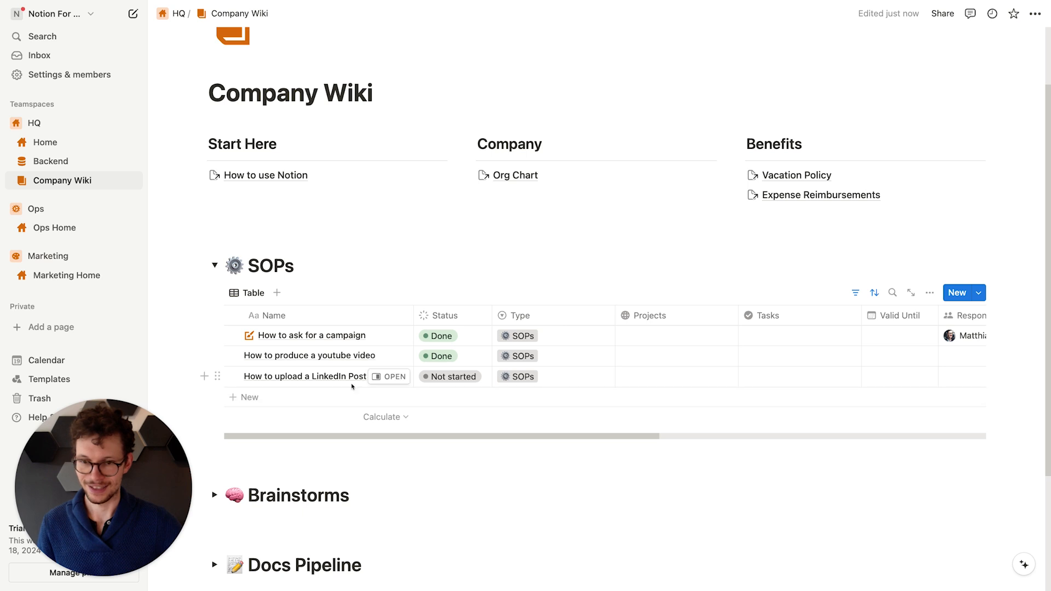
pyautogui.click(323, 397)
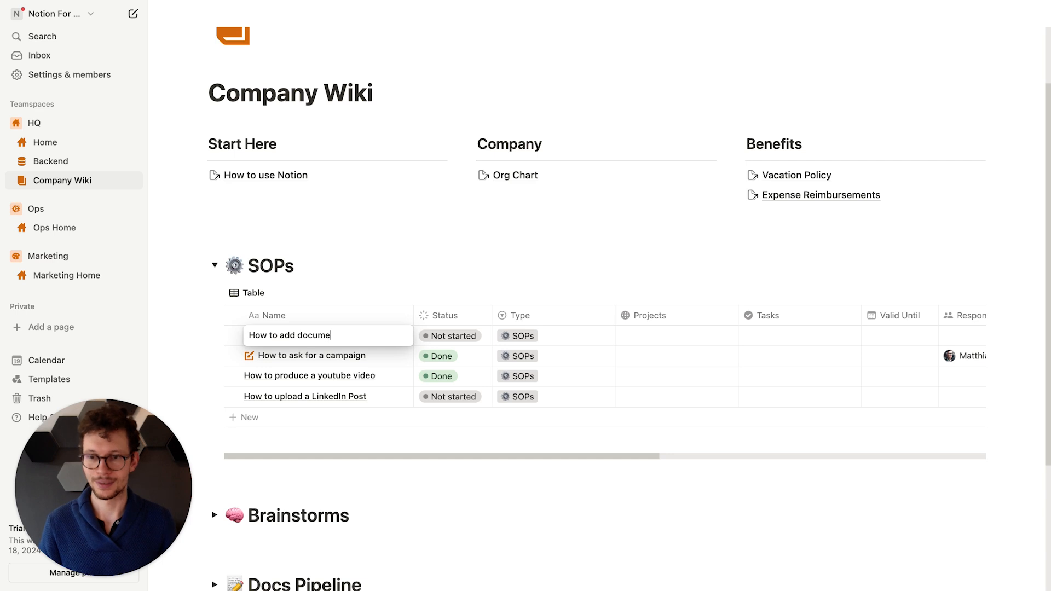
pyautogui.write('How to add documents to the Company Wiki')
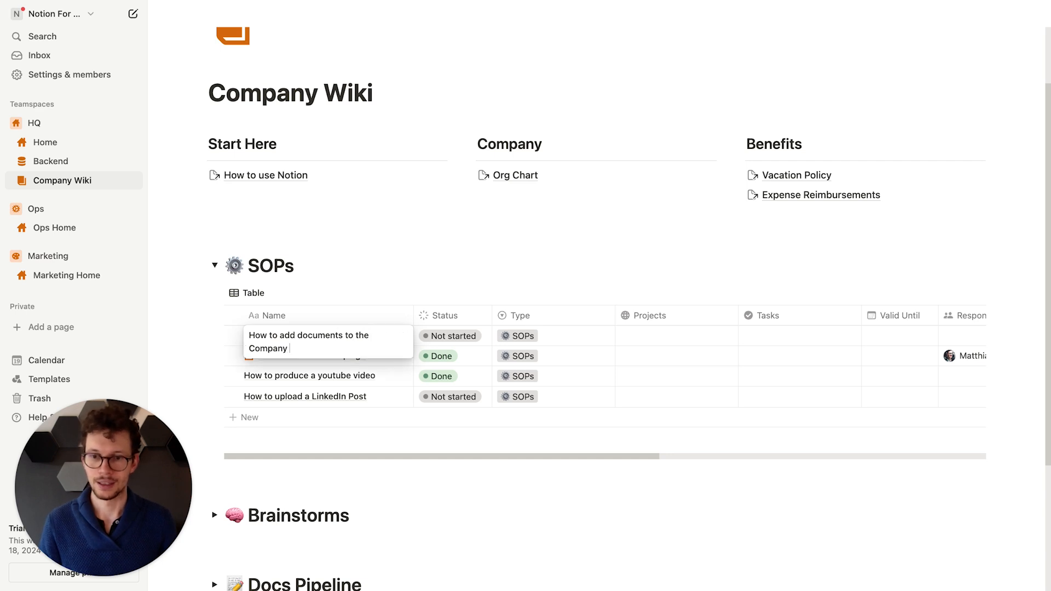
pyautogui.press('Return')
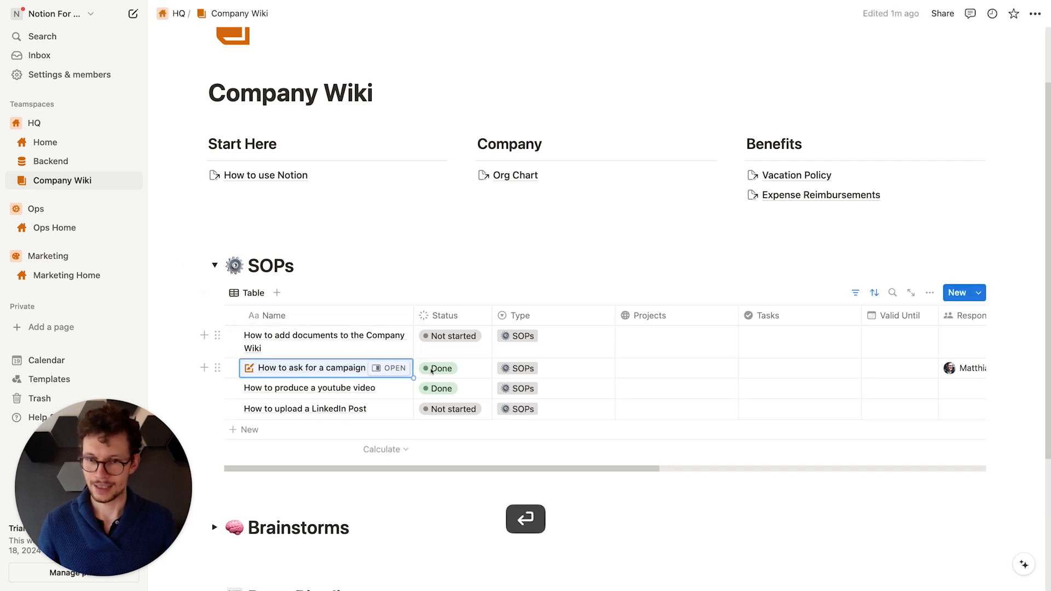
pyautogui.click(451, 338)
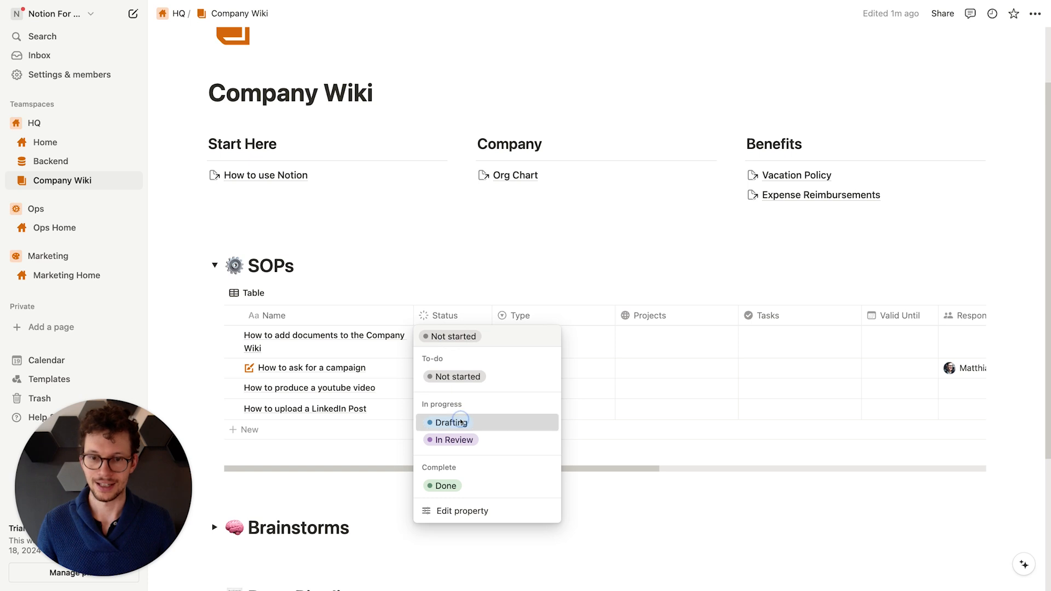
pyautogui.click(446, 423)
pyautogui.scroll(-1, 521, 274)
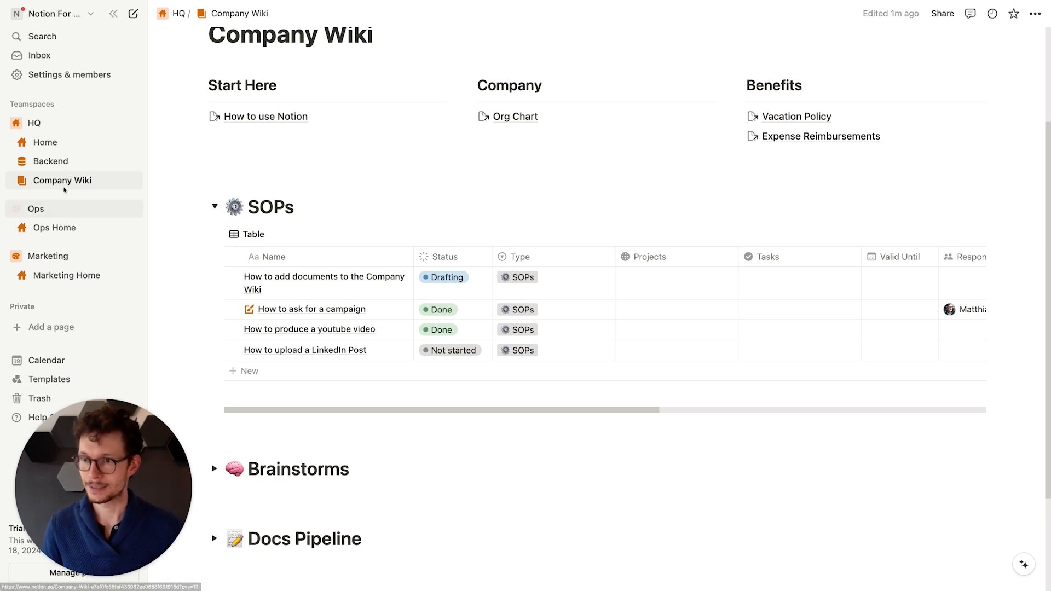
# Step: Open the "Set up new “Work with Me” Page" project from Marketing Home and apply the New Project template
pyautogui.click(44, 276)
pyautogui.scroll(-5, 295, 399)
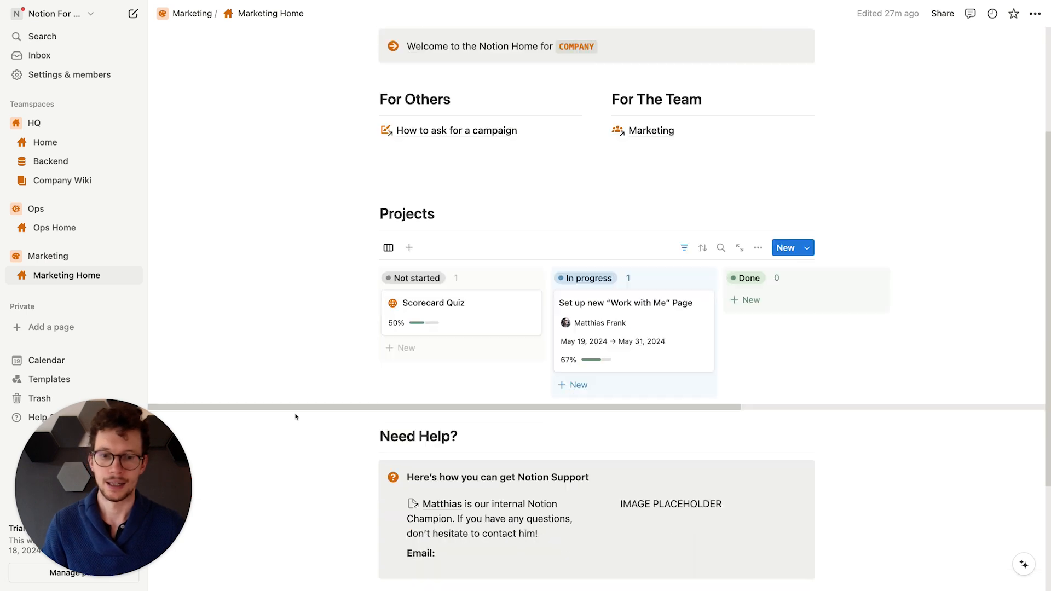
pyautogui.click(643, 258)
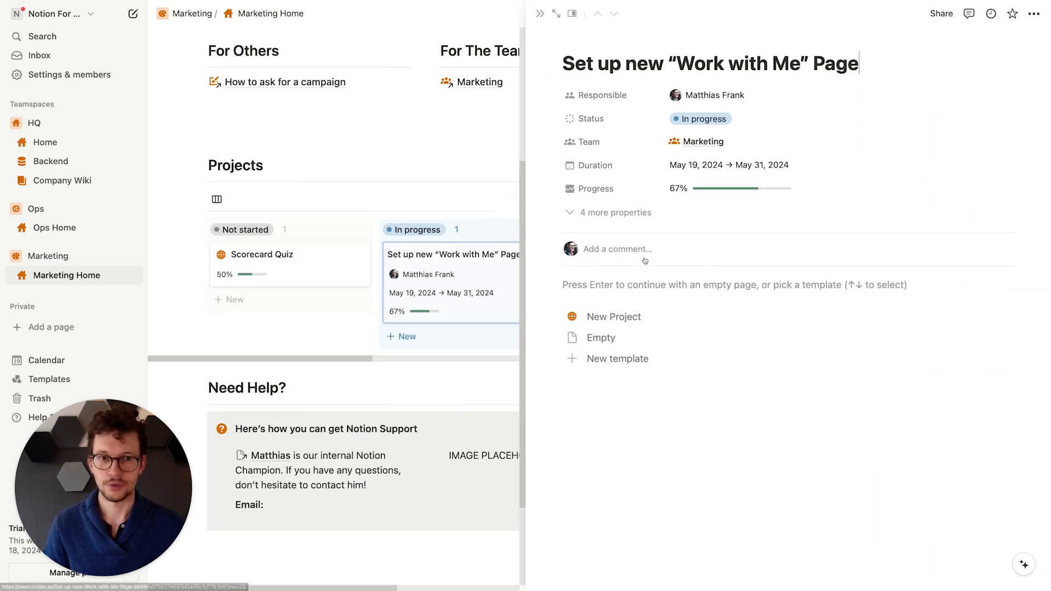
pyautogui.click(618, 316)
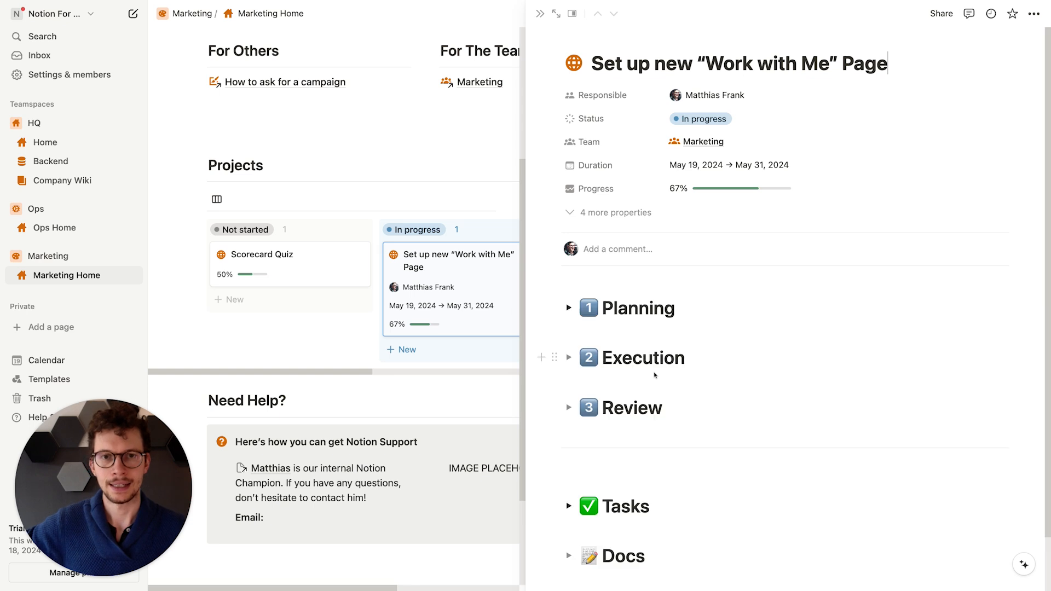
# Step: Expand the project's Docs toggle and insert a linked table view of the Docs database inside it
pyautogui.scroll(-2, 655, 375)
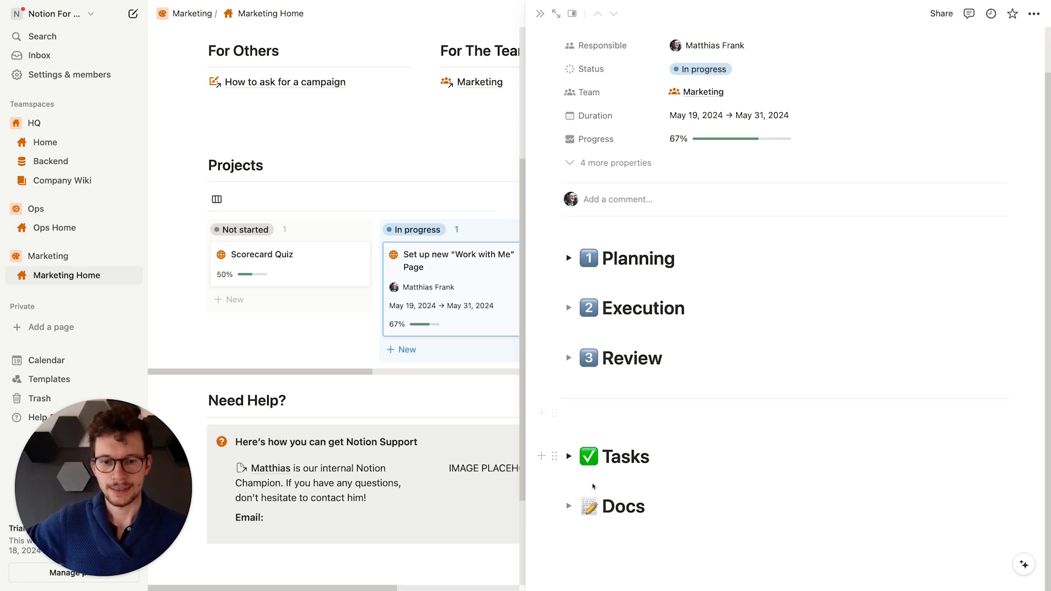
pyautogui.click(569, 506)
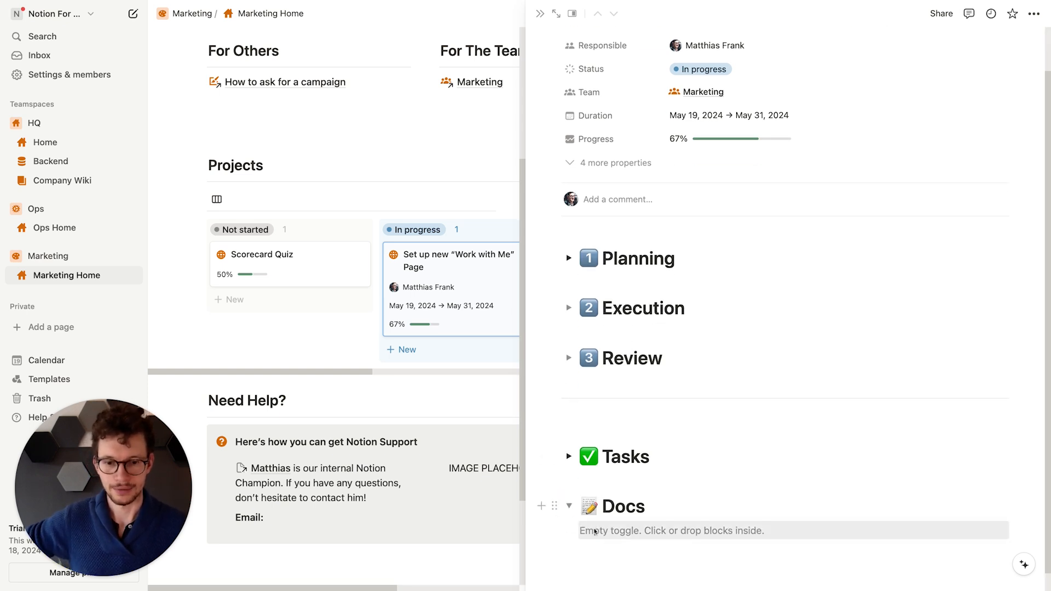
pyautogui.click(594, 530)
pyautogui.write('/linked')
pyautogui.press('Return')
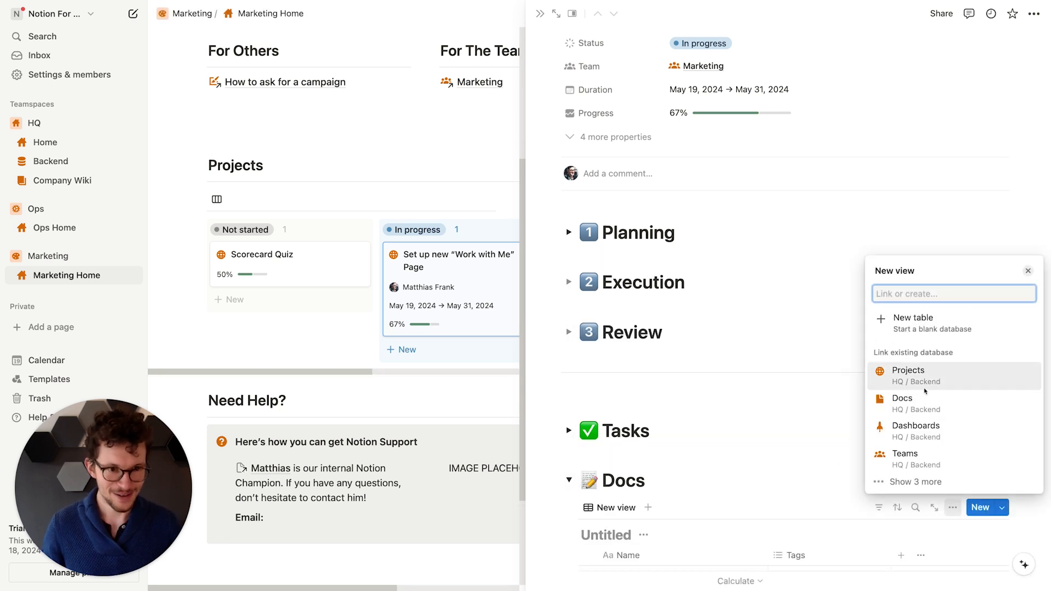
pyautogui.click(926, 404)
pyautogui.click(920, 465)
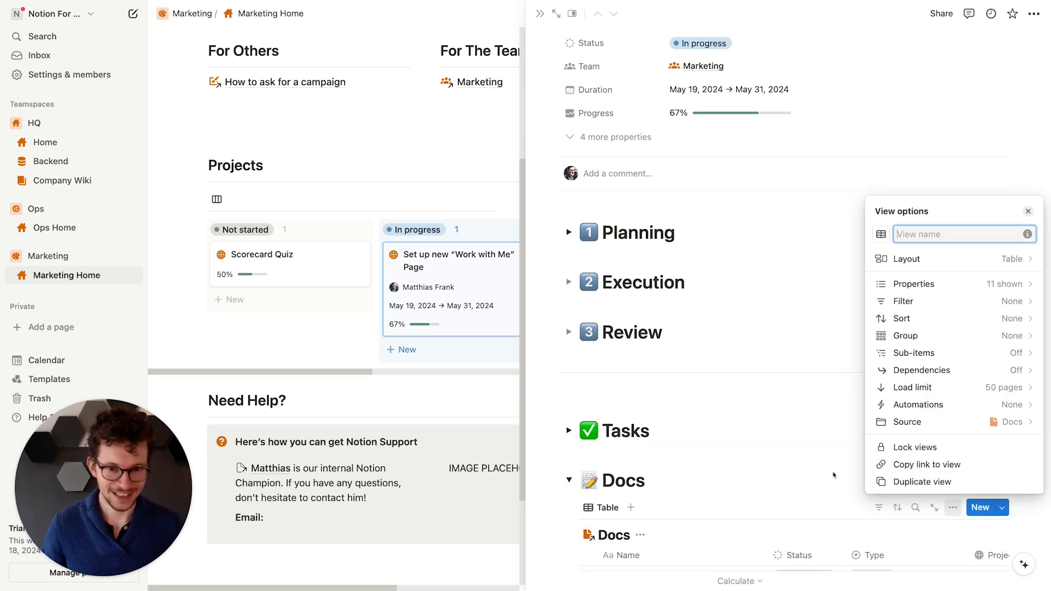
# Step: Add an advanced filter to the linked Docs view where Projects contains "Set up new “Work with Me” Page" and save it for everyone
pyautogui.click(923, 308)
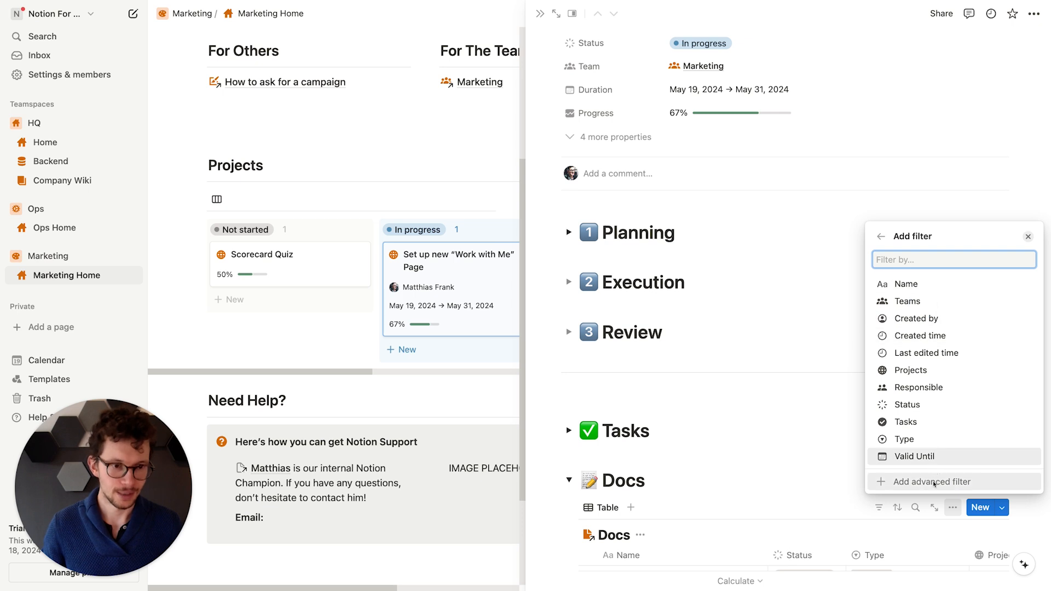
pyautogui.click(934, 481)
pyautogui.click(923, 404)
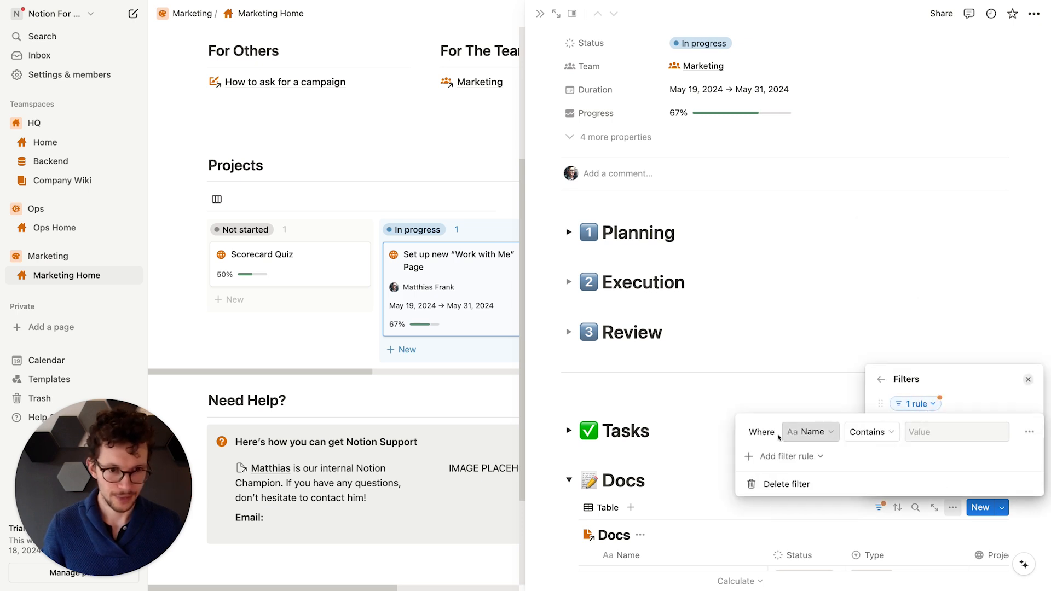
pyautogui.click(806, 435)
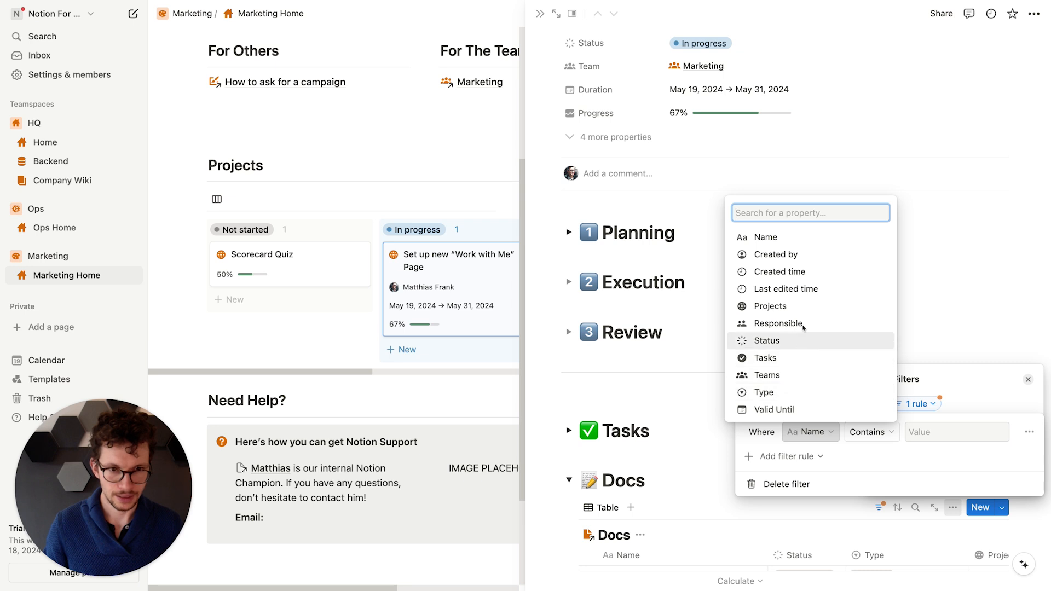
pyautogui.click(805, 306)
pyautogui.click(936, 438)
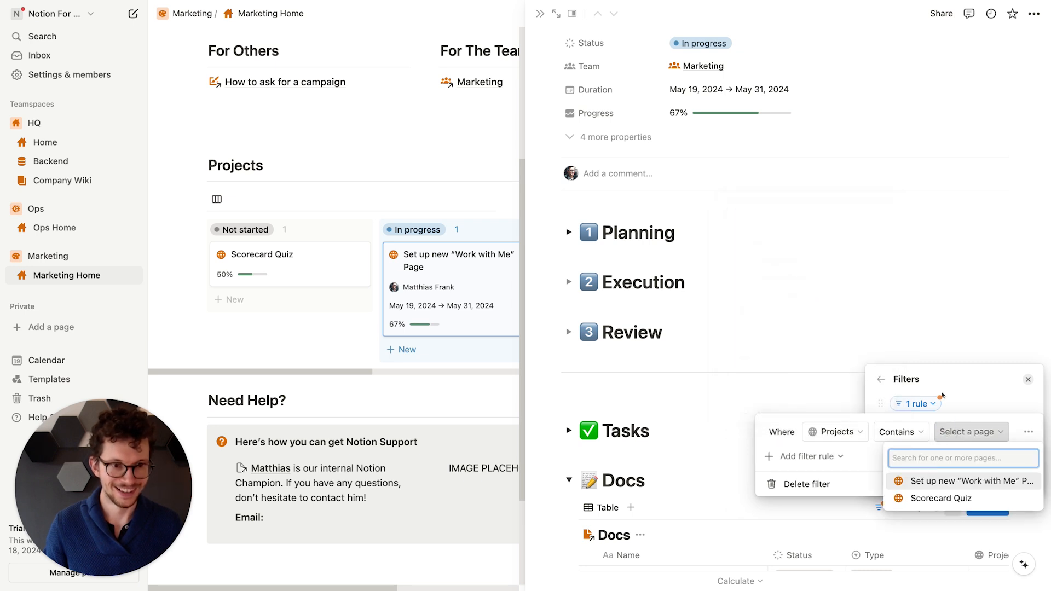
pyautogui.click(950, 481)
pyautogui.click(988, 422)
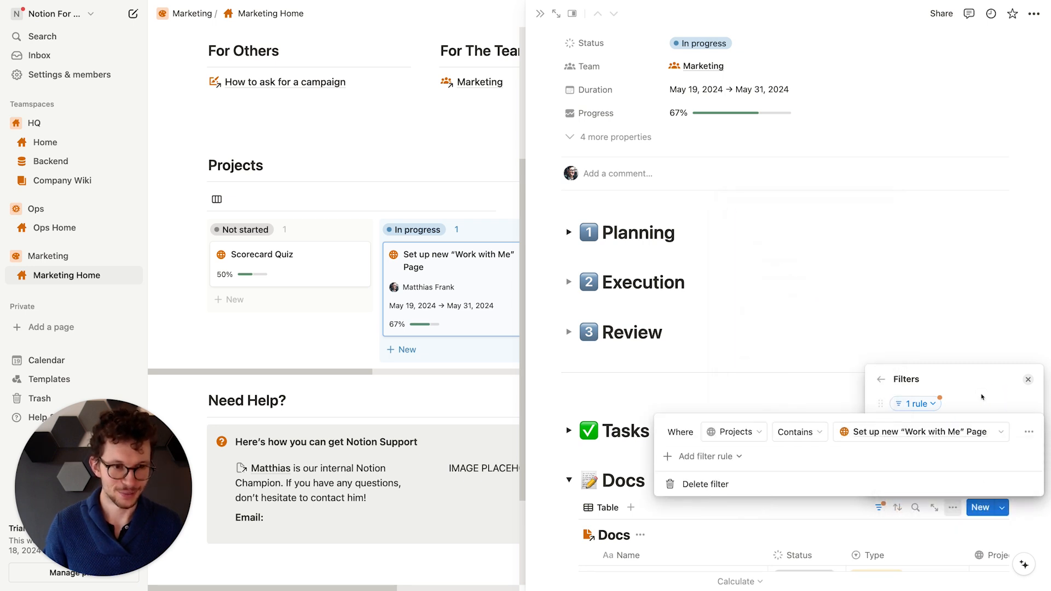
pyautogui.click(983, 394)
pyautogui.click(964, 448)
# Step: Add a document named "How to do cool things" to the project's Docs table and set its type to SOPs
pyautogui.scroll(-3, 659, 466)
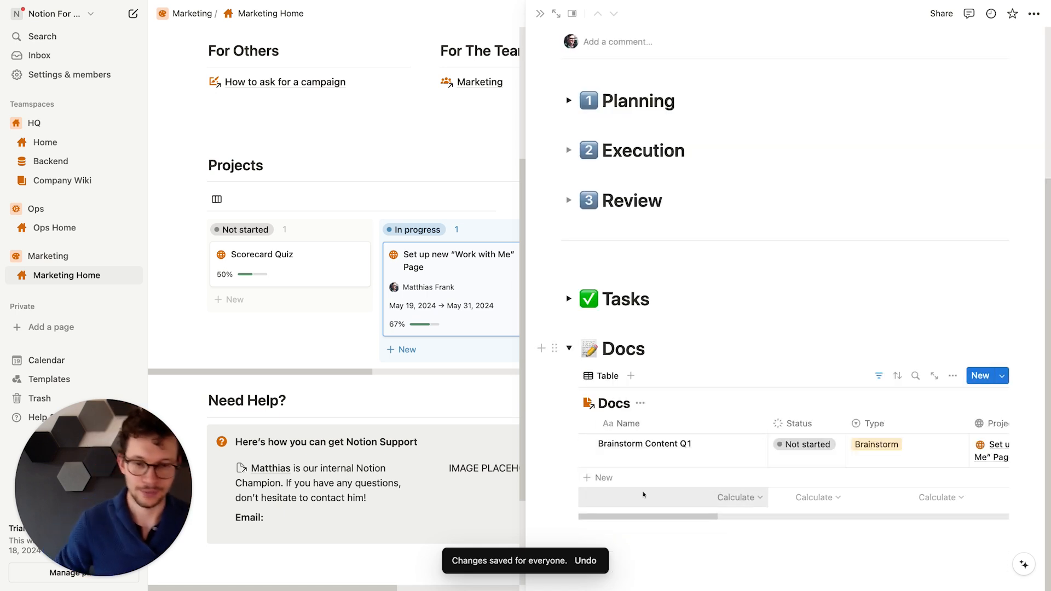
pyautogui.click(643, 476)
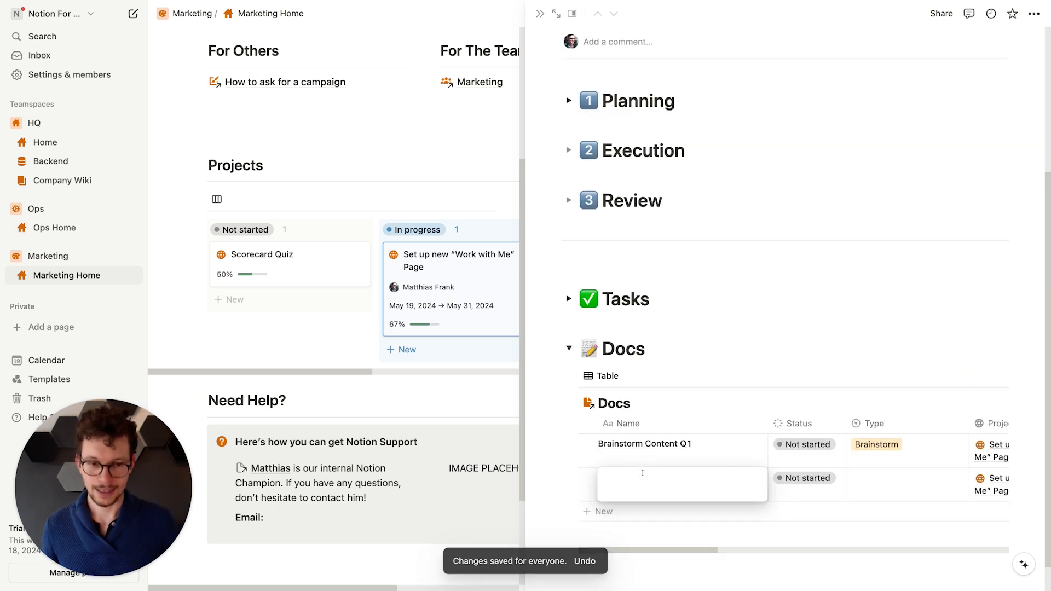
pyautogui.write('How to')
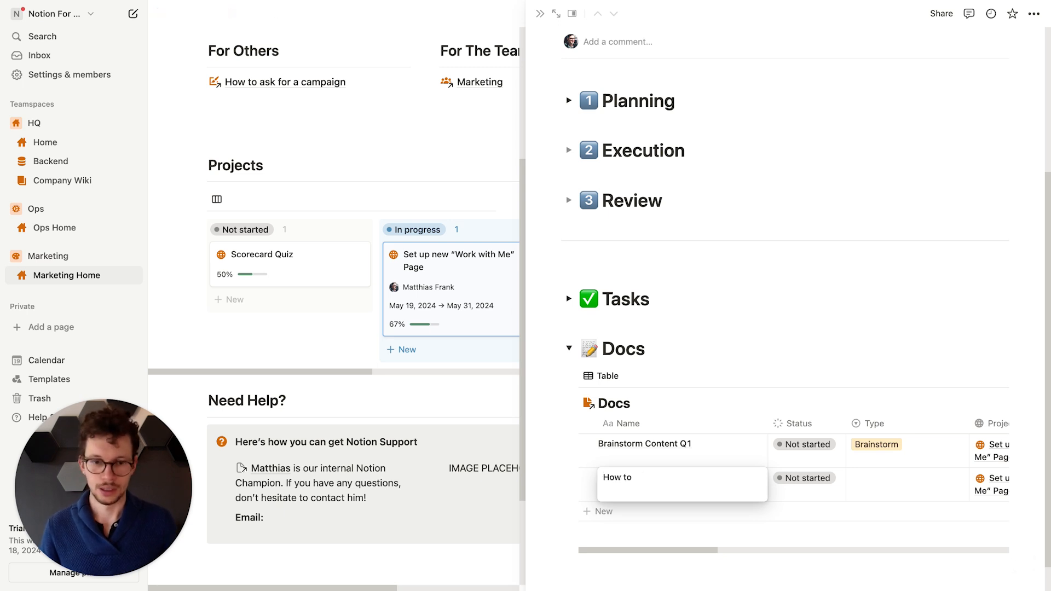
pyautogui.write(' do cool things')
pyautogui.press('Return')
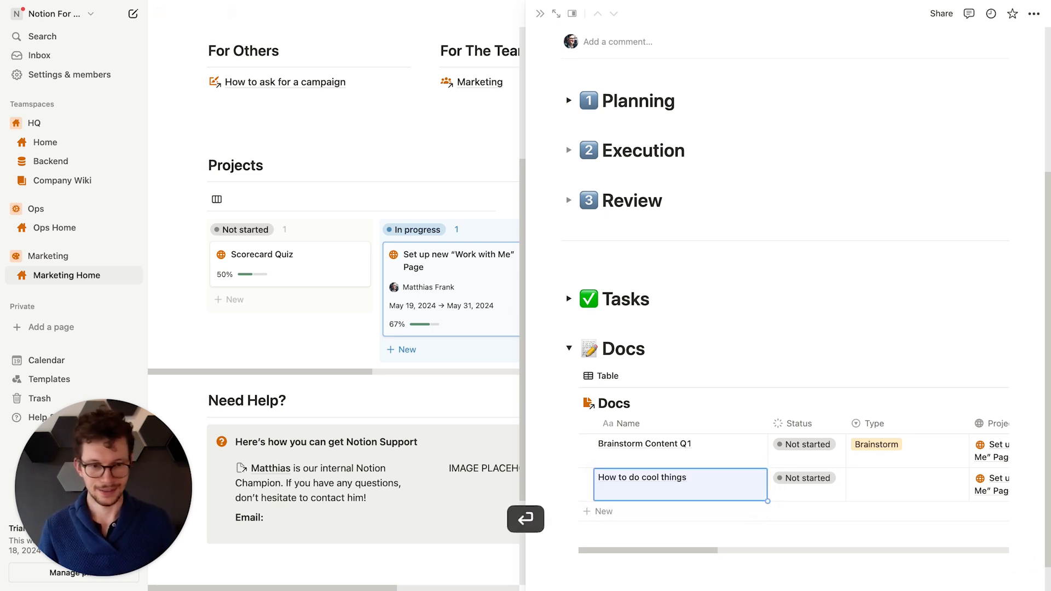
pyautogui.click(906, 471)
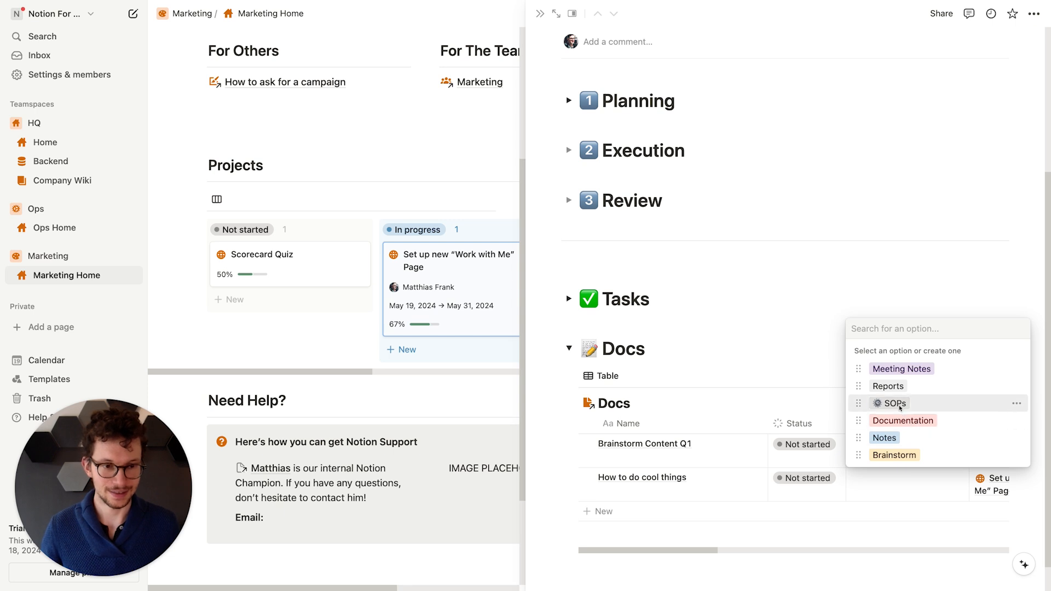
pyautogui.click(896, 404)
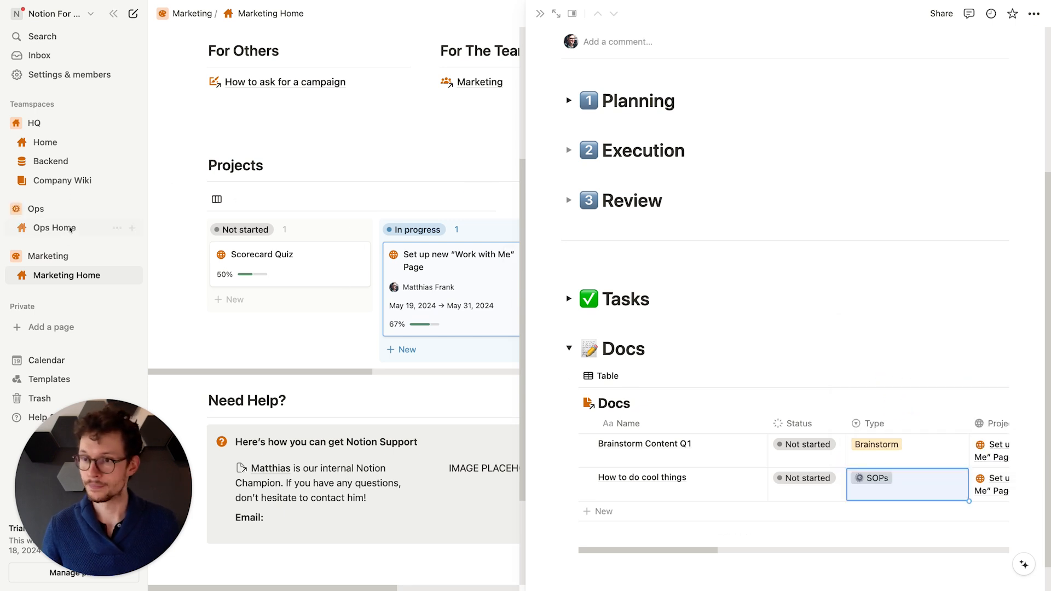
# Step: Check the SOPs table on the Company Wiki page for the new project document, then collapse the SOPs toggle
pyautogui.click(63, 183)
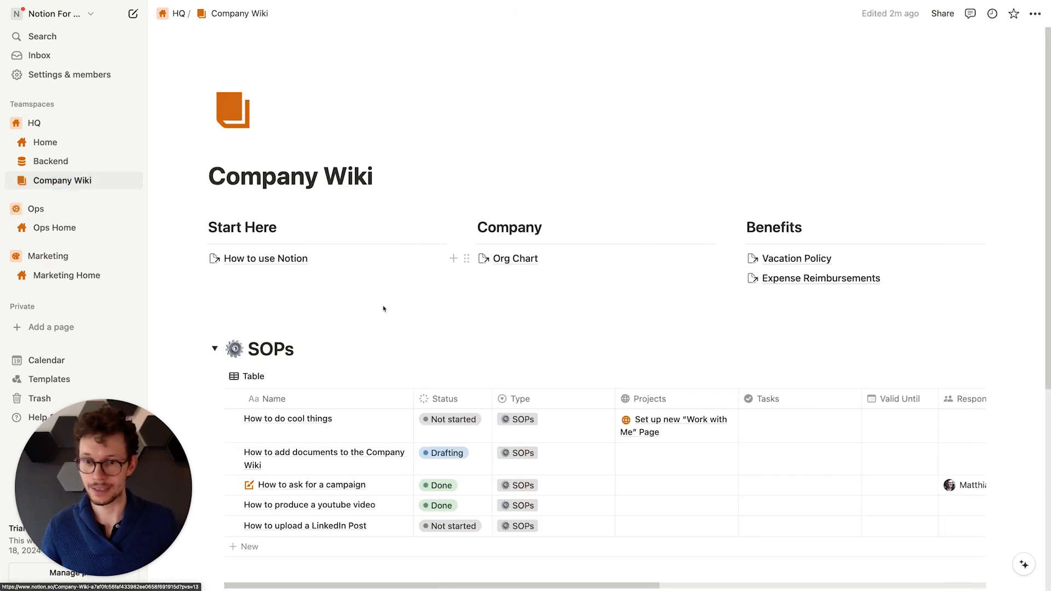
pyautogui.scroll(-5, 330, 275)
pyautogui.scroll(2, 280, 209)
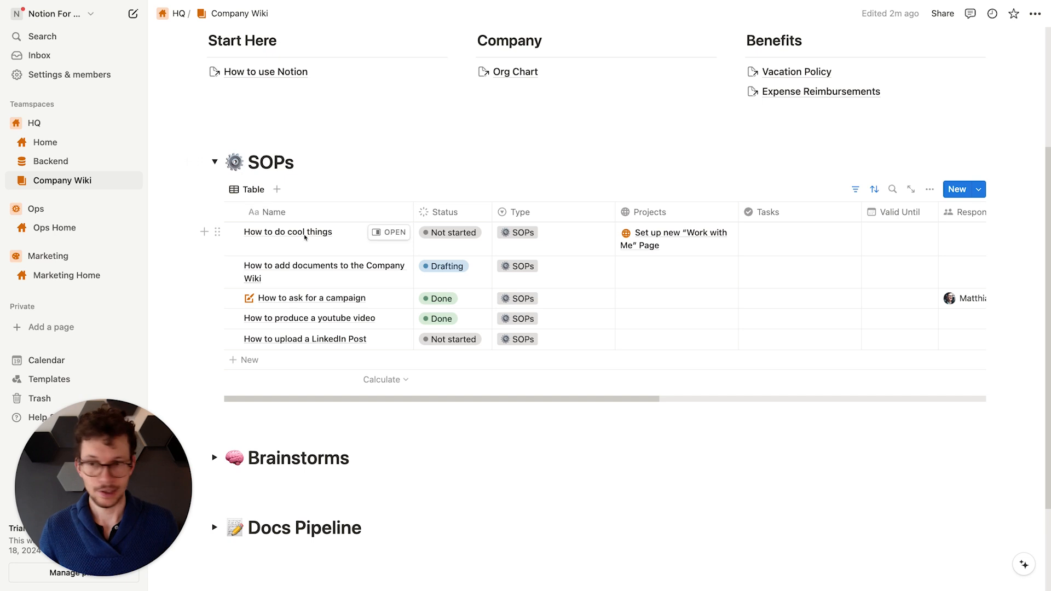
pyautogui.scroll(3, 329, 246)
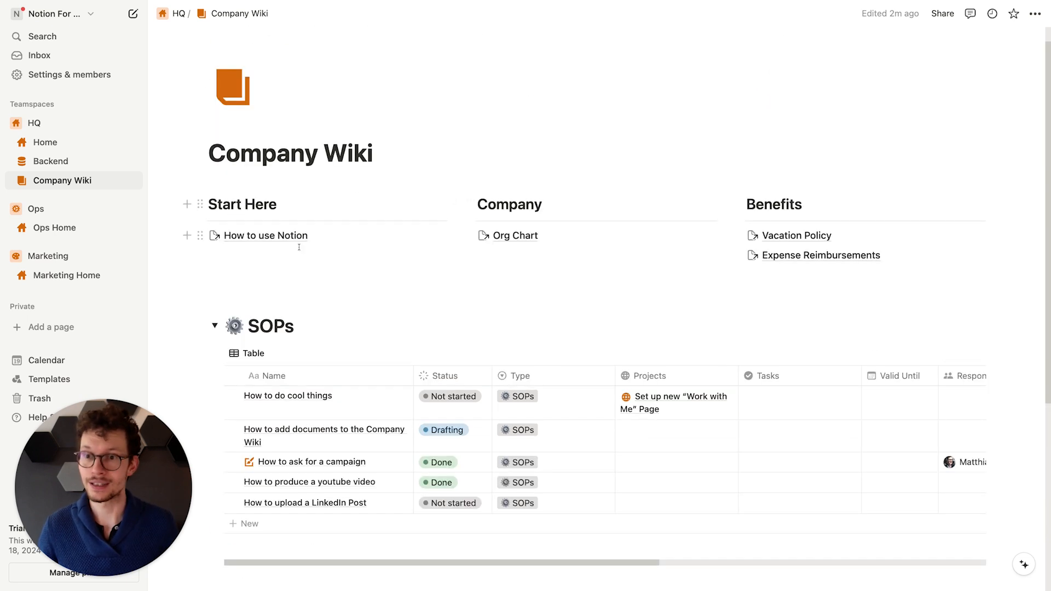
pyautogui.click(284, 257)
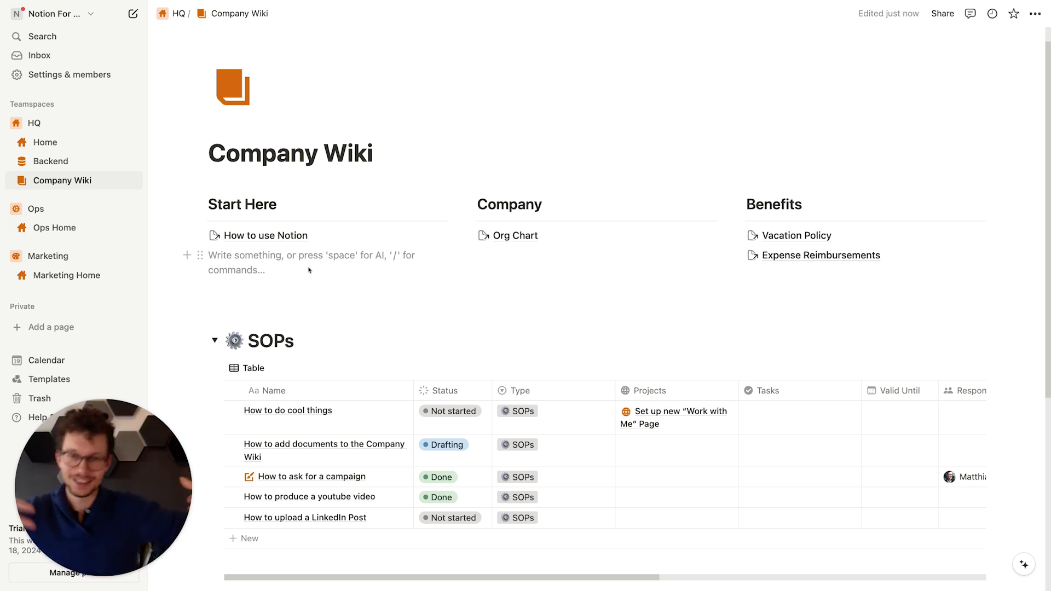
pyautogui.click(215, 341)
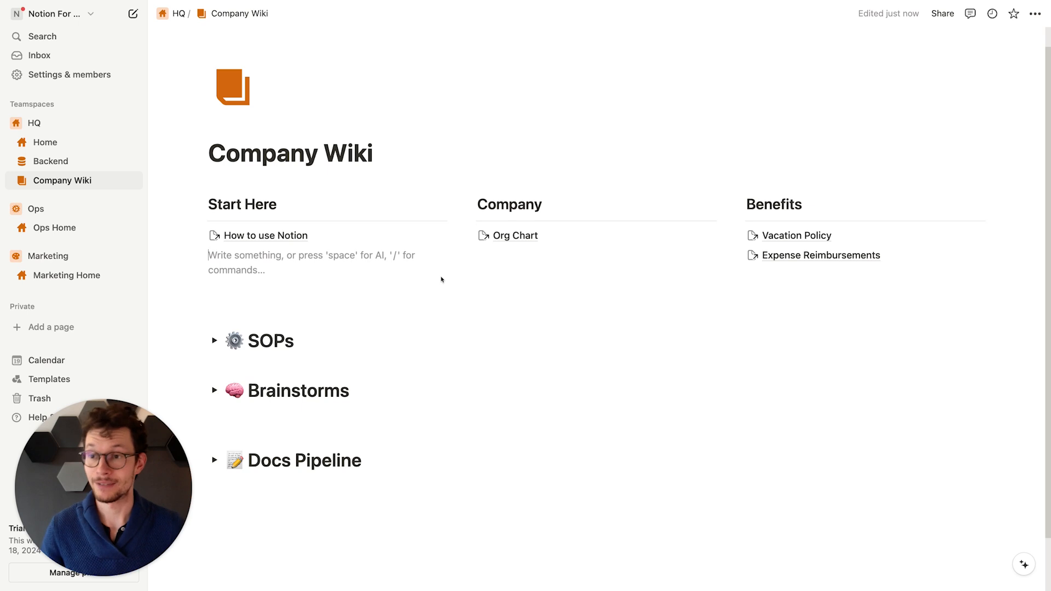
# Step: Link the Company Wiki page under Main Pages on the HQ Home page
pyautogui.click(70, 143)
pyautogui.click(440, 302)
pyautogui.write('@')
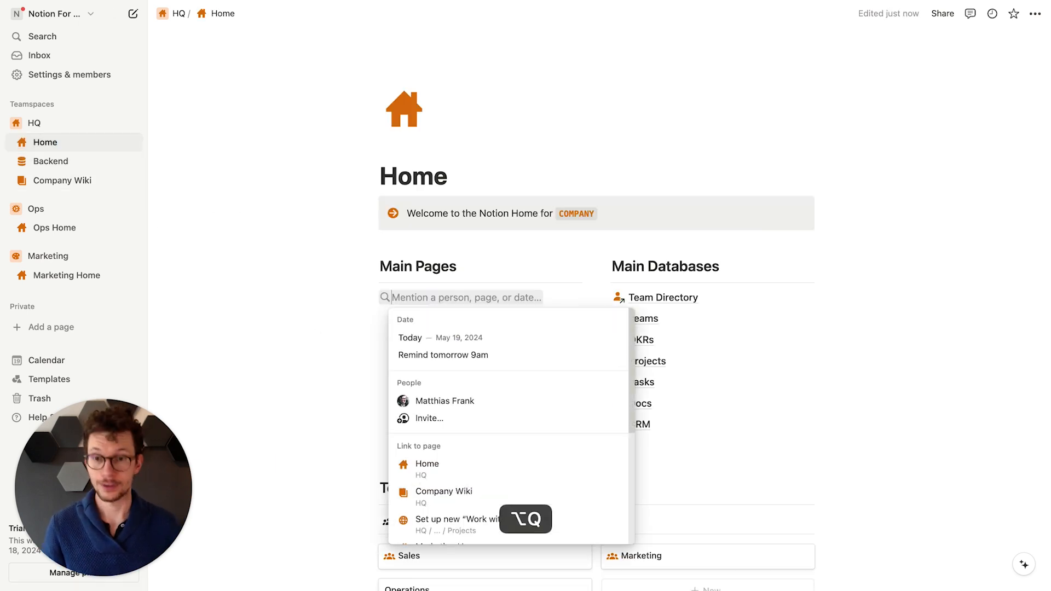
pyautogui.click(463, 493)
pyautogui.scroll(-5, 471, 405)
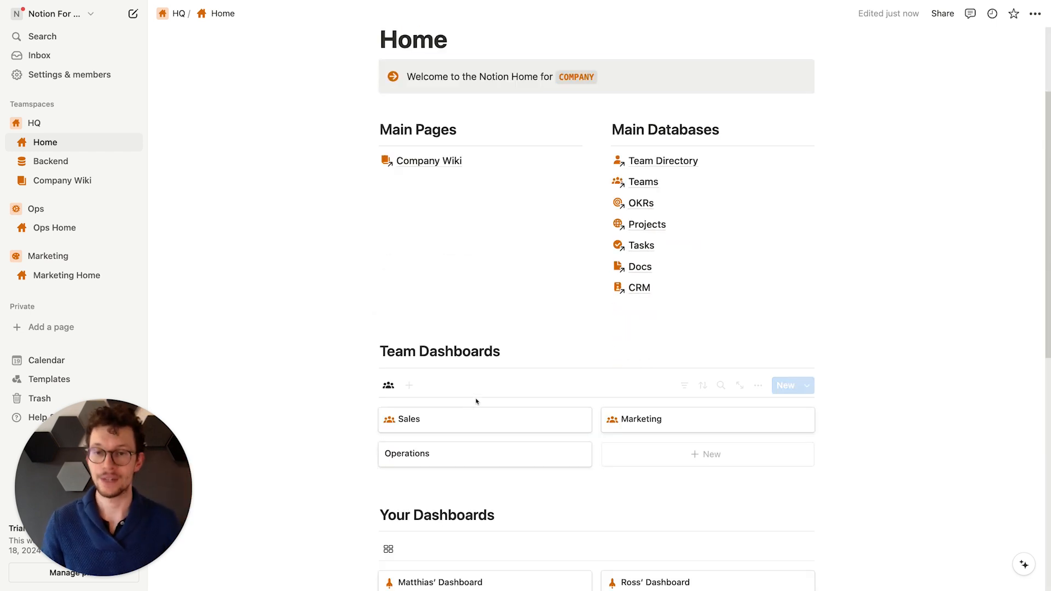
pyautogui.scroll(2, 477, 403)
pyautogui.scroll(2, 498, 367)
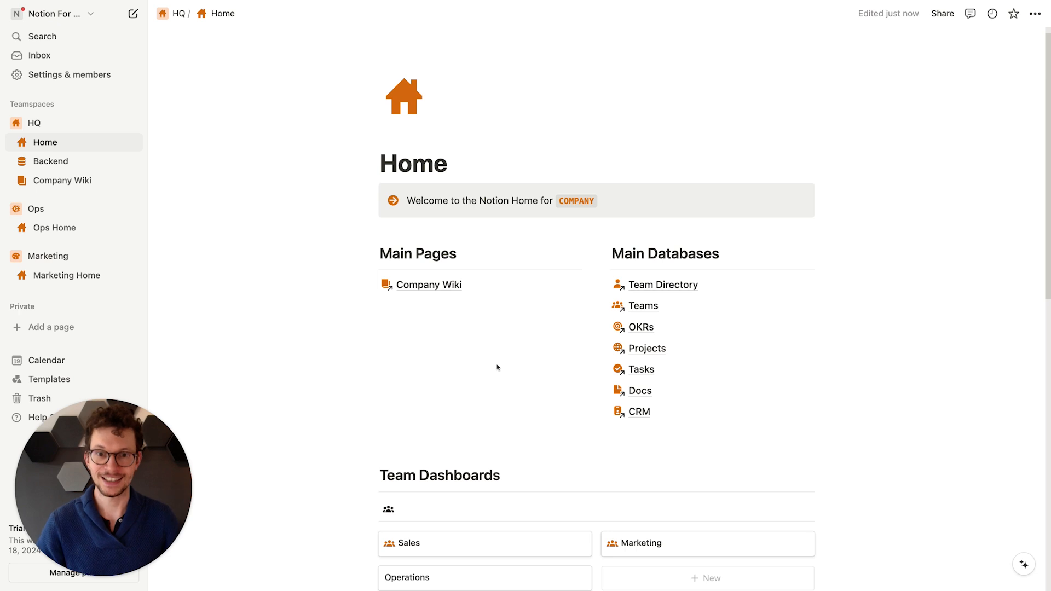
pyautogui.scroll(1, 579, 445)
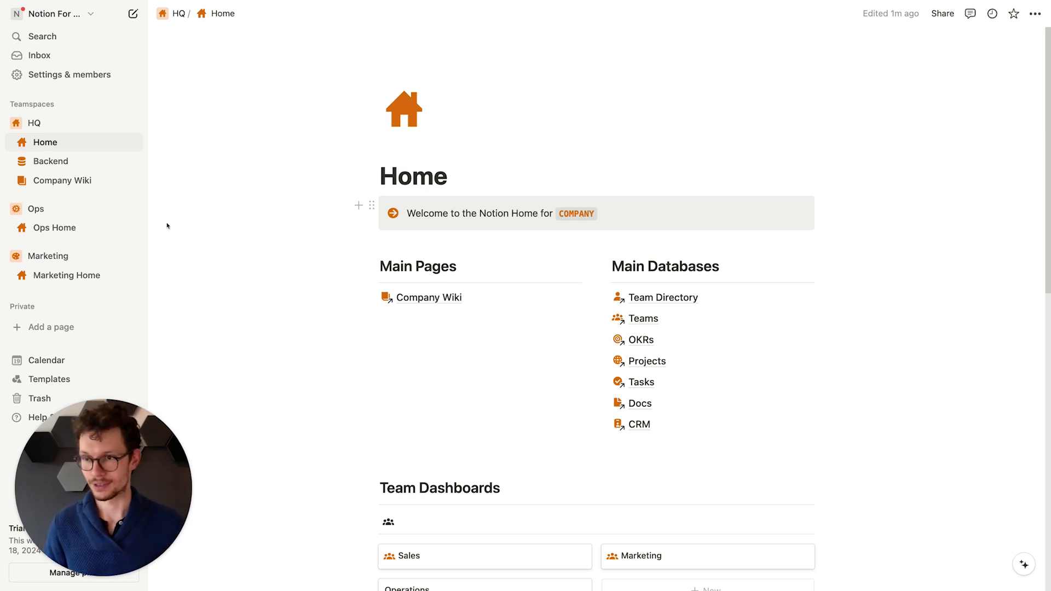
# Step: Open the Team Directory database from Backend and share it with the User group as "Can edit content"
pyautogui.click(79, 163)
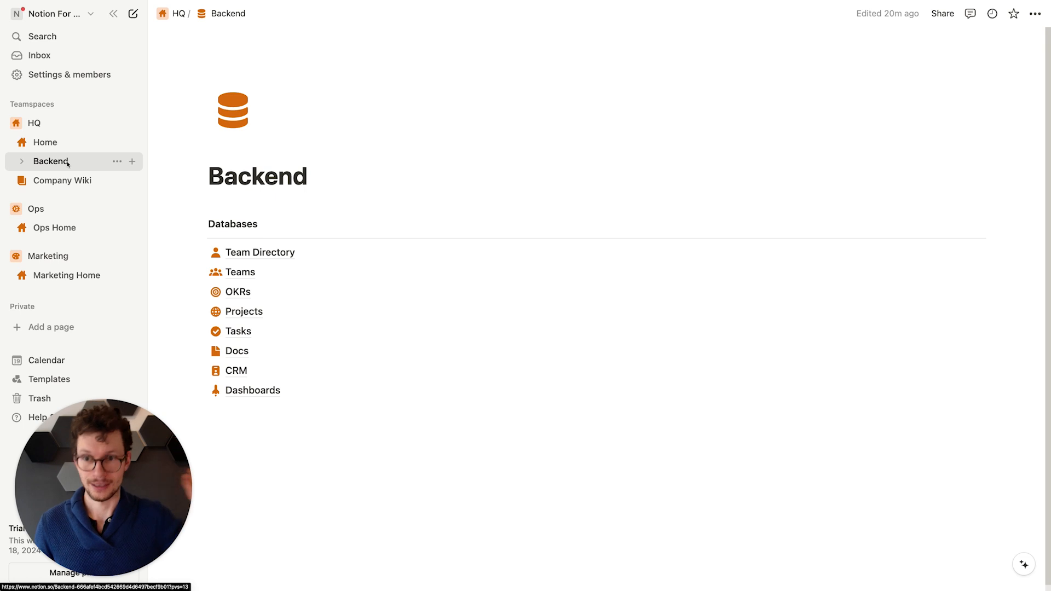
pyautogui.click(258, 251)
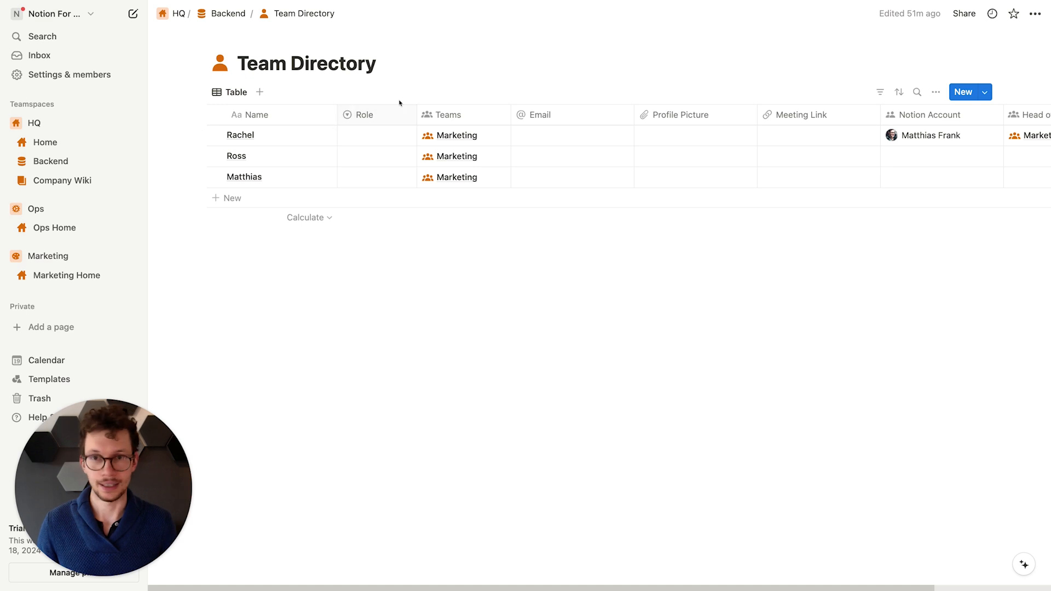
pyautogui.click(966, 24)
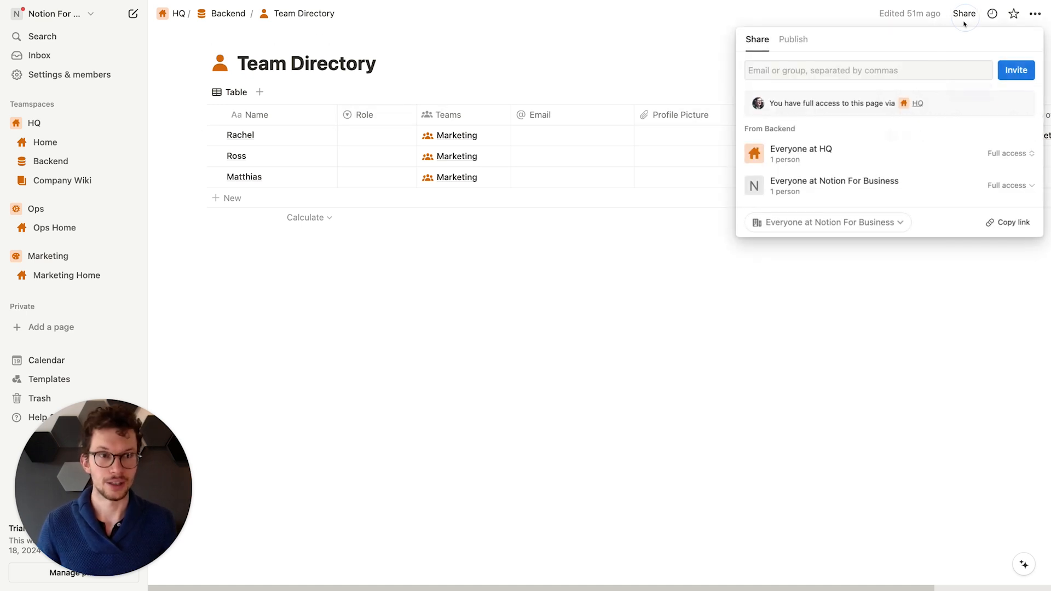
pyautogui.click(834, 74)
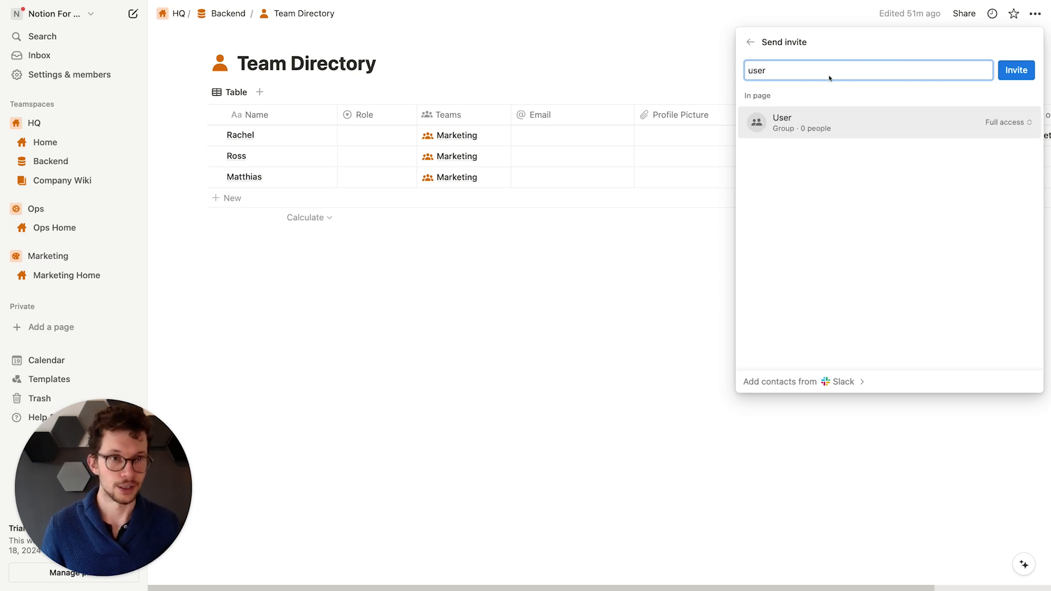
pyautogui.click(849, 122)
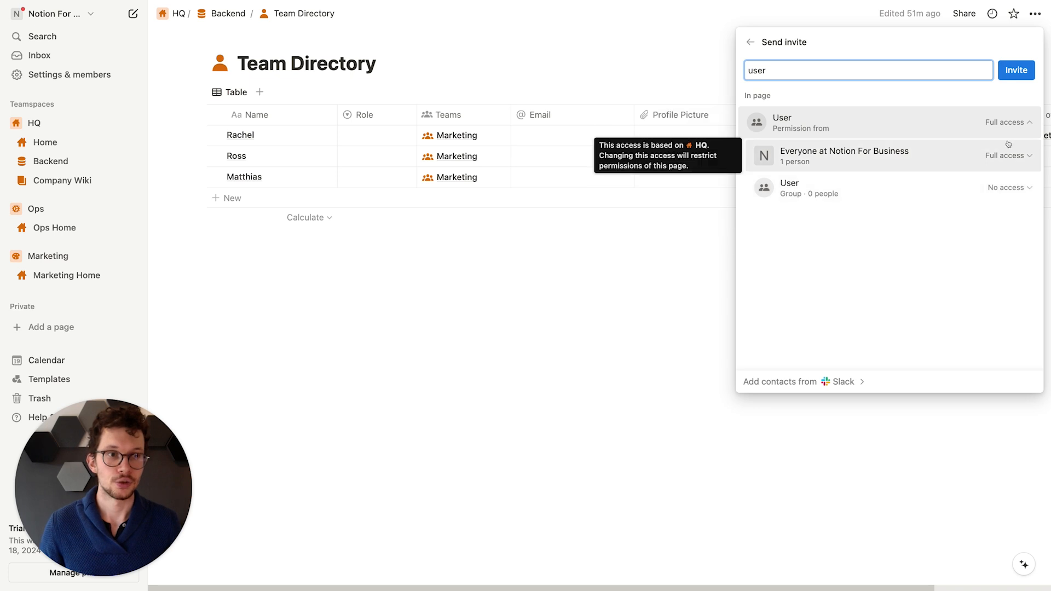
pyautogui.click(1000, 189)
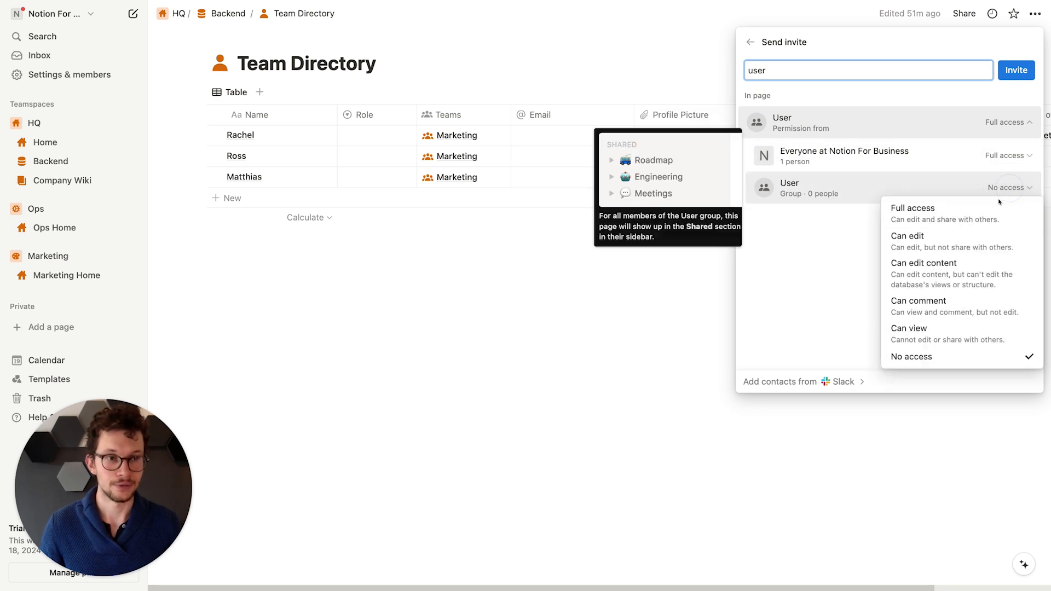
pyautogui.click(949, 268)
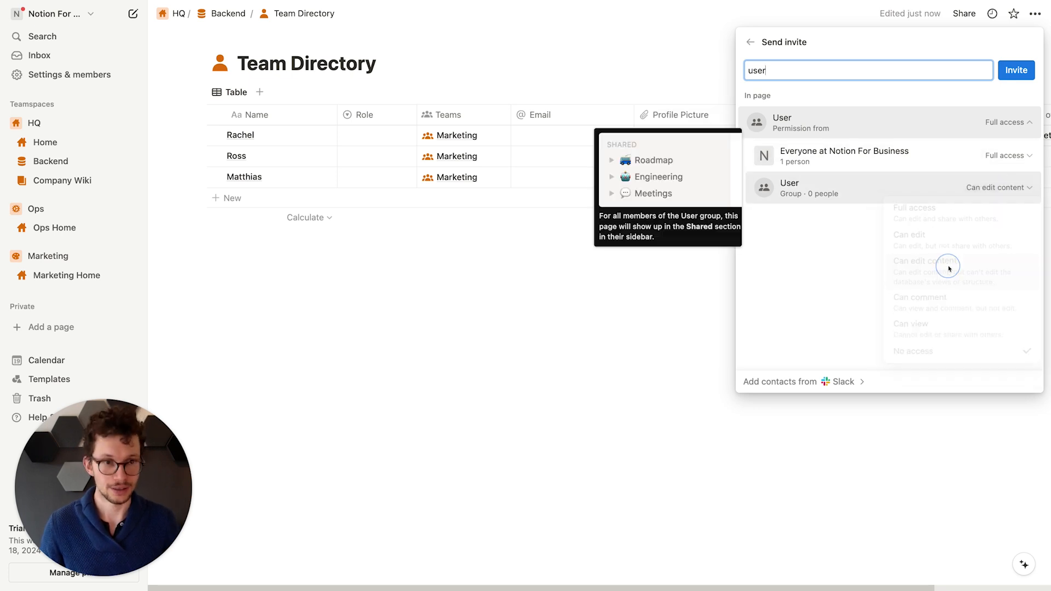
# Step: Set the Team Directory access for Everyone at Notion For Business to "Can edit content"
pyautogui.click(1005, 156)
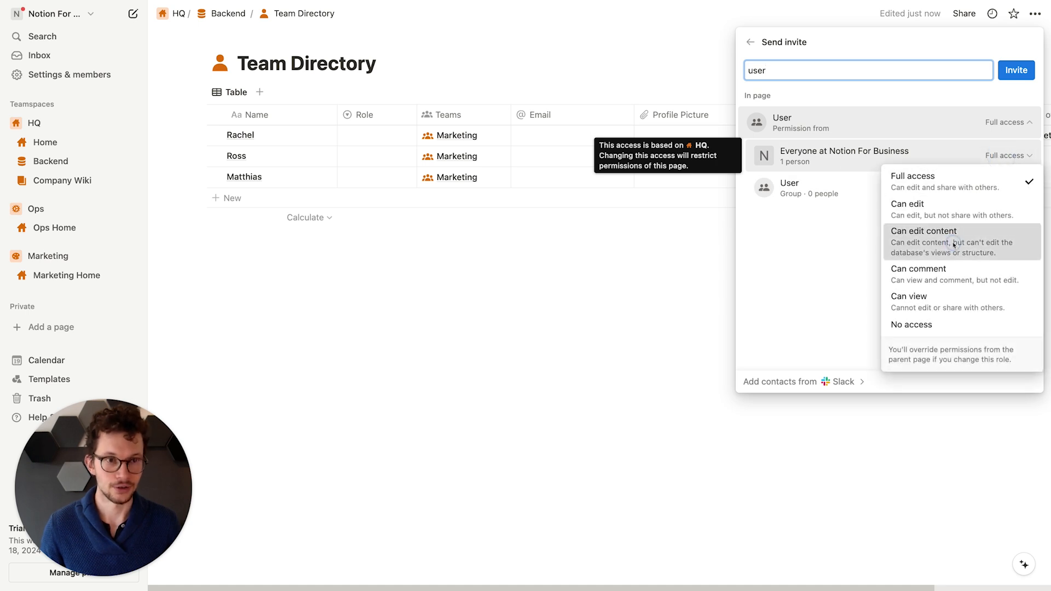
pyautogui.click(954, 244)
pyautogui.click(566, 324)
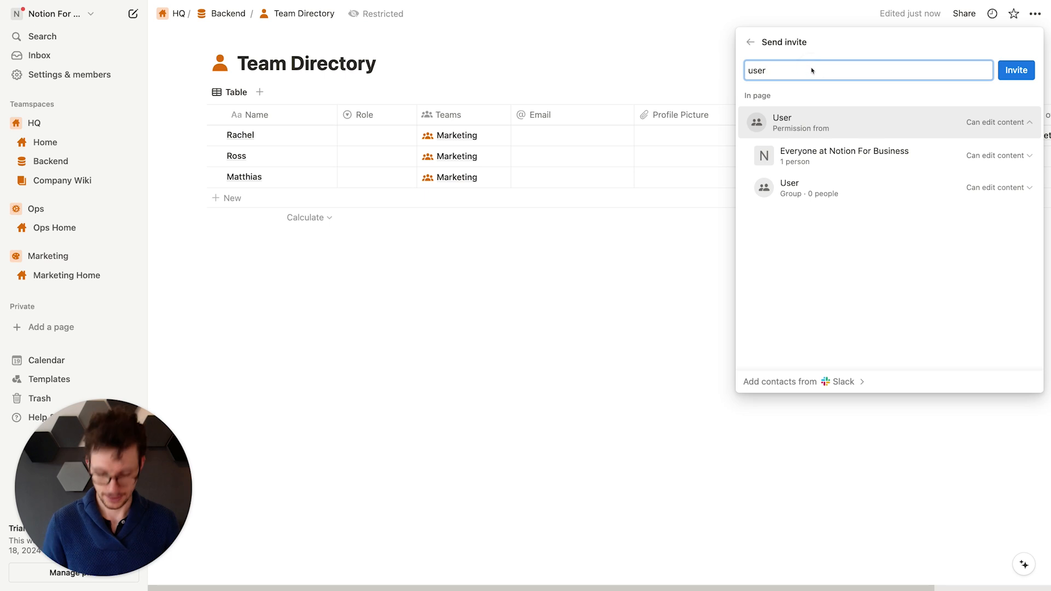
# Step: Give the Admin group "Full access" to the Team Directory database and return to the sharing overview
pyautogui.press('super+a')
pyautogui.write('admin')
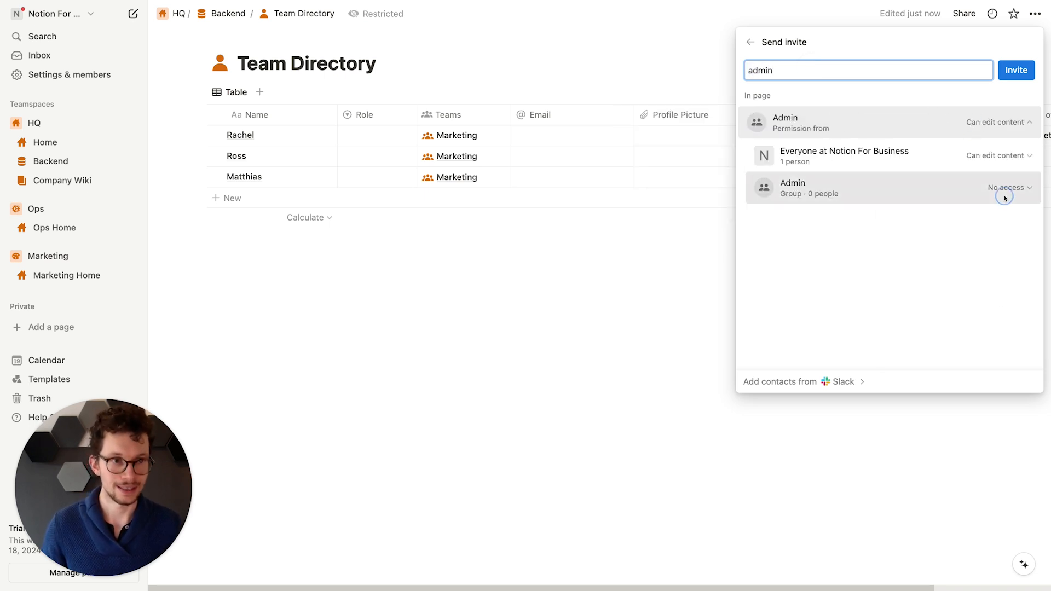
pyautogui.click(1005, 191)
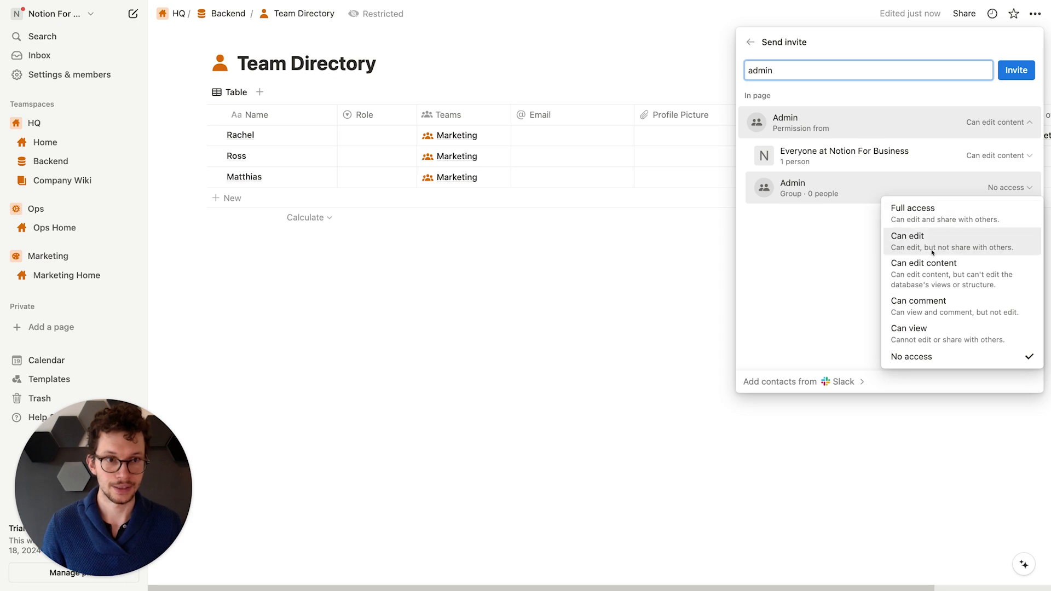
pyautogui.click(937, 211)
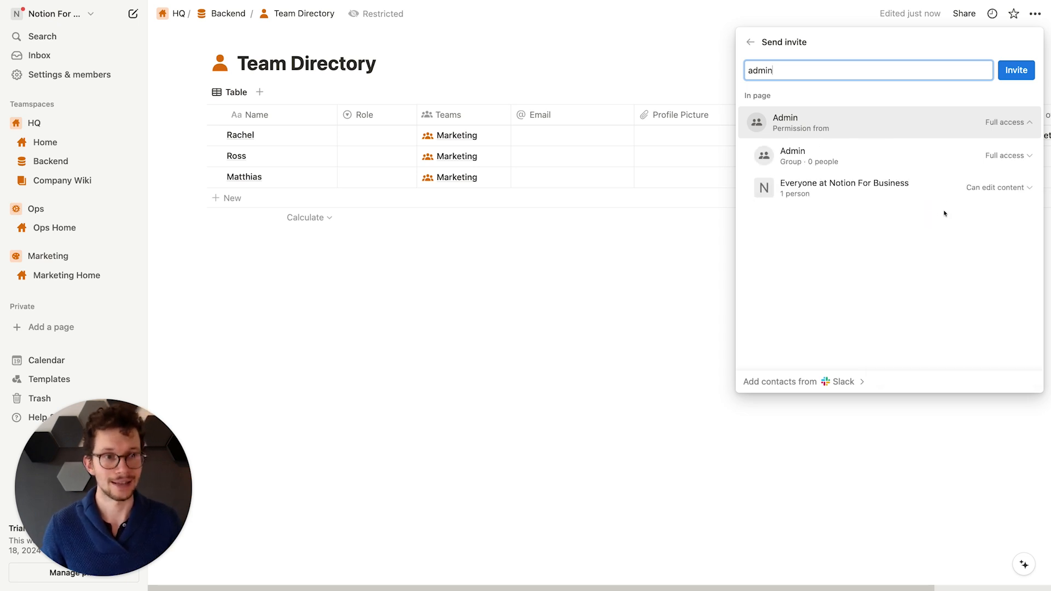
pyautogui.click(751, 42)
# Step: Set the HQ teamspace members' access to the Team Directory database to "Can edit content" and close the sharing settings
pyautogui.moveTo(972, 220)
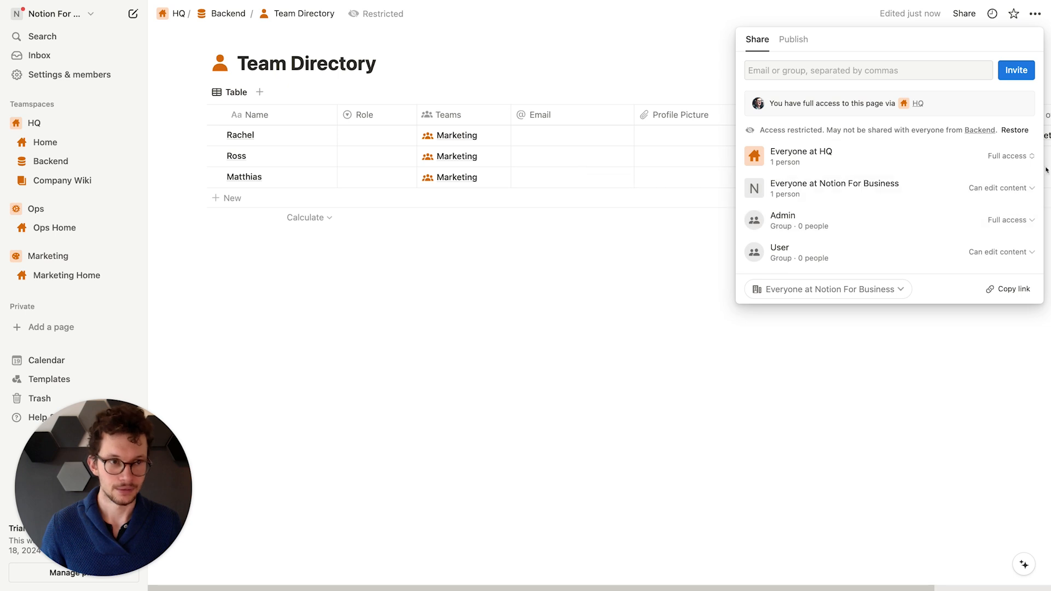
pyautogui.click(1026, 159)
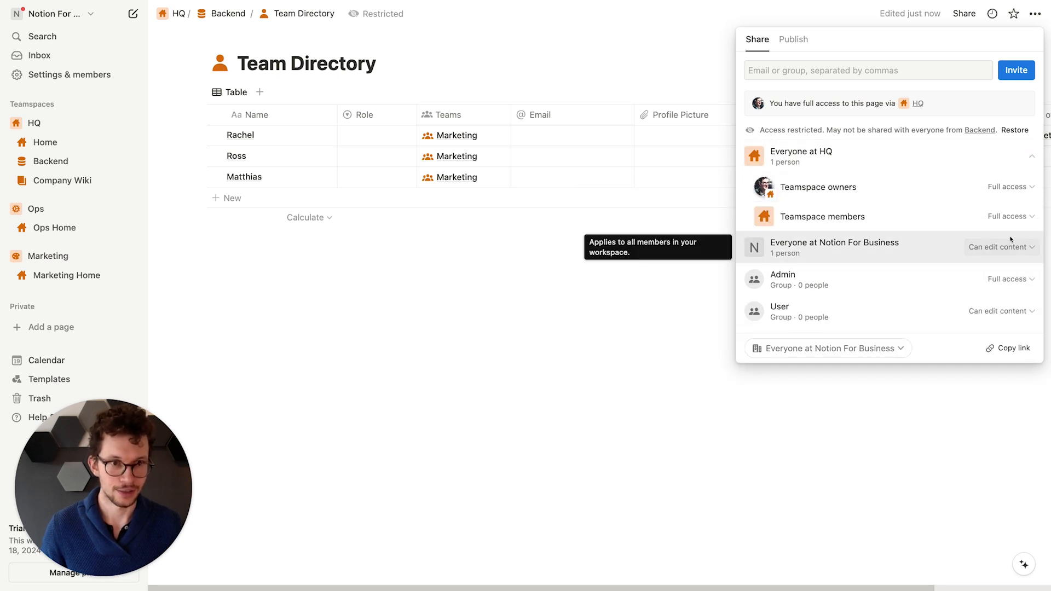
pyautogui.click(1013, 216)
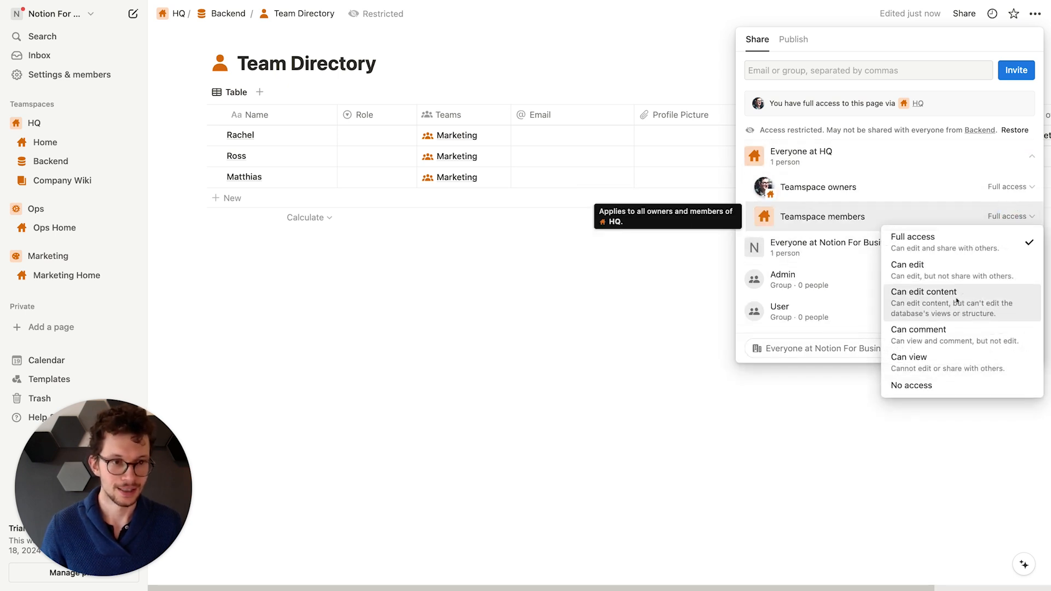
pyautogui.click(946, 299)
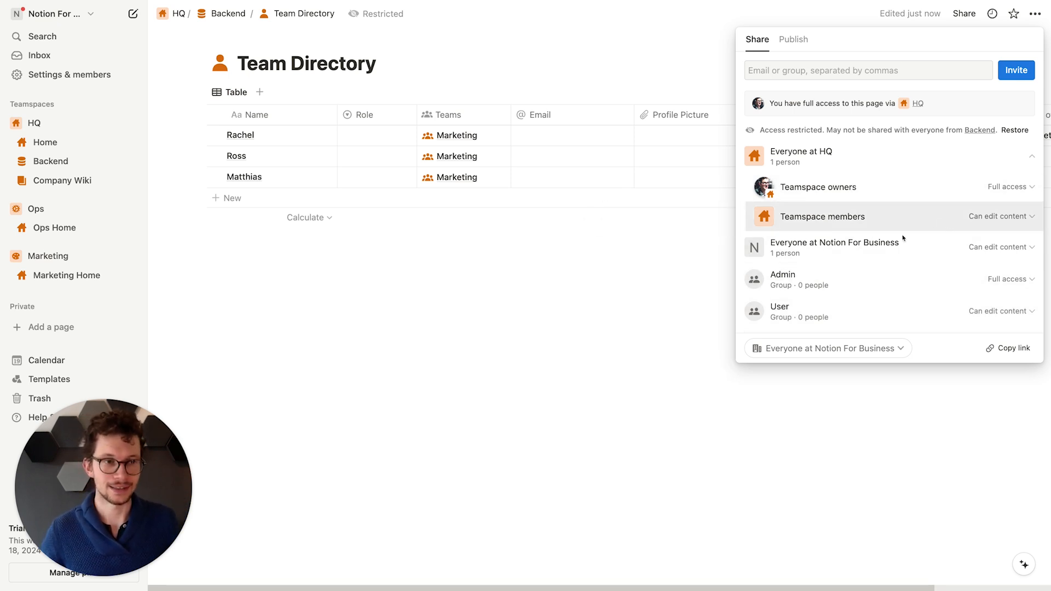
pyautogui.click(643, 229)
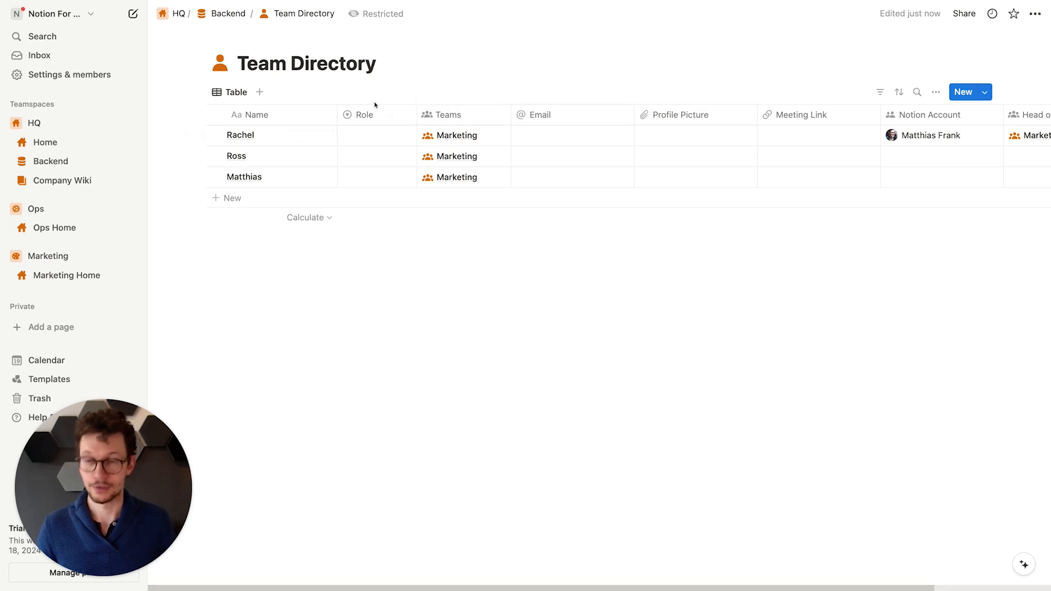
# Step: Return to the Backend page and lock it against edits
pyautogui.click(223, 16)
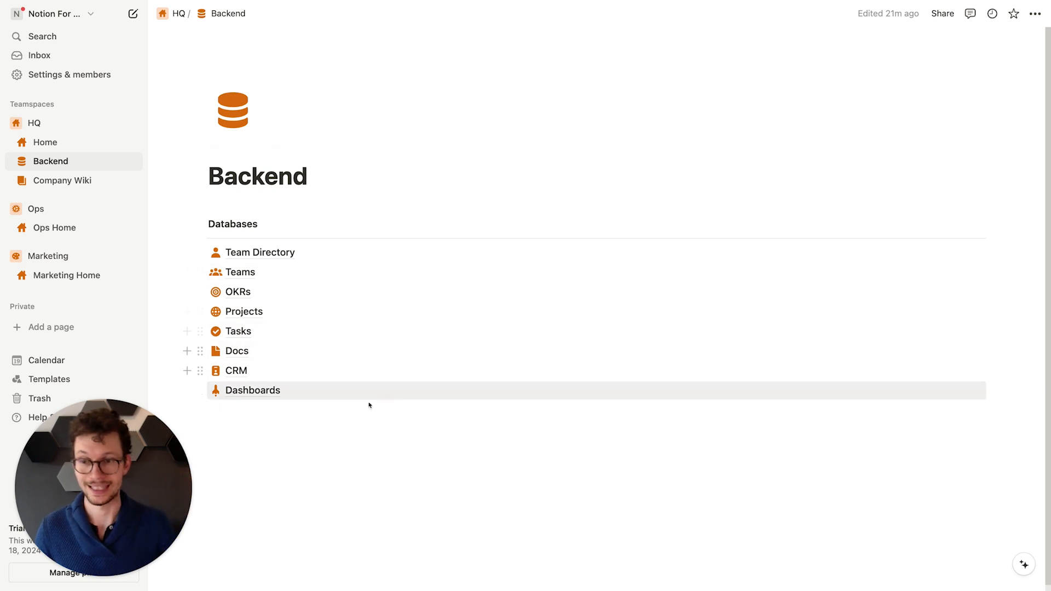
pyautogui.click(1035, 14)
pyautogui.click(1018, 119)
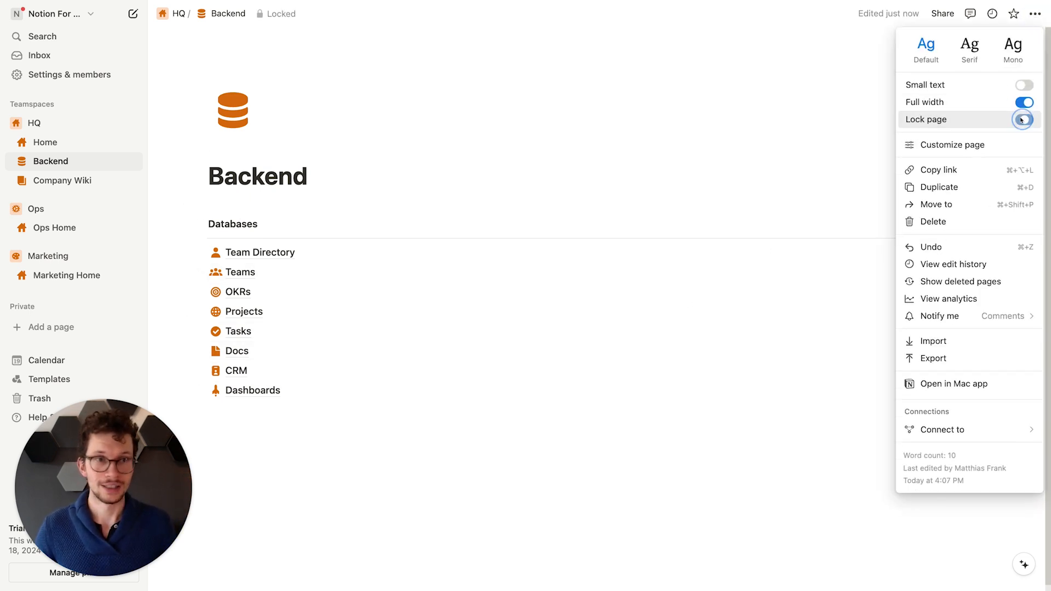
pyautogui.click(350, 176)
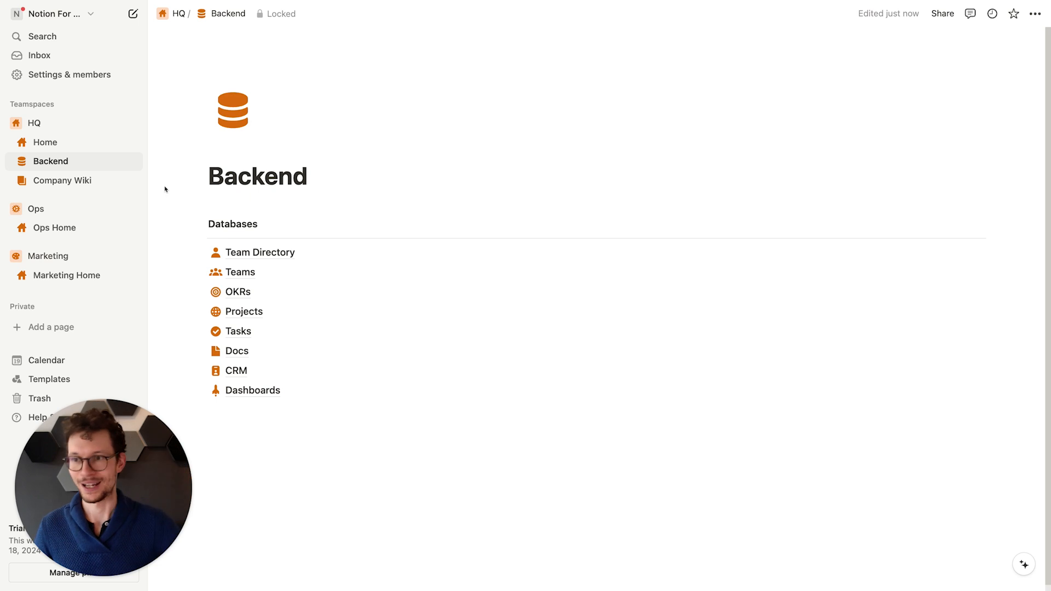
# Step: Open the HQ Home page and lock it against edits
pyautogui.click(87, 142)
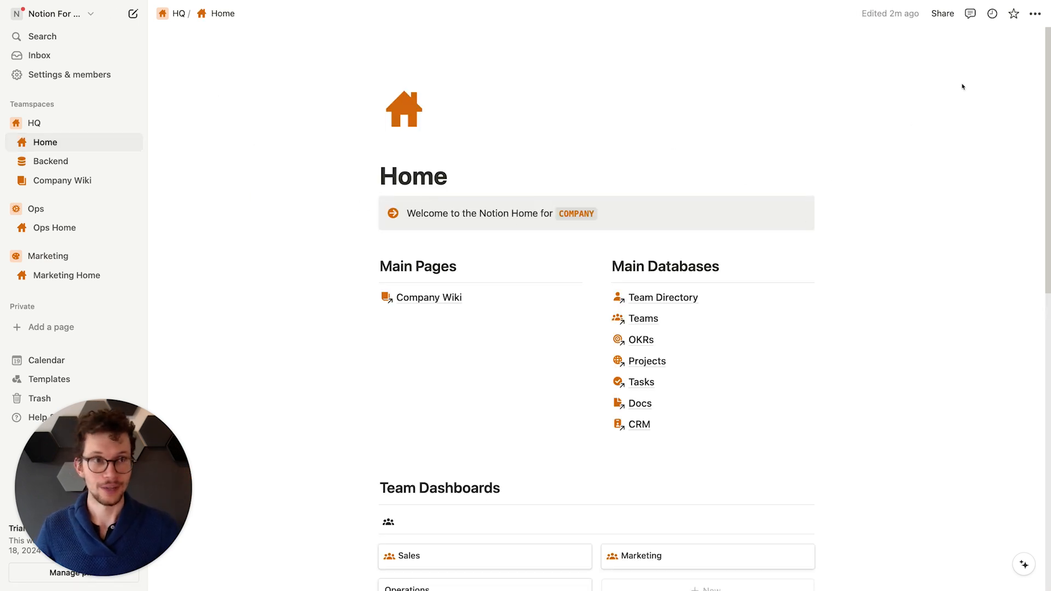
pyautogui.scroll(-5, 685, 301)
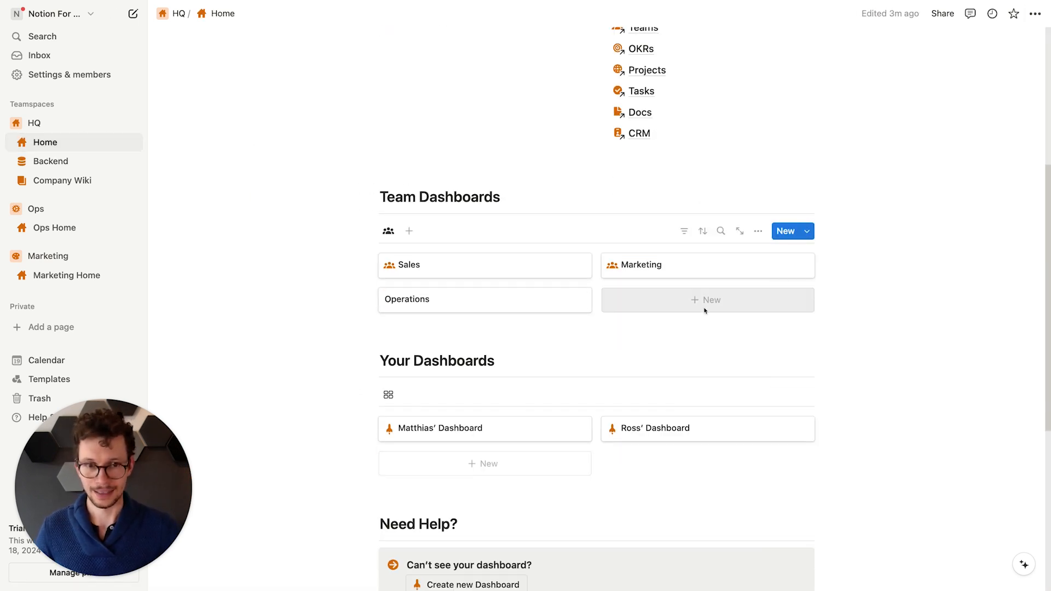
pyautogui.scroll(5, 830, 207)
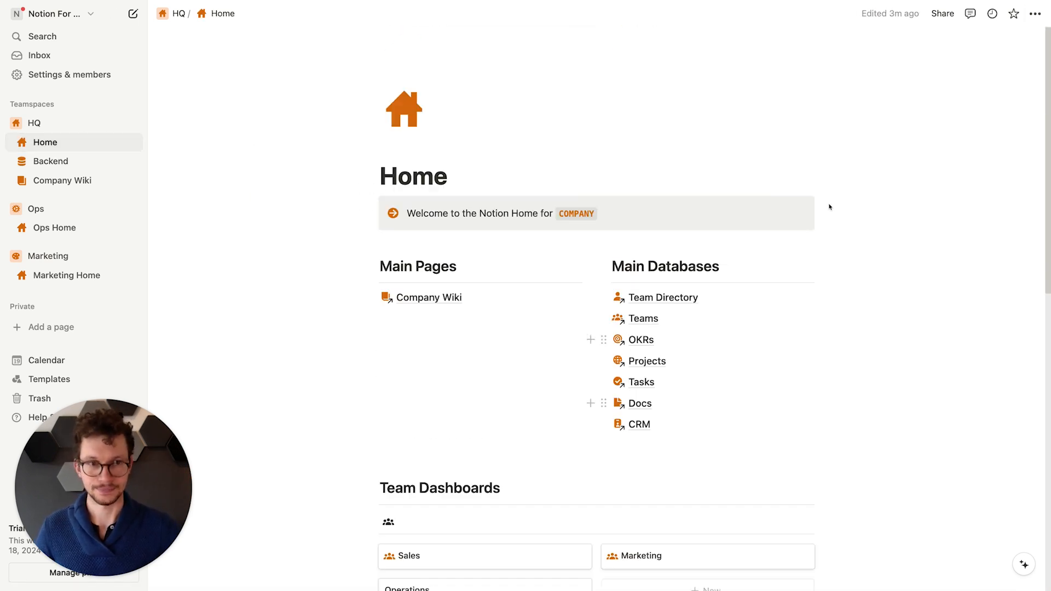
pyautogui.click(1035, 14)
pyautogui.click(1017, 119)
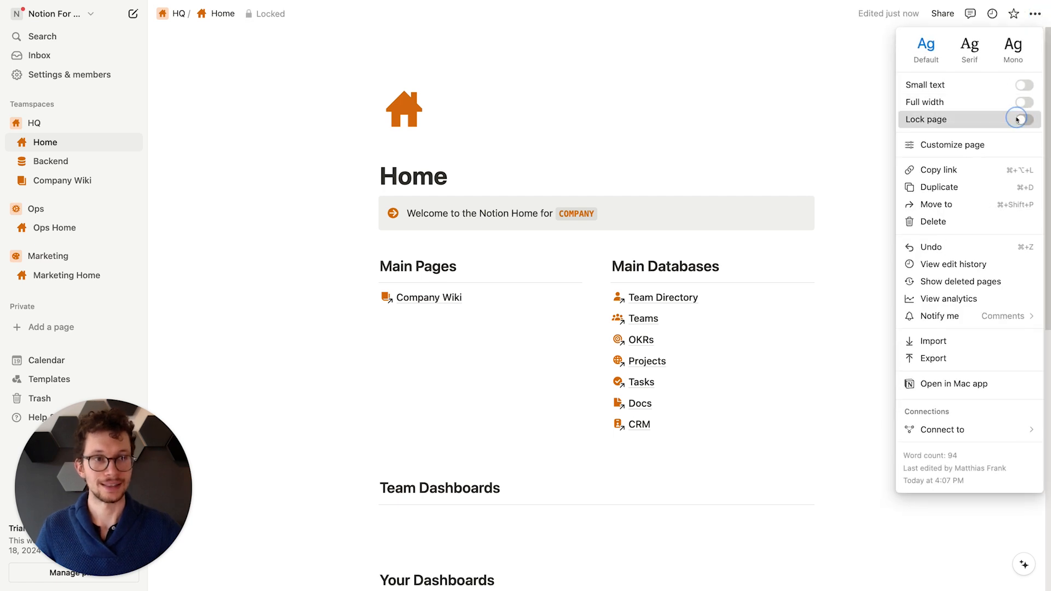
pyautogui.click(722, 197)
# Step: Look over the dashboards and help sections of the locked Home page, and briefly view its page updates
pyautogui.scroll(-4, 723, 198)
pyautogui.scroll(-2, 723, 198)
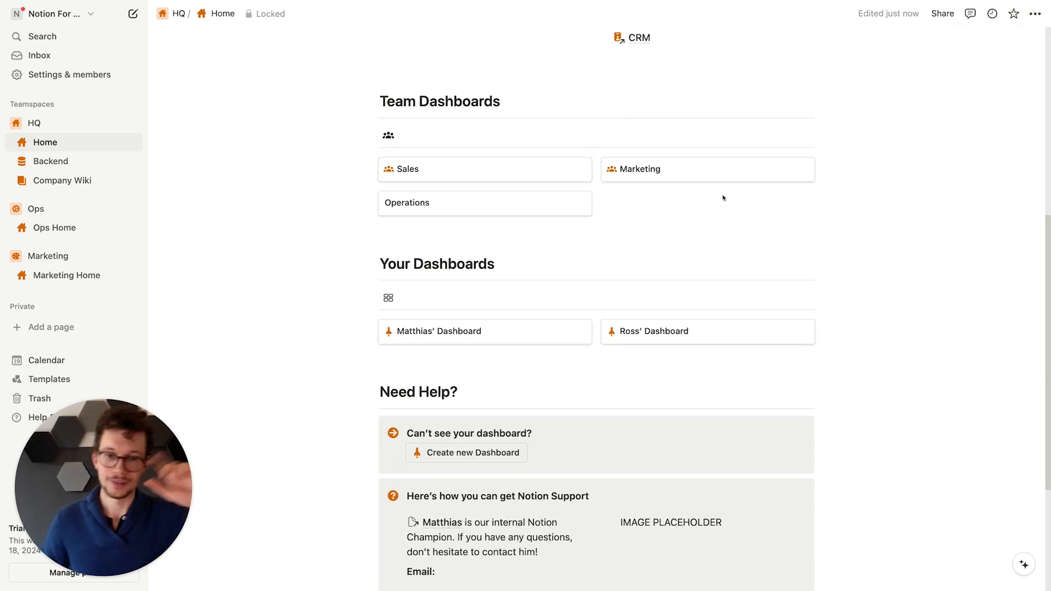
pyautogui.scroll(3, 723, 198)
pyautogui.scroll(3, 723, 197)
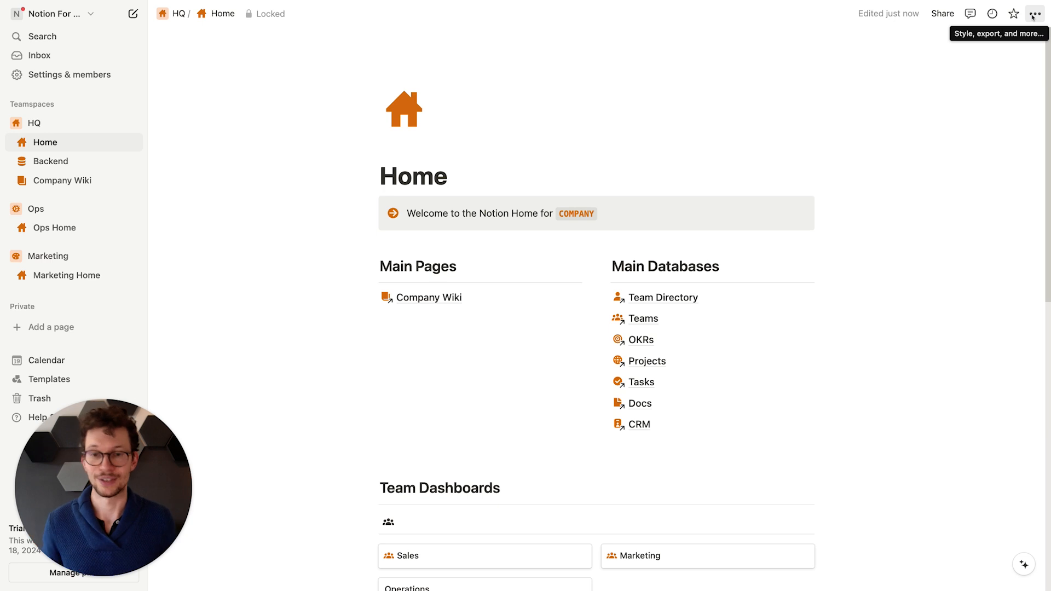
pyautogui.click(993, 13)
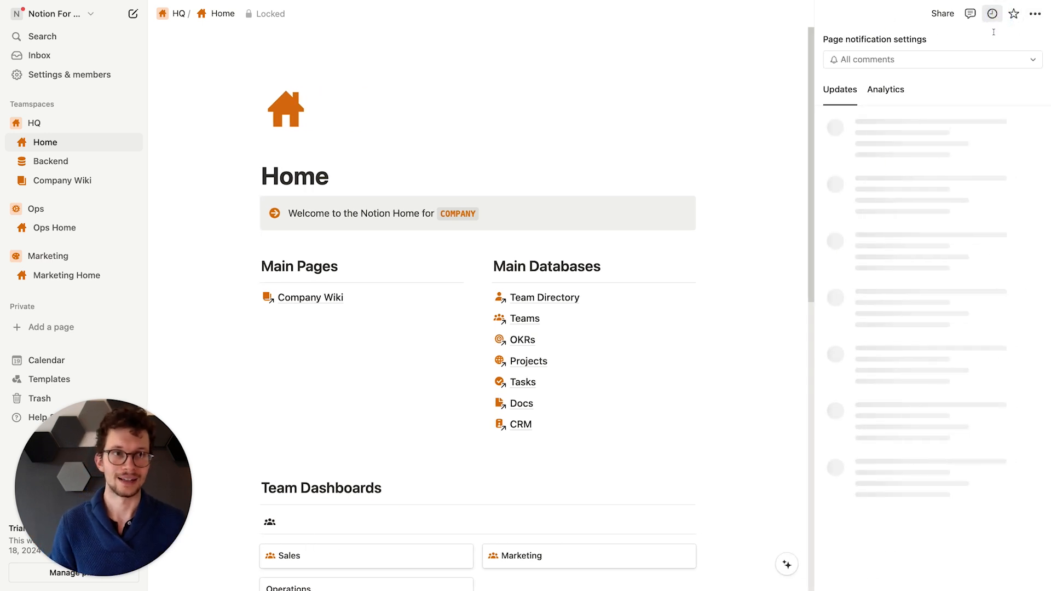
pyautogui.click(992, 13)
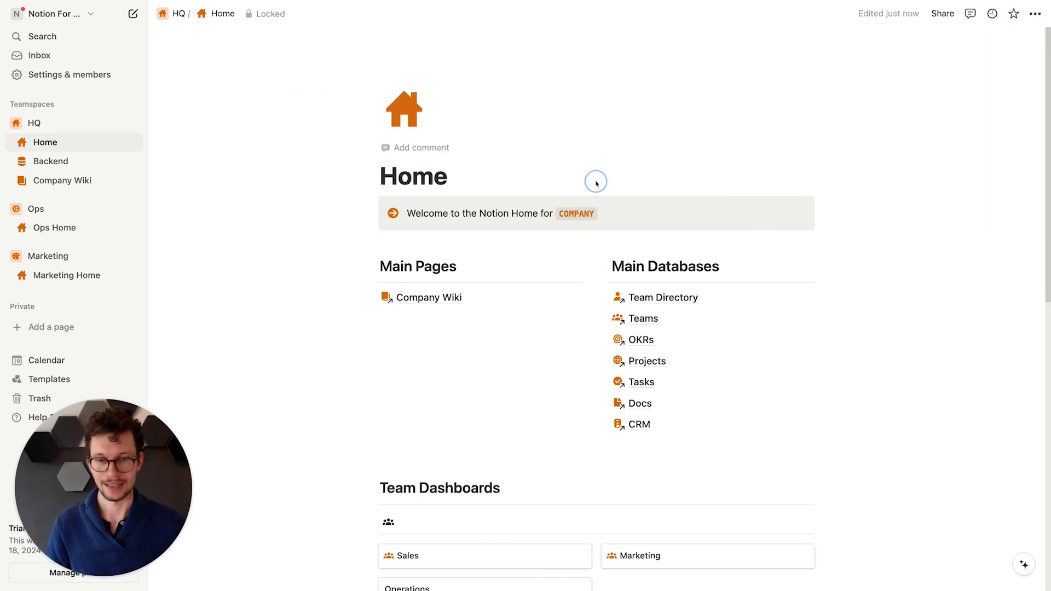